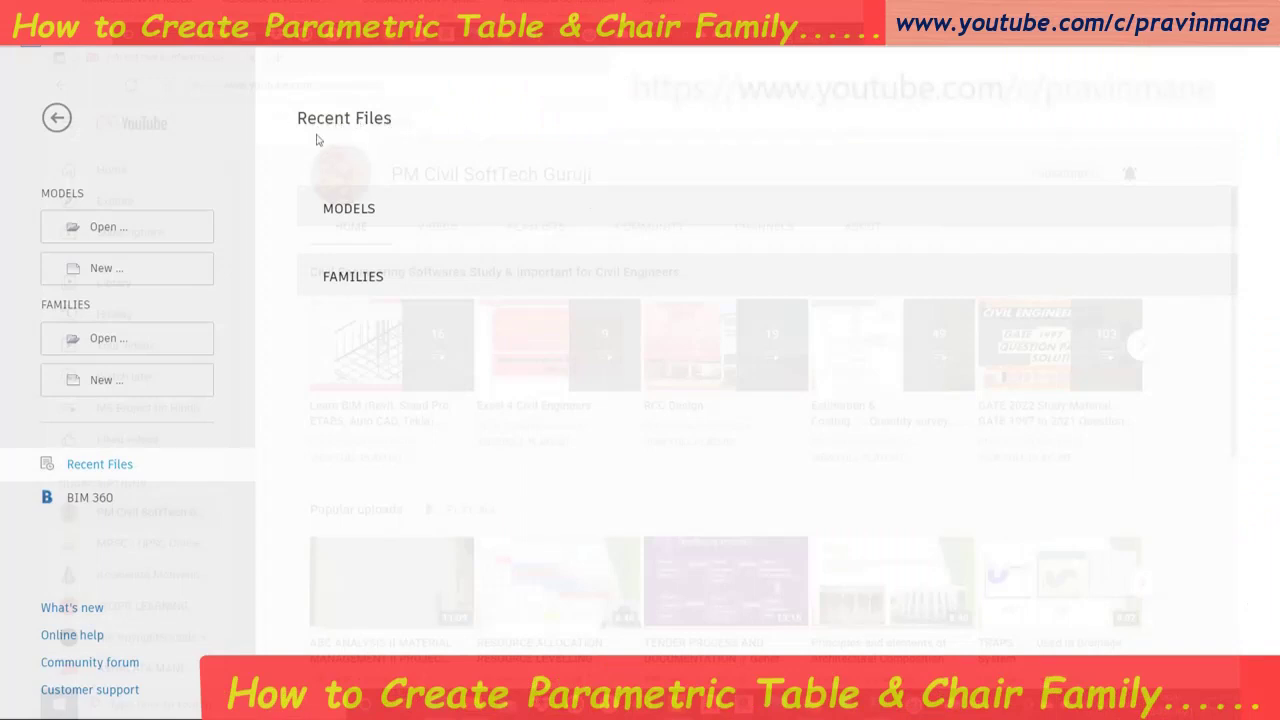
Create a new family from the Metric Generic Model.rft template.
left_click(116, 384)
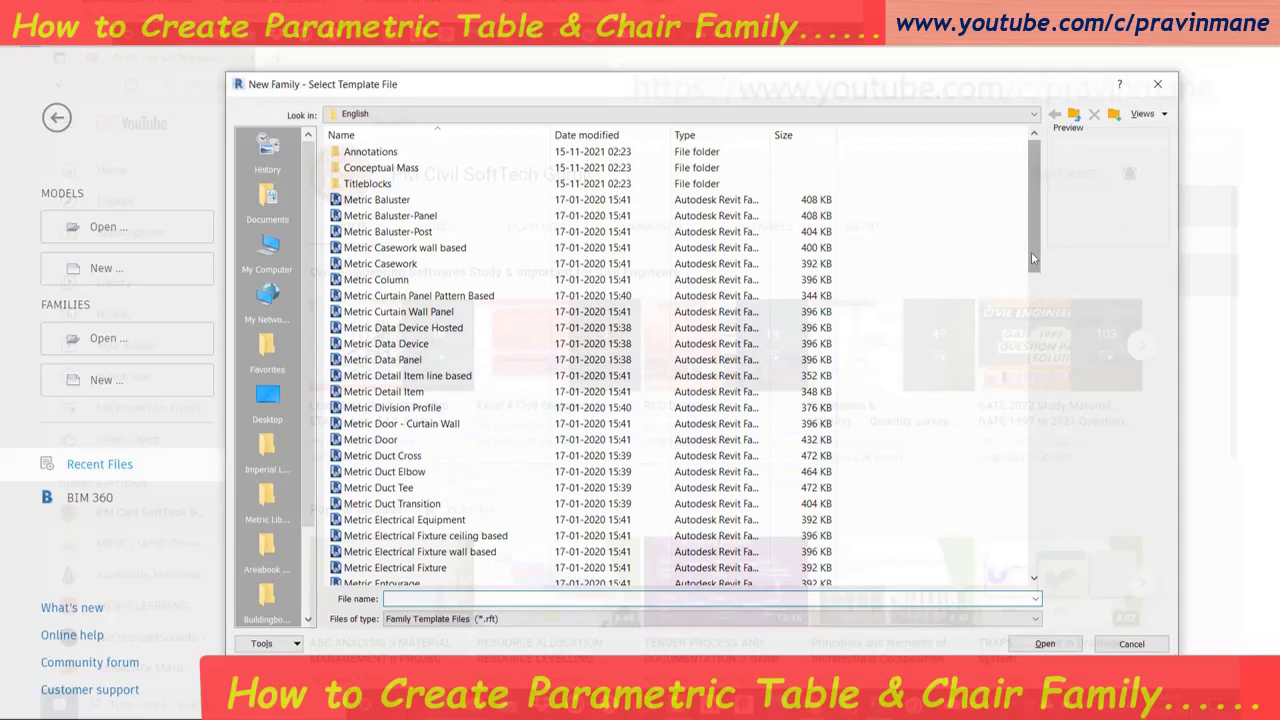
left_click_drag(1031, 251, 1036, 342)
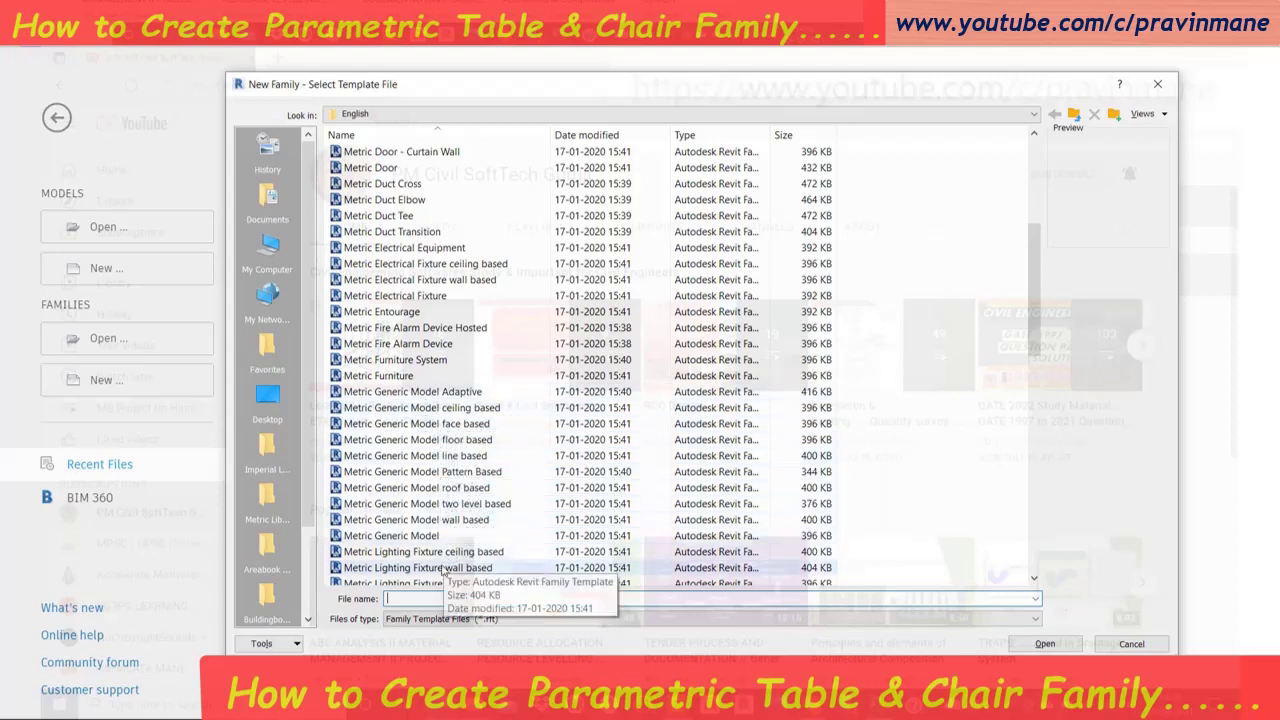
left_click(410, 538)
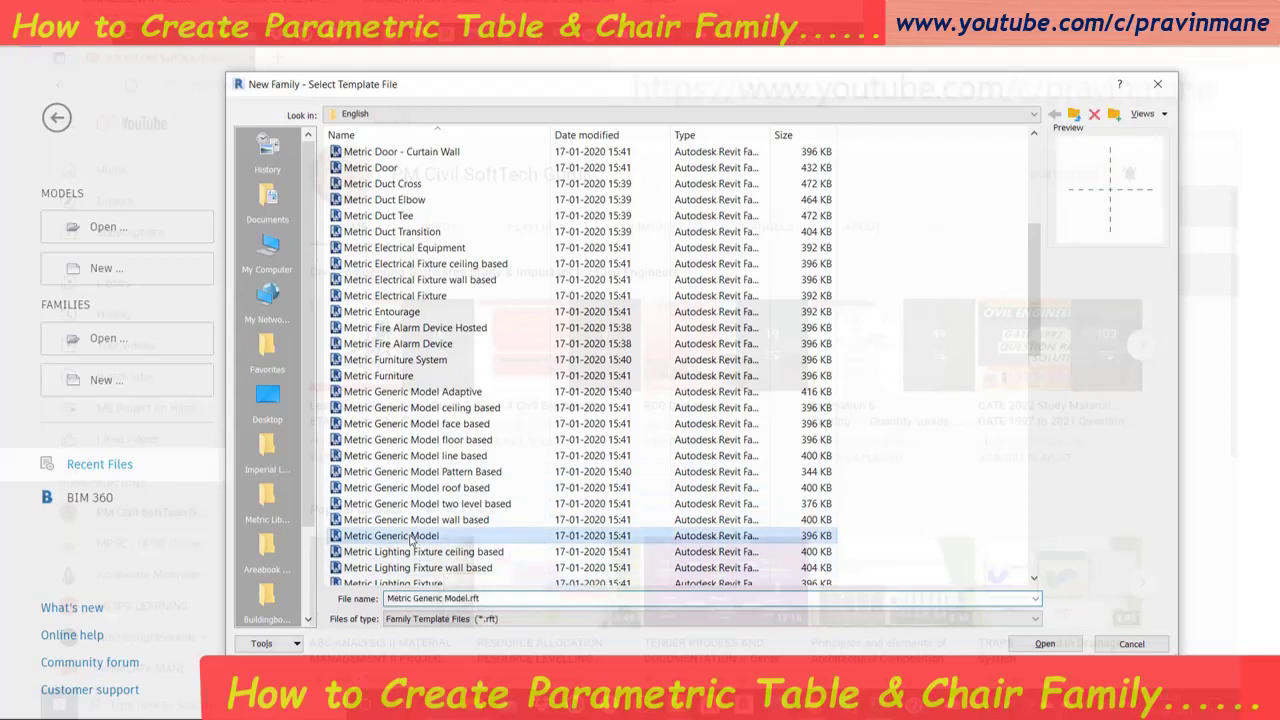
left_click(1045, 644)
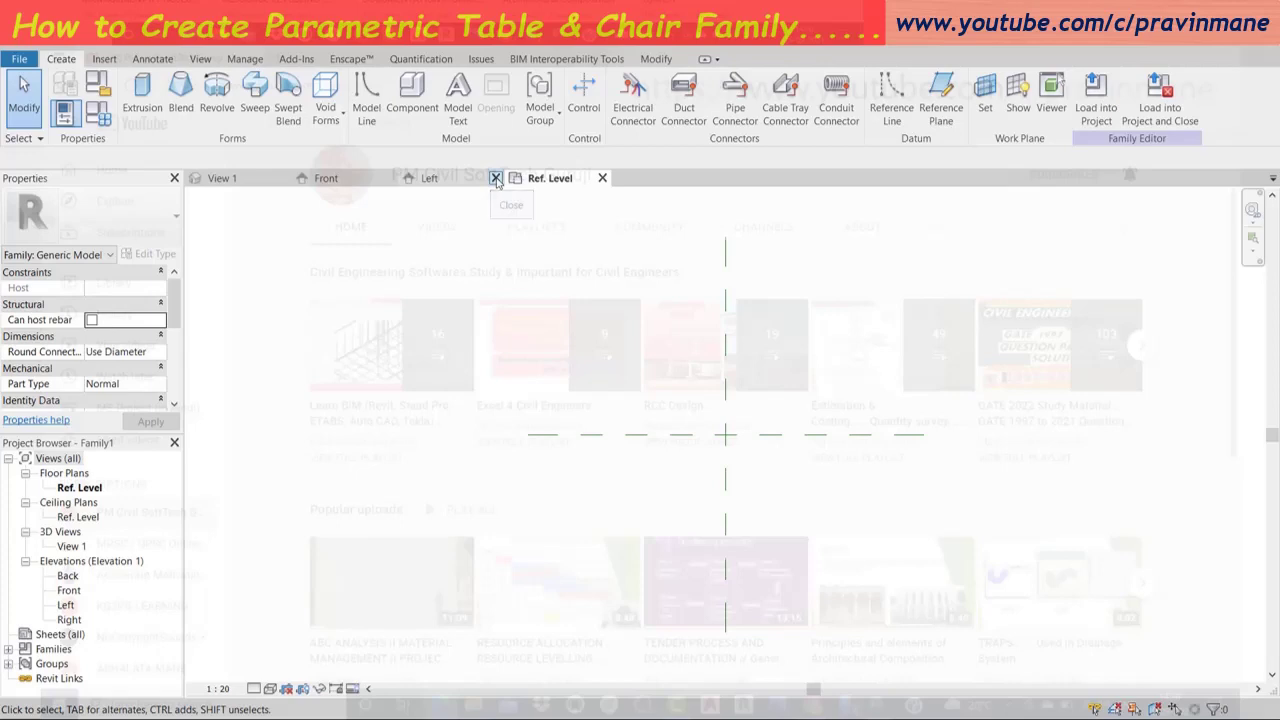
Close the Left elevation, return to the Ref. Level plan and start the Reference Plane tool.
left_click(497, 180)
left_click(268, 177)
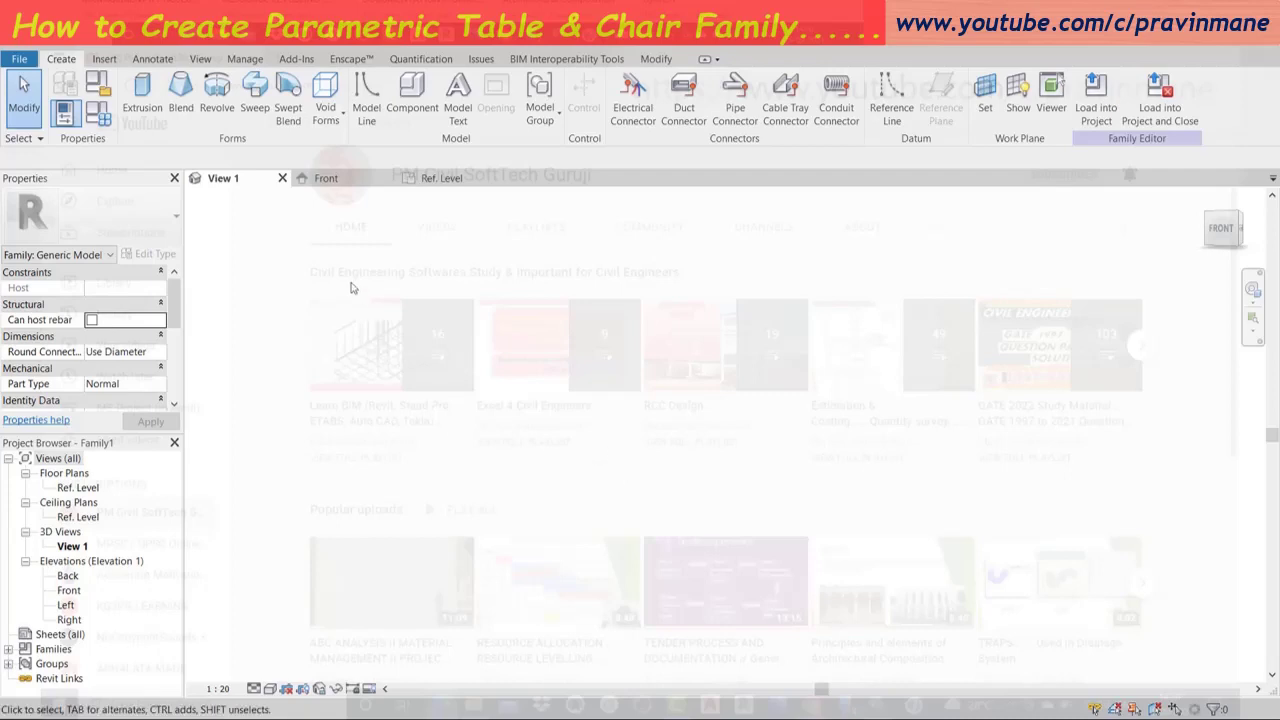
right_click(520, 356)
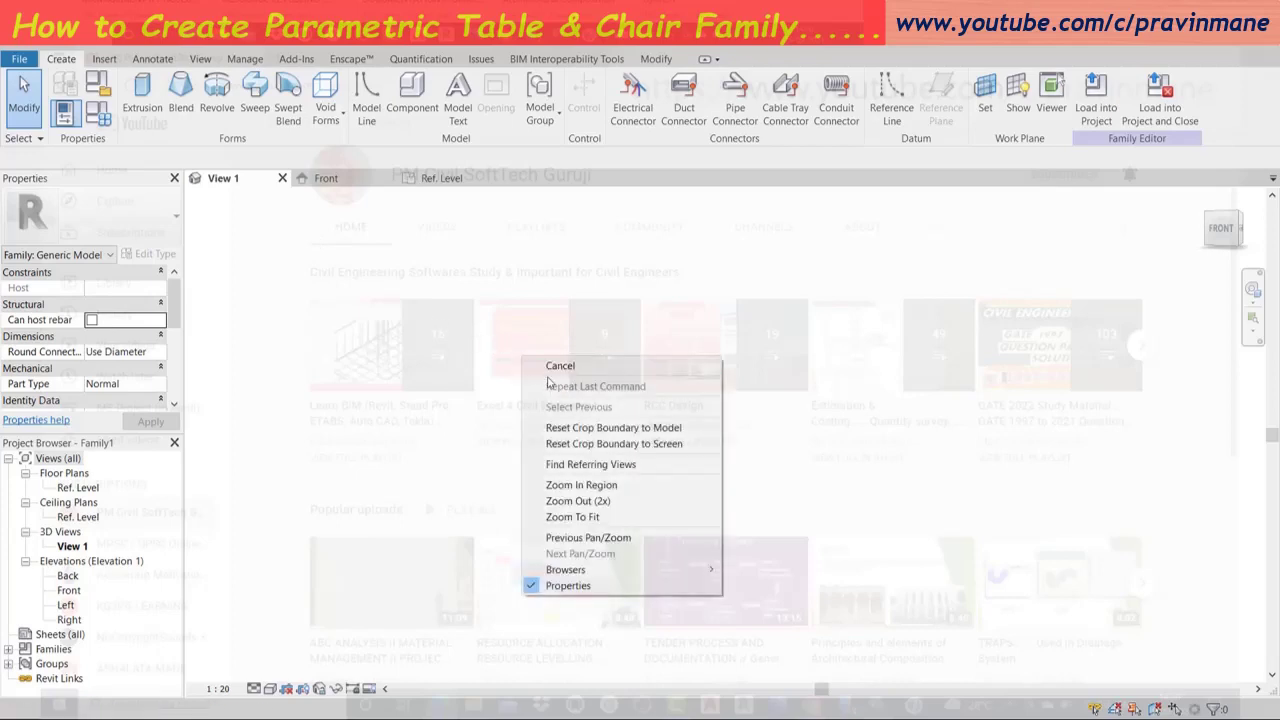
left_click(444, 366)
left_click(440, 178)
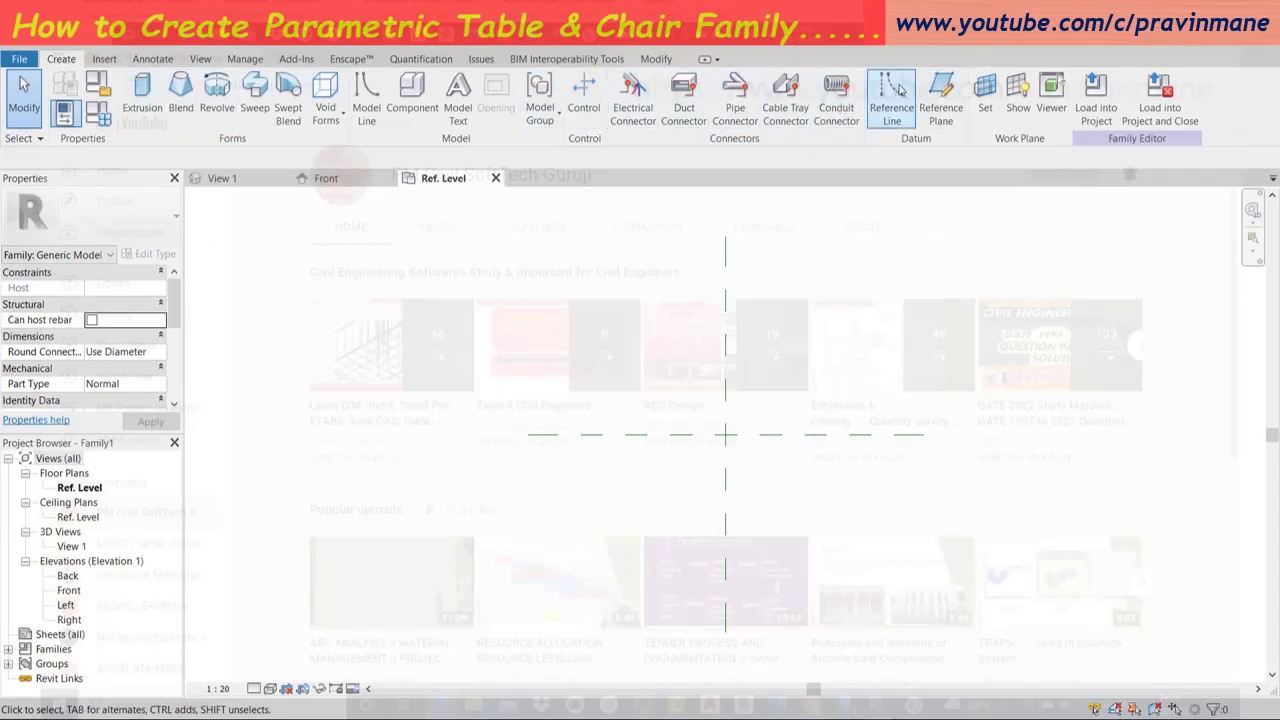
left_click(953, 91)
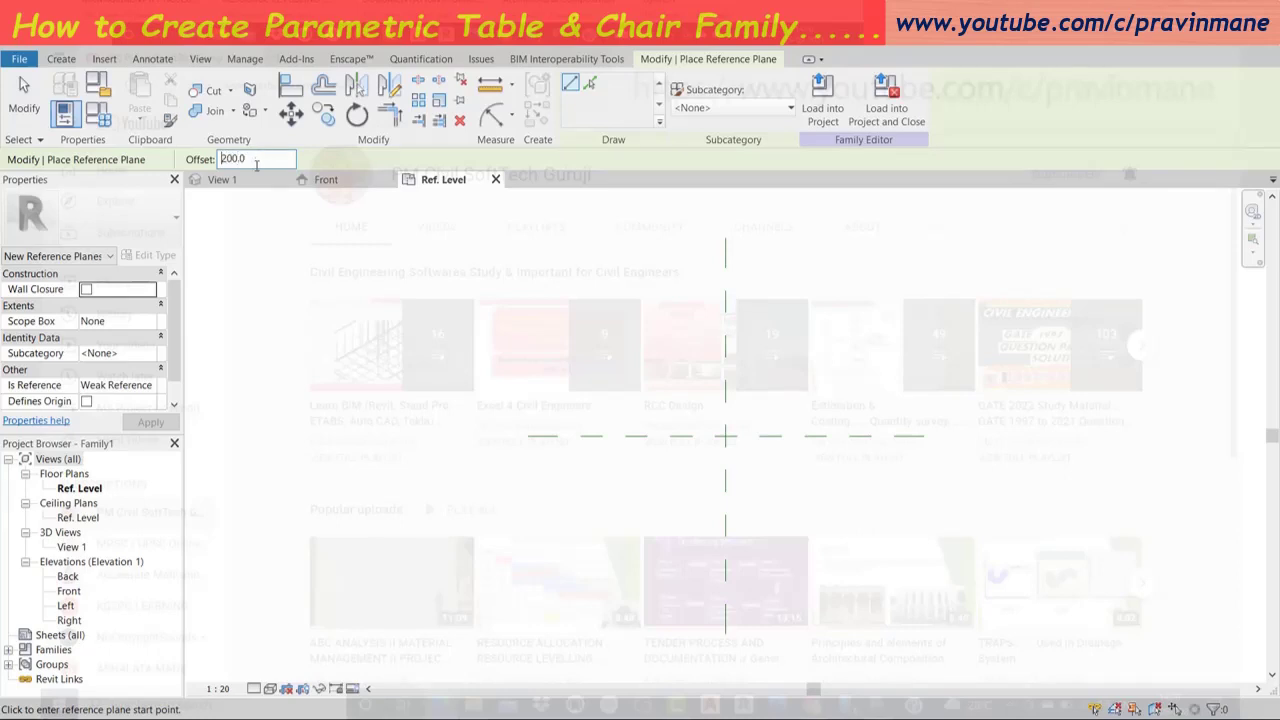
Use Pick Lines with a 200 offset to add planes on both sides of each centre plane.
left_click(726, 299)
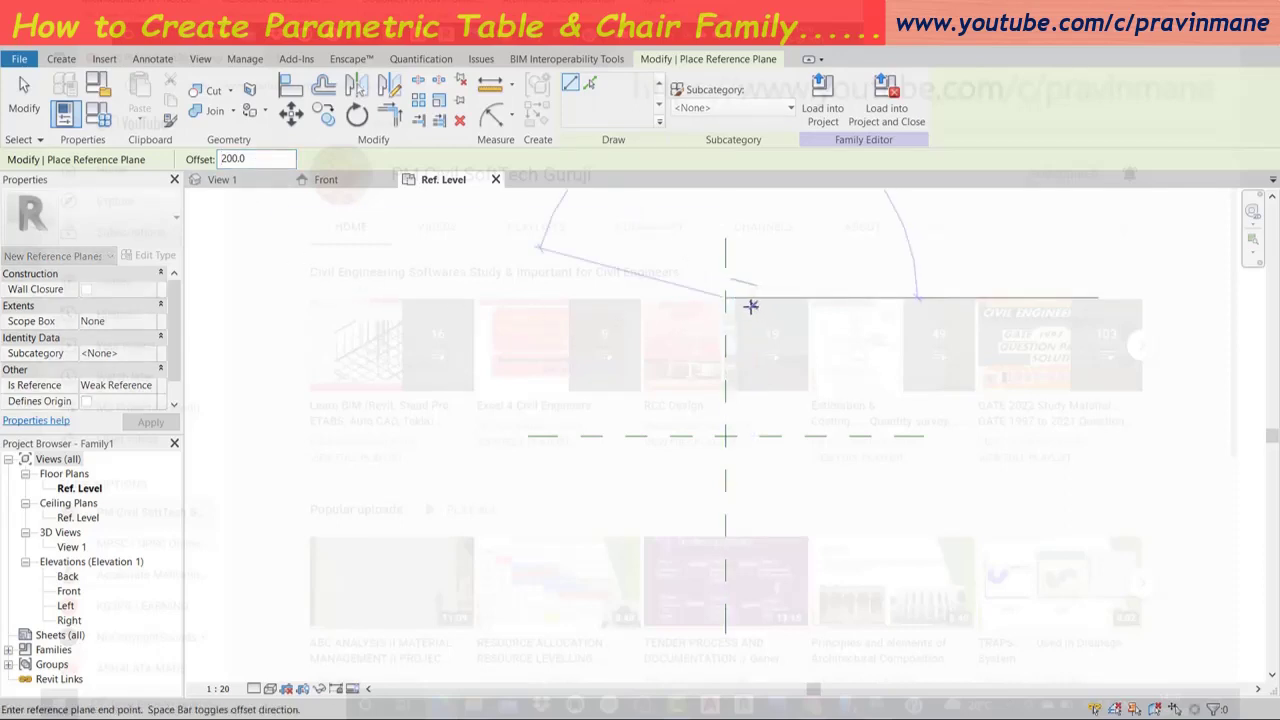
key("Escape")
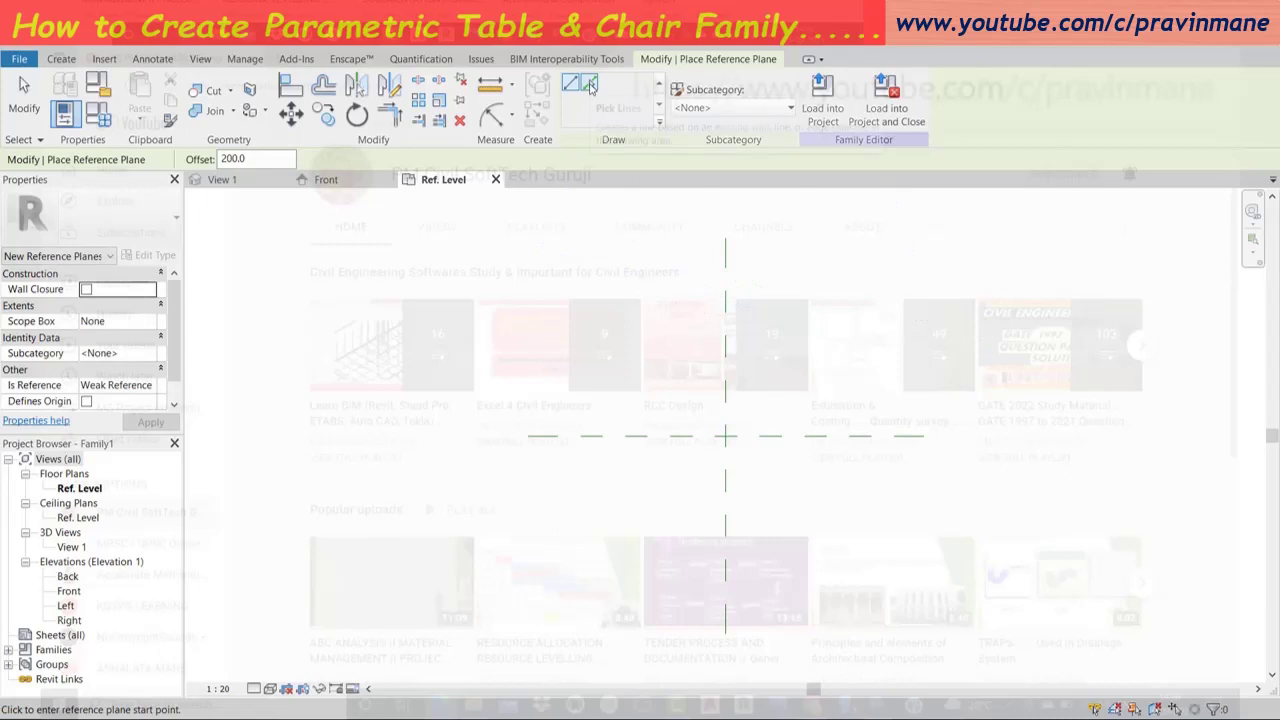
left_click(590, 86)
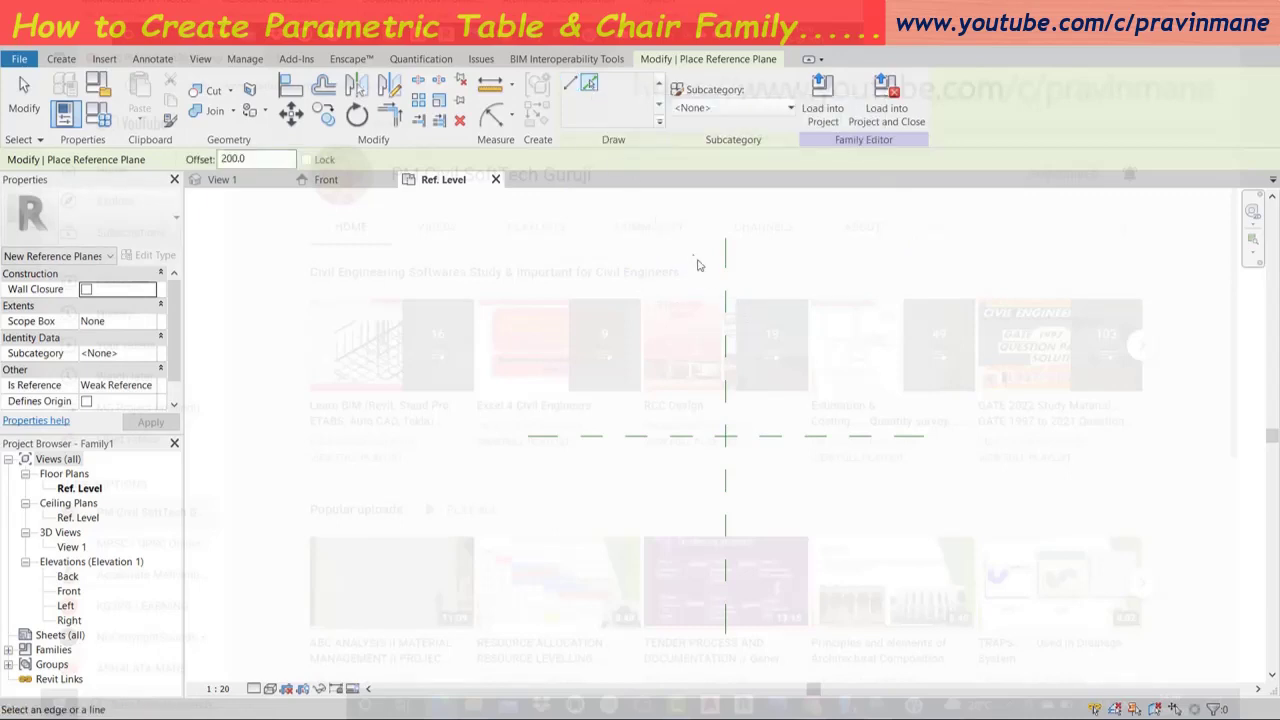
left_click(726, 304)
left_click(730, 304)
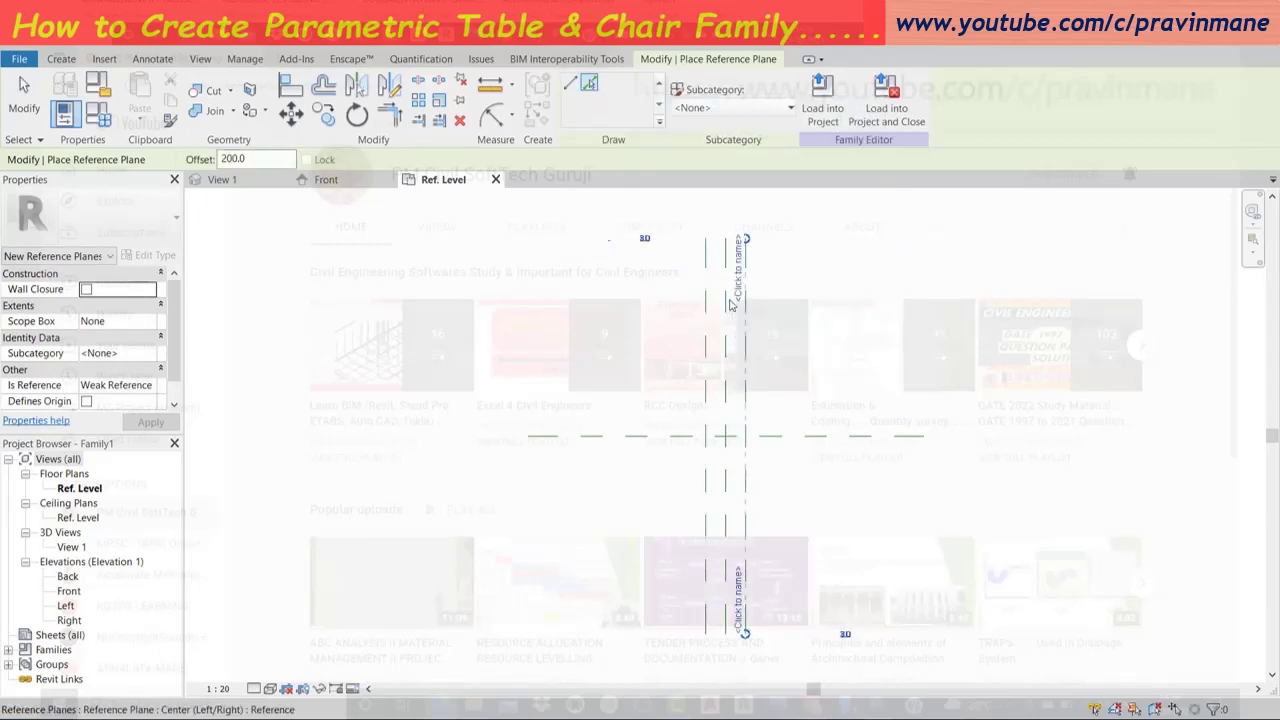
left_click(828, 443)
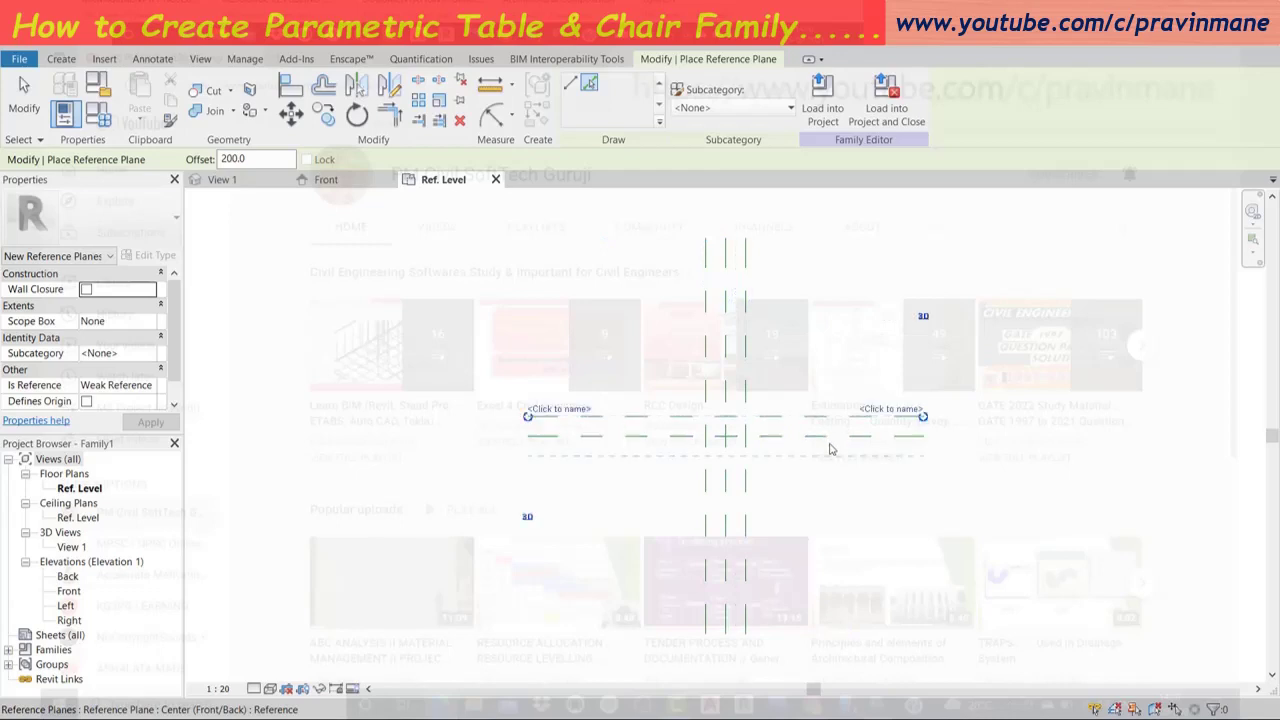
left_click(829, 450)
key("Escape")
key("Escape")
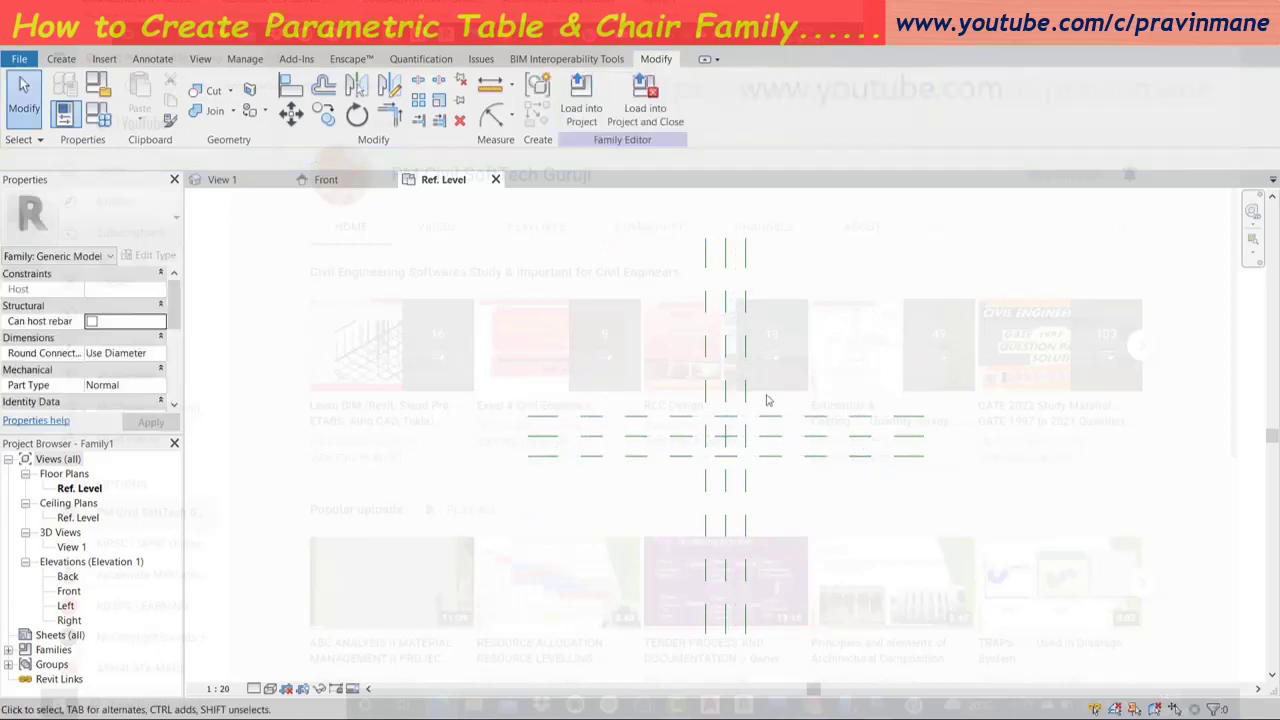
Set the plan's visual style to Wireframe.
scroll(767, 400, "up", 3)
scroll(743, 414, "up", 3)
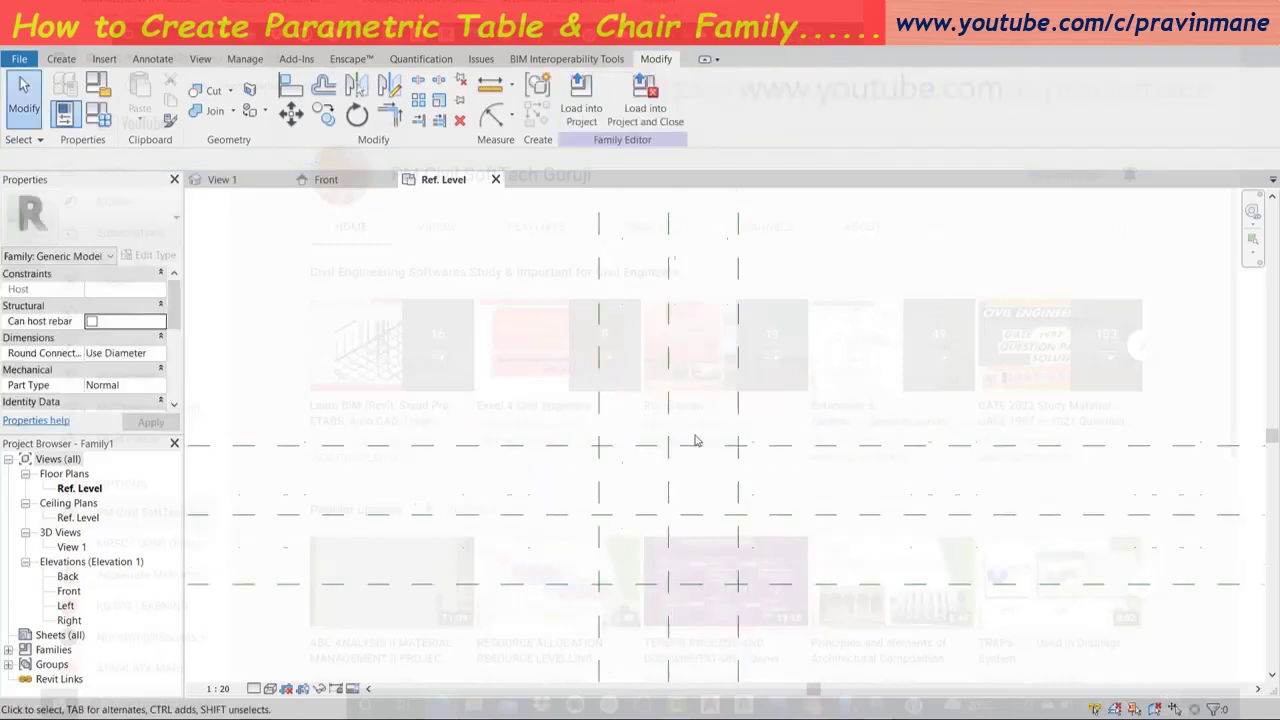
scroll(697, 440, "down", 2)
scroll(694, 443, "down", 2)
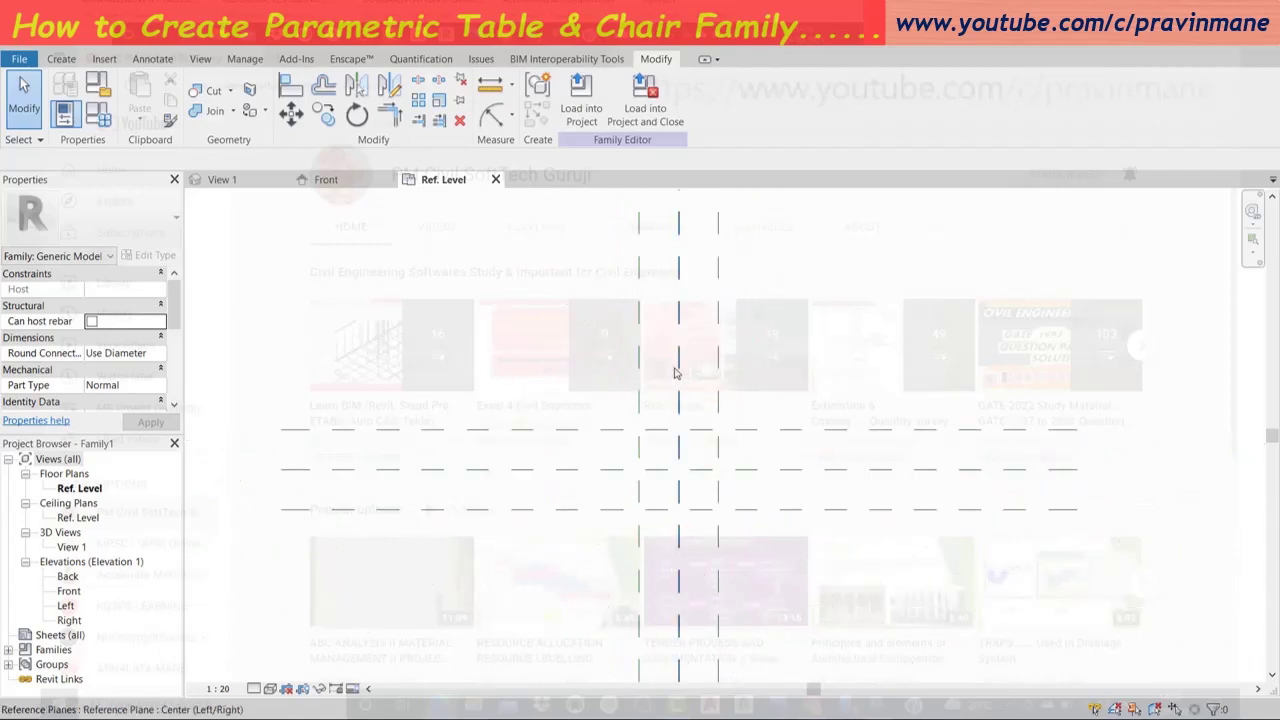
scroll(675, 373, "down", 2)
scroll(678, 374, "down", 1)
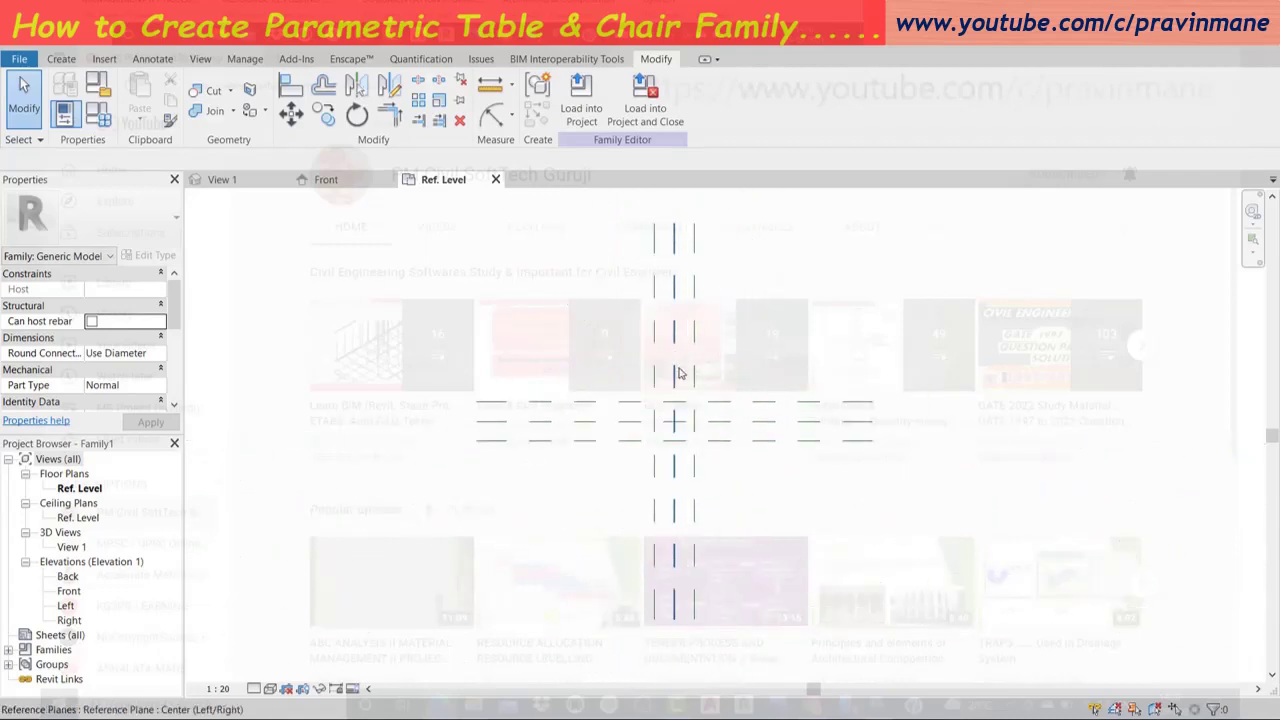
scroll(678, 376, "up", 1)
scroll(678, 390, "up", 4)
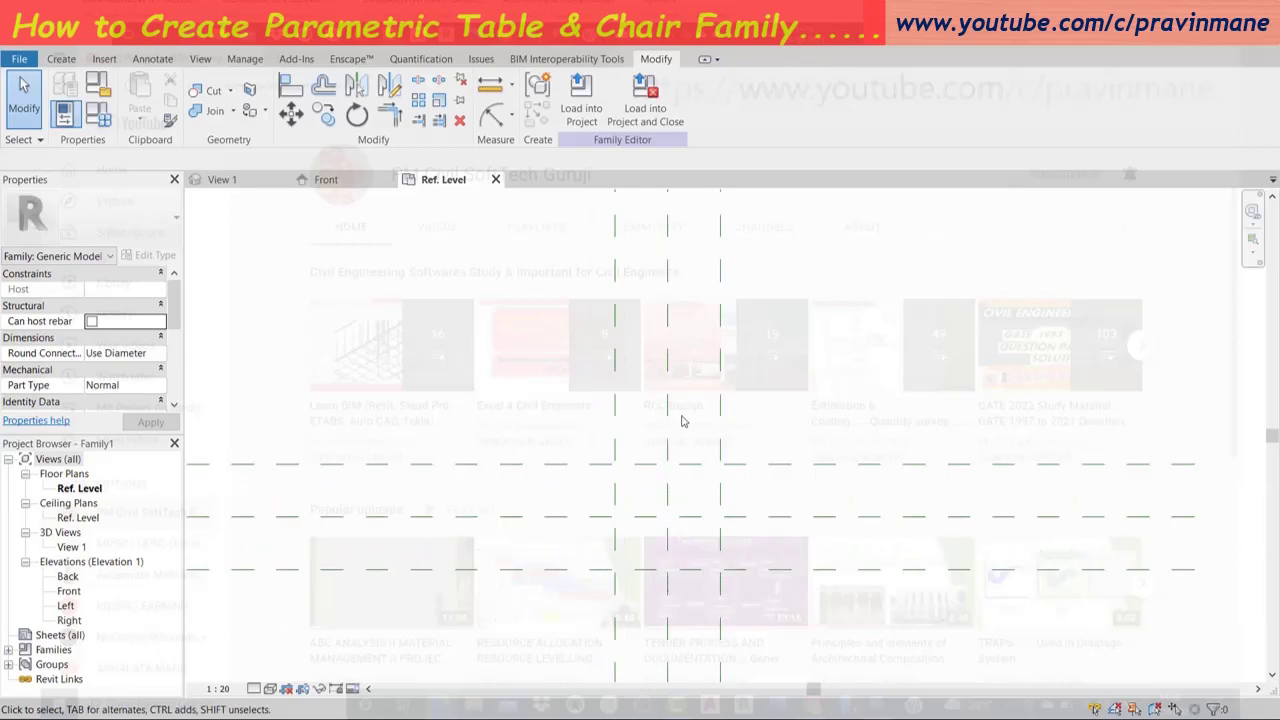
scroll(682, 420, "down", 4)
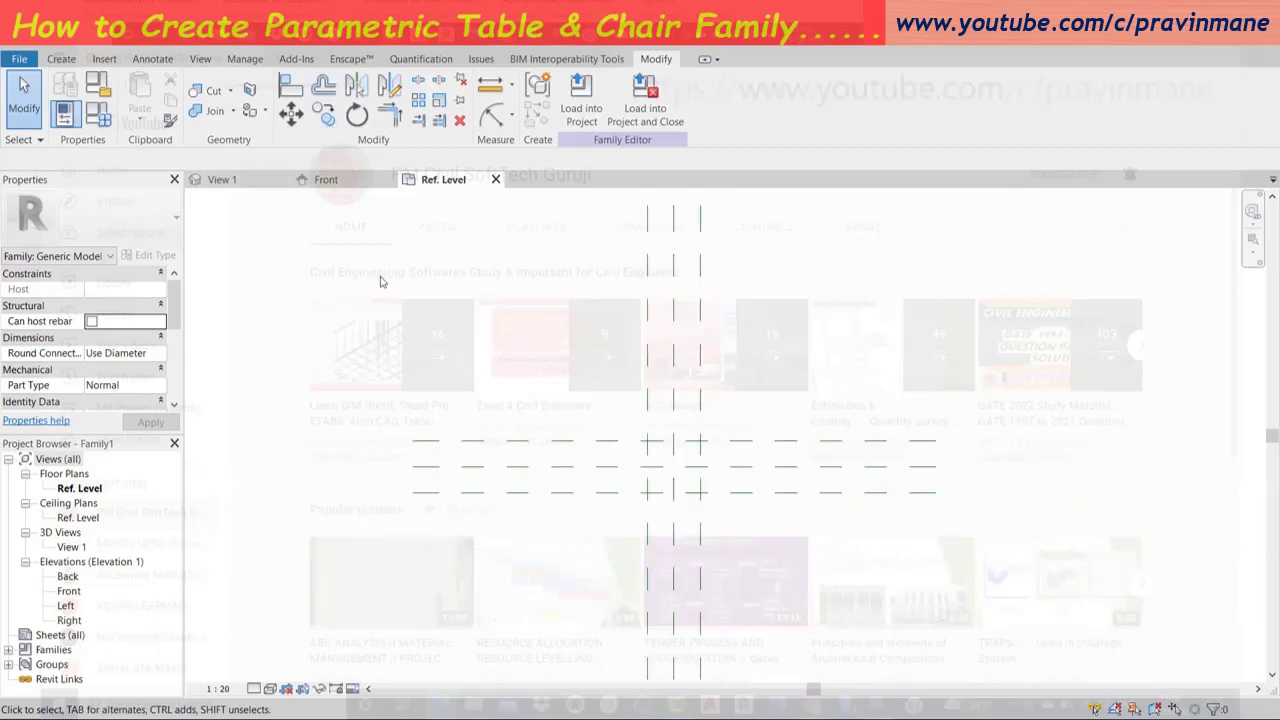
left_click(256, 689)
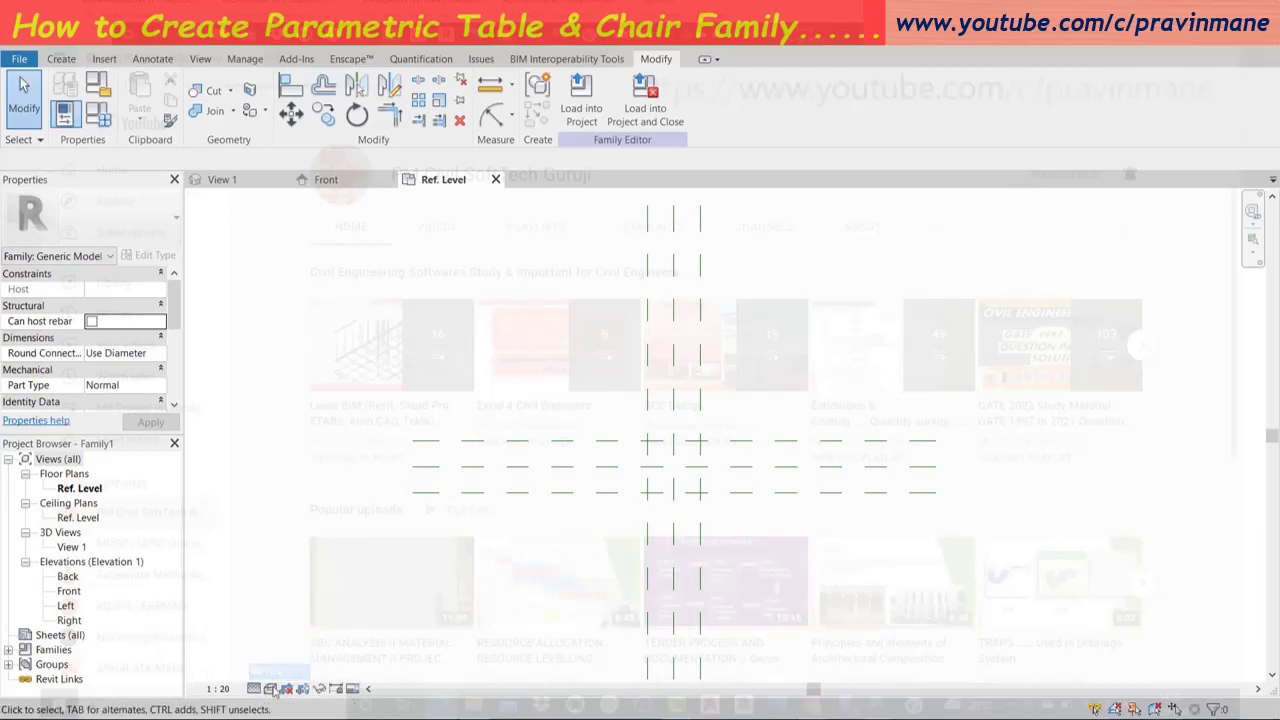
left_click(271, 689)
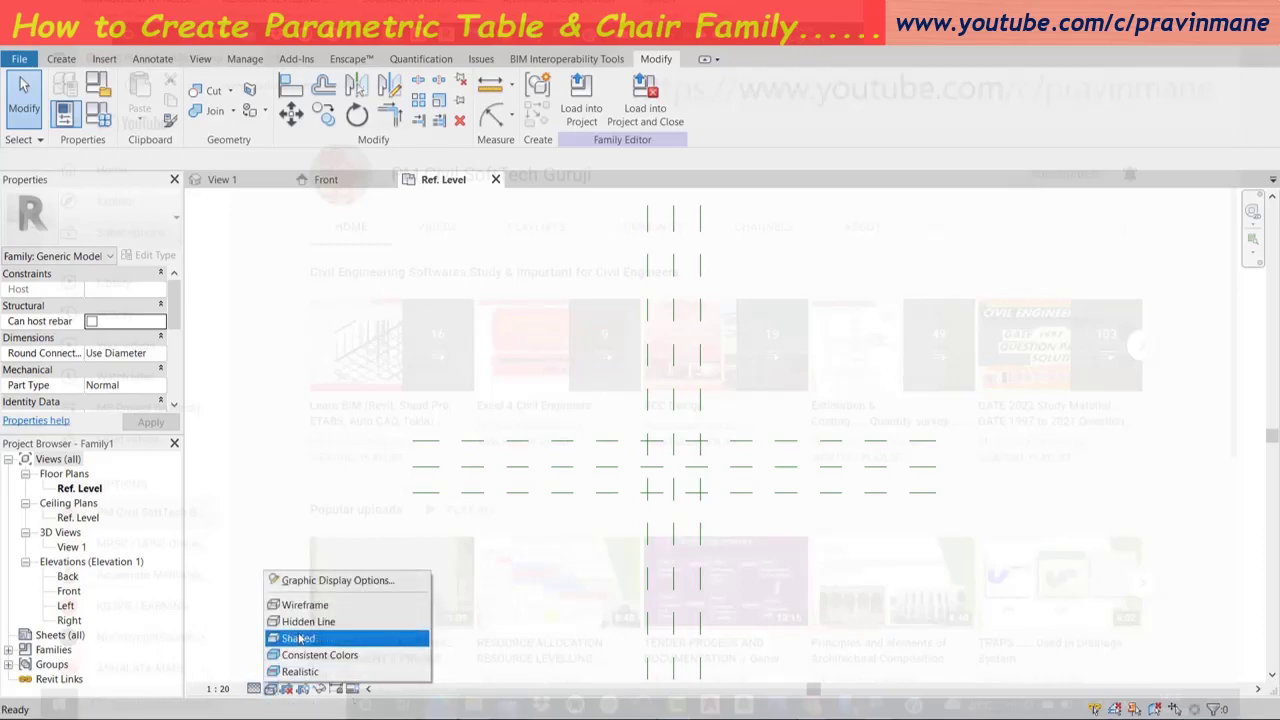
left_click(330, 605)
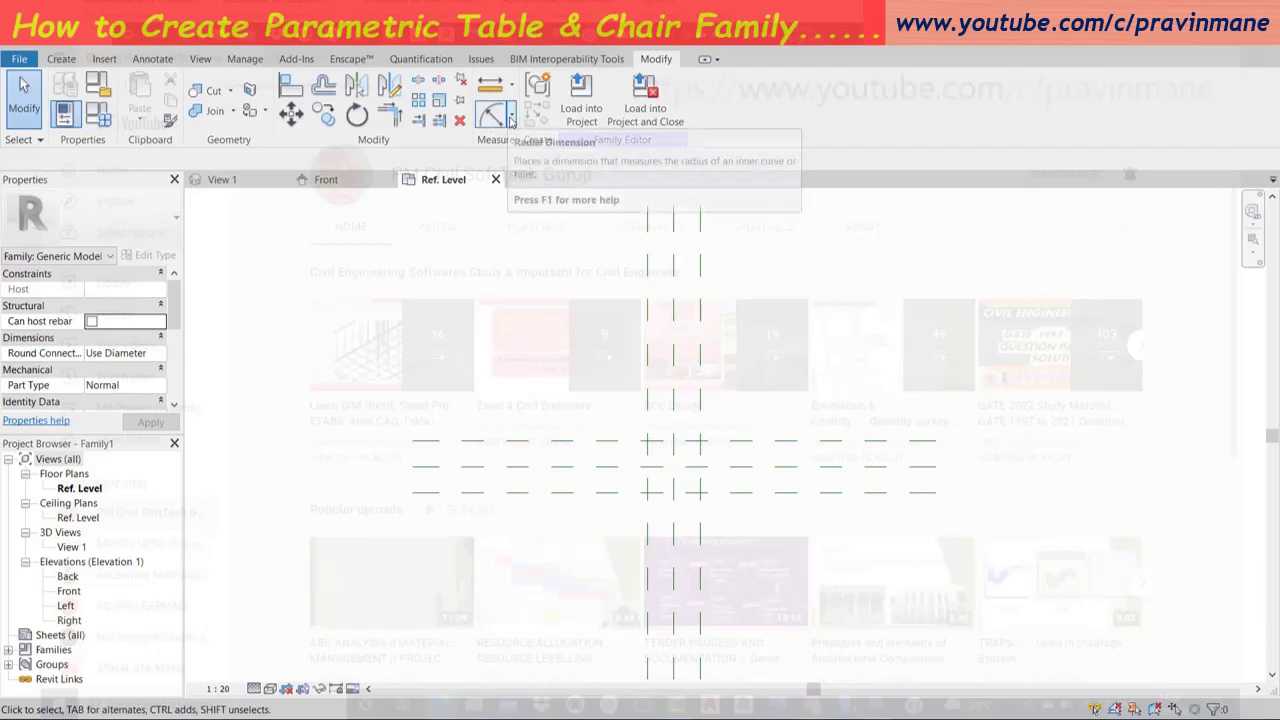
Dimension the three vertical planes with an EQ string and add an overall 400 dimension.
left_click(511, 116)
left_click(517, 150)
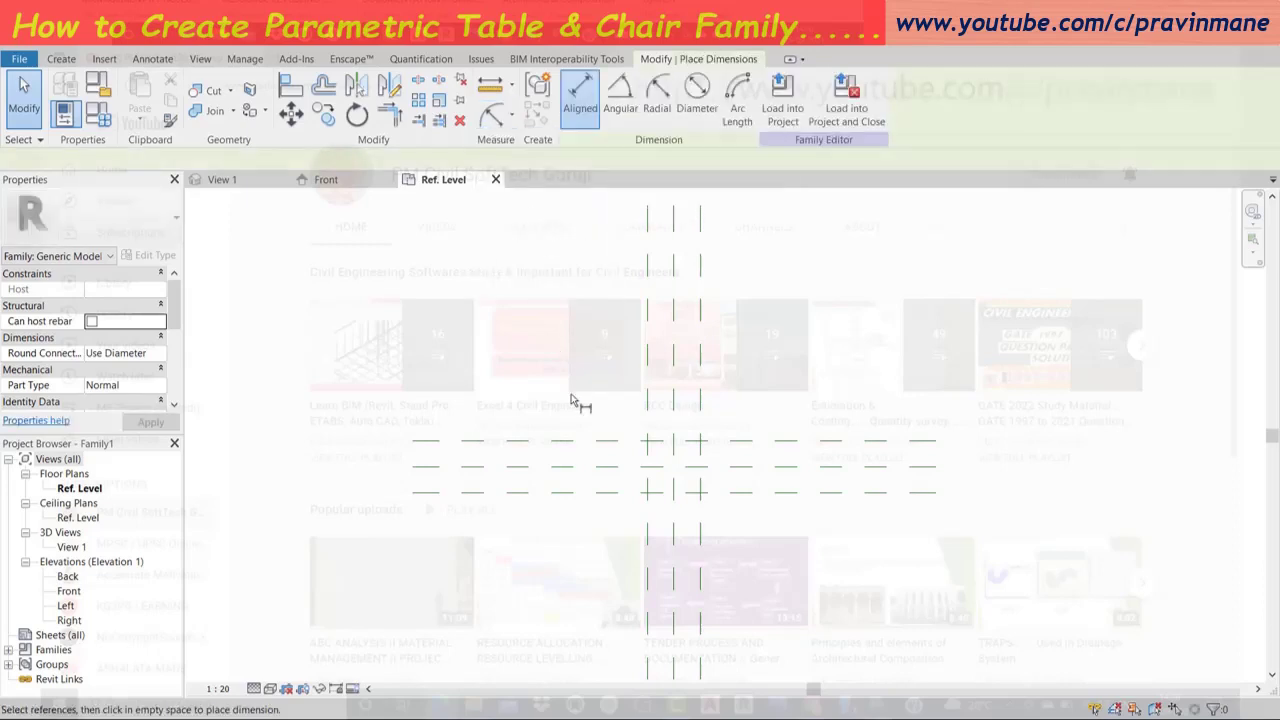
scroll(650, 440, "up", 5)
left_click(645, 437)
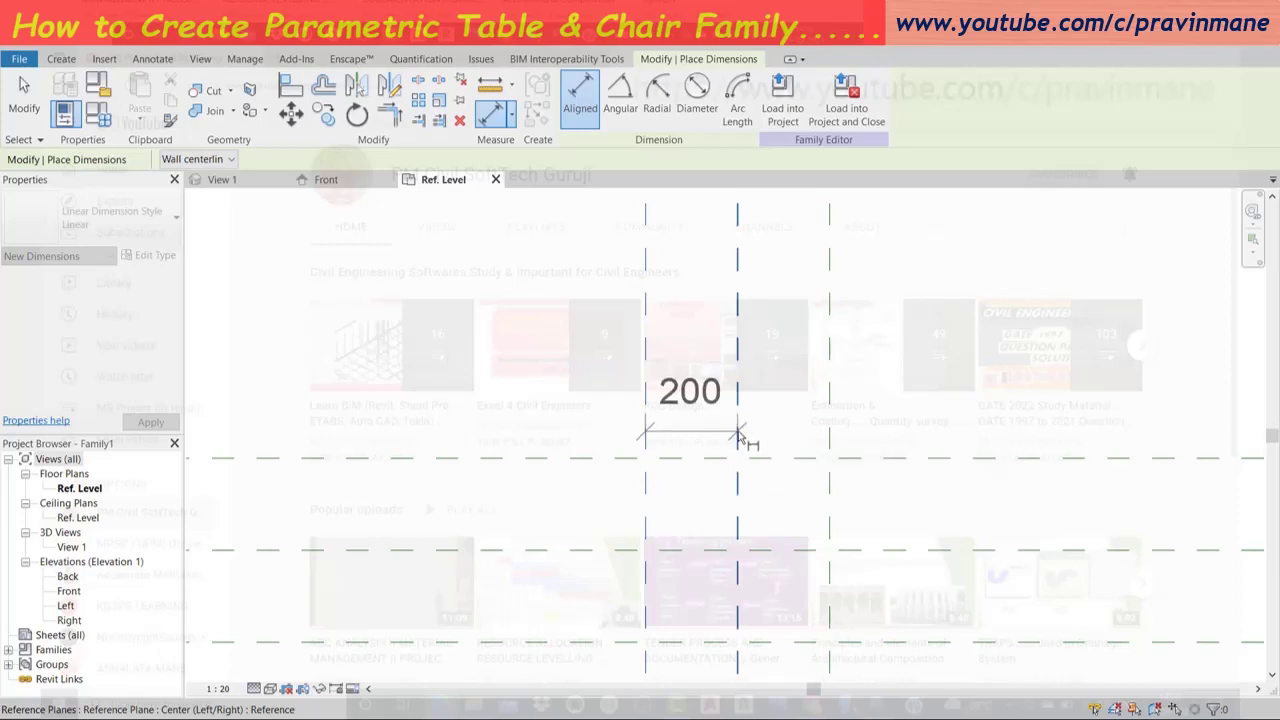
left_click(738, 437)
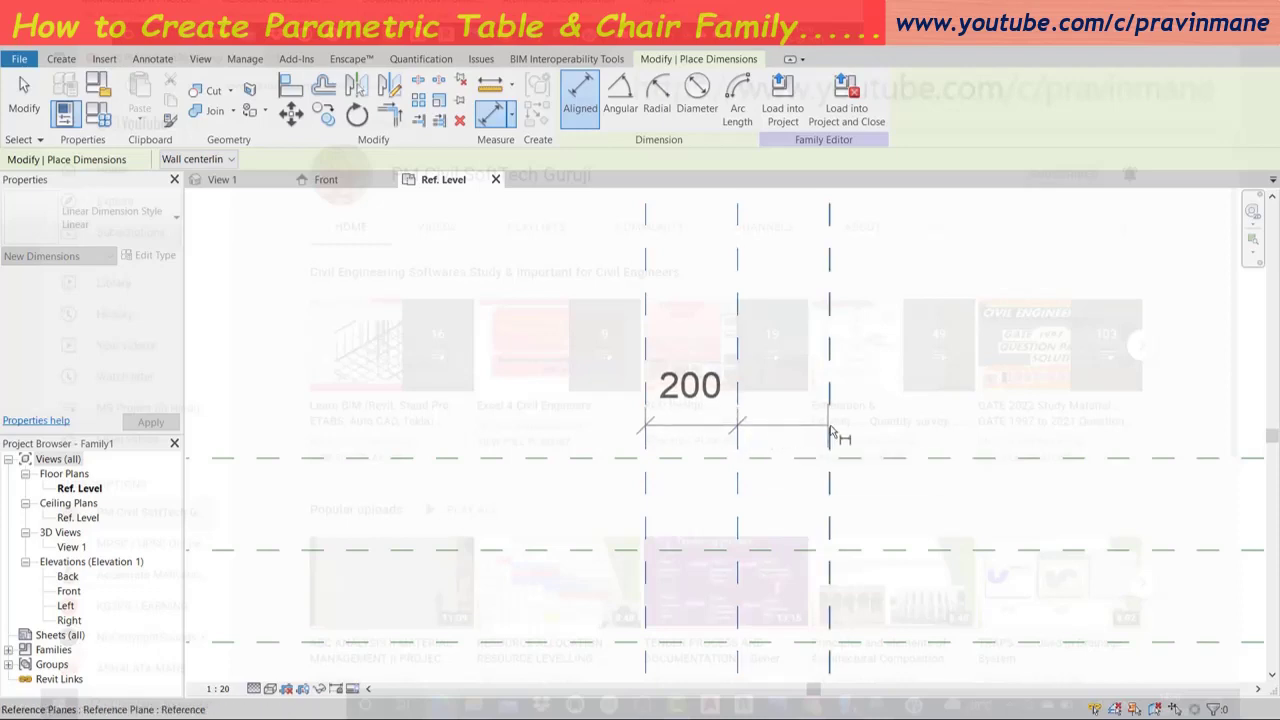
left_click(830, 432)
left_click(818, 325)
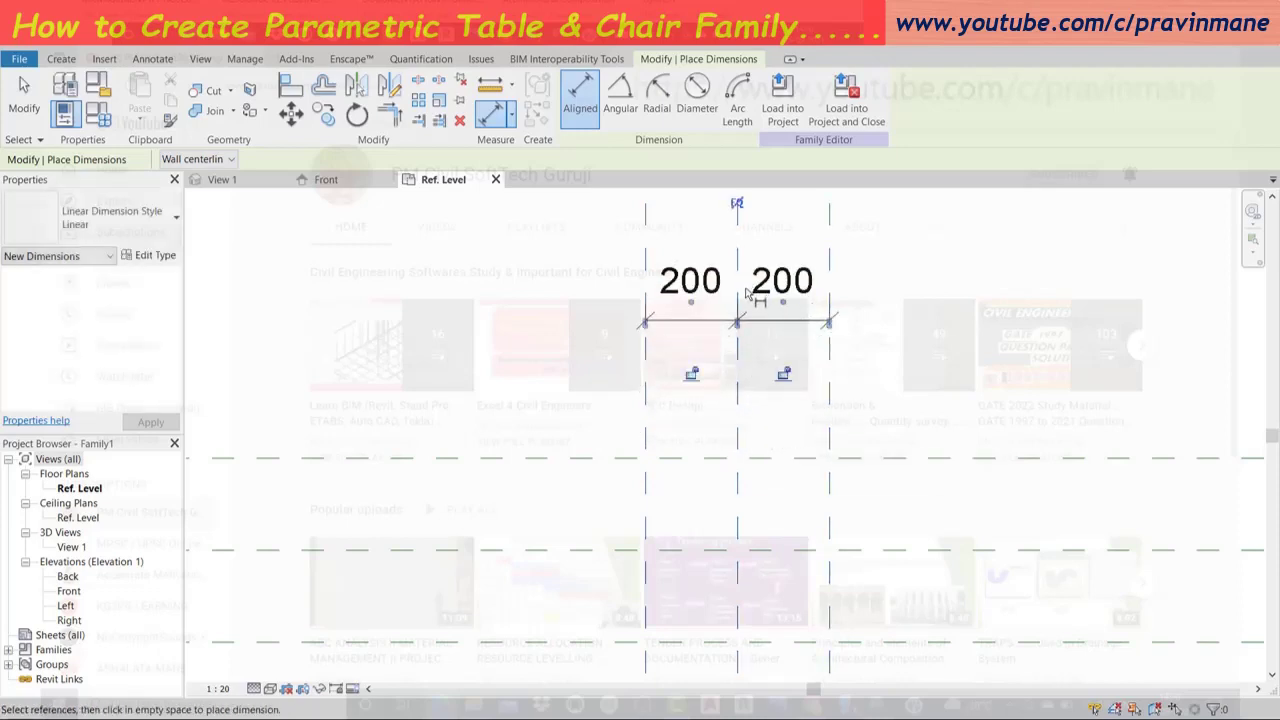
left_click(736, 204)
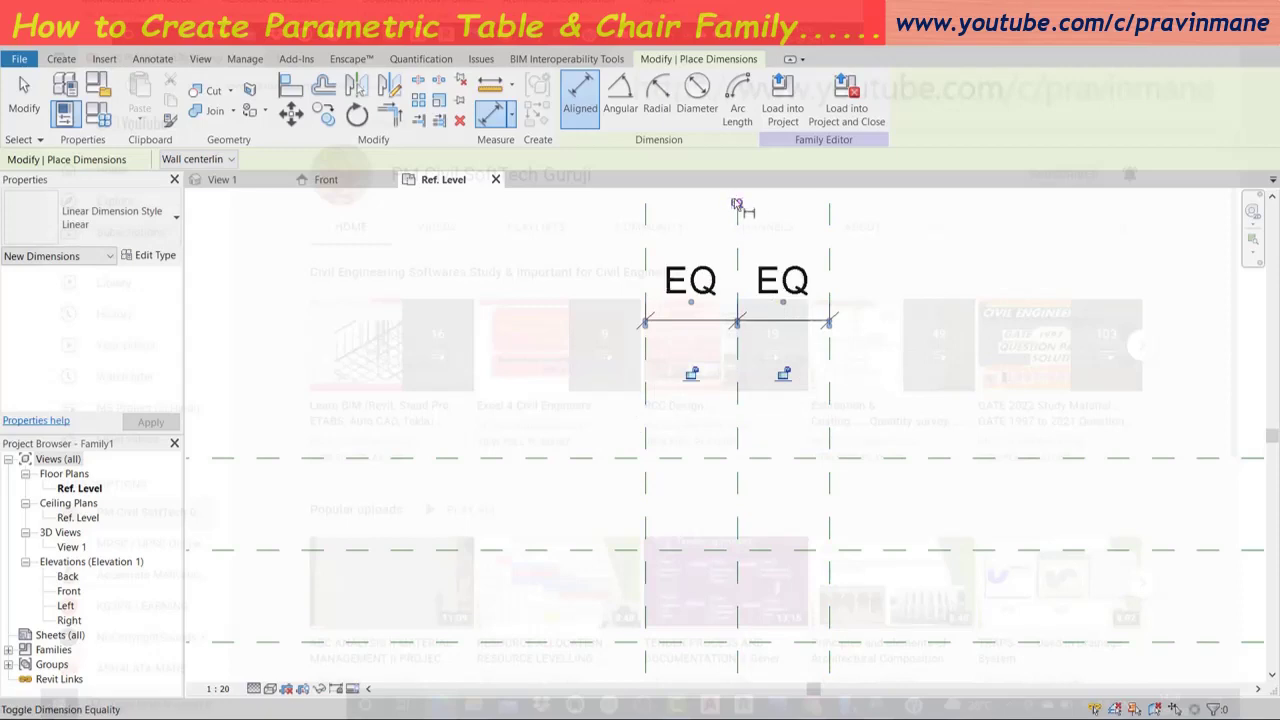
left_click(647, 447)
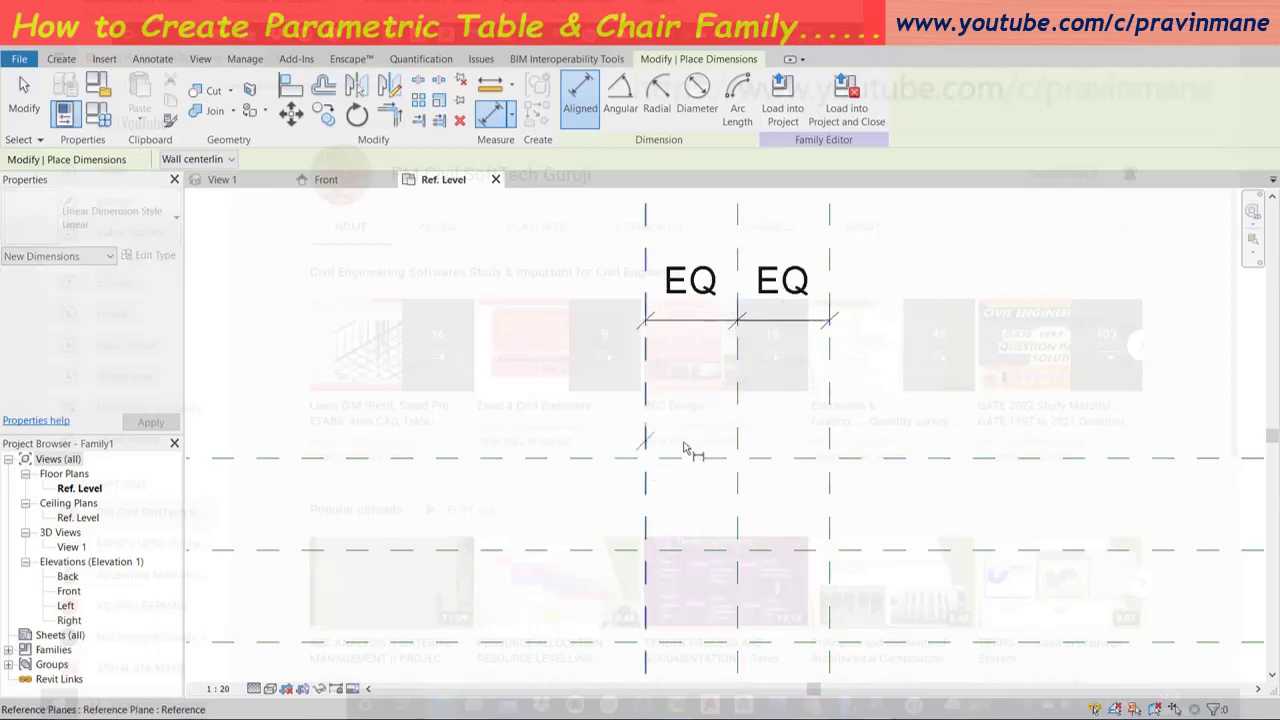
left_click(738, 438)
left_click(830, 440)
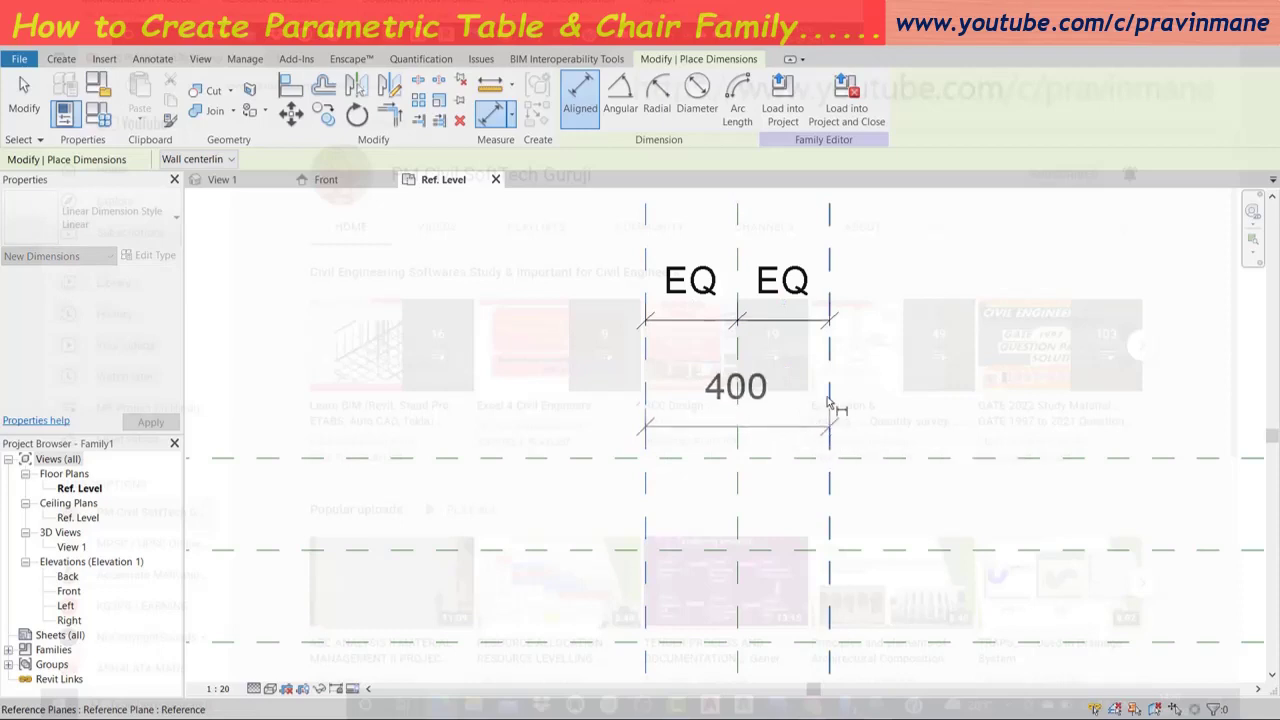
left_click(823, 248)
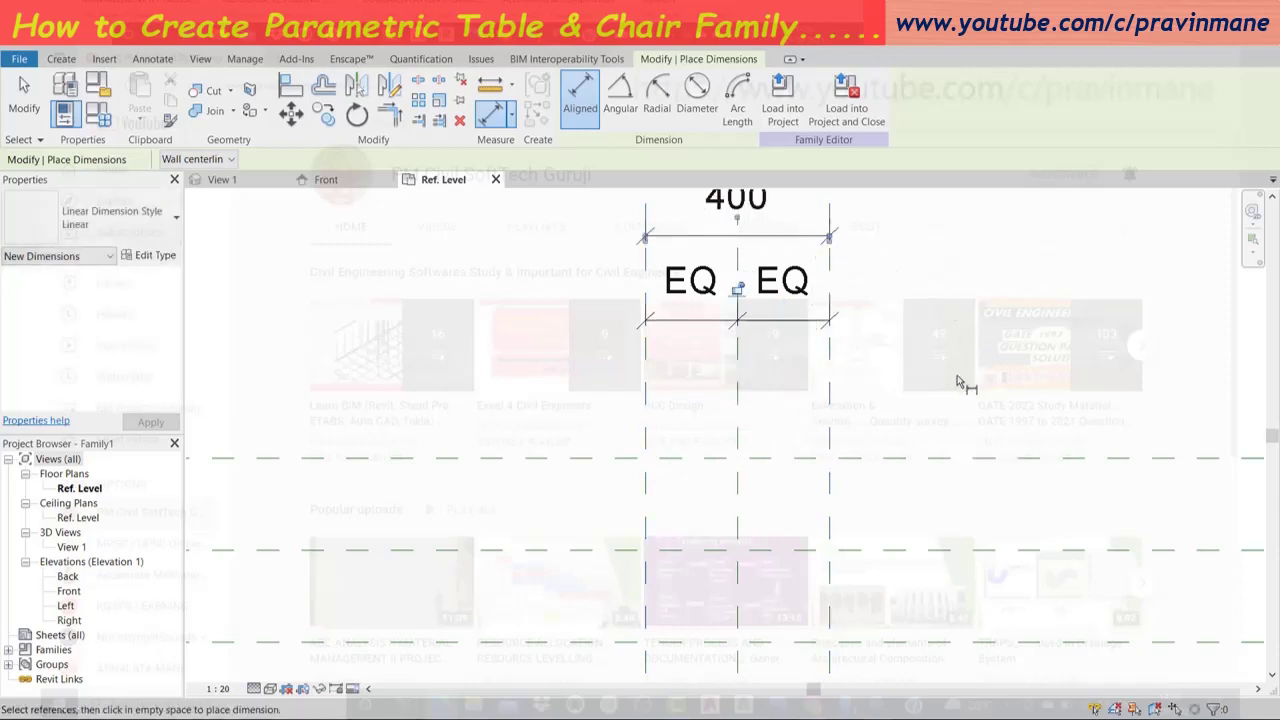
Dimension the three horizontal planes with an EQ string and add an overall 400 dimension.
left_click(577, 459)
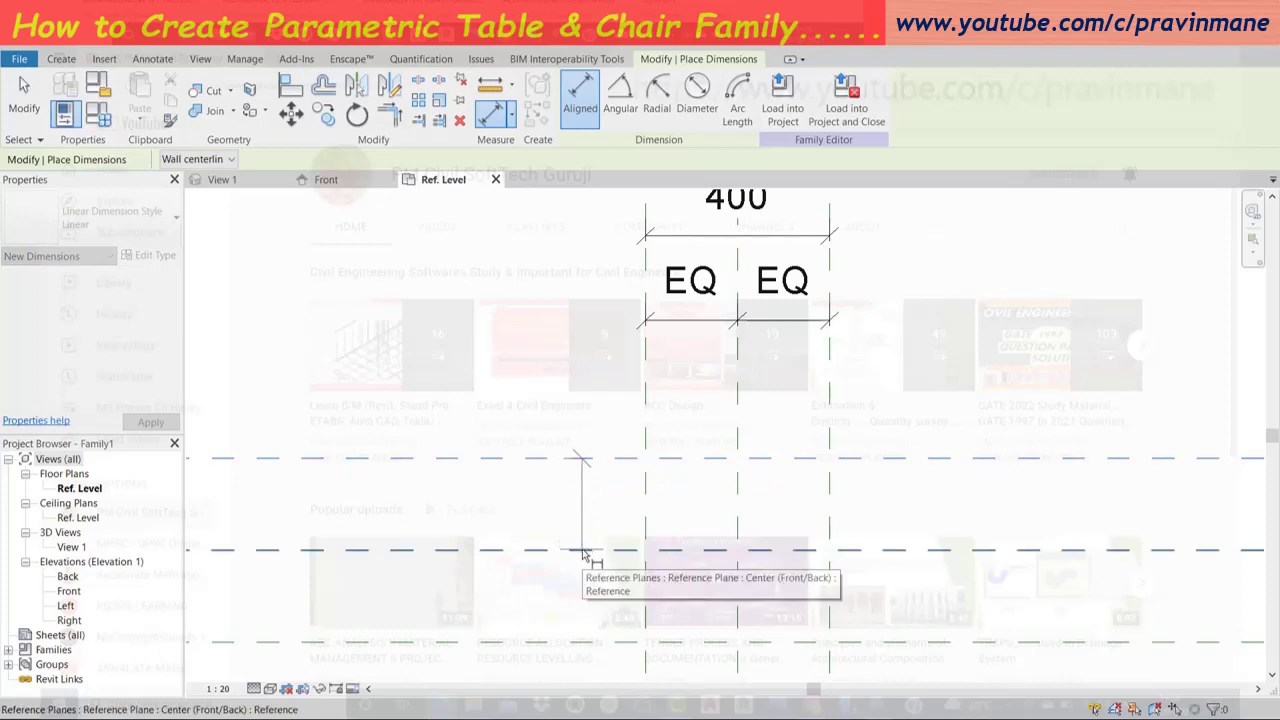
left_click(583, 551)
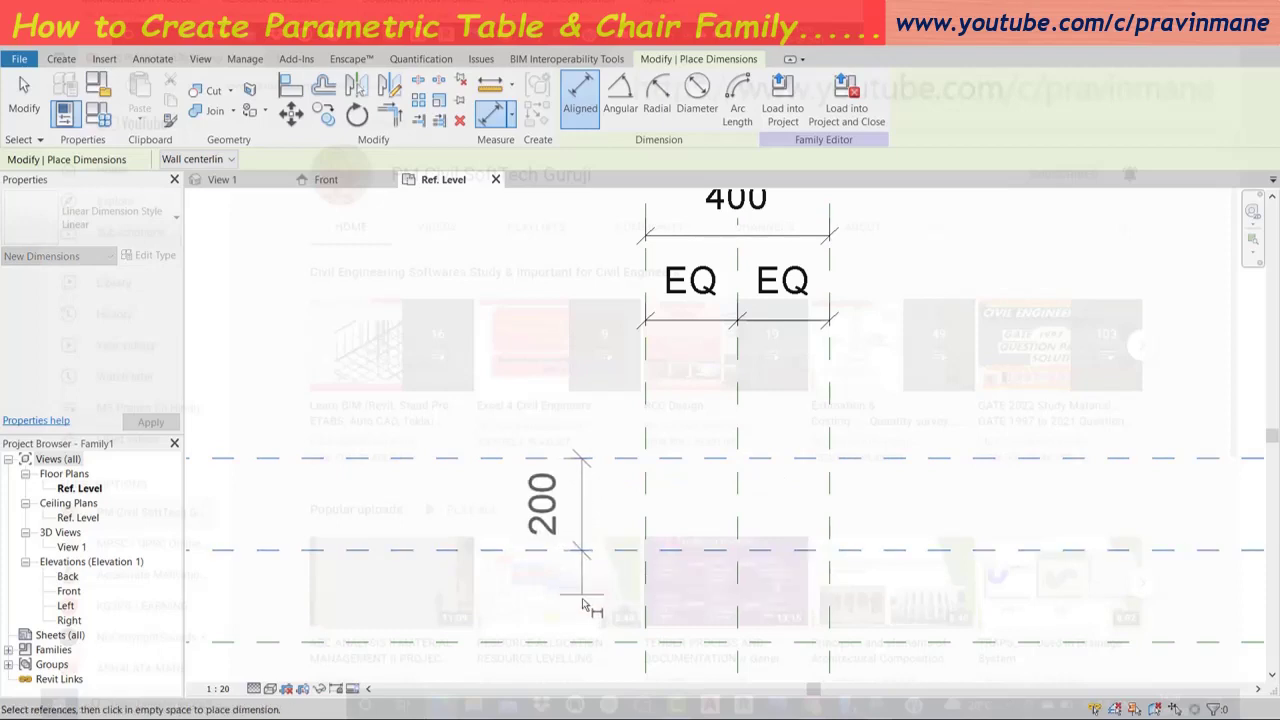
left_click(586, 645)
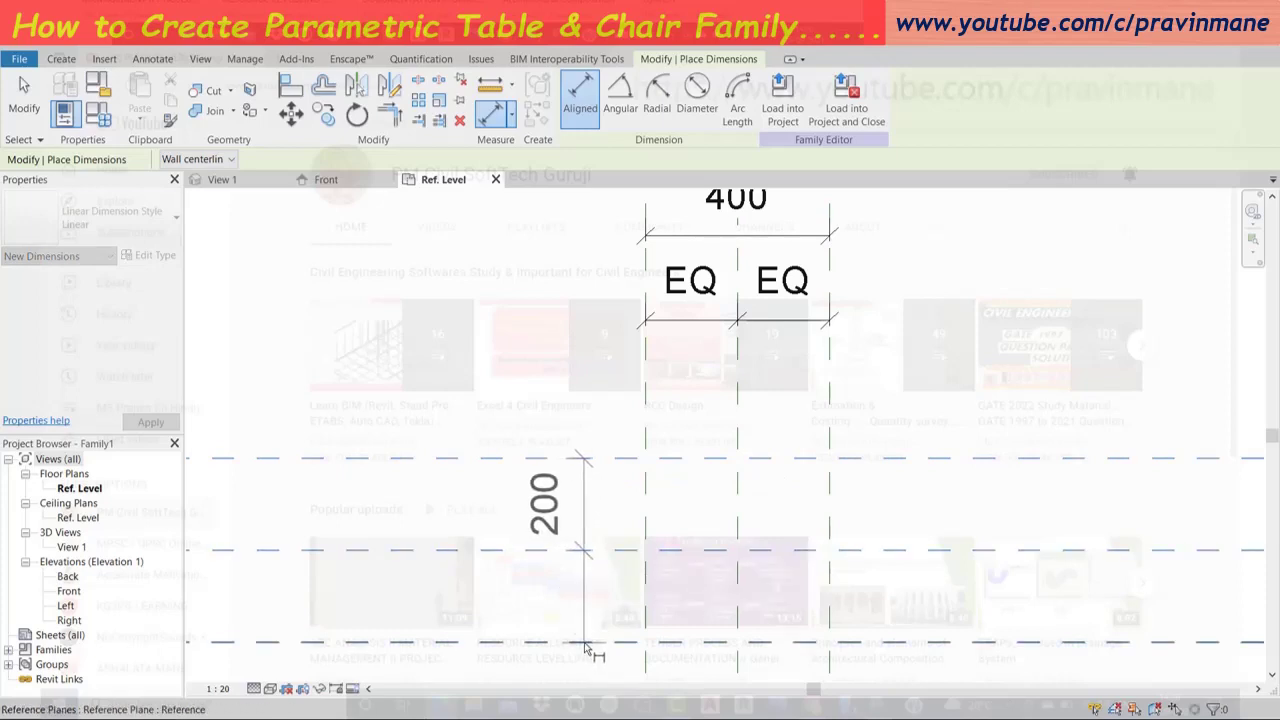
left_click(587, 648)
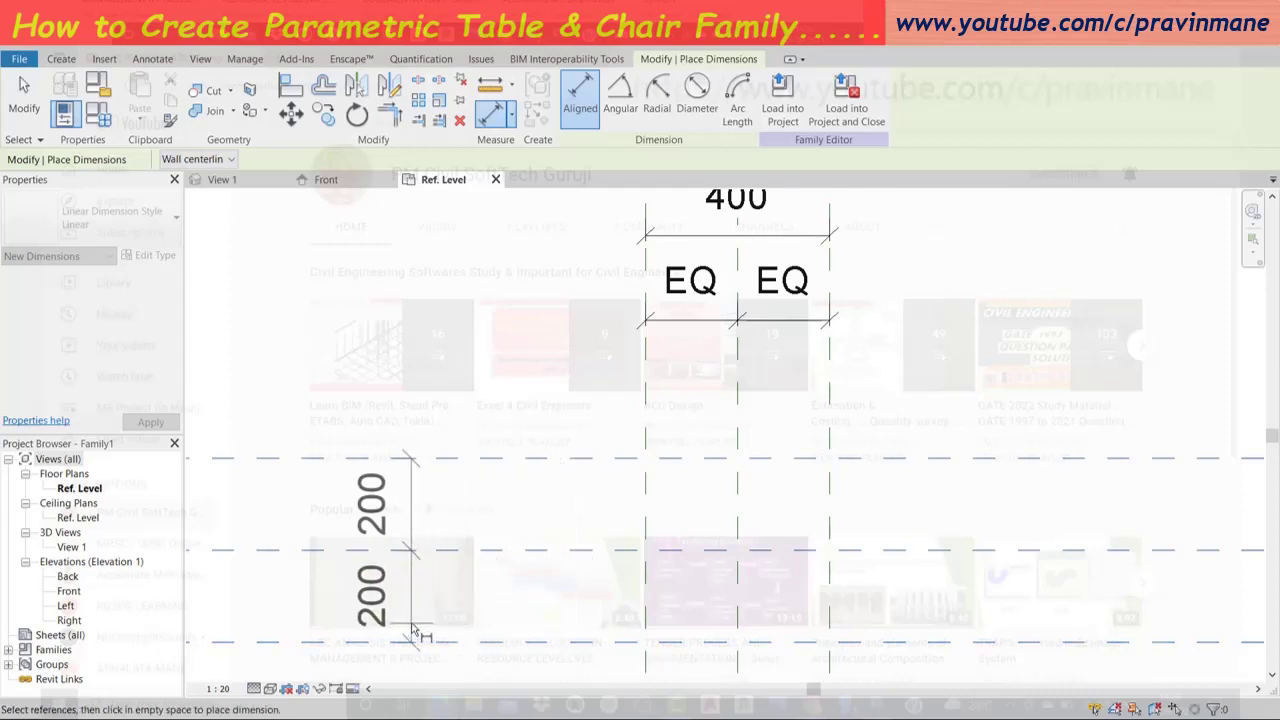
left_click(415, 615)
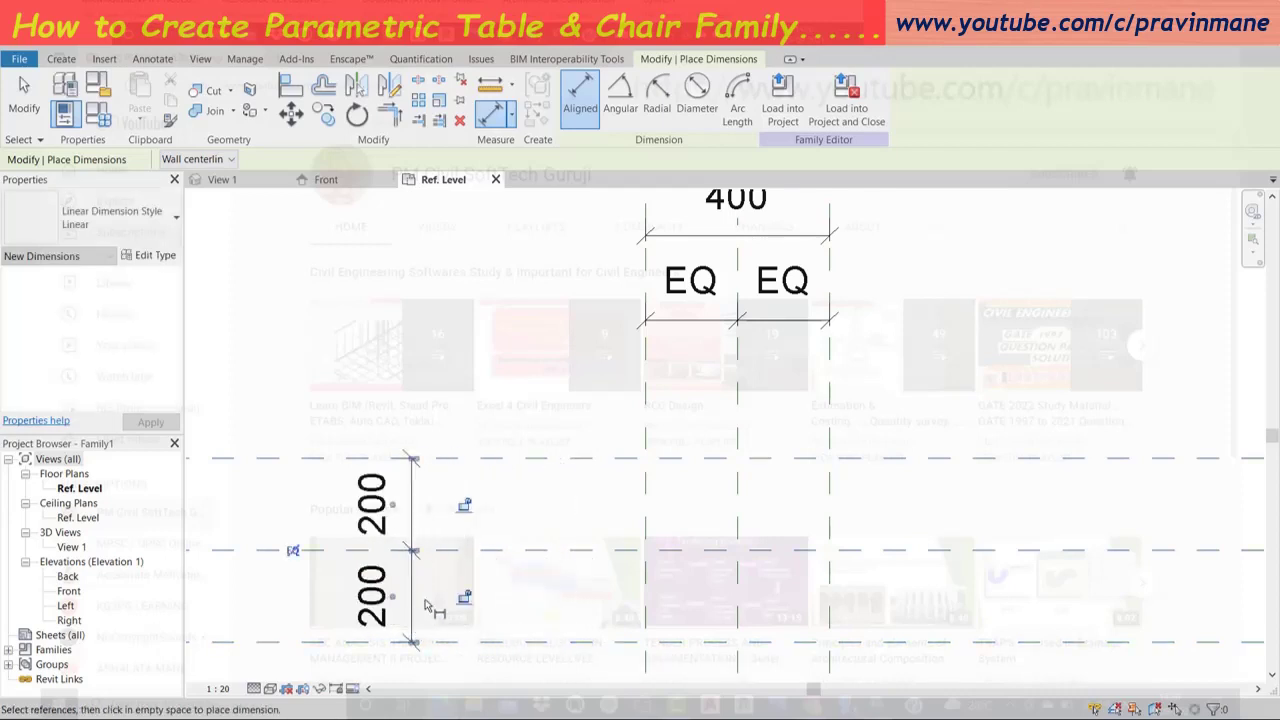
left_click(292, 552)
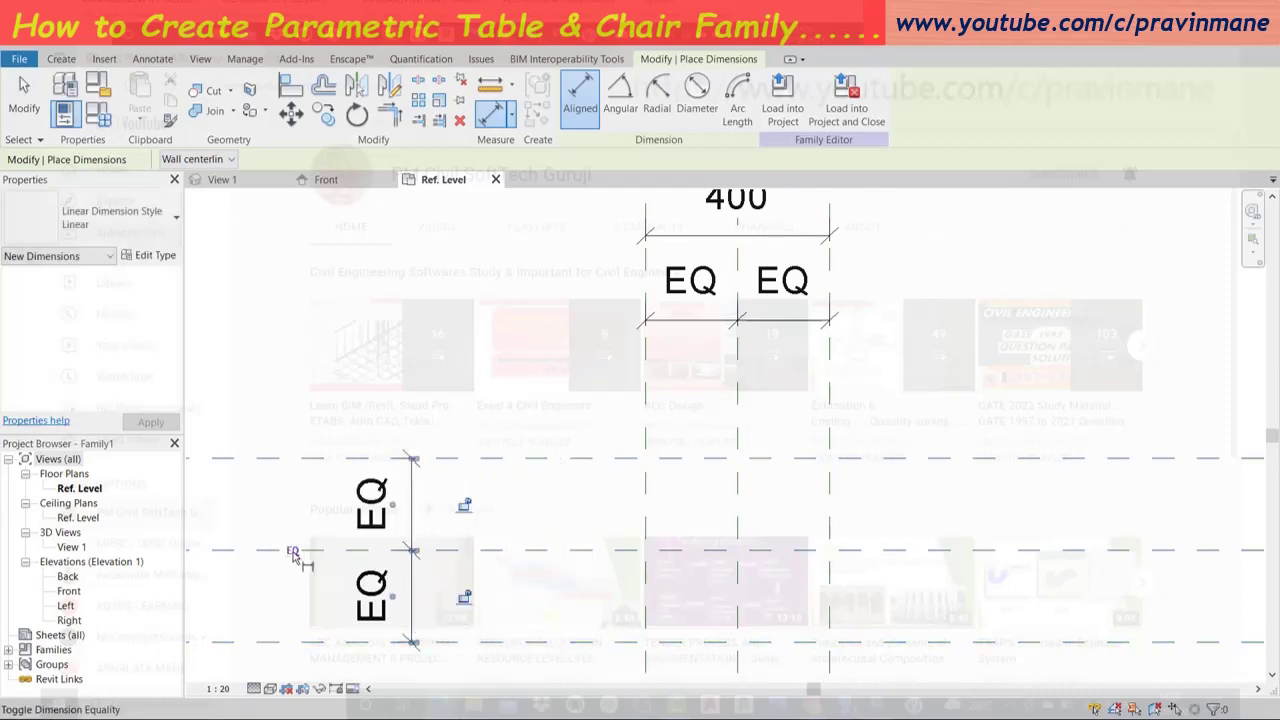
left_click(588, 460)
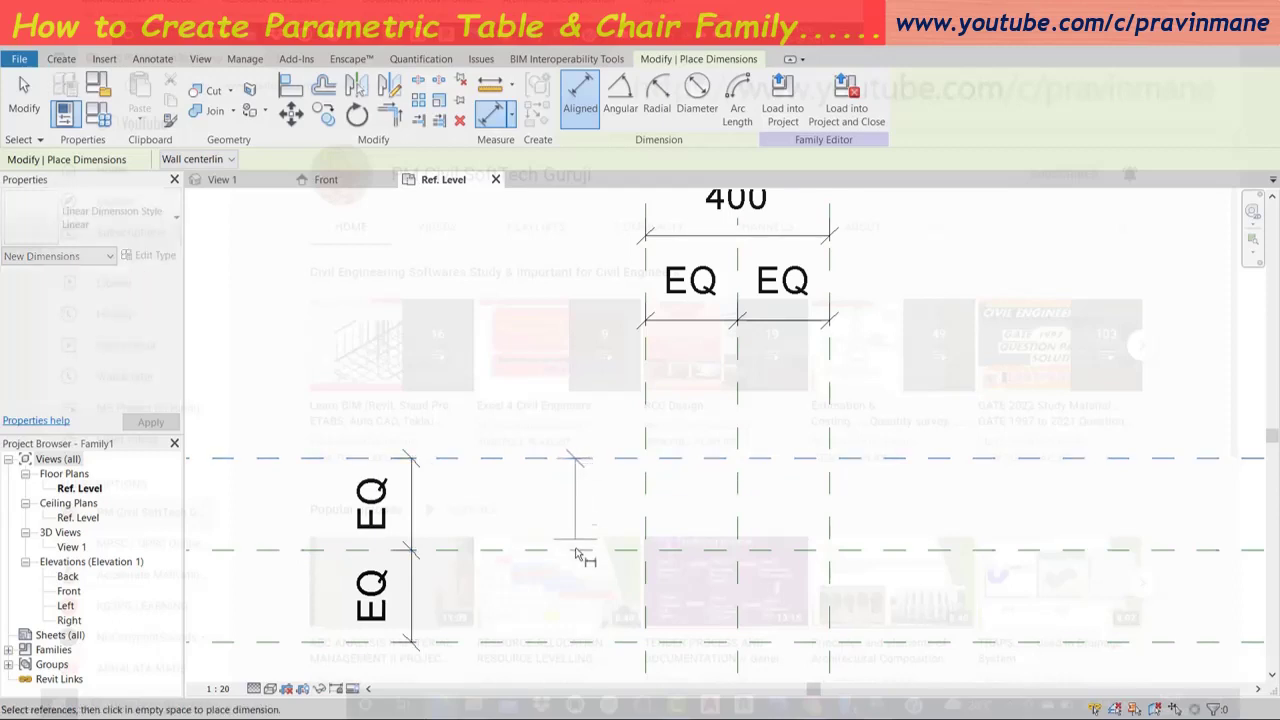
left_click(576, 645)
left_click(259, 650)
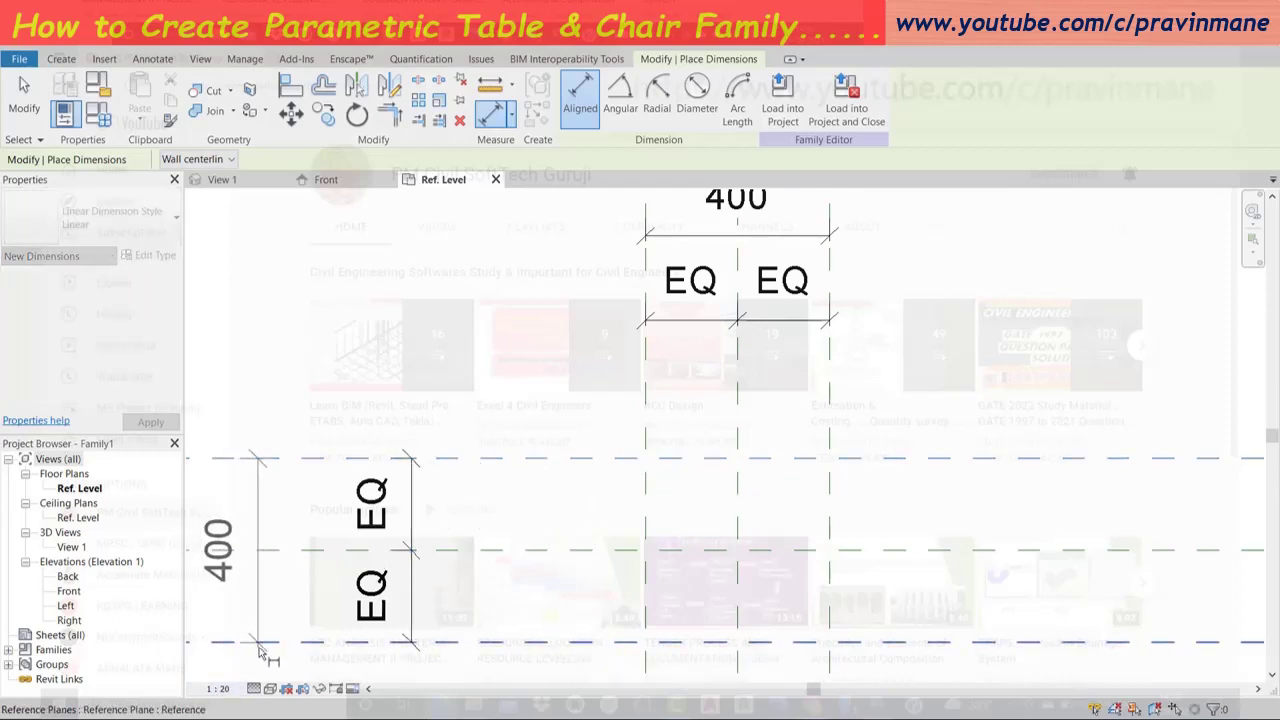
key("Escape")
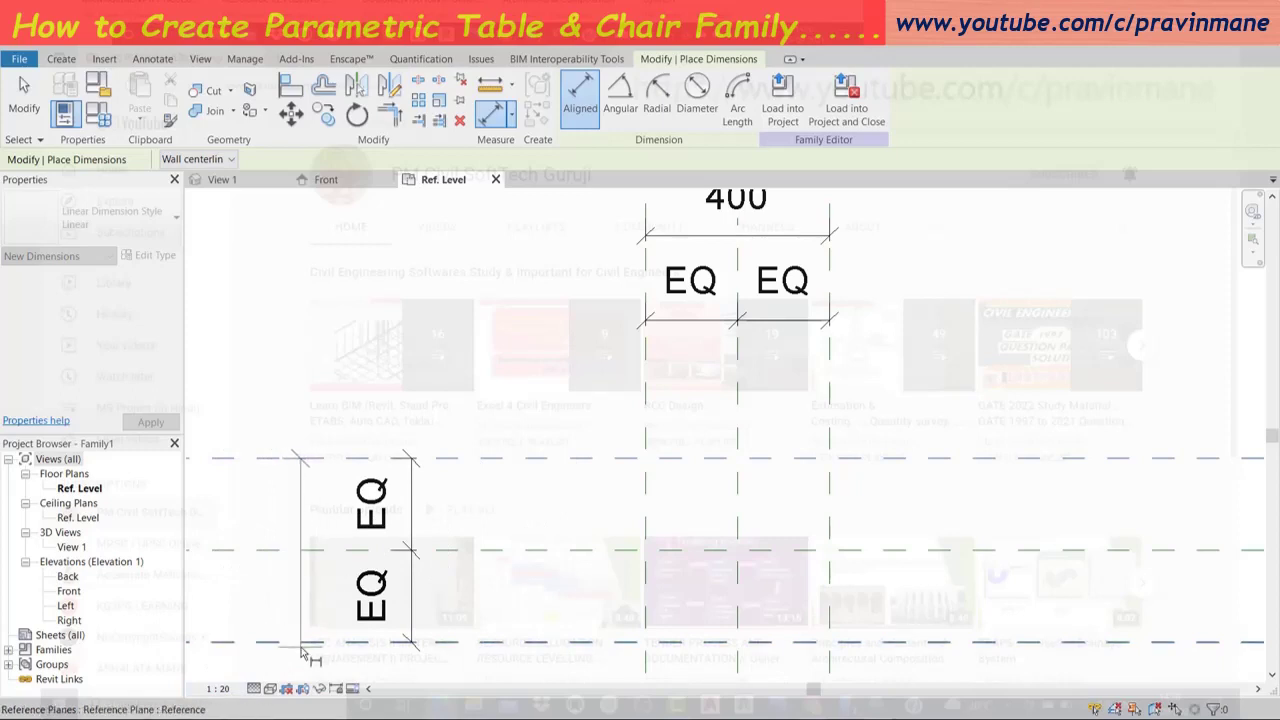
left_click(303, 648)
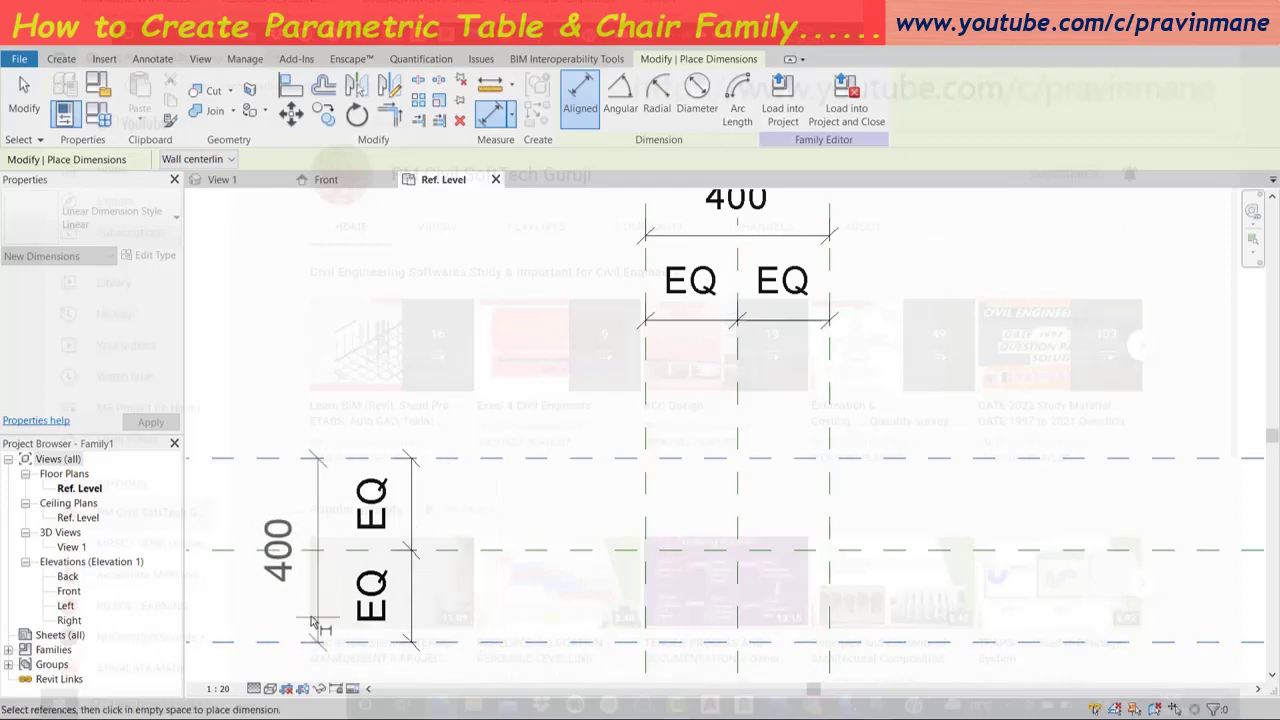
left_click(303, 612)
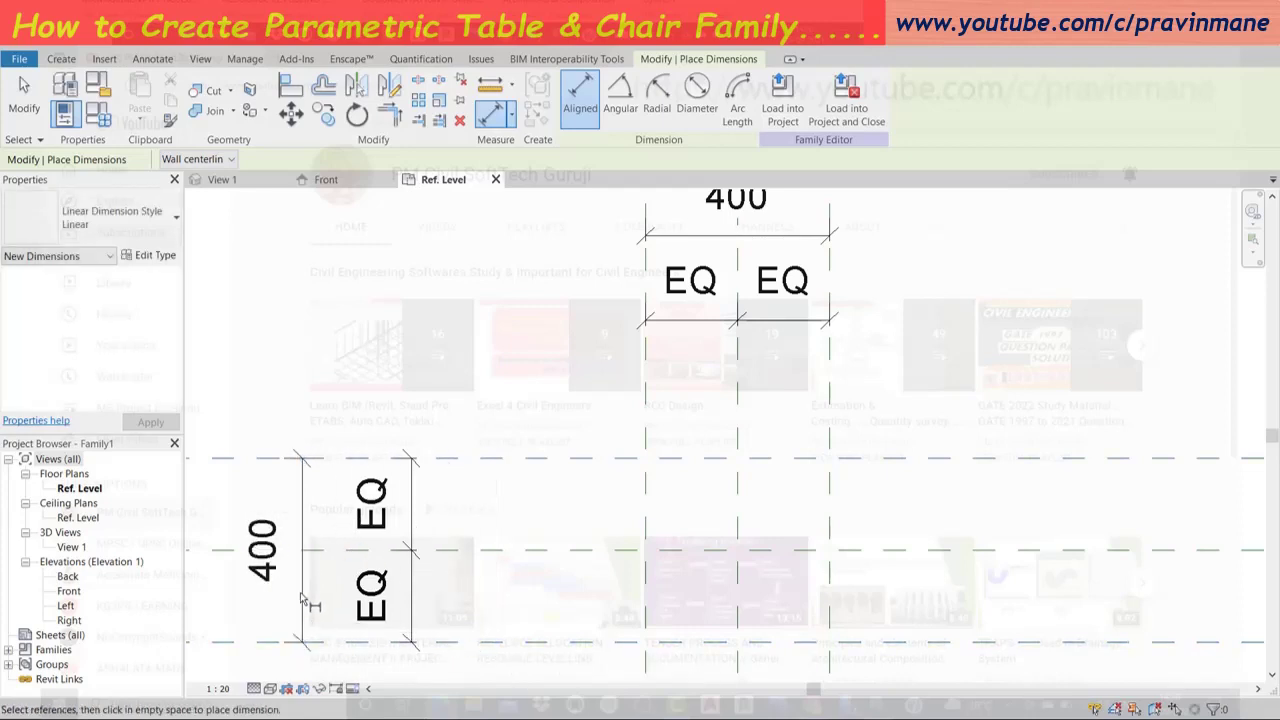
scroll(449, 437, "down", 1)
scroll(508, 428, "down", 2)
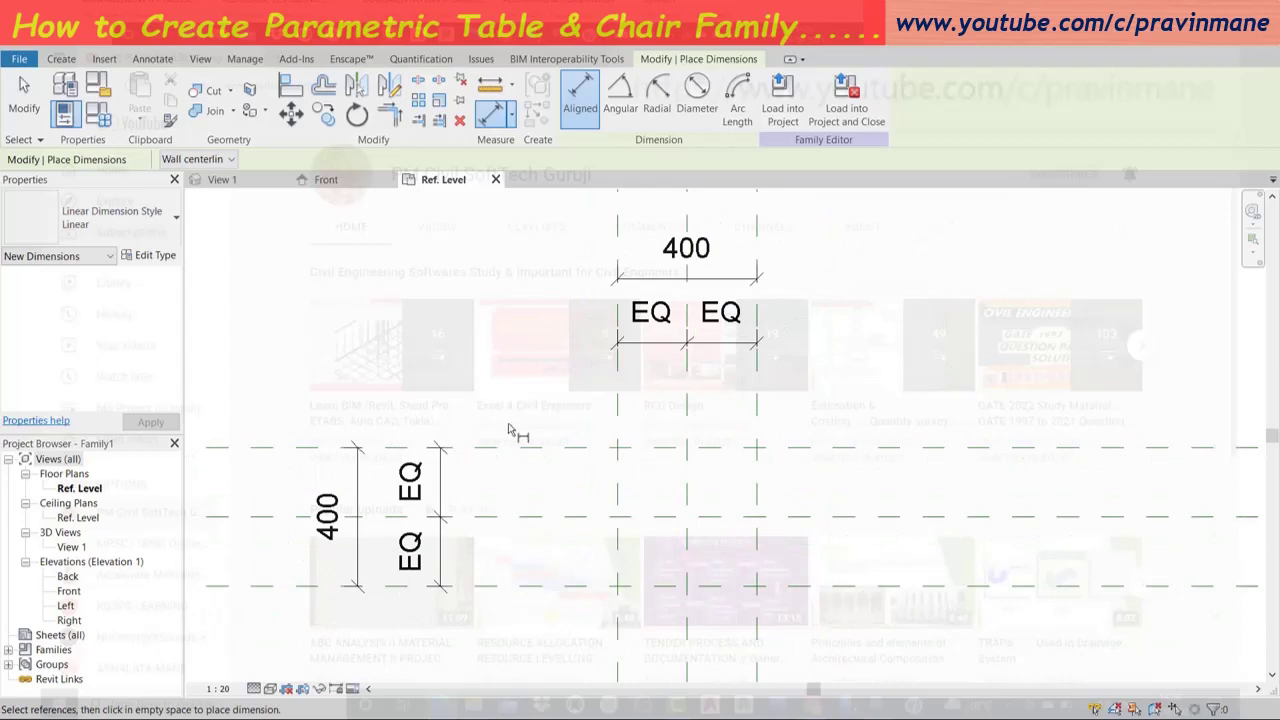
key("Escape")
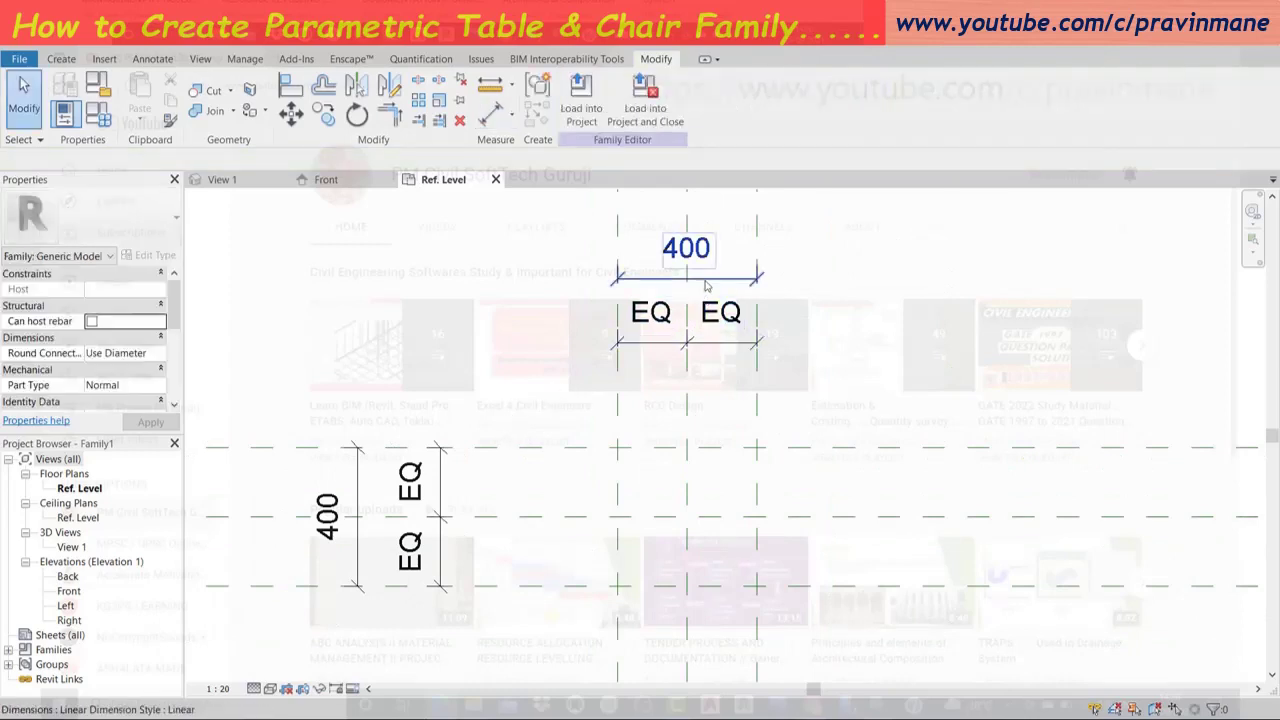
Label the top and left 400 dimensions with a new Seat Size parameter, then open Front elevation.
left_click(706, 286)
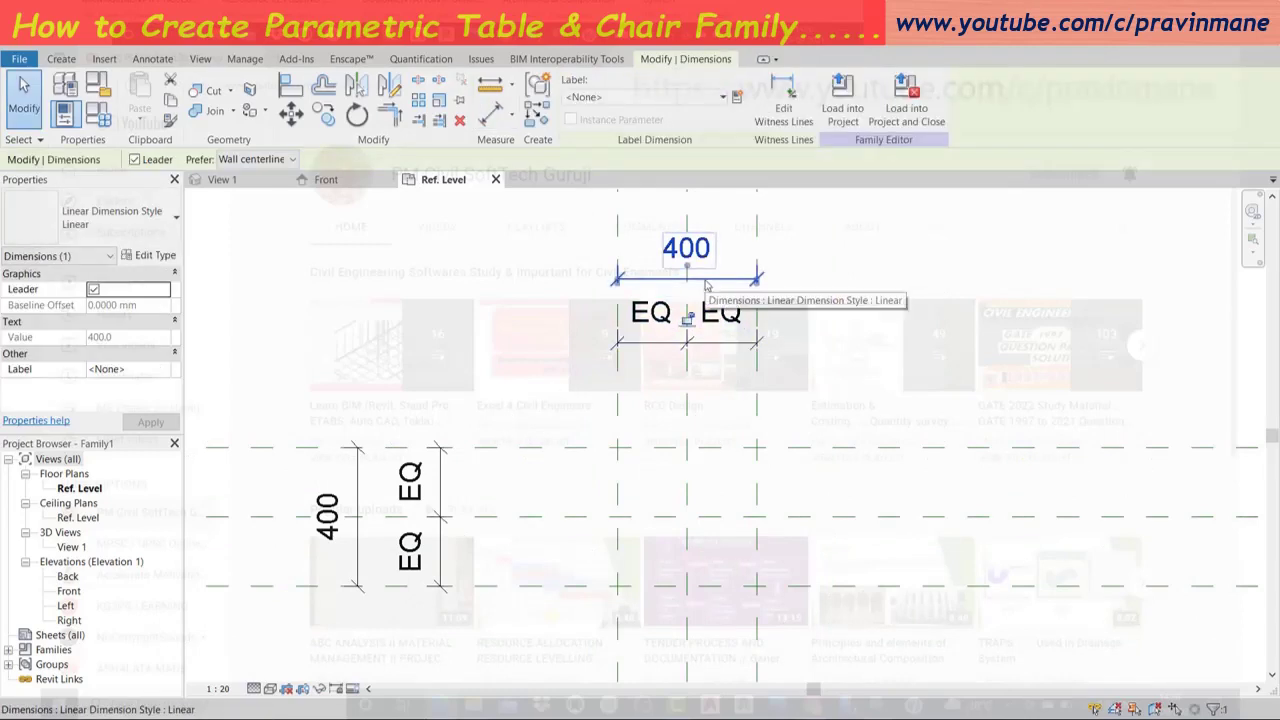
left_click(352, 490, "ctrl")
left_click(738, 96)
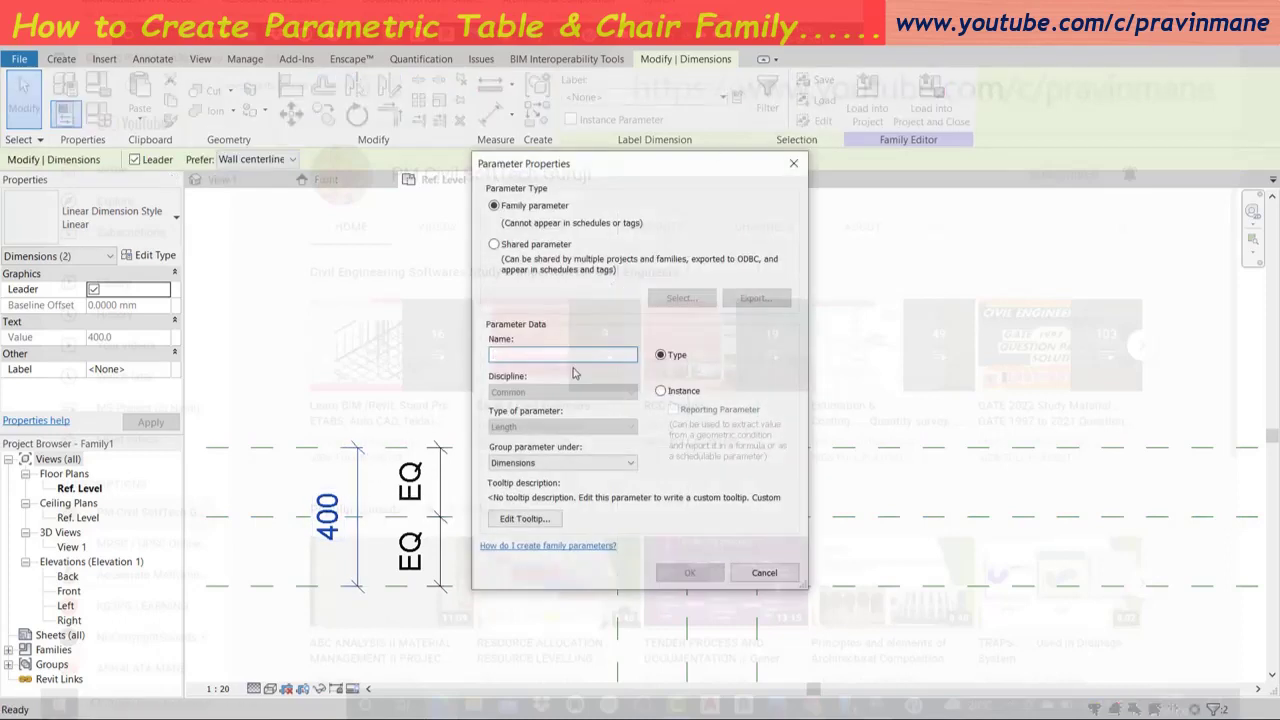
type("Seat Size")
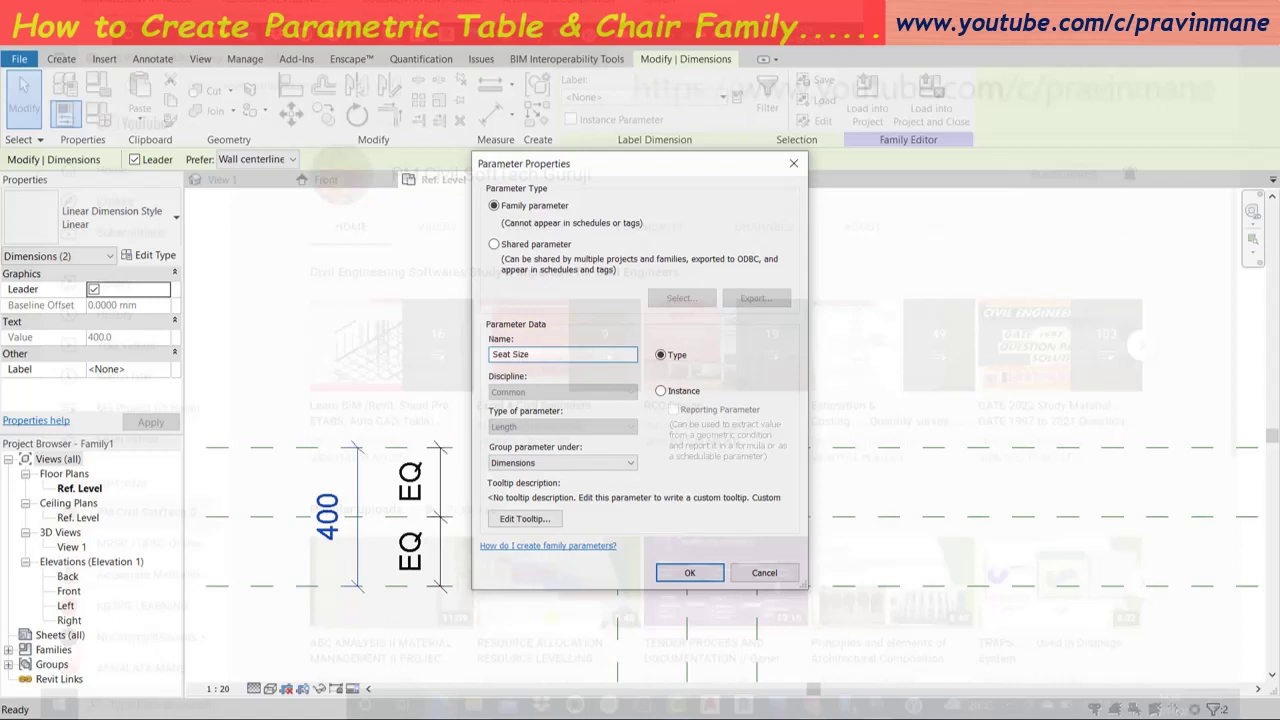
left_click(689, 572)
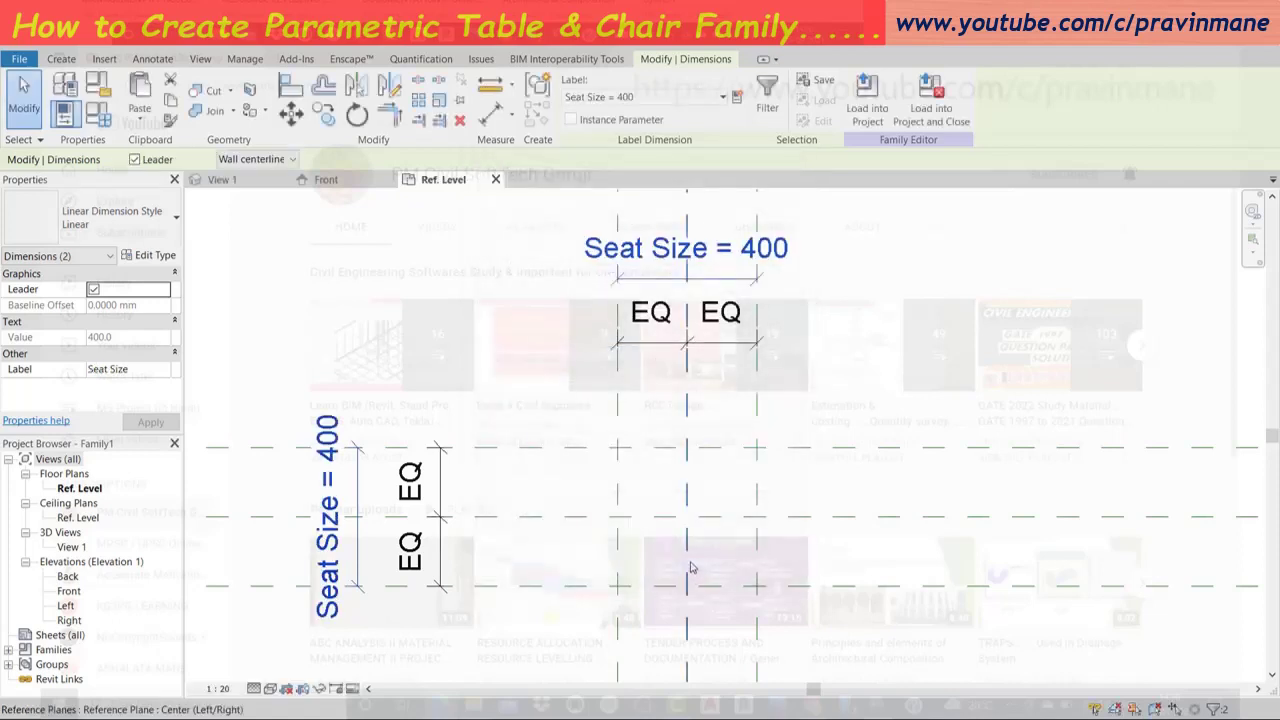
scroll(558, 343, "down", 1)
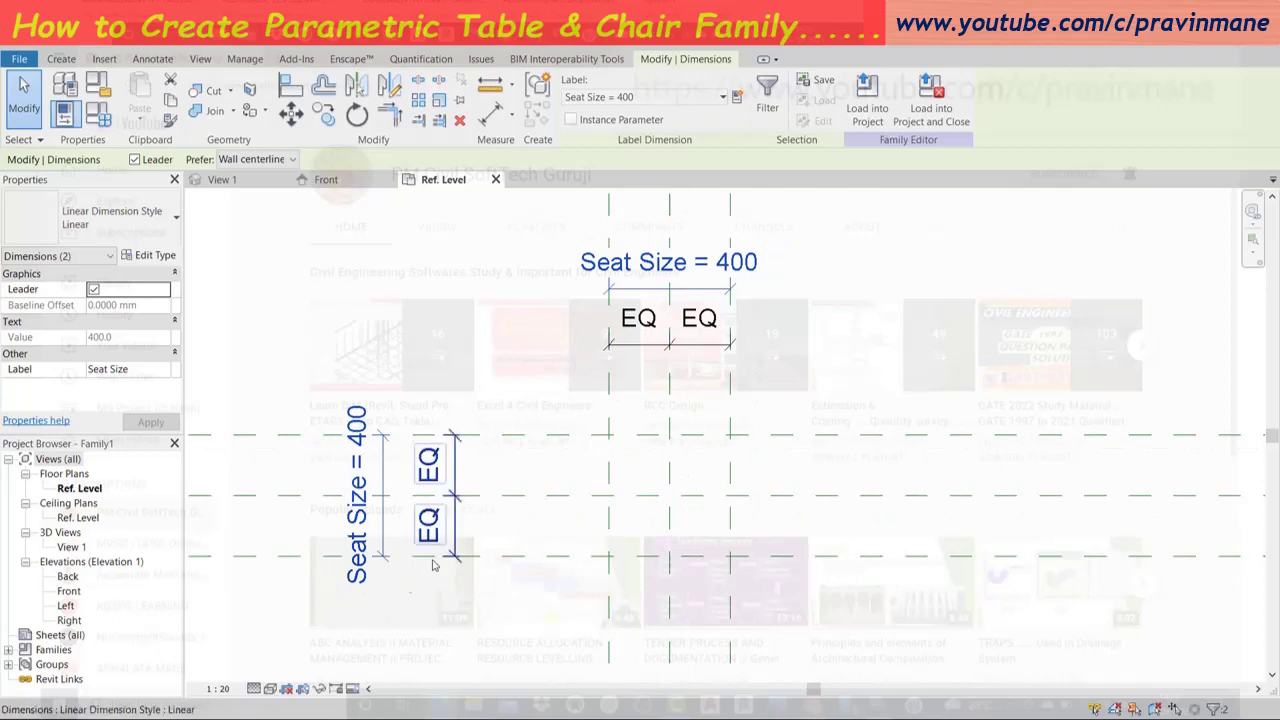
double_click(69, 591)
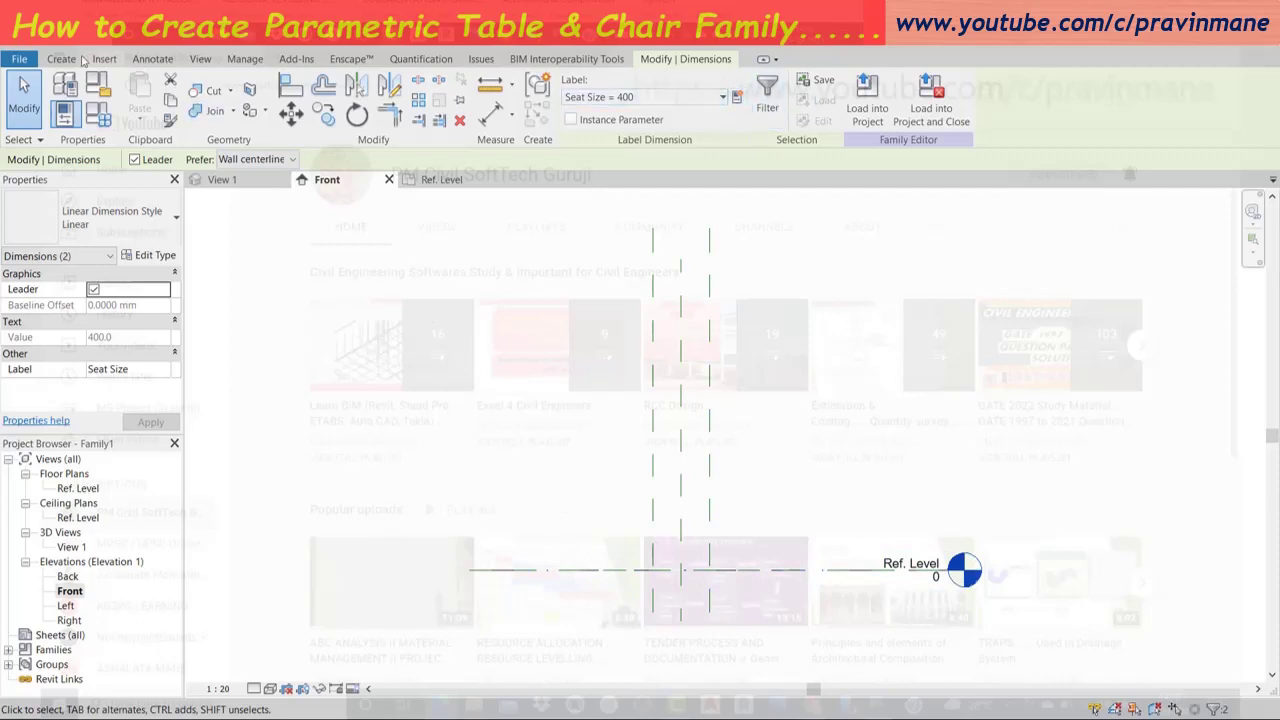
Draw two stacked horizontal reference planes above Ref. Level in the Front elevation.
left_click(64, 60)
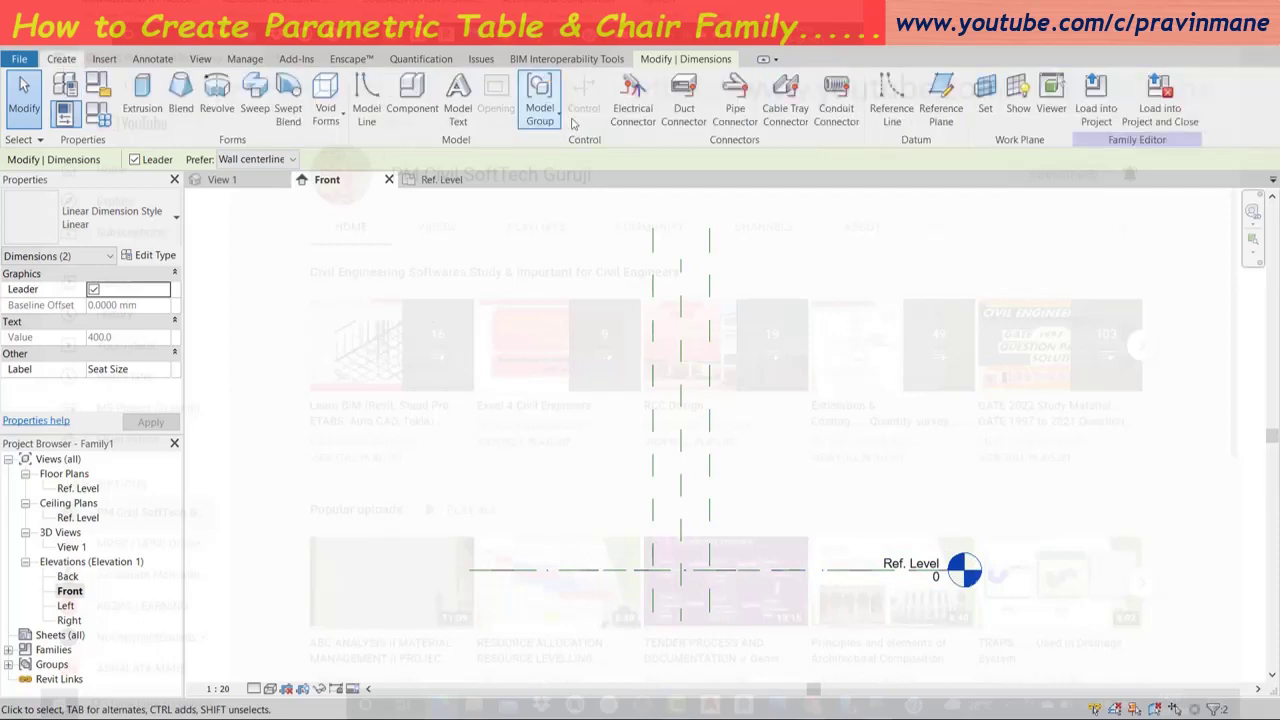
left_click(941, 100)
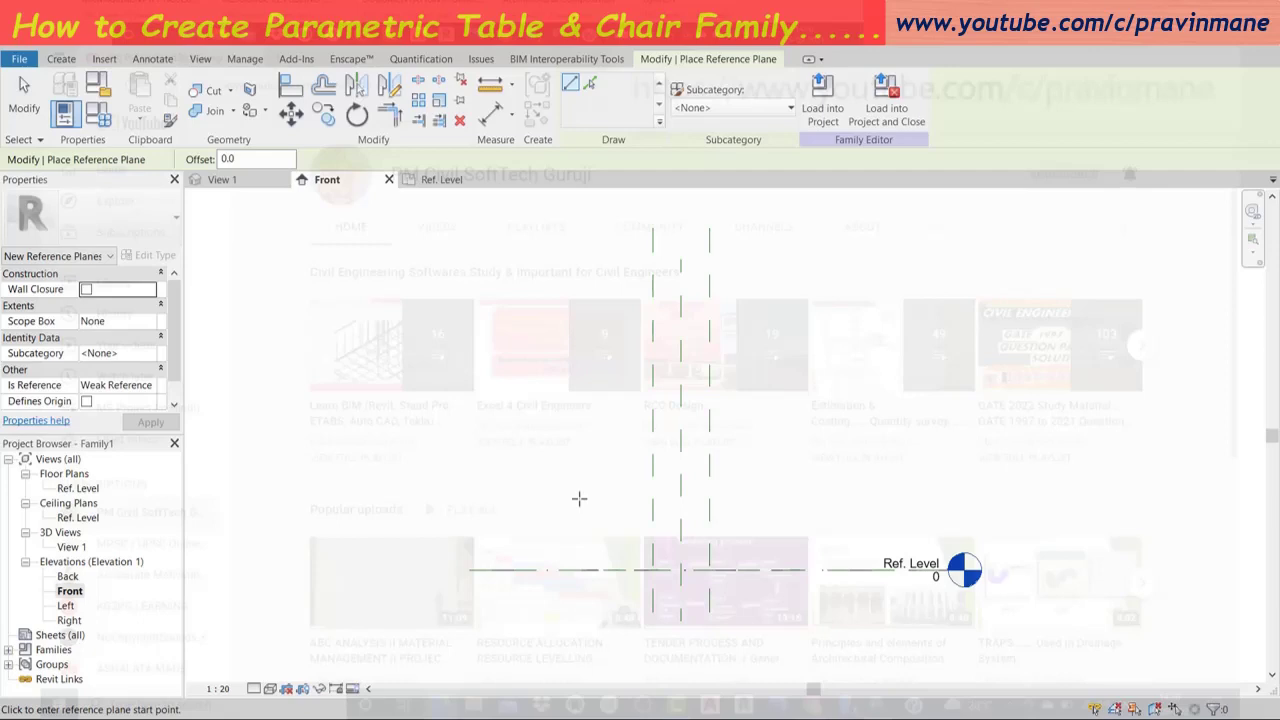
left_click(585, 494)
left_click(818, 494)
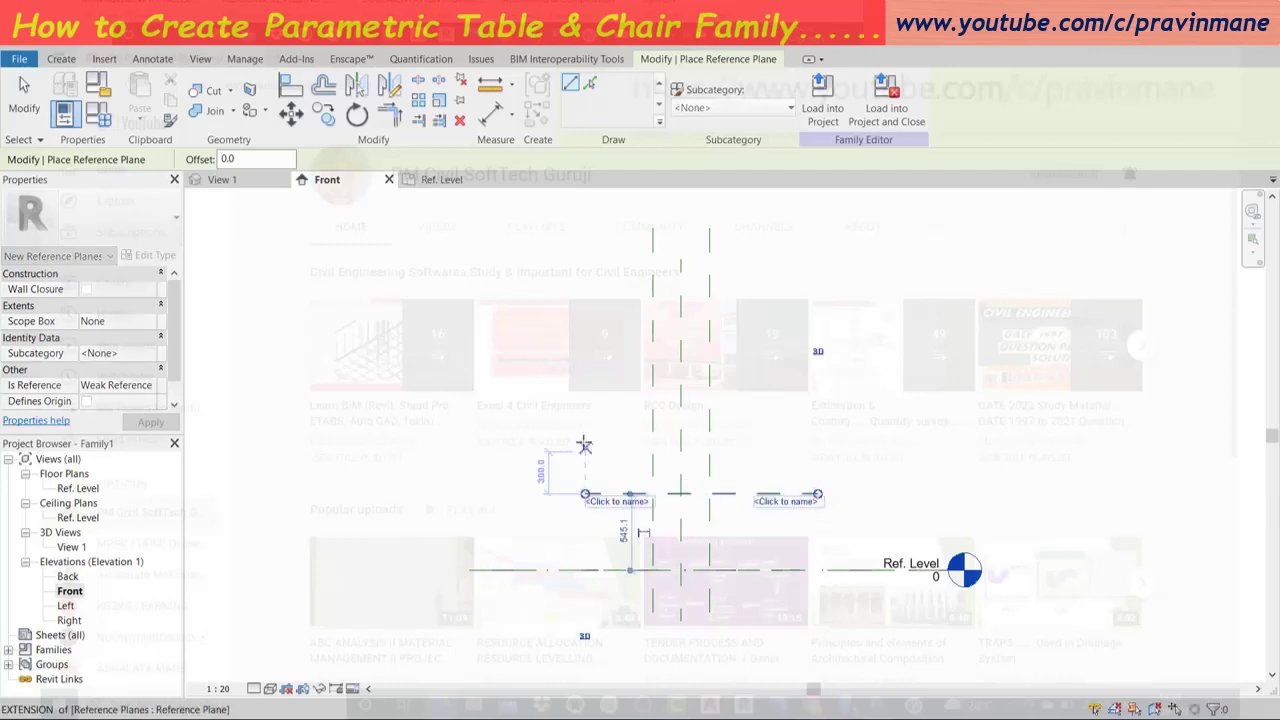
left_click(585, 424)
left_click(818, 424)
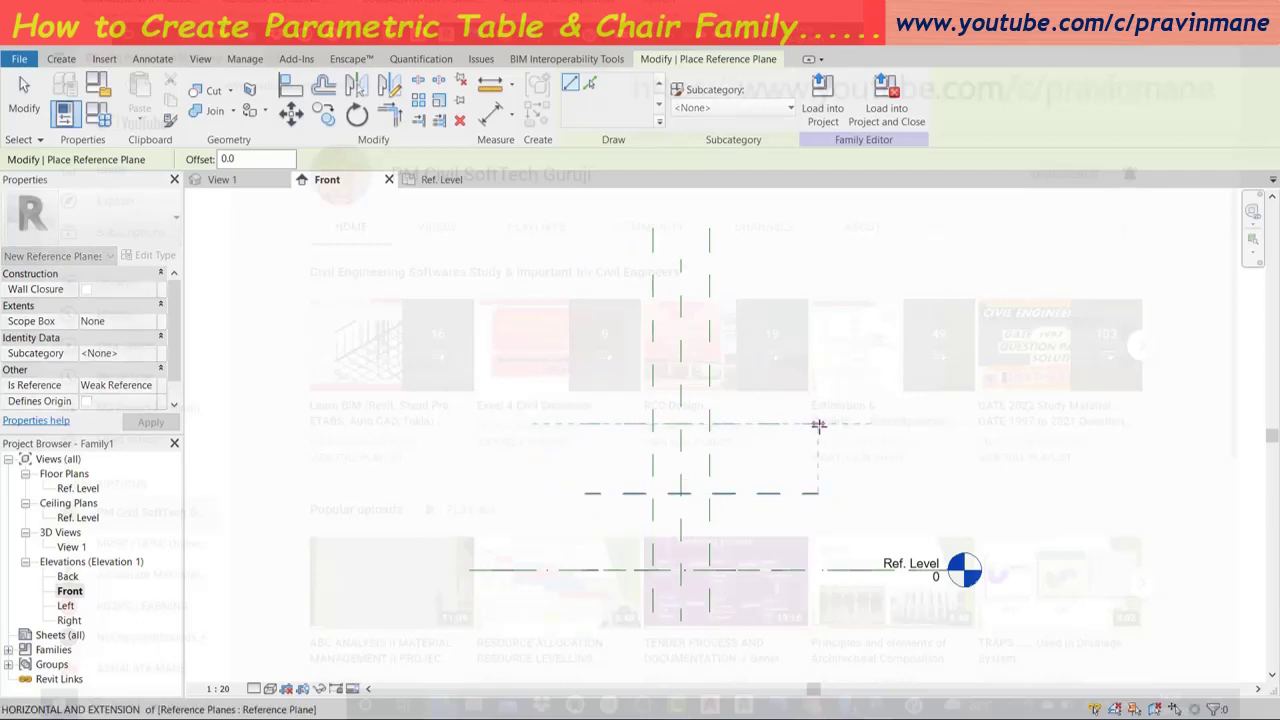
key("Escape")
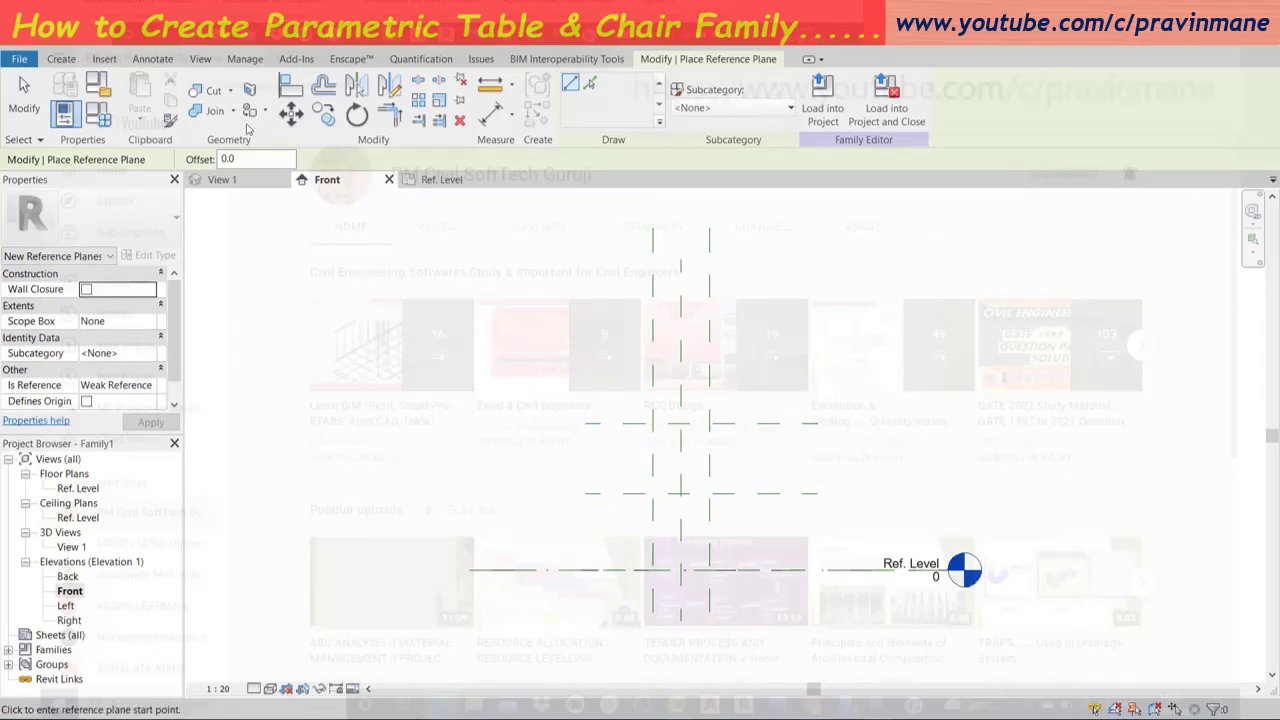
Add a 545 dimension from Ref. Level to the lower plane and 500 between the two planes.
left_click(492, 113)
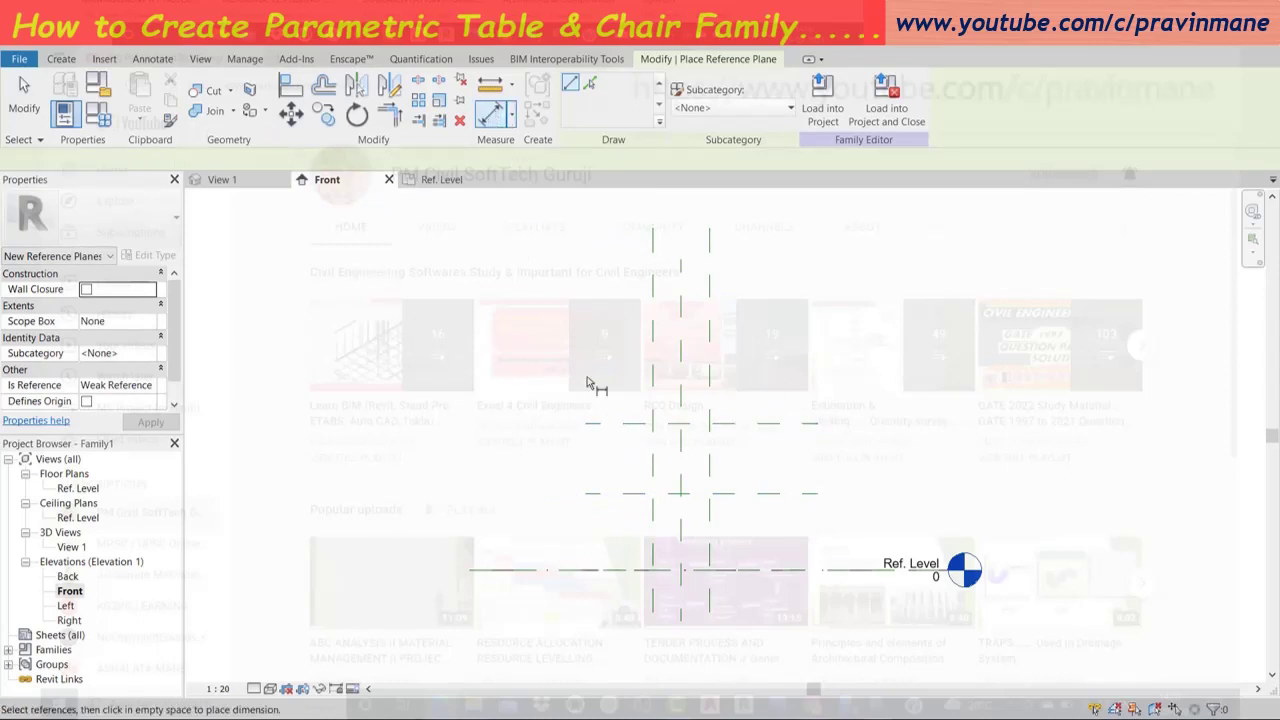
left_click(618, 571)
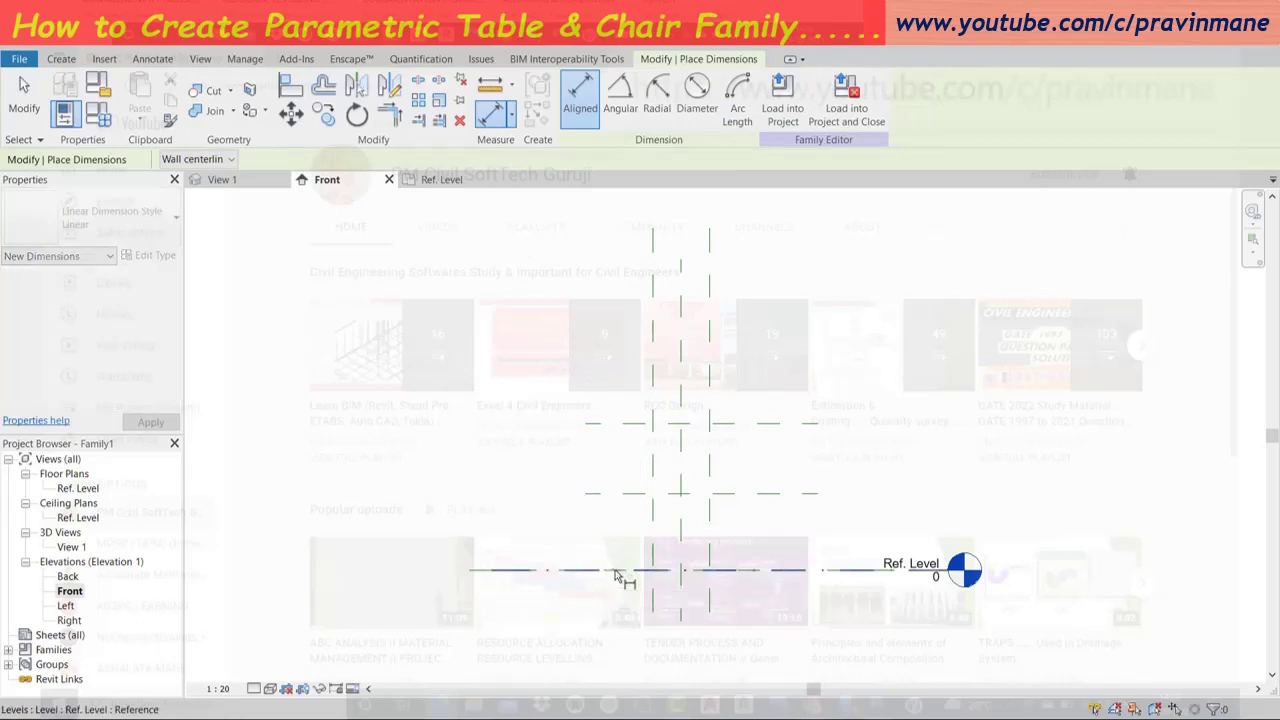
left_click(622, 493)
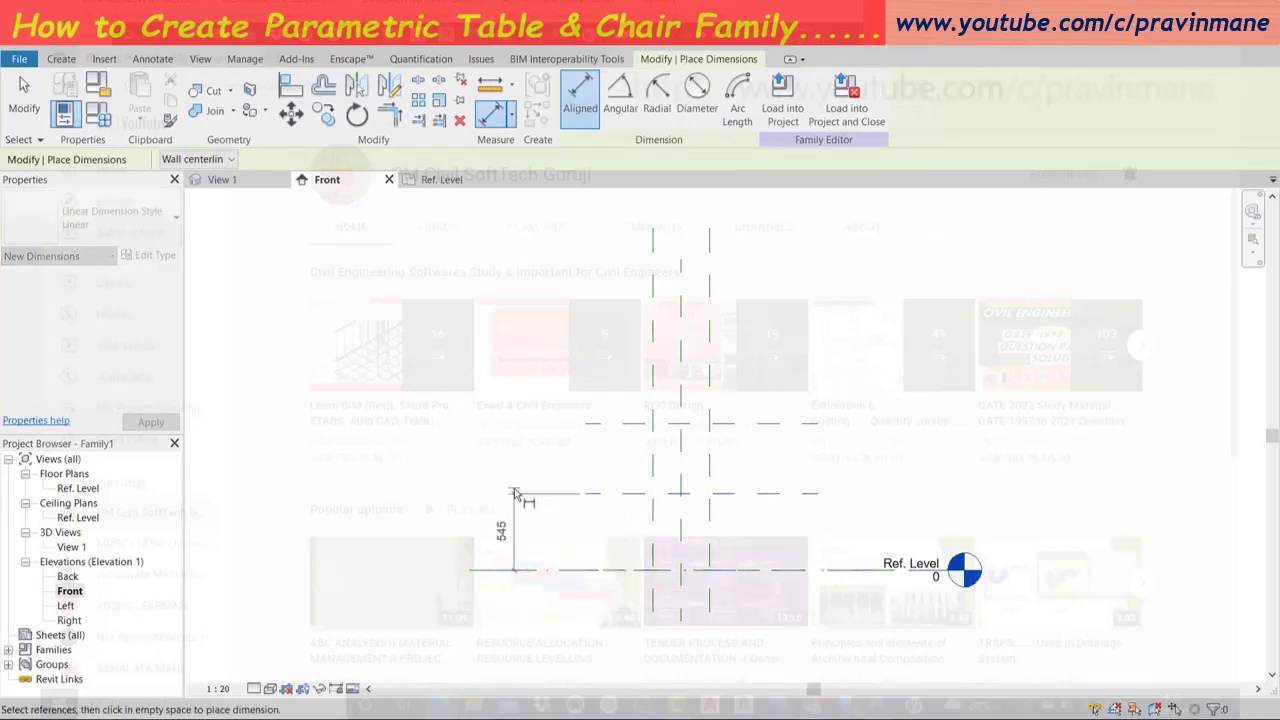
left_click(536, 494)
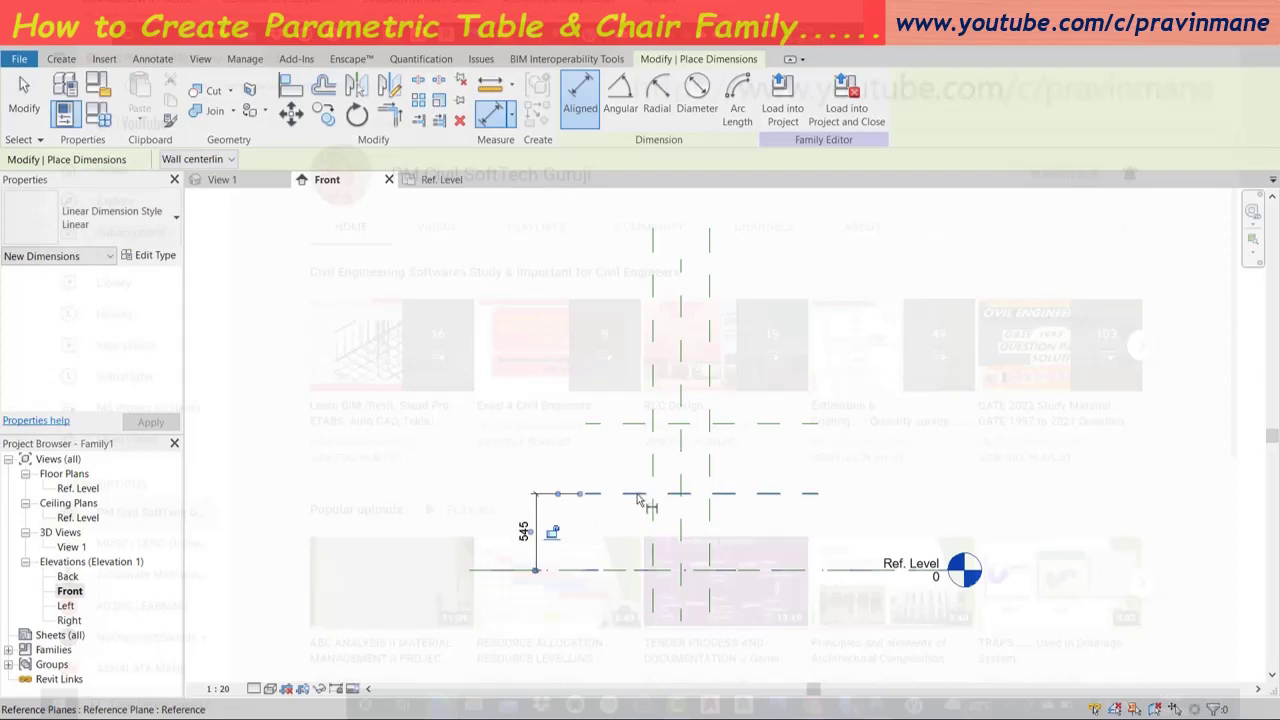
left_click(628, 494)
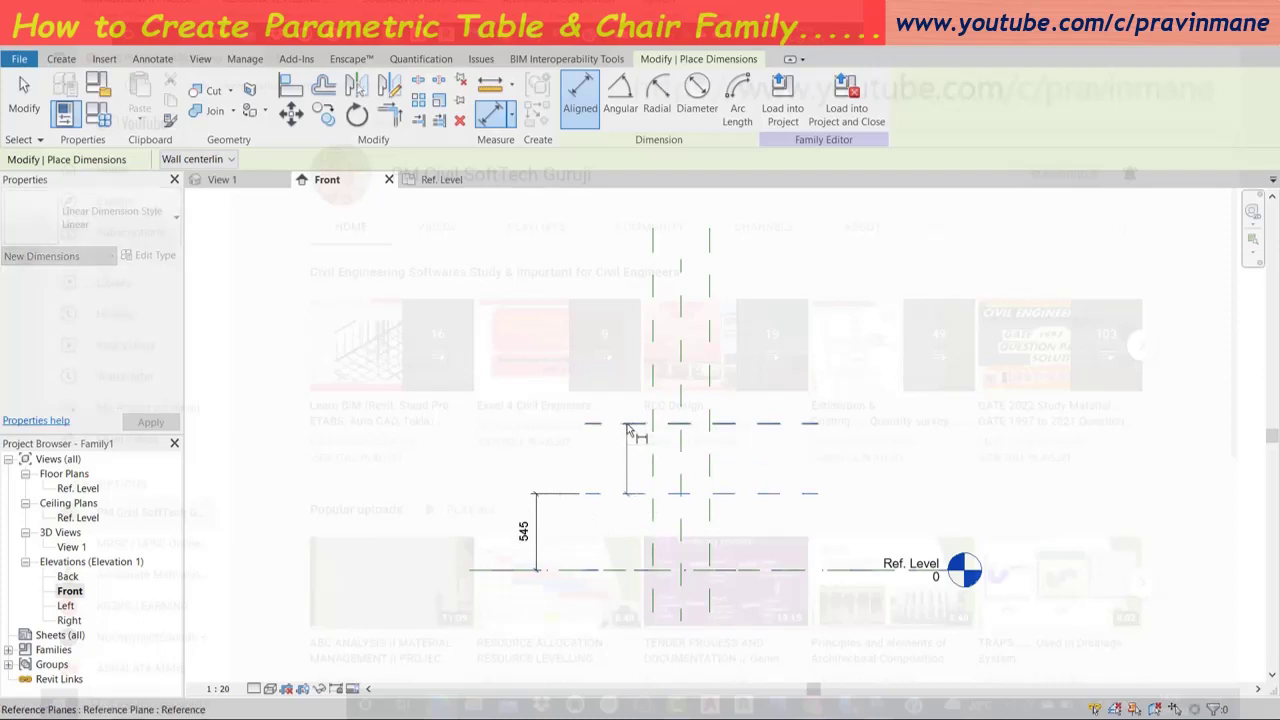
left_click(628, 424)
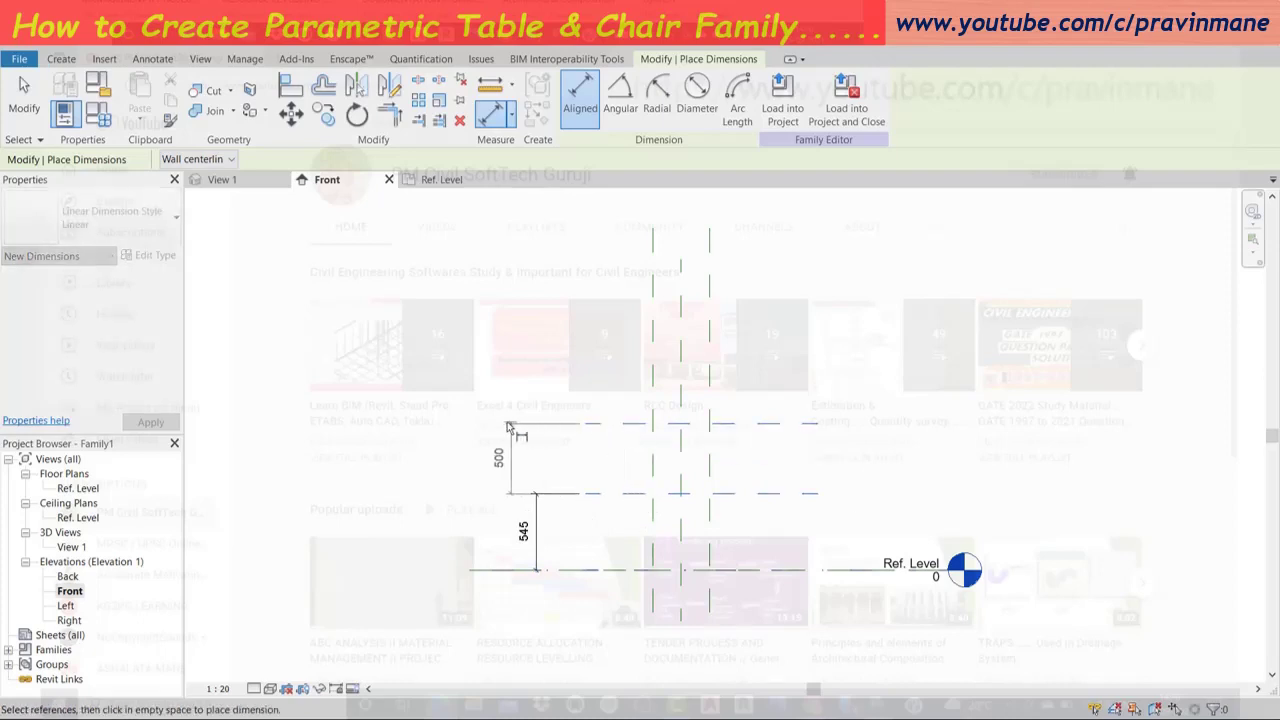
left_click(487, 424)
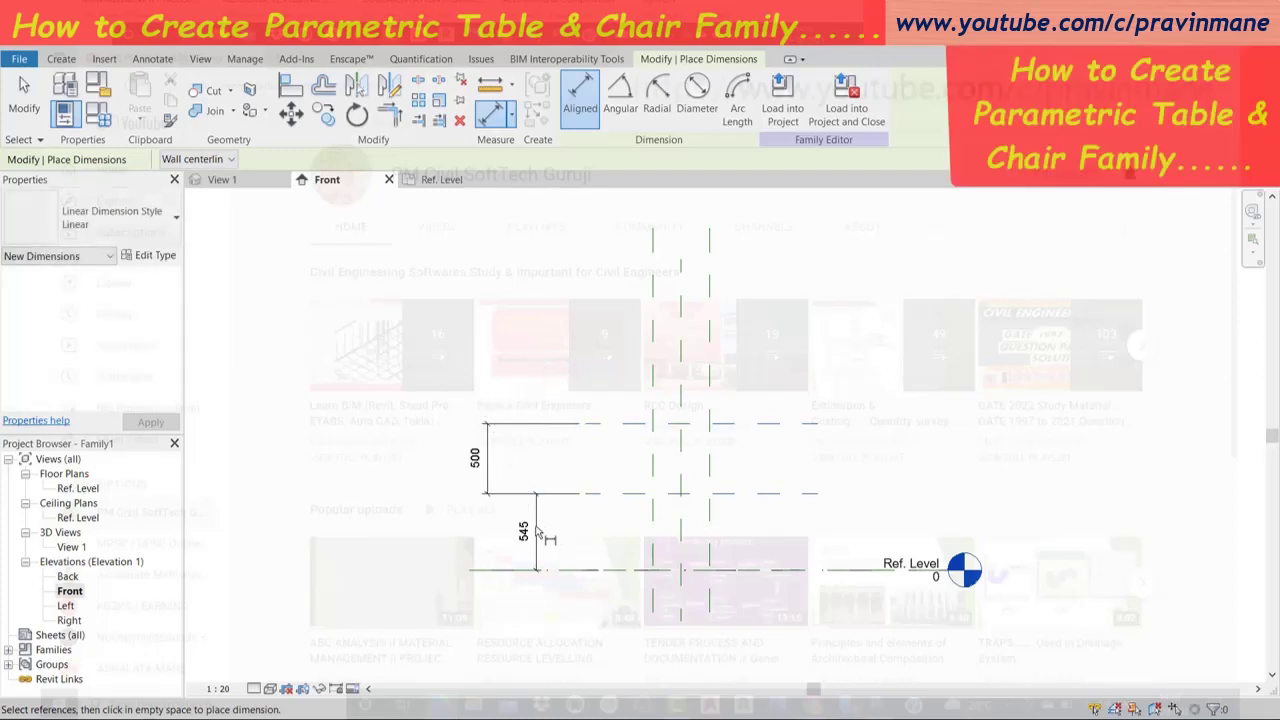
key("Escape")
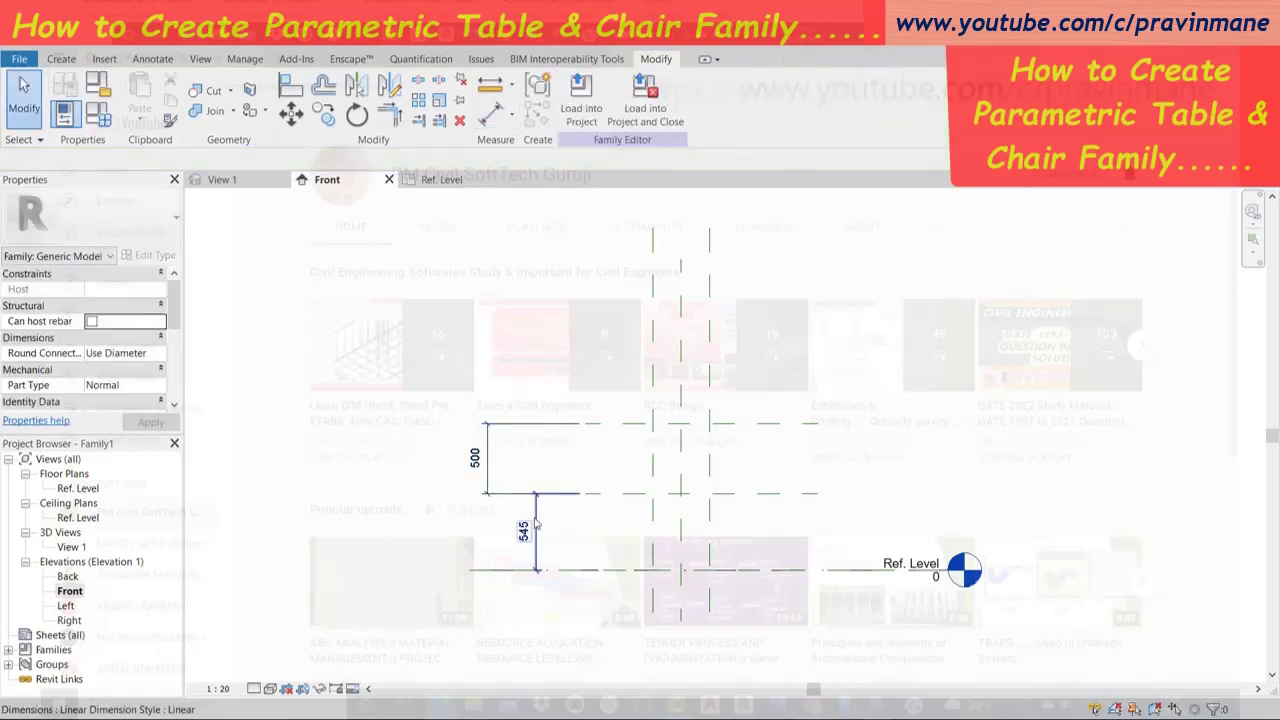
left_click(535, 523)
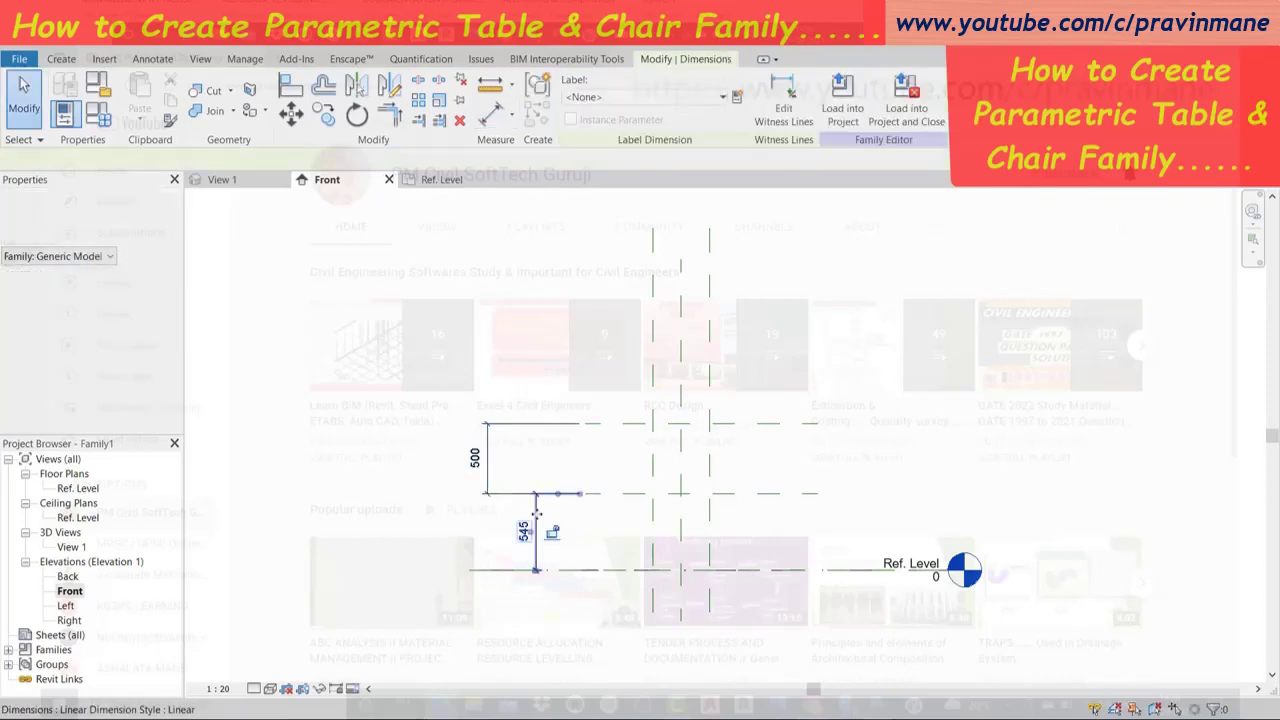
Label the 545 dimension with a new Seat Height parameter.
left_click(736, 97)
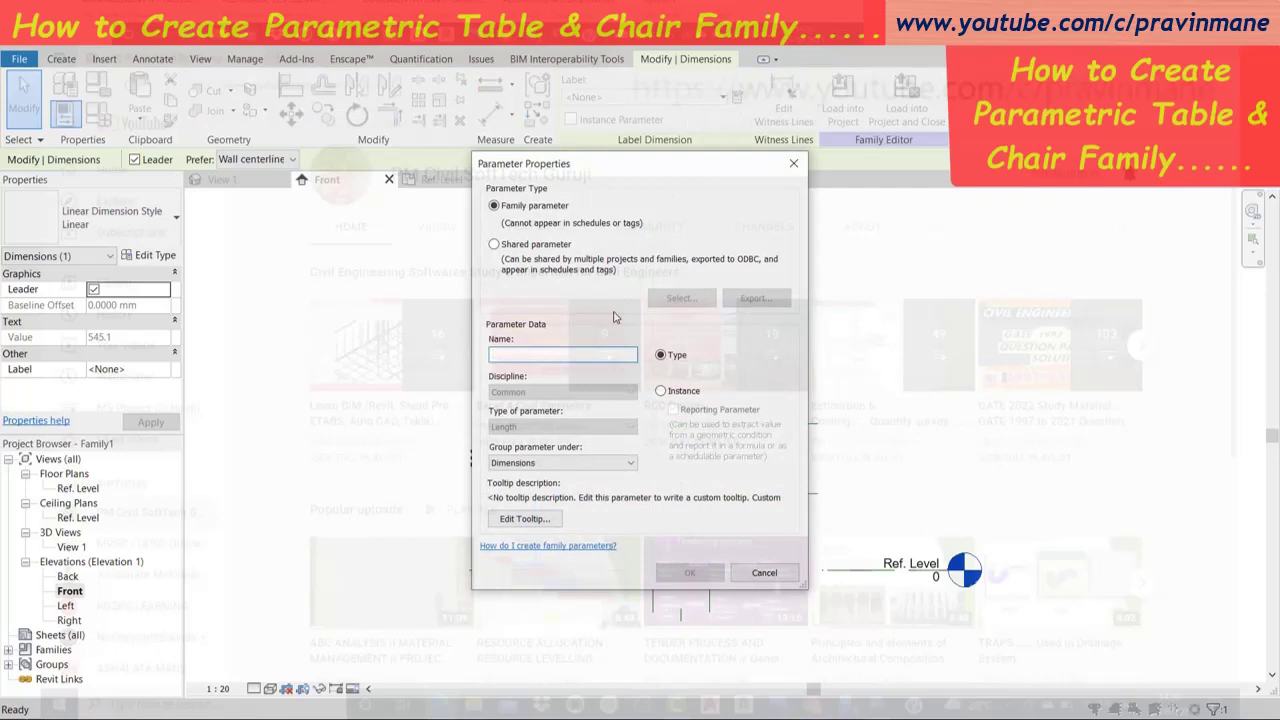
type("Seat Height")
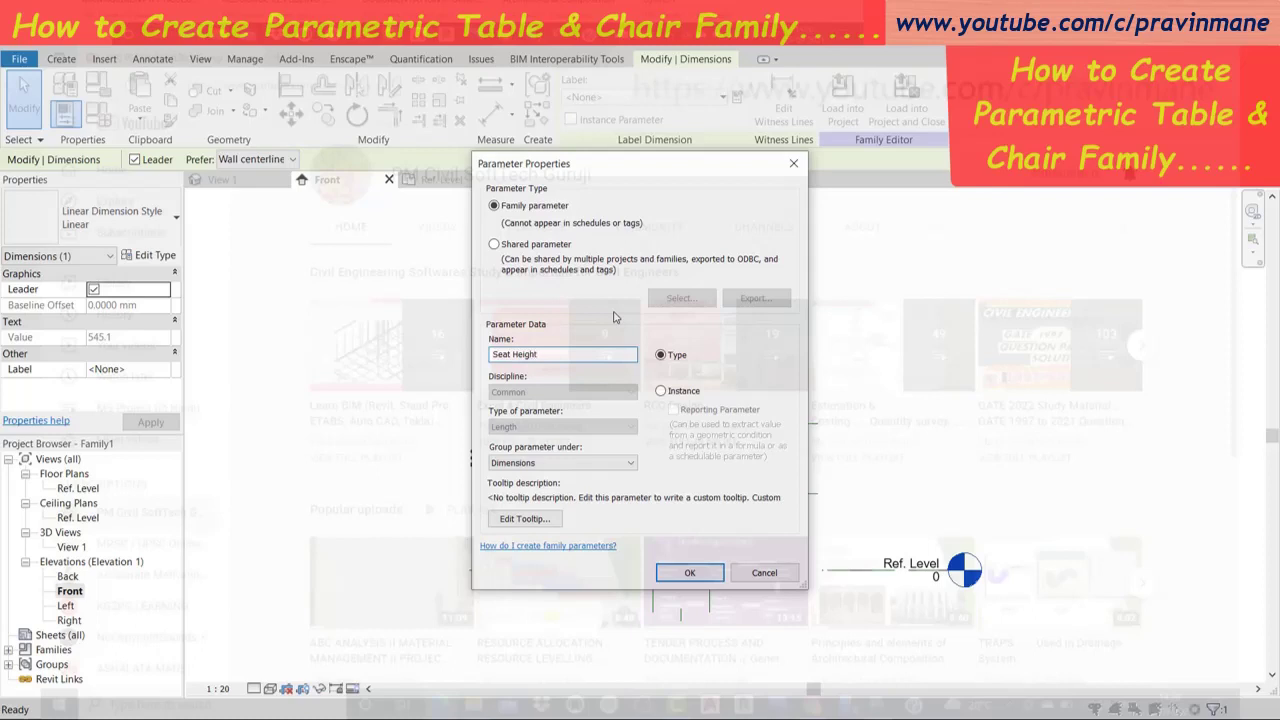
left_click(679, 574)
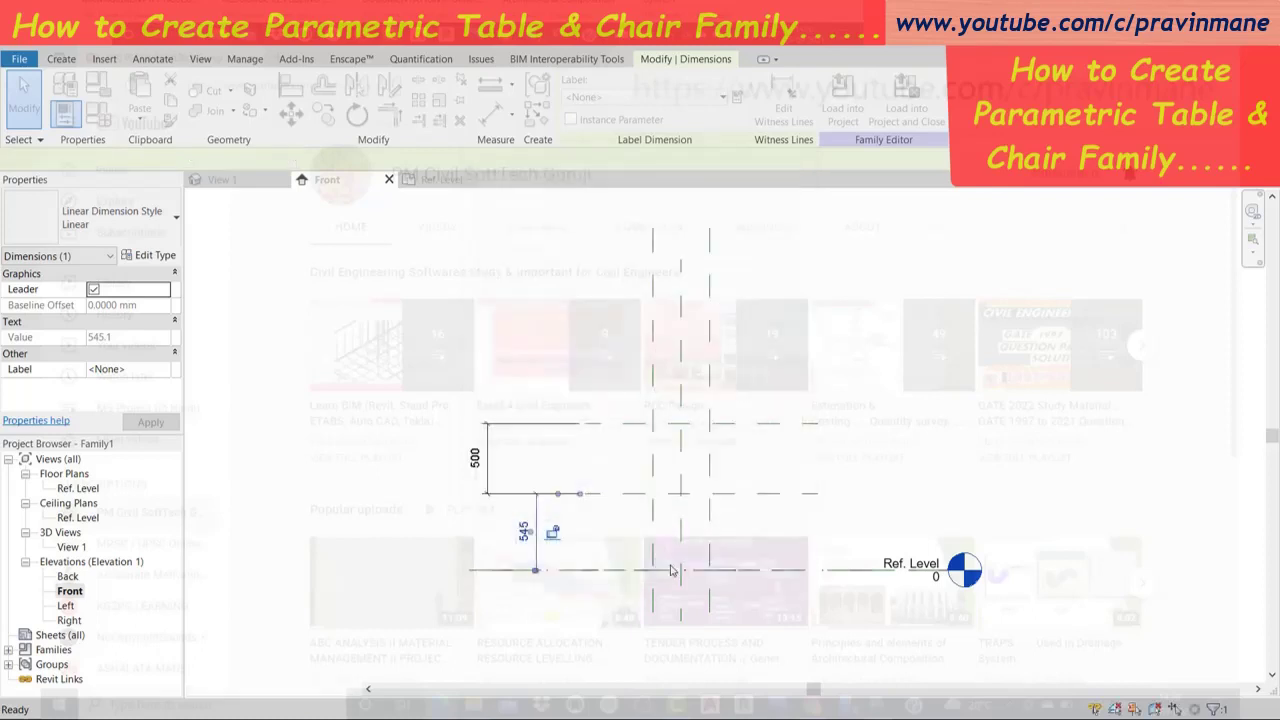
Label the 500 dimension with a new Backrest parameter.
left_click(487, 452)
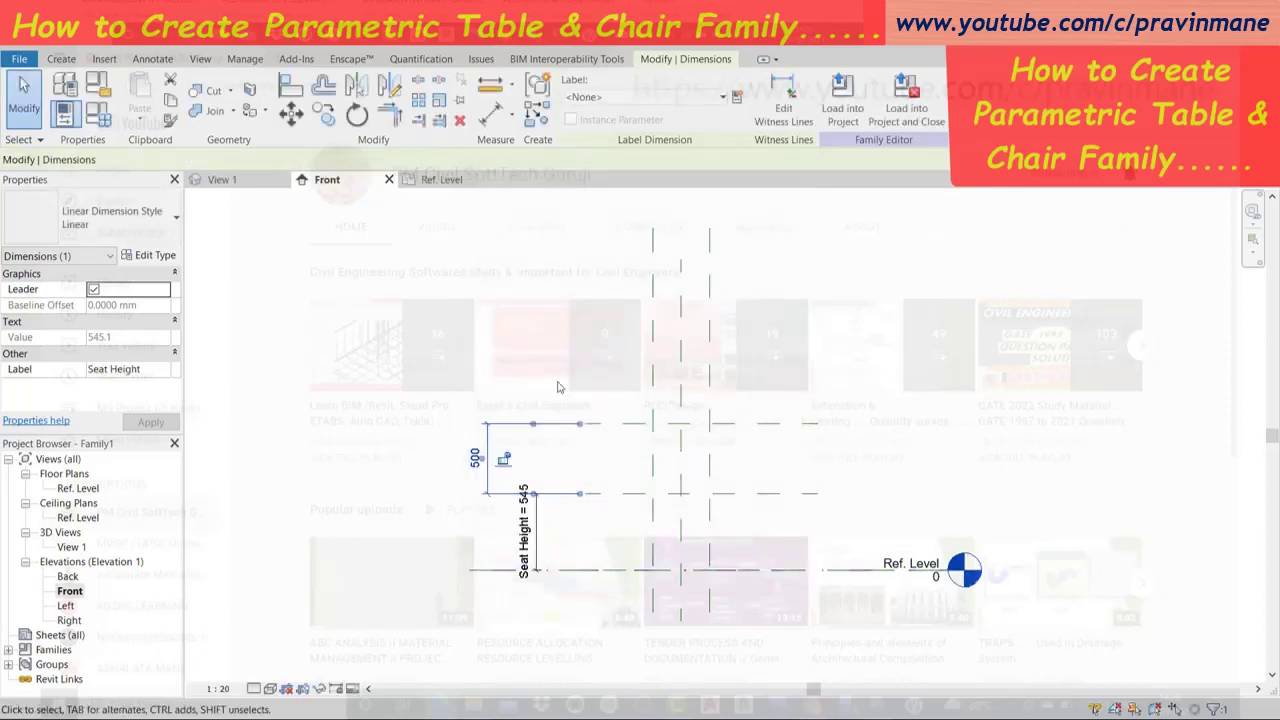
left_click(737, 97)
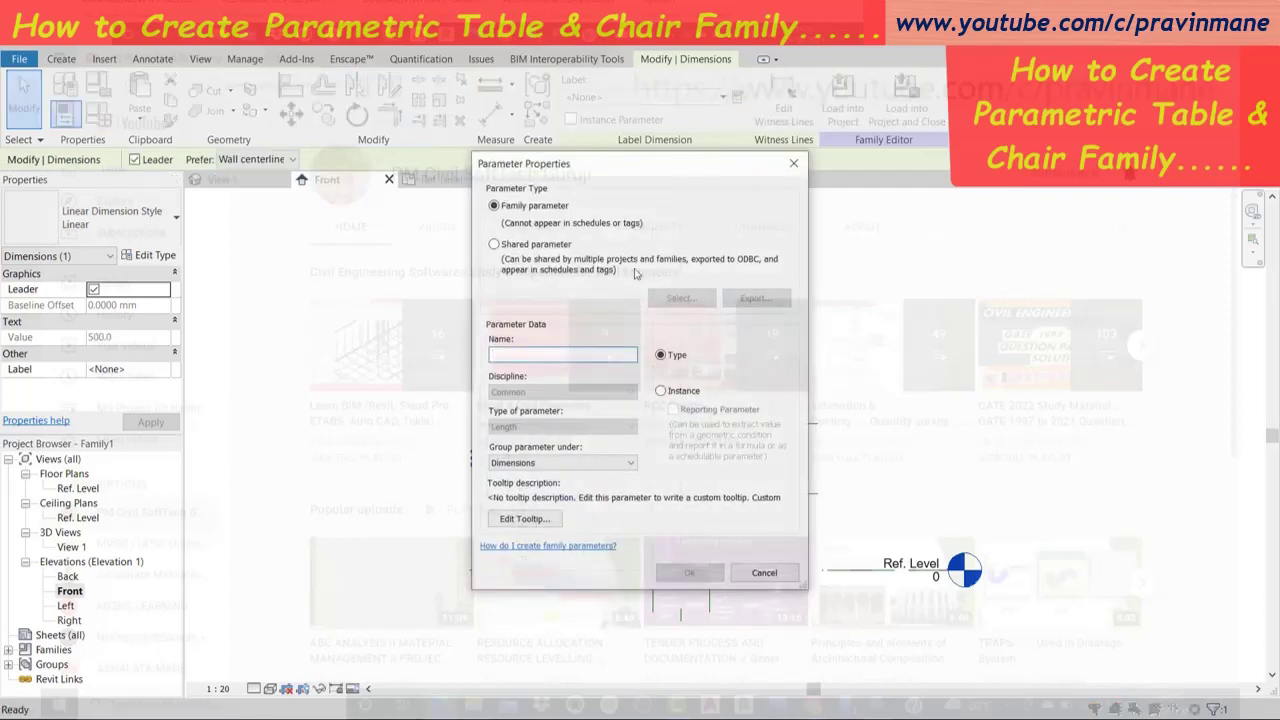
type("B")
type("ackrest")
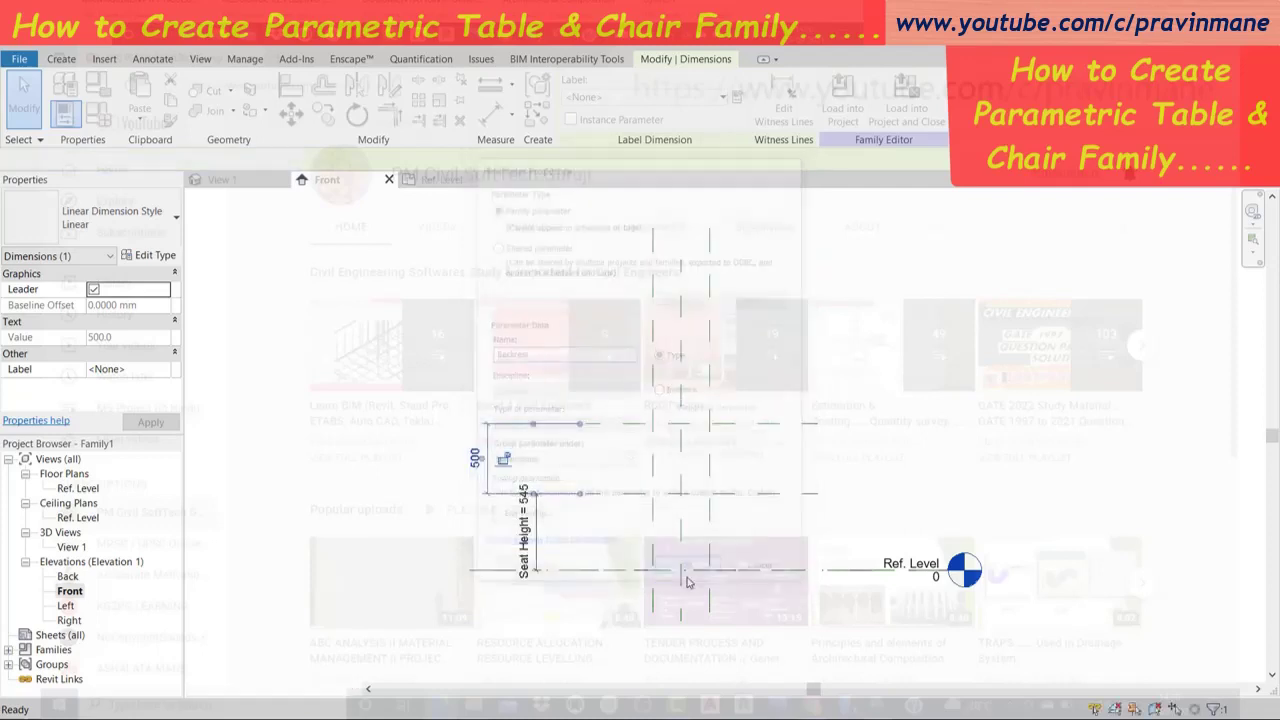
left_click(689, 572)
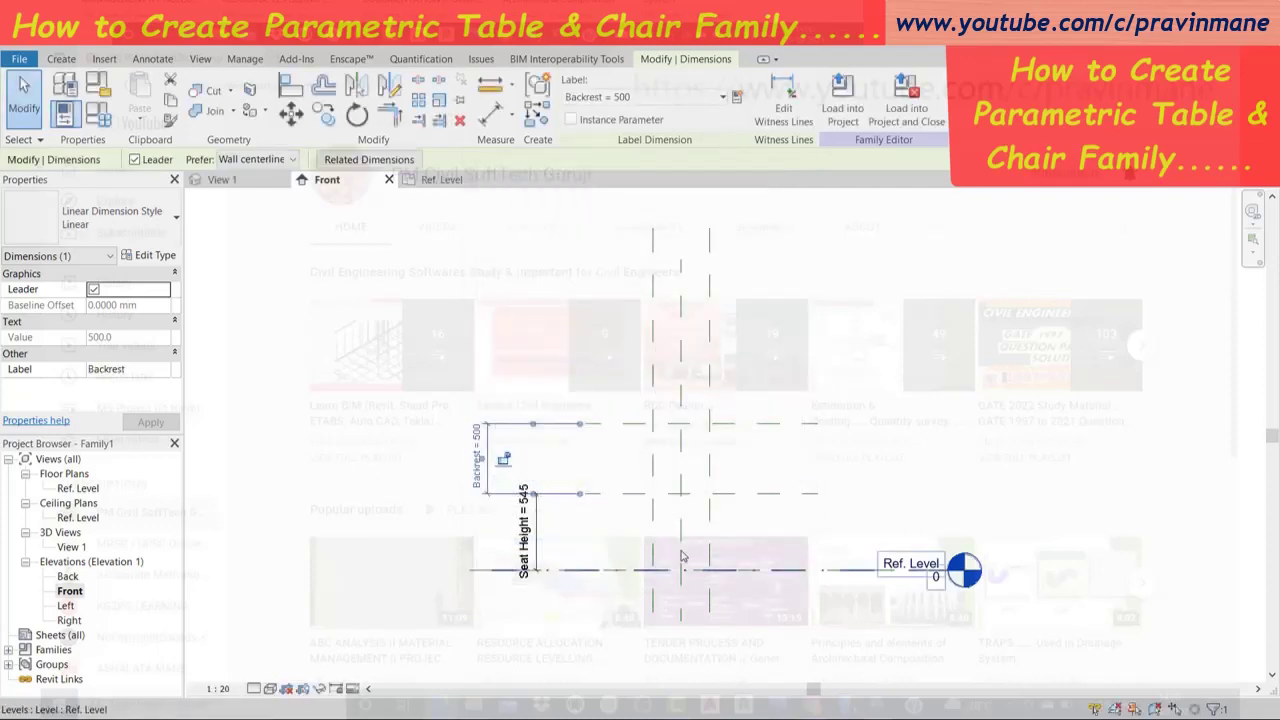
left_click(298, 469)
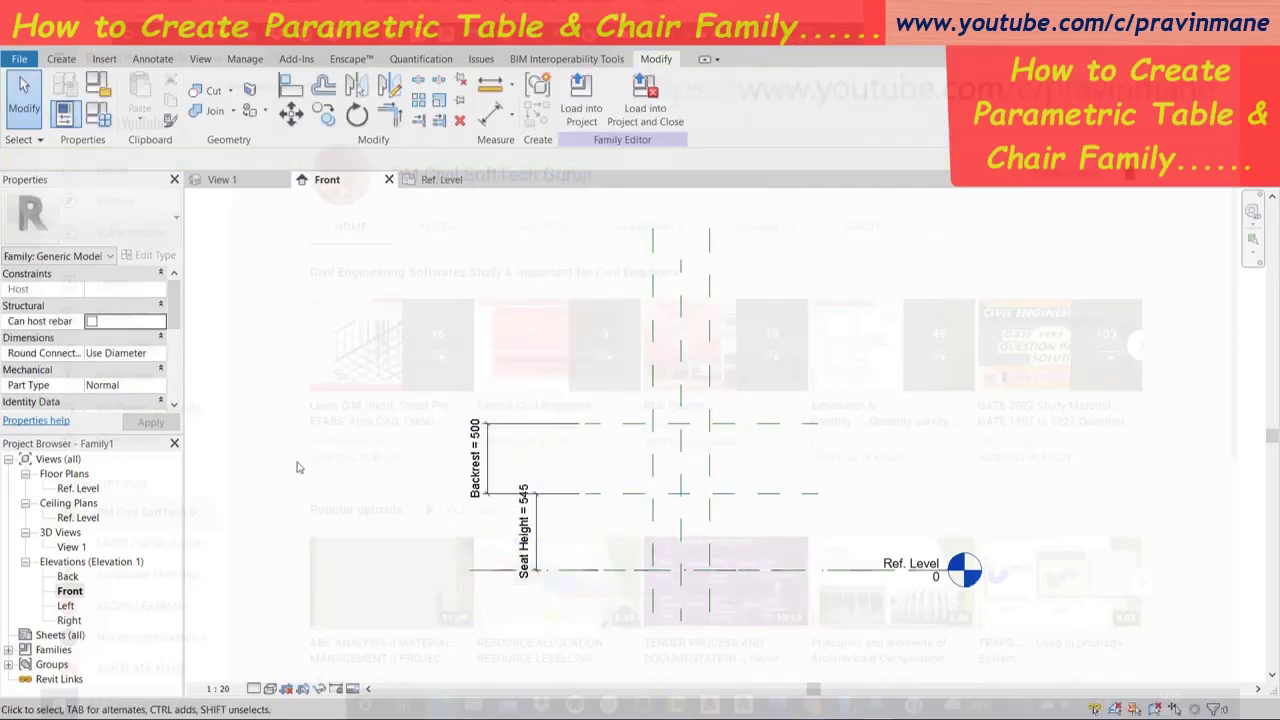
left_click(640, 497)
Name the seat-height reference plane 'Chair Seat'.
left_click(612, 503)
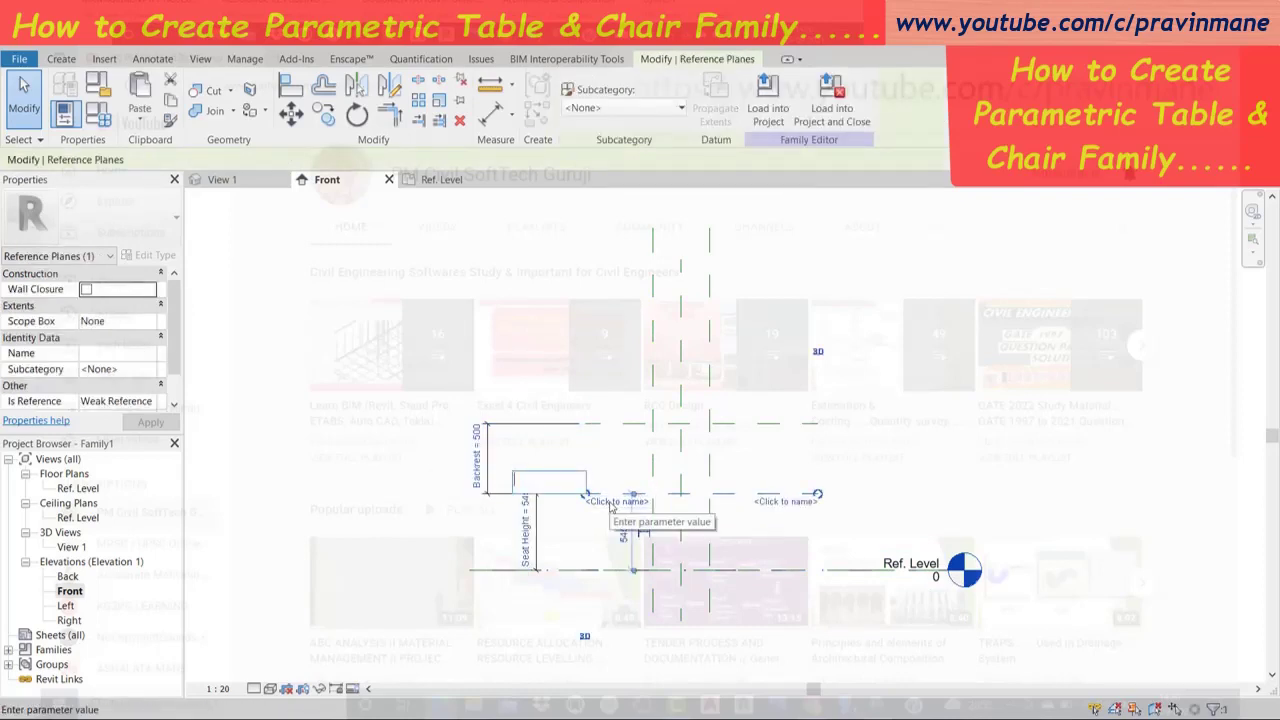
type("Seat")
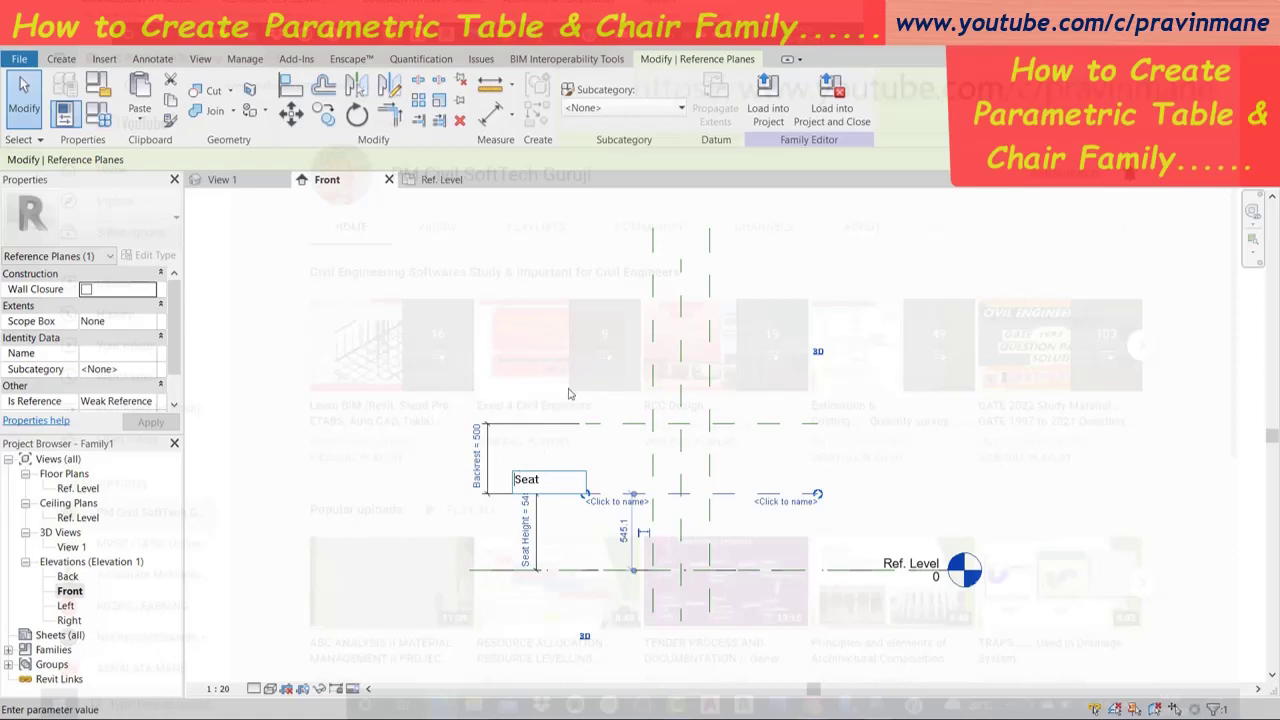
type("Chai")
type("r")
key("Return")
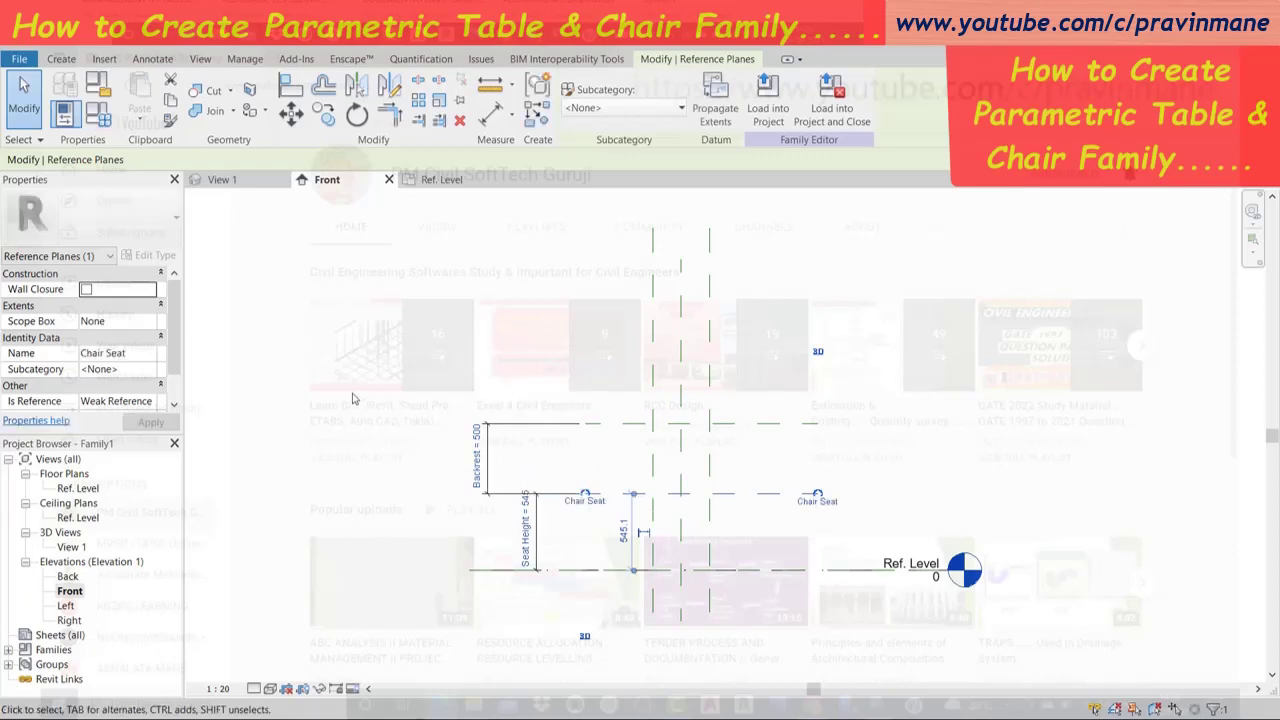
key("Escape")
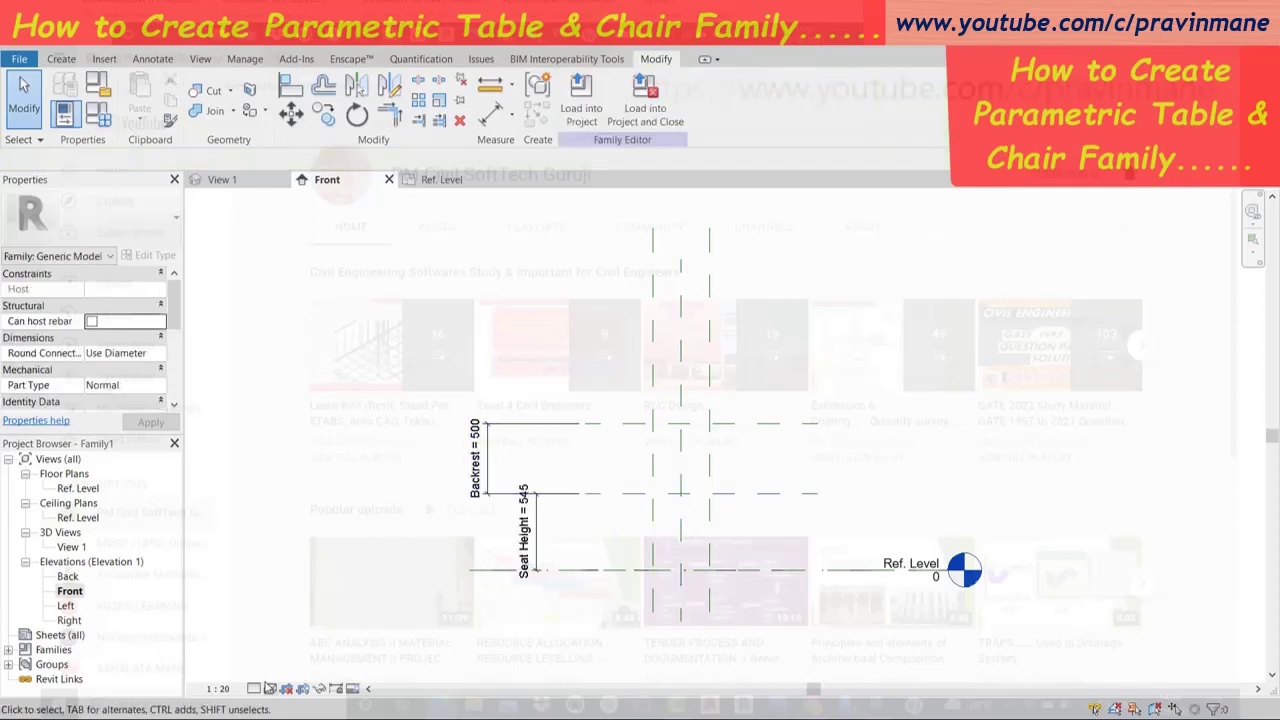
Leave the visual style unchanged and return to the Ref. Level plan with its Seat Size = 400 dimensions.
left_click(269, 688)
left_click(262, 670)
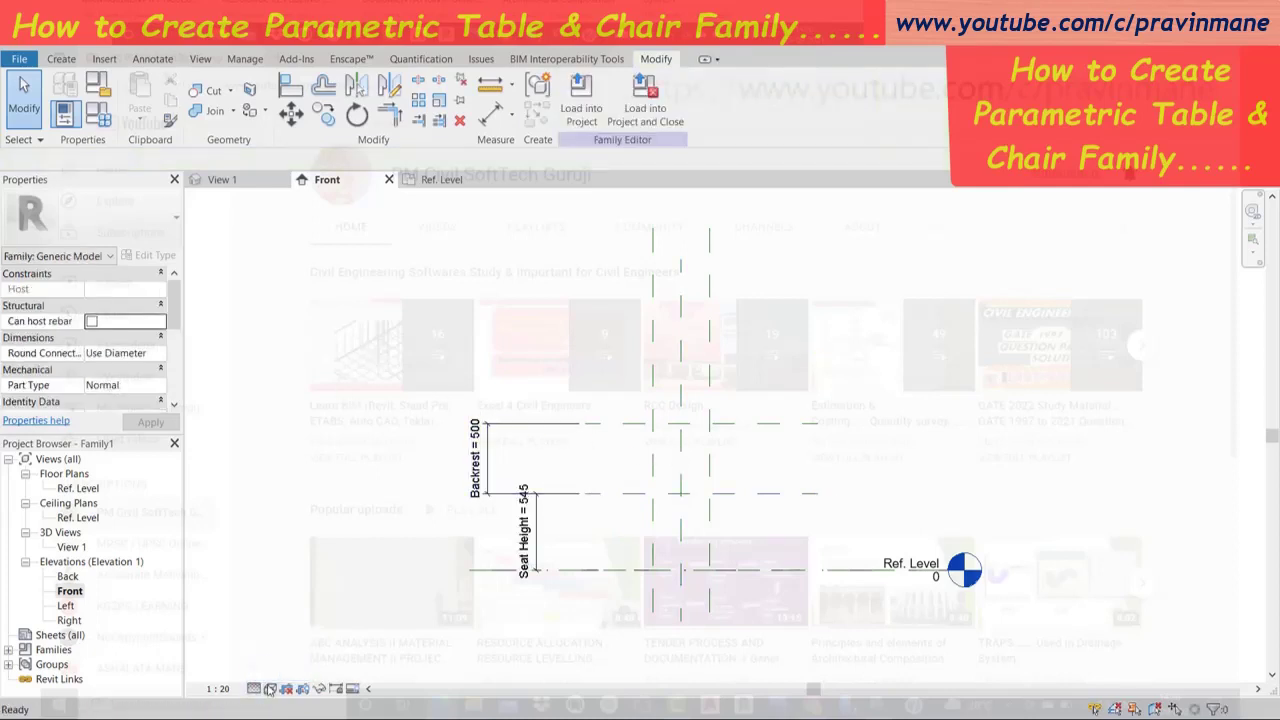
left_click(269, 689)
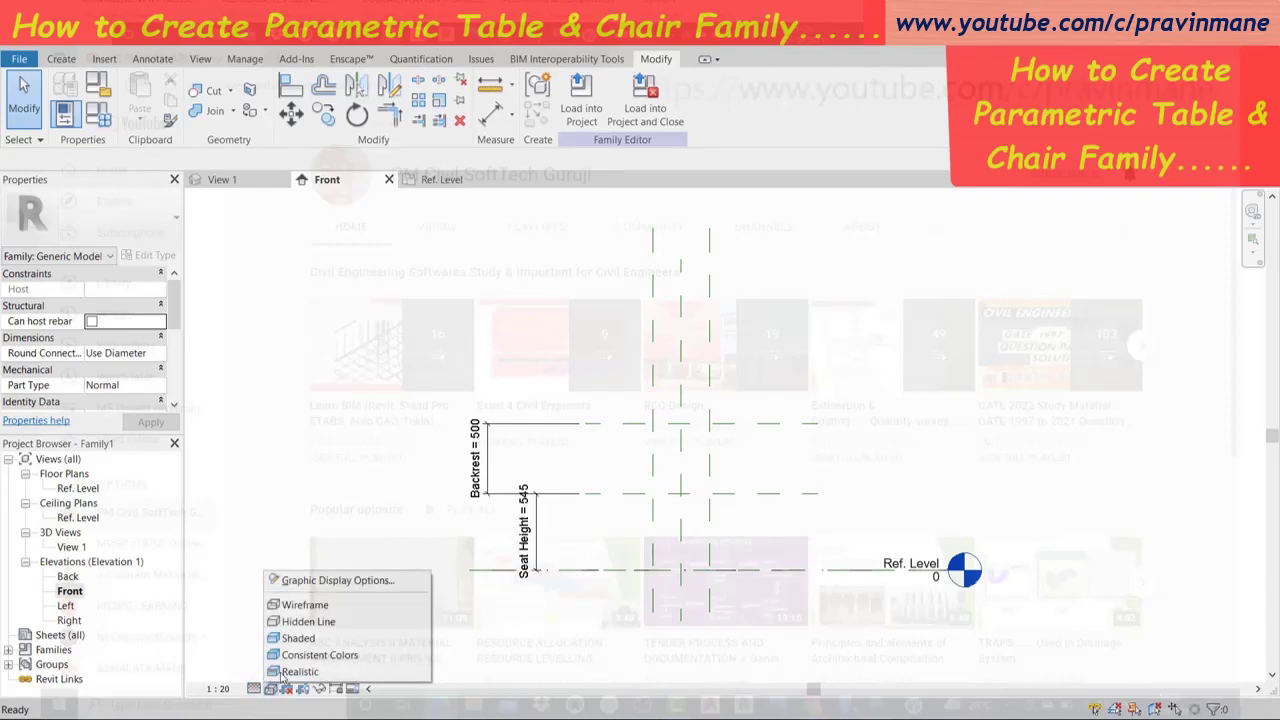
left_click(318, 620)
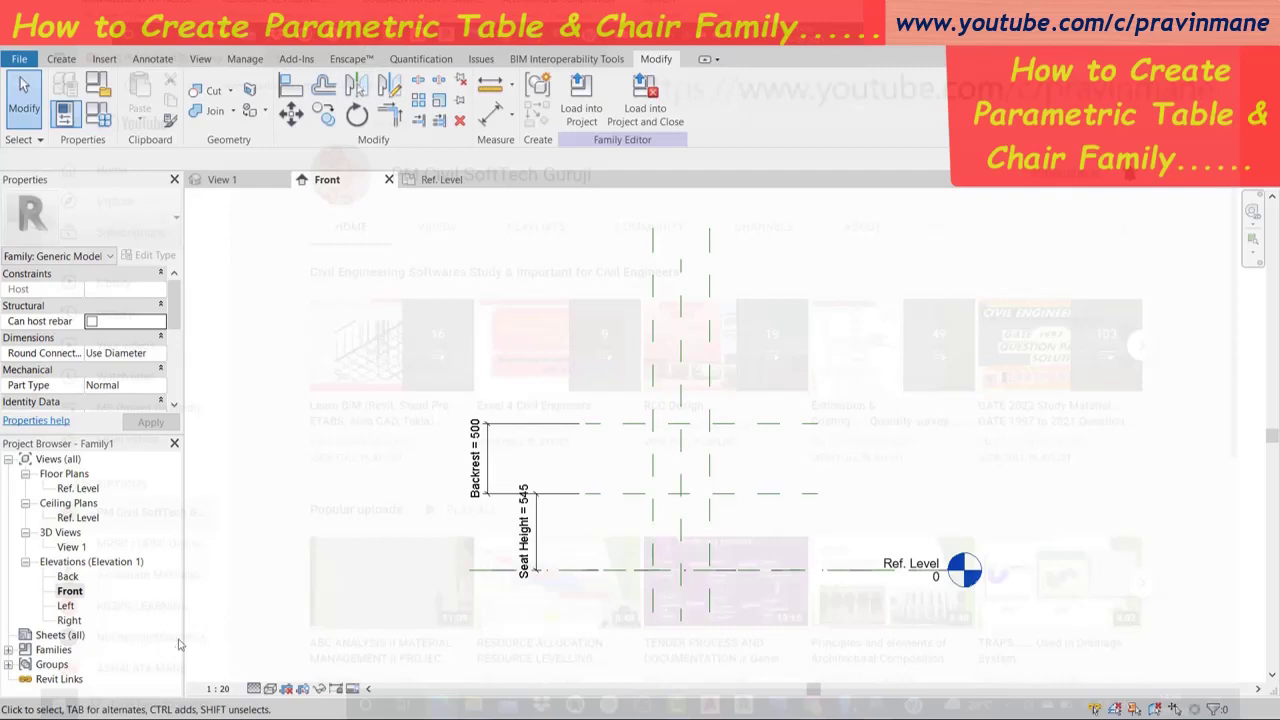
left_click(440, 180)
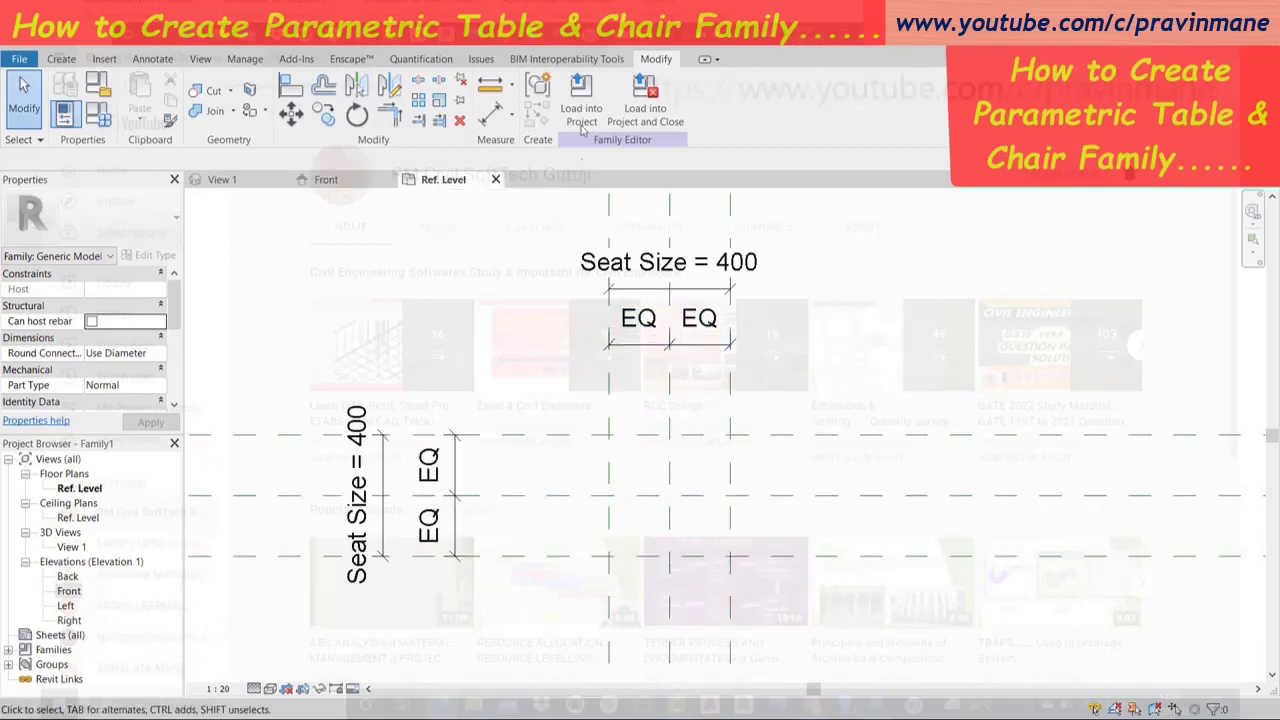
Start a new extrusion with its work plane set to Reference Plane: Chair Seat.
left_click(70, 64)
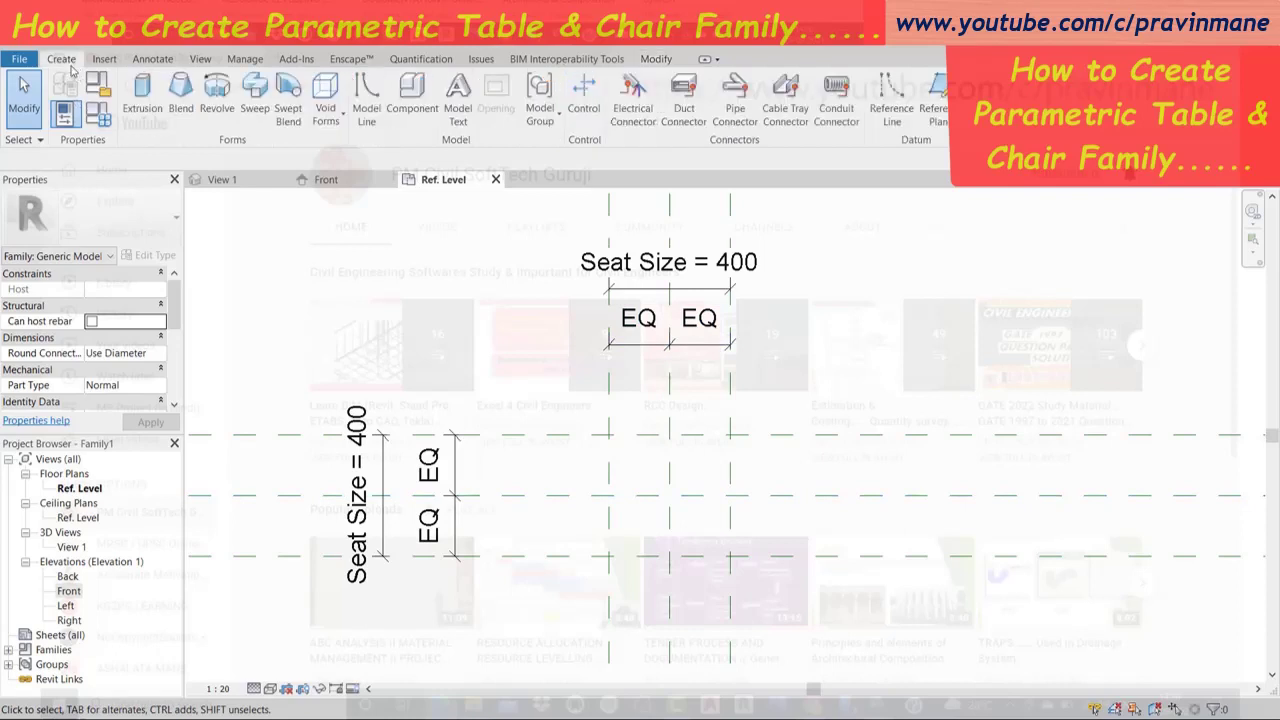
left_click(142, 100)
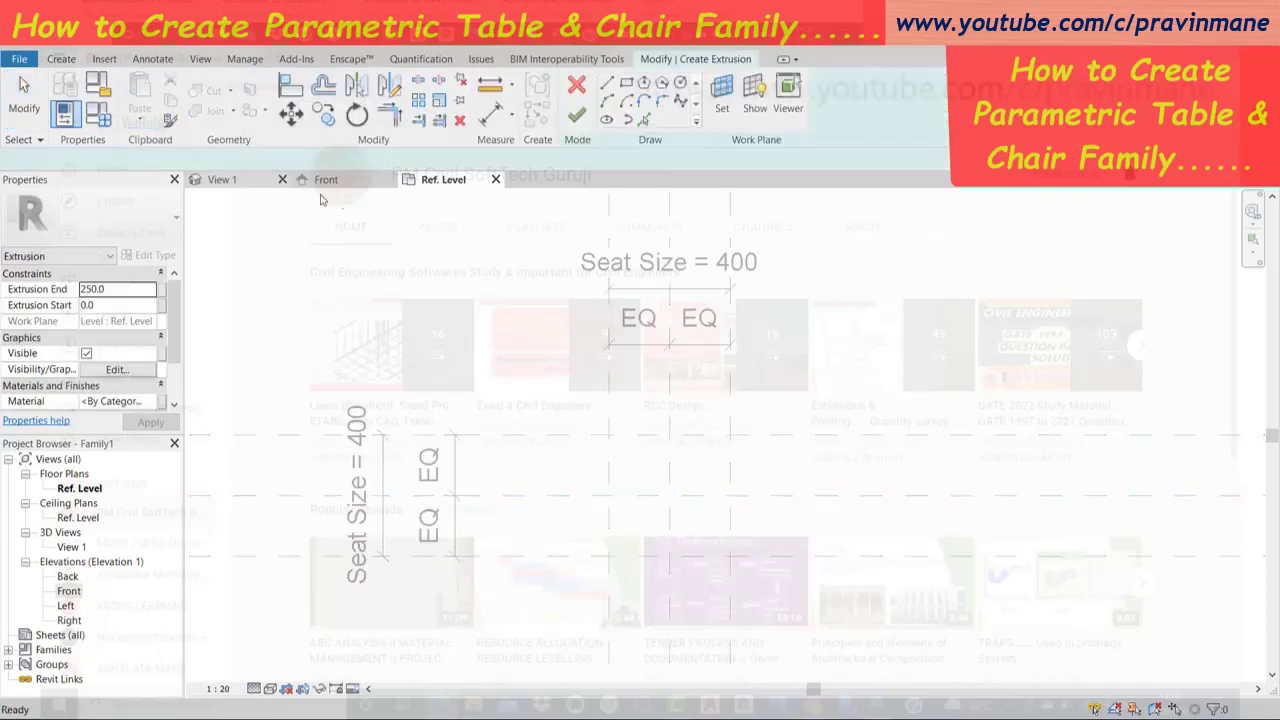
left_click(721, 95)
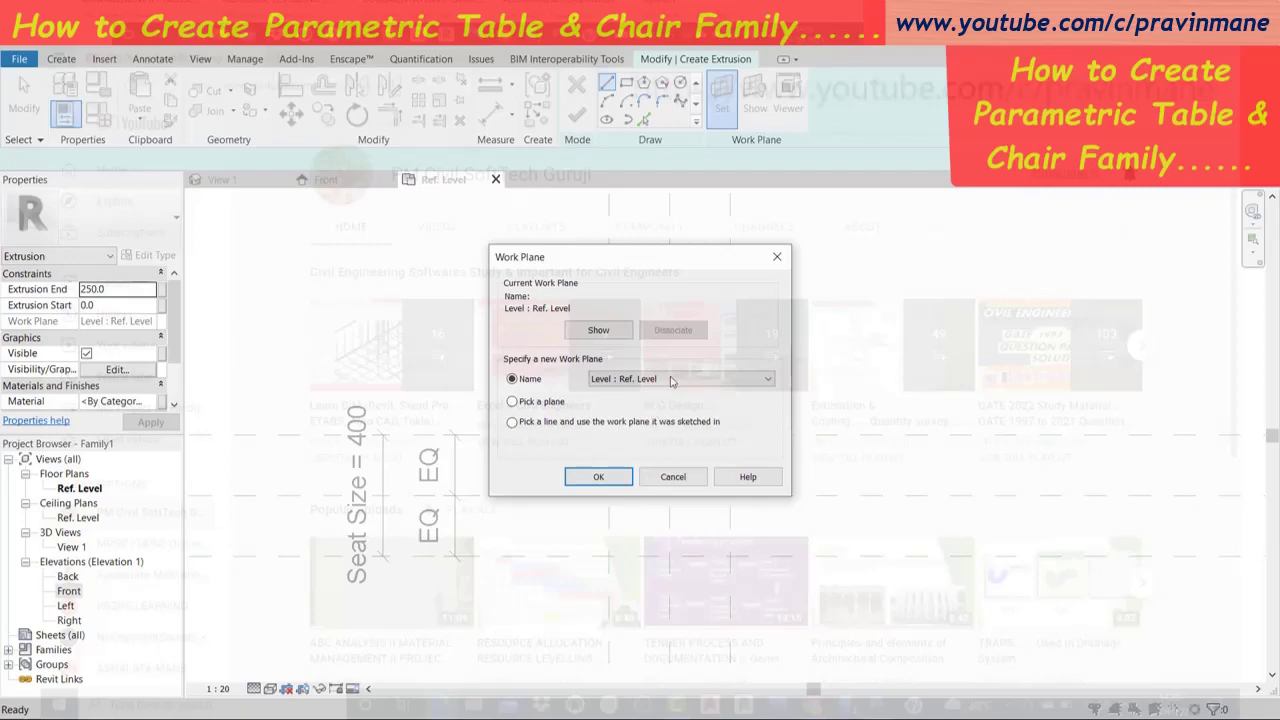
left_click(672, 380)
left_click(647, 425)
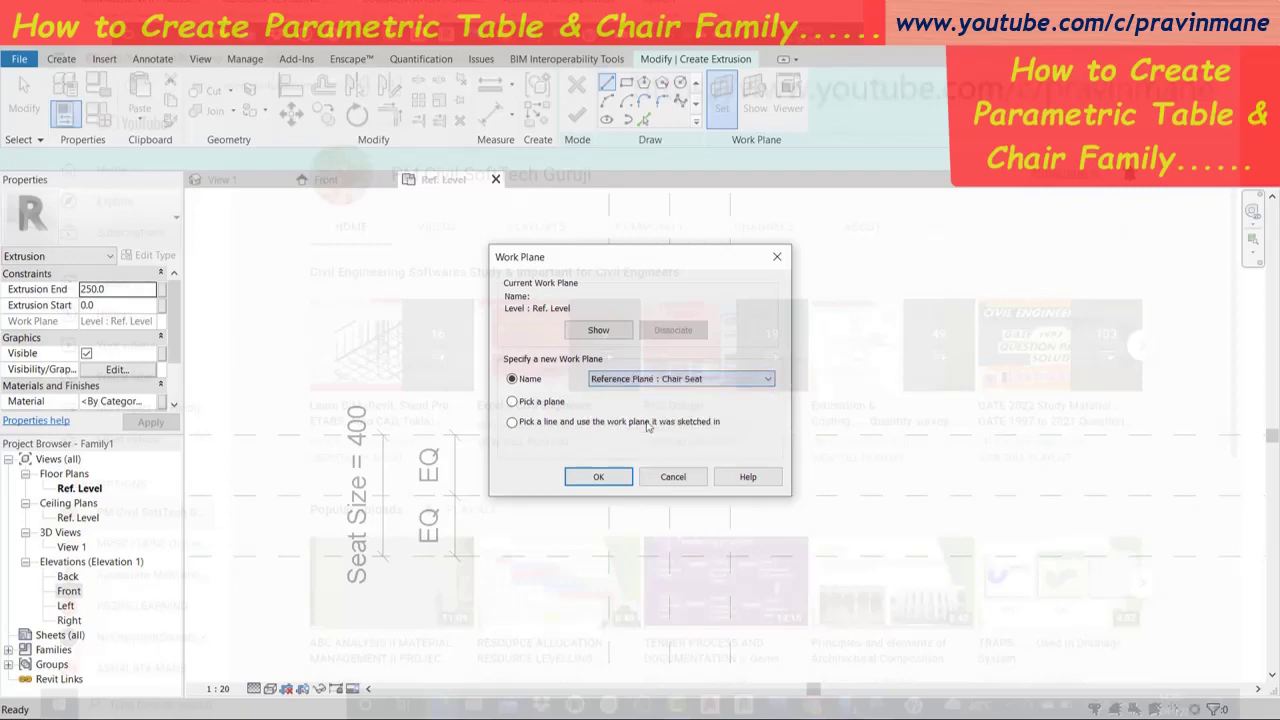
left_click(598, 477)
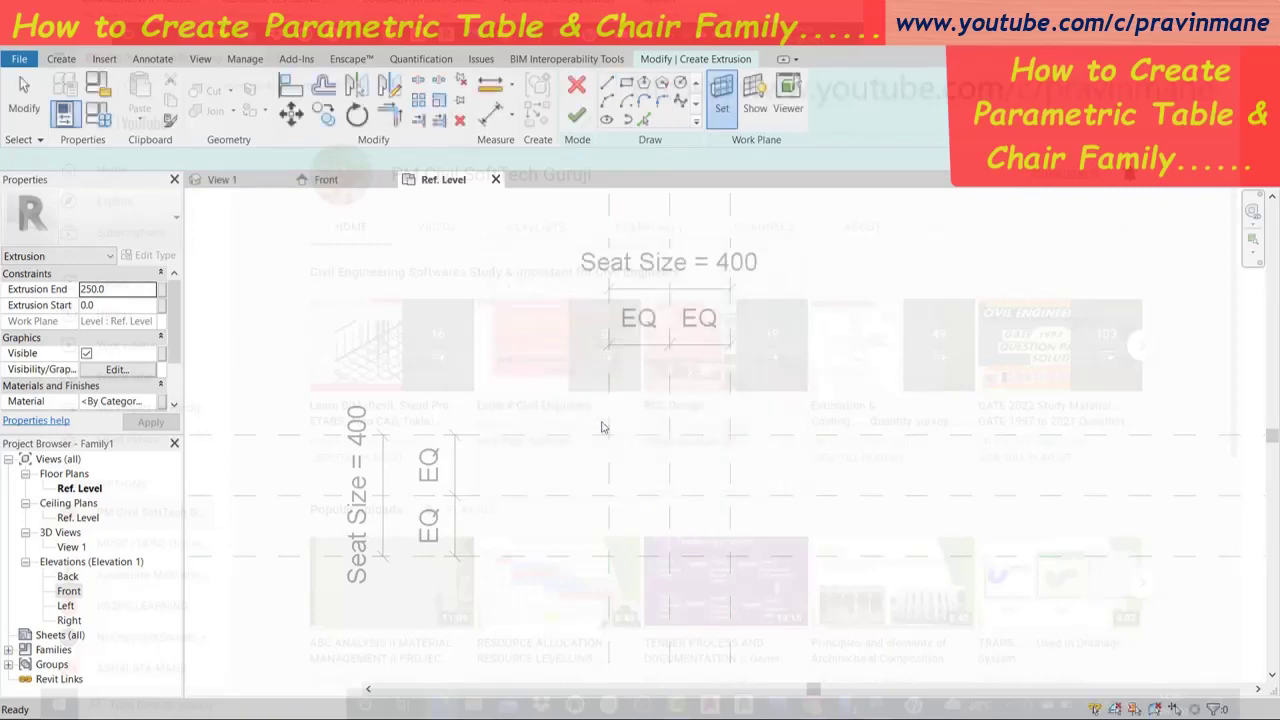
Sketch a 400 × 400 rectangle between the seat reference plane intersections.
left_click(626, 85)
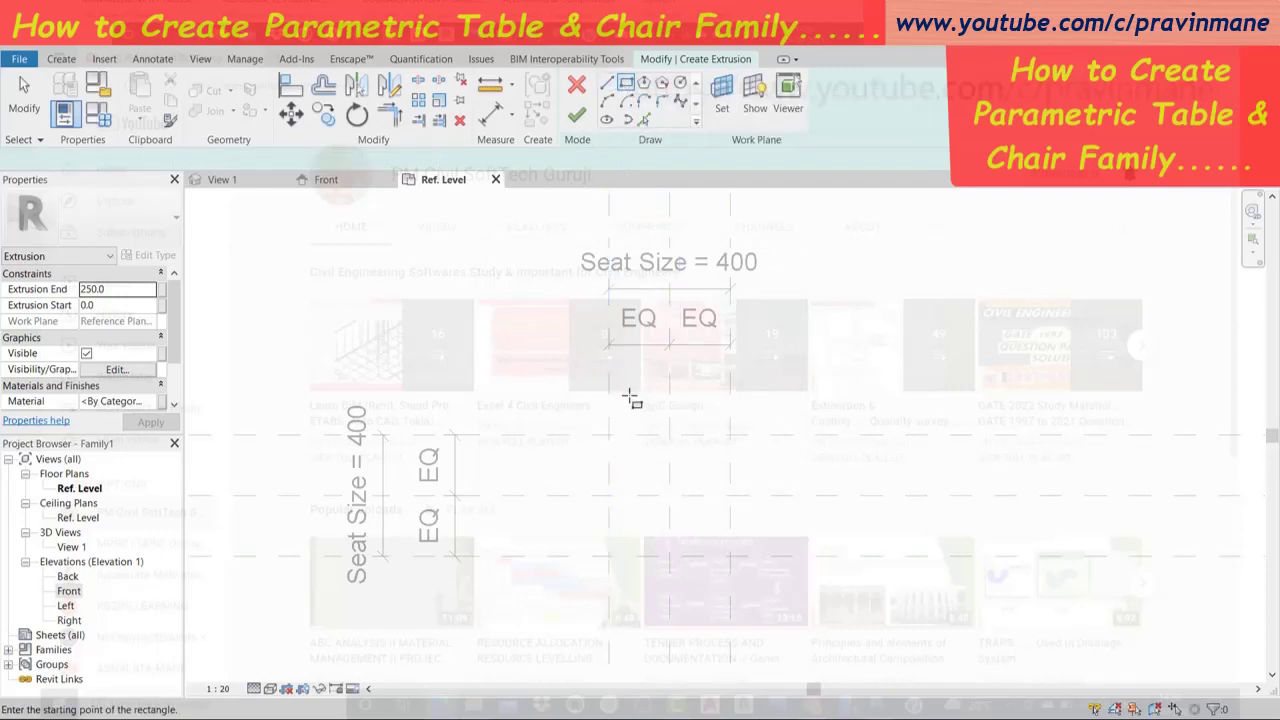
left_click(609, 435)
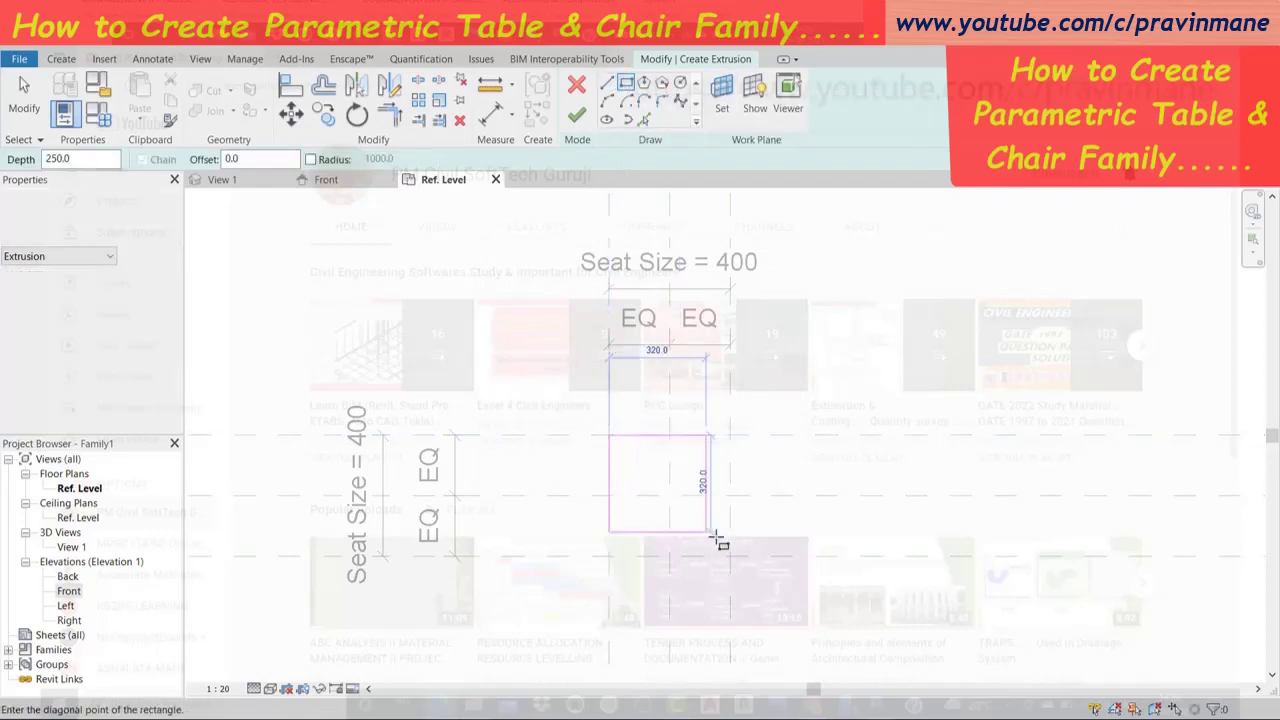
left_click(730, 557)
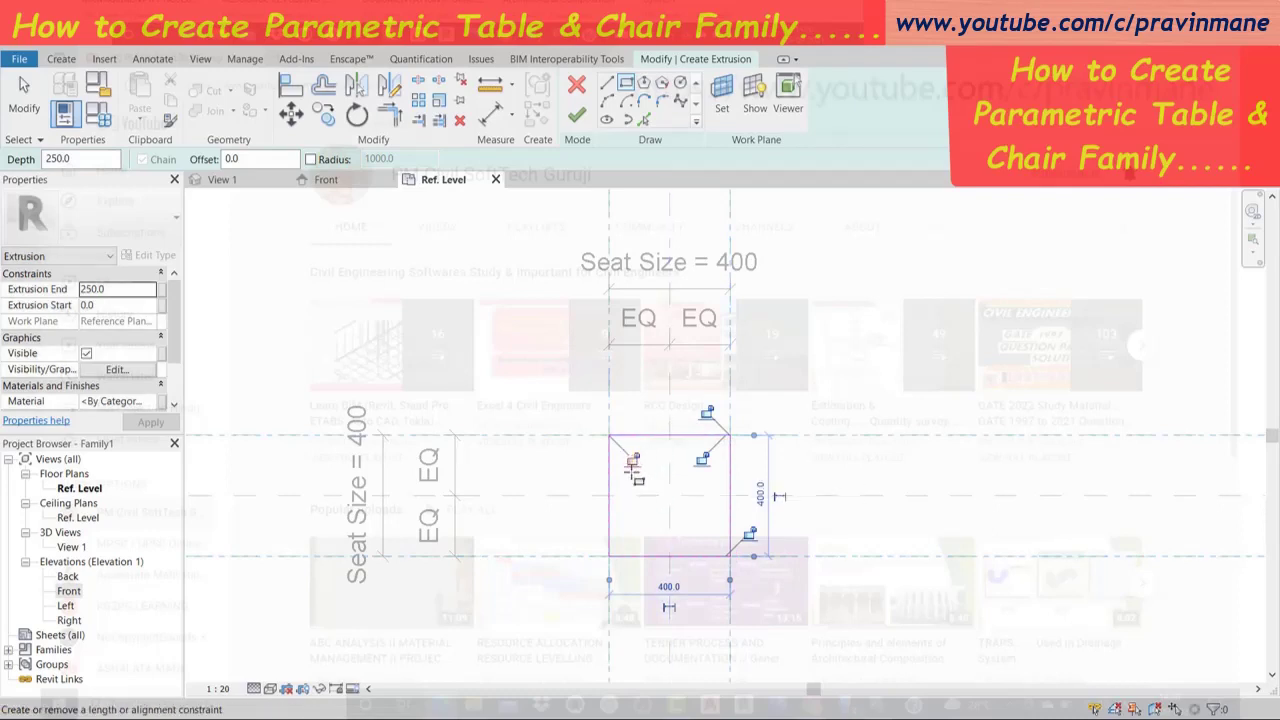
Finish the seat extrusion sketch and lock its top and bottom edges to the reference planes.
key("Escape")
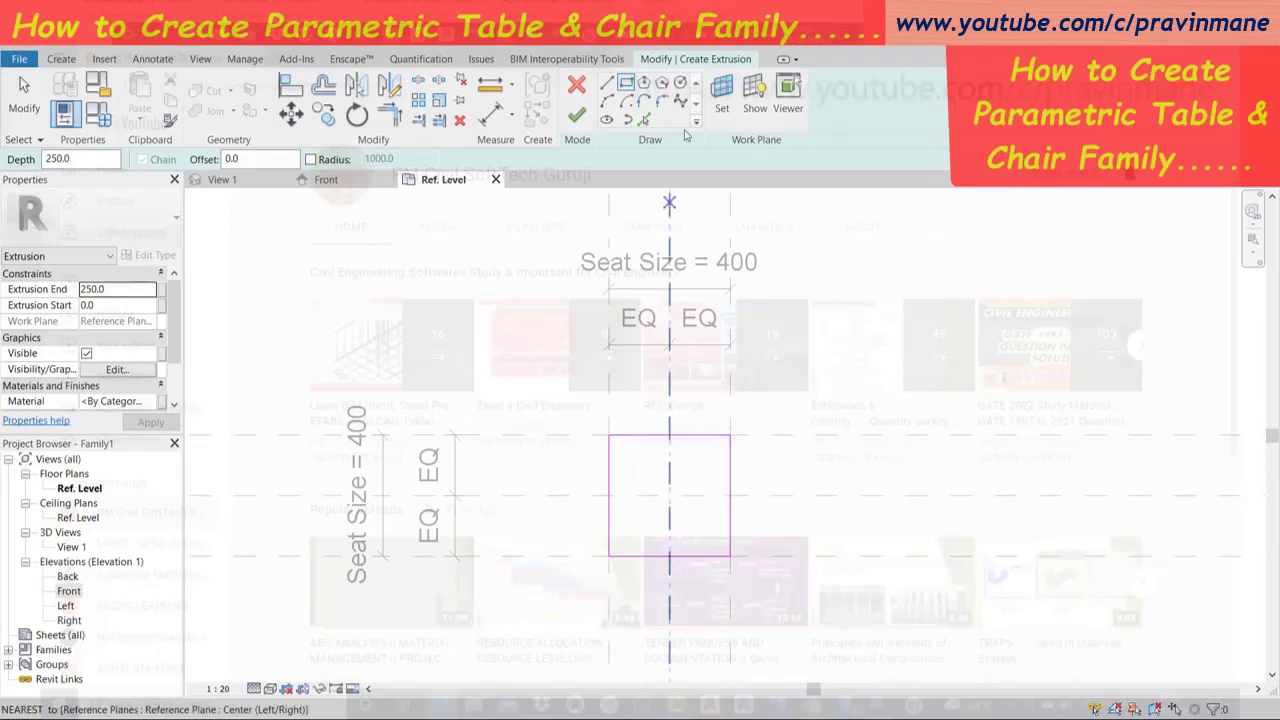
left_click(577, 114)
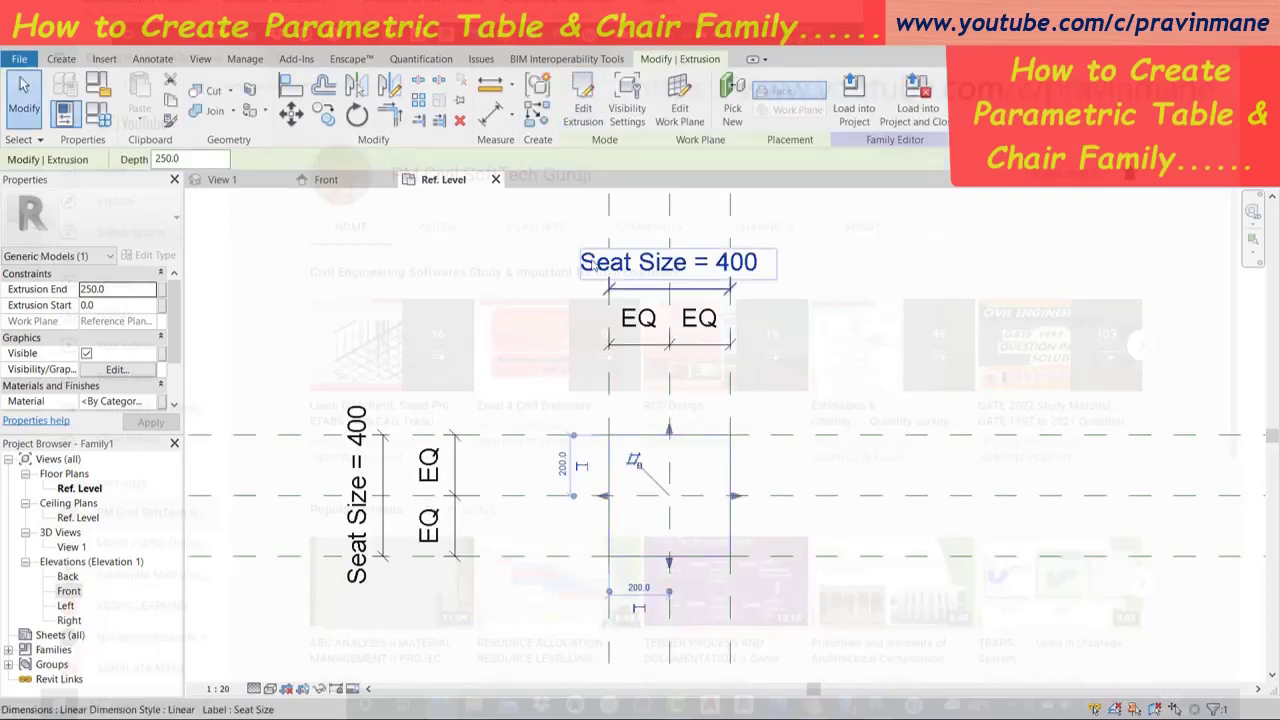
left_click(670, 432)
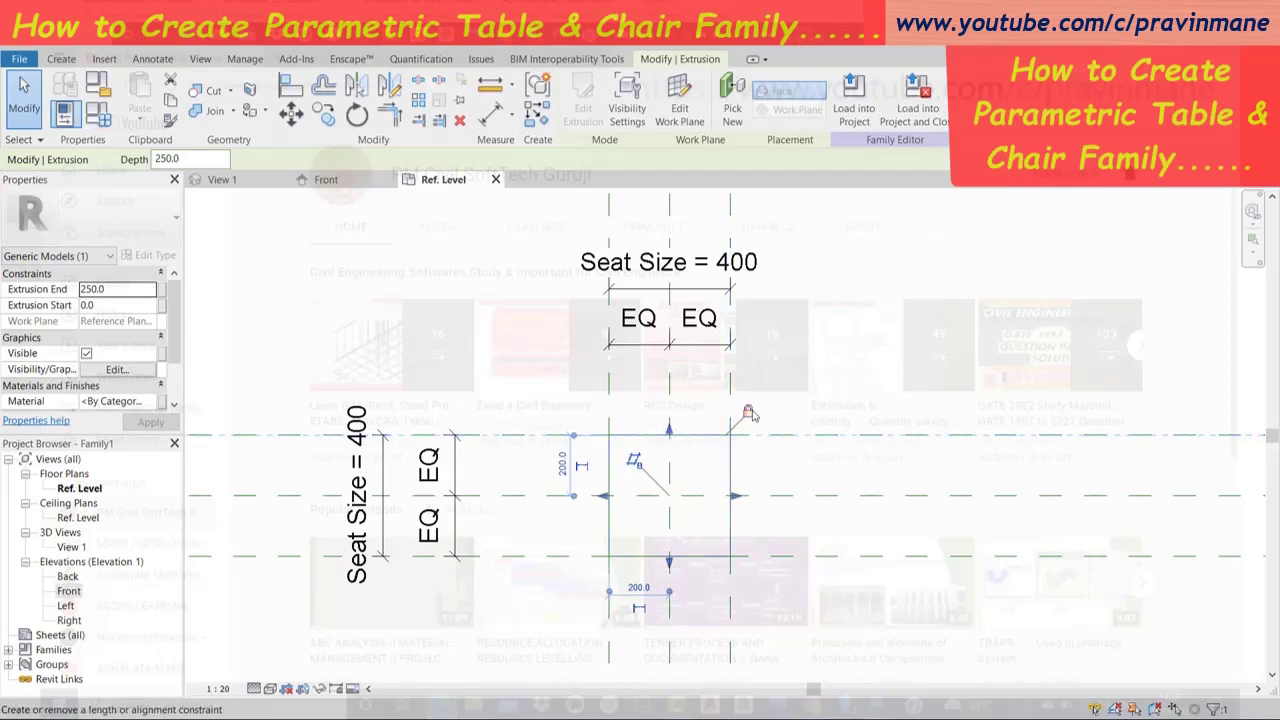
left_click(669, 556)
left_click(670, 565)
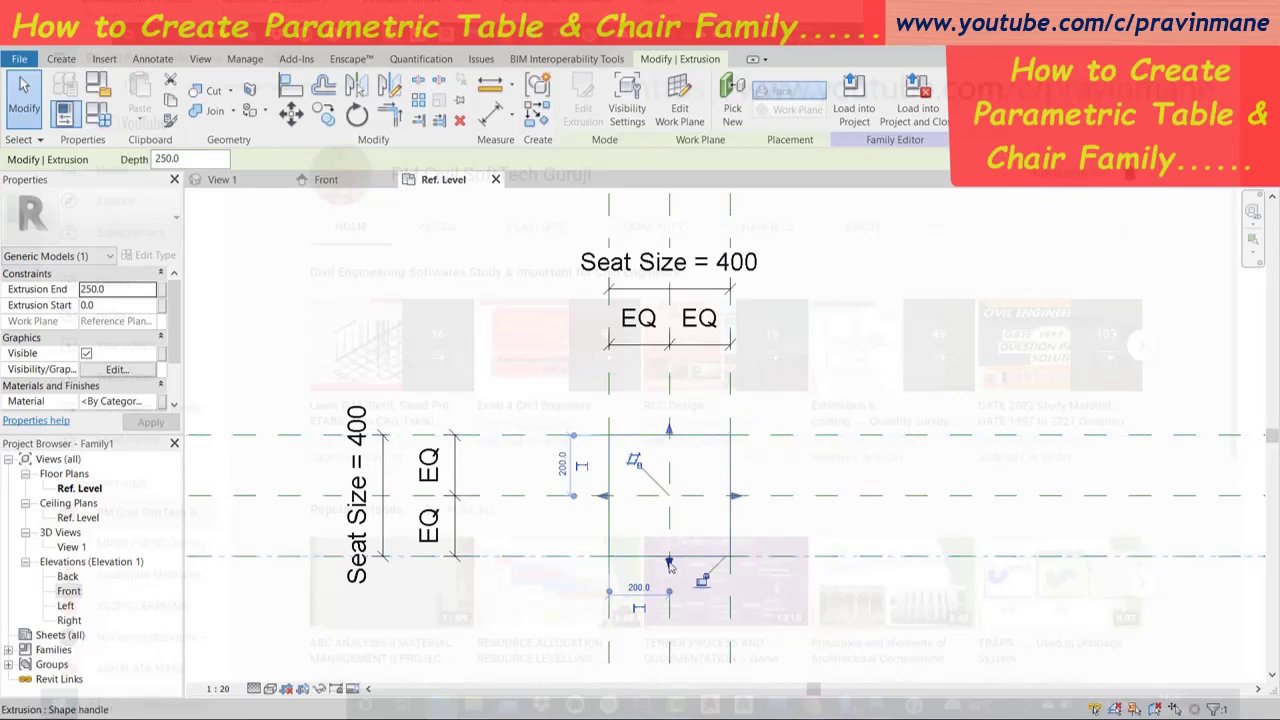
Lock the seat's right edge to its reference plane.
left_click_drag(735, 495, 740, 495)
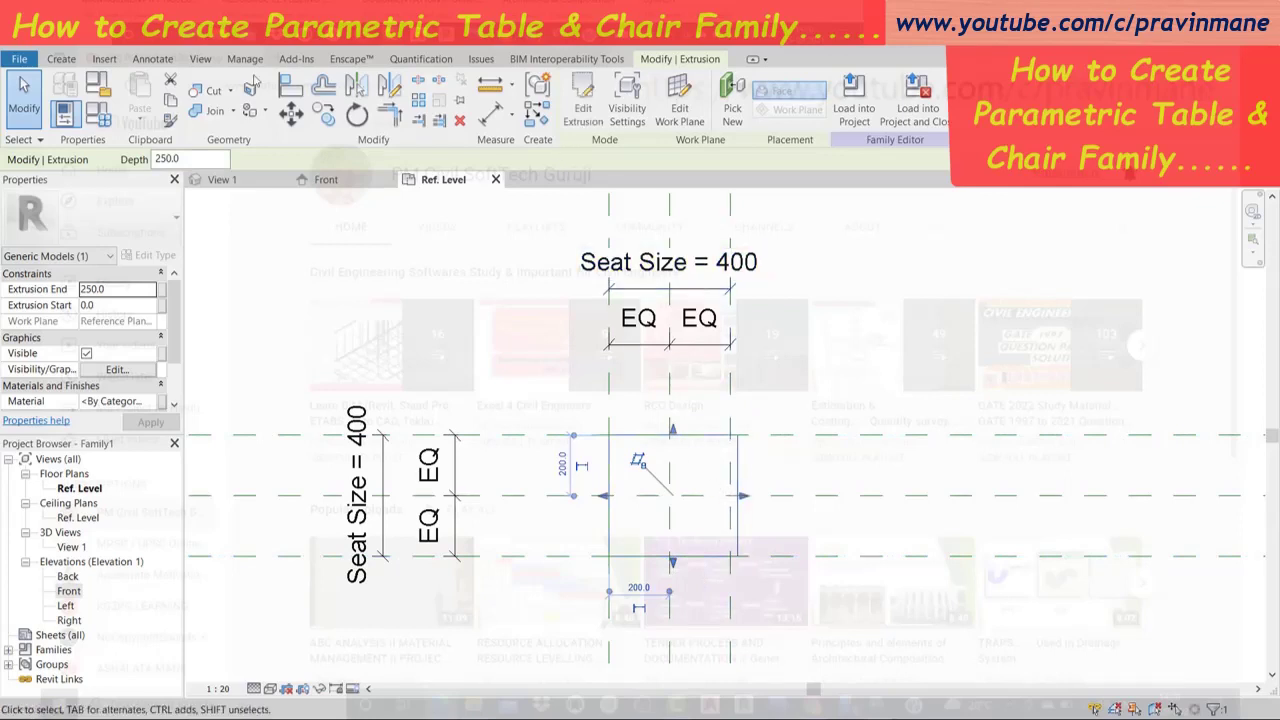
key("Escape")
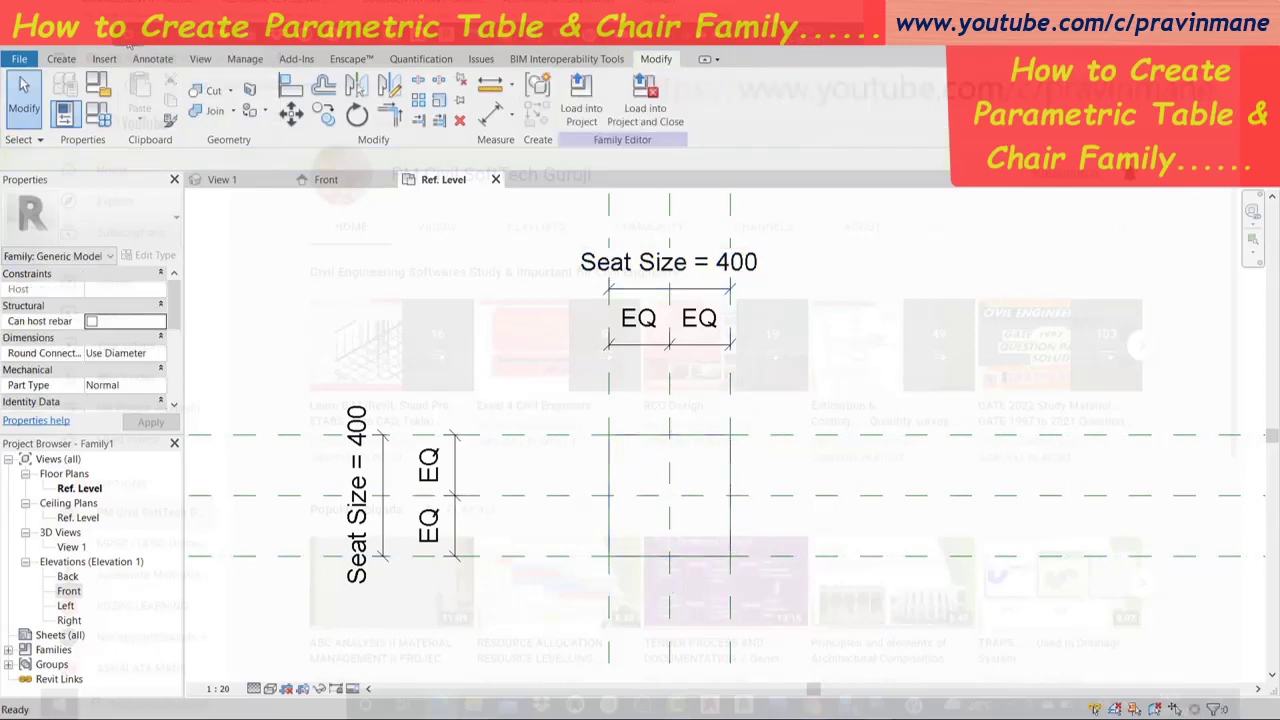
left_click(731, 482)
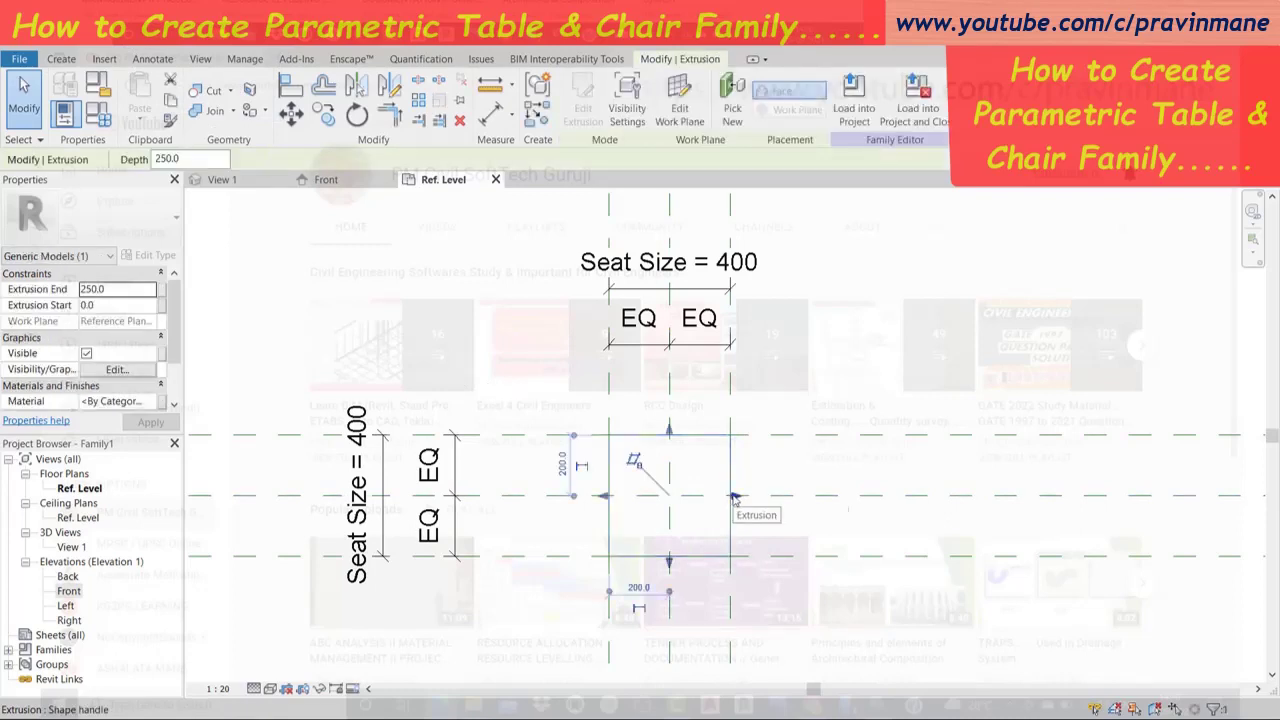
left_click(755, 465)
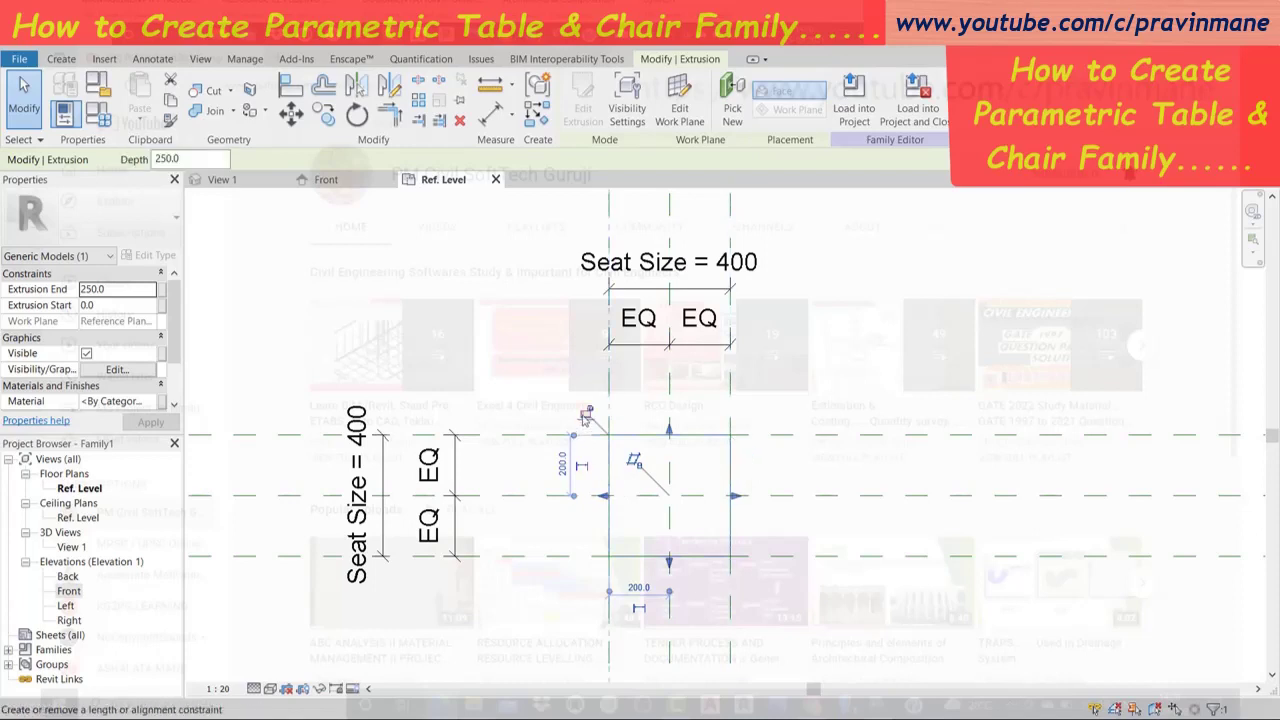
left_click(490, 316)
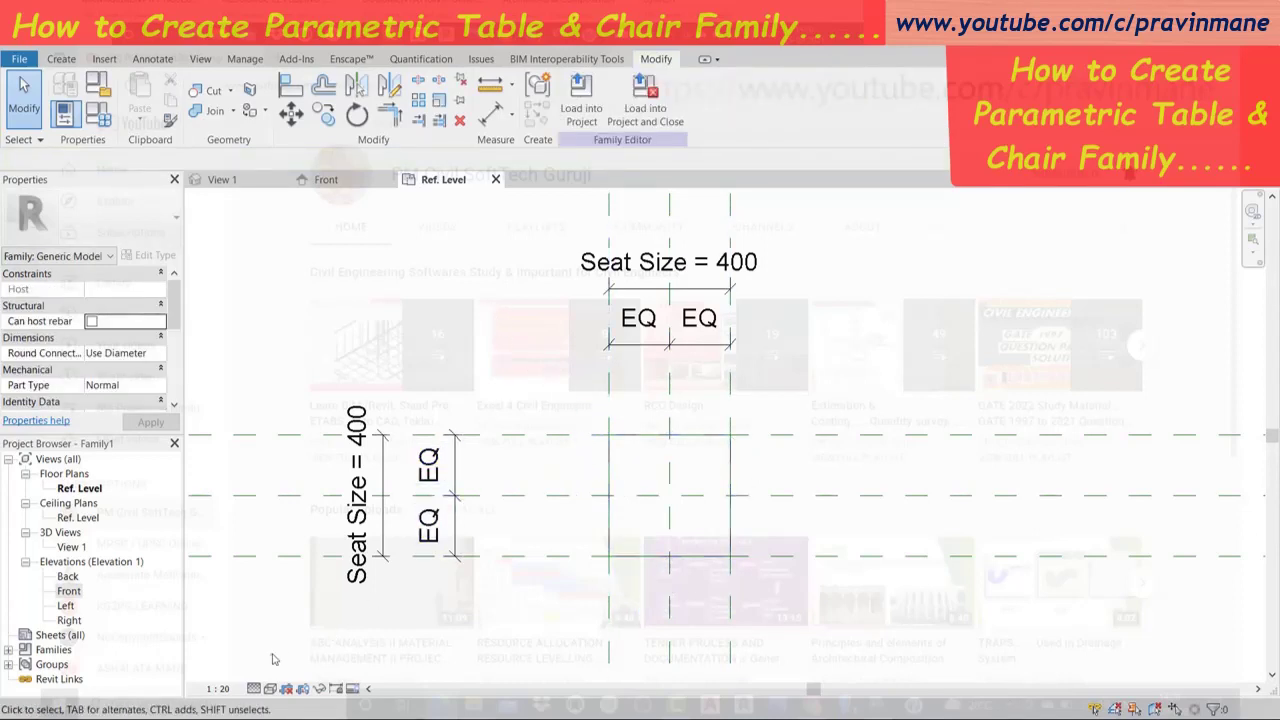
In the Front elevation, set the seat's Extrusion End to -40 and apply it.
left_click(326, 179)
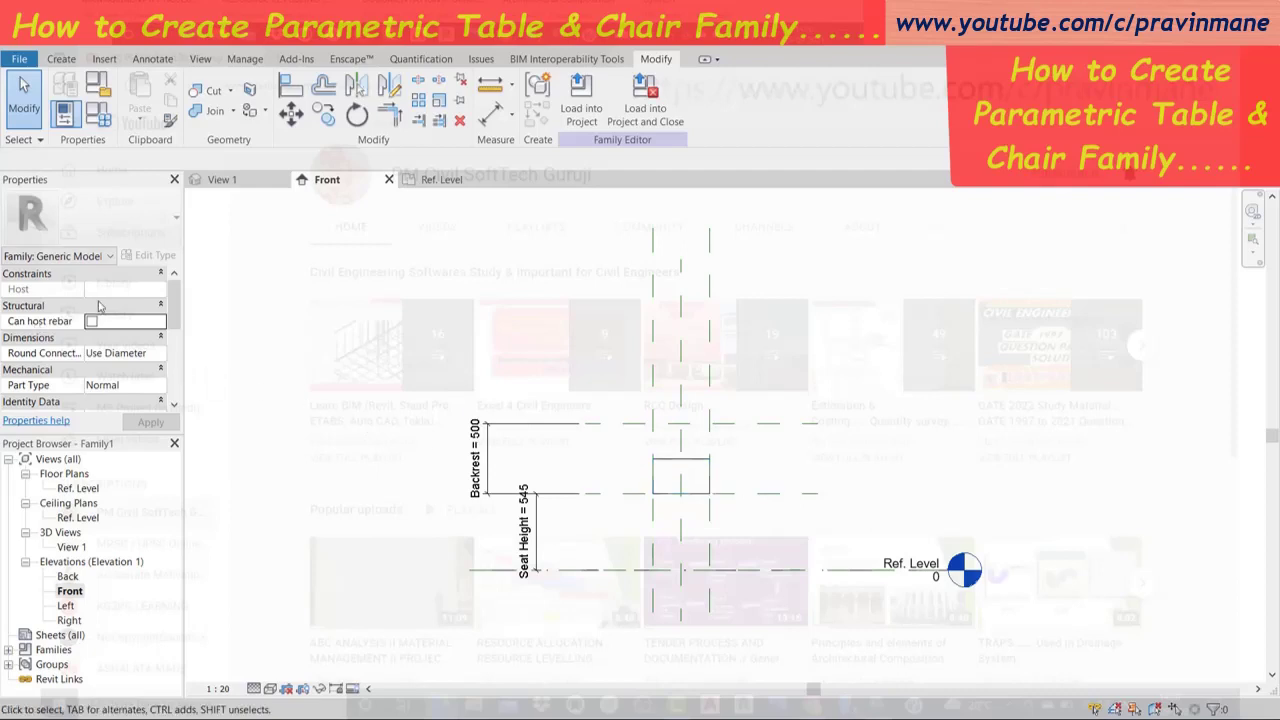
left_click(665, 465)
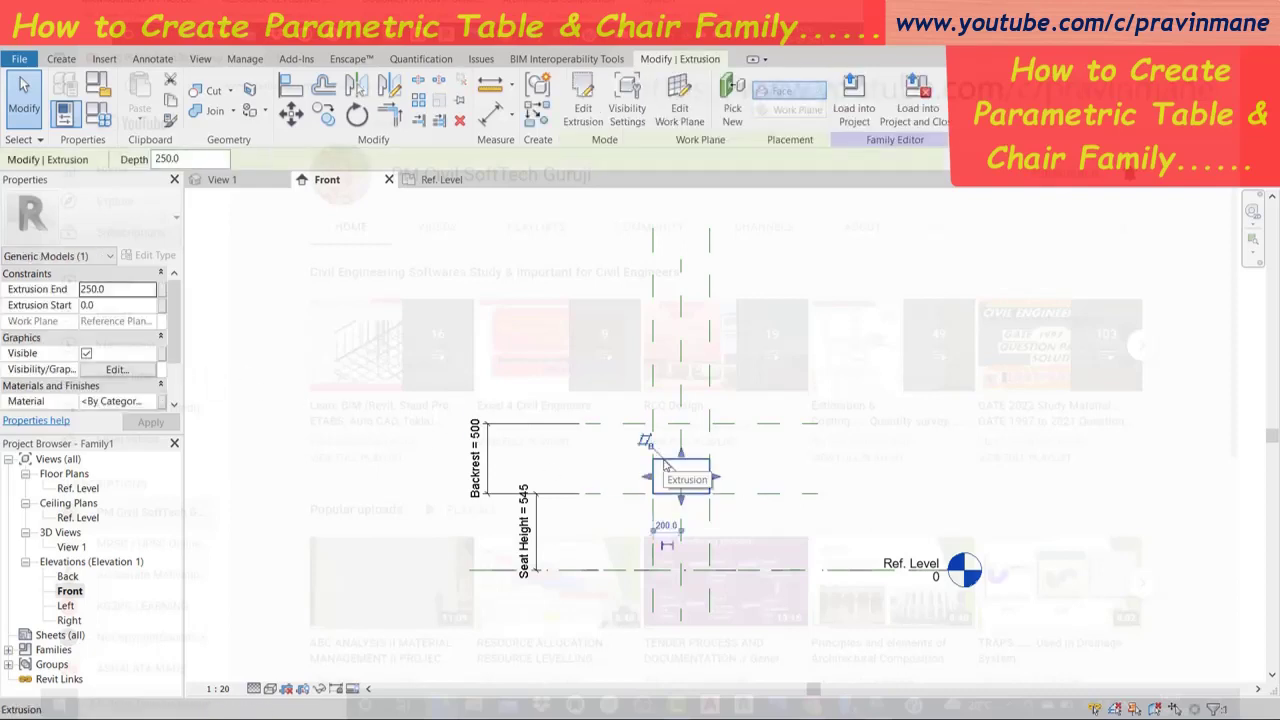
left_click(121, 290)
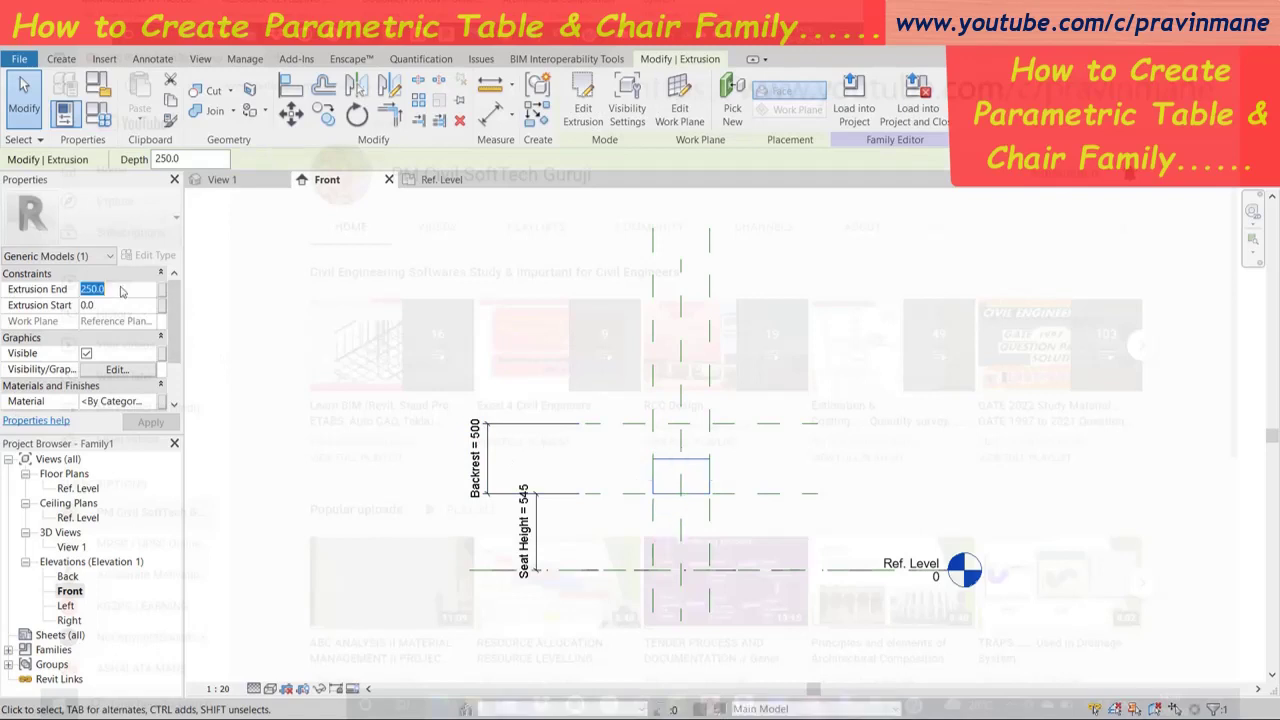
type("-")
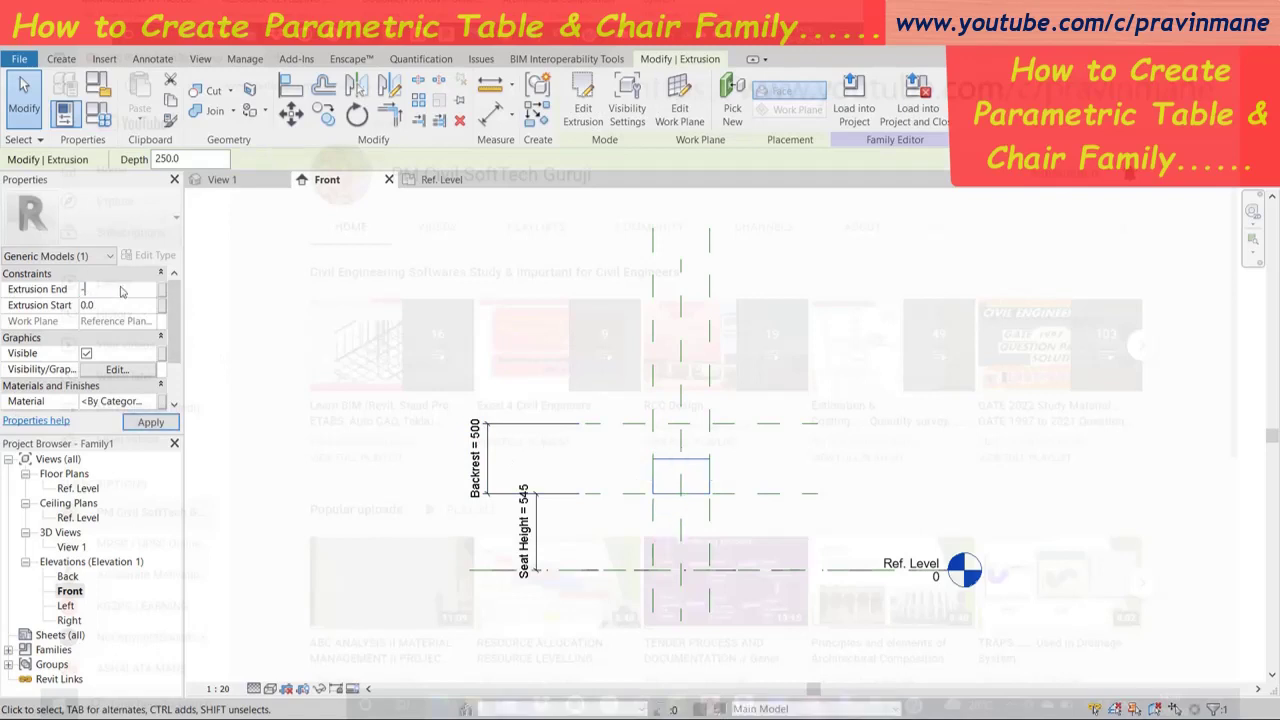
type("40")
key("Return")
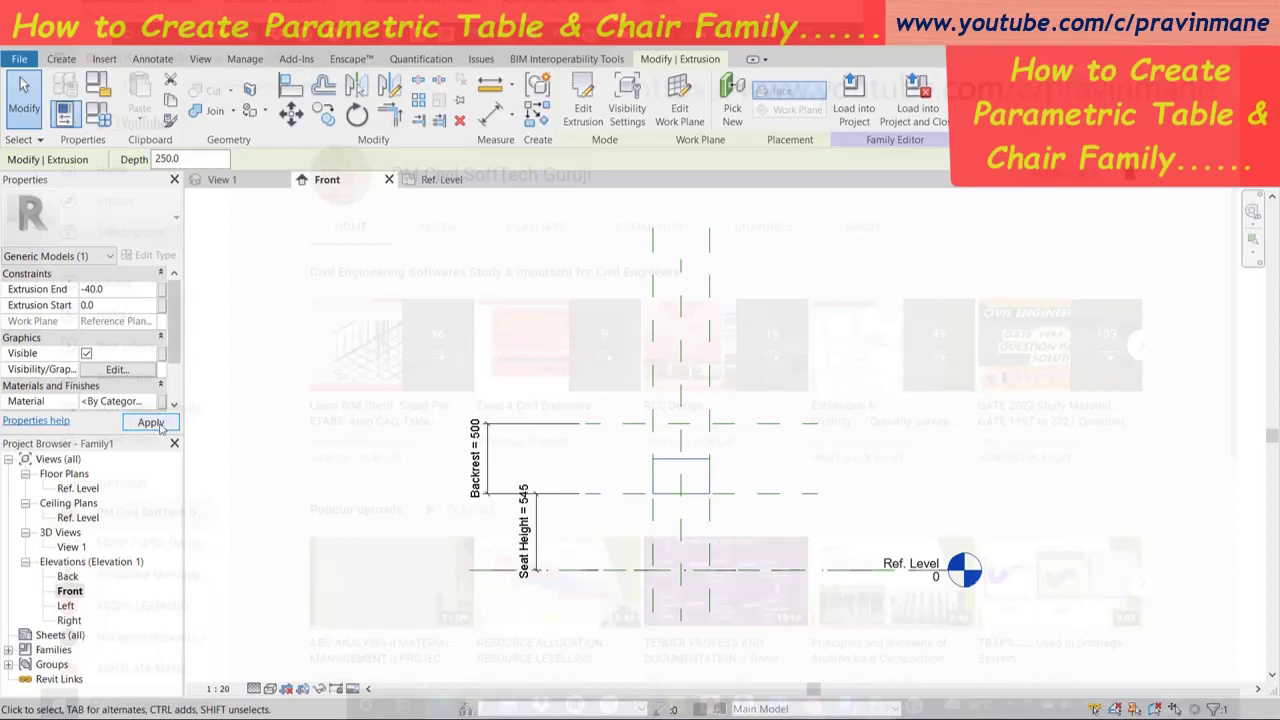
left_click(151, 422)
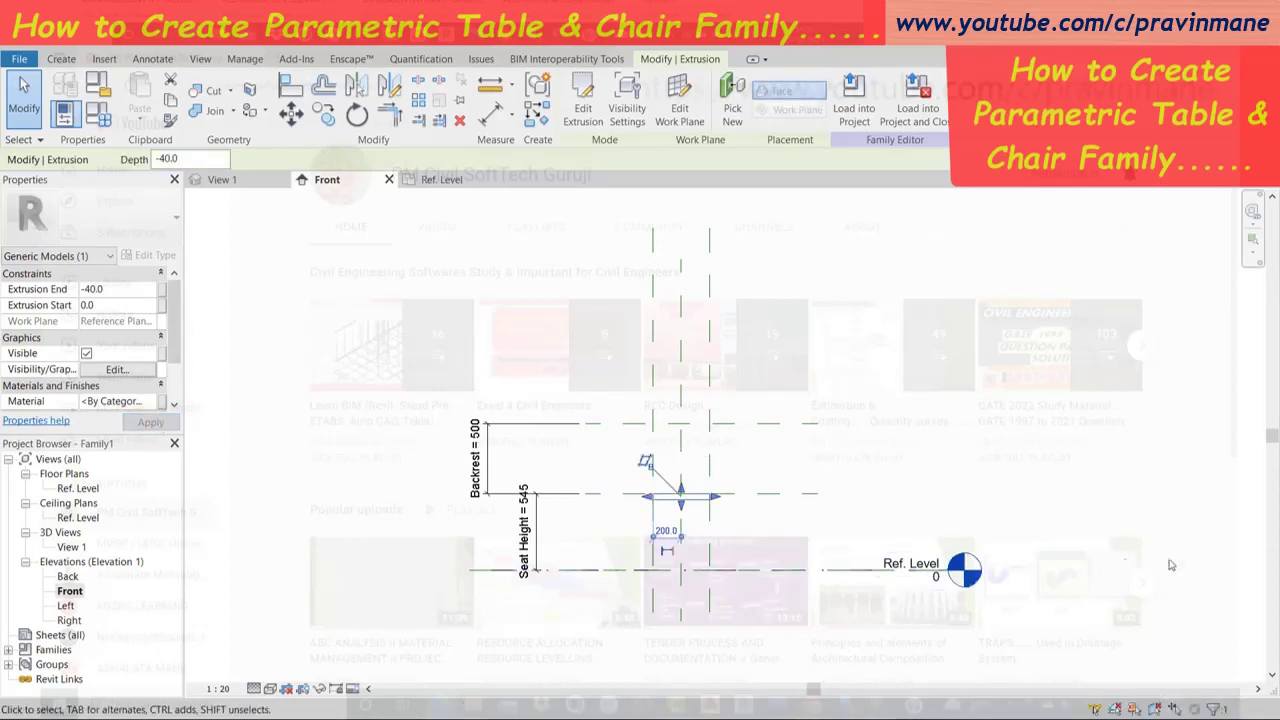
Align the seat's top edge to the seat-height reference line and lock it.
scroll(645, 494, "up", 3)
scroll(645, 494, "up", 1)
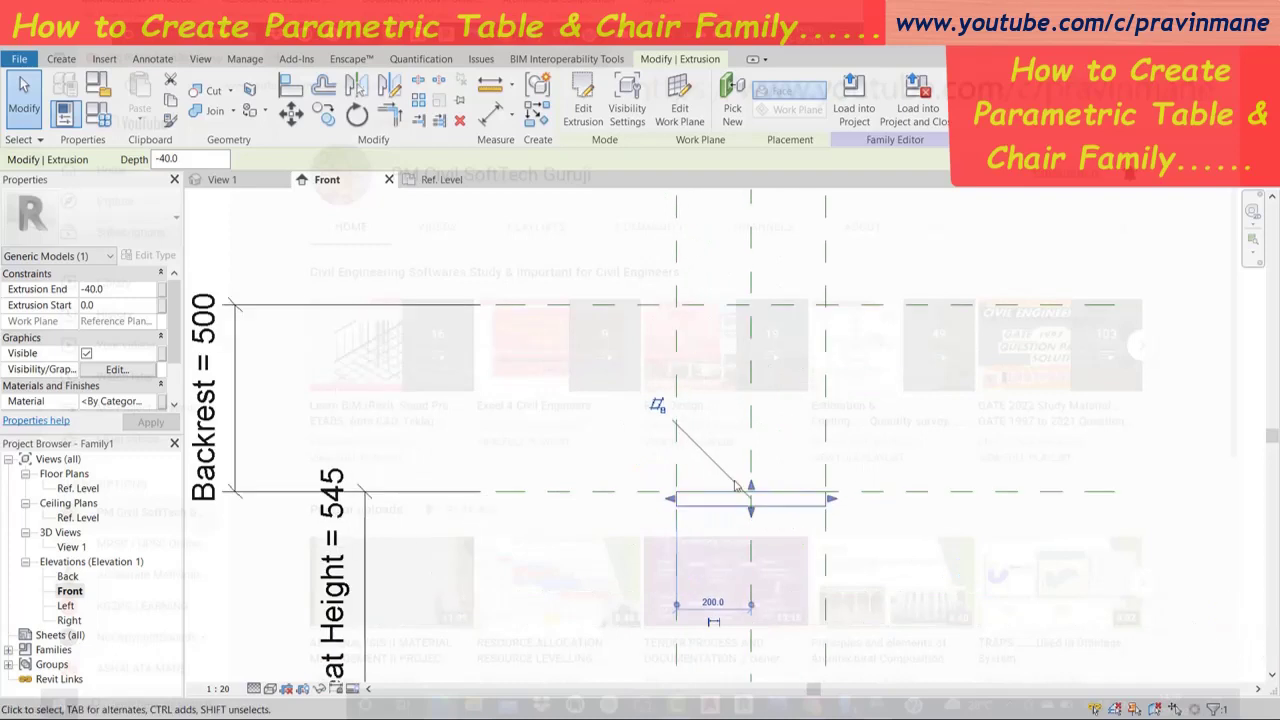
left_click_drag(751, 489, 751, 491)
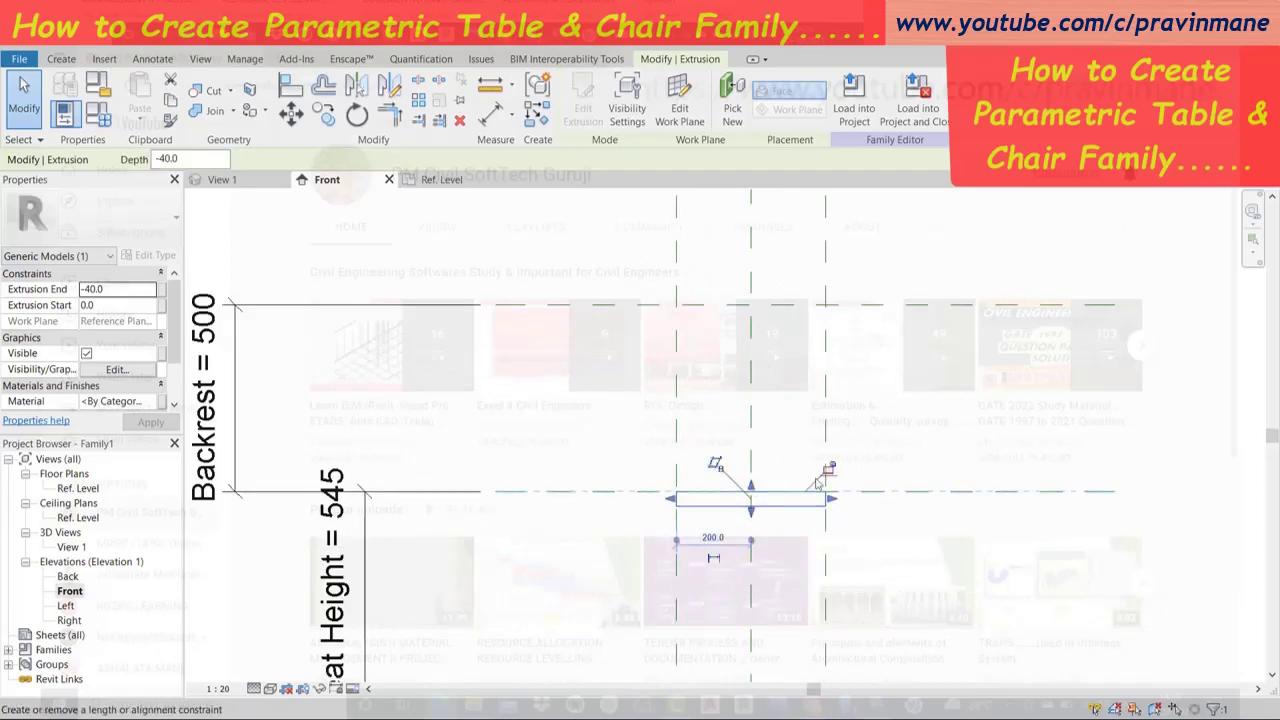
key("Escape")
left_click(749, 500)
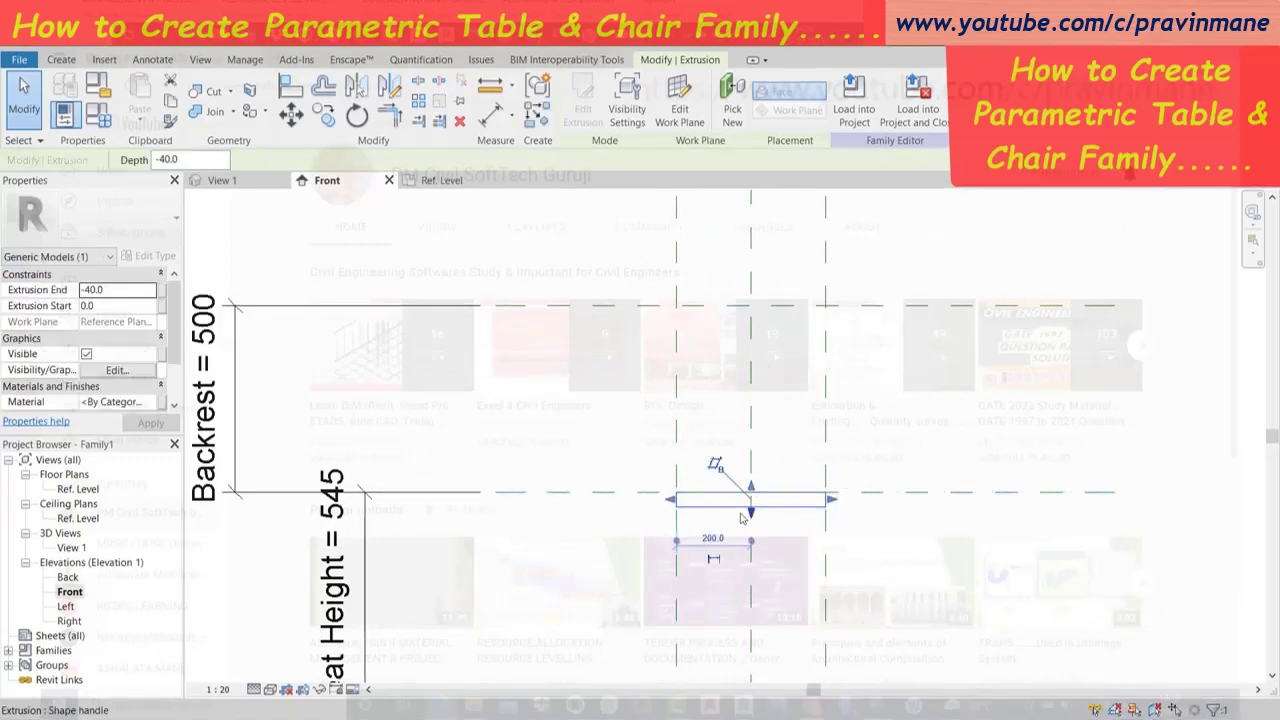
left_click(886, 569)
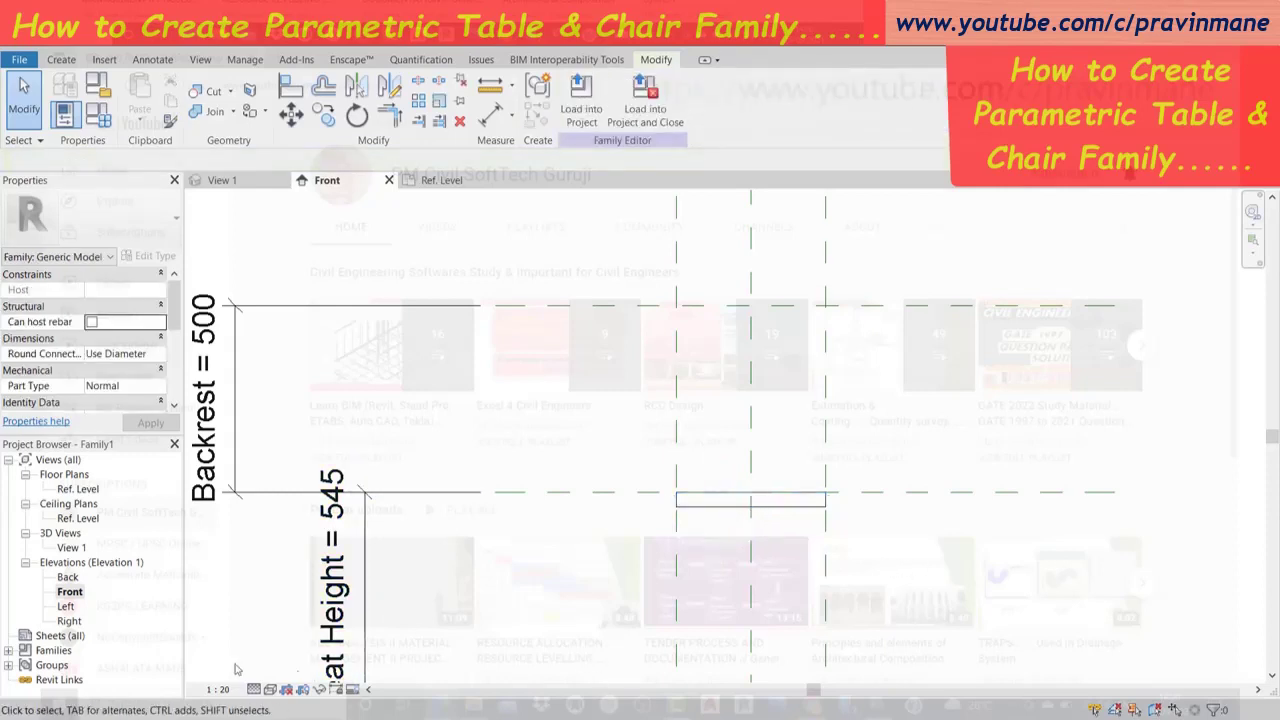
Return to the Ref. Level plan and pan to frame the seat's corners.
left_click(427, 185)
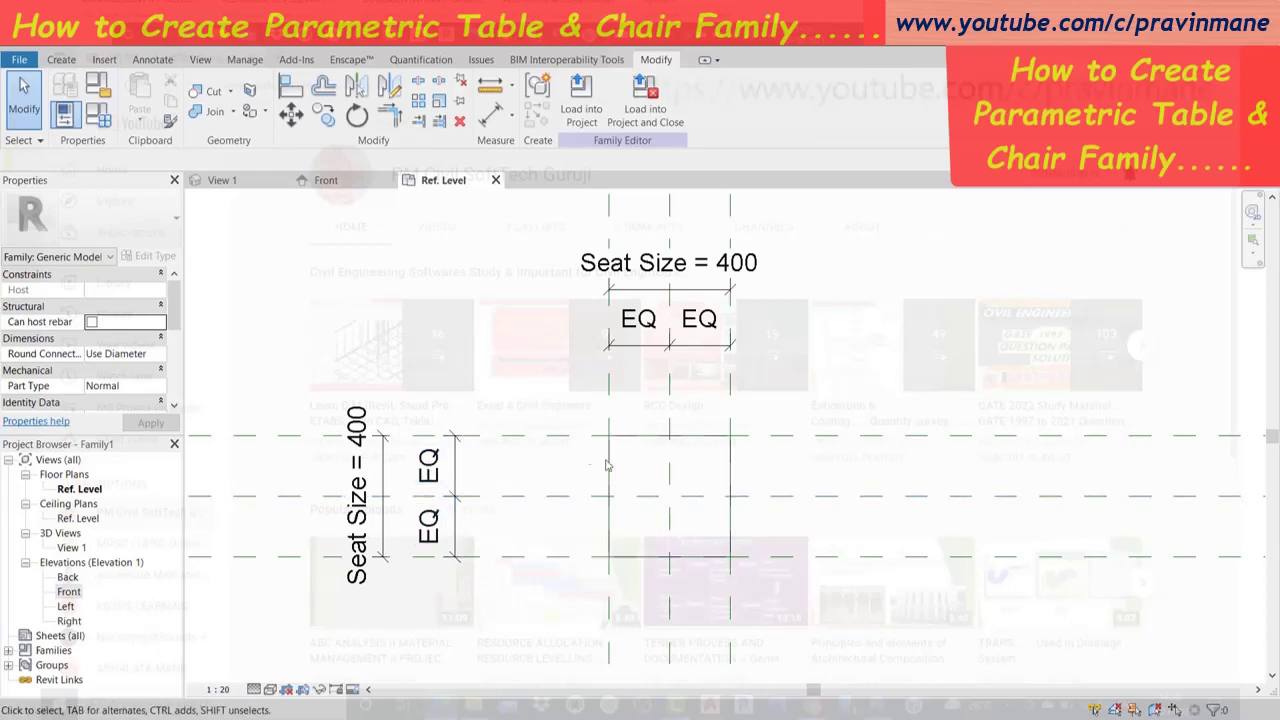
scroll(643, 465, "up", 1)
scroll(645, 466, "up", 1)
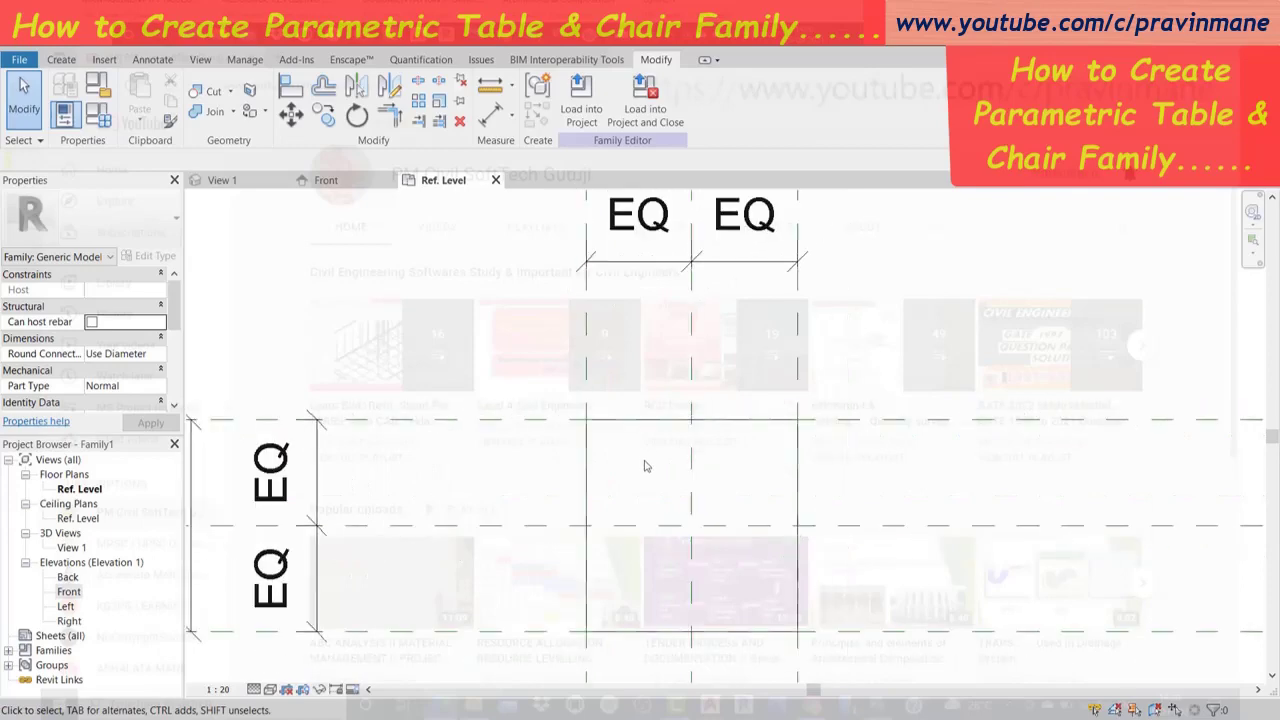
scroll(645, 466, "down", 2)
scroll(645, 466, "down", 1)
scroll(646, 467, "down", 1)
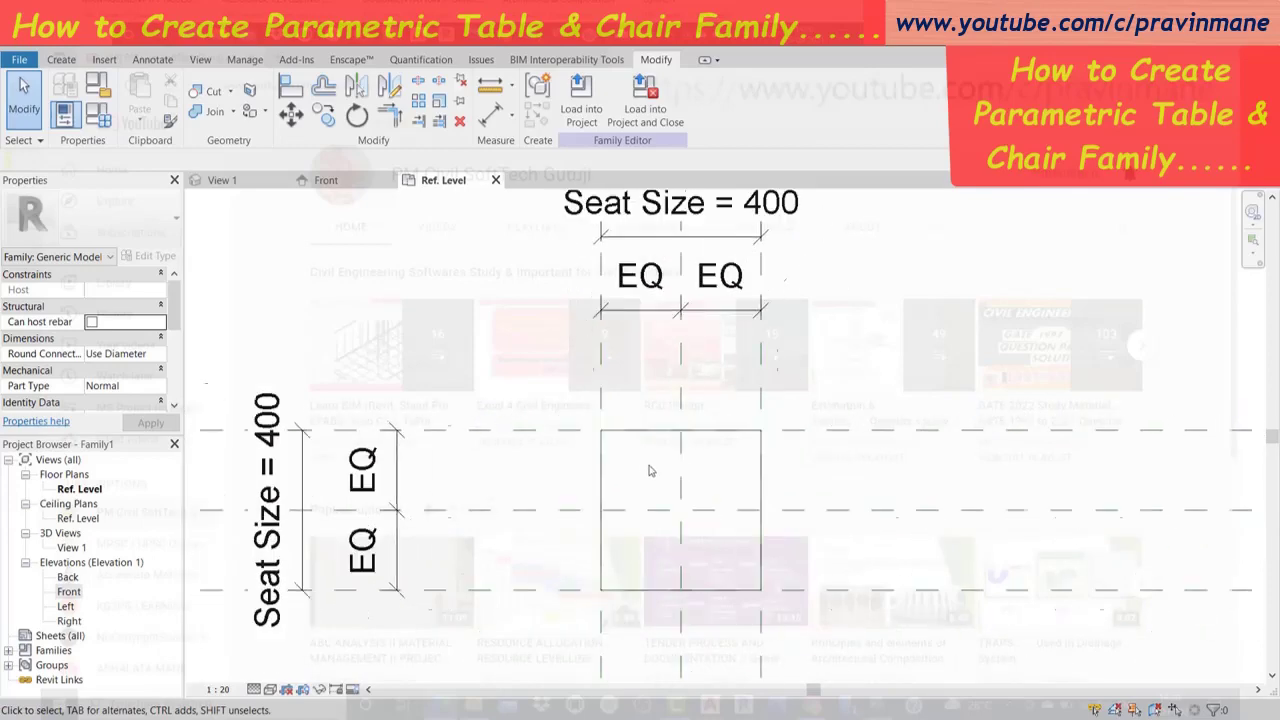
scroll(648, 470, "up", 4)
scroll(648, 471, "up", 1)
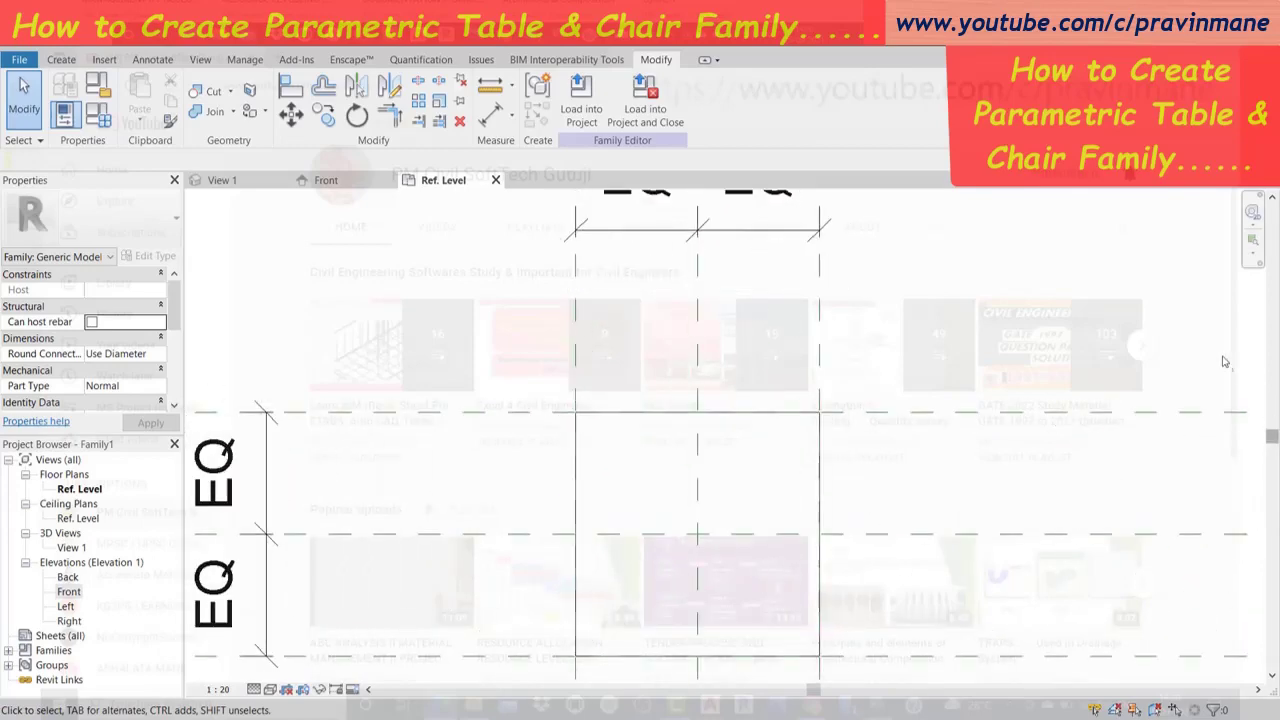
left_click(1252, 215)
left_click_drag(1080, 548, 1026, 423)
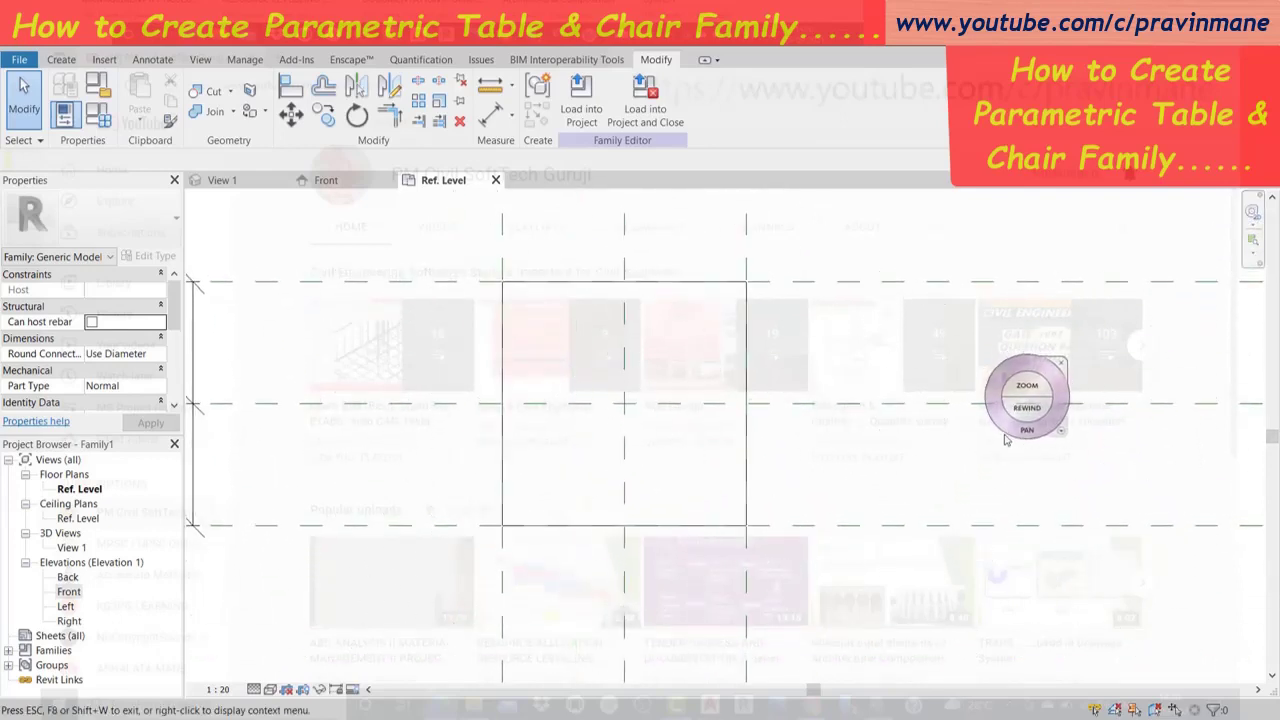
key("Escape")
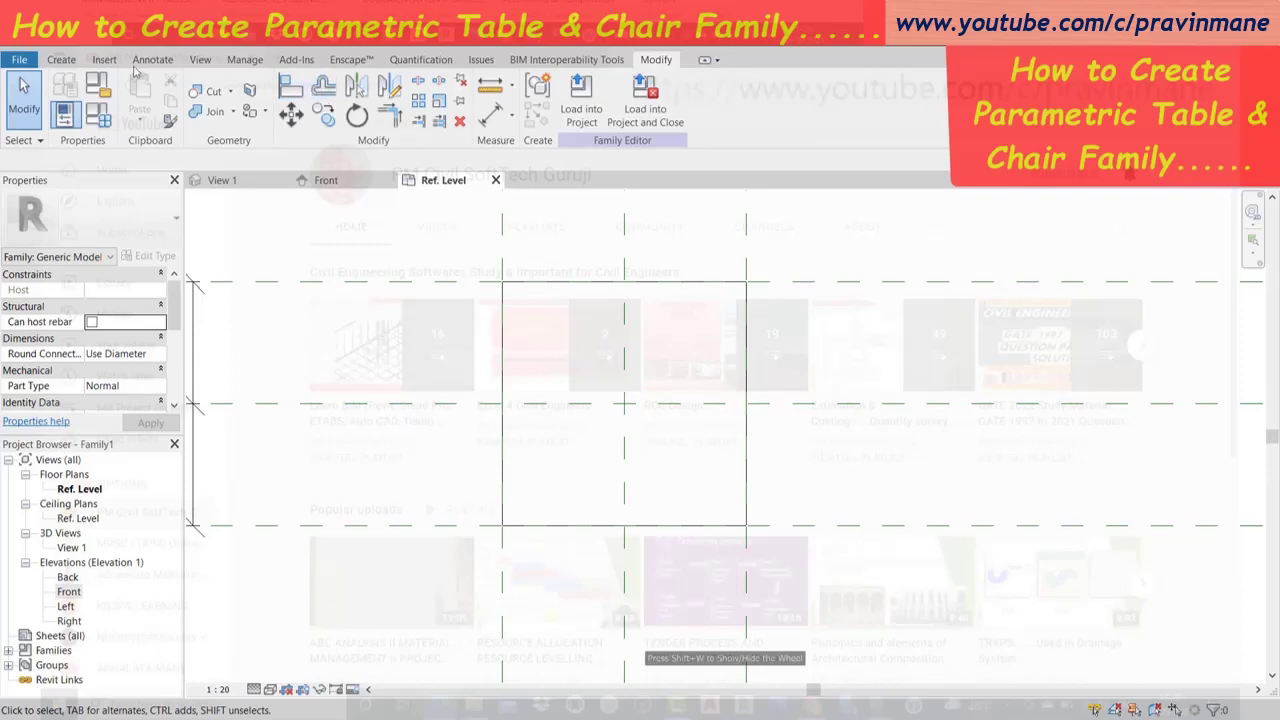
Create a small circular leg extrusion at the seat's top-left corner.
left_click(64, 61)
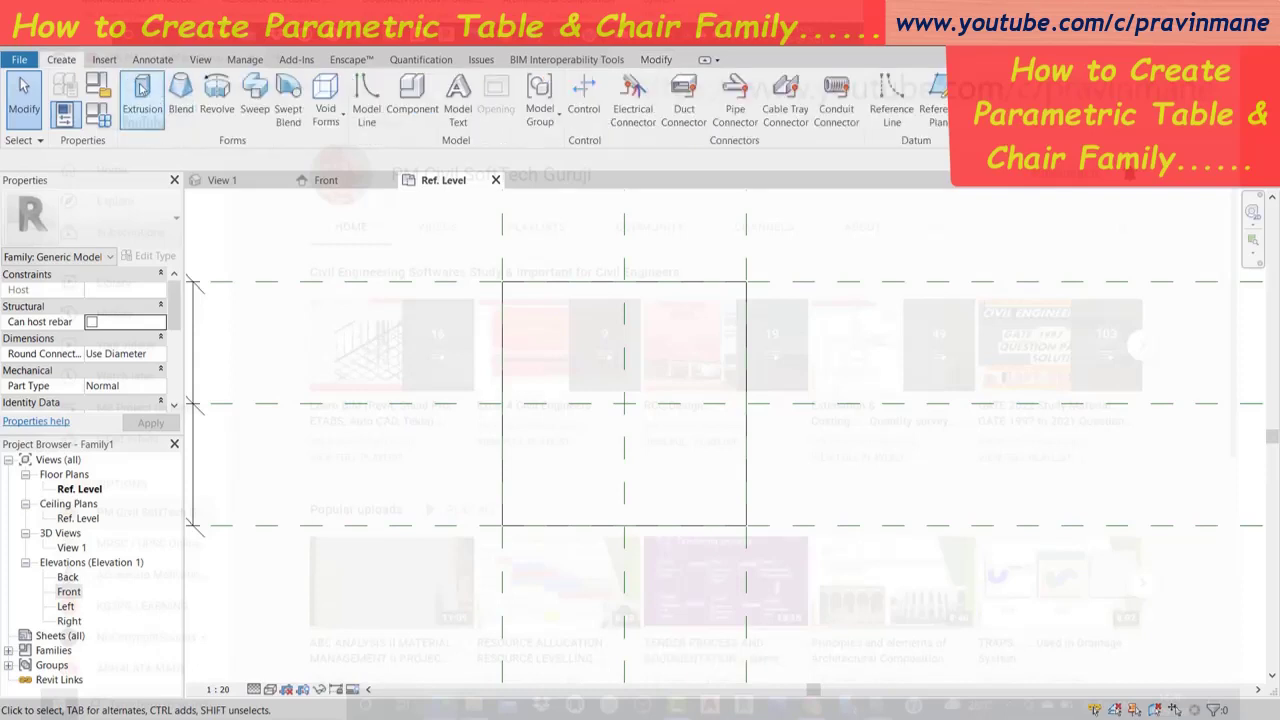
left_click(142, 95)
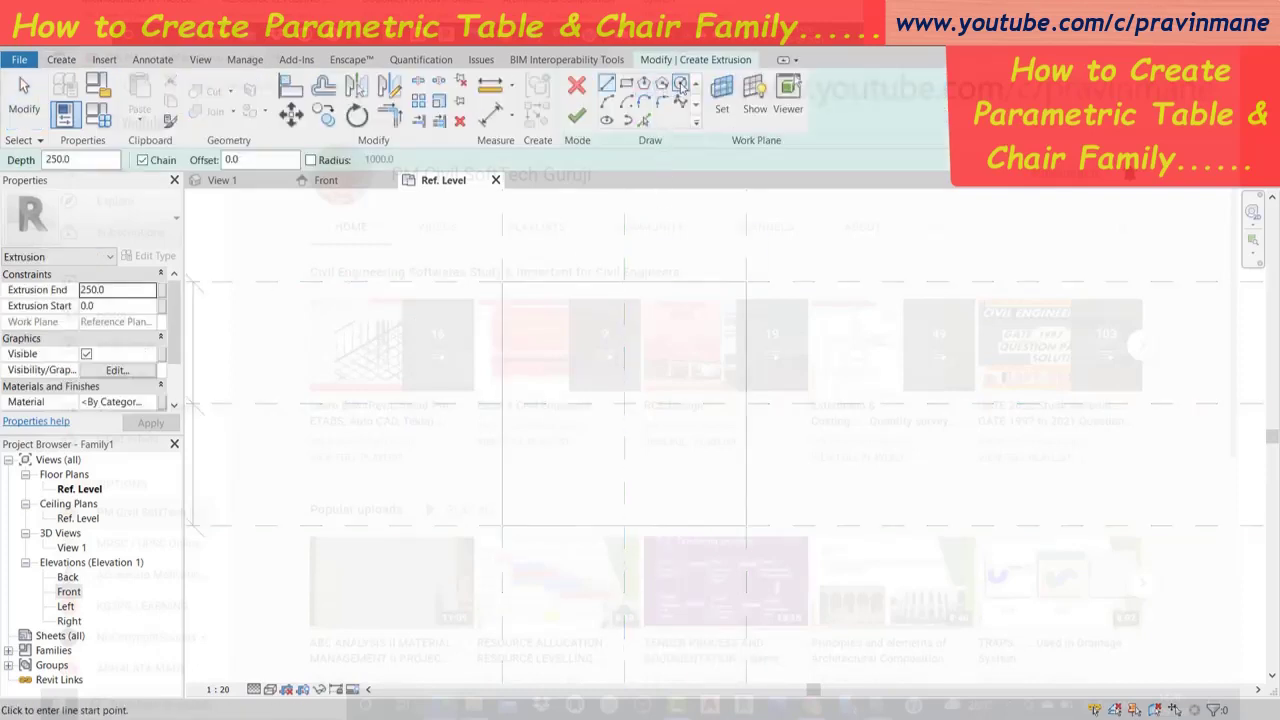
left_click(680, 84)
left_click(524, 297)
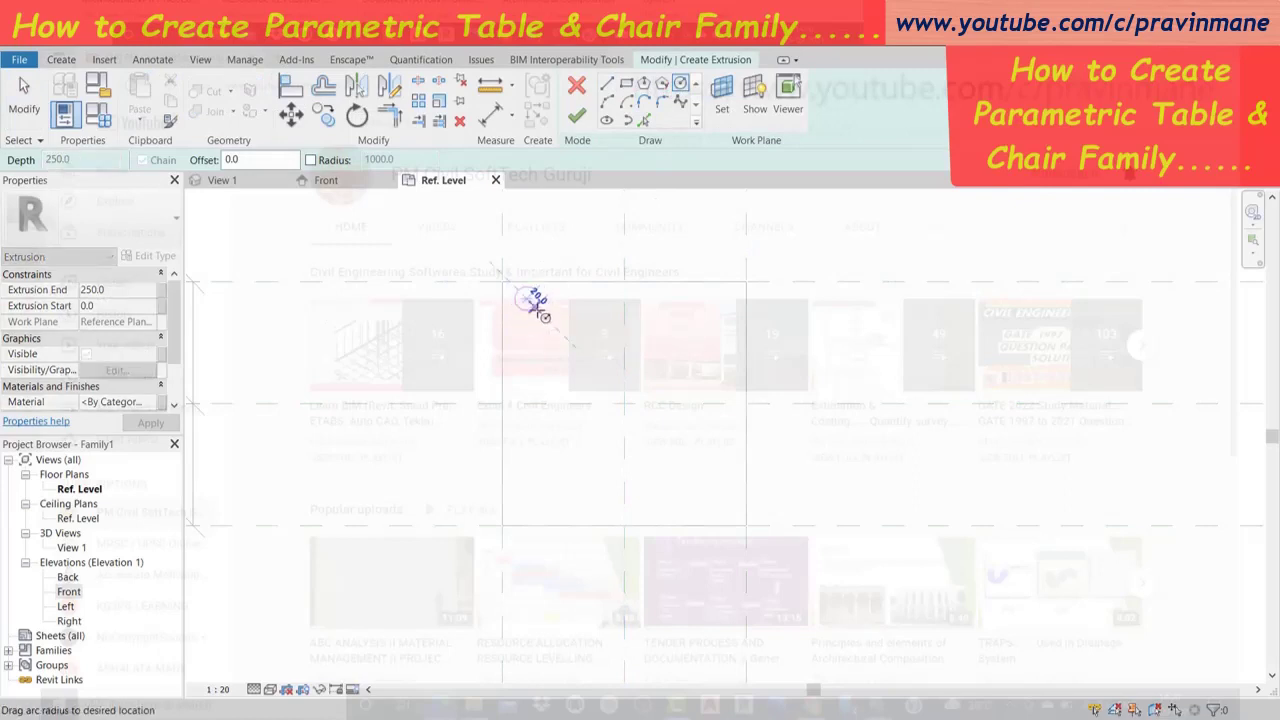
left_click(538, 311)
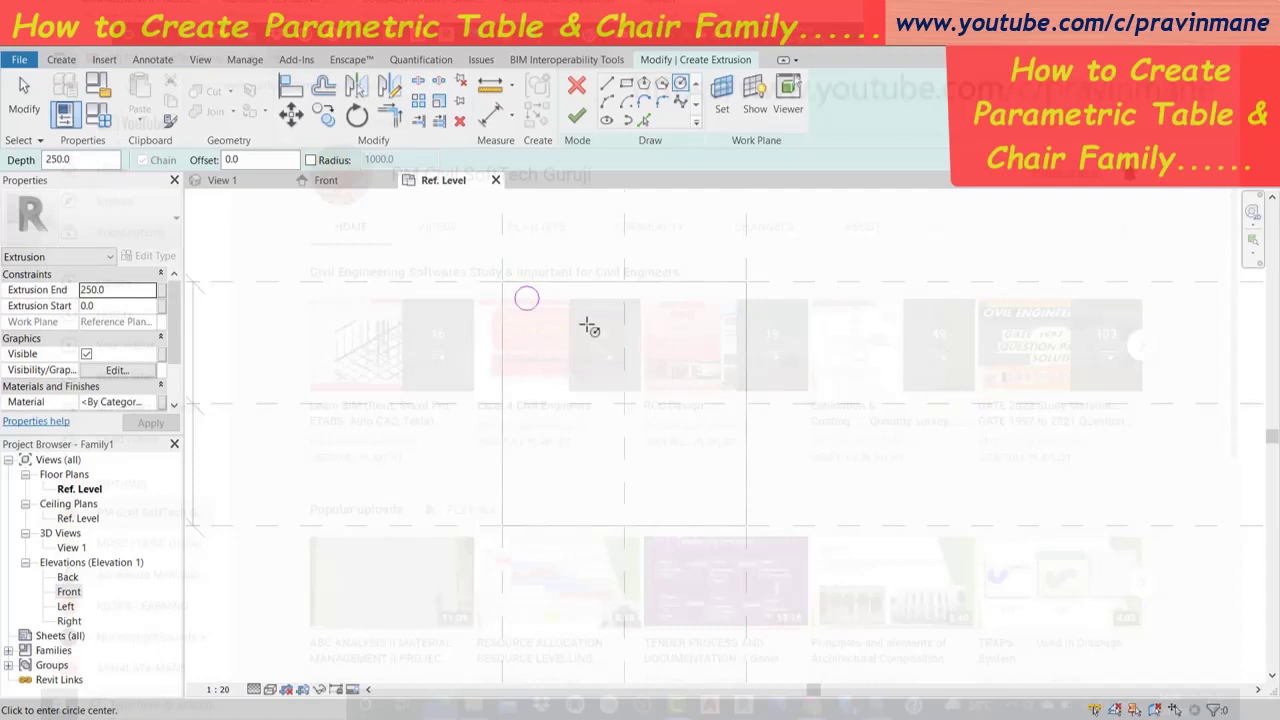
key("Escape")
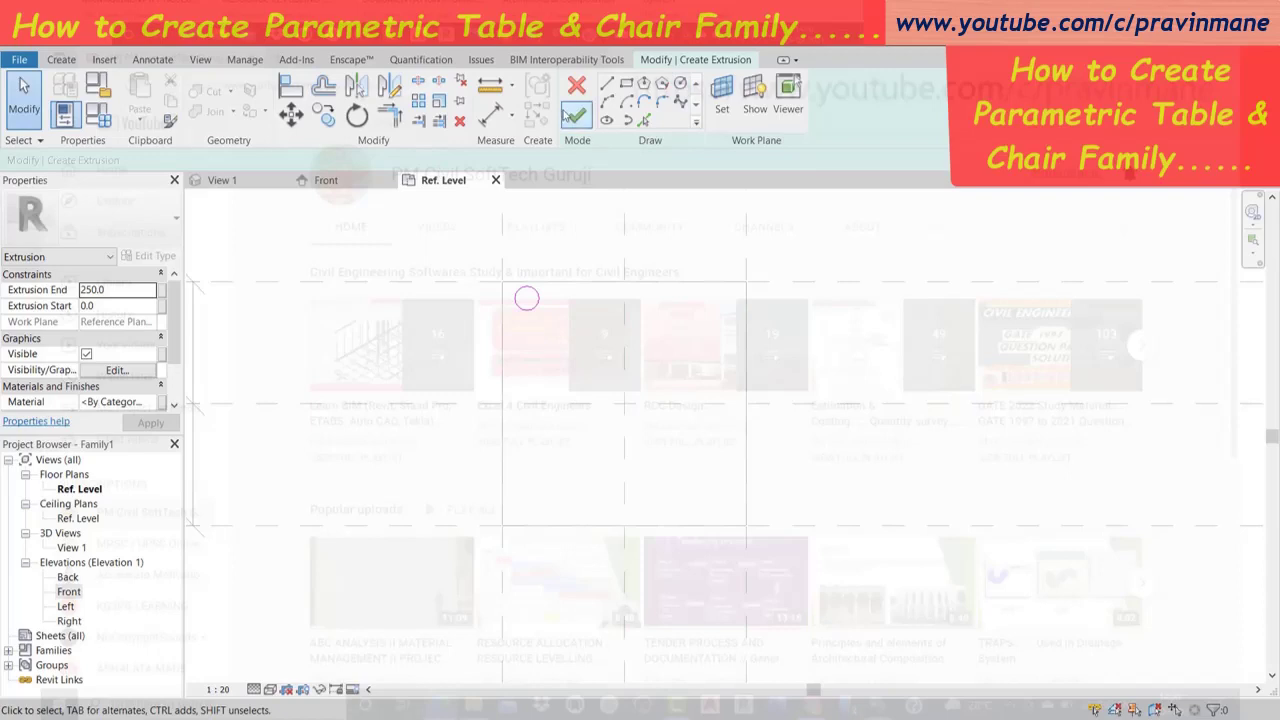
left_click(576, 115)
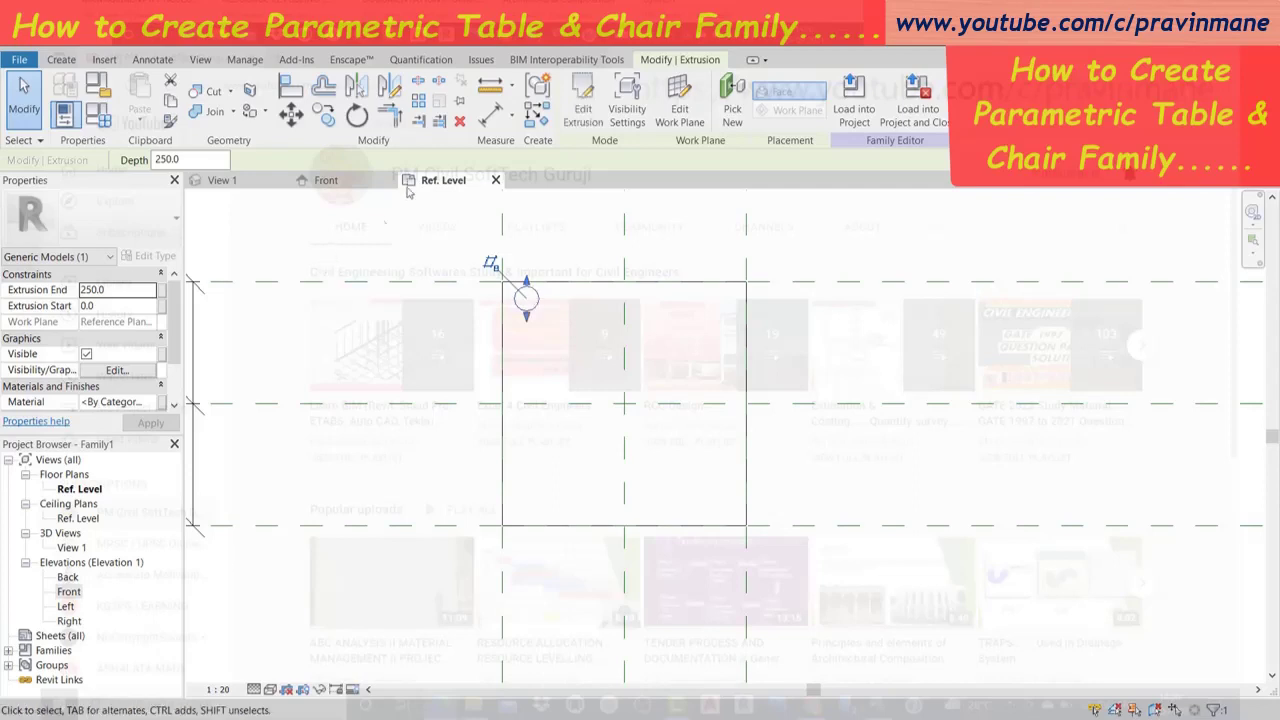
Mirror a copy of the top-left leg across the Left/Right center plane.
left_click(356, 86)
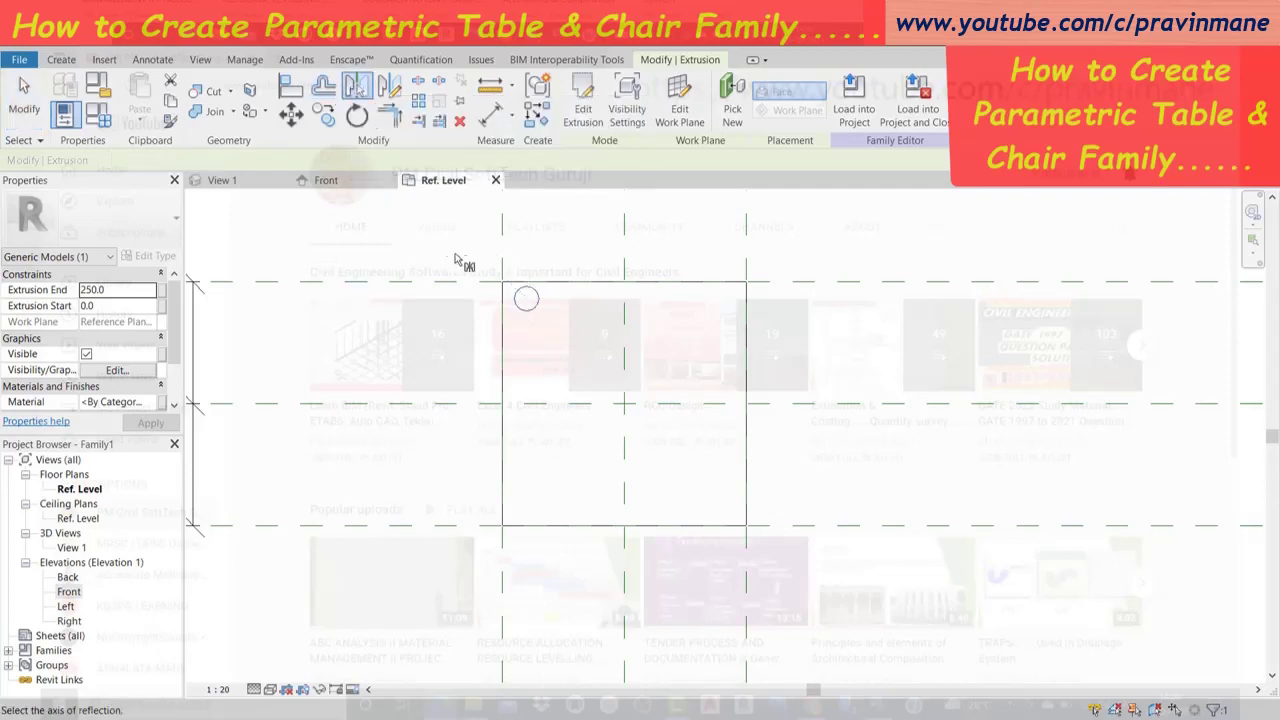
left_click(535, 297)
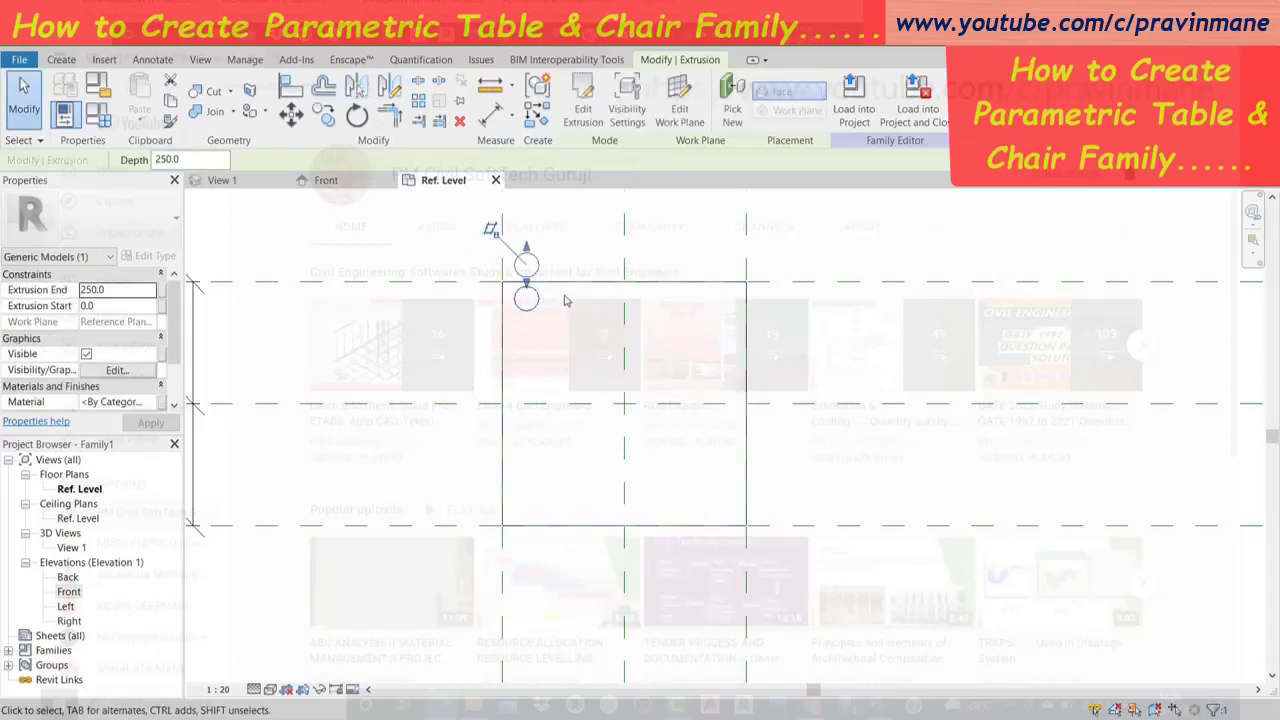
left_click(564, 300)
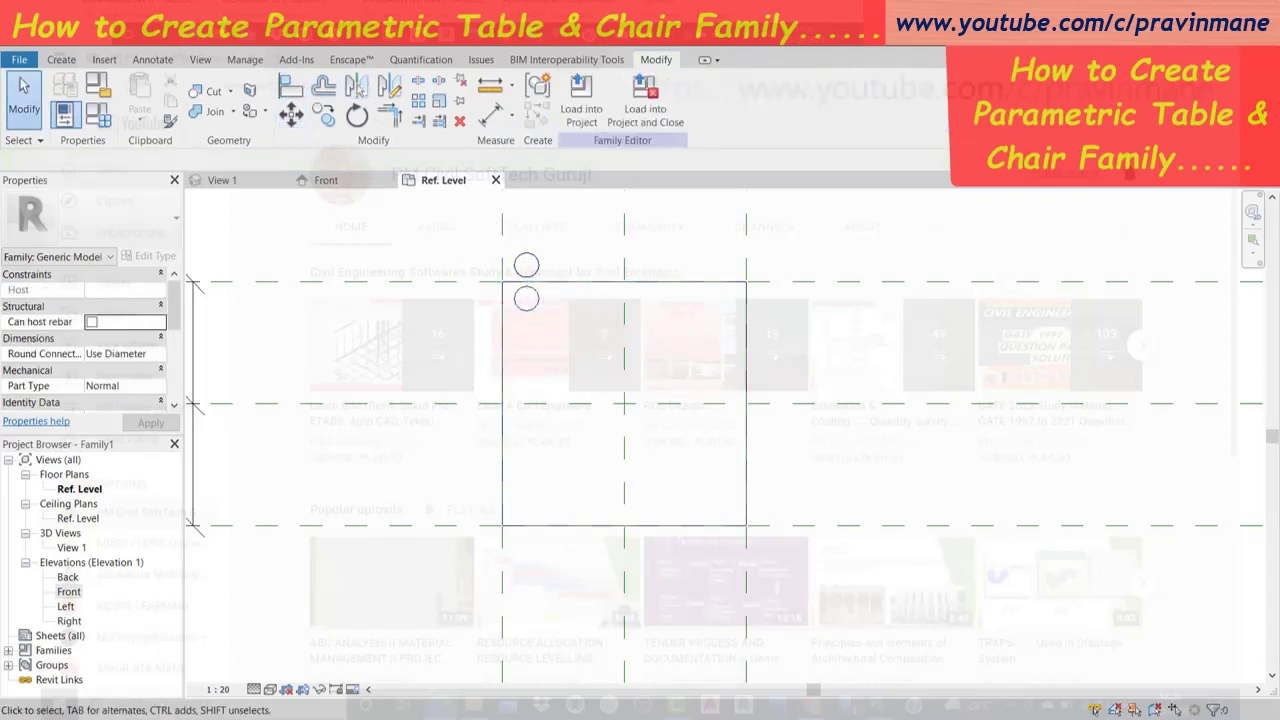
left_click(527, 298)
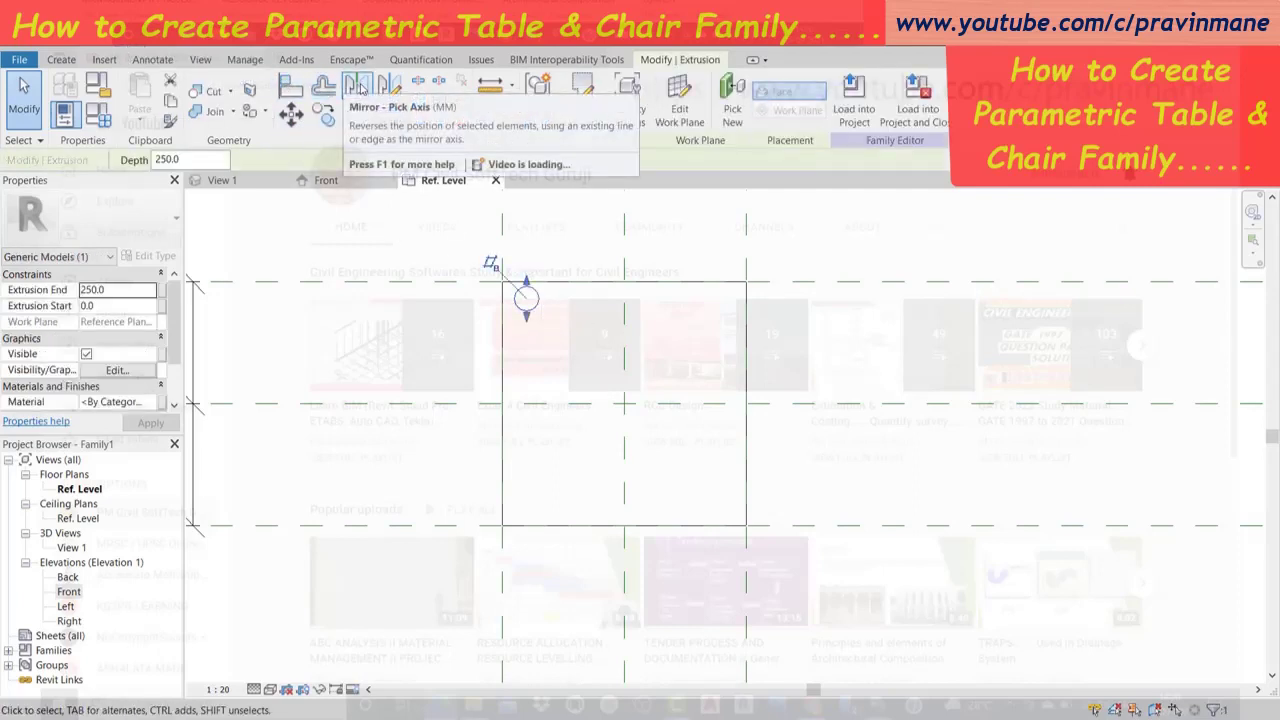
left_click(360, 88)
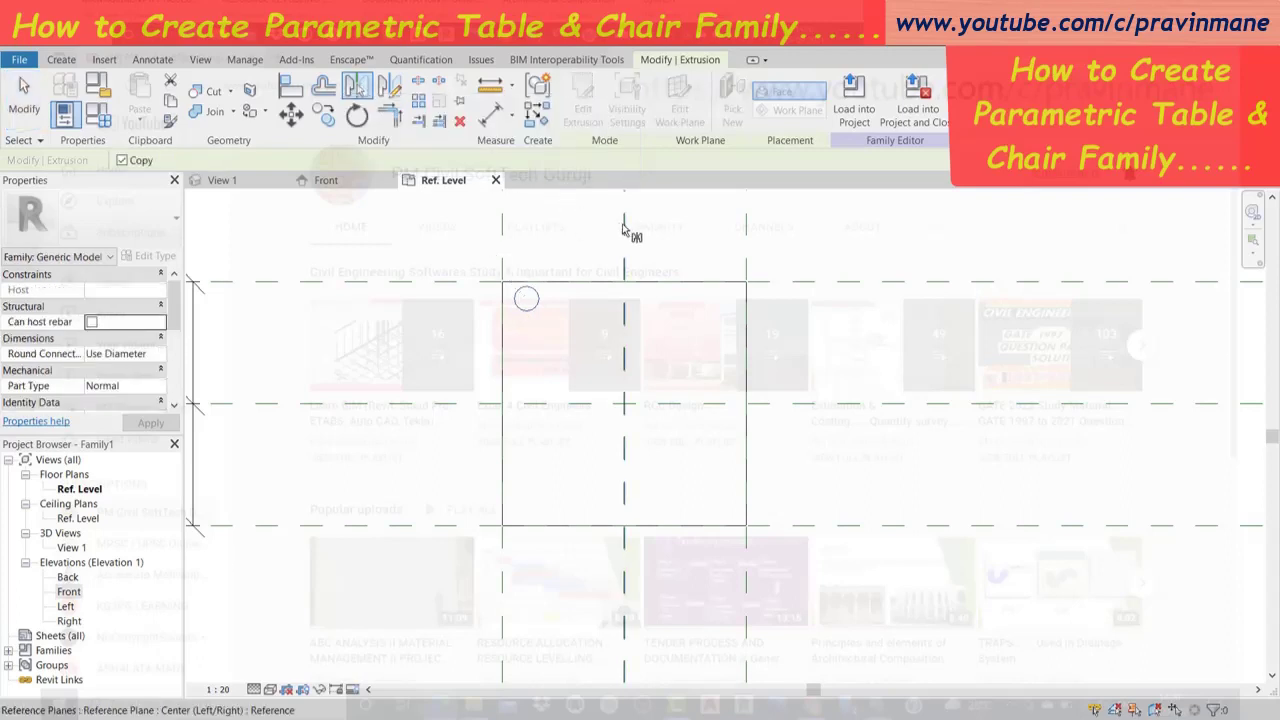
left_click(621, 224)
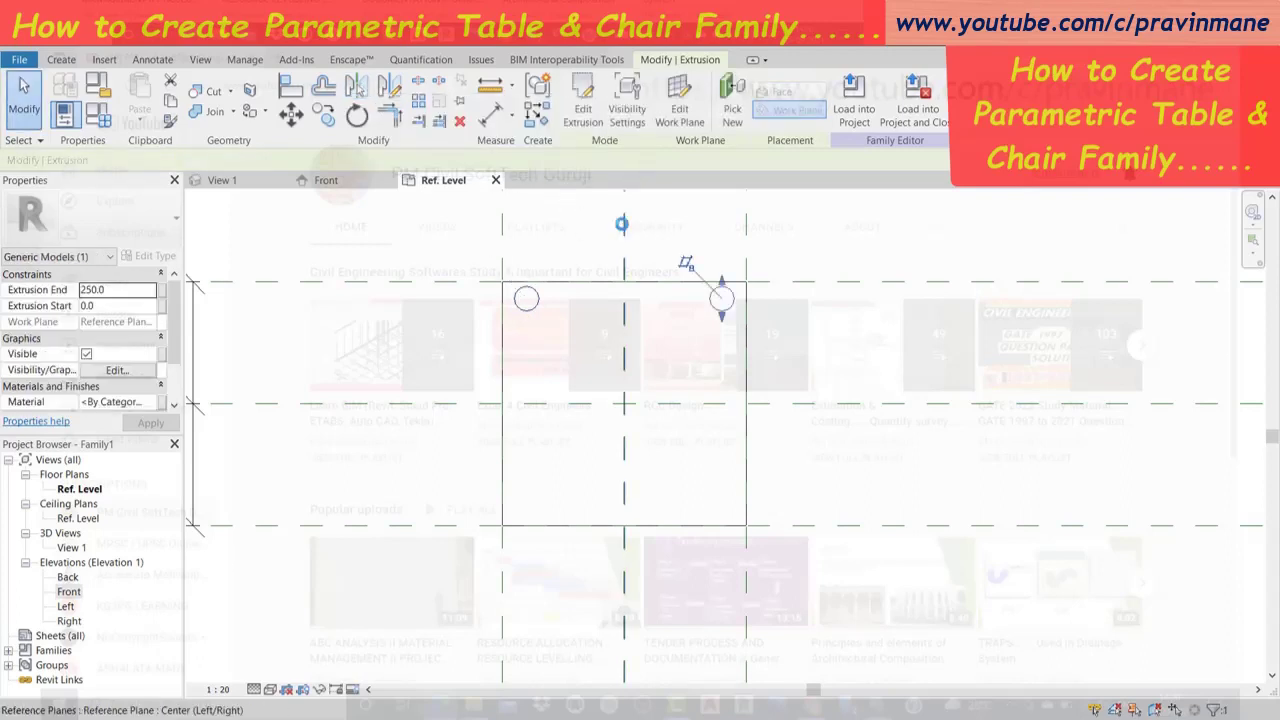
left_click(800, 408)
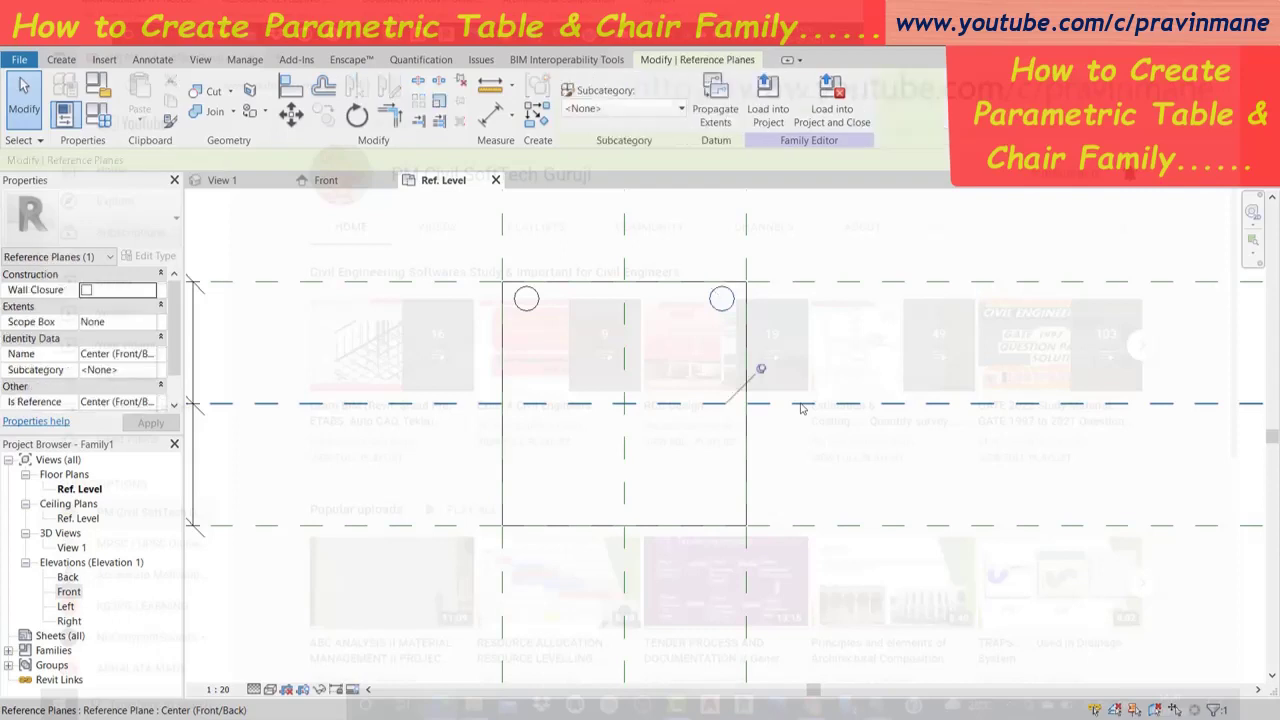
key("Escape")
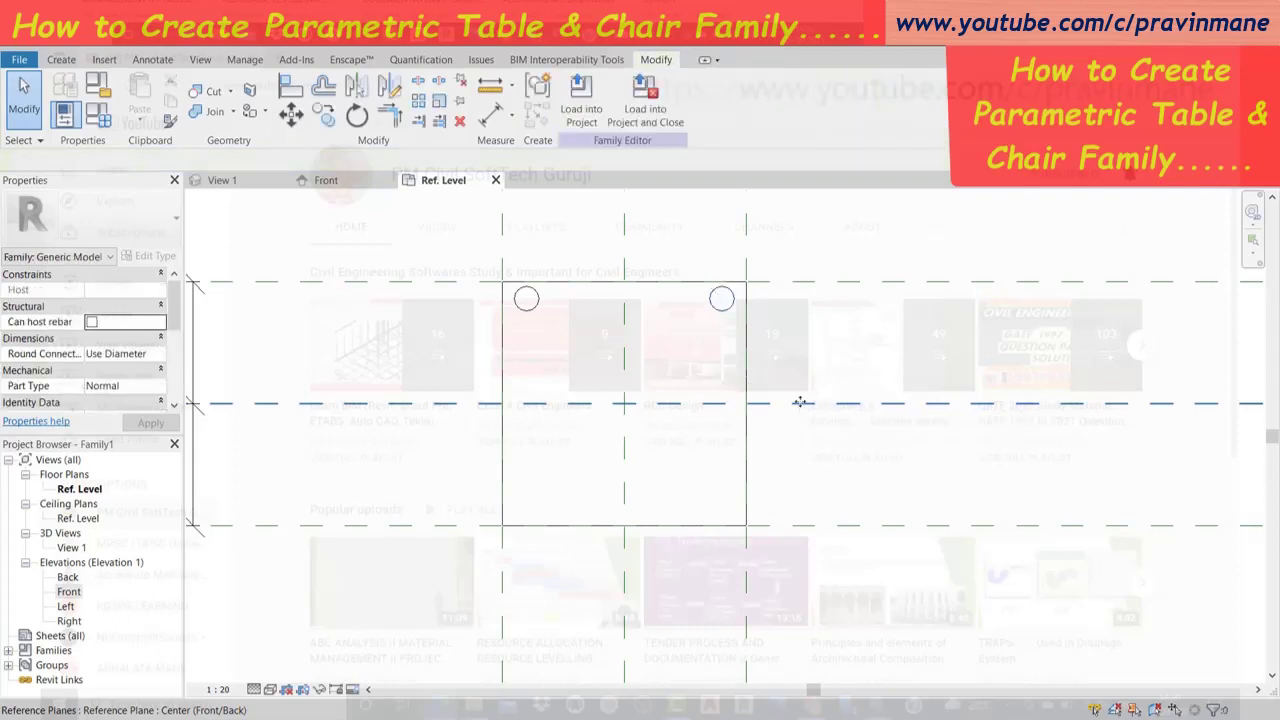
Mirror copies of both top legs across the Front/Back center plane.
left_click(727, 307)
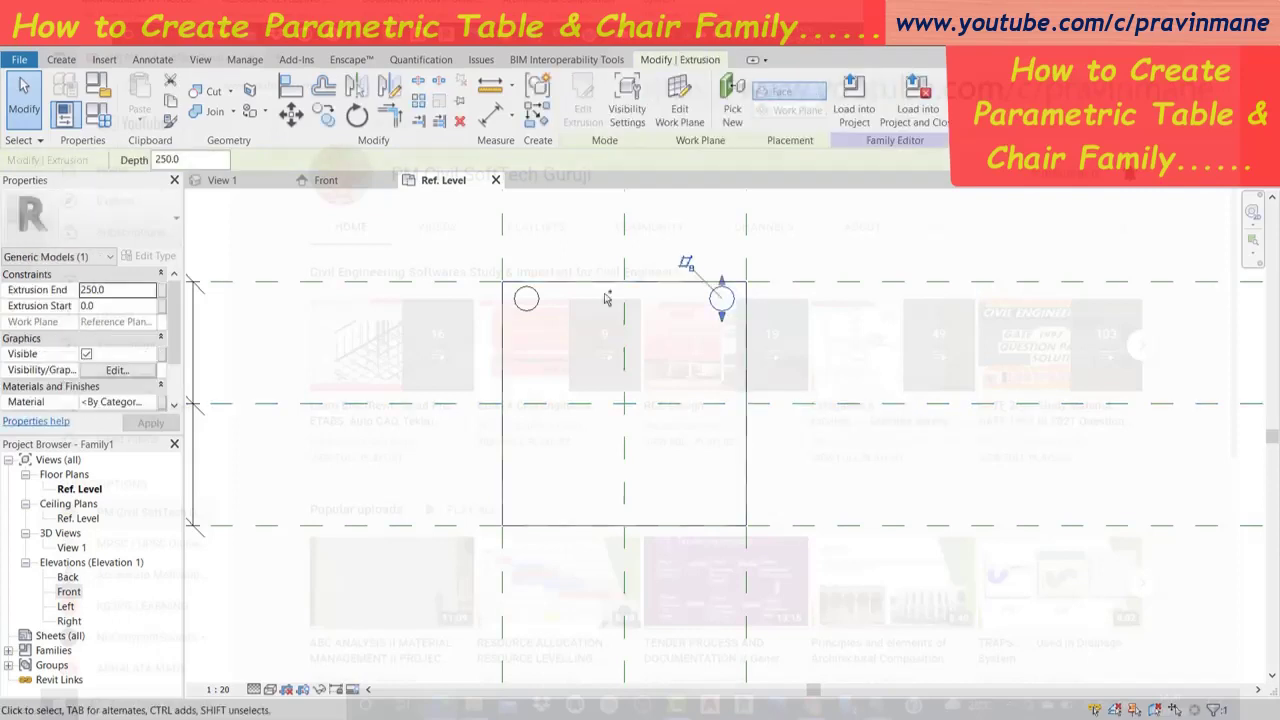
left_click(536, 304, "ctrl")
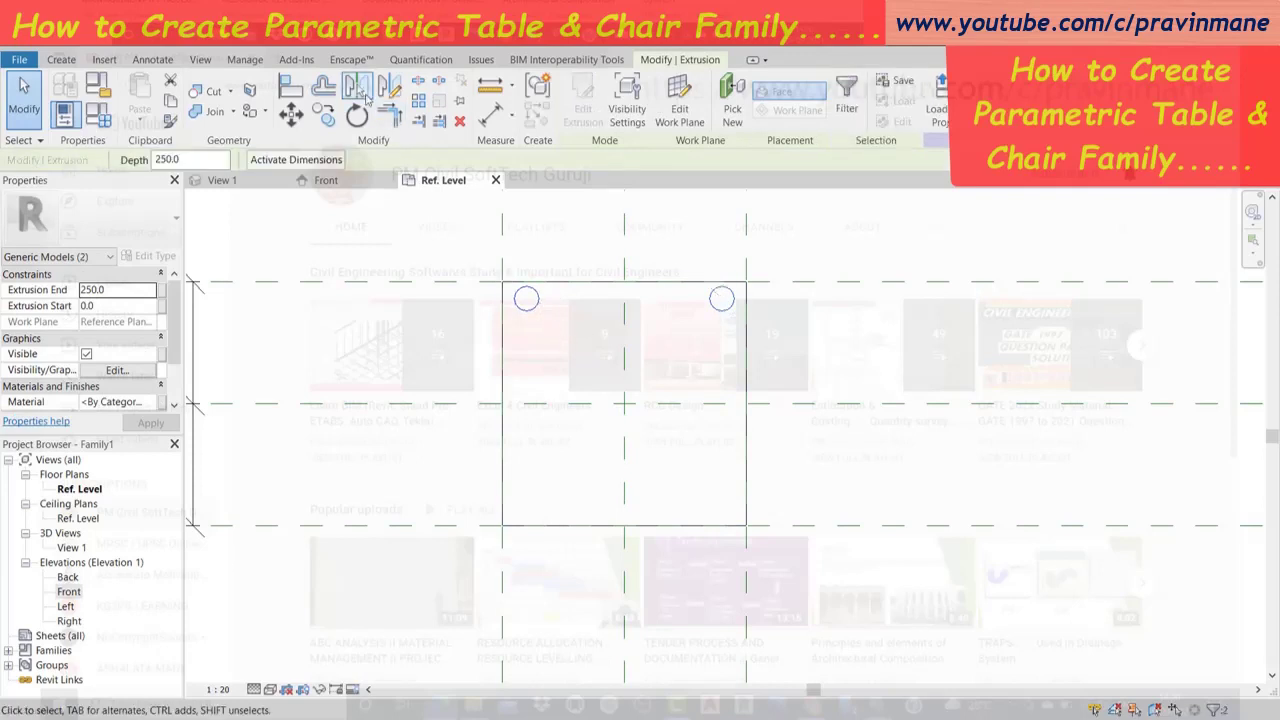
left_click(360, 88)
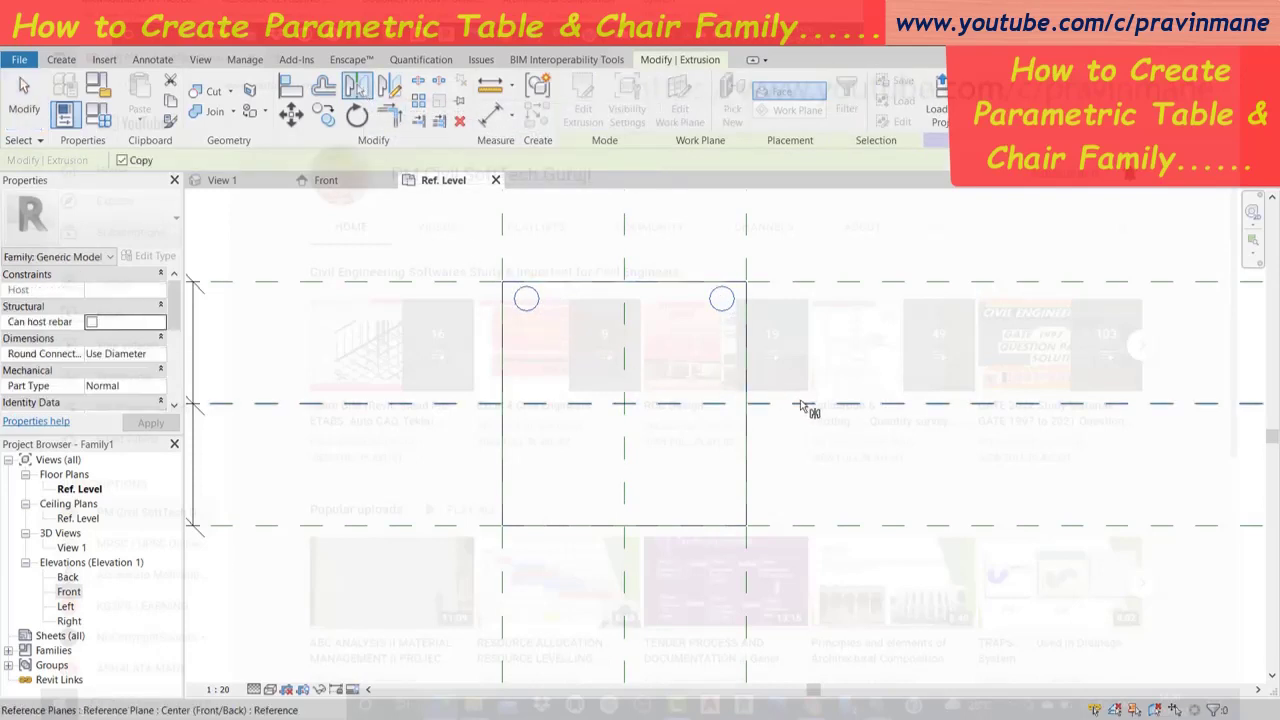
left_click(800, 406)
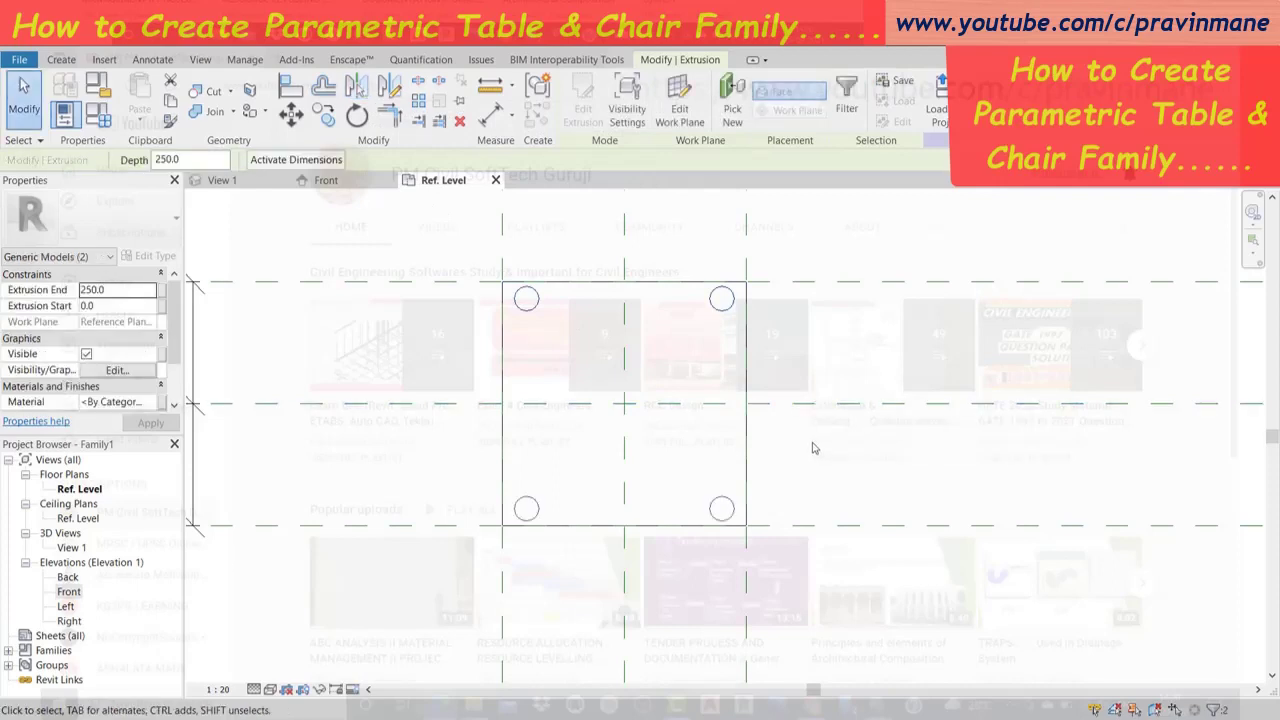
left_click(813, 448)
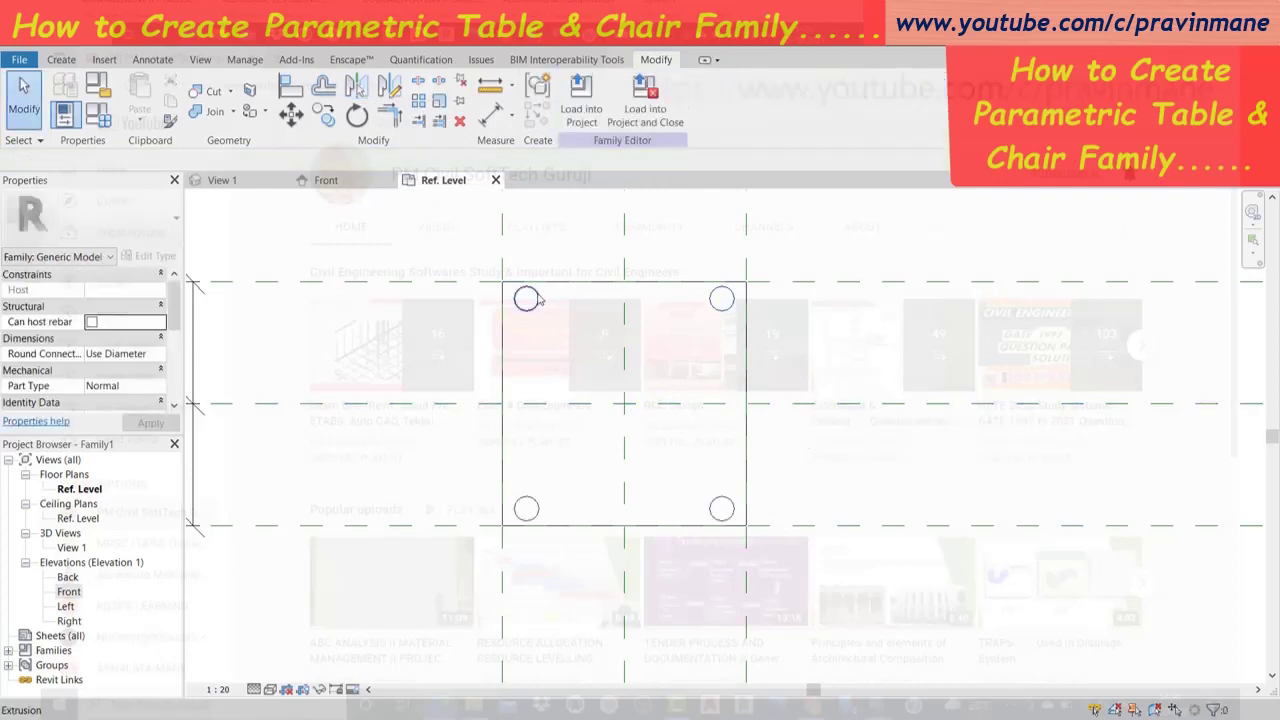
left_click(535, 299)
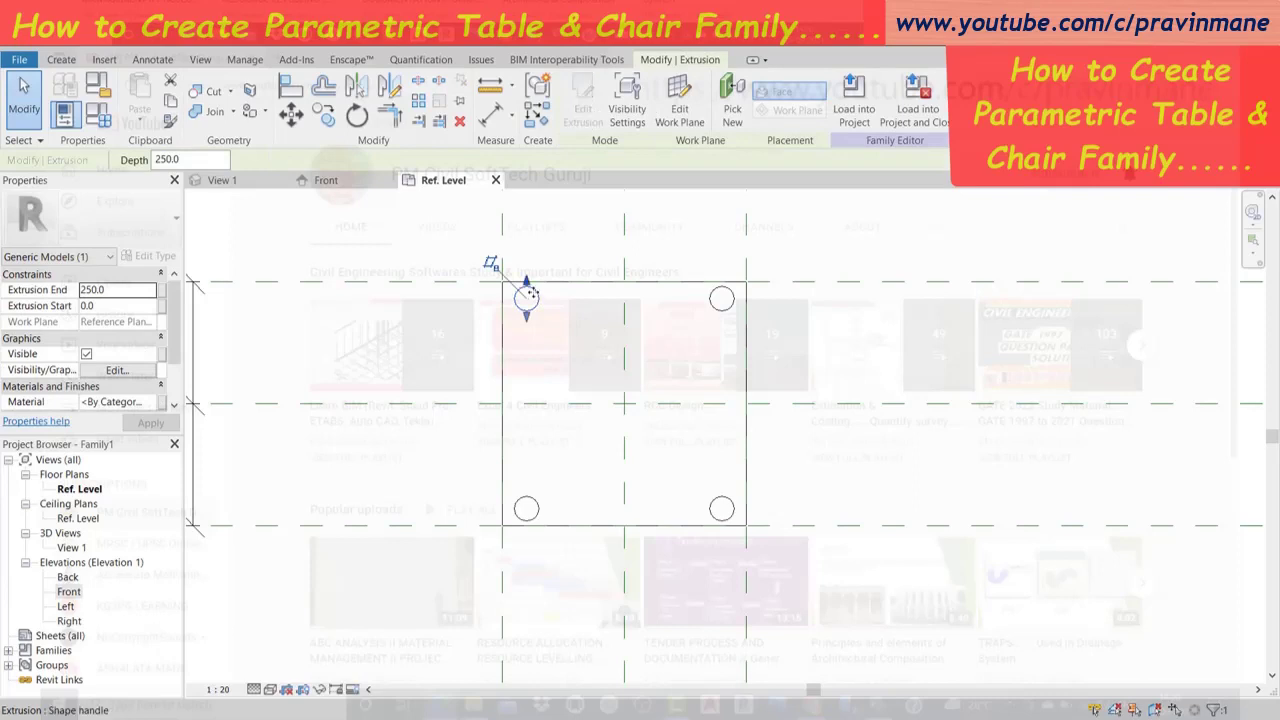
key("Escape")
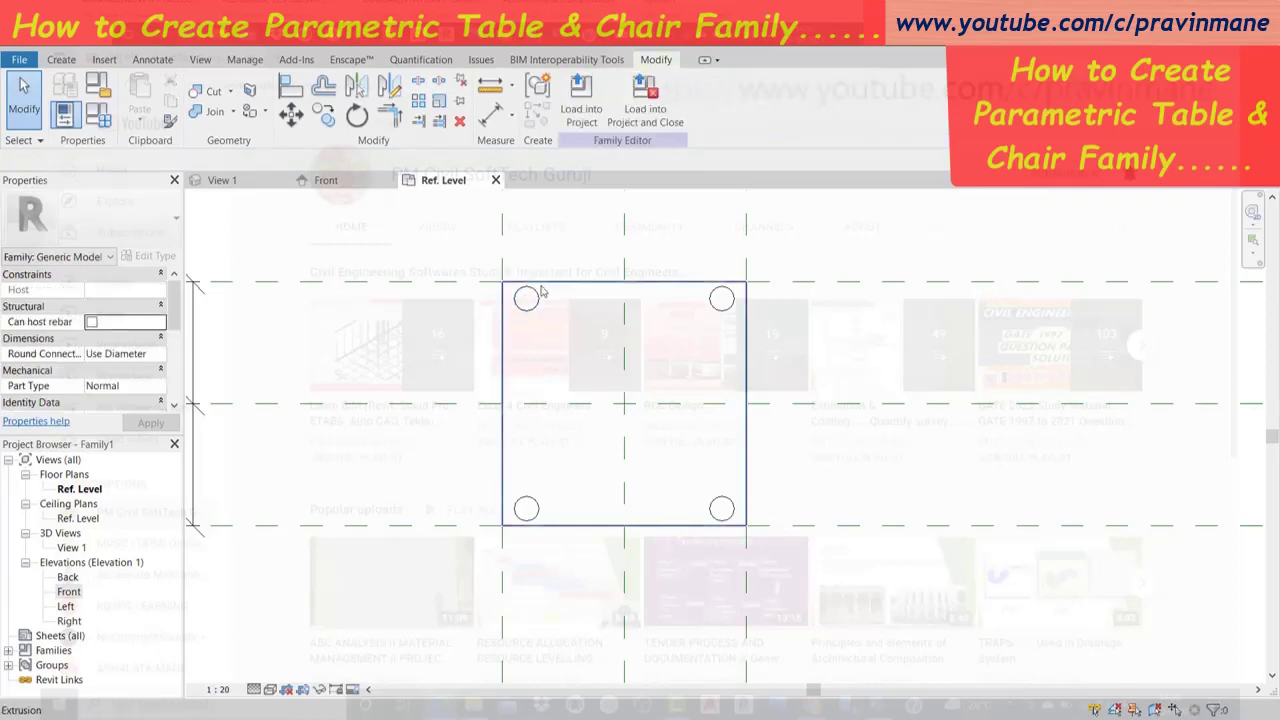
scroll(530, 290, "up", 3)
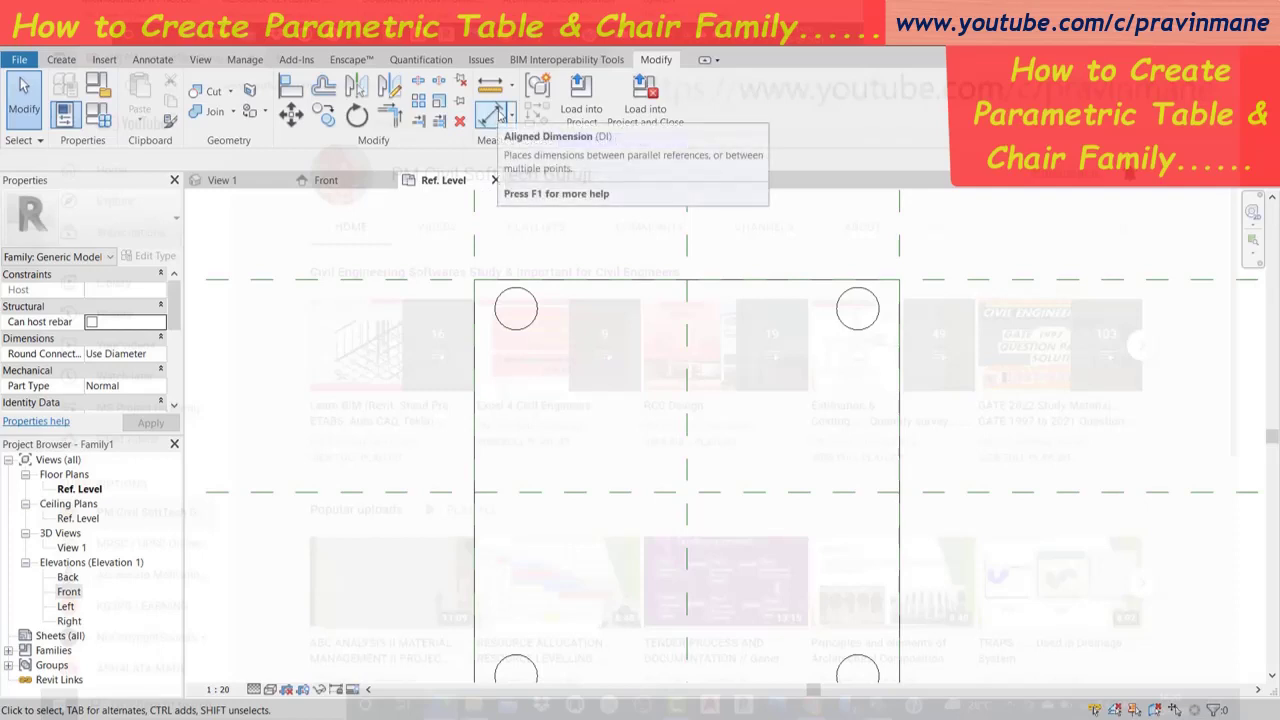
Place radial dimensions reading 20 on all four leg circles.
left_click(511, 114)
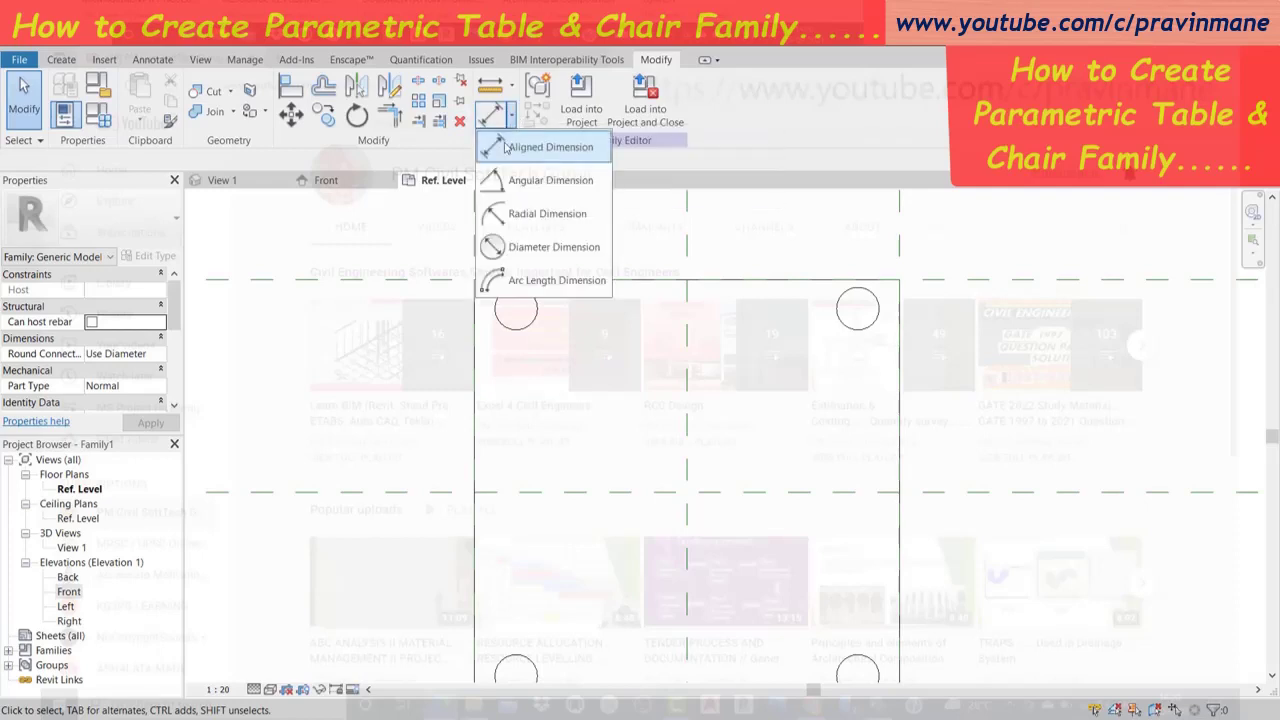
left_click(537, 214)
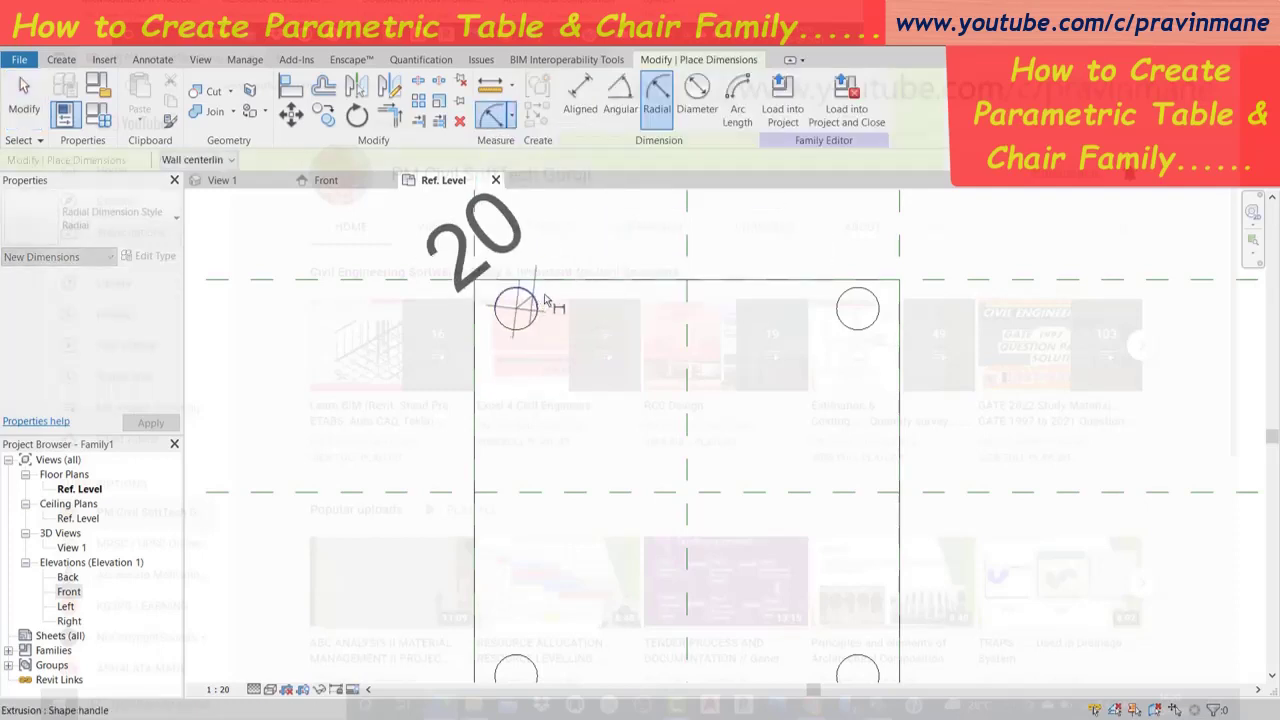
left_click(547, 299)
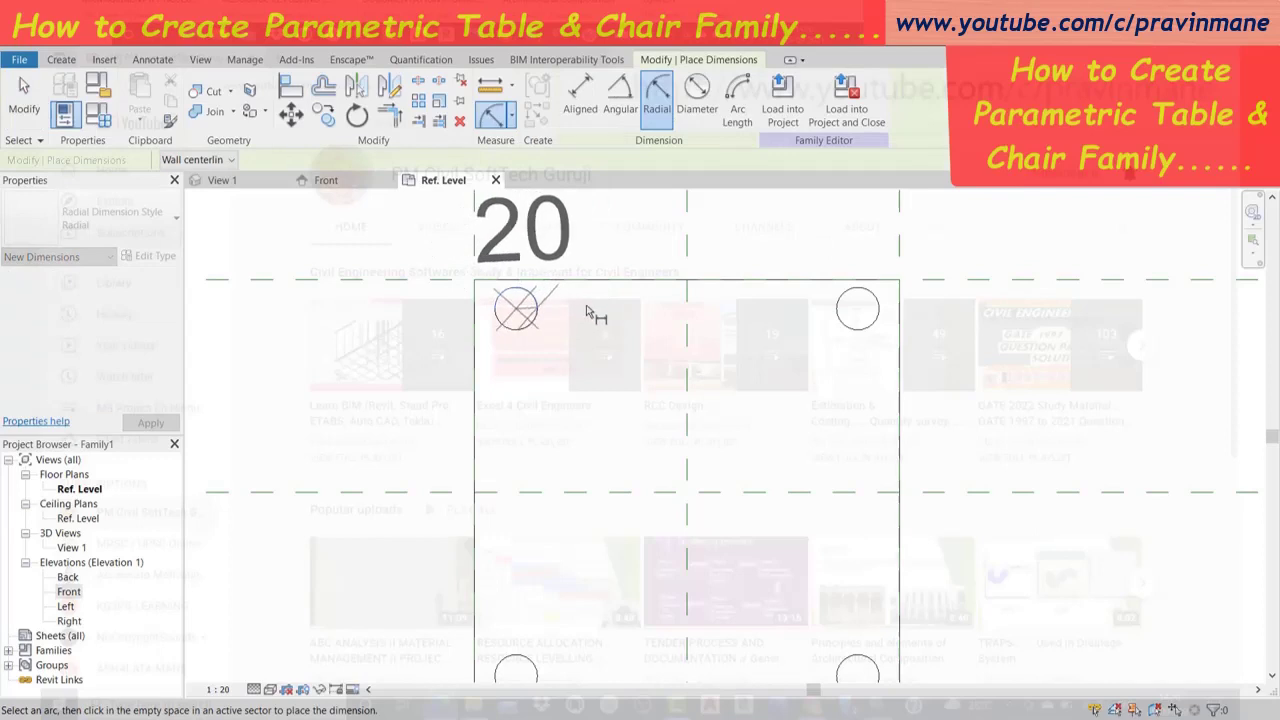
left_click(876, 312)
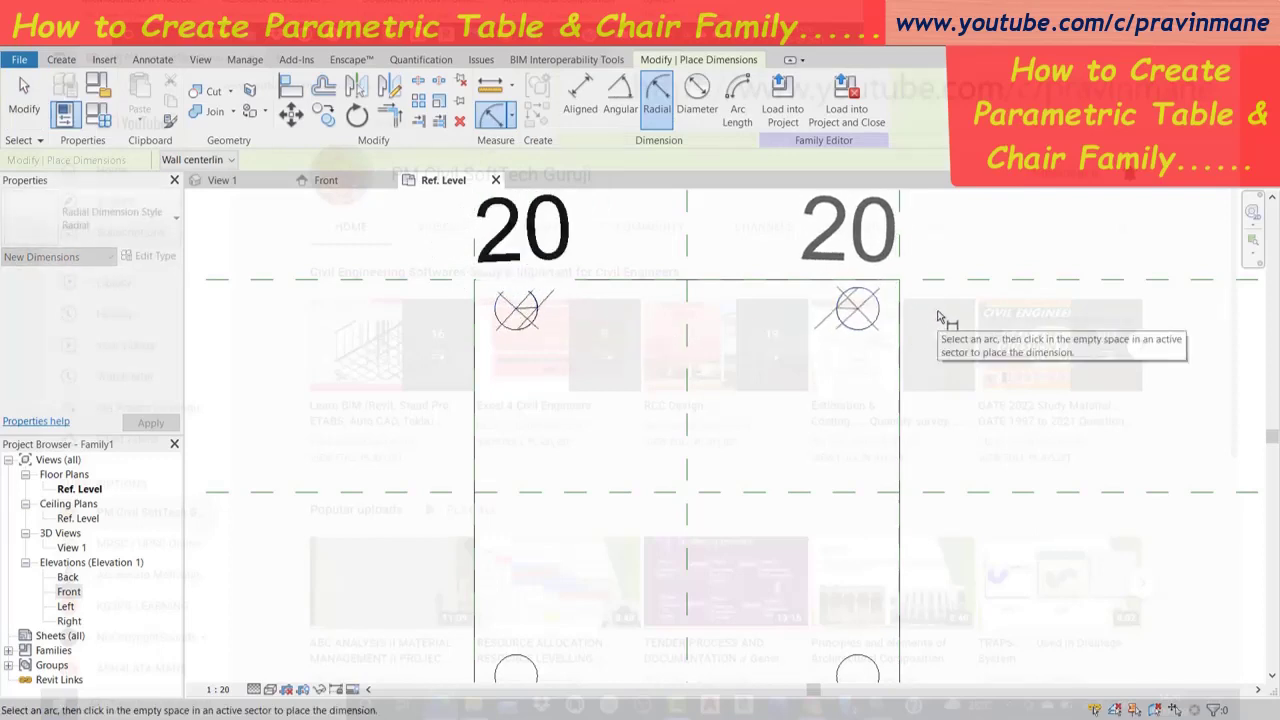
left_click(550, 680)
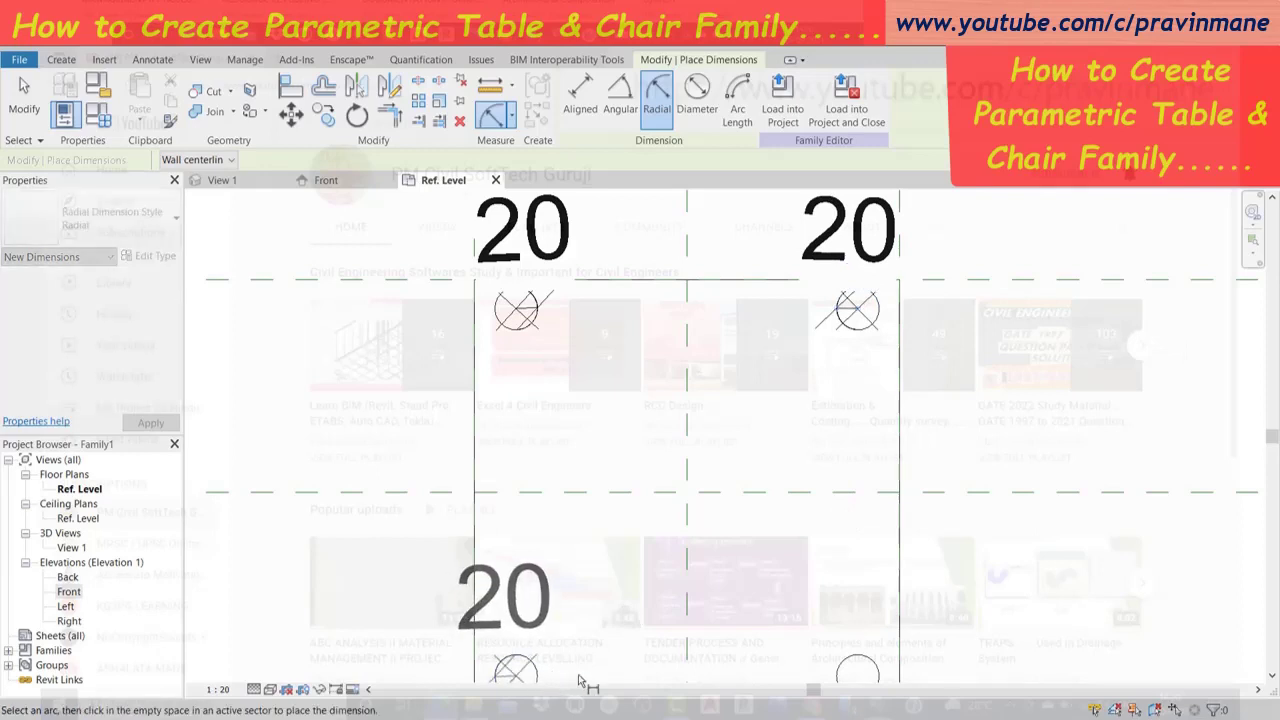
left_click(582, 680)
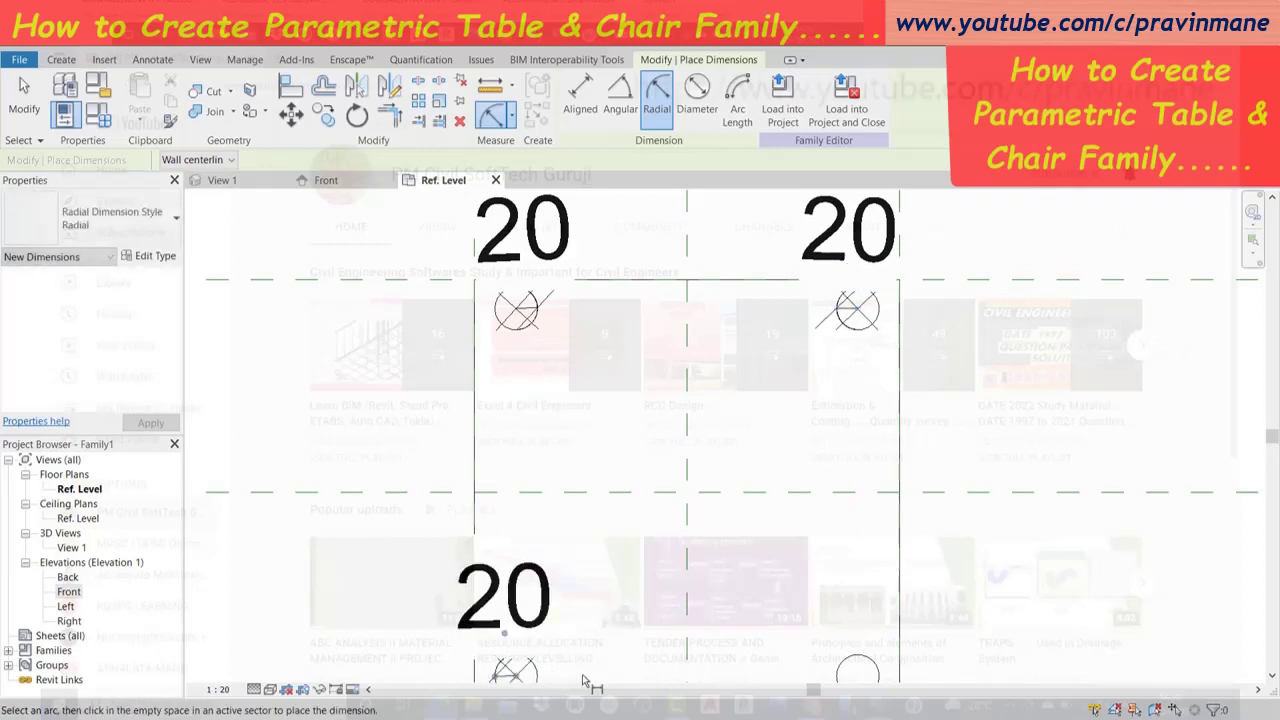
left_click(880, 678)
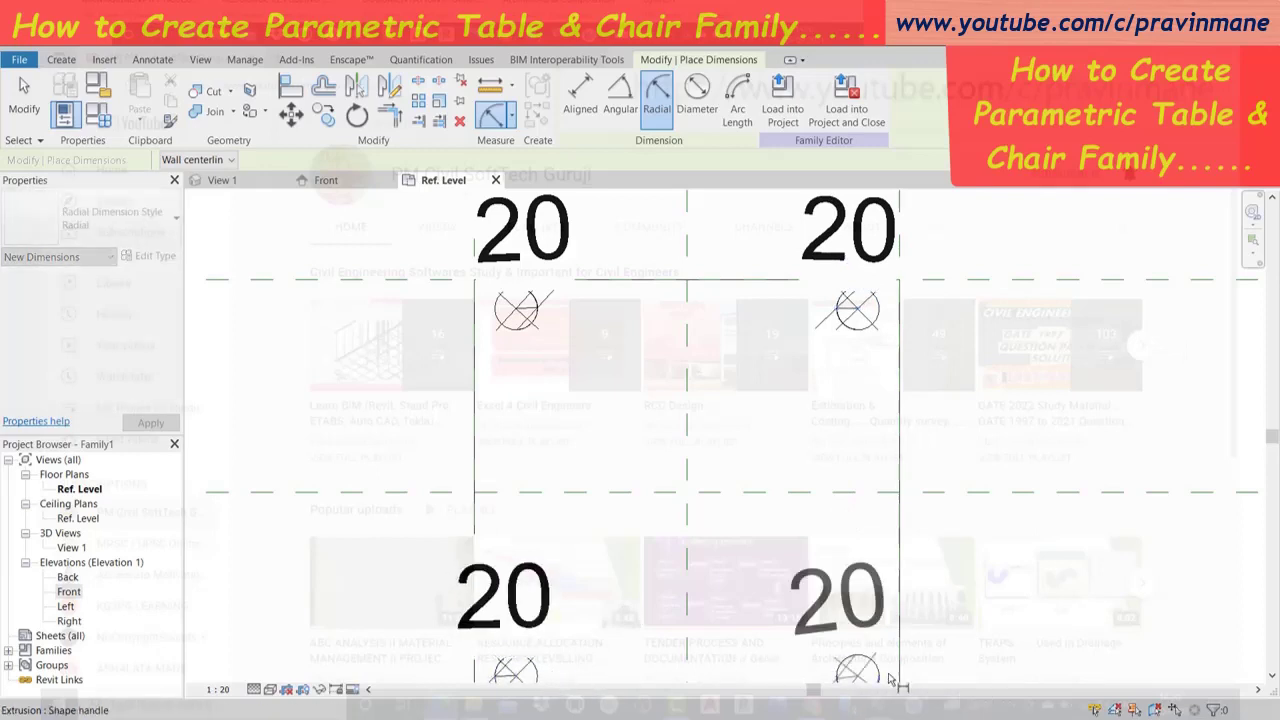
left_click(940, 682)
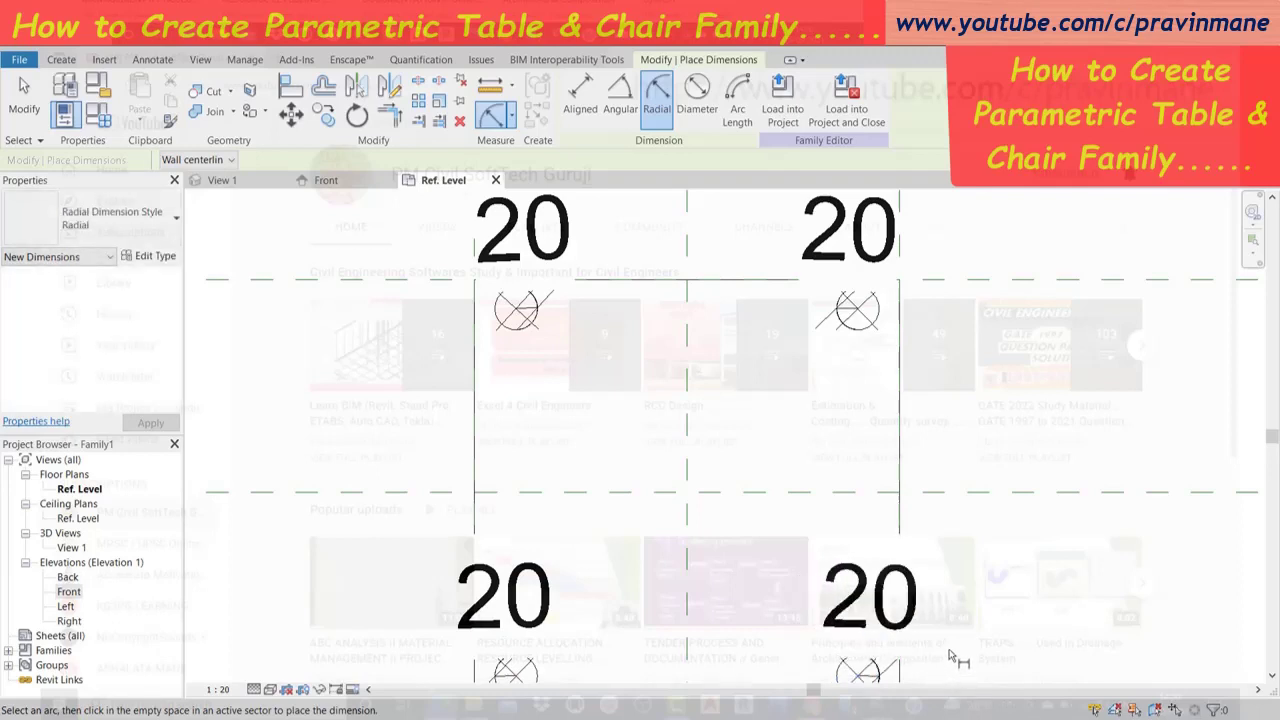
key("Escape")
key("Escape")
left_click(503, 232)
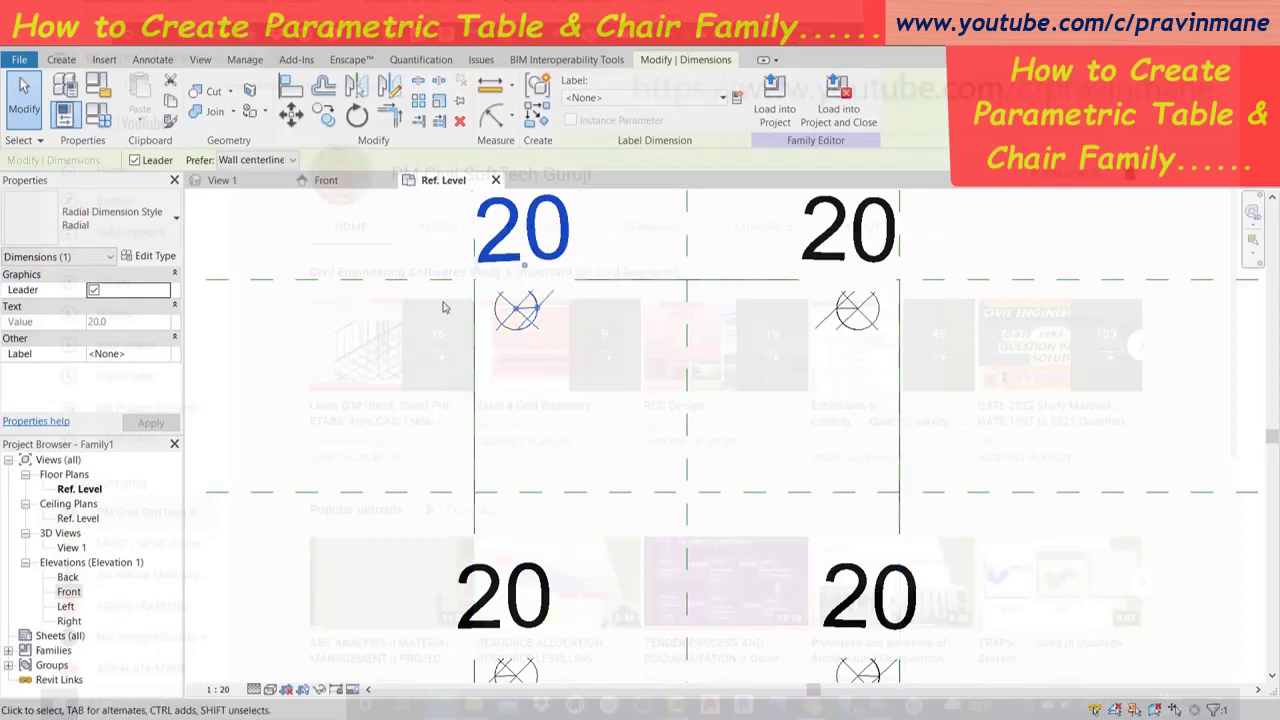
left_click(420, 313)
Select all four leg radius dimensions together.
left_click(491, 244)
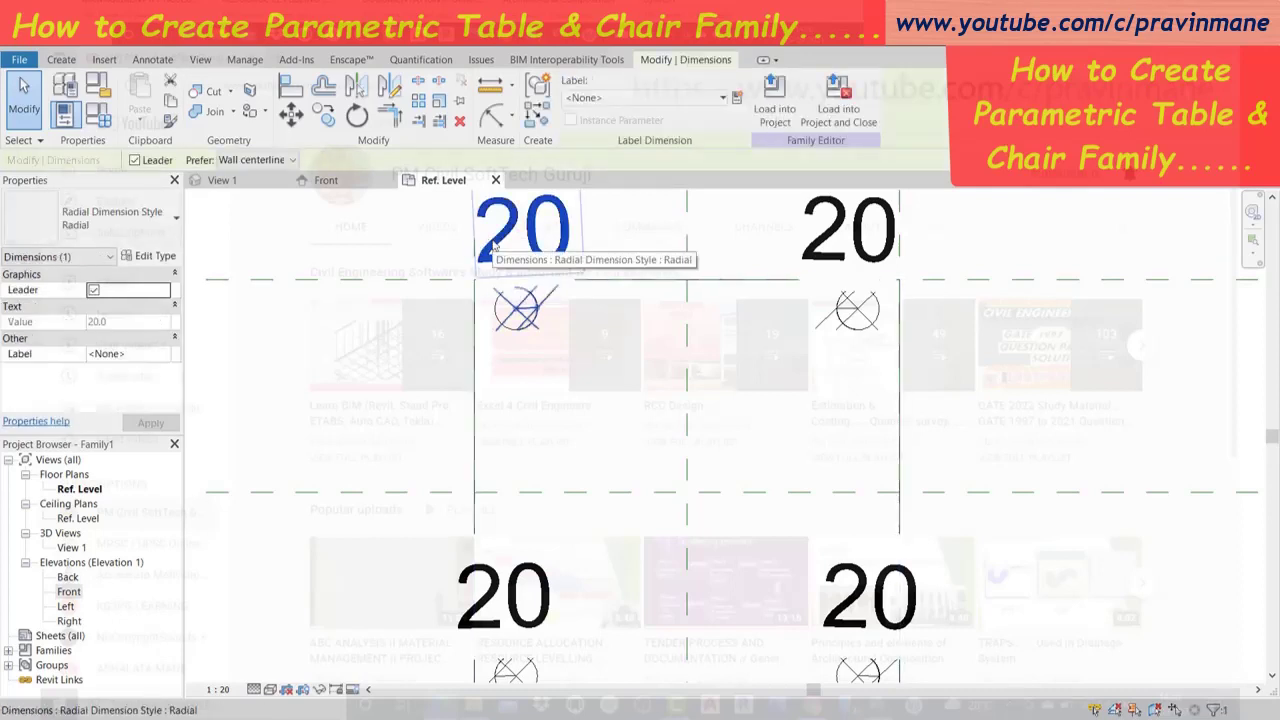
left_click(370, 279)
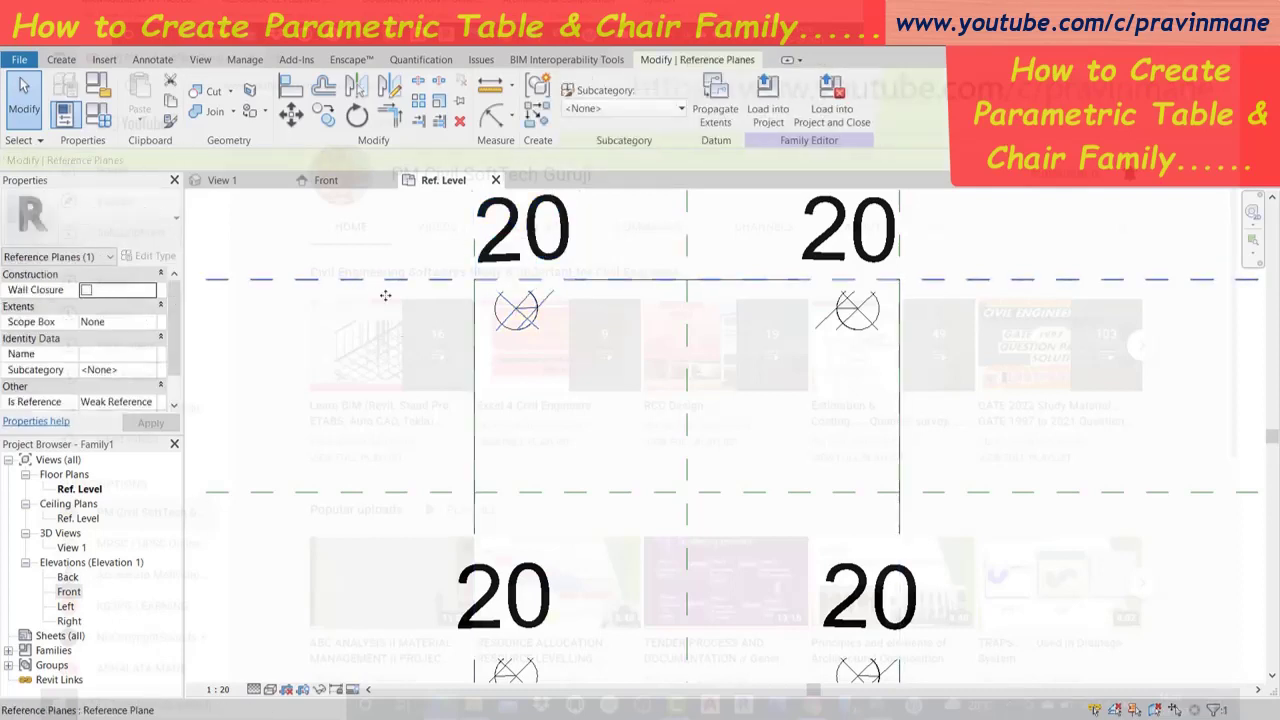
left_click(1037, 487)
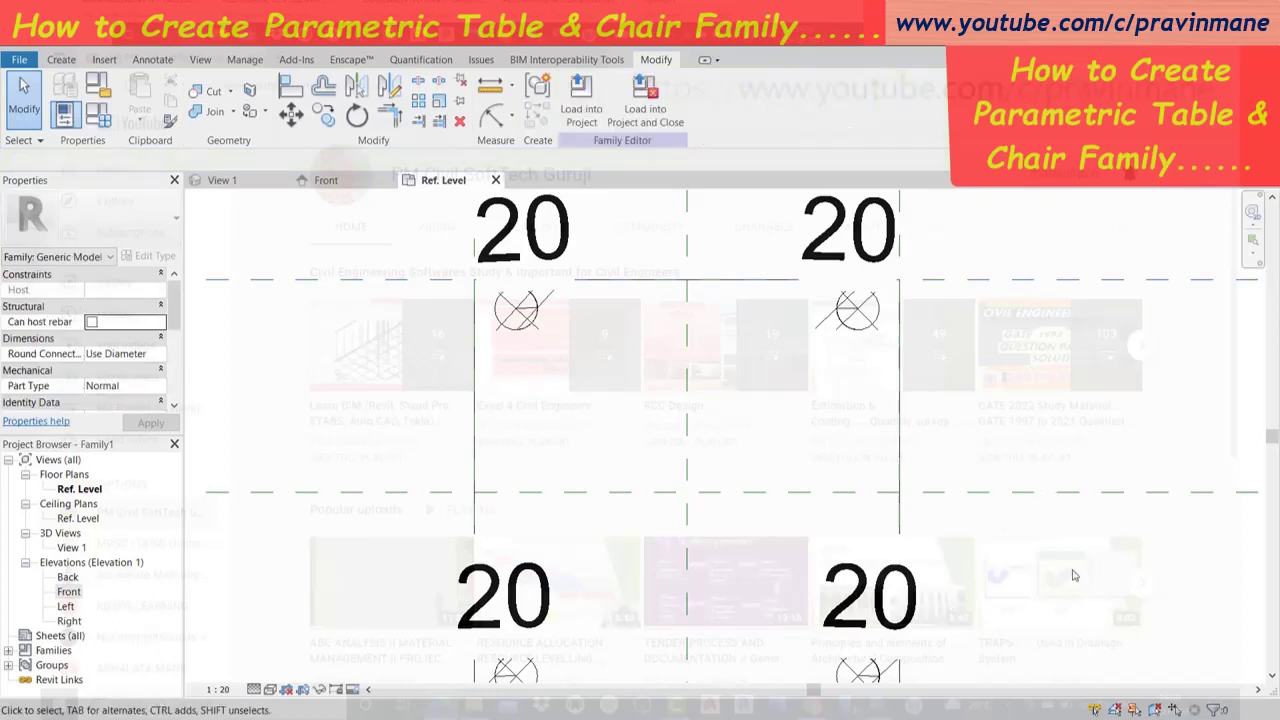
left_click(518, 232)
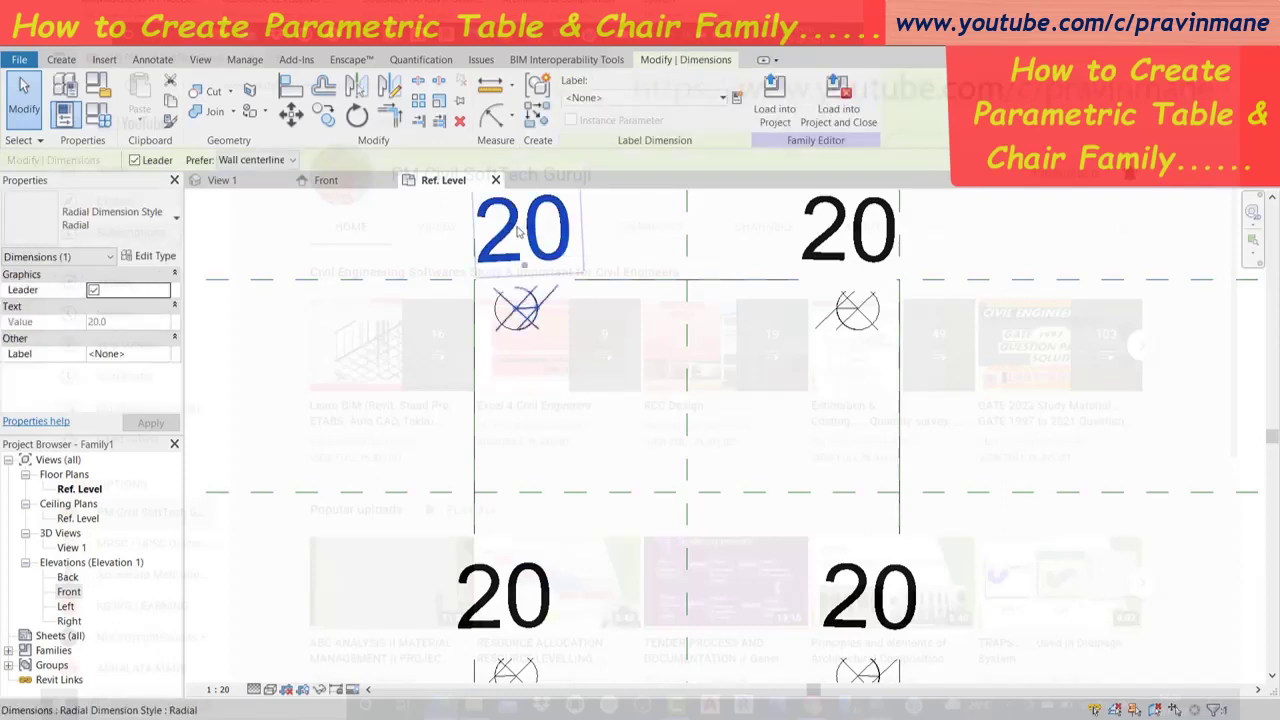
left_click(830, 250, "ctrl")
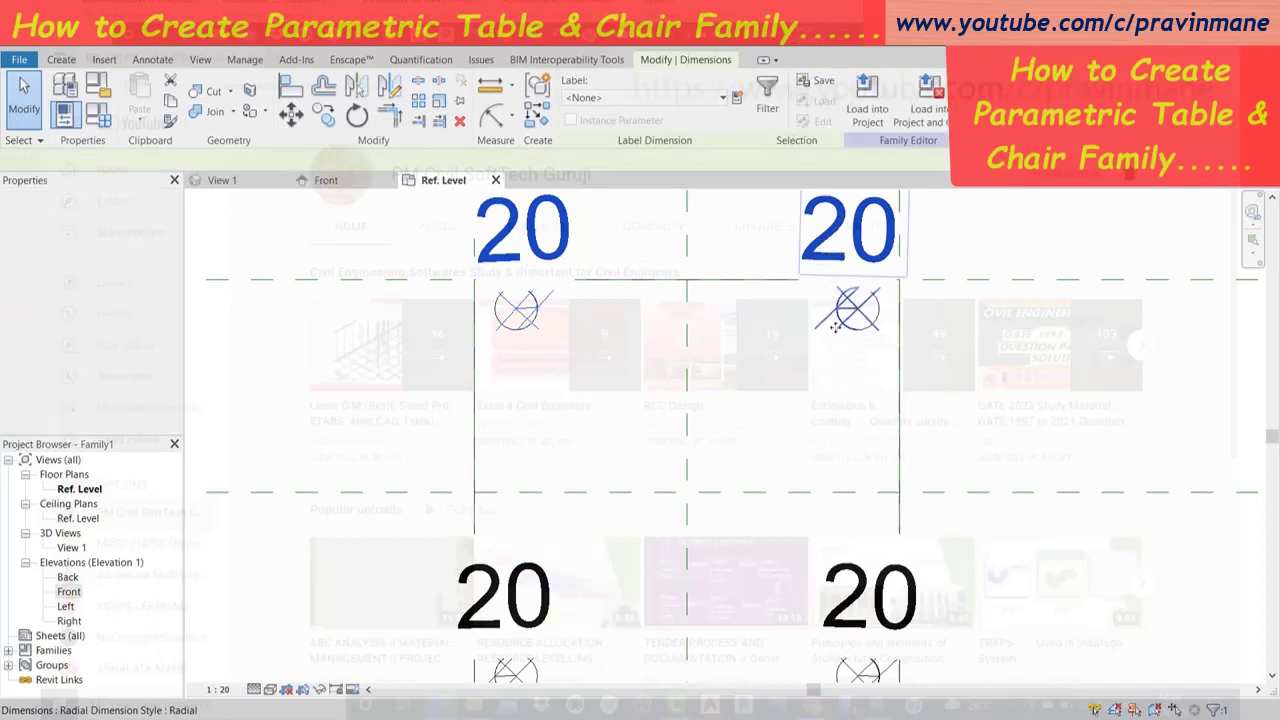
left_click(872, 550, "ctrl")
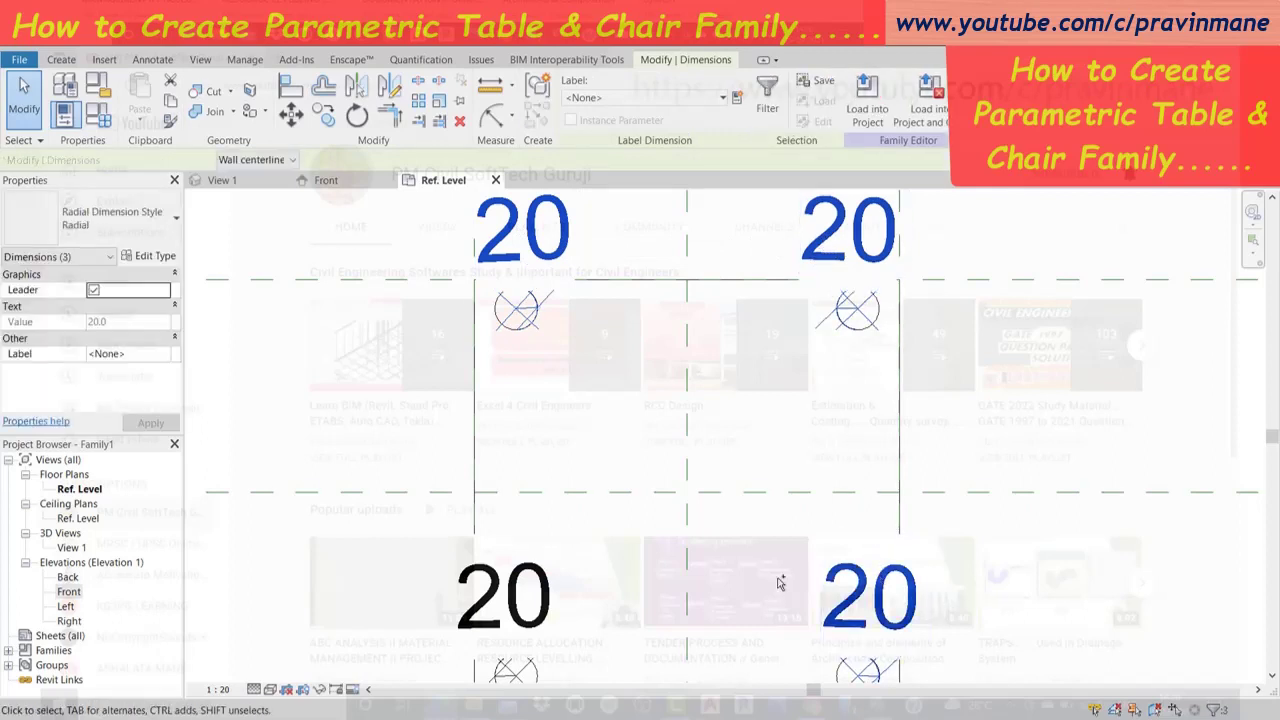
left_click(537, 588, "ctrl")
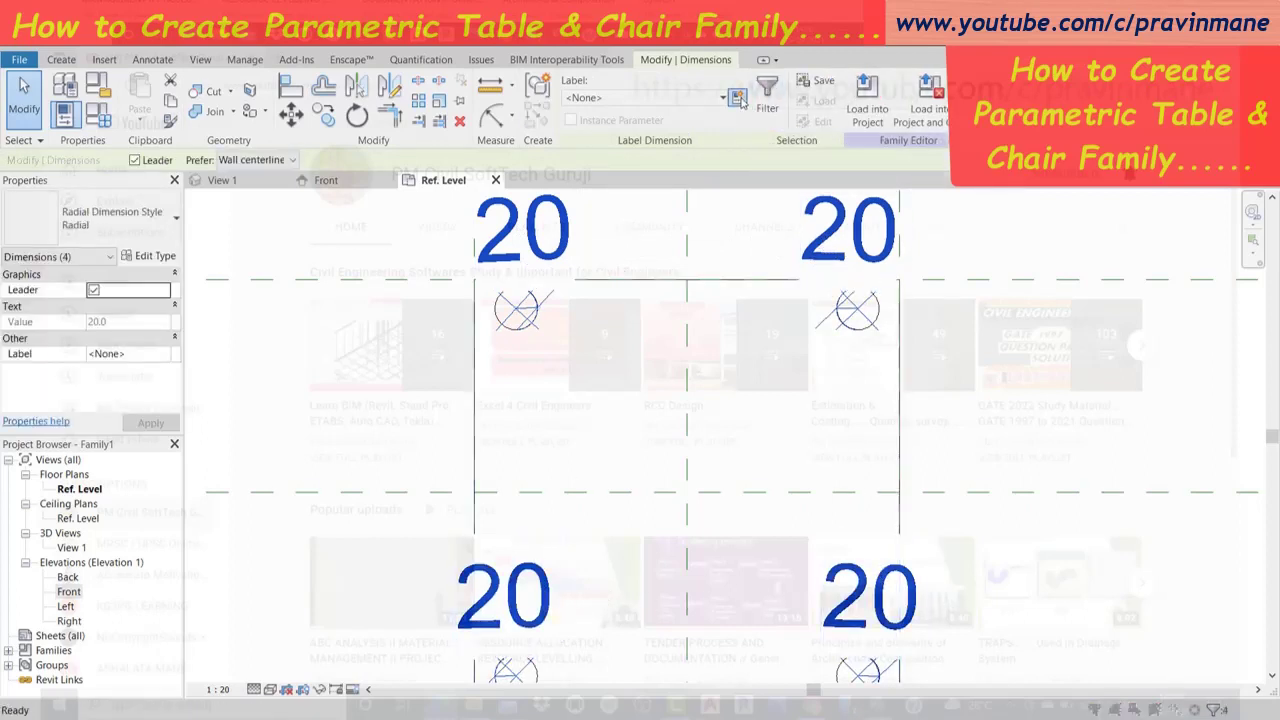
Label them with a new family parameter named Chair Leg Radius.
left_click(737, 97)
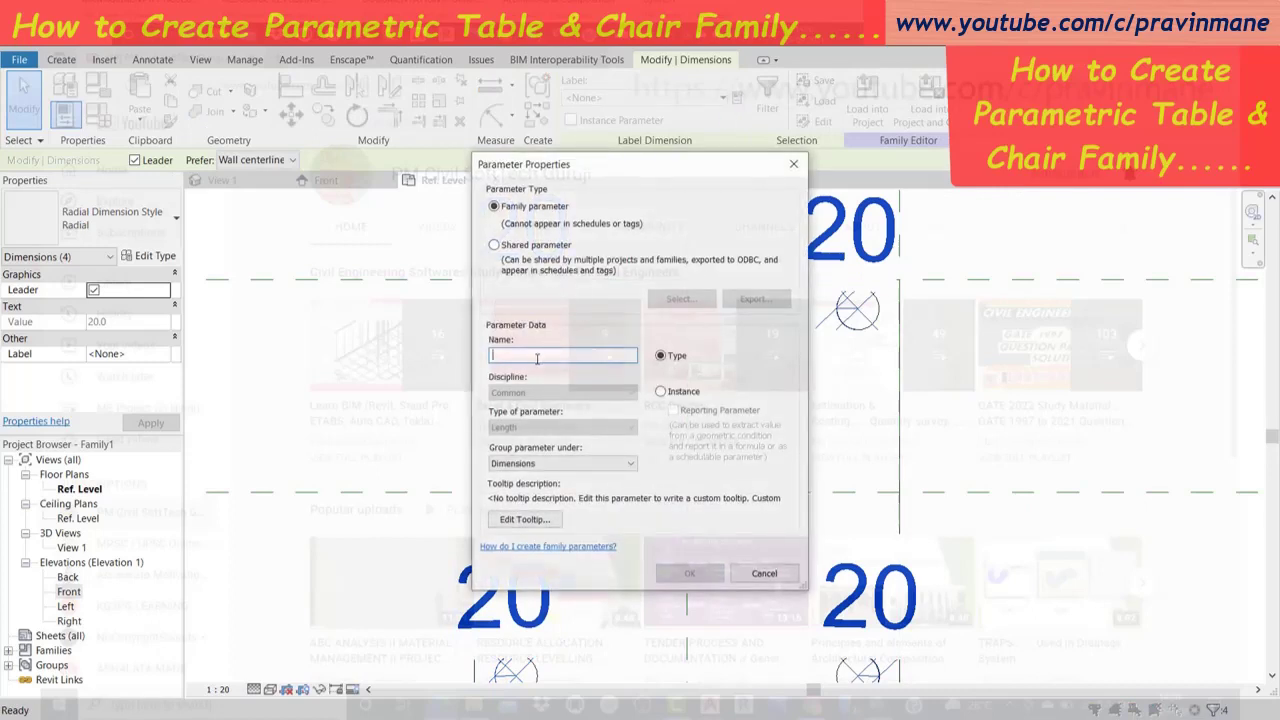
type("Leg Radius")
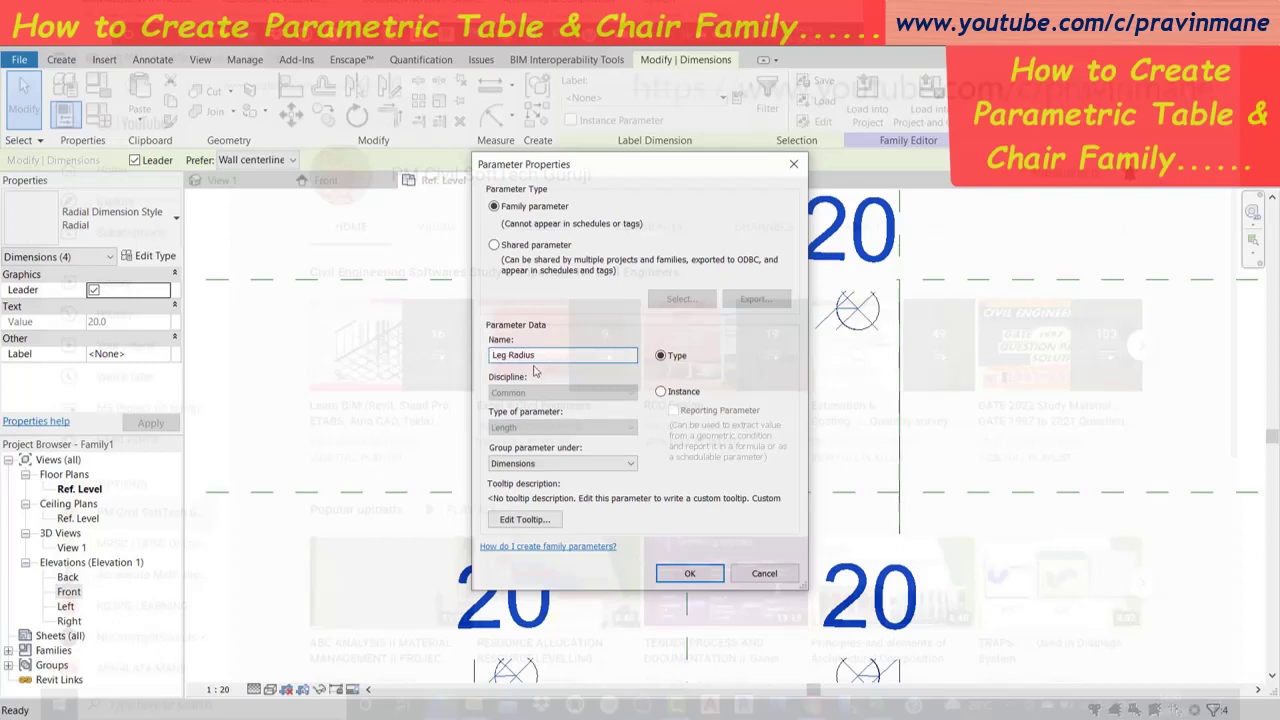
key("Home")
type("Chair")
left_click(692, 575)
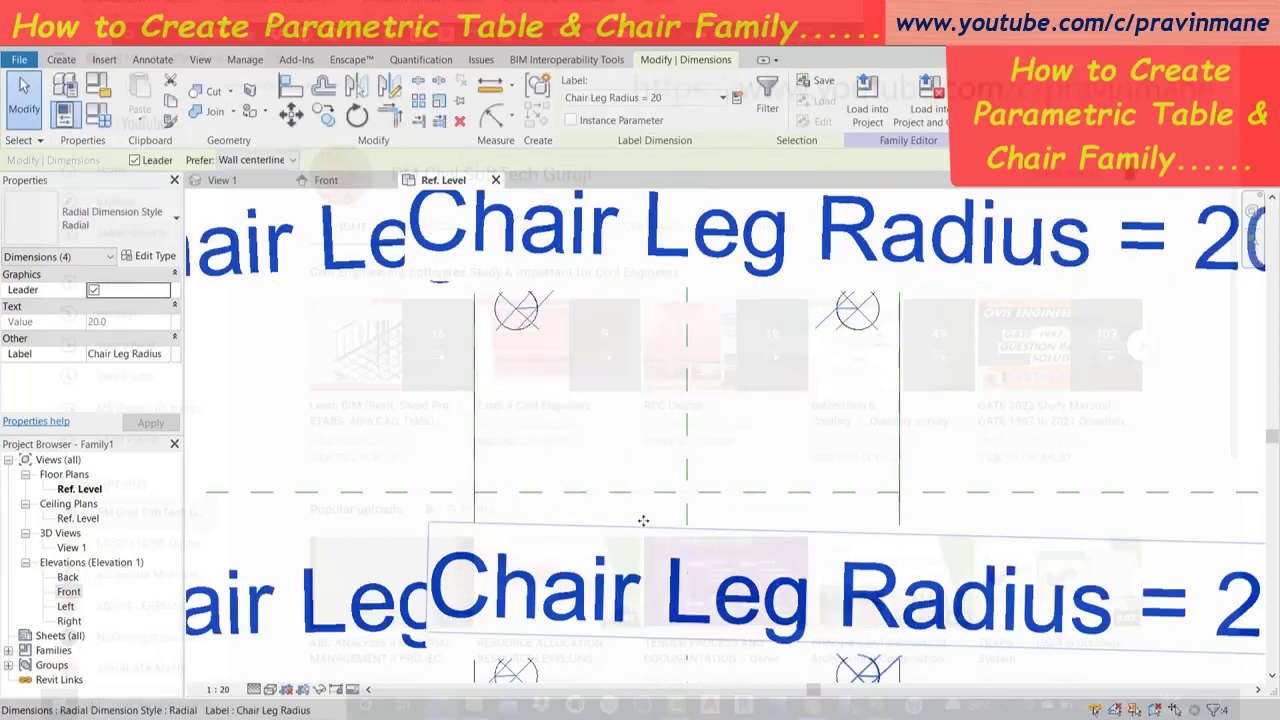
Try a 1:5 view scale and recentre the plan on the chair legs.
scroll(686, 452, "up", 2)
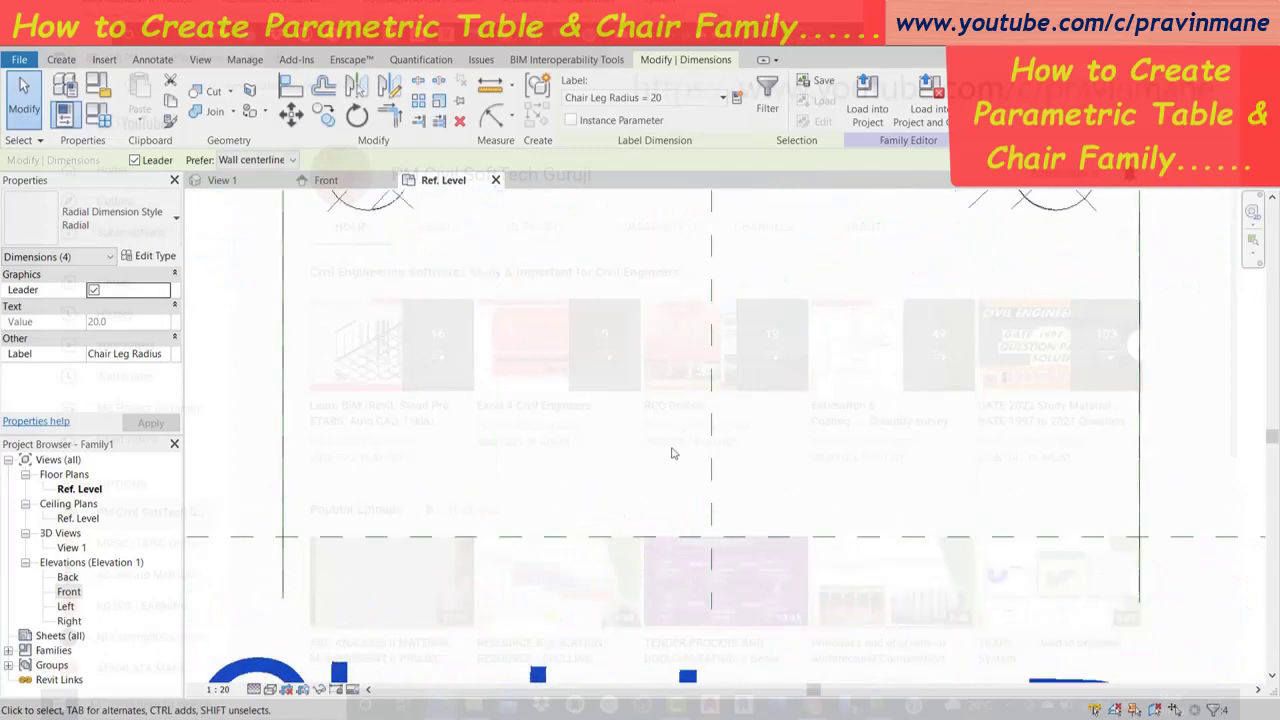
scroll(686, 452, "down", 1)
scroll(687, 458, "down", 2)
scroll(688, 468, "down", 2)
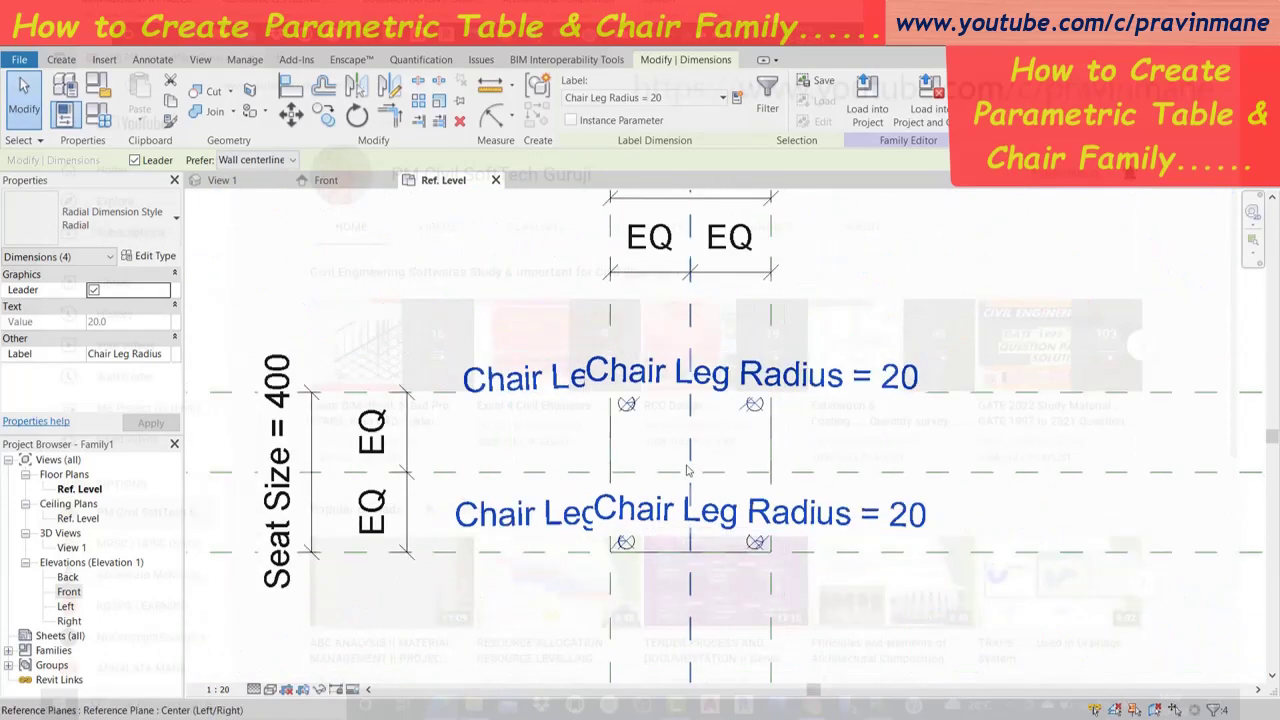
scroll(688, 475, "down", 1)
scroll(687, 477, "down", 1)
scroll(687, 477, "down", 1)
scroll(687, 477, "down", 1)
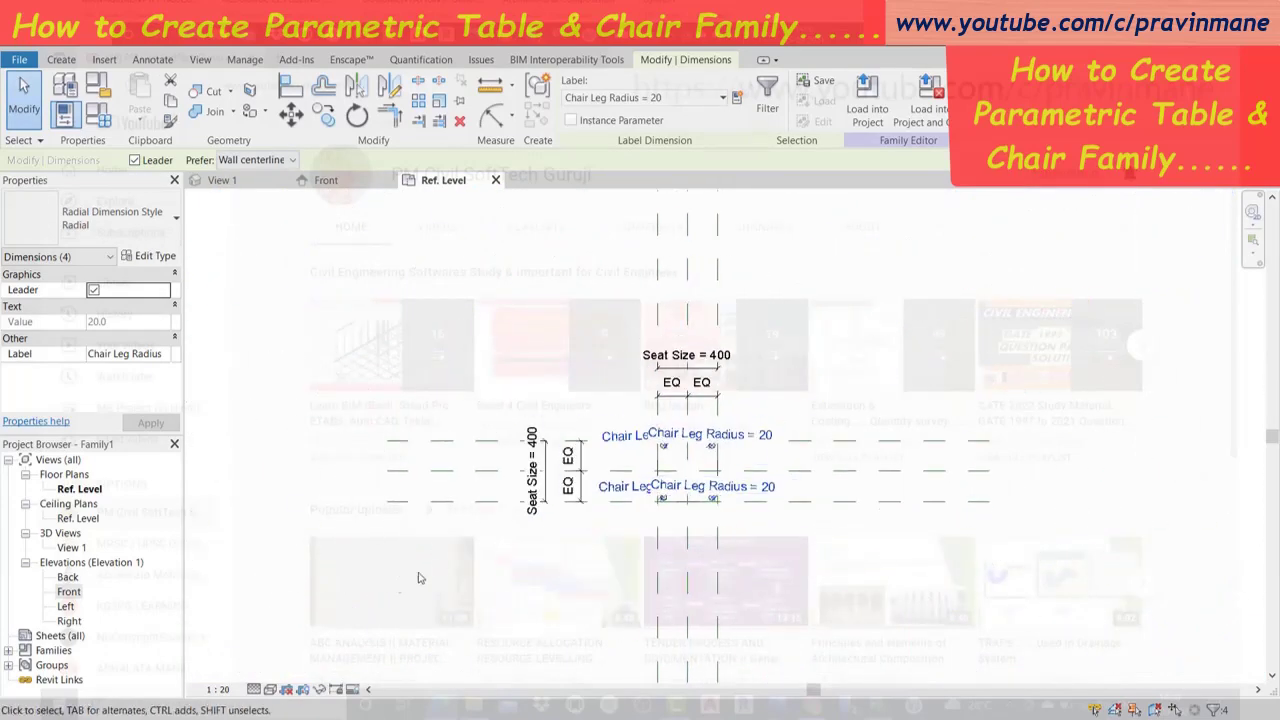
left_click(218, 689)
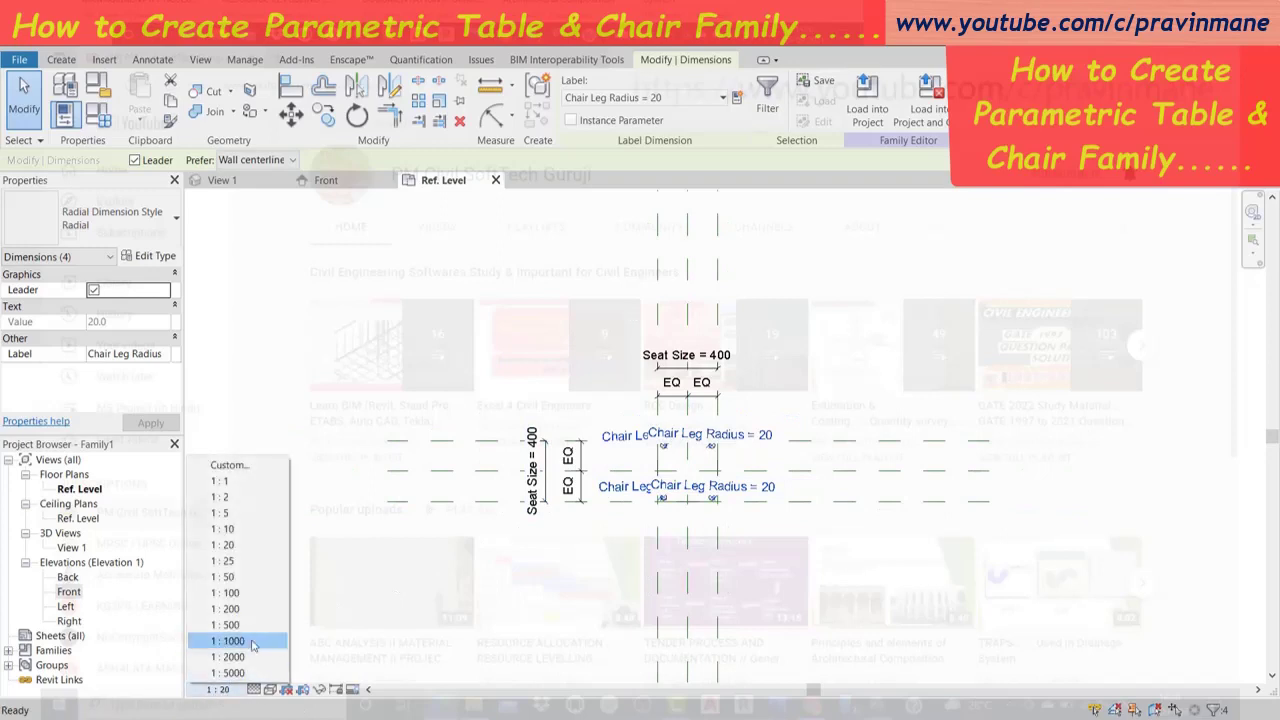
left_click(260, 513)
scroll(811, 547, "up", 1)
scroll(765, 452, "up", 1)
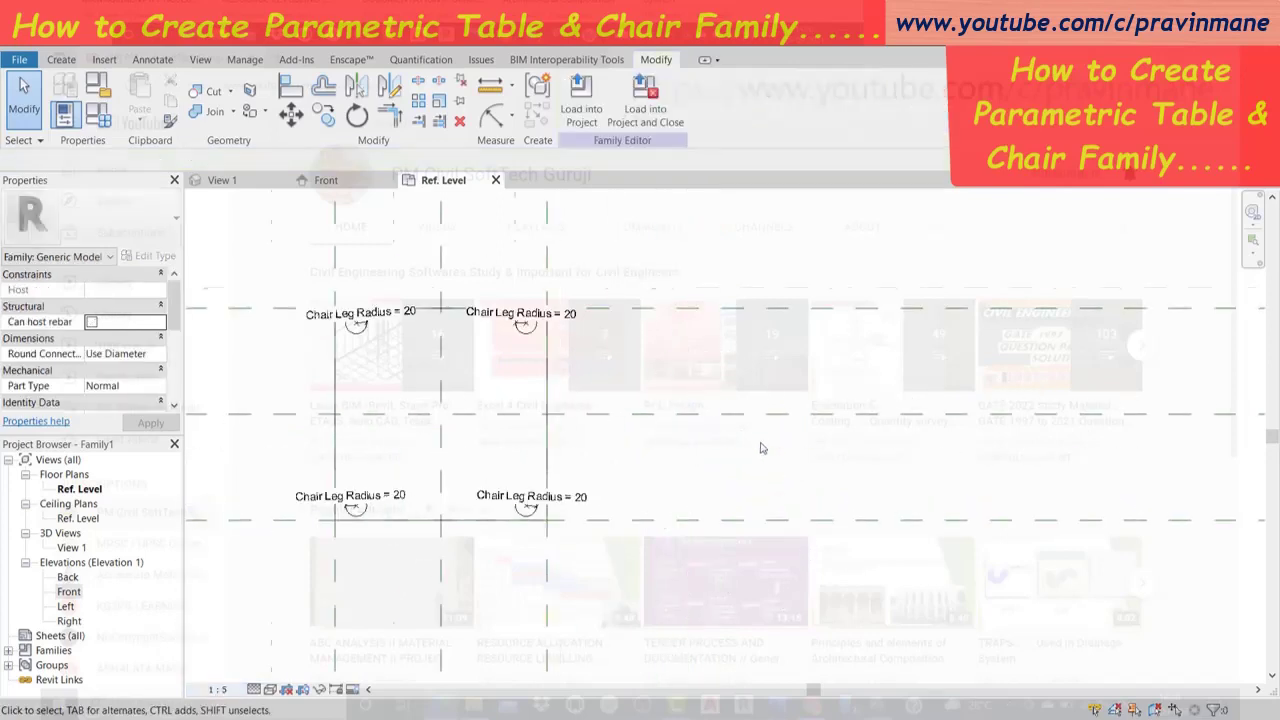
scroll(760, 447, "up", 1)
scroll(760, 447, "down", 1)
scroll(760, 447, "down", 1)
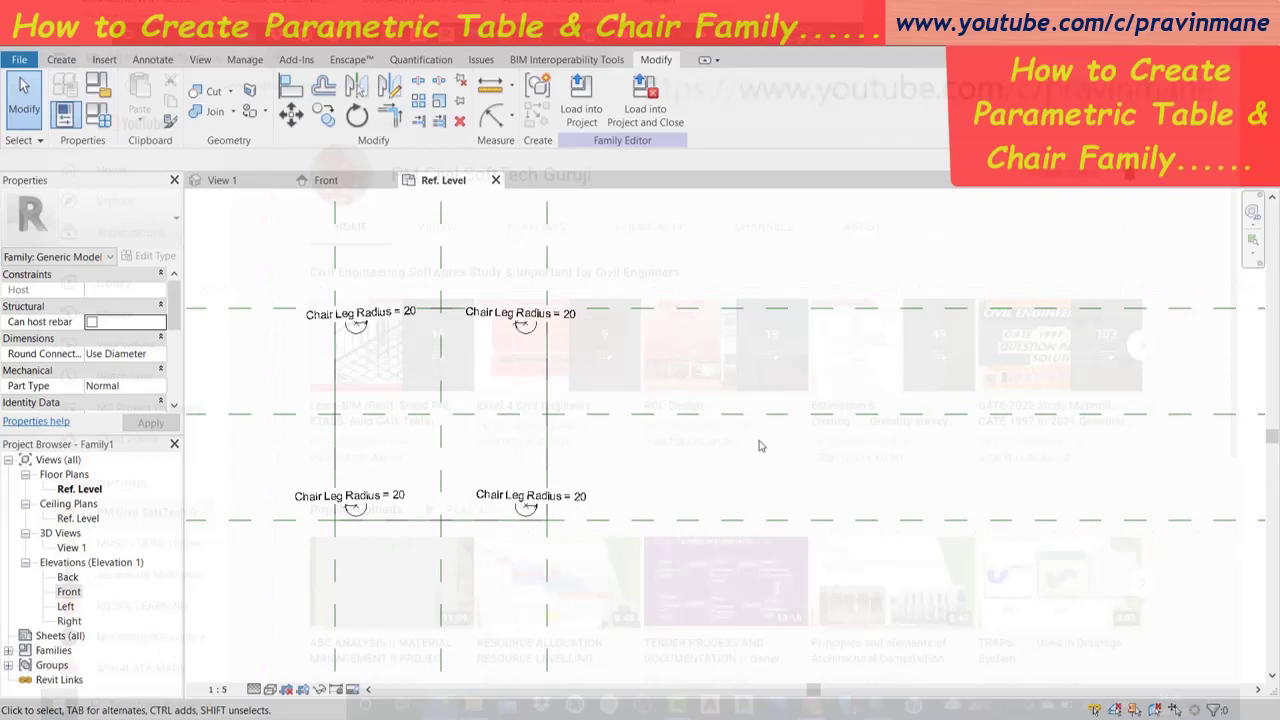
left_click(1252, 213)
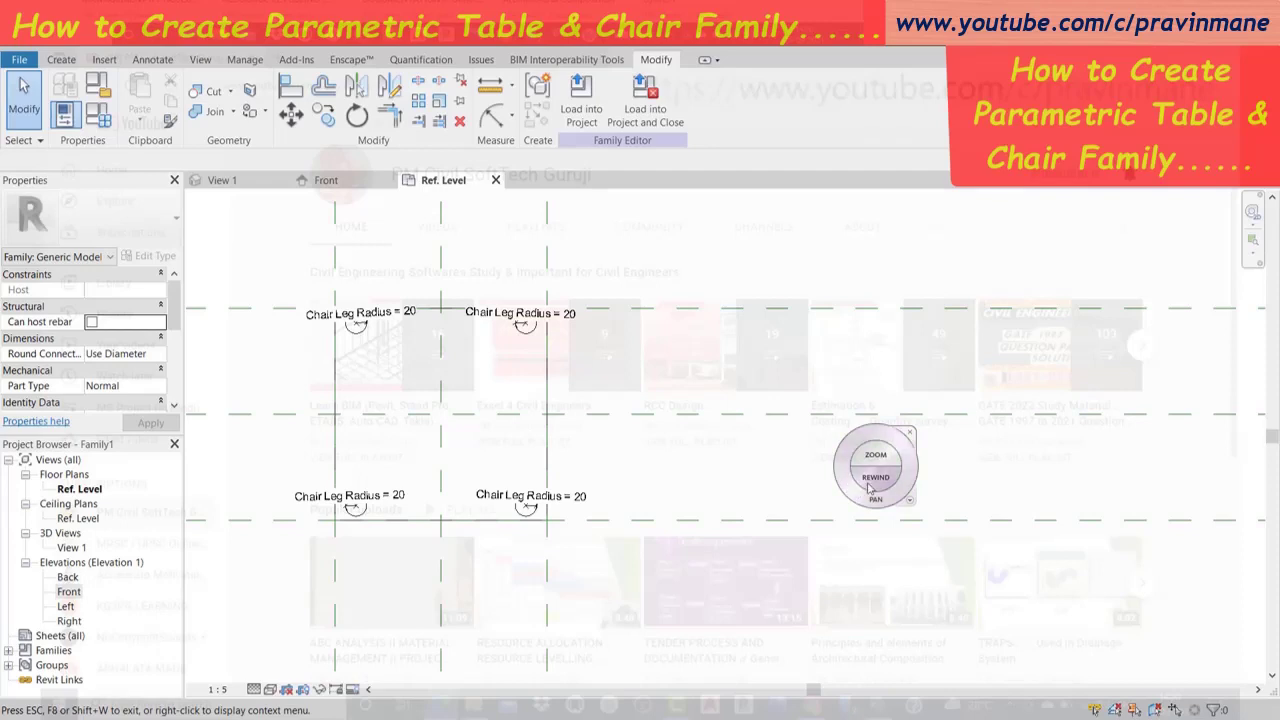
left_click_drag(875, 503, 1030, 575)
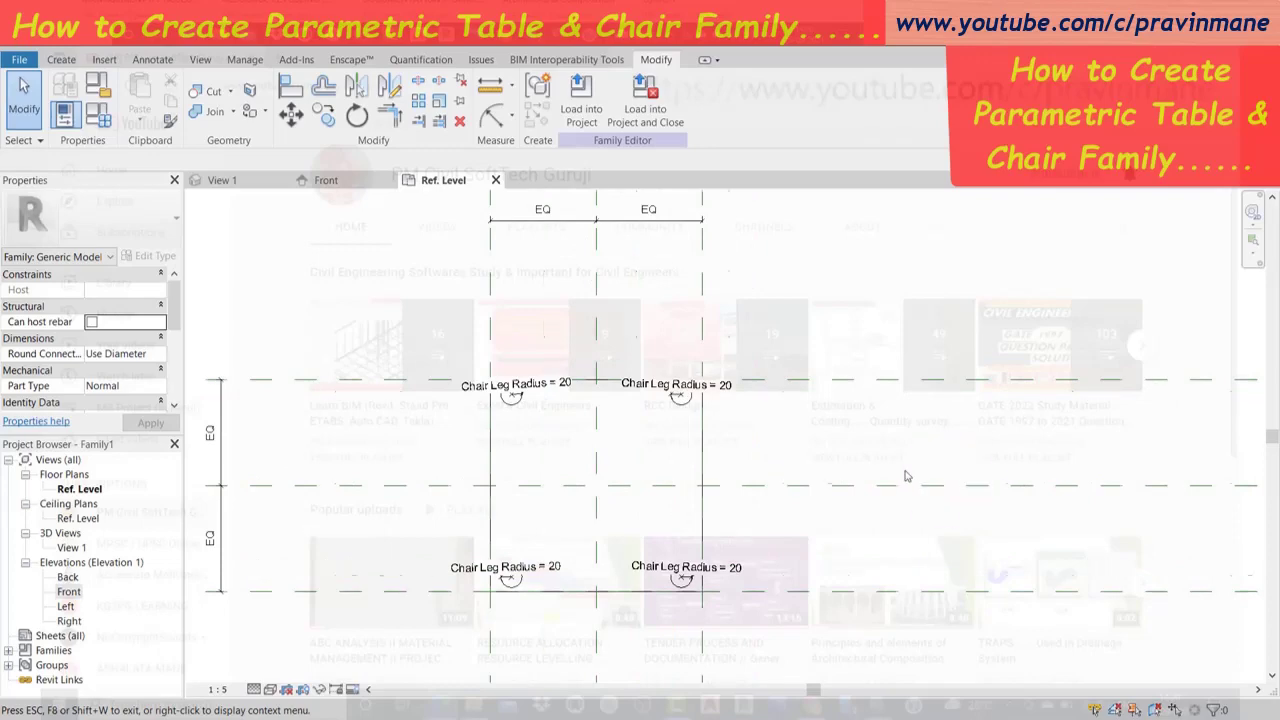
scroll(910, 470, "down", 1)
scroll(906, 477, "up", 1)
scroll(906, 477, "up", 1)
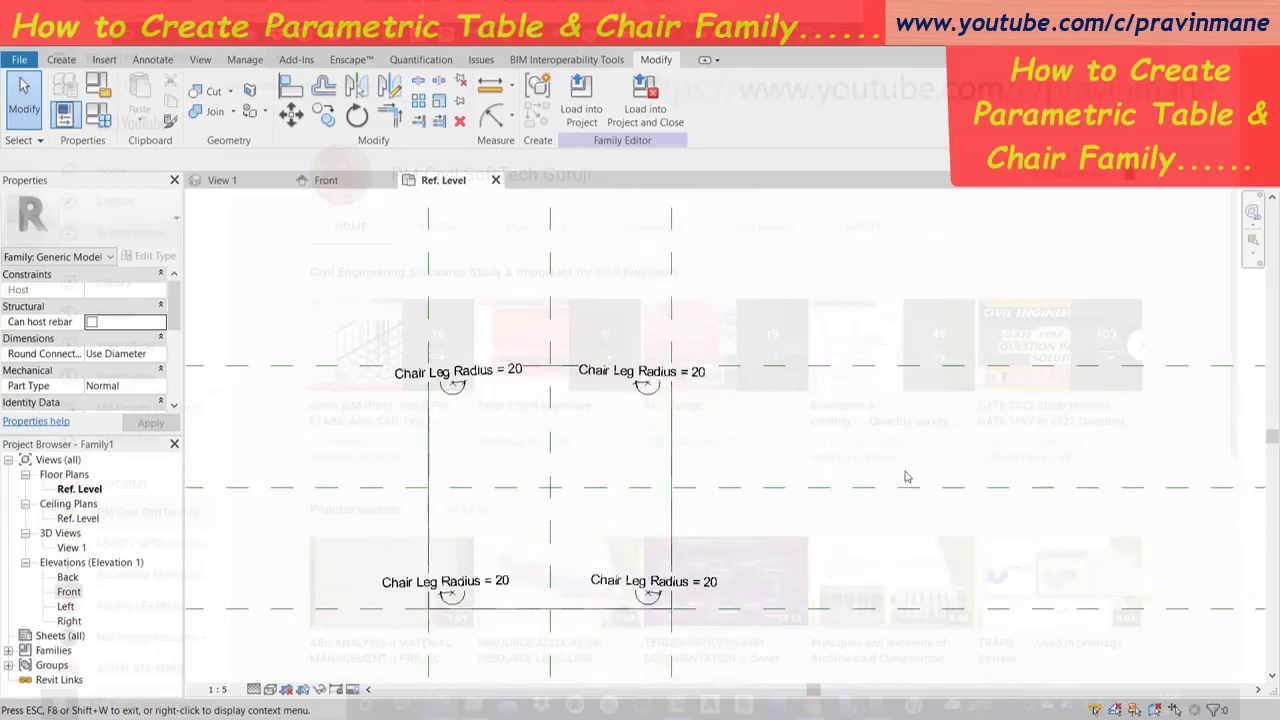
Compare 1:2 and 1:5, then settle the view scale at 1:10.
left_click(217, 689)
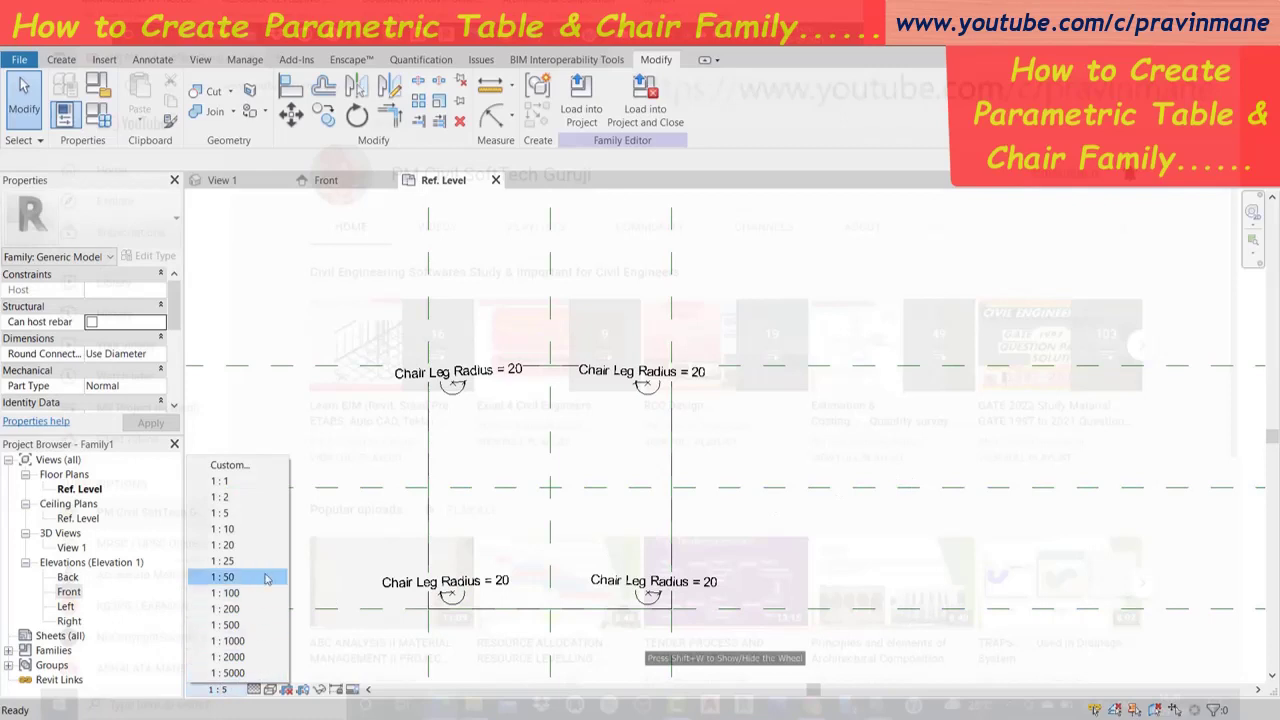
left_click(266, 500)
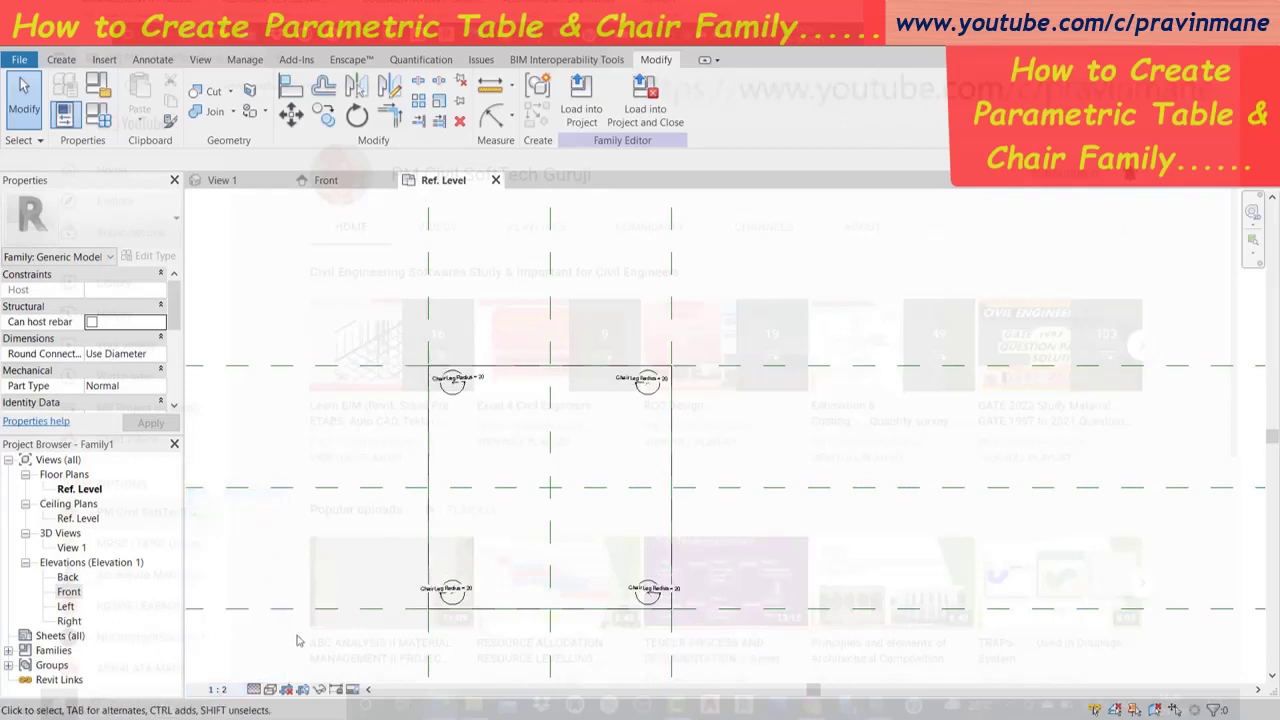
left_click(217, 689)
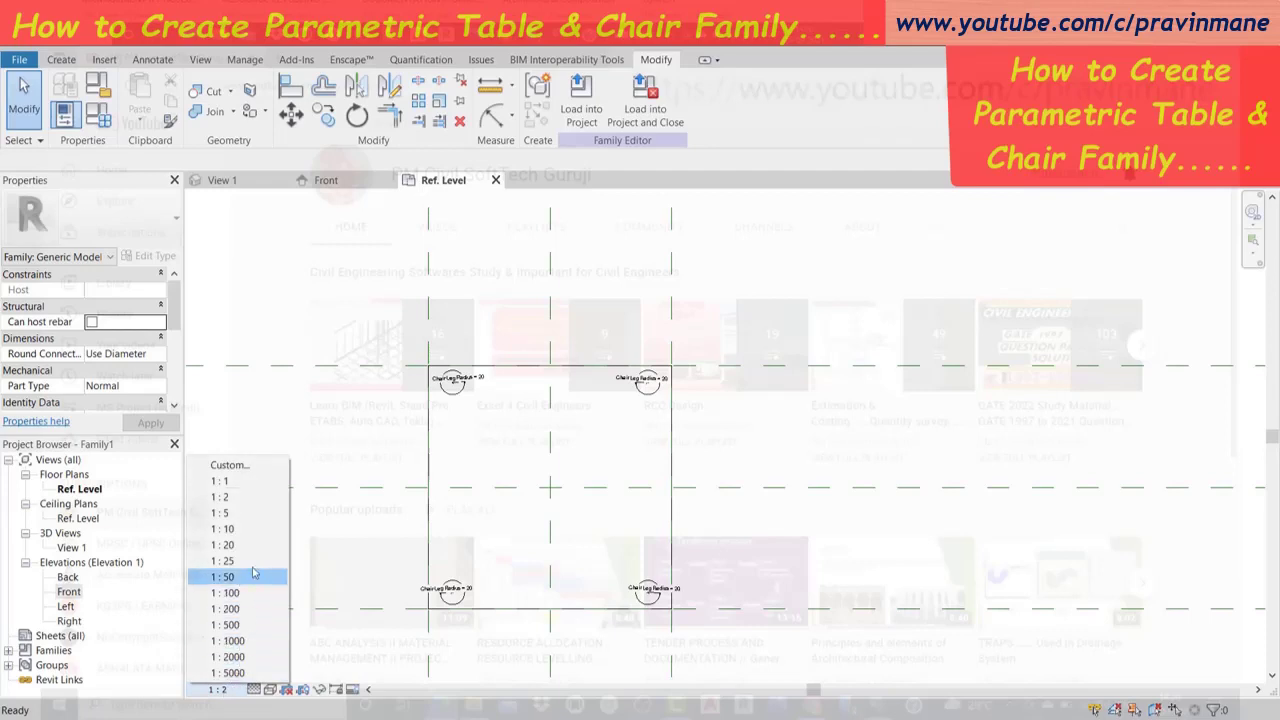
left_click(252, 514)
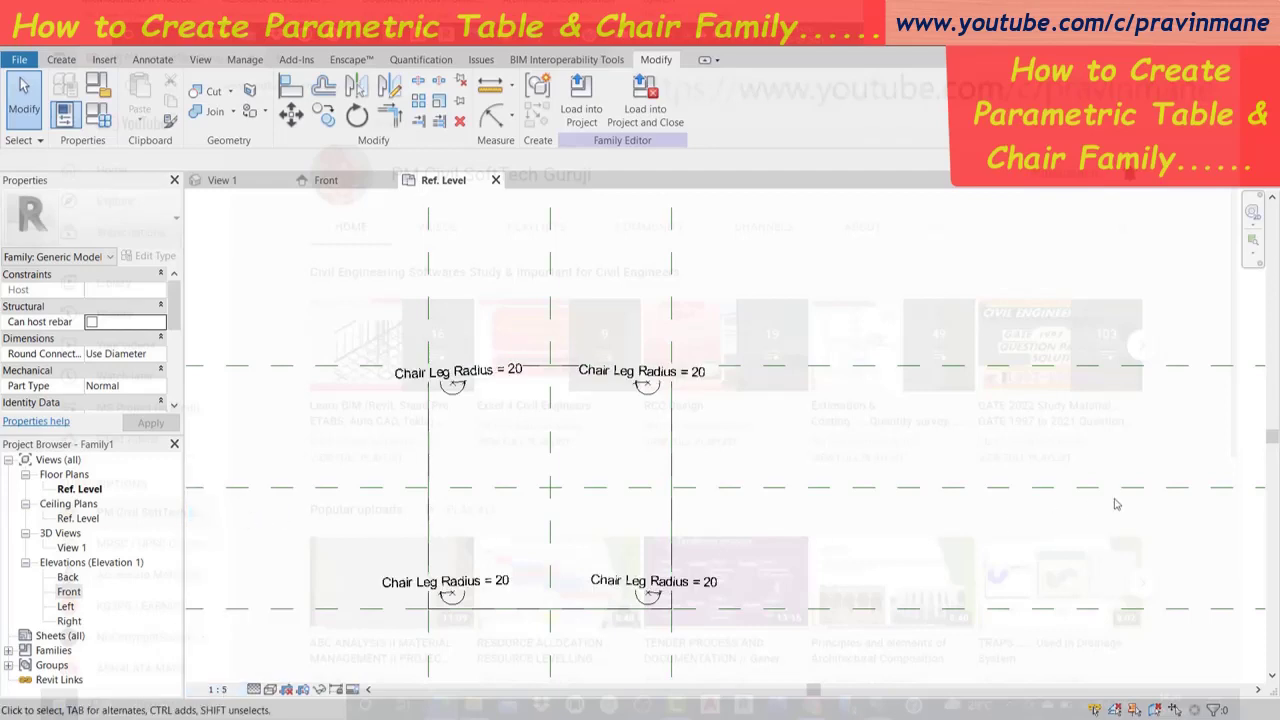
left_click(217, 689)
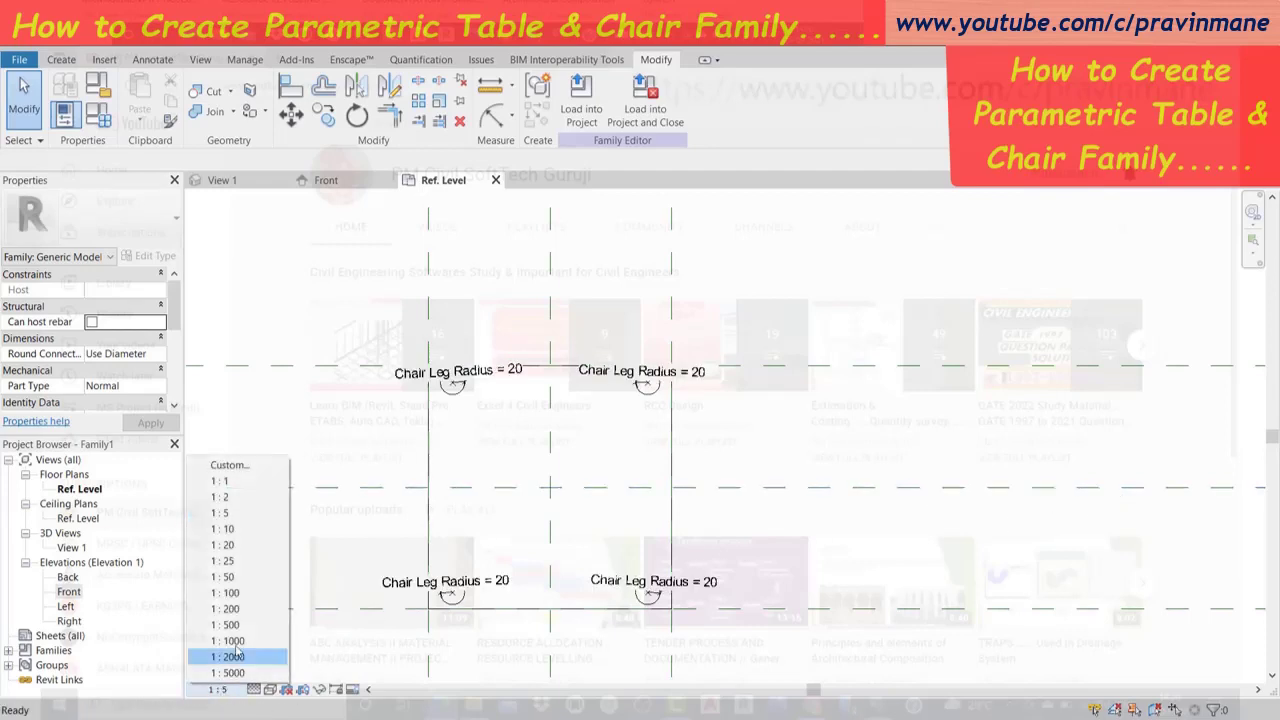
left_click(260, 529)
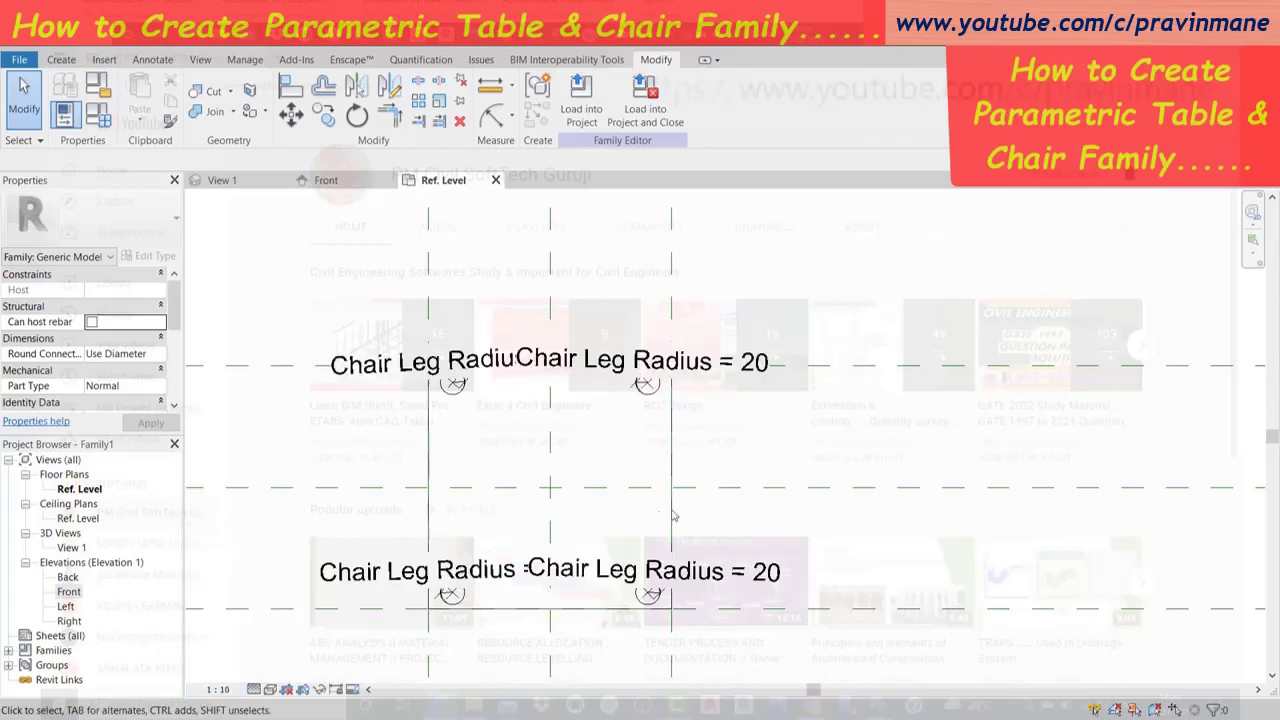
scroll(788, 490, "down", 3)
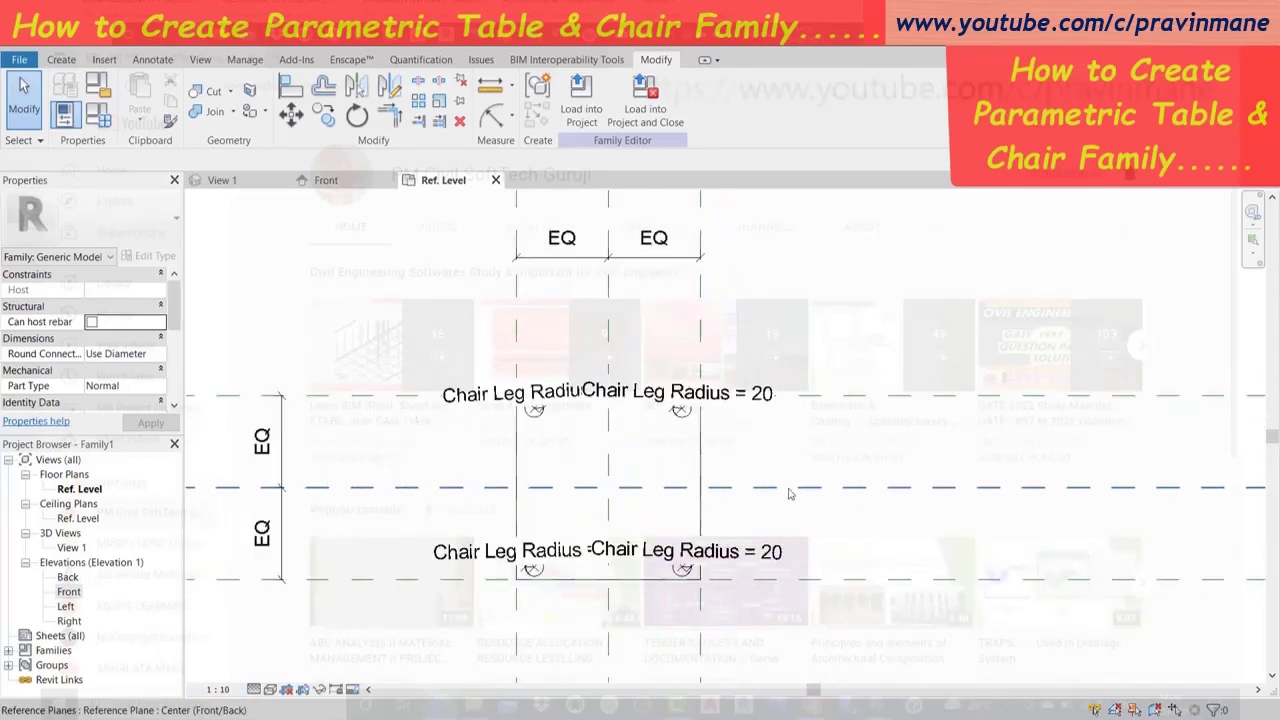
scroll(788, 490, "down", 1)
scroll(788, 492, "up", 2)
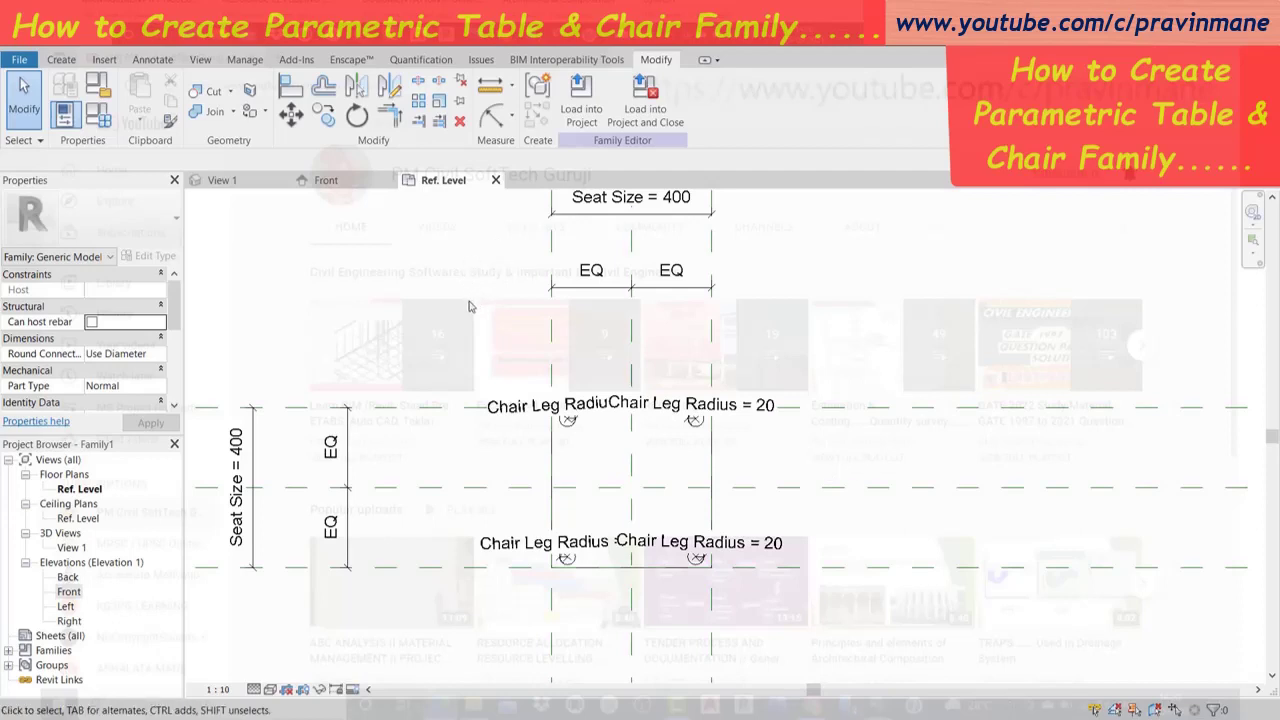
In the Front elevation, select the left leg and check its Extrusion Start of 0.0.
left_click(338, 184)
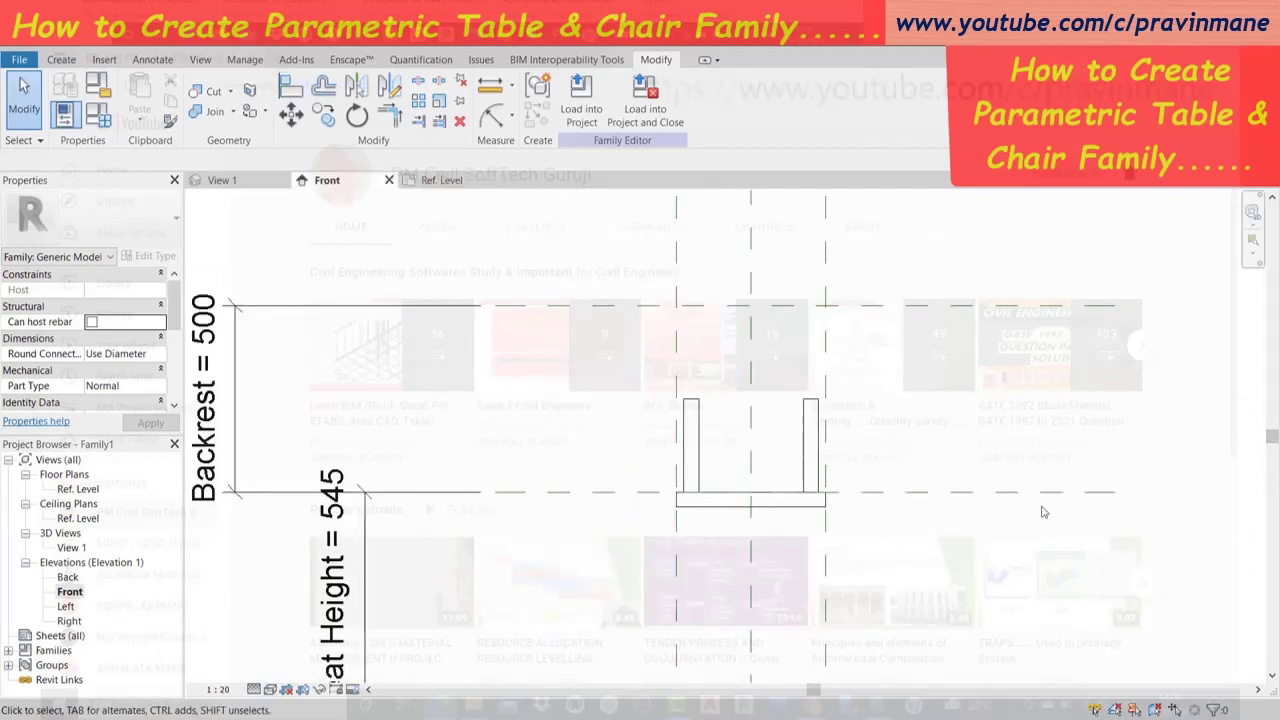
left_click(1252, 213)
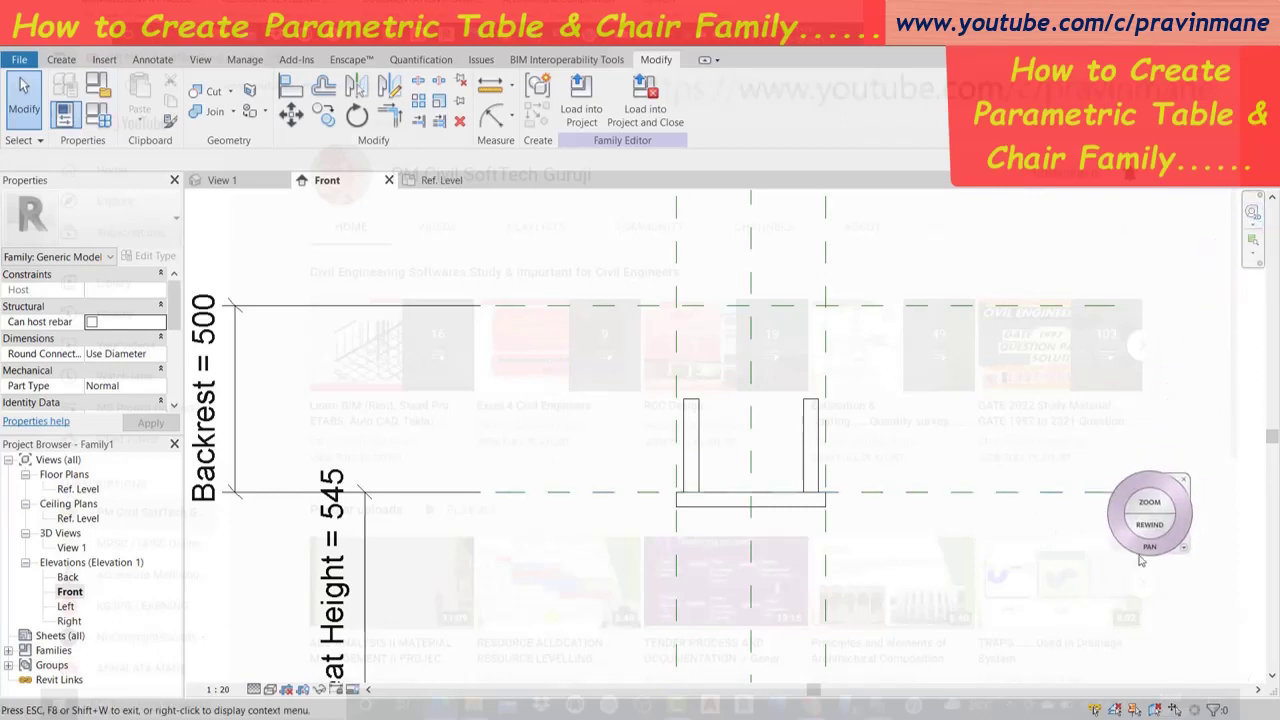
left_click_drag(1140, 560, 1048, 385)
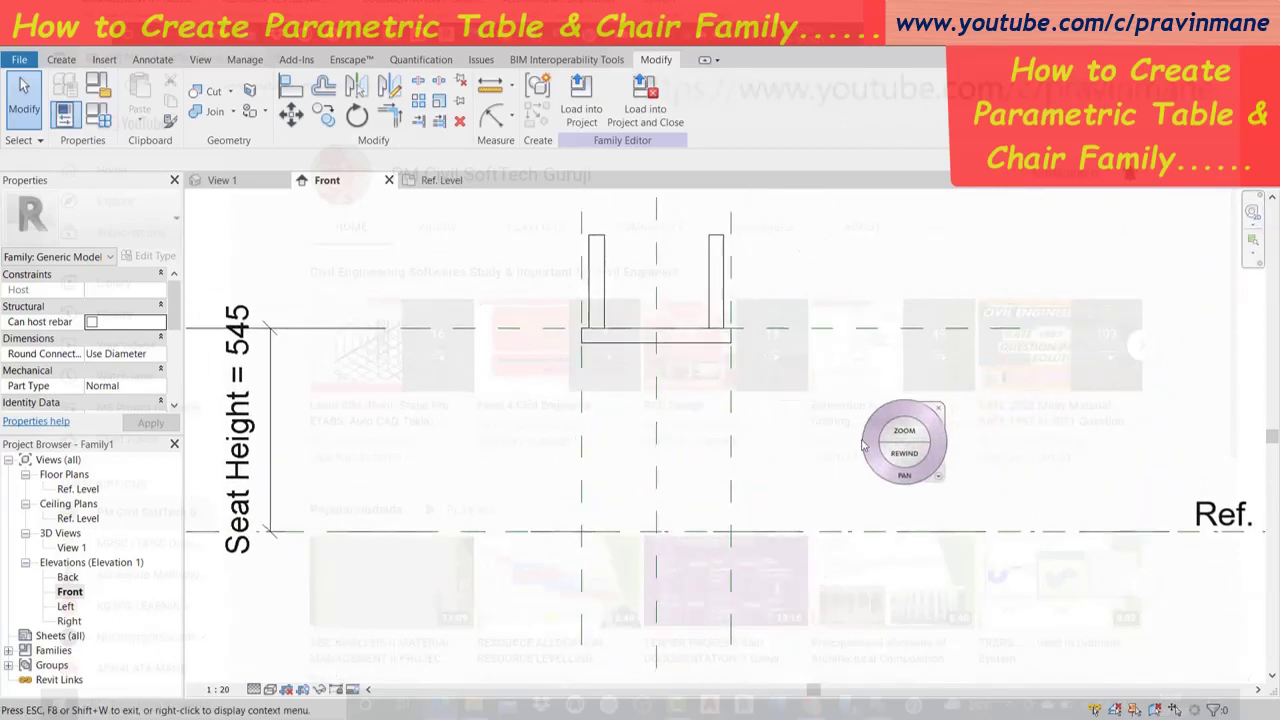
key("Escape")
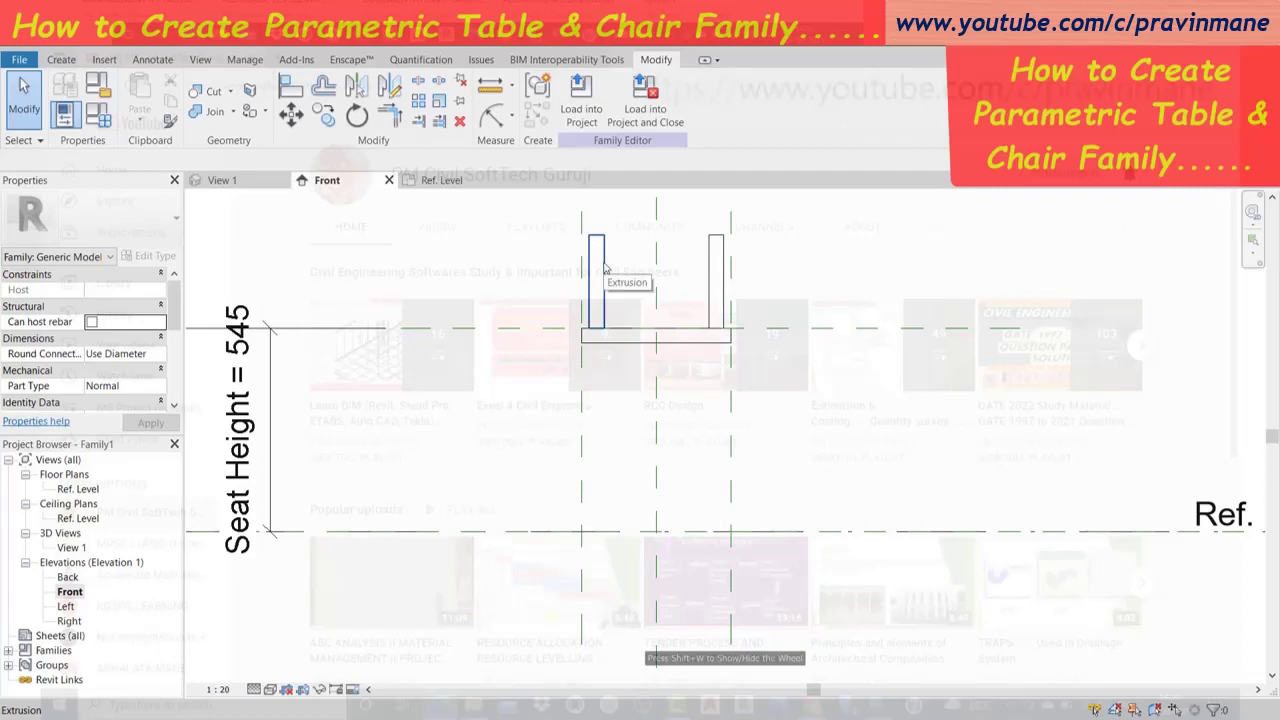
left_click(604, 268)
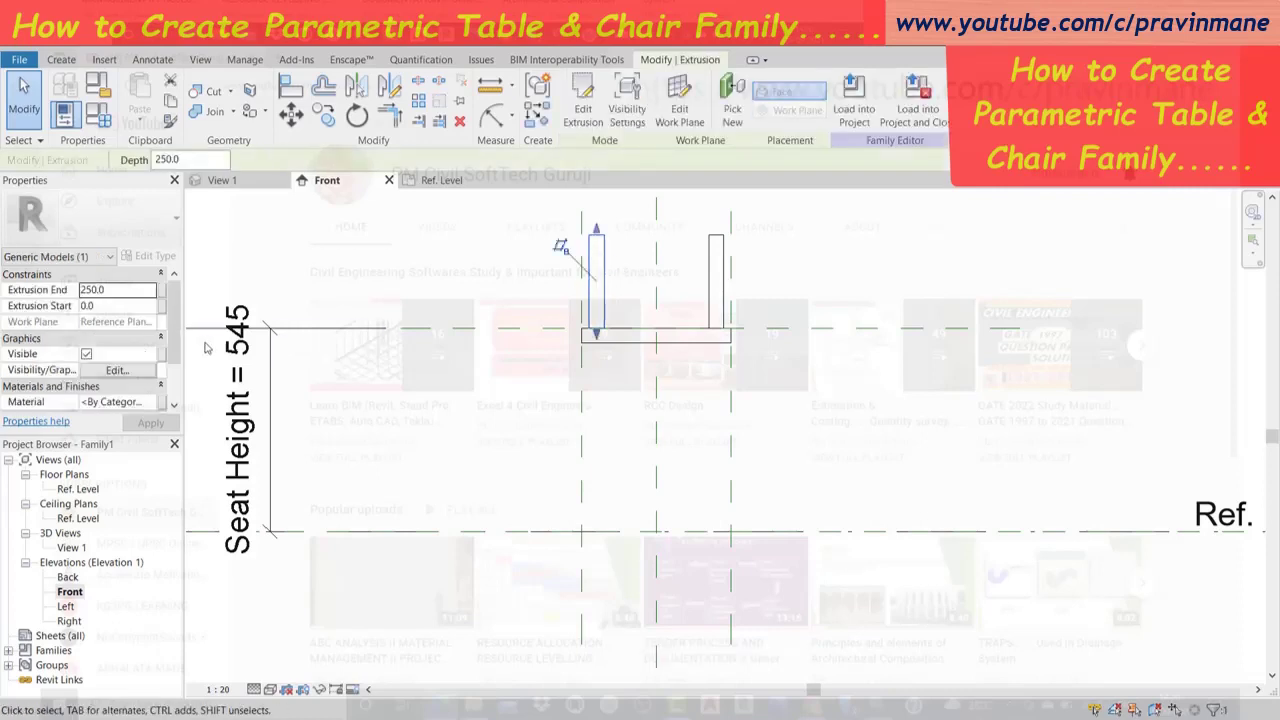
left_click(176, 320)
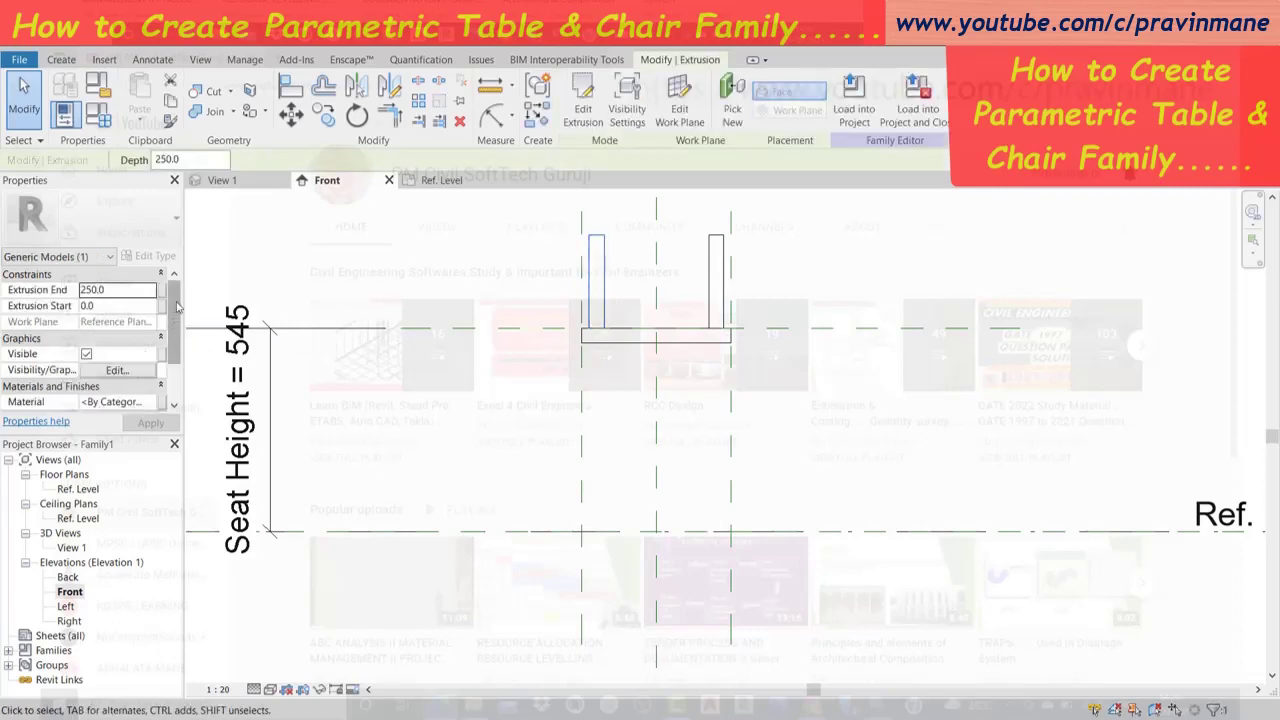
left_click(118, 306)
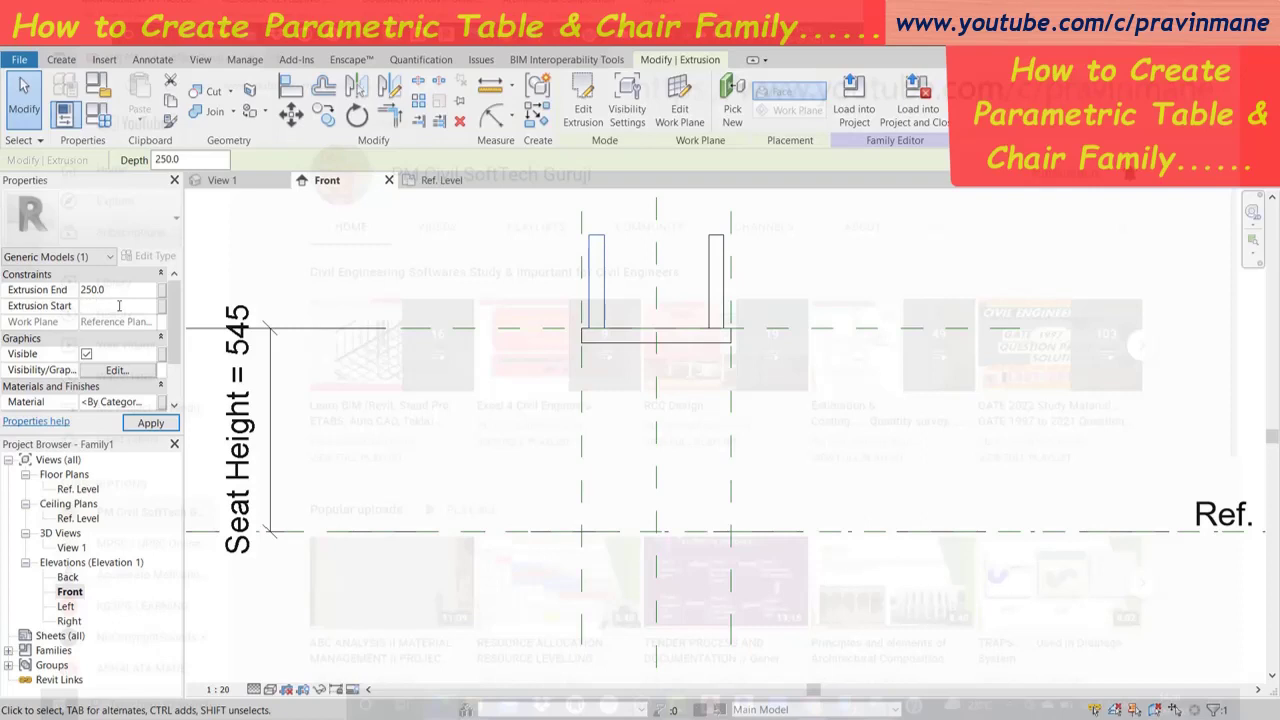
left_click(119, 305)
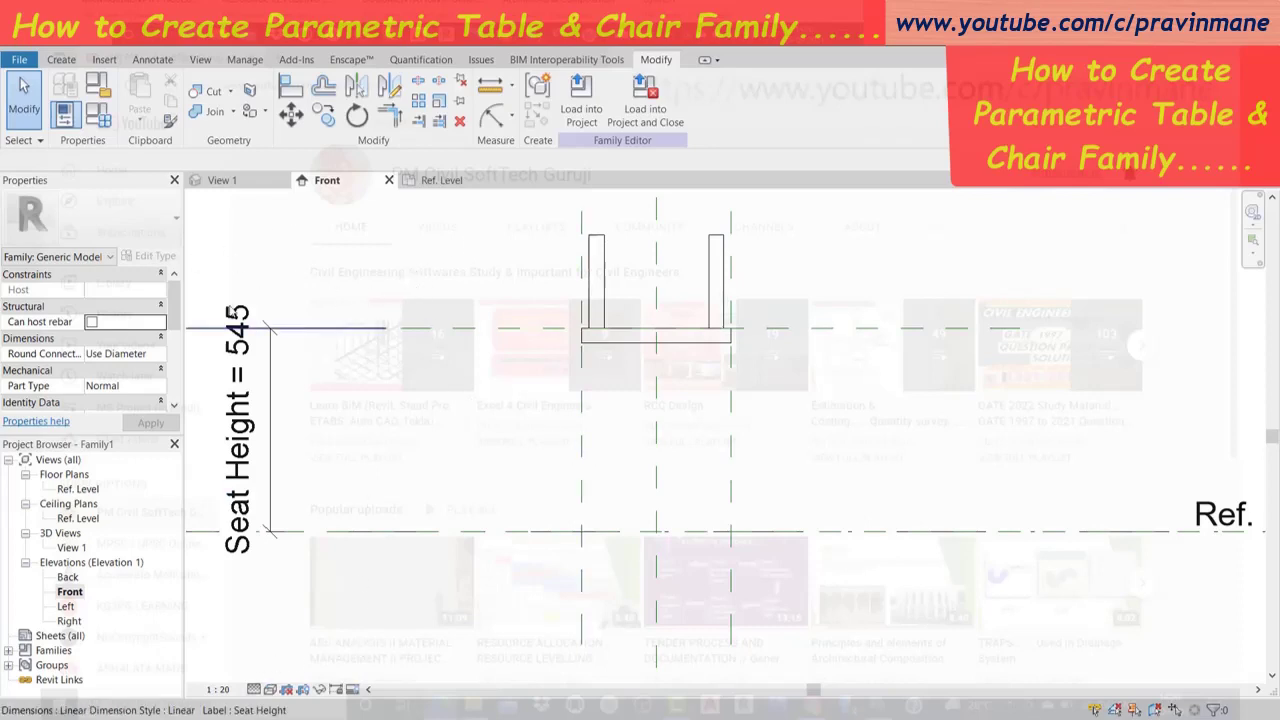
In the Ref. Level plan, select all four leg extrusions.
left_click(441, 180)
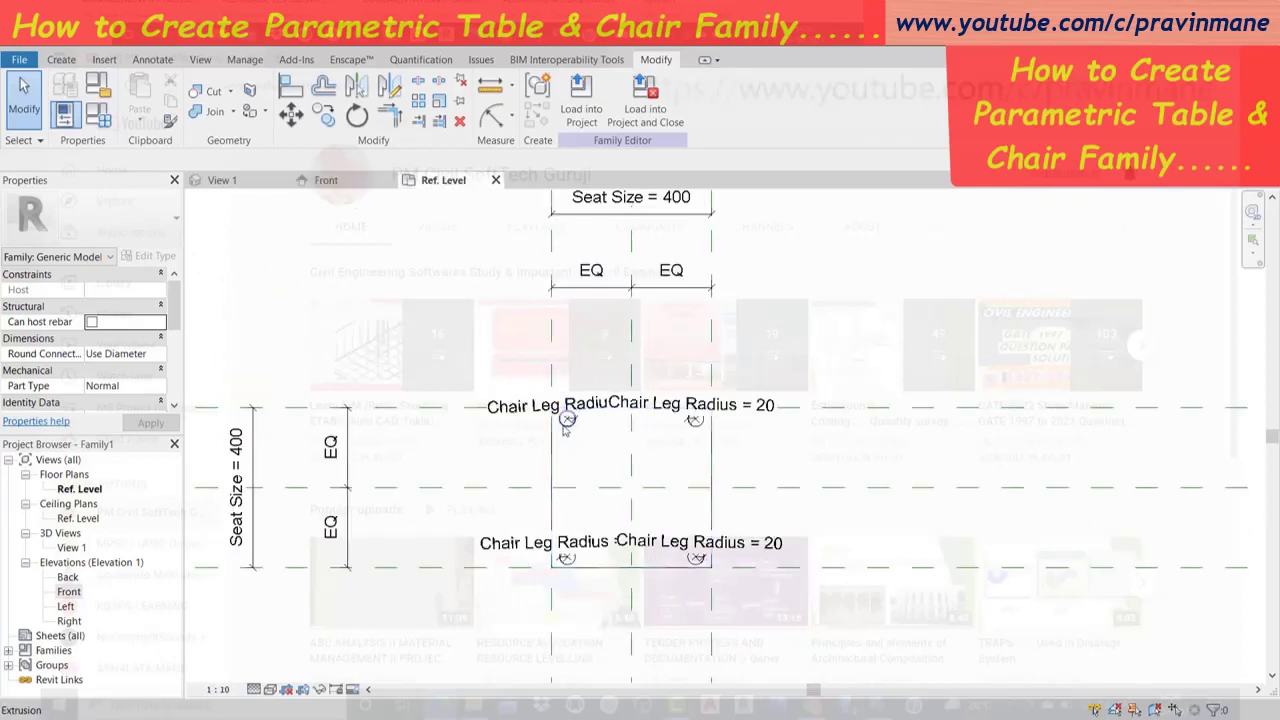
left_click(566, 420)
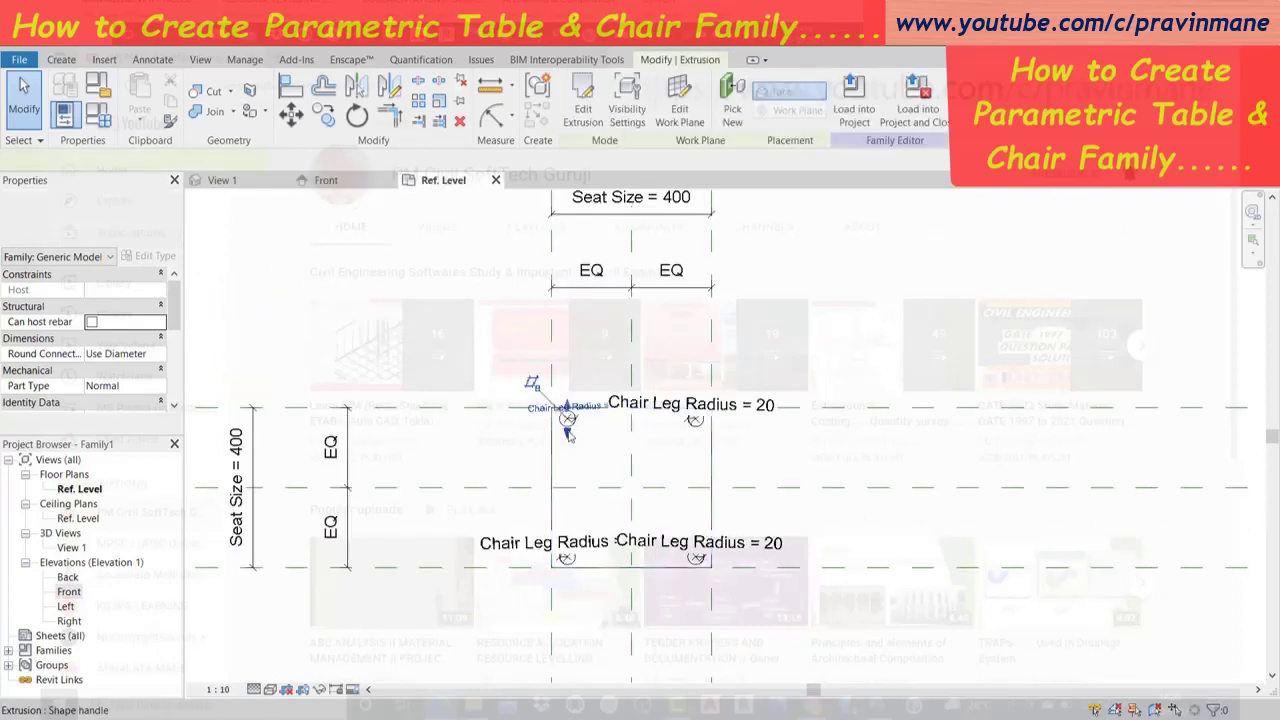
left_click(697, 426, "ctrl")
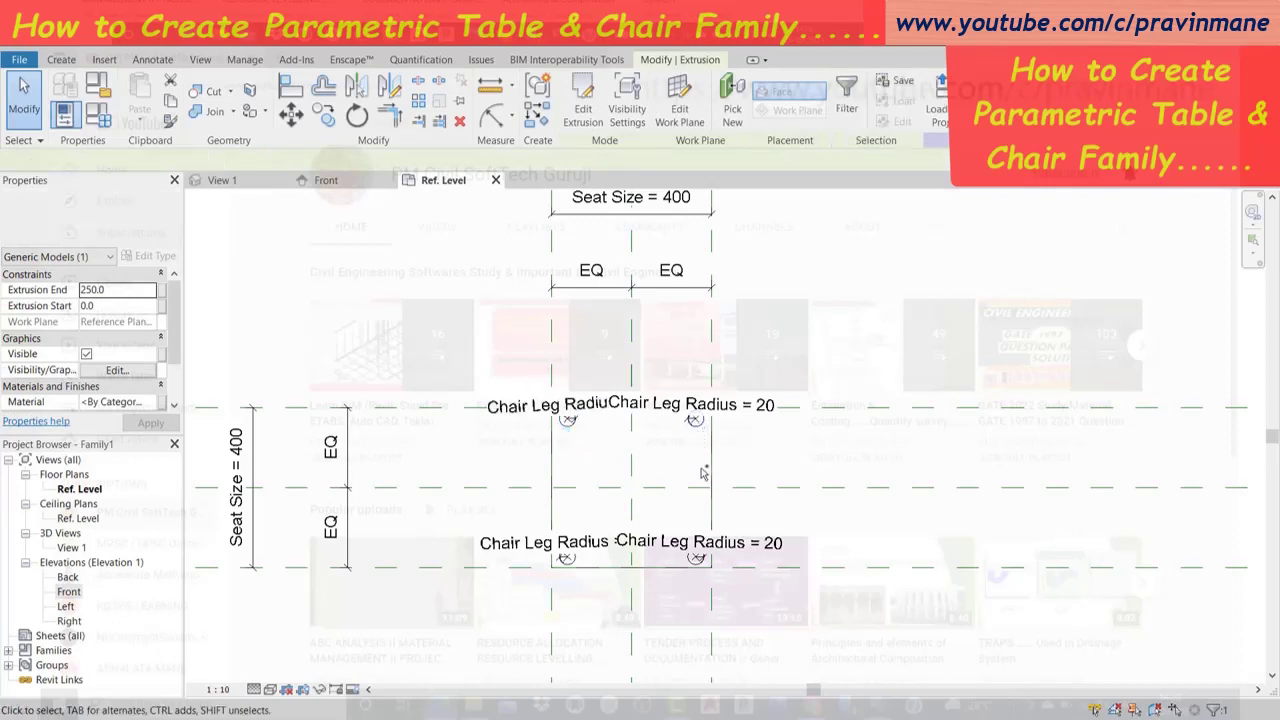
left_click(697, 558, "ctrl")
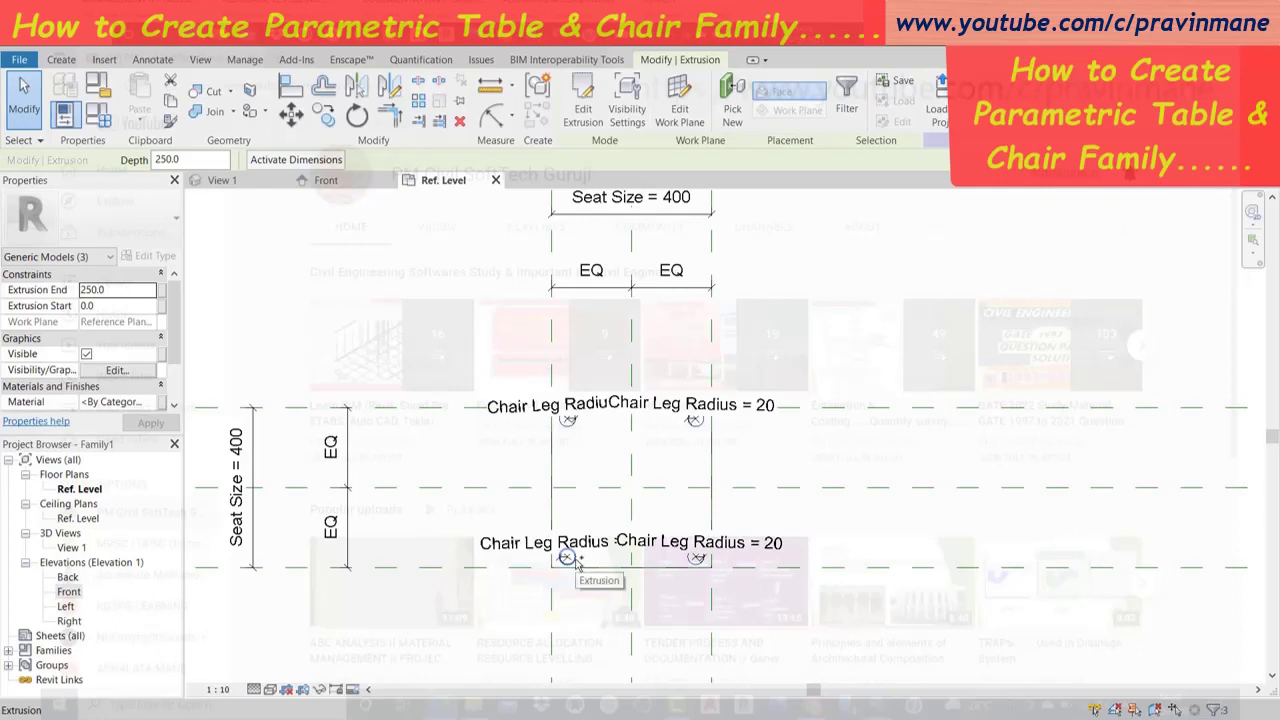
left_click(576, 564, "ctrl")
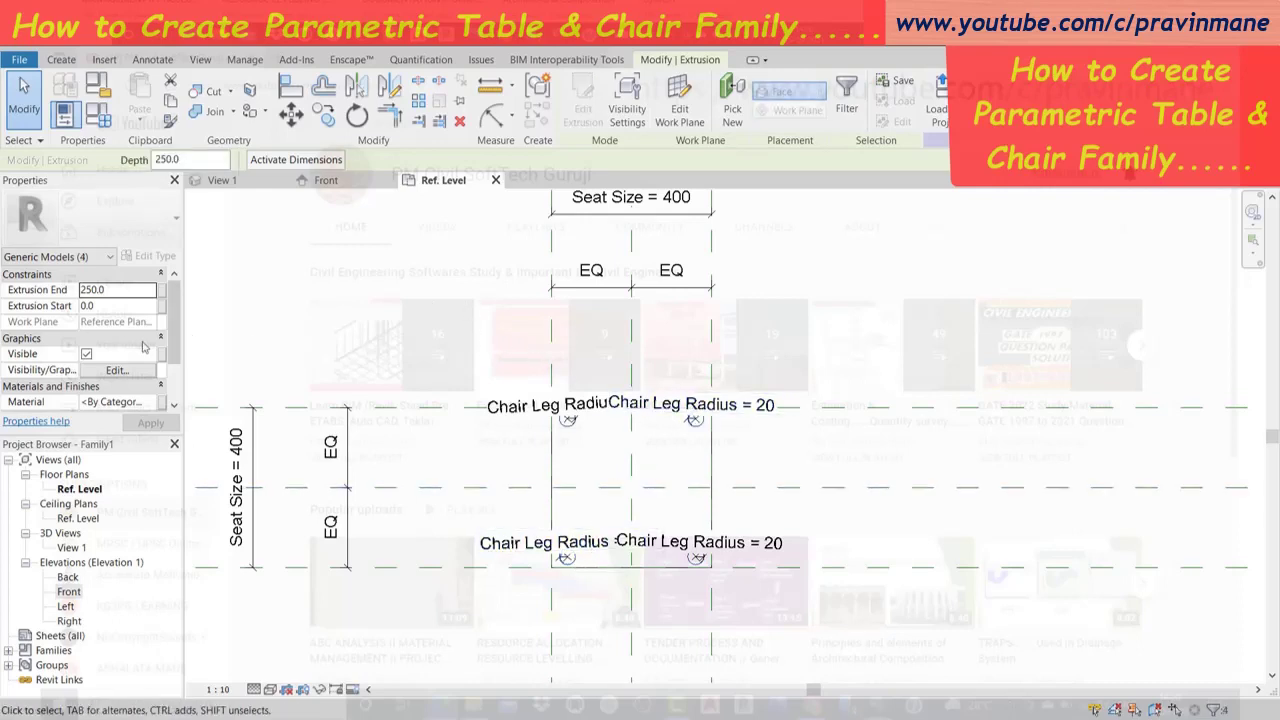
Set the legs' Extrusion Start to -40 and Extrusion End to -250, and apply.
left_click(118, 307)
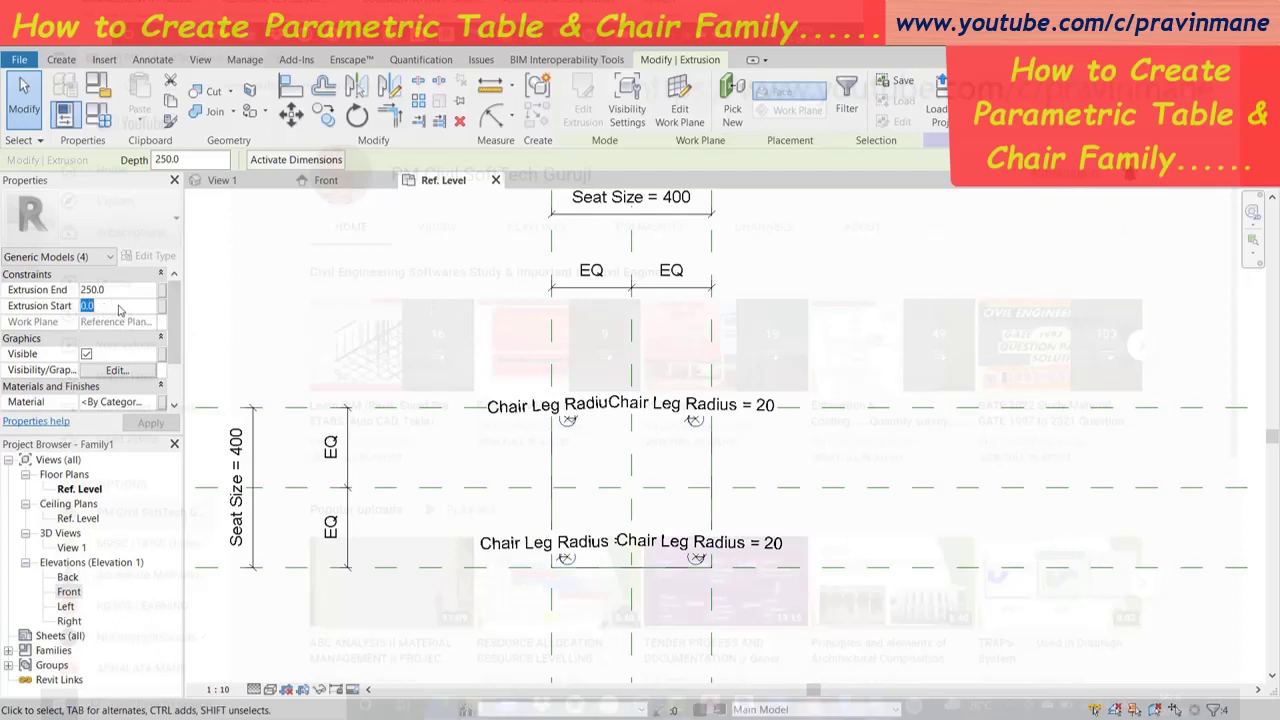
type("-40")
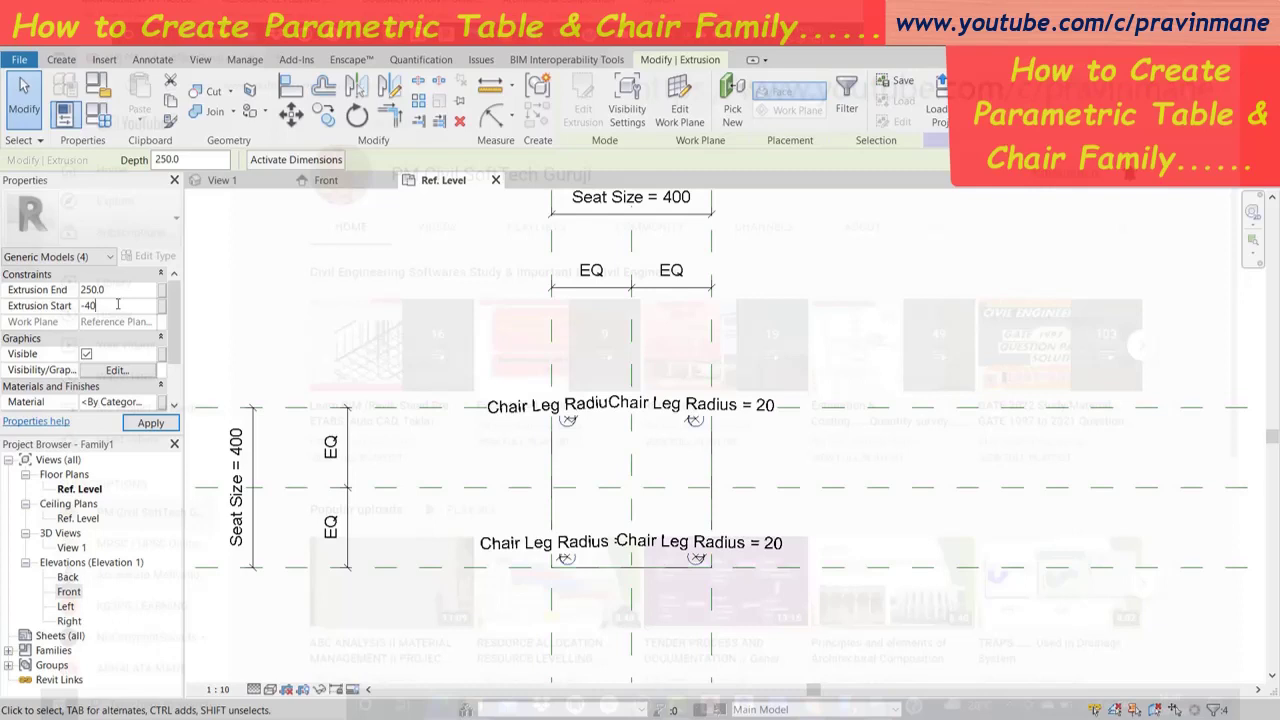
left_click(118, 292)
type("-")
left_click(150, 423)
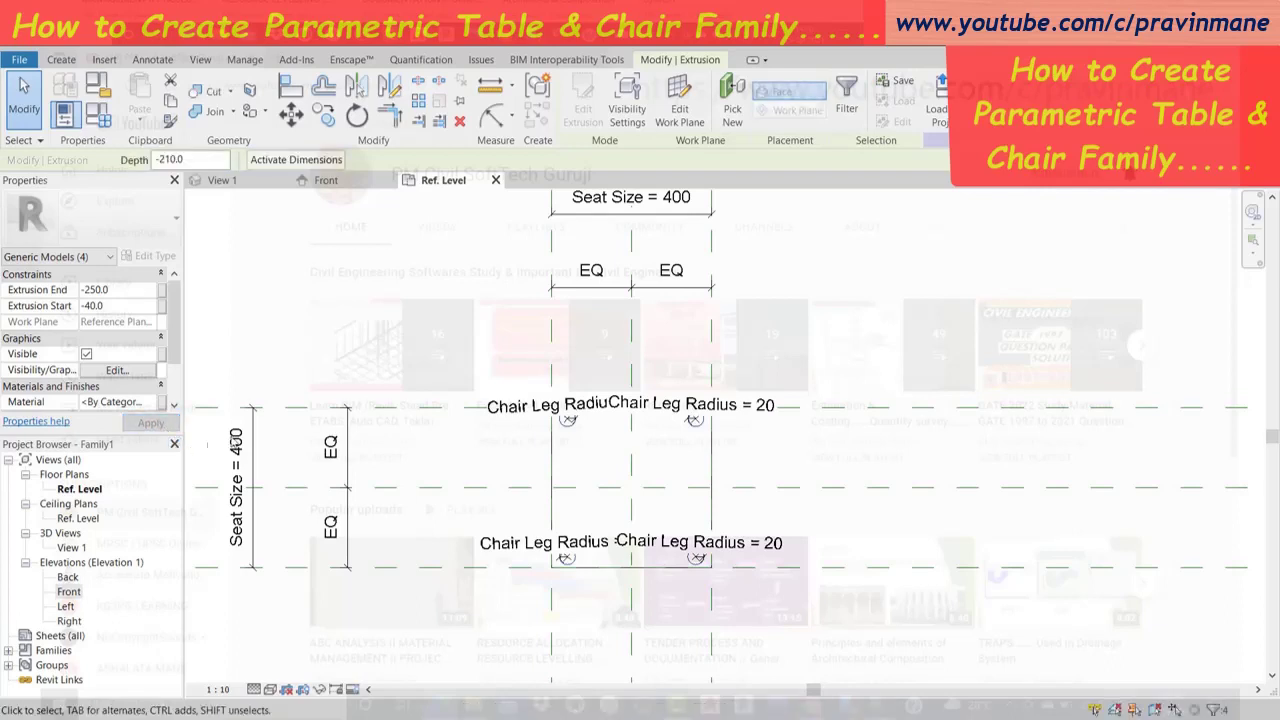
left_click(363, 331)
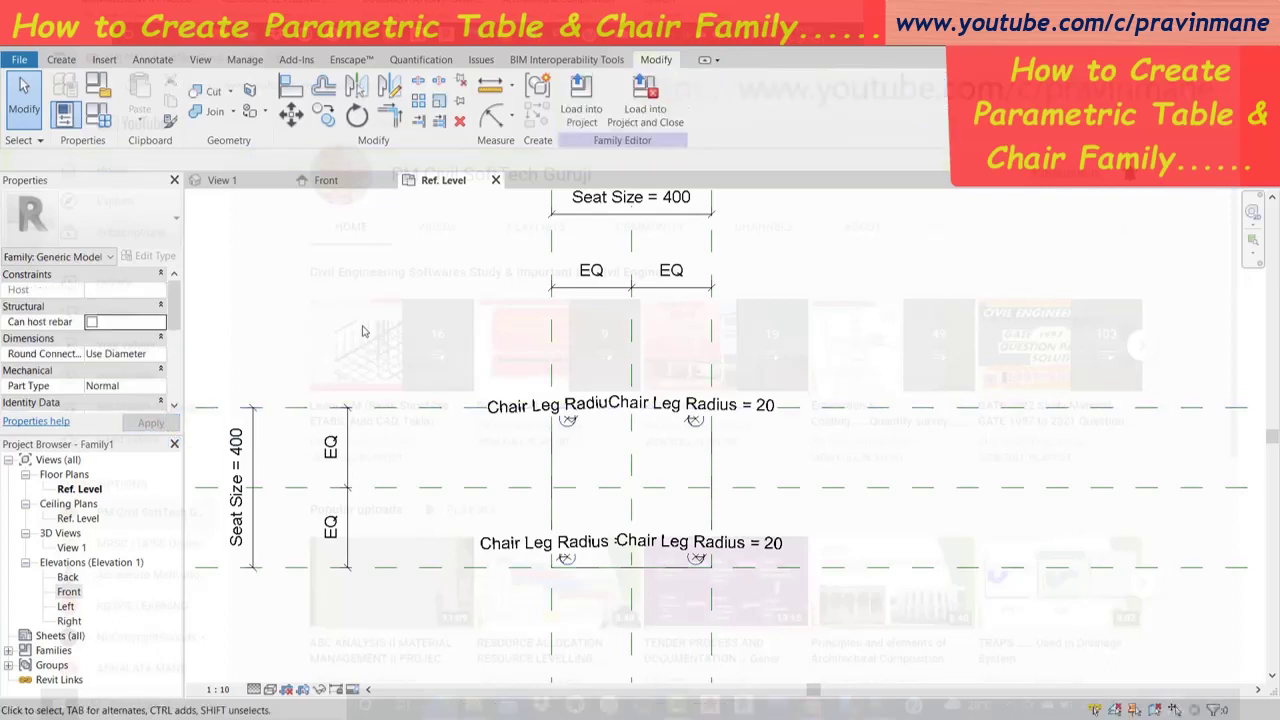
In the Front elevation, stretch the right leg down to Ref. Level and lock its bottom there.
left_click(327, 182)
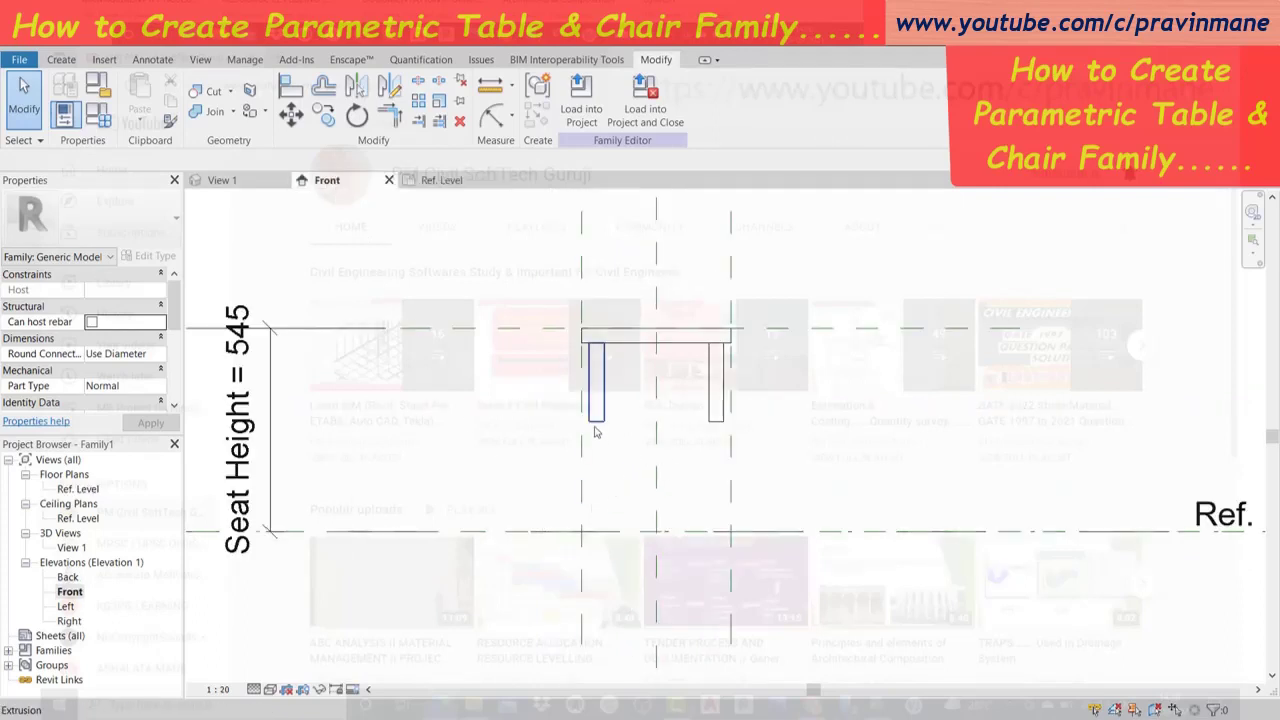
left_click(602, 358)
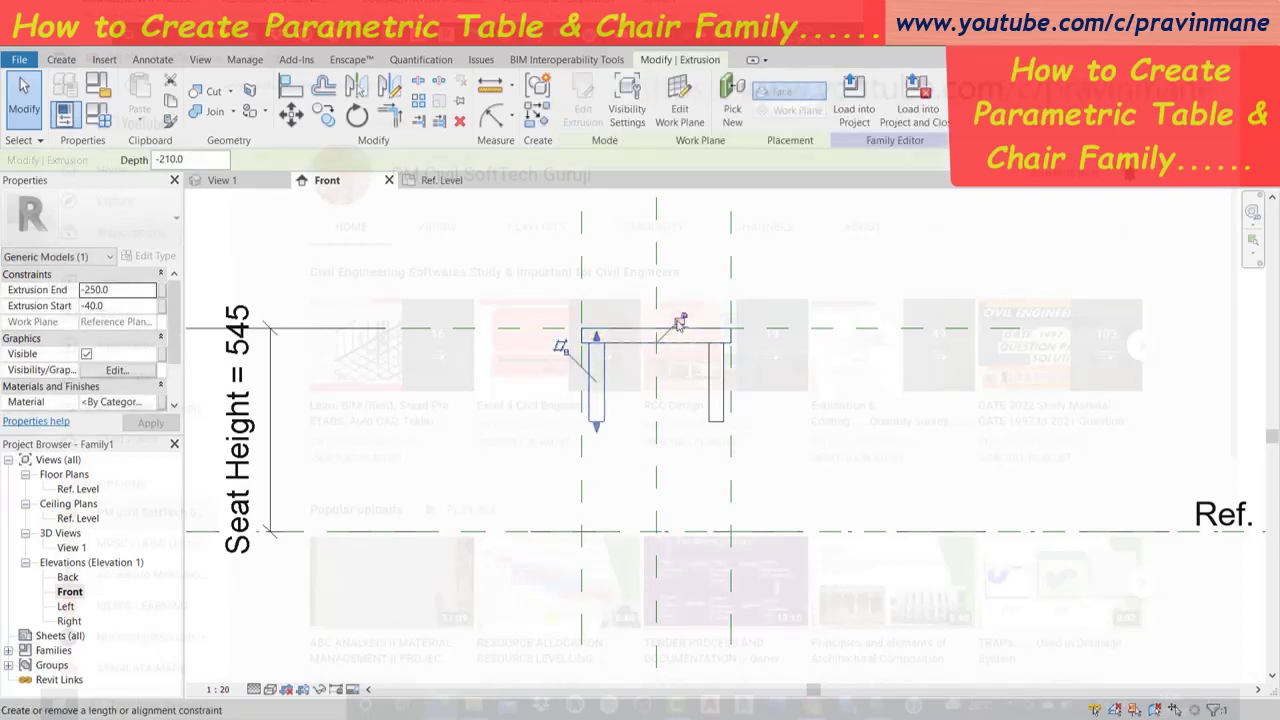
left_click(710, 364)
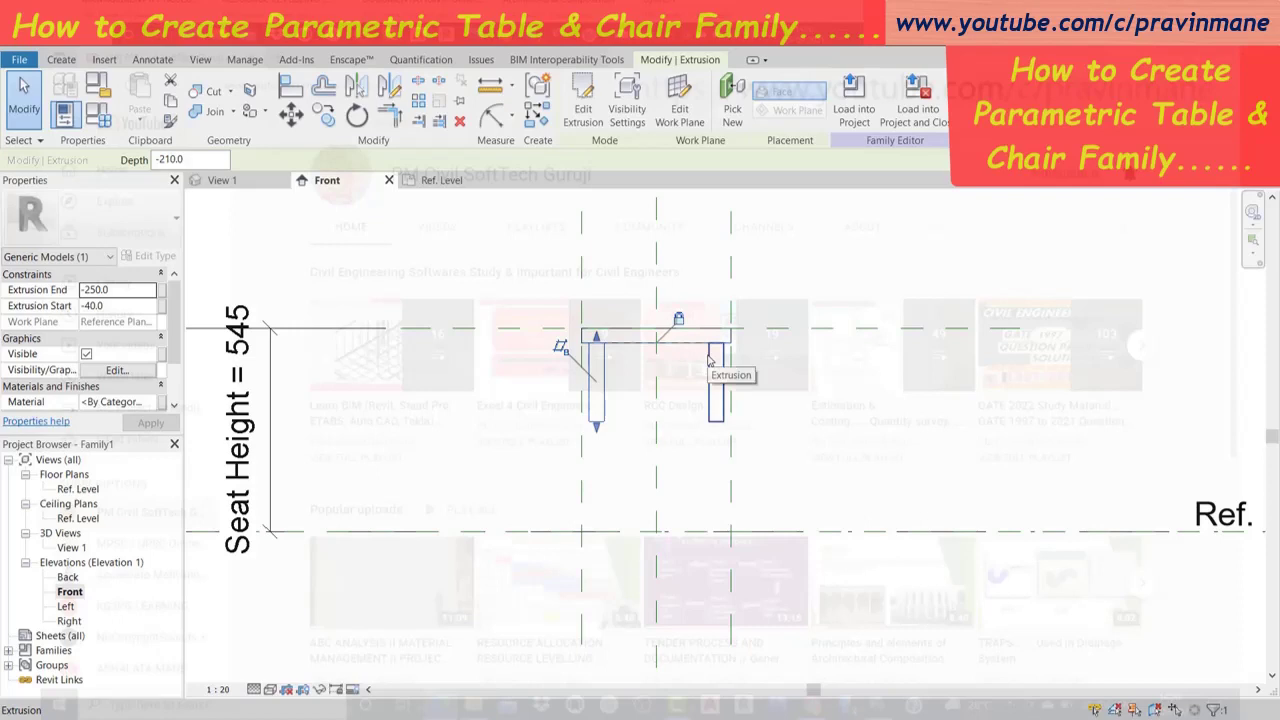
left_click_drag(716, 338, 716, 326)
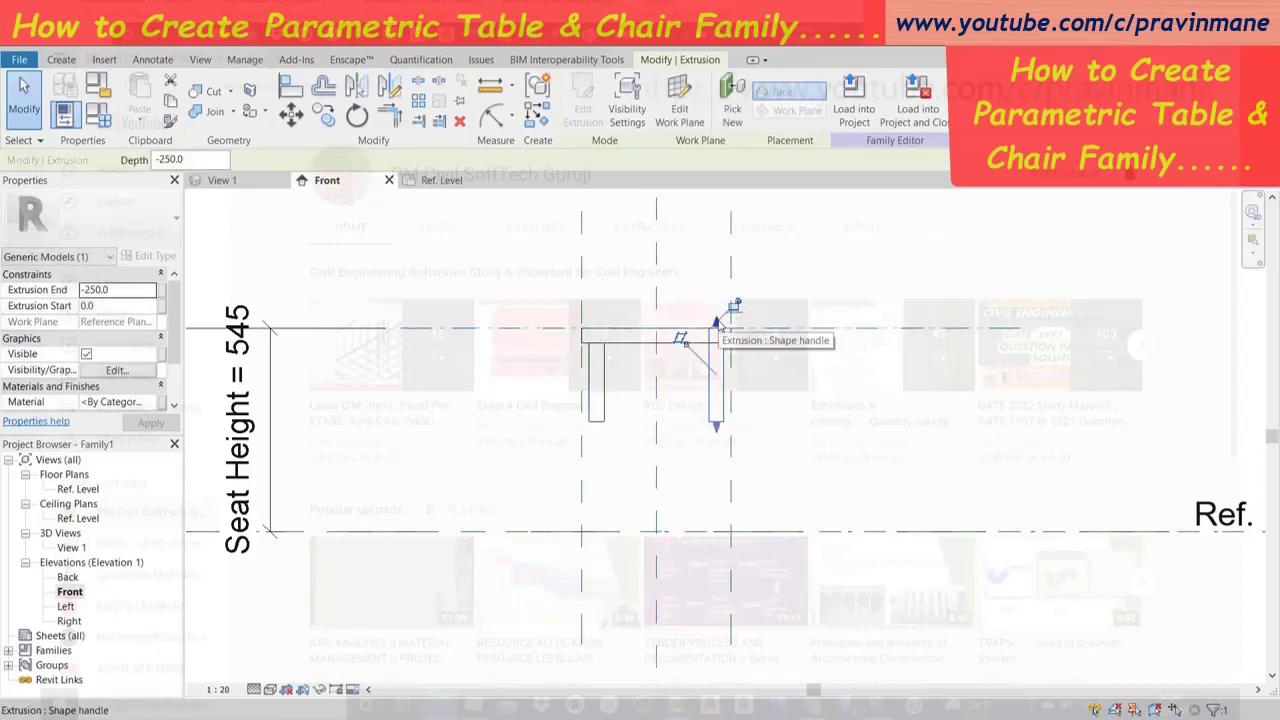
left_click_drag(716, 321, 716, 338)
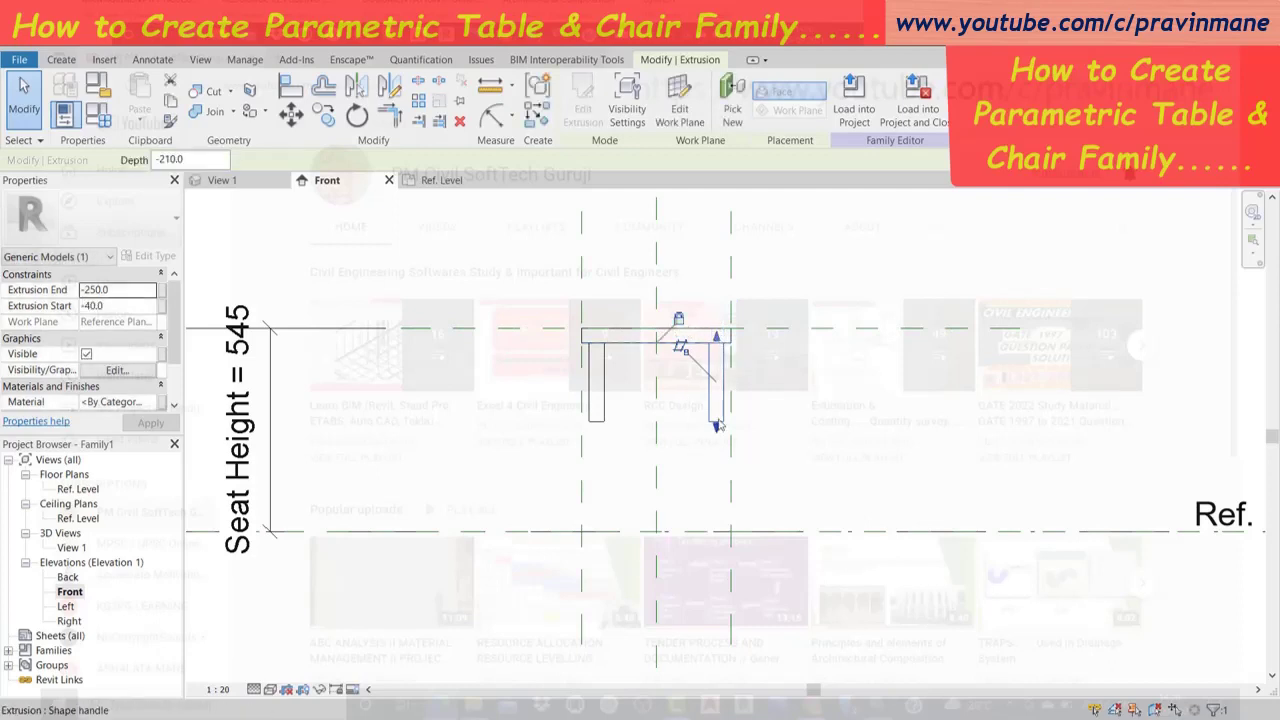
left_click_drag(716, 428, 713, 535)
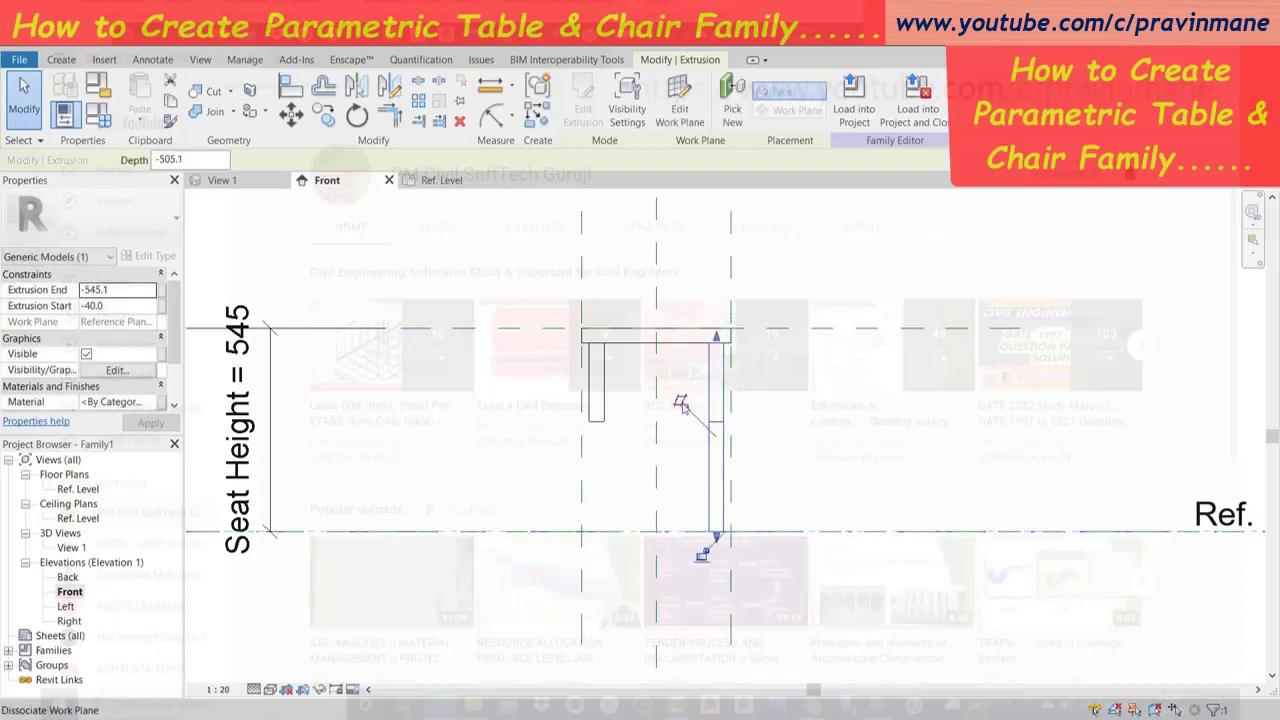
left_click(701, 553)
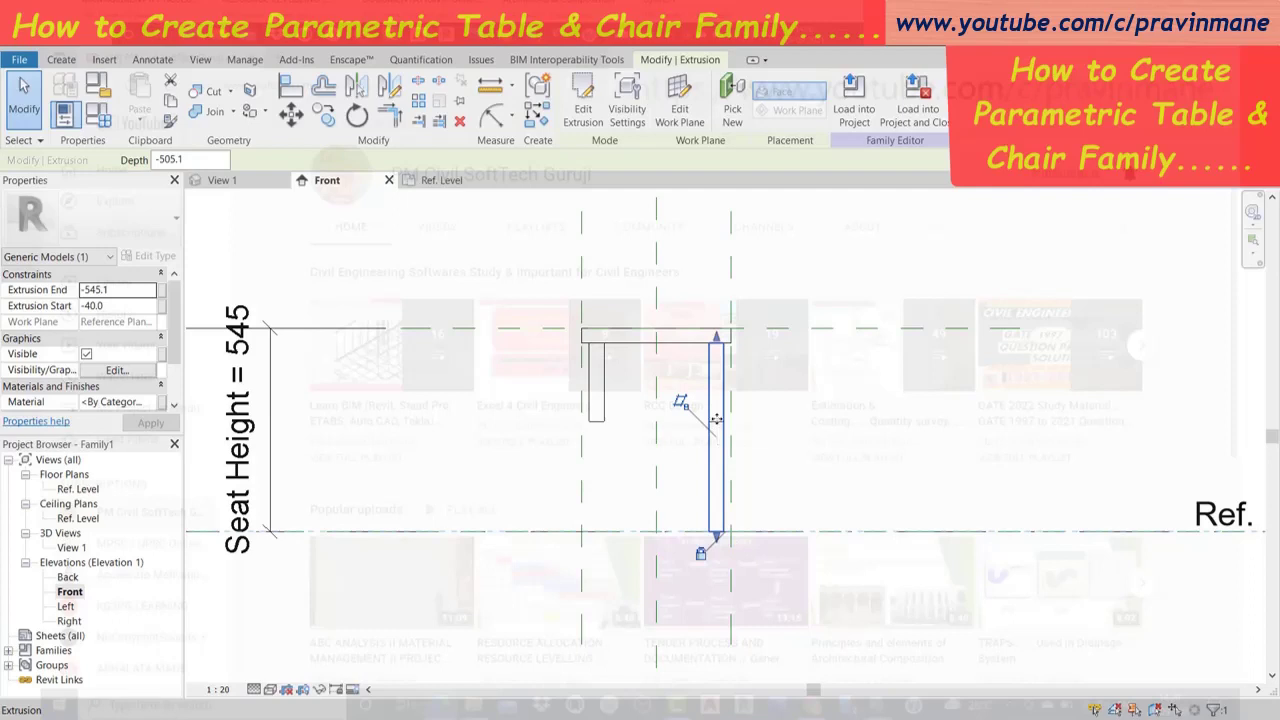
key("Escape")
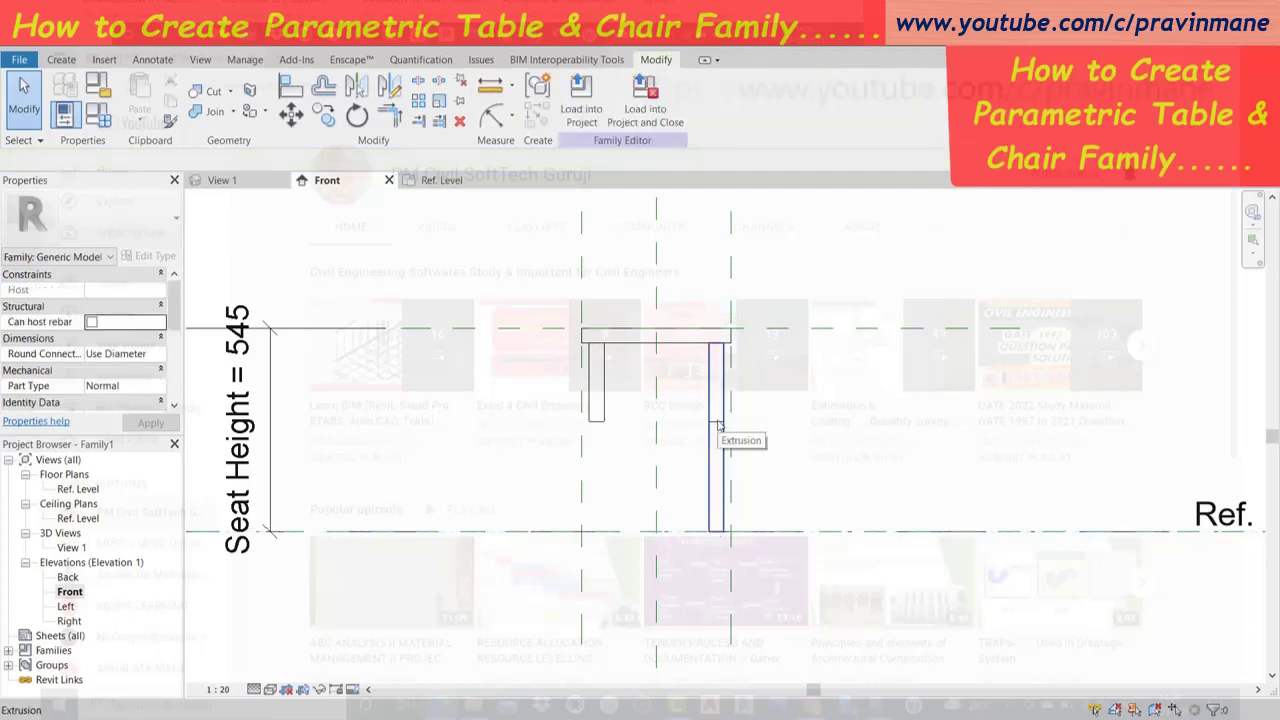
Try moving the right leg sideways, then cancel the constraint error to keep it in place.
left_click(718, 427)
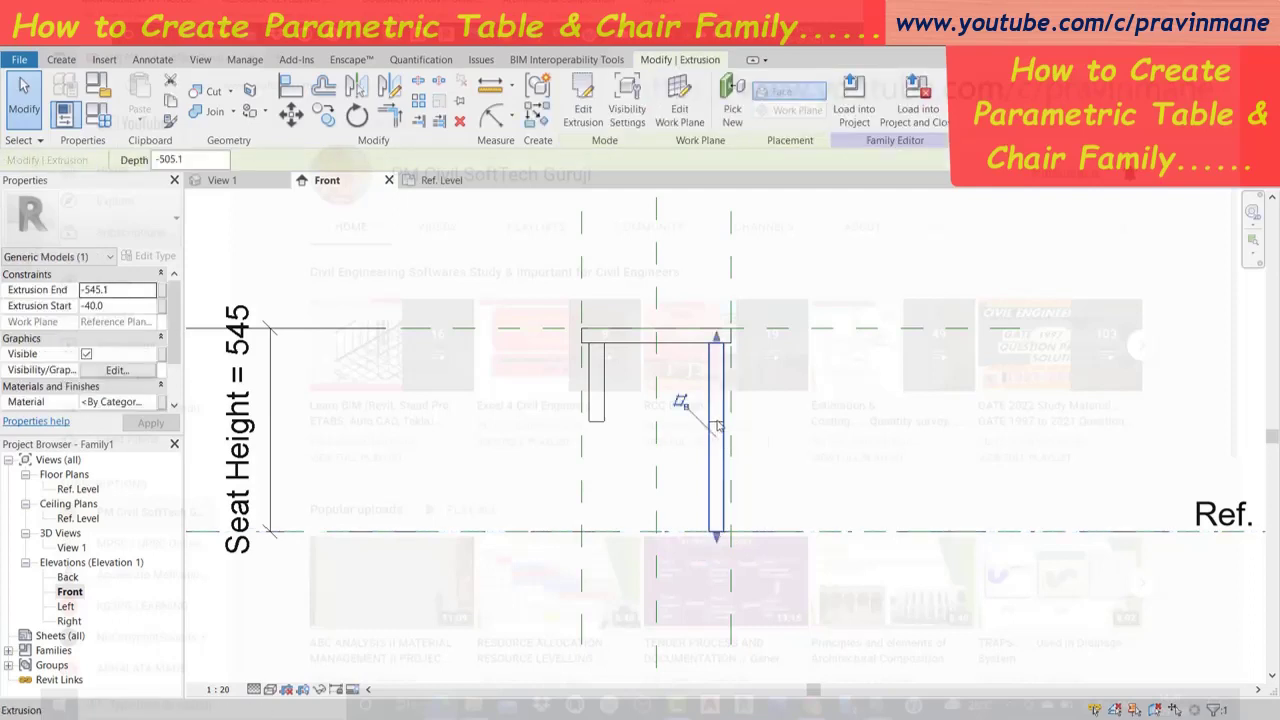
key("Escape")
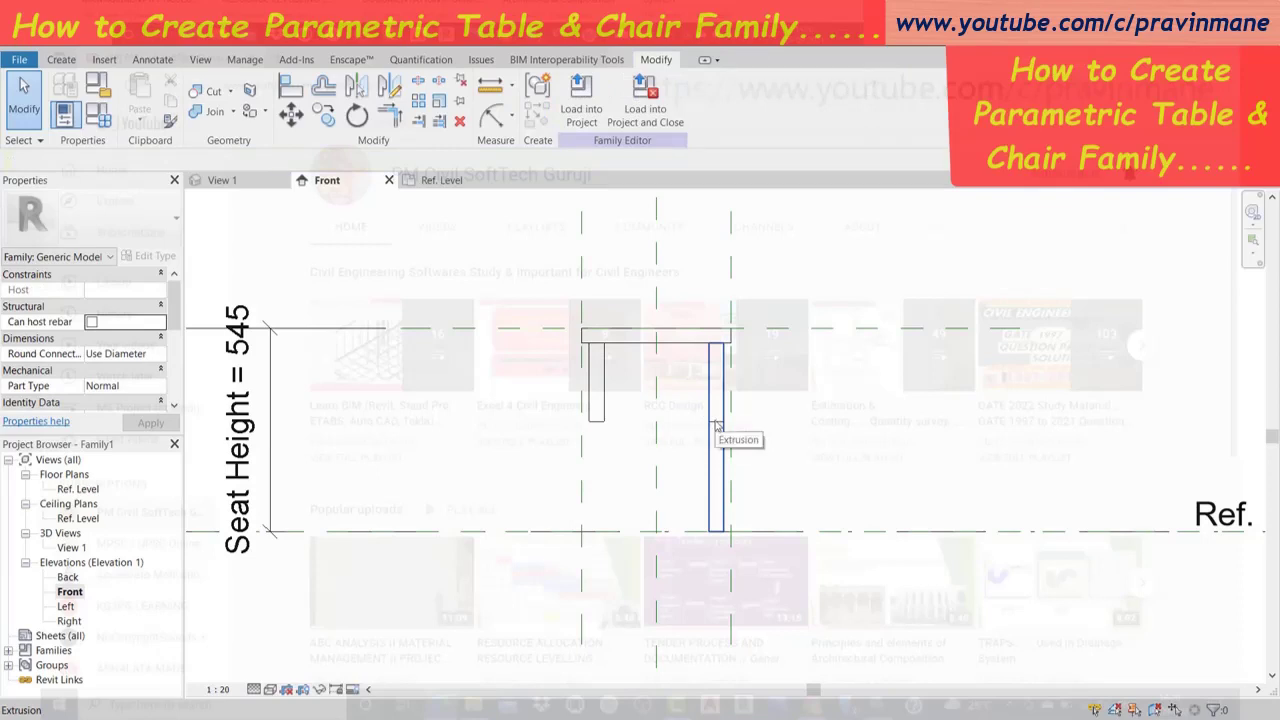
left_click(714, 427)
left_click_drag(709, 455, 679, 456)
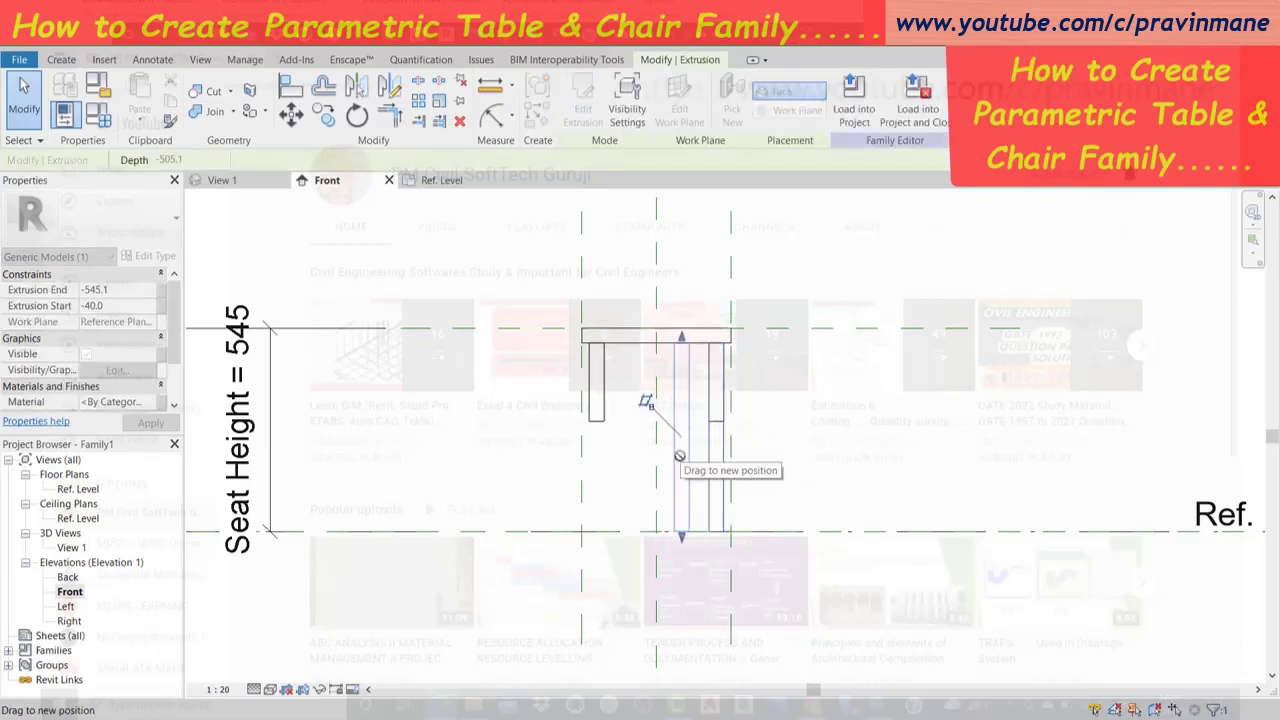
left_click_drag(679, 456, 679, 456)
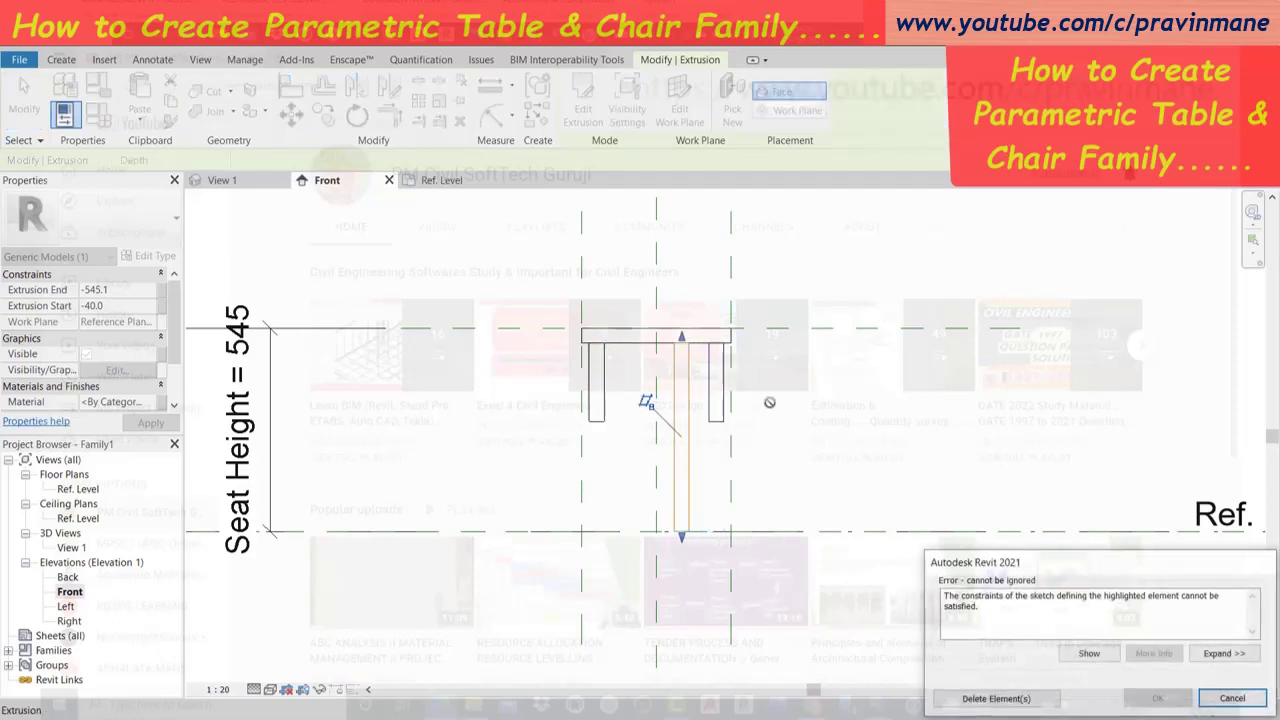
left_click(1230, 698)
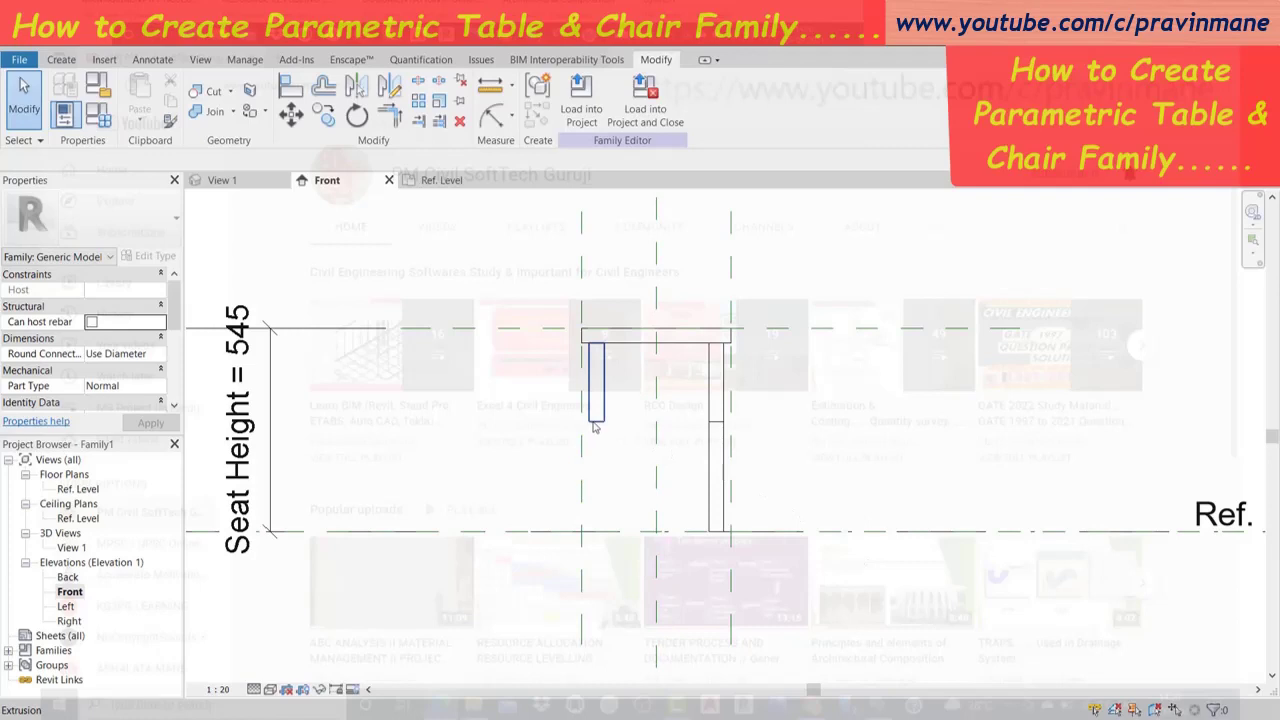
Align the left leg's top with the seat, then stretch its bottom to Ref. Level and lock it.
left_click(595, 370)
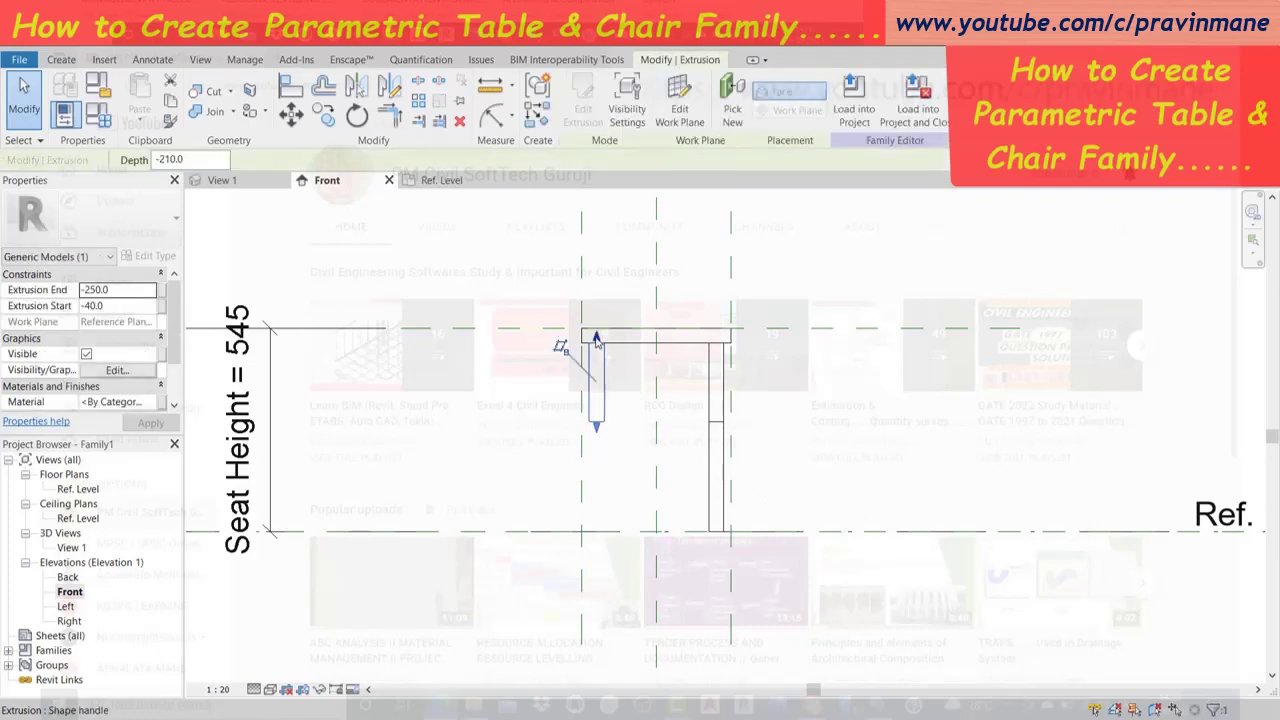
left_click_drag(595, 340, 596, 333)
left_click_drag(596, 430, 595, 537)
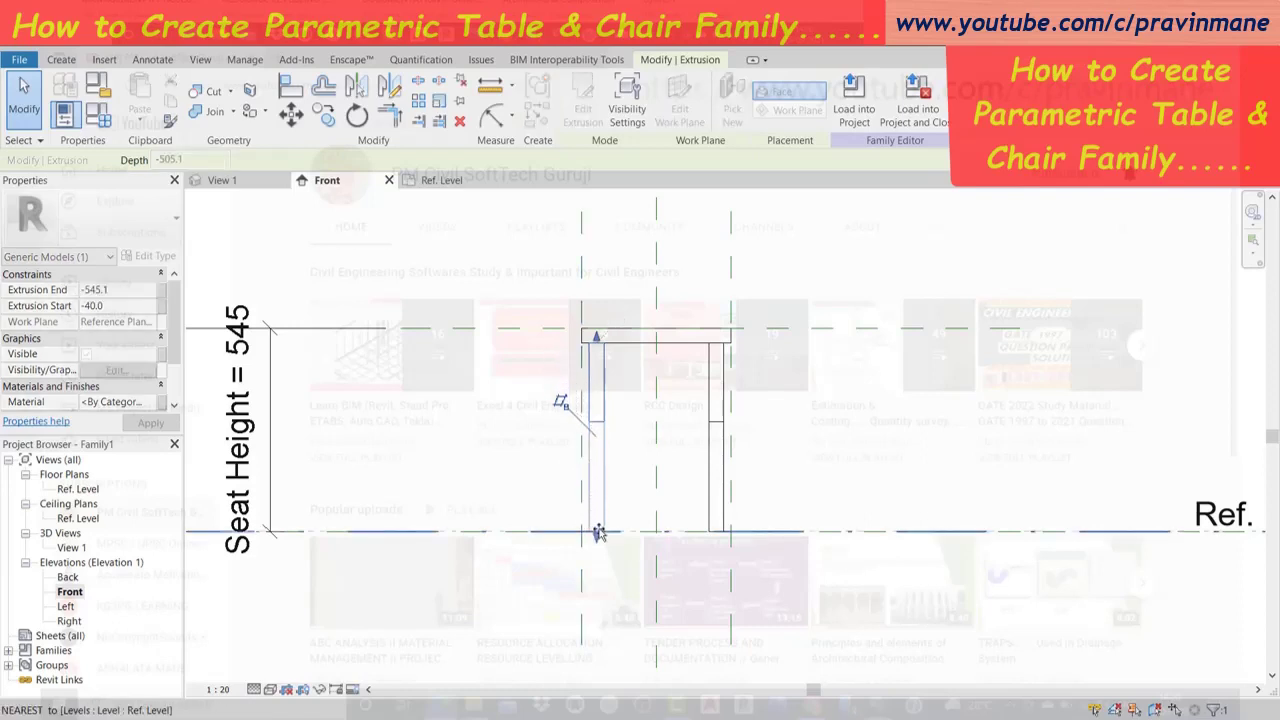
left_click(702, 555)
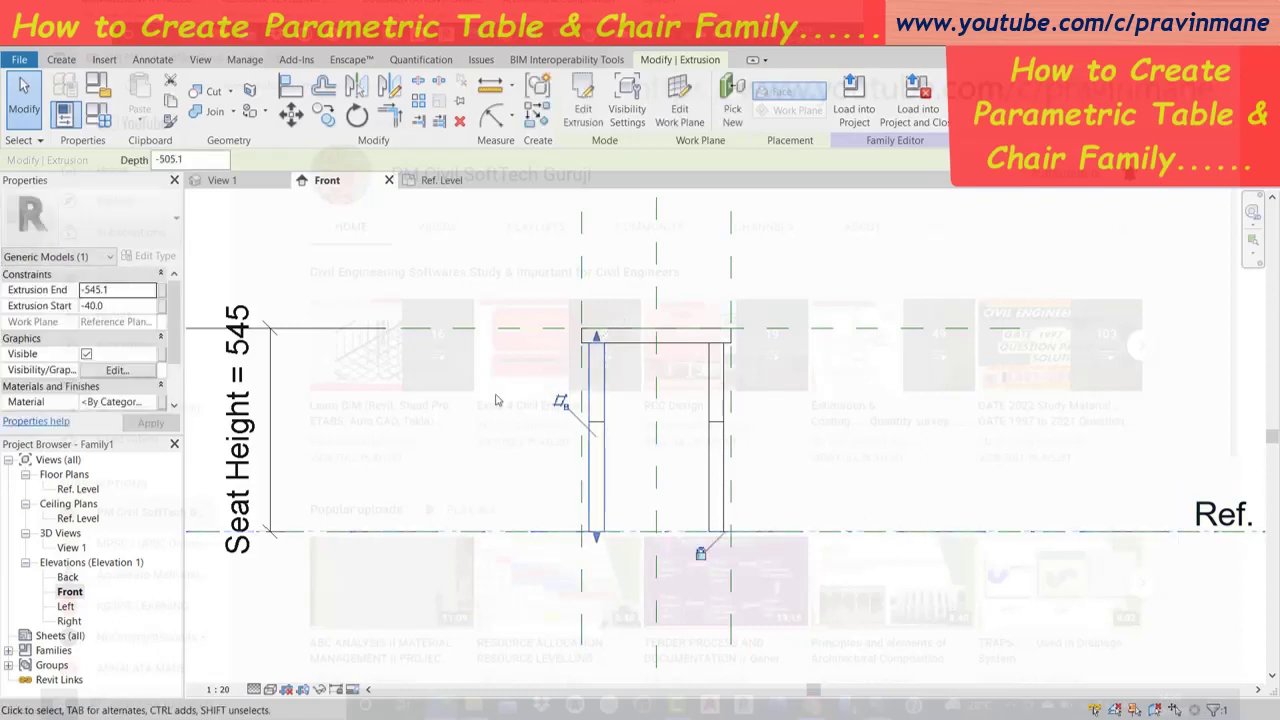
left_click(380, 260)
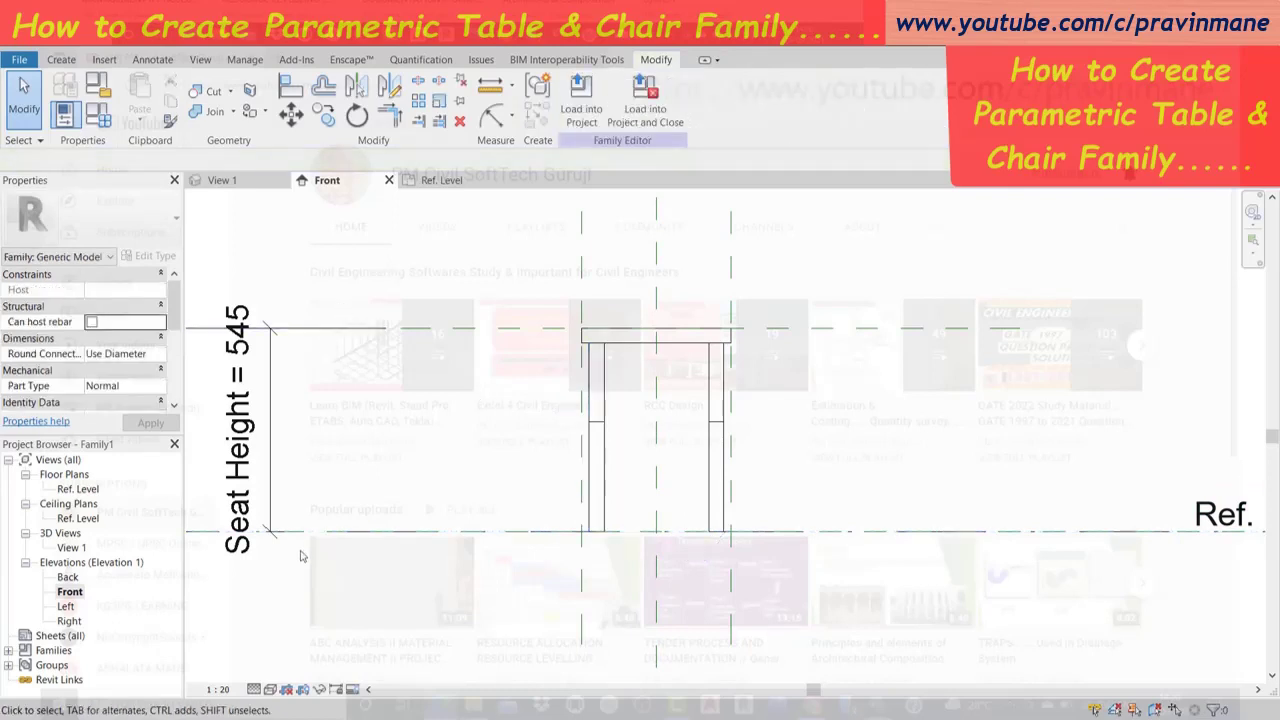
Open the Back elevation and pan to reposition the chair in view.
double_click(68, 578)
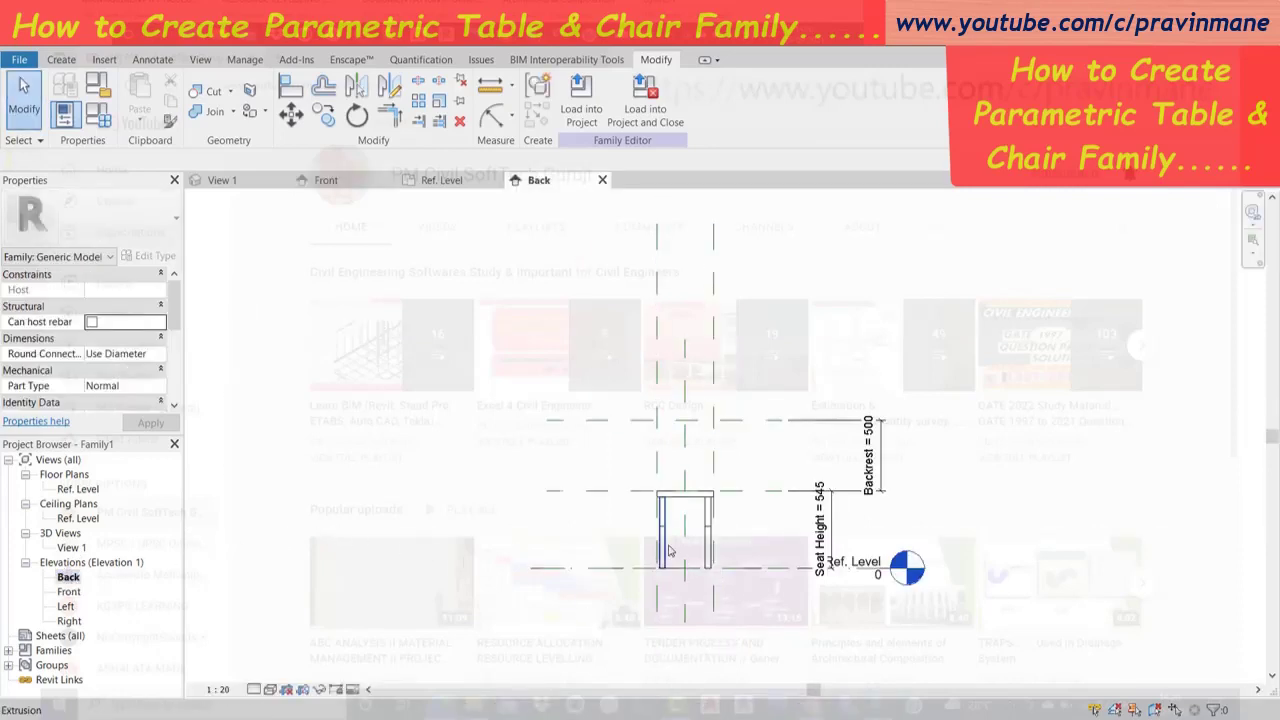
scroll(663, 543, "up", 5)
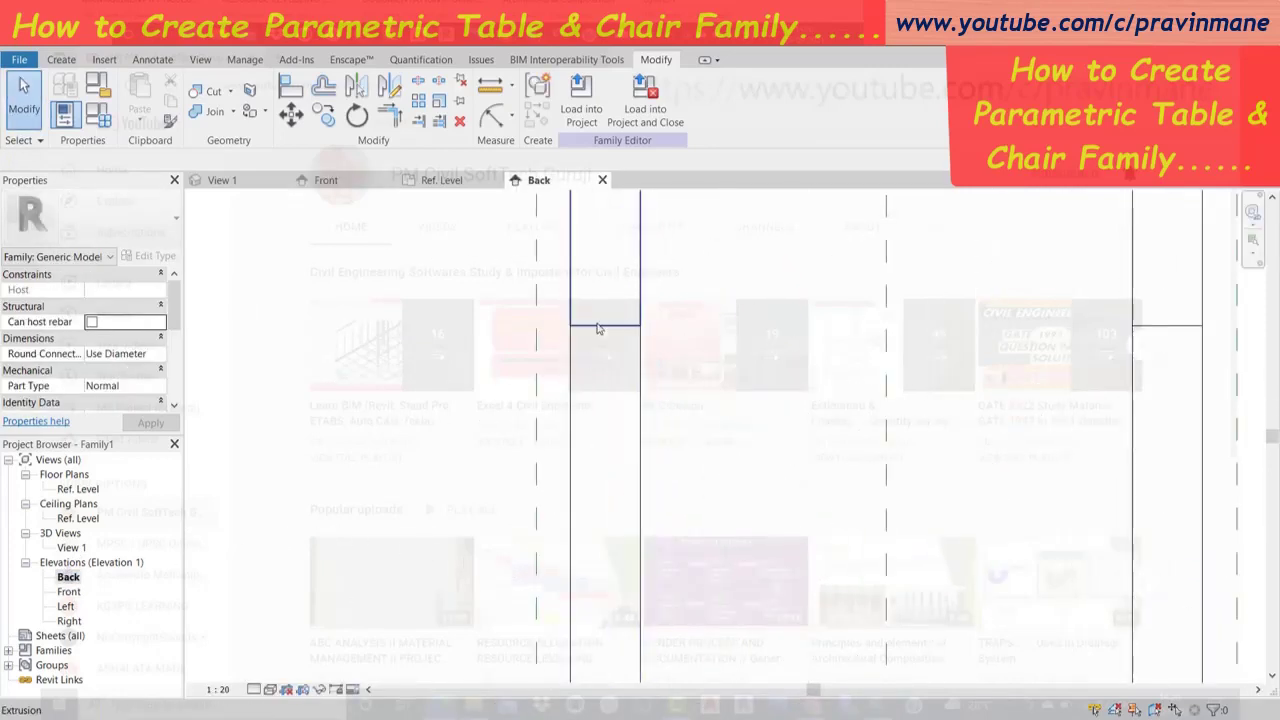
left_click(599, 328)
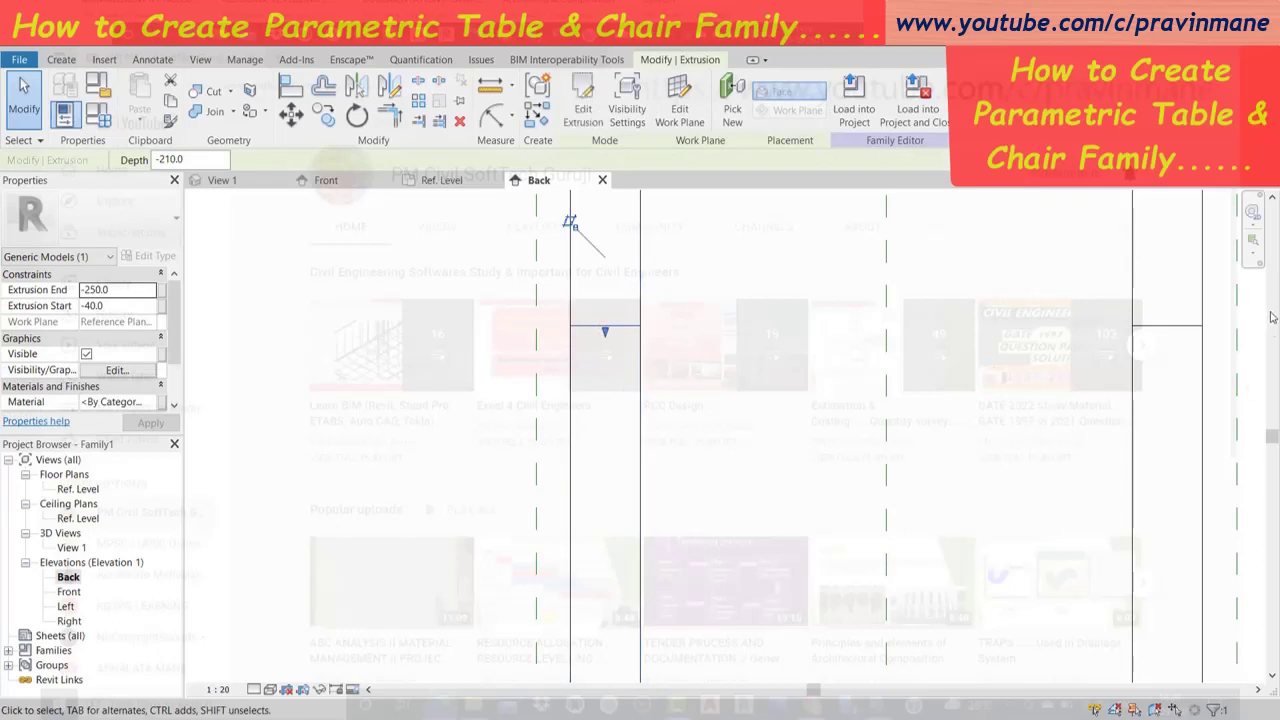
scroll(1100, 416, "down", 1)
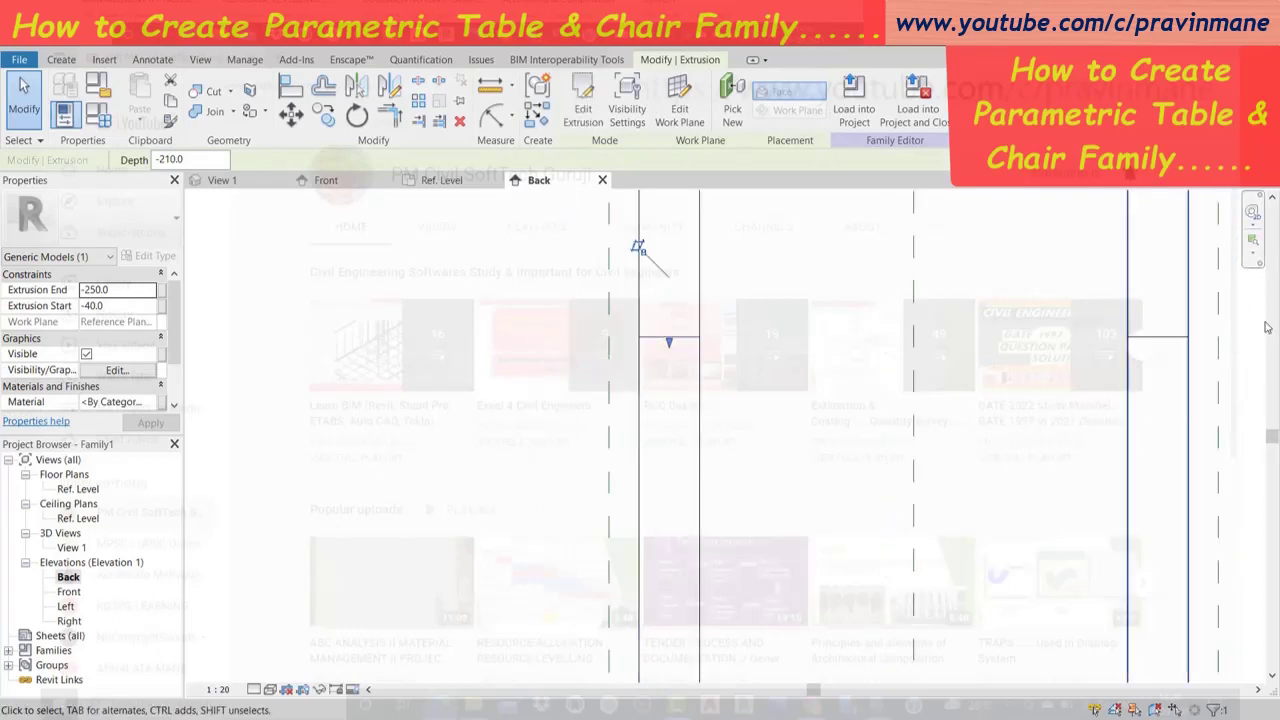
left_click(1256, 242)
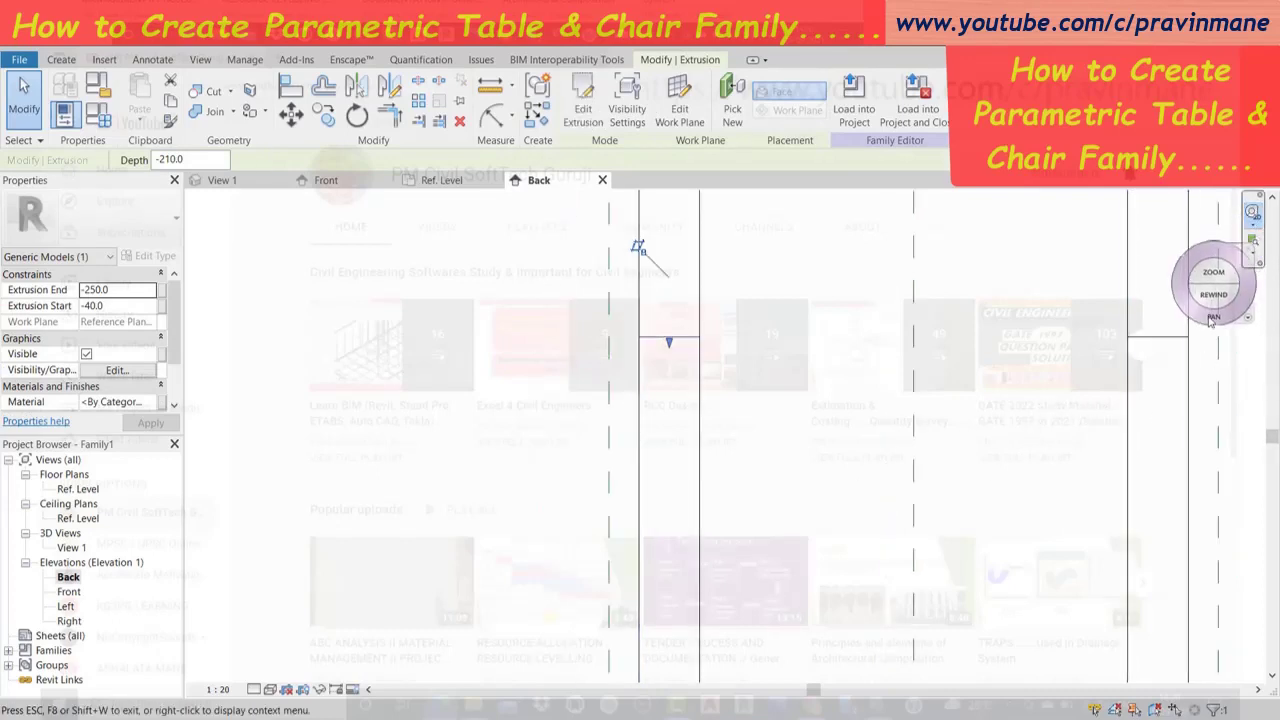
left_click_drag(1210, 318, 1091, 582)
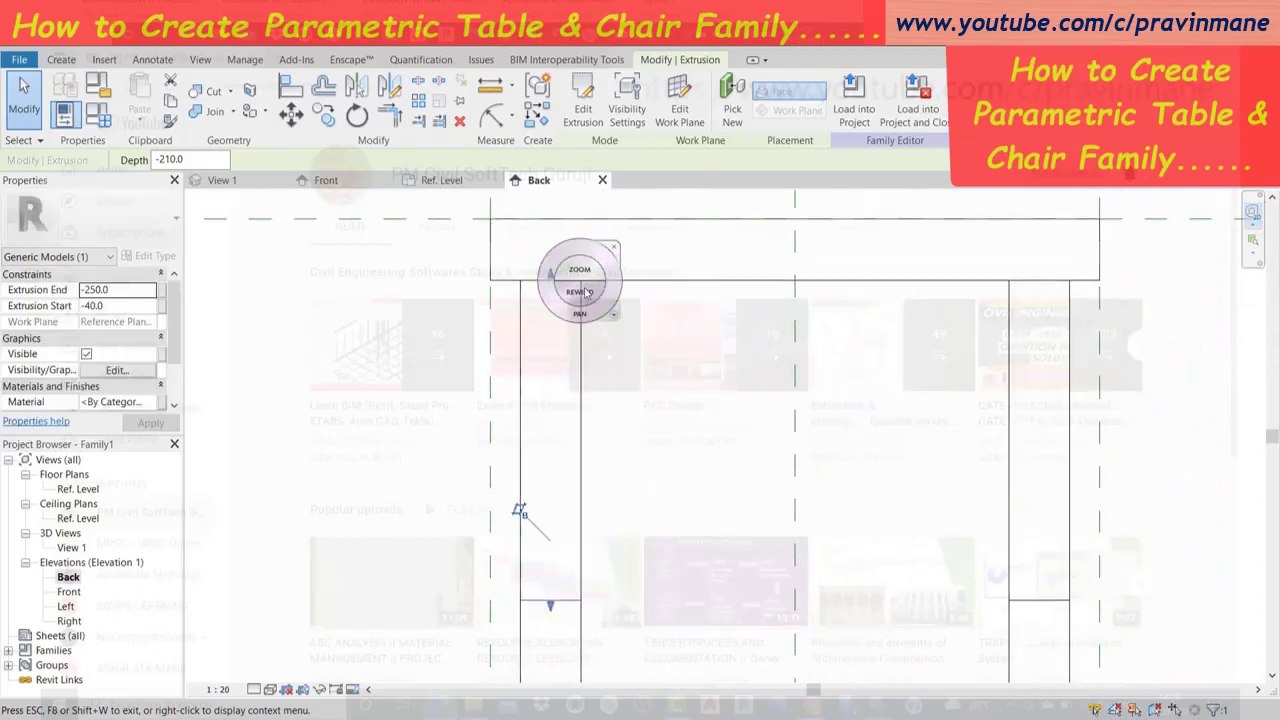
key("Escape")
key("Escape")
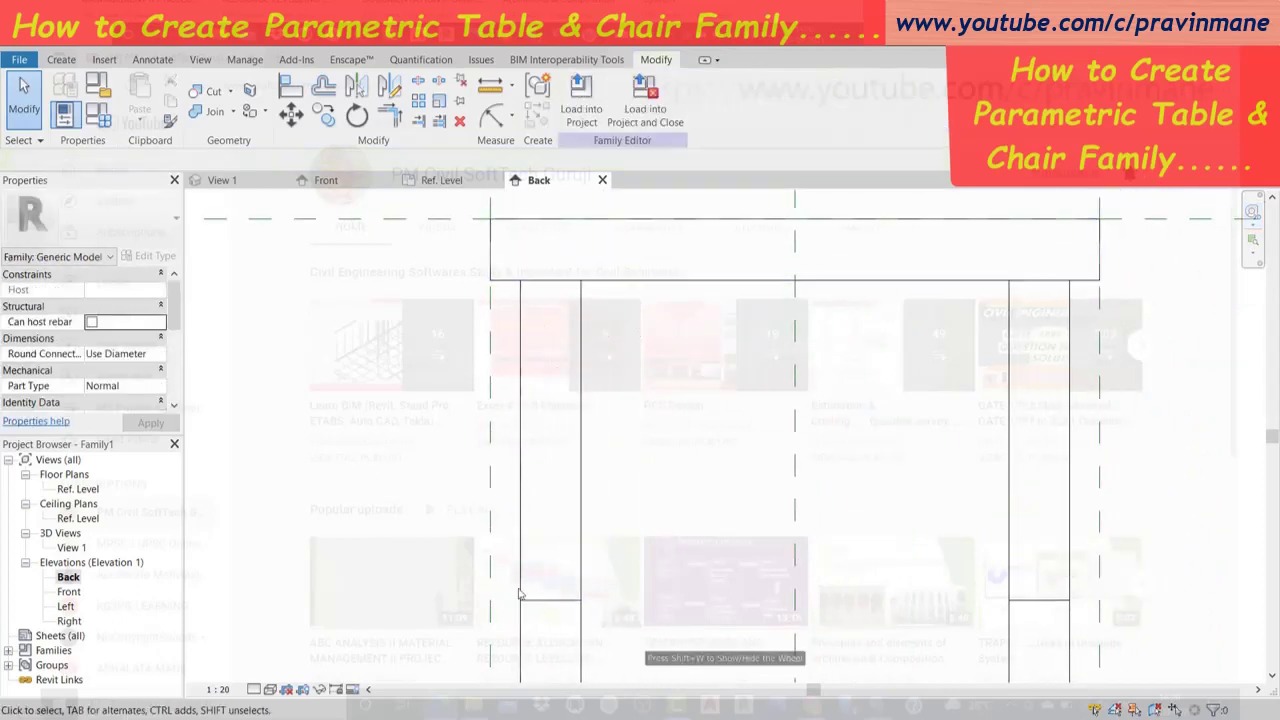
Align the right leg's top to the seat and lock it.
left_click(556, 604)
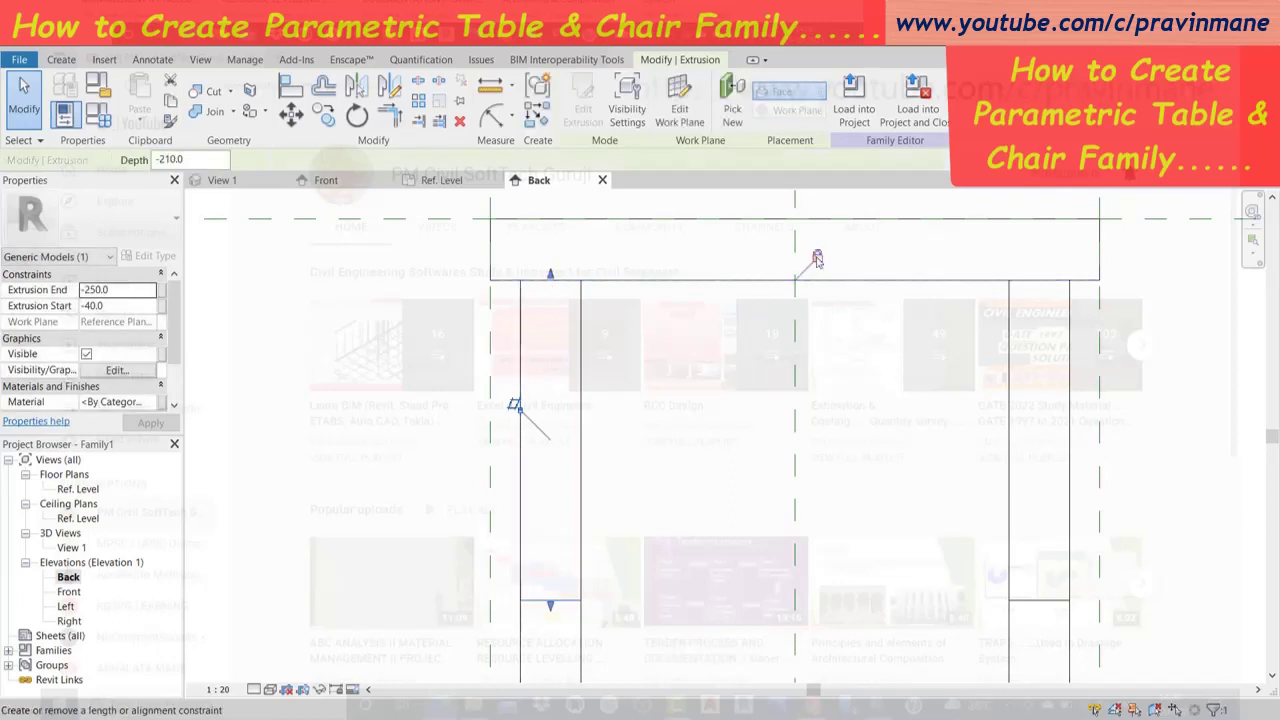
left_click(1026, 602)
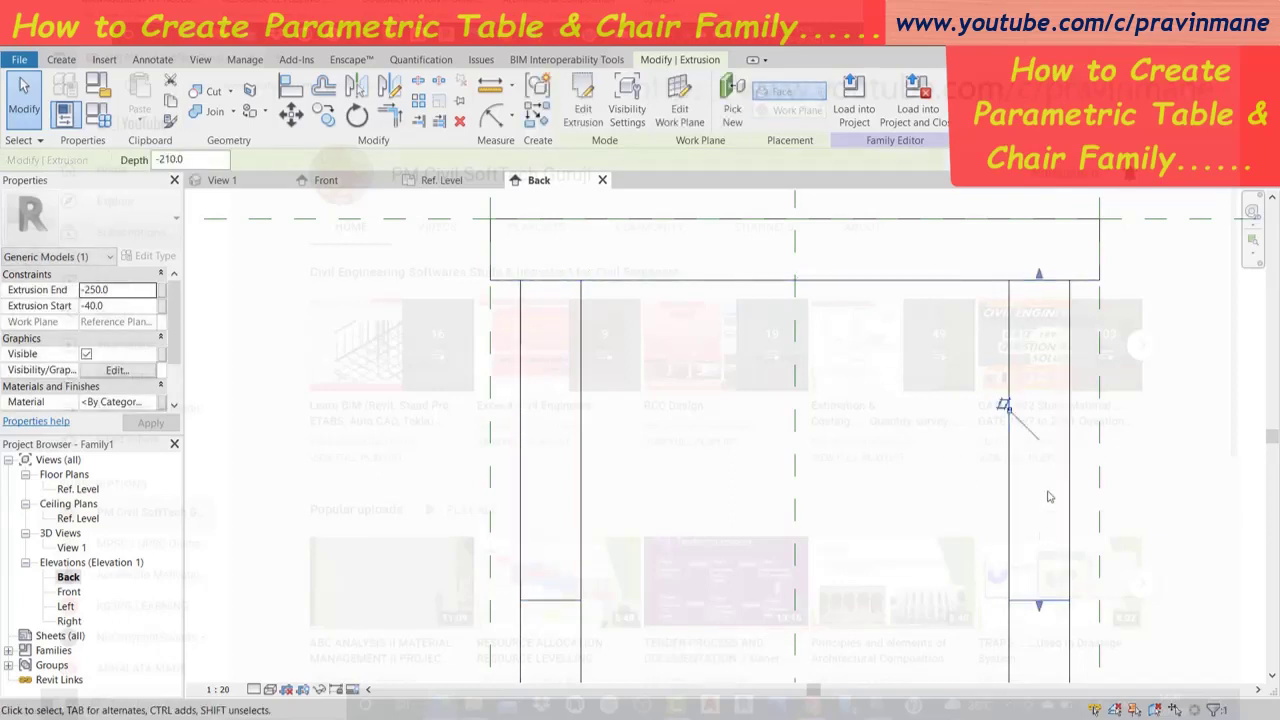
left_click(1037, 278, "ctrl")
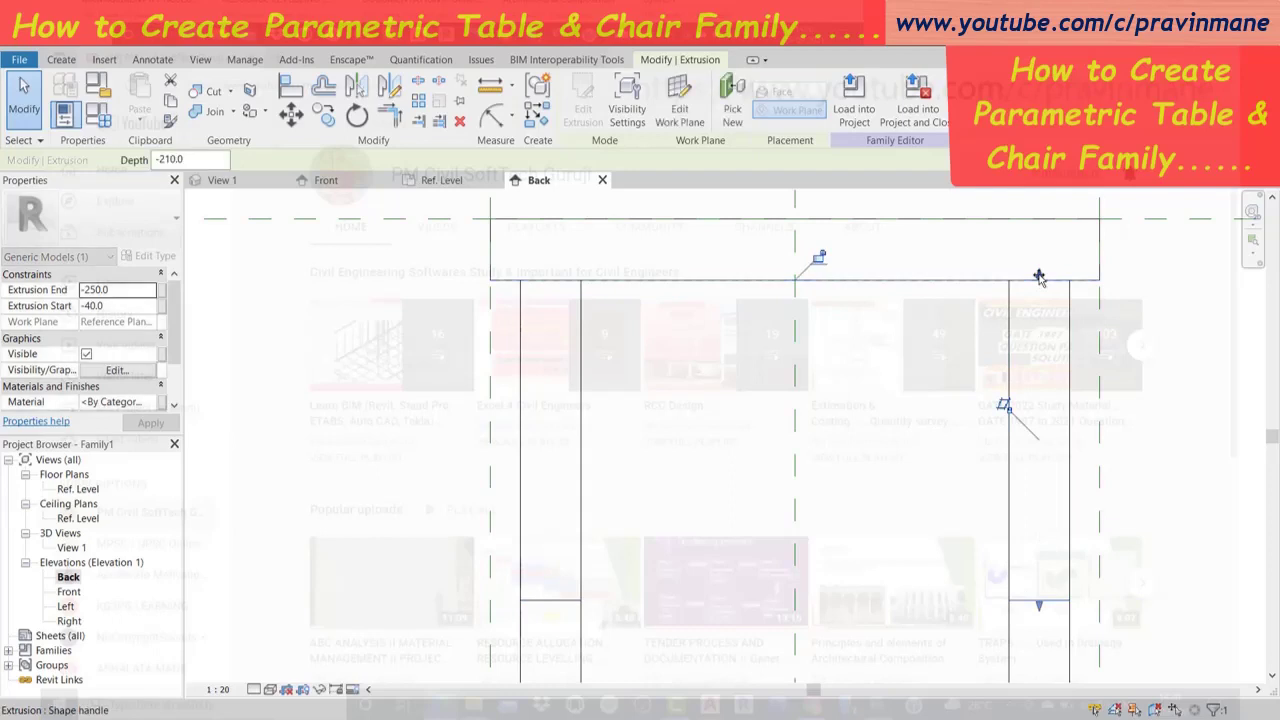
left_click(818, 261)
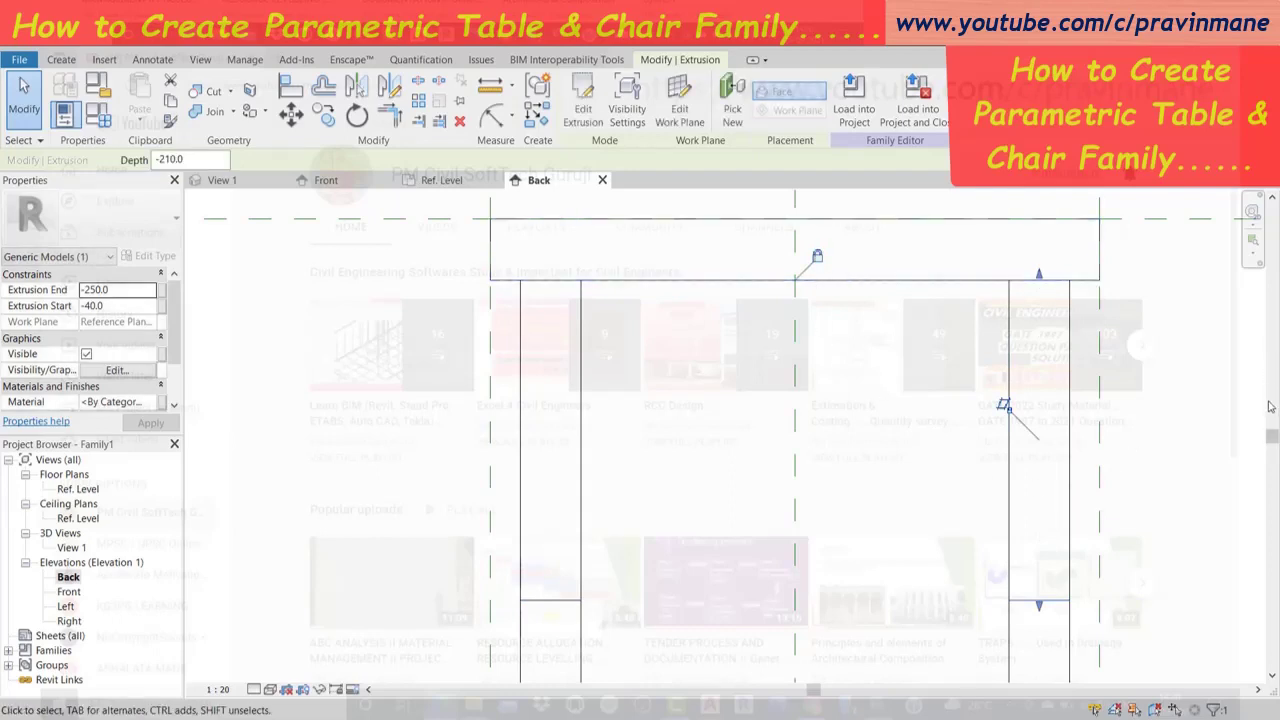
left_click_drag(1274, 436, 1274, 546)
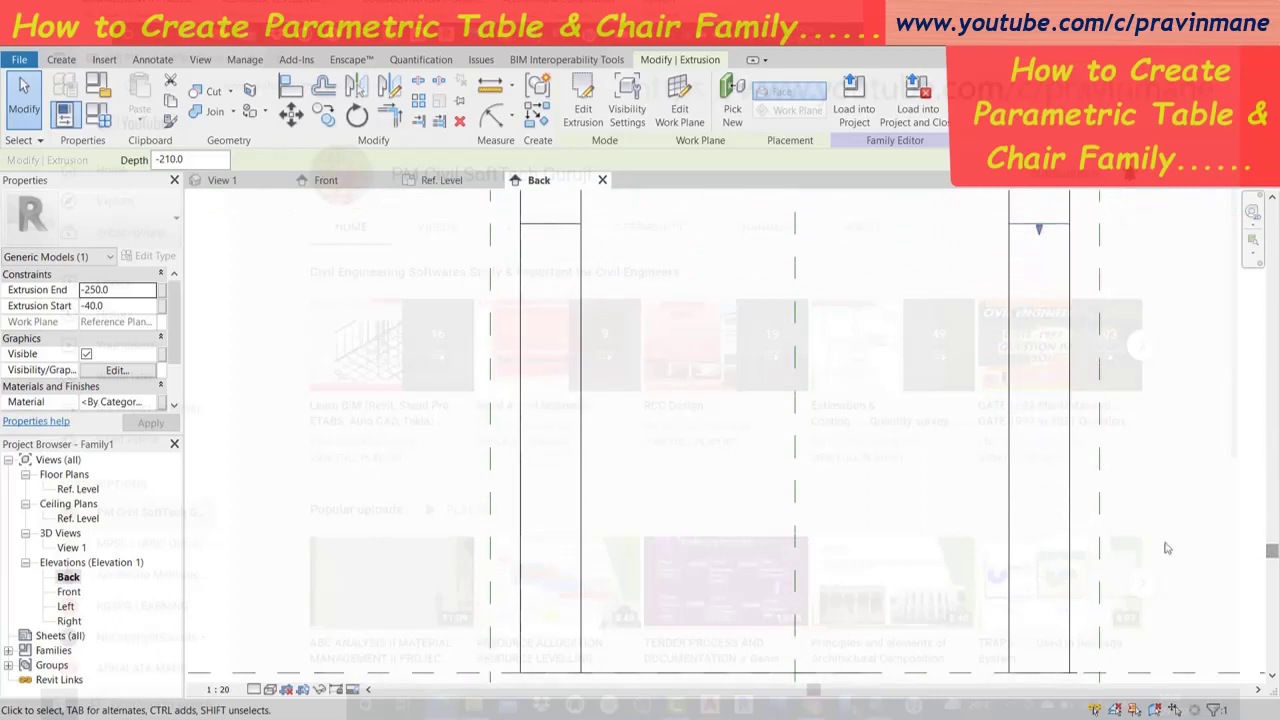
scroll(849, 435, "down", 1)
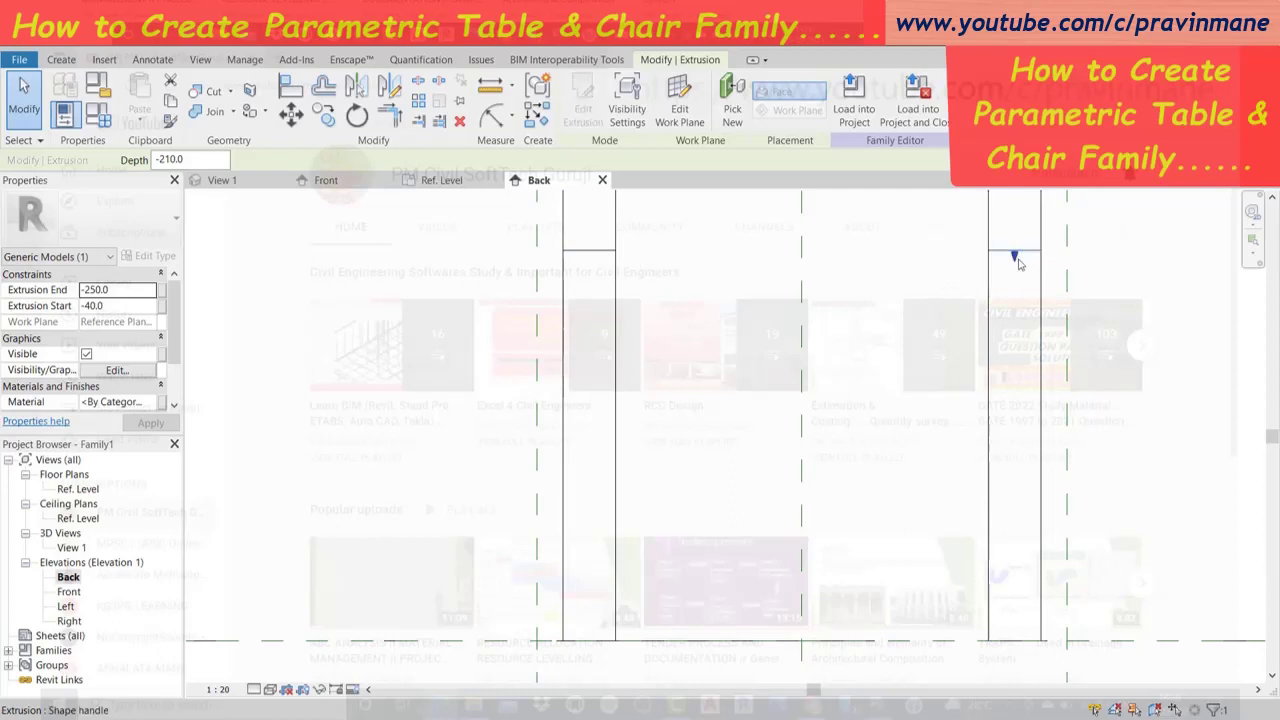
Stretch the right and left leg extrusions down to the reference level.
left_click_drag(1015, 260, 1016, 643)
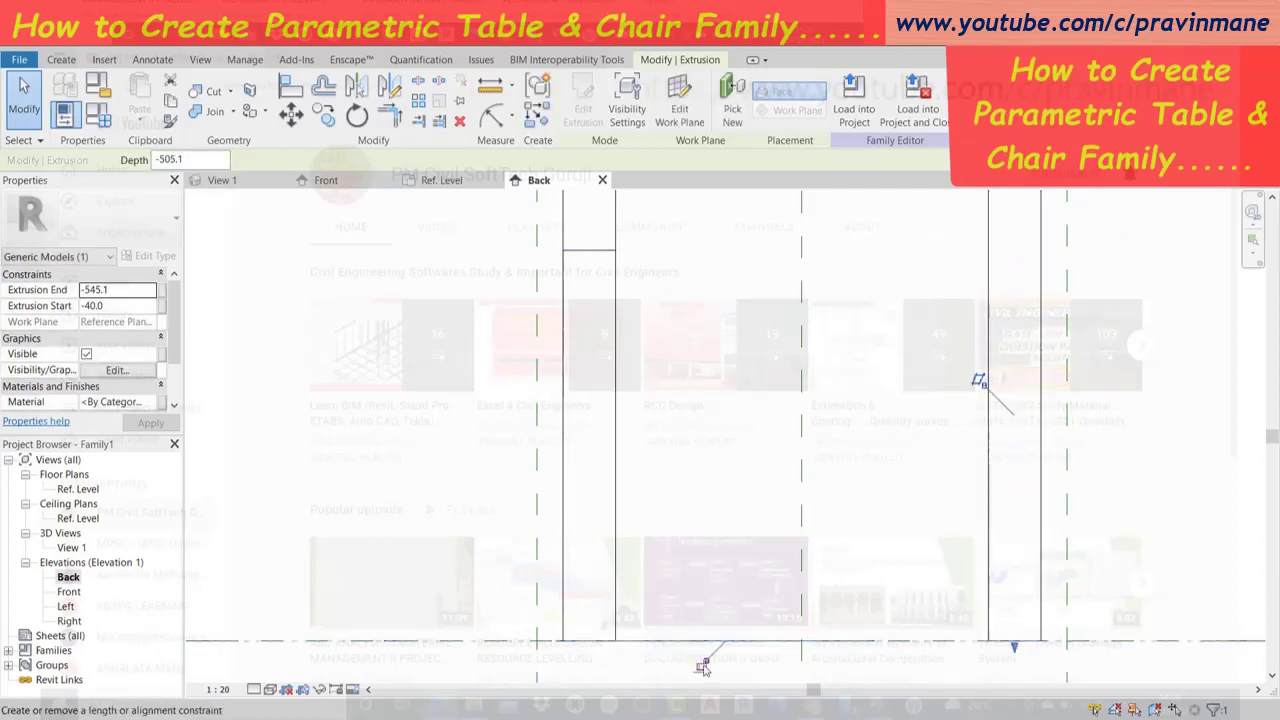
left_click(600, 256)
left_click_drag(590, 255, 596, 642)
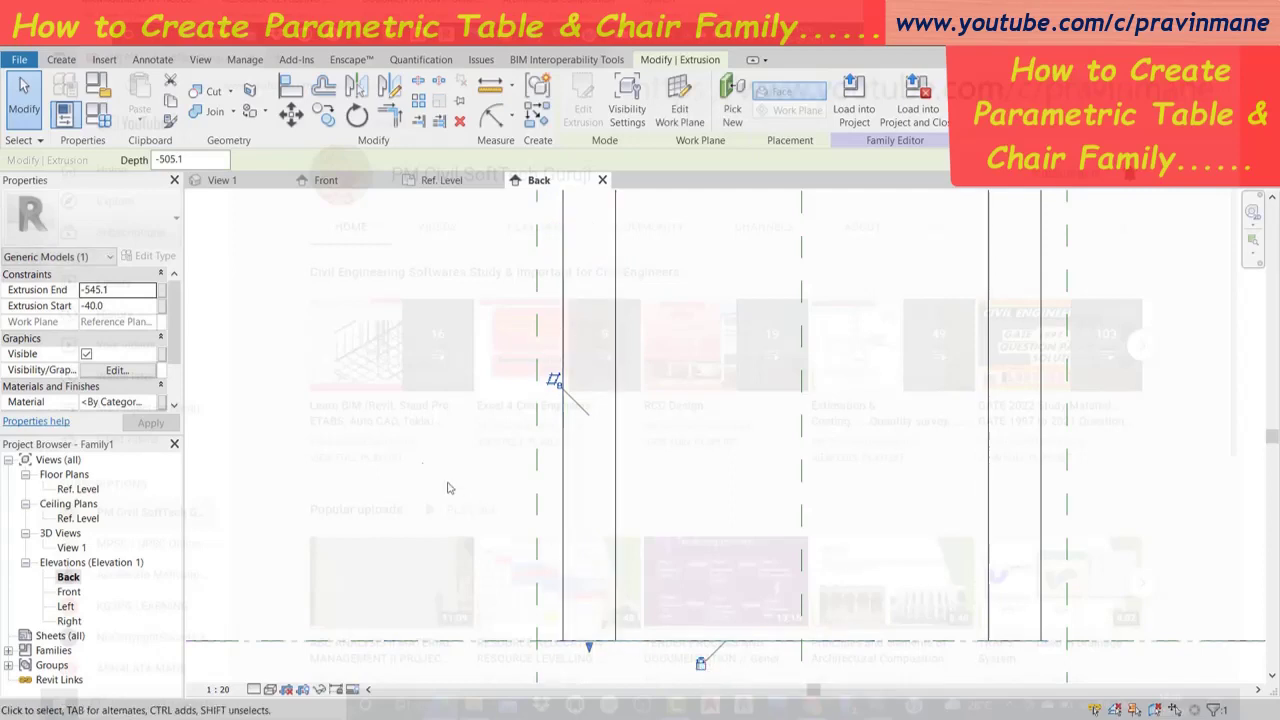
left_click(360, 462)
Check a leg's extrusion extents, now running from -40.0 to -545.1.
scroll(353, 440, "down", 3)
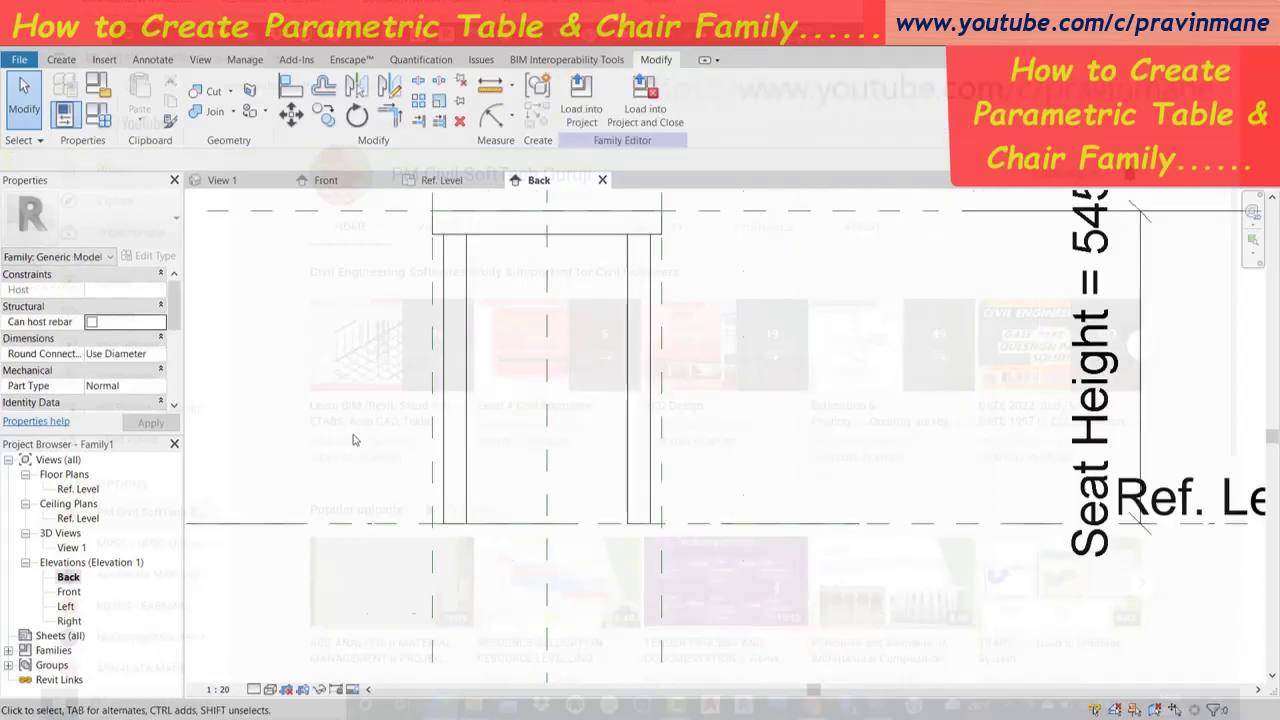
scroll(352, 440, "down", 2)
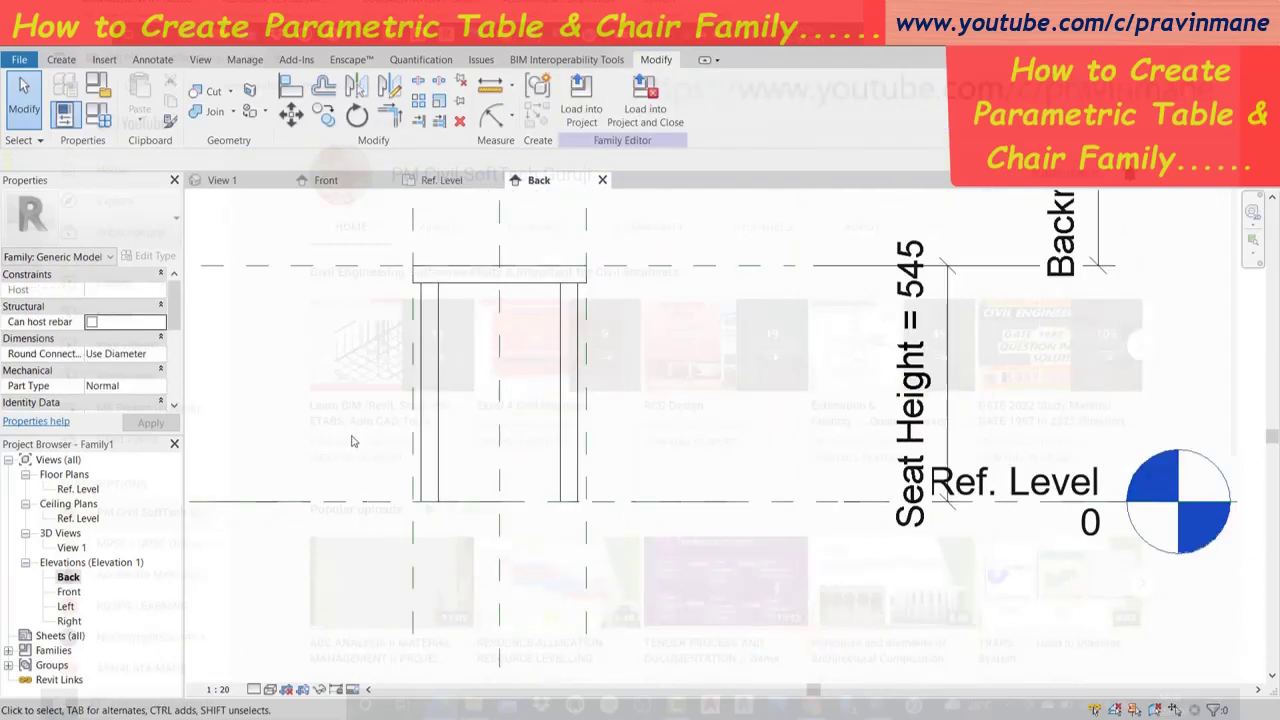
left_click(439, 349)
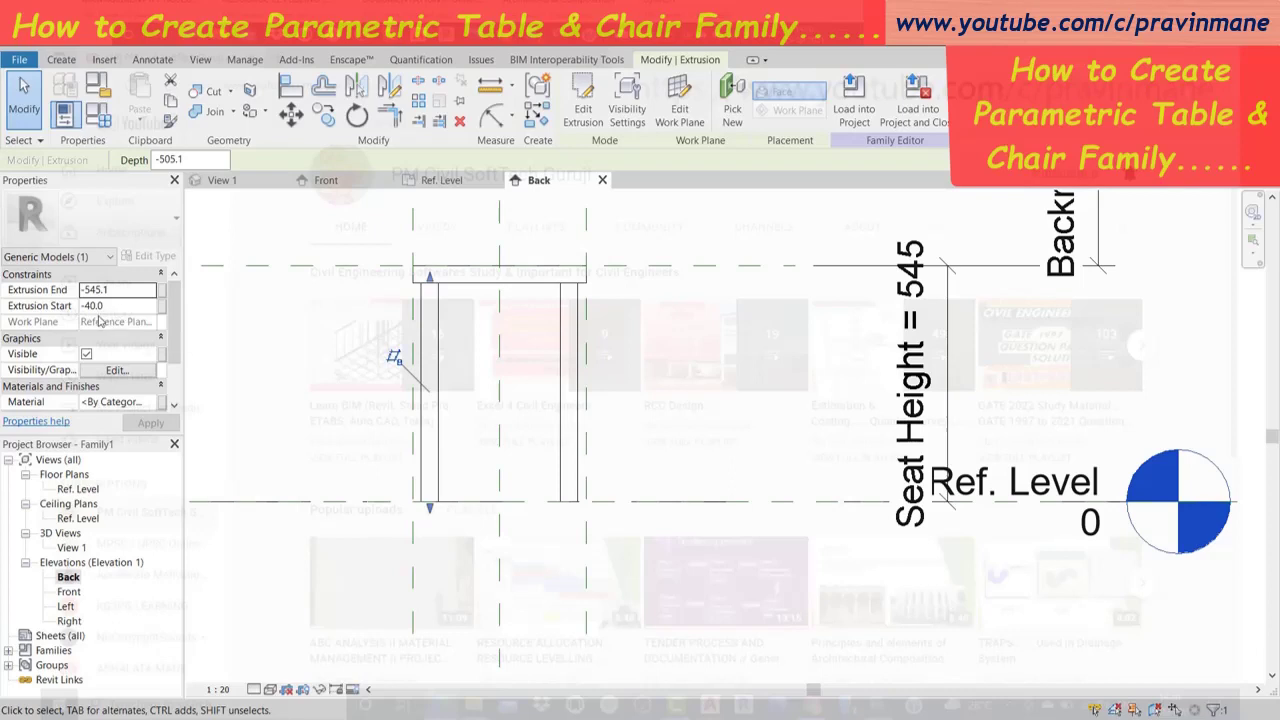
left_click(520, 673)
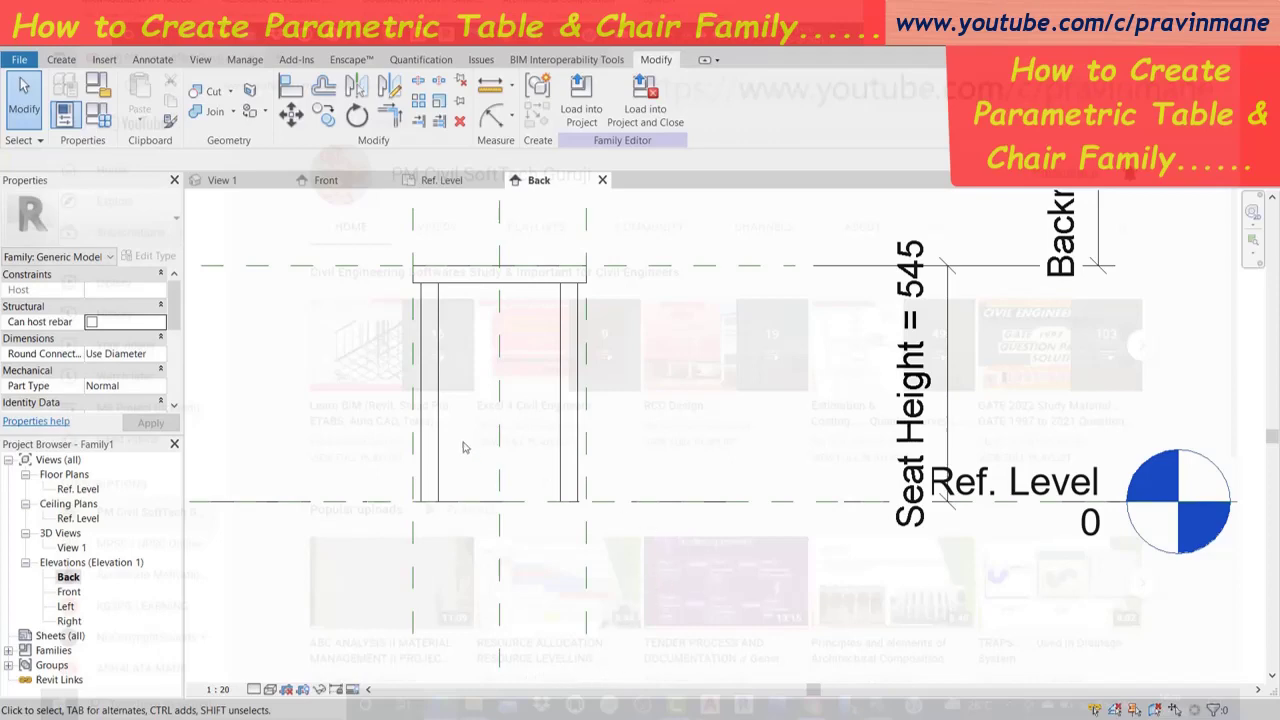
scroll(463, 447, "down", 2)
scroll(449, 443, "down", 2)
scroll(407, 432, "up", 2)
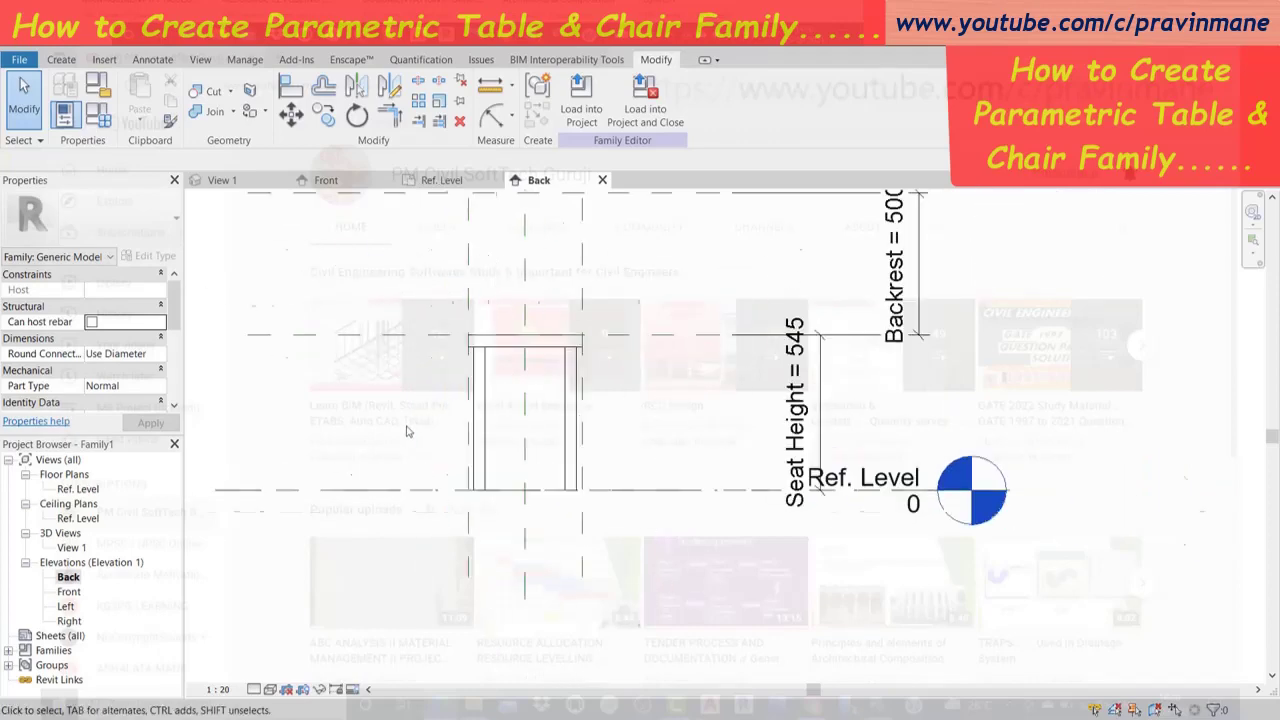
scroll(357, 452, "up", 1)
scroll(358, 457, "down", 2)
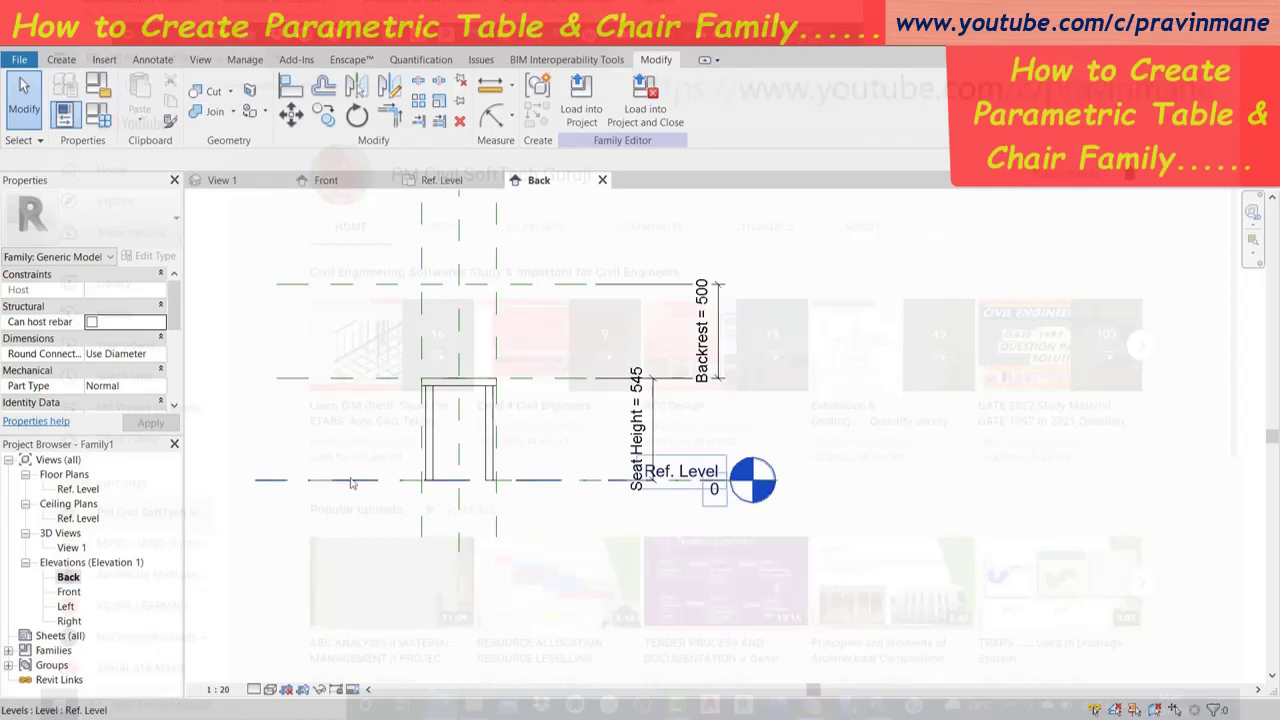
scroll(407, 326, "up", 1)
scroll(407, 326, "up", 2)
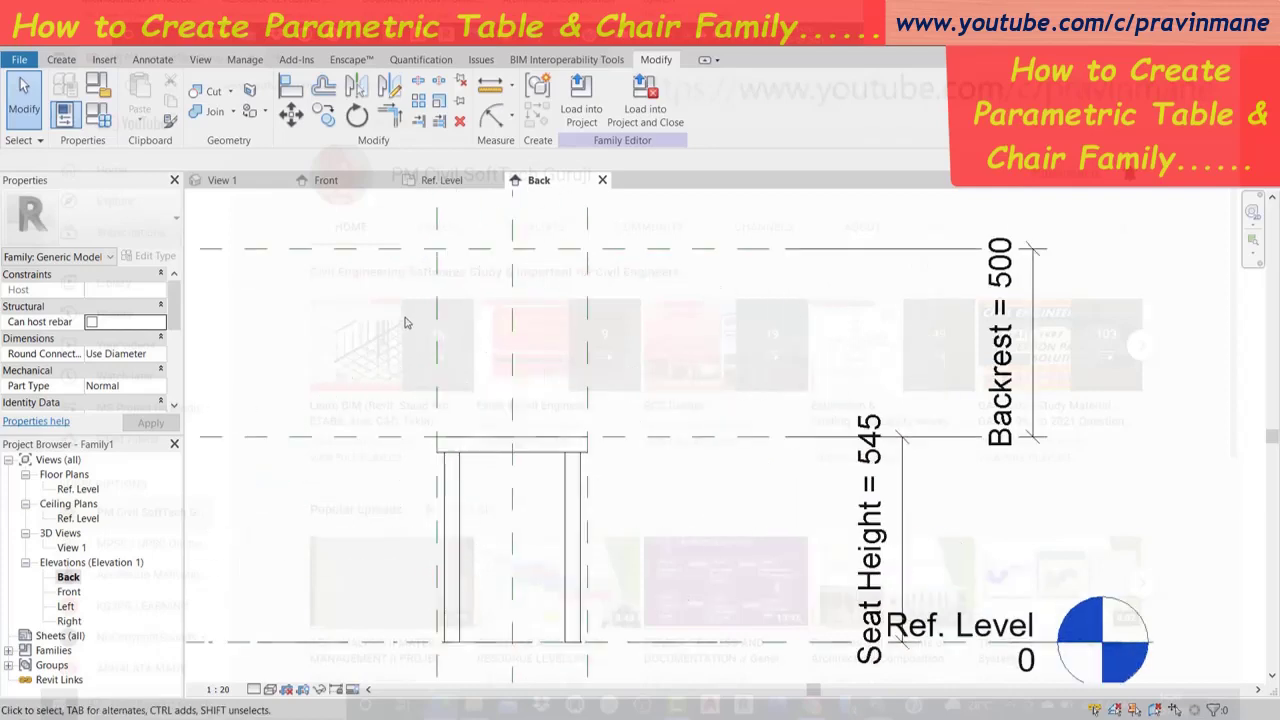
In the Ref. Level plan, start a rectangle extrusion on the Chair Seat reference plane.
left_click(438, 180)
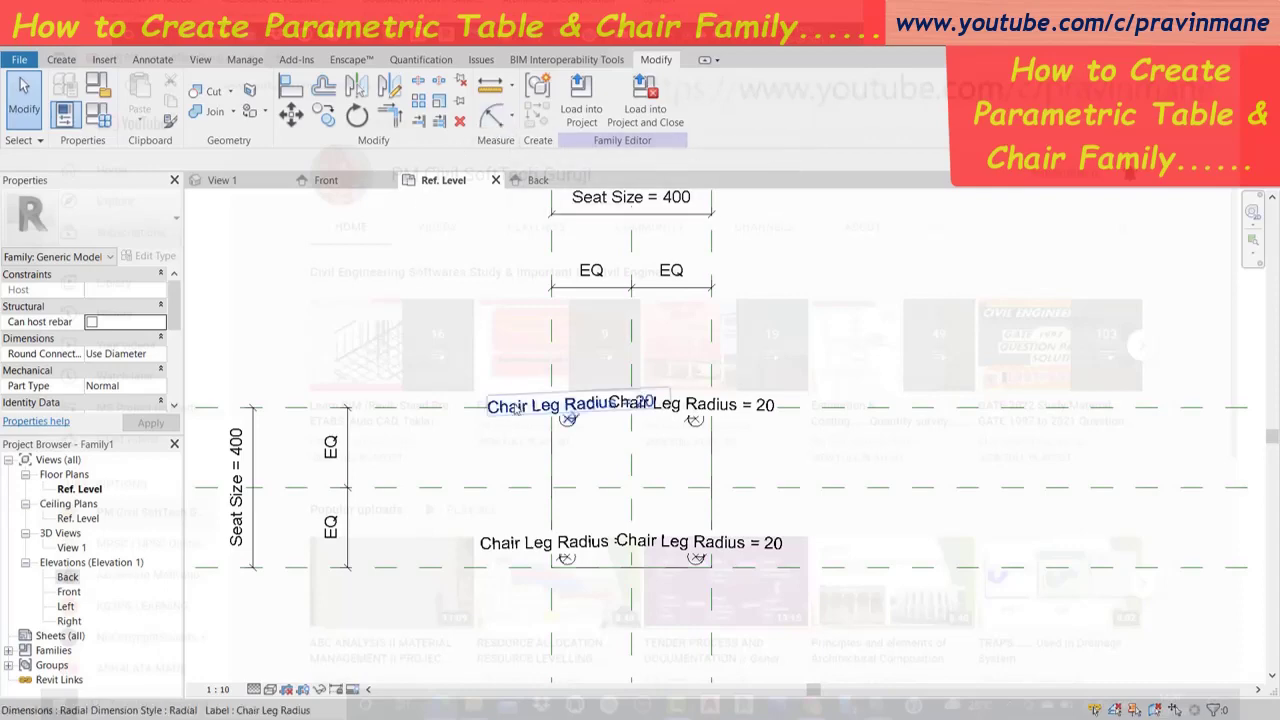
scroll(567, 417, "up", 2)
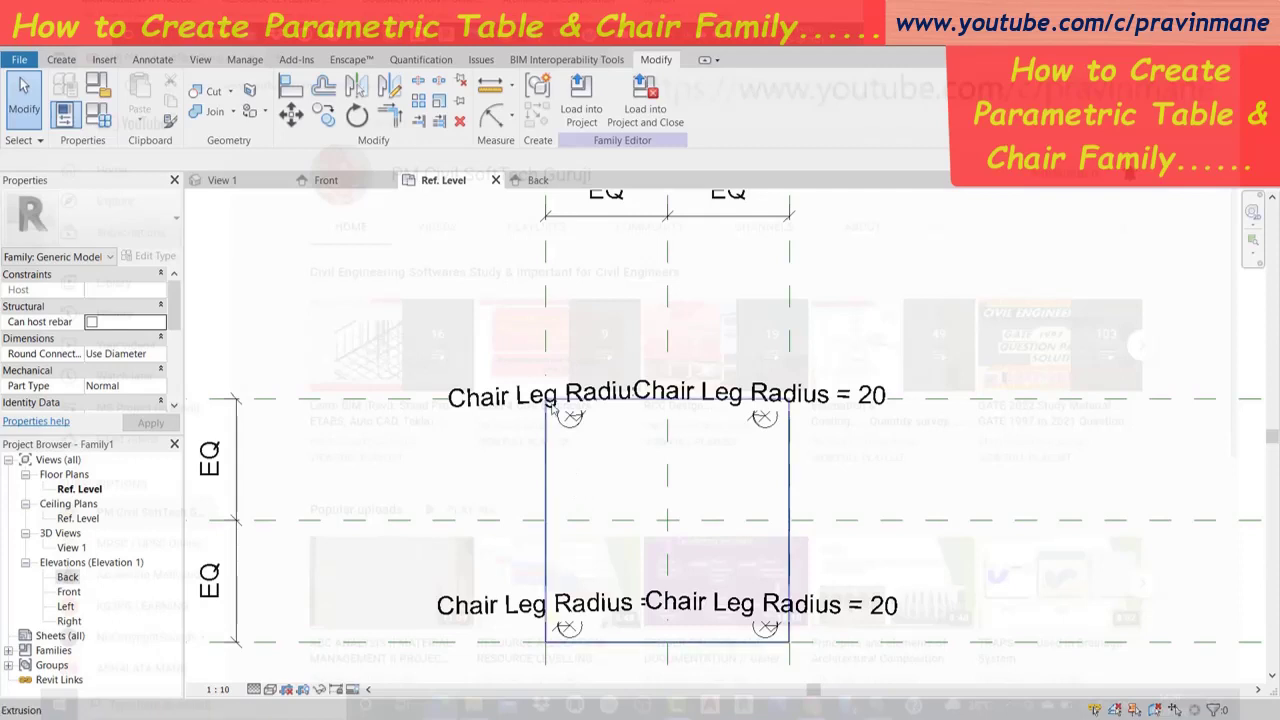
scroll(515, 233, "down", 2)
left_click(60, 58)
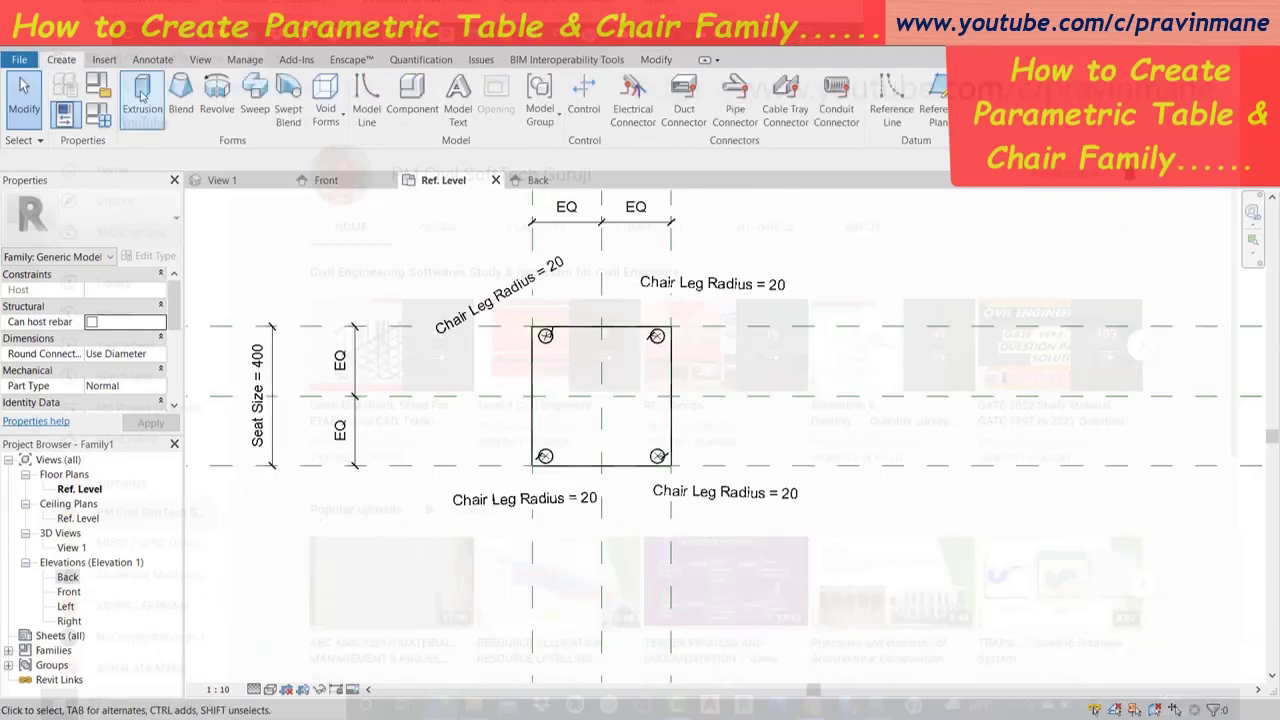
left_click(142, 96)
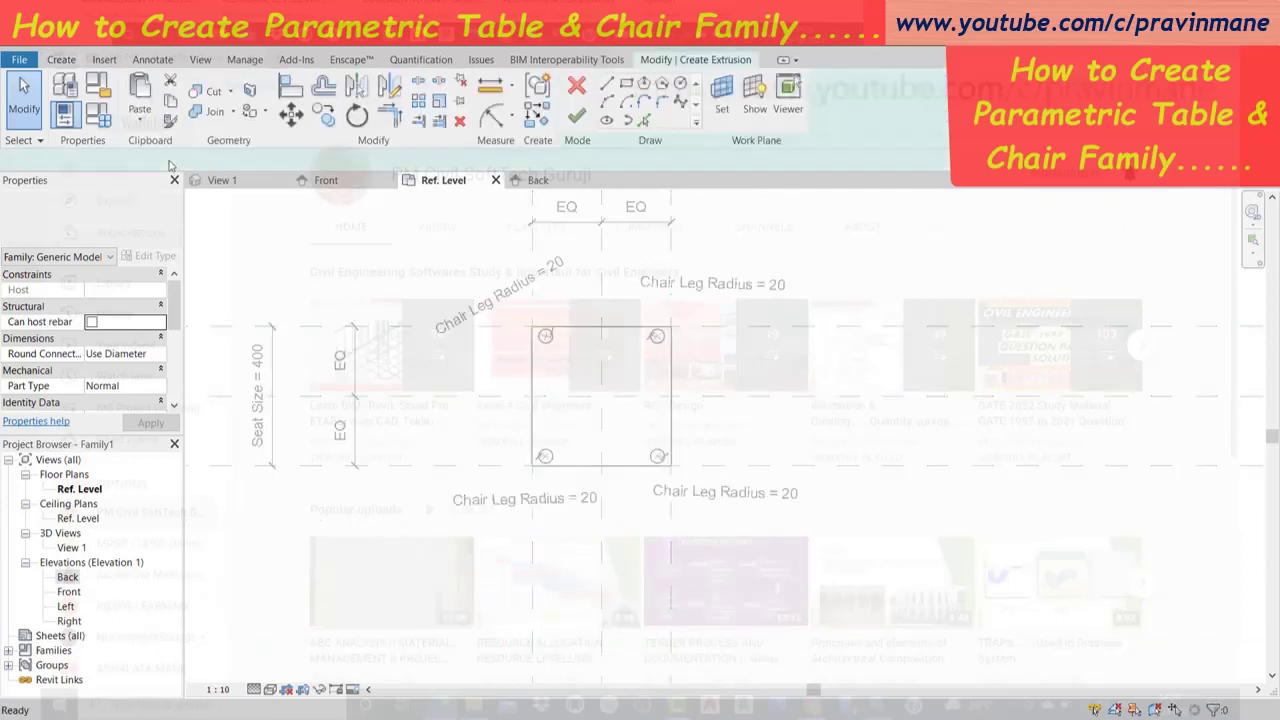
left_click(626, 84)
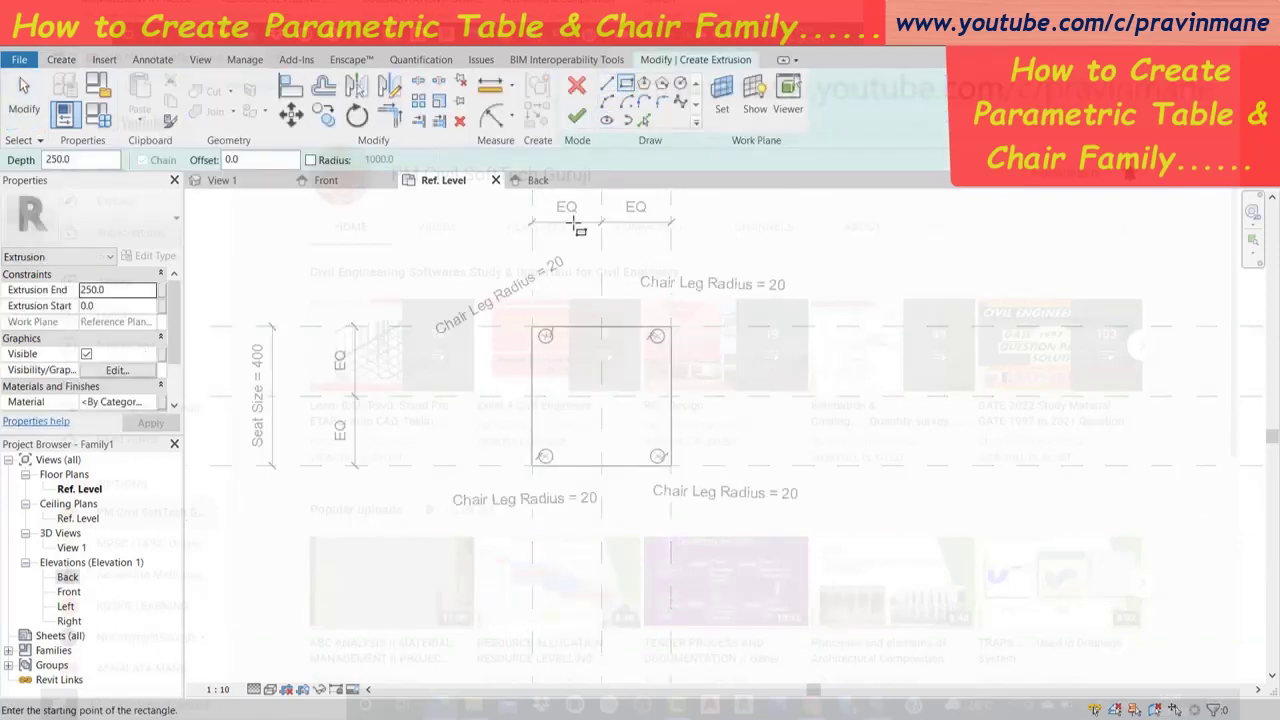
left_click(722, 95)
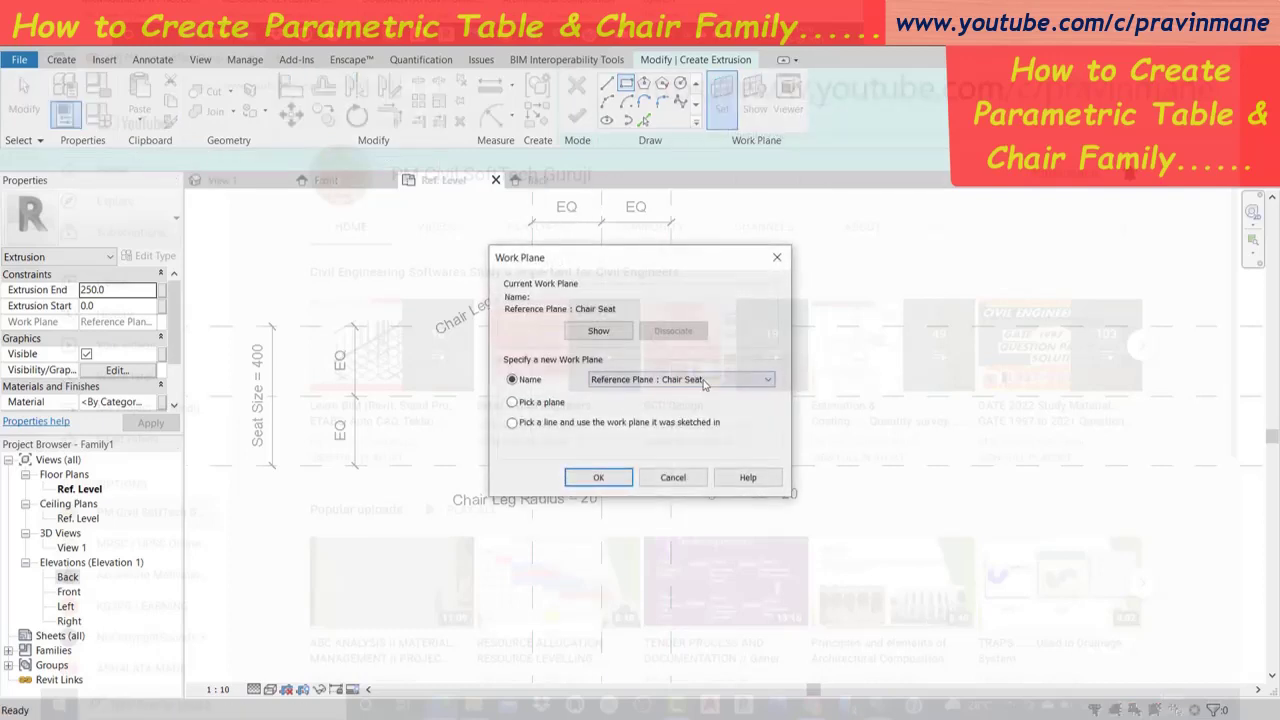
left_click(609, 477)
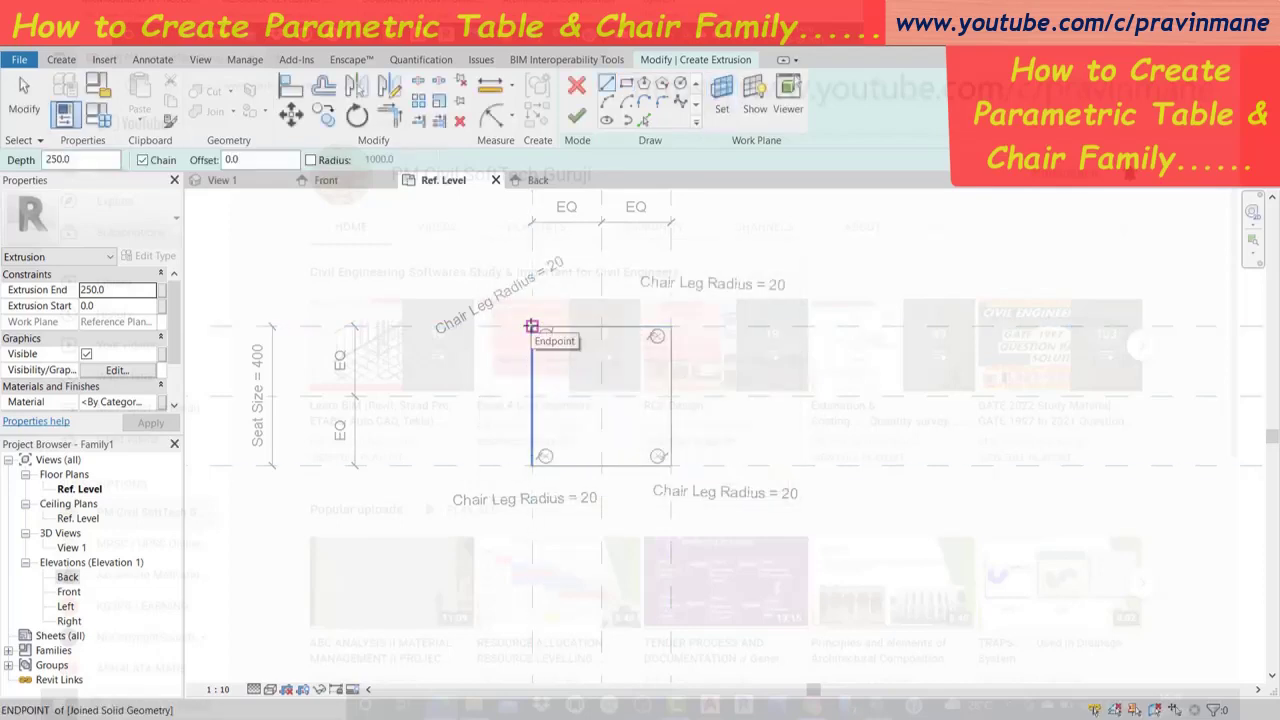
Sketch a 60 by 400 rectangle along the seat's left edge and finish the extrusion.
left_click(532, 327)
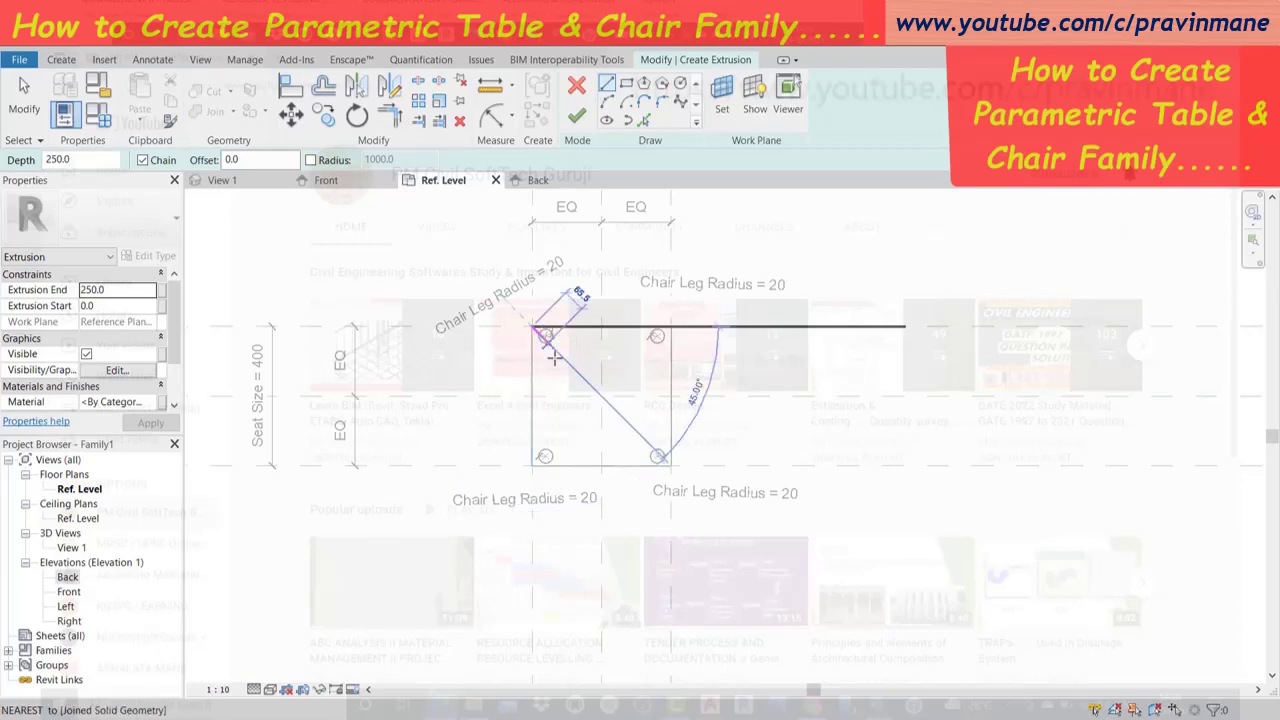
left_click(532, 465)
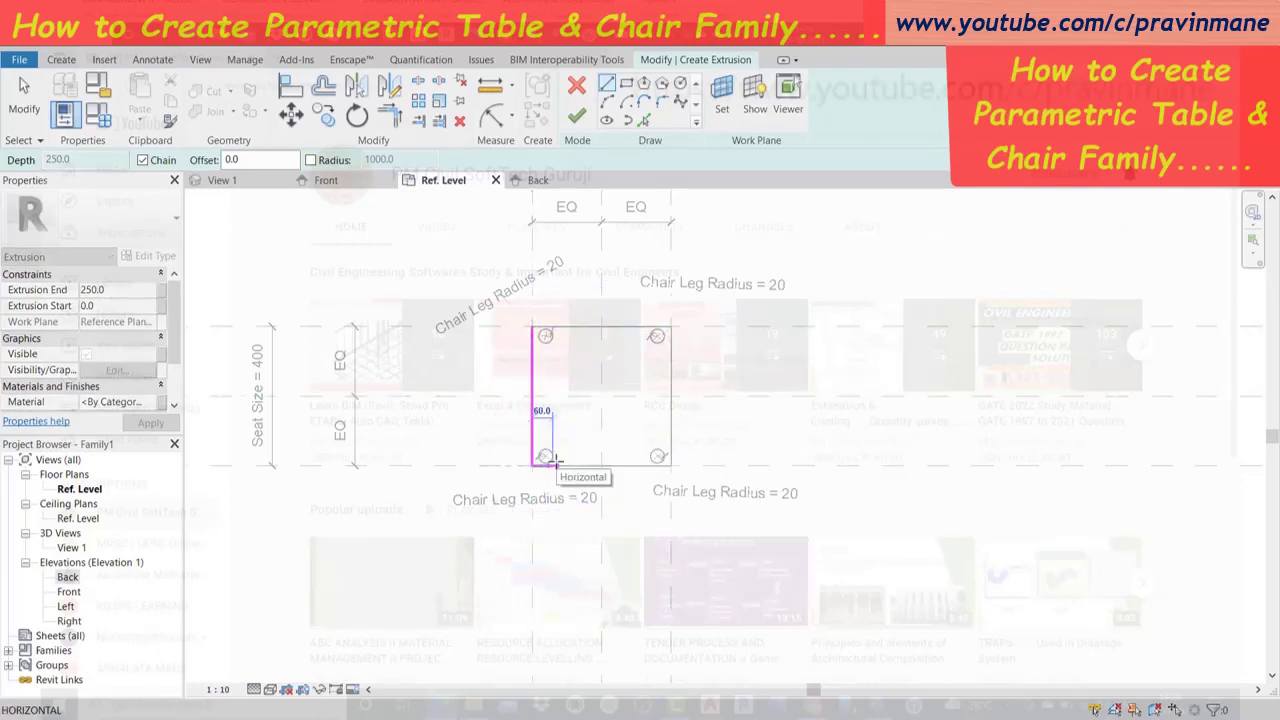
left_click(553, 463)
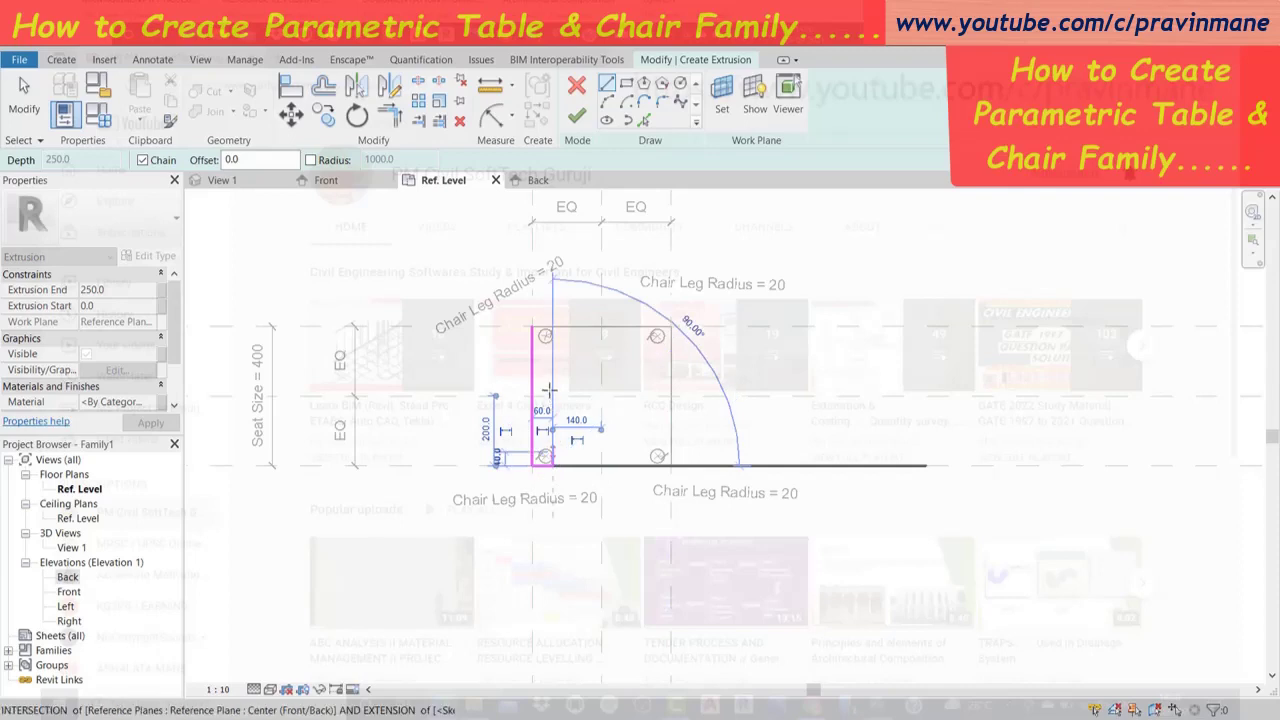
left_click(552, 326)
left_click(533, 327)
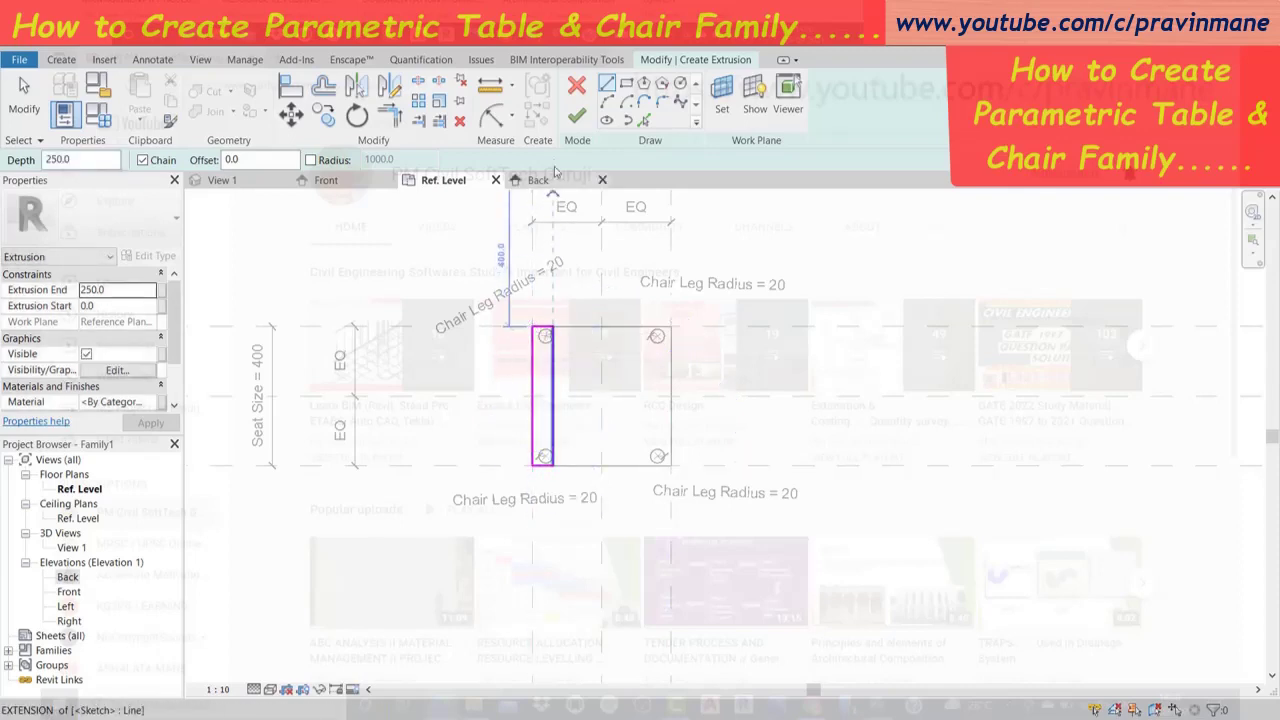
left_click(577, 117)
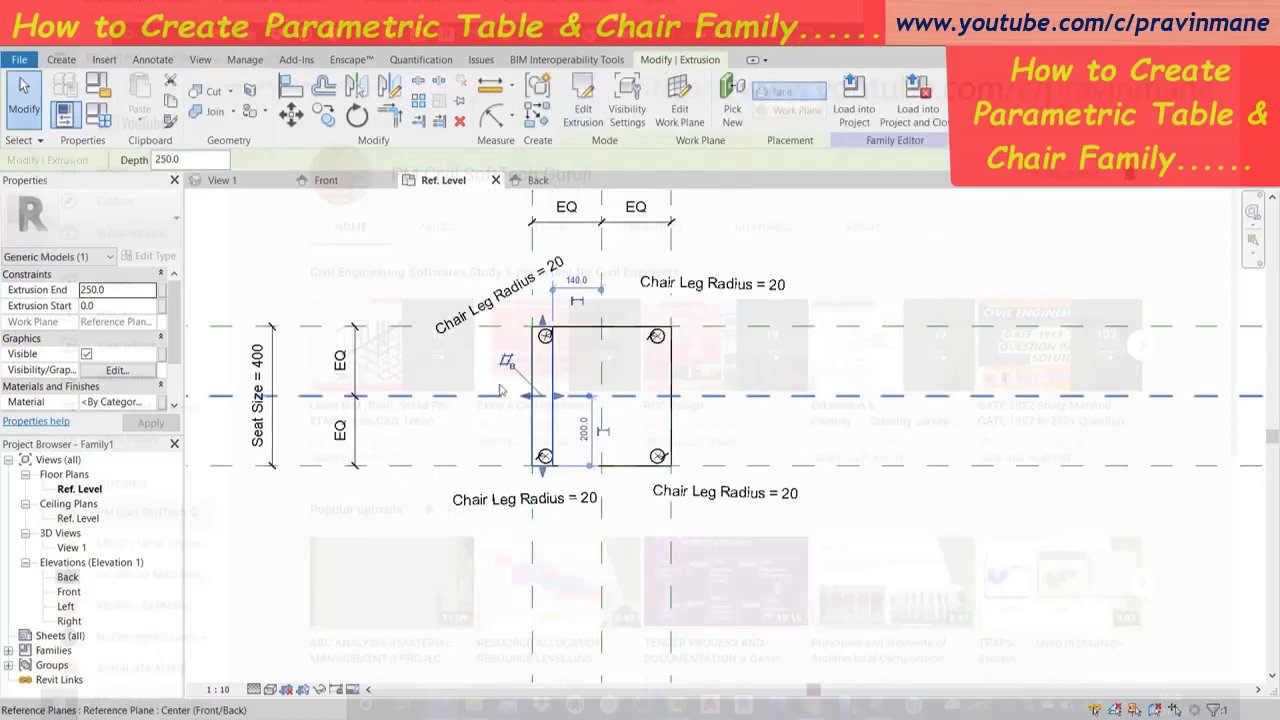
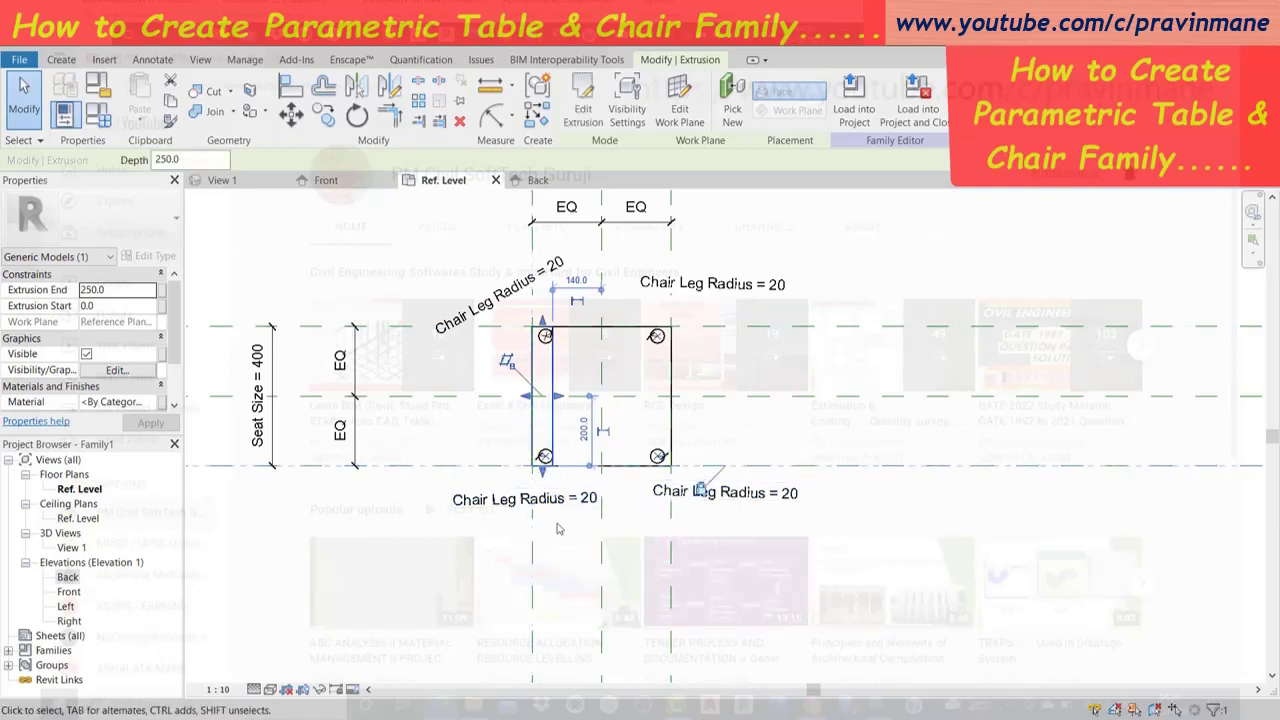
Add a 60 aligned dimension from the seat's left edge to the inner backrest line.
left_click(447, 245)
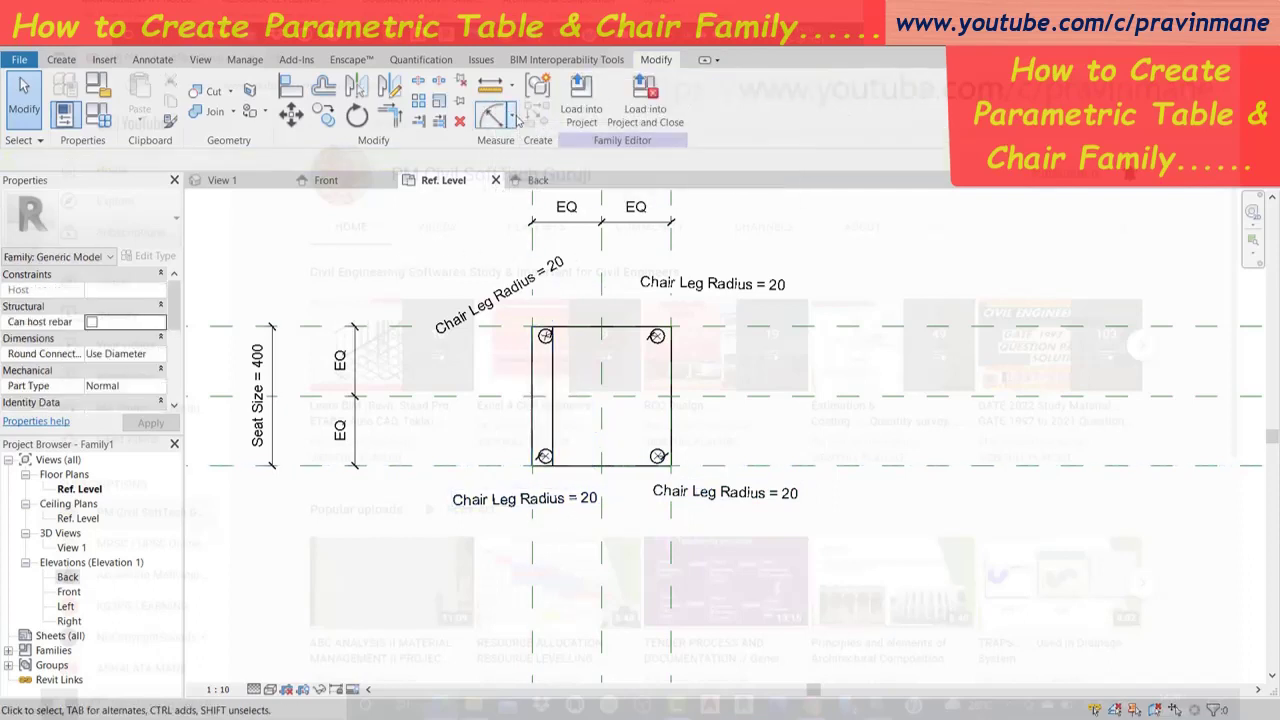
left_click(511, 116)
left_click(540, 147)
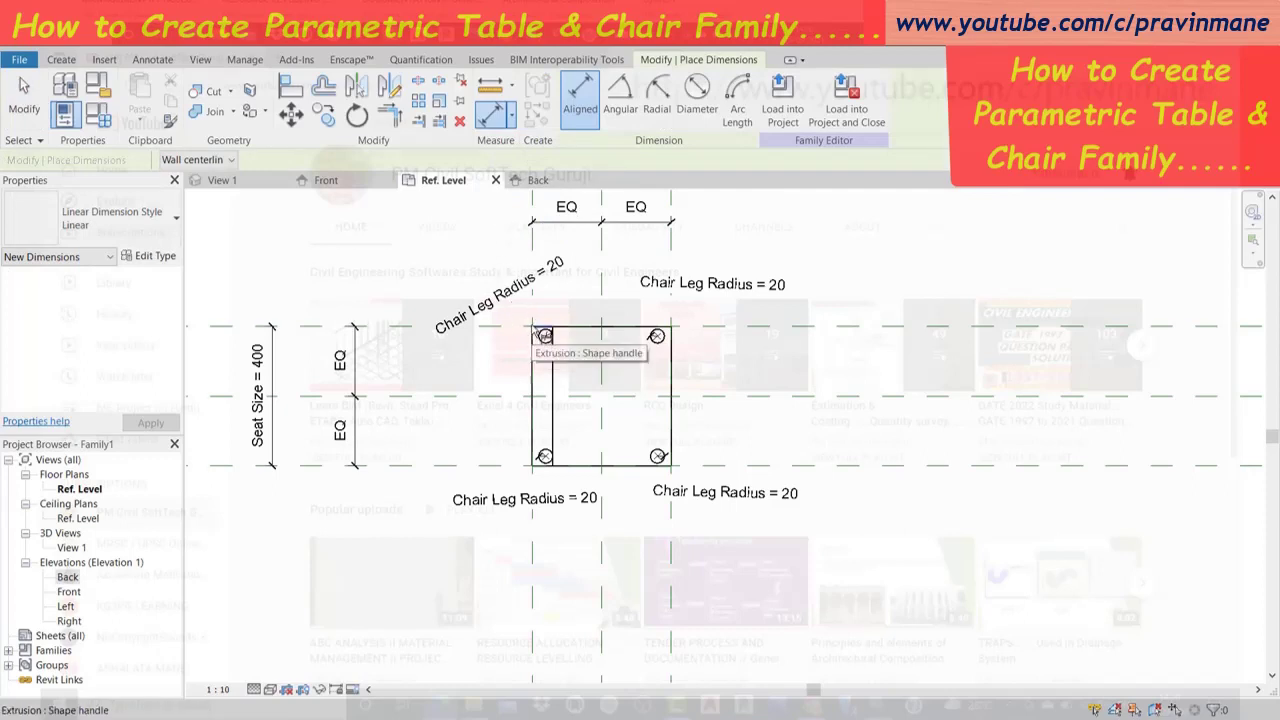
left_click(535, 362)
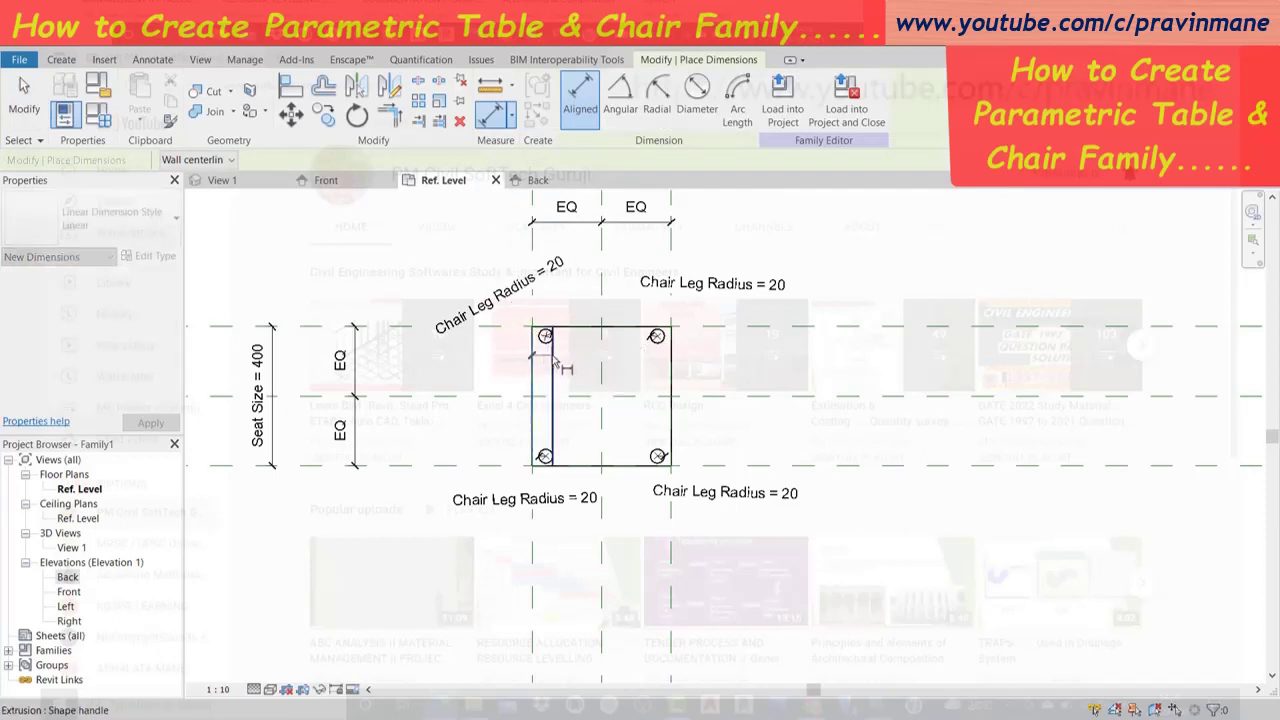
left_click(554, 362)
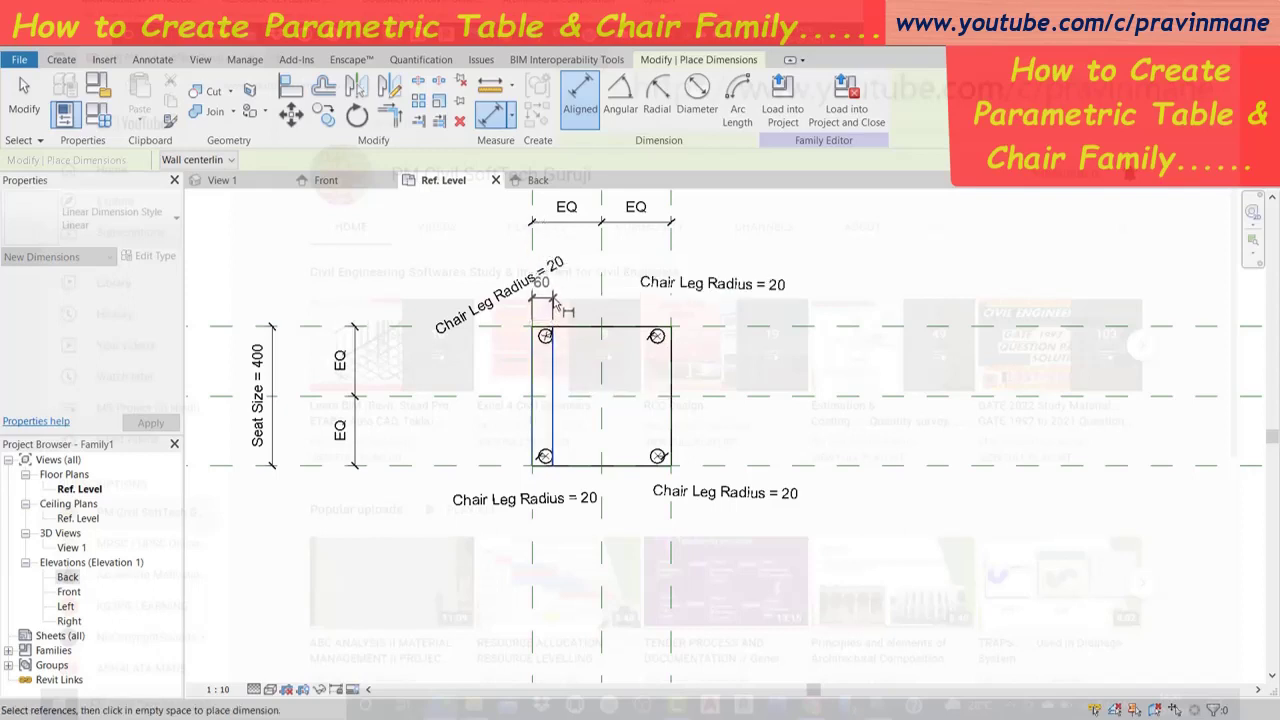
left_click(556, 300)
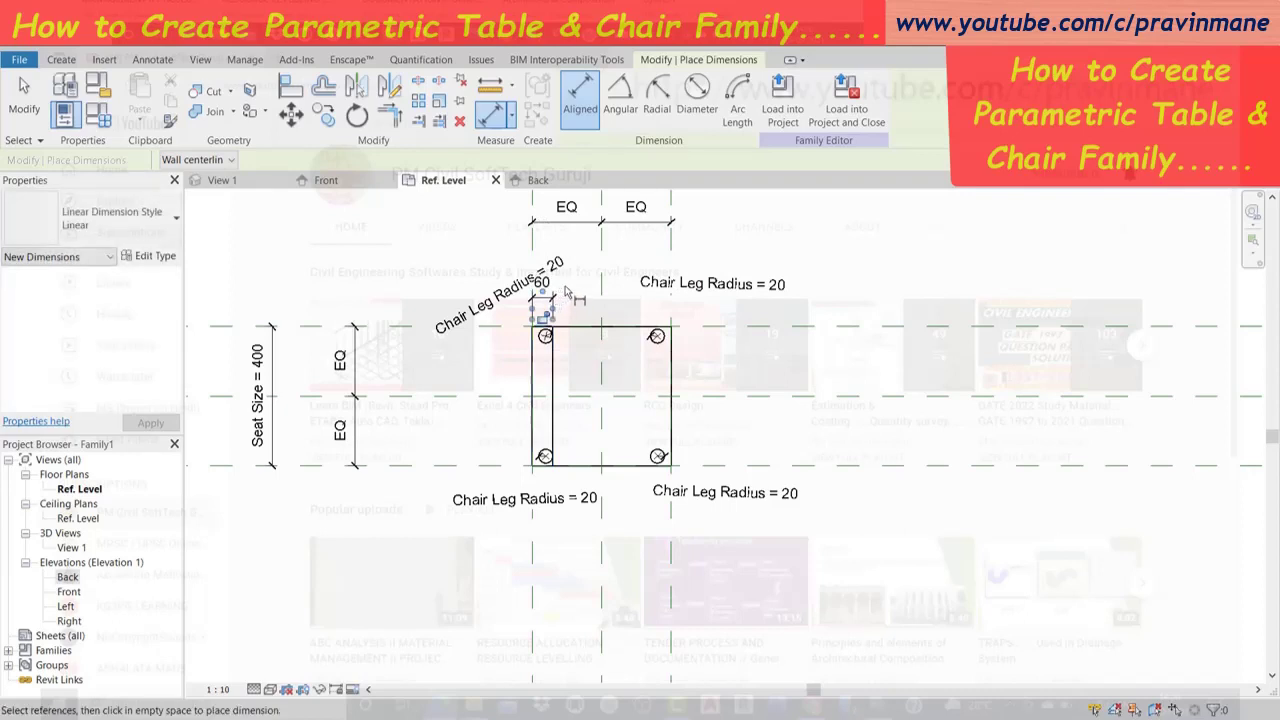
key("Escape")
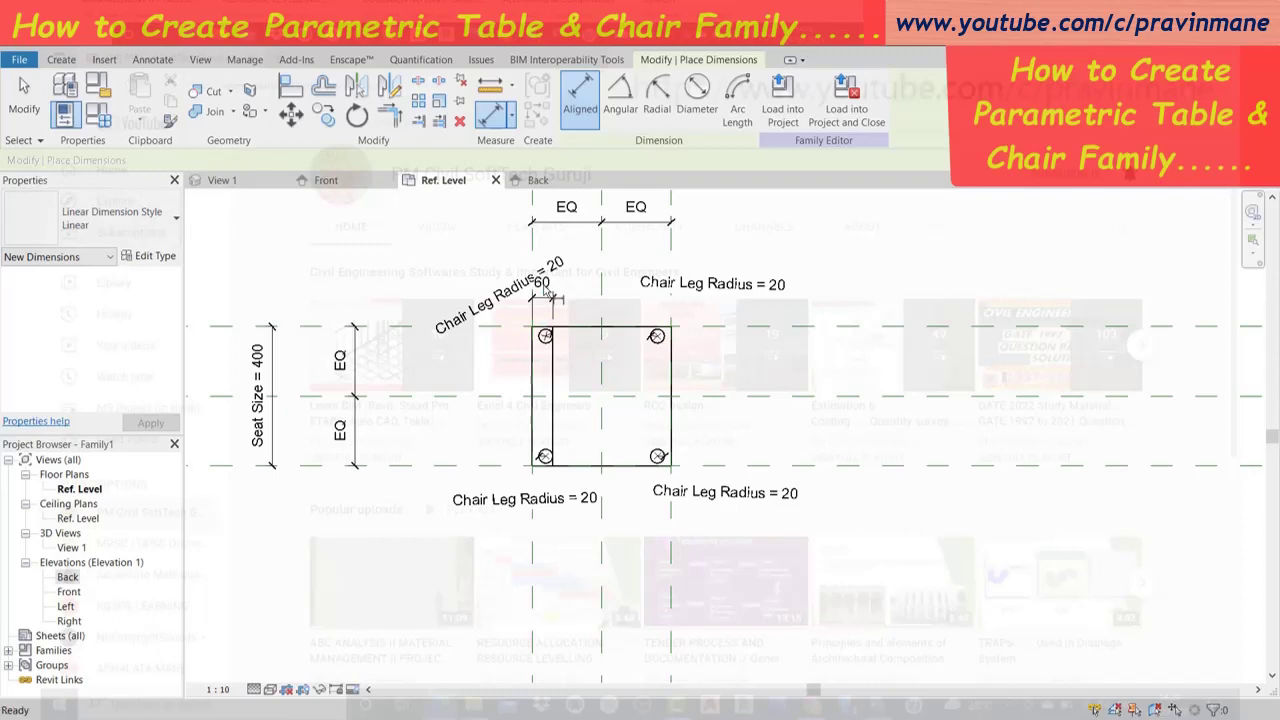
key("Escape")
Label the 60 dimension with a new type parameter Backrest thk and confirm the label.
left_click(542, 286)
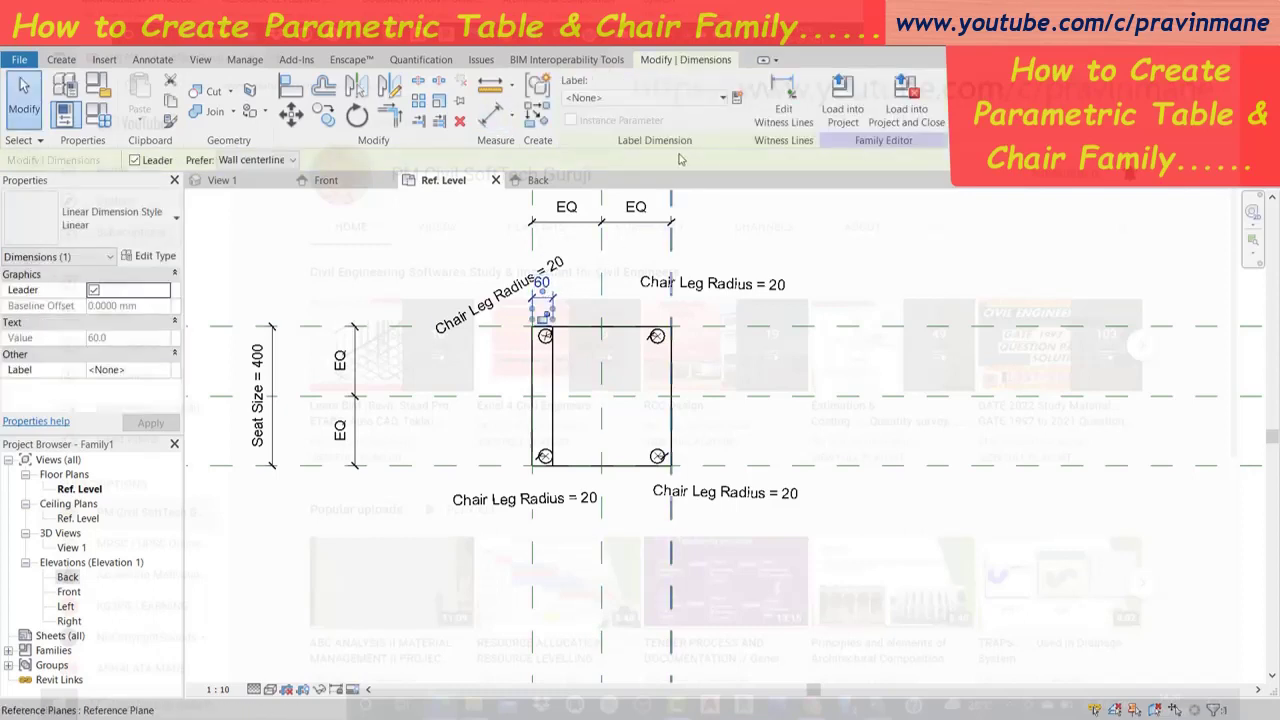
left_click(737, 97)
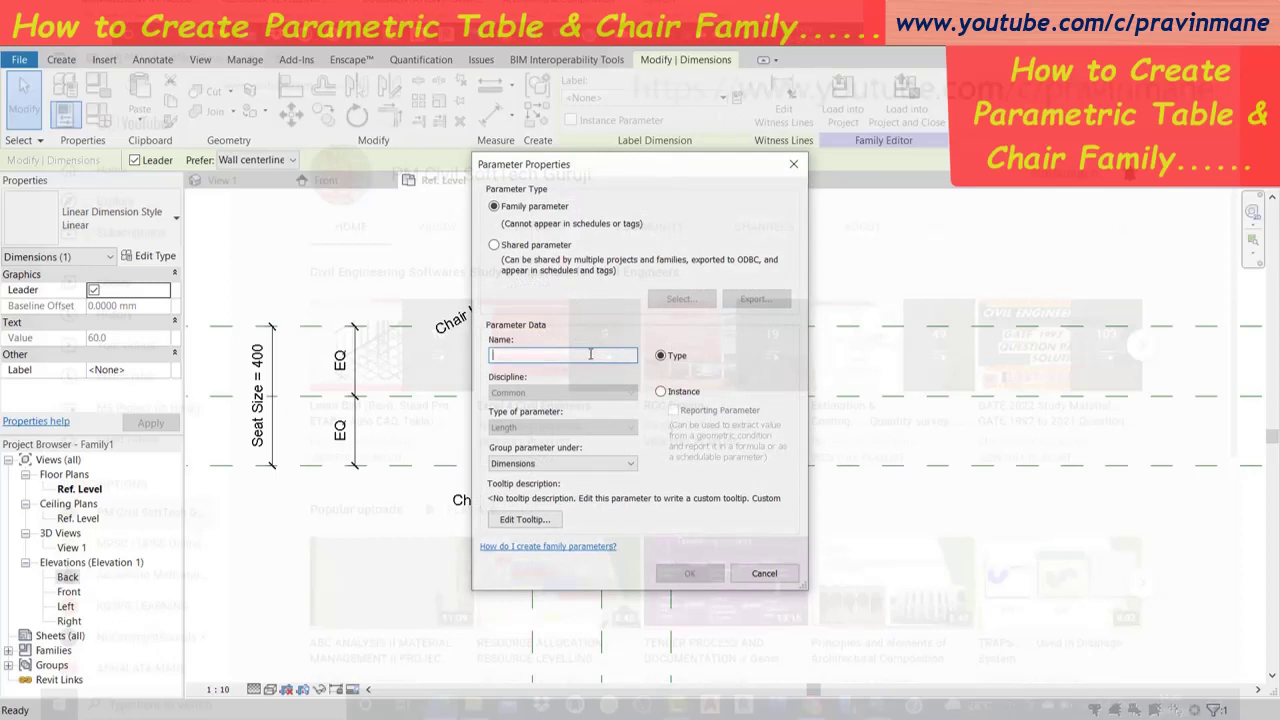
type("Backrest thk")
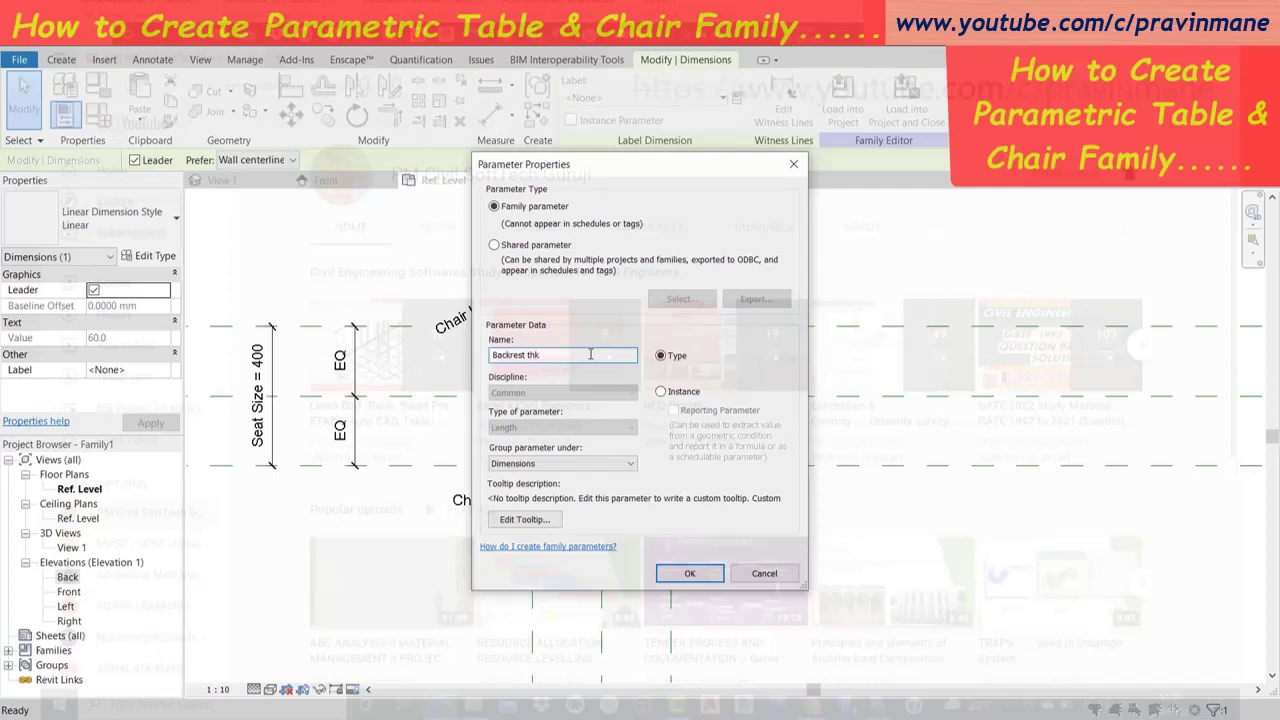
left_click(689, 575)
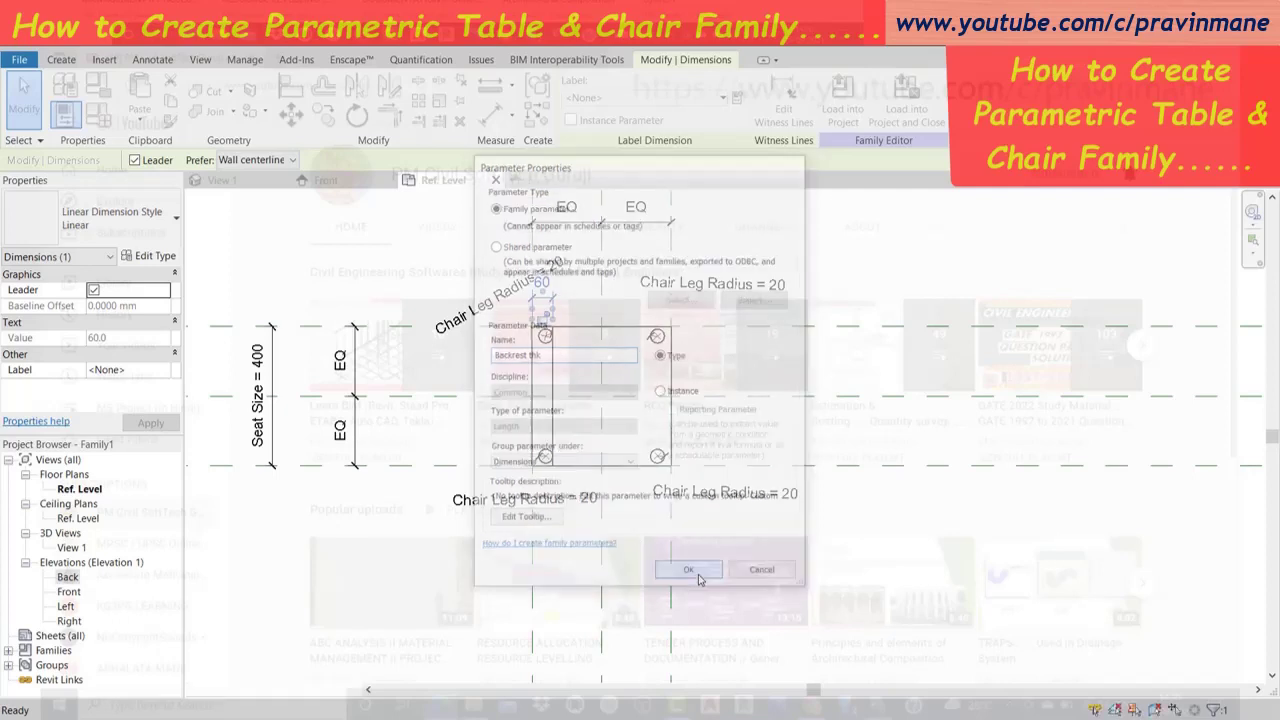
left_click(826, 616)
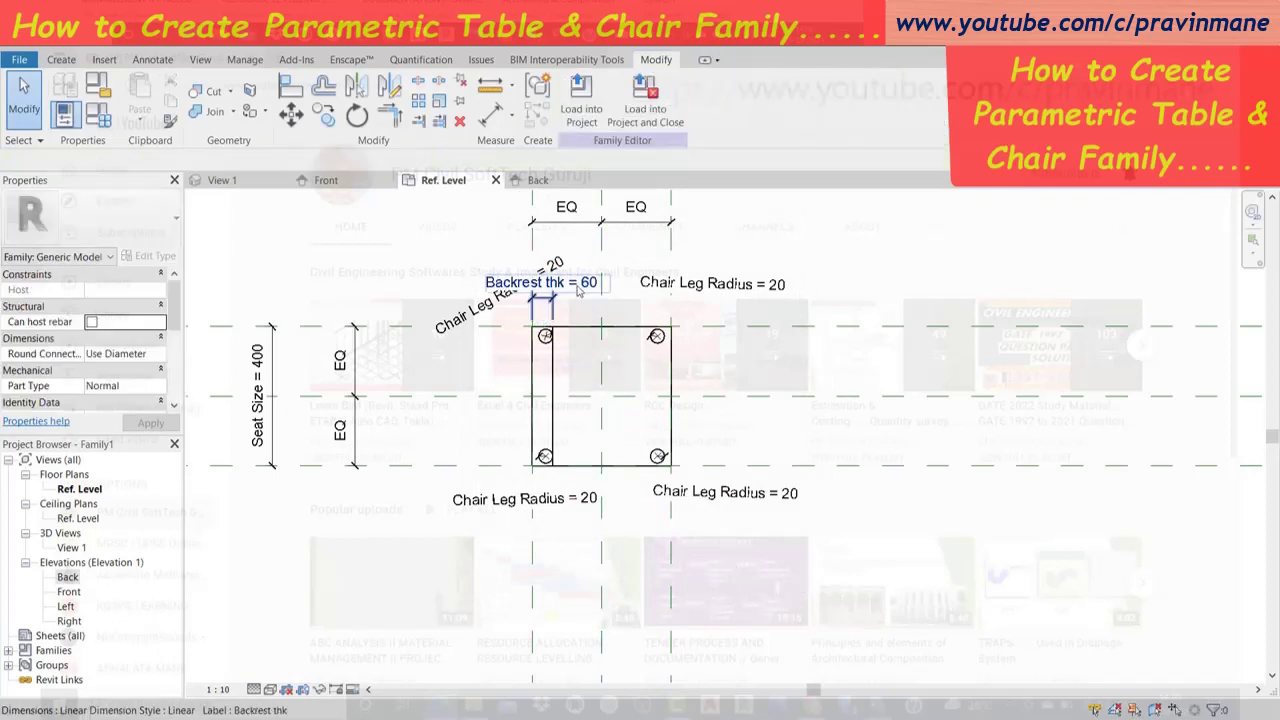
left_click(578, 289)
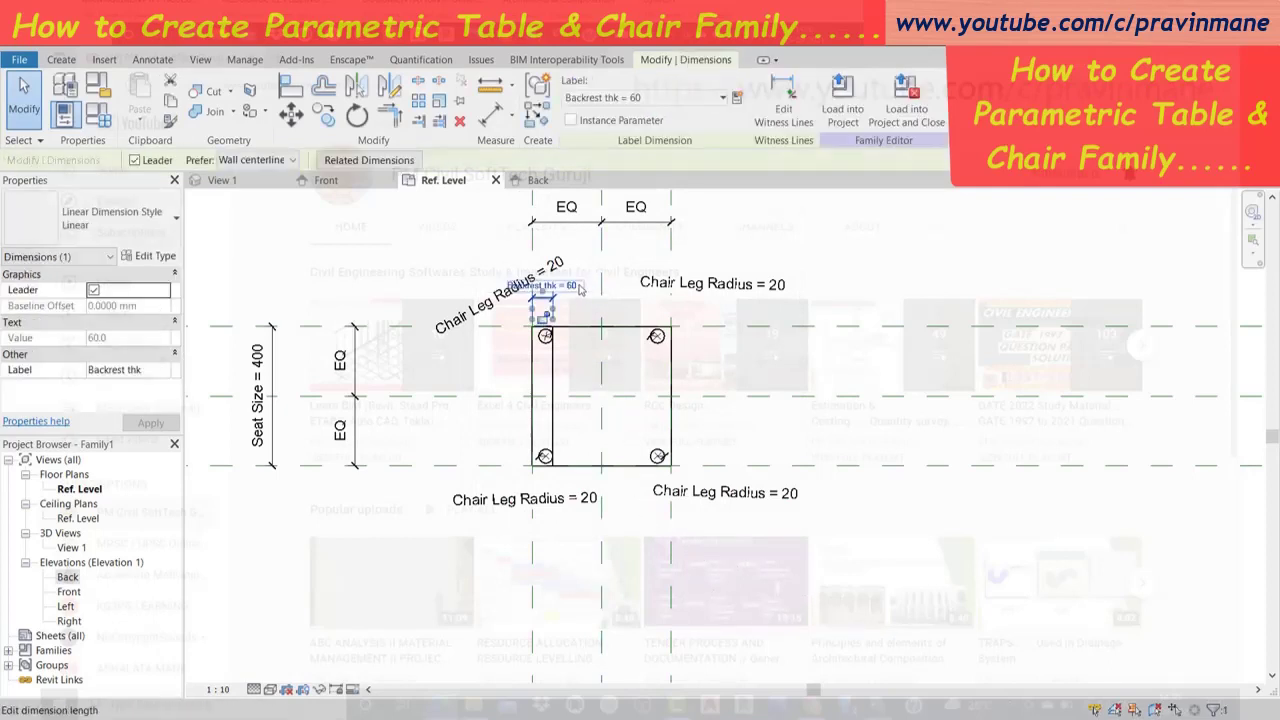
left_click(667, 98)
left_click(603, 176)
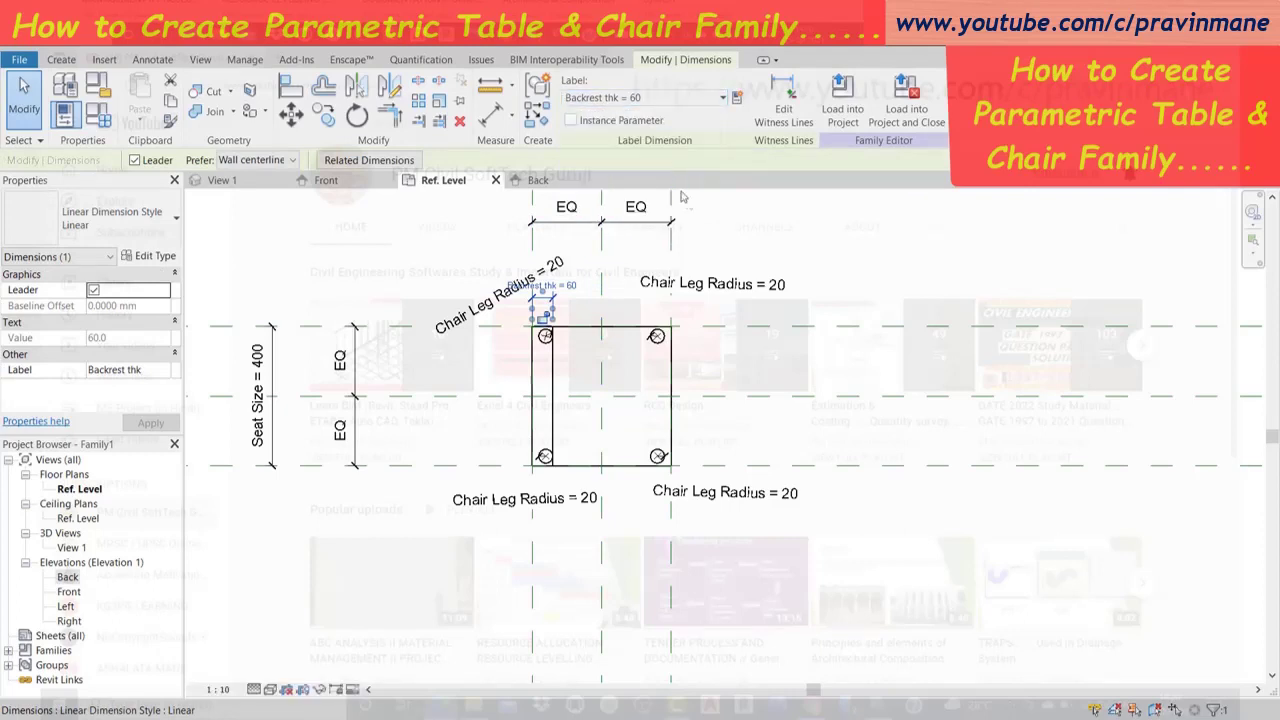
Inspect the backrest extrusion, then close the Back elevation view.
left_click(906, 552)
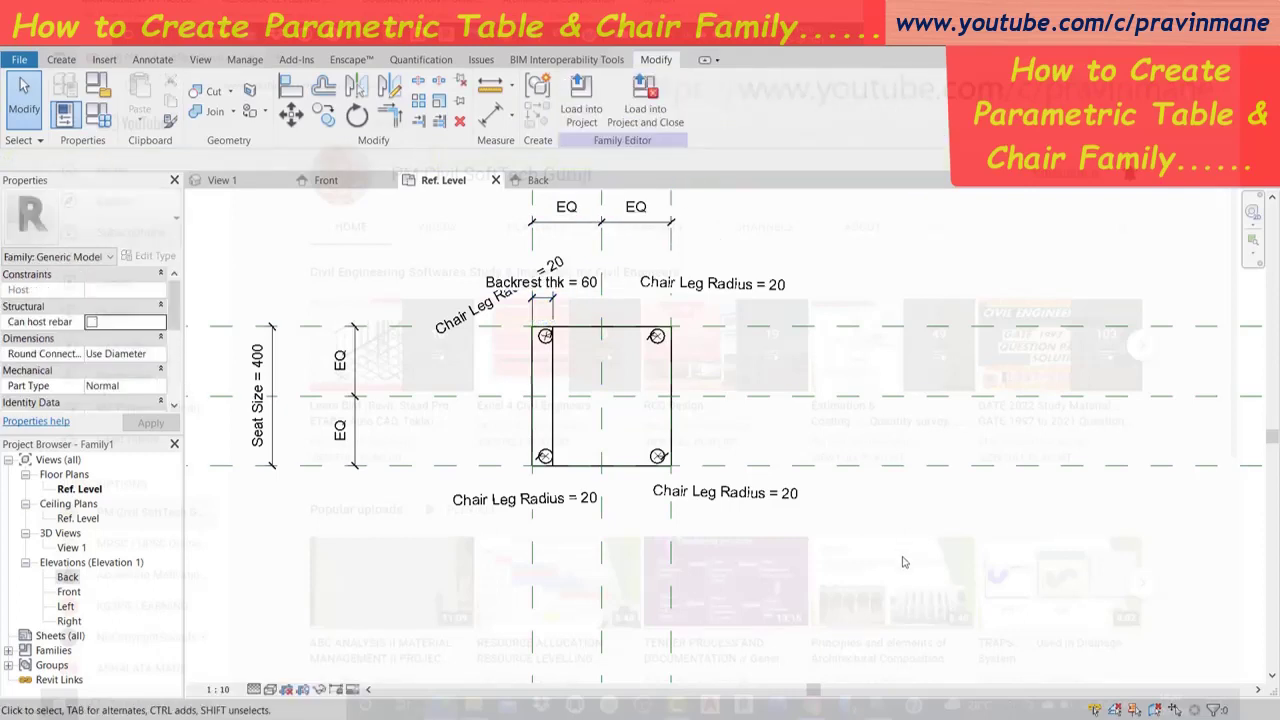
left_click(551, 435)
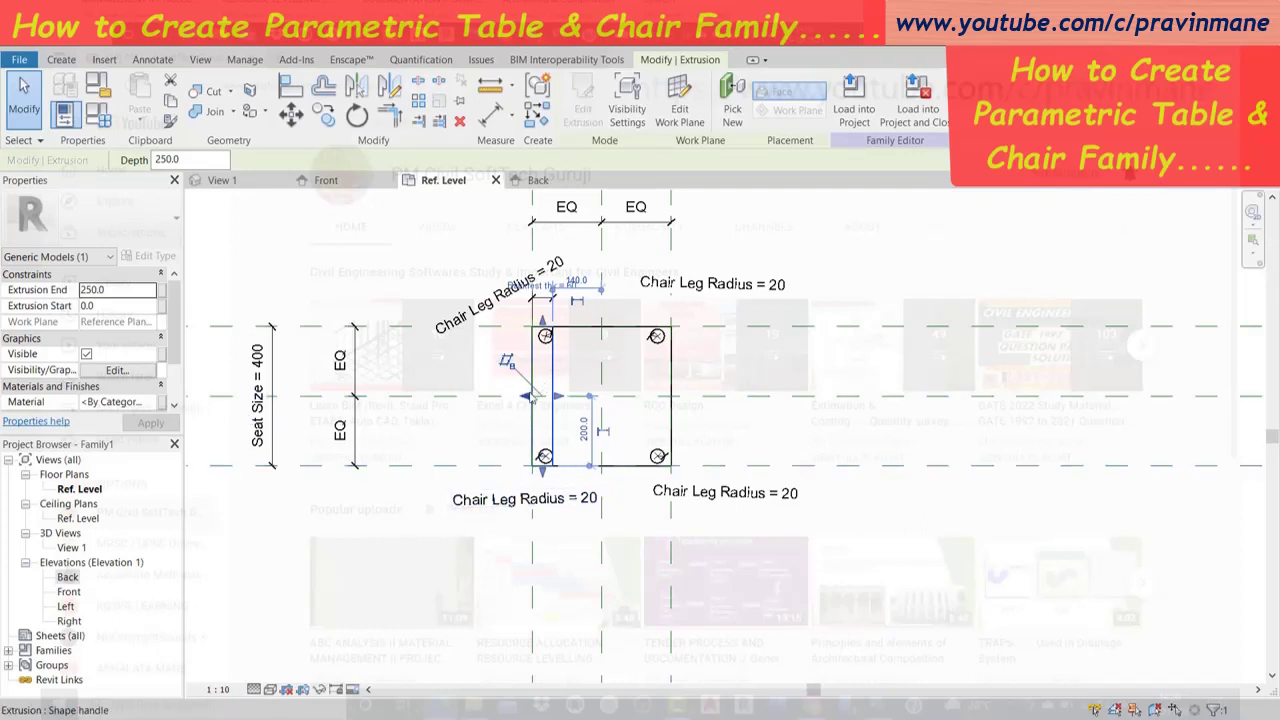
left_click(445, 610)
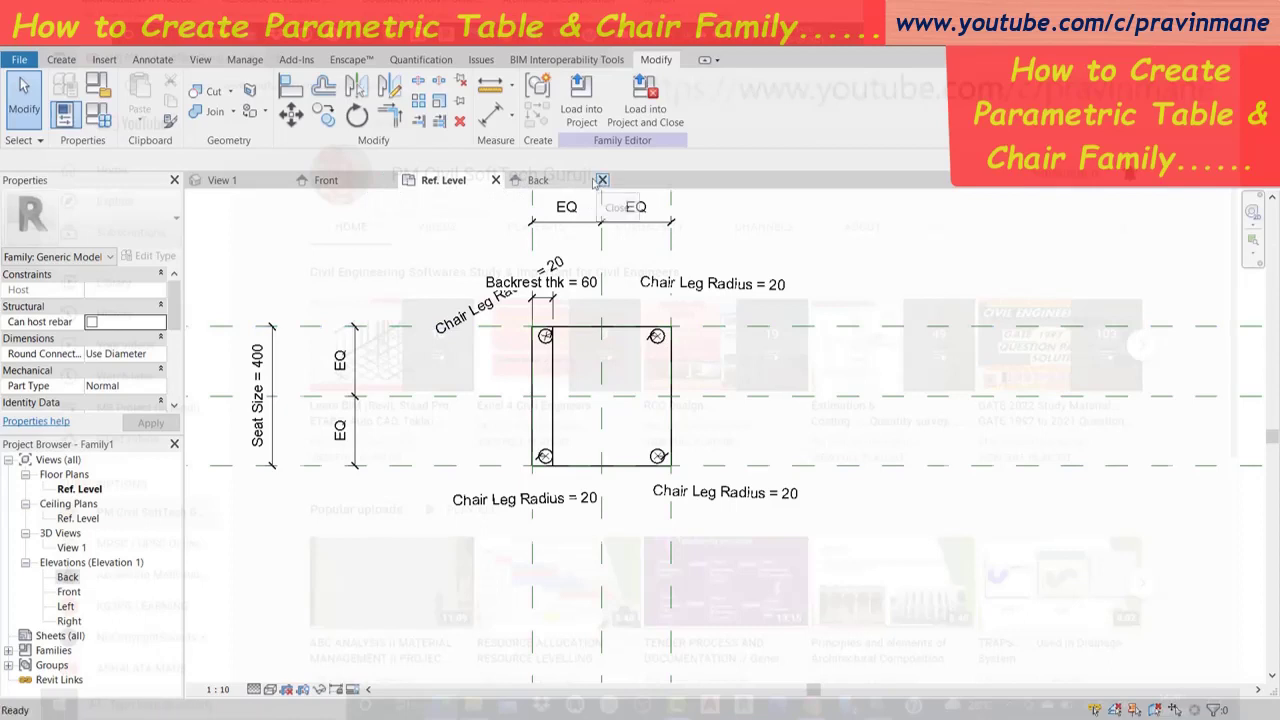
left_click(603, 180)
In the Front elevation, stretch the backrest top to the Backrest = 500 plane and lock it.
left_click(357, 182)
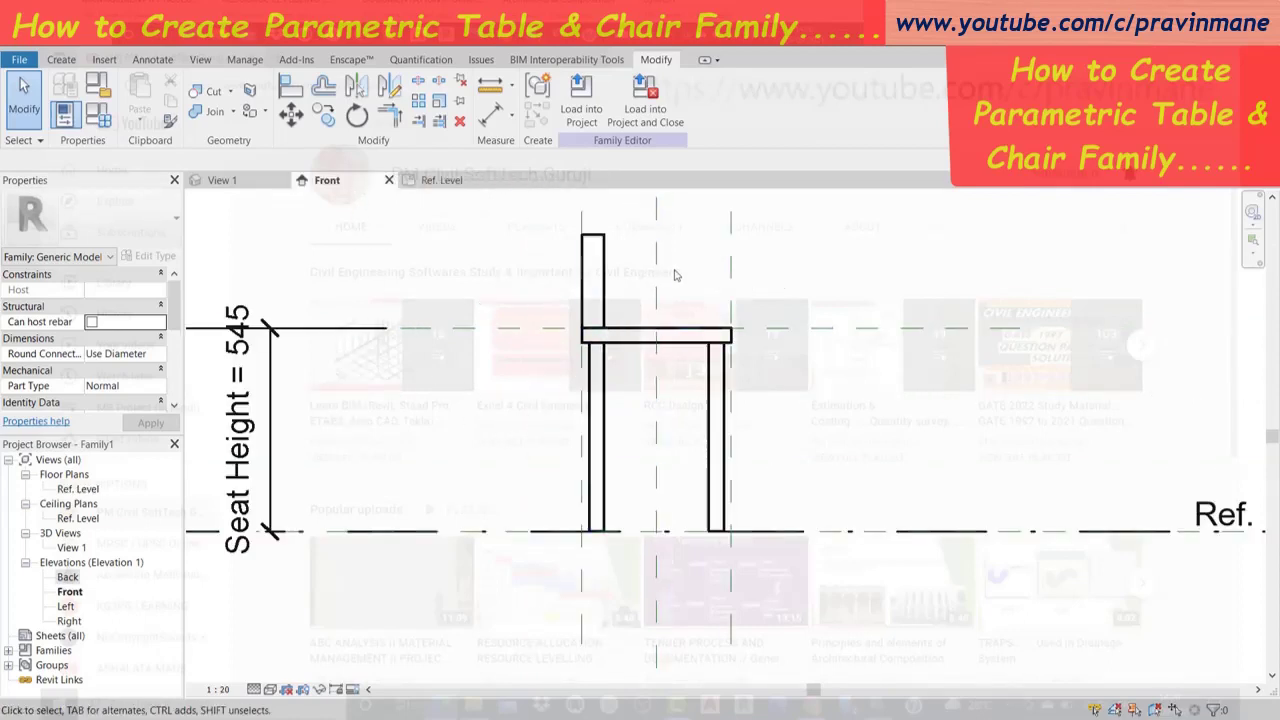
scroll(679, 269, "down", 3)
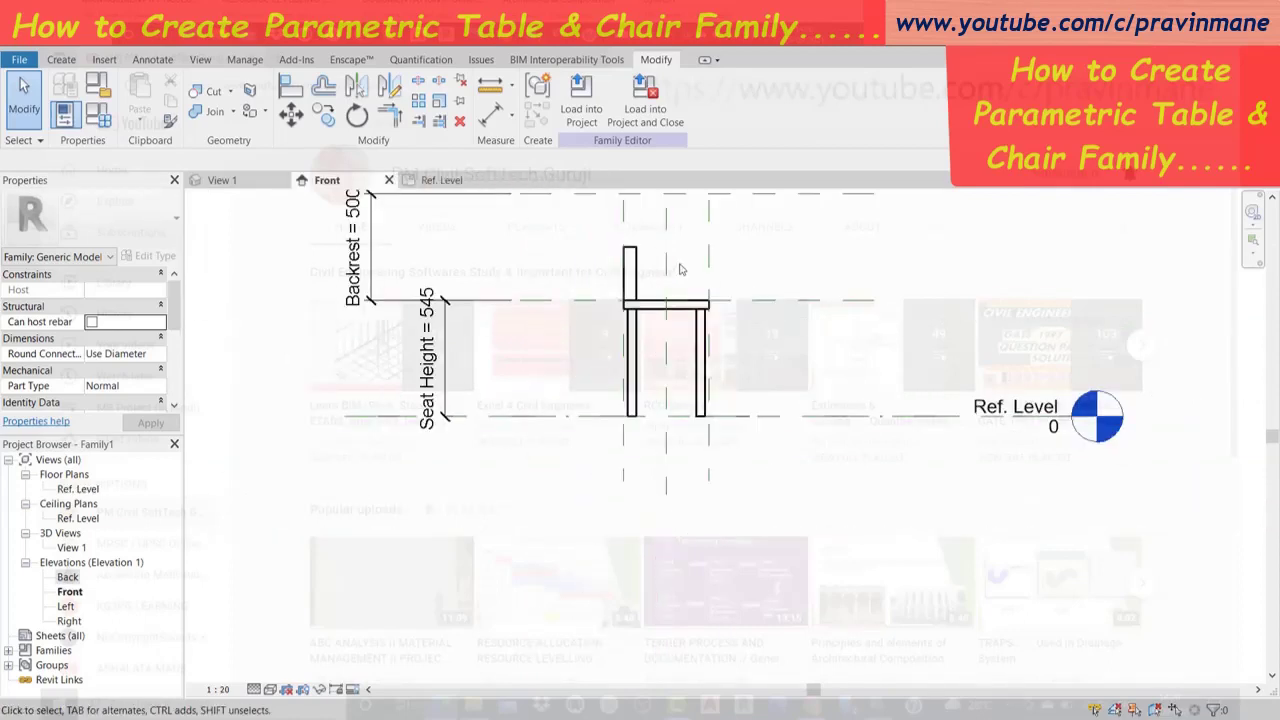
scroll(1120, 400, "up", 5, "ctrl")
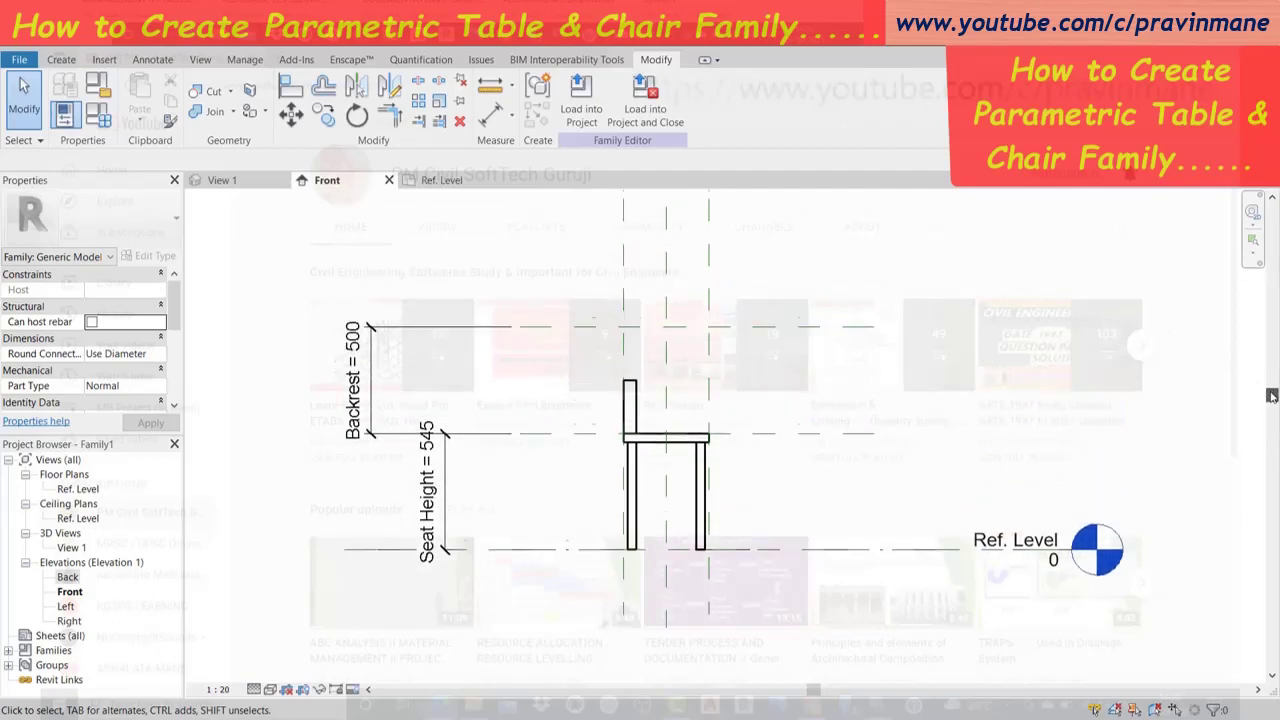
left_click(634, 440)
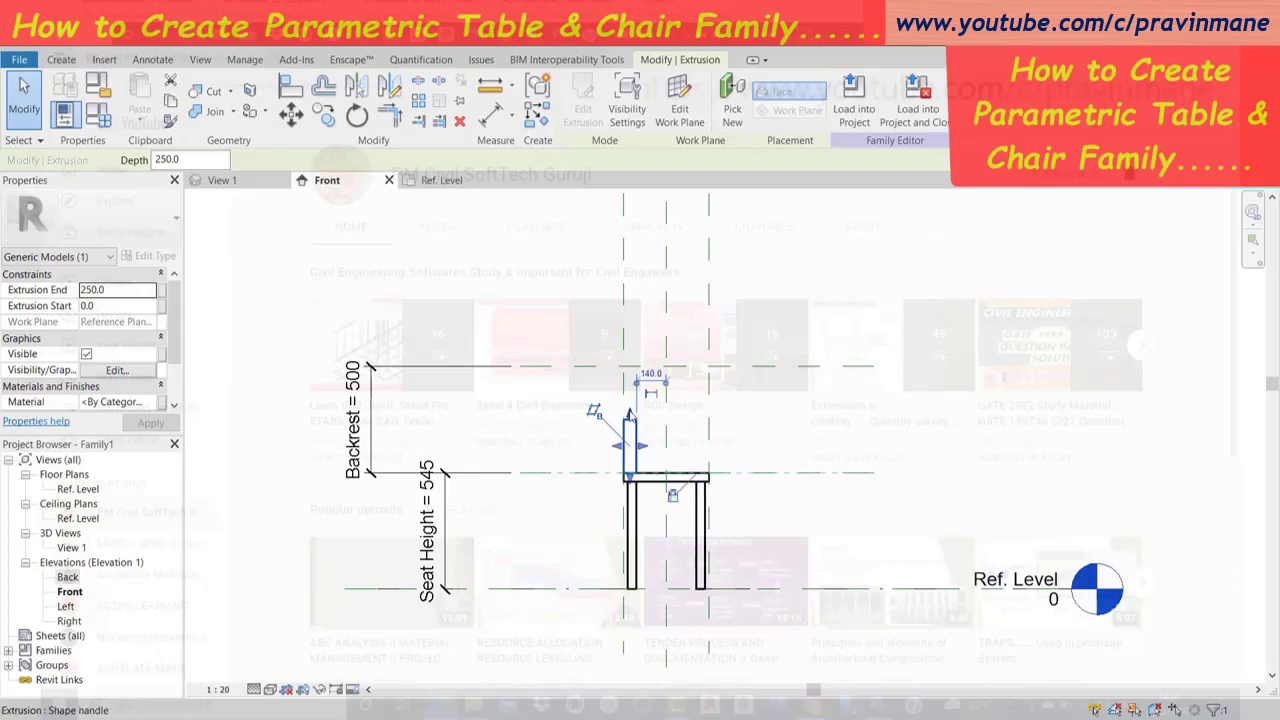
left_click_drag(629, 414, 629, 362)
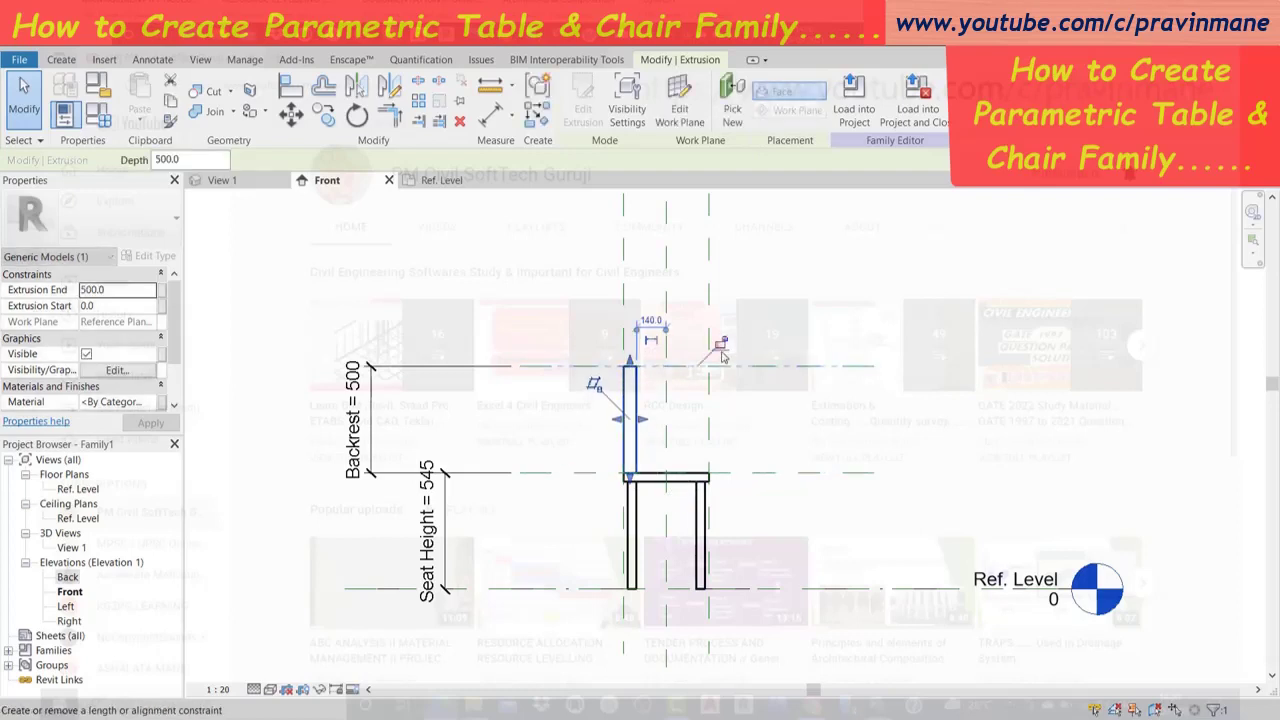
left_click(720, 346)
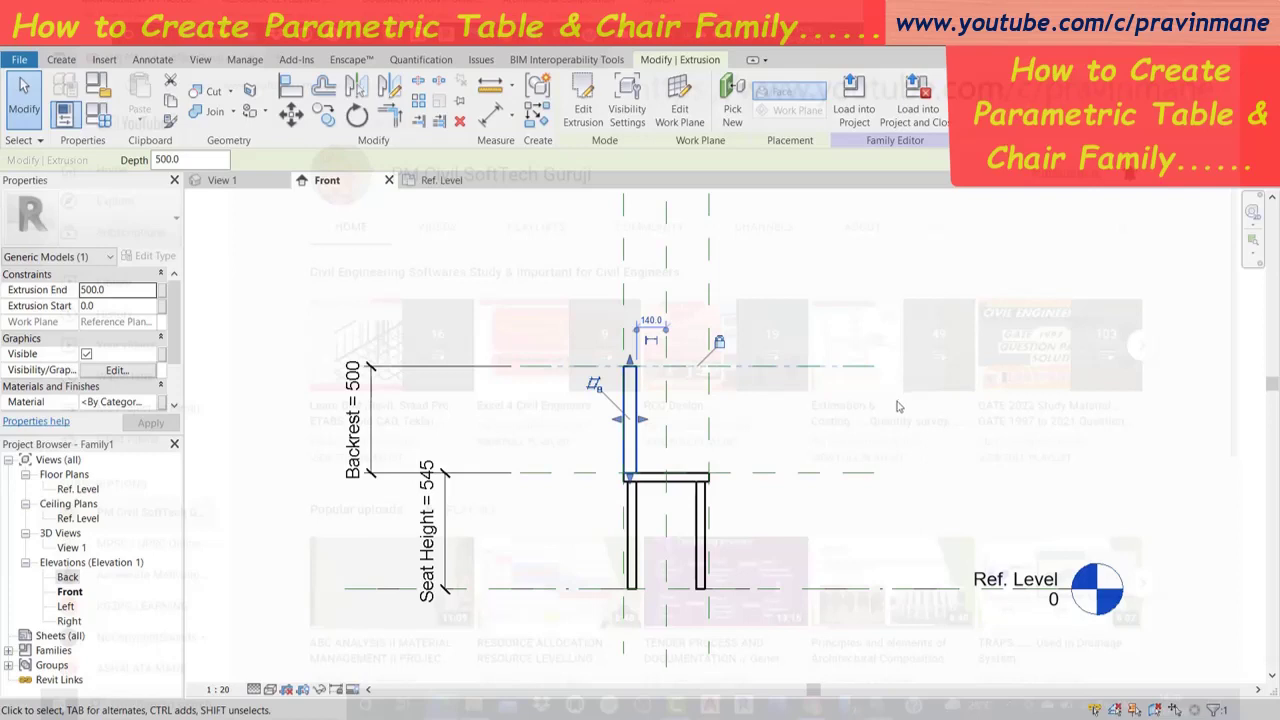
left_click(1020, 378)
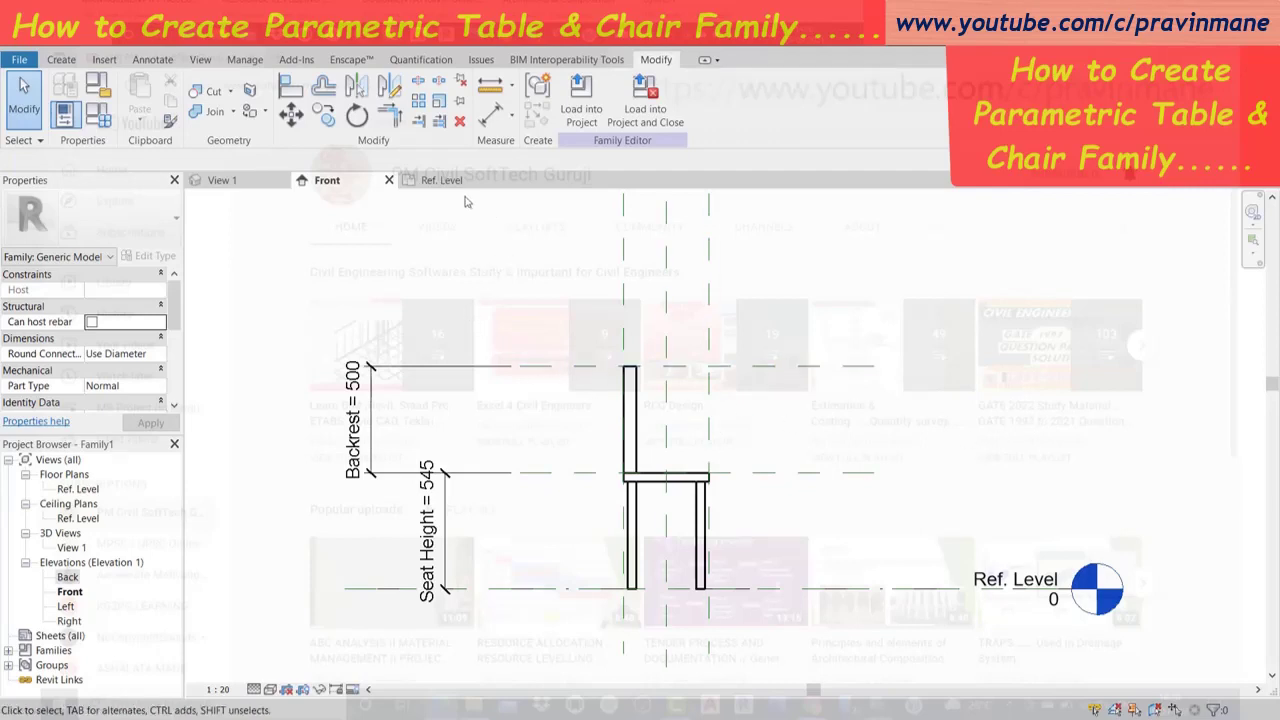
left_click(222, 185)
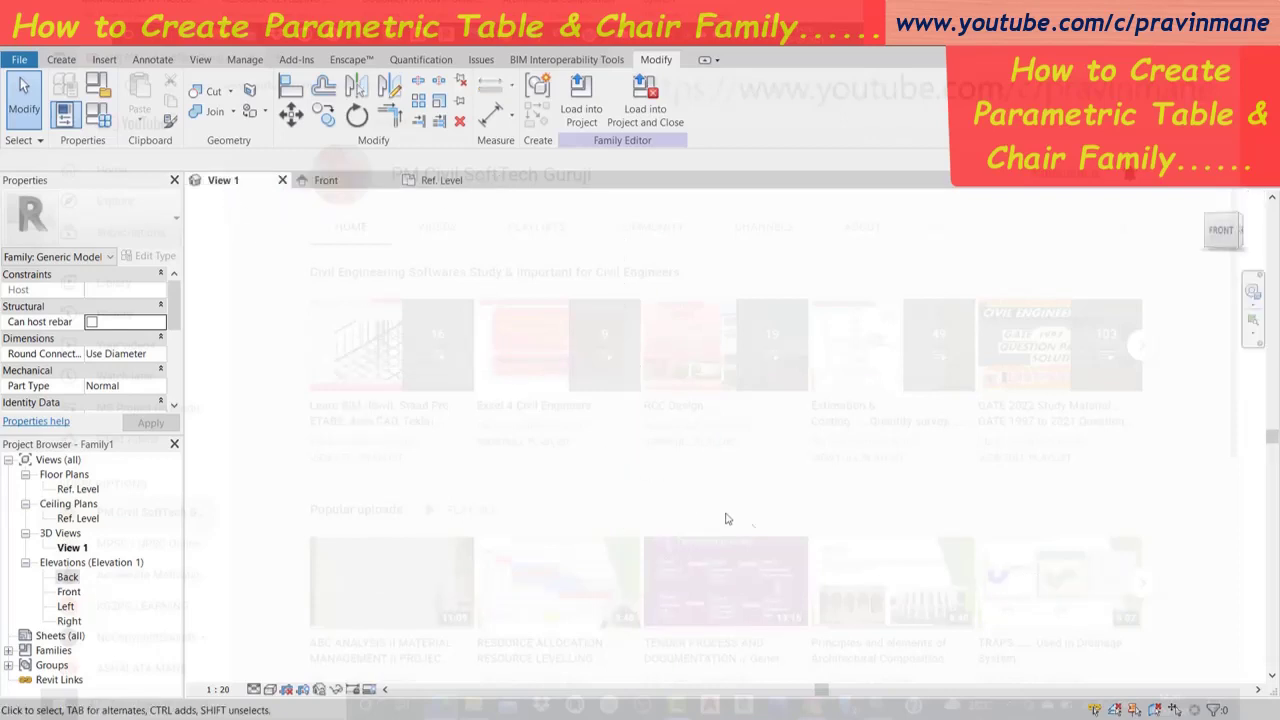
left_click(282, 180)
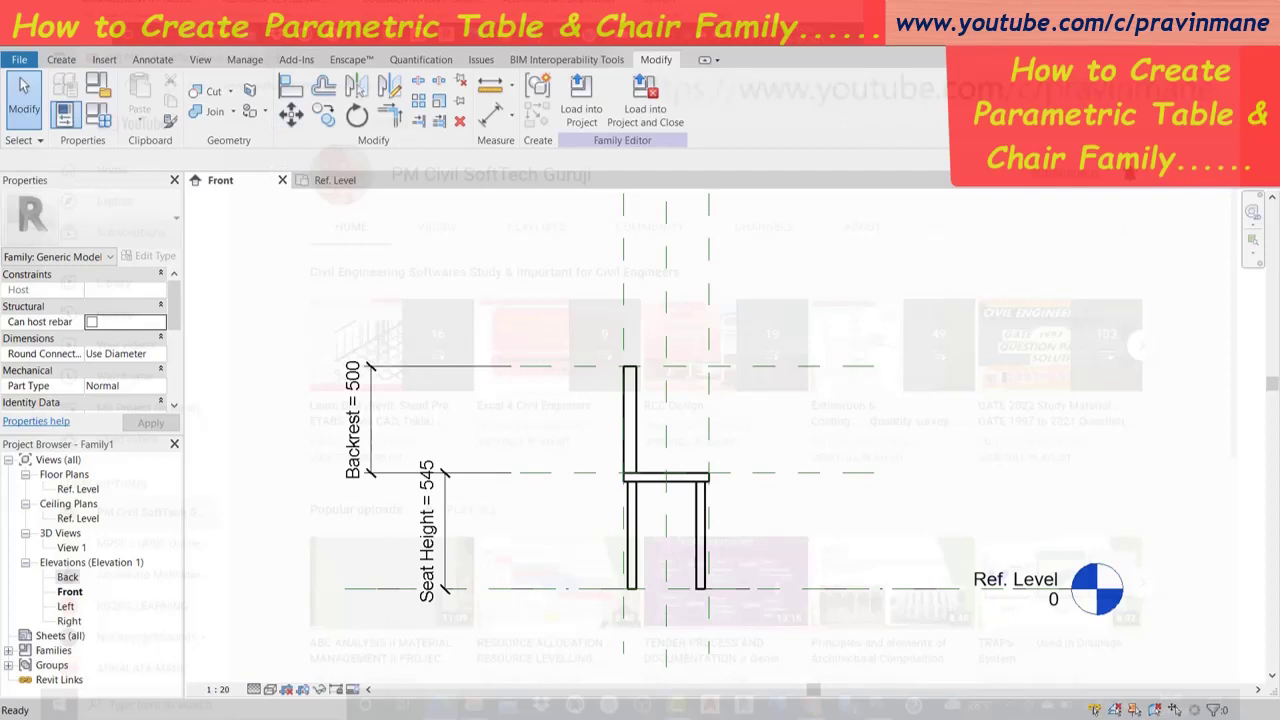
key("3")
key("d")
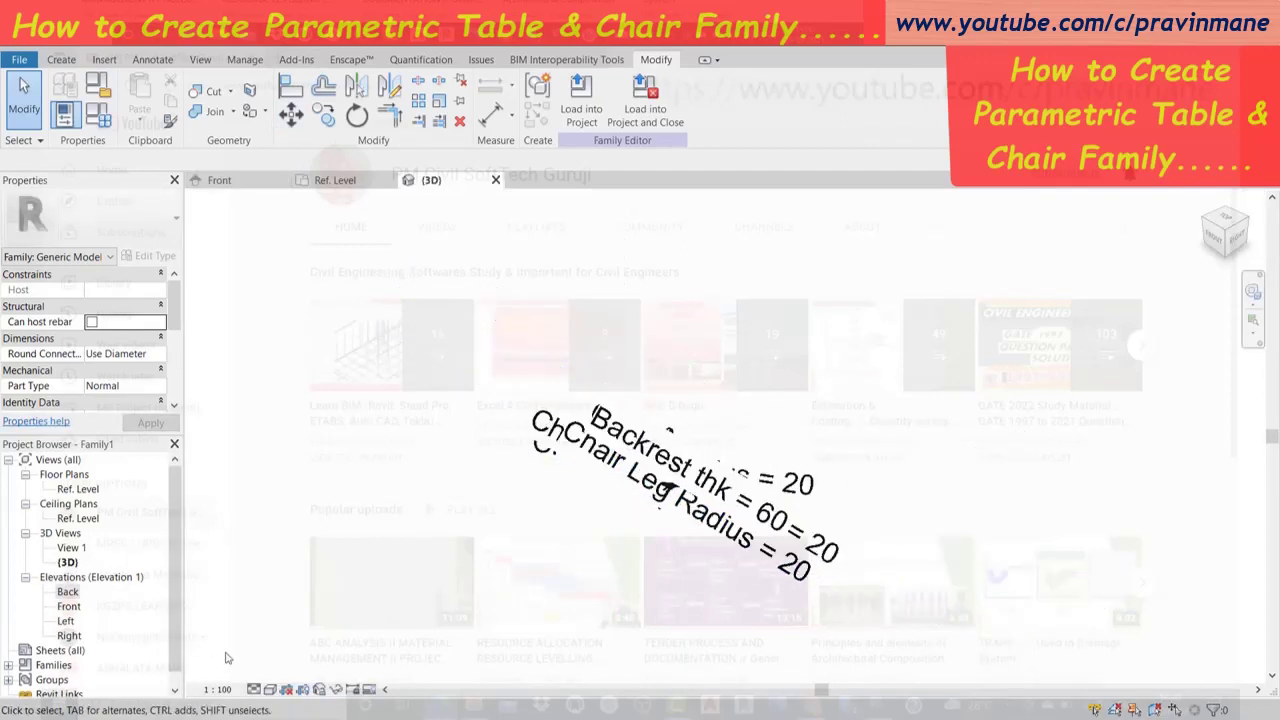
left_click(217, 689)
left_click(224, 529)
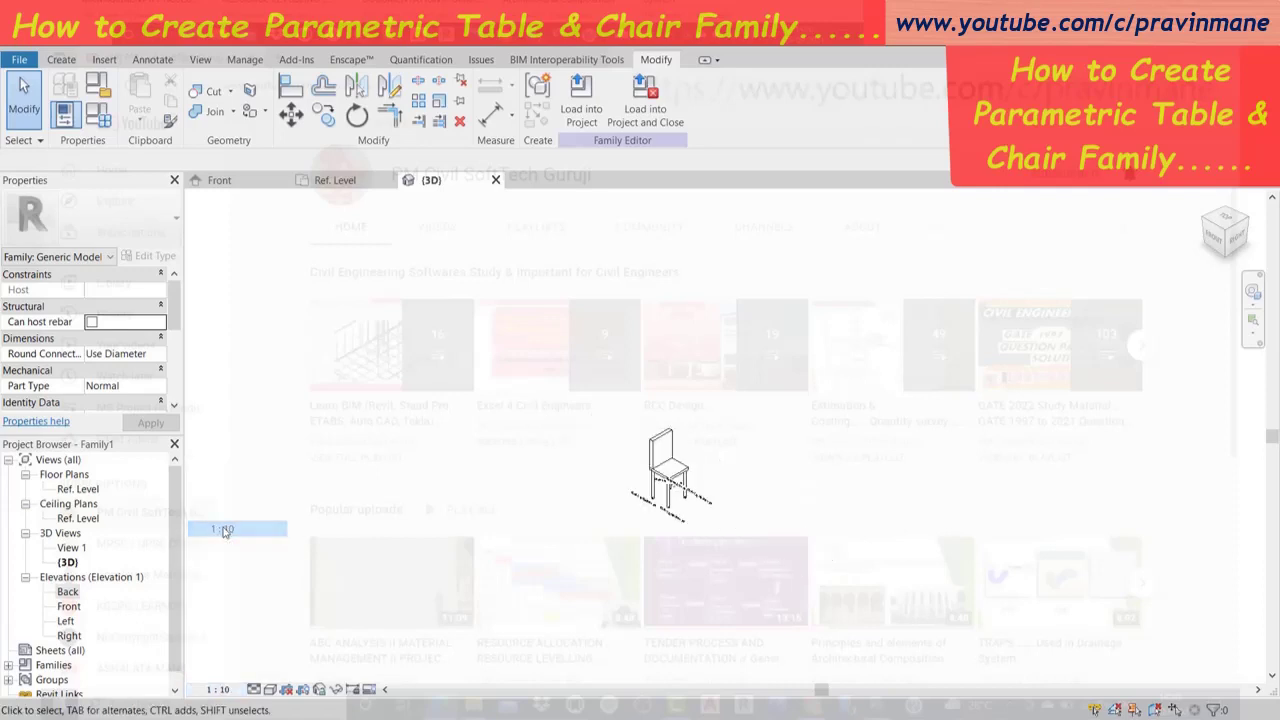
scroll(743, 491, "up", 2)
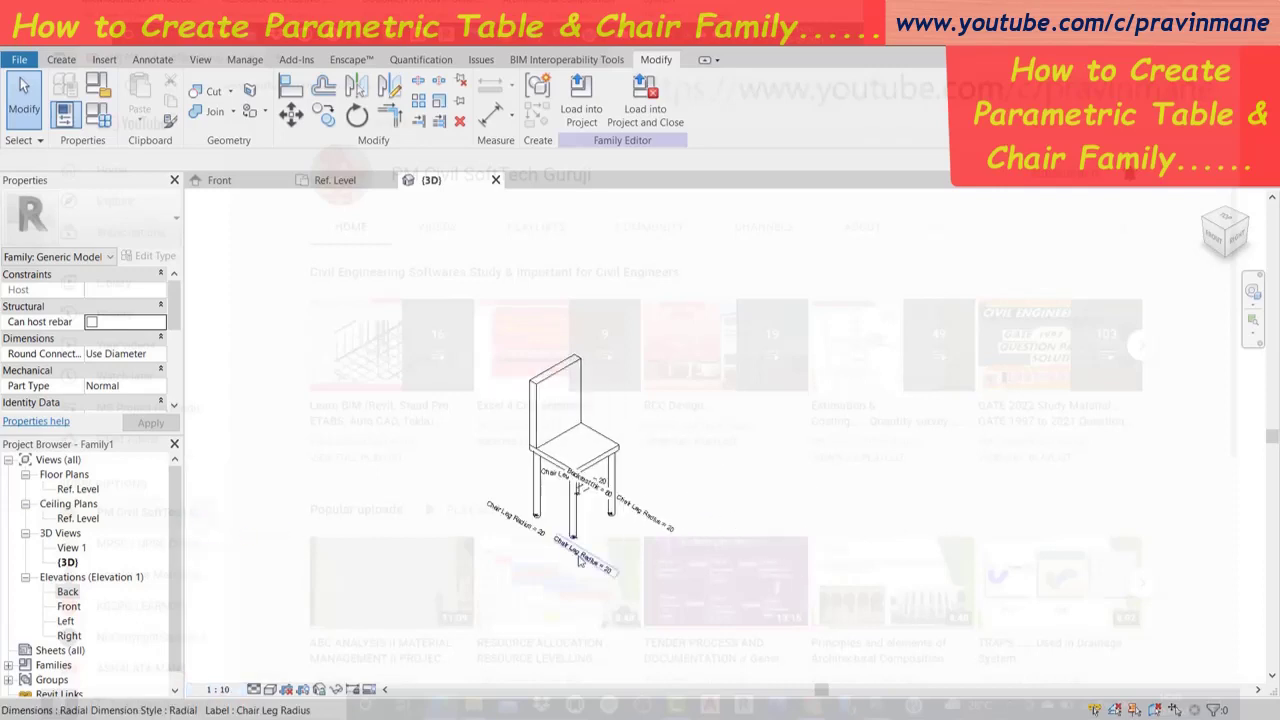
scroll(700, 495, "up", 3)
scroll(562, 535, "down", 5)
scroll(562, 535, "up", 1)
scroll(564, 532, "up", 1)
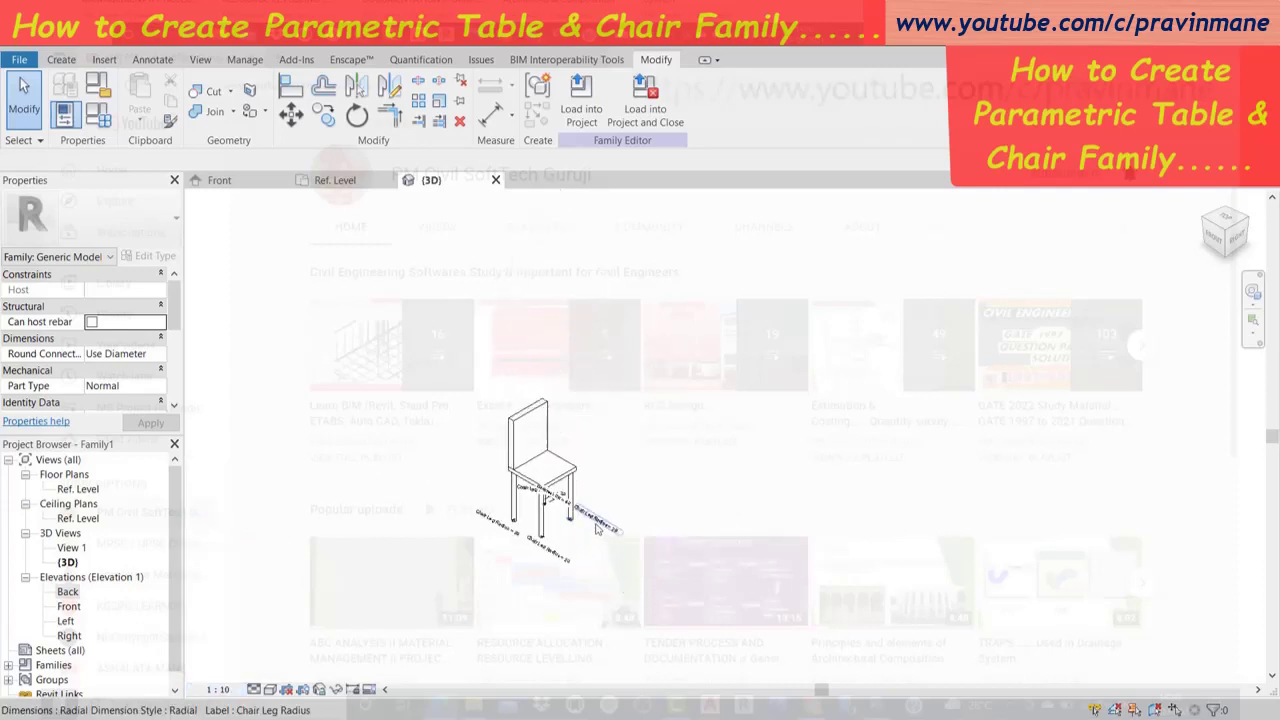
scroll(566, 528, "up", 1)
scroll(568, 525, "up", 2)
scroll(568, 525, "up", 1)
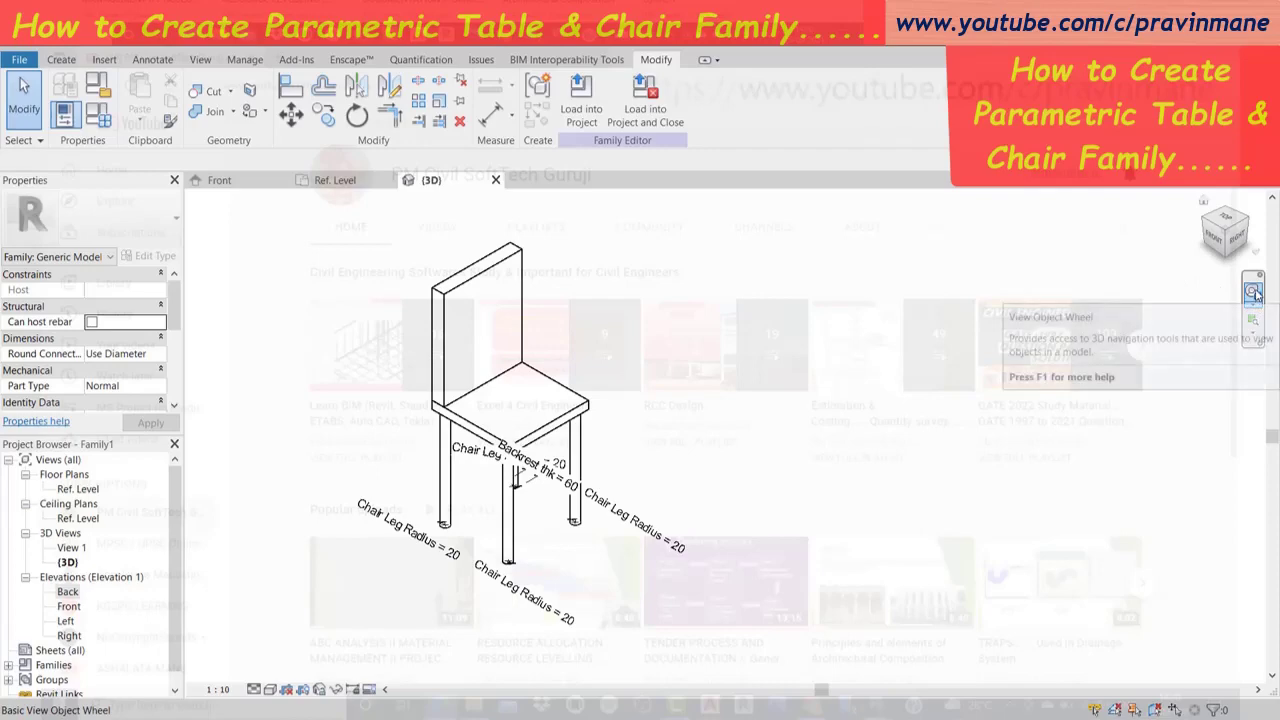
left_click(1253, 293)
mouse_move(1027, 492)
left_mouse_down()
mouse_move(380, 504)
mouse_move(714, 435)
mouse_move(926, 458)
left_mouse_up()
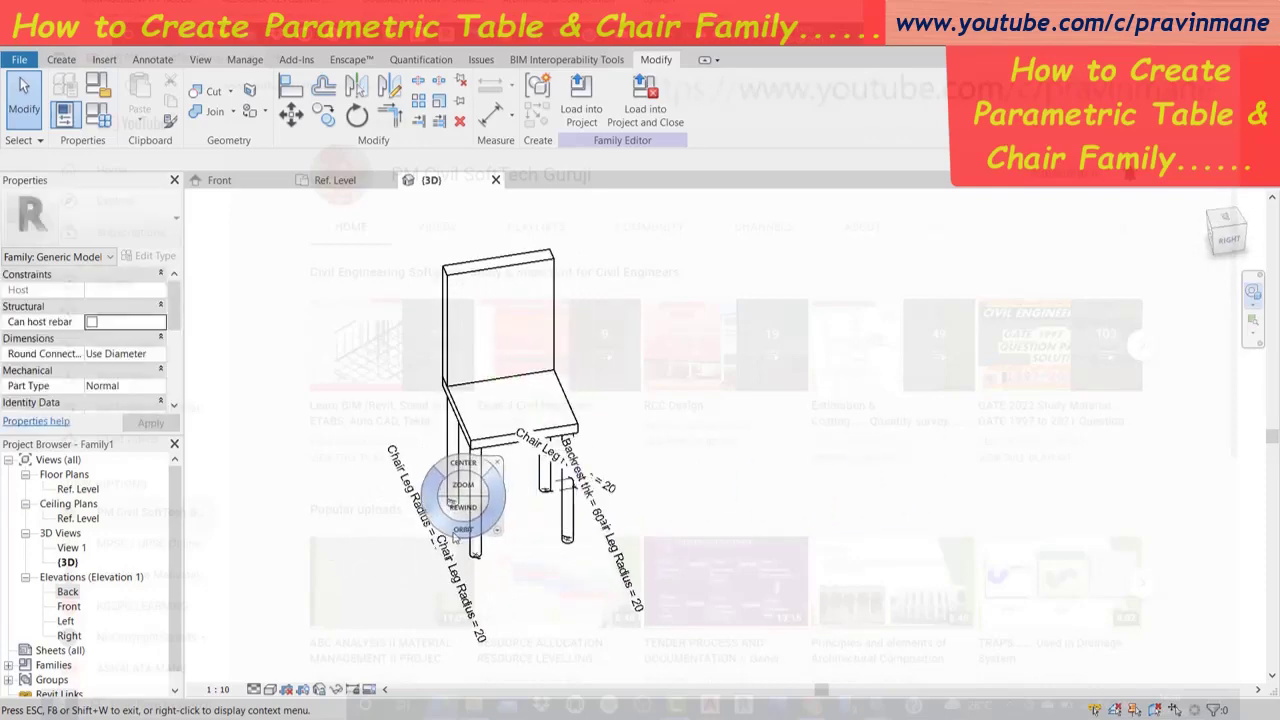
mouse_move(460, 526)
left_mouse_down()
mouse_move(611, 480)
mouse_move(586, 514)
mouse_move(602, 544)
mouse_move(605, 530)
left_mouse_up()
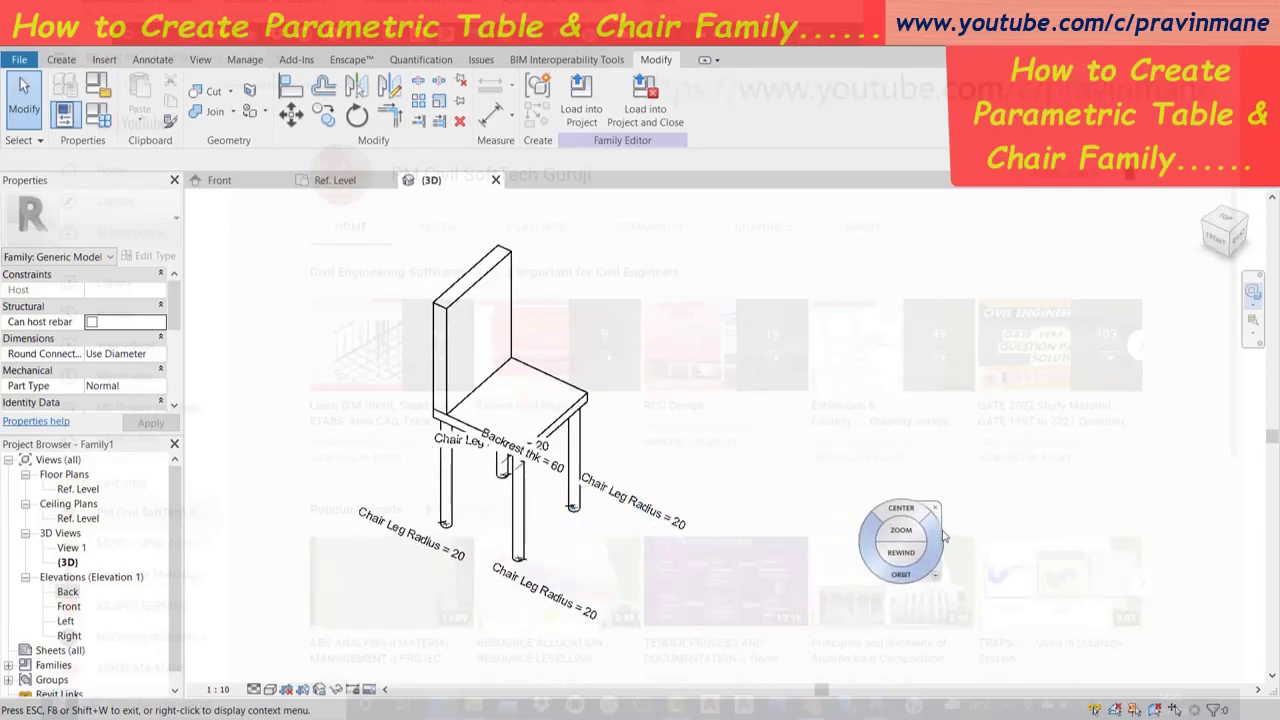
key("Escape")
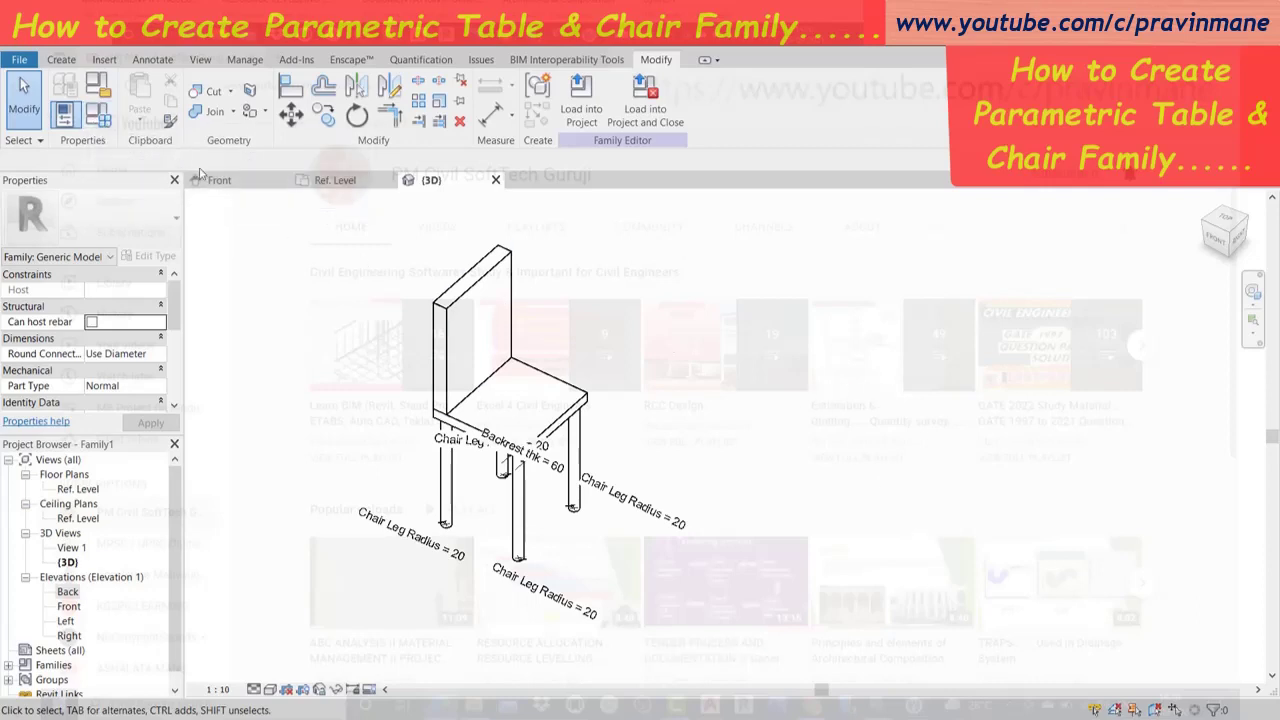
Change Seat Height from 545.1 to 400 in Family Types and view the result in 3D.
left_click(225, 180)
left_click(336, 180)
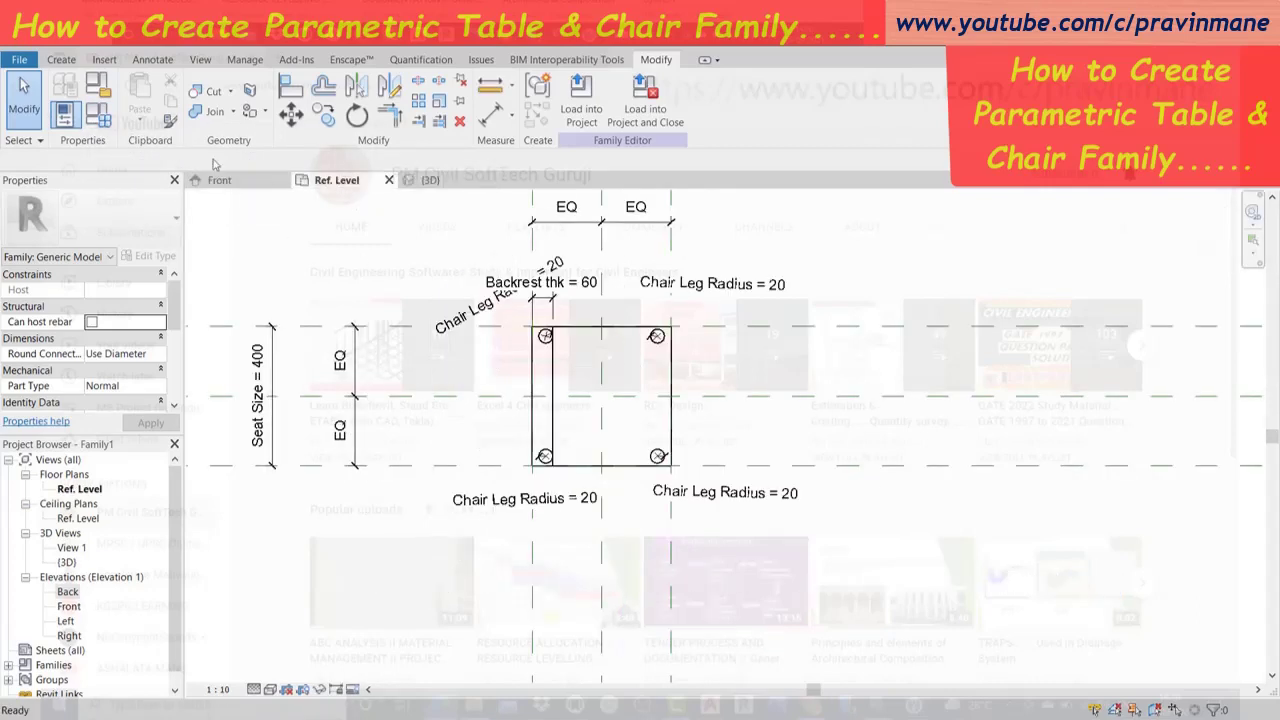
left_click(97, 117)
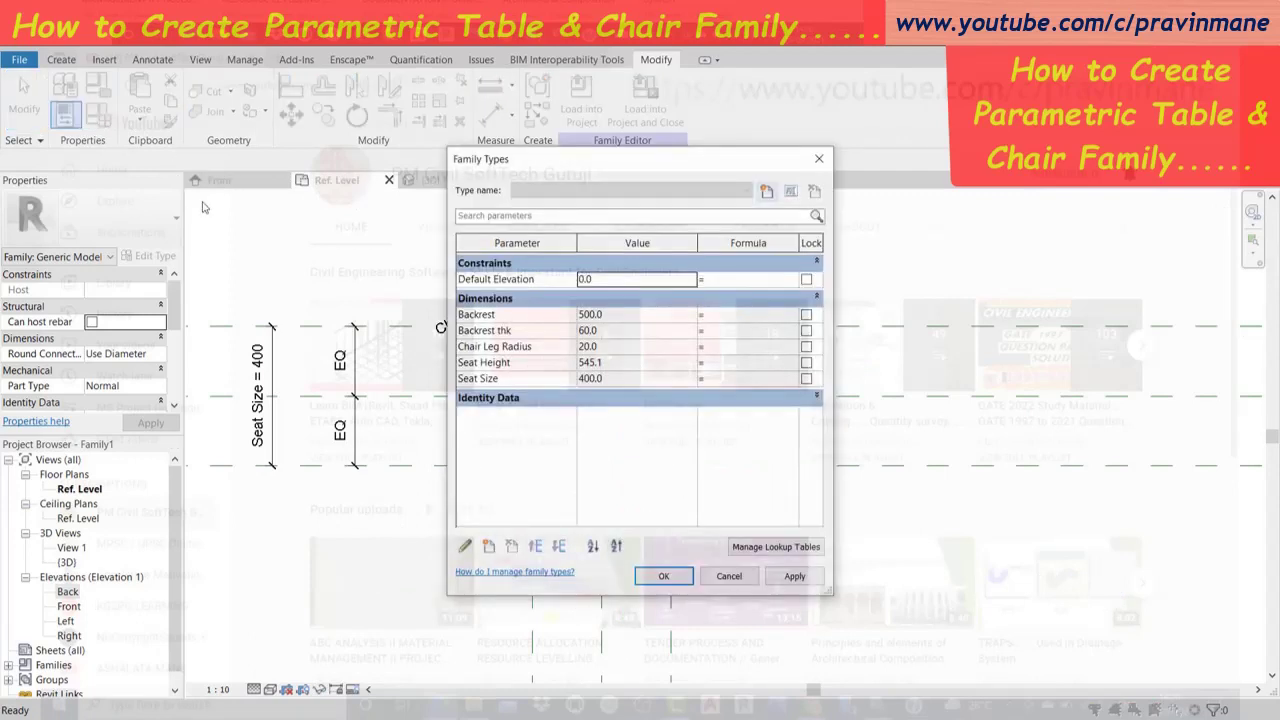
left_click(645, 363)
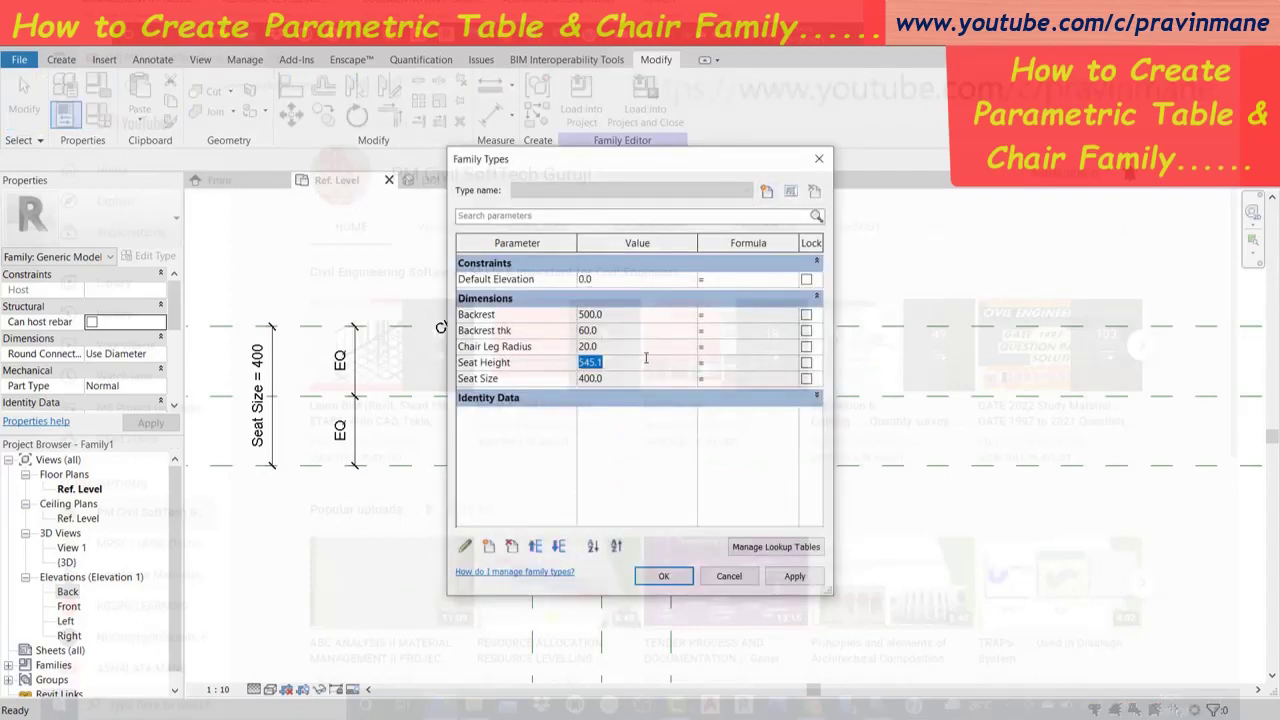
type("400")
key("Tab")
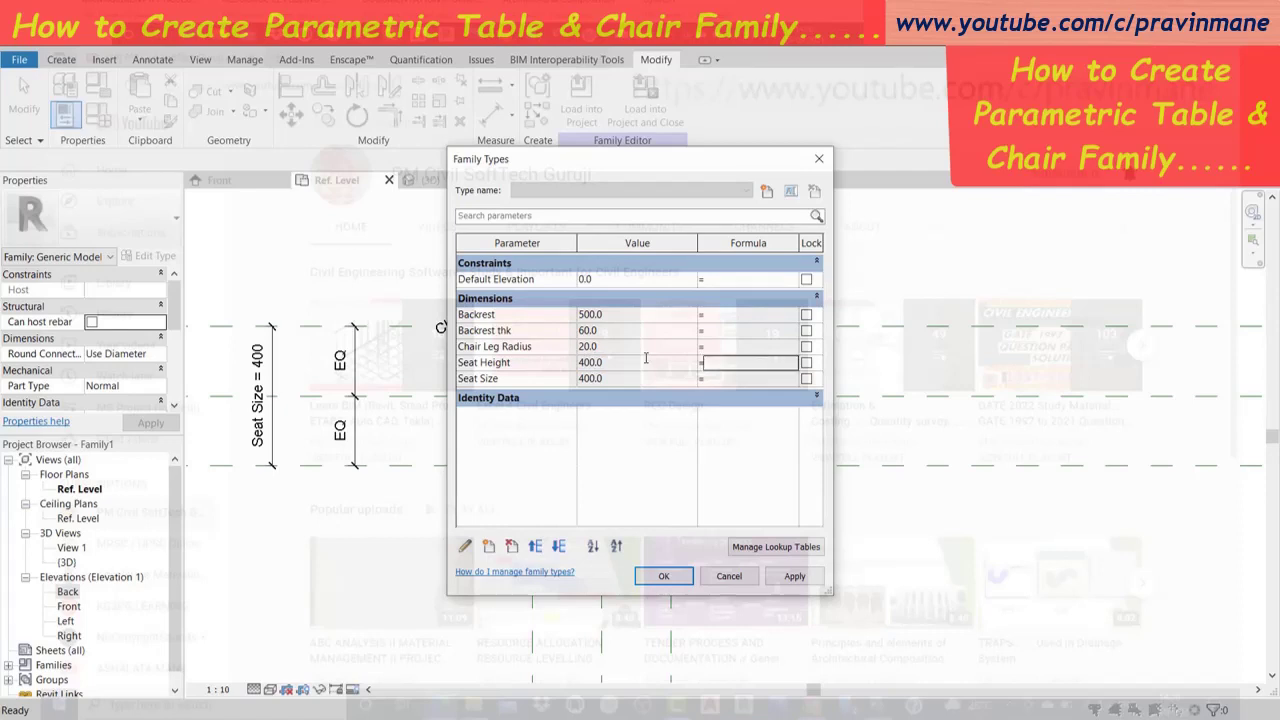
left_click(794, 576)
left_click(663, 576)
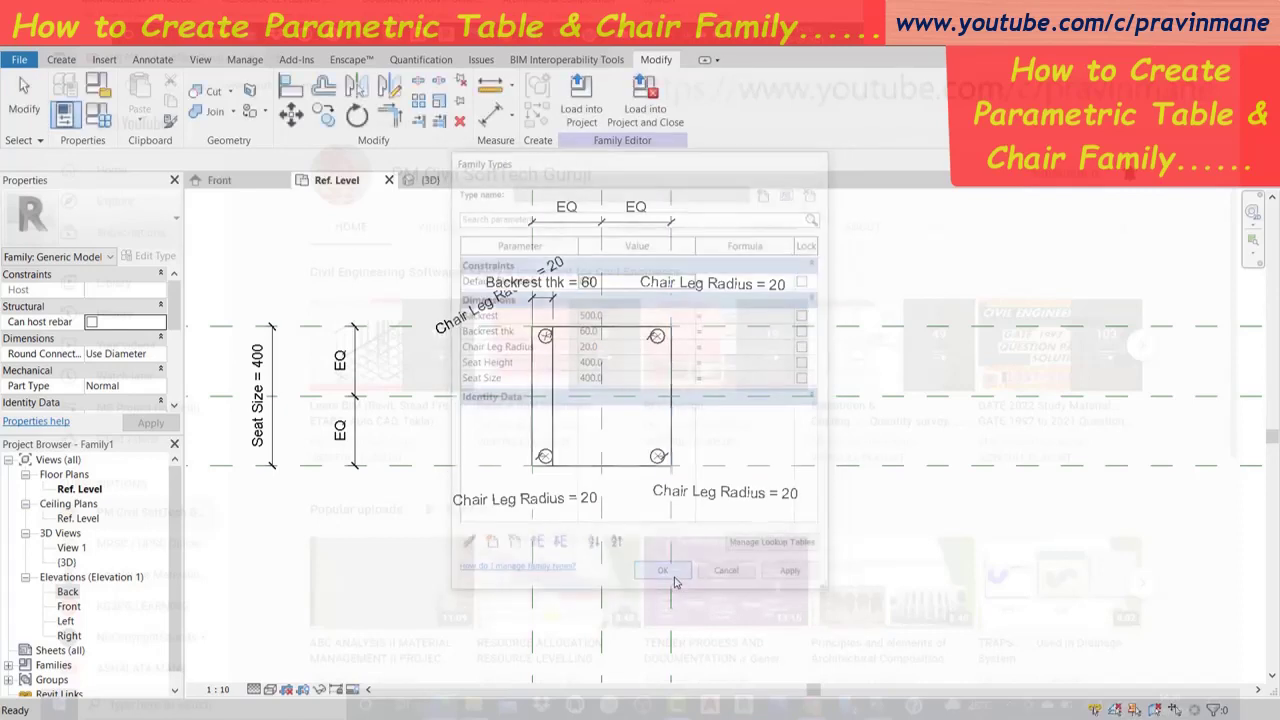
left_click(430, 180)
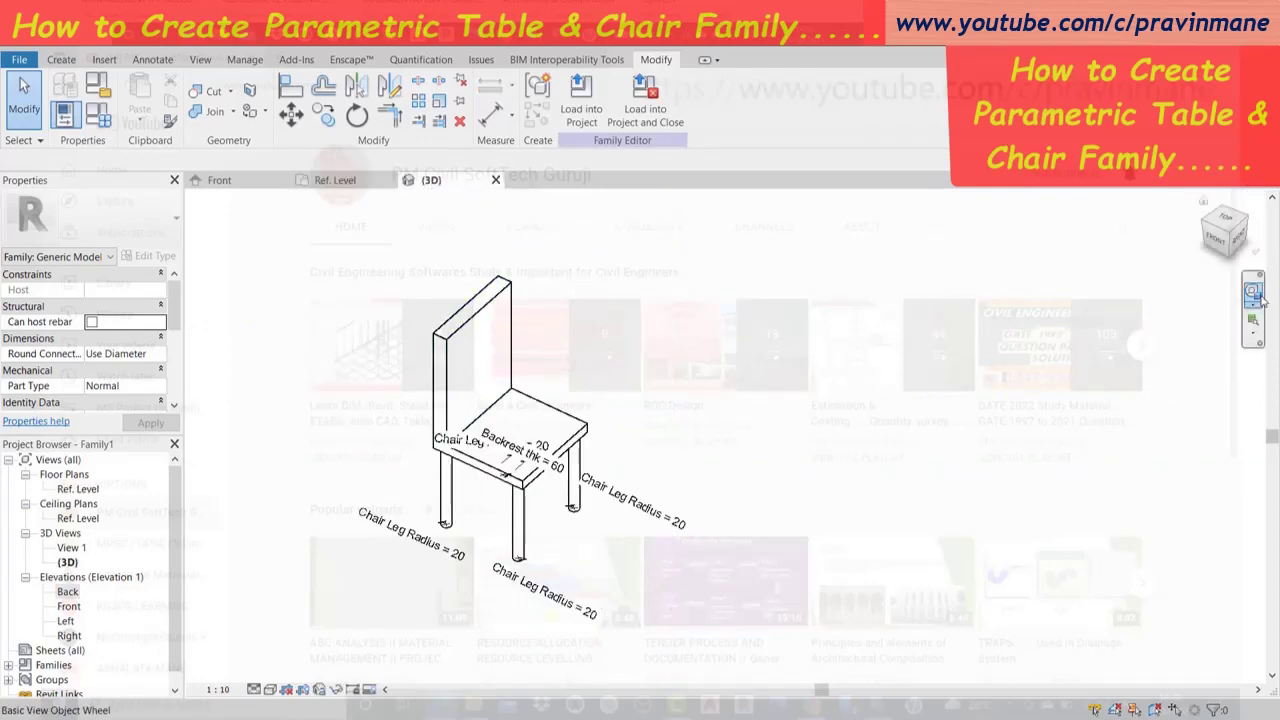
Orbit and pan the 3D view to check the chair at its new seat height.
left_click(1257, 292)
mouse_move(925, 545)
left_mouse_down()
mouse_move(482, 487)
mouse_move(900, 480)
left_mouse_up()
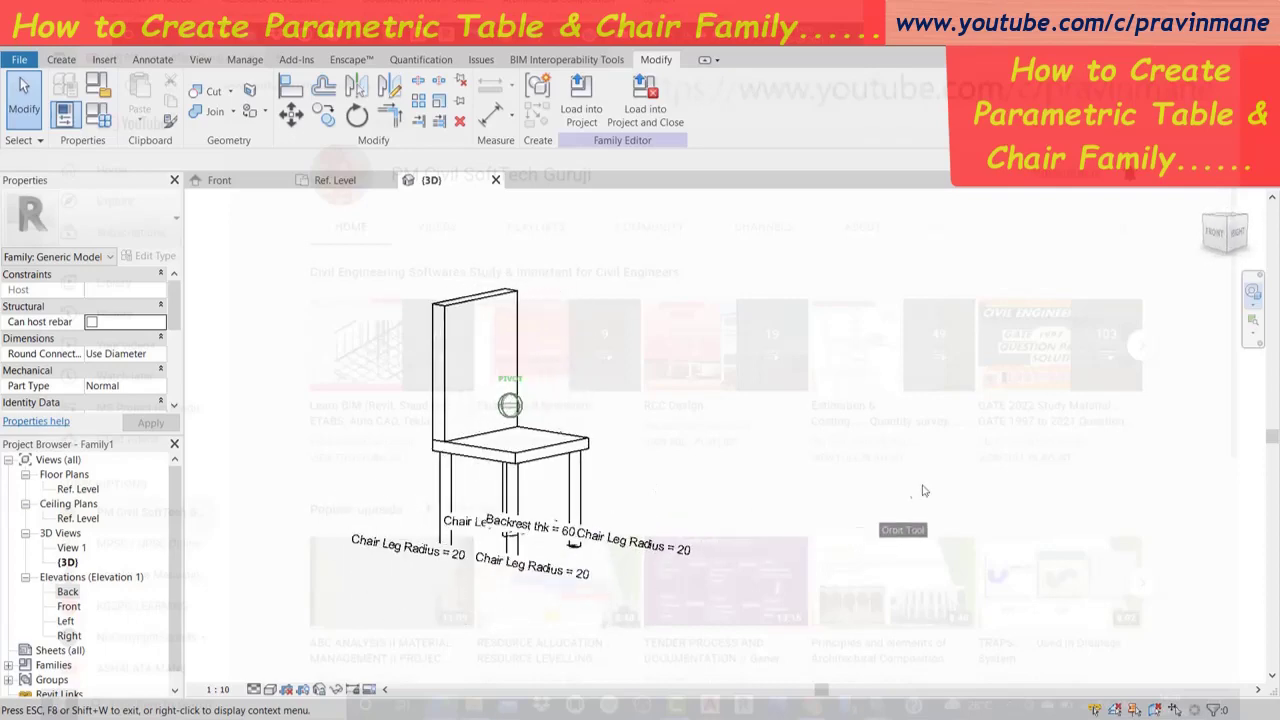
left_click_drag(714, 512, 537, 548)
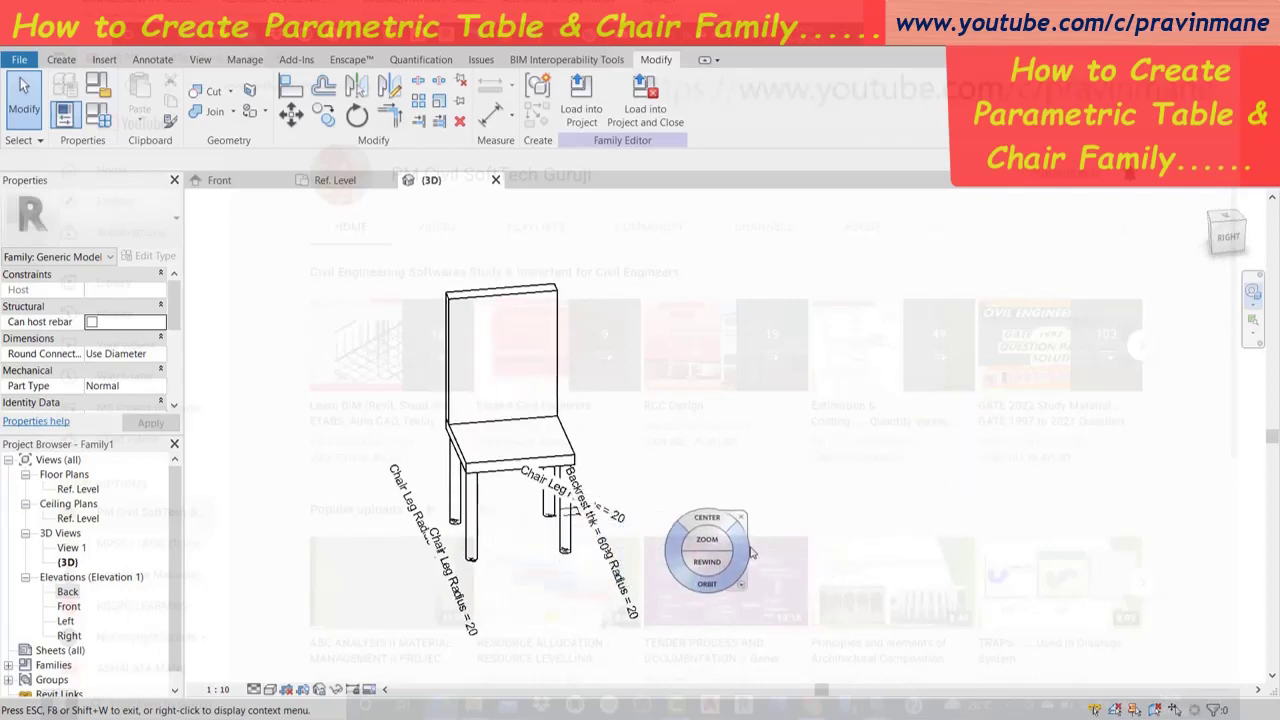
key("Escape")
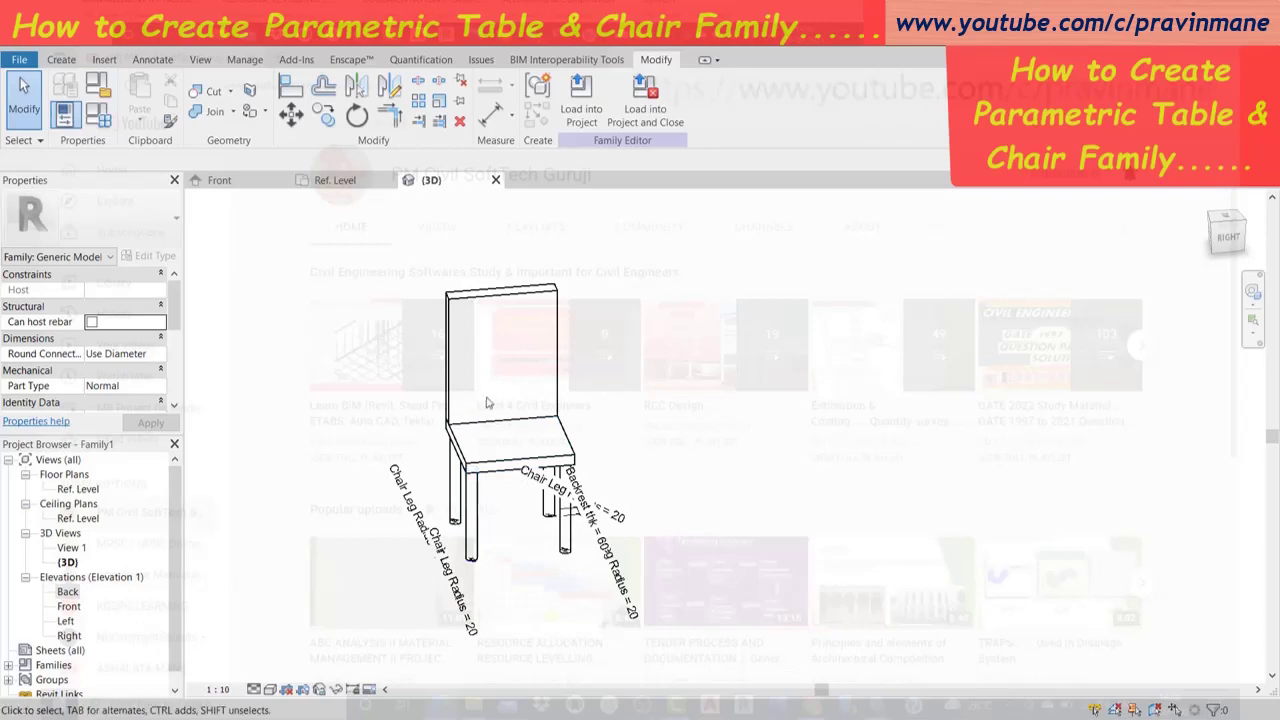
mouse_move(340, 410)
middle_mouse_down()
mouse_move(435, 438)
mouse_move(389, 384)
middle_mouse_up()
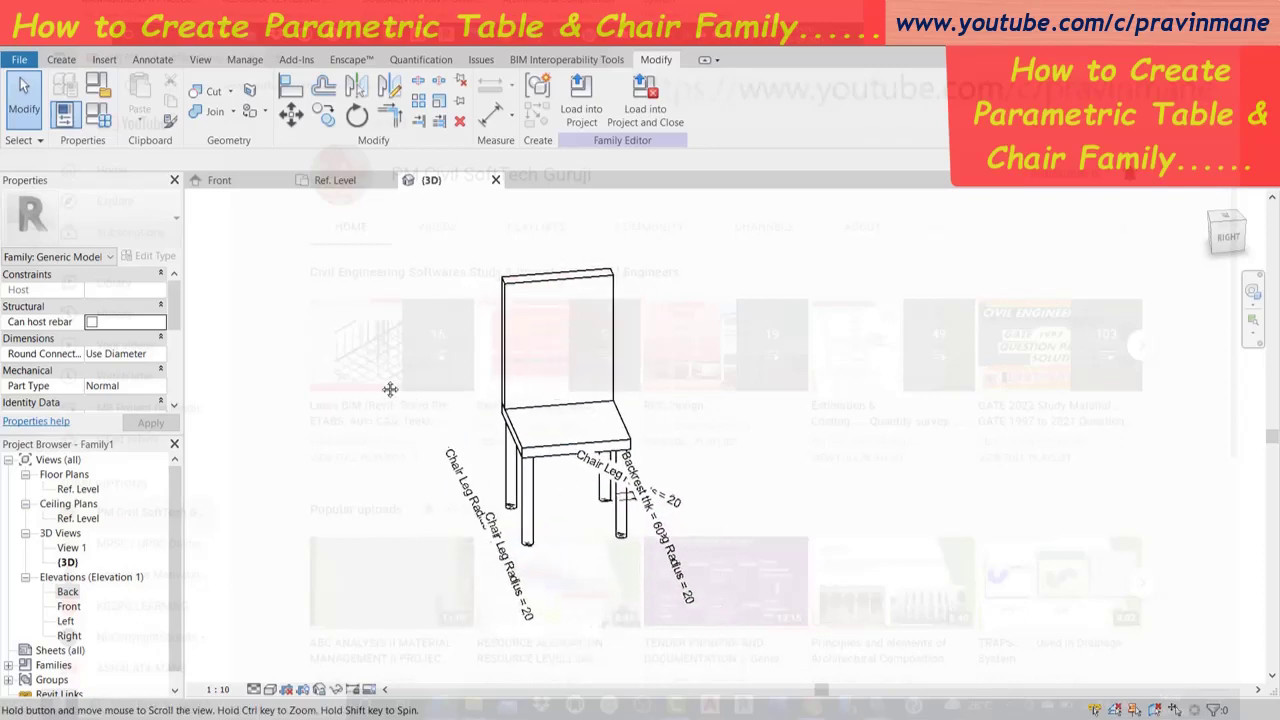
left_click(1252, 297)
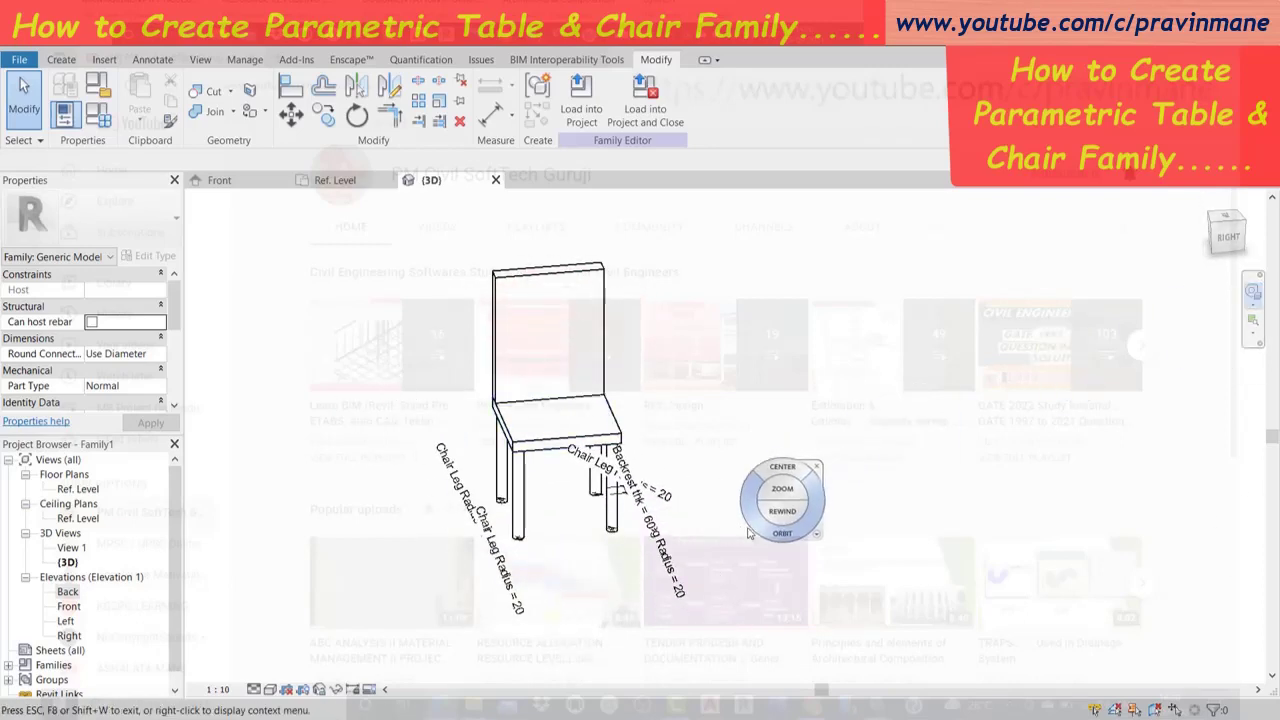
mouse_move(755, 532)
left_mouse_down()
mouse_move(937, 494)
mouse_move(1053, 528)
left_mouse_up()
mouse_move(1053, 528)
left_mouse_down()
mouse_move(746, 483)
mouse_move(505, 500)
mouse_move(440, 540)
mouse_move(416, 537)
mouse_move(500, 514)
left_mouse_up()
key("Escape")
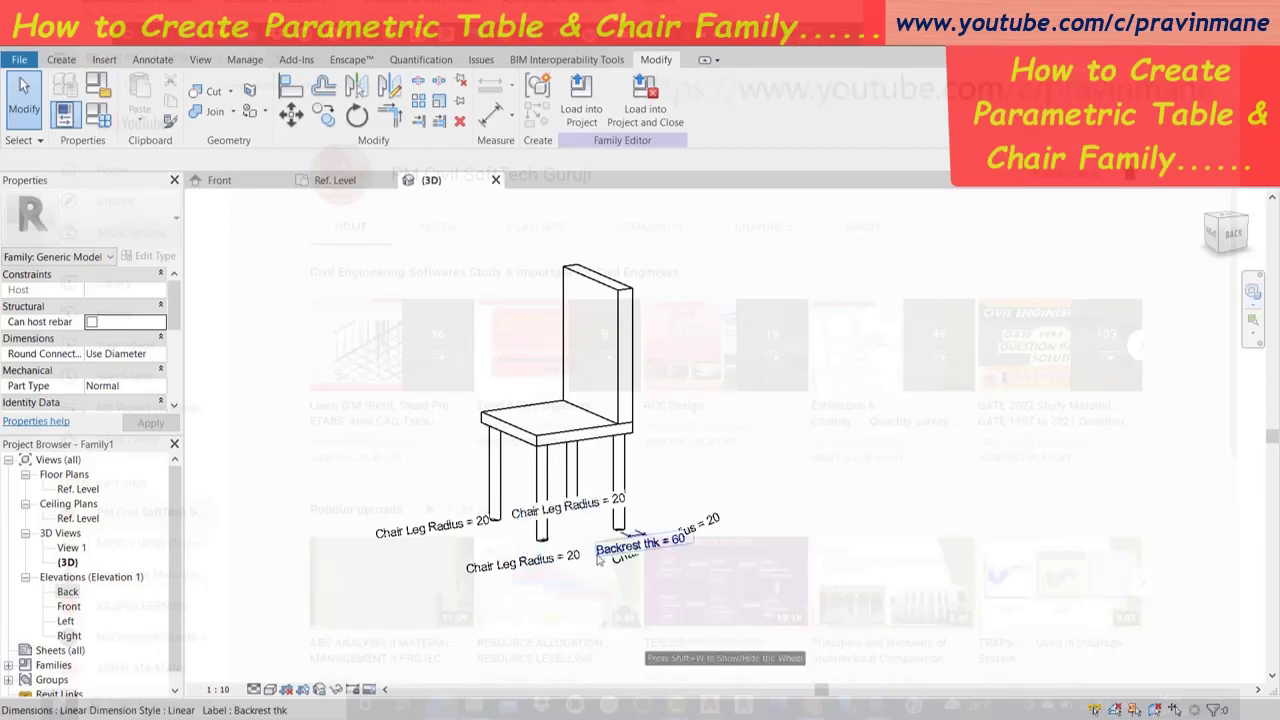
Window-select the whole chair, including the backrest, and start Join Geometry.
mouse_move(667, 473)
left_mouse_down()
mouse_move(513, 493)
mouse_move(460, 485)
left_mouse_up()
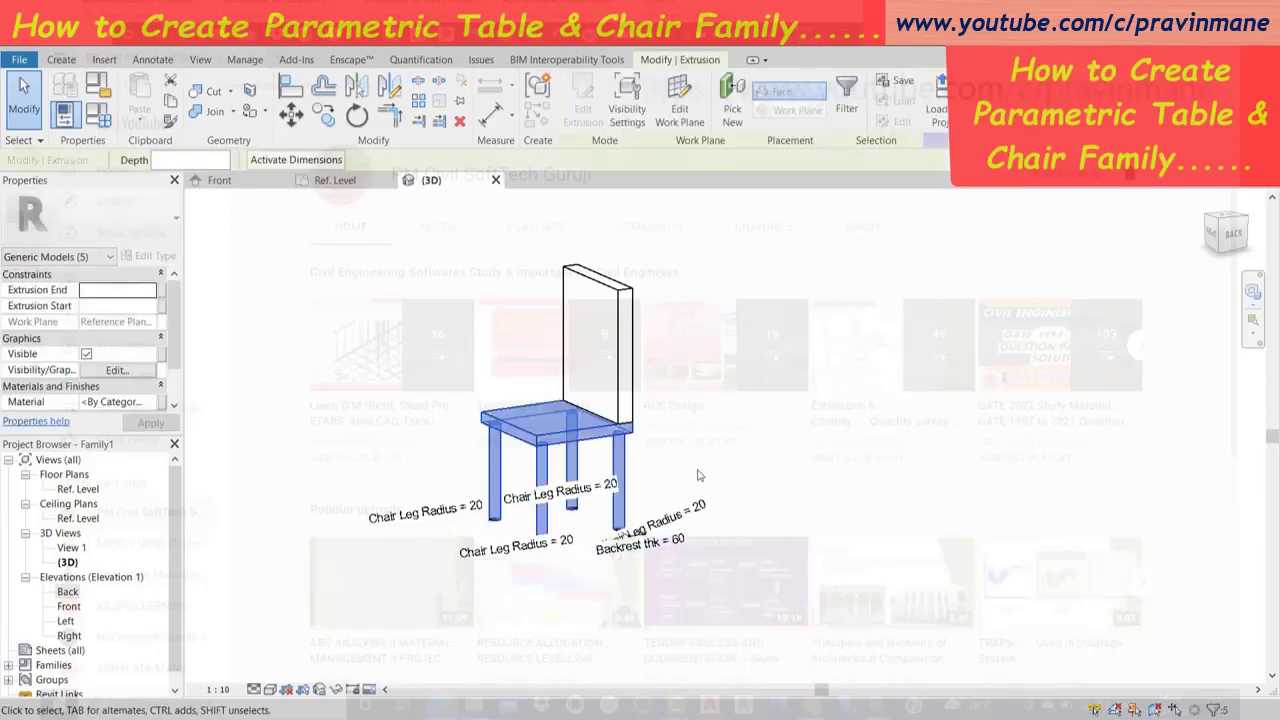
left_click(698, 473)
mouse_move(689, 464)
left_mouse_down()
mouse_move(432, 294)
mouse_move(424, 218)
left_mouse_up()
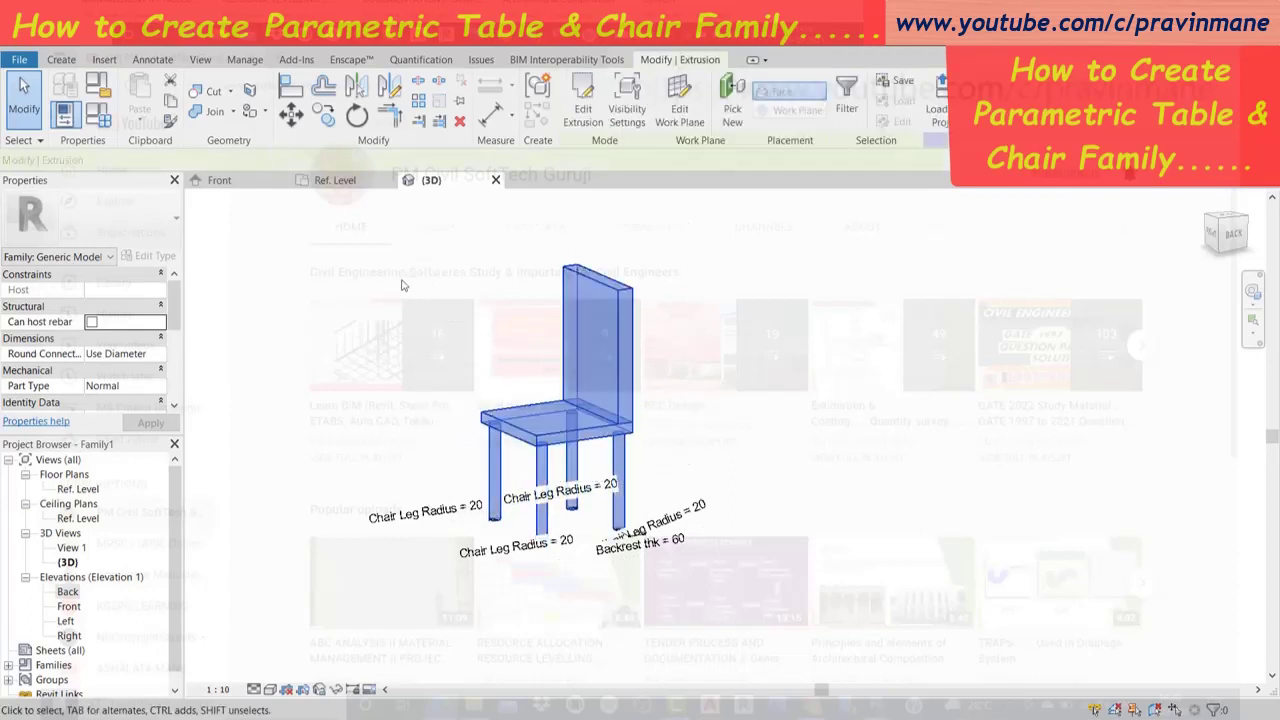
left_click(216, 112)
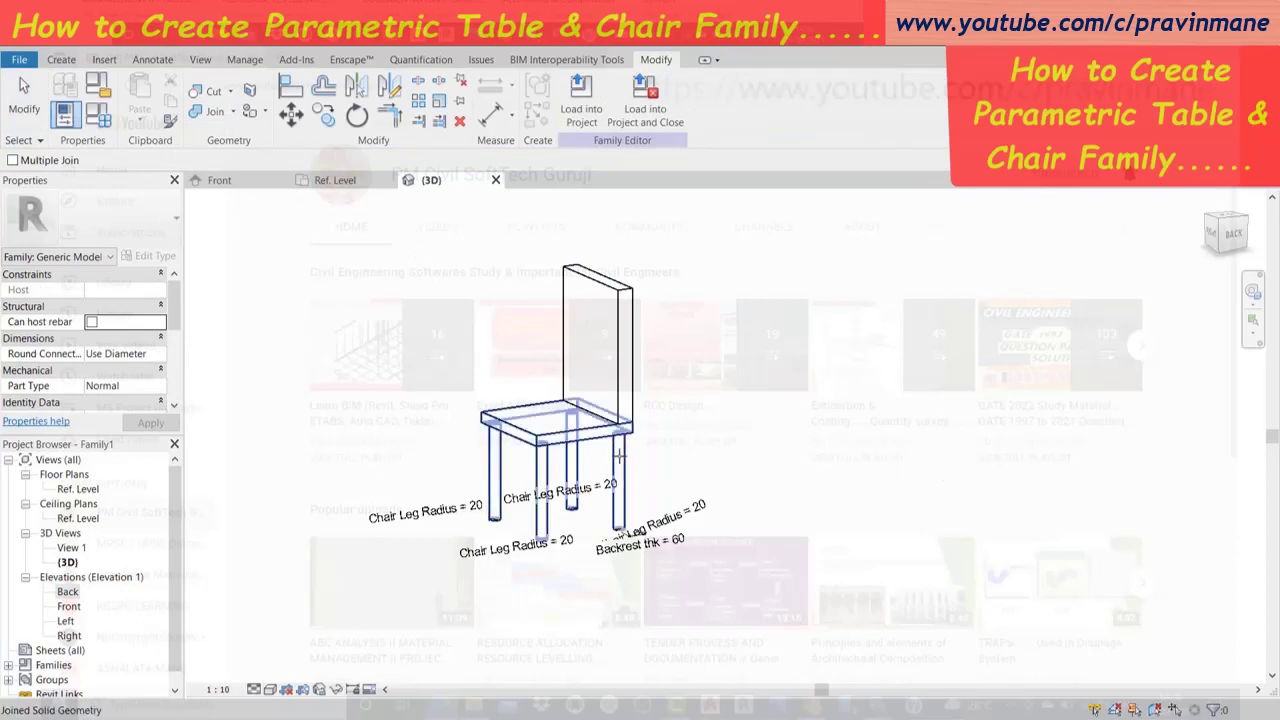
Join the seat-and-legs solid with the backrest.
left_click(597, 425)
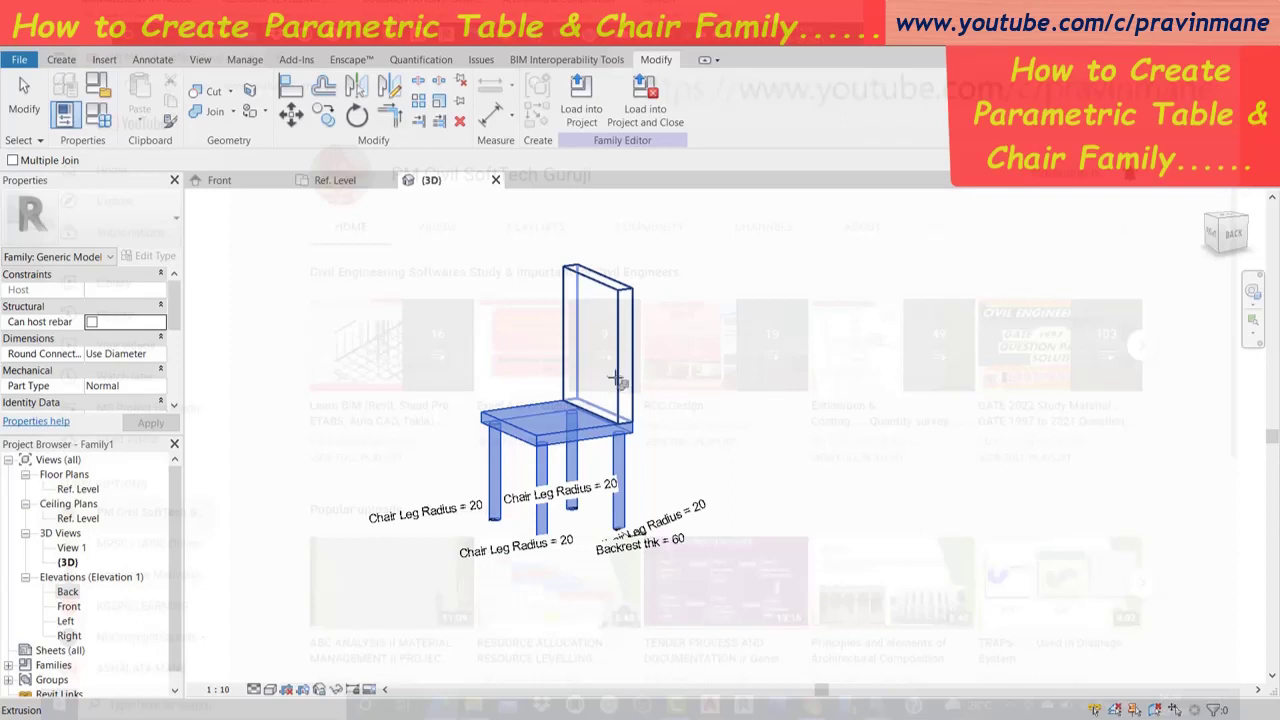
left_click(613, 376)
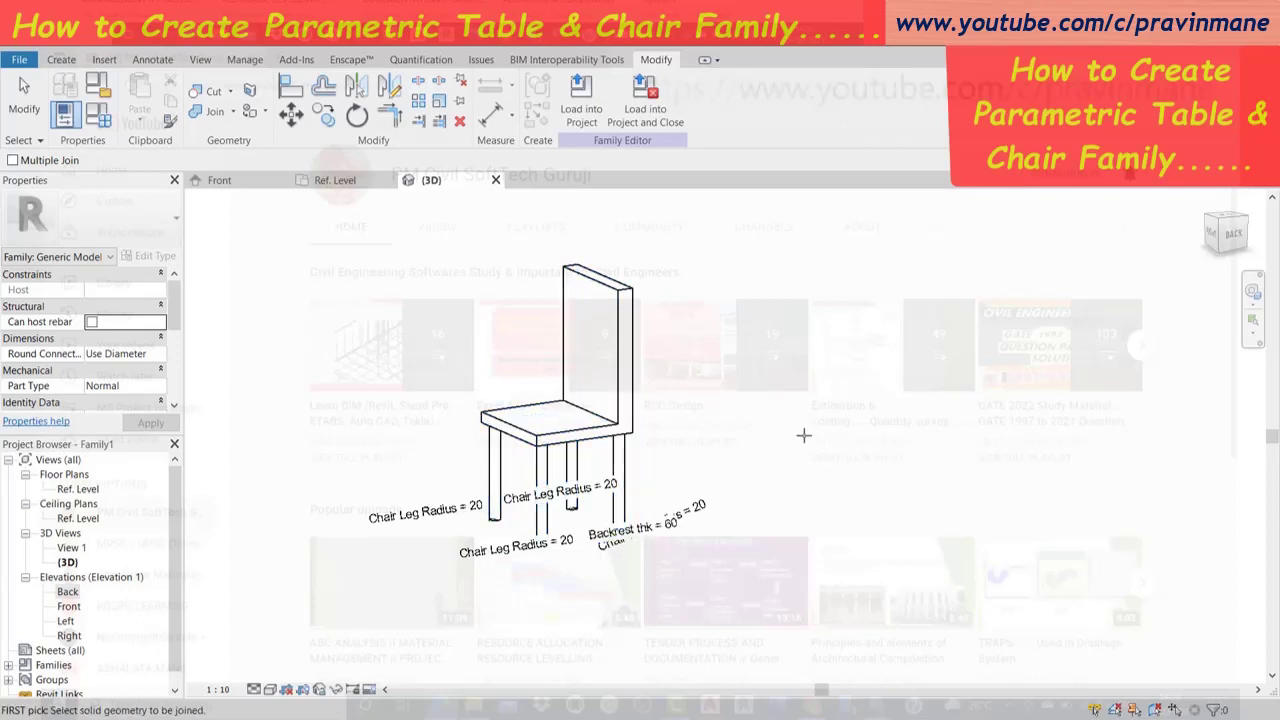
middle_click_drag(808, 437, 784, 424)
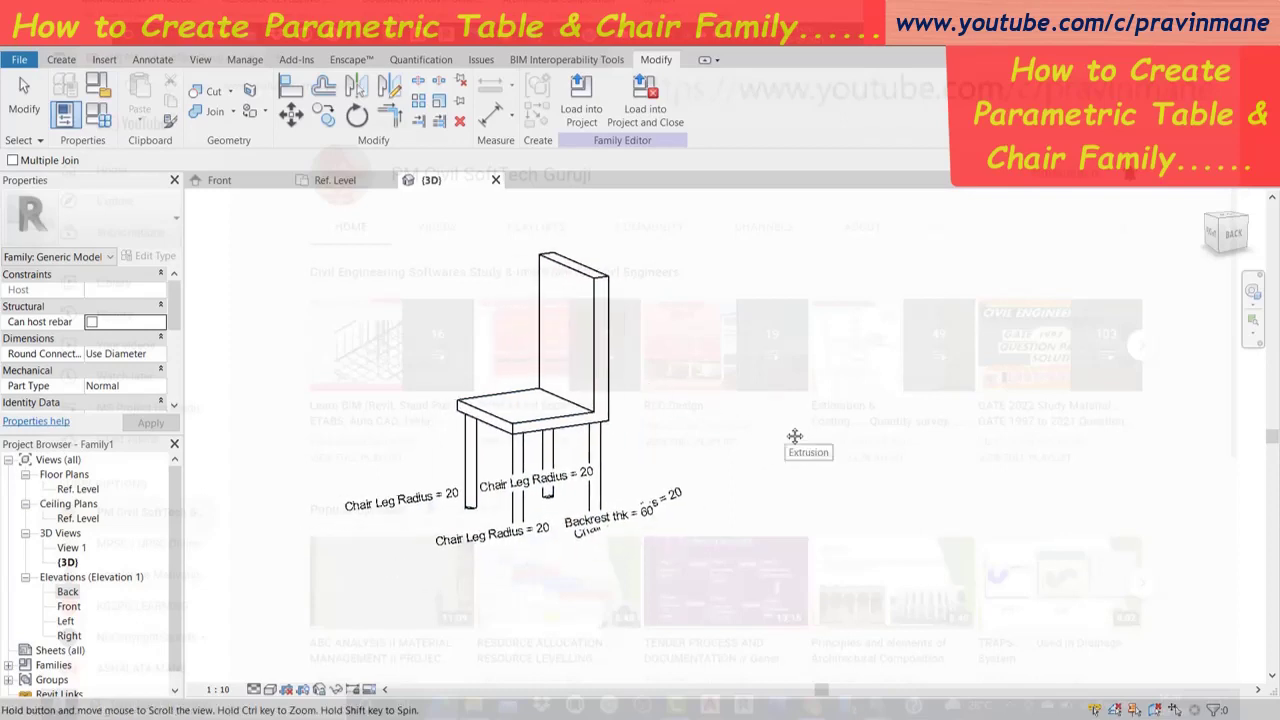
key("Escape")
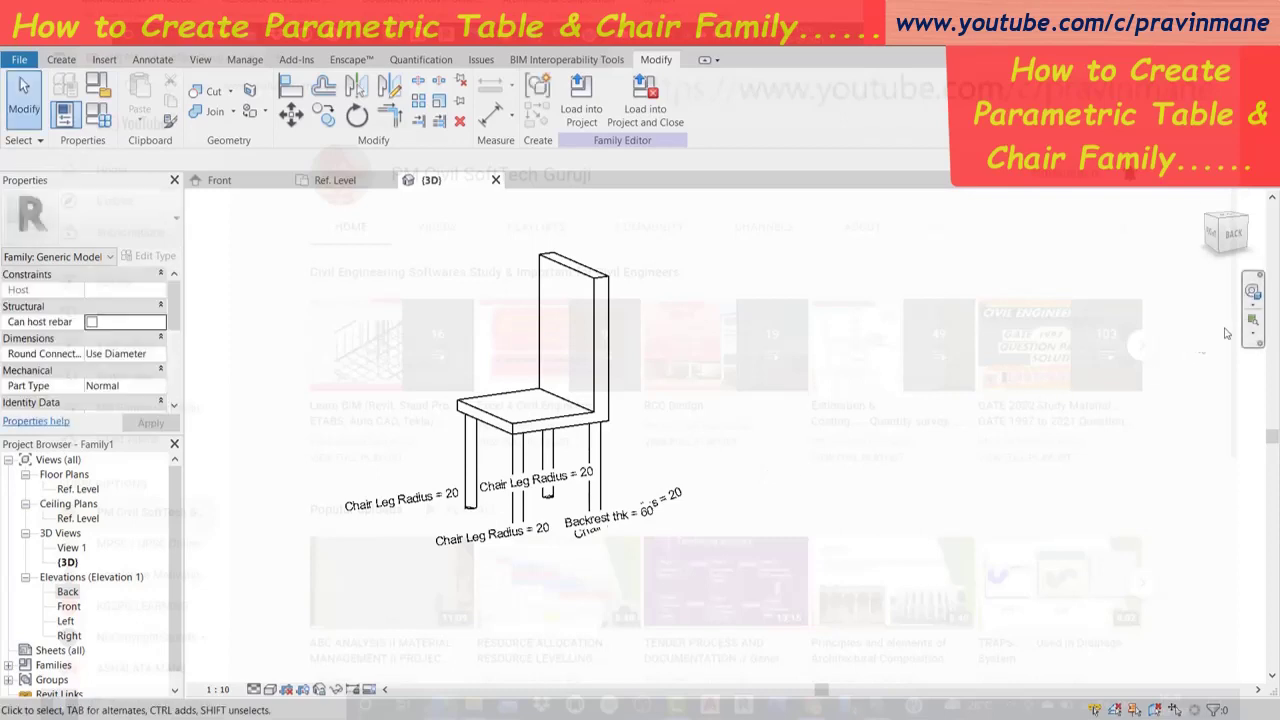
Orbit and zoom to inspect the joined chair from rear and front-right angles.
left_click(1252, 290)
mouse_move(1022, 495)
left_mouse_down()
mouse_move(645, 528)
mouse_move(378, 441)
mouse_move(1062, 485)
mouse_move(1045, 500)
mouse_move(980, 500)
mouse_move(1037, 442)
left_mouse_up()
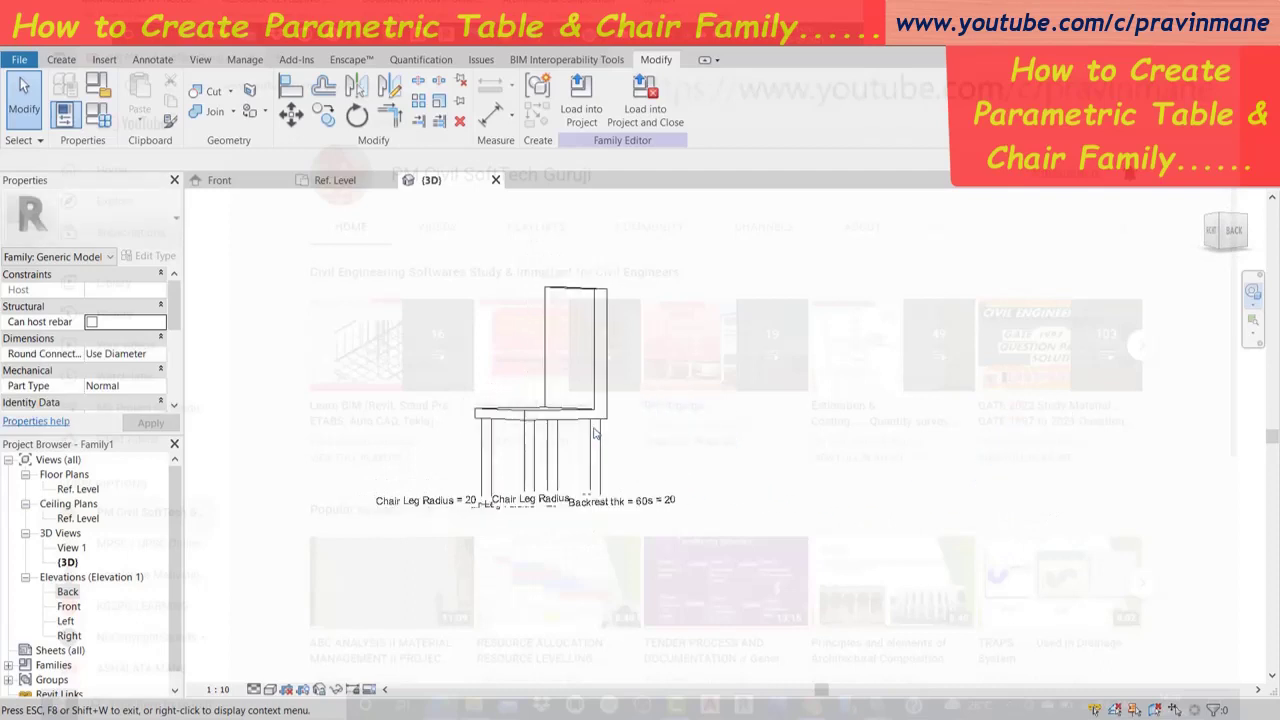
scroll(588, 433, "up", 1)
scroll(588, 433, "up", 3)
scroll(760, 430, "down", 1)
scroll(800, 480, "down", 1)
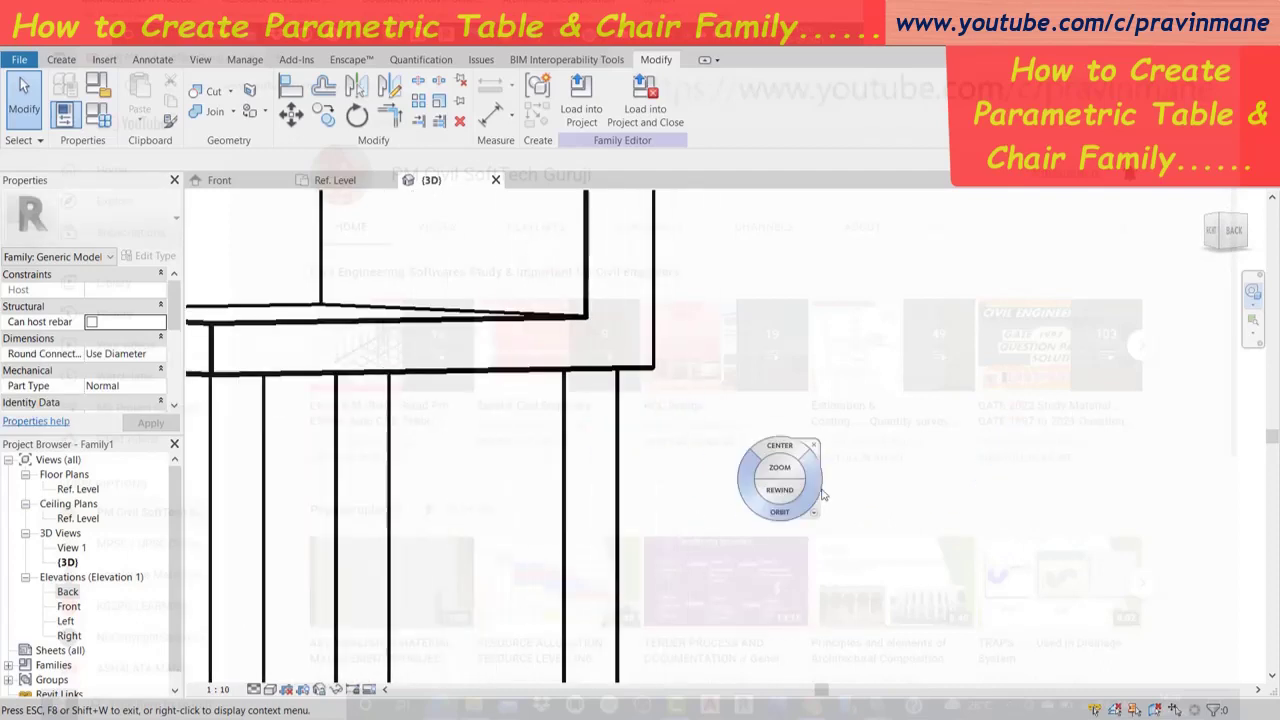
scroll(833, 517, "down", 2)
mouse_move(833, 517)
left_mouse_down()
mouse_move(951, 529)
mouse_move(942, 520)
mouse_move(977, 546)
mouse_move(1082, 558)
mouse_move(1066, 566)
left_mouse_up()
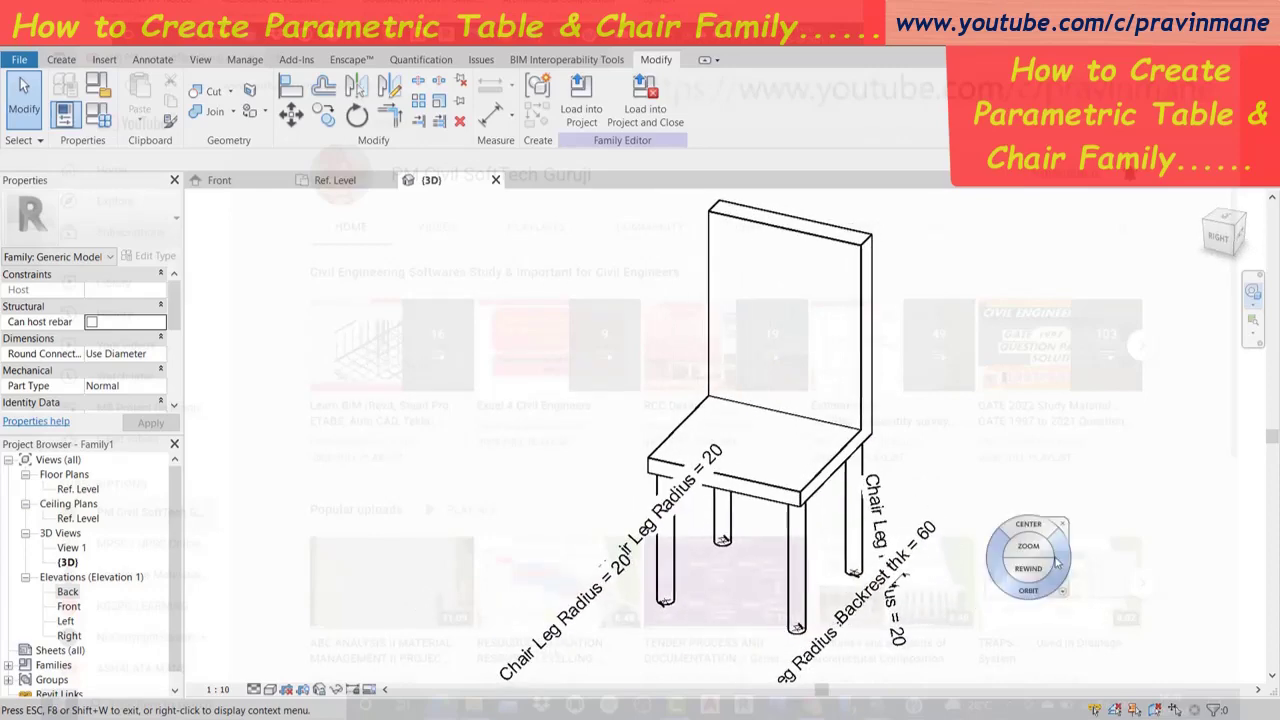
key("Escape")
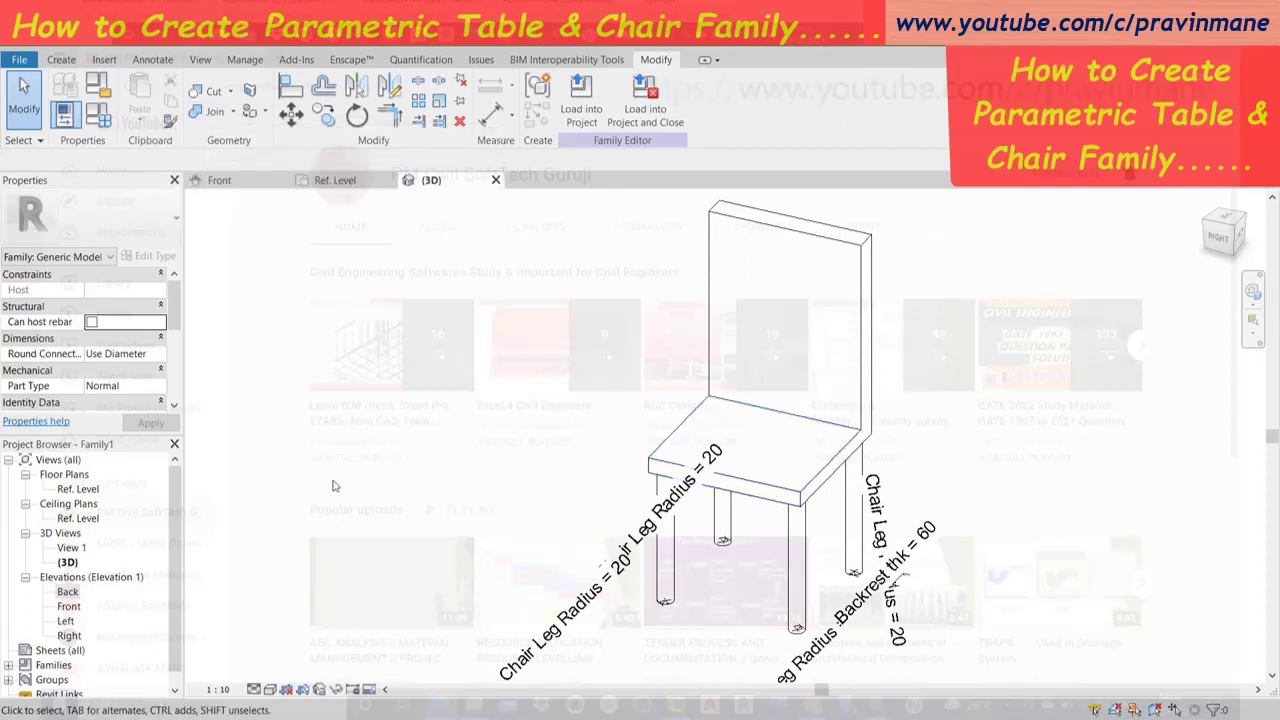
left_click(214, 111)
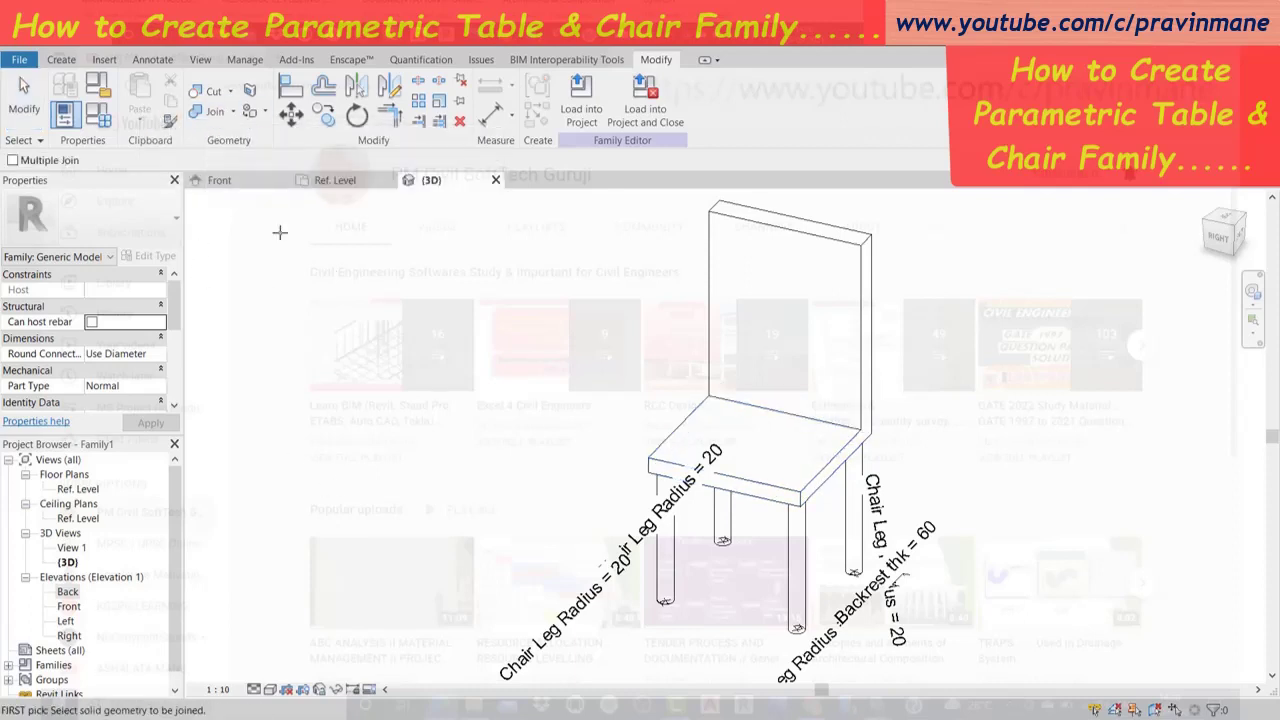
left_click(806, 460)
left_click(816, 470)
key("Escape")
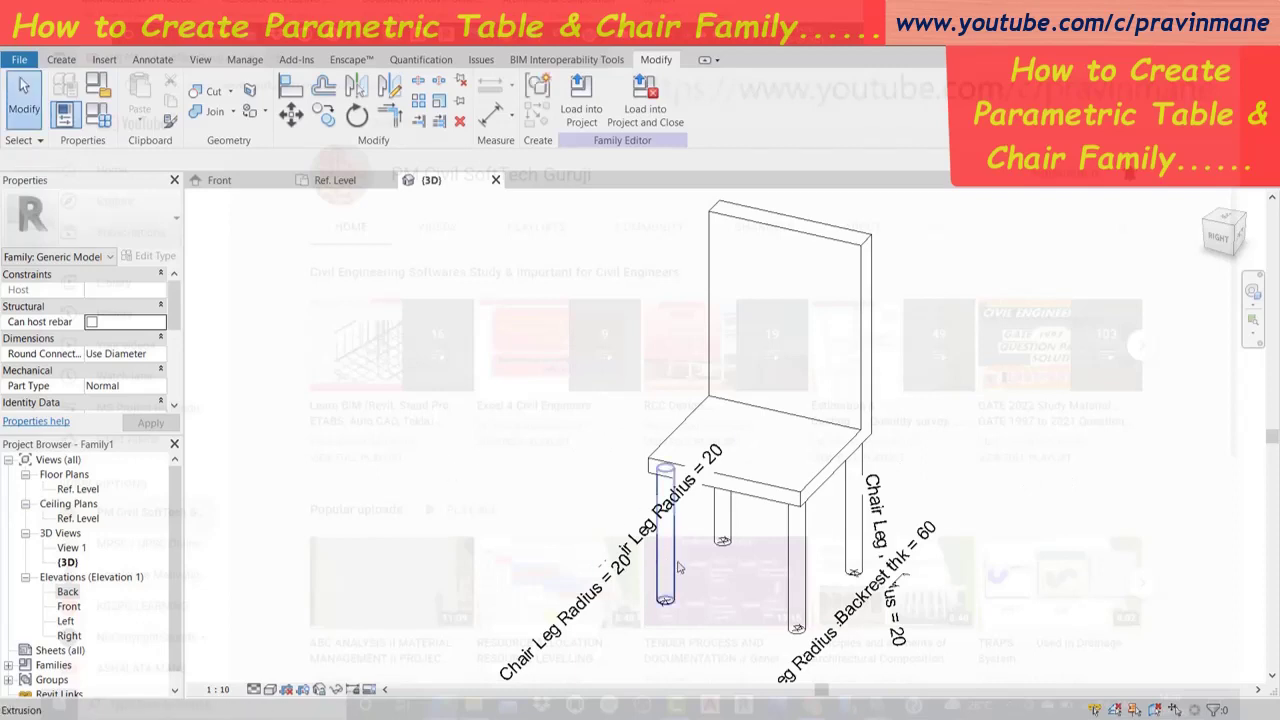
left_click(676, 567)
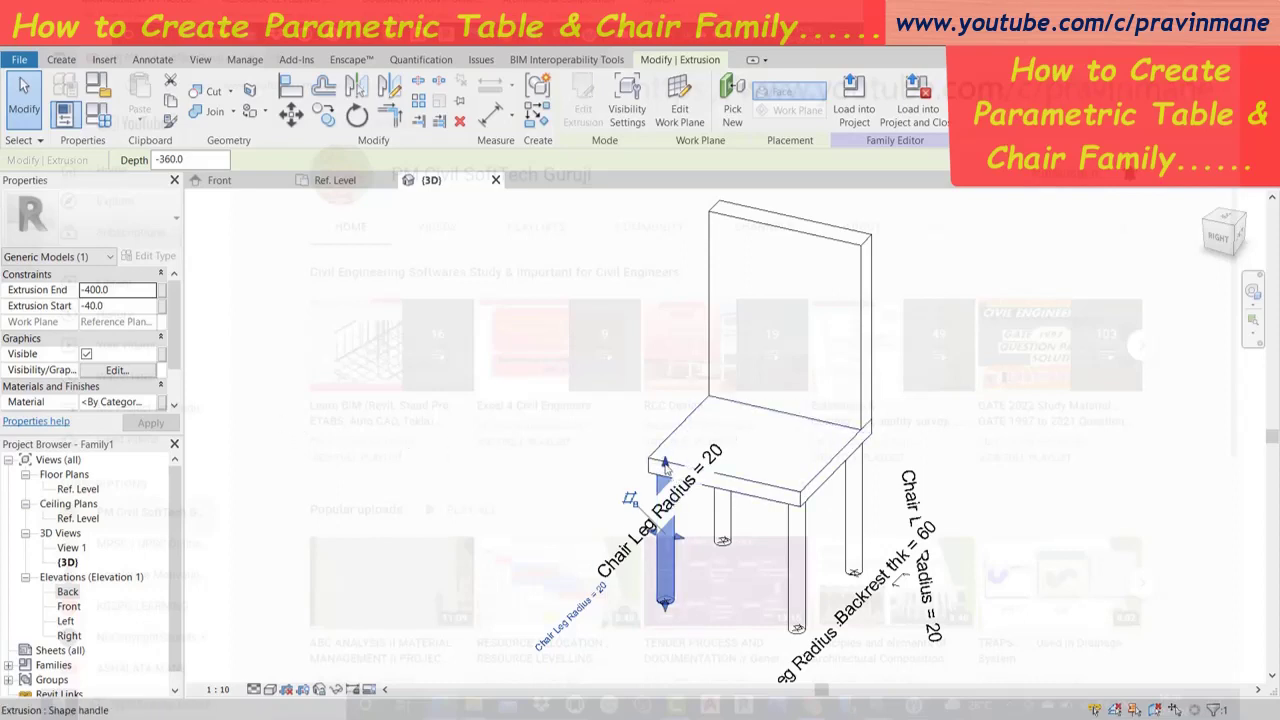
left_click_drag(664, 466, 664, 462)
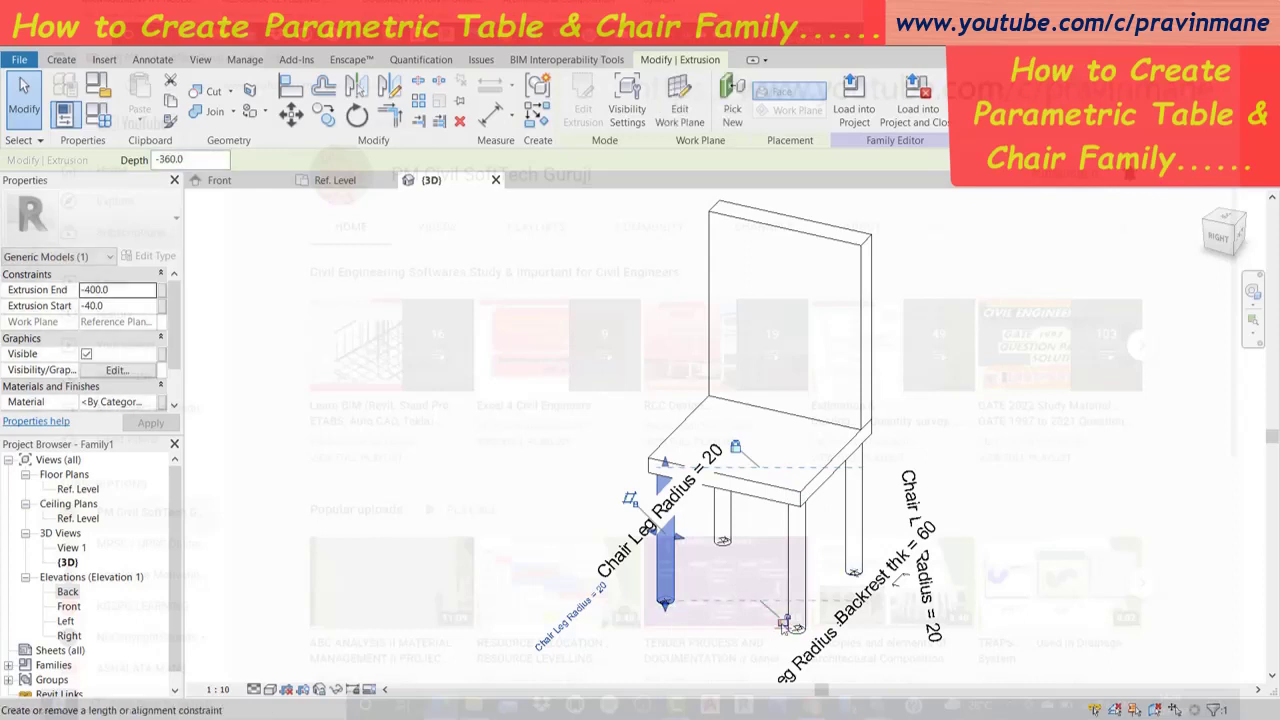
left_click(805, 566)
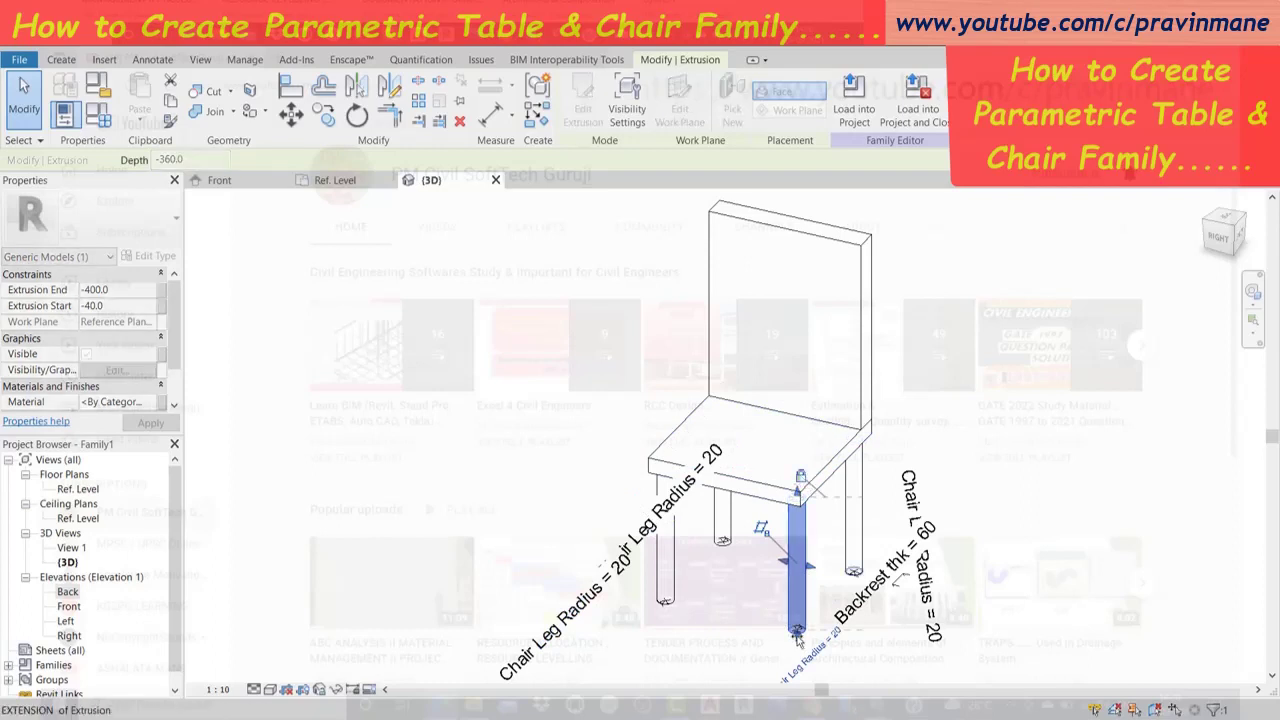
left_click(865, 545)
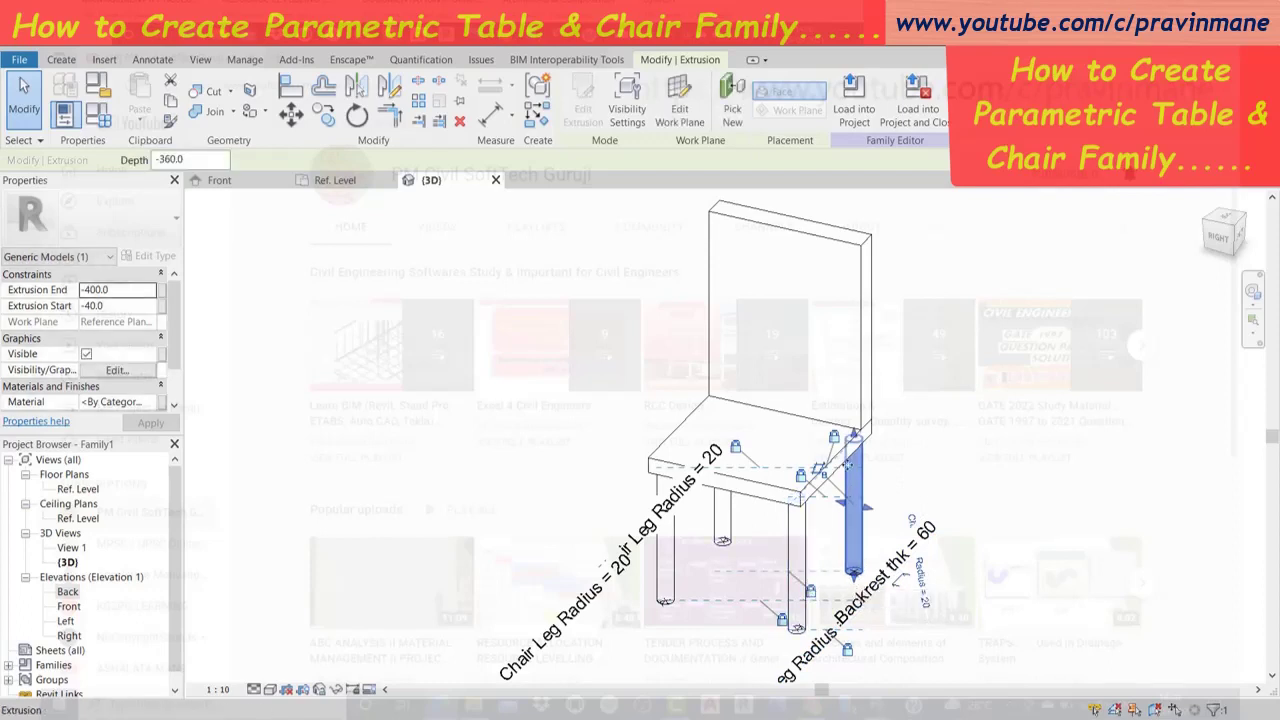
left_click_drag(855, 437, 855, 437)
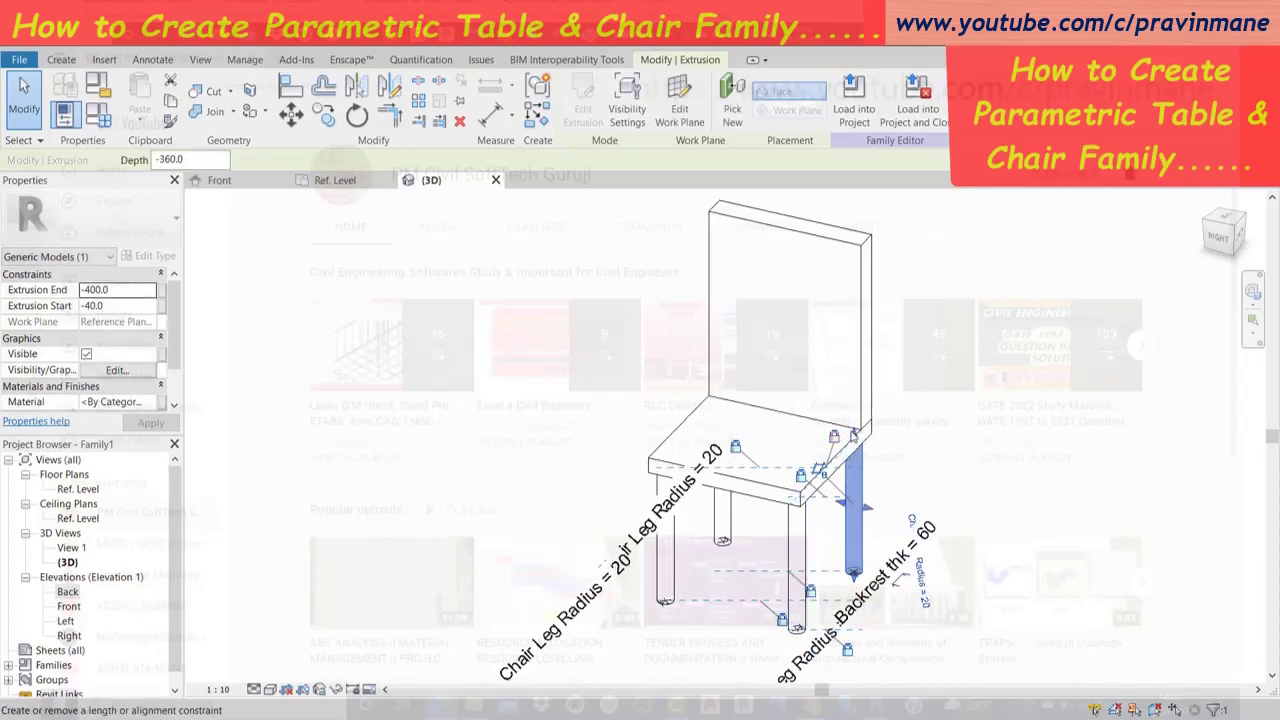
key("Escape")
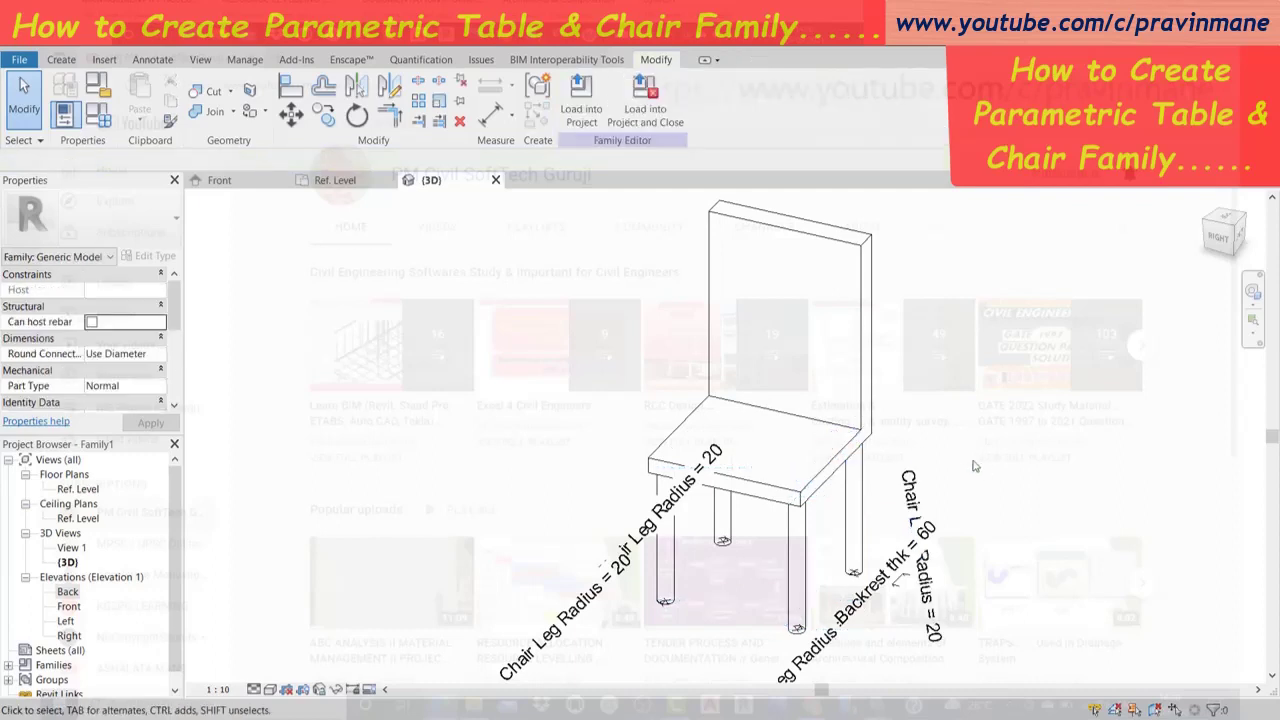
left_click(858, 484)
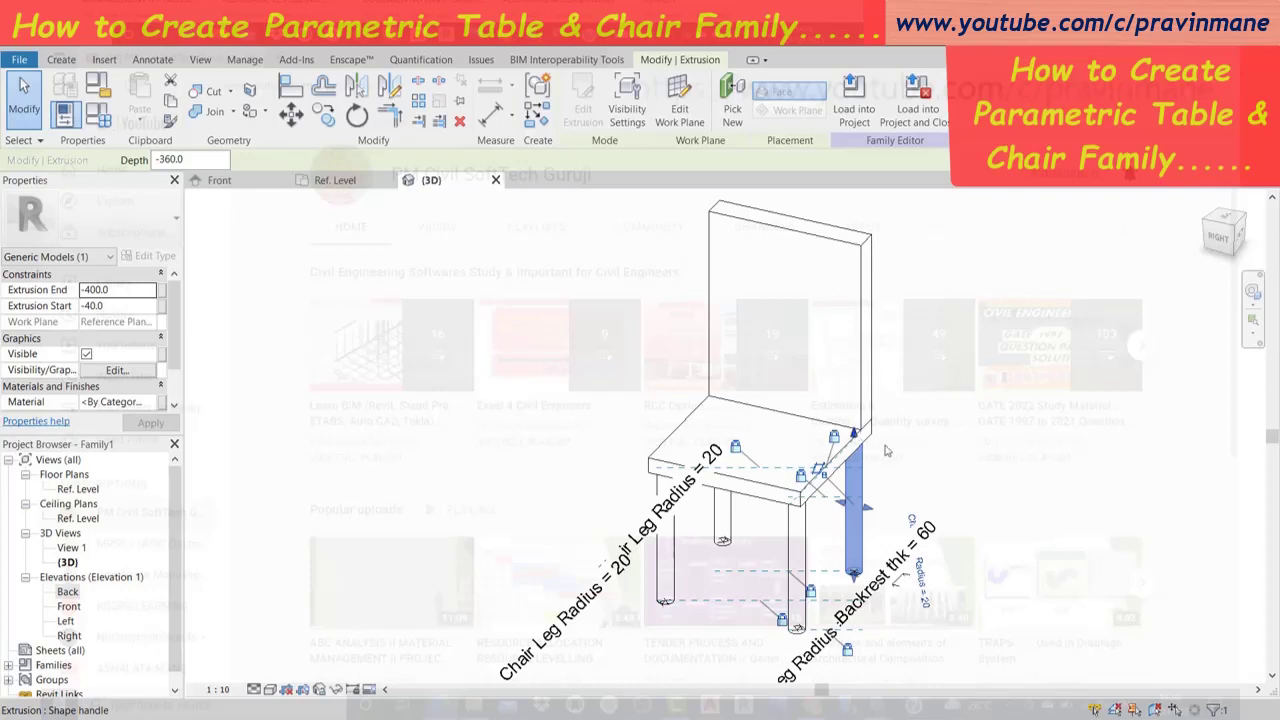
left_click(1105, 455)
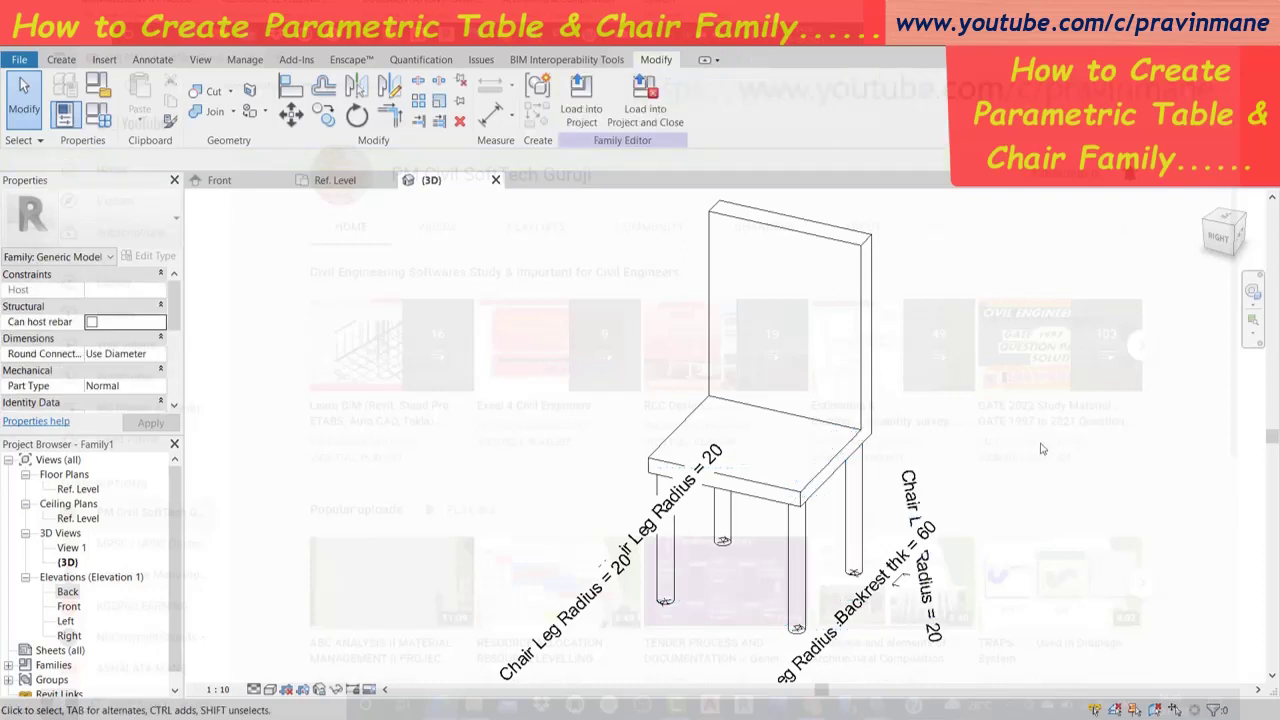
middle_click_drag(991, 457, 985, 390)
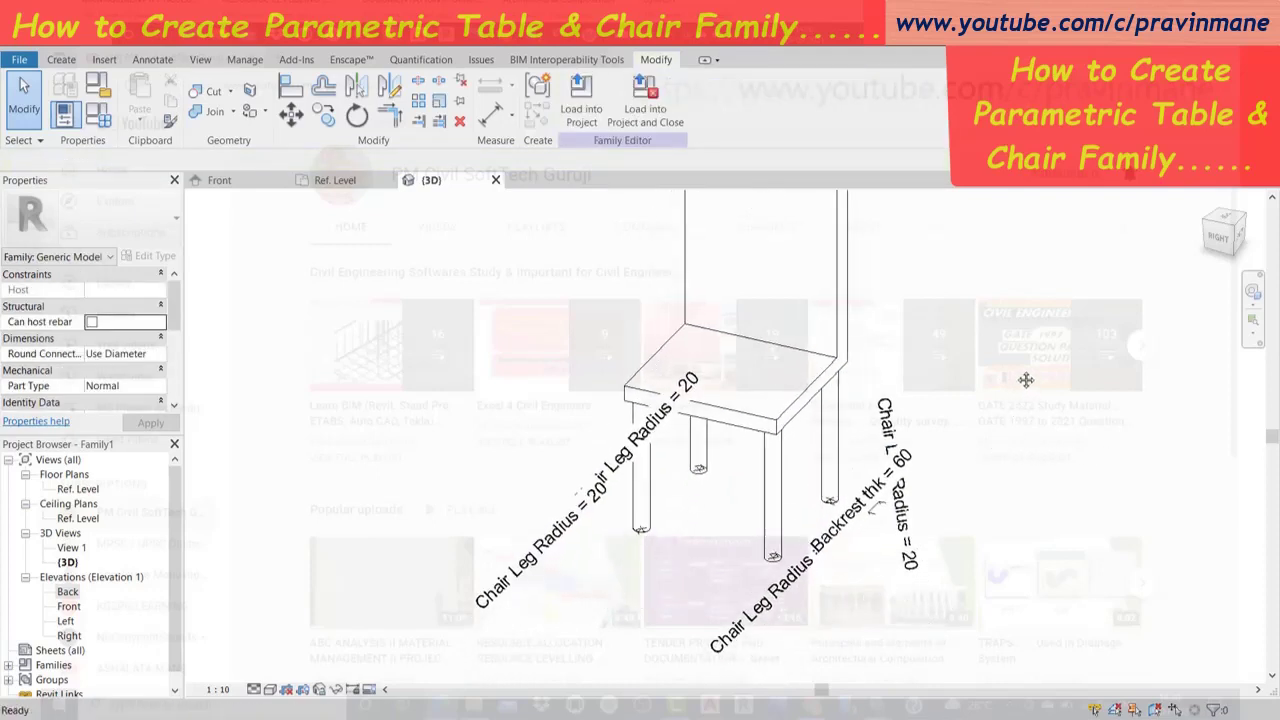
left_click(1253, 293)
mouse_move(1097, 500)
left_mouse_down()
mouse_move(1015, 511)
mouse_move(967, 459)
mouse_move(670, 497)
mouse_move(712, 487)
left_mouse_up()
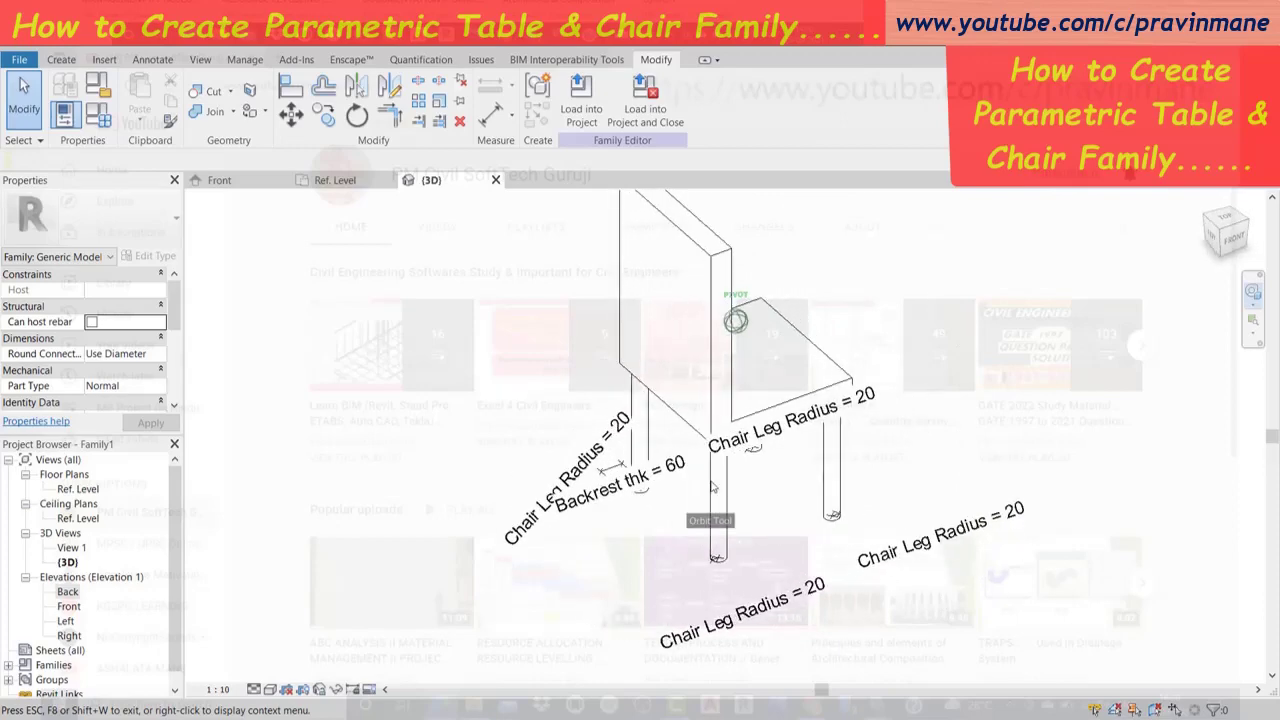
left_click_drag(712, 487, 803, 482)
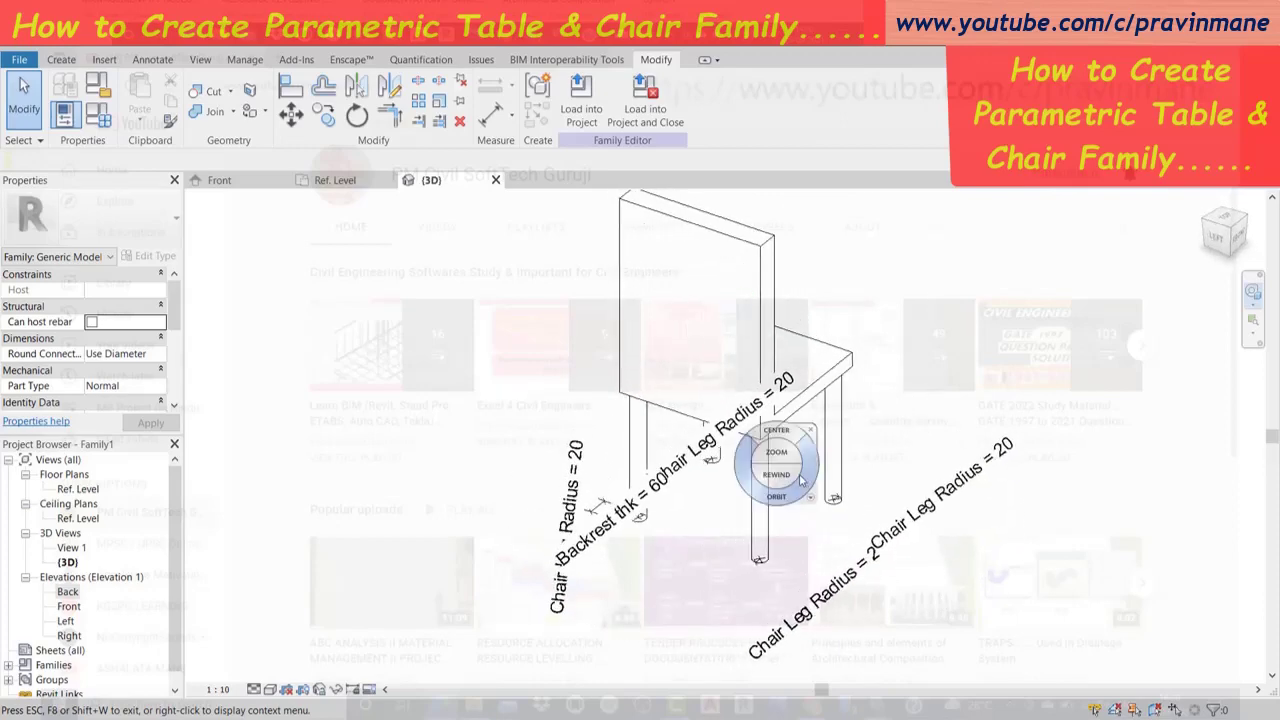
key("Escape")
left_click(760, 500)
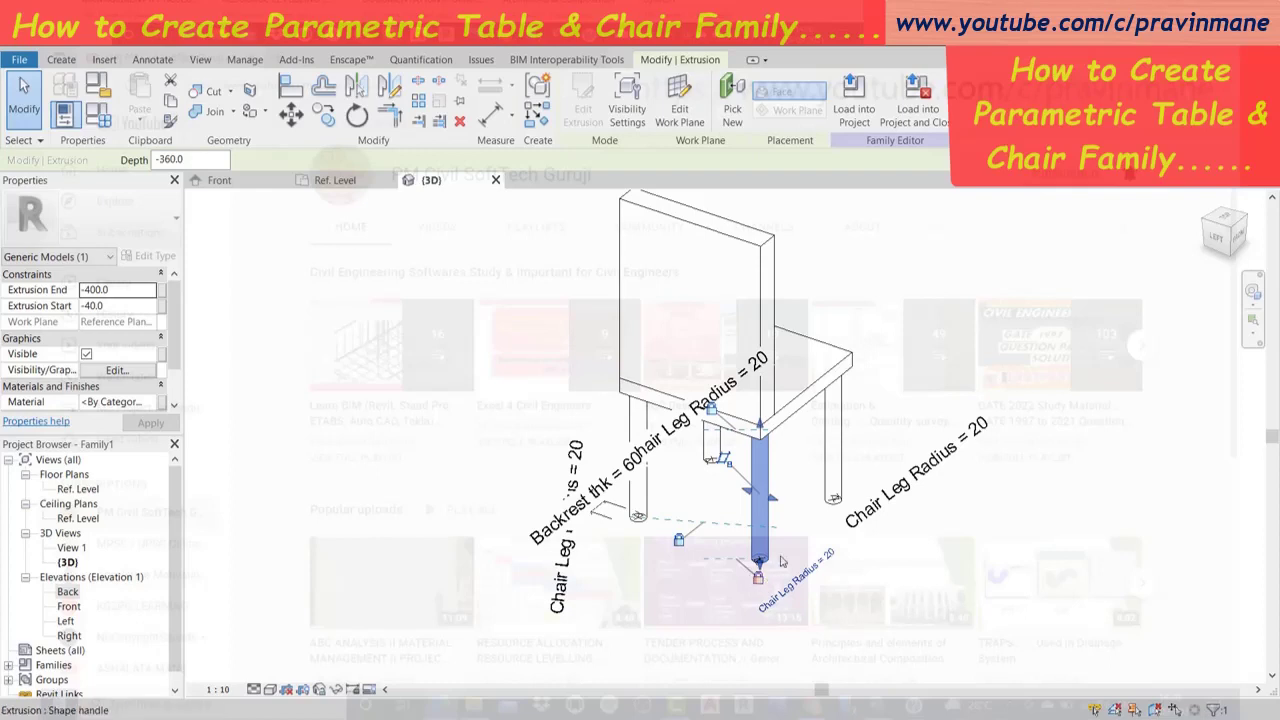
left_click(1086, 605)
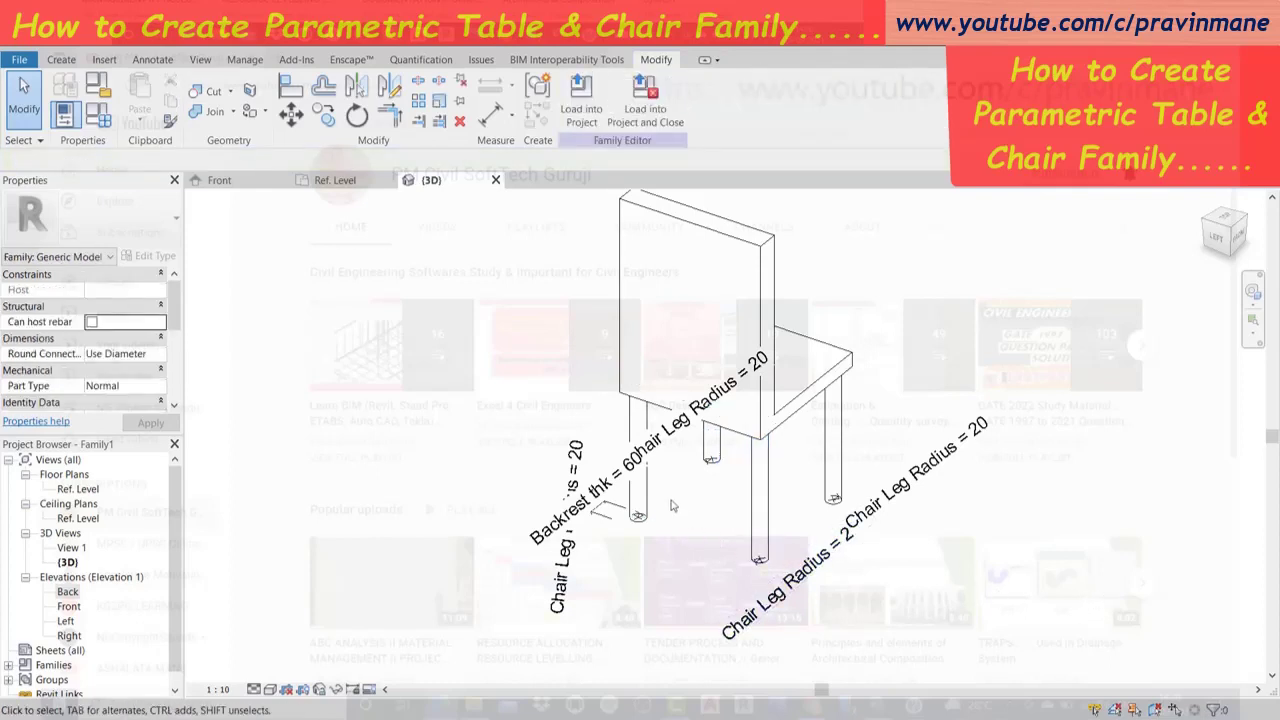
left_click(645, 480)
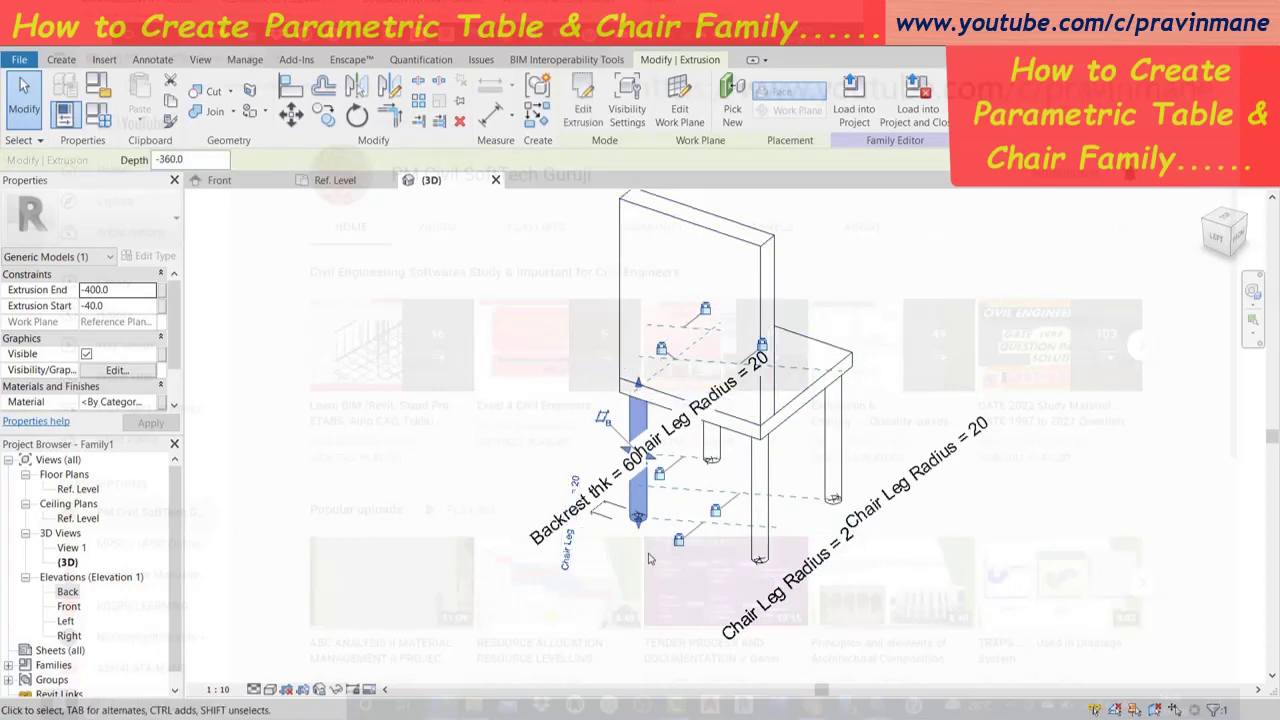
left_click(407, 479)
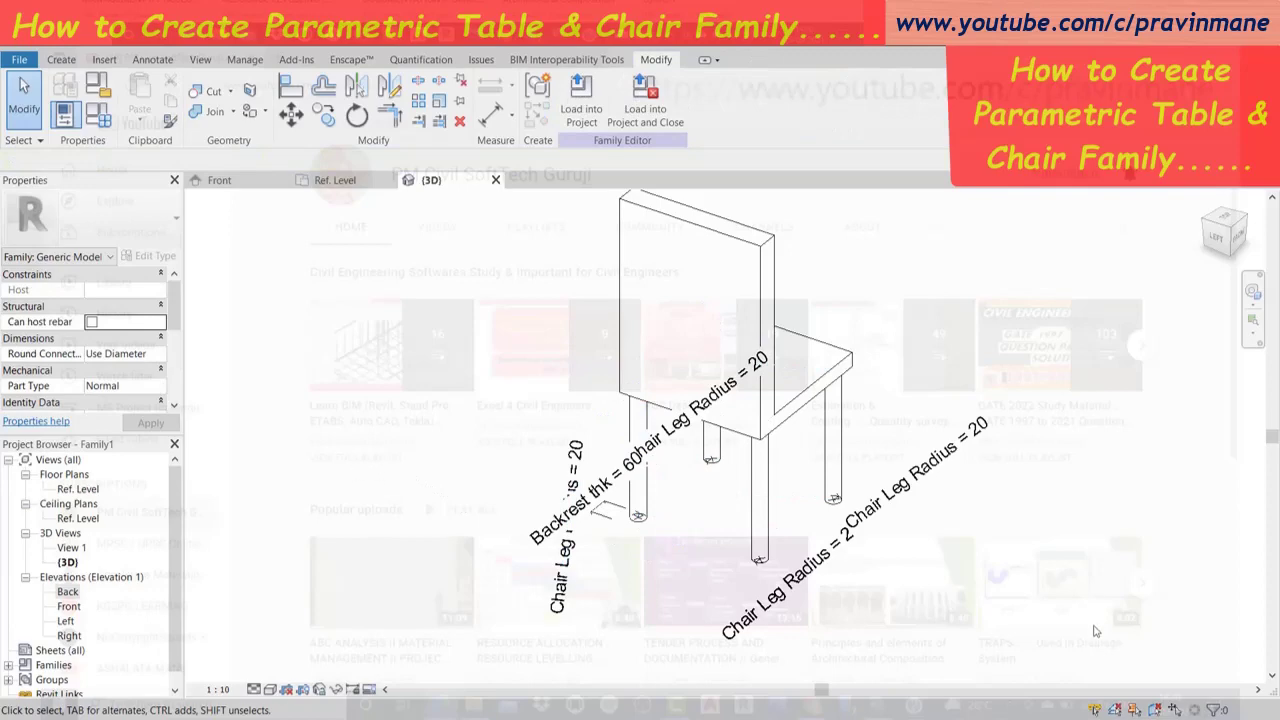
scroll(1150, 450, "up", 1)
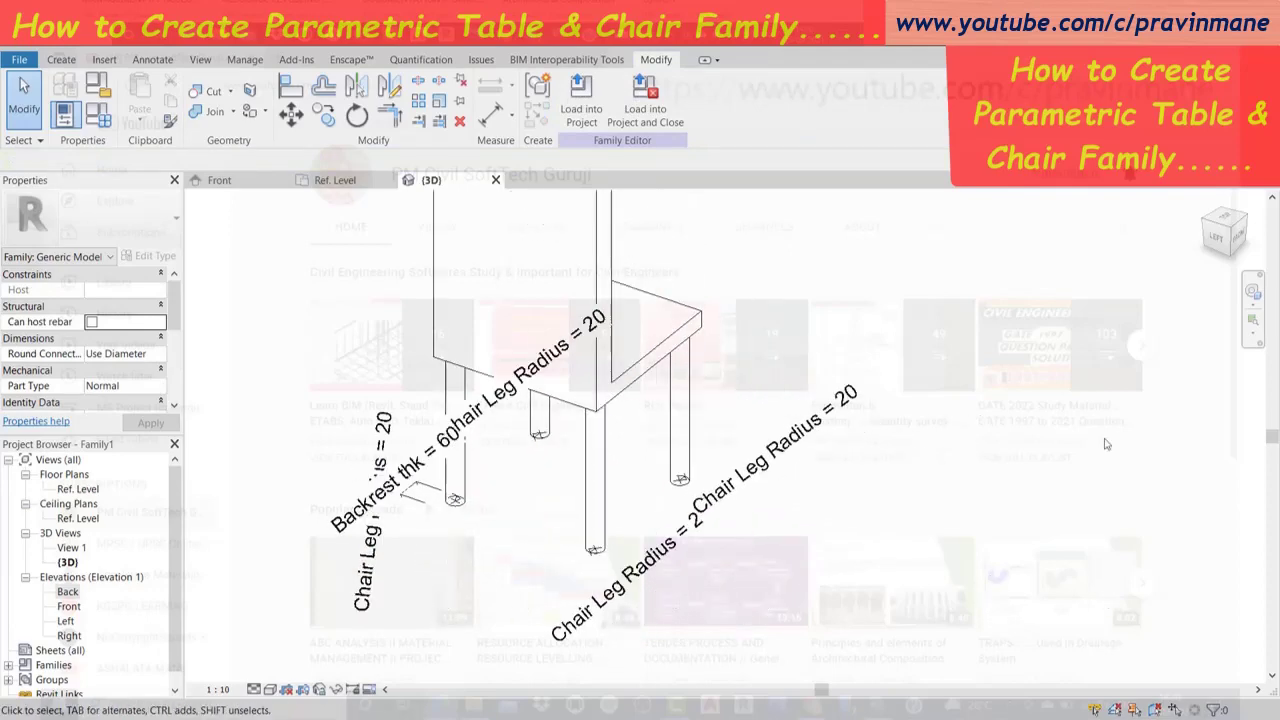
left_click(1253, 293)
mouse_move(1004, 478)
left_mouse_down()
mouse_move(576, 540)
mouse_move(705, 457)
left_mouse_up()
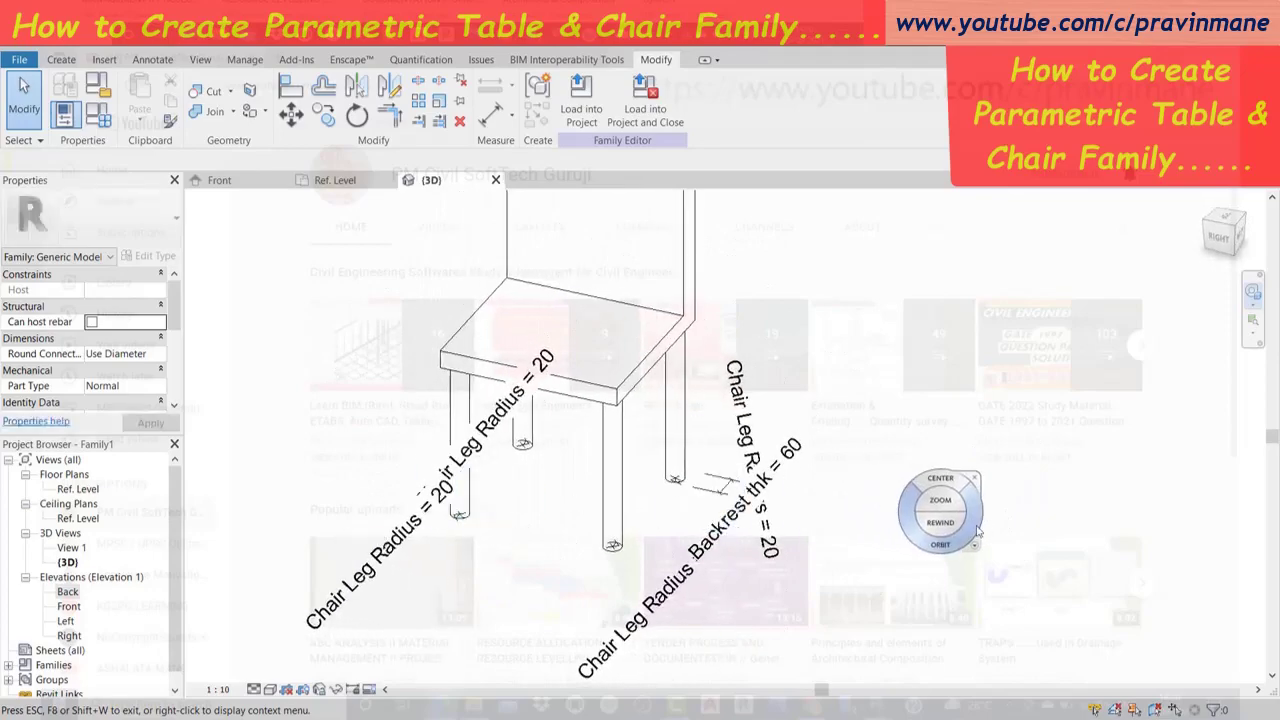
left_click_drag(968, 543, 1196, 521)
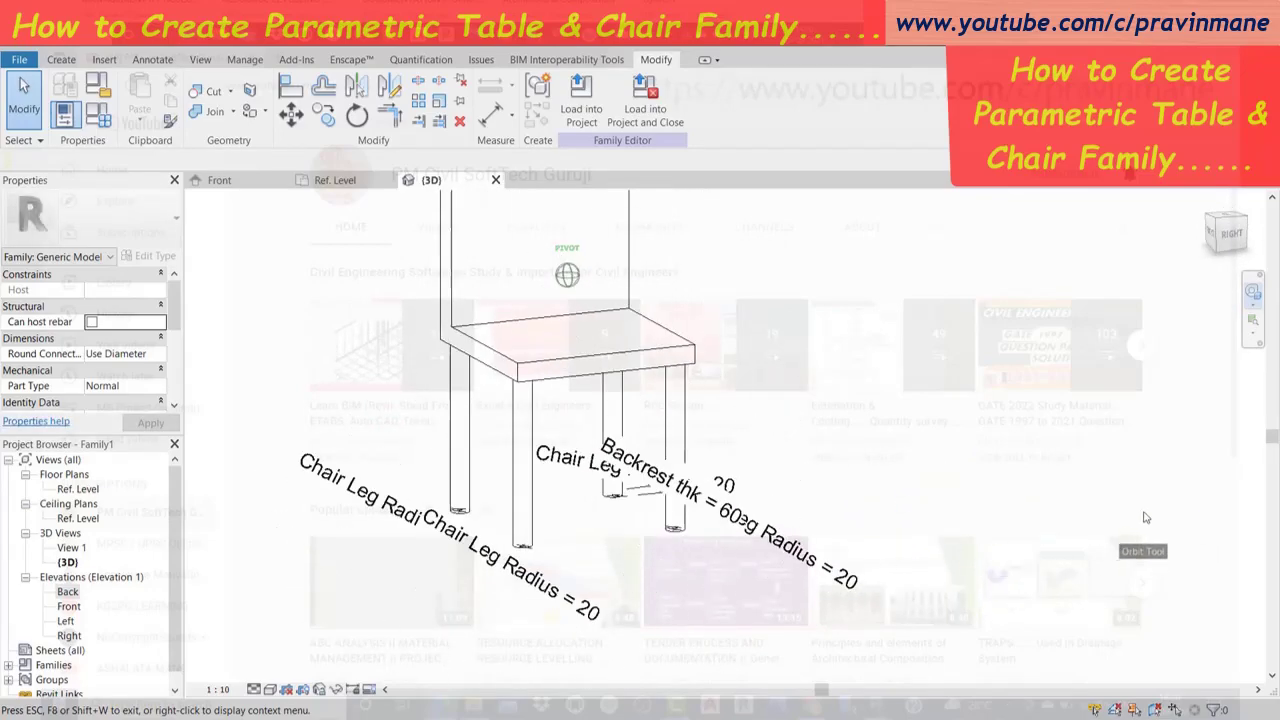
left_click_drag(1196, 521, 1143, 531)
scroll(1030, 440, "up", 1)
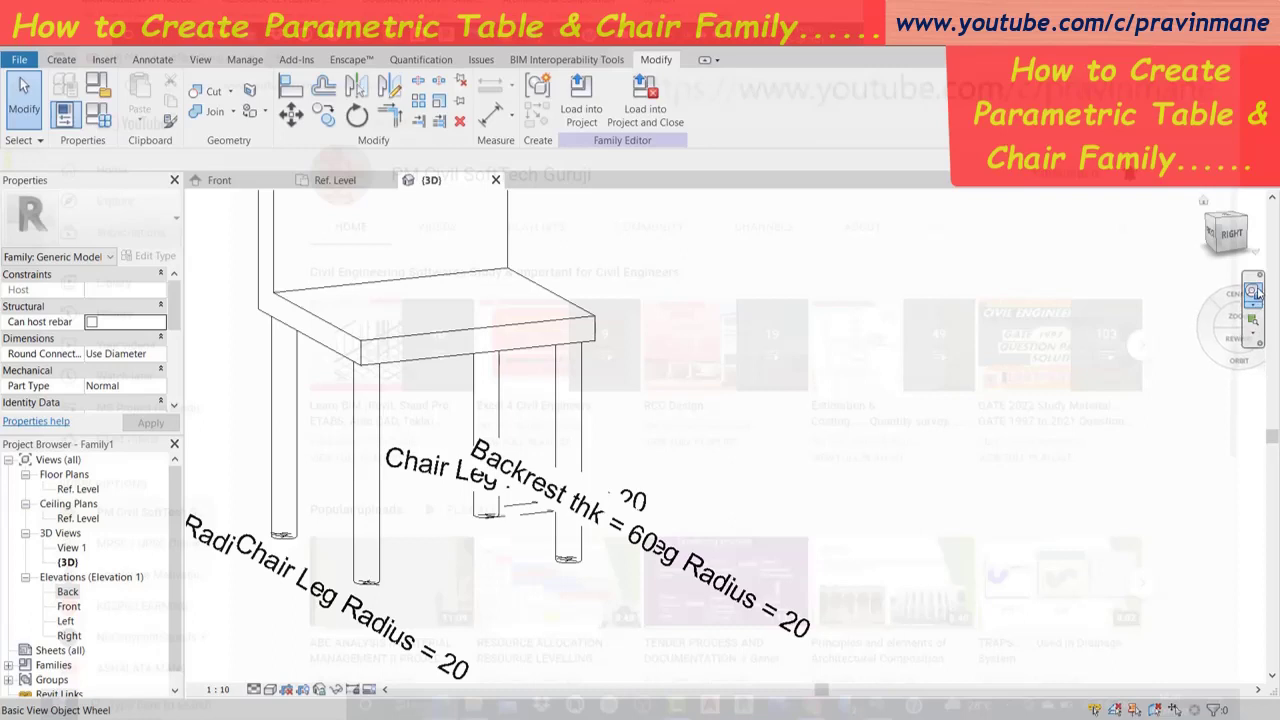
key("Escape")
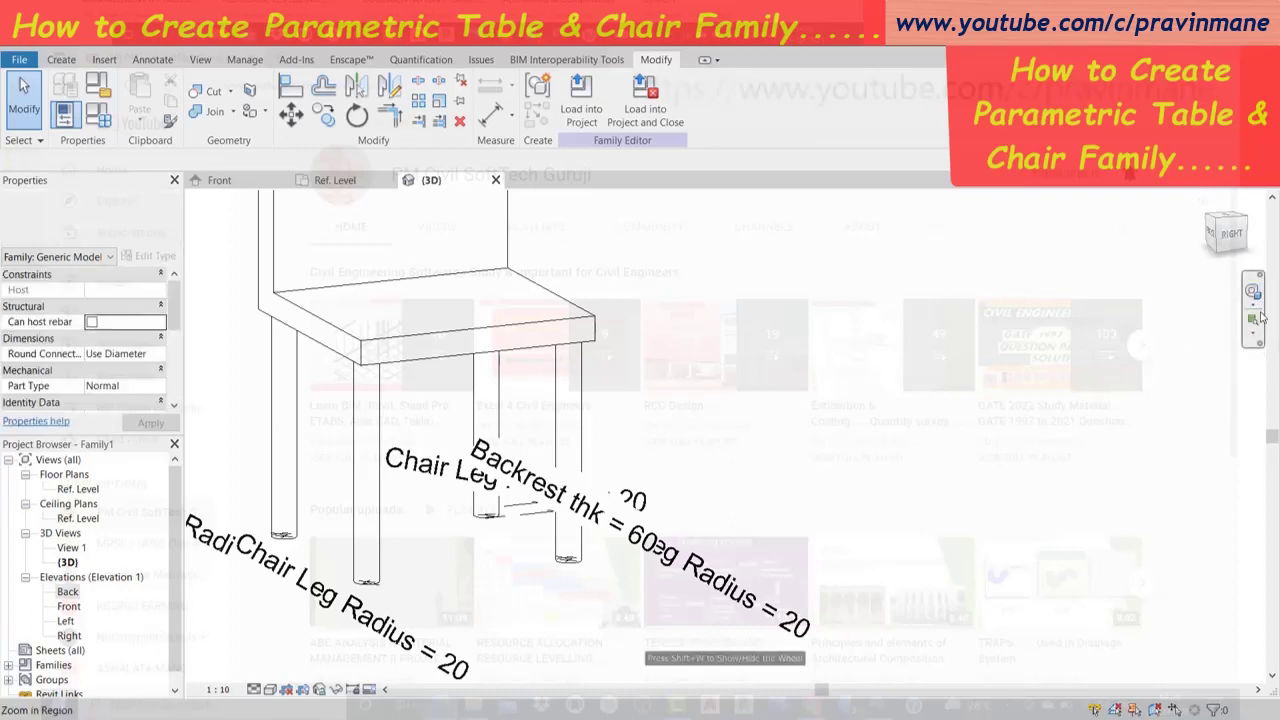
left_click(1252, 292)
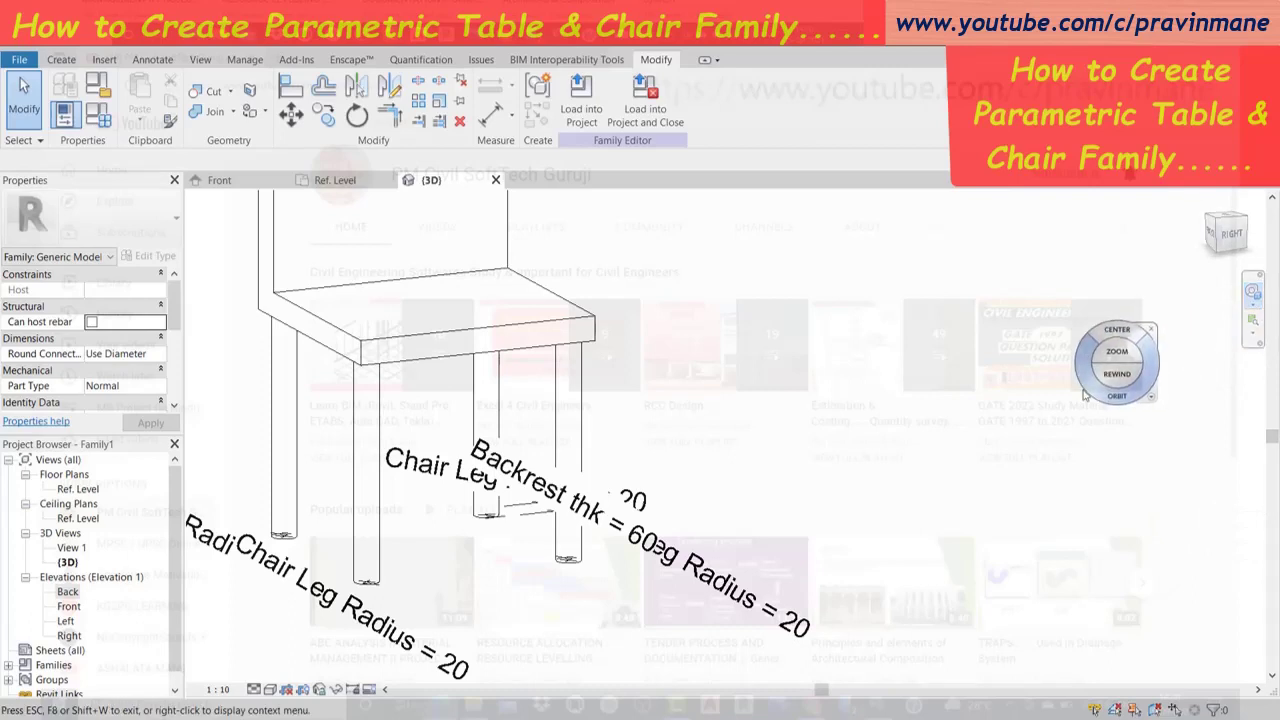
middle_click_drag(1105, 400, 1237, 603)
scroll(865, 447, "down", 2)
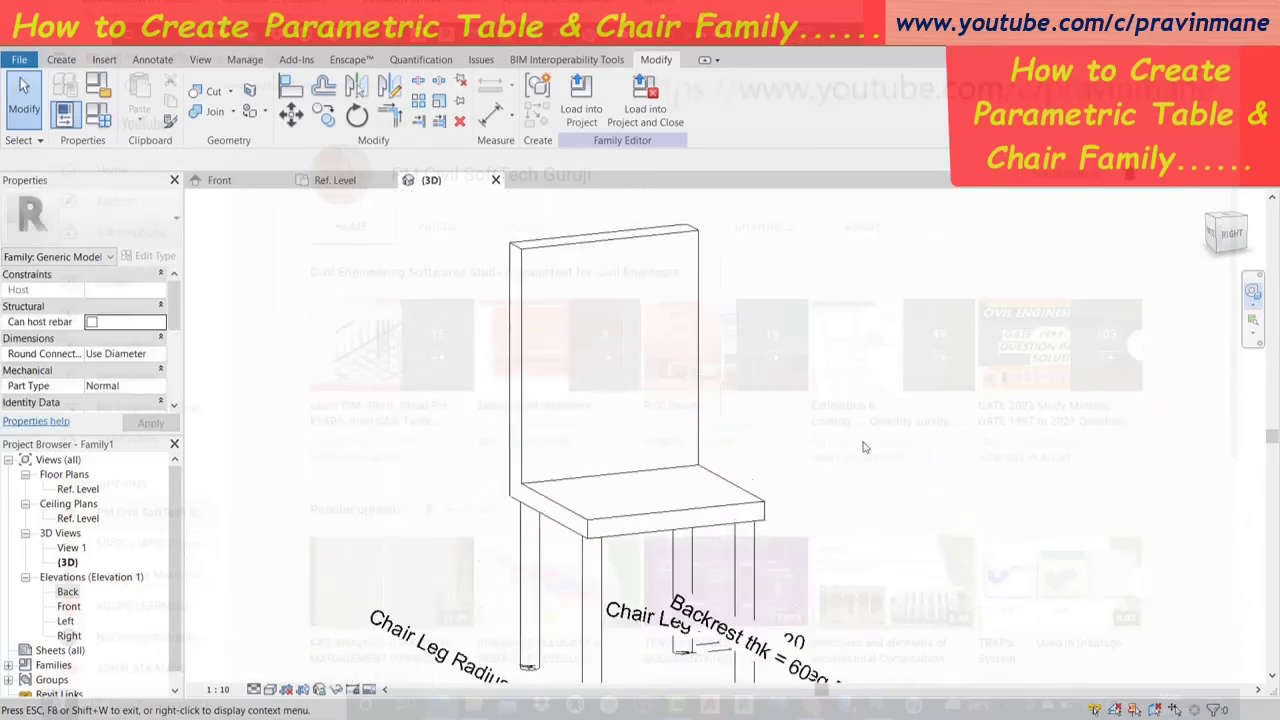
scroll(865, 447, "down", 1)
scroll(865, 447, "up", 1)
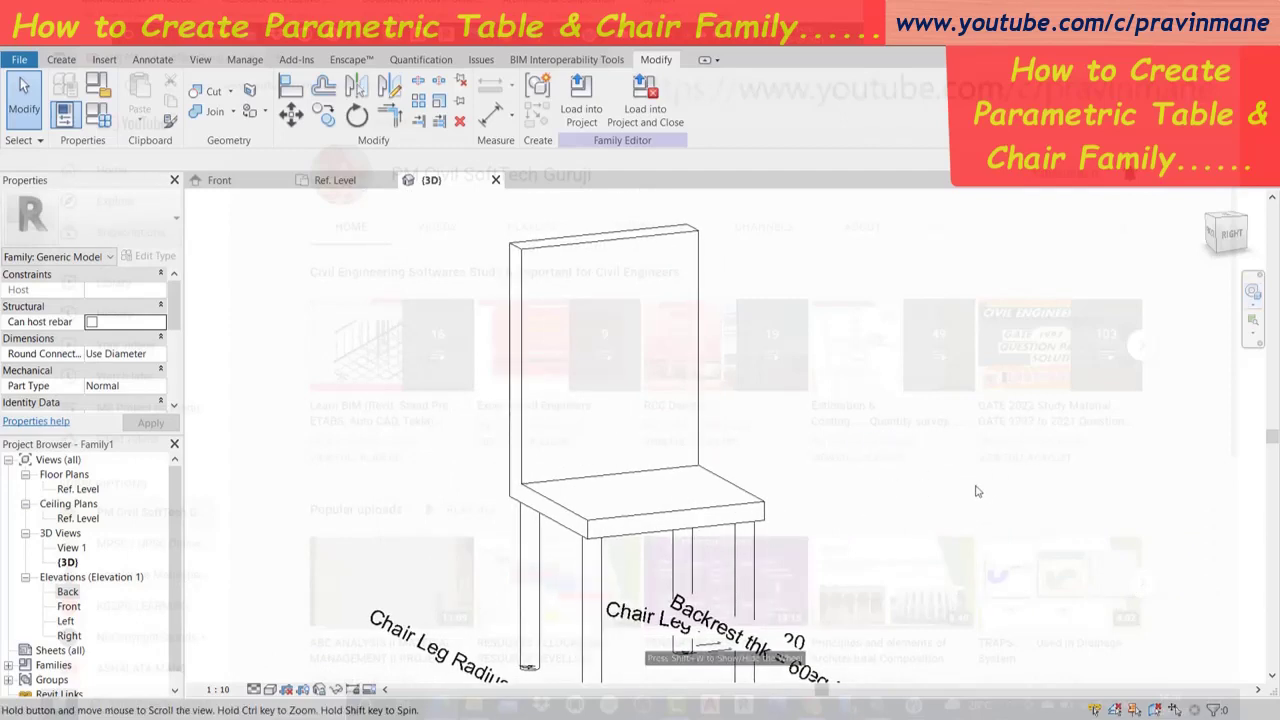
middle_click_drag(978, 491, 965, 464)
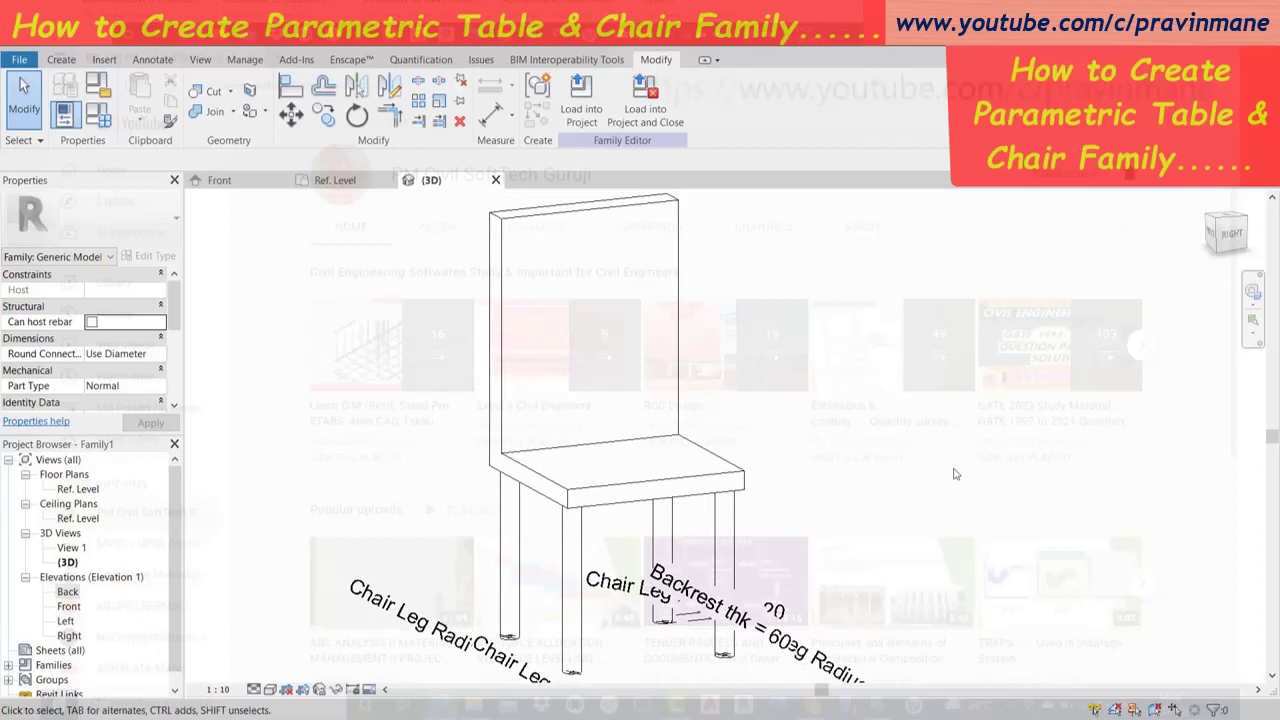
Set the 3D view's Detail Level to Fine and Visual Style to Shaded.
left_click(255, 690)
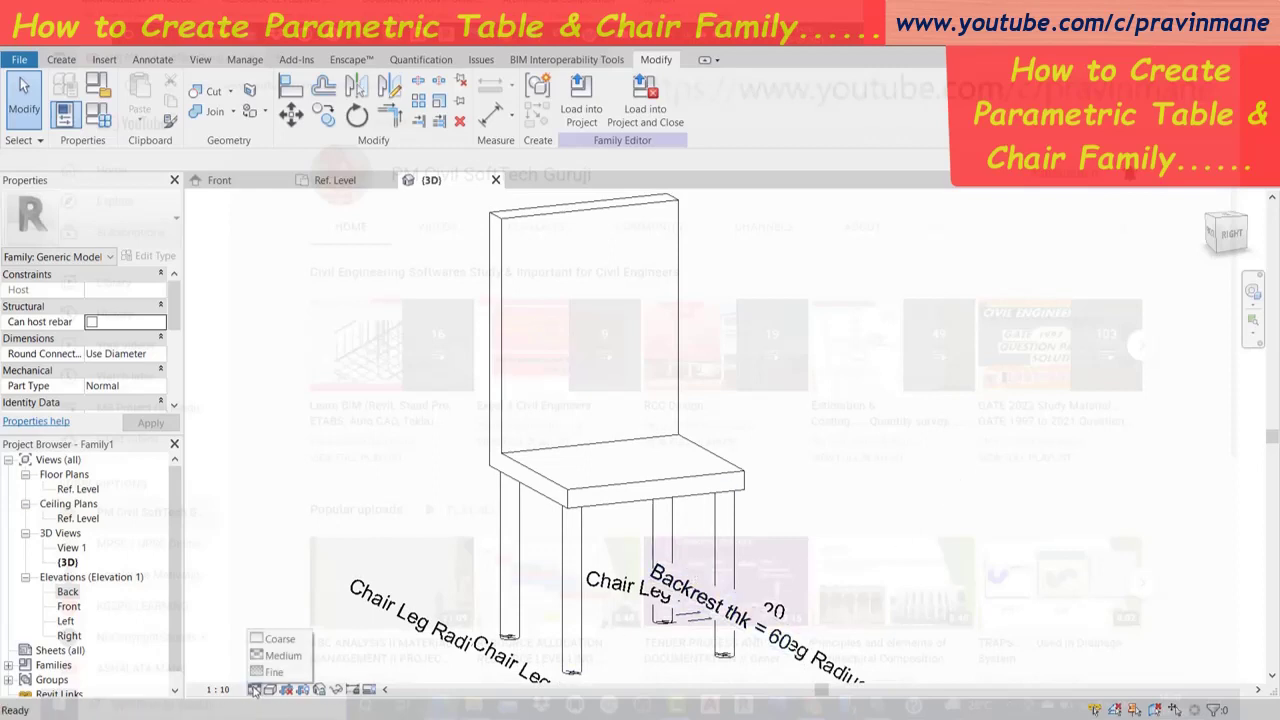
left_click(258, 676)
left_click(268, 690)
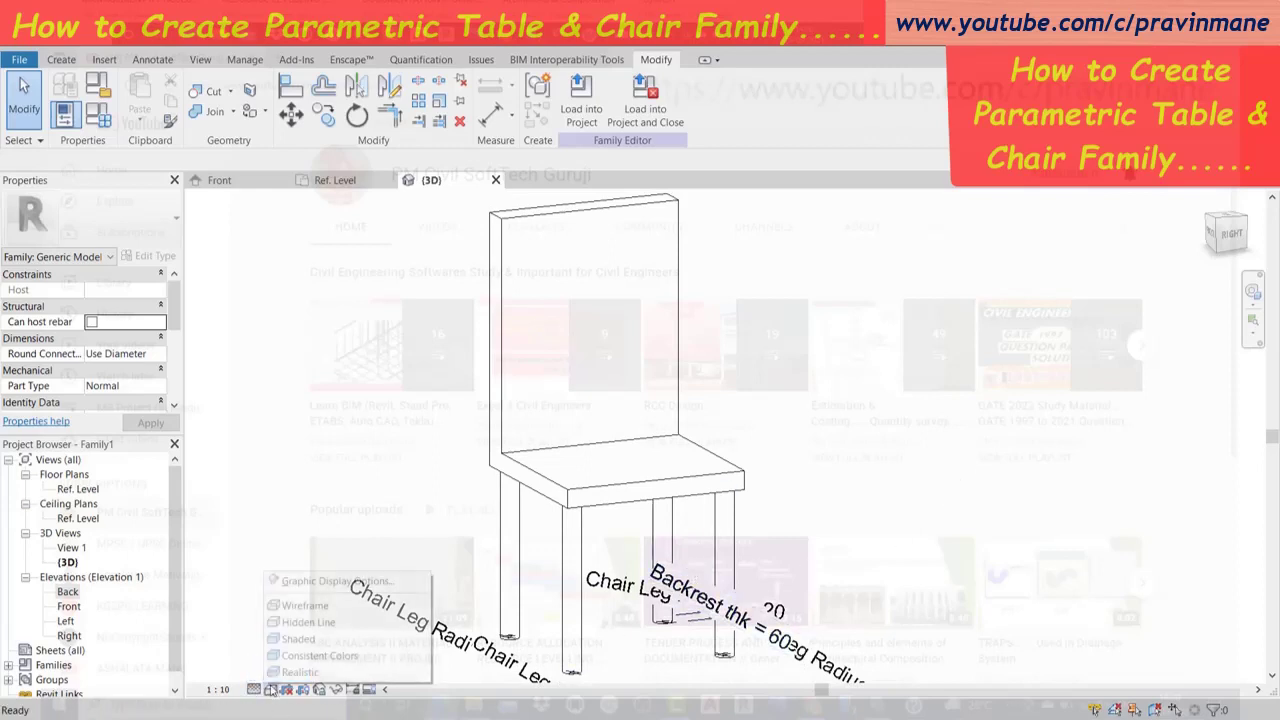
left_click(295, 640)
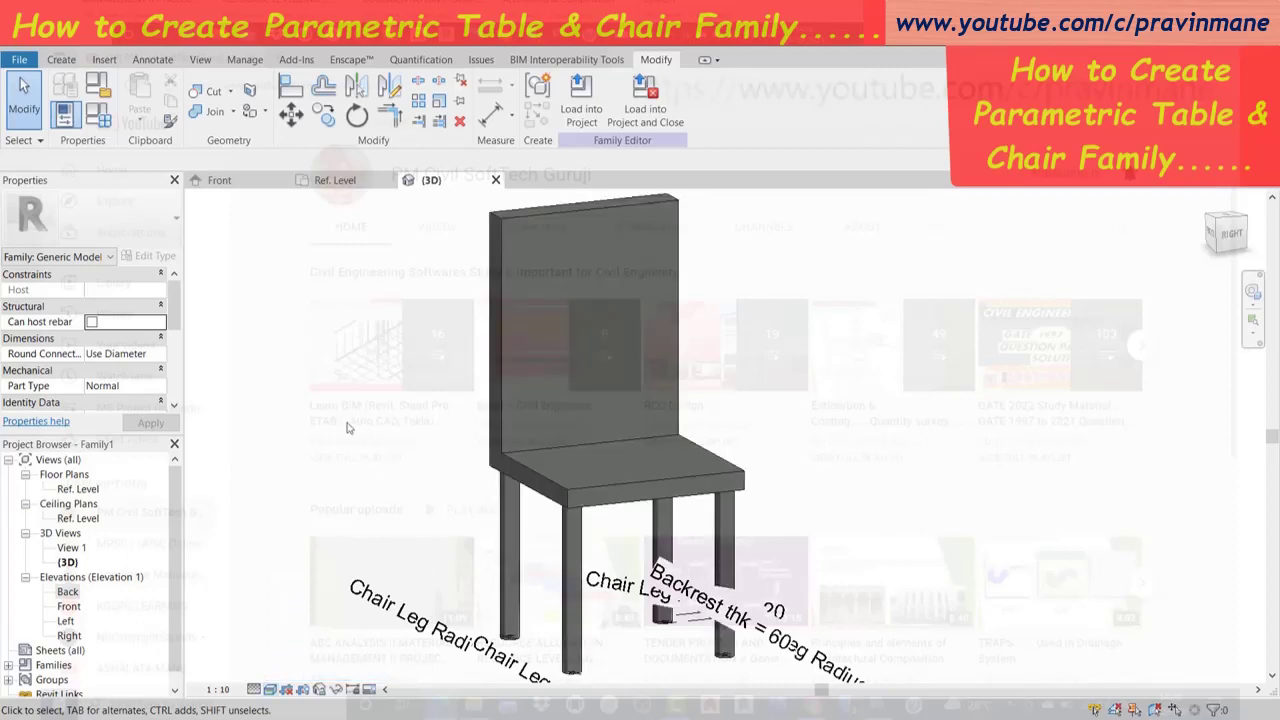
Check the Ref. Level plan, return to the 3D view, and open the File menu.
left_click(340, 180)
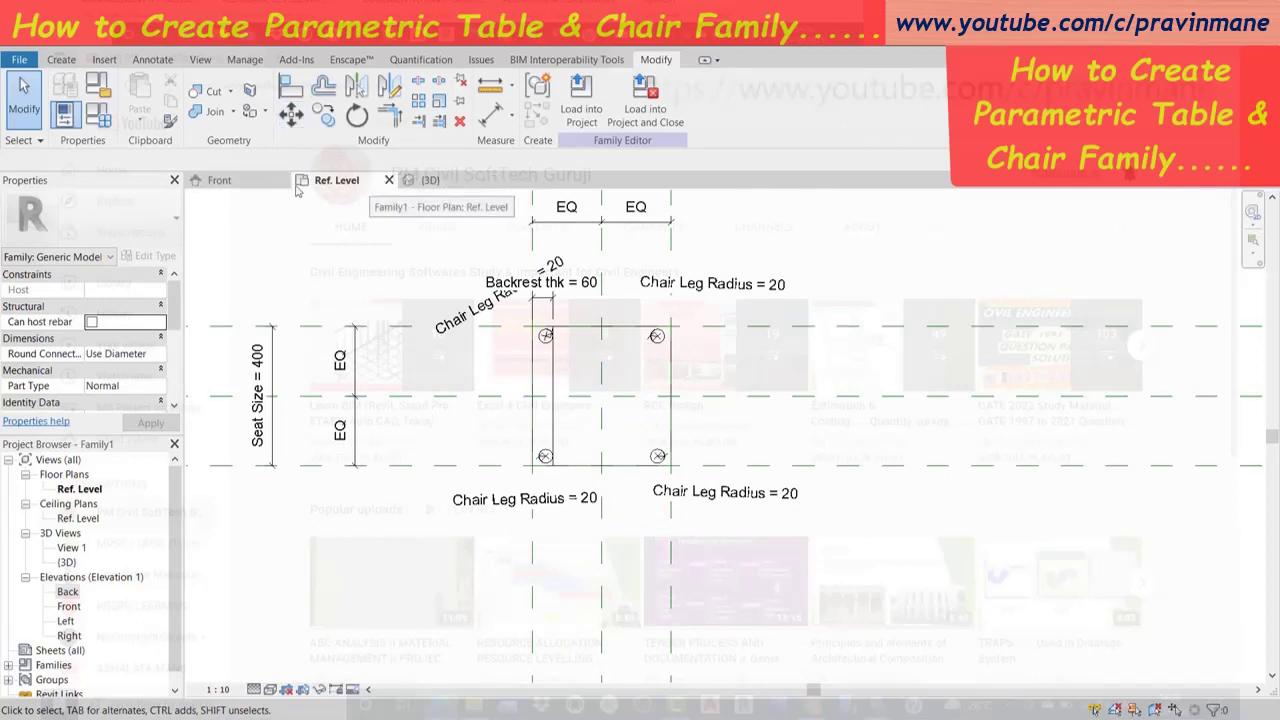
left_click(431, 181)
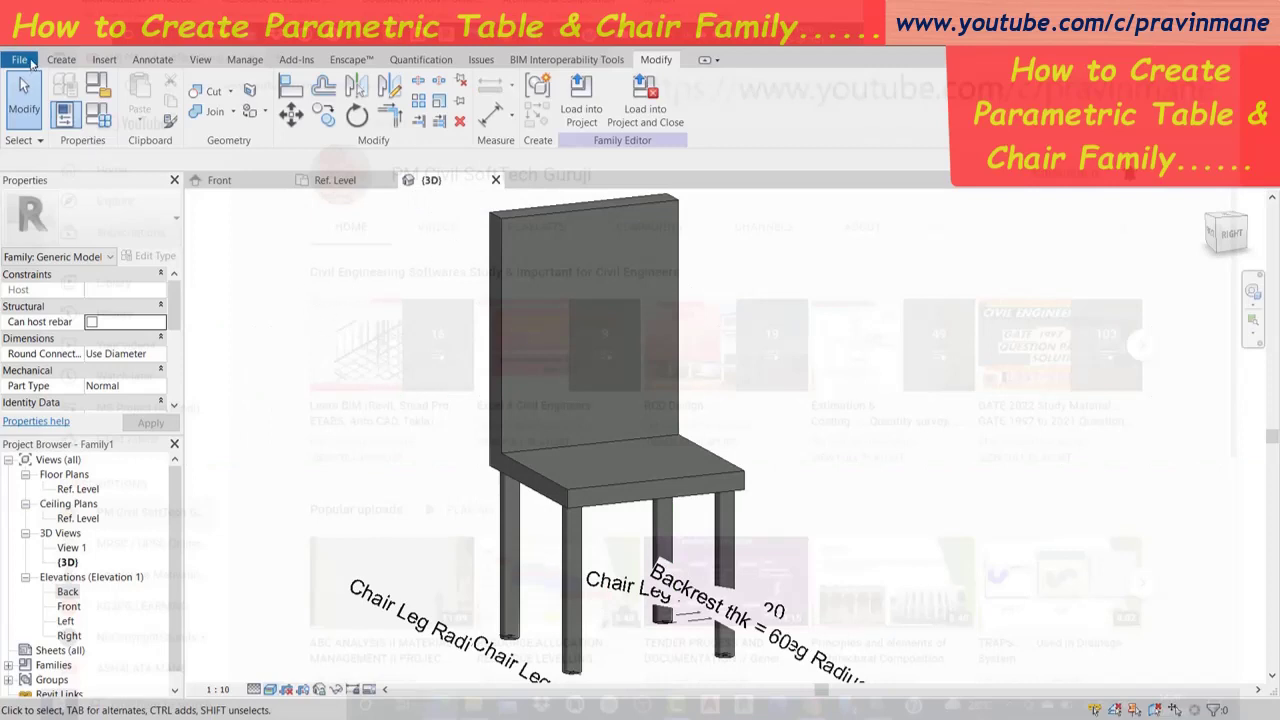
left_click(20, 60)
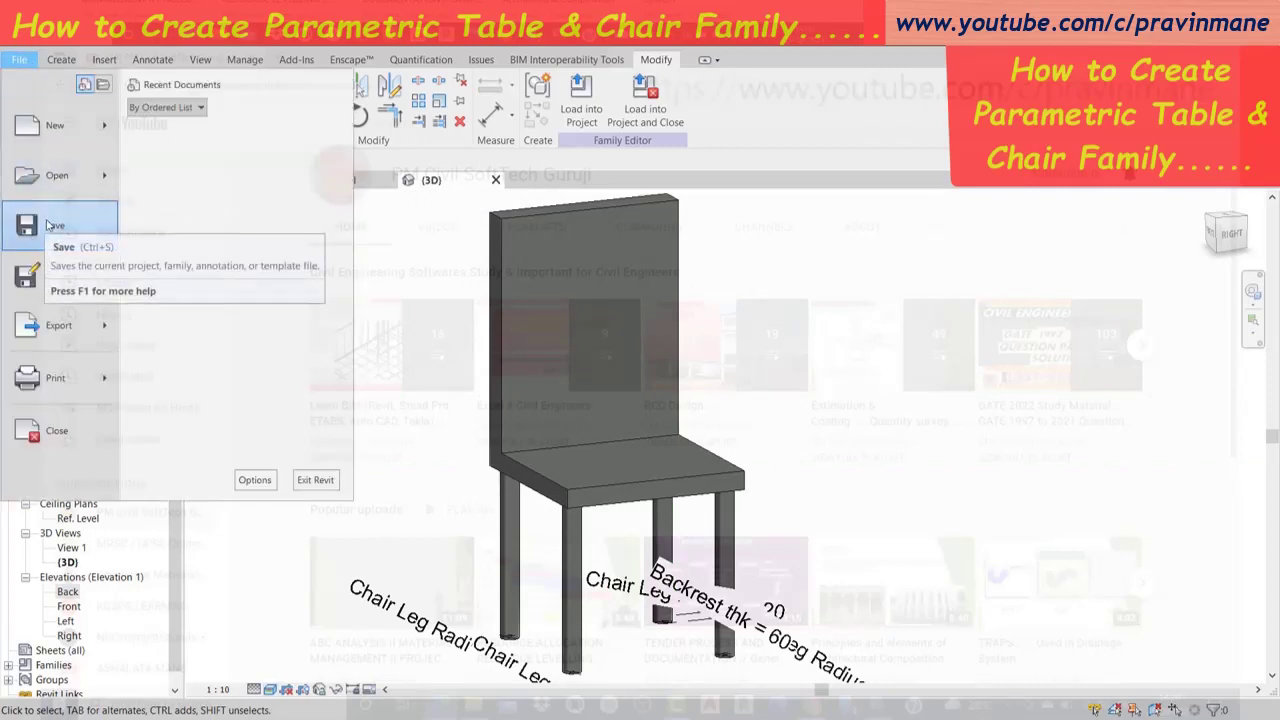
mouse_move(60, 275)
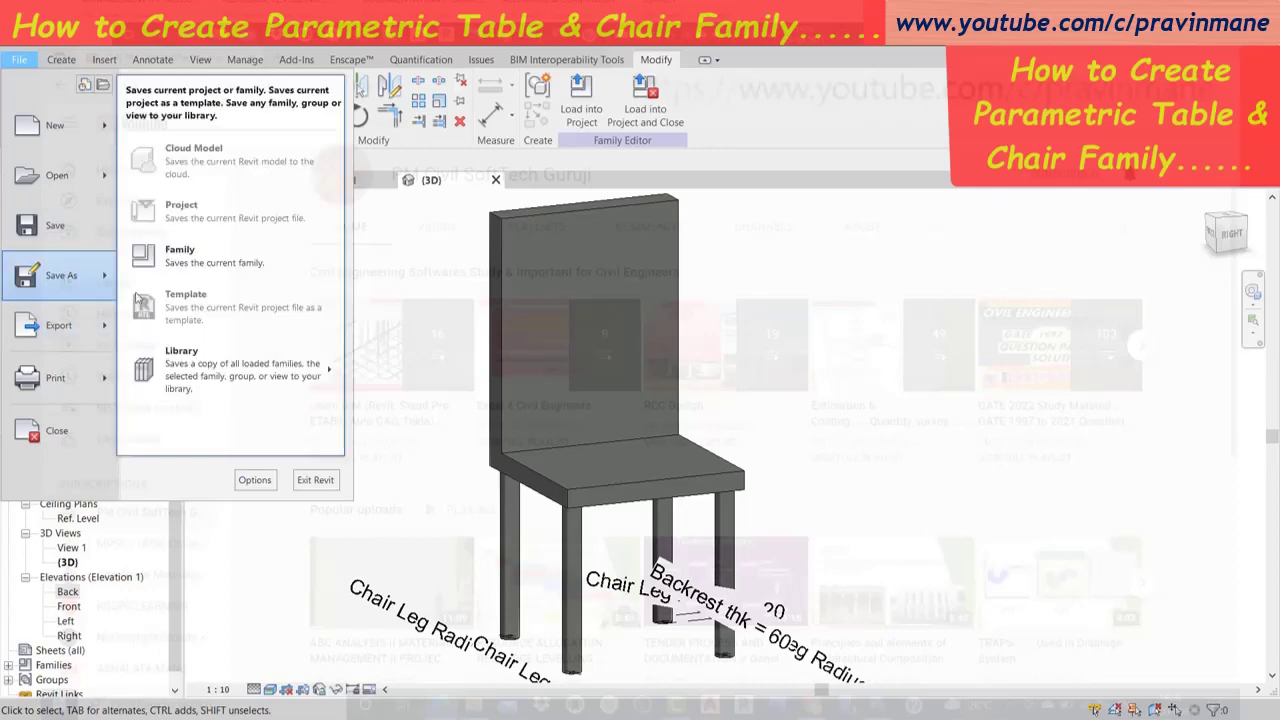
Save As Family into Desktop\revit families created, naming it Chair Family 1 161121.
left_click(266, 264)
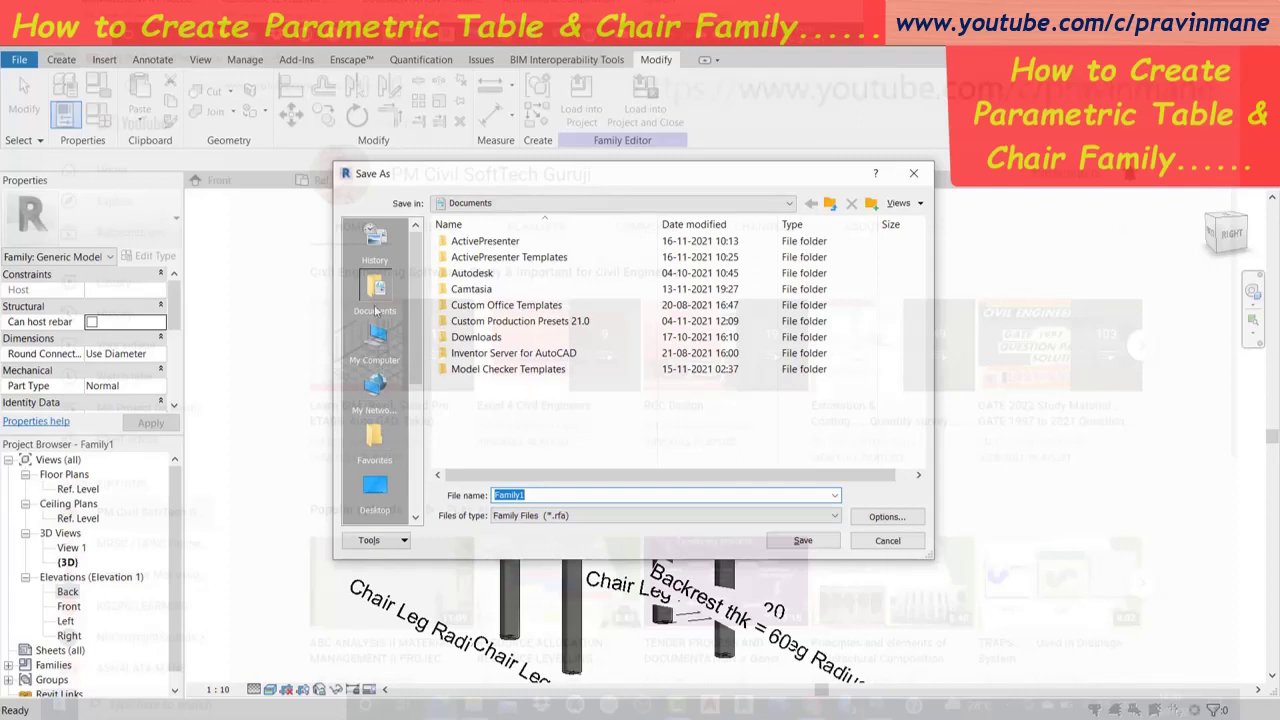
left_click(373, 488)
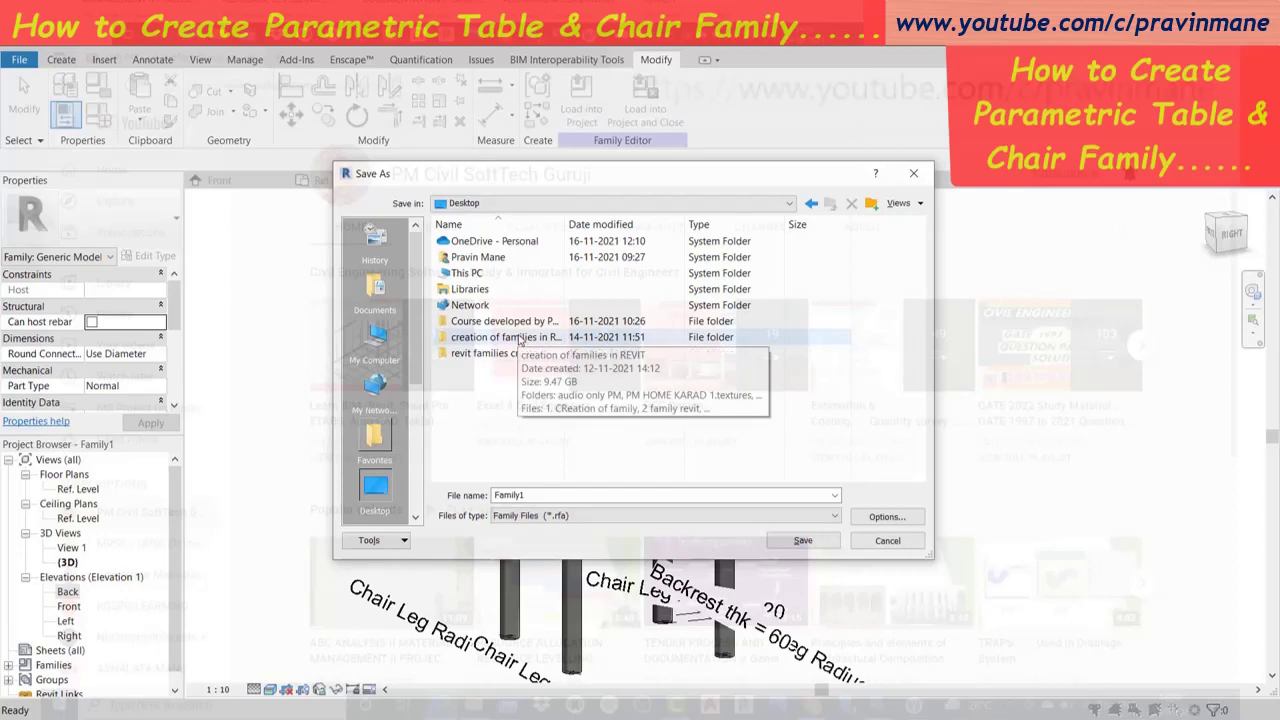
double_click(516, 356)
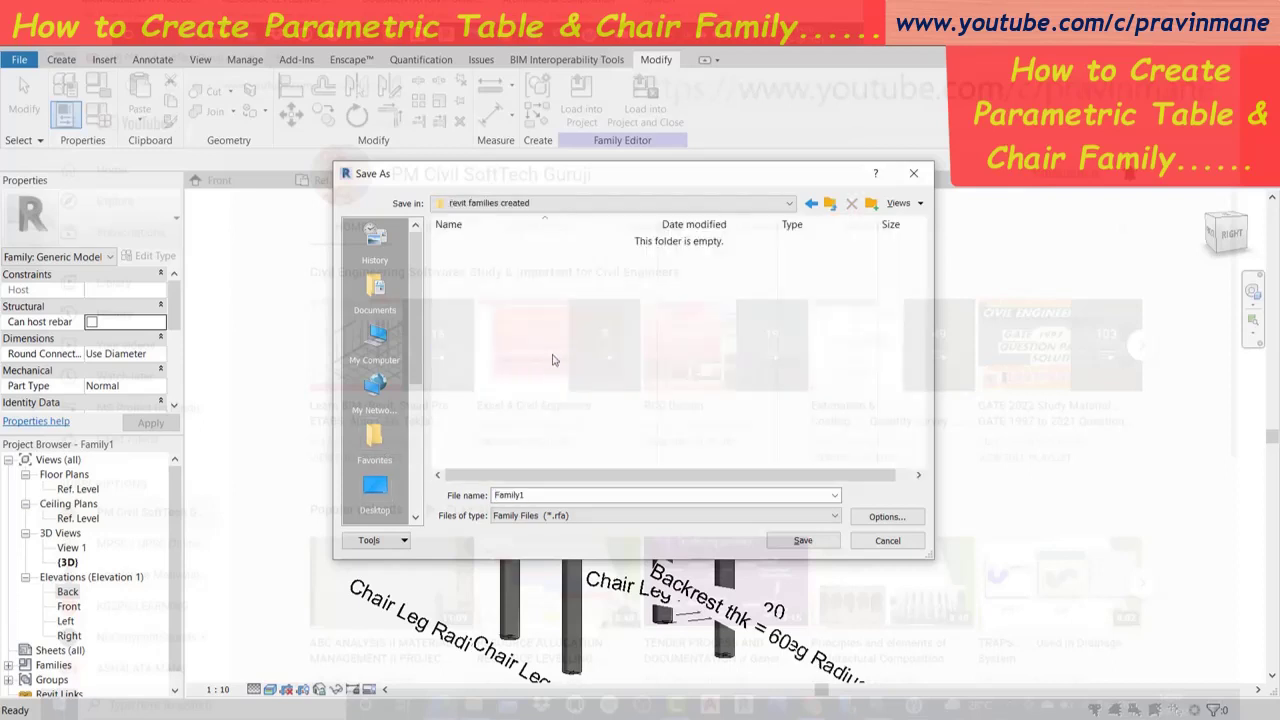
double_click(555, 493)
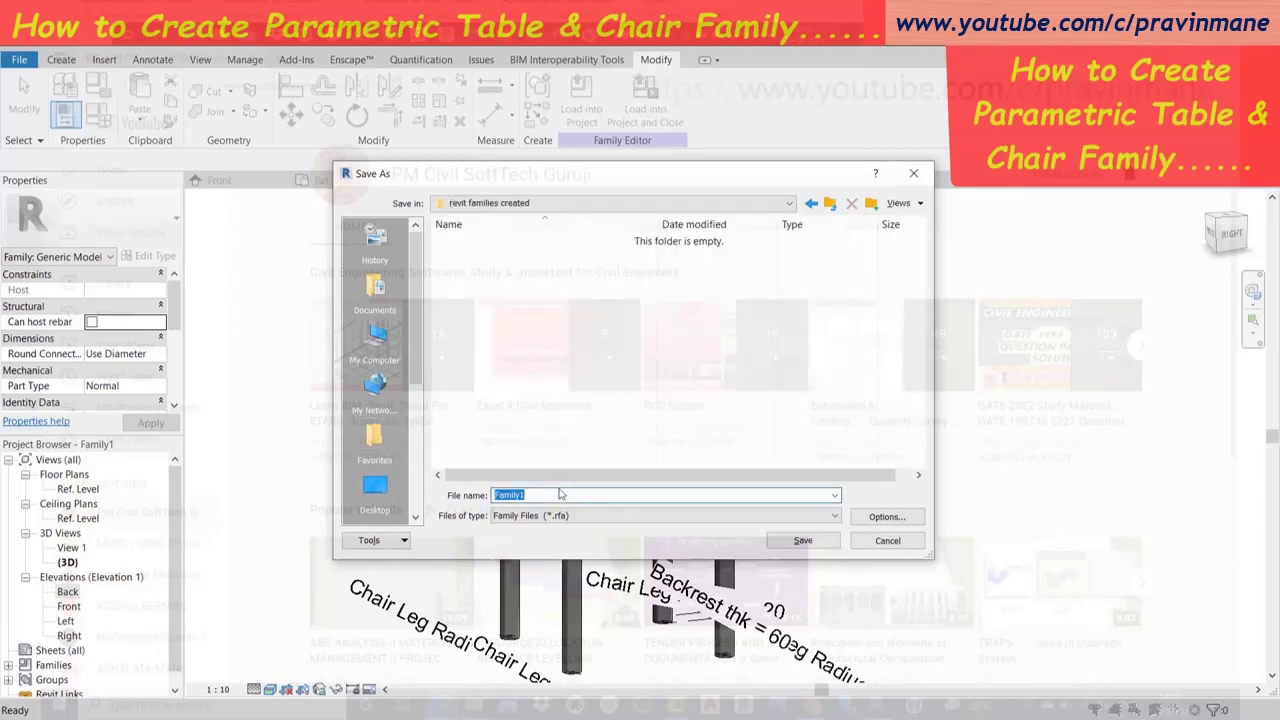
type("Chair")
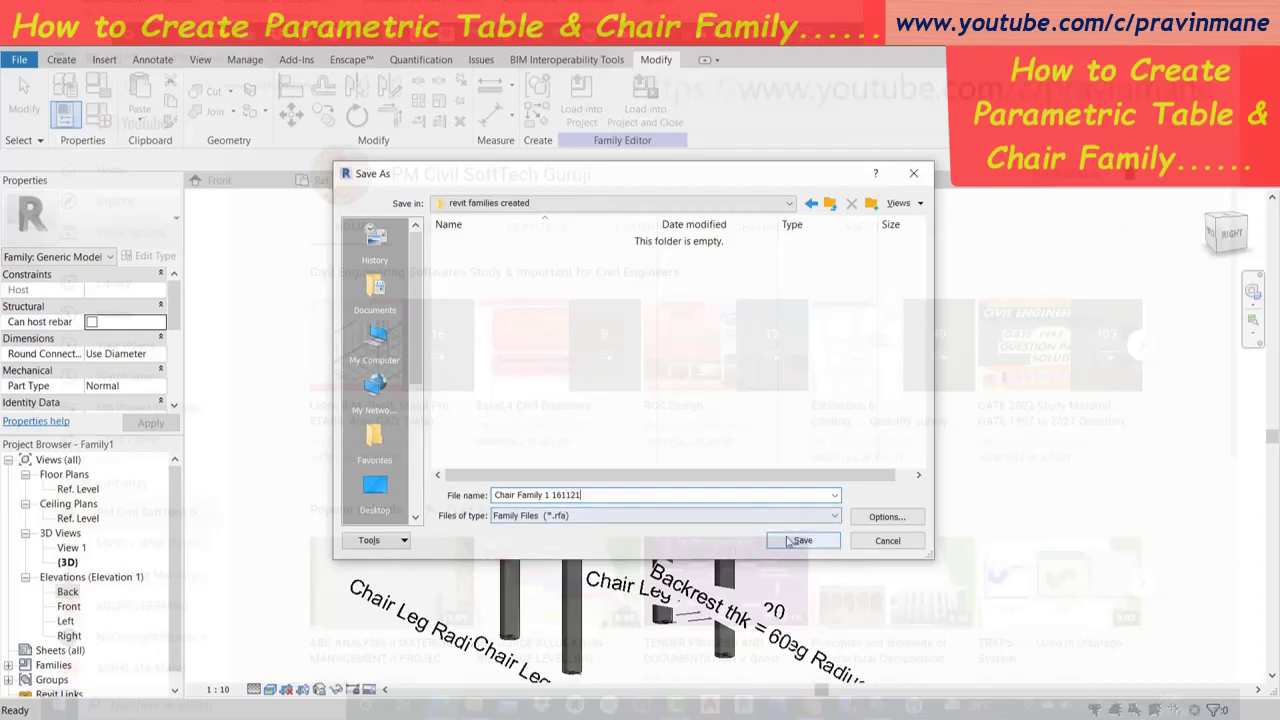
Save the chair family, then create a new family from Metric Generic Model.rft.
left_click(803, 540)
left_click(113, 386)
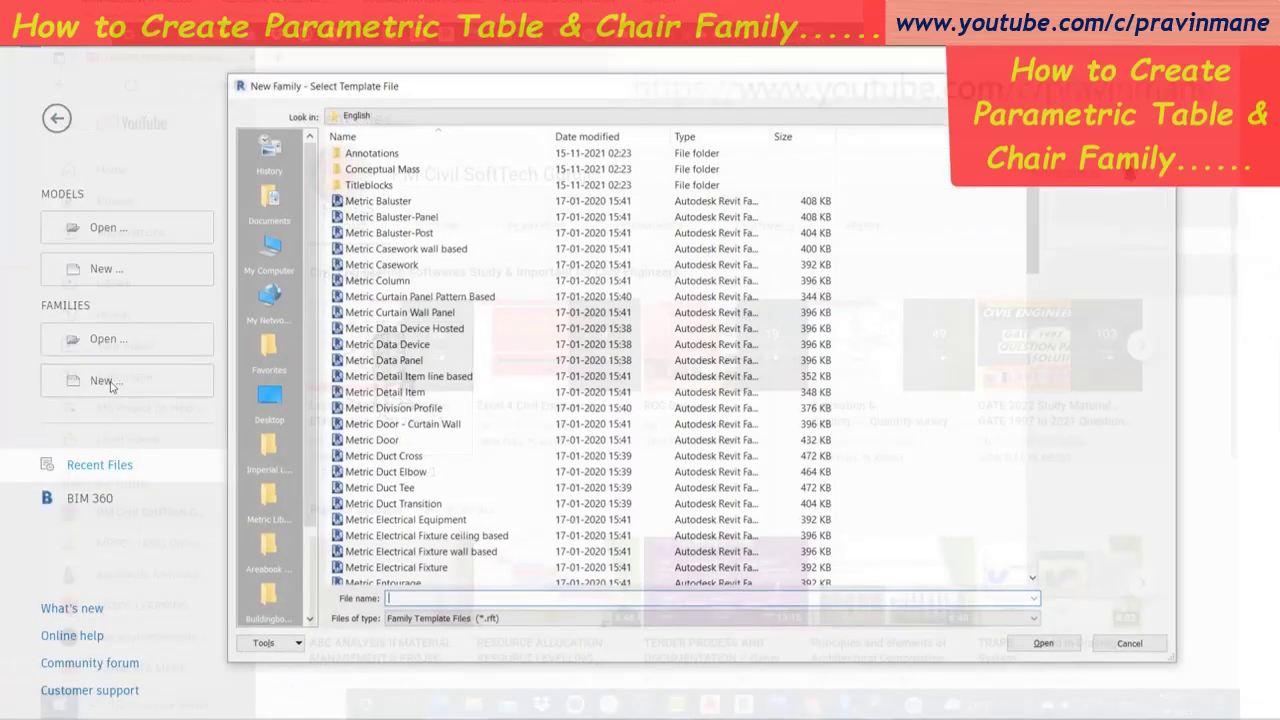
left_click_drag(1036, 245, 1030, 368)
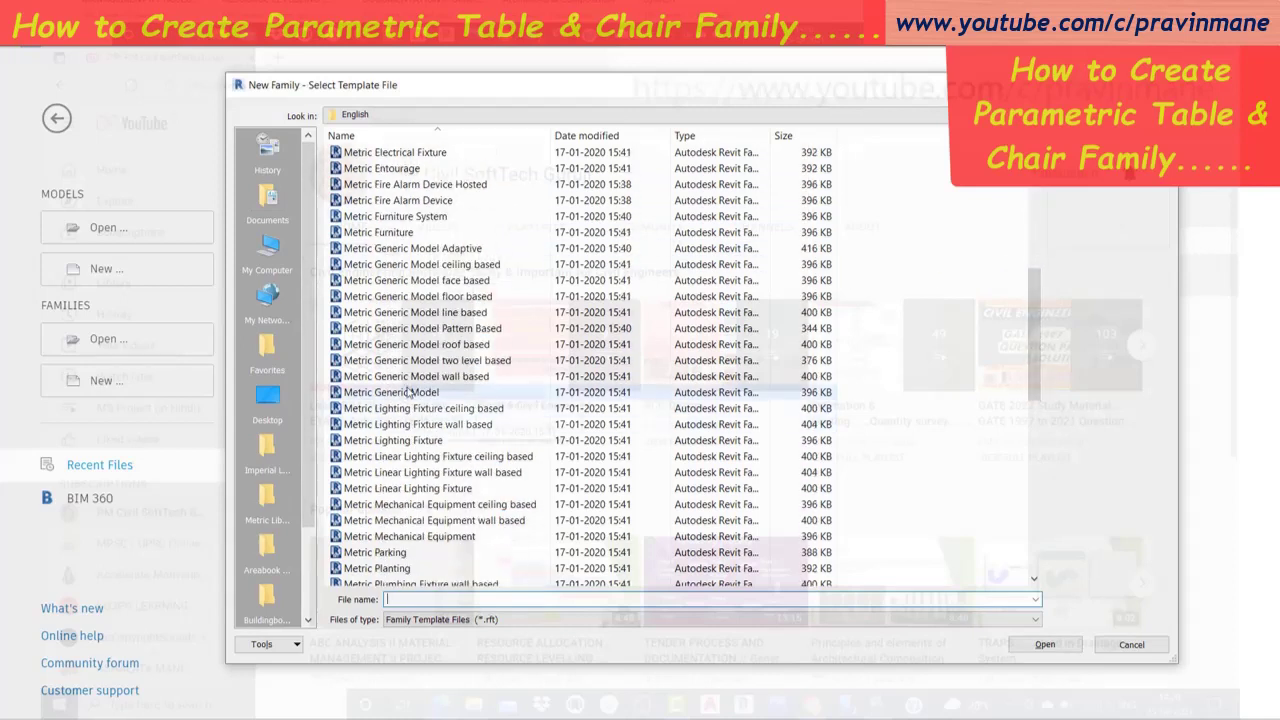
left_click(410, 392)
left_click(1044, 645)
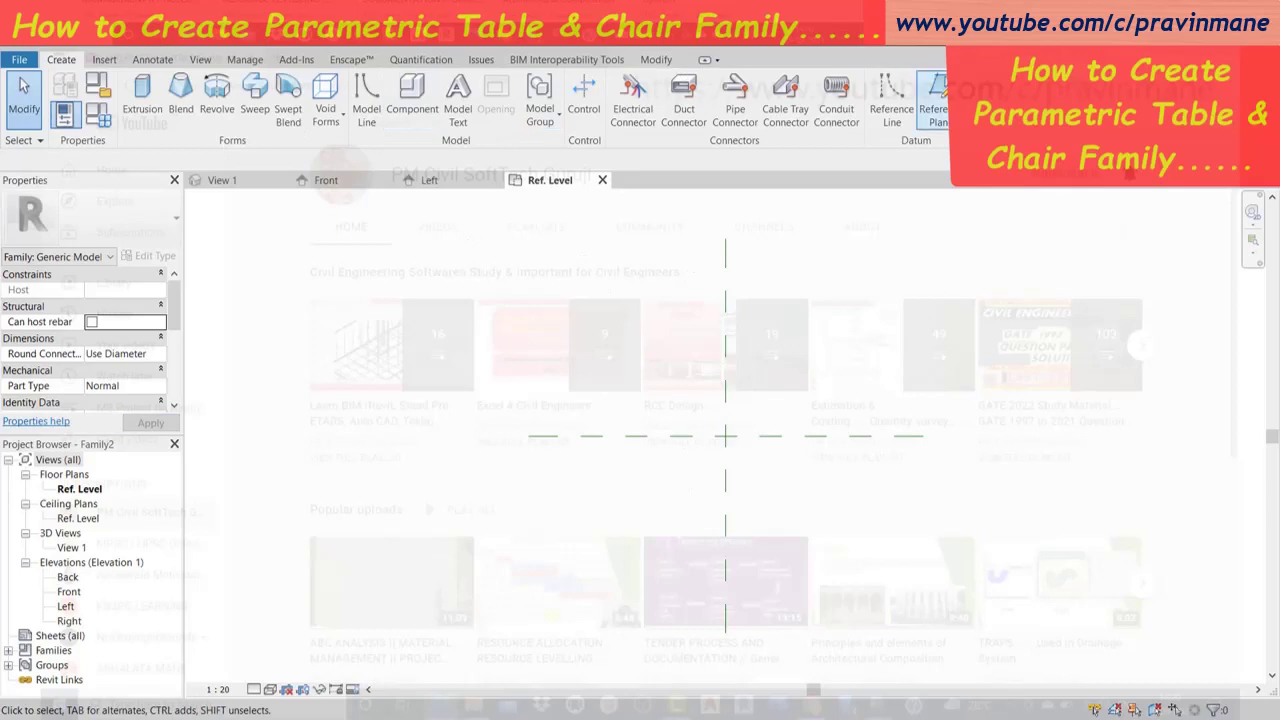
Add four reference planes offset 200 on either side of the vertical and horizontal centre planes.
left_click(935, 100)
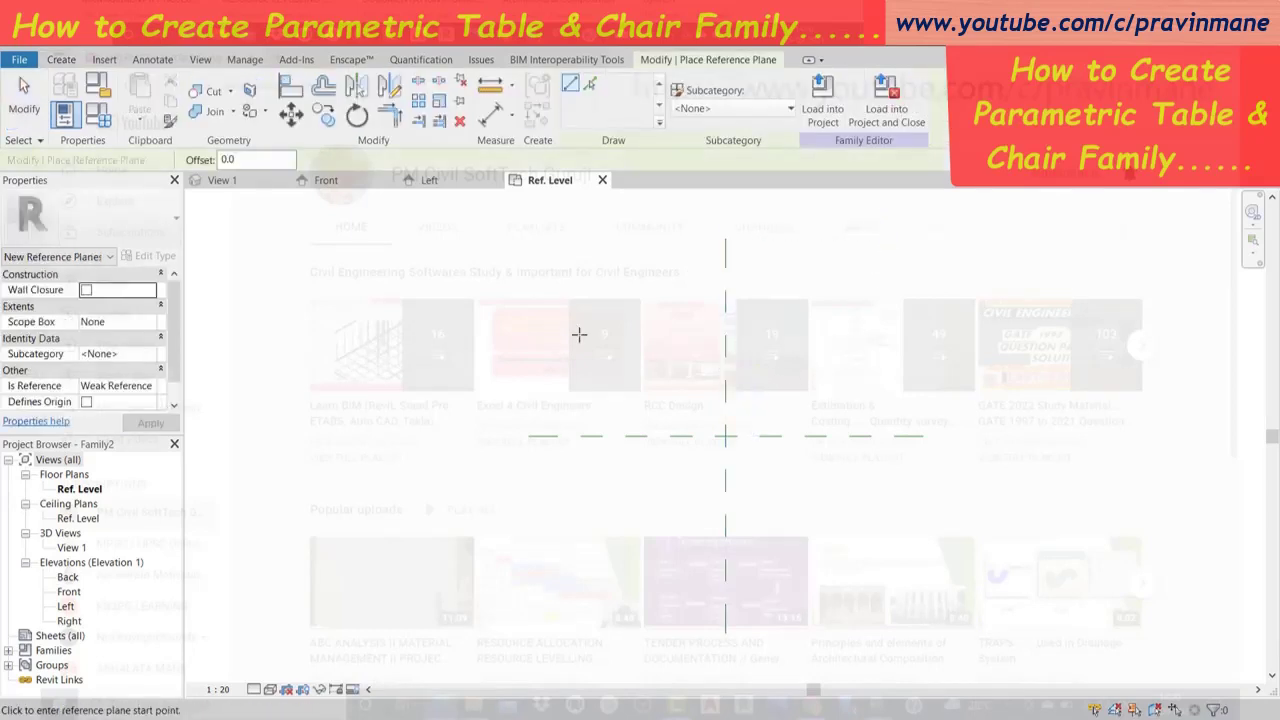
left_click(265, 160)
type("200")
left_click(589, 83)
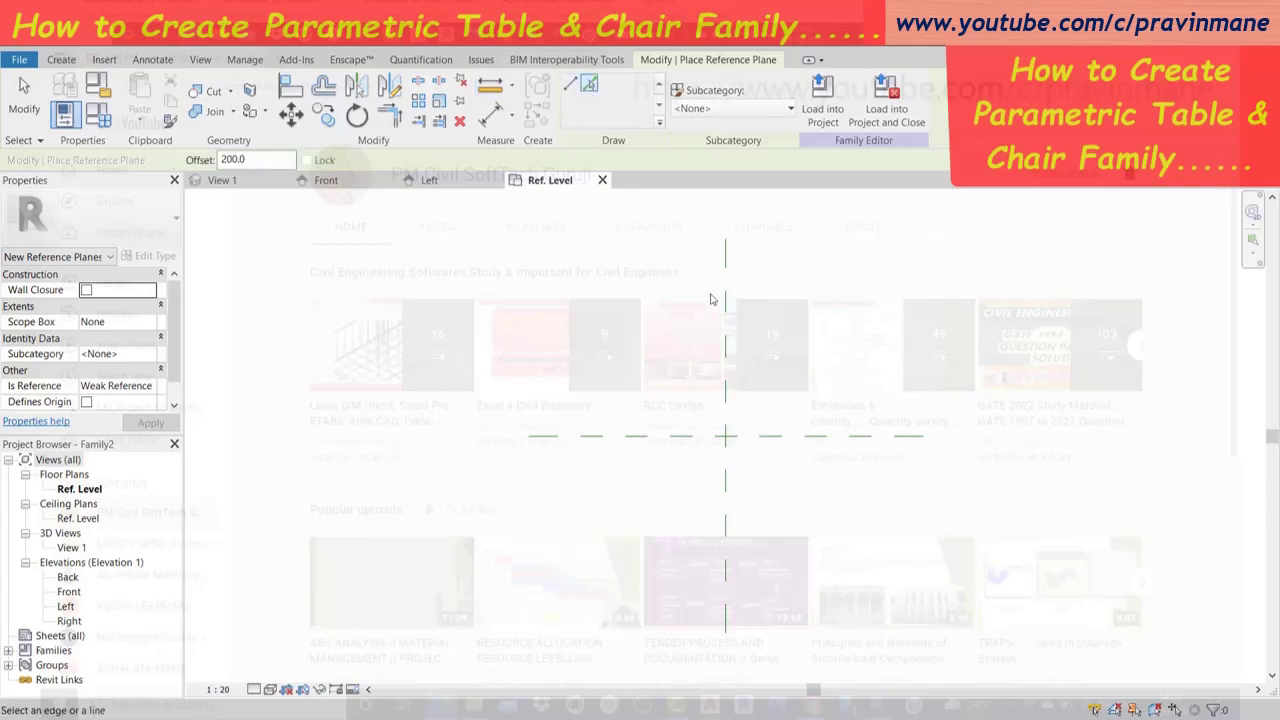
left_click(727, 313)
left_click(721, 320)
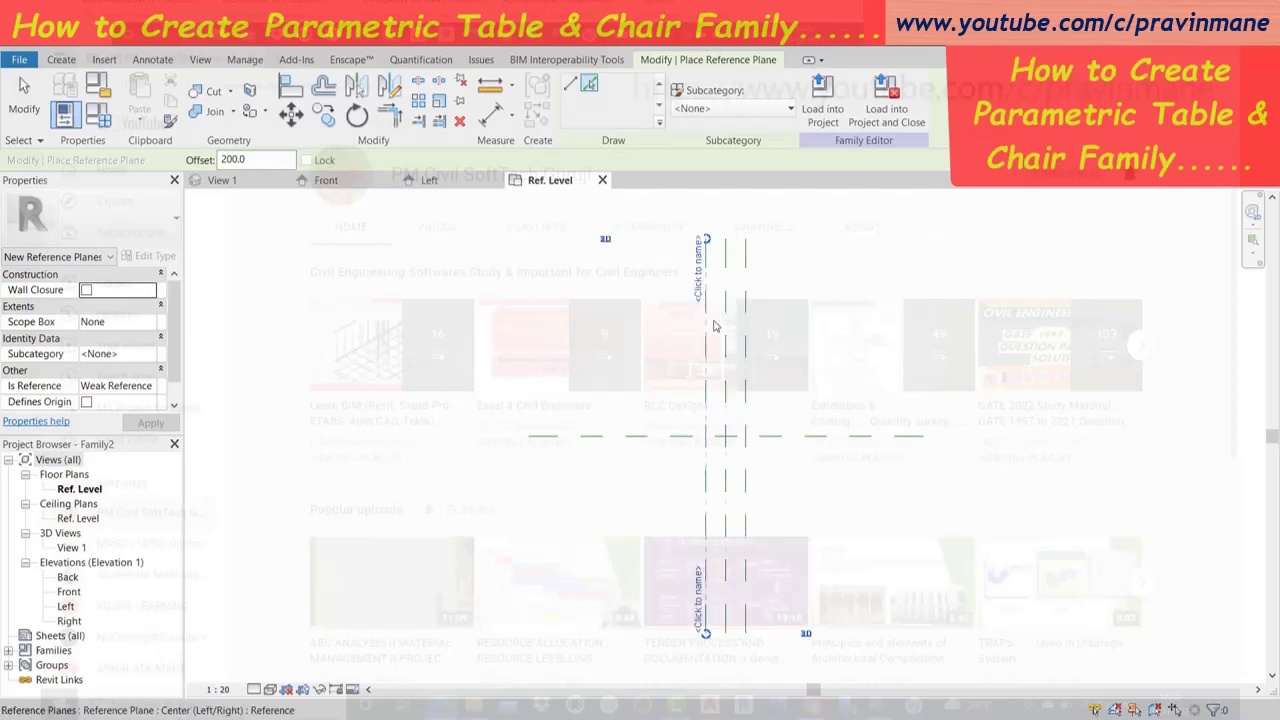
left_click(641, 439)
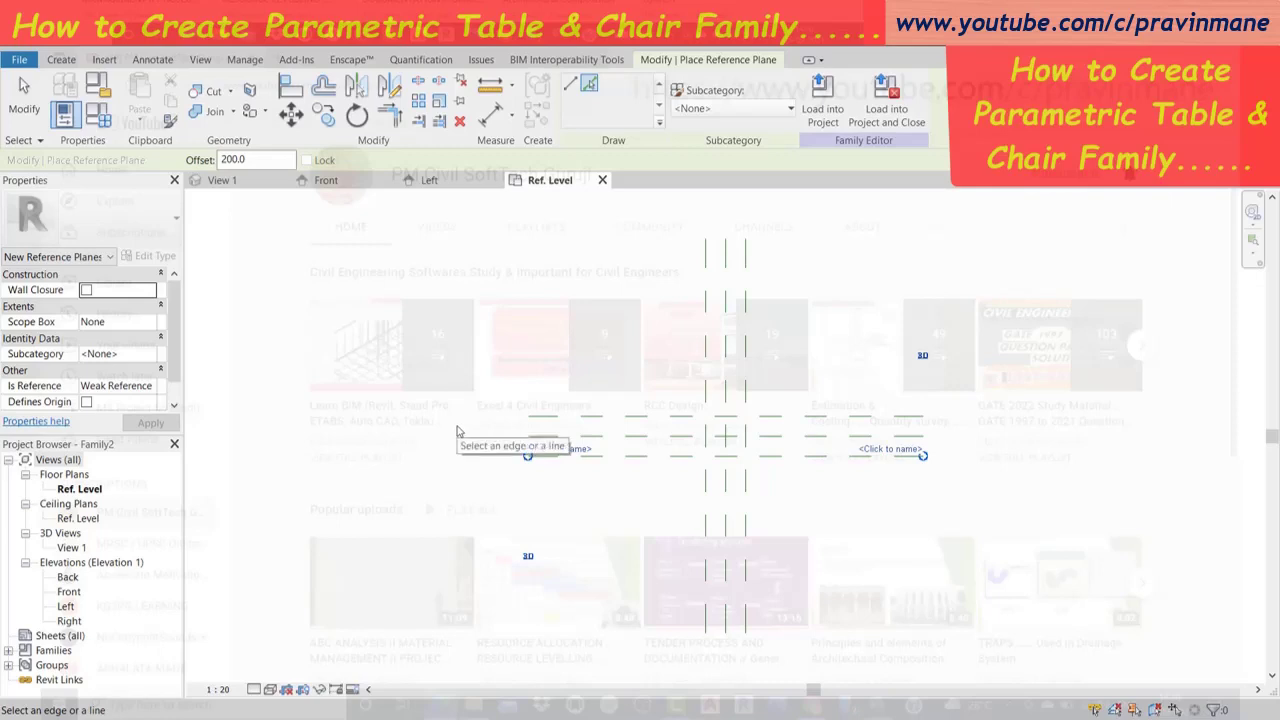
left_click(530, 440)
key("Escape")
scroll(800, 480, "up", 1)
scroll(794, 477, "up", 3)
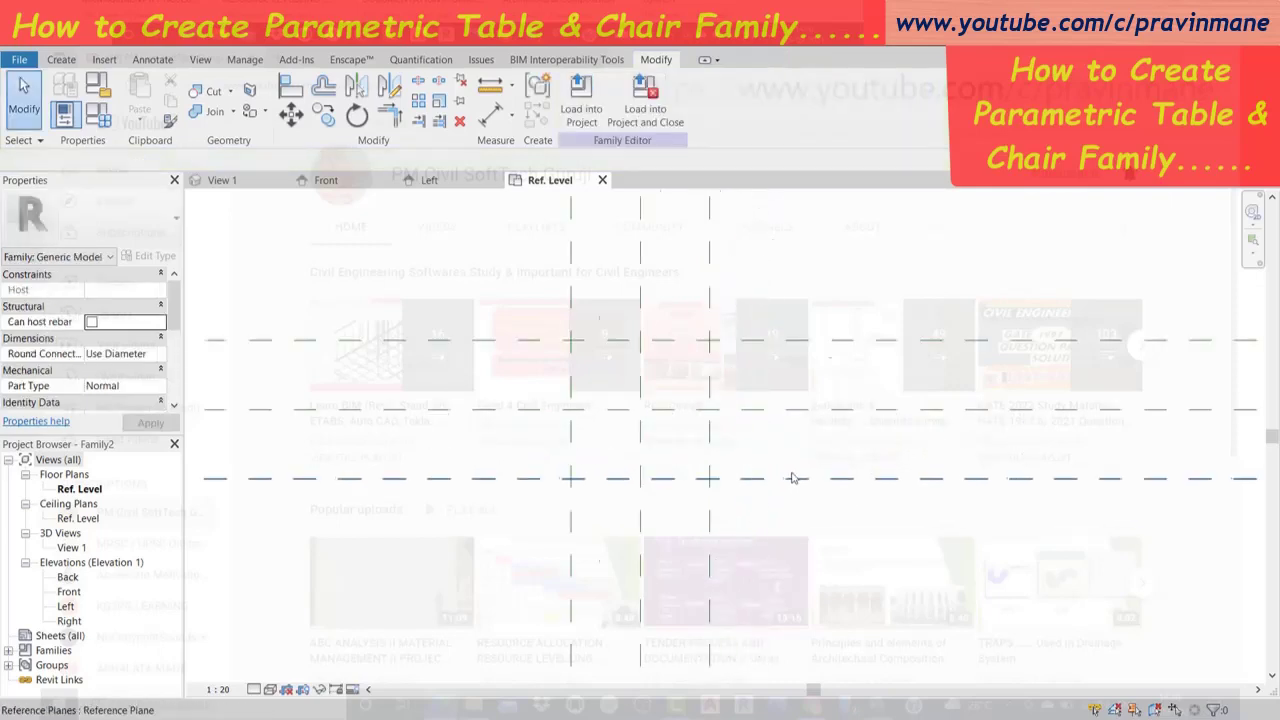
scroll(757, 475, "down", 2)
scroll(757, 473, "down", 1)
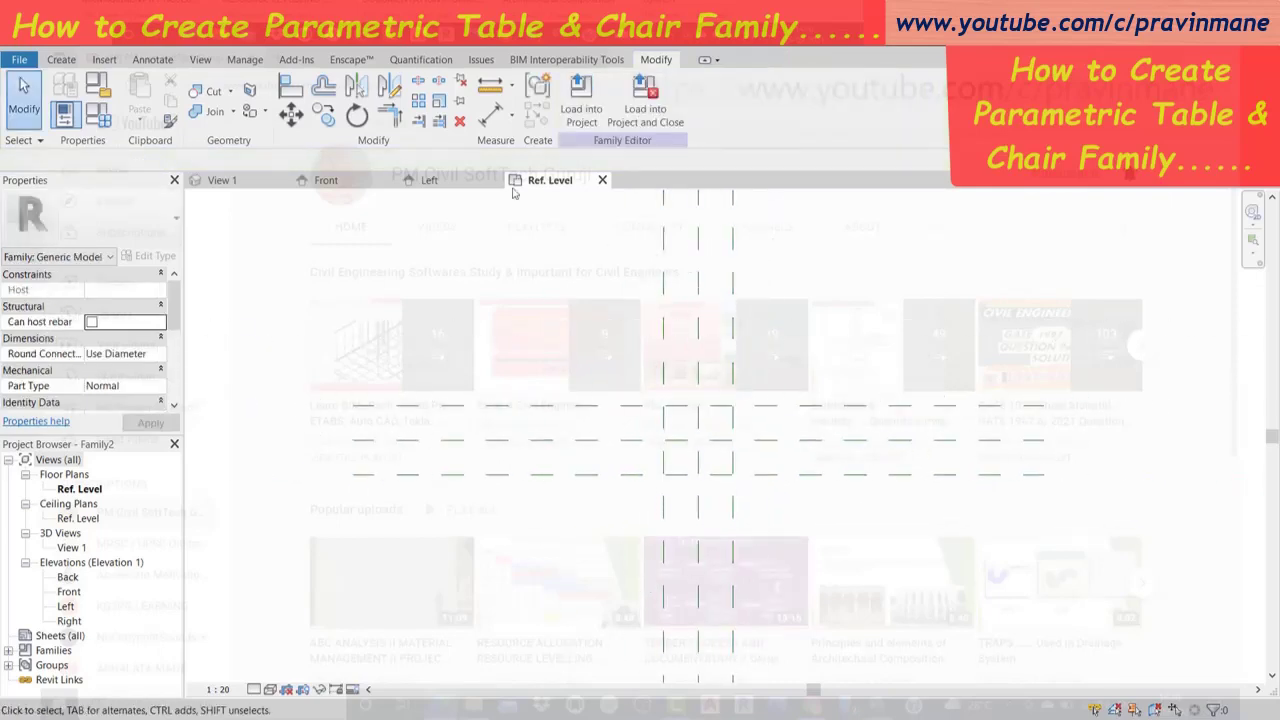
Dimension the vertical planes with an EQ 200 | 200 string and an overall 400 width.
left_click(500, 113)
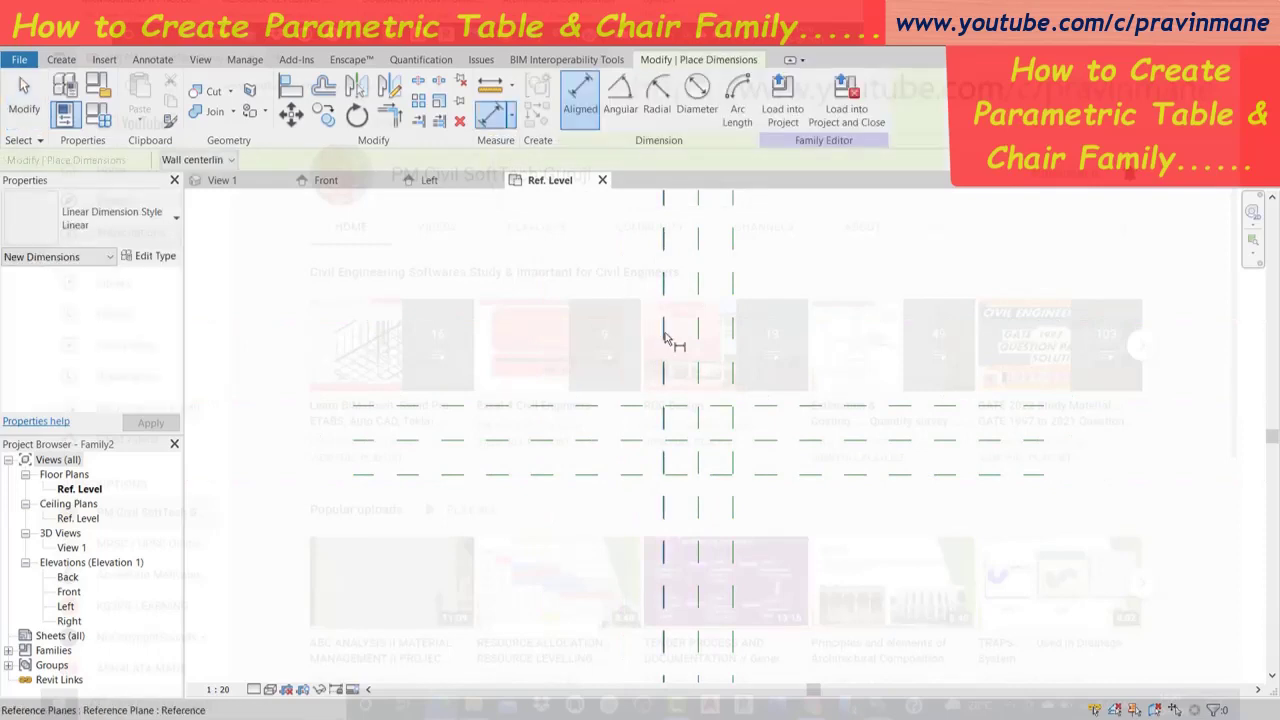
left_click(663, 338)
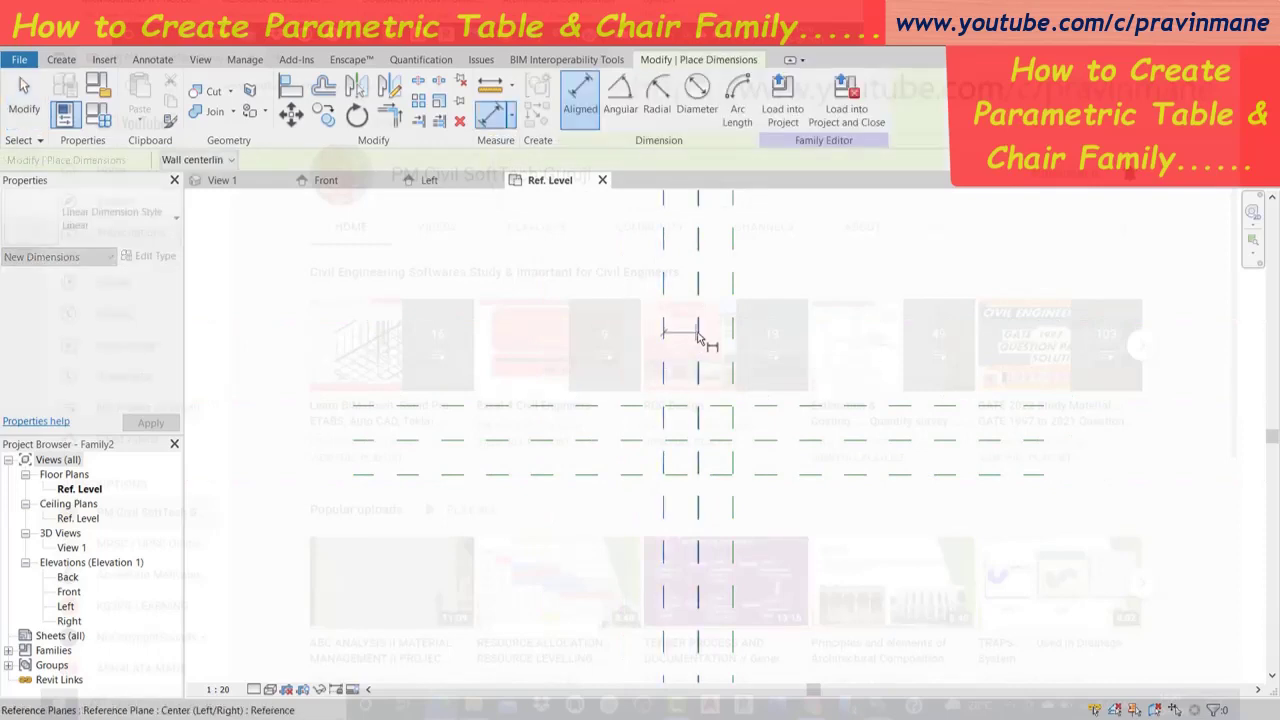
left_click(699, 335)
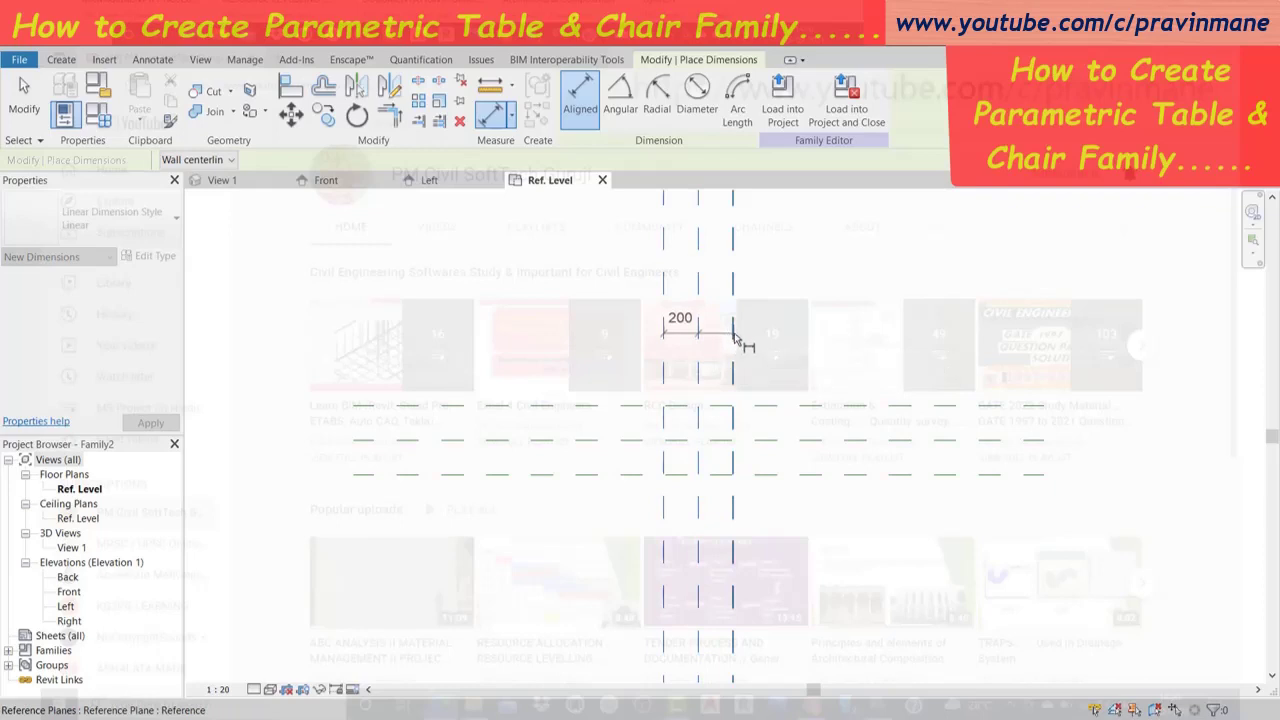
left_click(733, 336)
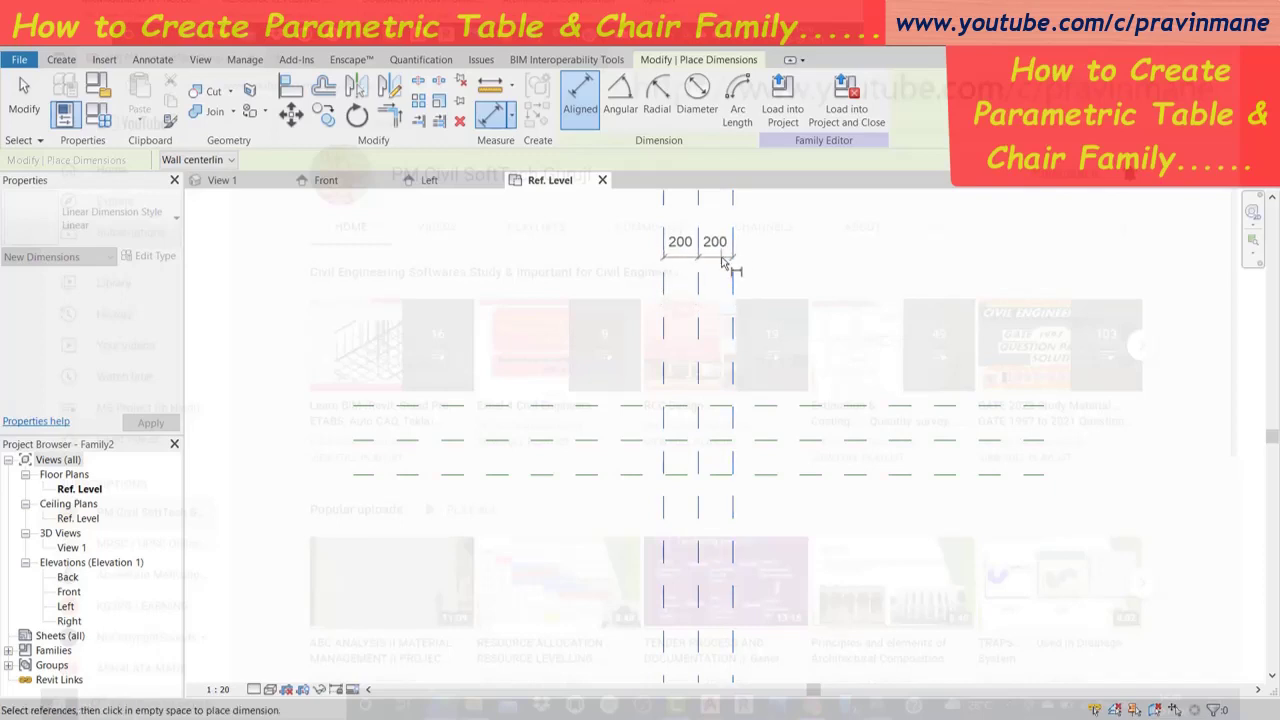
left_click(725, 260)
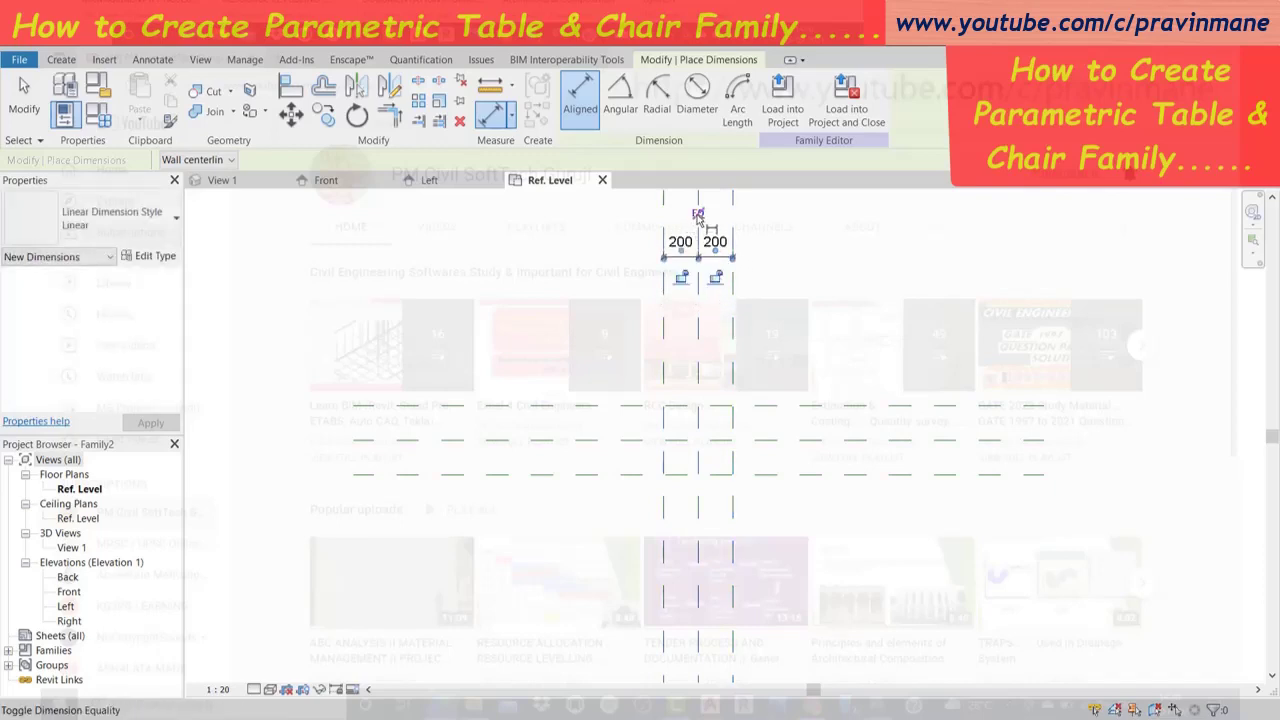
left_click(698, 213)
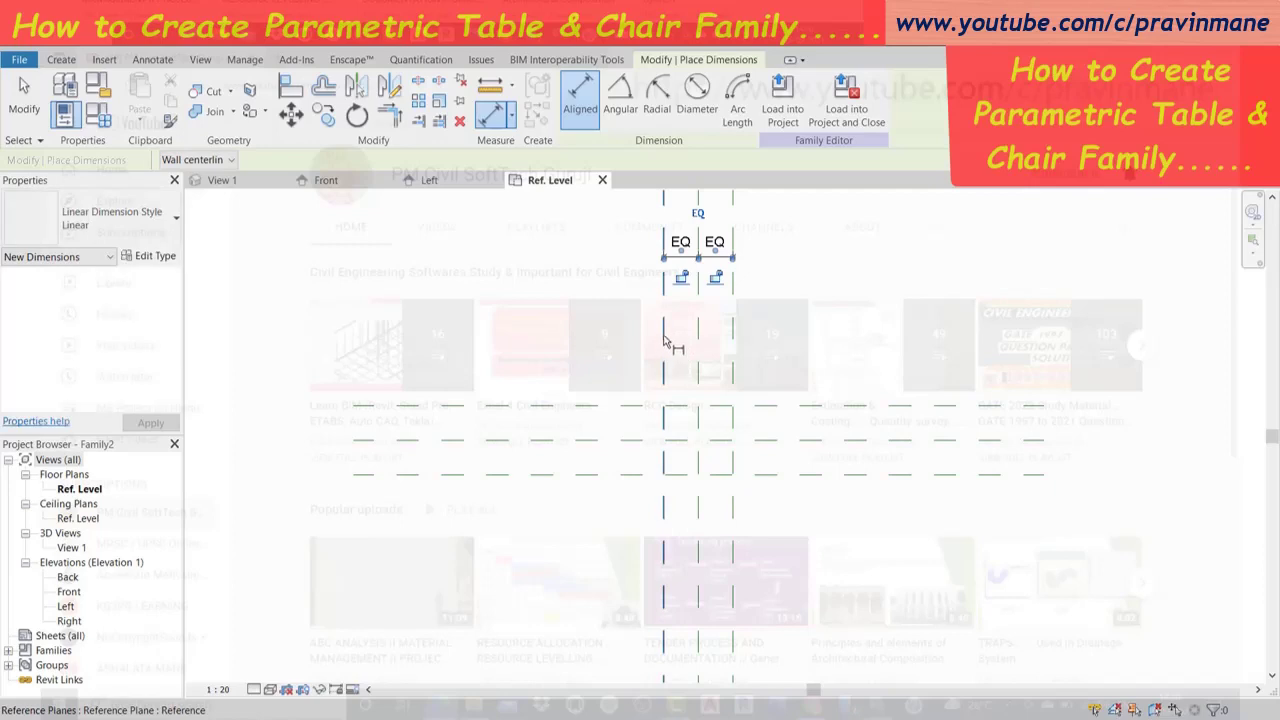
left_click(663, 340)
left_click(733, 334)
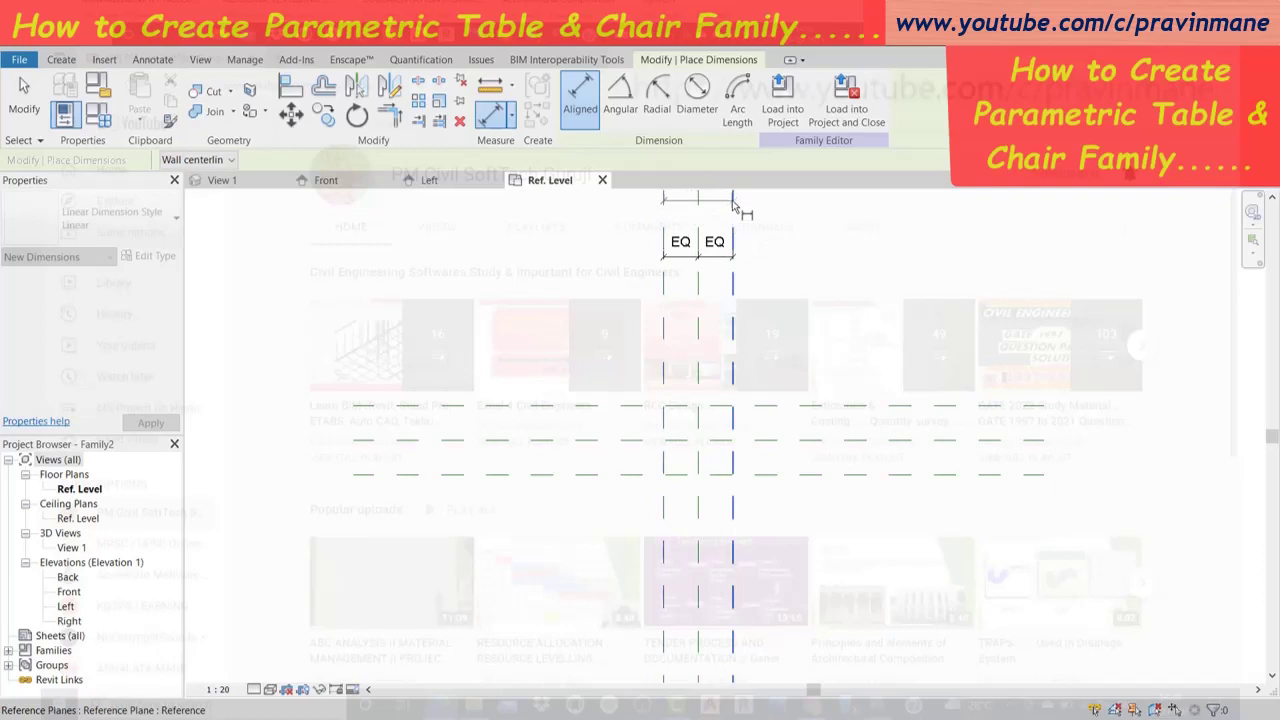
key("Escape")
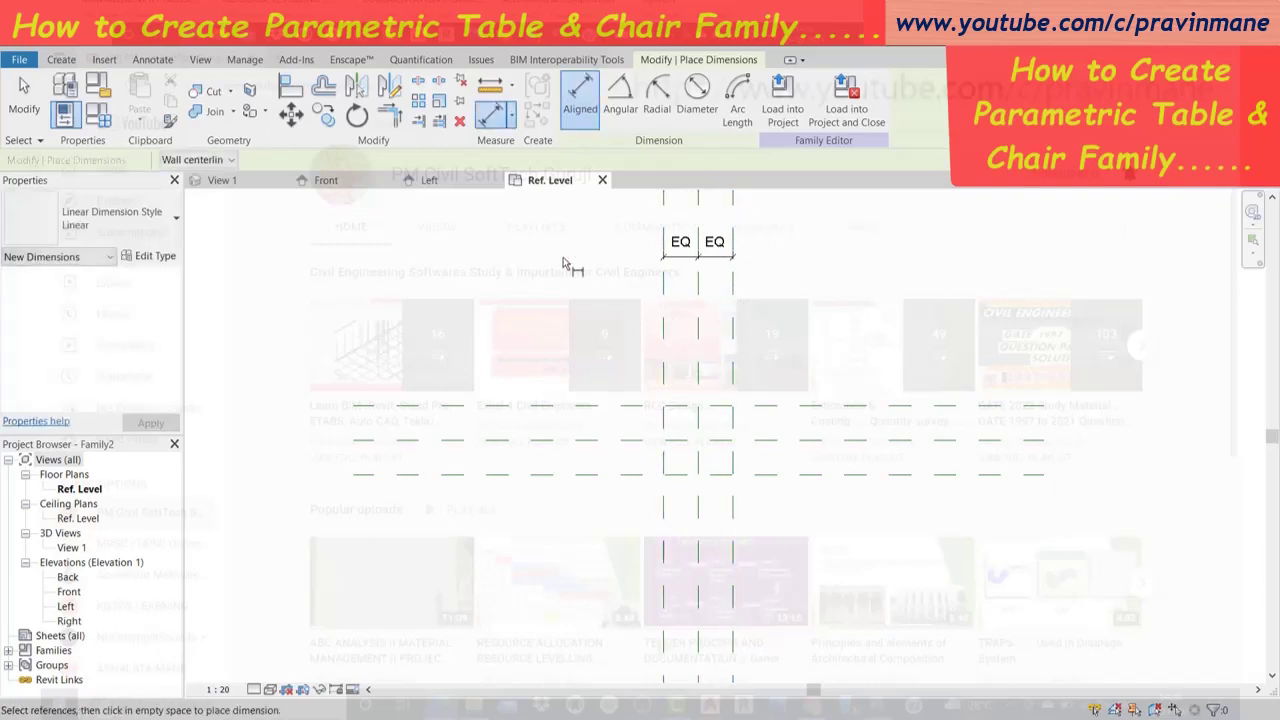
left_click(664, 334)
left_click(735, 336)
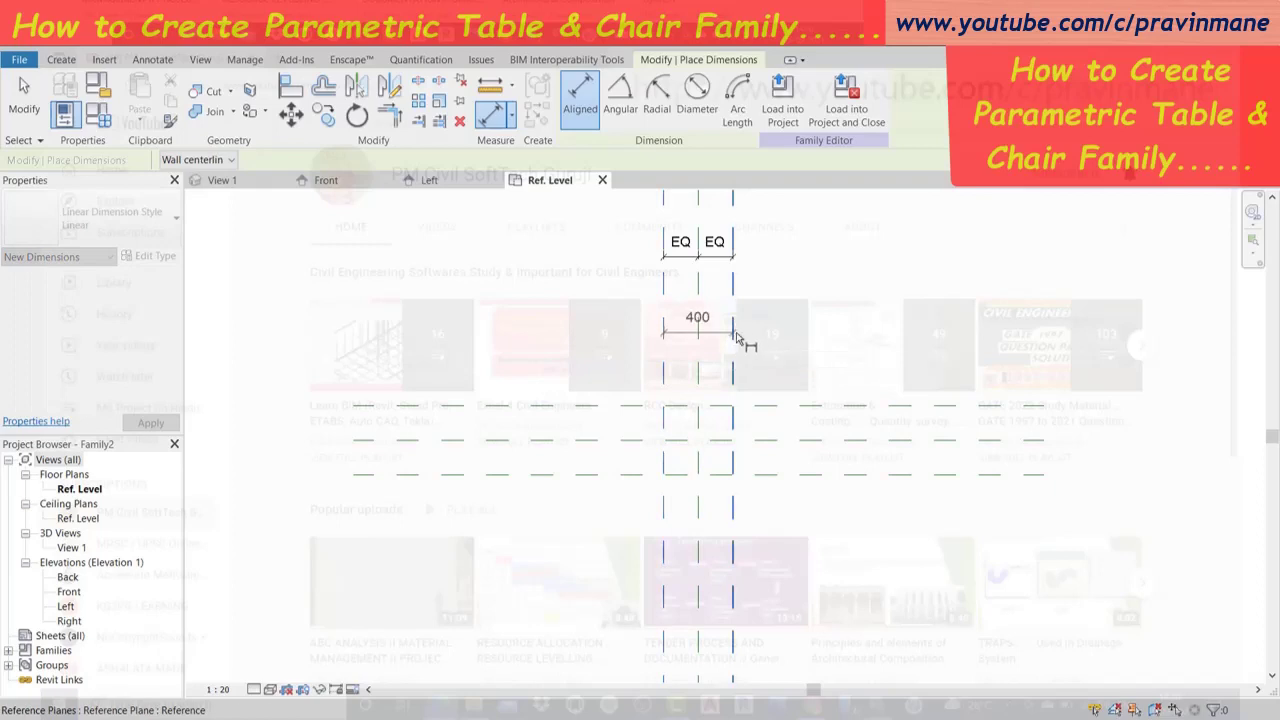
left_click(745, 341)
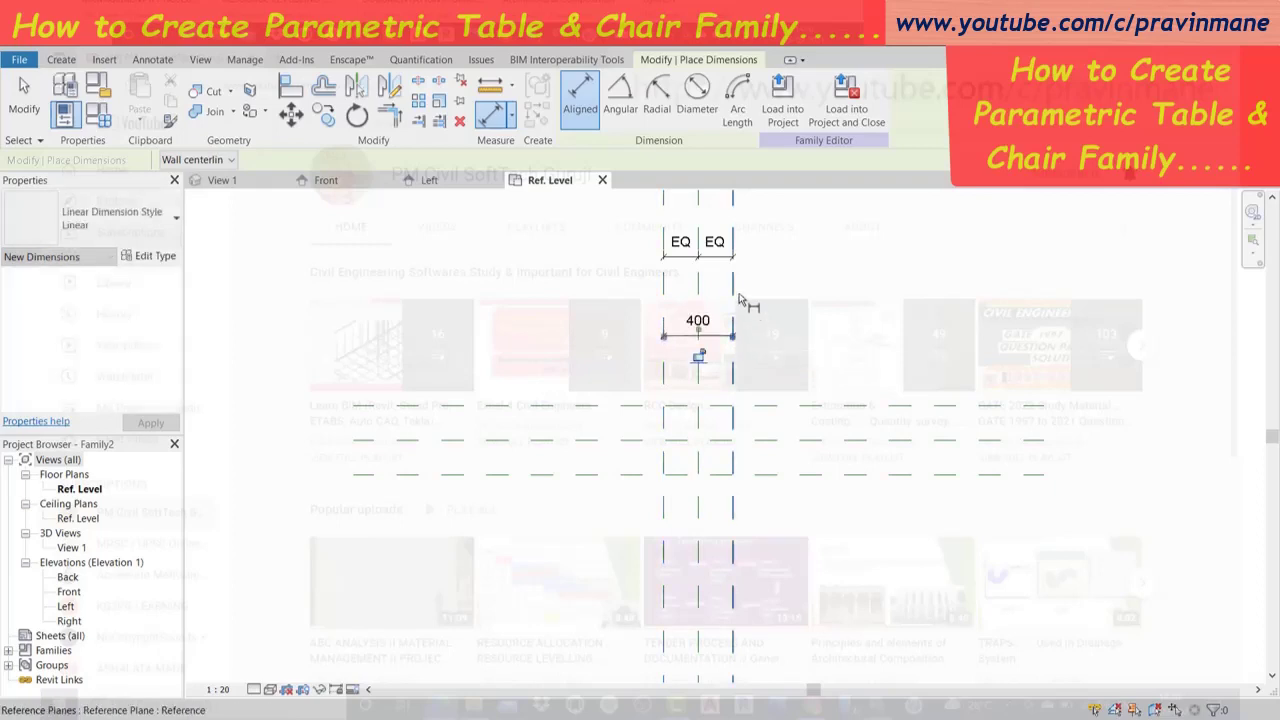
left_click(701, 356)
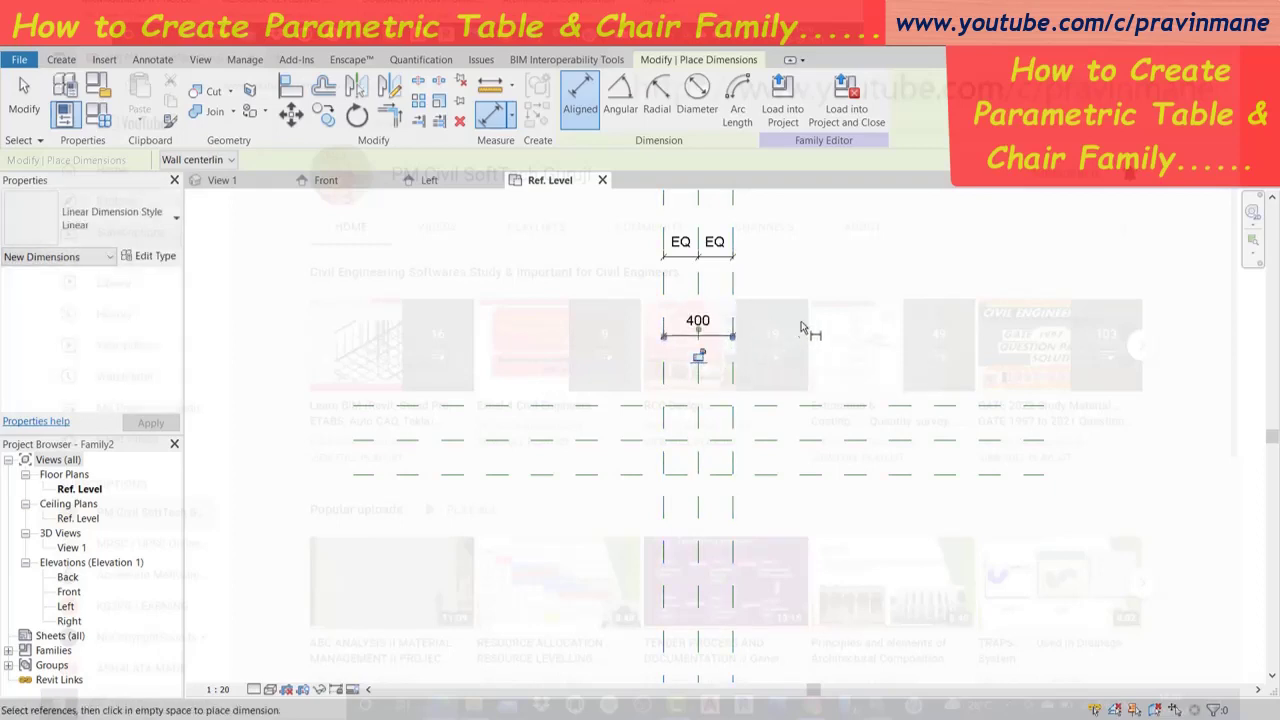
left_click(814, 321)
Dimension the horizontal planes with an EQ string and an overall 400 depth.
left_click(624, 407)
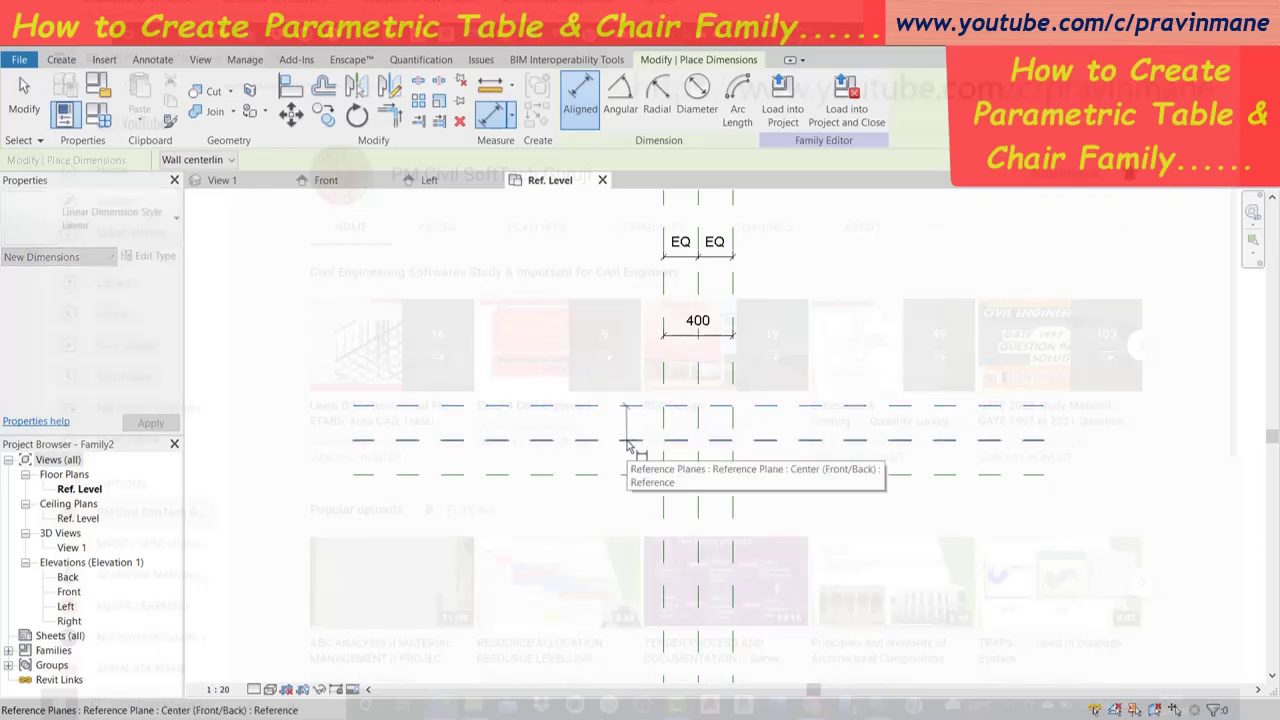
left_click(630, 474)
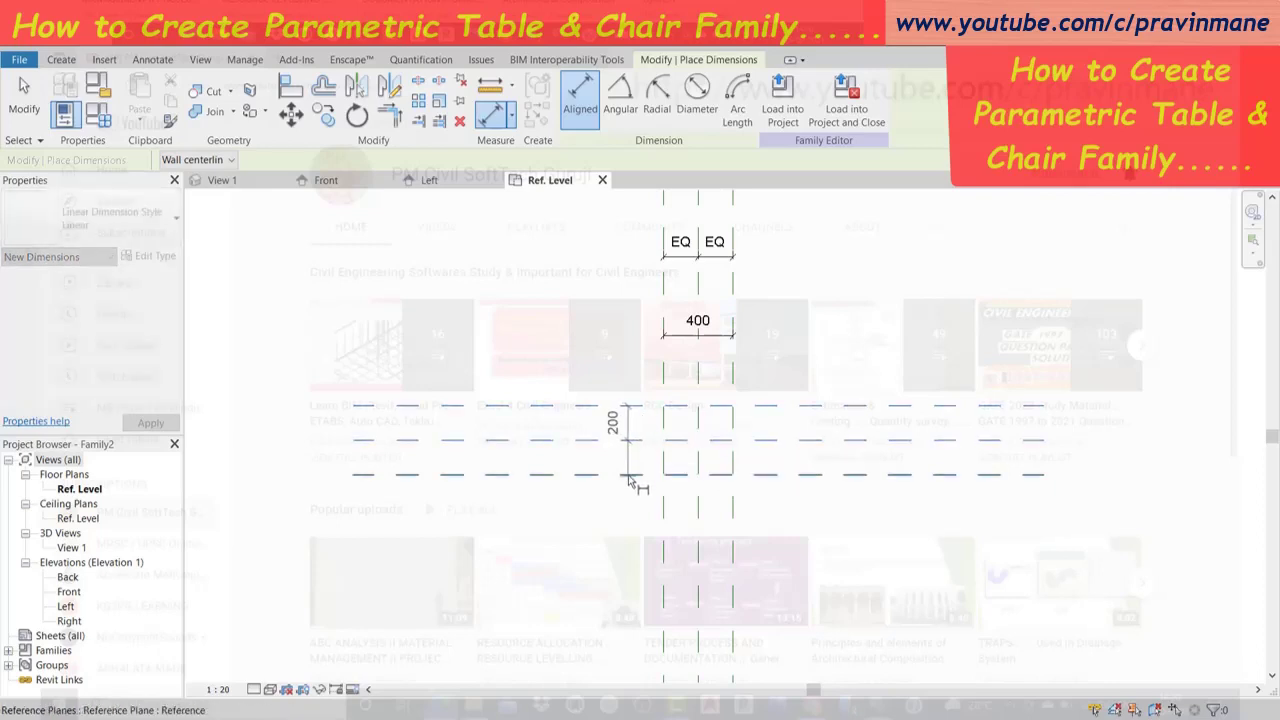
left_click(578, 478)
left_click(540, 500)
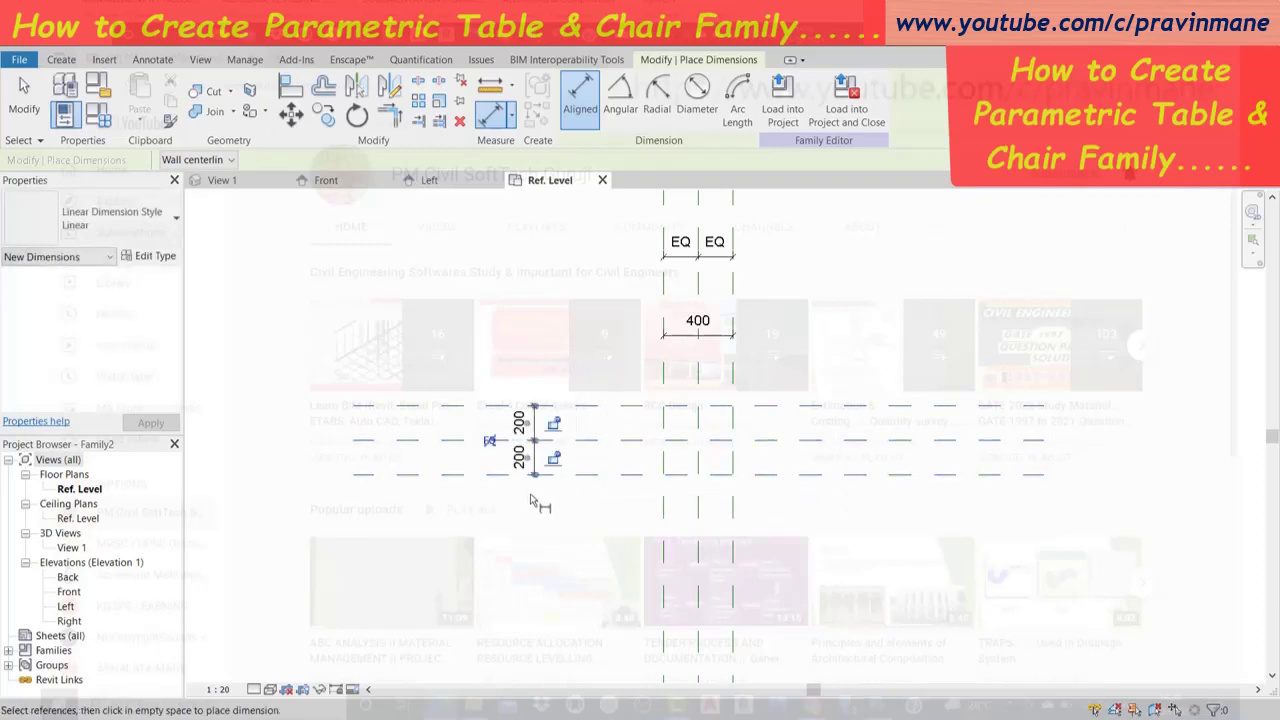
left_click(488, 442)
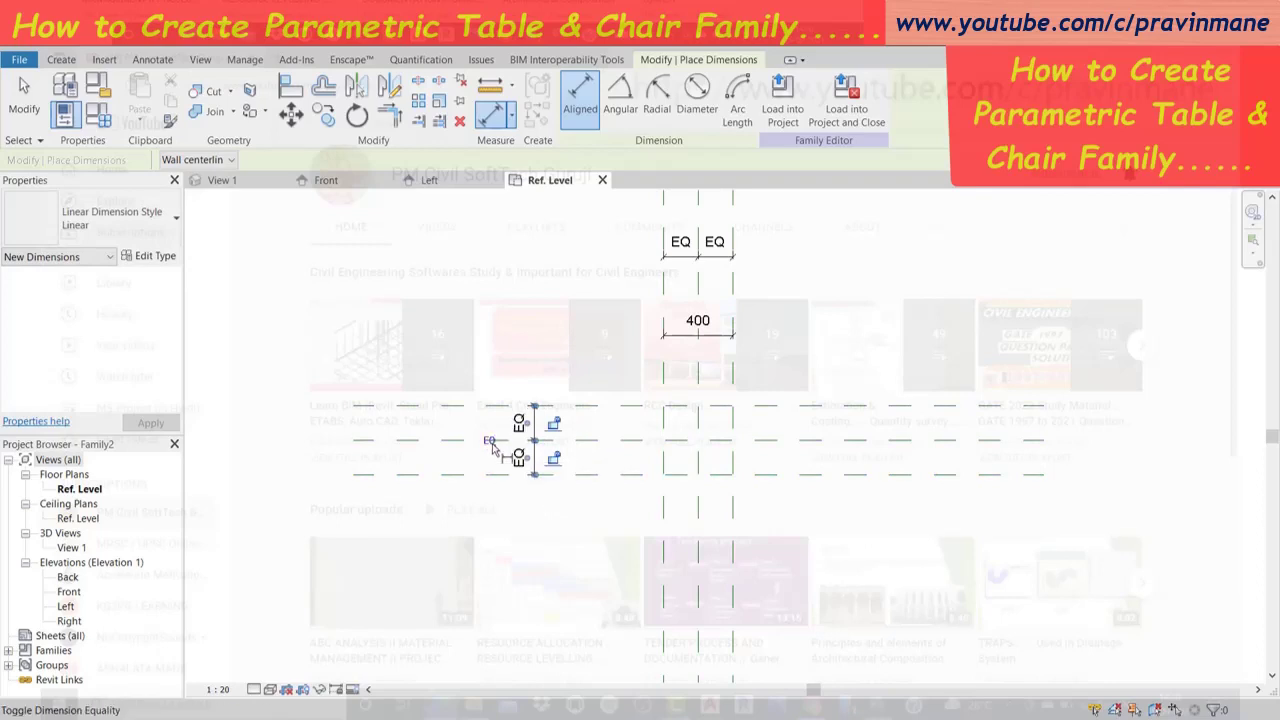
left_click(621, 408)
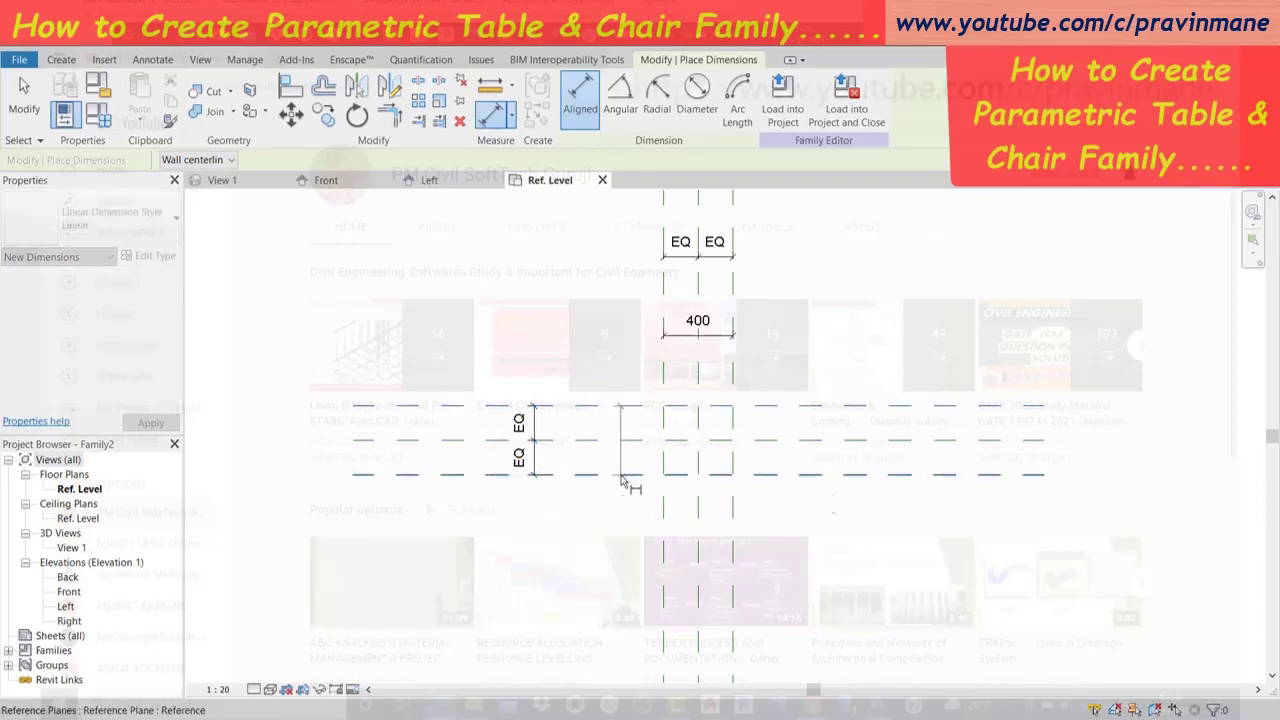
left_click(621, 474)
left_click(612, 495)
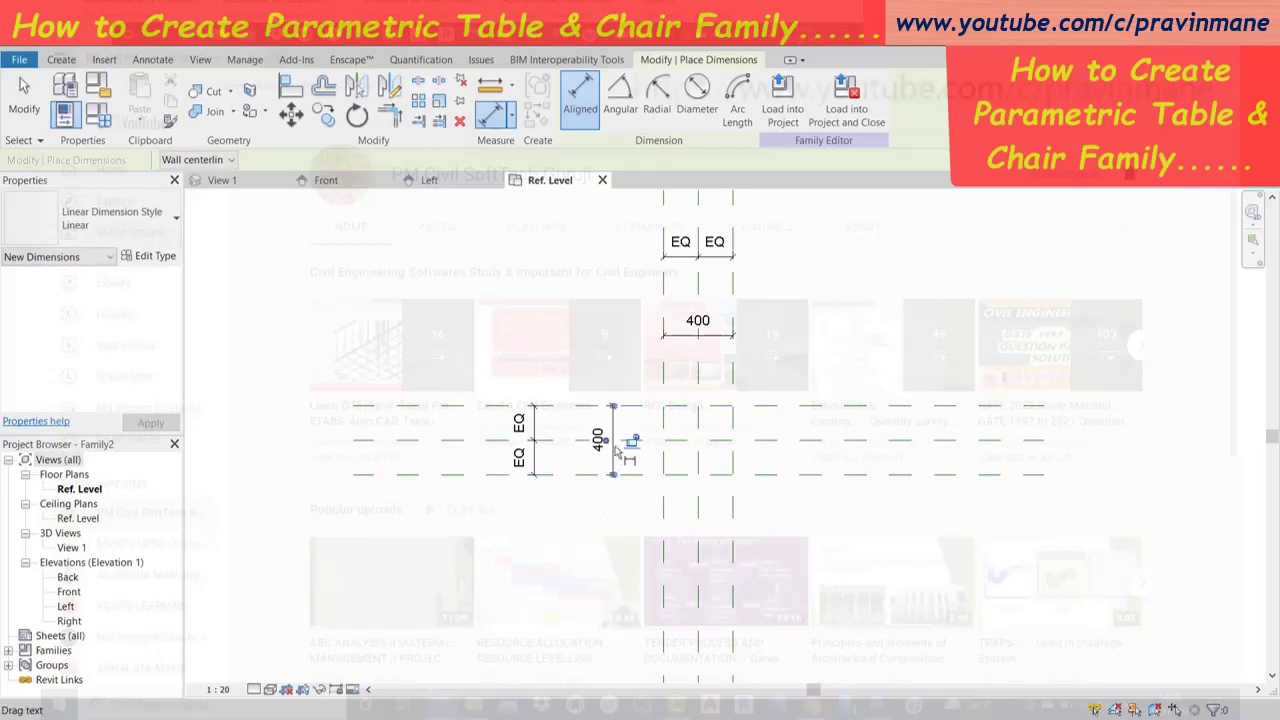
left_click_drag(606, 442, 479, 442)
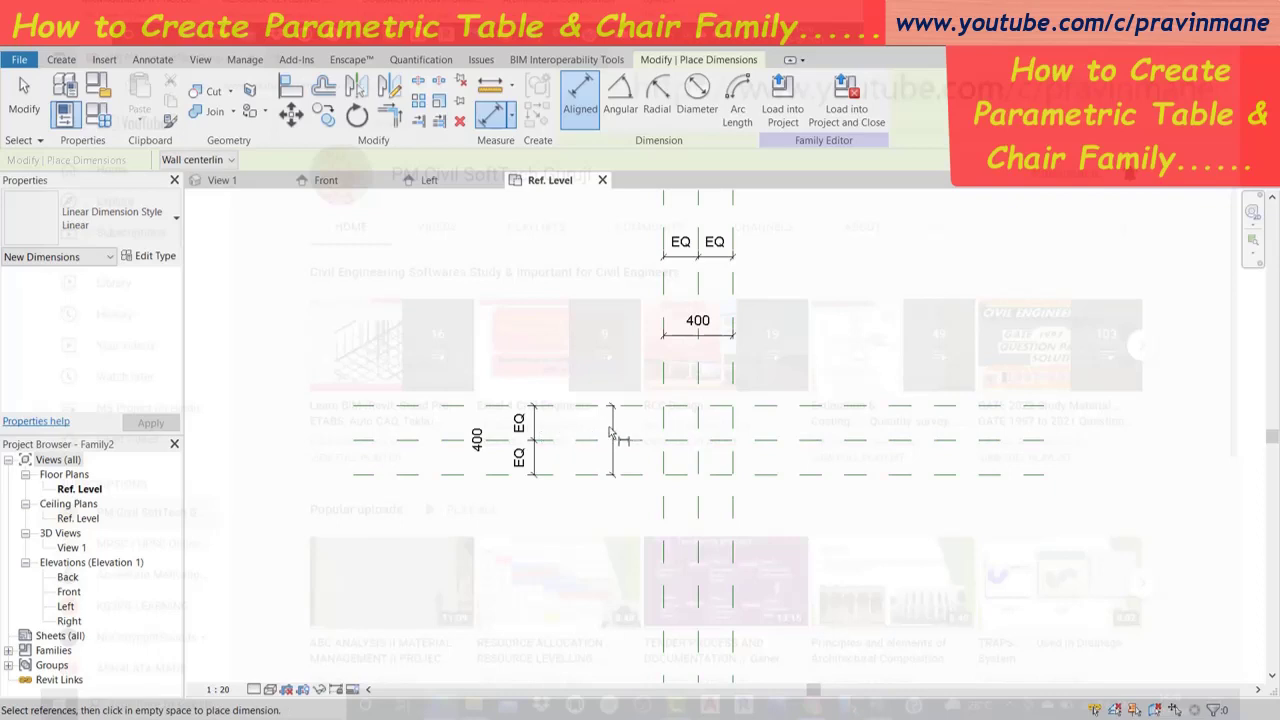
key("Escape")
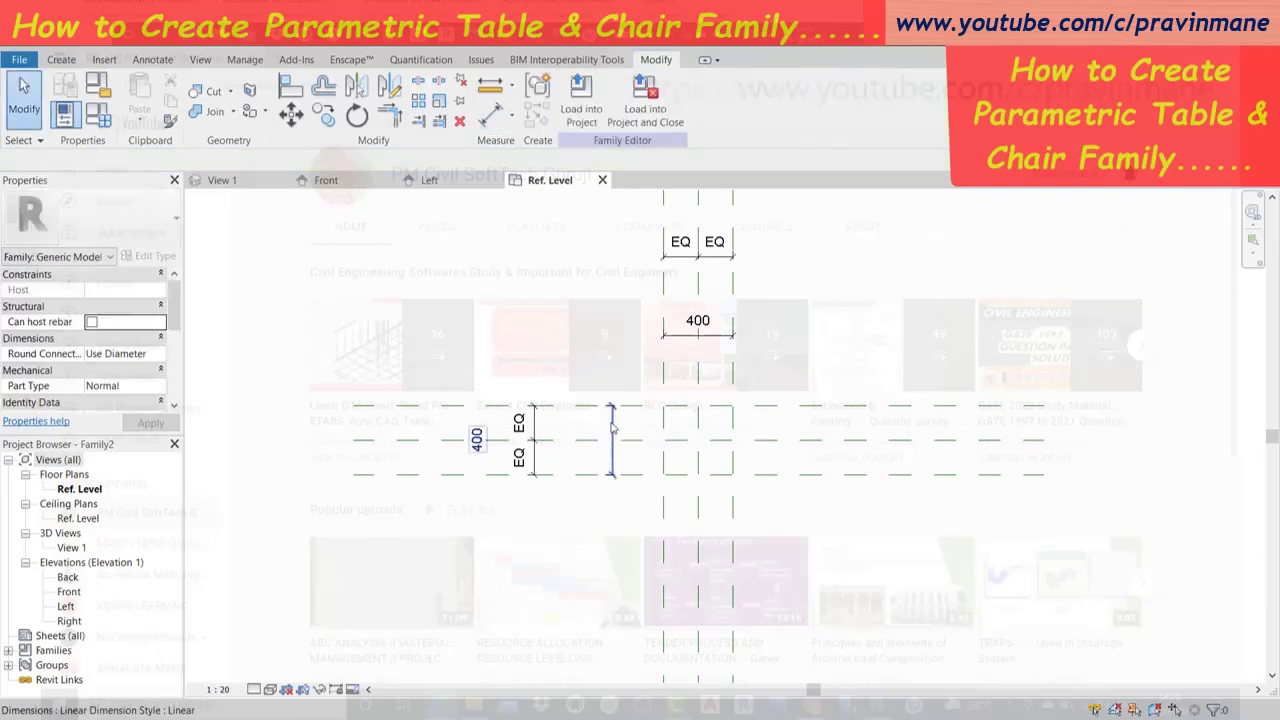
Move the 400 depth and width dimensions beyond their EQ strings, then select the width dimension.
left_click(613, 428)
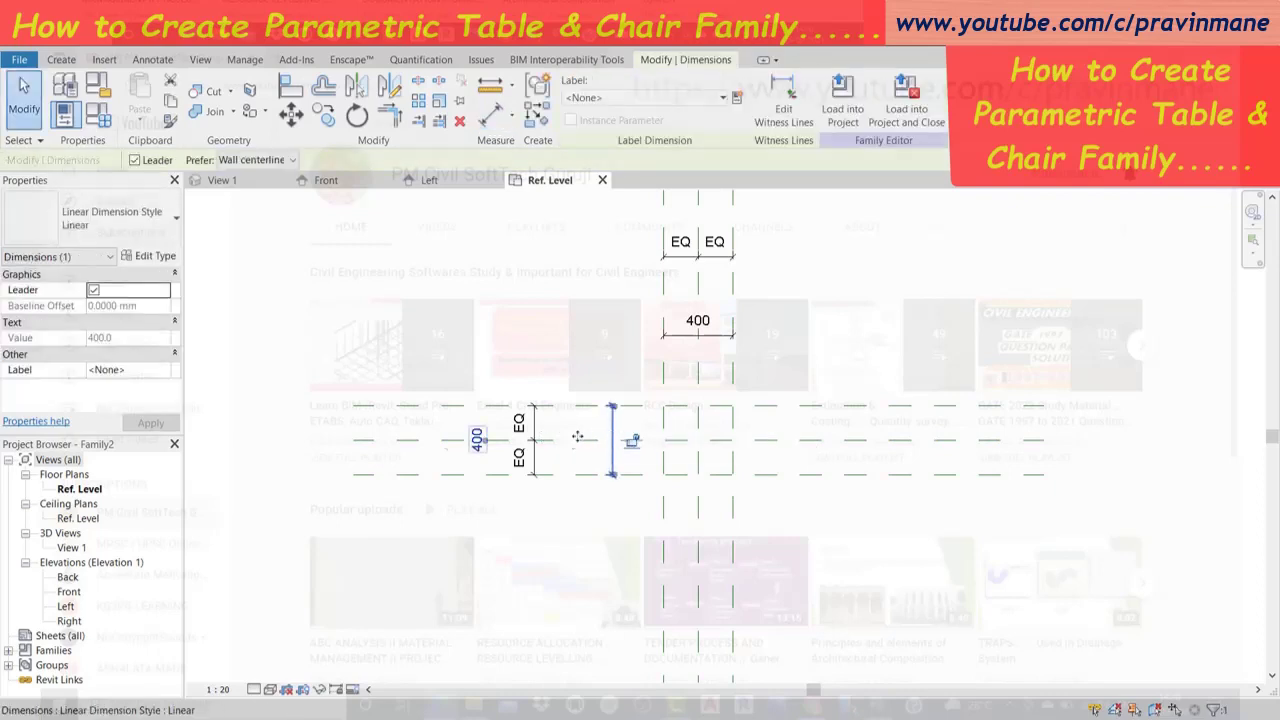
left_click_drag(578, 437, 463, 440)
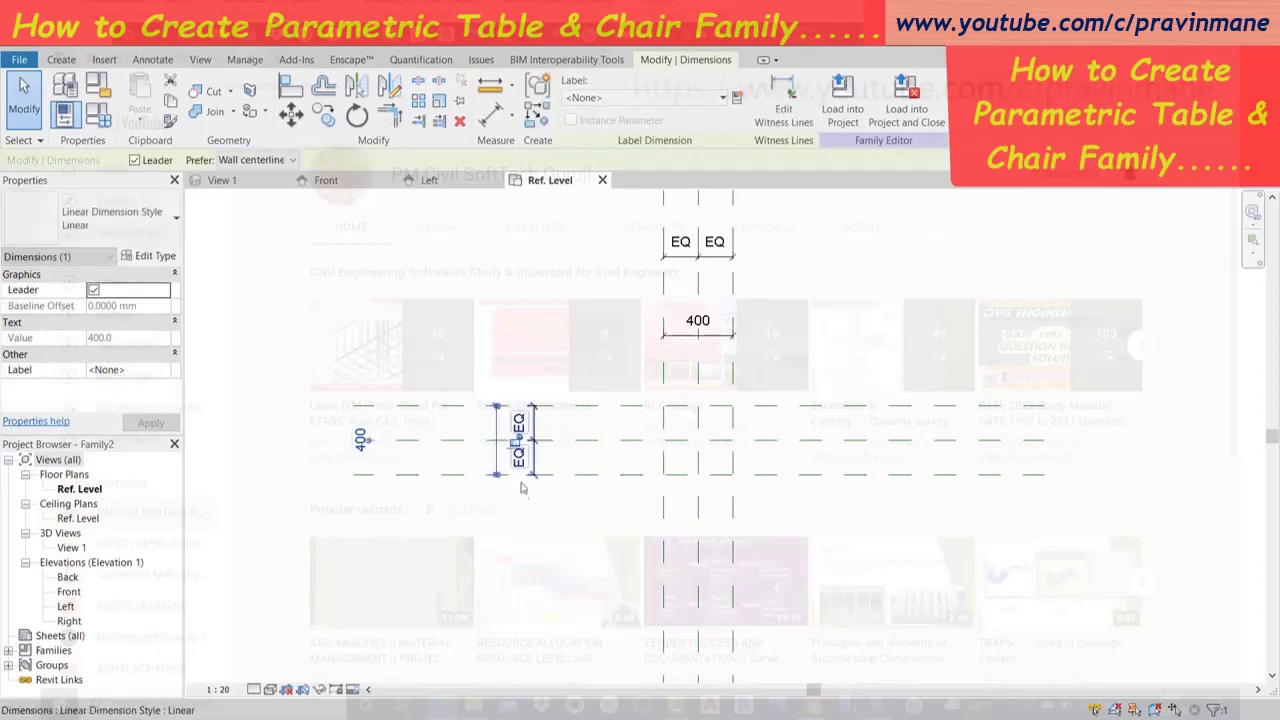
left_click_drag(368, 446, 492, 445)
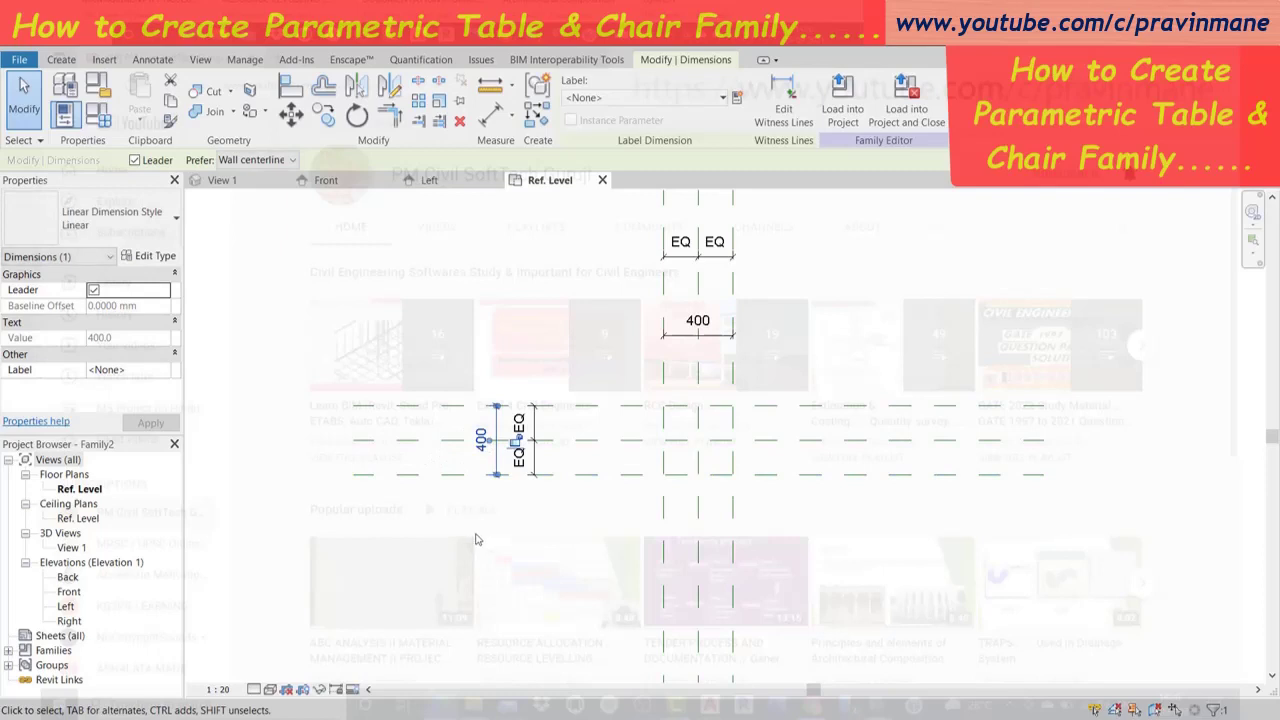
left_click(476, 540)
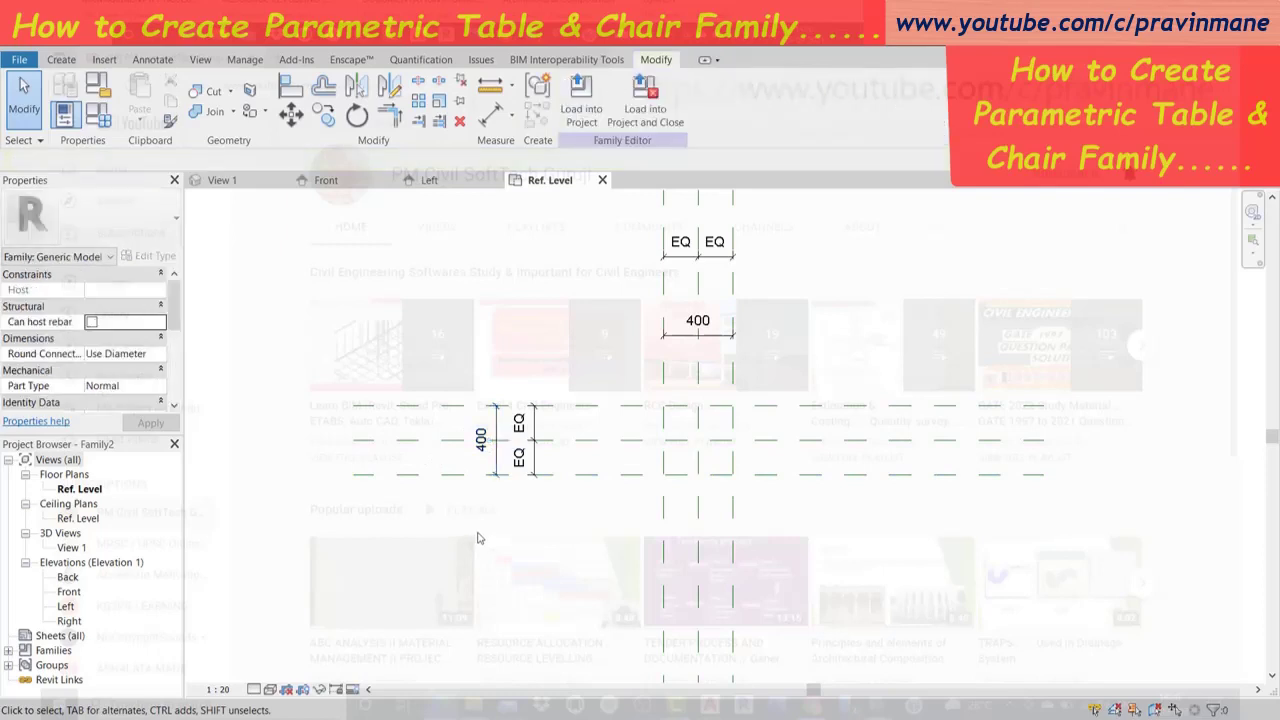
left_click(693, 340)
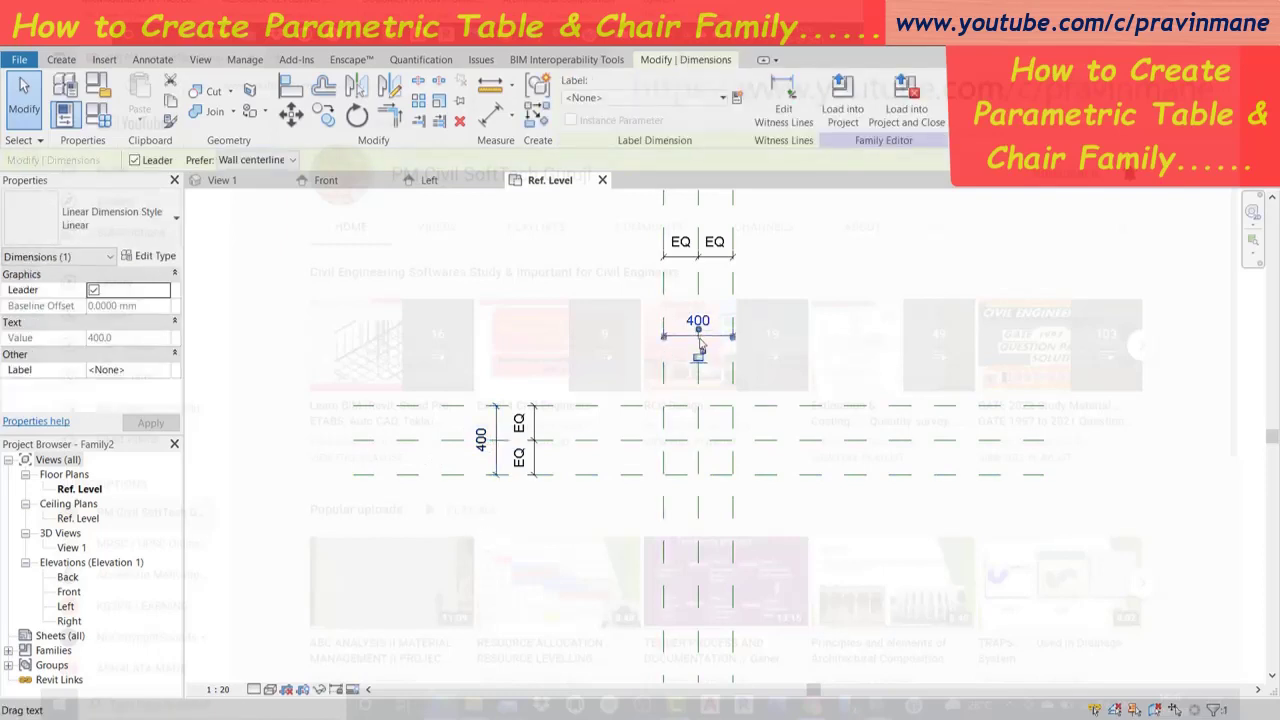
left_click_drag(710, 336, 716, 207)
left_click(828, 328)
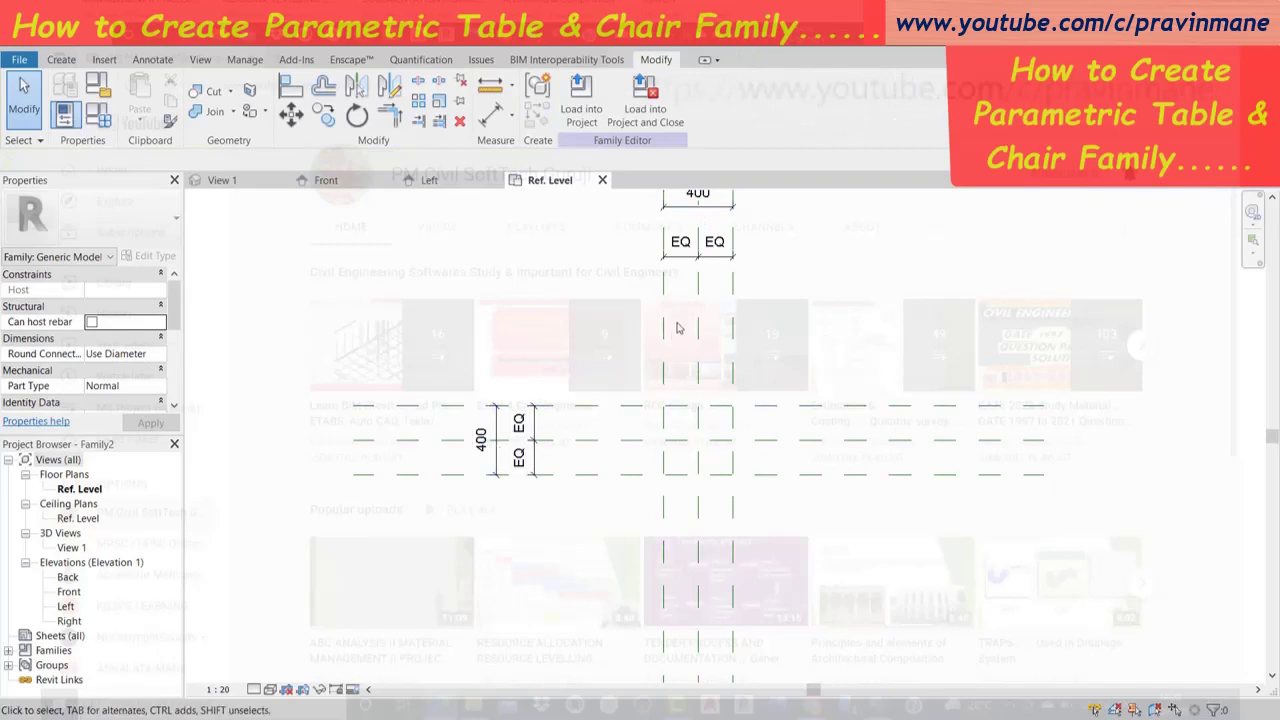
left_click(706, 208)
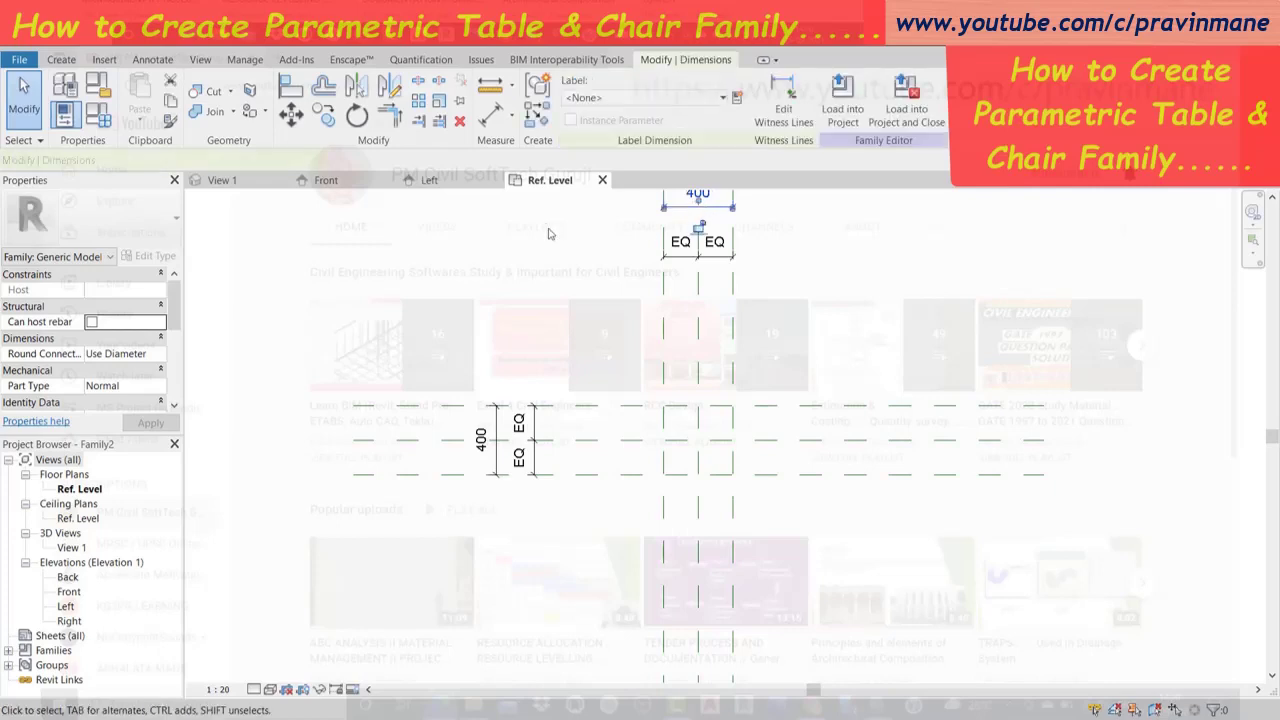
Label the horizontal 400 dimension Table Length and the vertical 400 dimension Table Width.
left_click(731, 103)
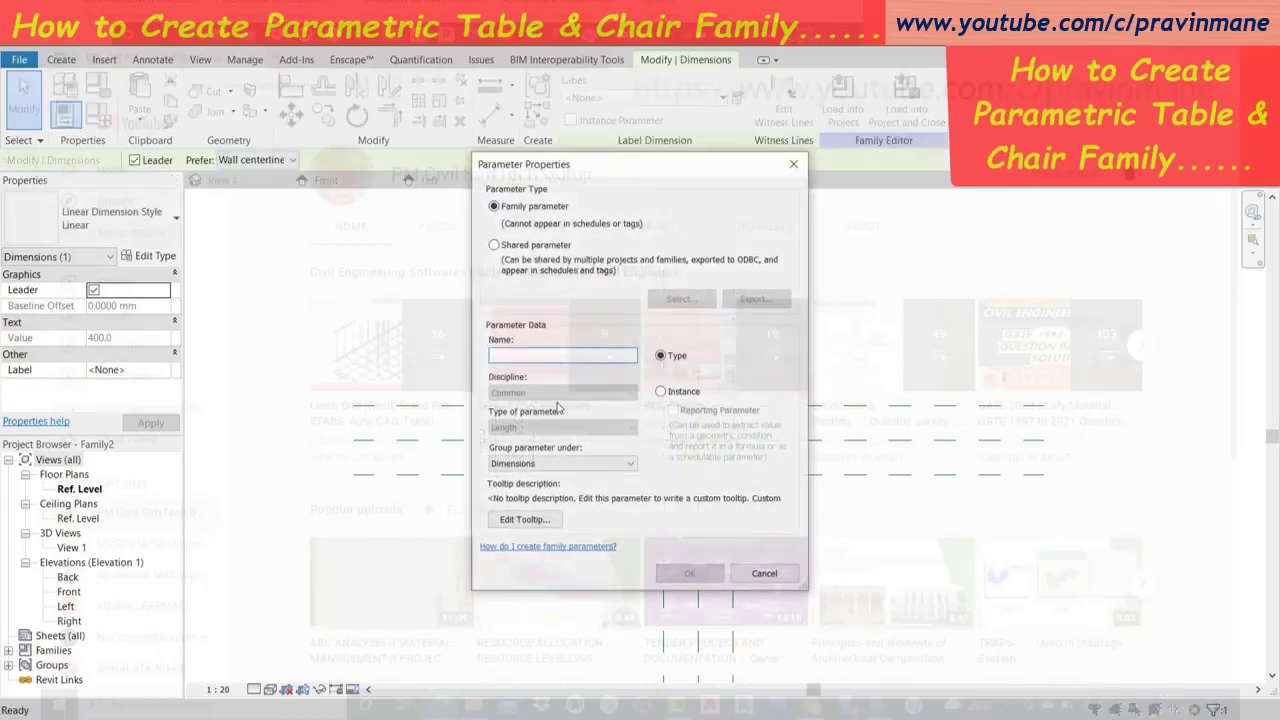
type("Table Length")
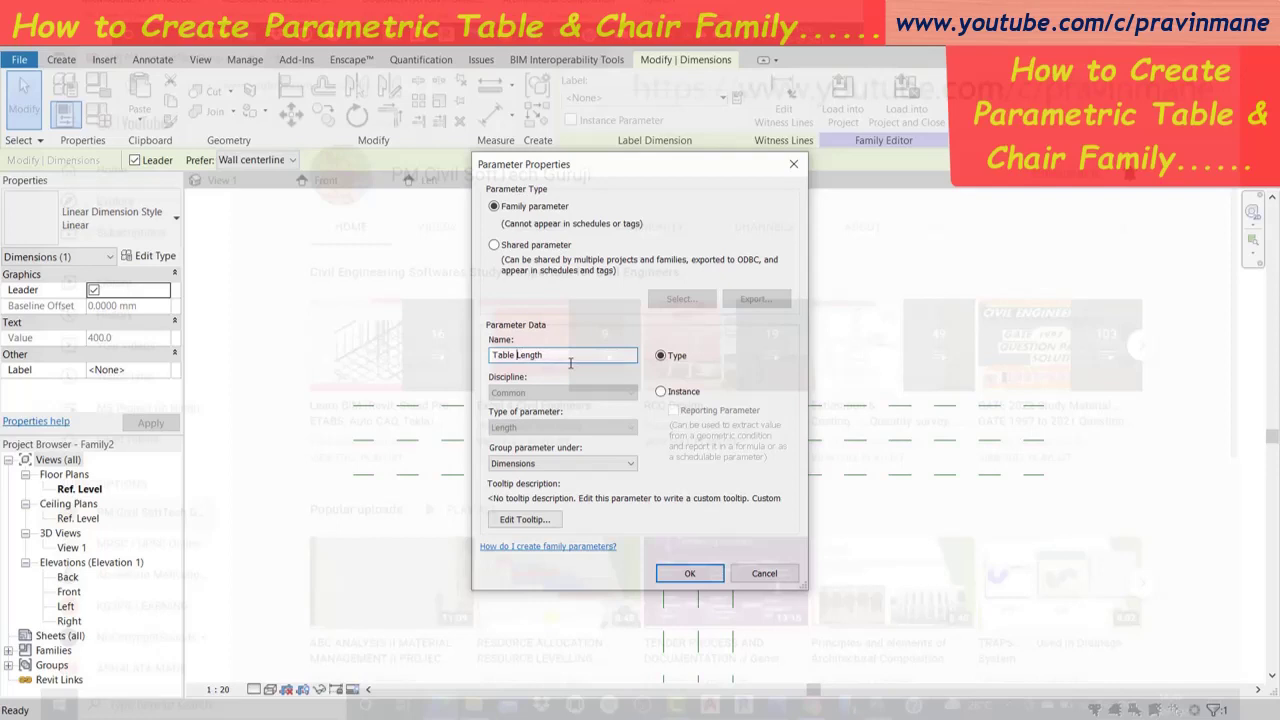
left_click(689, 574)
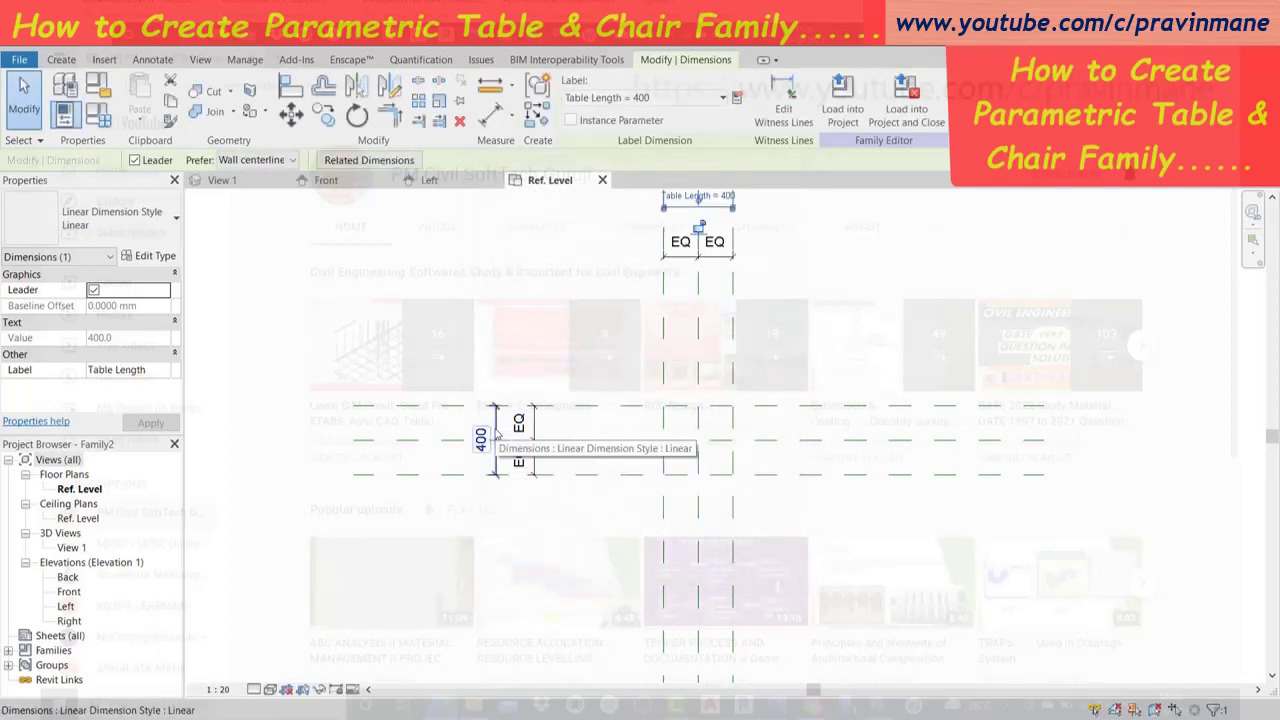
left_click(497, 440)
left_click(736, 97)
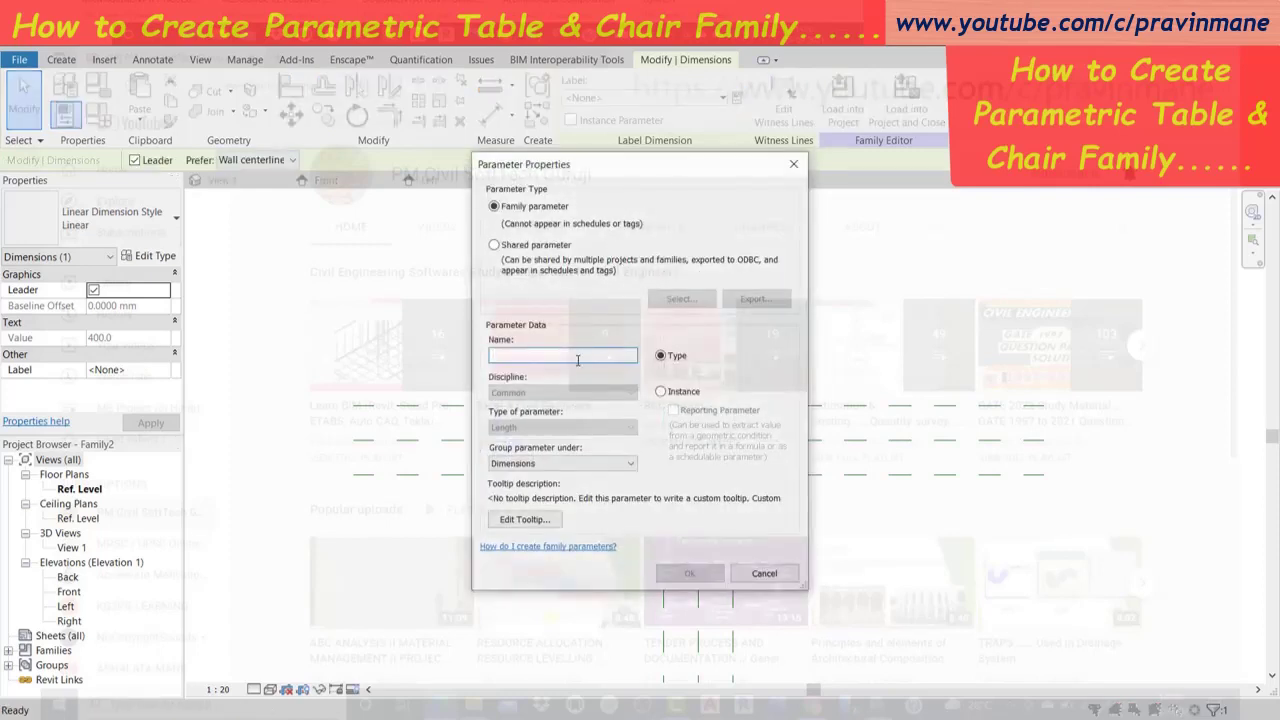
type("Table Width")
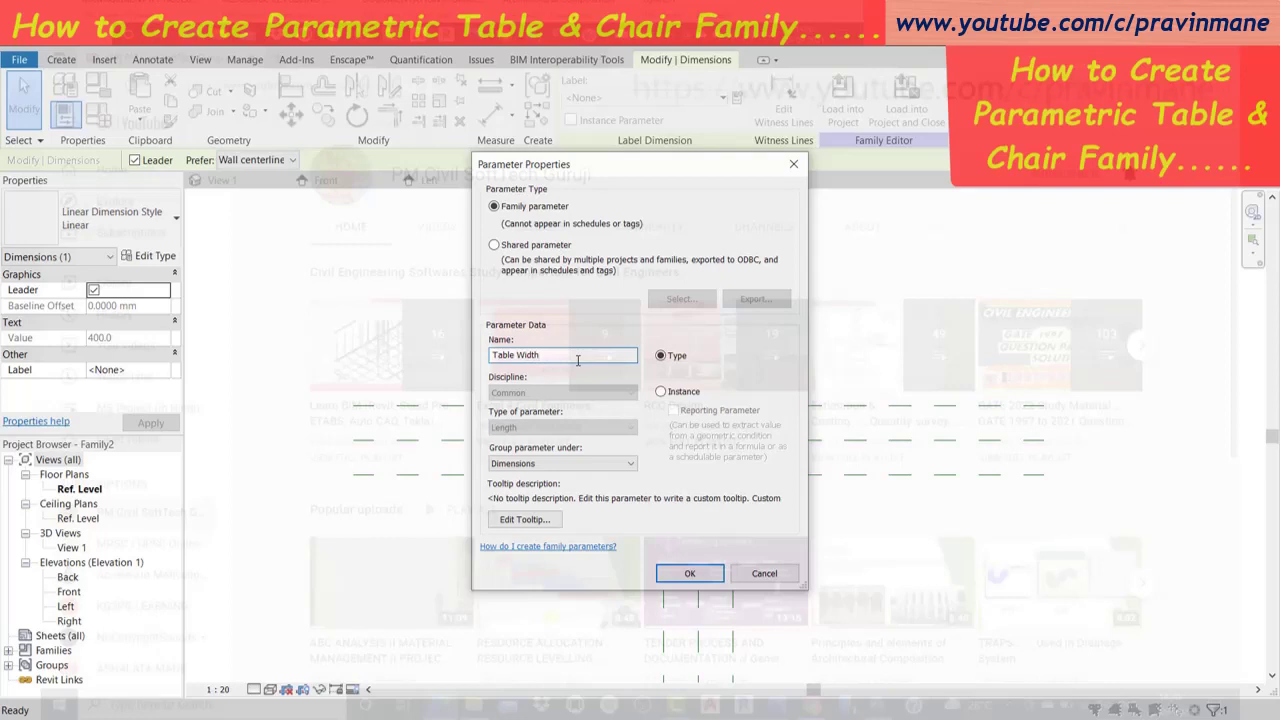
left_click(676, 573)
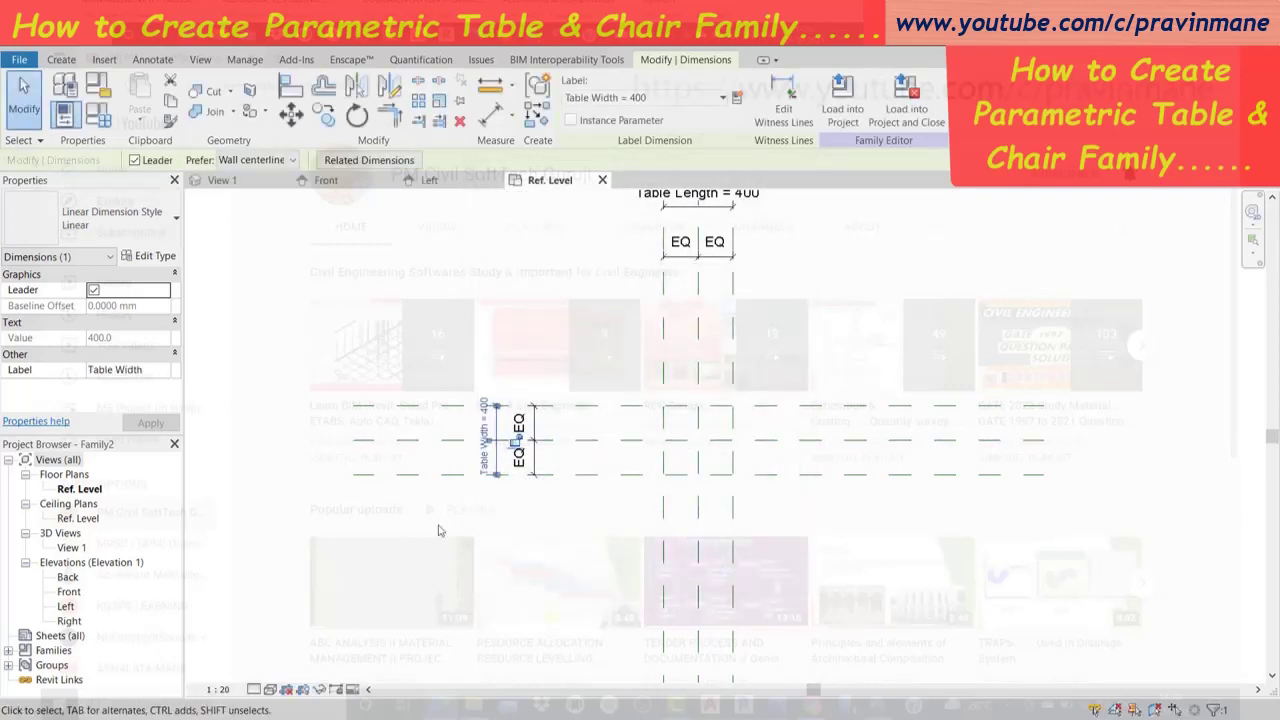
key("Escape")
left_click(270, 689)
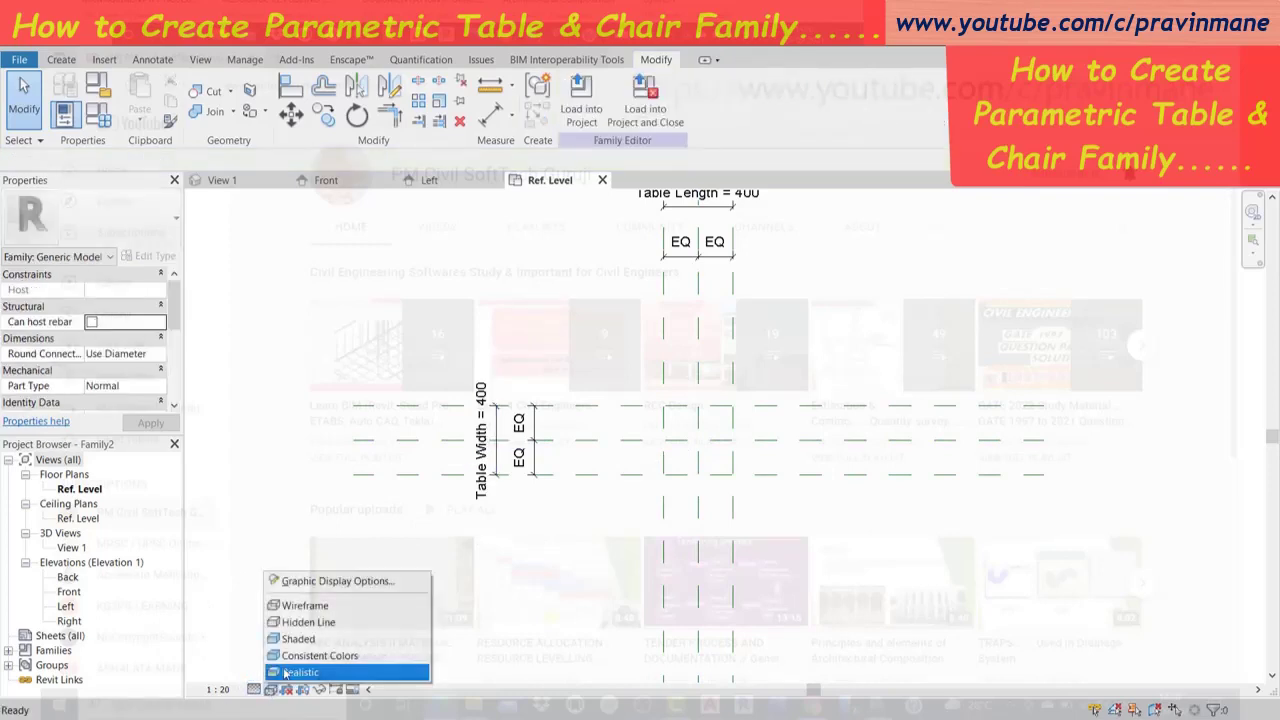
Change the visual style, then draw a horizontal reference plane above Ref. Level in the Front elevation.
left_click(303, 605)
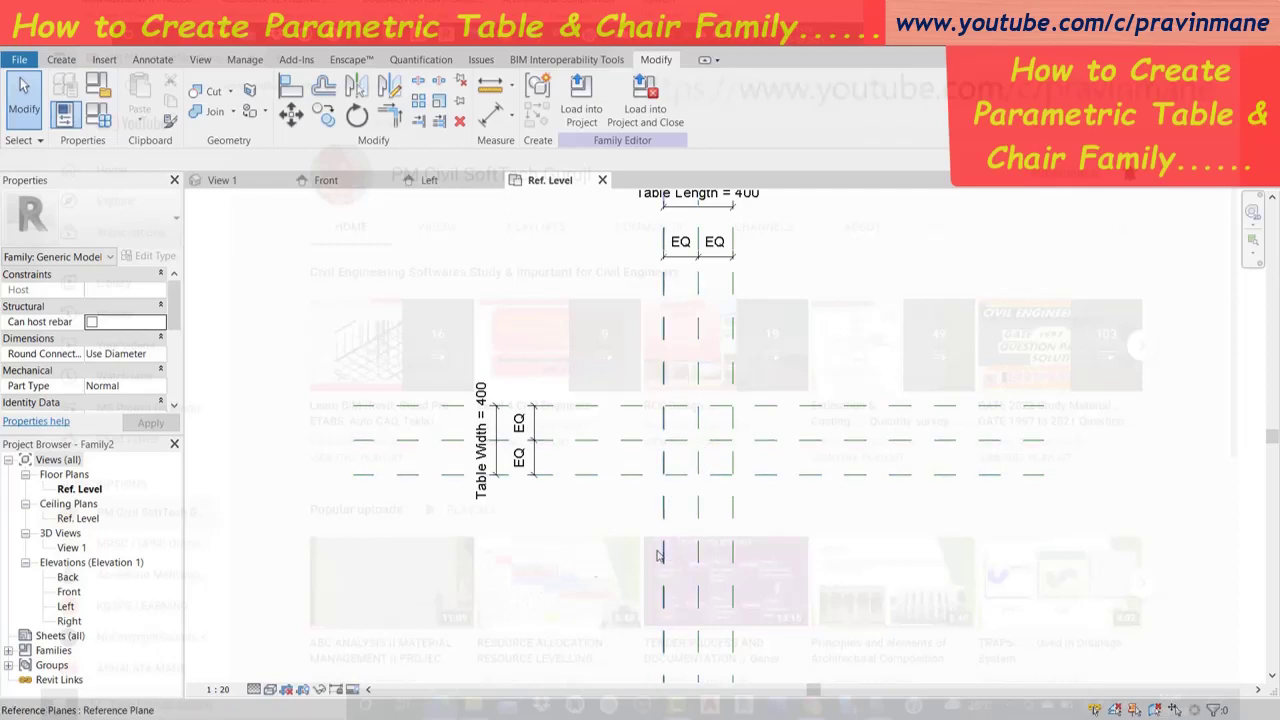
left_click(326, 180)
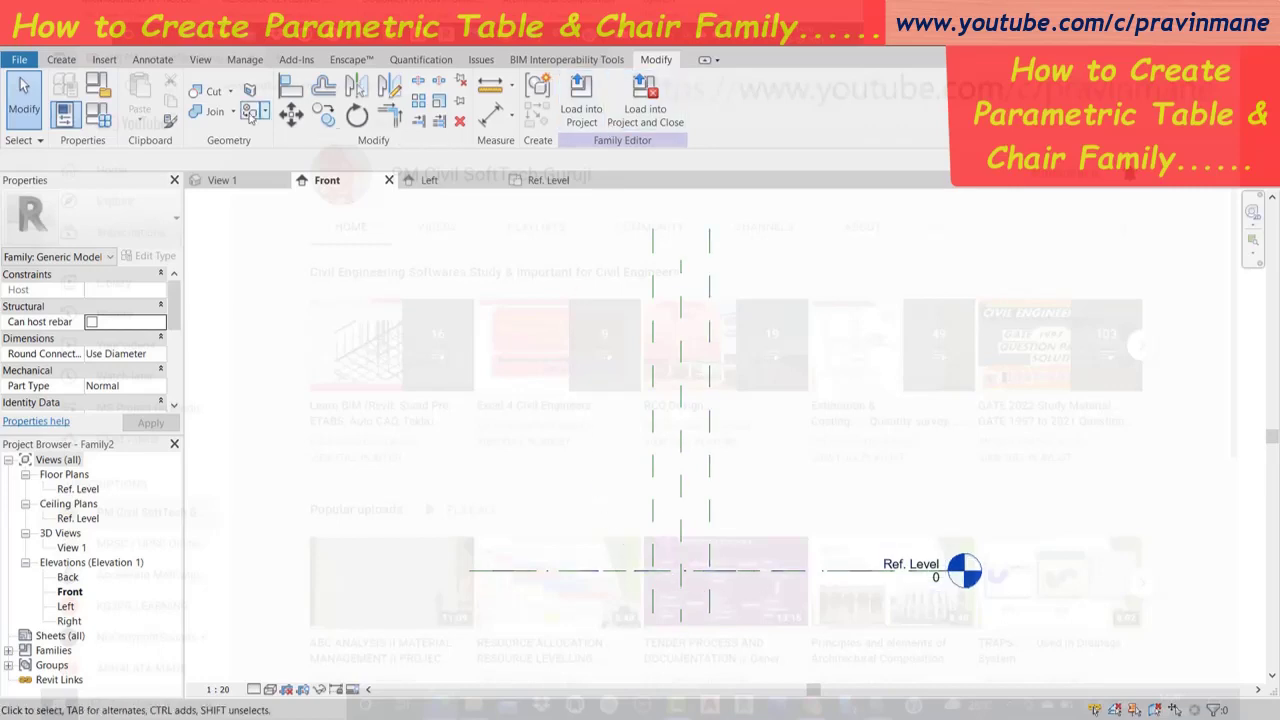
left_click(61, 59)
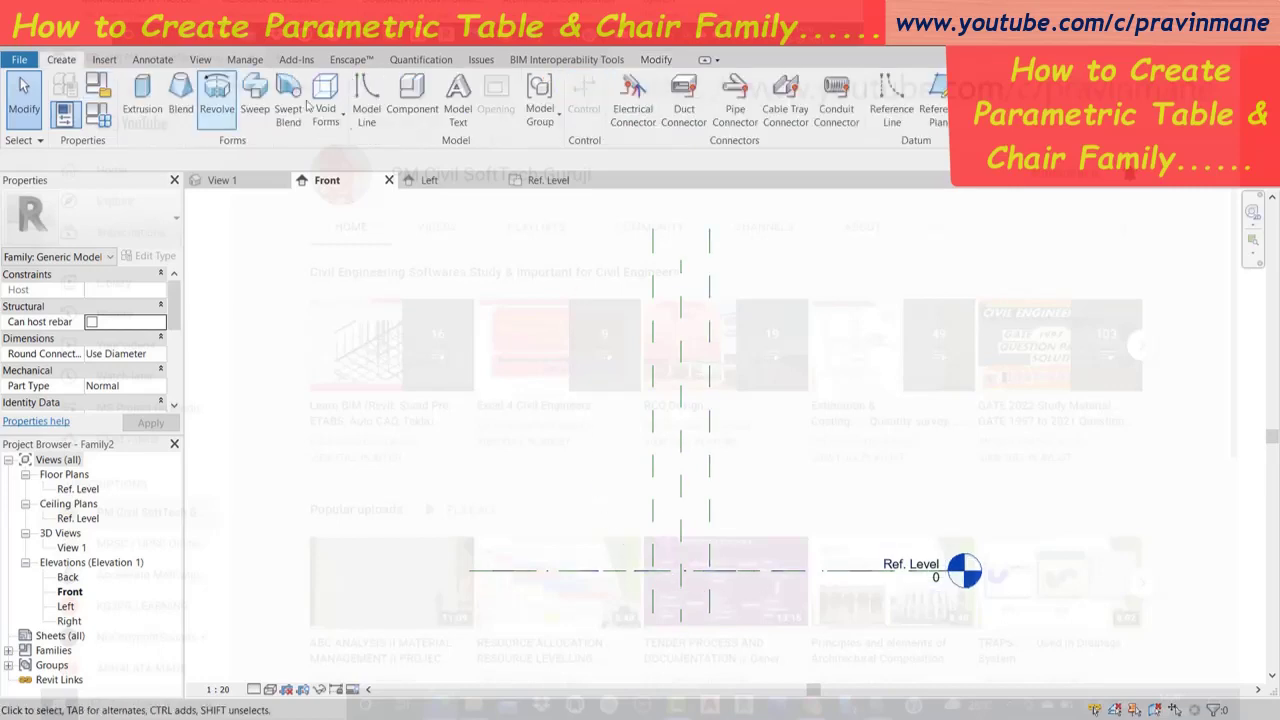
left_click(935, 100)
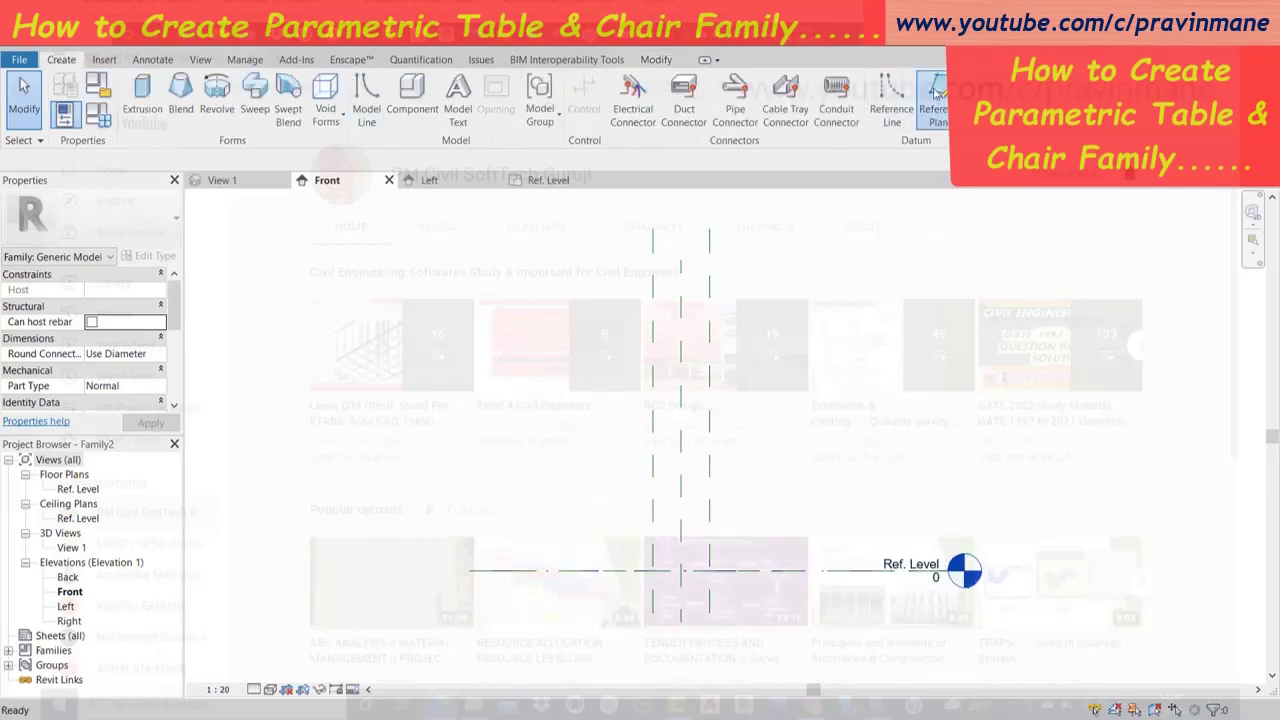
left_click(566, 425)
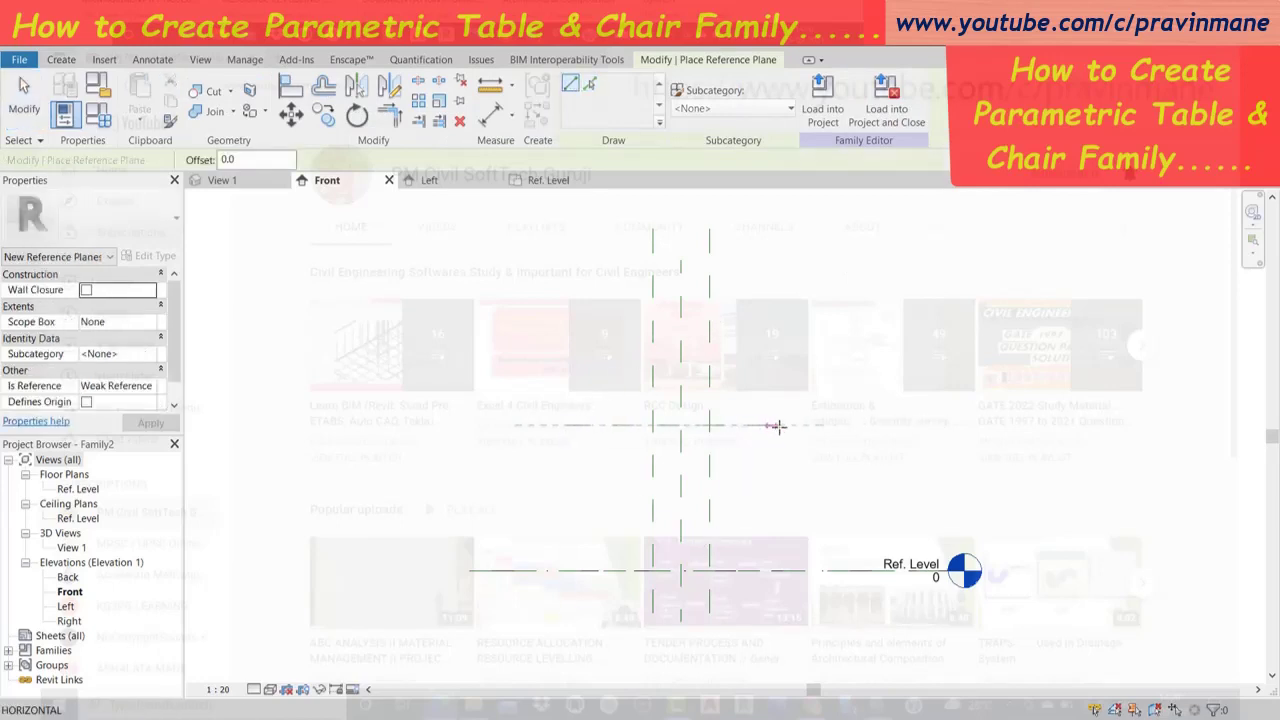
left_click(807, 425)
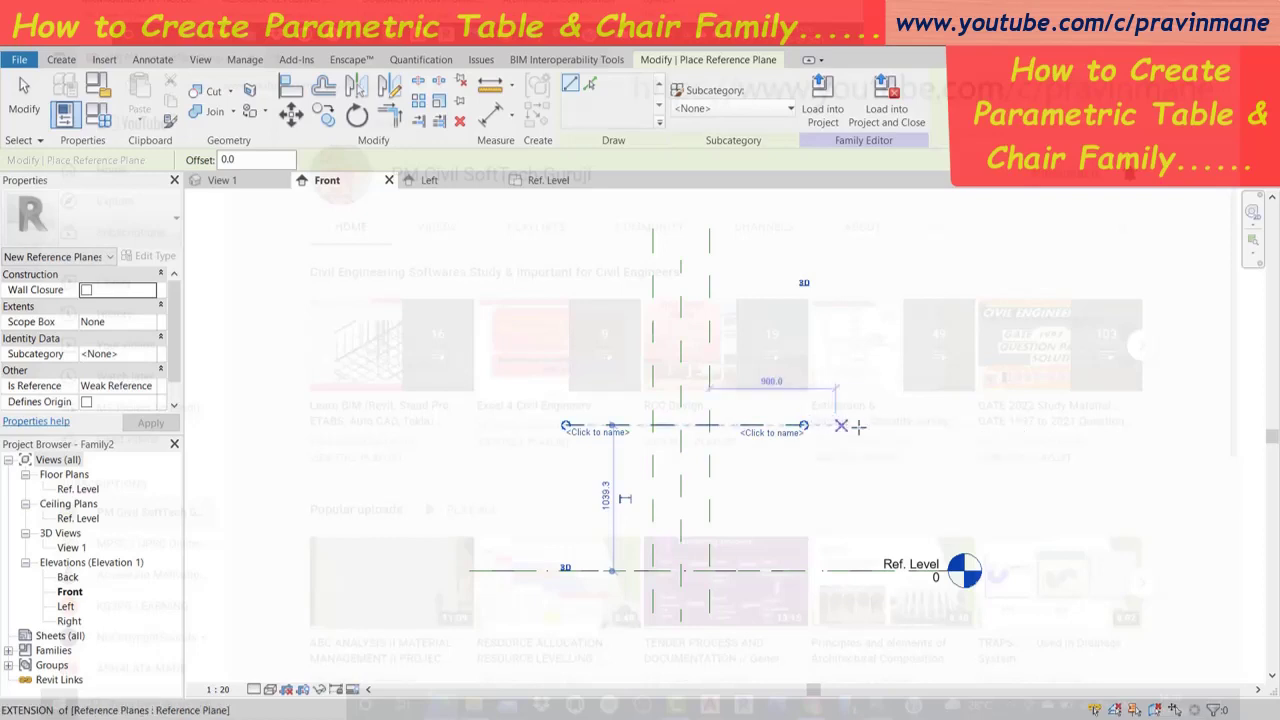
key("Escape")
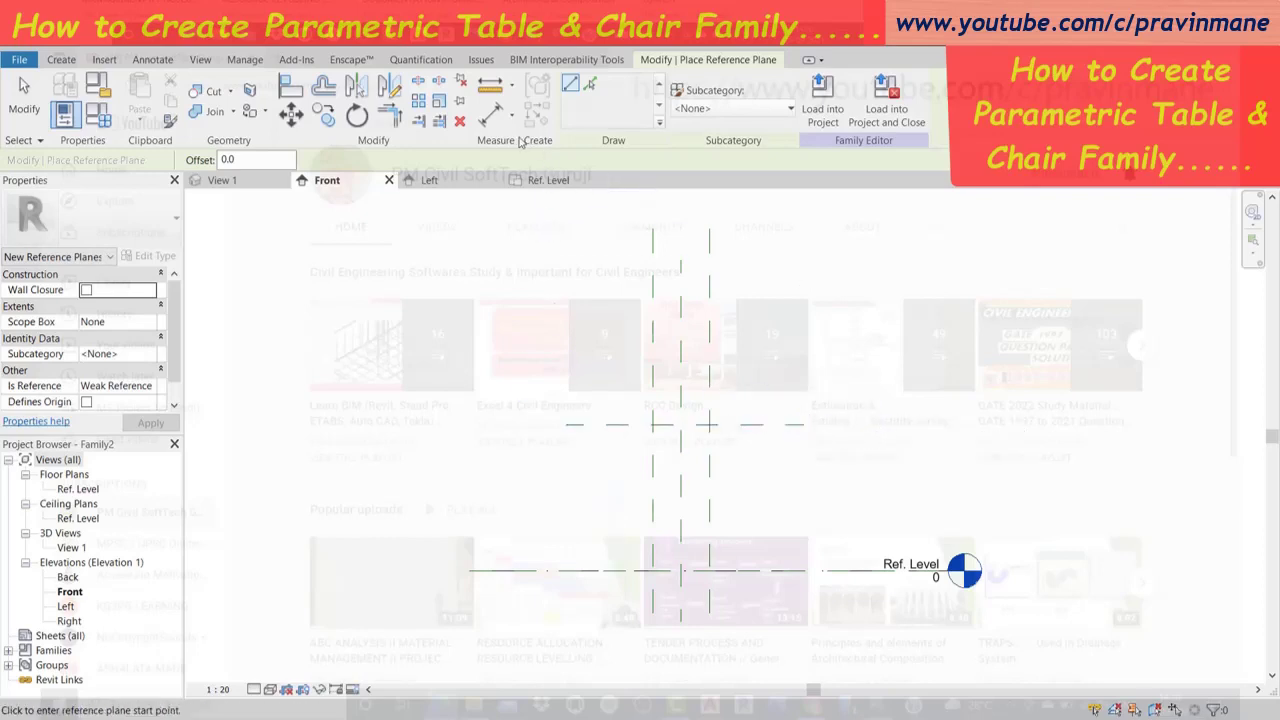
left_click(491, 115)
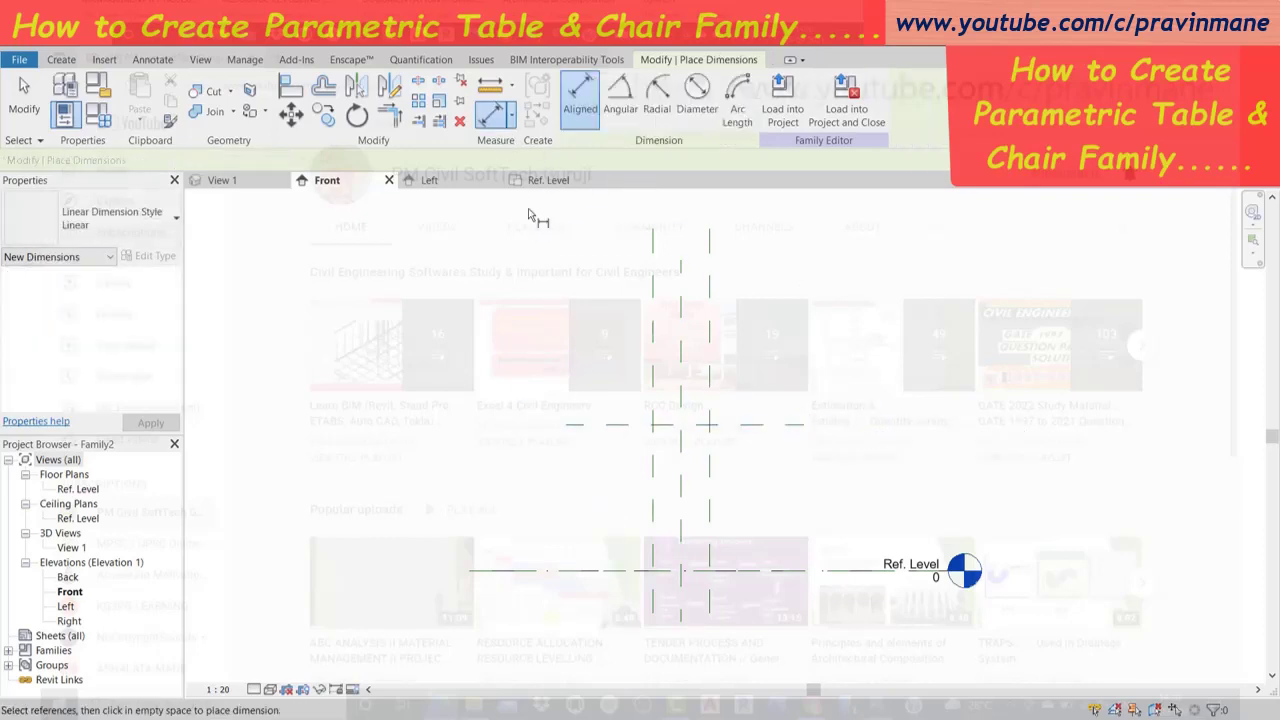
left_click(577, 425)
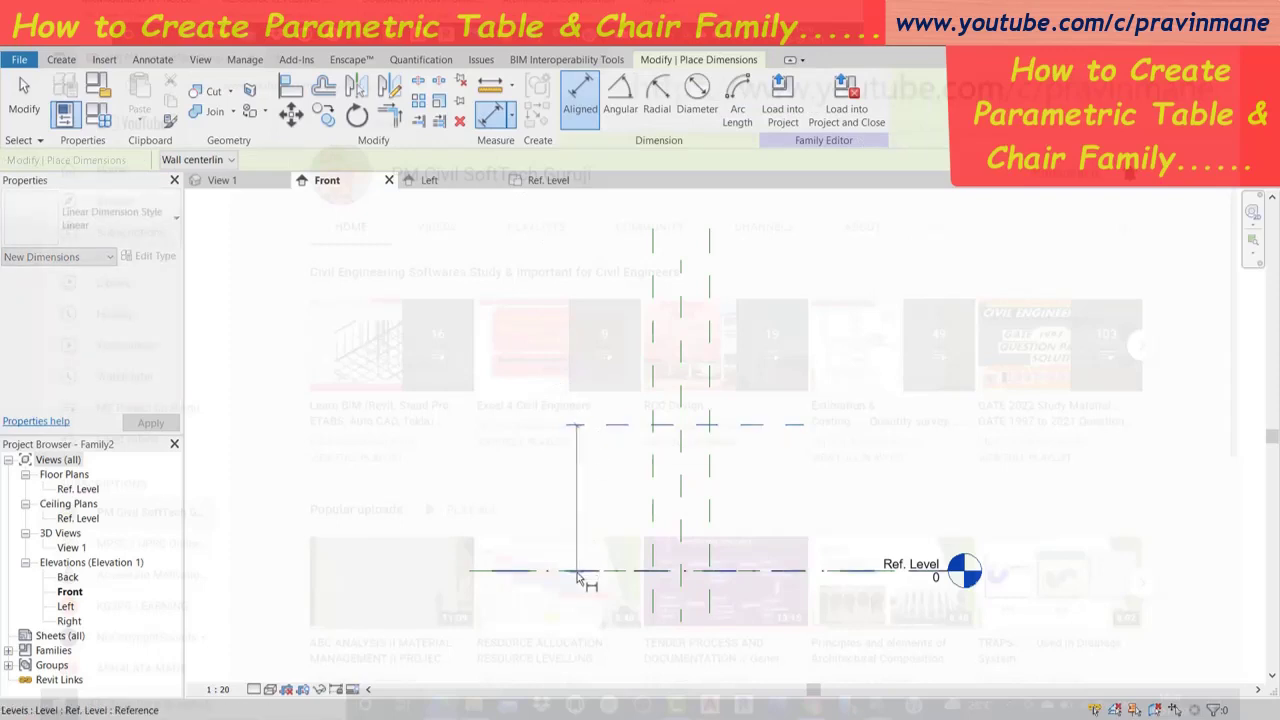
Dimension the new plane to Ref. Level, lock it, and label it as the Table Height parameter.
left_click(577, 571)
left_click(578, 580)
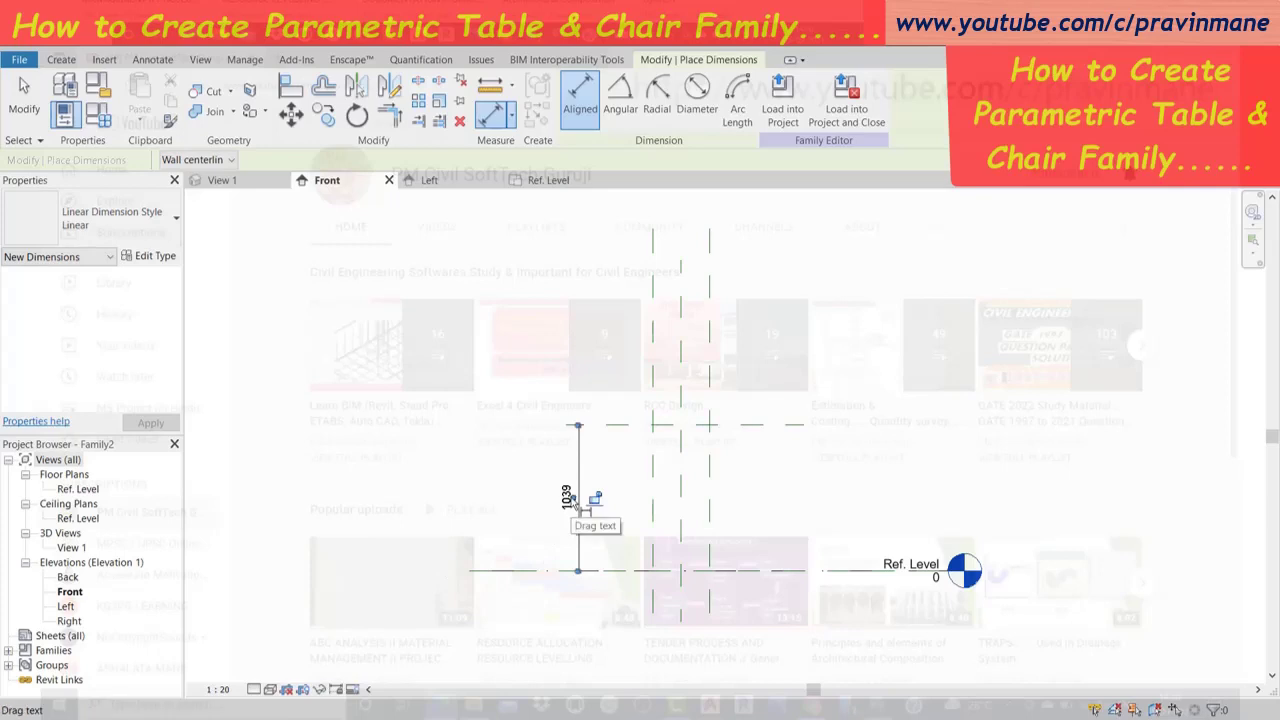
mouse_move(571, 503)
left_mouse_down()
mouse_move(519, 503)
mouse_move(565, 502)
left_mouse_up()
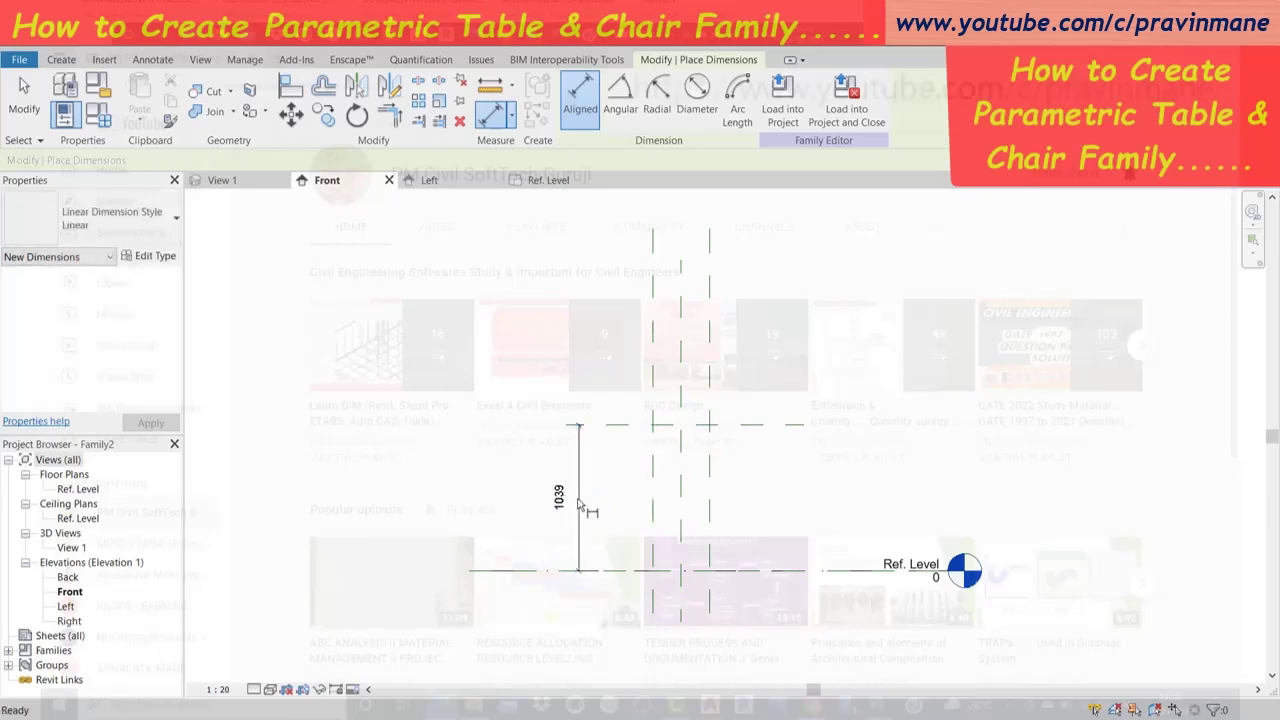
key("Escape")
left_click(590, 499)
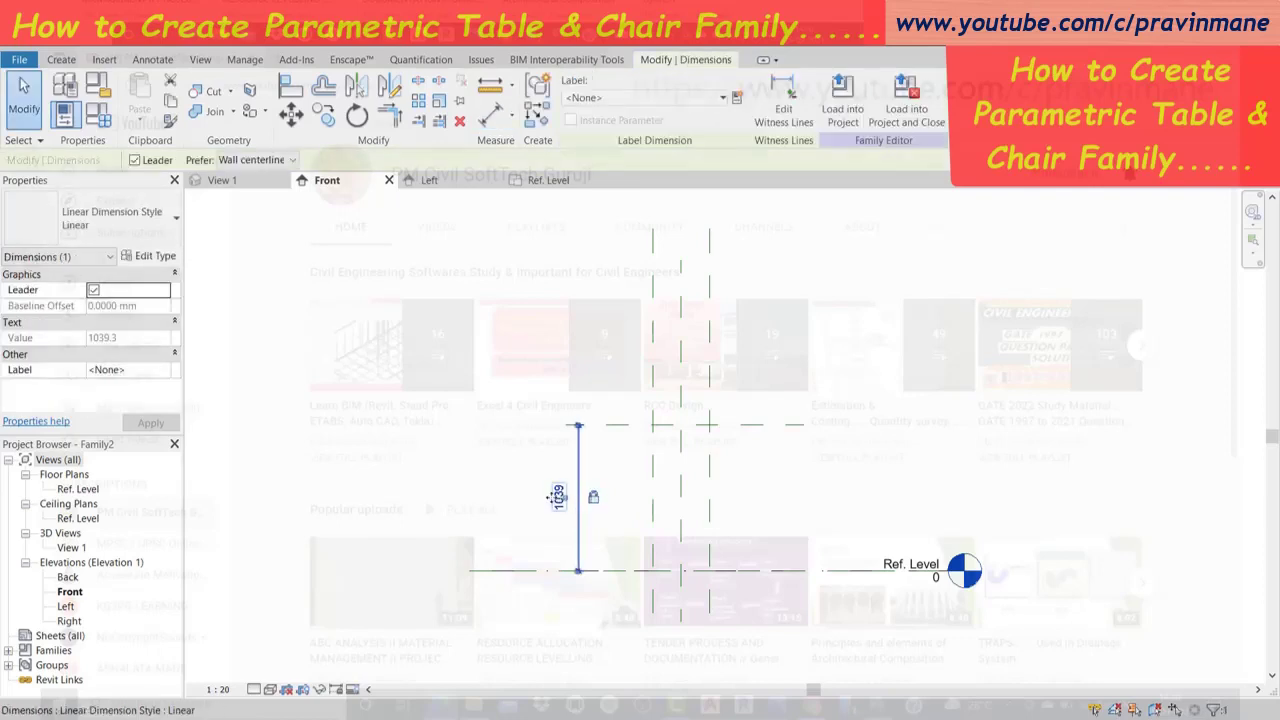
left_click_drag(578, 465, 500, 468)
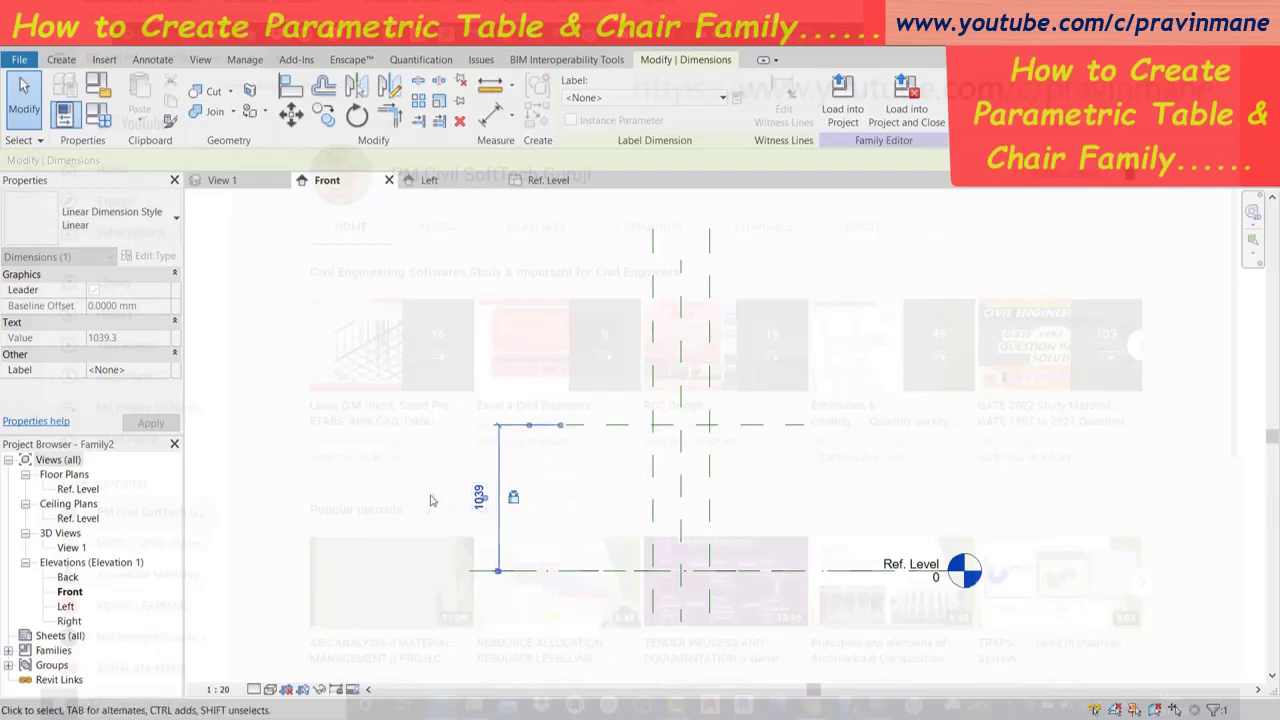
key("Escape")
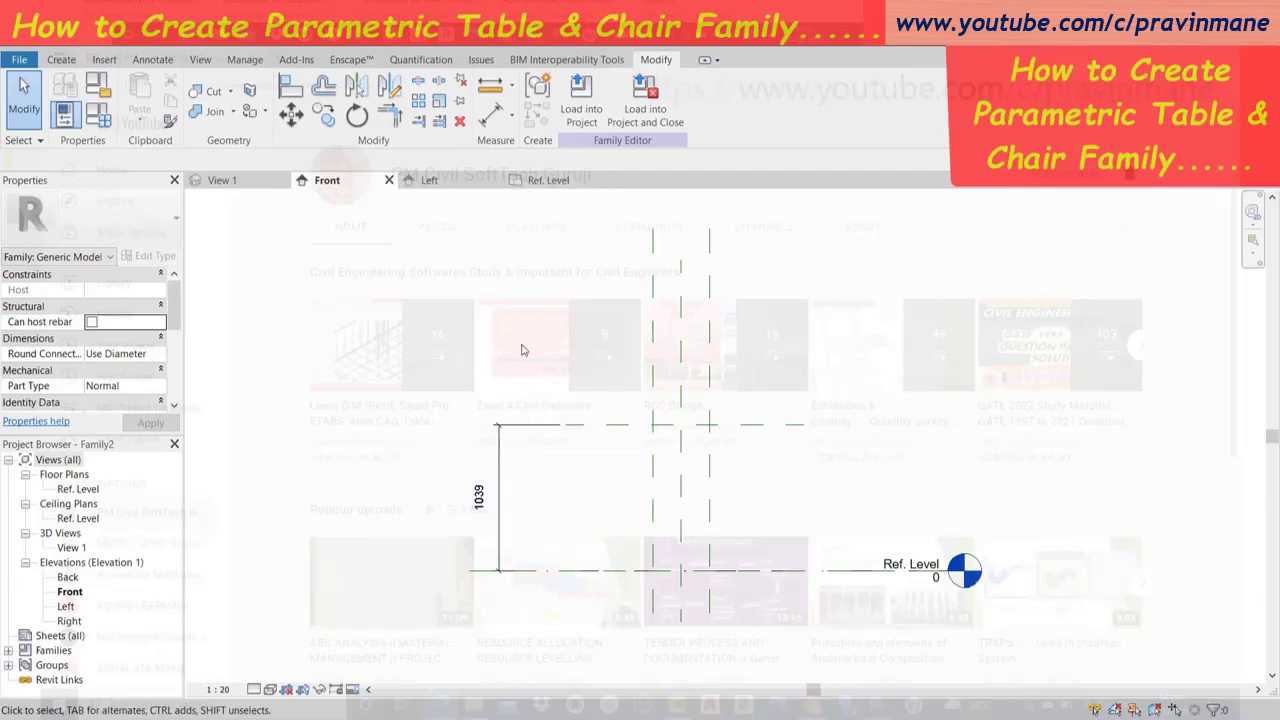
left_click(501, 461)
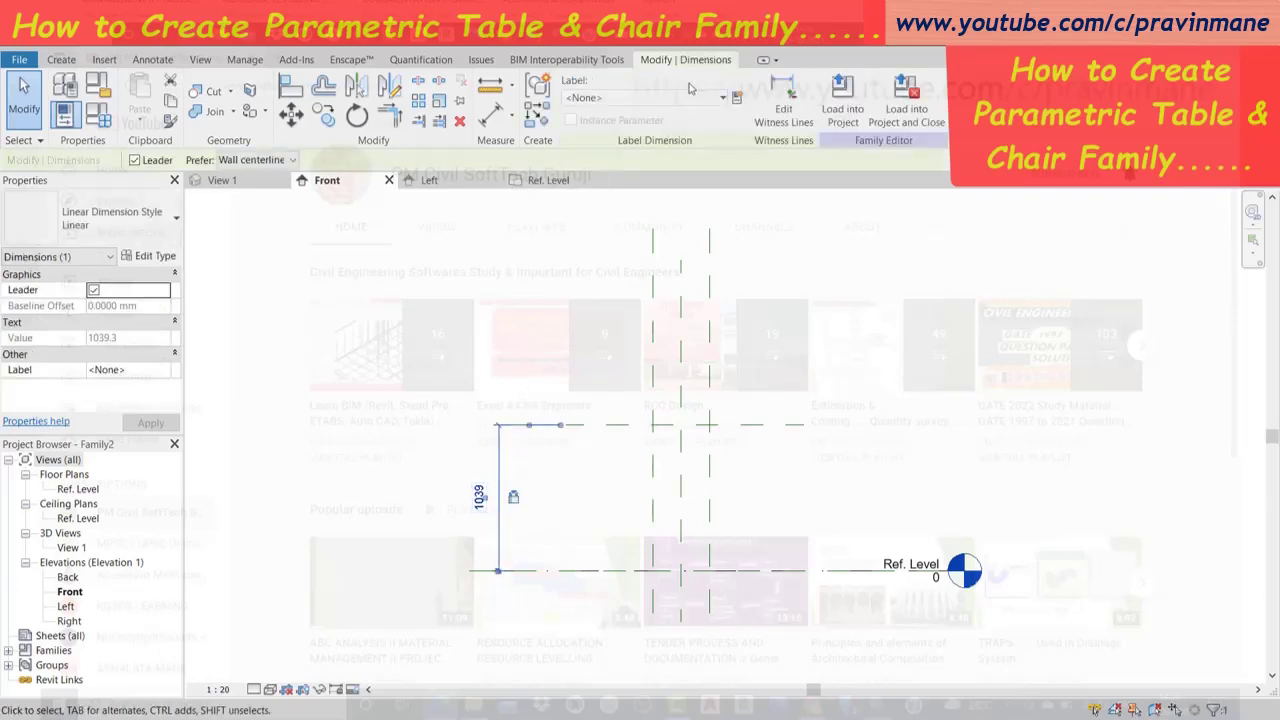
left_click(738, 97)
type("Table Height")
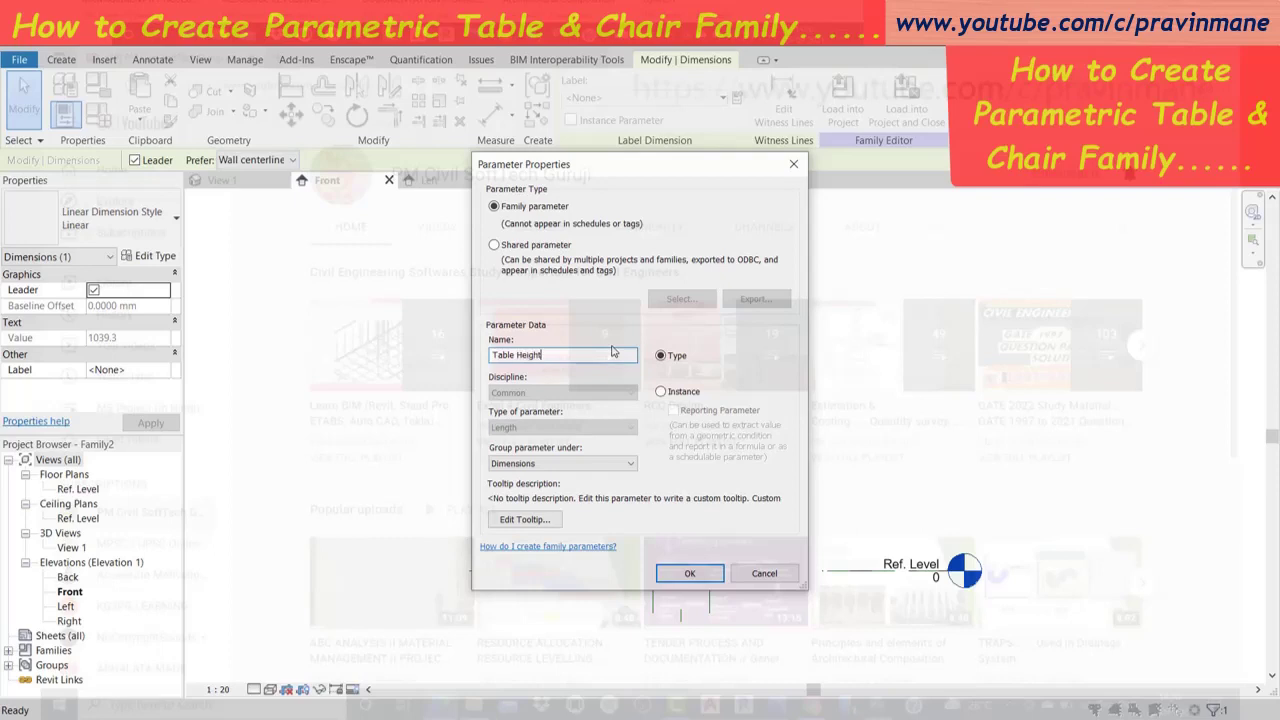
left_click(688, 580)
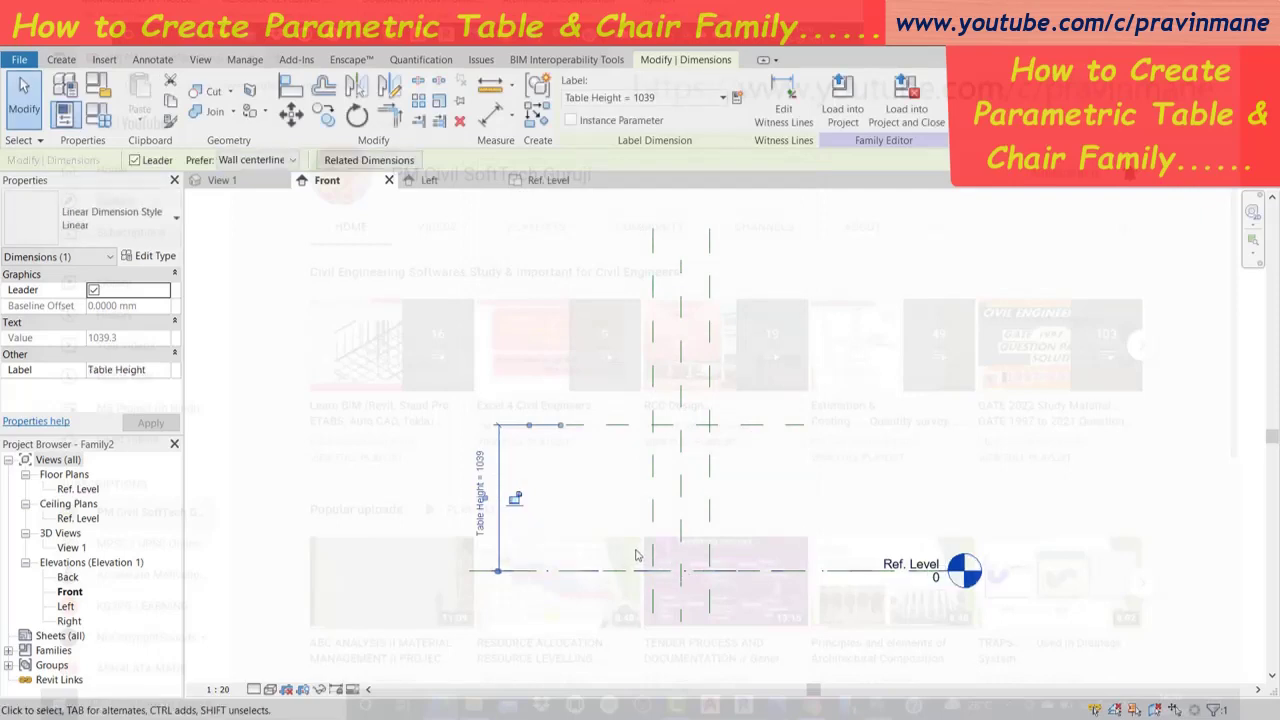
Set Table Height to 900 in Family Types.
left_click(415, 413)
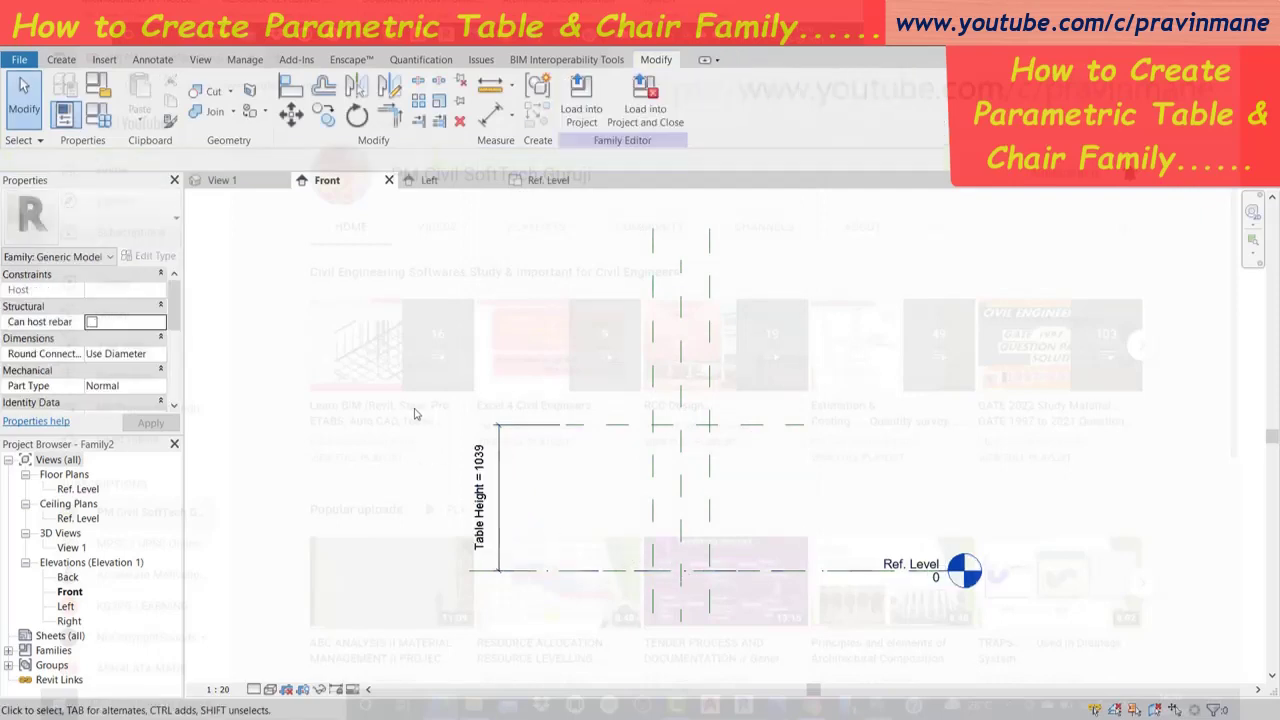
left_click(98, 113)
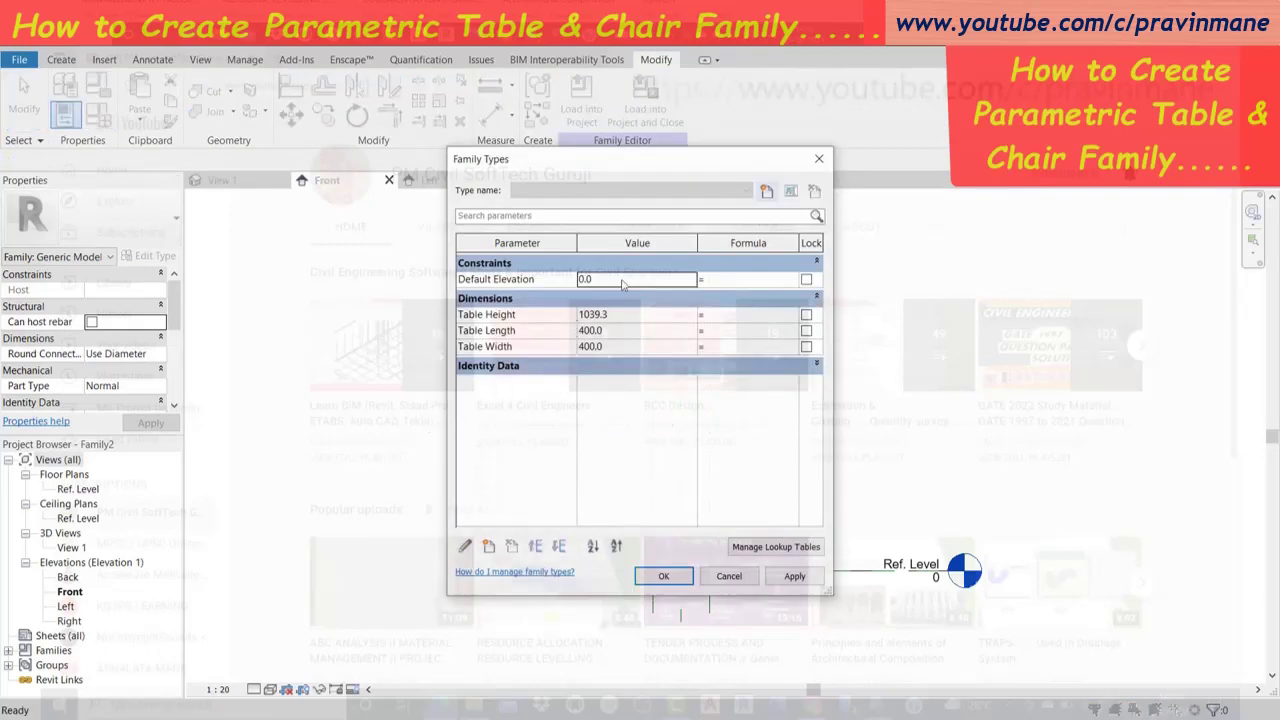
left_click(629, 319)
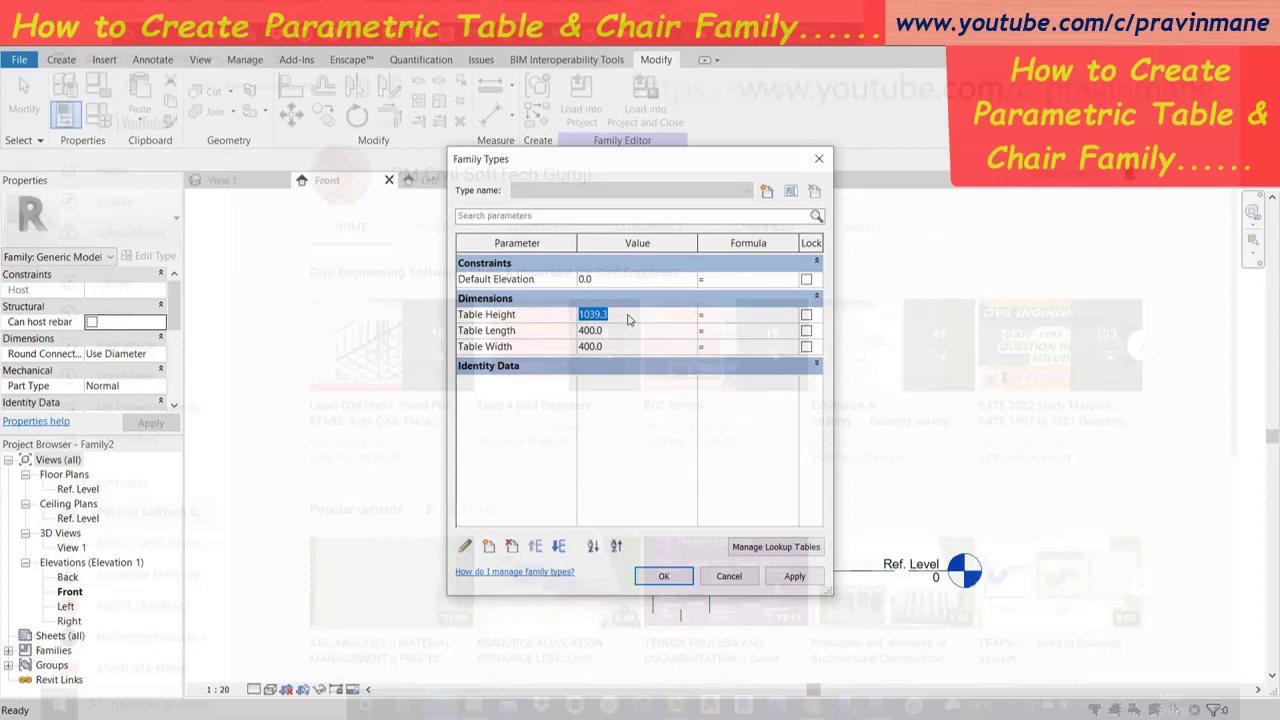
type("900")
left_click(657, 420)
left_click(663, 576)
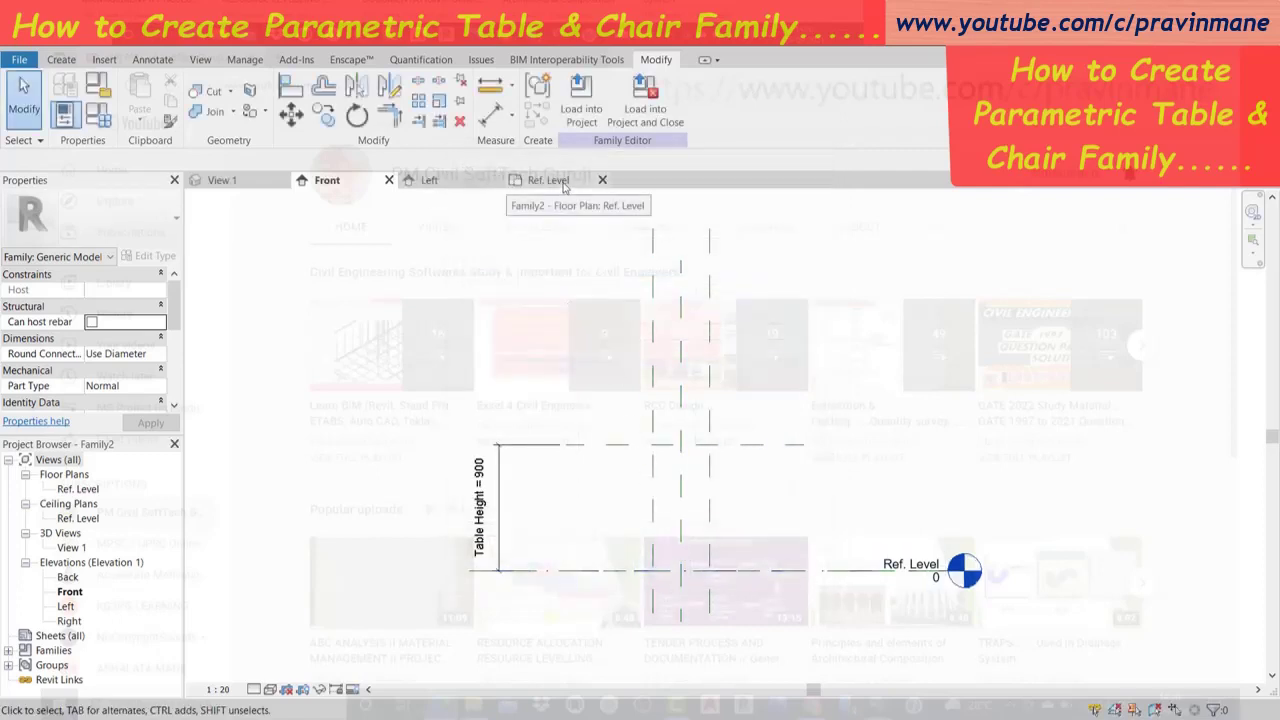
left_click(520, 180)
Close the Left and 3D views and sketch a 400 by 400 extrusion rectangle between plane intersections.
left_click(430, 180)
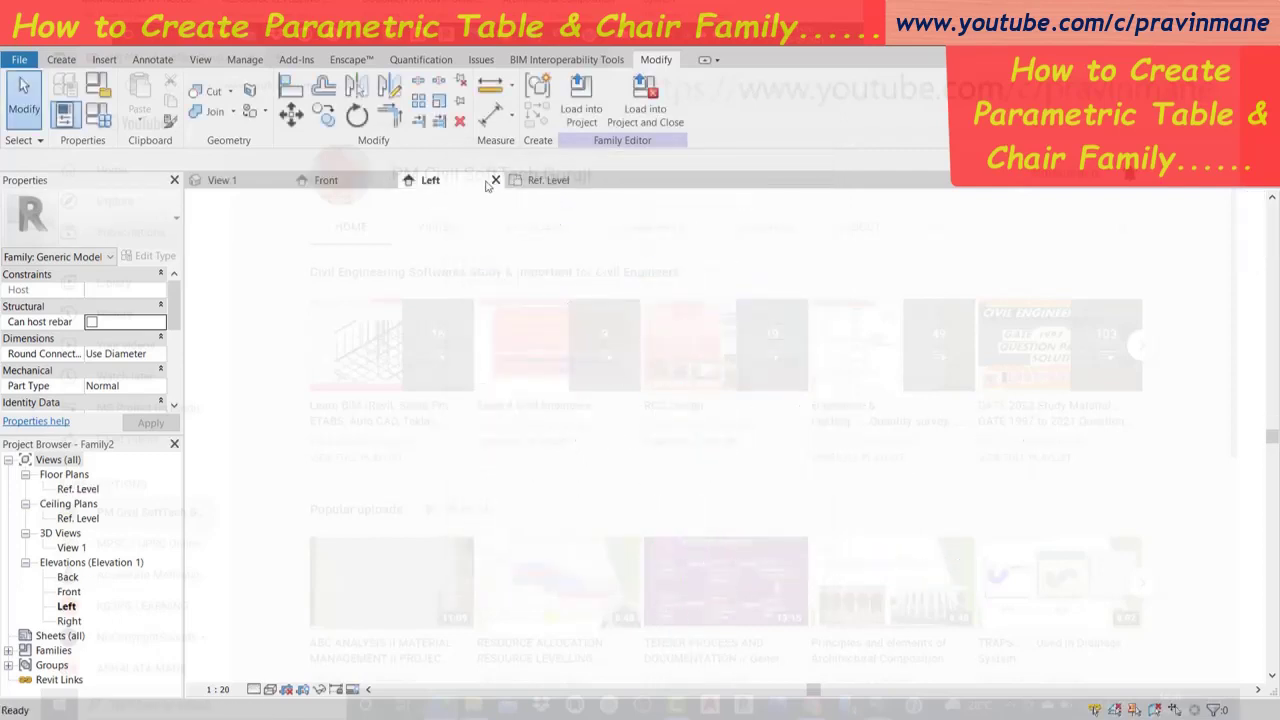
left_click(494, 180)
left_click(276, 180)
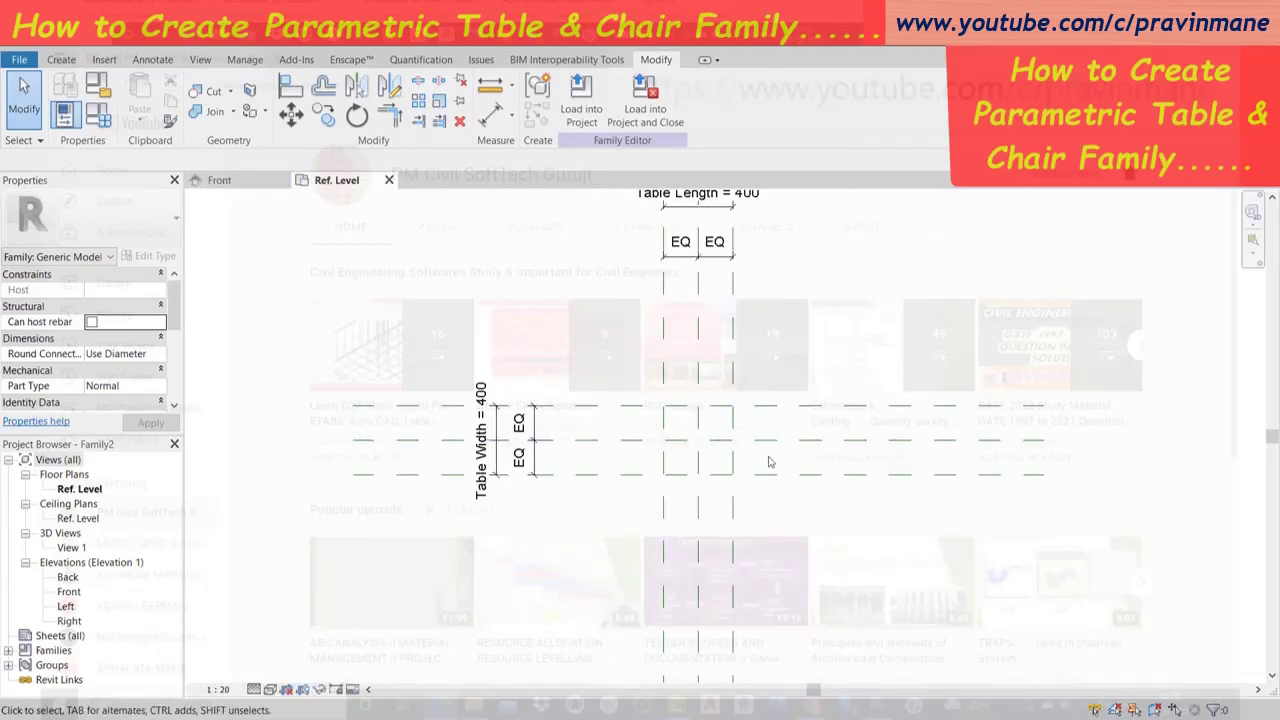
scroll(704, 410, "down", 2)
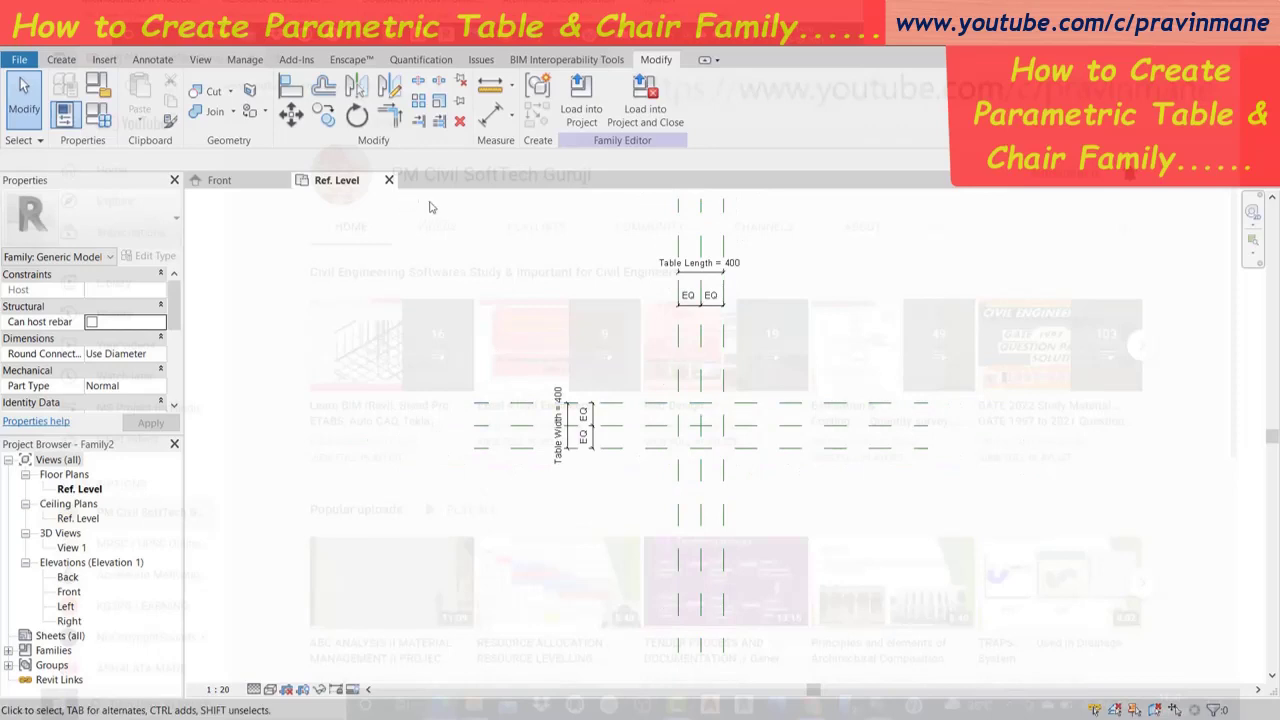
scroll(665, 410, "up", 3)
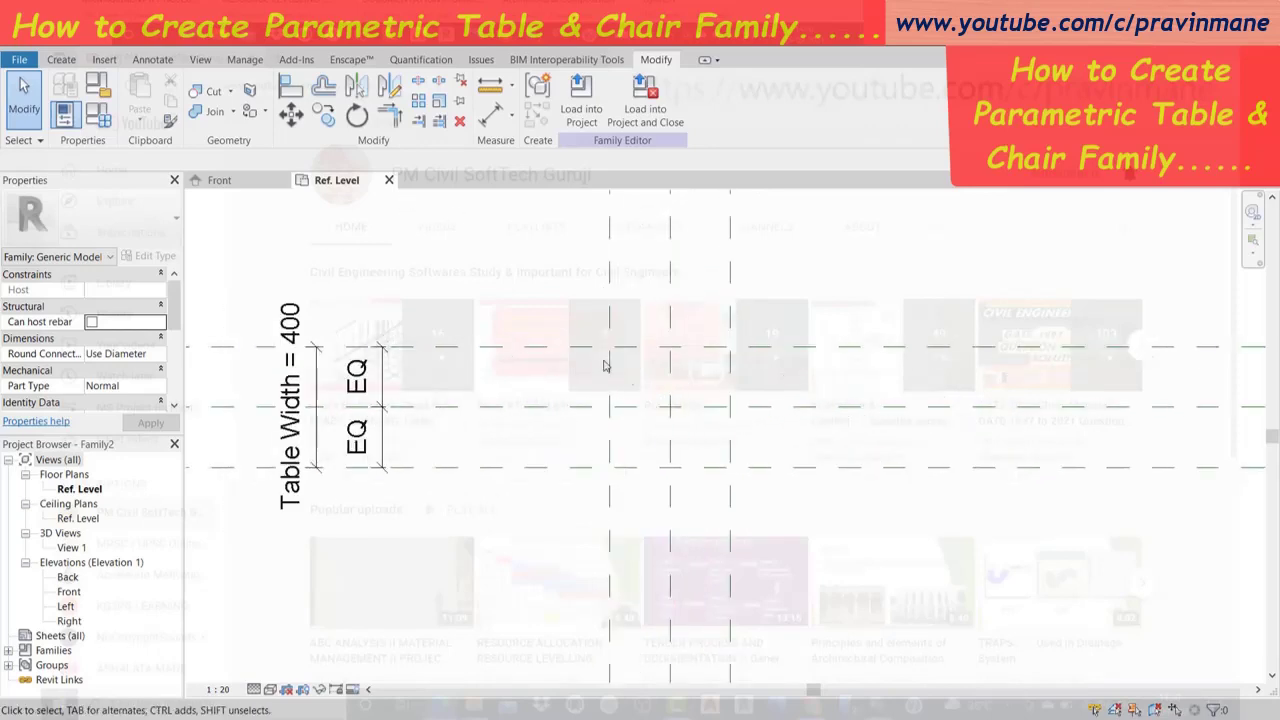
scroll(620, 366, "up", 1)
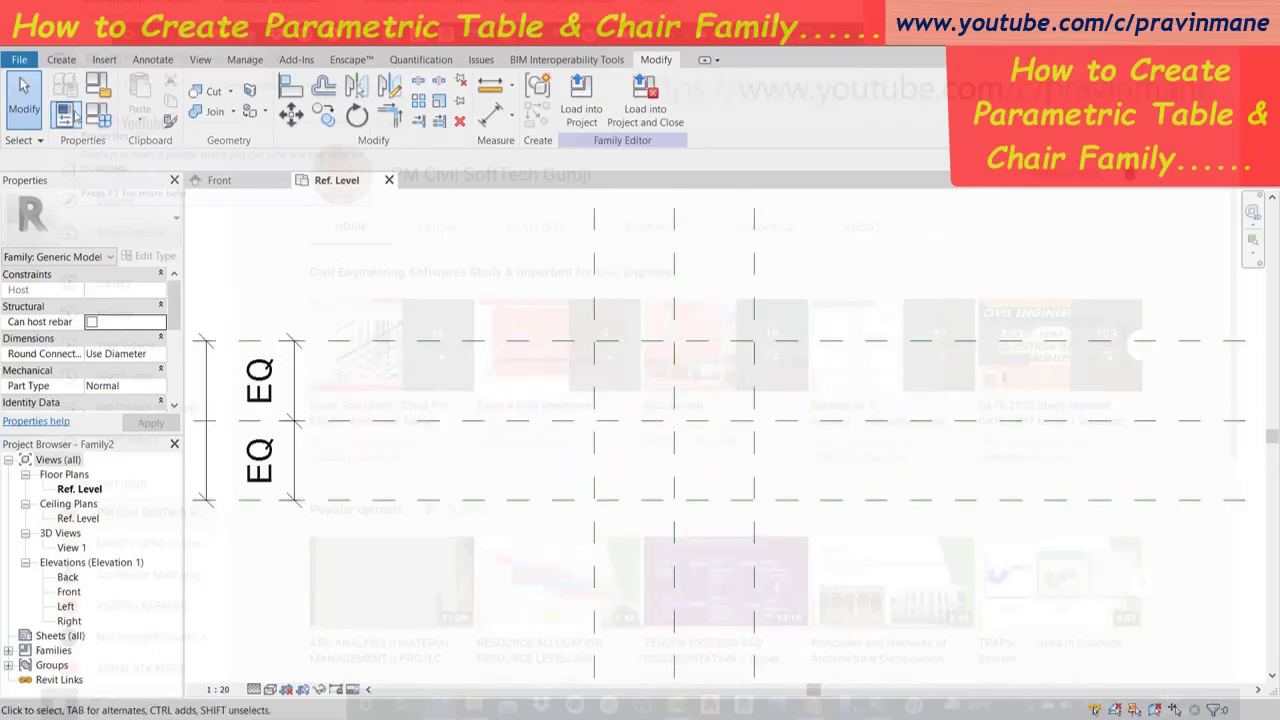
left_click(61, 60)
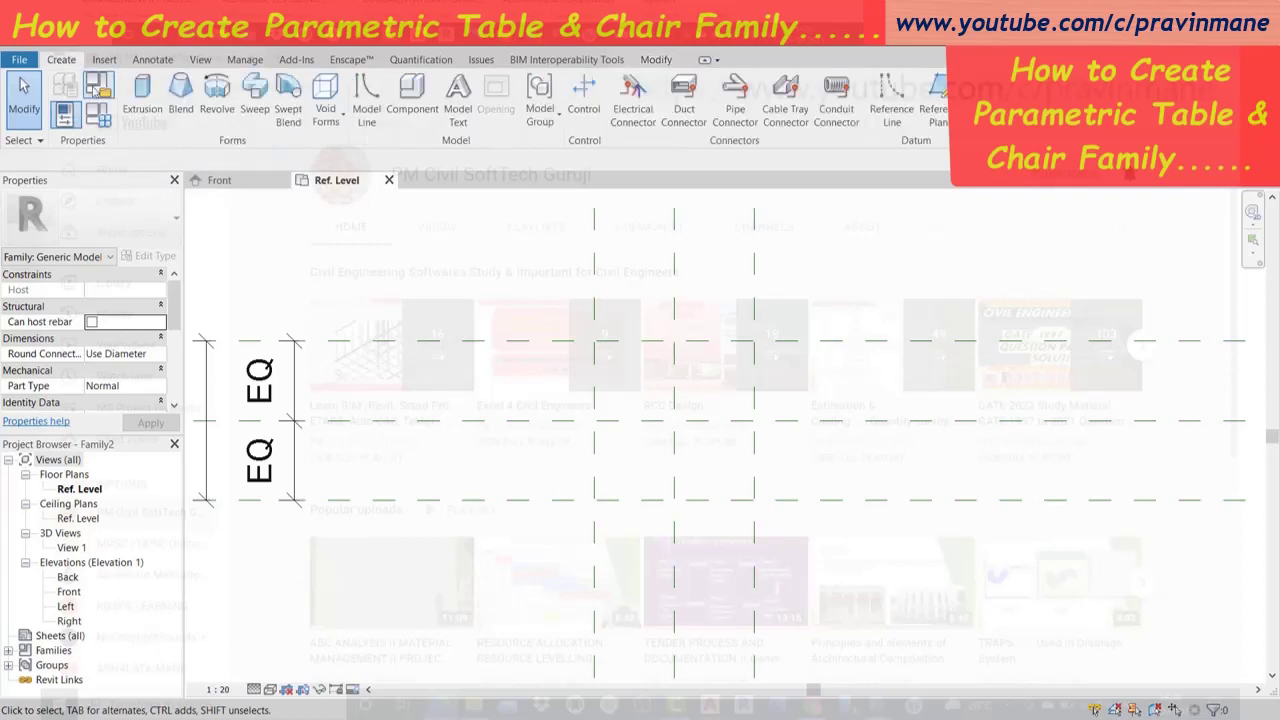
left_click(142, 98)
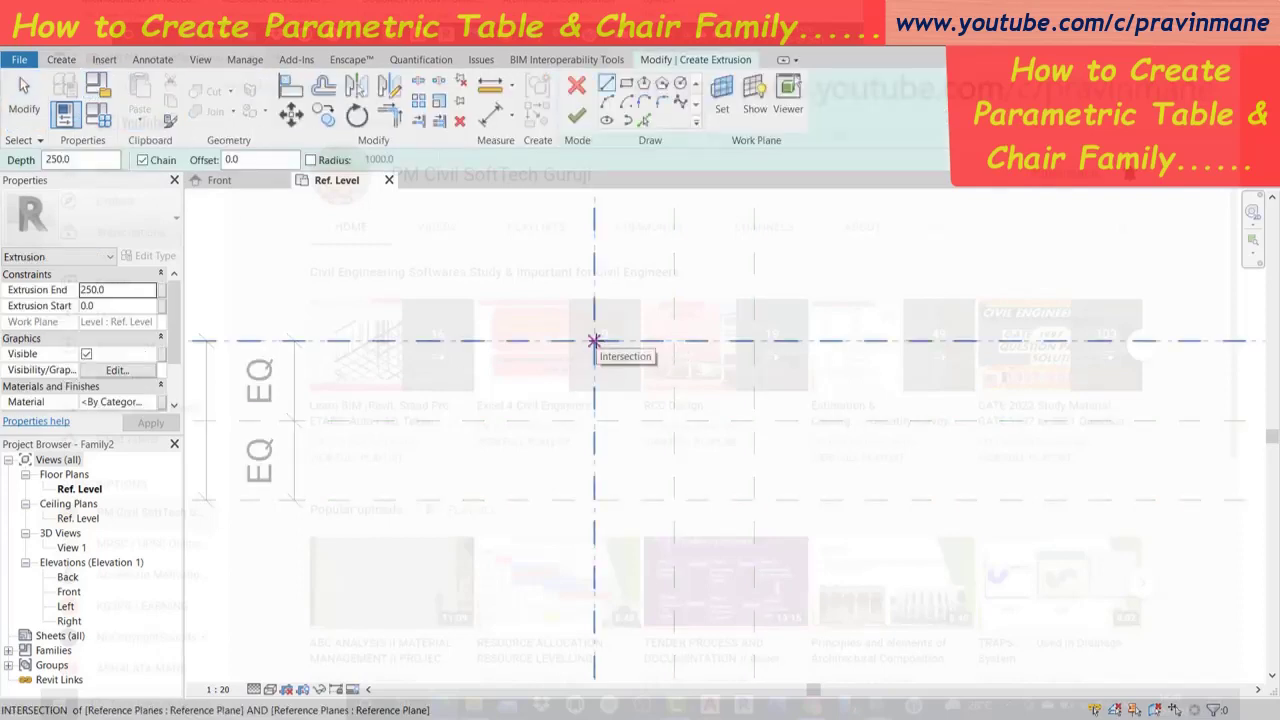
left_click(594, 341)
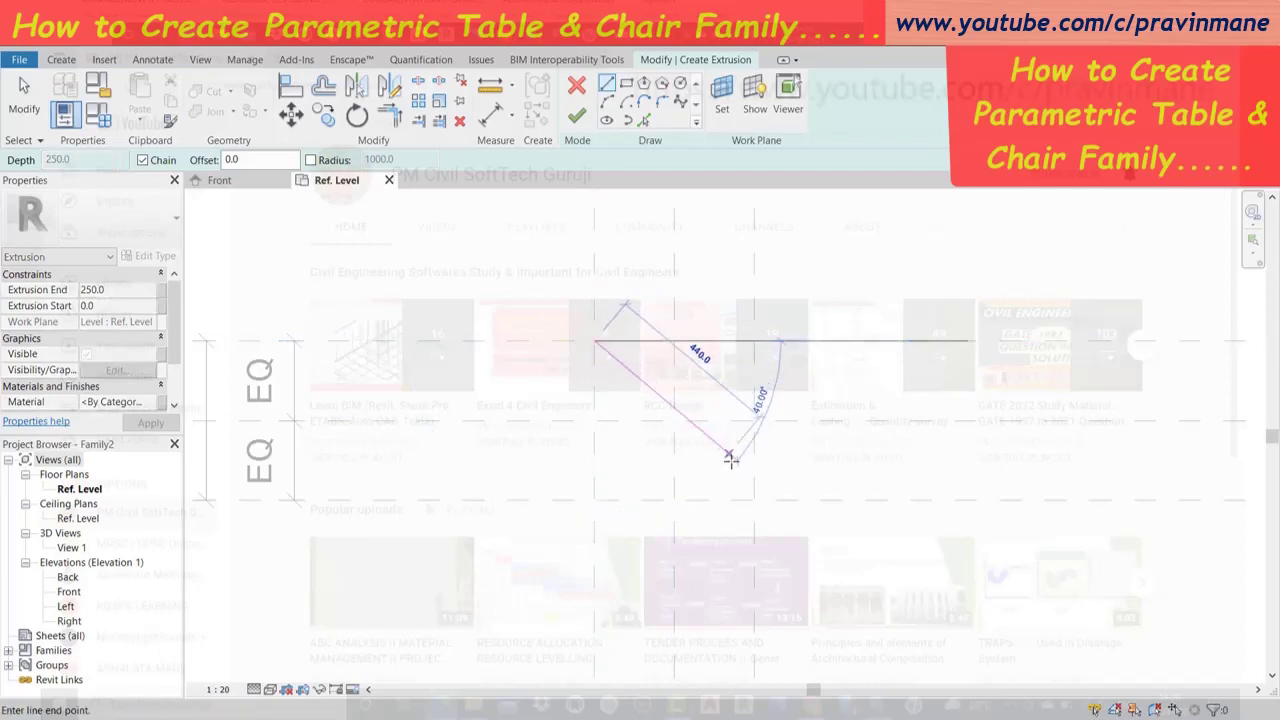
key("Escape")
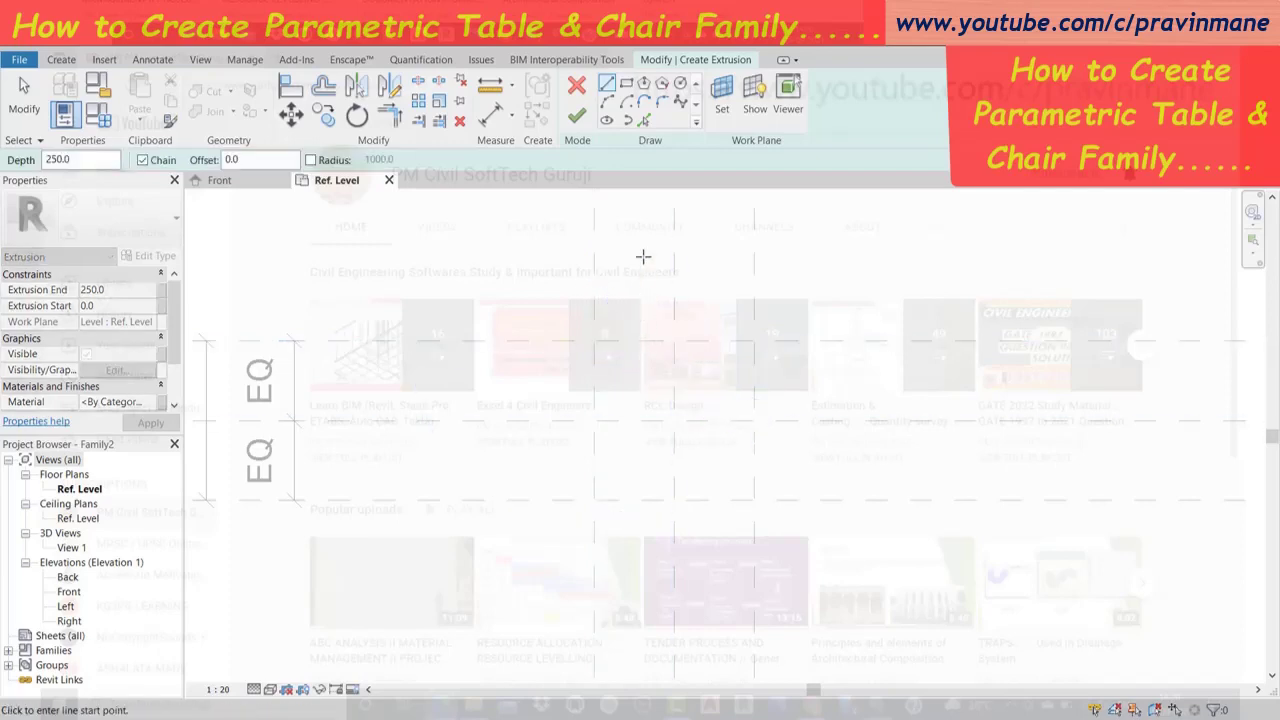
left_click(625, 84)
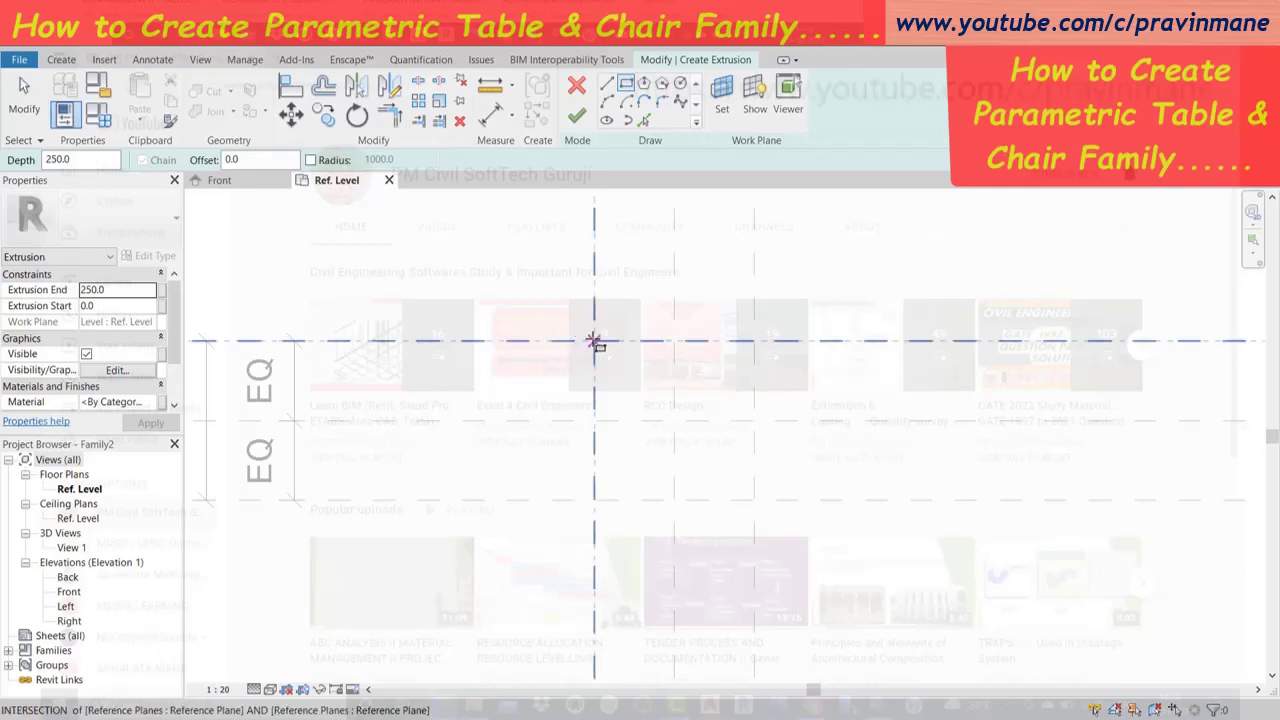
left_click(594, 341)
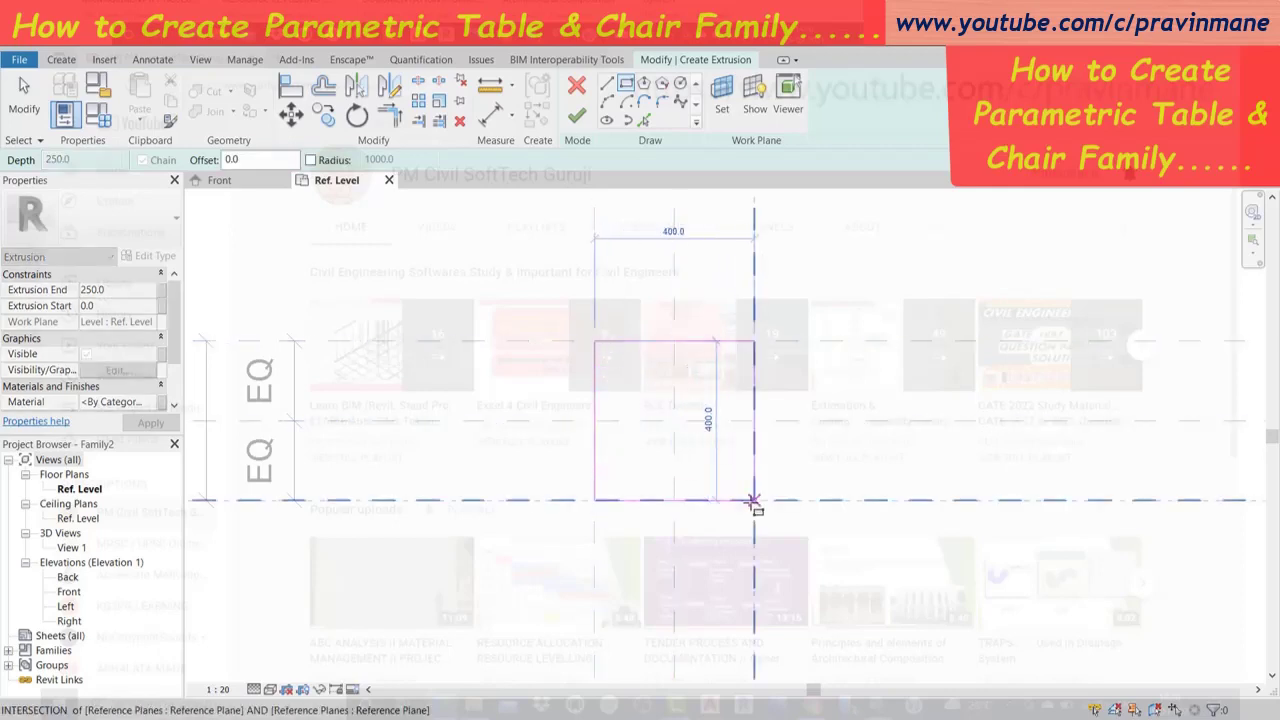
left_click(754, 500)
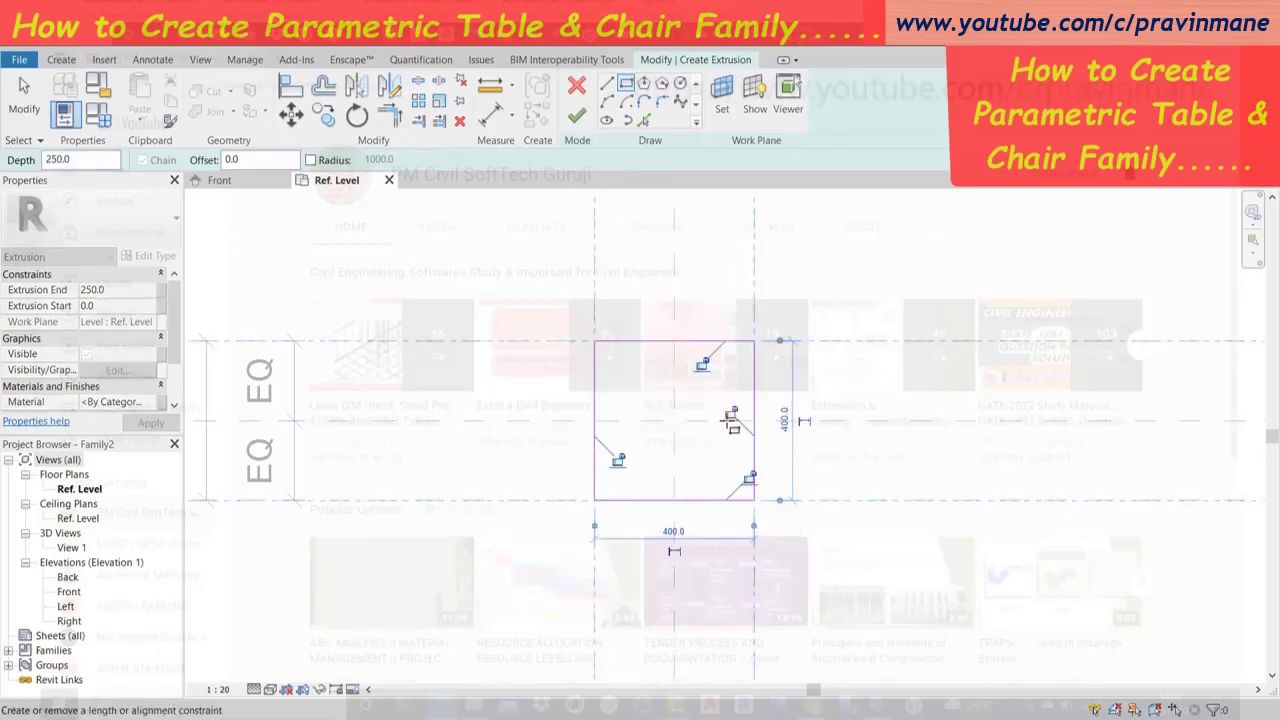
Lock the rectangle's edges to the reference planes and finish the extrusion.
left_click(701, 364)
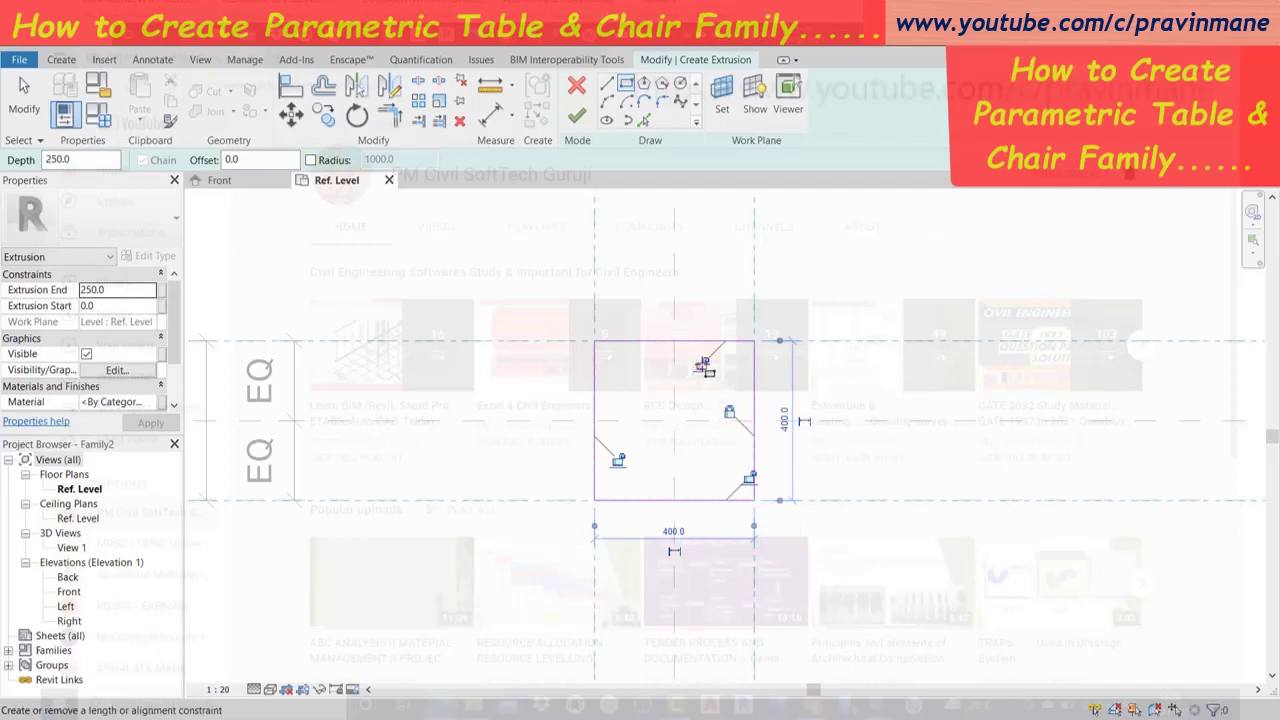
left_click(616, 459)
left_click(749, 478)
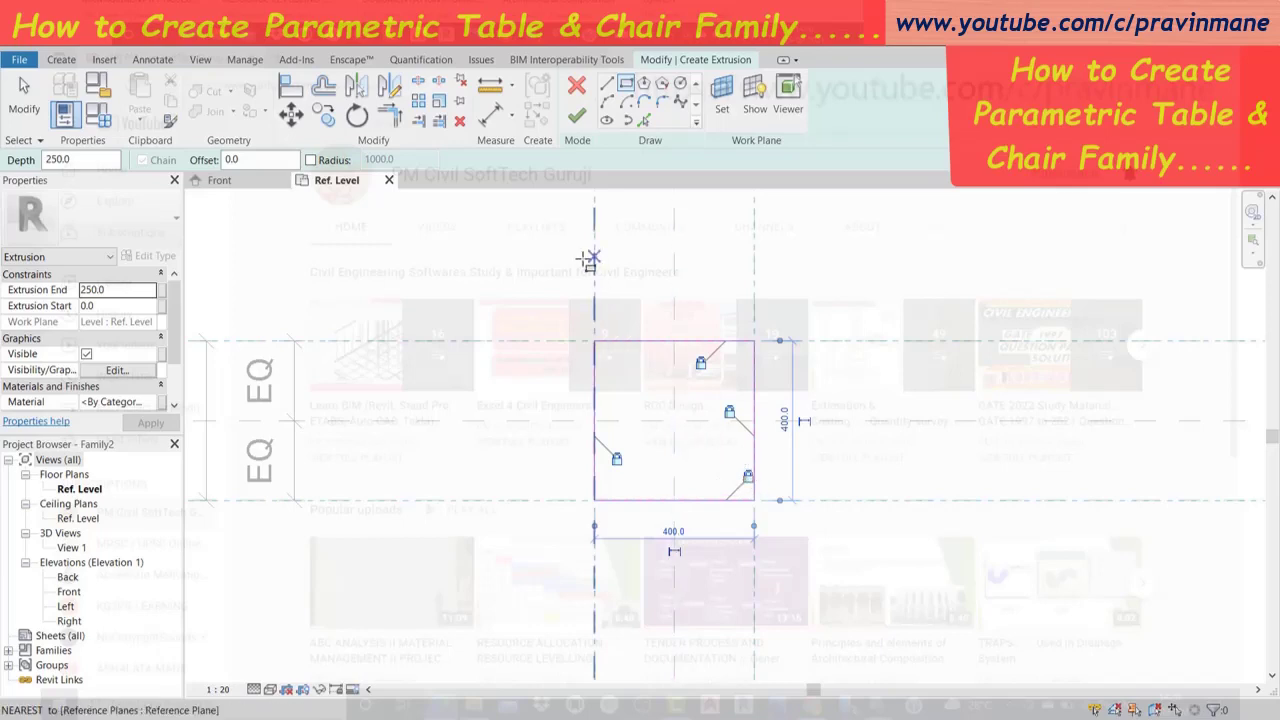
left_click(586, 118)
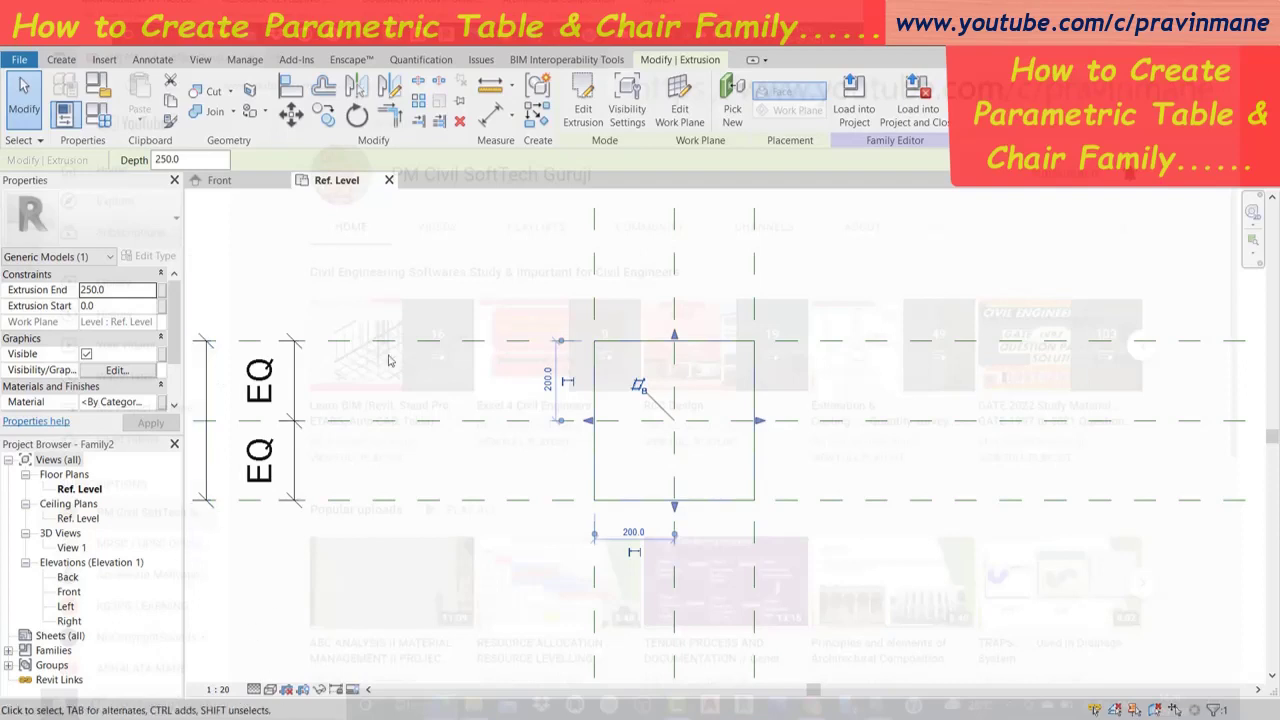
left_click(222, 180)
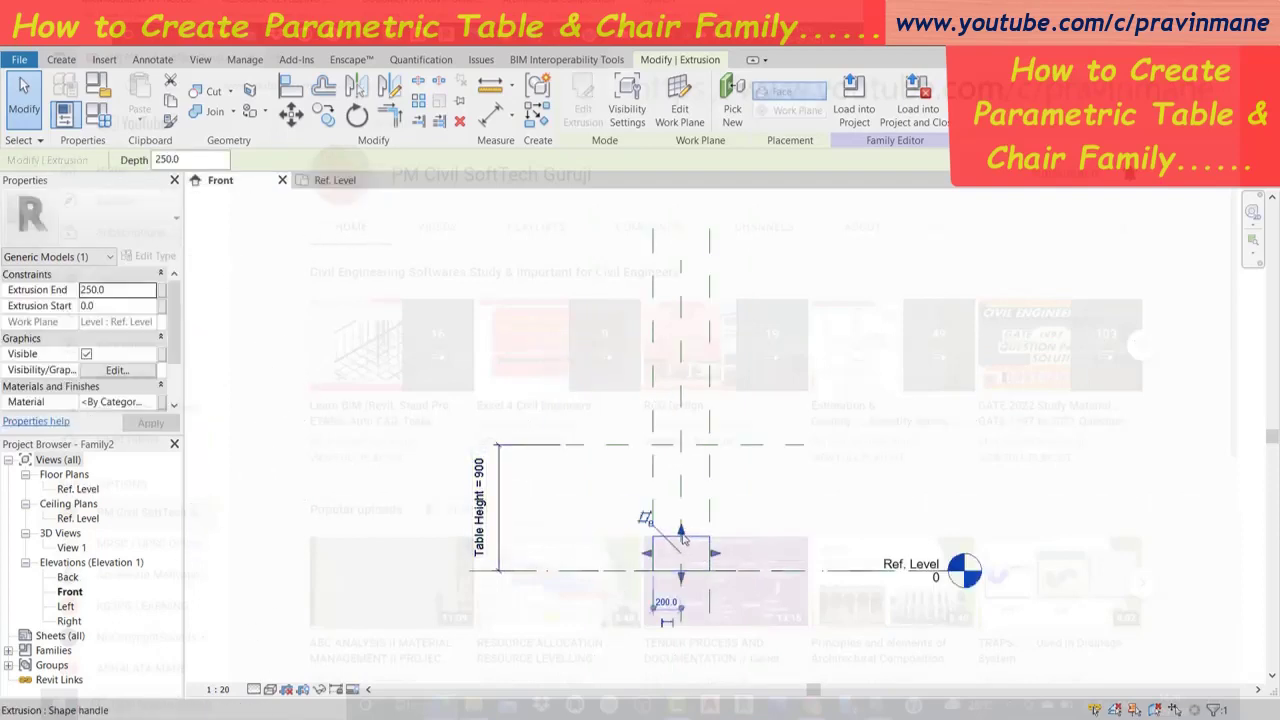
Stretch the extrusion's top to the Table Height plane, lock it, and raise the bottom to an 84 slab.
left_click_drag(686, 536, 682, 444)
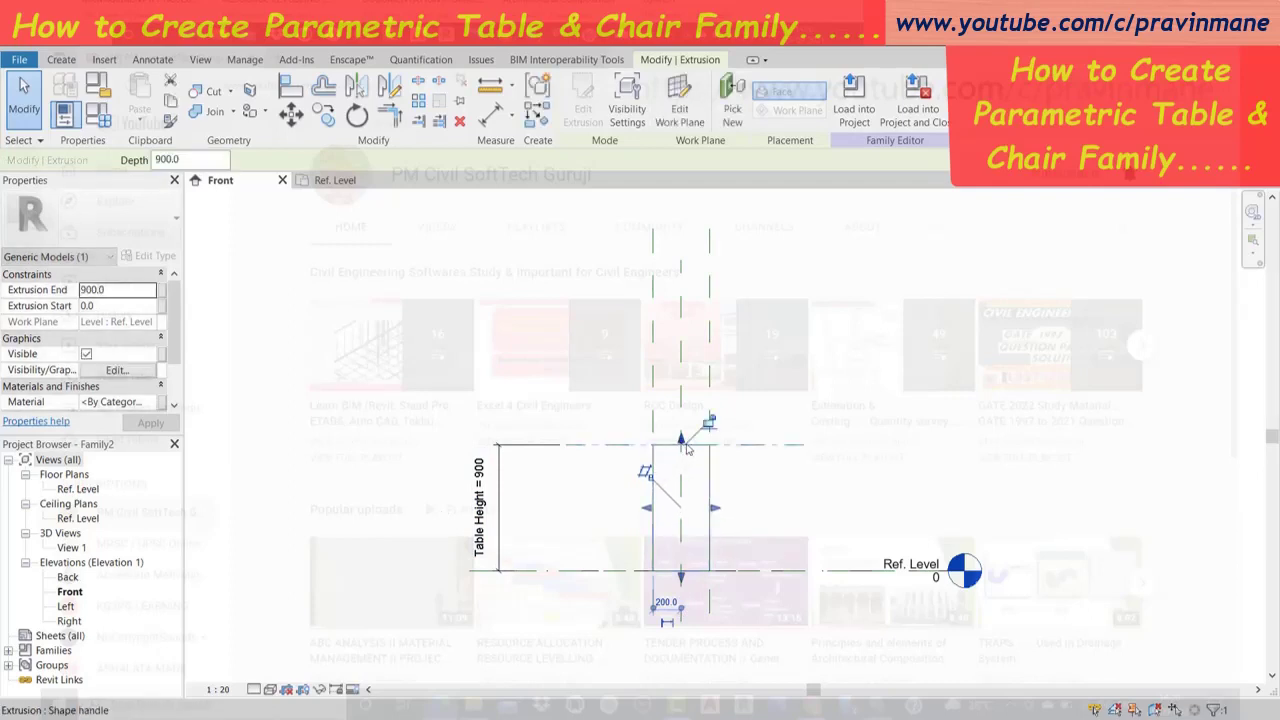
left_click(708, 423)
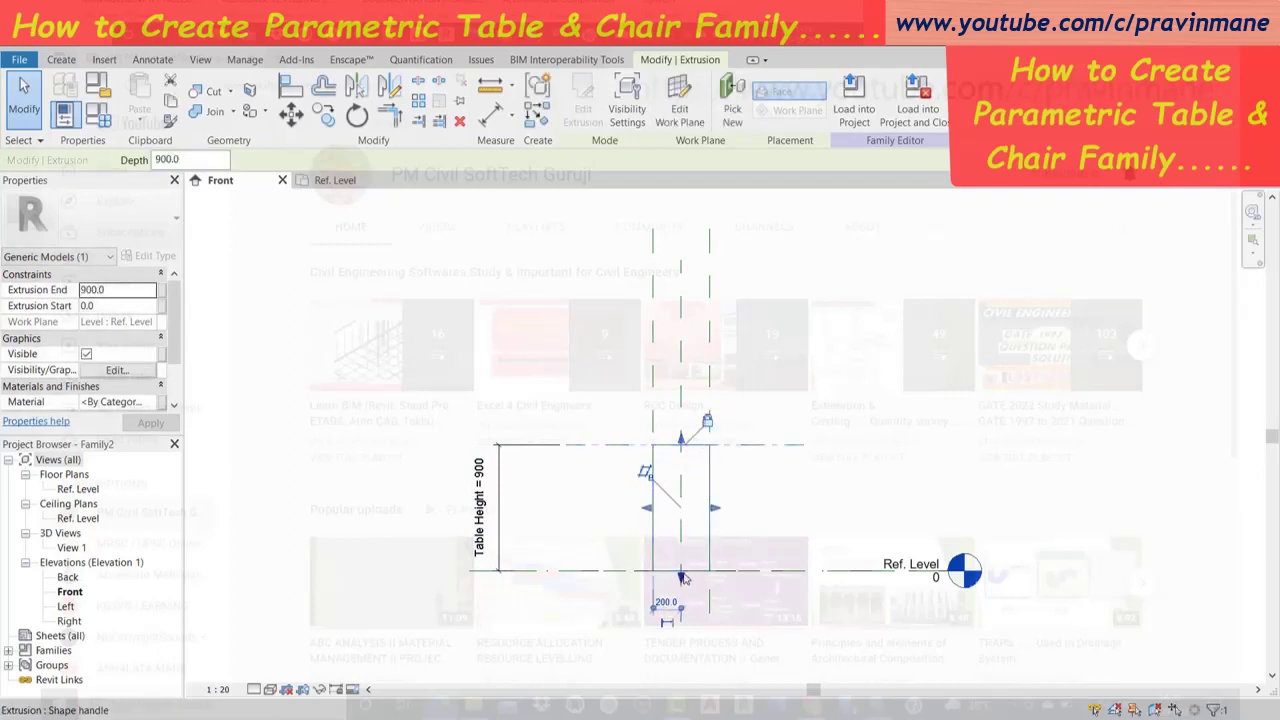
left_click_drag(683, 579, 672, 458)
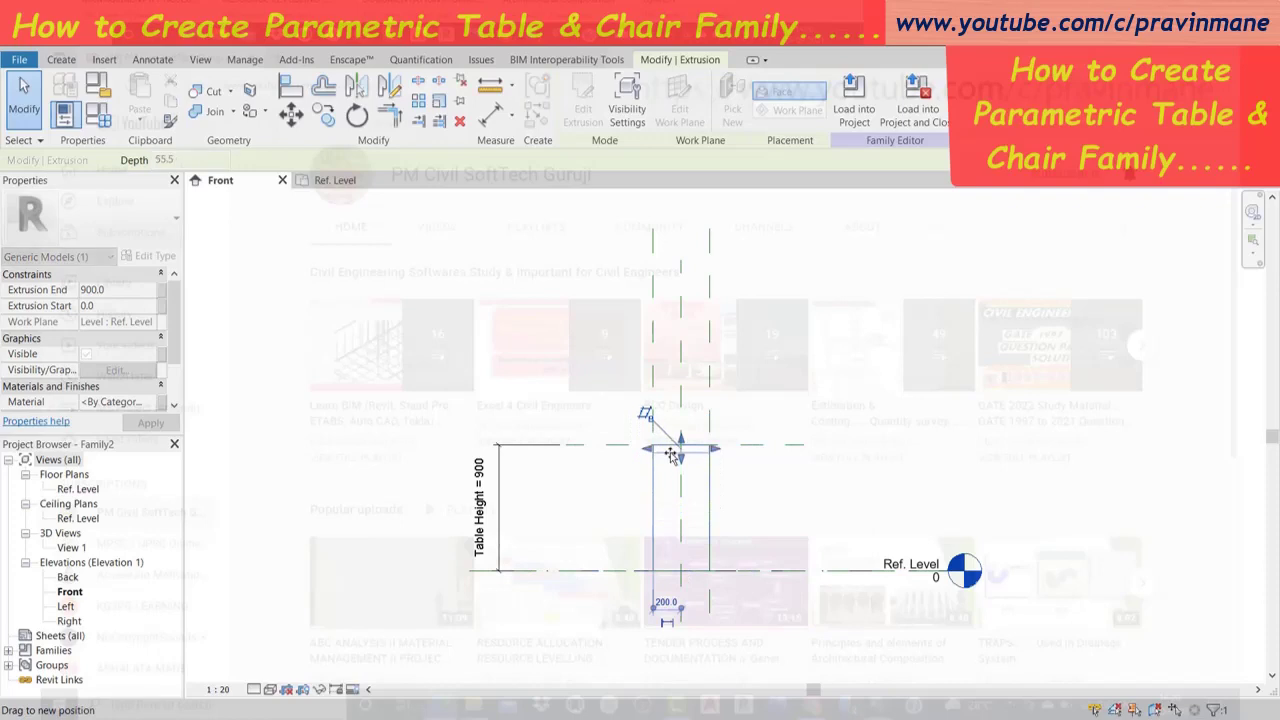
left_click(443, 390)
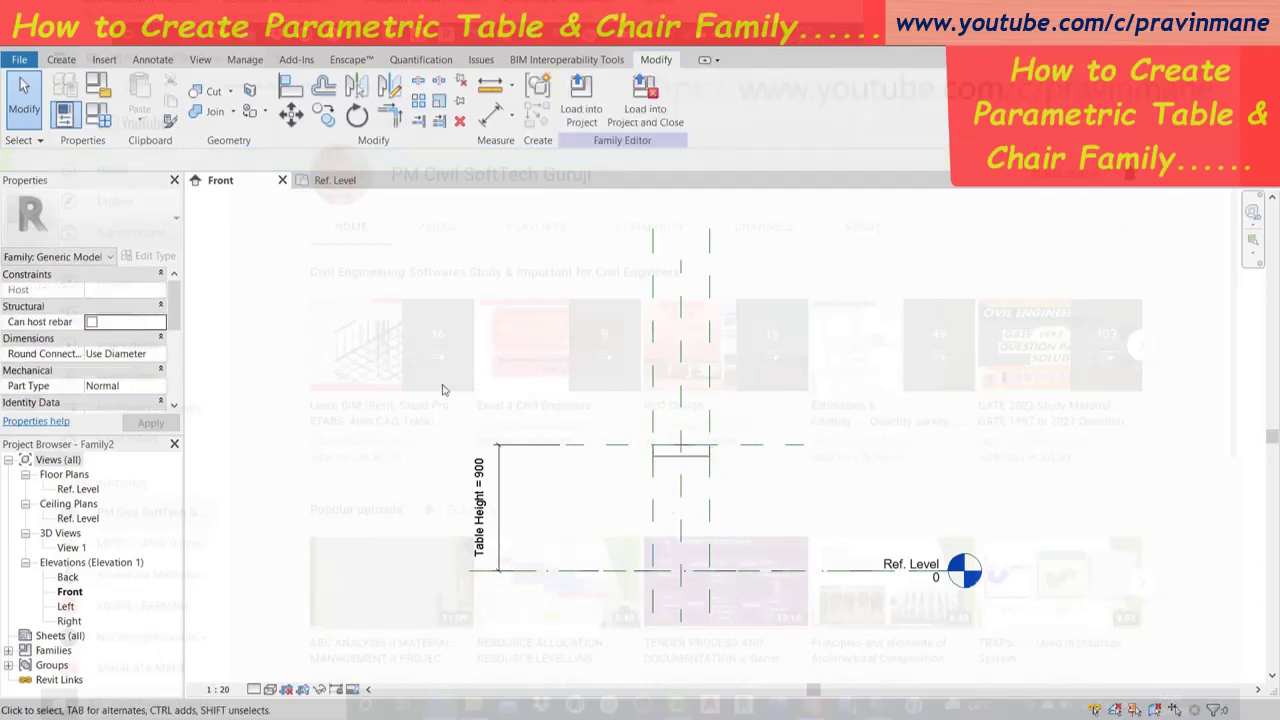
left_click(660, 461)
left_click(644, 448)
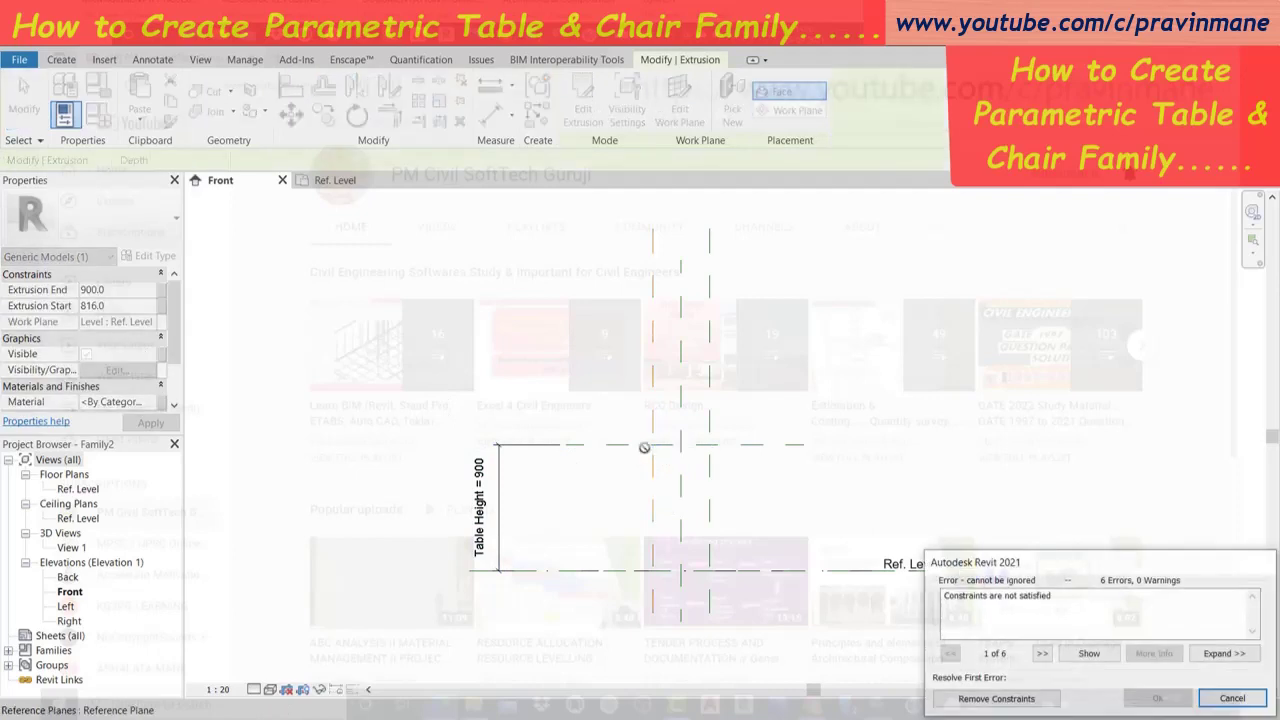
left_click(1230, 698)
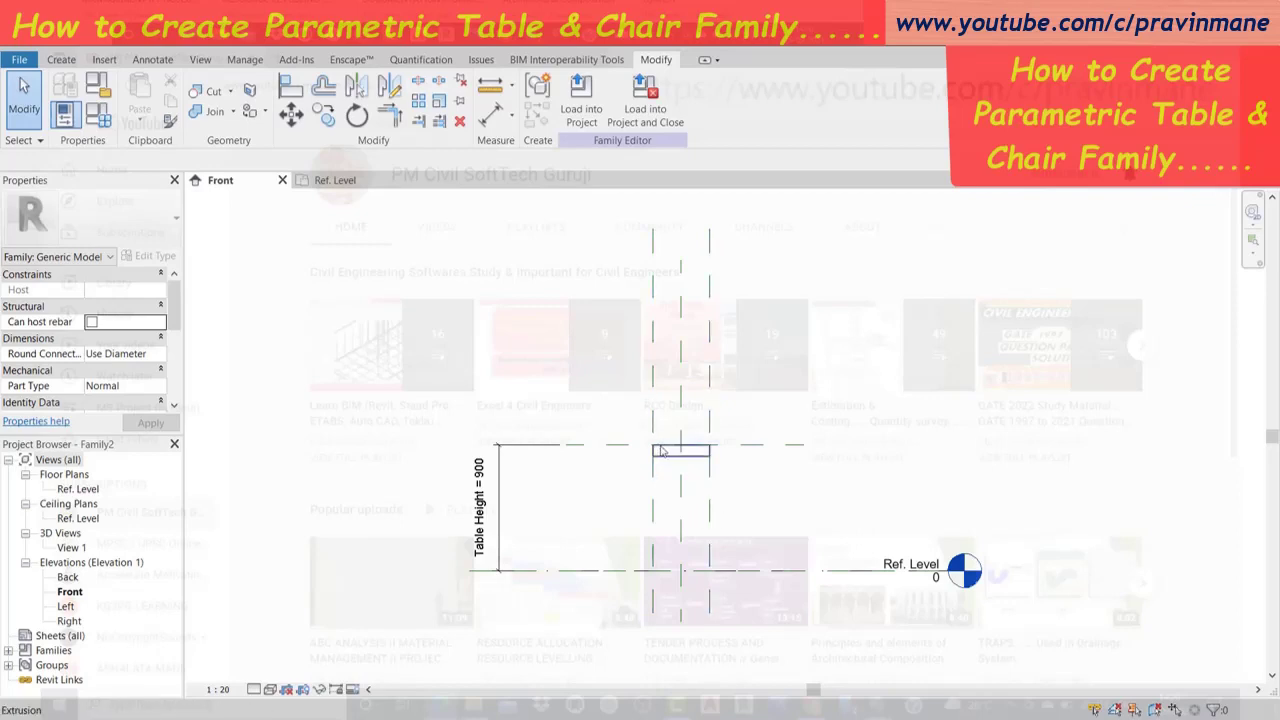
Dimension the 84 tabletop thickness and label it with a new Thickness TT parameter.
left_click(490, 113)
left_click(660, 451)
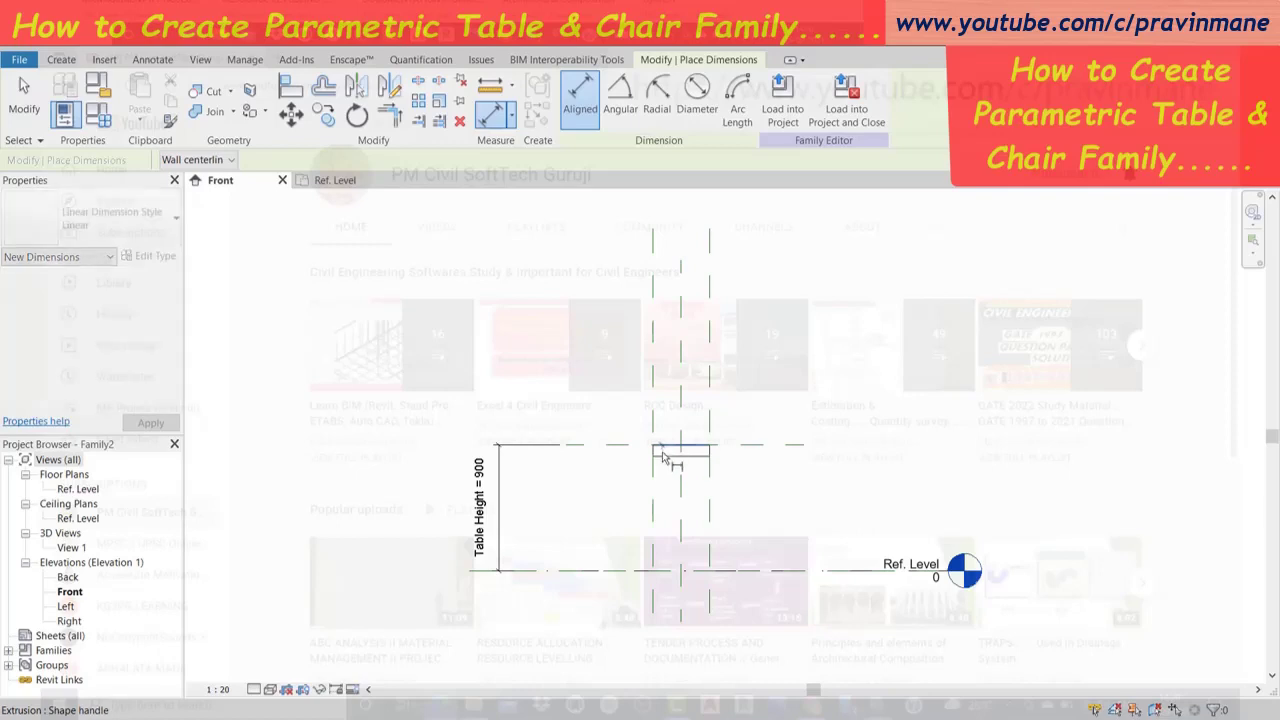
left_click(590, 466)
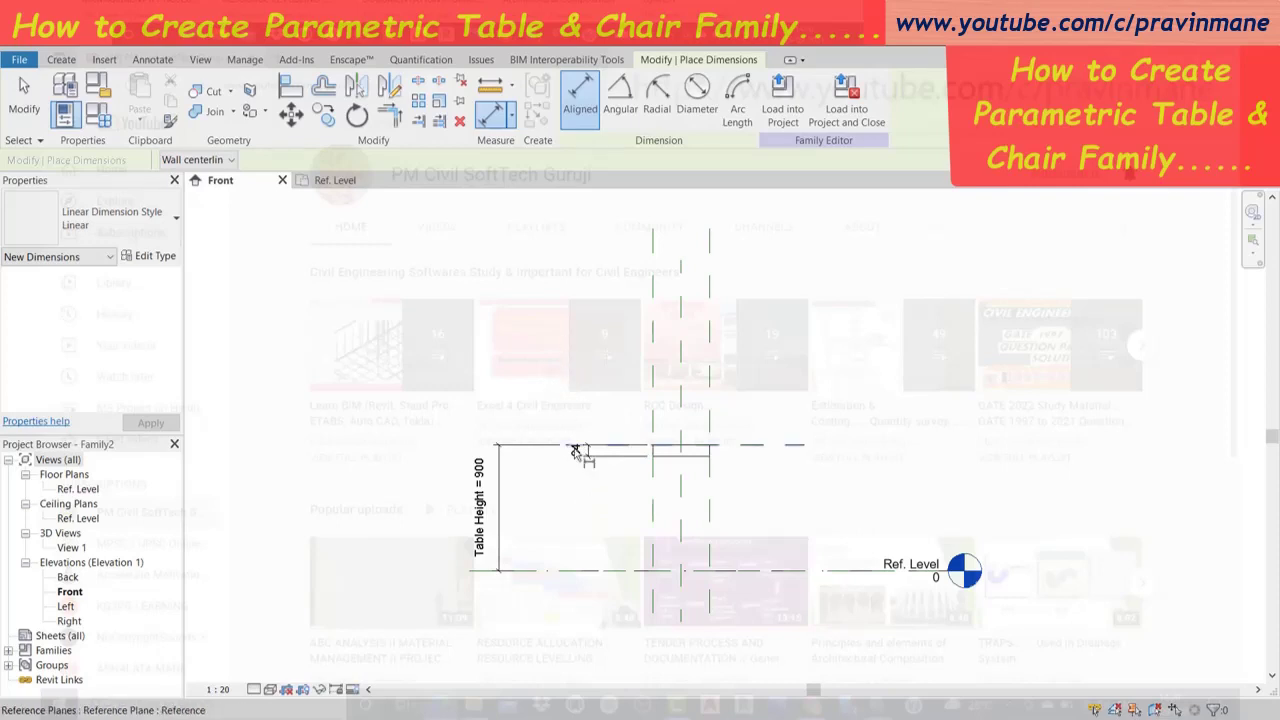
left_click(572, 446)
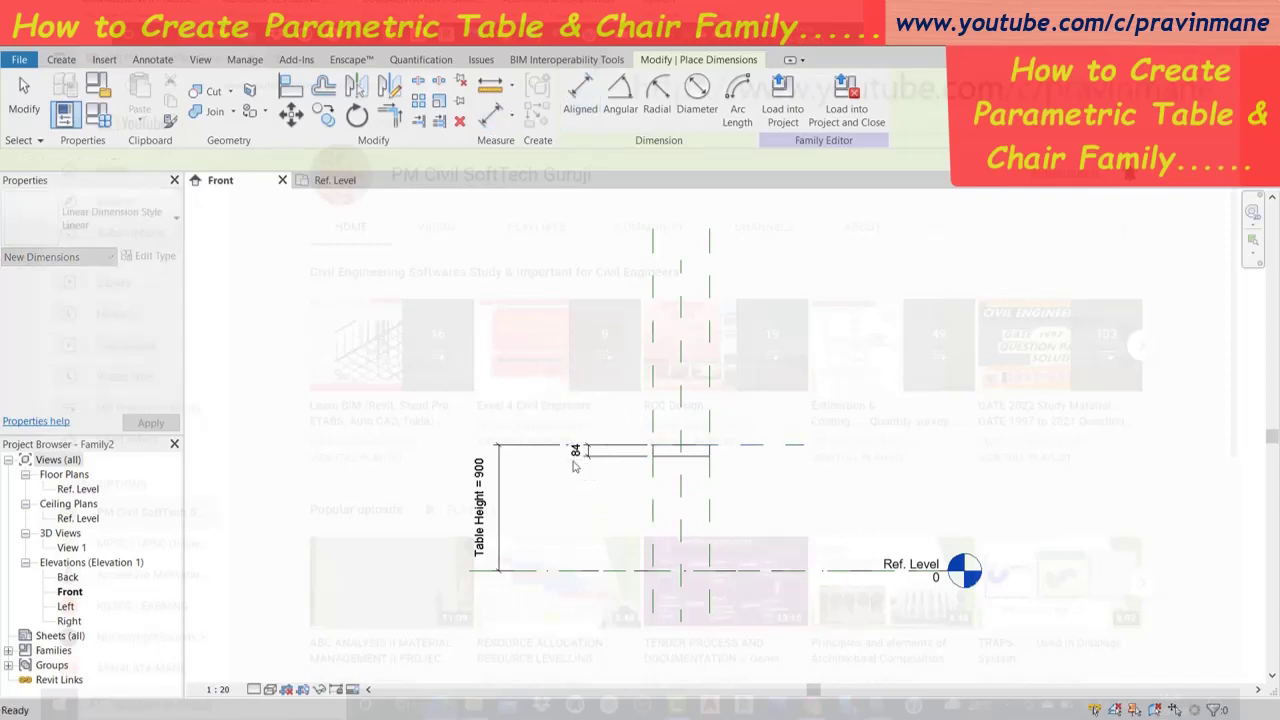
key("Escape")
key("Escape")
left_click(590, 450)
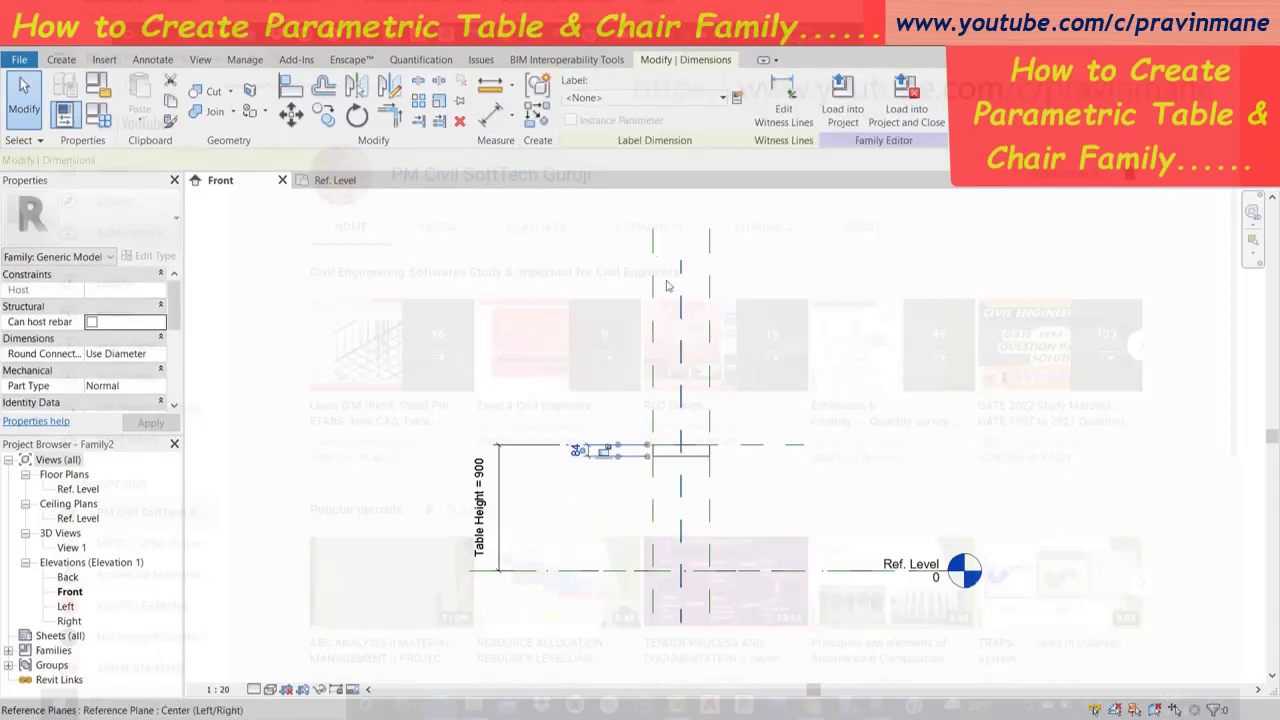
left_click(736, 97)
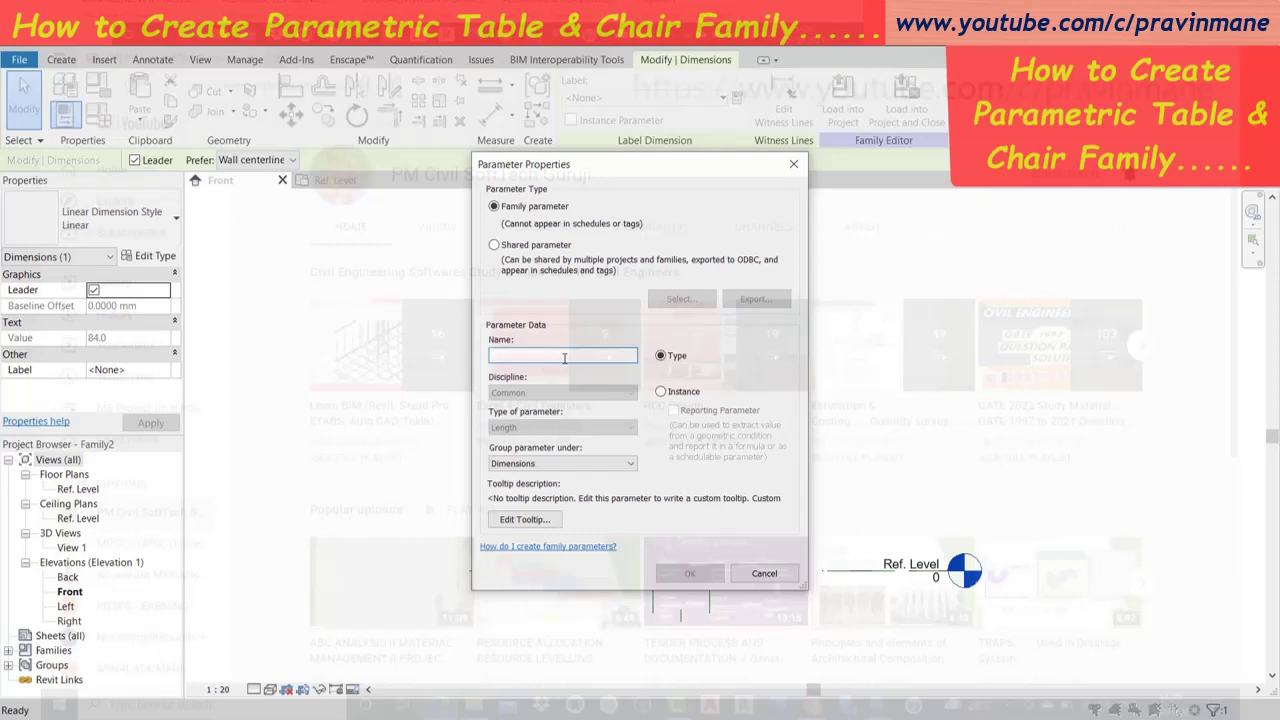
type("Thickness TT")
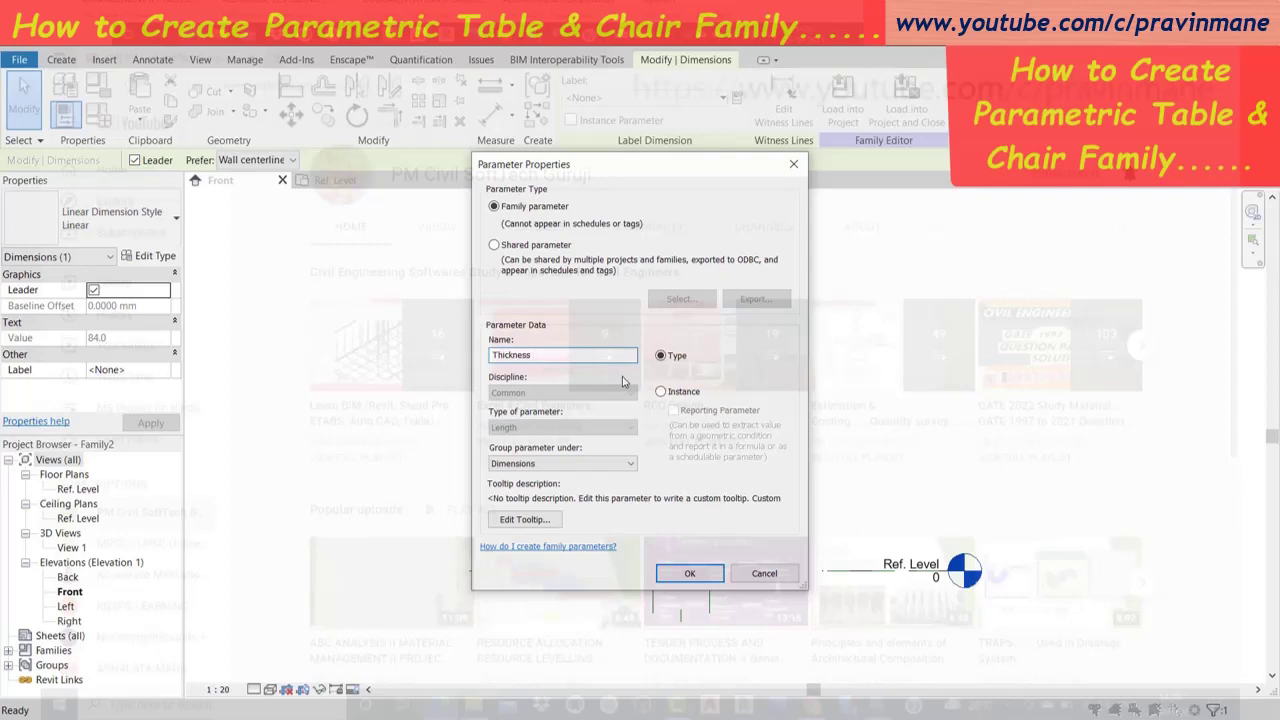
left_click(689, 573)
left_click(440, 360)
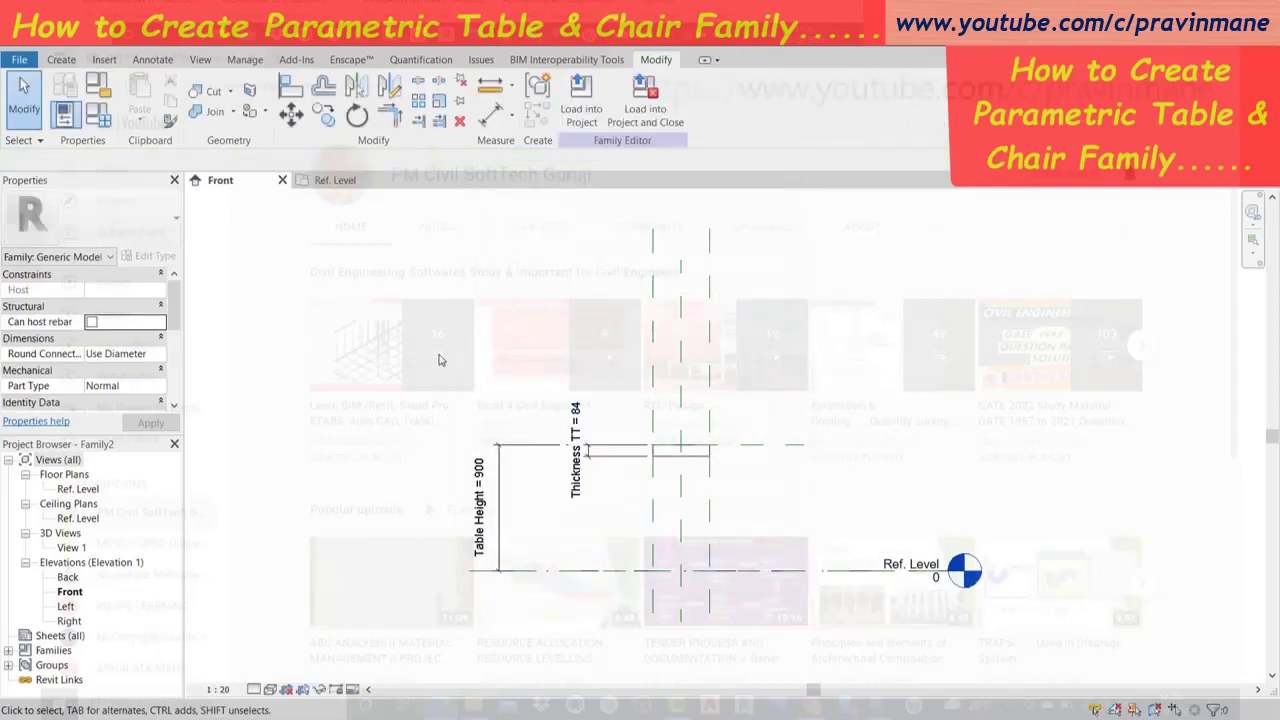
left_click(572, 425)
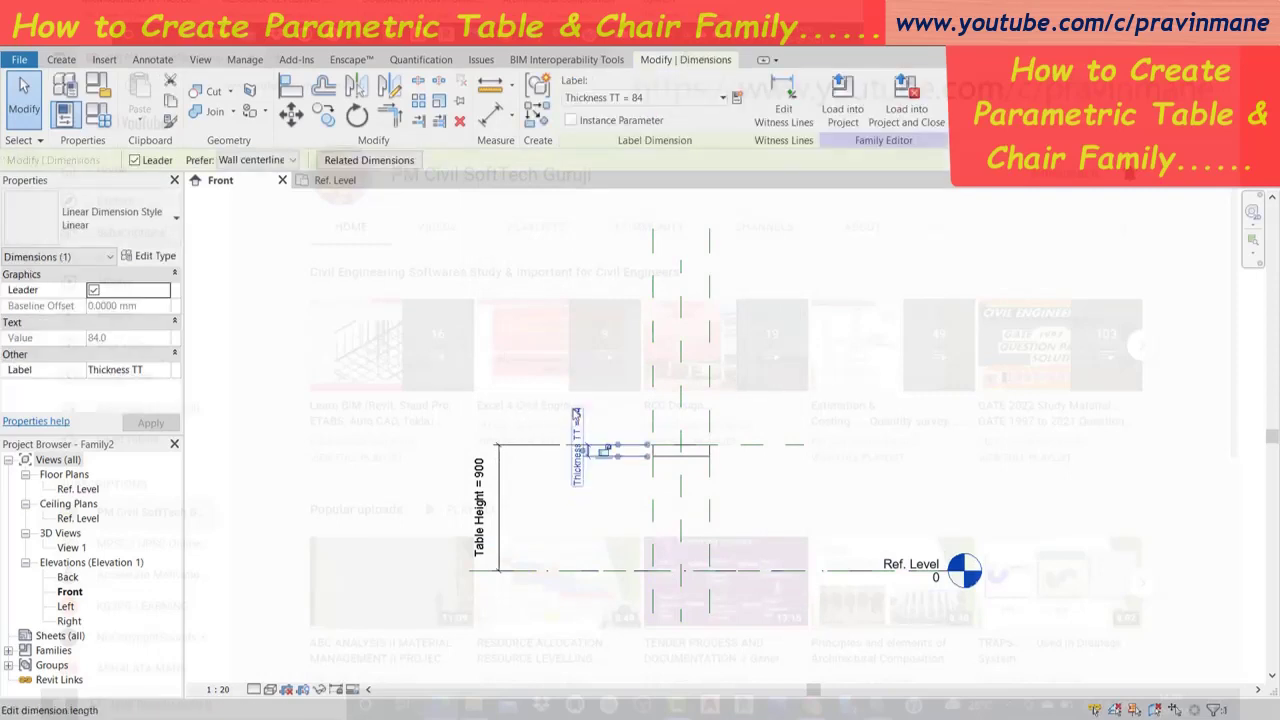
left_click(461, 358)
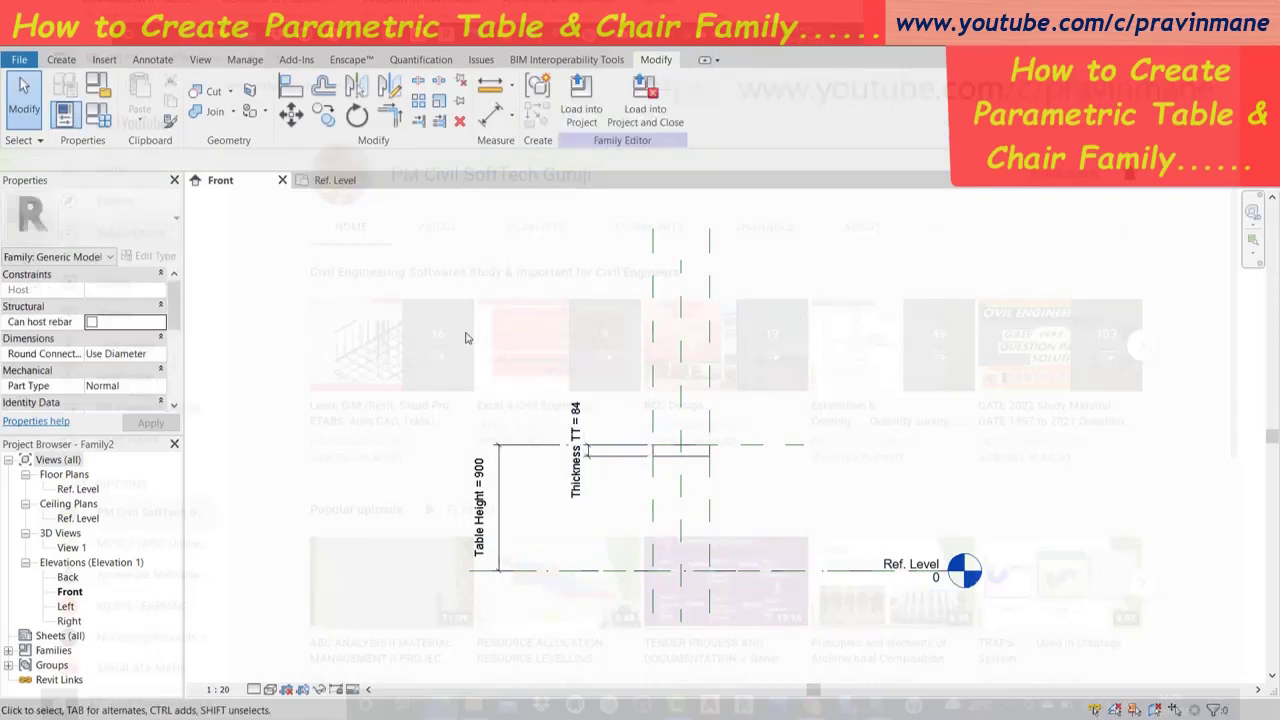
Change Thickness TT from 84 to 40 in Family Types and apply it.
left_click(97, 113)
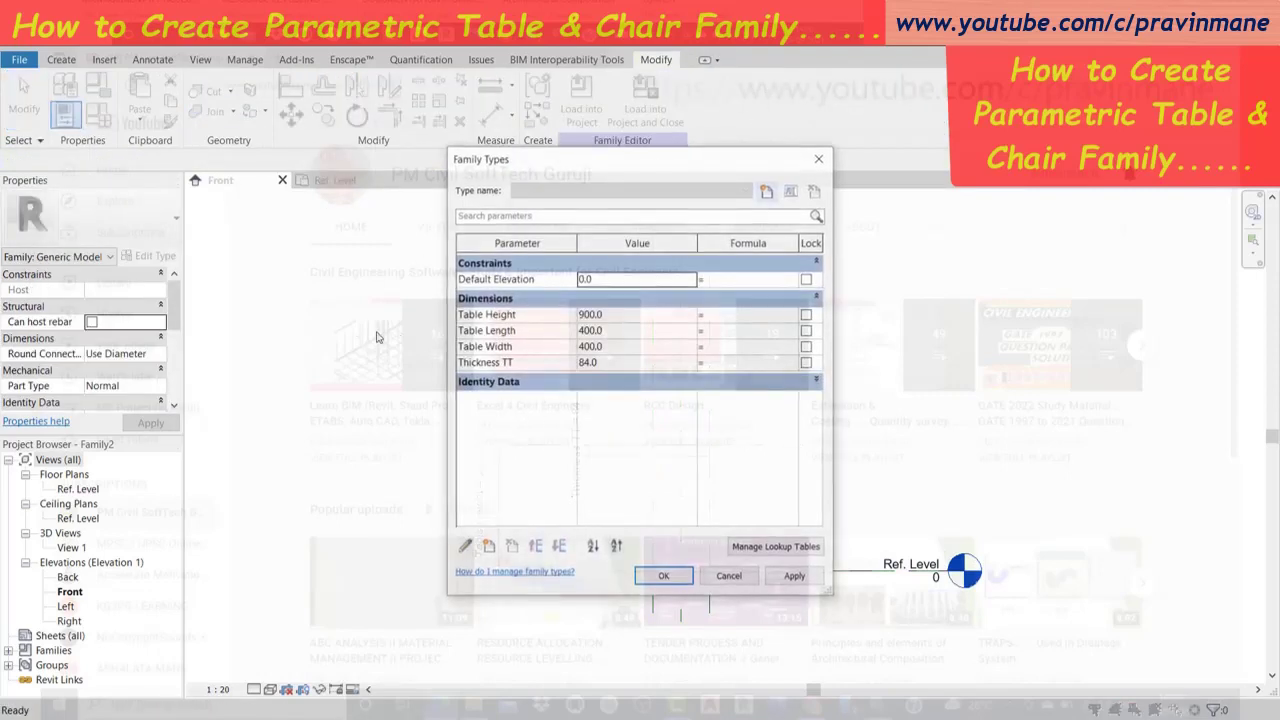
left_click(613, 364)
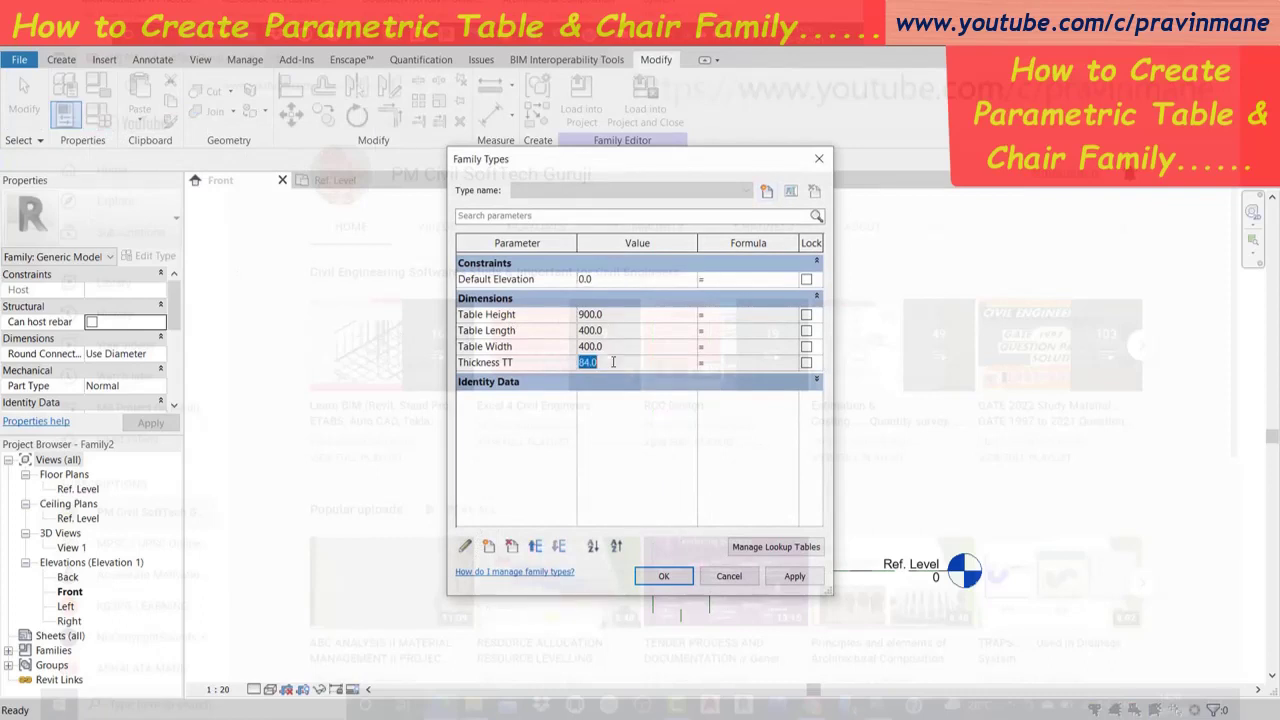
type("40")
key("Tab")
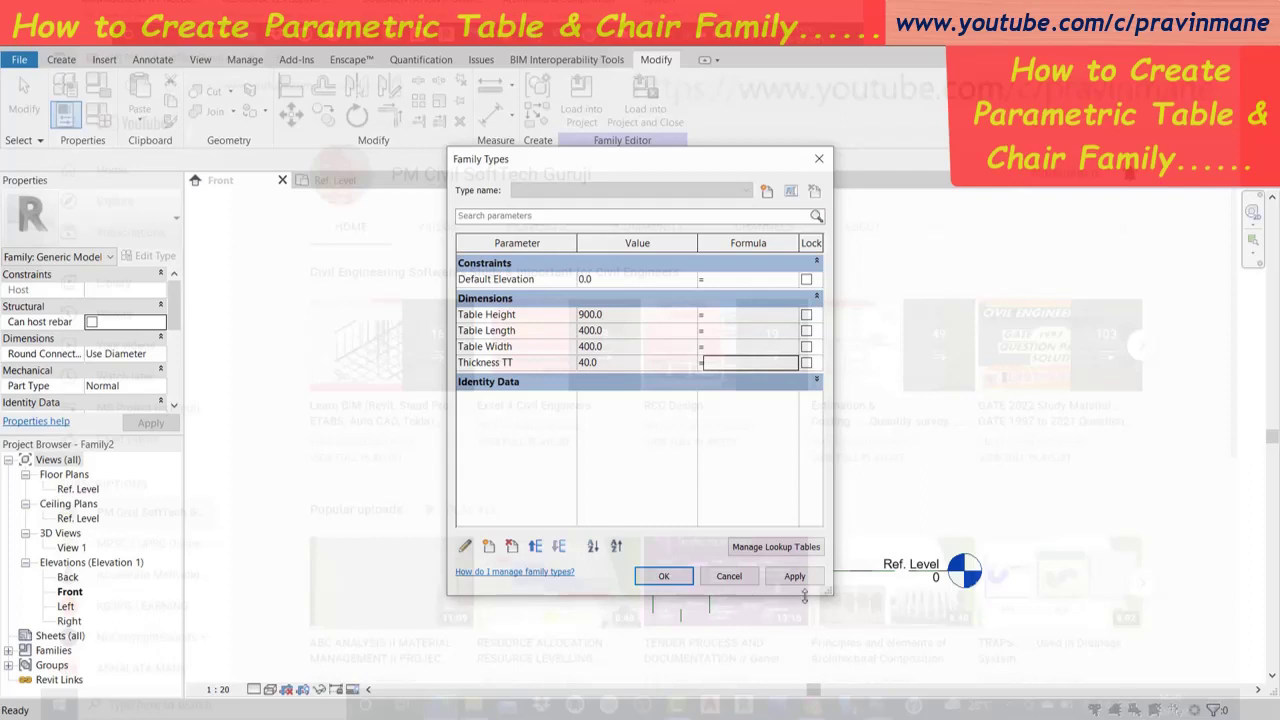
left_click(794, 576)
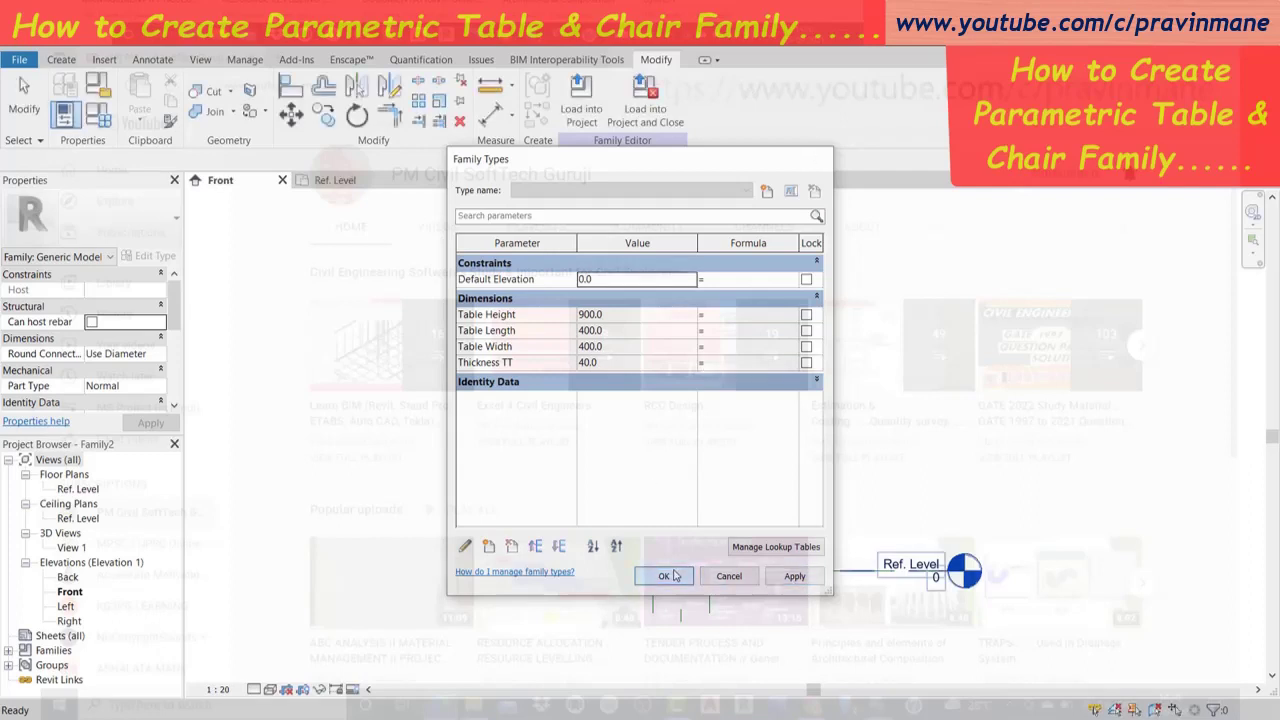
left_click(664, 576)
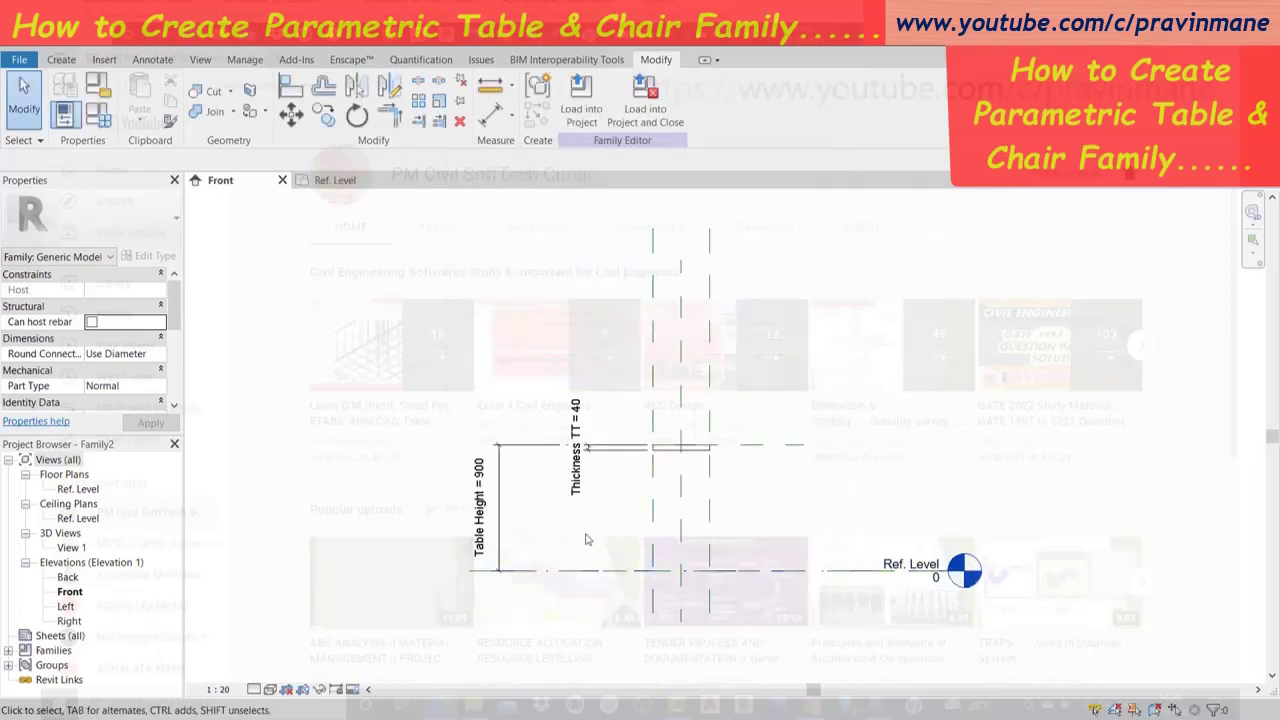
left_click(333, 180)
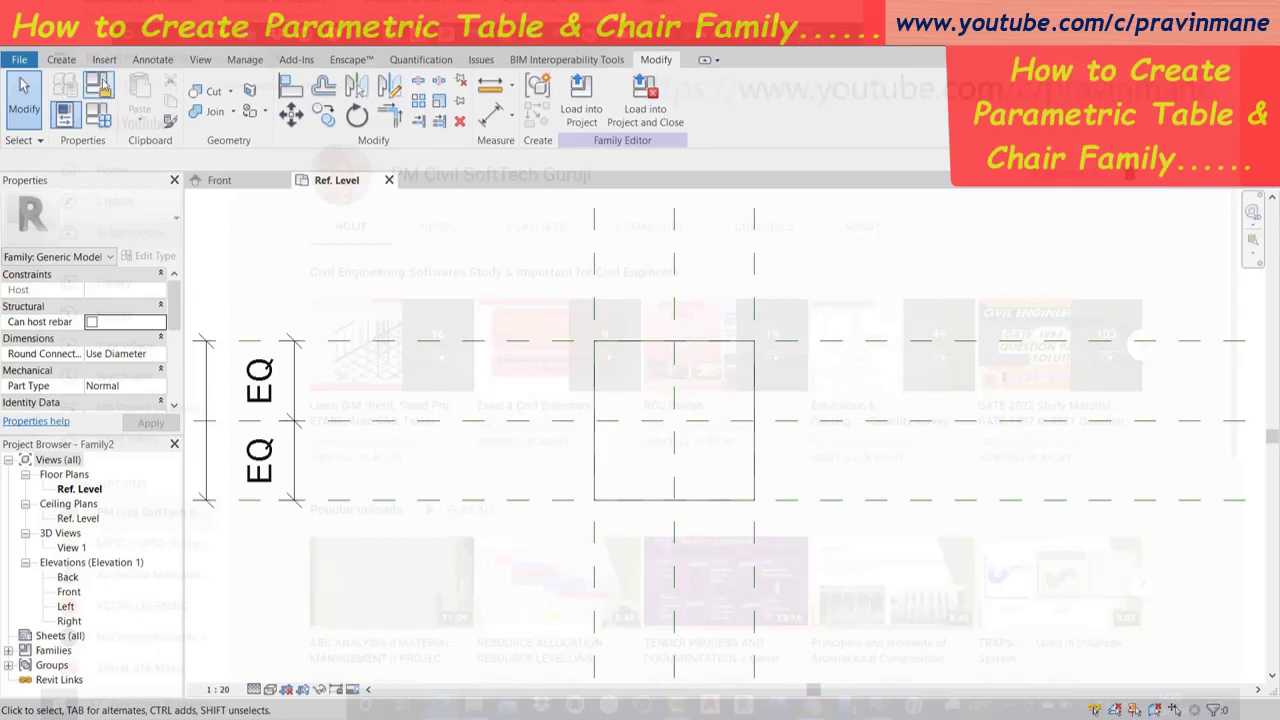
Sketch a small circle at the tabletop's top-left corner and finish it as a 250-deep leg extrusion.
left_click(61, 59)
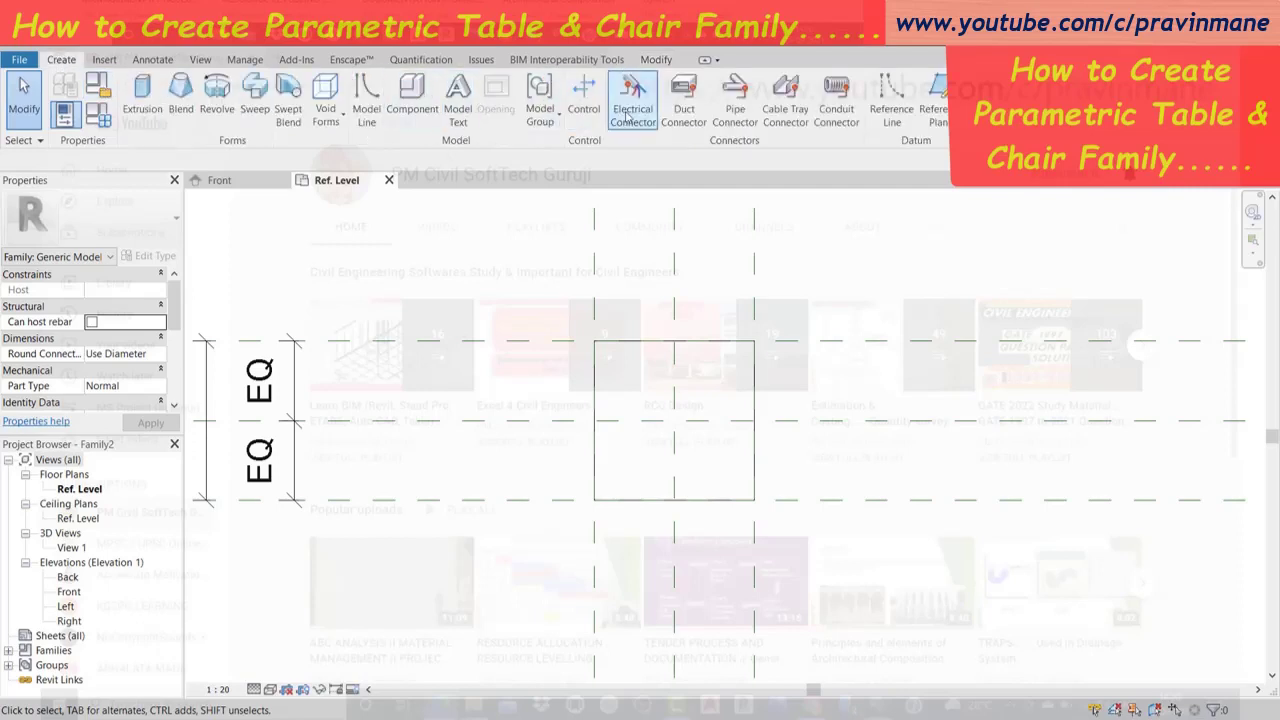
left_click(142, 95)
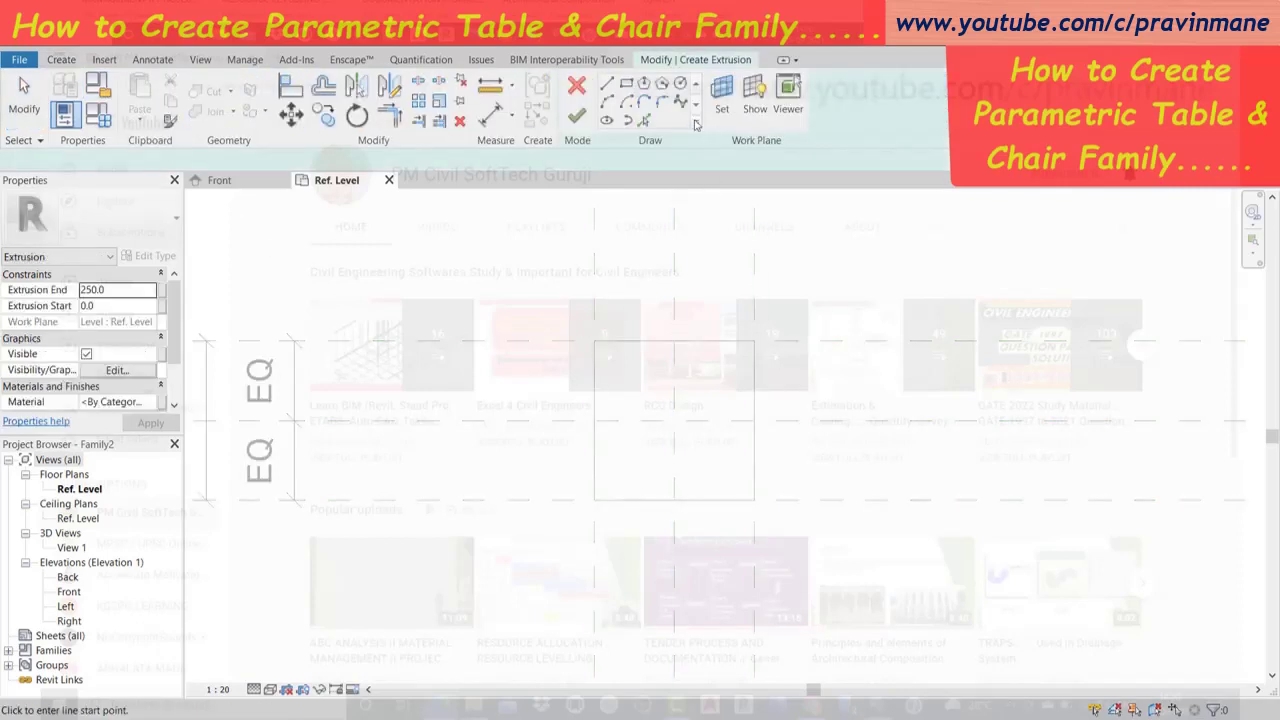
left_click(681, 83)
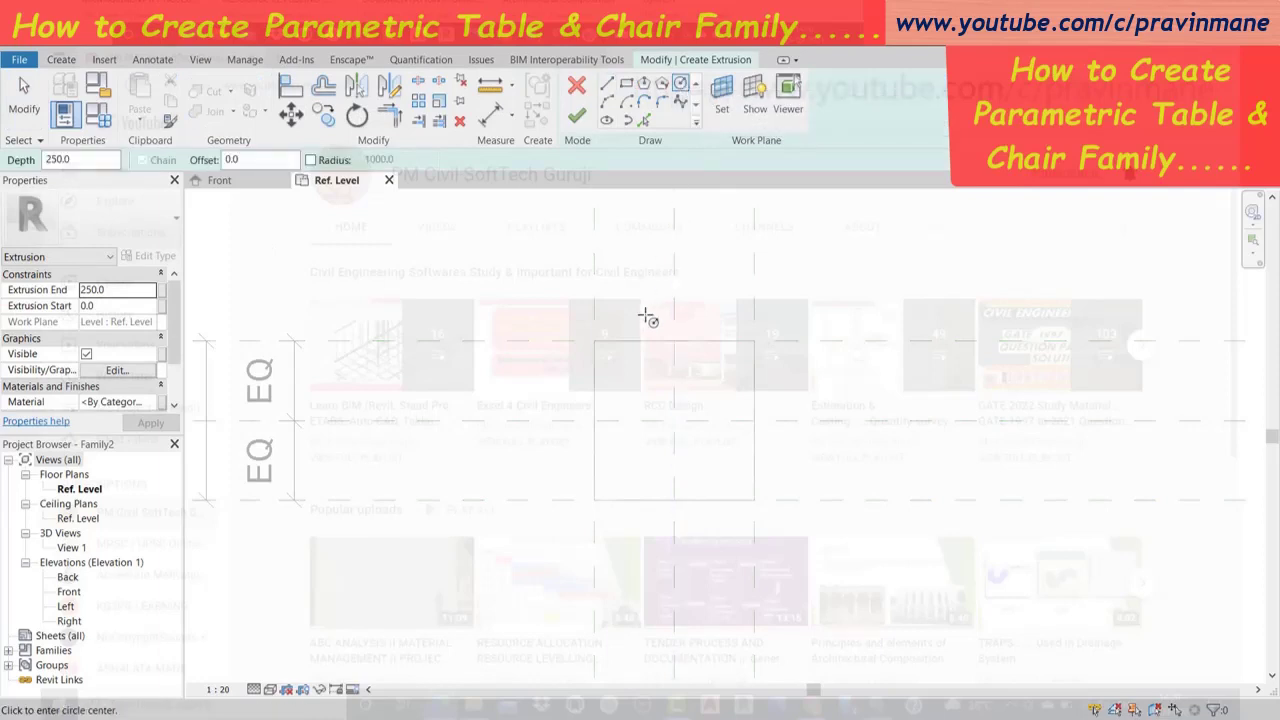
left_click(611, 356)
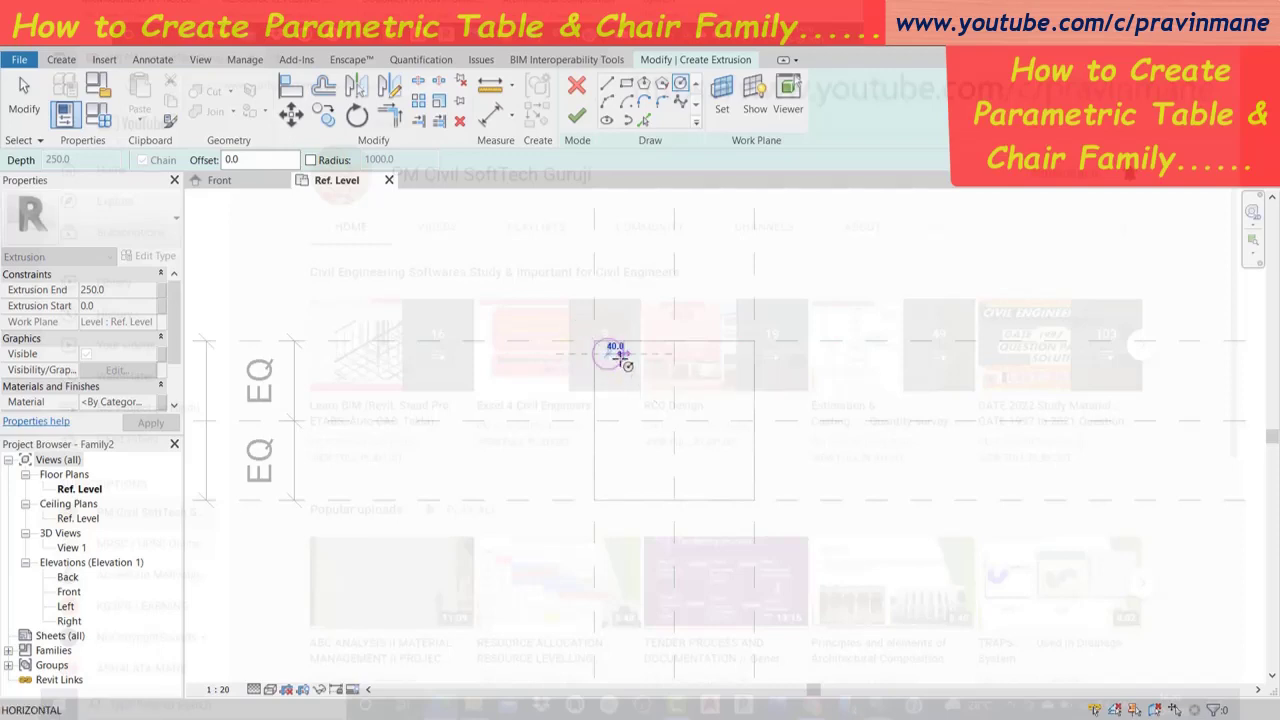
left_click(612, 353)
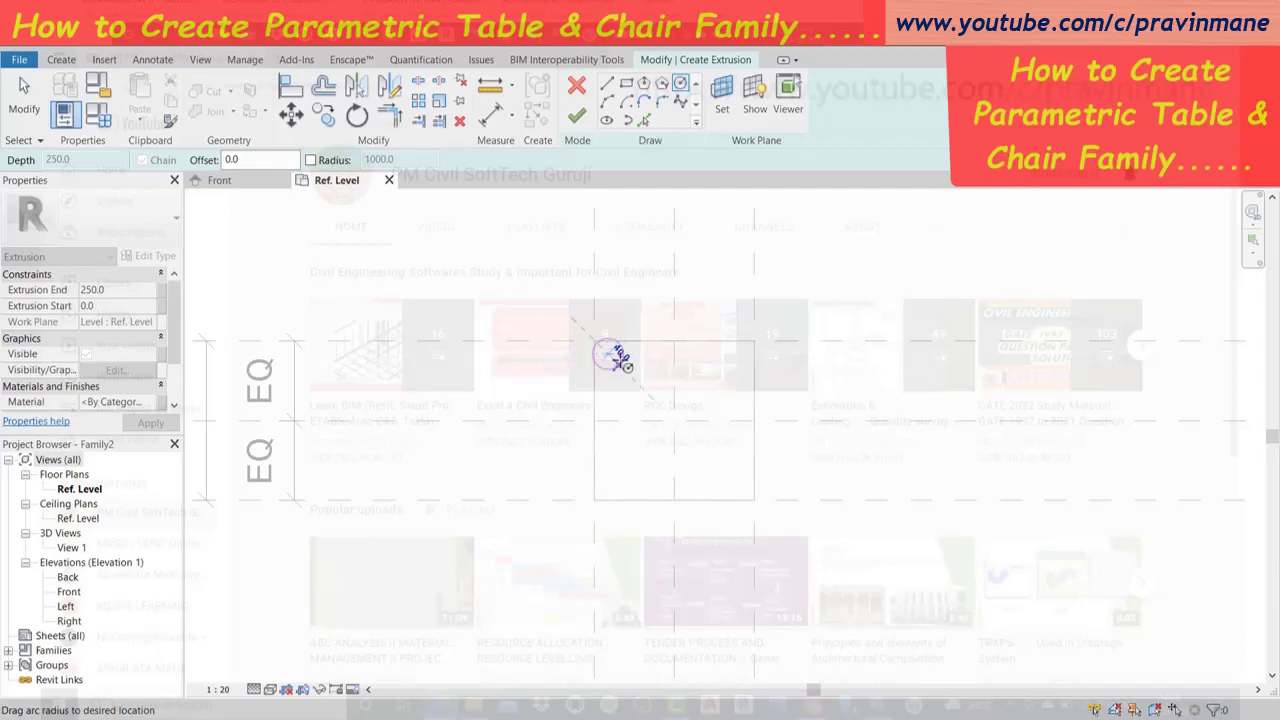
key("Escape")
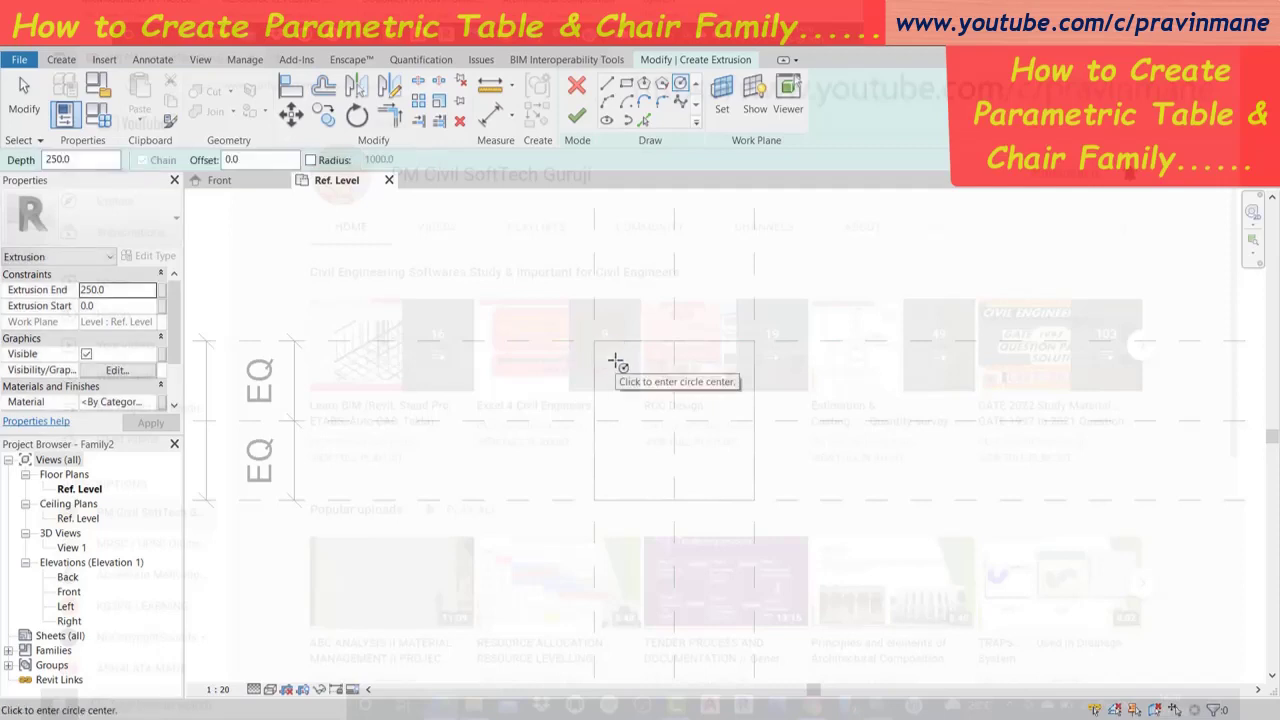
left_click(613, 355)
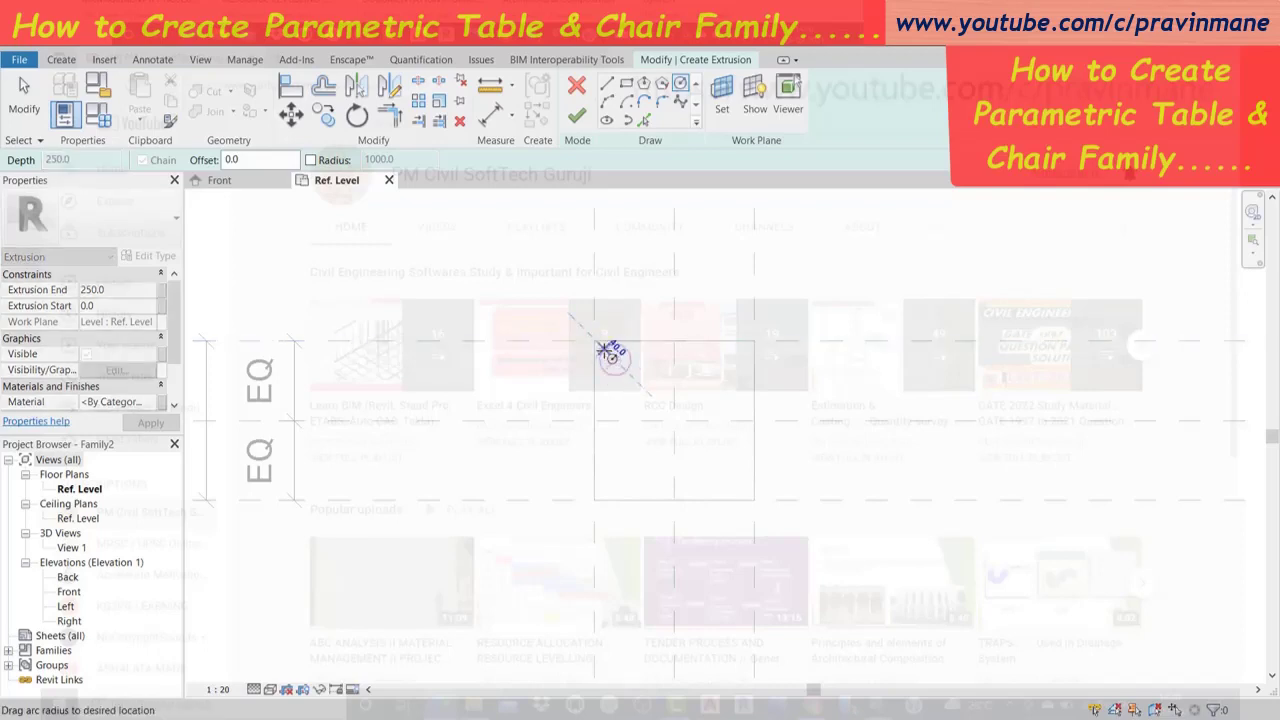
left_click(604, 350)
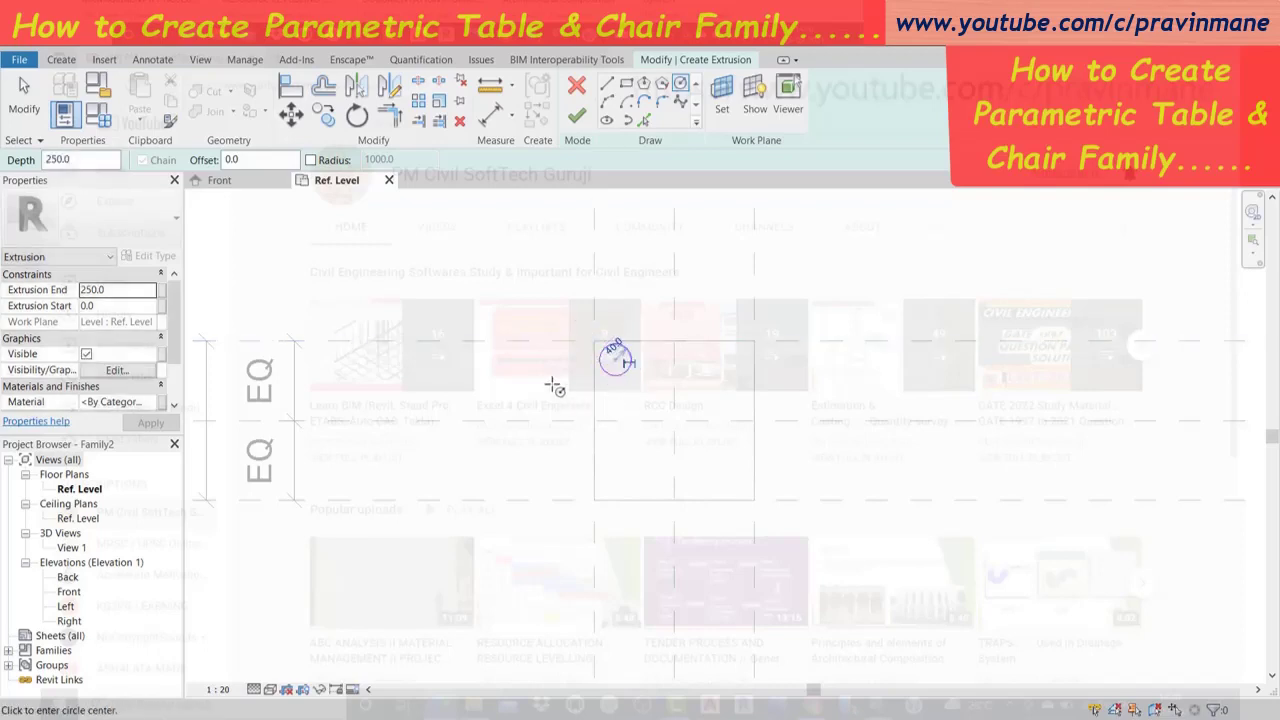
key("Escape")
key("Escape")
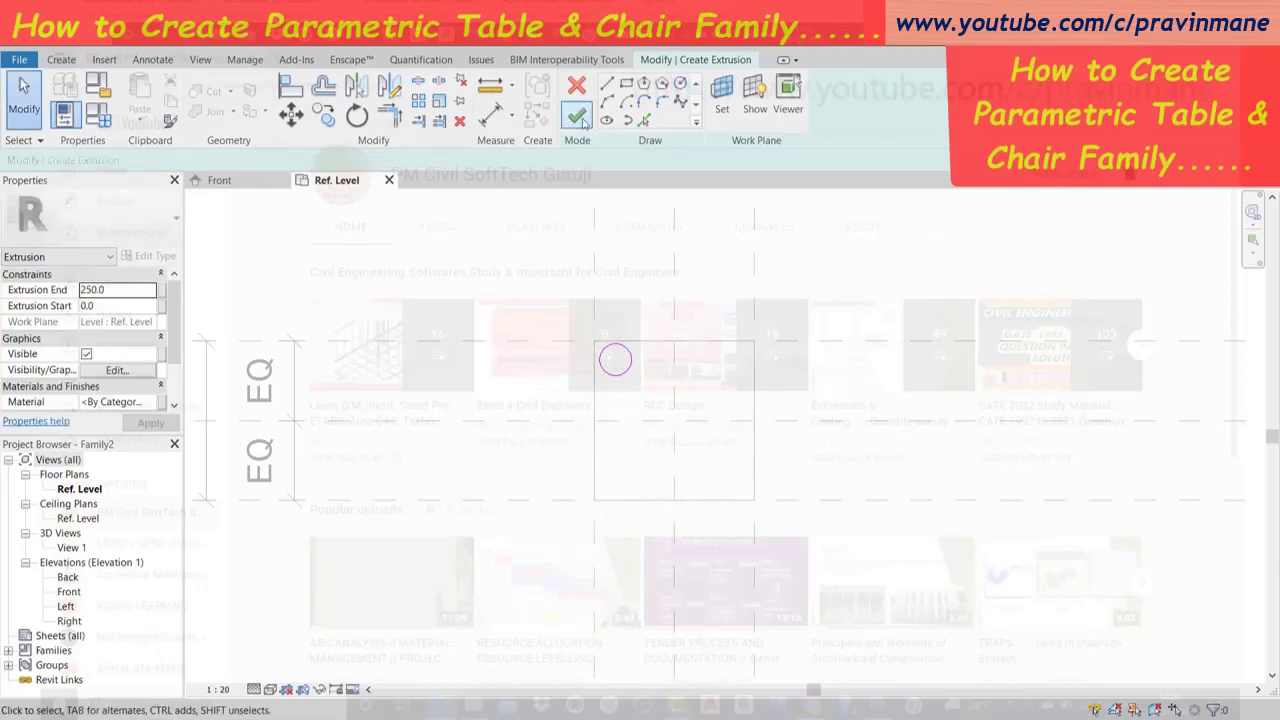
left_click(576, 115)
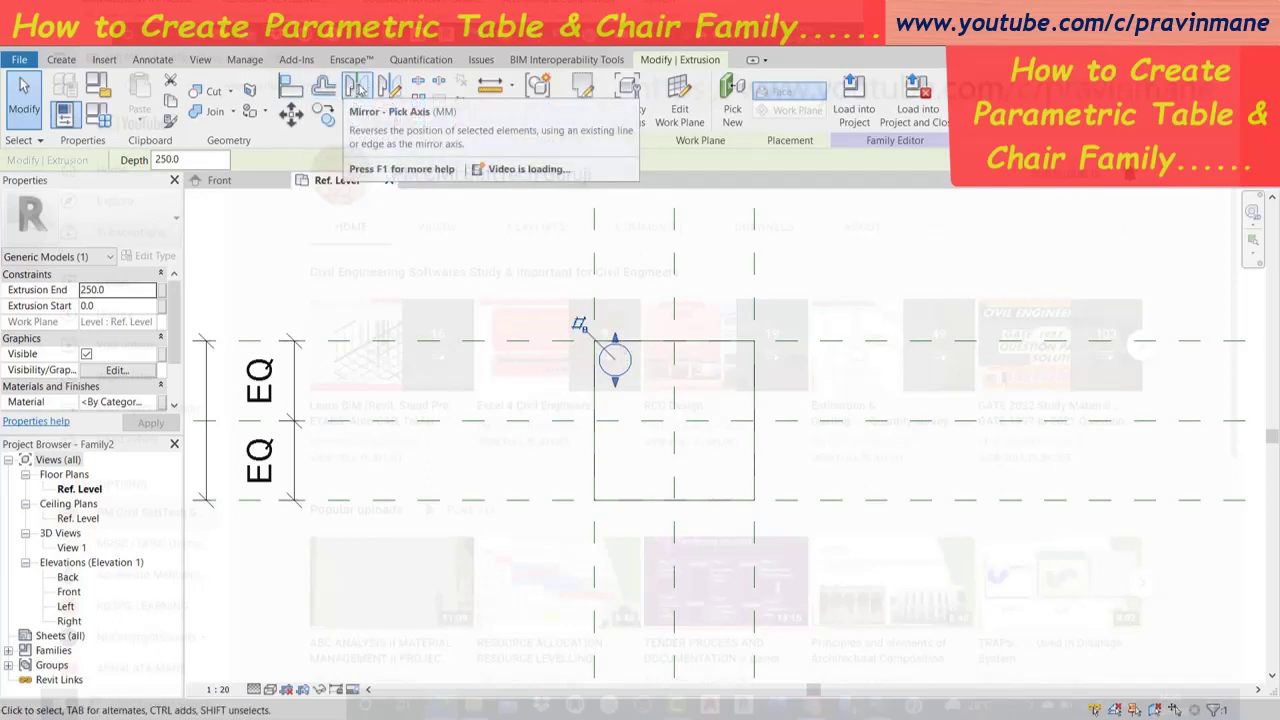
Mirror the leg about the vertical centre plane, then mirror both top legs about the horizontal centre plane.
left_click(357, 88)
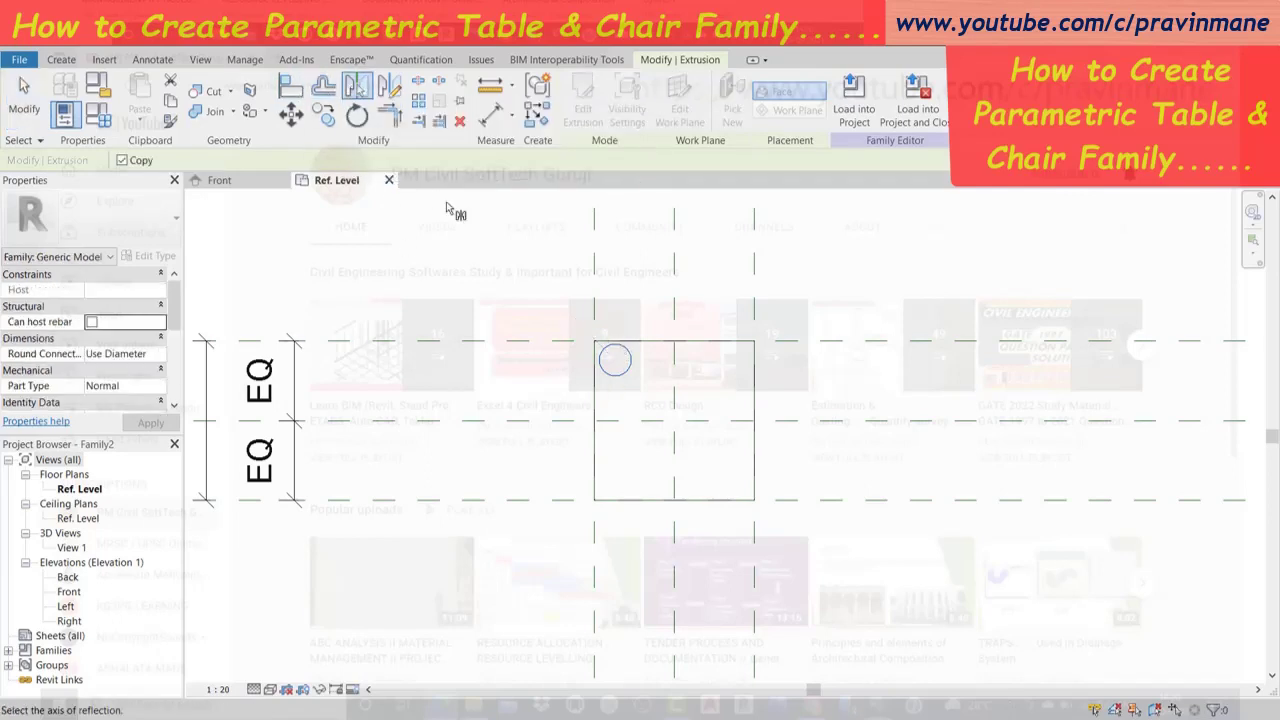
left_click(675, 265)
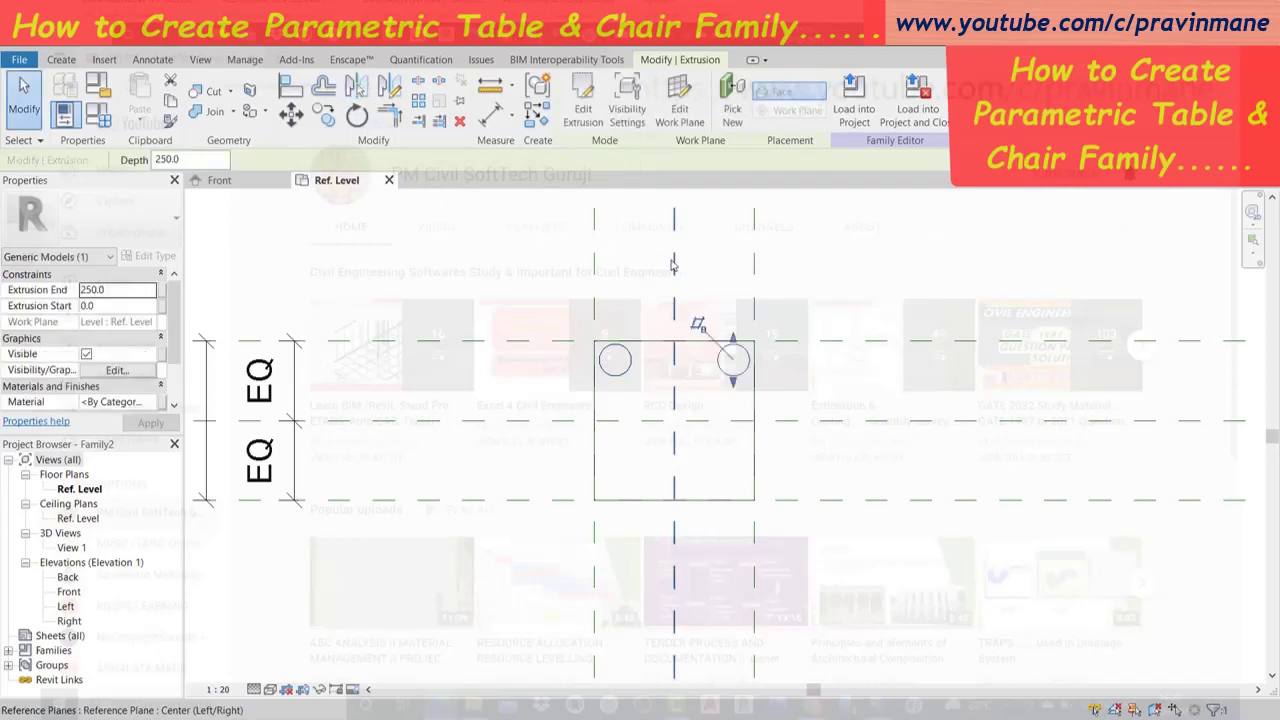
left_click(630, 266)
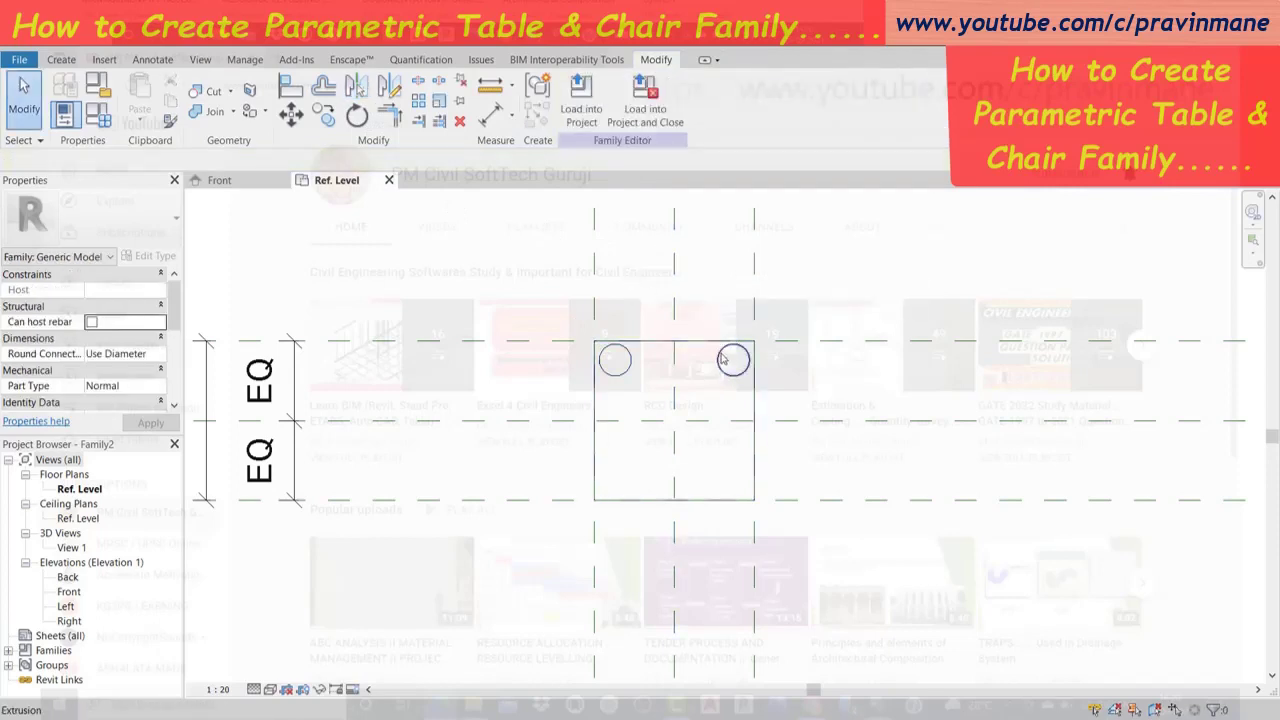
left_click(723, 359)
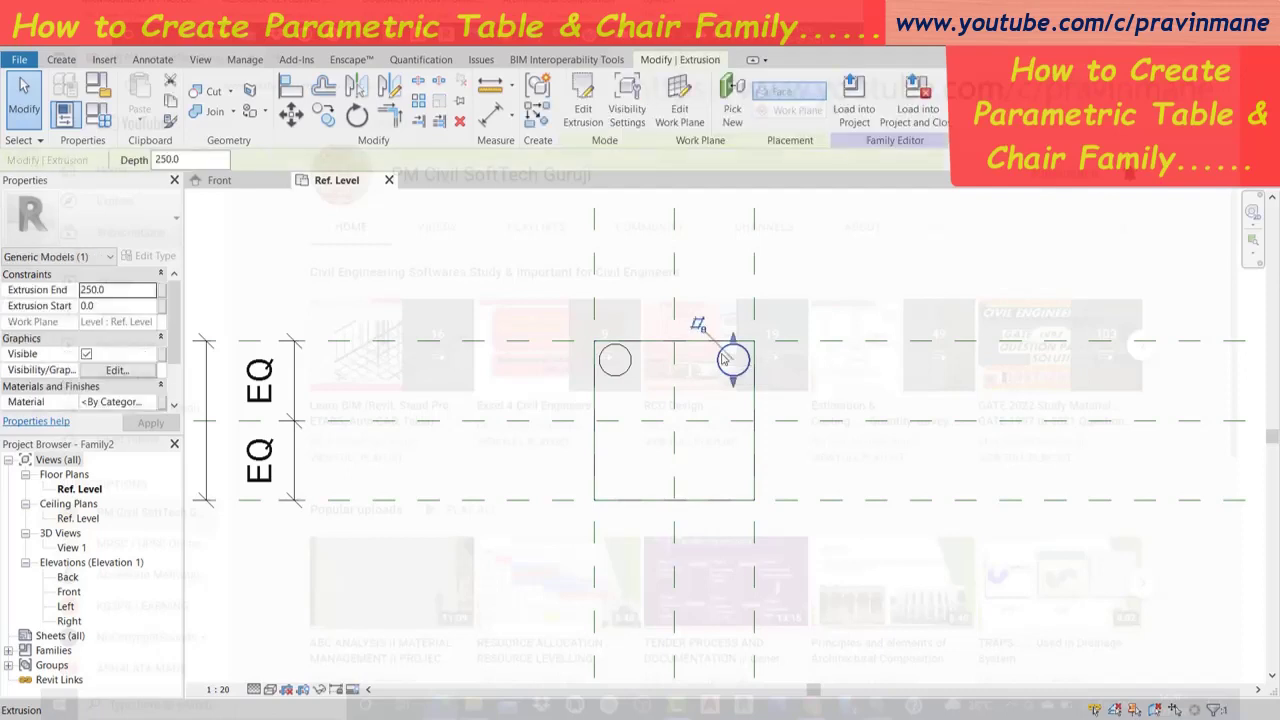
left_click(630, 361, "ctrl")
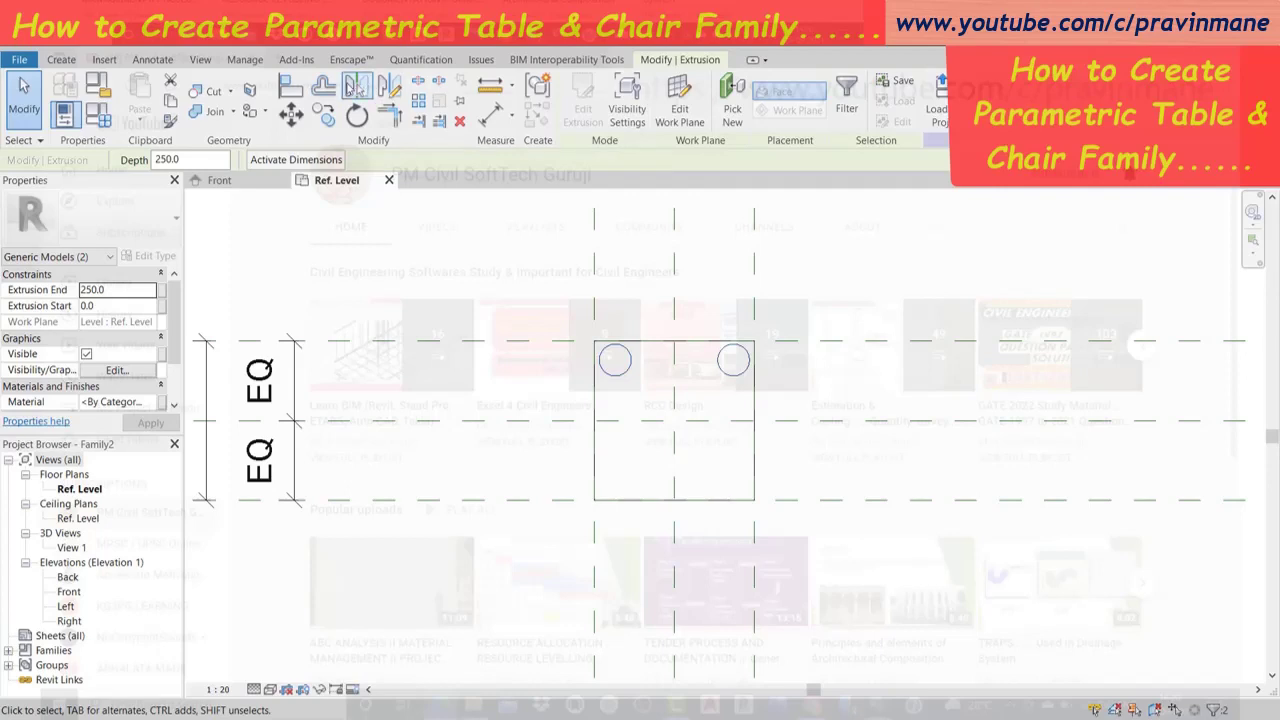
left_click(352, 87)
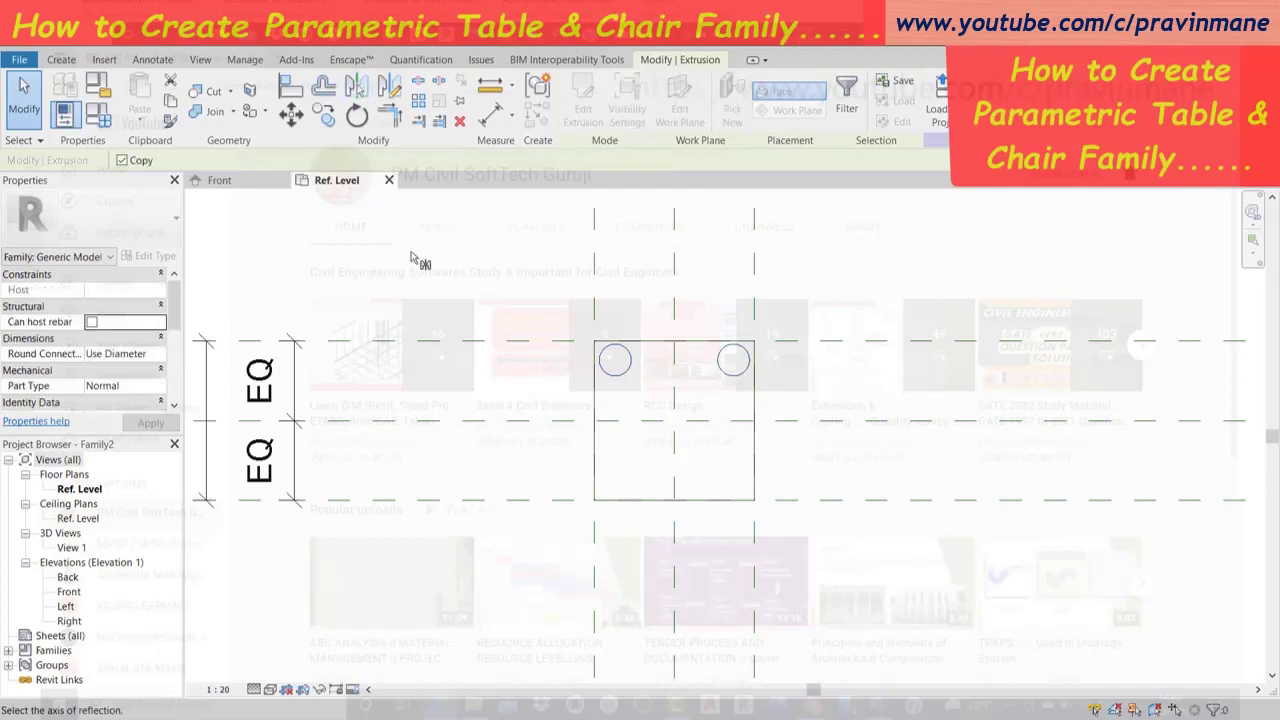
left_click(508, 421)
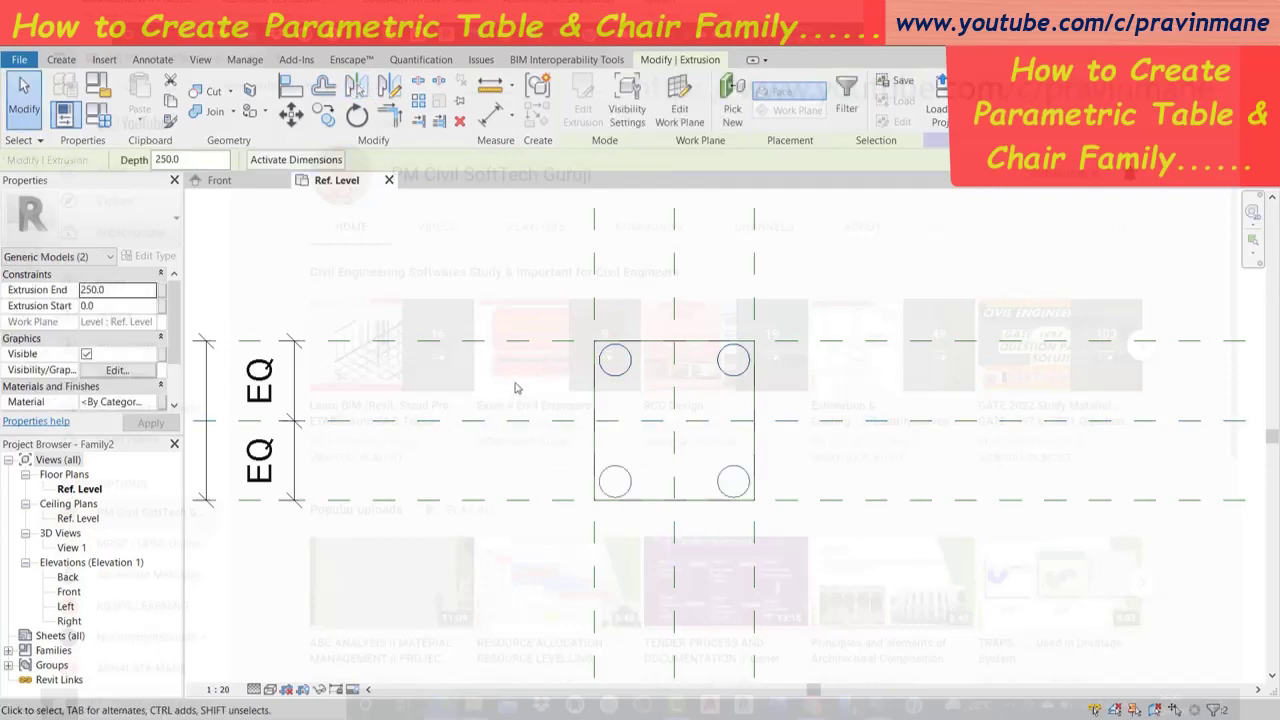
key("Escape")
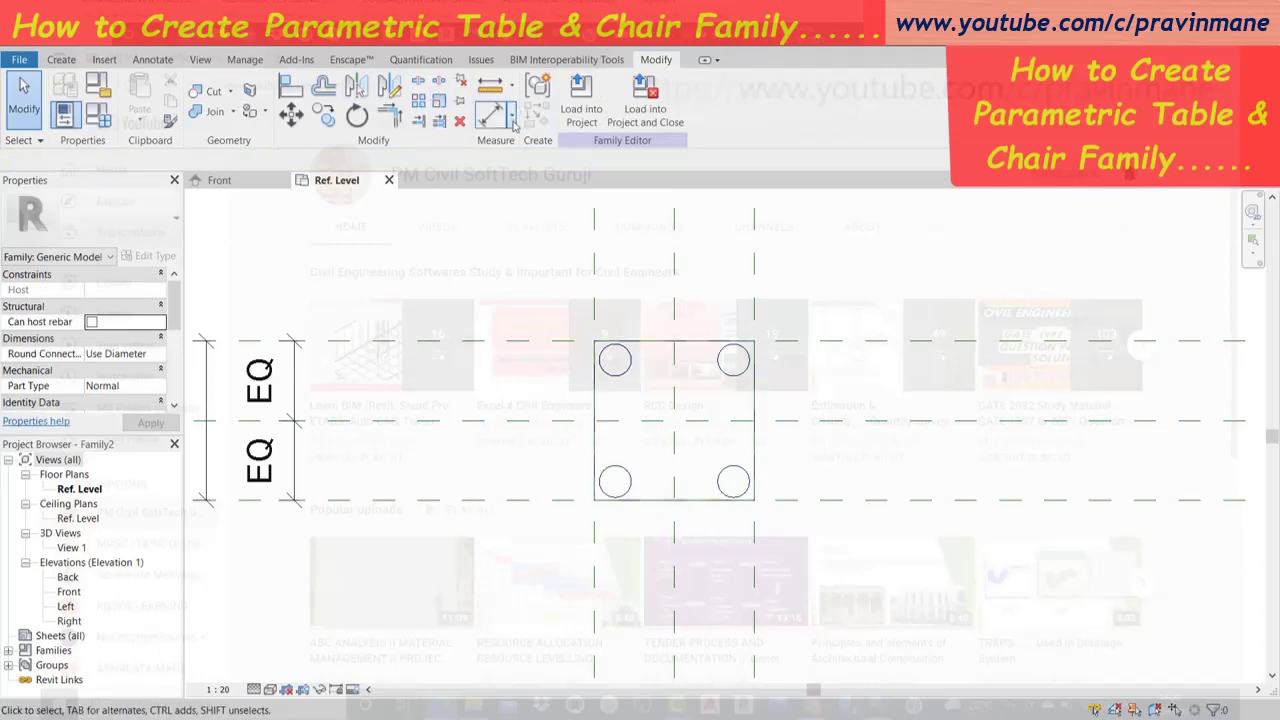
Add radial dimensions reading 40 to the top-left and top-right leg circles.
left_click(514, 122)
left_click(525, 213)
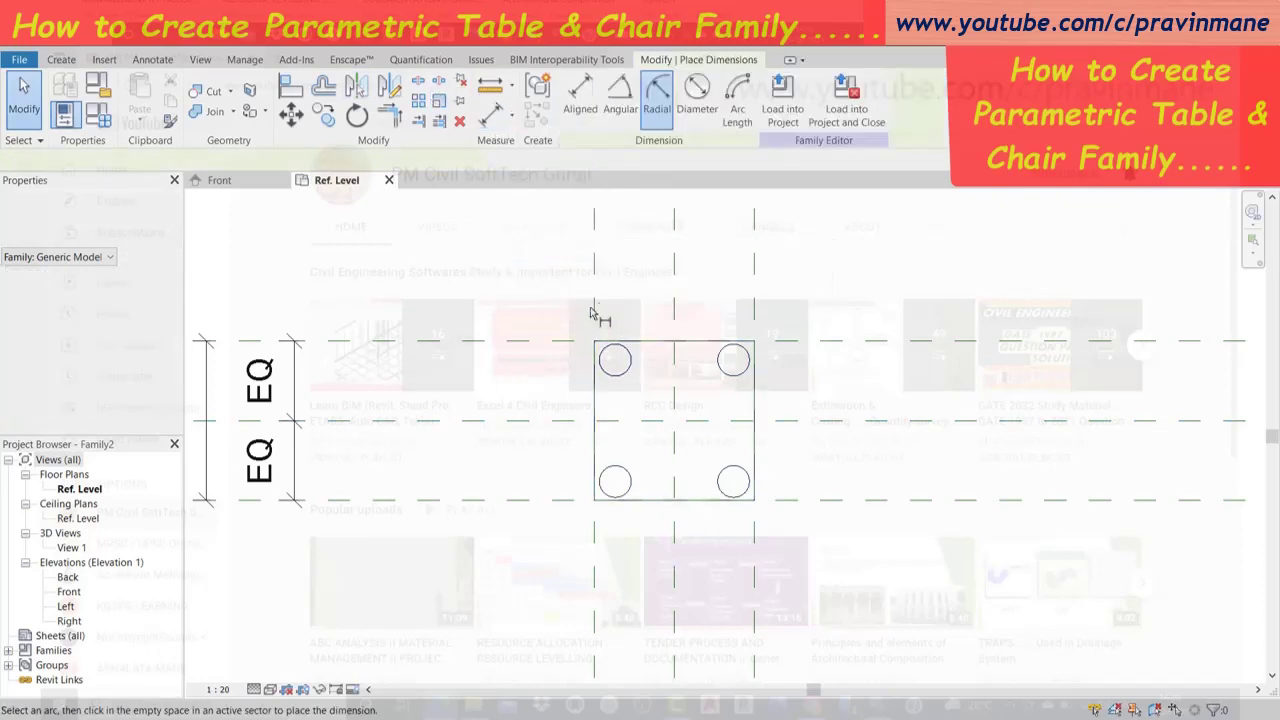
left_click(613, 344)
left_click(614, 320)
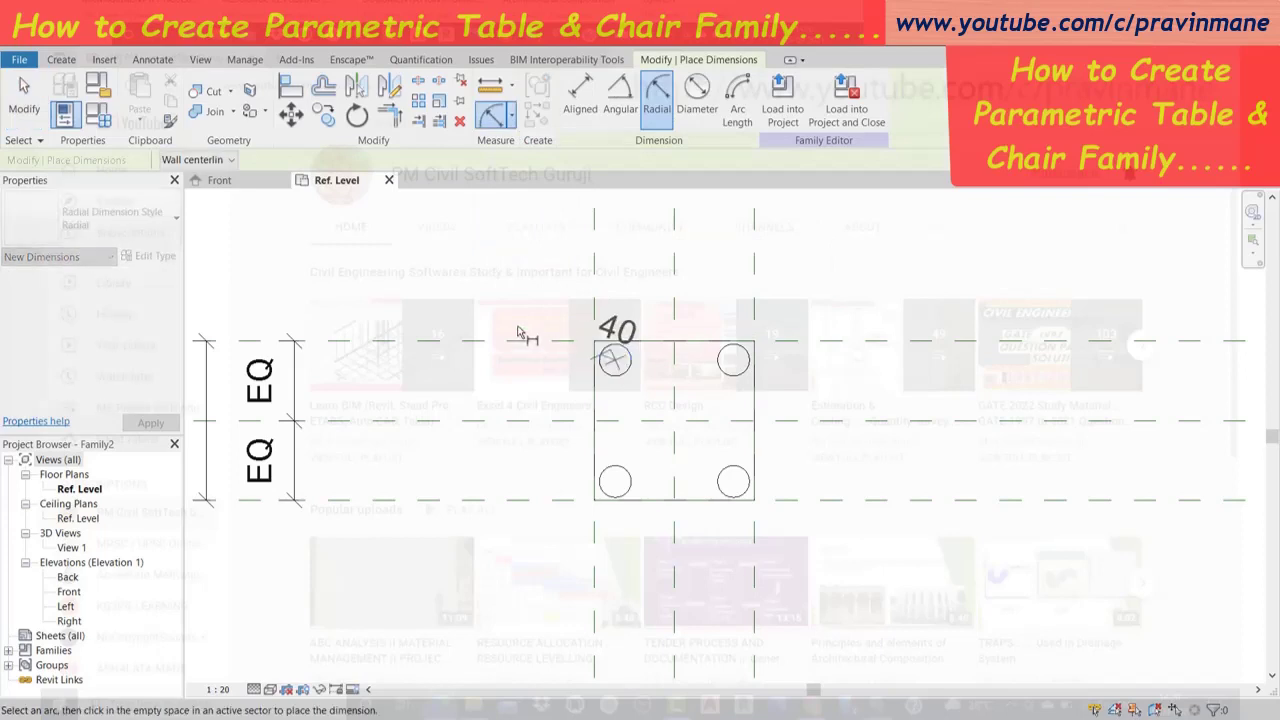
left_click(455, 305)
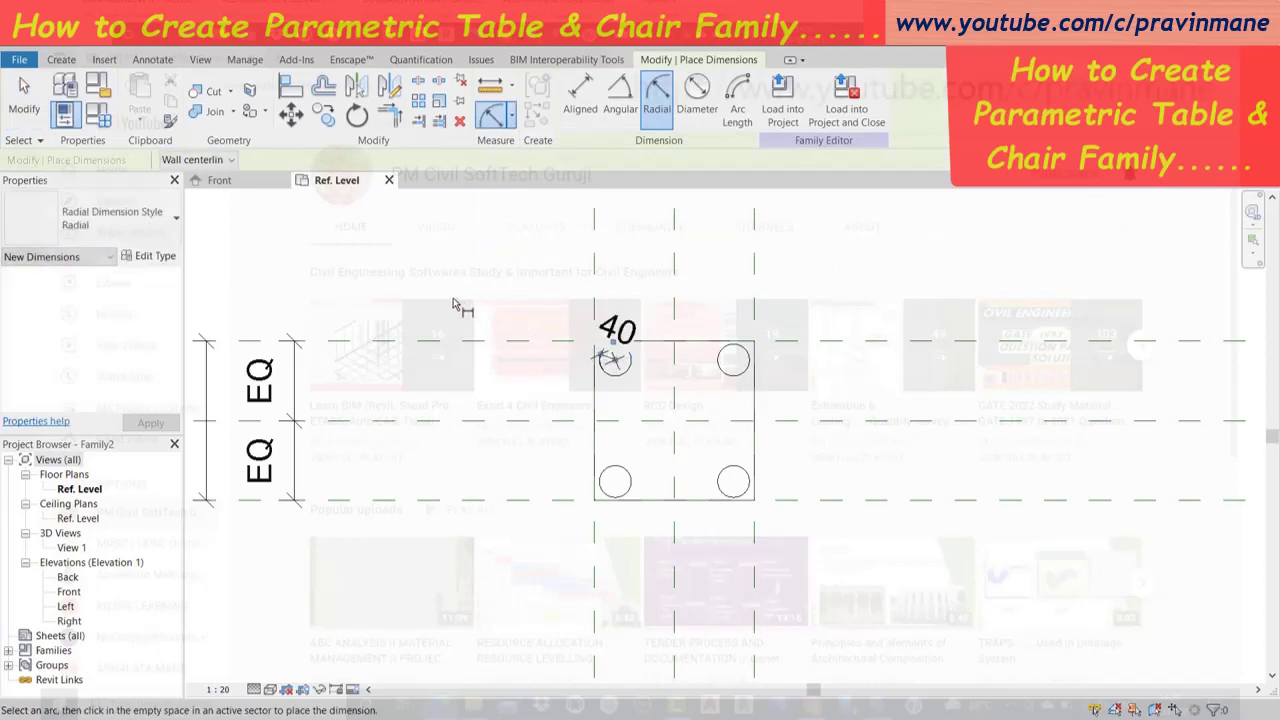
left_click(735, 354)
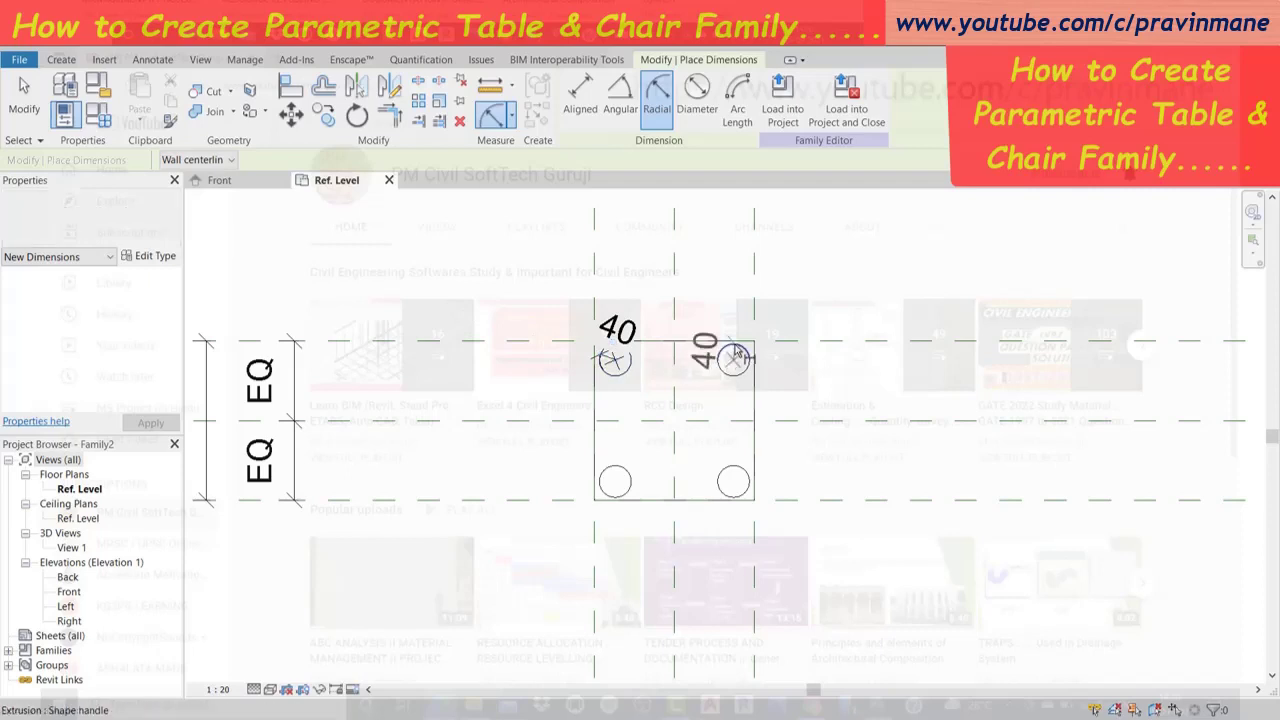
left_click(790, 367)
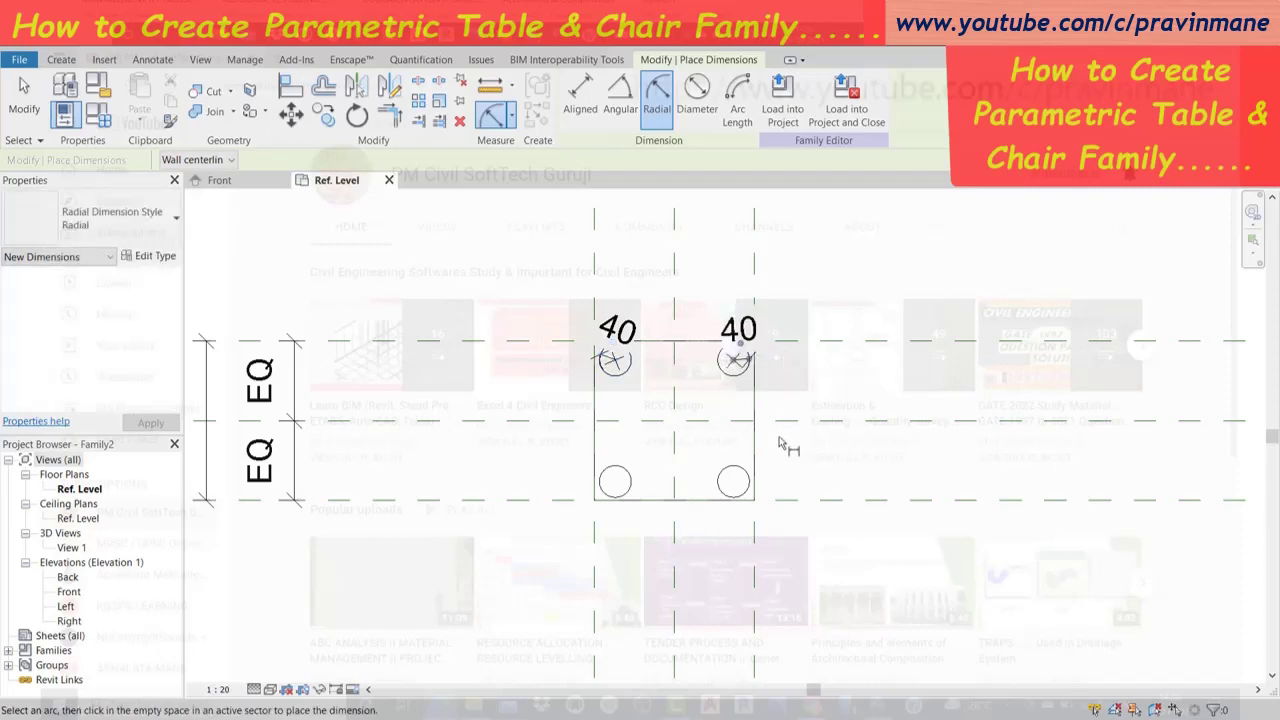
Add radial dimensions reading 40 to the bottom-right and bottom-left leg circles.
left_click(745, 481)
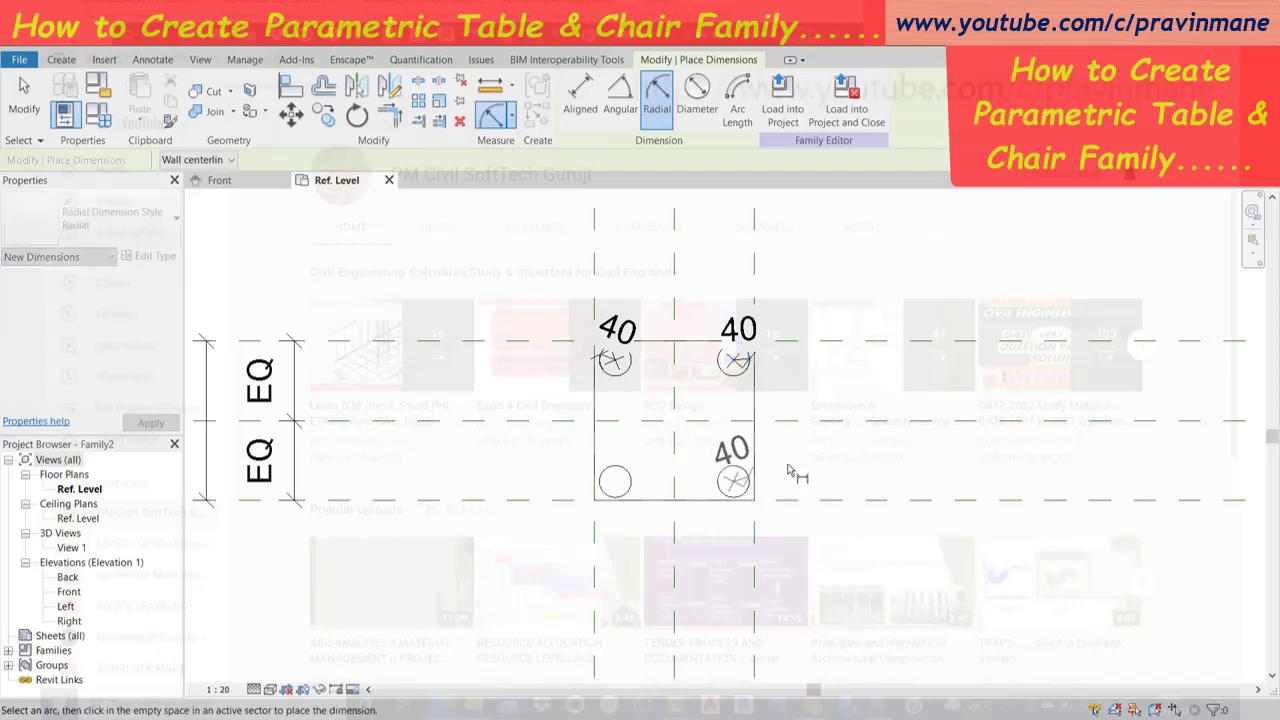
left_click(750, 488)
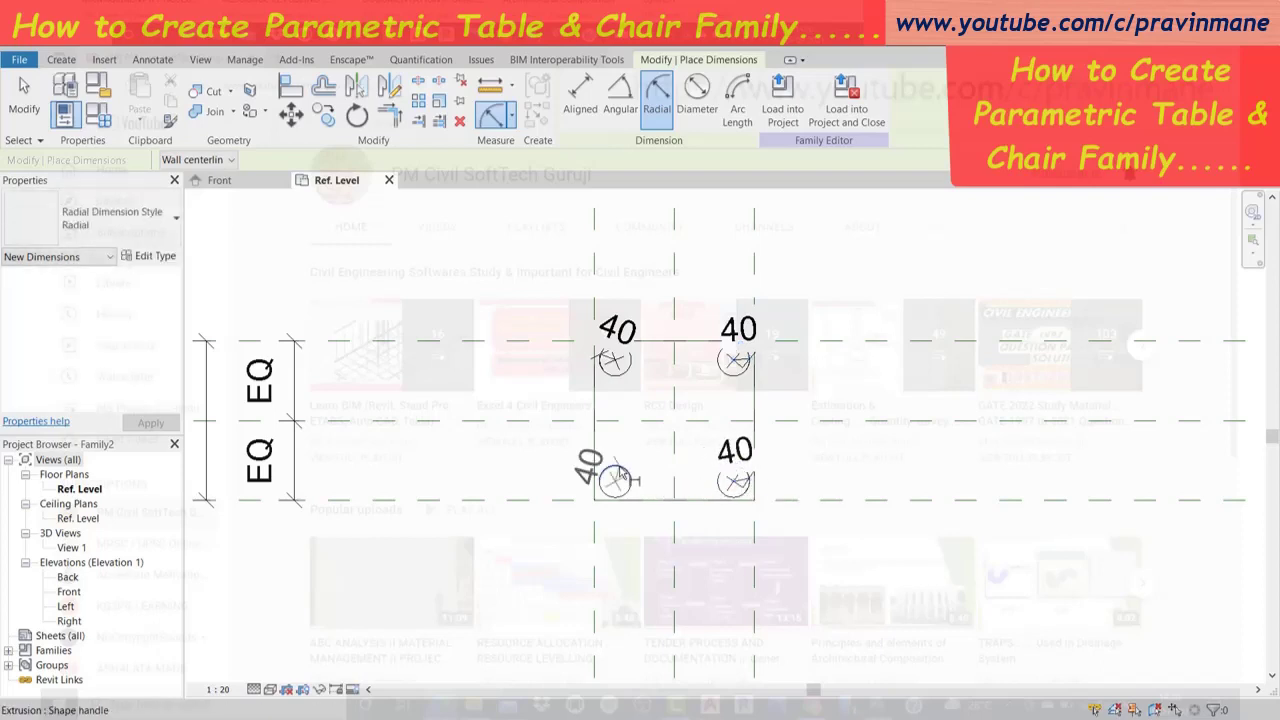
left_click(620, 474)
left_click(553, 484)
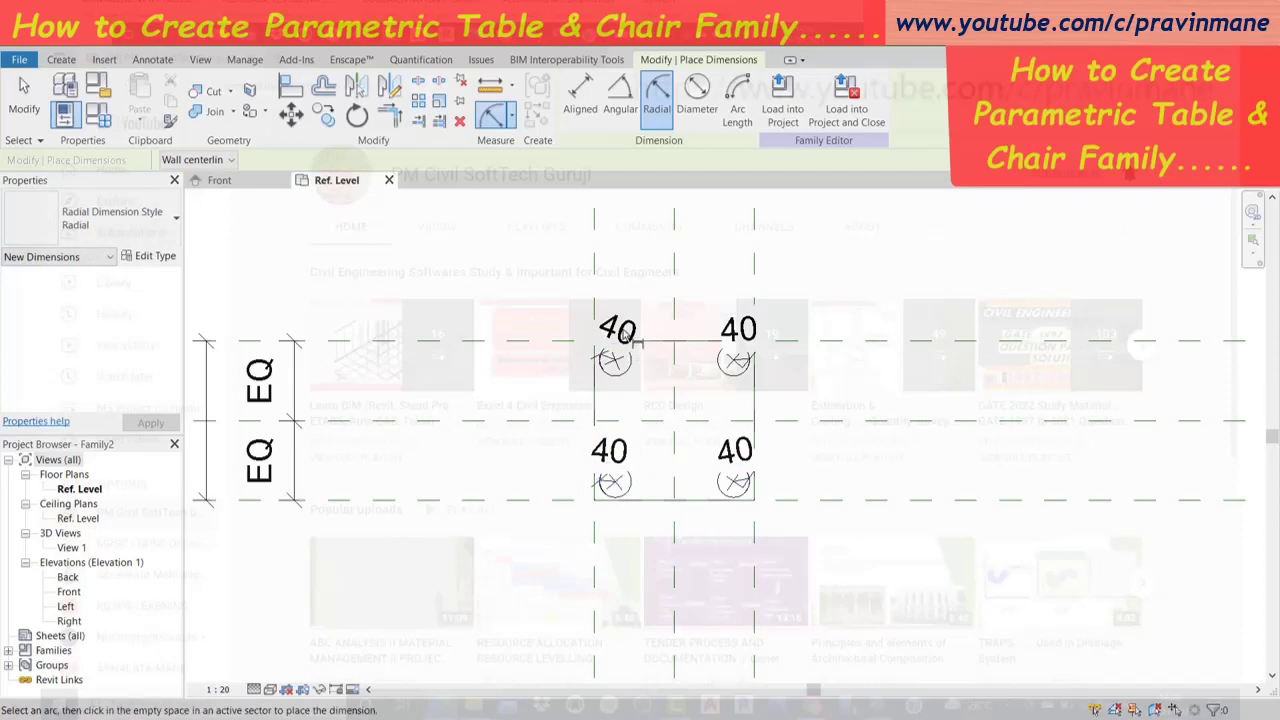
key("Escape")
left_click(610, 353)
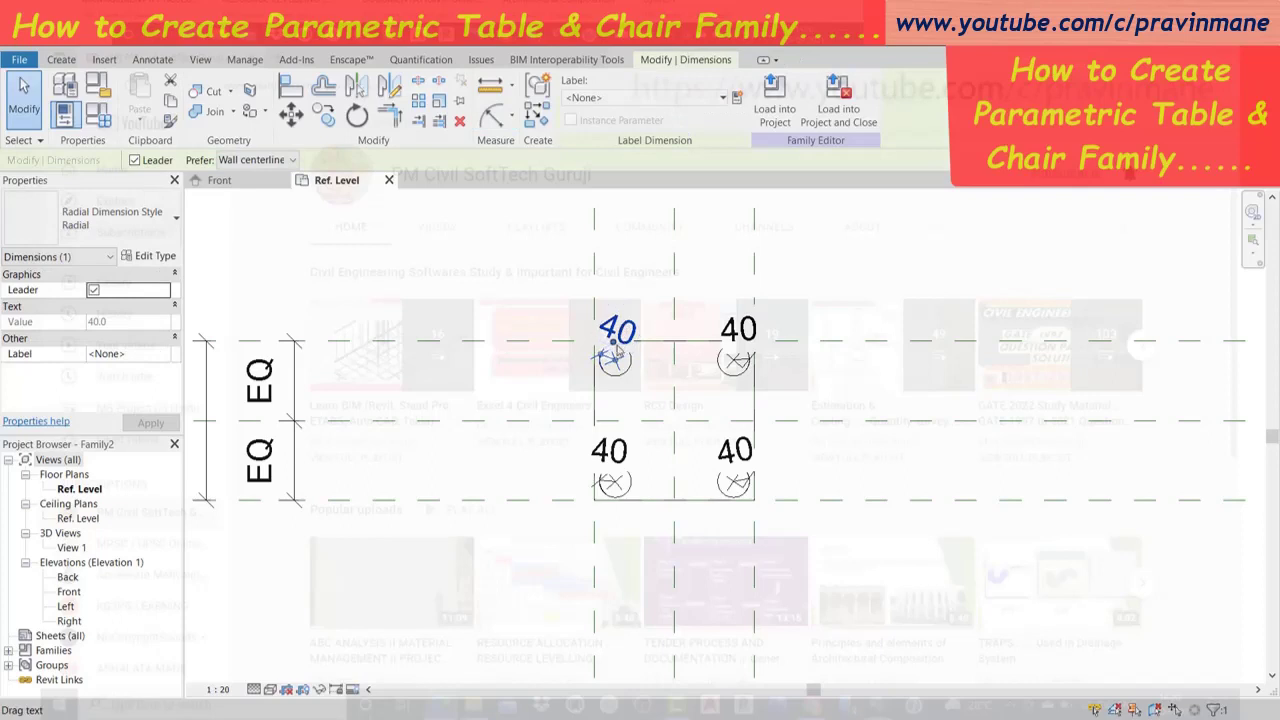
Drag each leg's 40 radius label diagonally outward, clear of the table corners.
left_click_drag(616, 346, 492, 290)
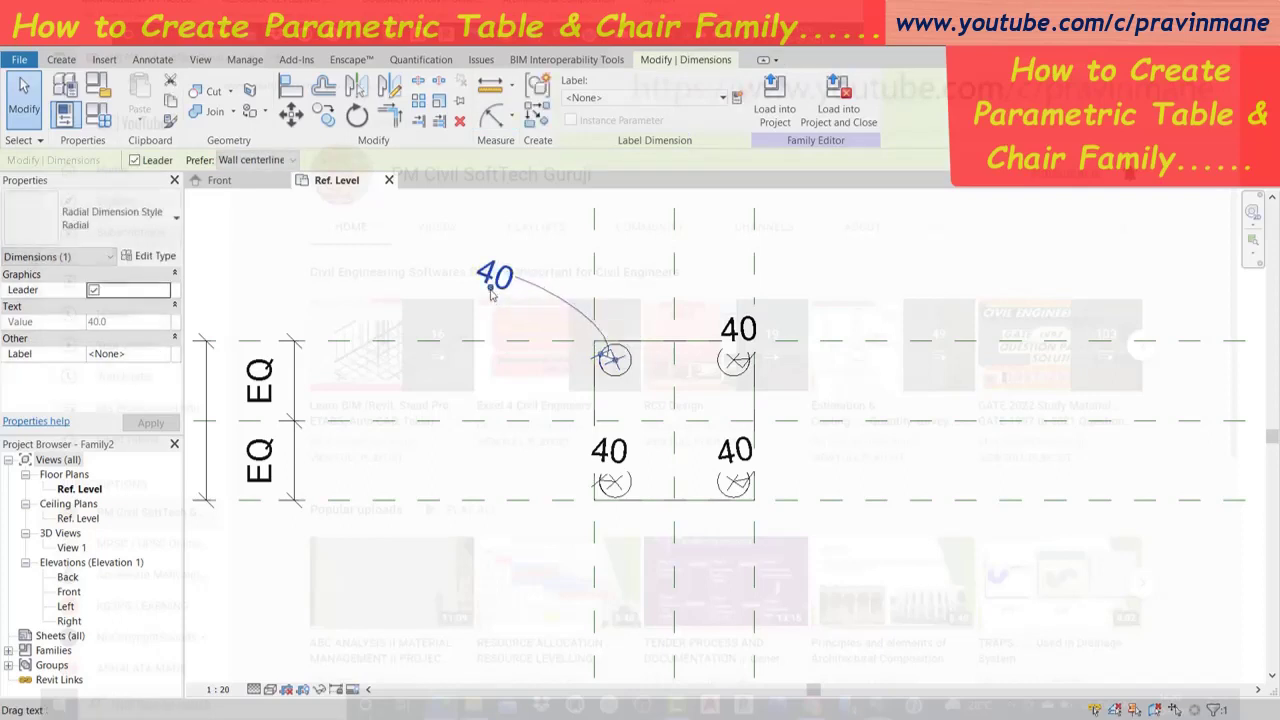
left_click(738, 335)
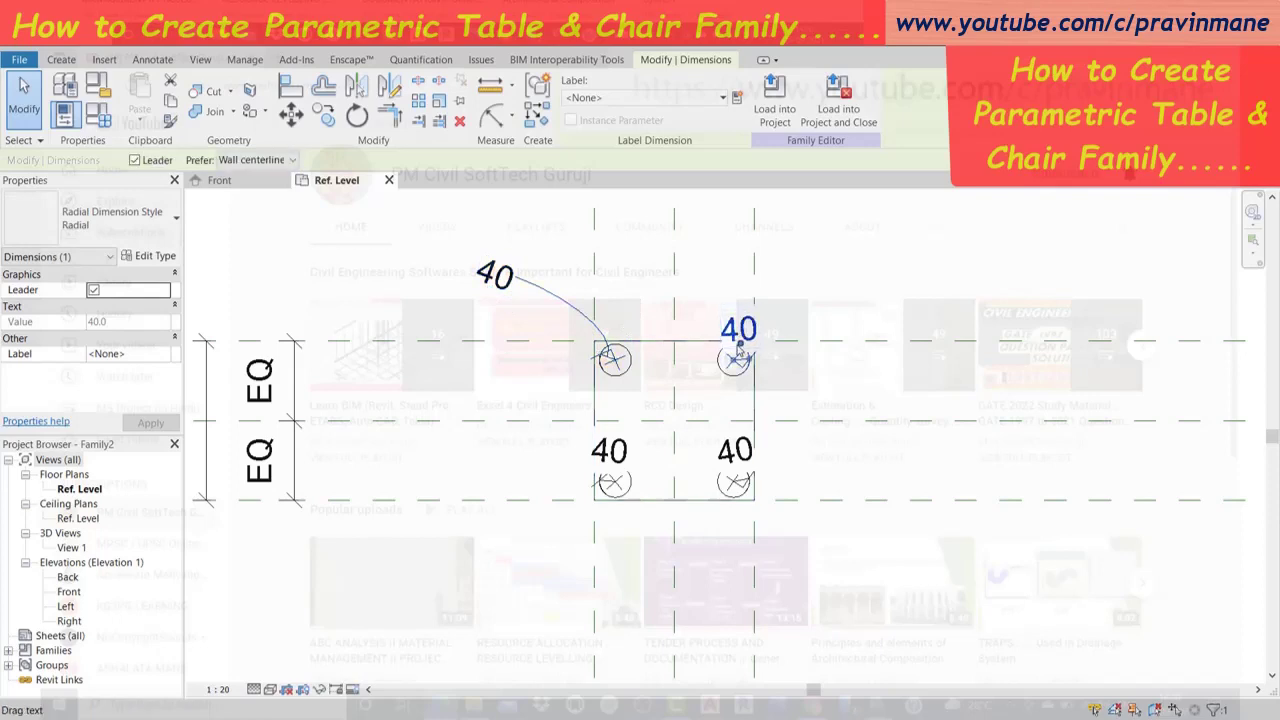
left_click_drag(740, 345, 862, 270)
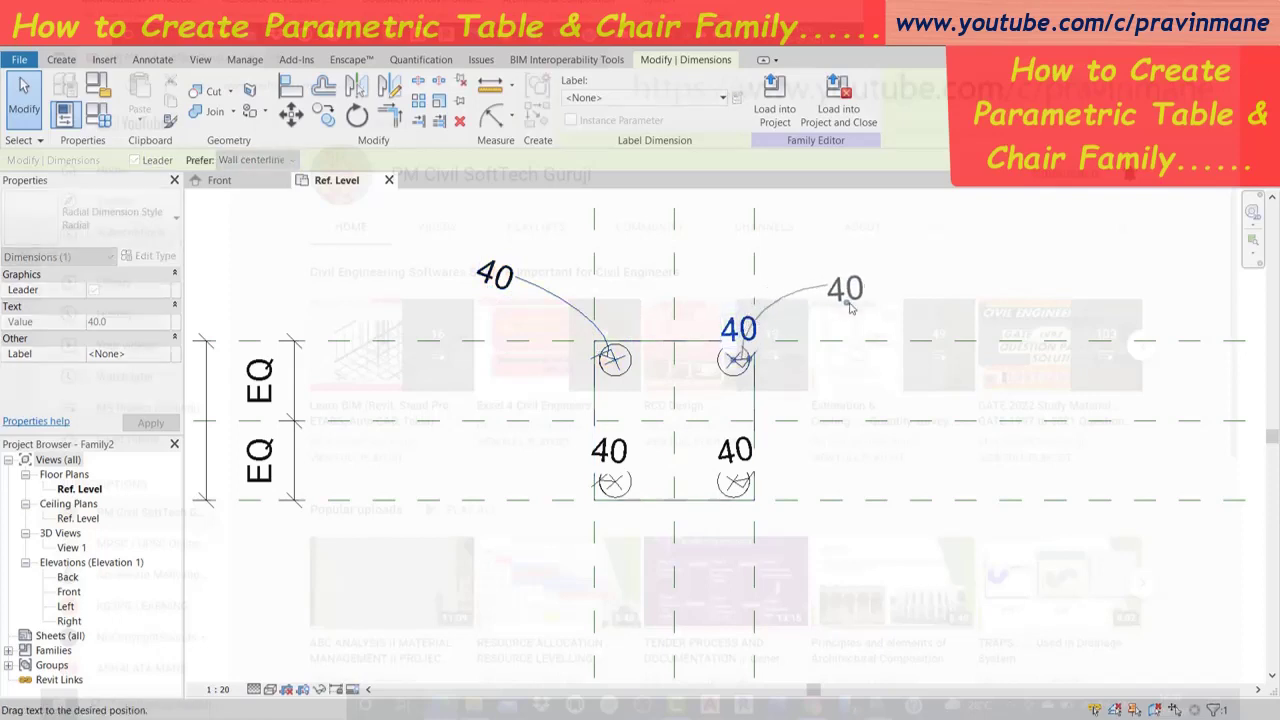
left_click(745, 455)
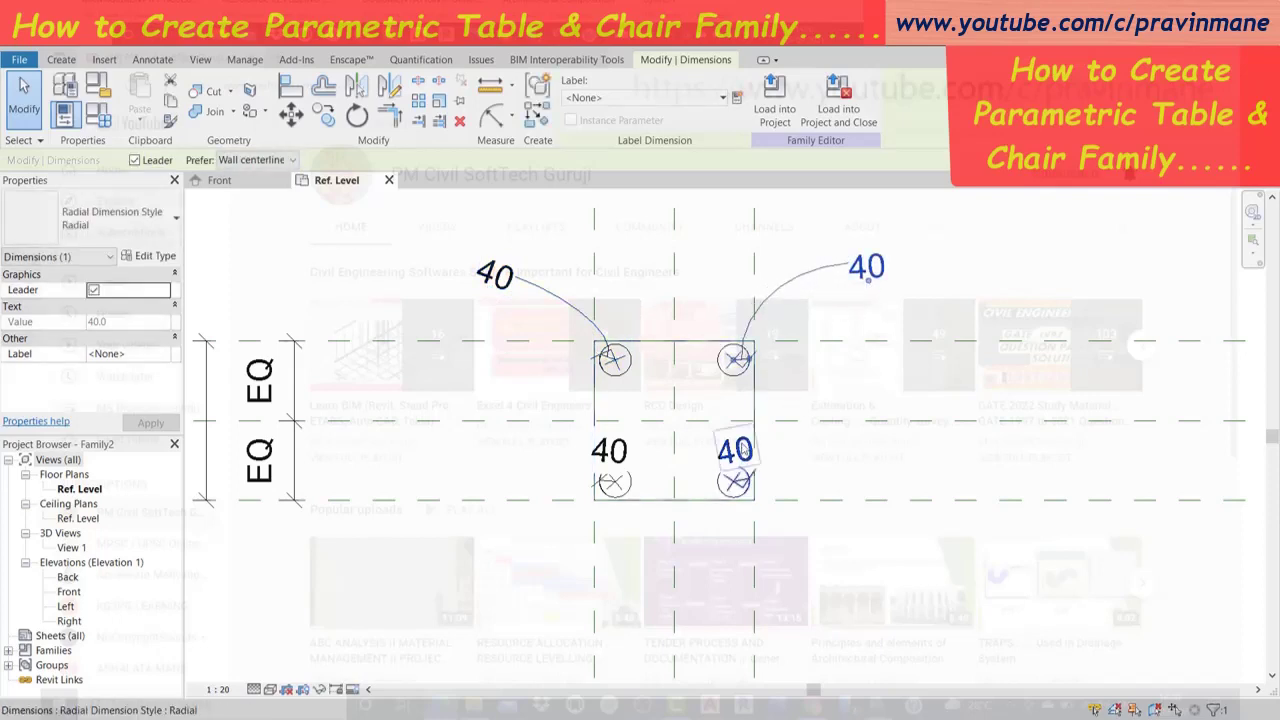
left_click_drag(740, 478, 890, 591)
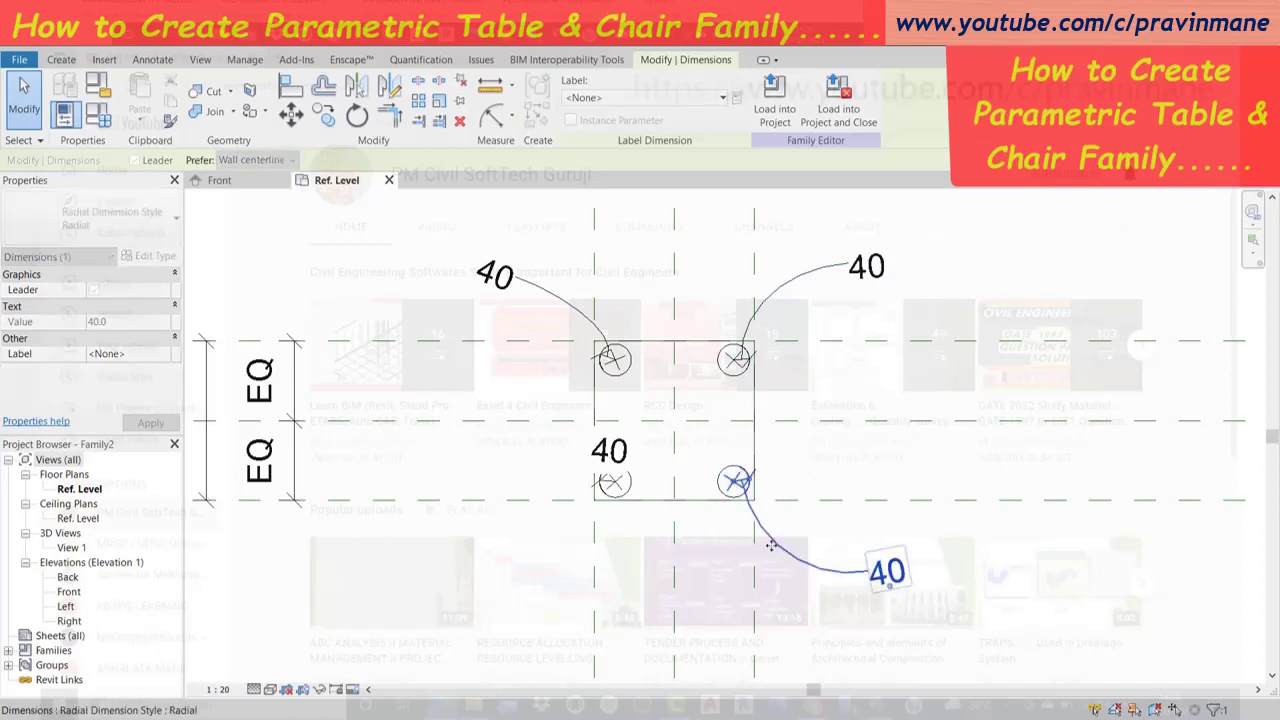
left_click(611, 466)
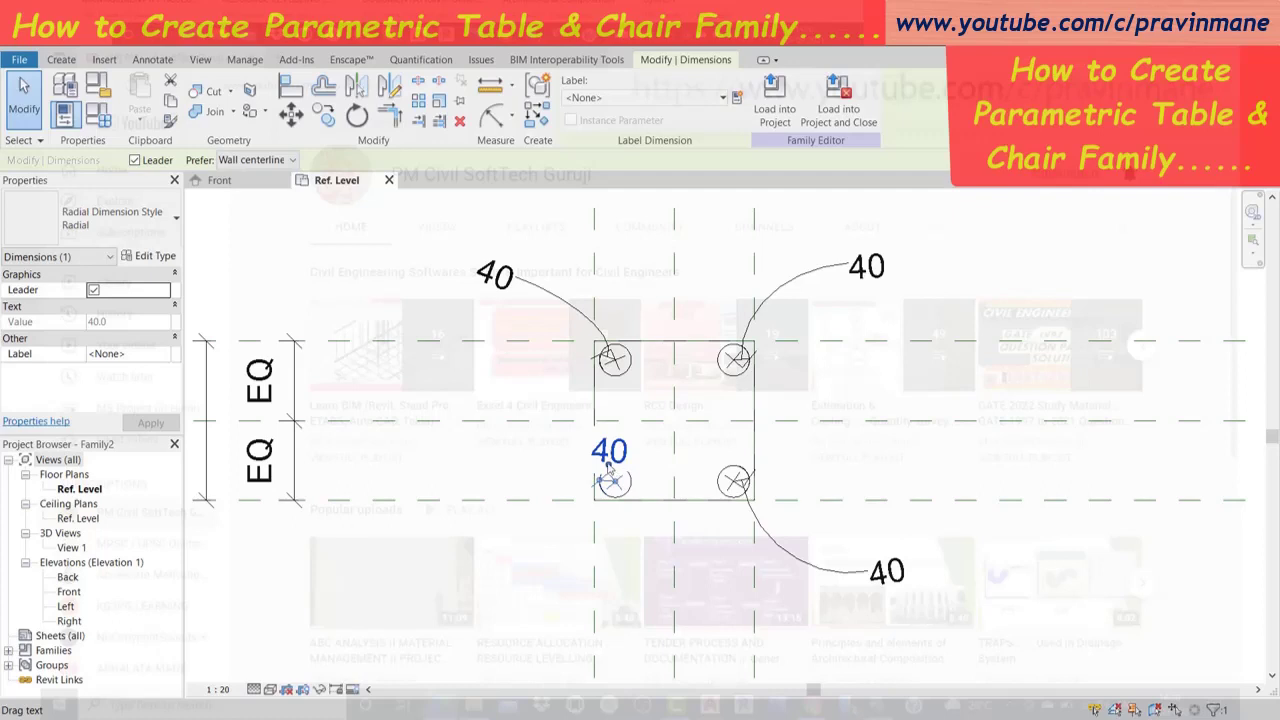
left_click_drag(611, 466, 457, 566)
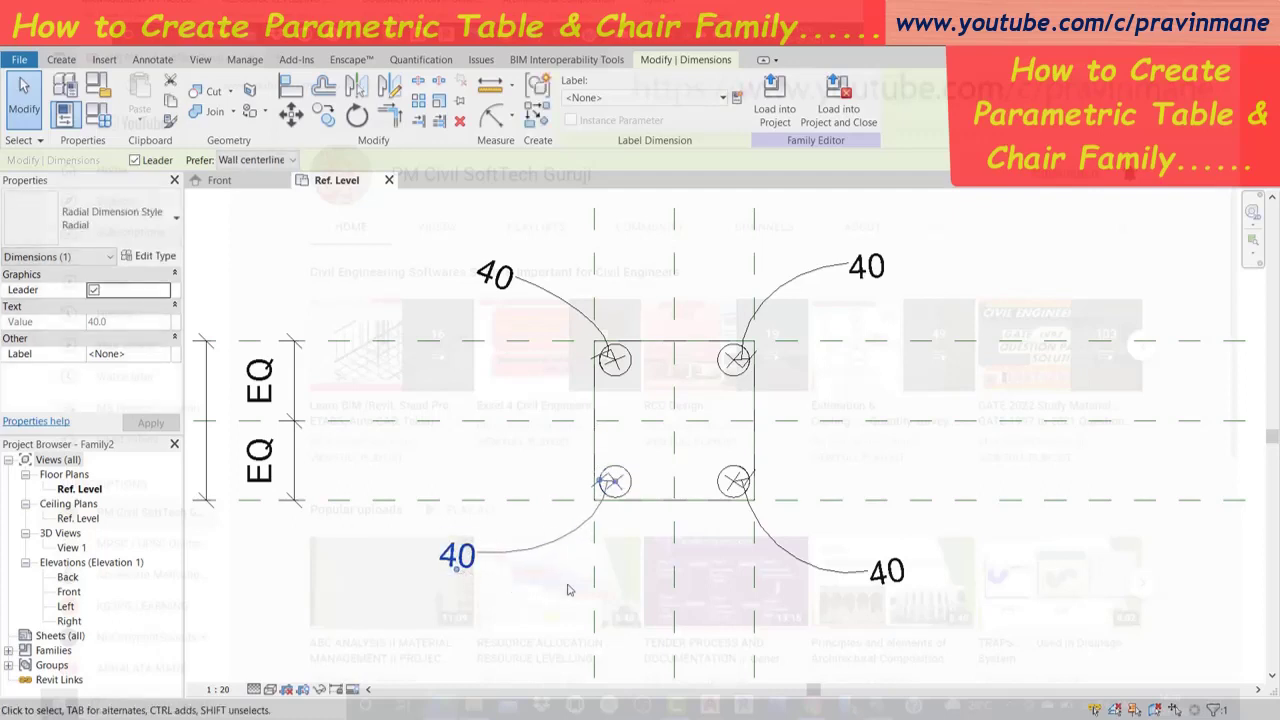
Select all four leg radius dimensions and bring up the Label dropdown.
left_click(614, 556)
left_click(506, 277)
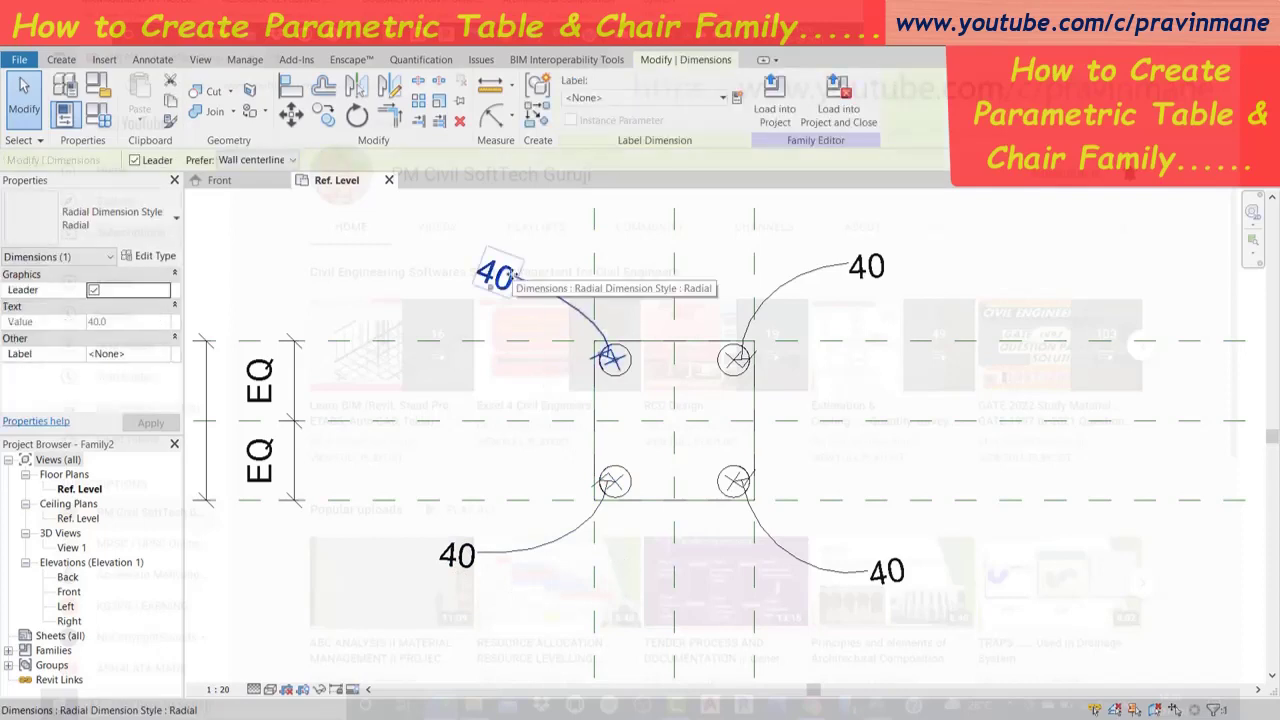
left_click(866, 266, "ctrl")
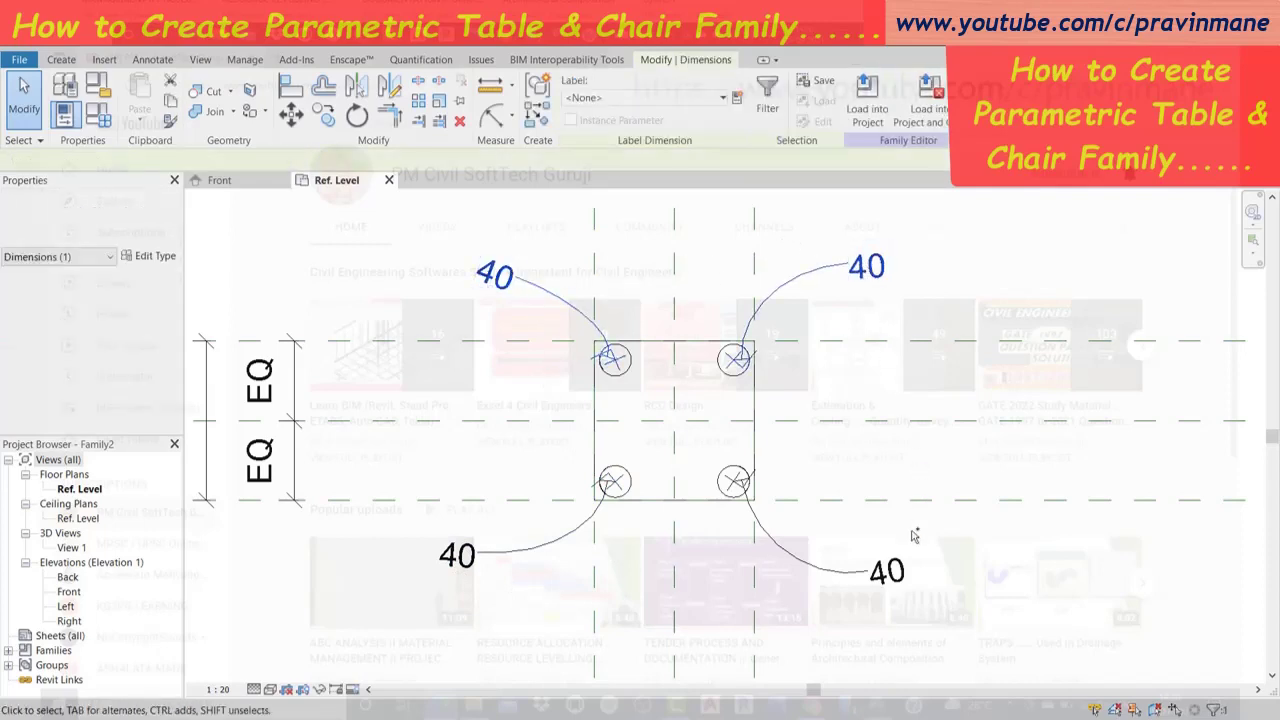
left_click(457, 555, "ctrl")
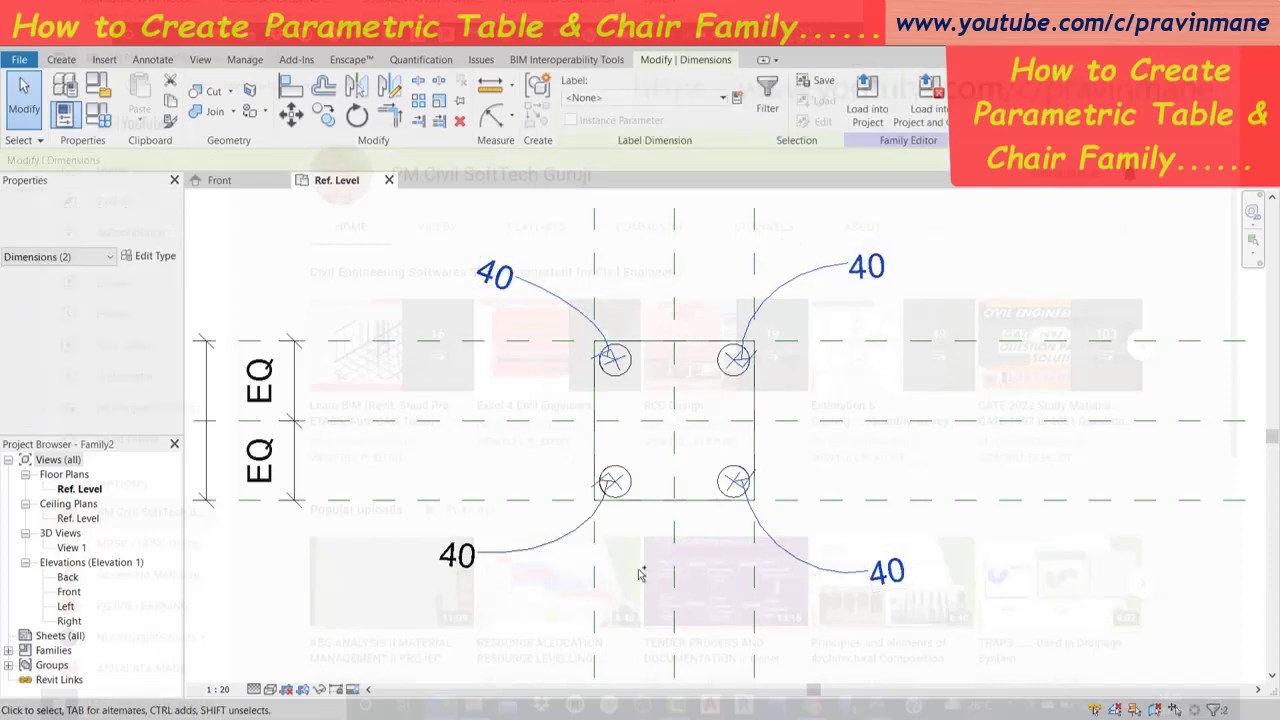
left_click(457, 555, "ctrl")
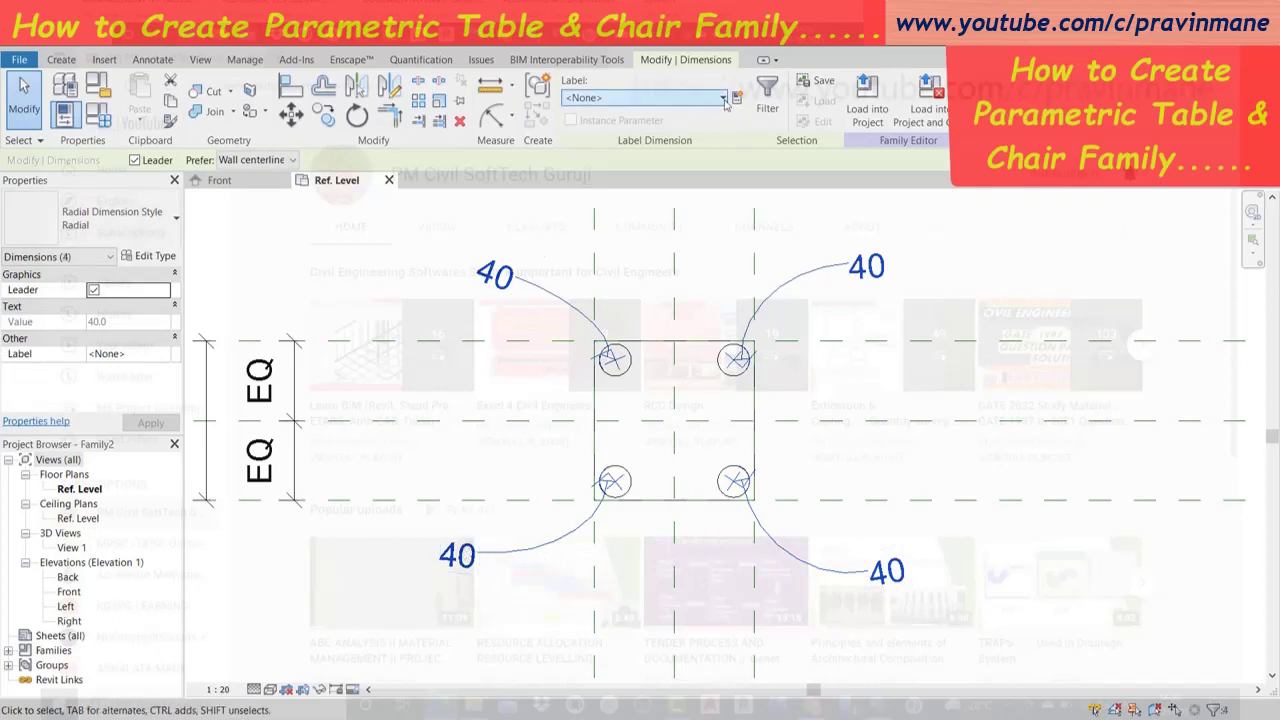
left_click(723, 97)
Label the four radius dimensions with a new type parameter 'Table Leg Radius' set to 40.
left_click(610, 126)
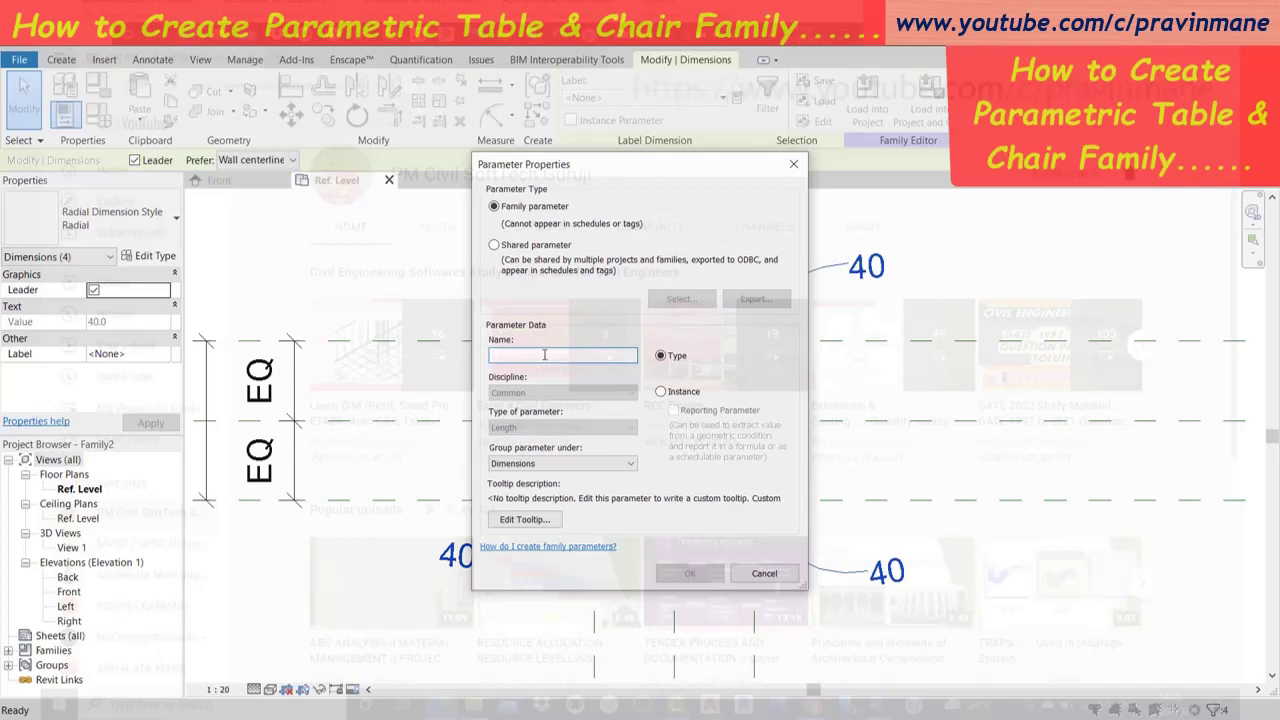
type("Table Leg Radius")
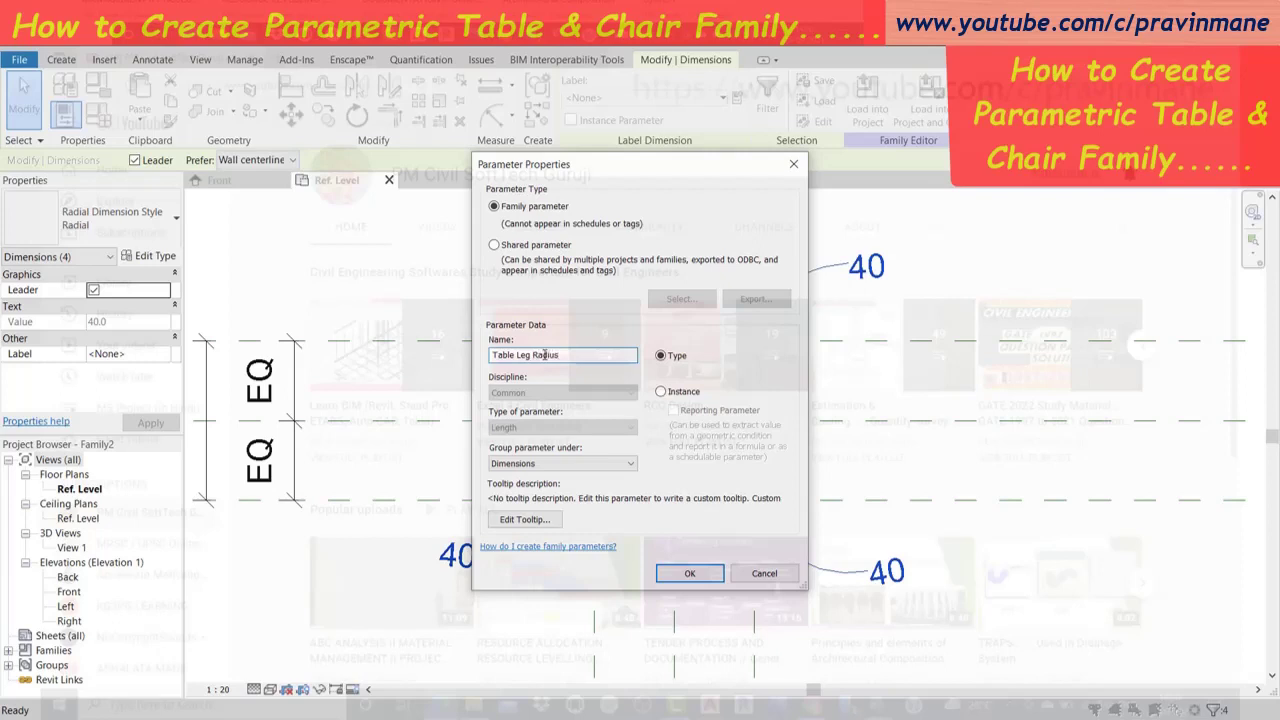
left_click(700, 578)
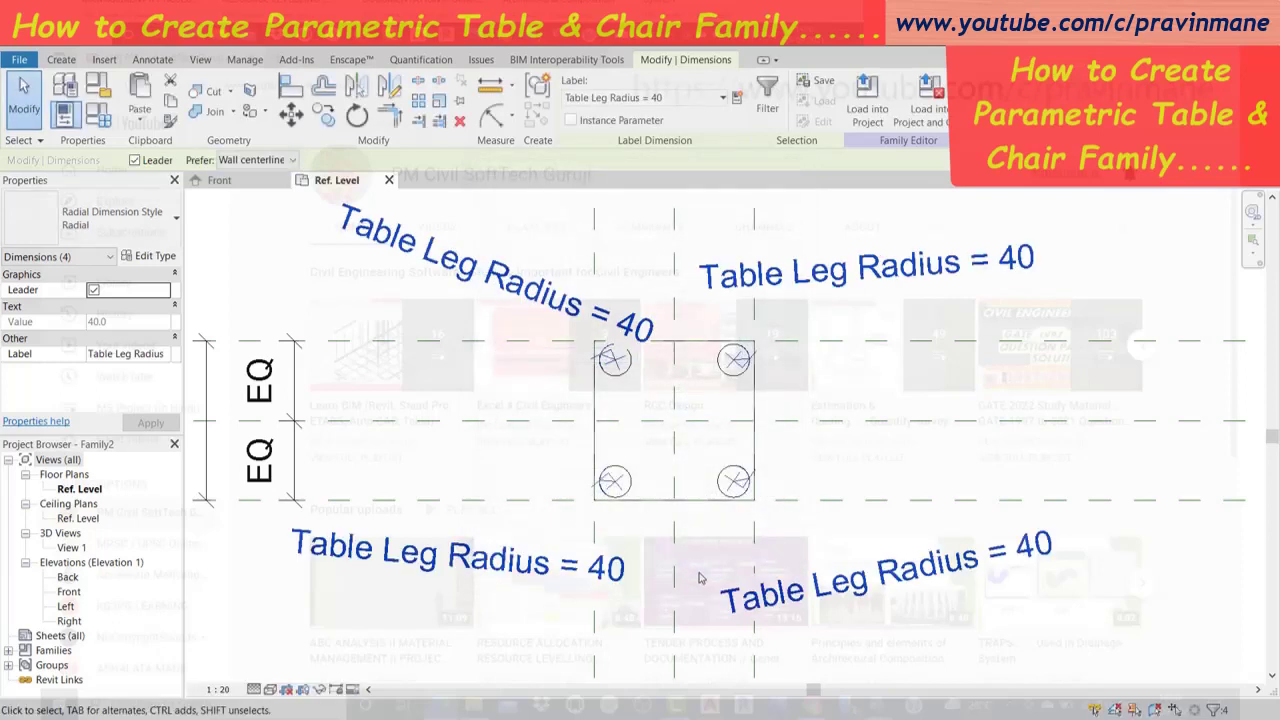
left_click(1036, 603)
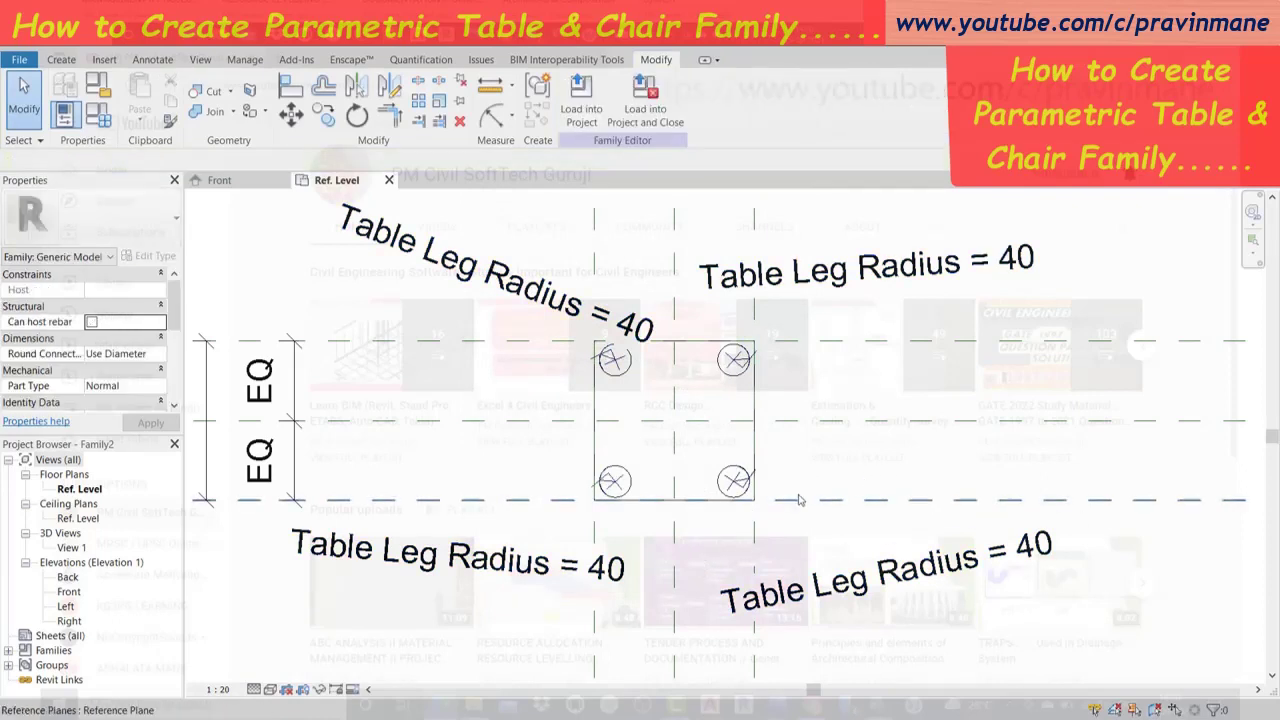
In the Front elevation, stretch the left leg up to the tabletop's underside.
left_click(220, 180)
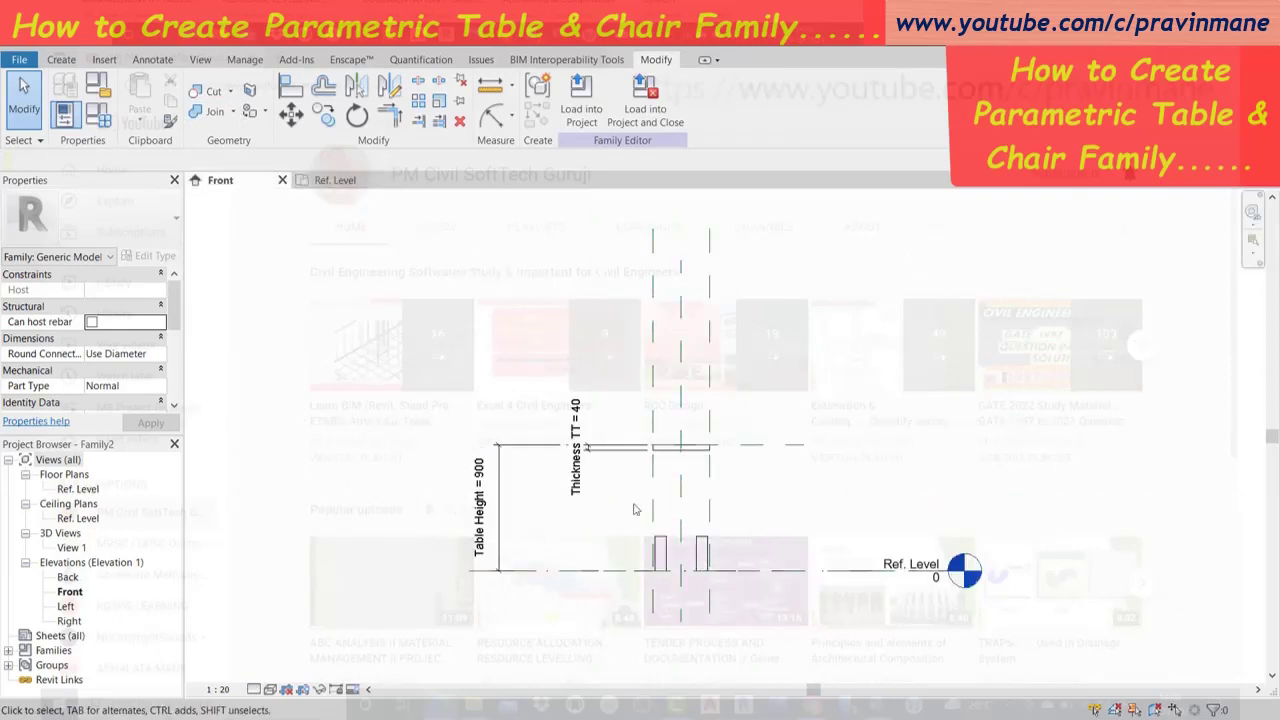
scroll(648, 490, "down", 1)
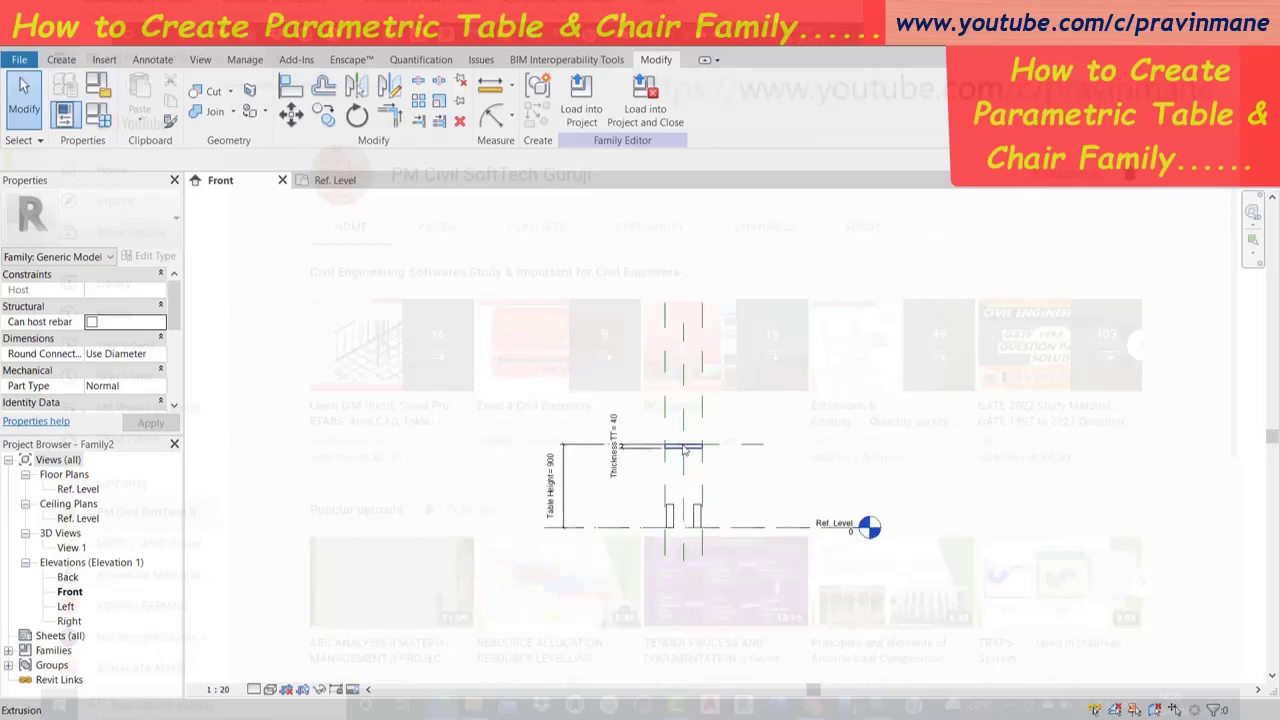
scroll(658, 470, "up", 2)
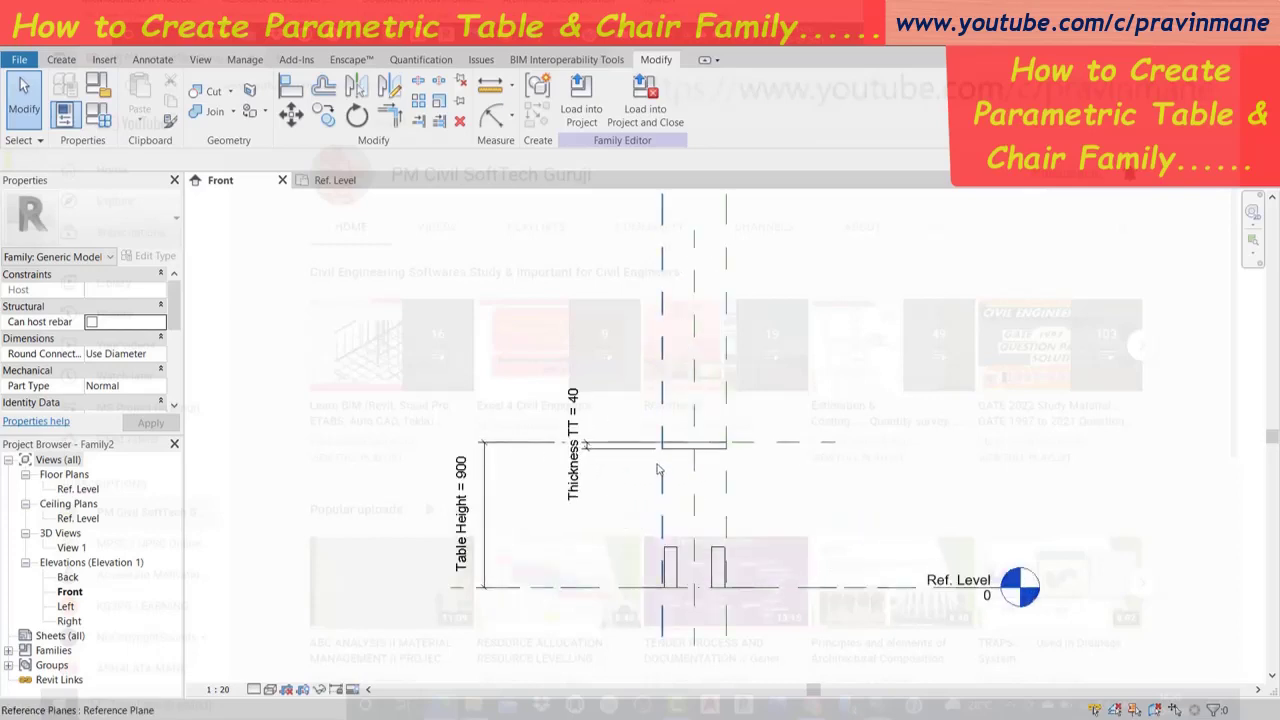
left_click(674, 591)
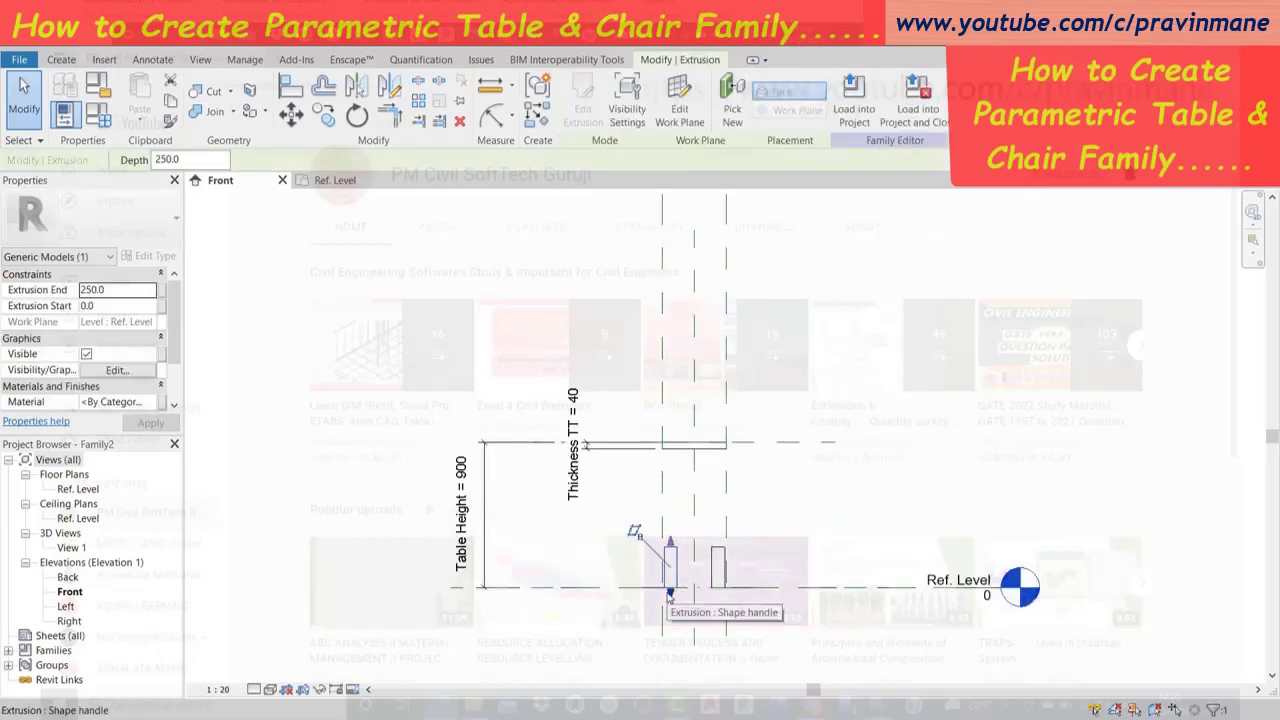
left_click(720, 594)
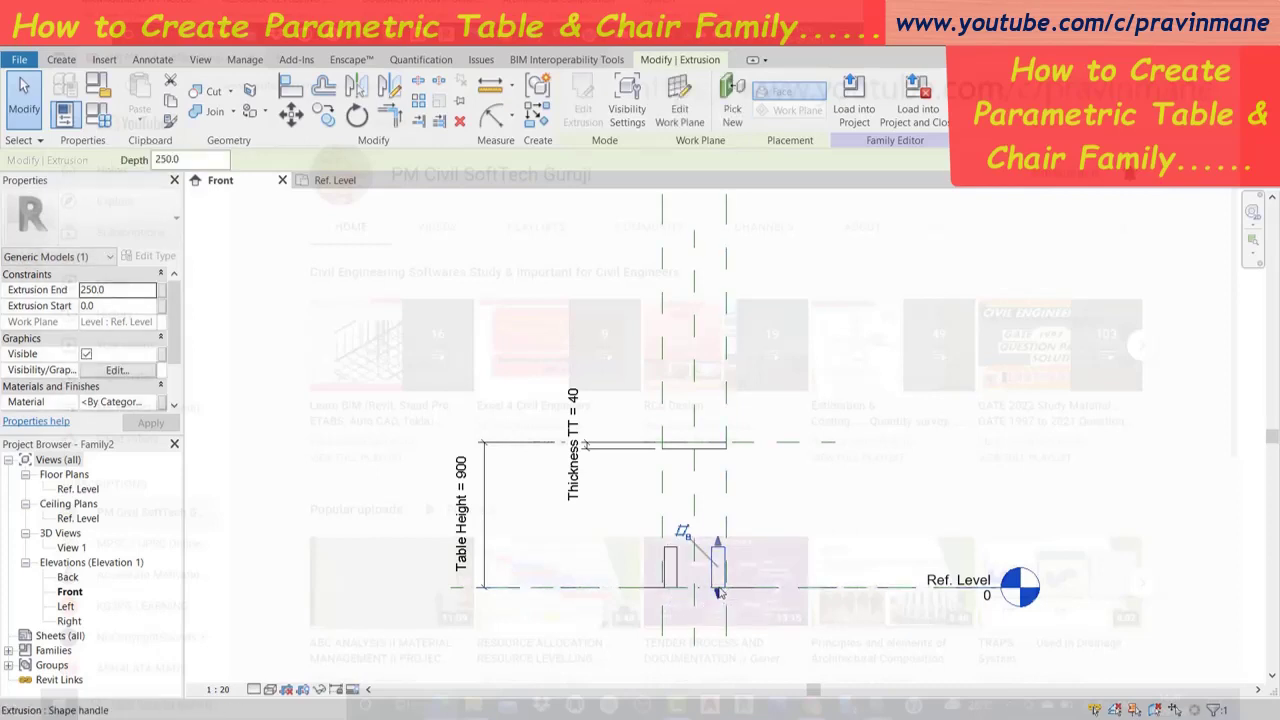
left_click(771, 628)
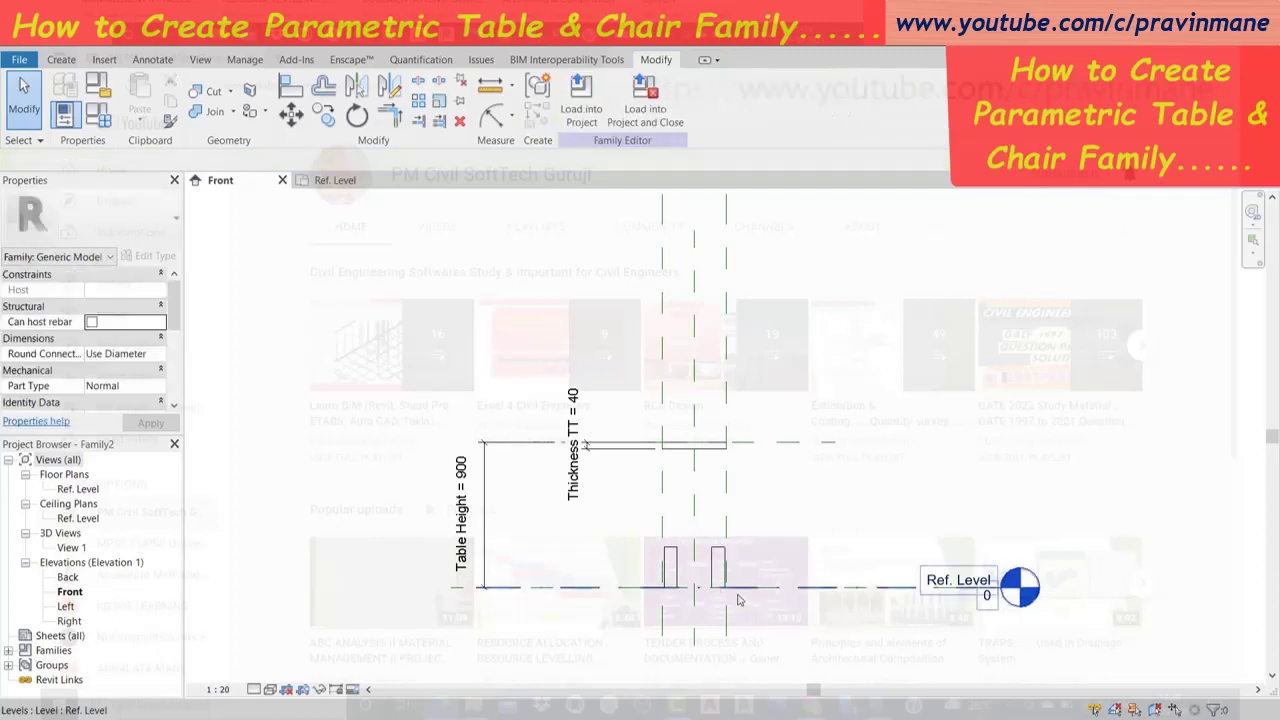
left_click(718, 553)
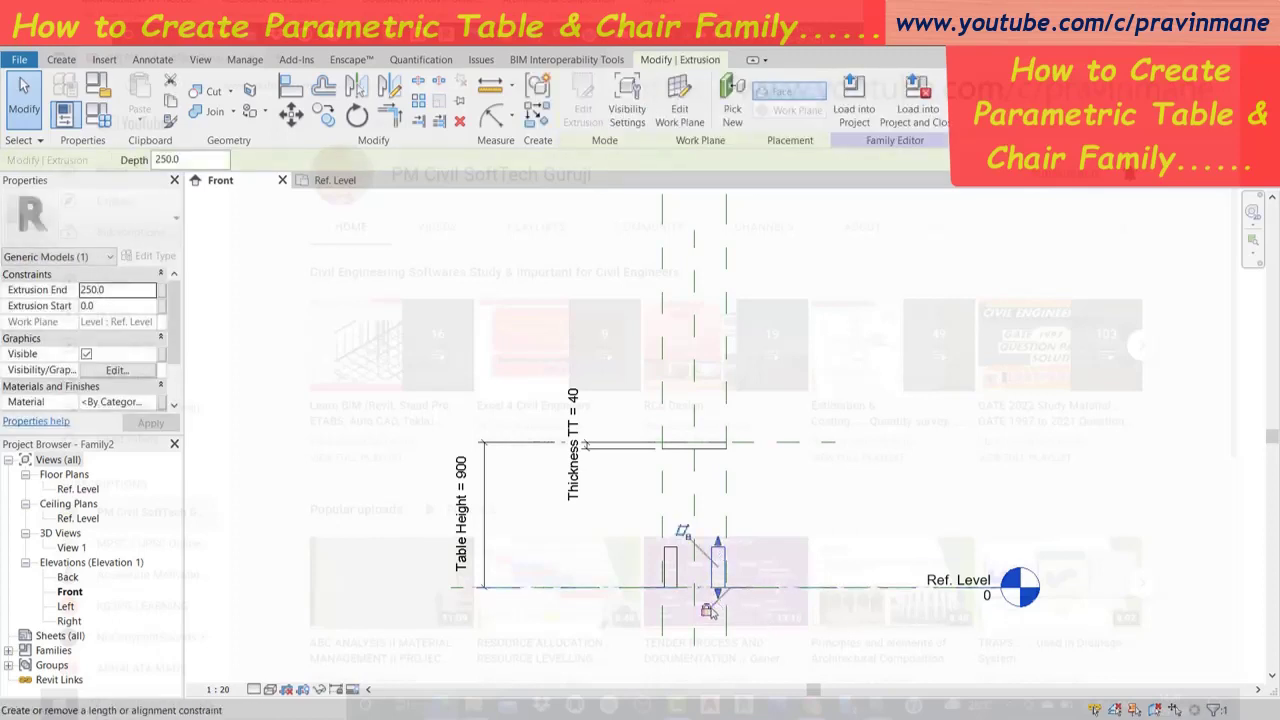
left_click(568, 648)
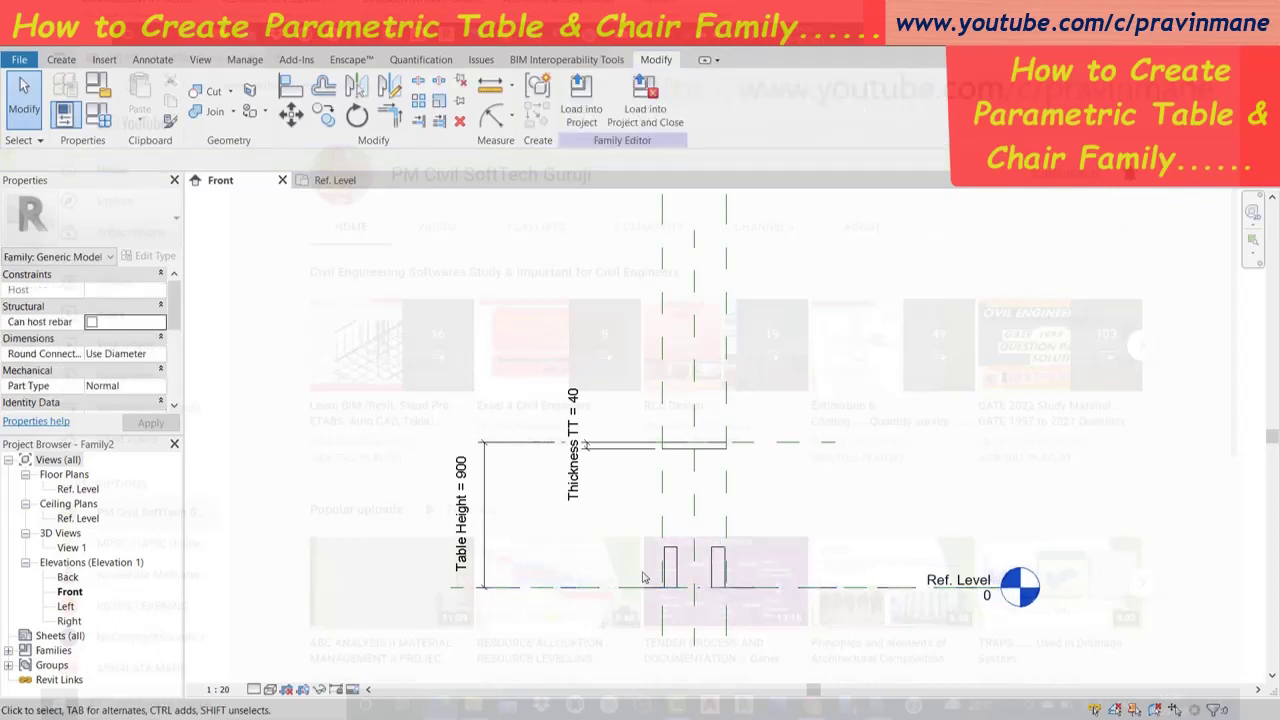
left_click(670, 560)
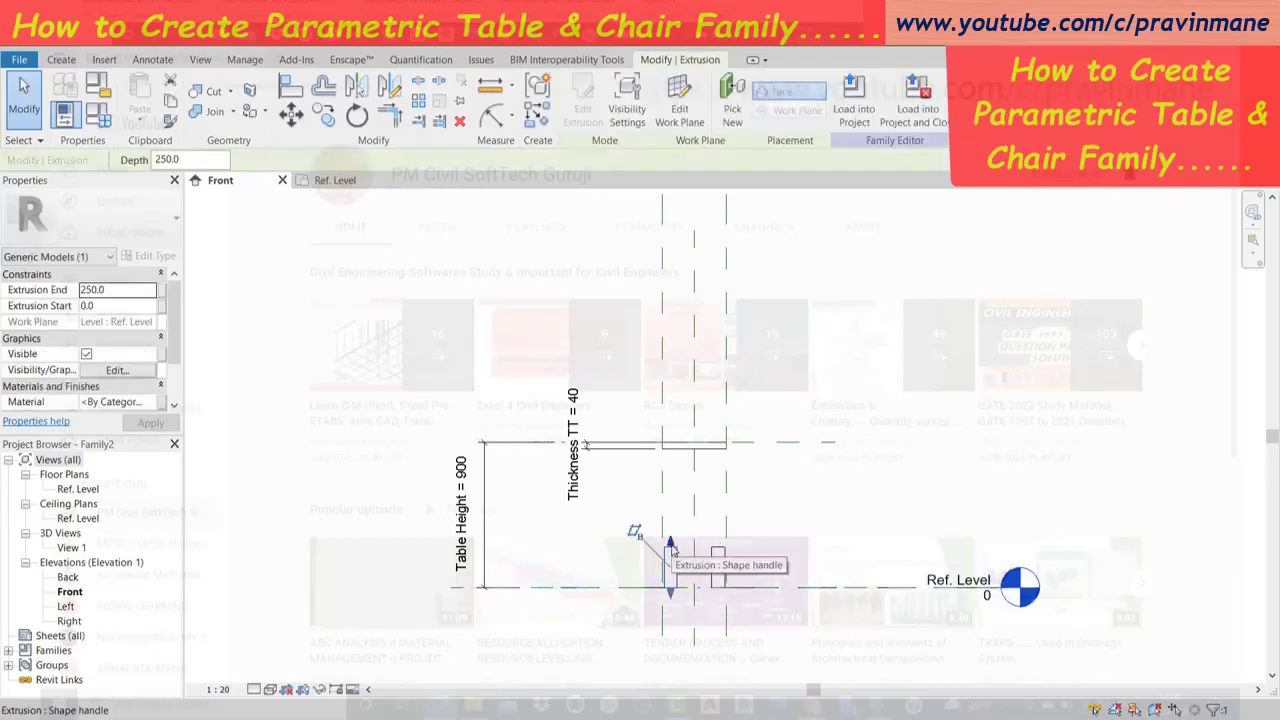
left_click_drag(671, 549, 675, 452)
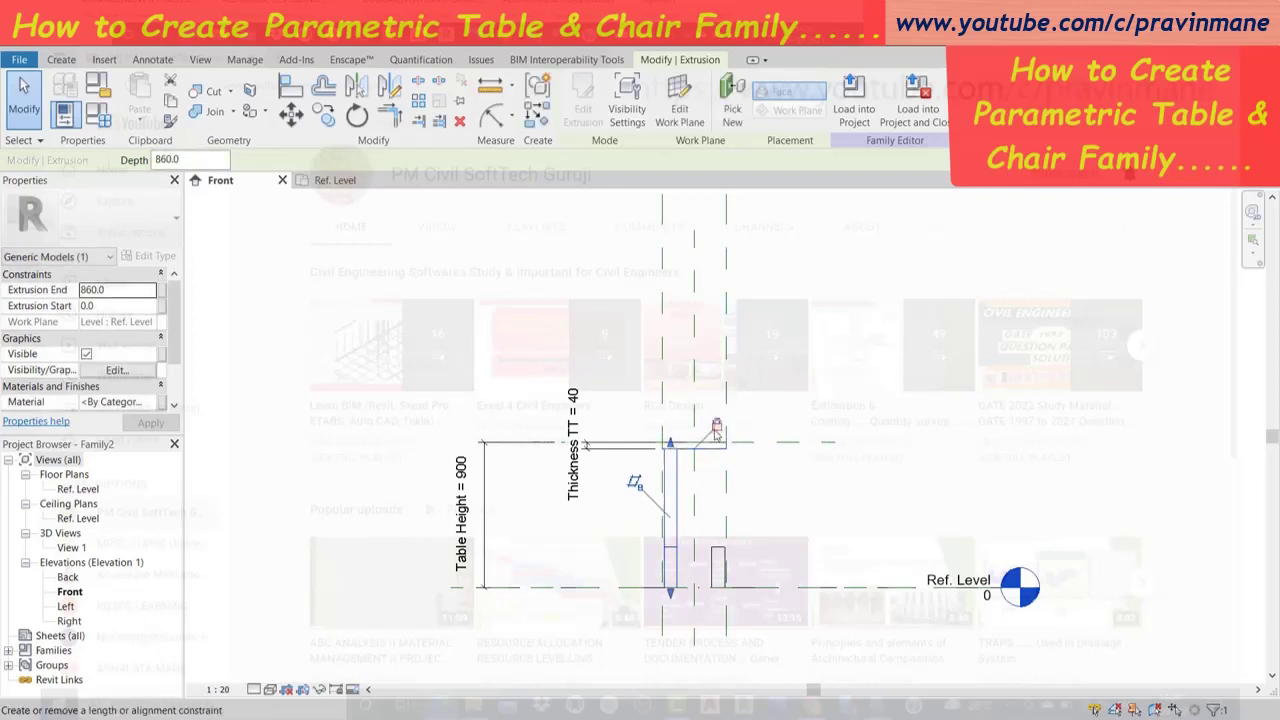
key("Escape")
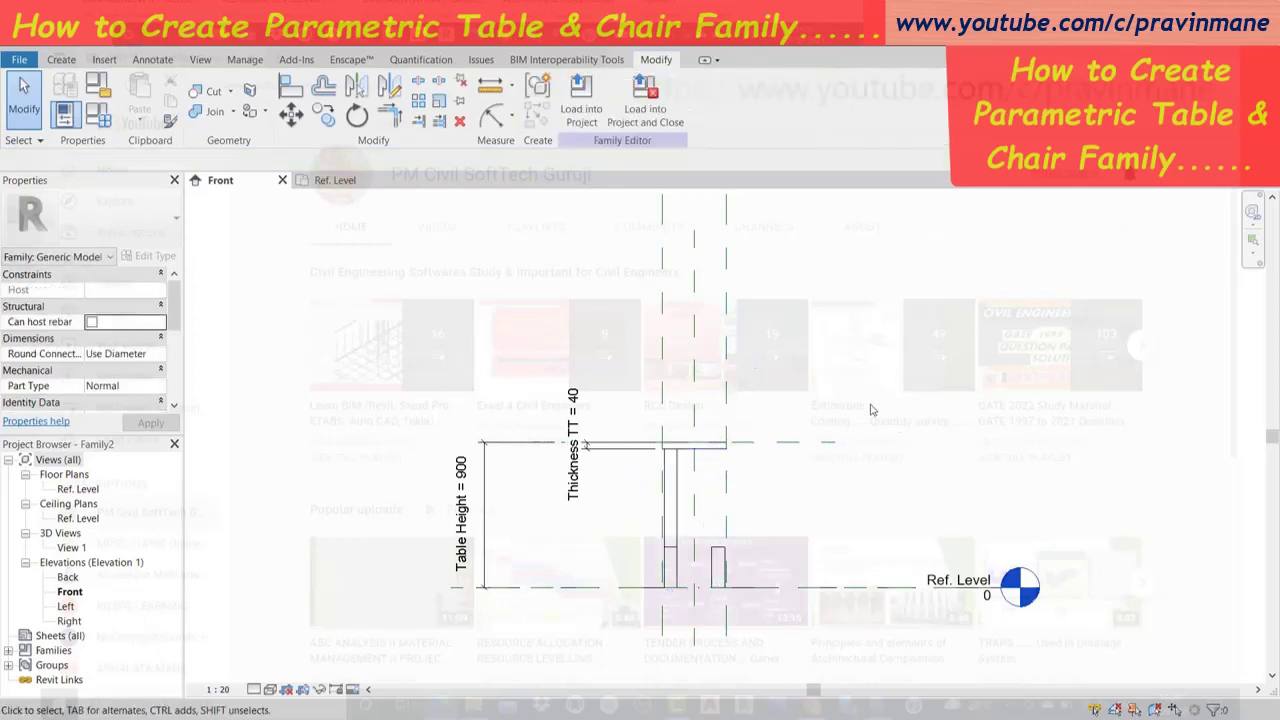
Lock the right leg's base to the reference level and stretch the remaining legs up to 860.
left_click(720, 551)
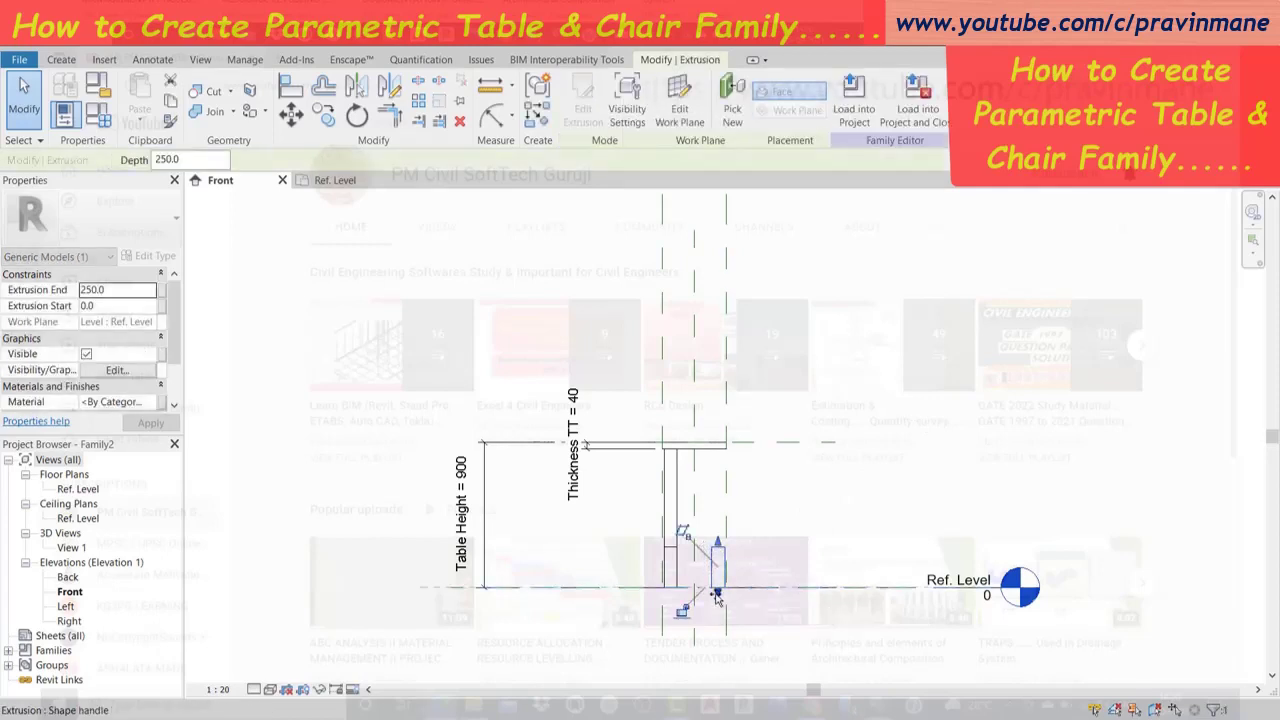
left_click(684, 612)
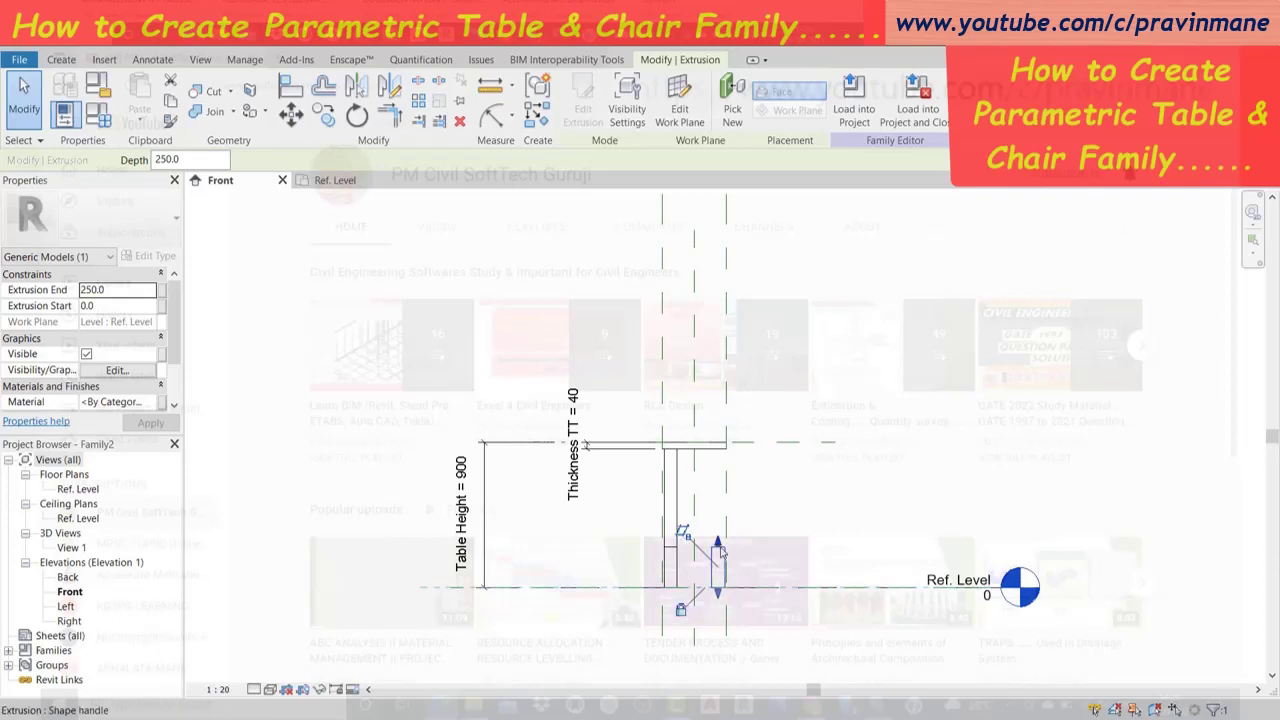
left_click_drag(718, 549, 720, 432)
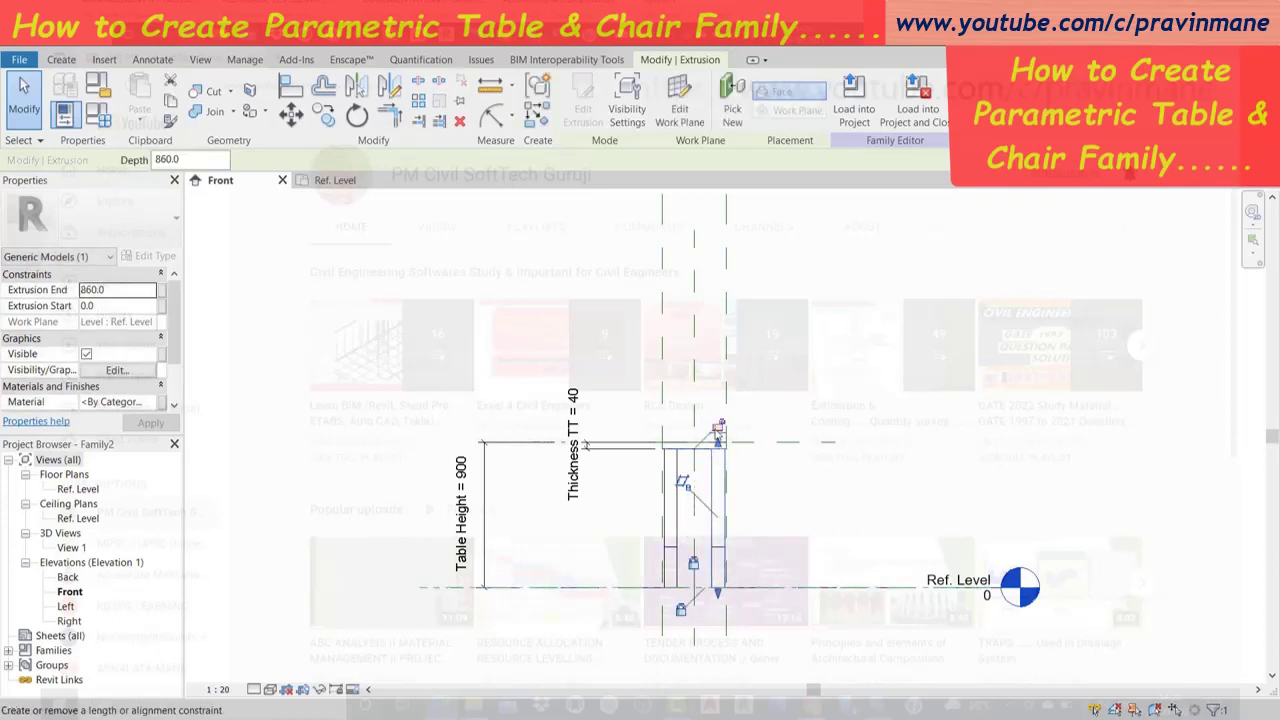
left_click(963, 491)
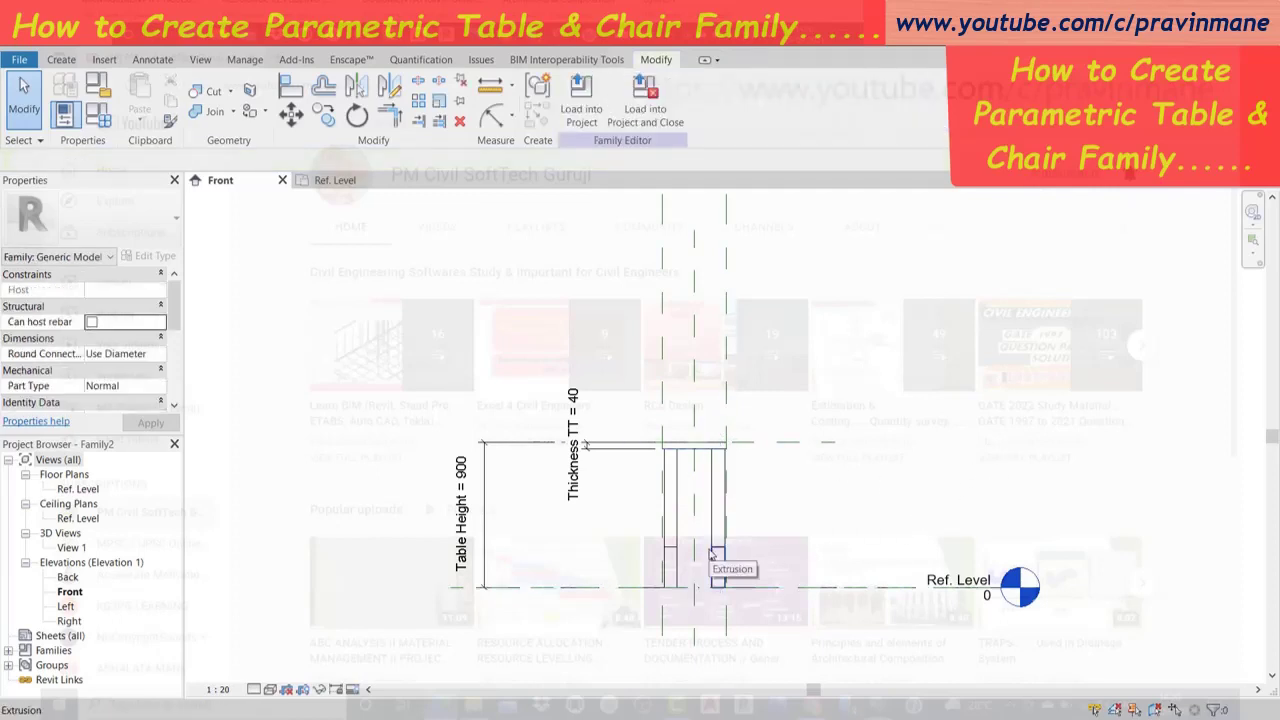
scroll(719, 557, "up", 3)
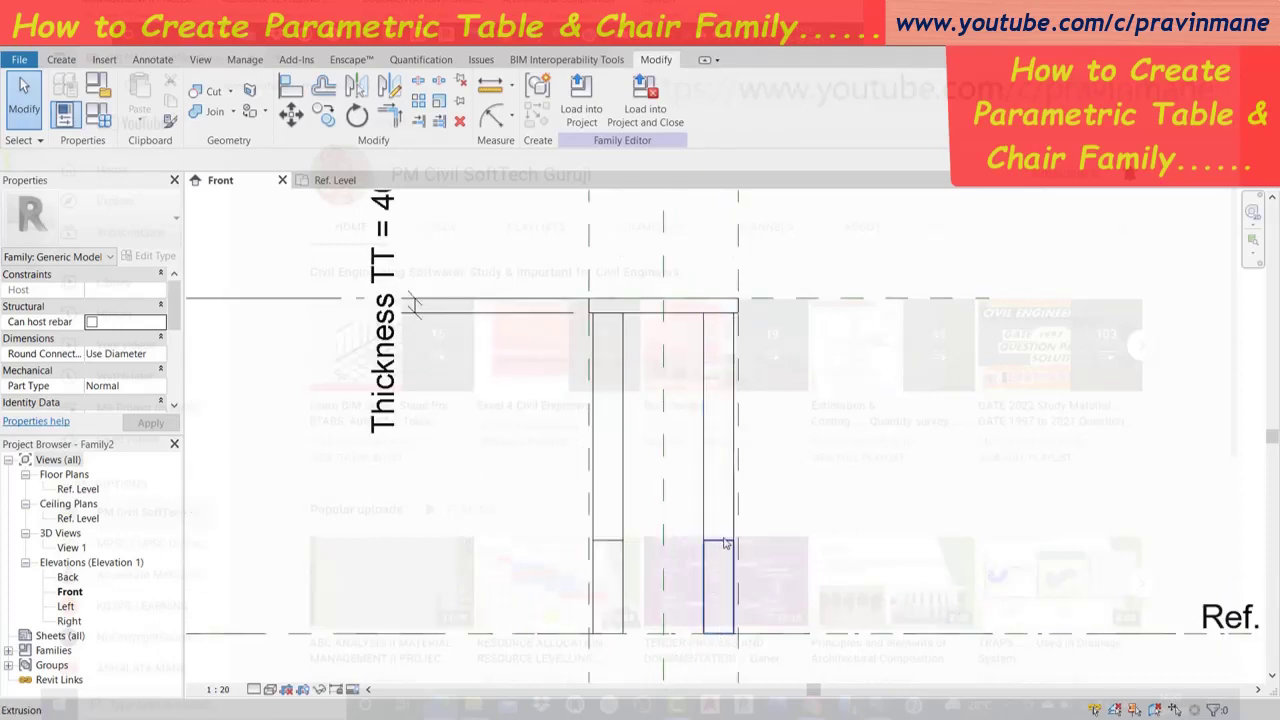
left_click(725, 545)
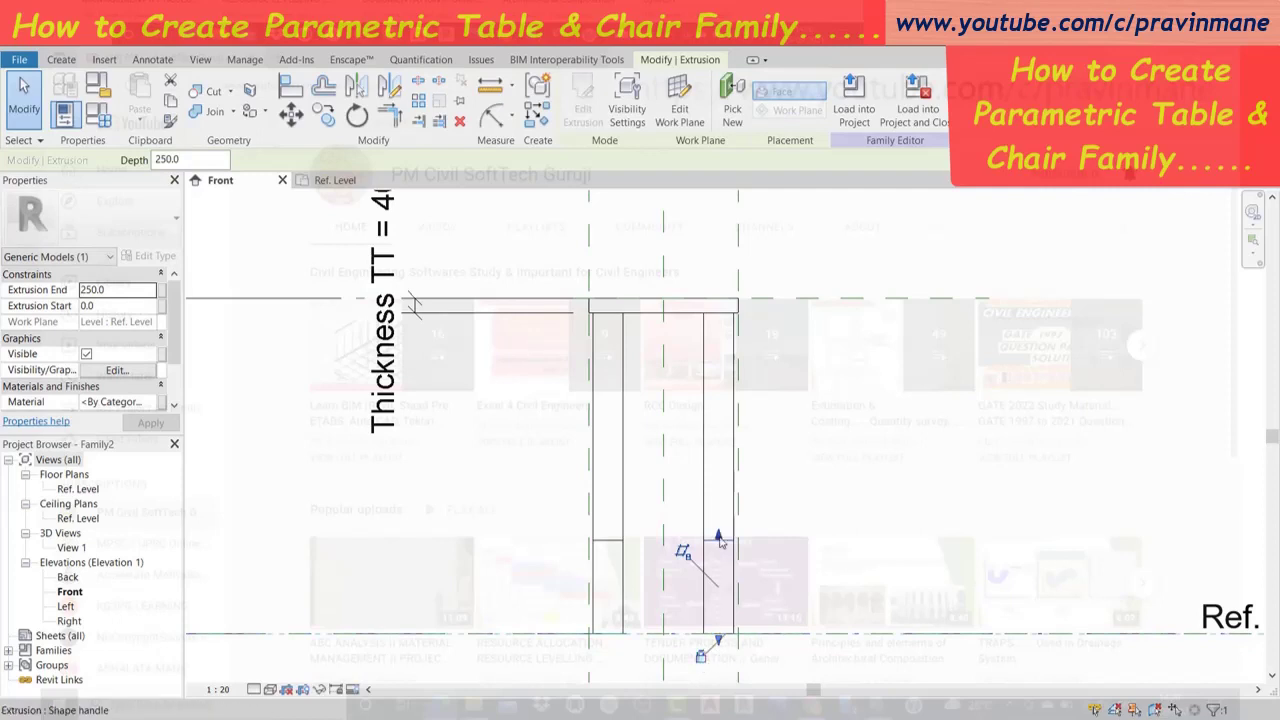
left_click_drag(718, 540, 718, 312)
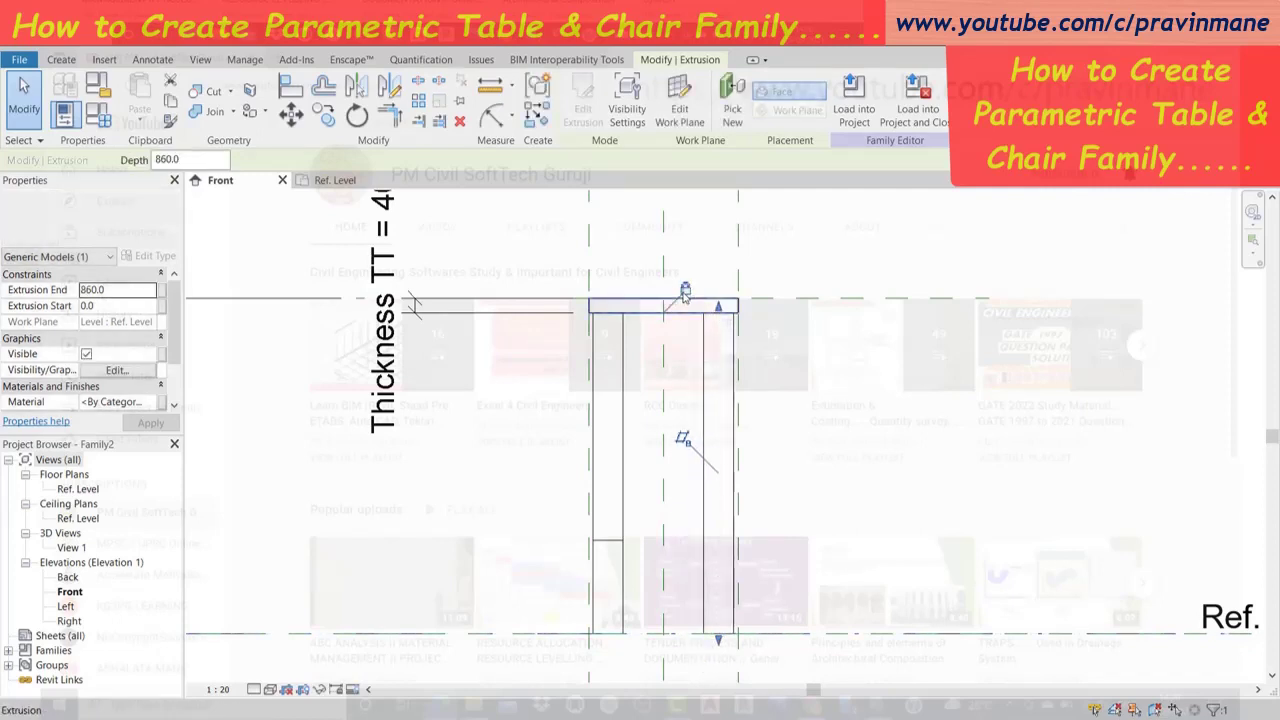
left_click(475, 515)
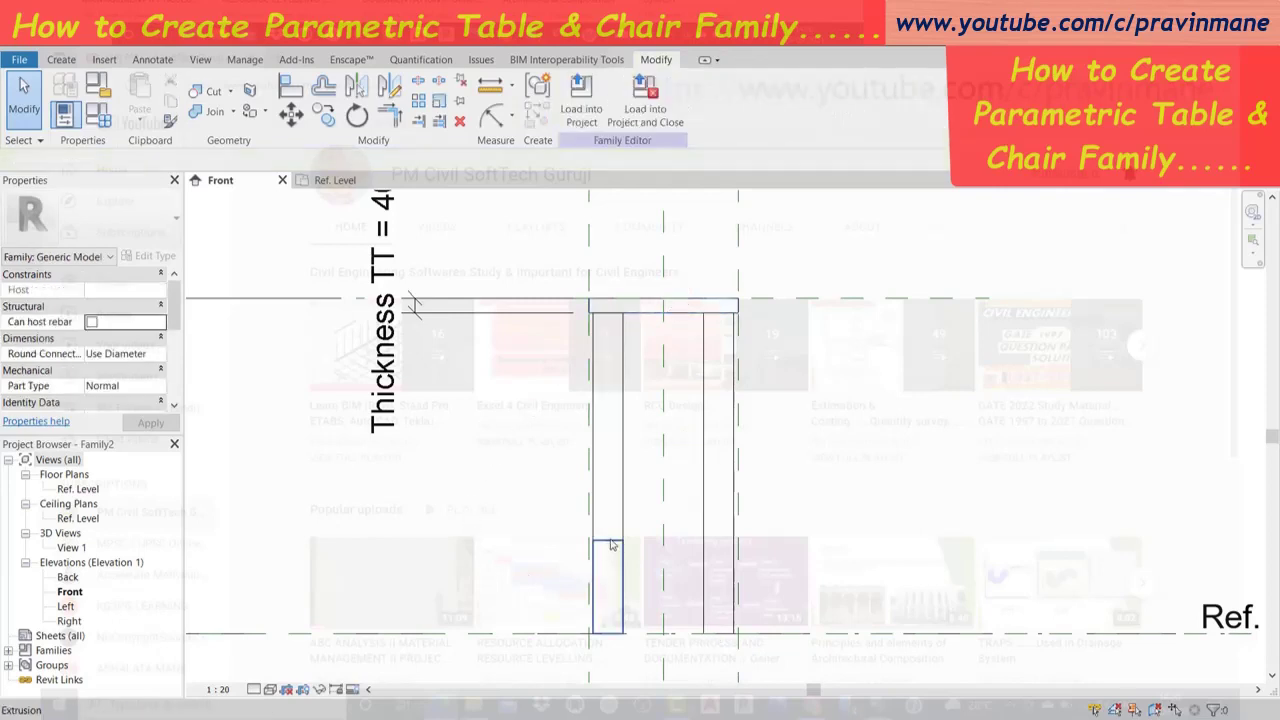
left_click(613, 641)
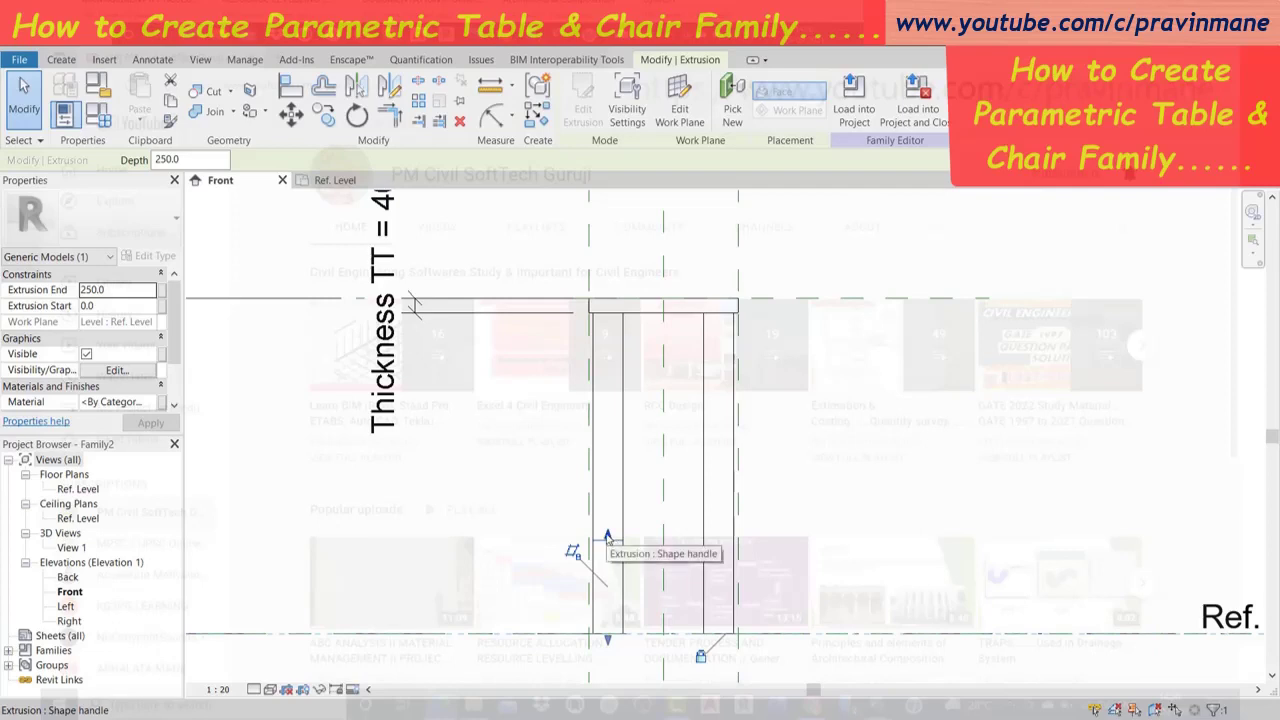
left_click_drag(607, 535, 607, 305)
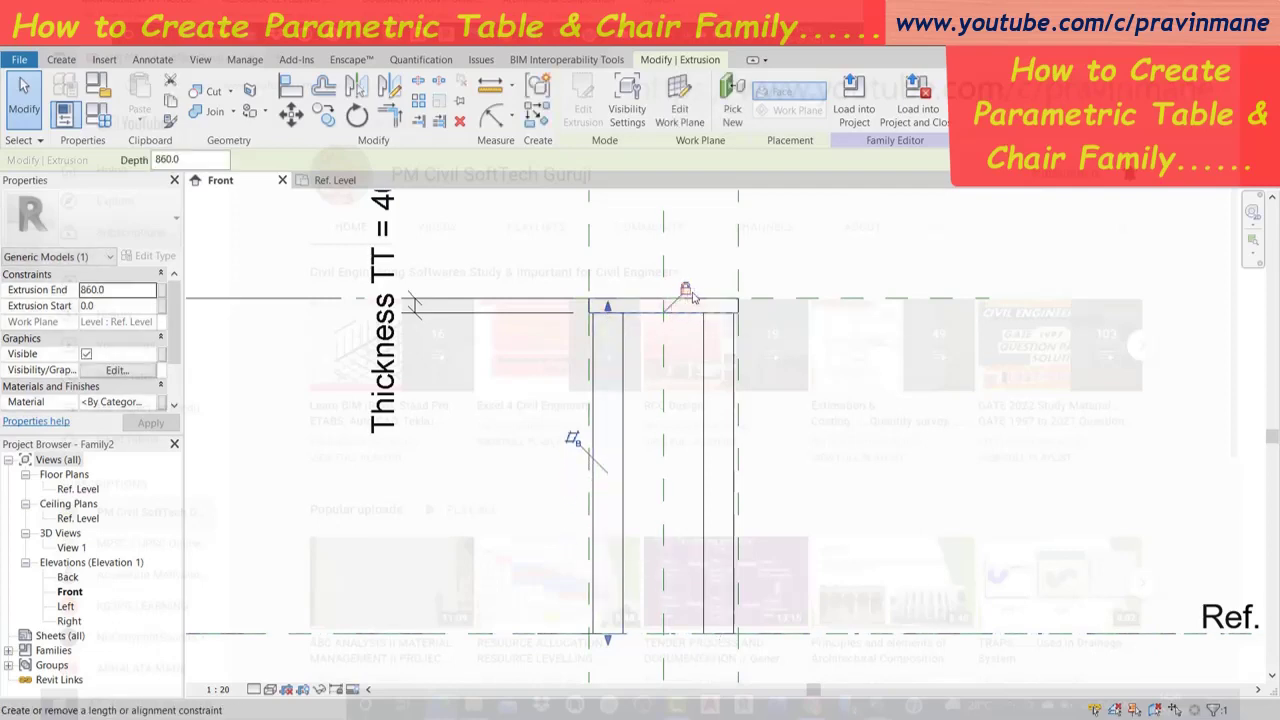
left_click(985, 468)
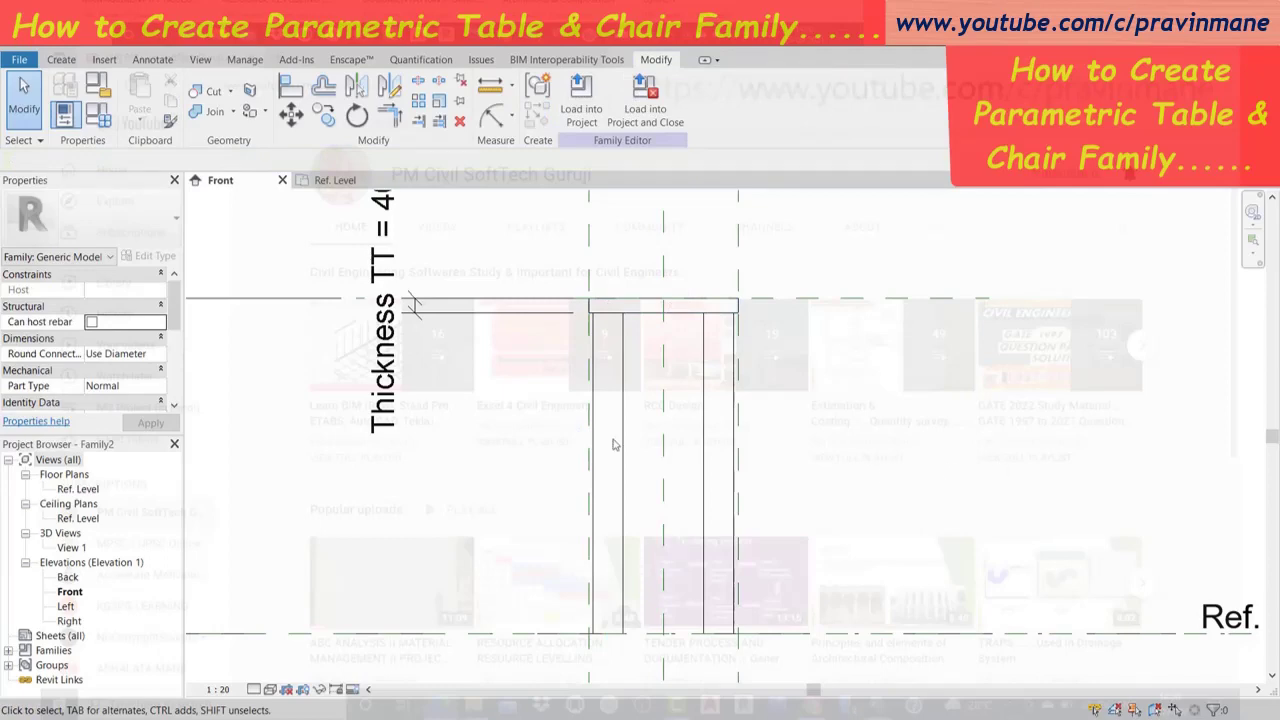
Open the default 3D view at 1 : 20 scale and orbit to inspect the tabletop and legs.
left_click(305, 46)
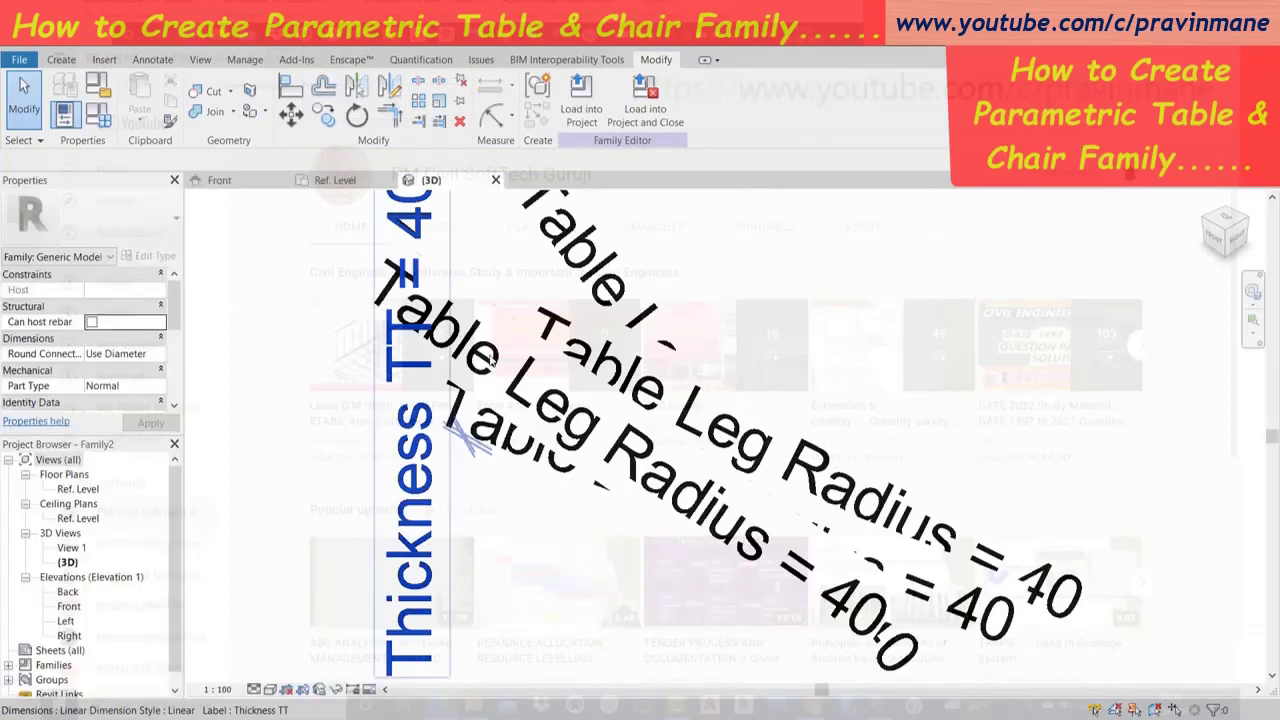
left_click(217, 689)
left_click(256, 553)
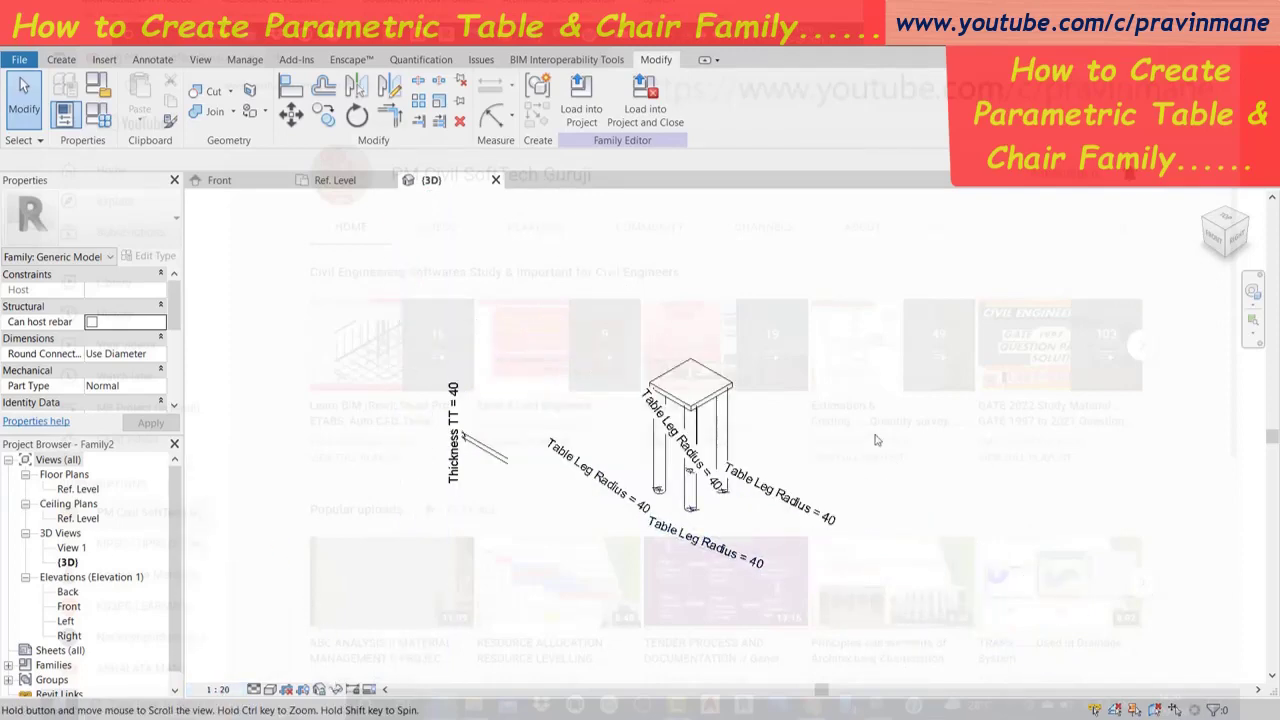
middle_click_drag(875, 440, 790, 420, "shift")
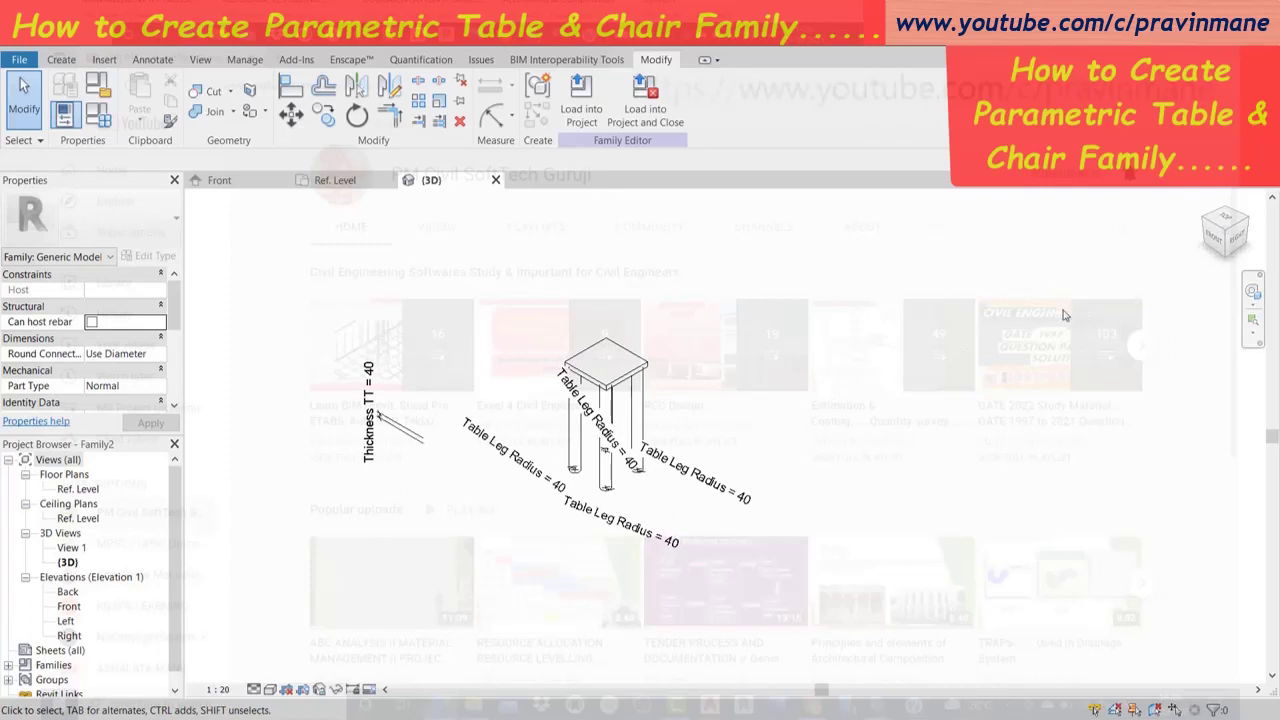
left_click(1254, 291)
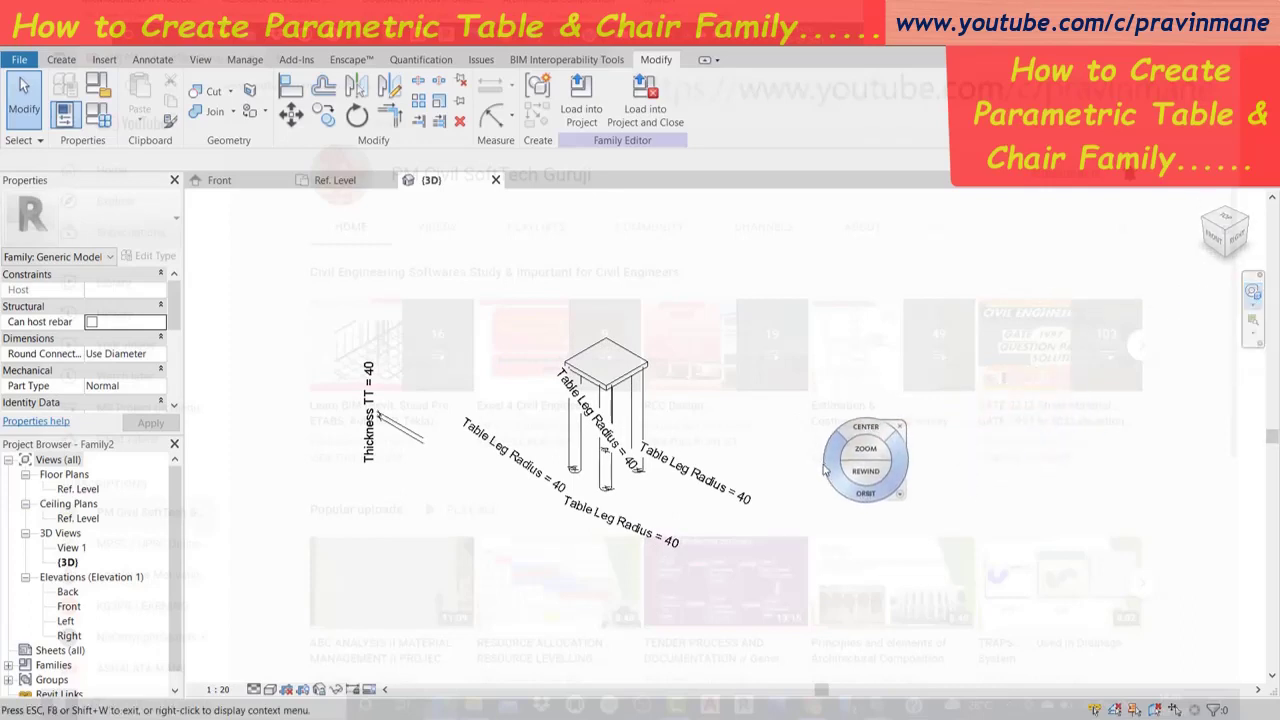
middle_click_drag(825, 470, 940, 480)
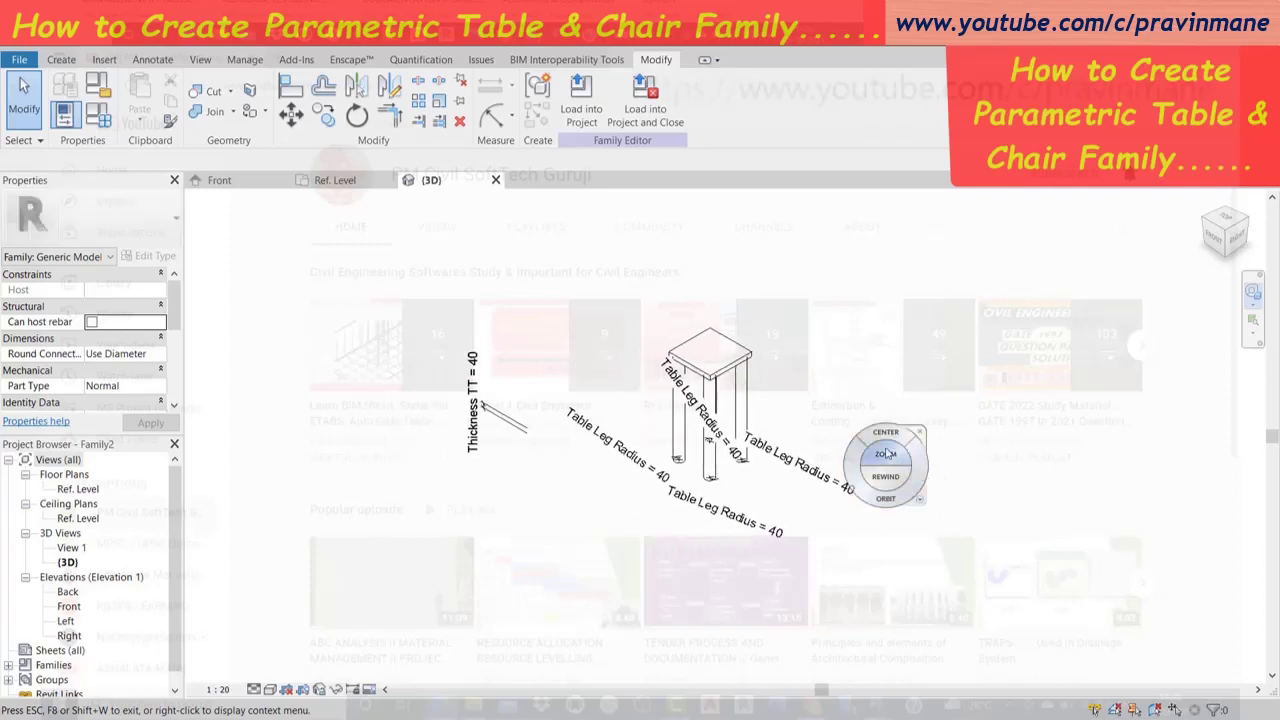
mouse_move(951, 492)
left_mouse_down()
mouse_move(968, 446)
mouse_move(808, 503)
mouse_move(331, 513)
mouse_move(495, 500)
mouse_move(565, 465)
mouse_move(633, 399)
mouse_move(760, 505)
mouse_move(917, 523)
mouse_move(954, 514)
mouse_move(929, 526)
mouse_move(966, 531)
mouse_move(943, 514)
left_mouse_up()
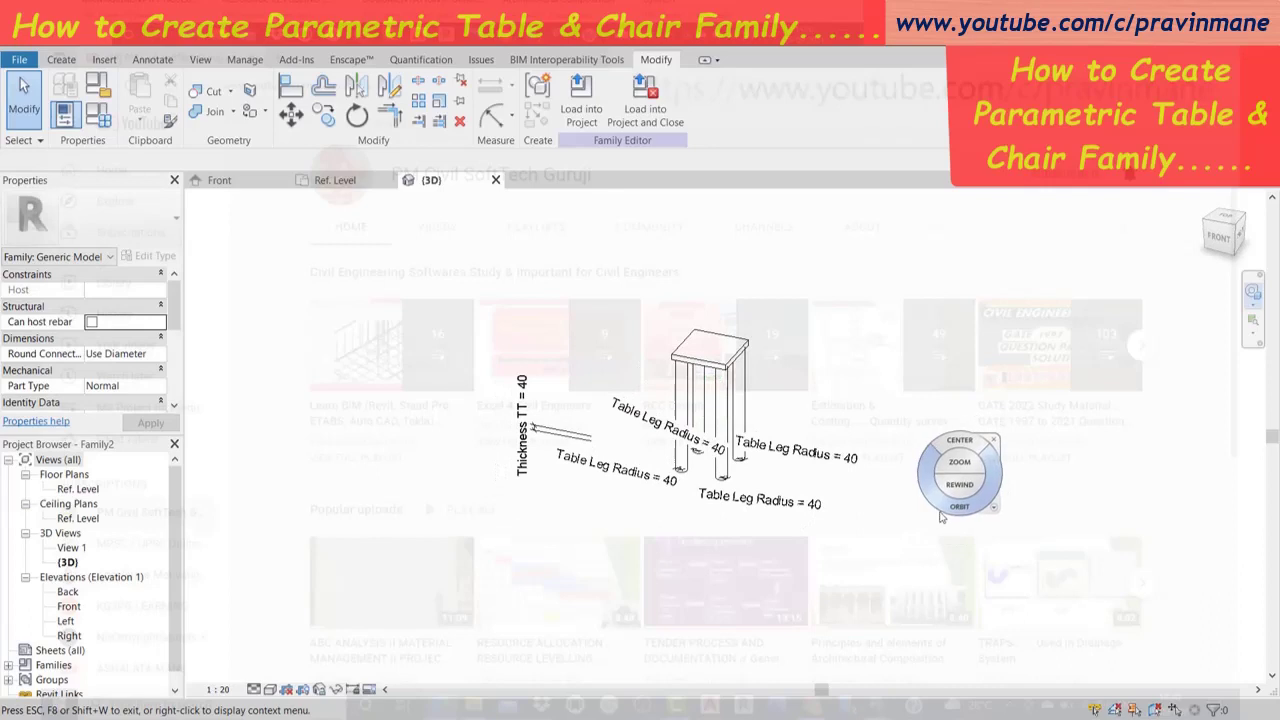
key("Escape")
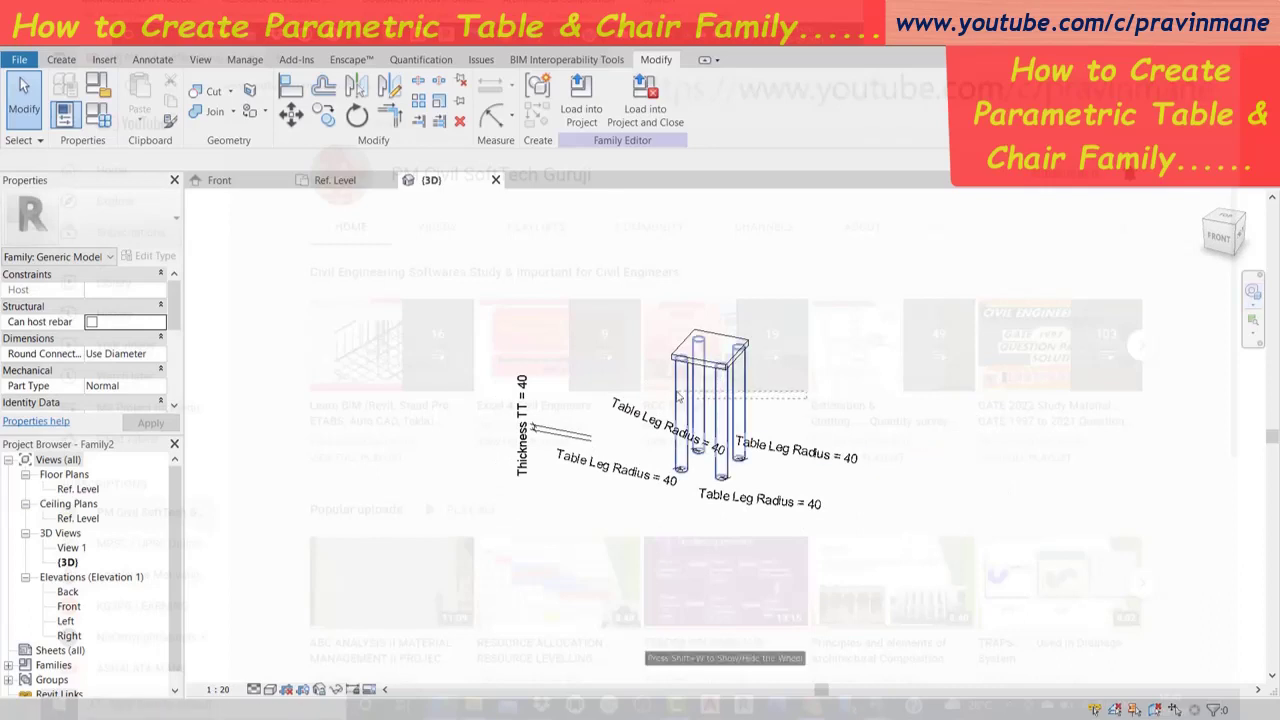
Join all four legs to the tabletop with Multiple Join into one solid.
left_click(745, 395)
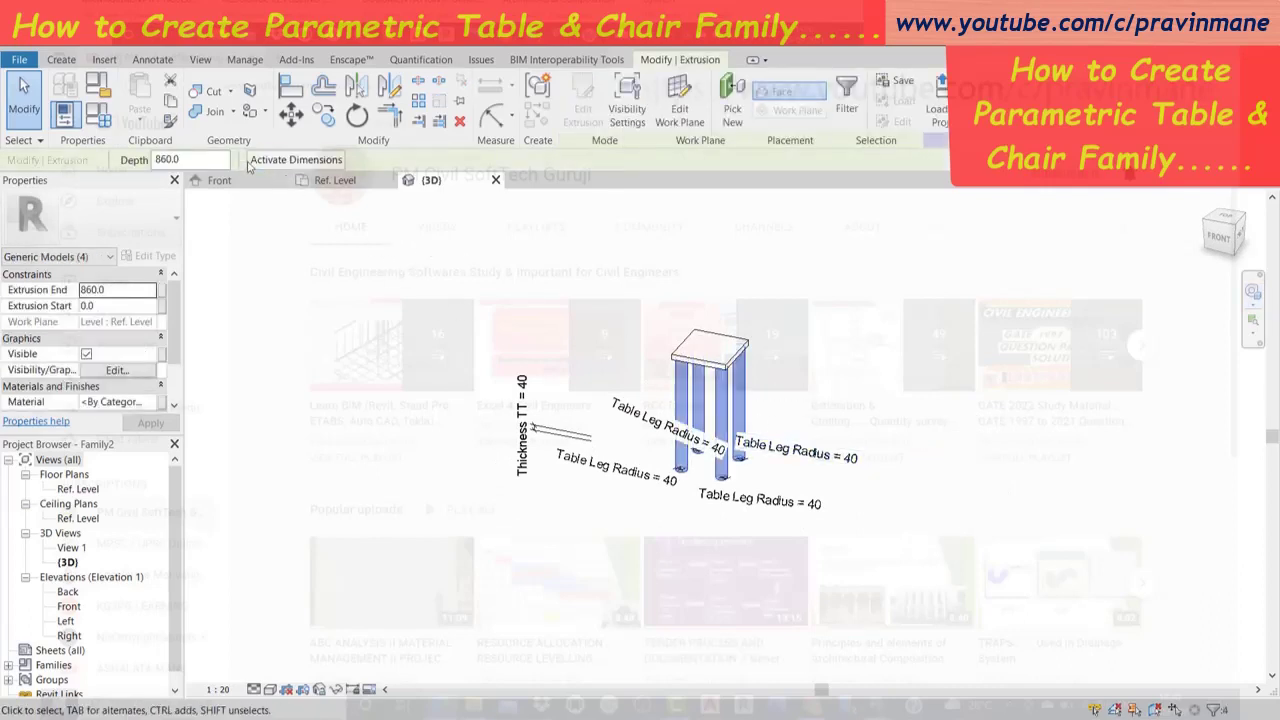
left_click(212, 112)
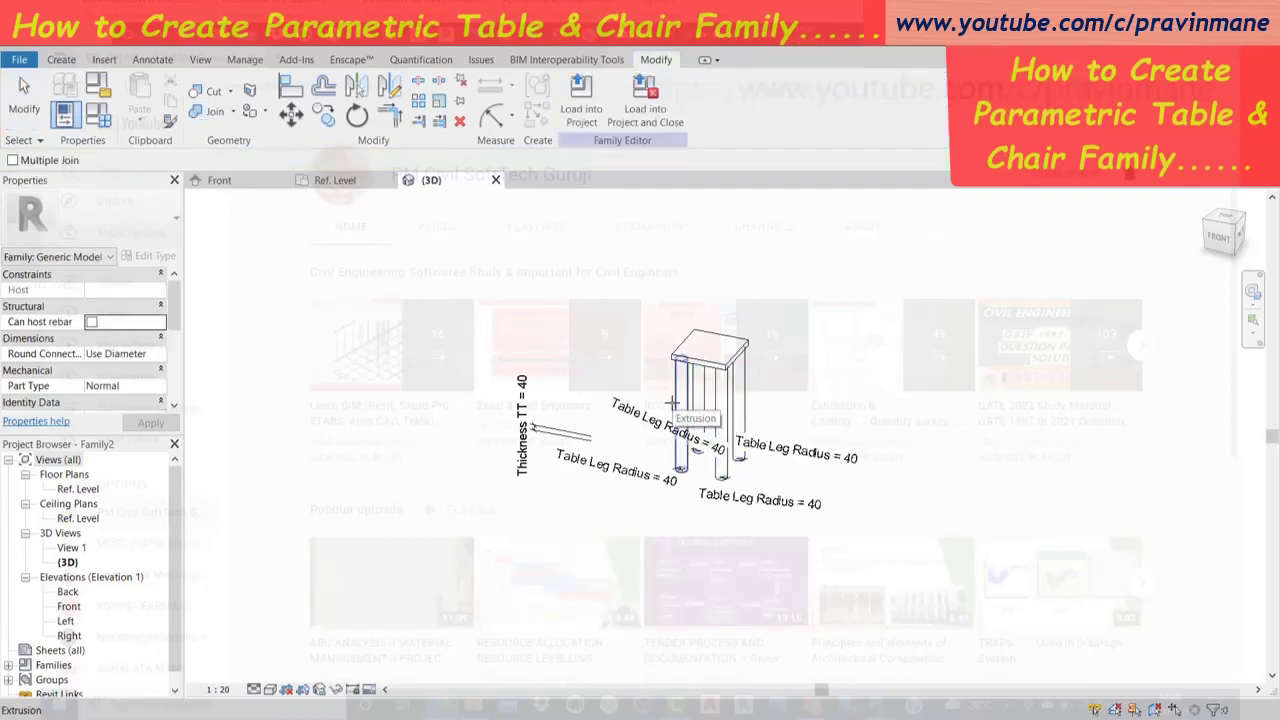
left_click(703, 400)
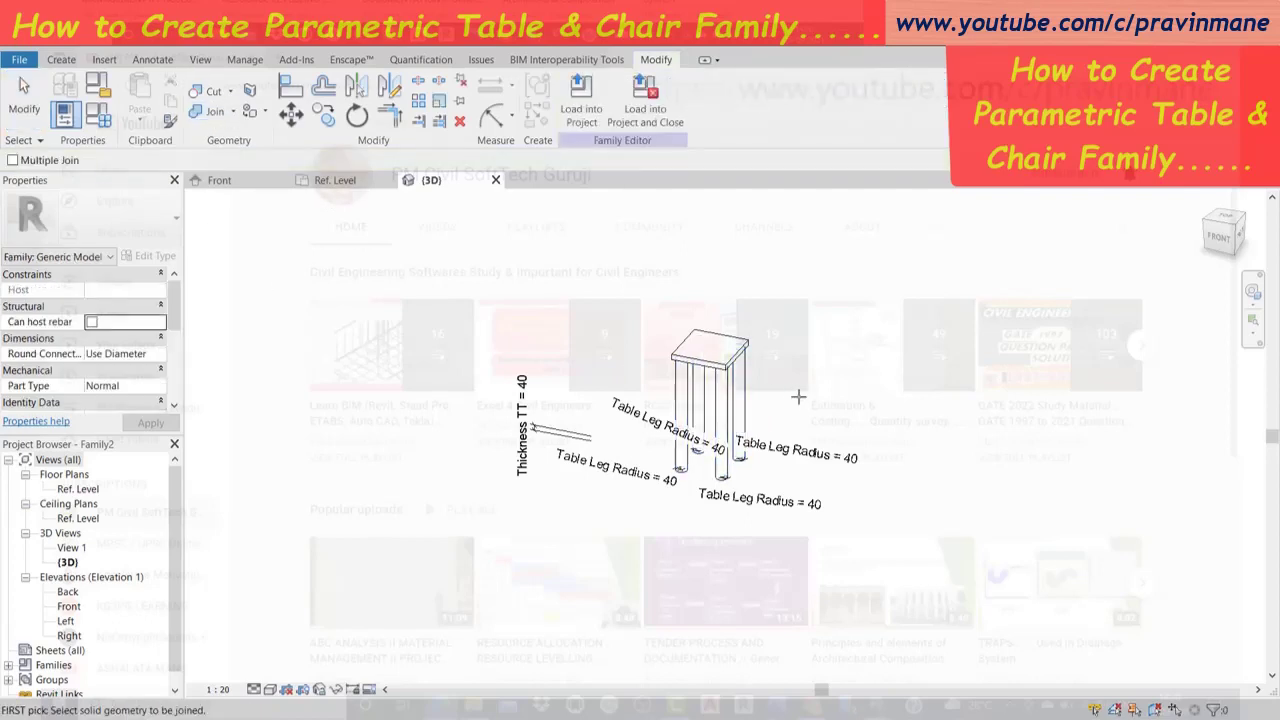
left_click(741, 405)
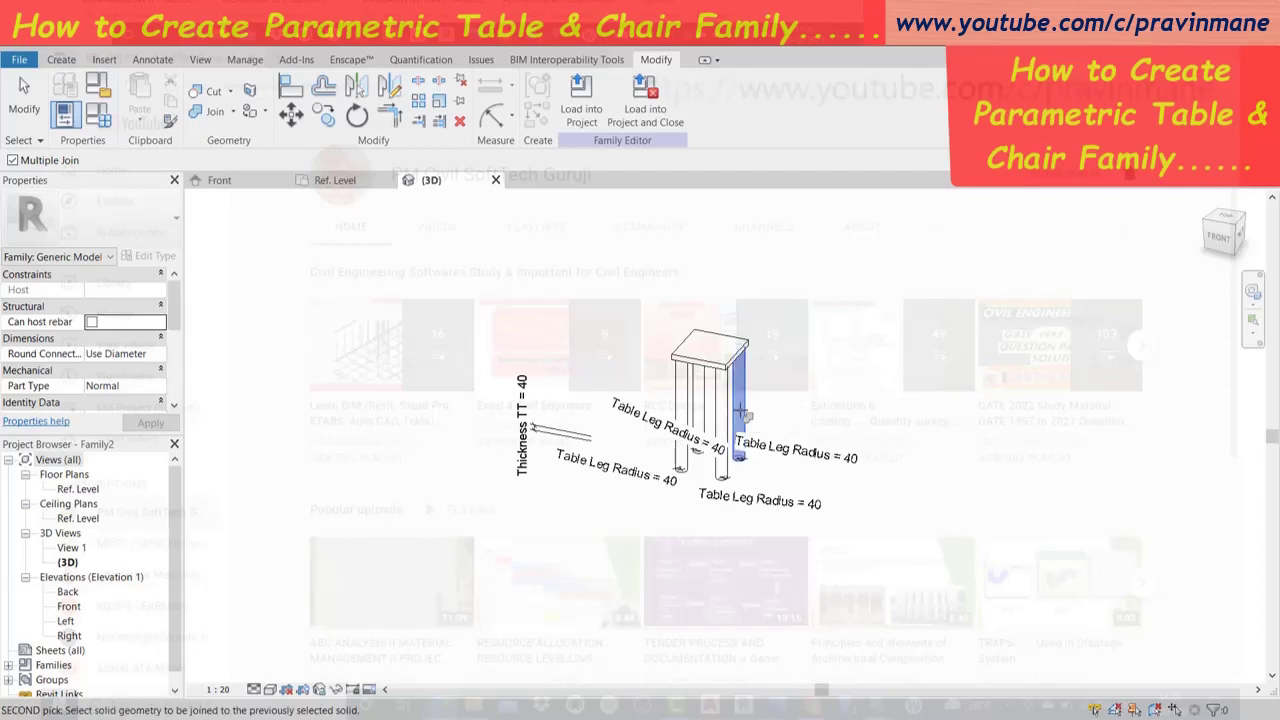
left_click(716, 420)
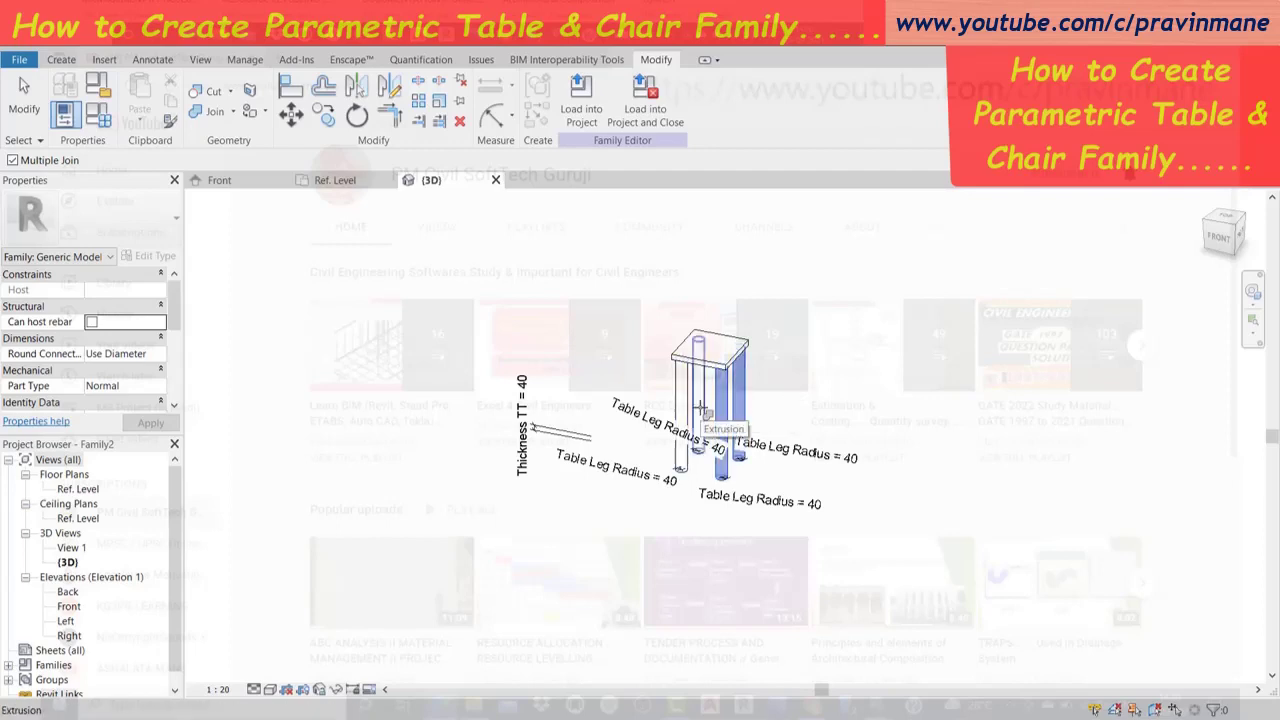
left_click(698, 415)
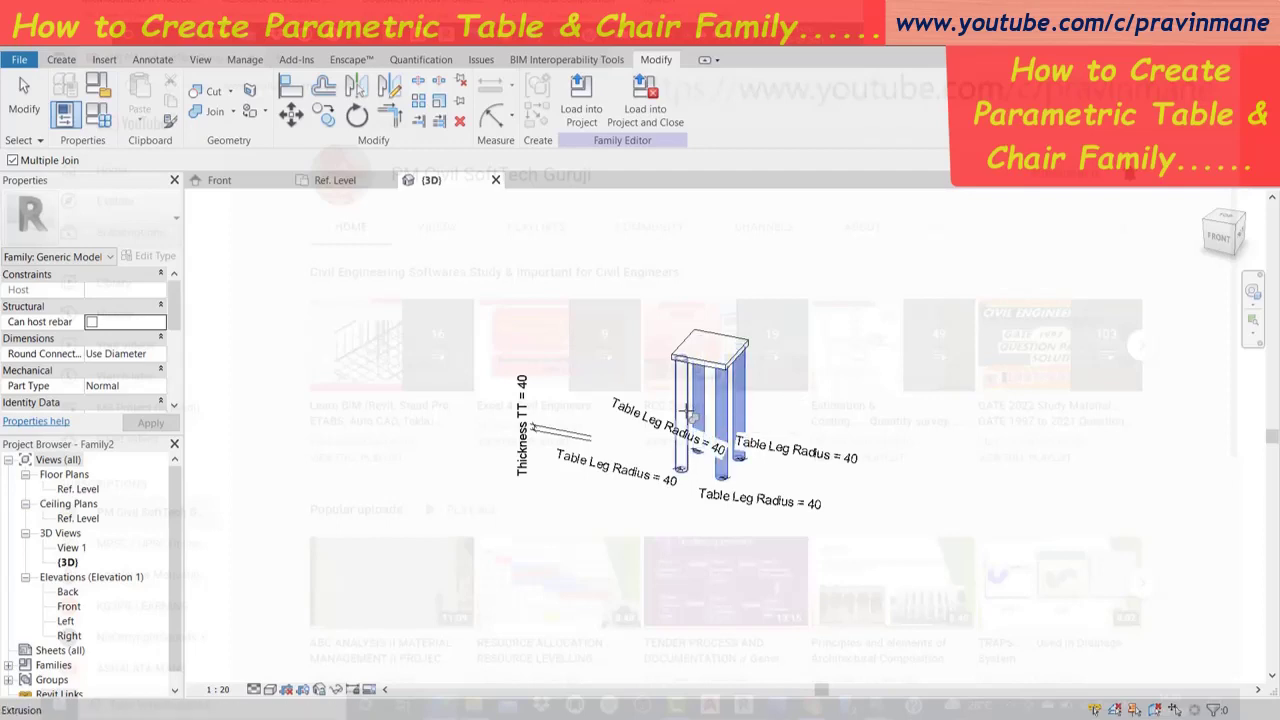
left_click(712, 366)
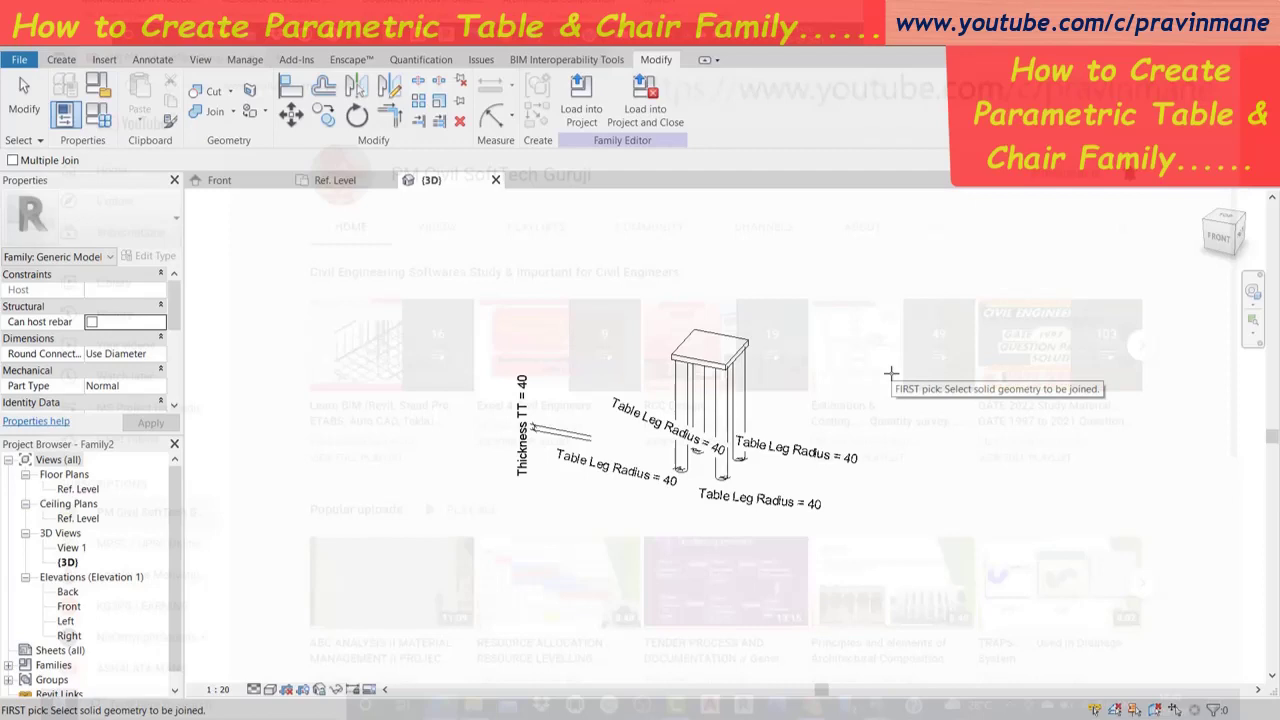
key("Escape")
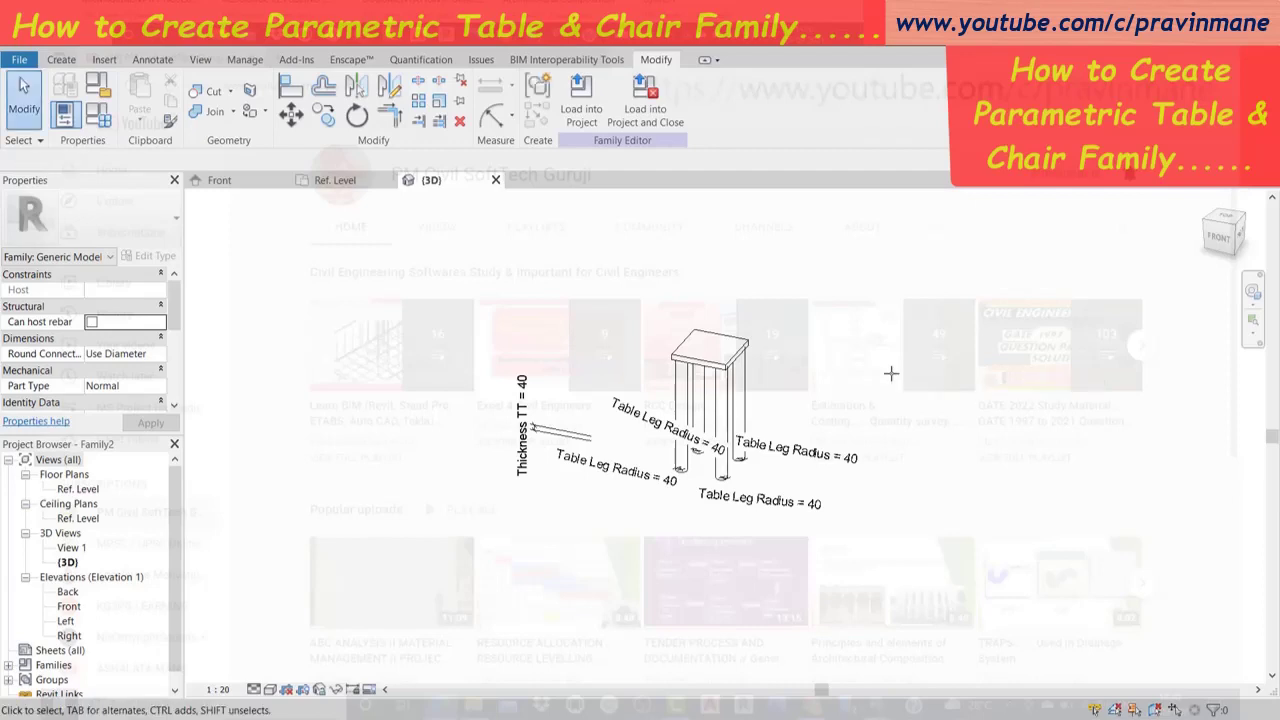
middle_click_drag(871, 396, 831, 396)
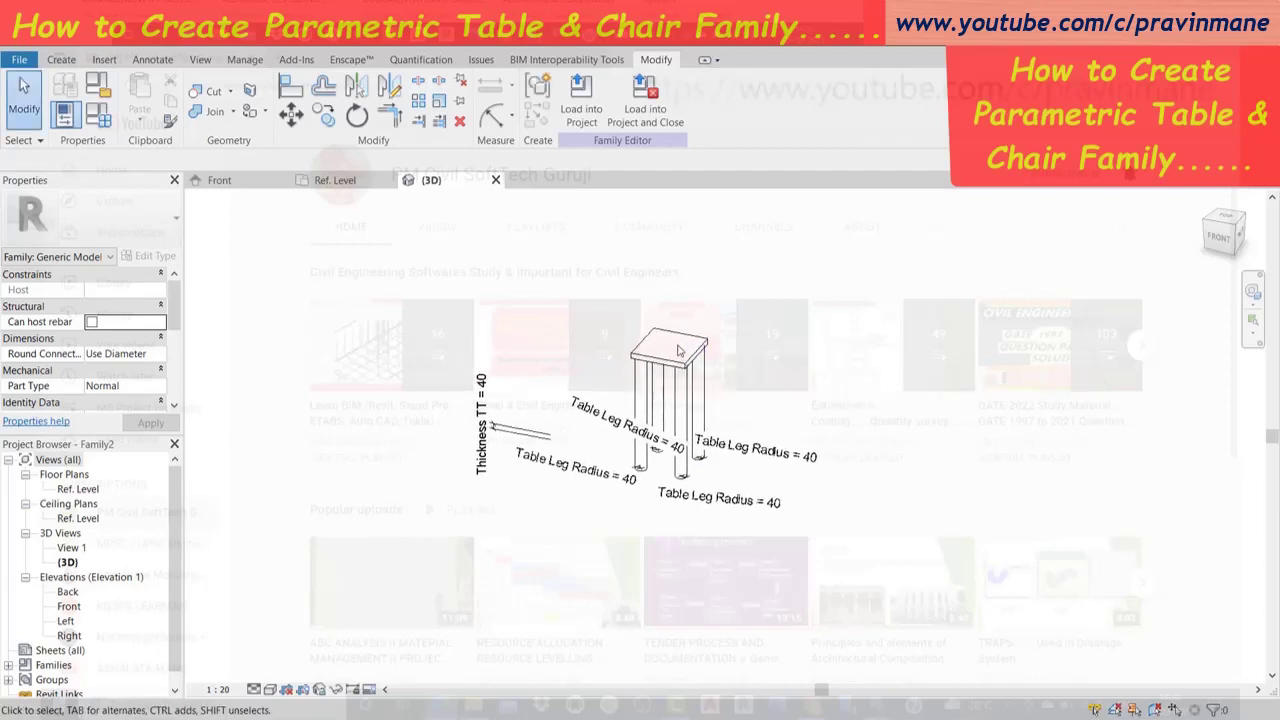
left_click(214, 111)
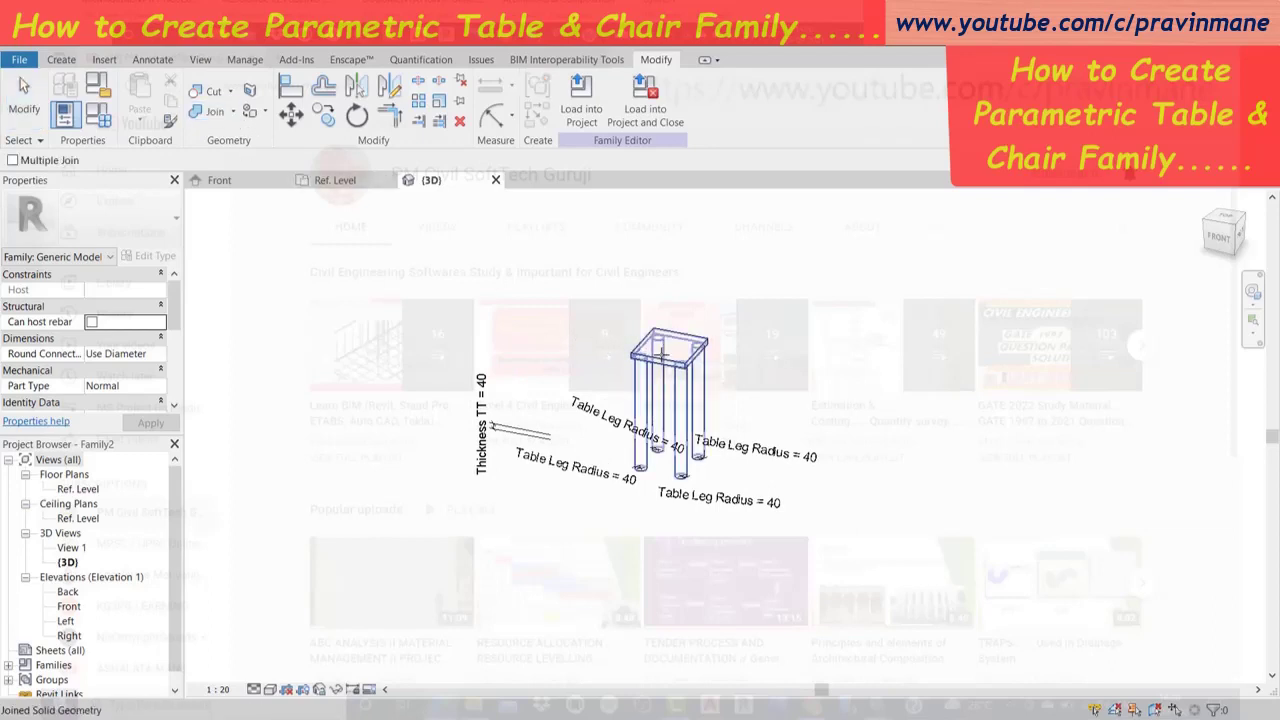
key("Escape")
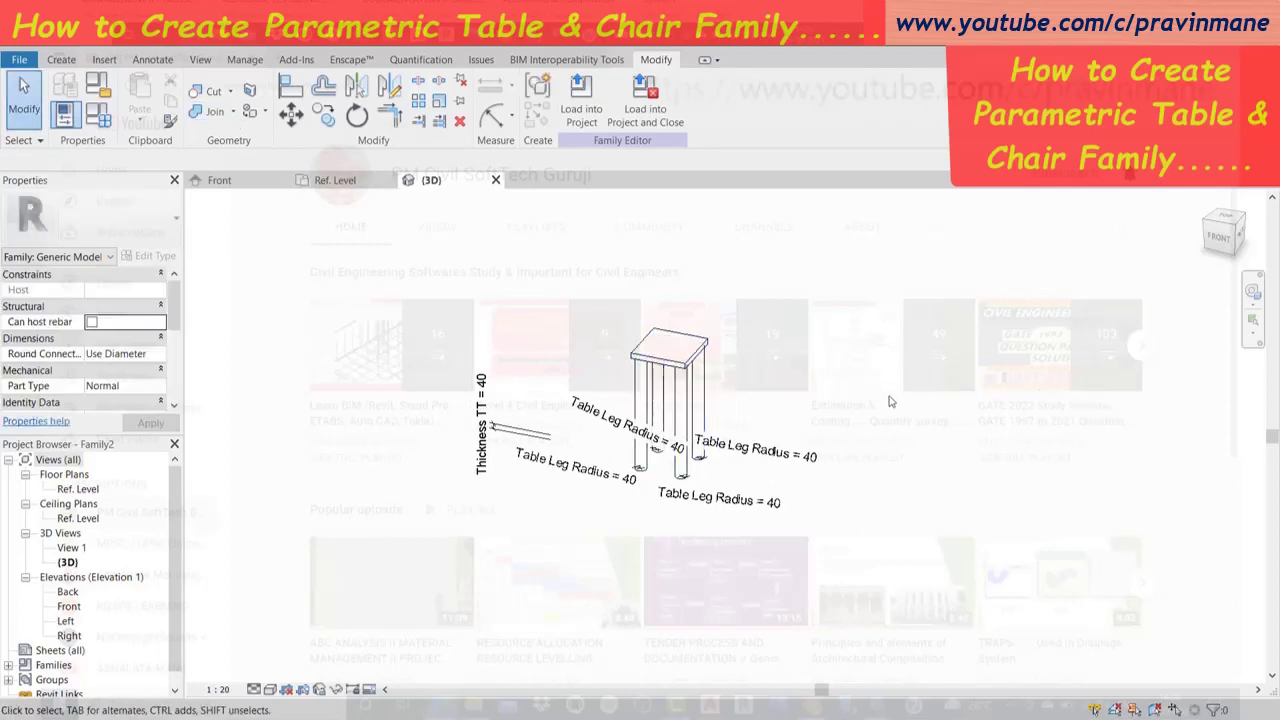
Show Family Types: Table Height 900, Leg Radius 40, Length and Width 400, Thickness TT 40.
left_click(1253, 291)
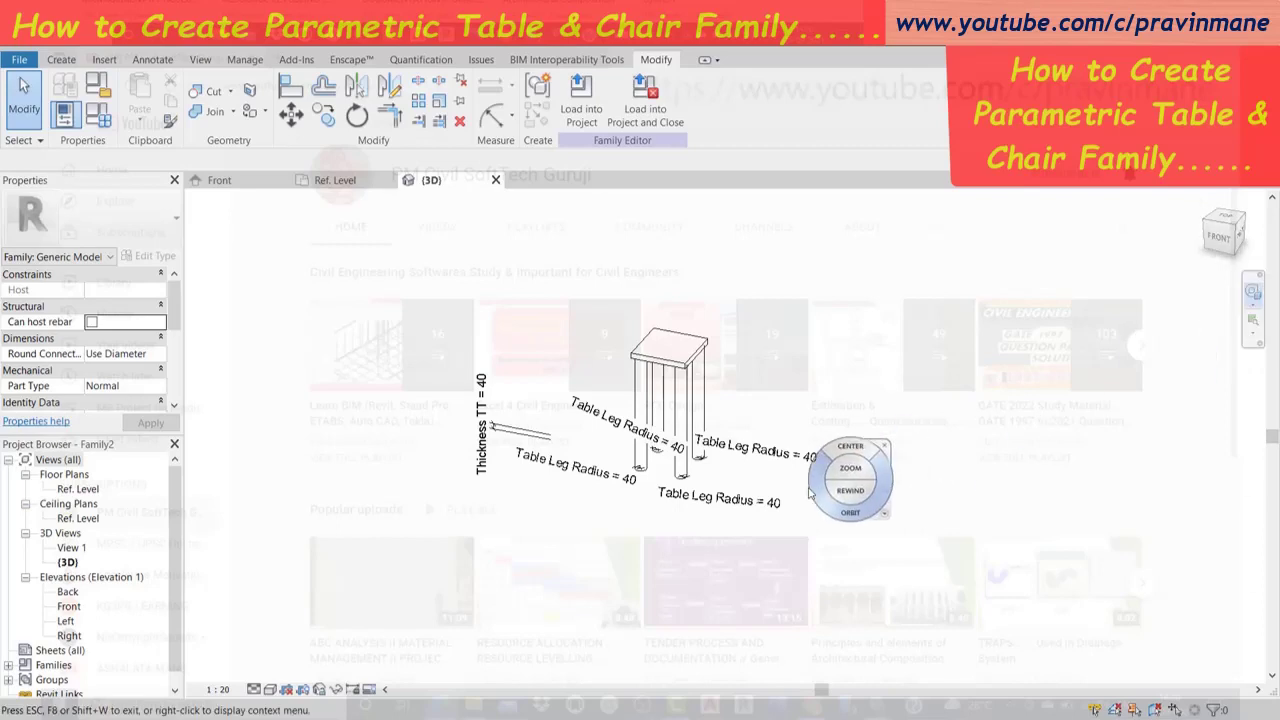
mouse_move(842, 518)
left_mouse_down()
mouse_move(893, 554)
mouse_move(742, 530)
mouse_move(931, 537)
mouse_move(982, 513)
mouse_move(995, 531)
mouse_move(971, 537)
mouse_move(866, 531)
mouse_move(1043, 492)
left_mouse_up()
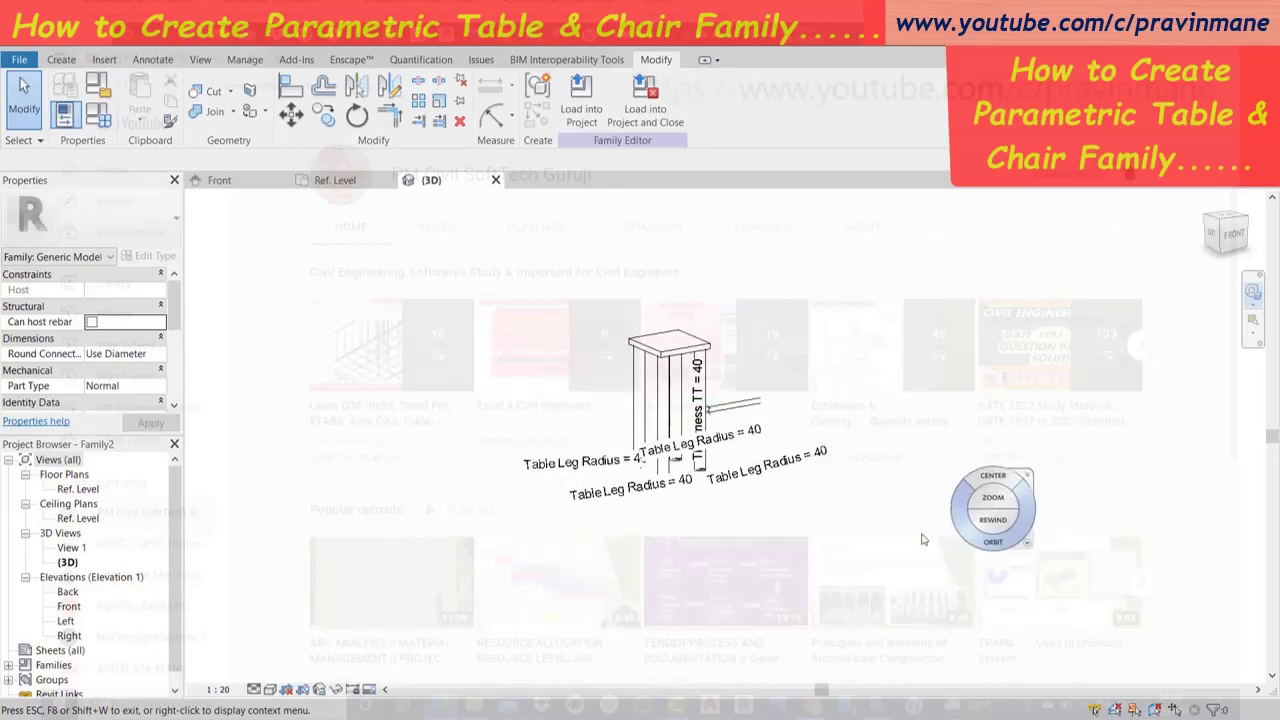
key("Escape")
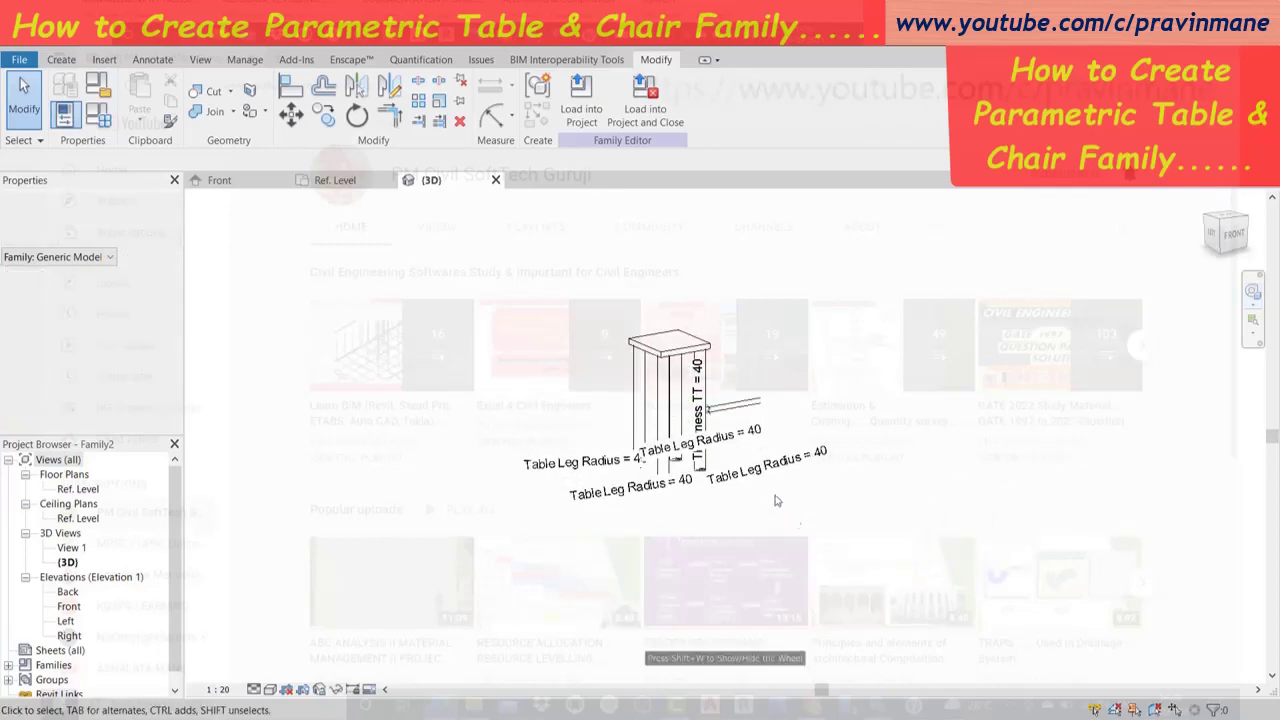
scroll(683, 348, "up", 2)
scroll(683, 348, "up", 3)
scroll(651, 366, "down", 1)
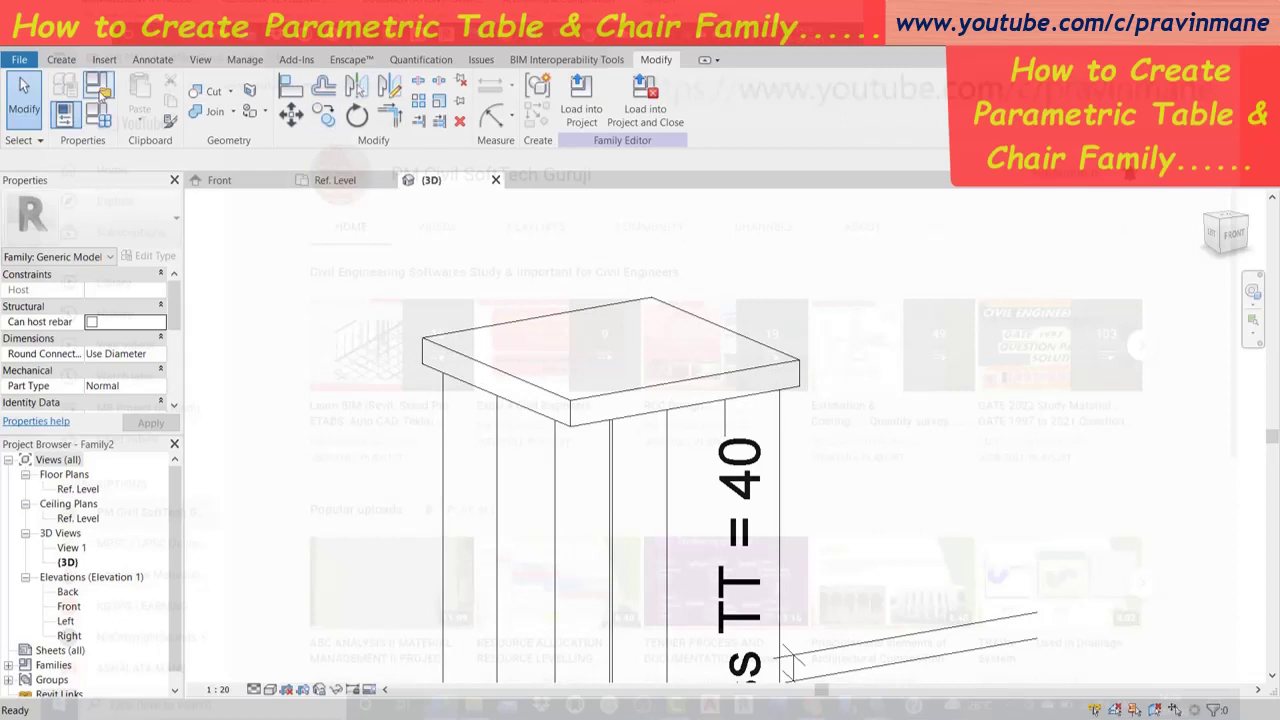
left_click(97, 113)
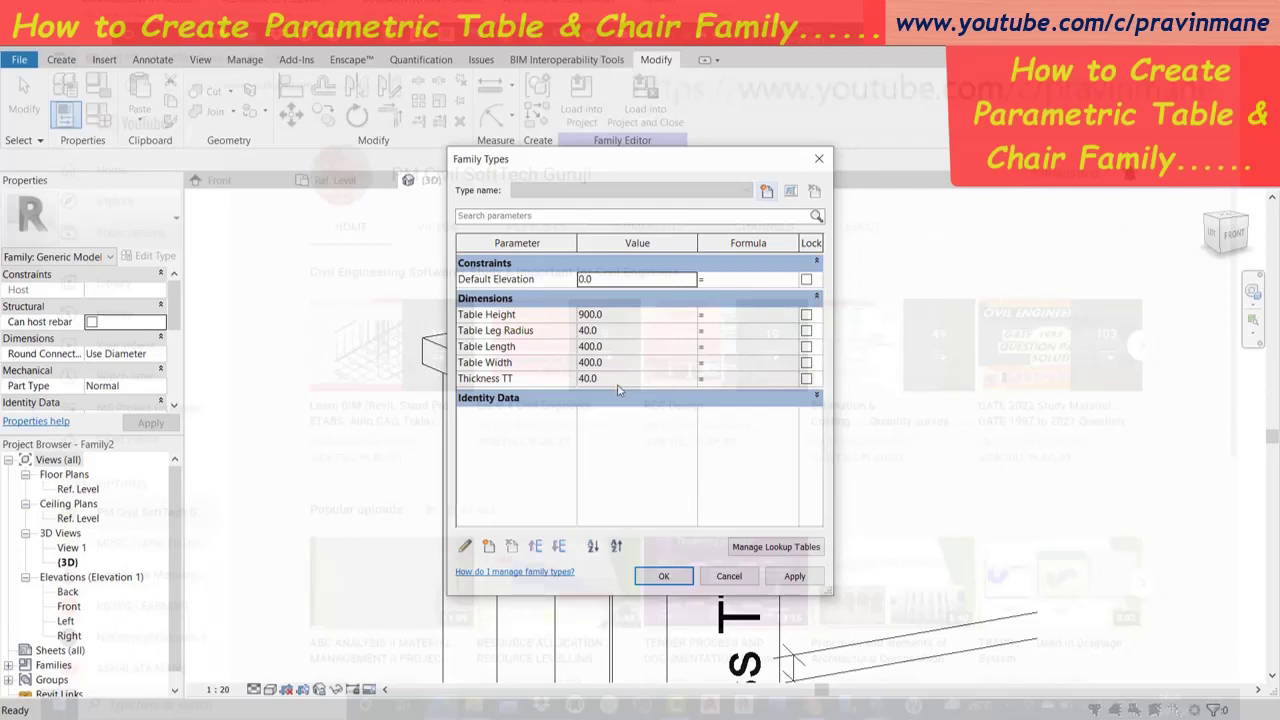
Close Family Types, check the Ref. Level plan, return to 3D, and show the Save As choices.
left_click(824, 162)
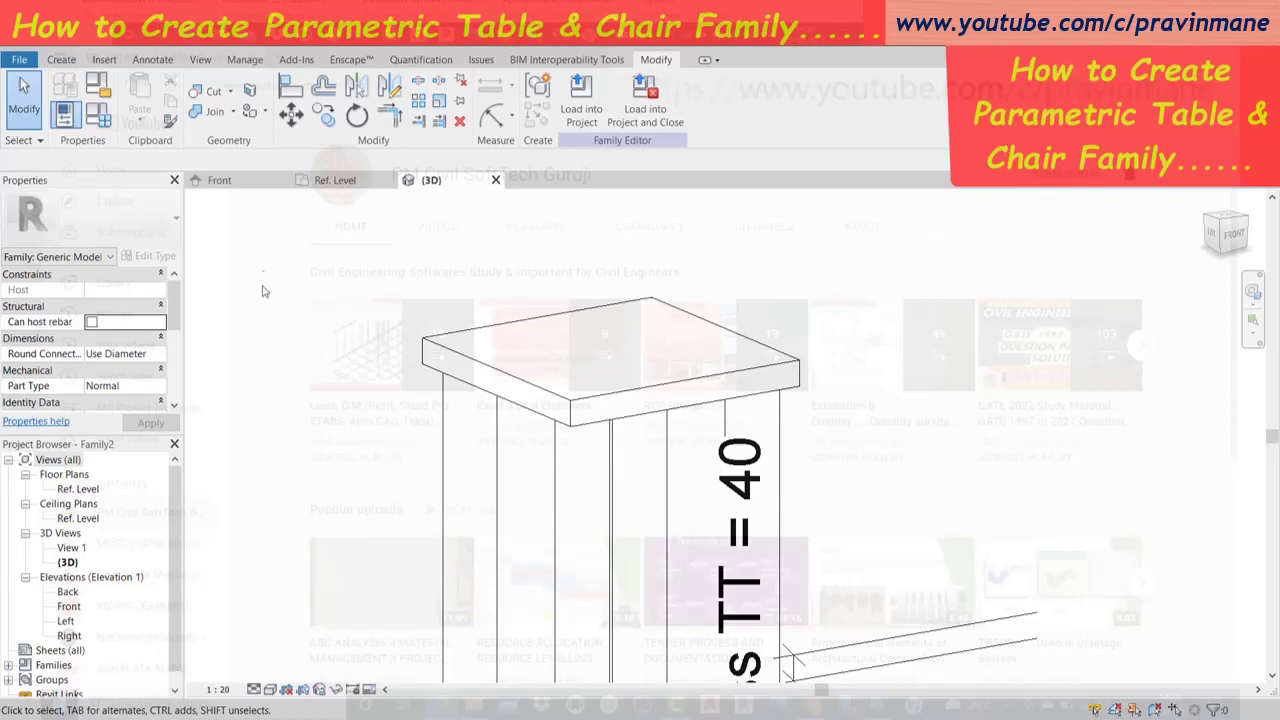
left_click(336, 181)
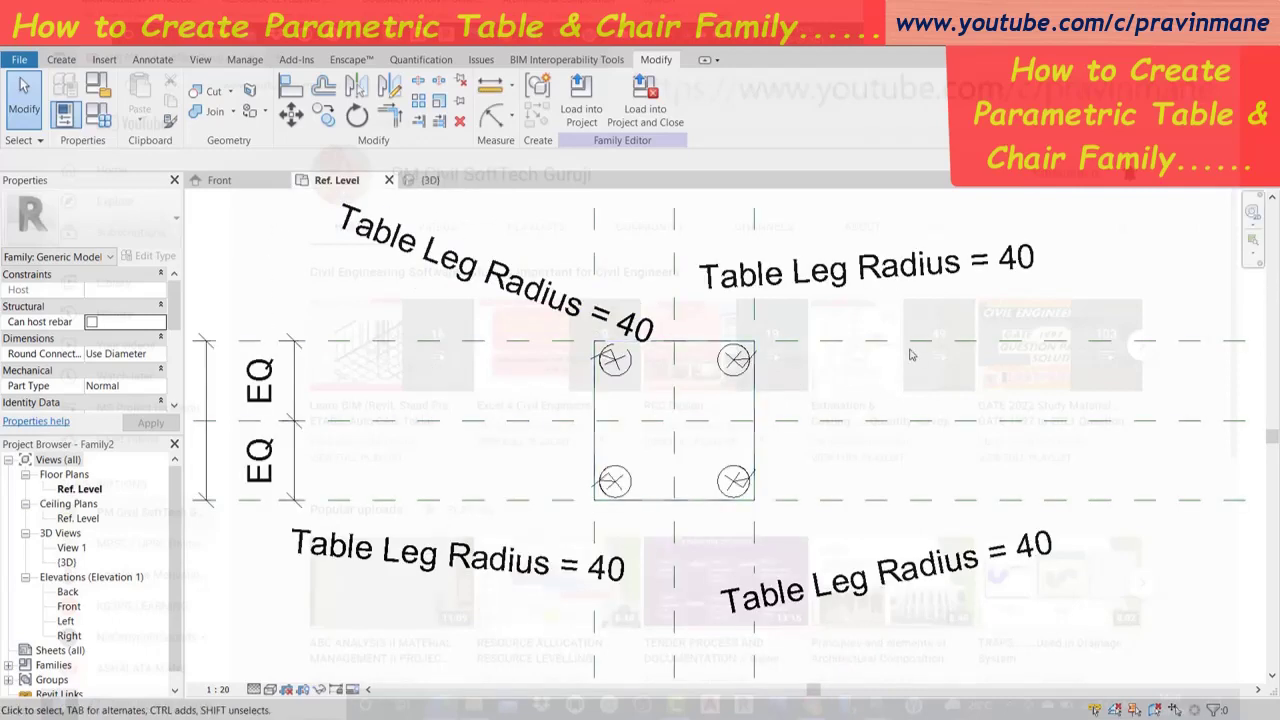
left_click(430, 180)
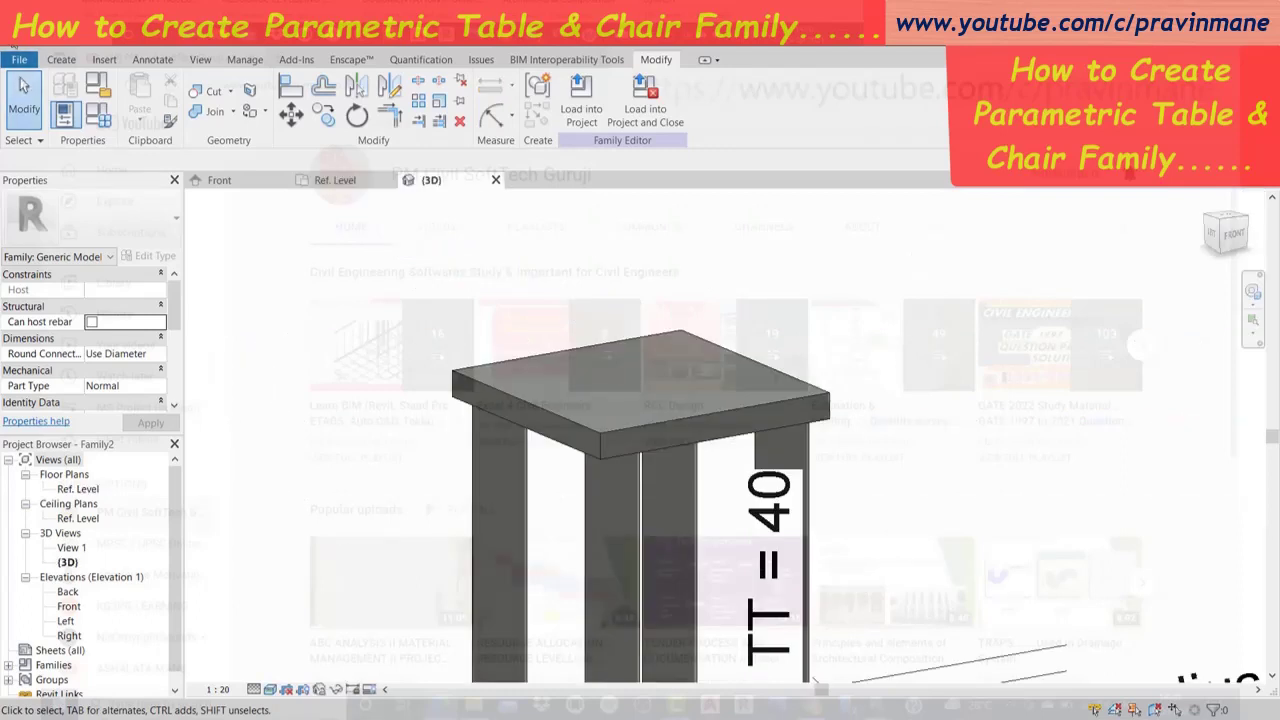
left_click(17, 61)
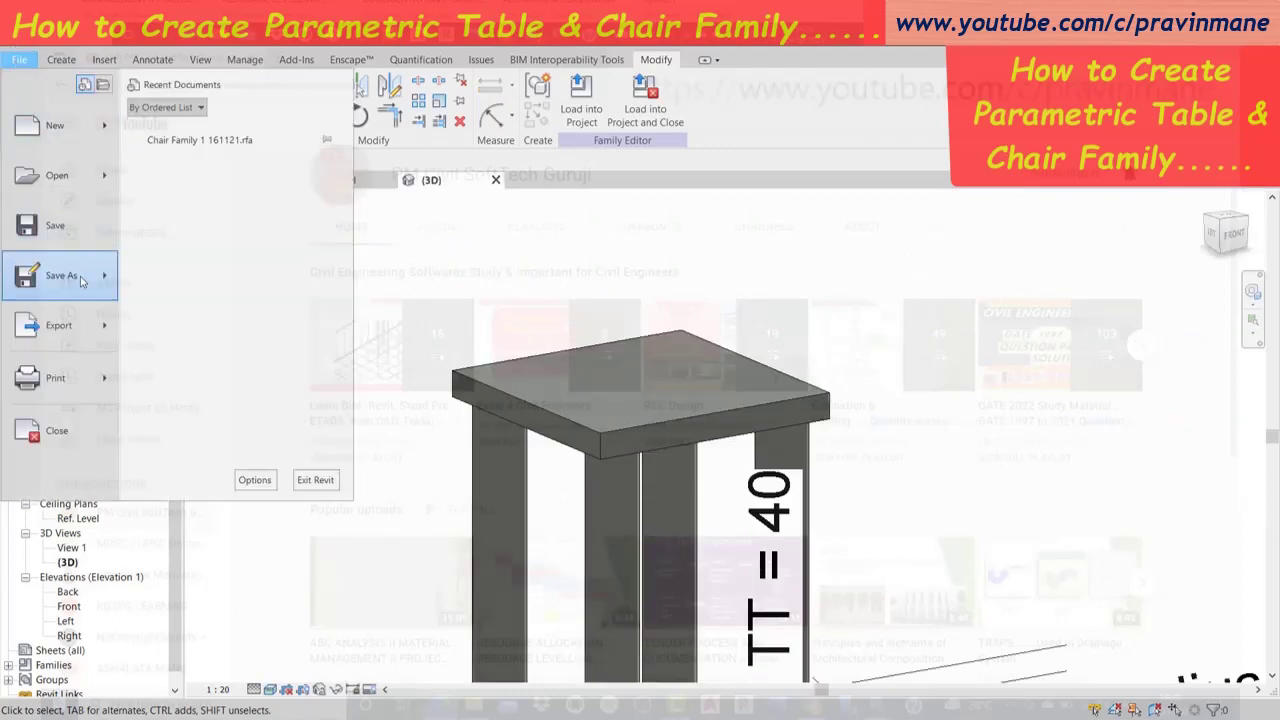
mouse_move(60, 275)
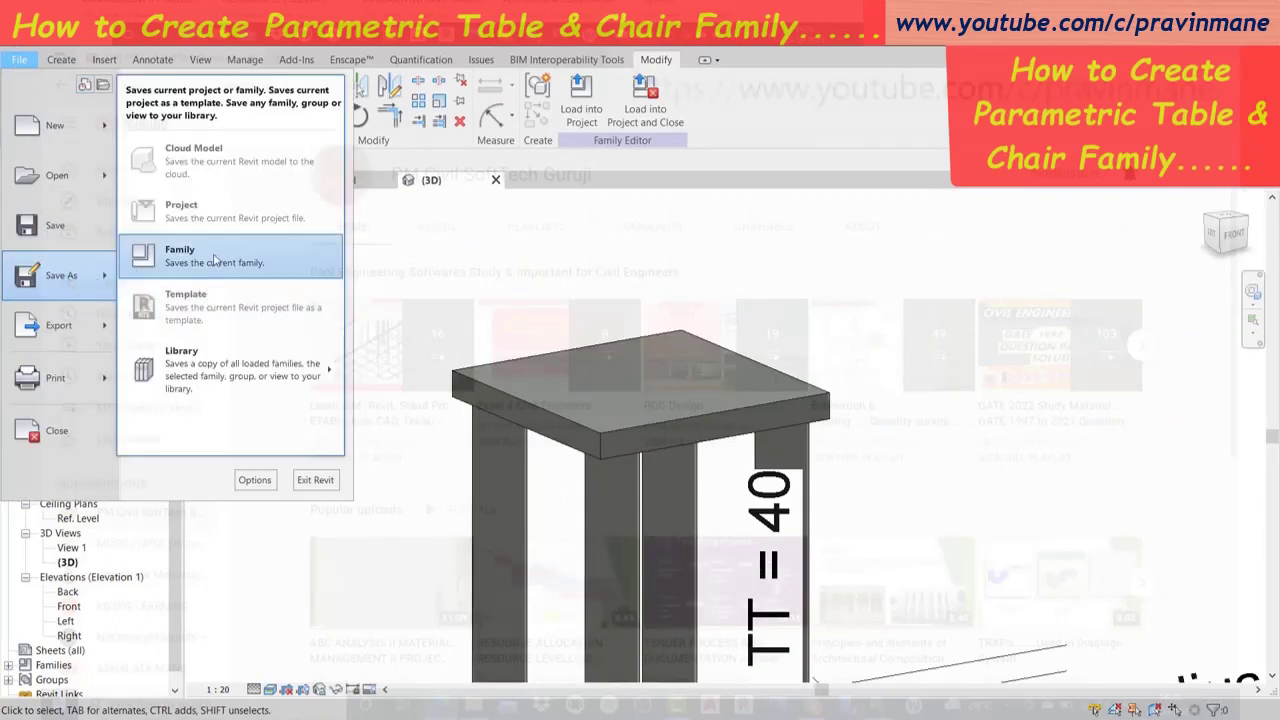
Save the family as a new .rfa file named 'Table' in the revit families created folder.
left_click(199, 258)
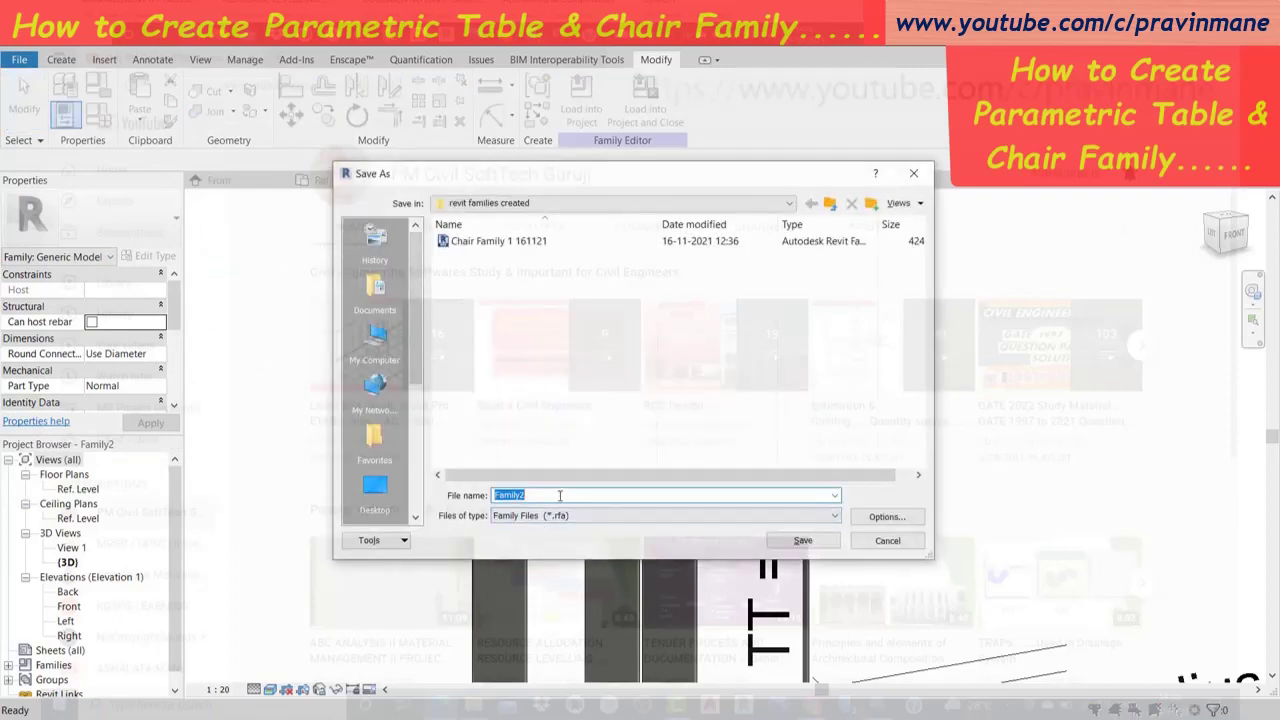
type("Table")
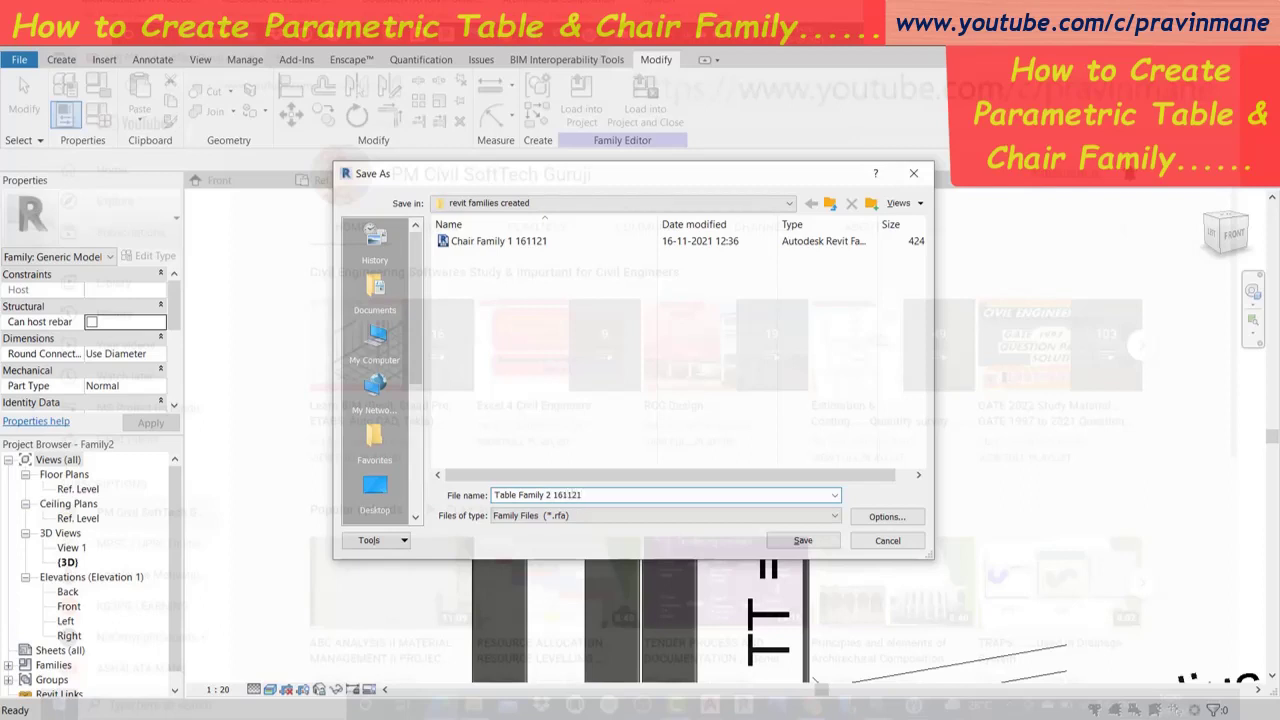
Save the family as Table Family 2 161121, then refresh the desktop.
left_click(803, 541)
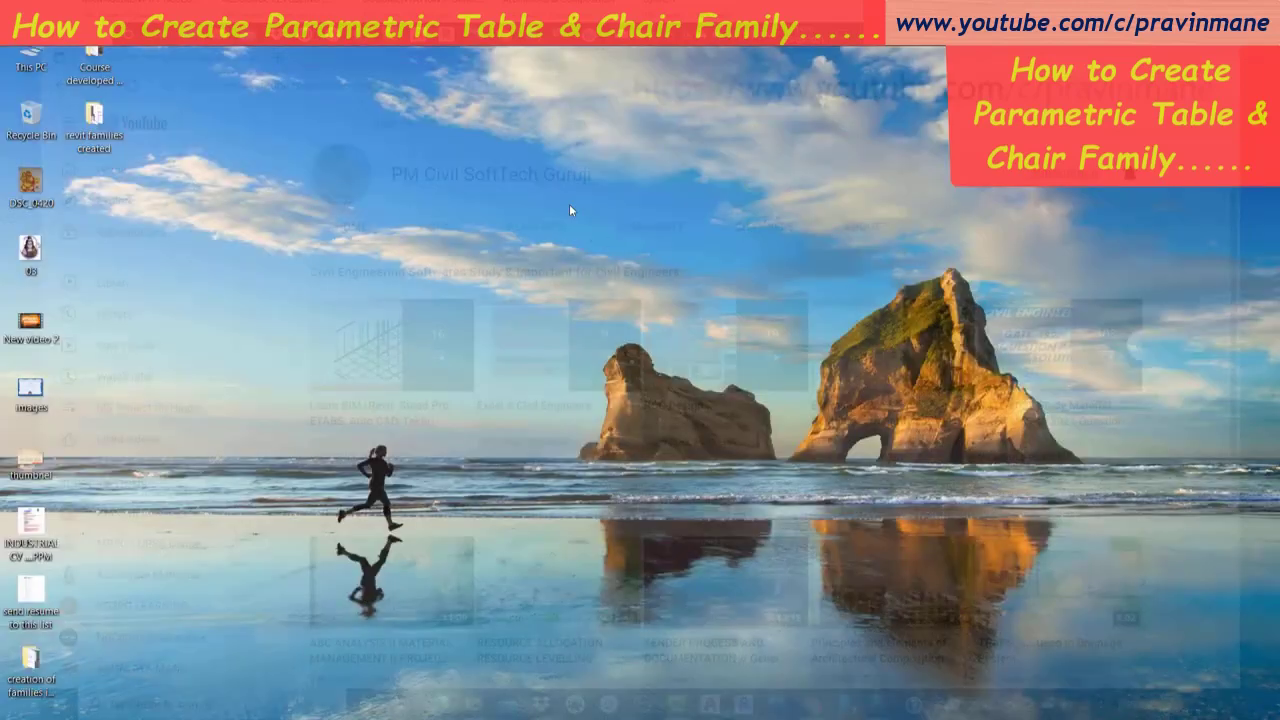
right_click(569, 209)
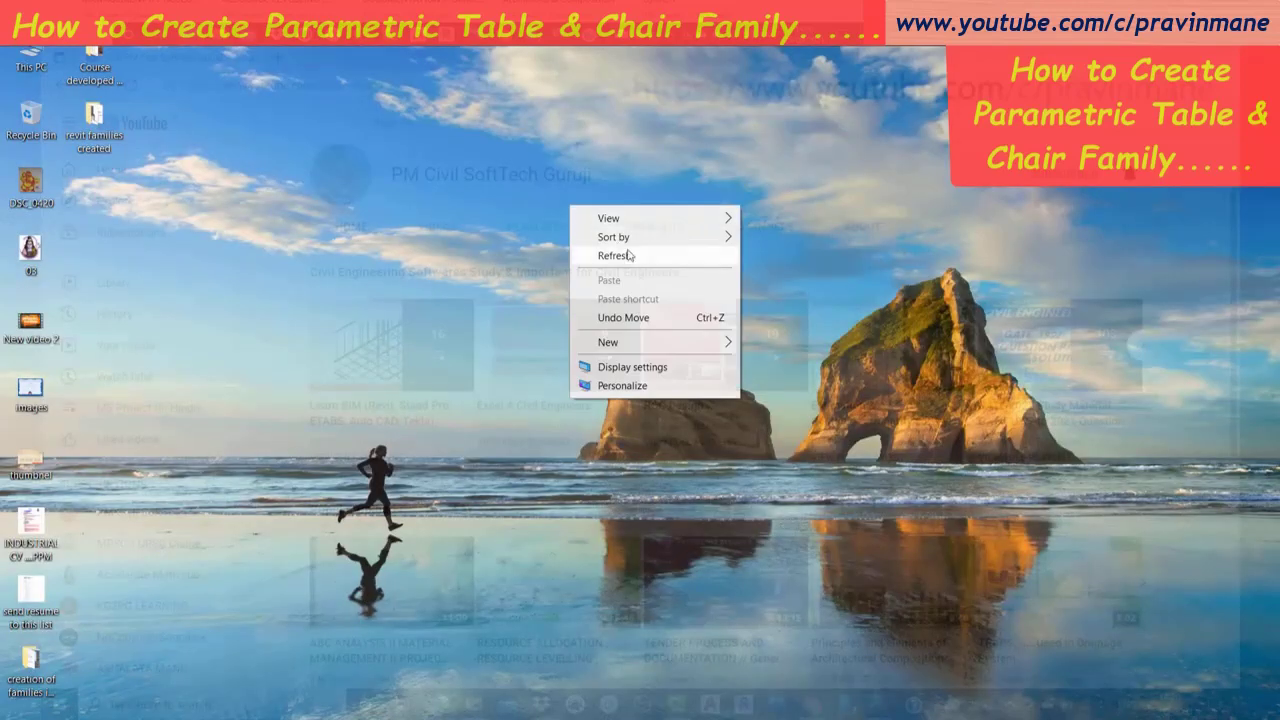
left_click(633, 251)
right_click(586, 229)
right_click(540, 218)
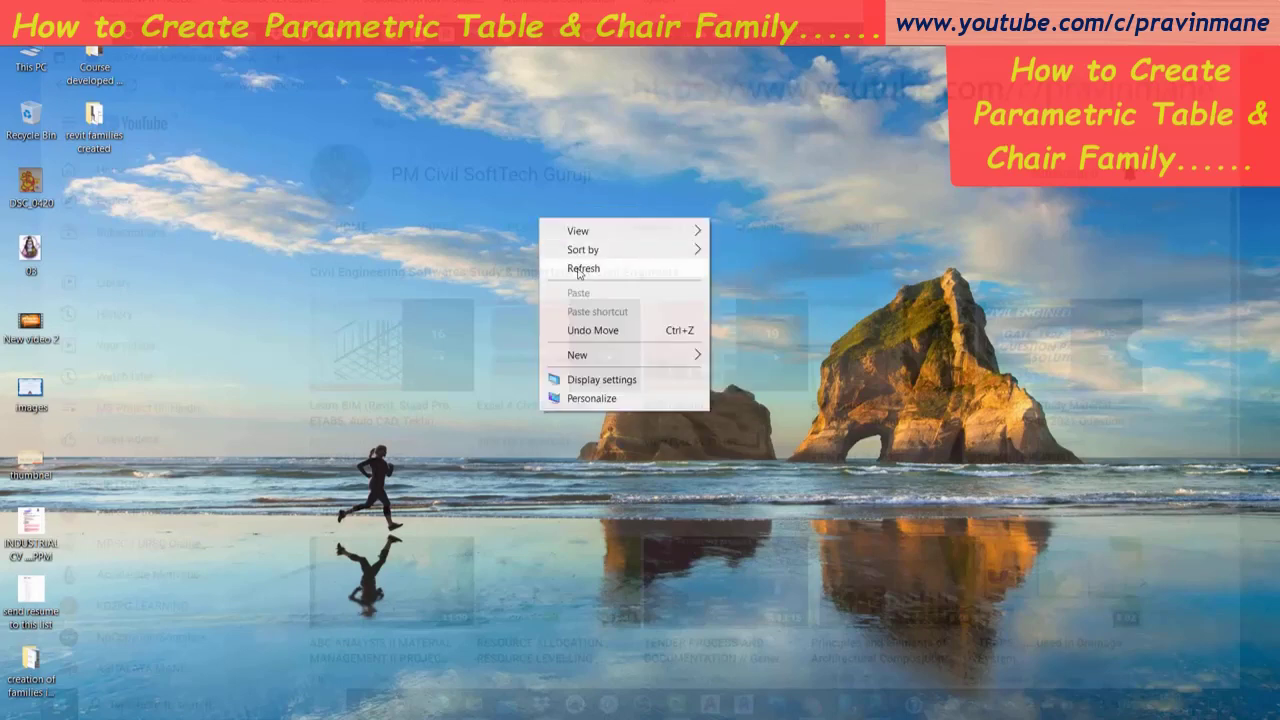
left_click(582, 272)
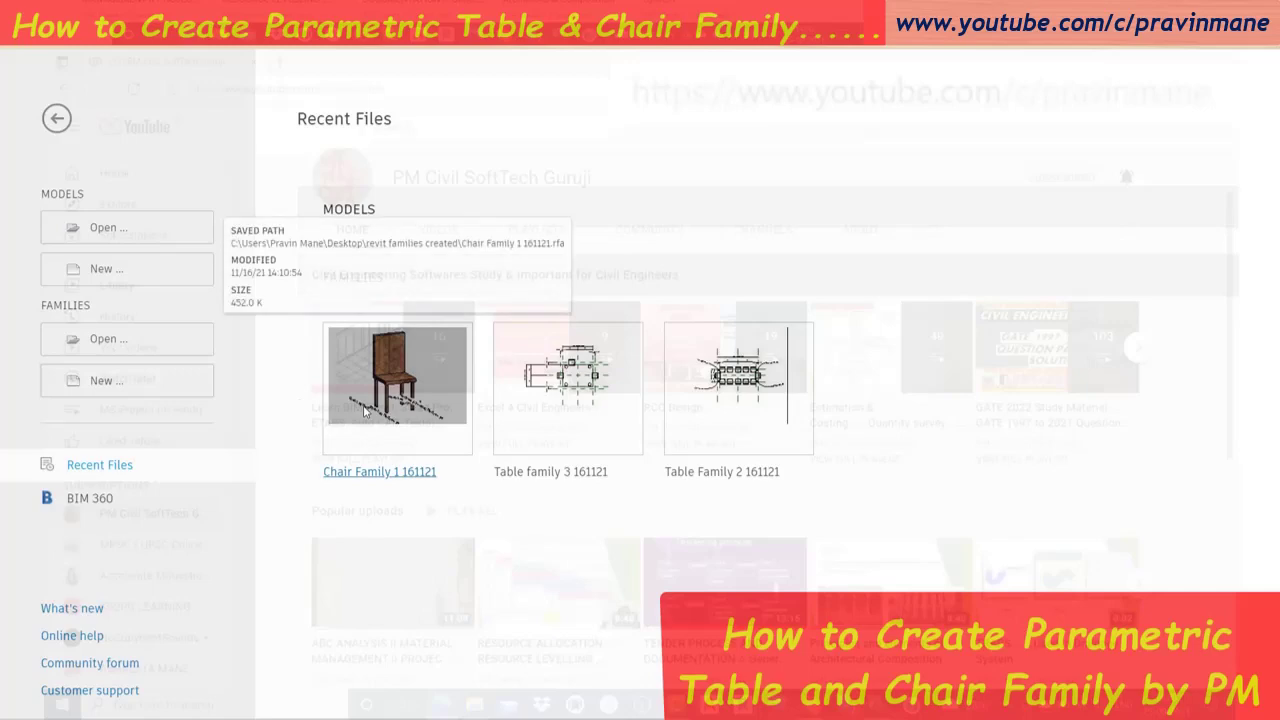
Create a new family from the Metric Generic Model.rft template.
left_click(136, 390)
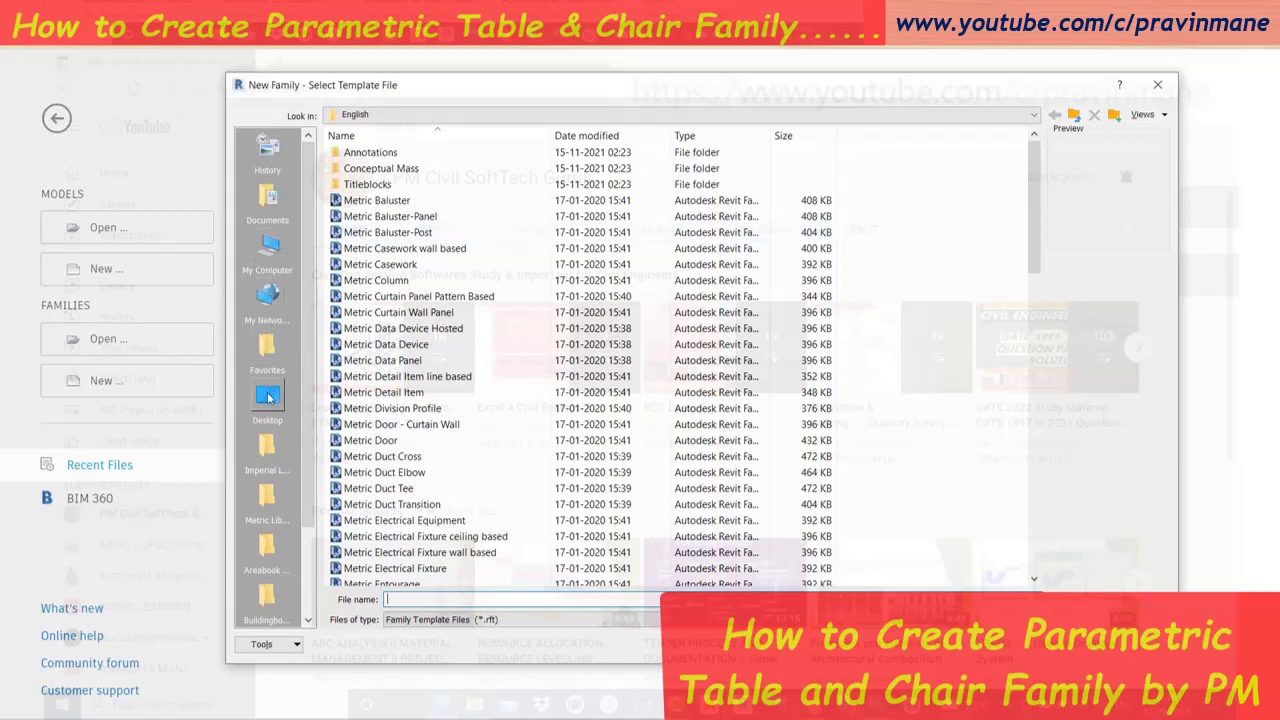
mouse_move(1032, 213)
left_mouse_down()
mouse_move(1053, 358)
mouse_move(1053, 345)
left_mouse_up()
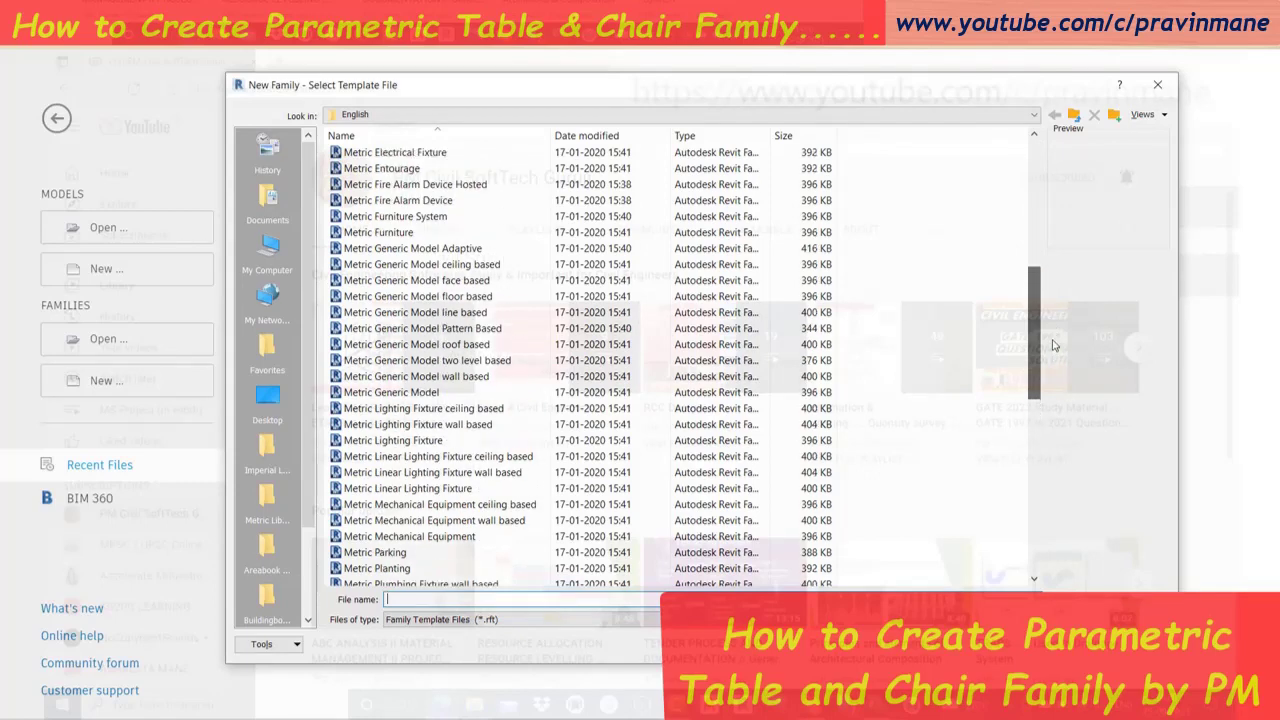
left_click(436, 394)
left_click(1035, 600)
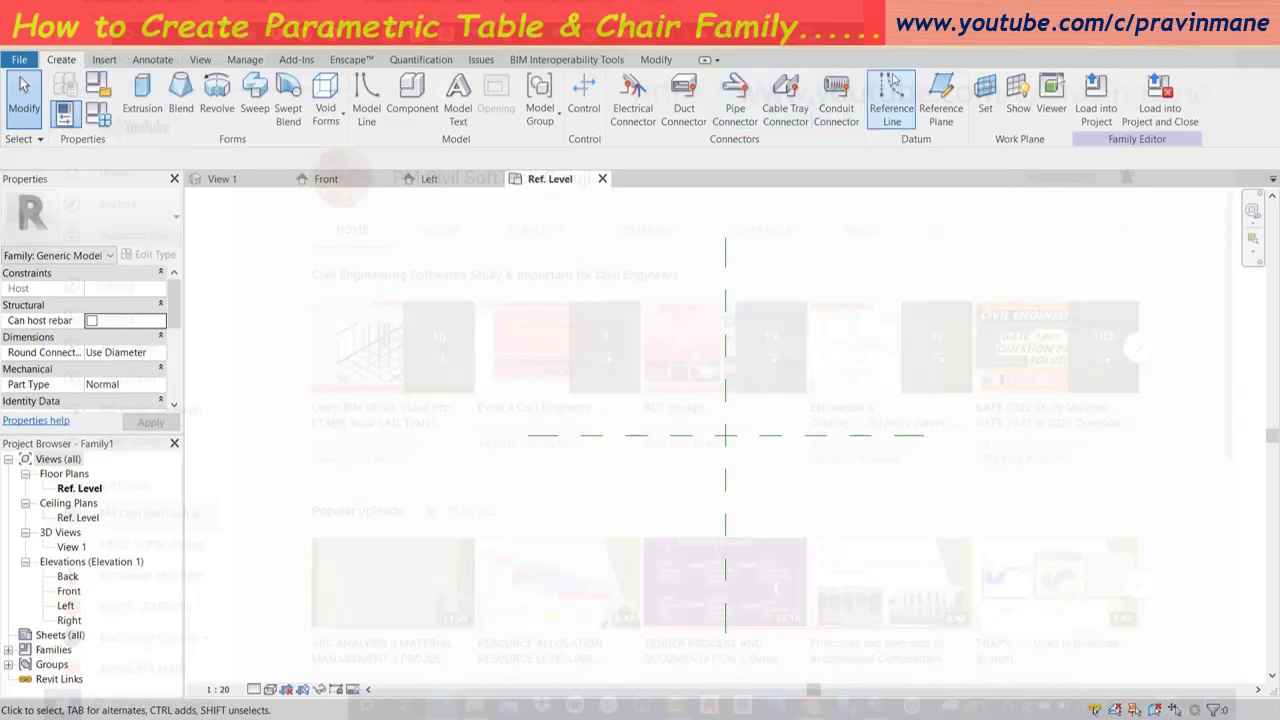
Offset four reference planes 300 above, below, right and left of the centre planes.
left_click(943, 92)
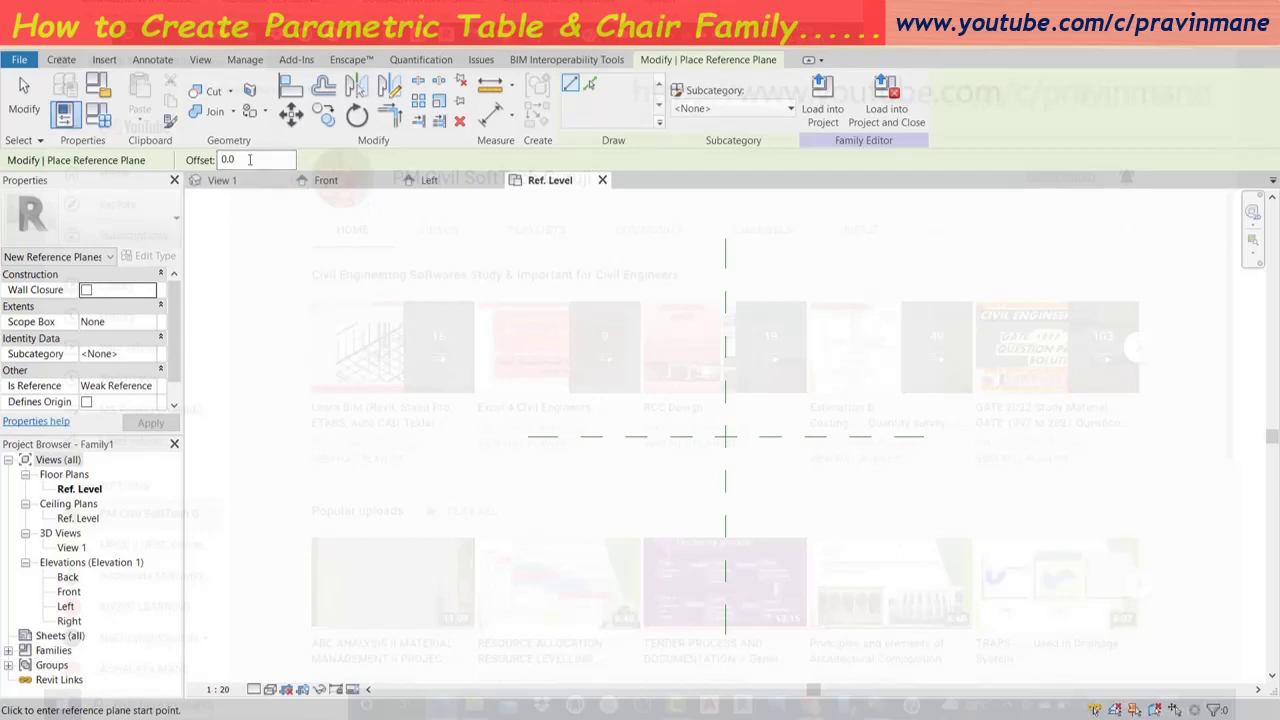
left_click_drag(248, 158, 220, 159)
type("300")
key("Return")
left_click(590, 84)
left_click(841, 436)
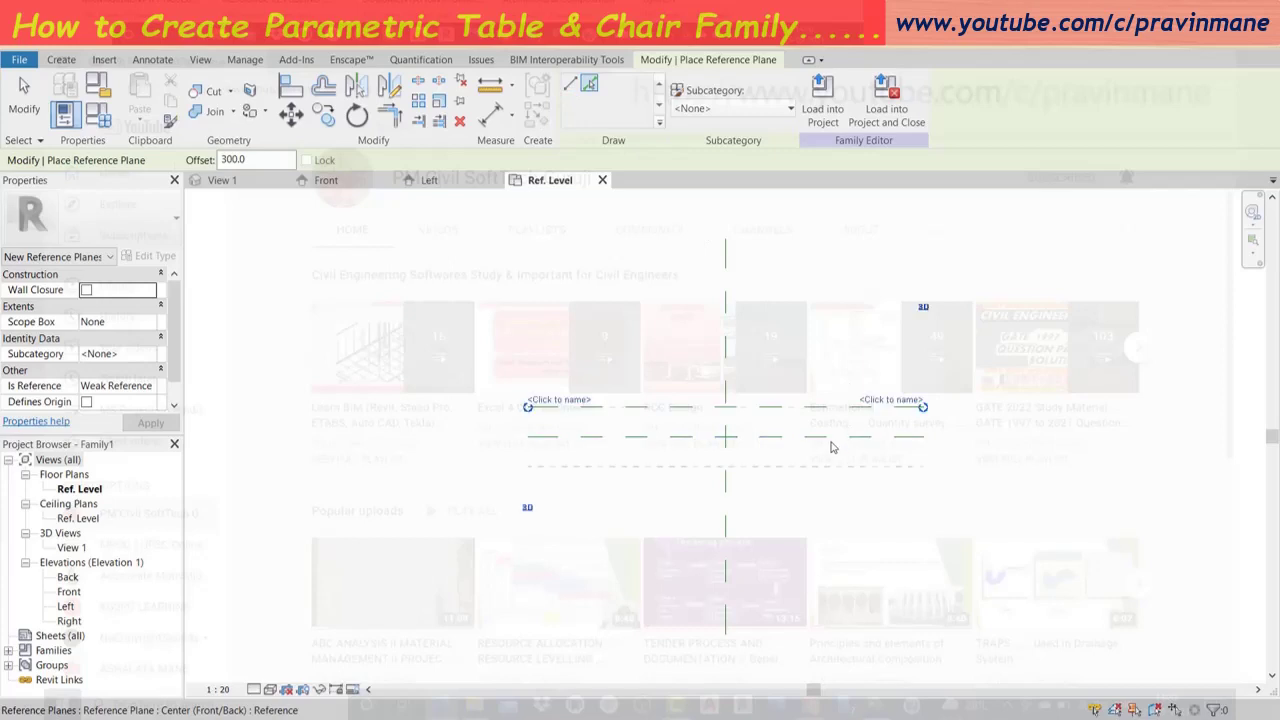
left_click(836, 452)
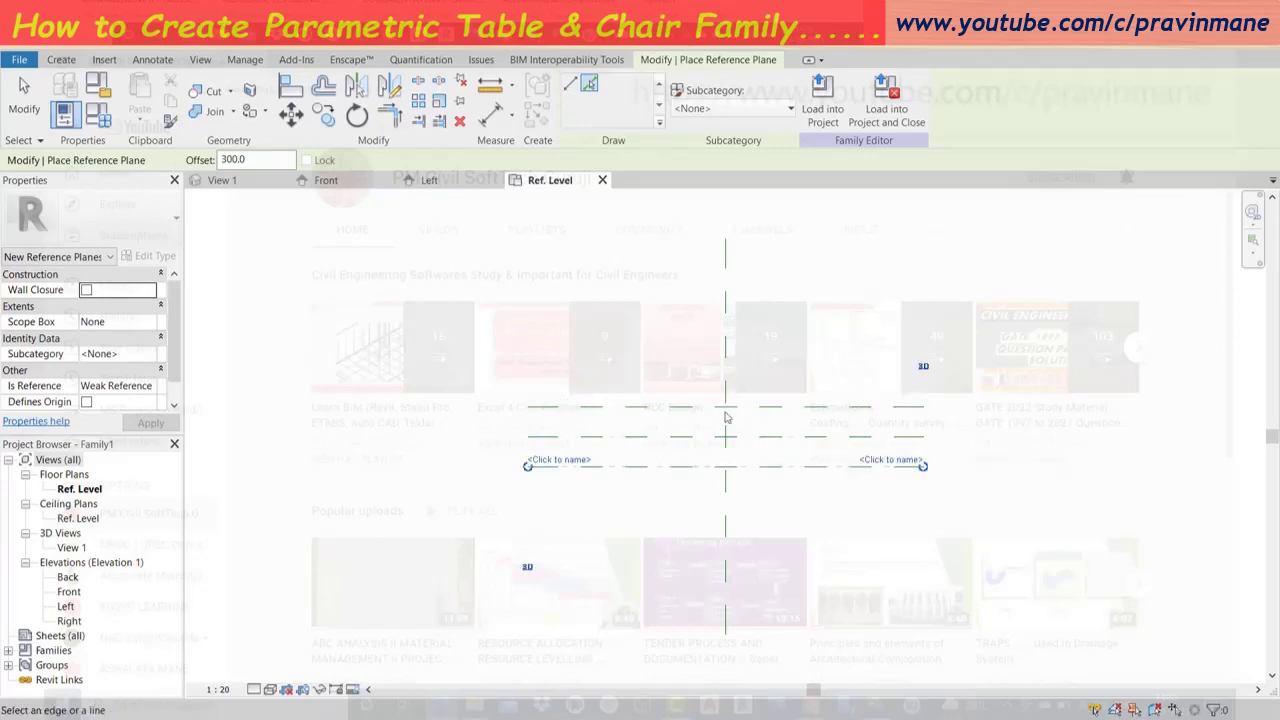
left_click(724, 370)
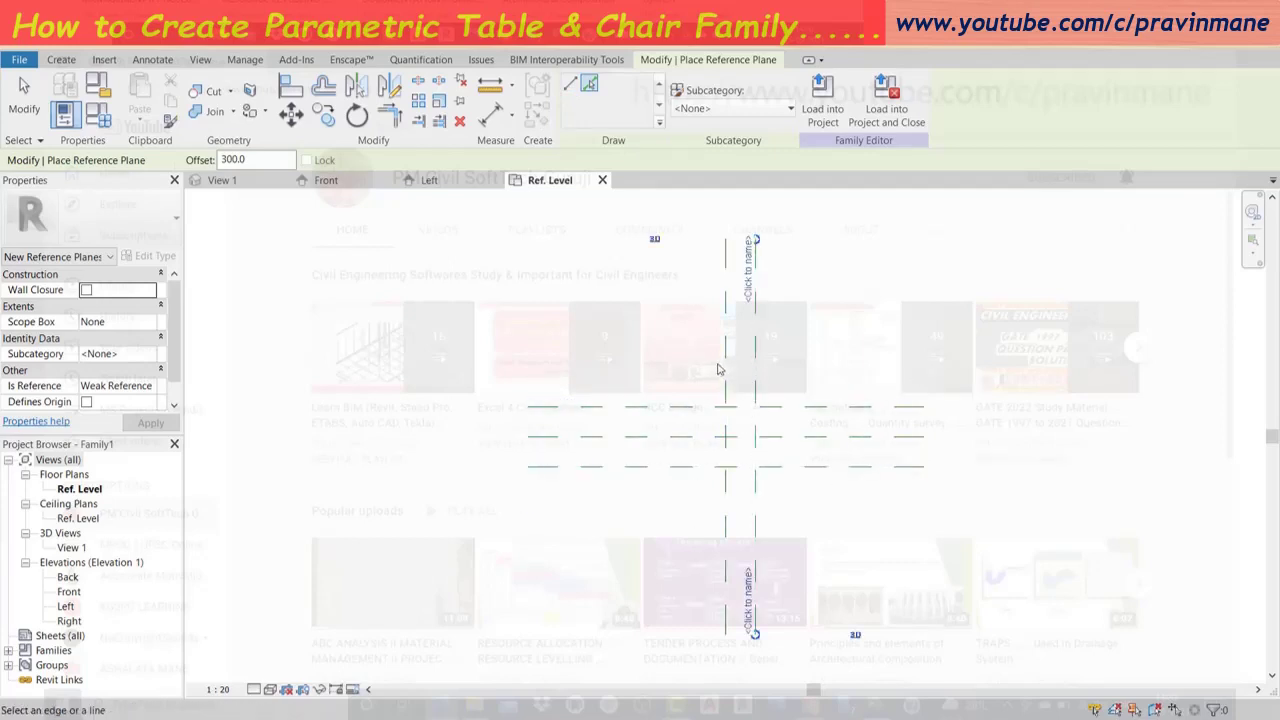
left_click(718, 371)
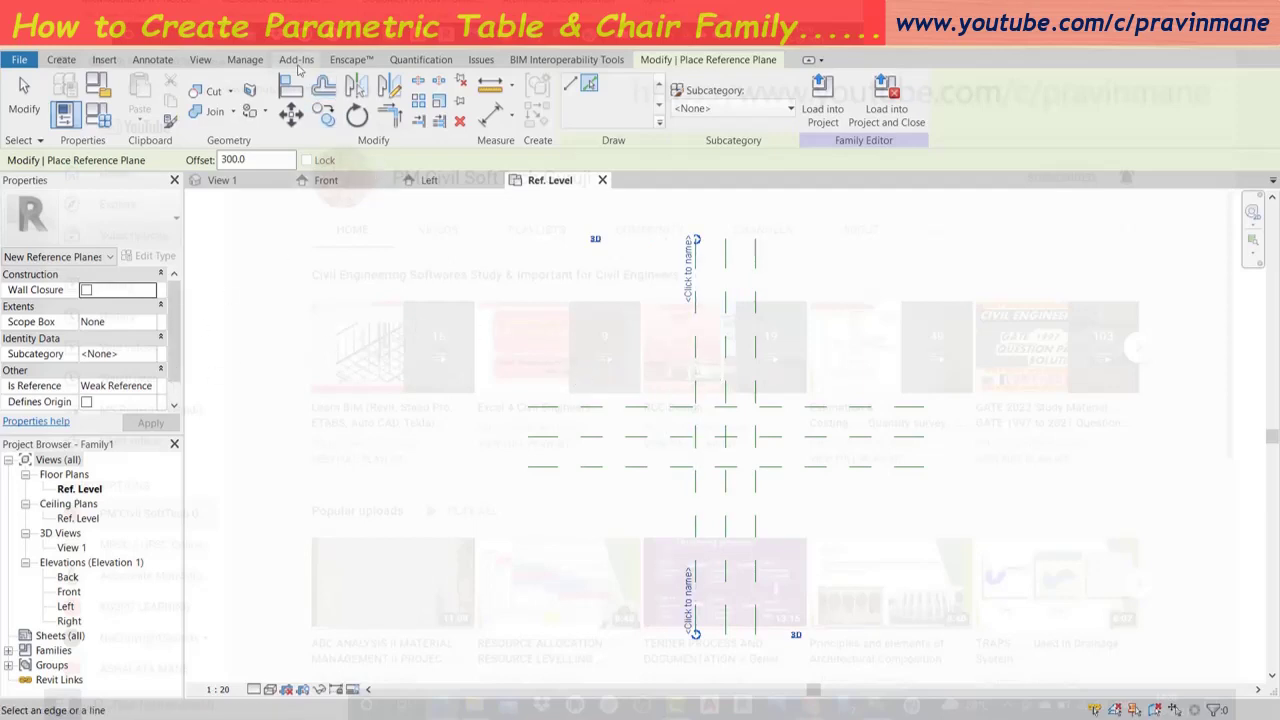
key("d")
key("i")
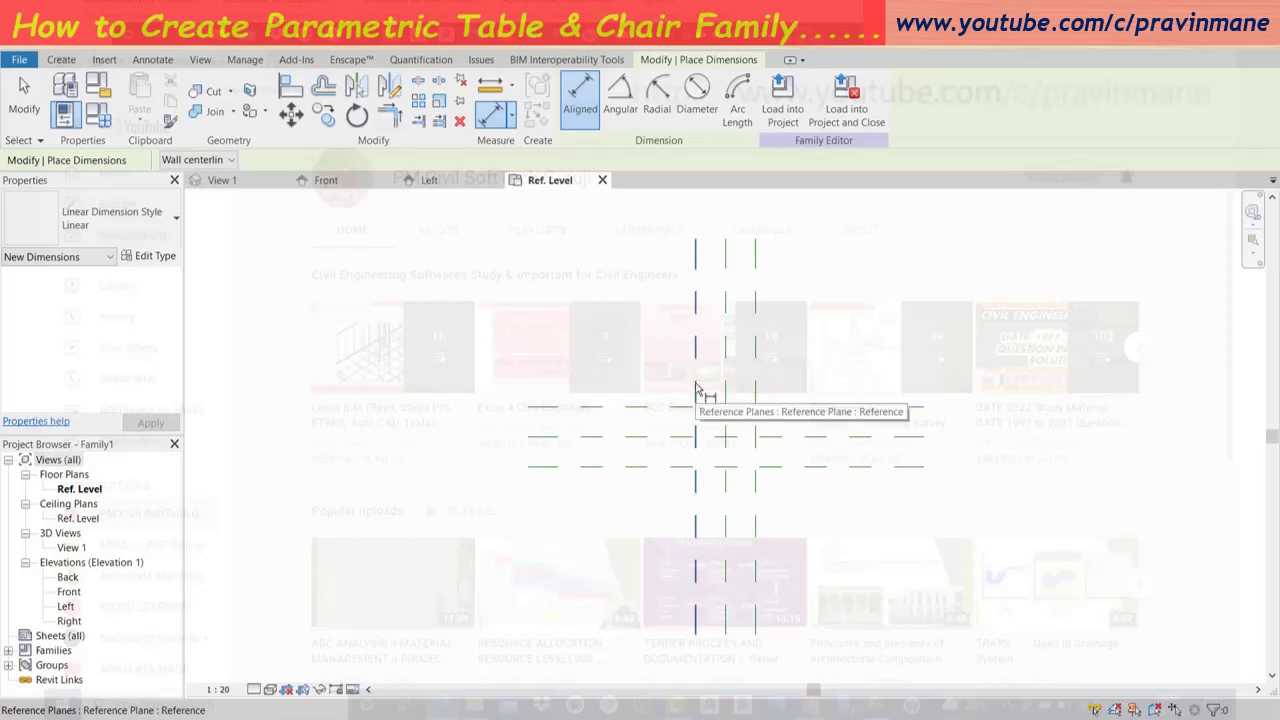
Dimension the three vertical reference planes as EQ and add an overall 600 dimension.
left_click(697, 382)
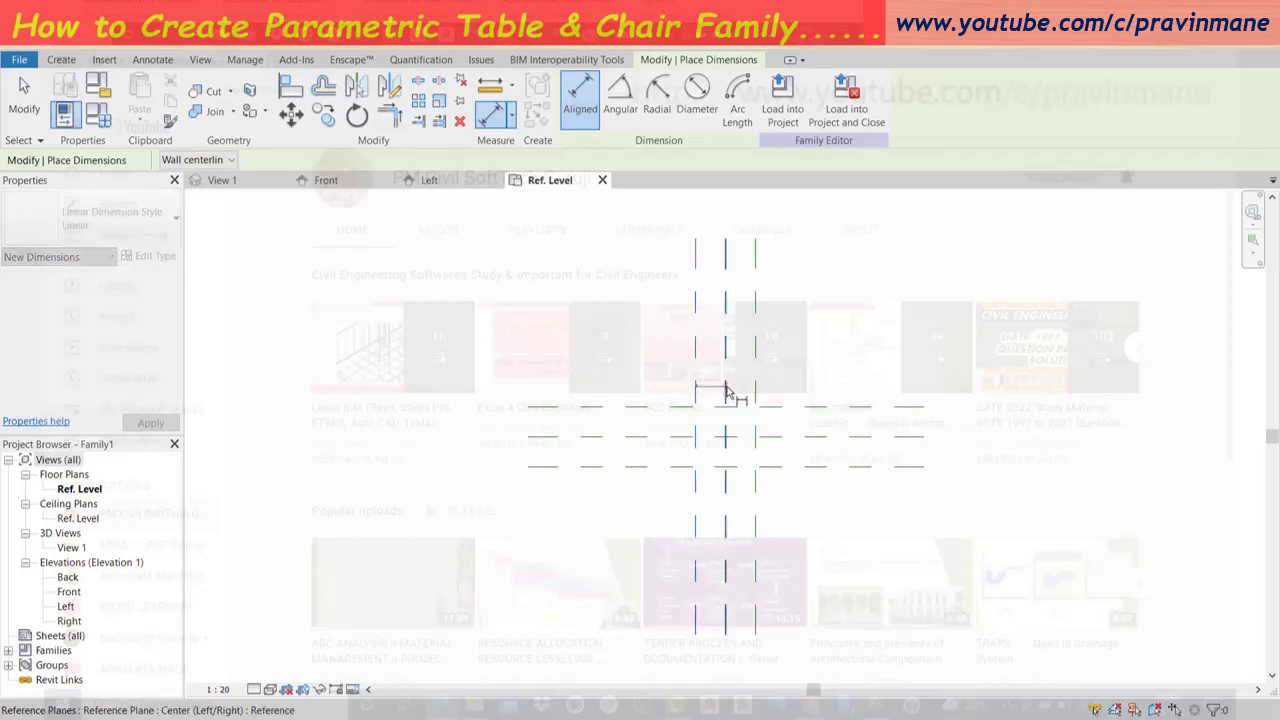
left_click(727, 390)
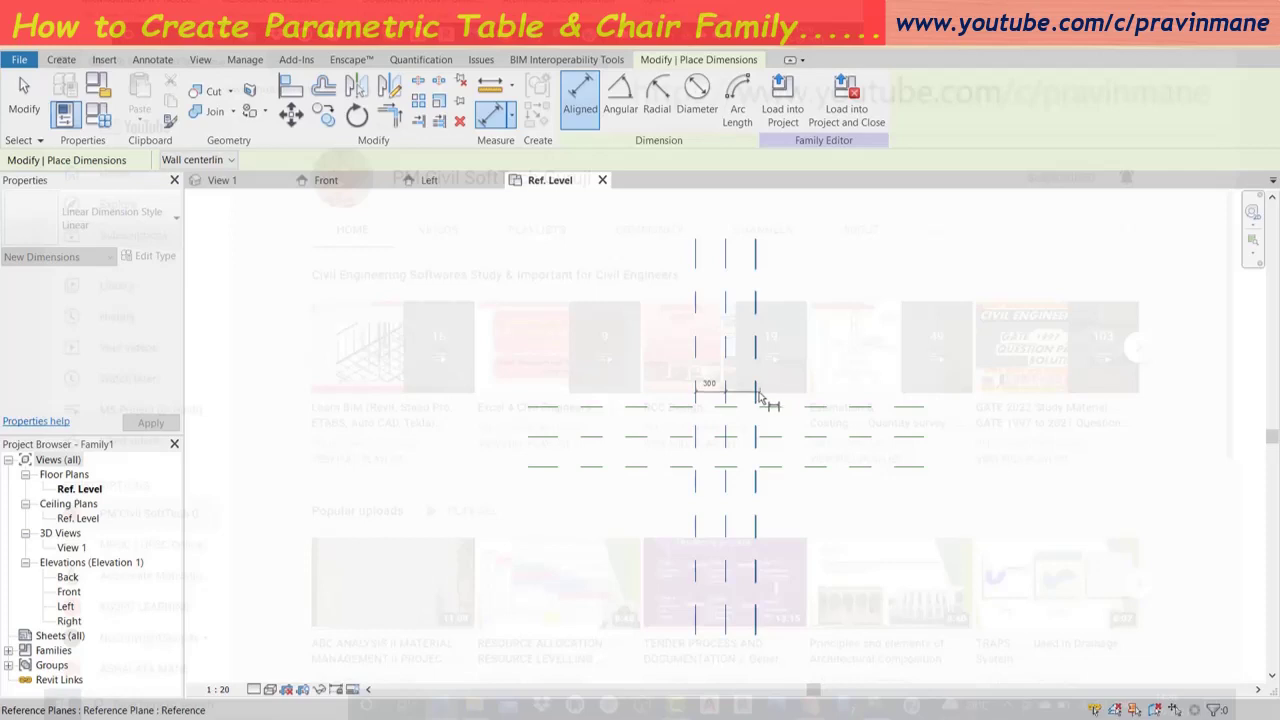
left_click(757, 400)
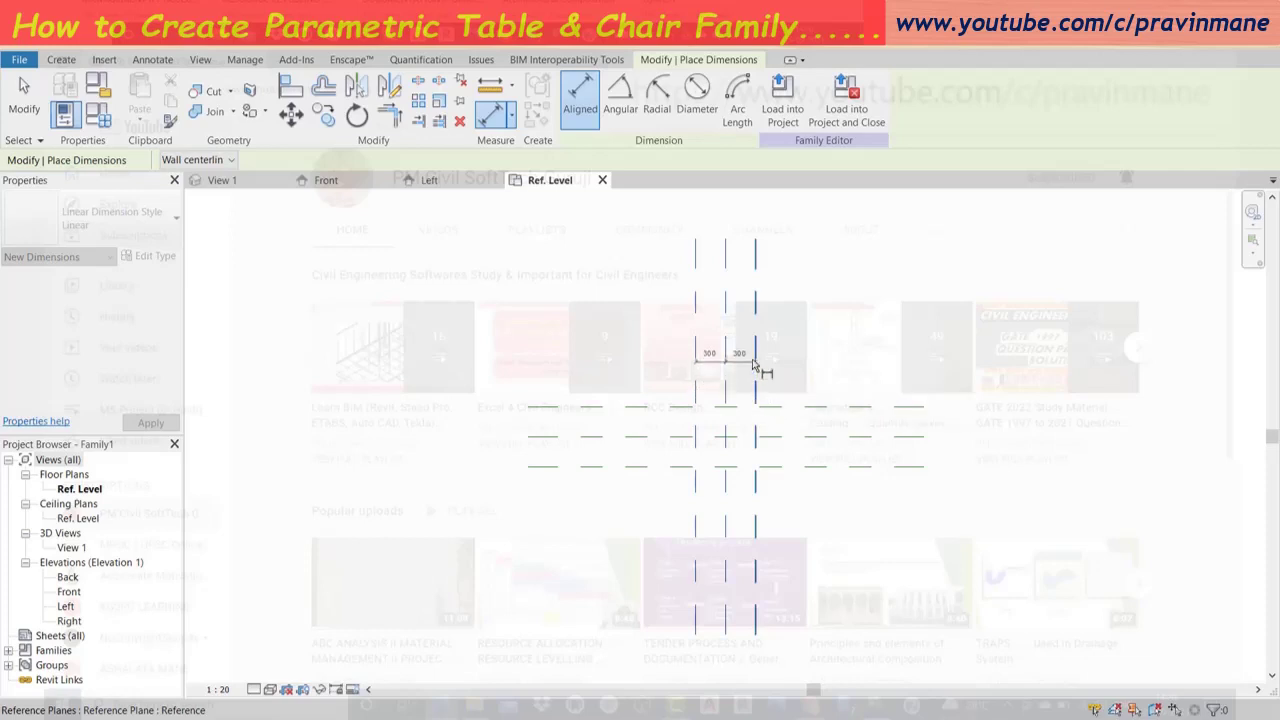
left_click(755, 232)
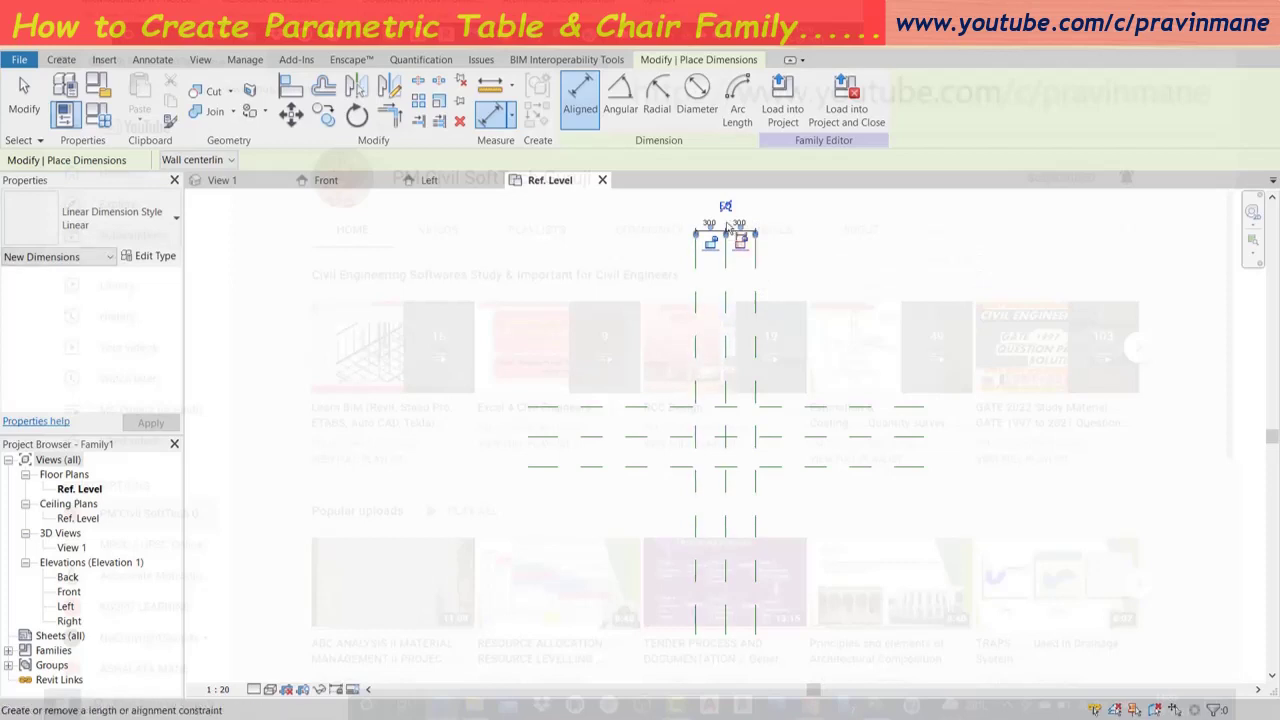
left_click(726, 207)
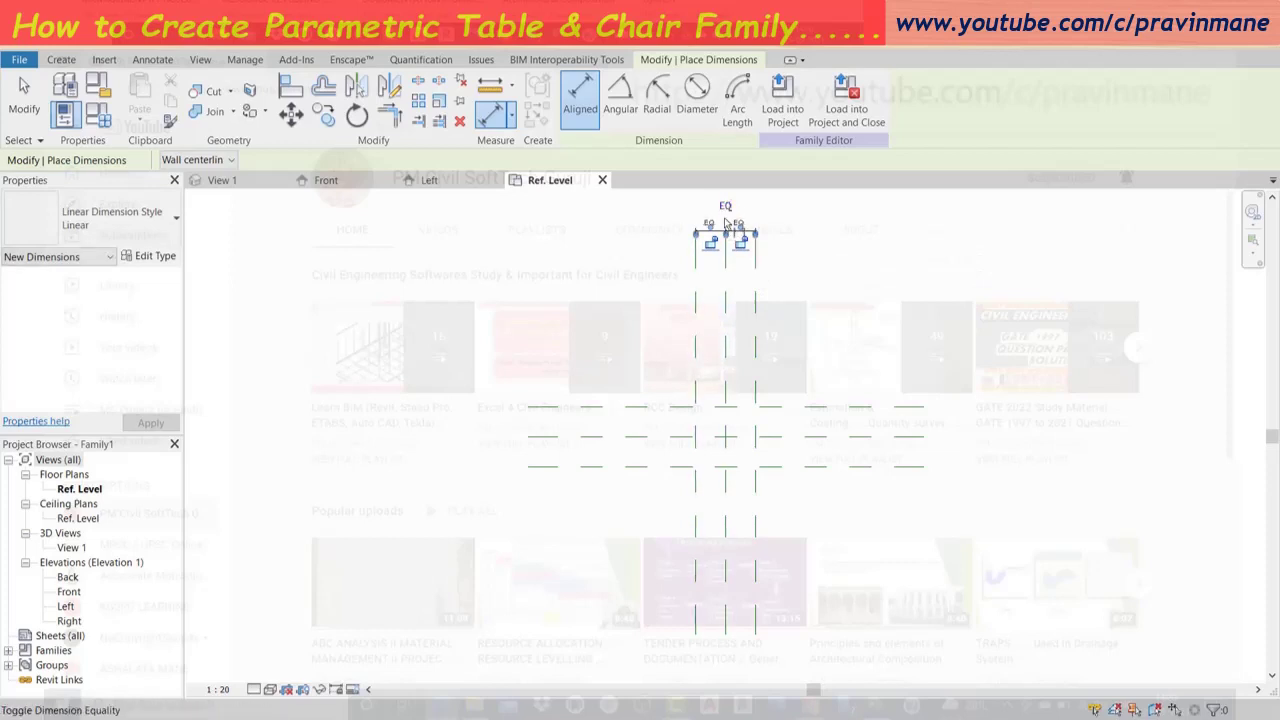
left_click(698, 360)
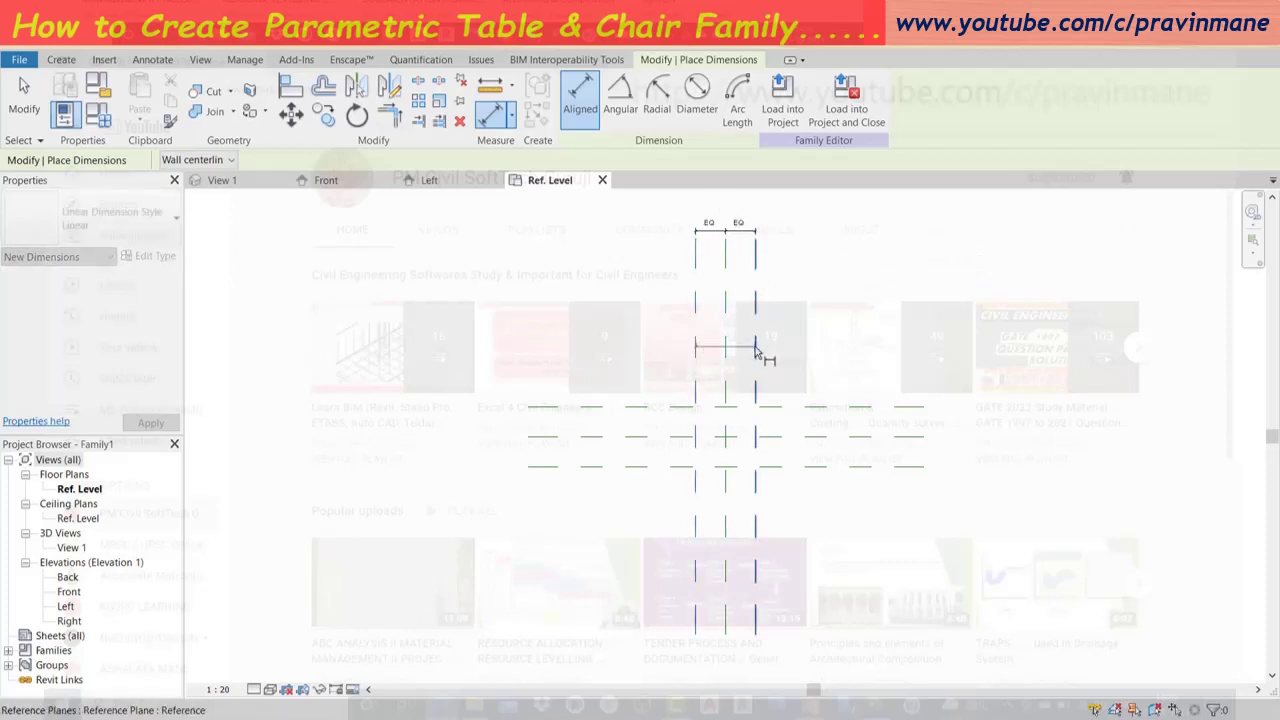
left_click(755, 348)
left_click(787, 218)
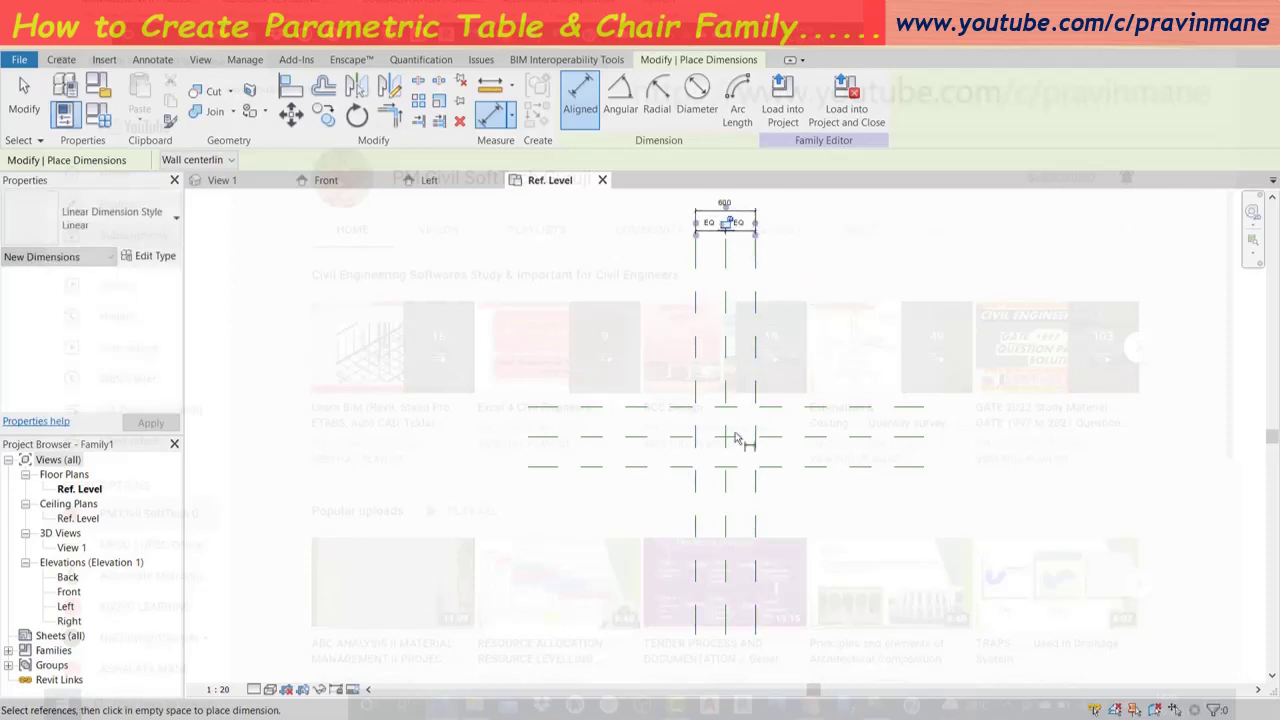
Dimension the horizontal reference planes as EQ with an overall 600 dimension on the left.
left_click(636, 436)
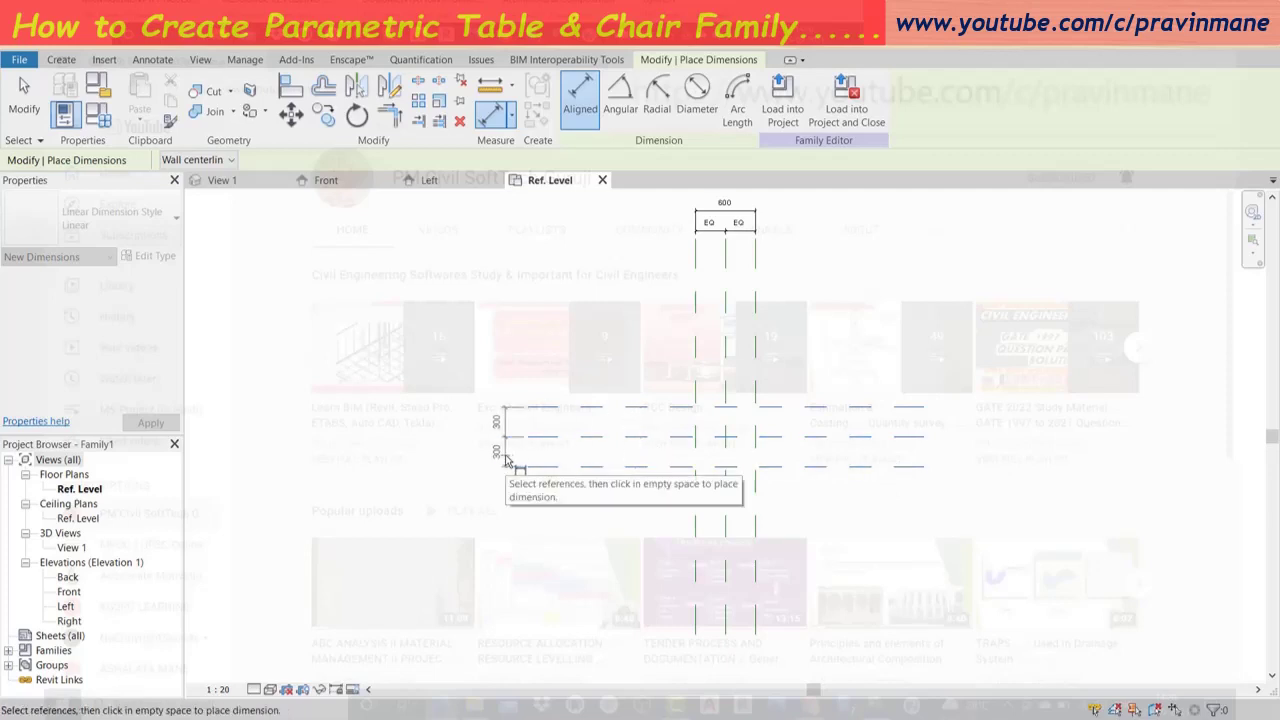
left_click(502, 438)
left_click(478, 438)
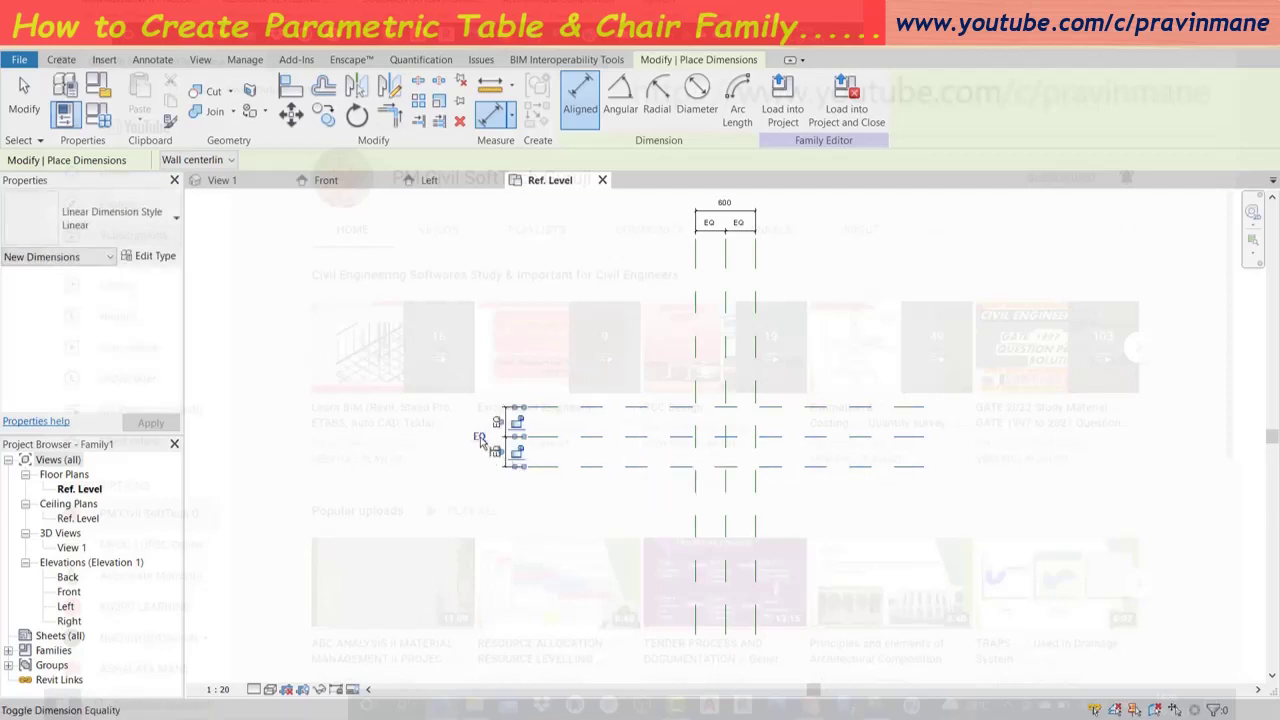
left_click(643, 409)
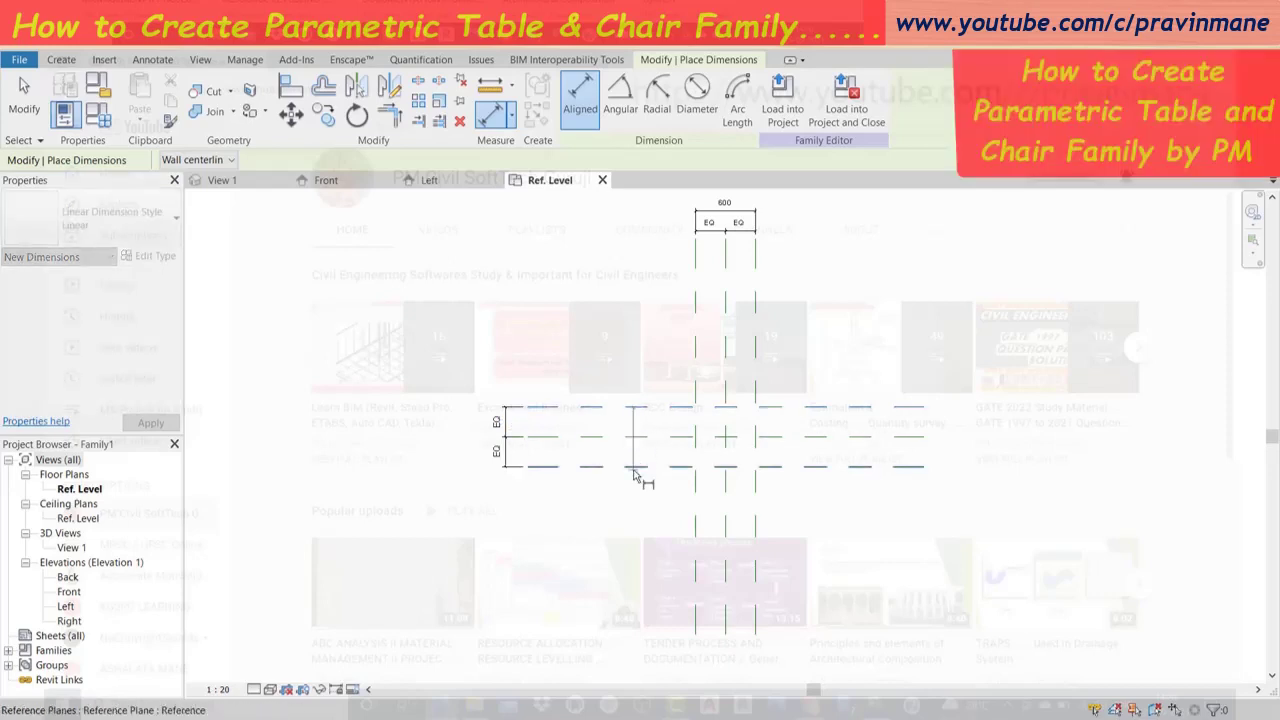
left_click(640, 470)
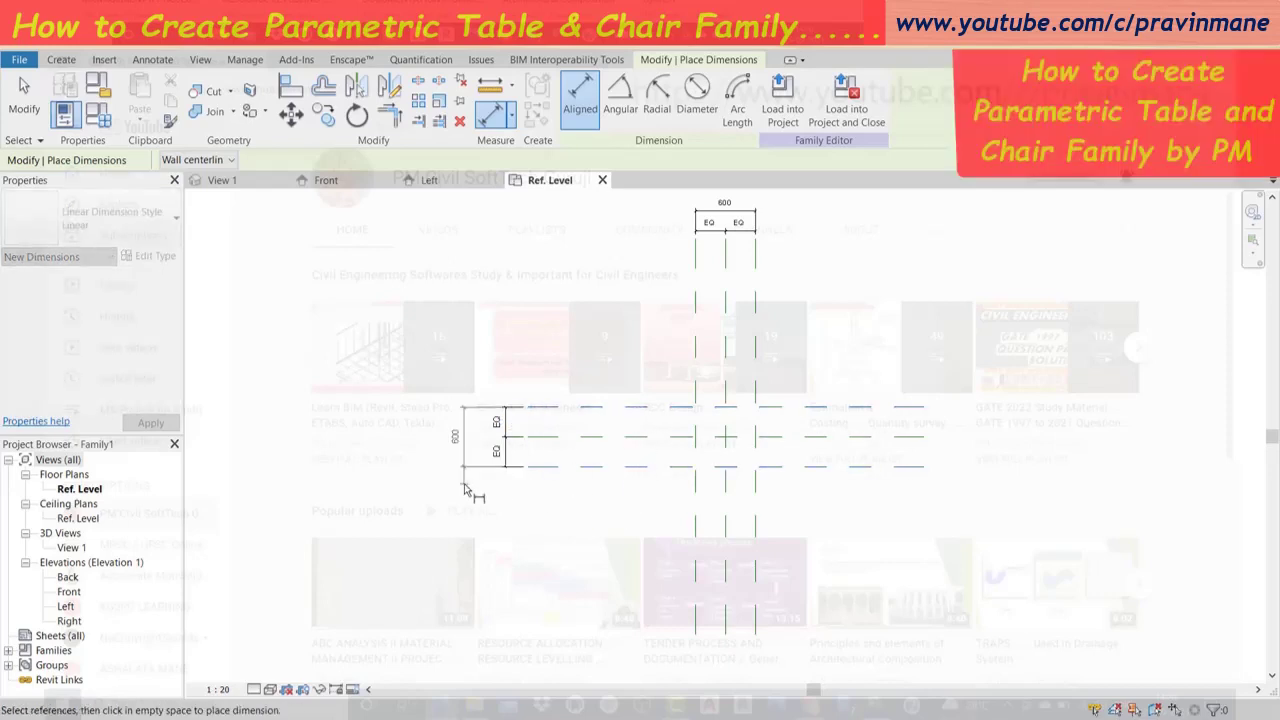
left_click(465, 490)
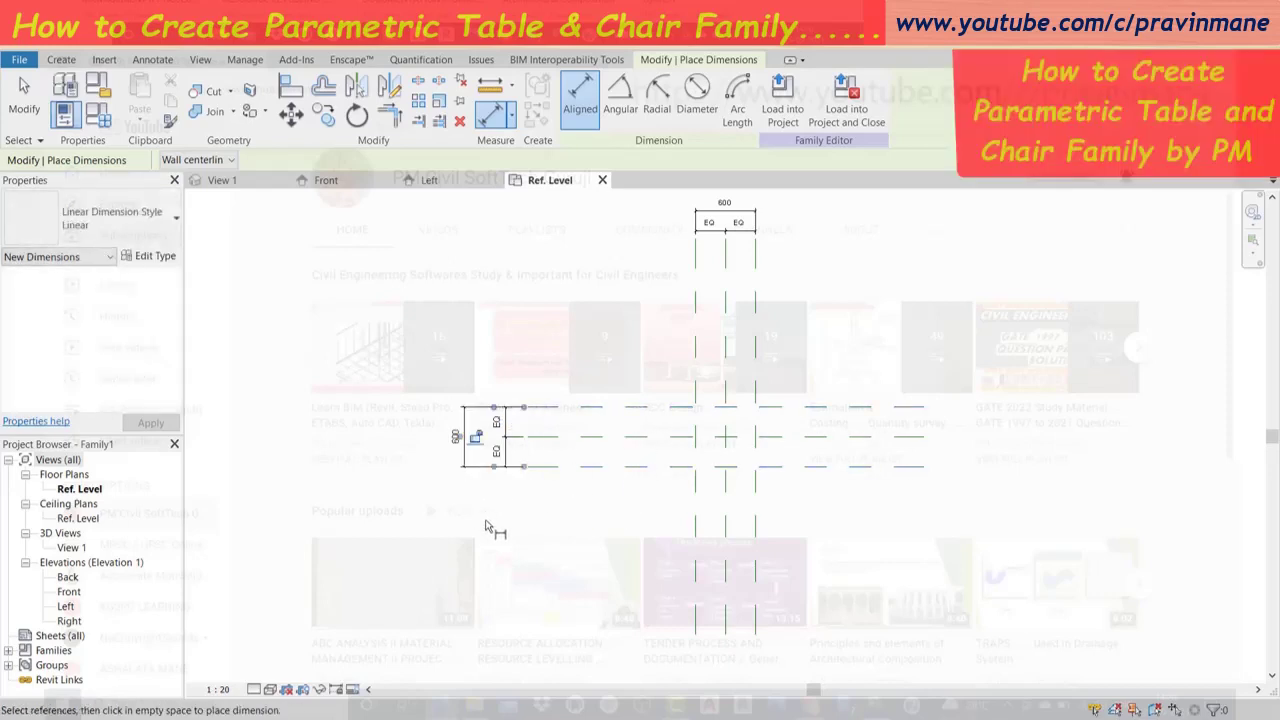
key("Escape")
key("Escape")
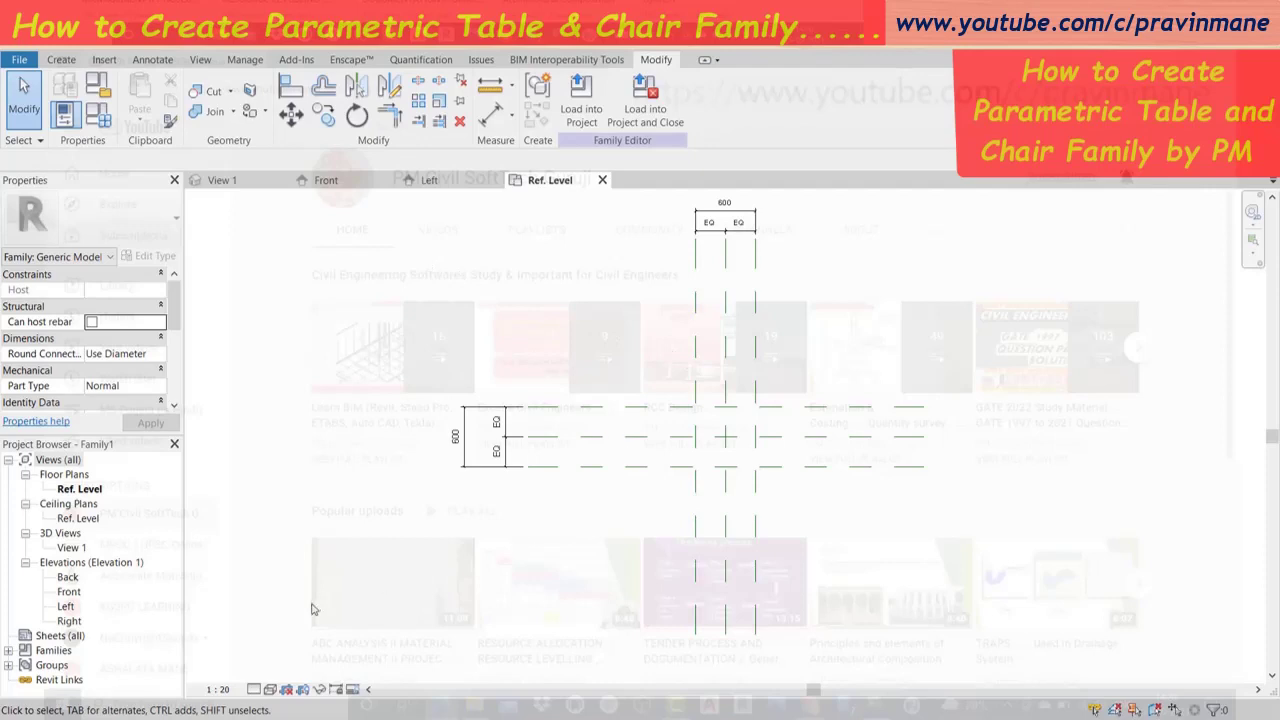
Set the plan view's detail level to Fine and change its visual style.
left_click(269, 689)
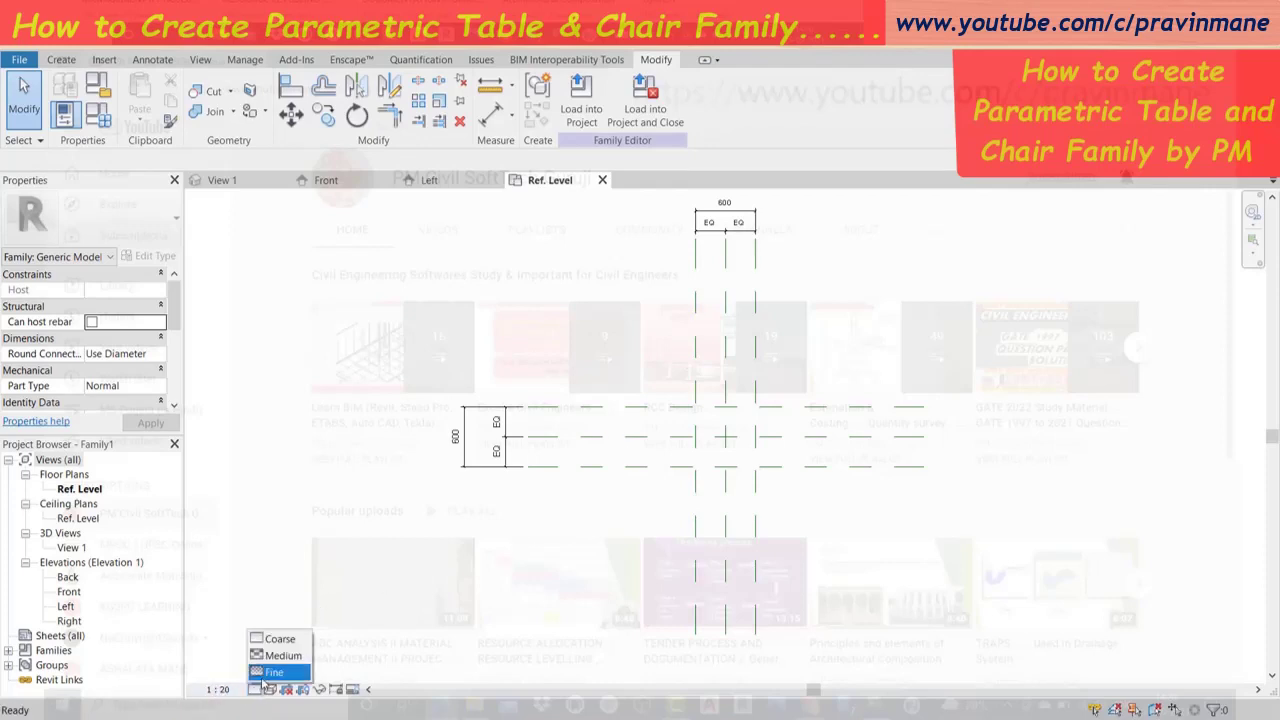
left_click(272, 672)
left_click(273, 689)
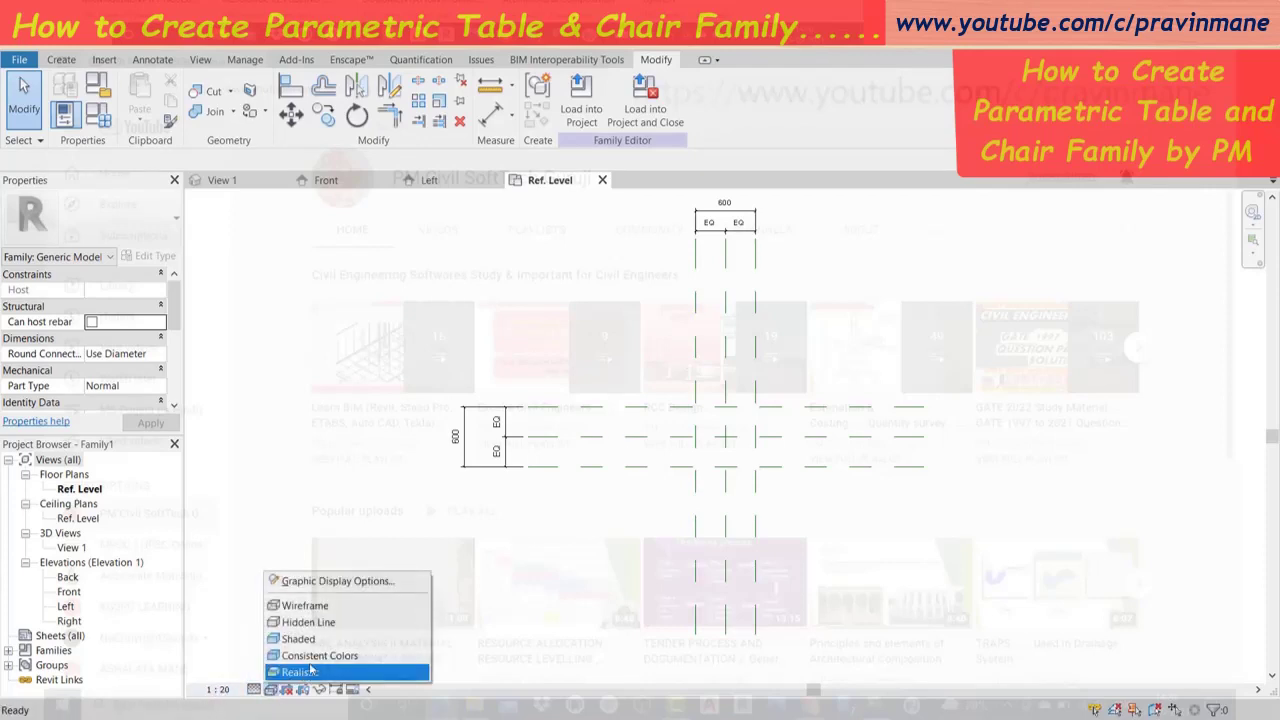
left_click(320, 606)
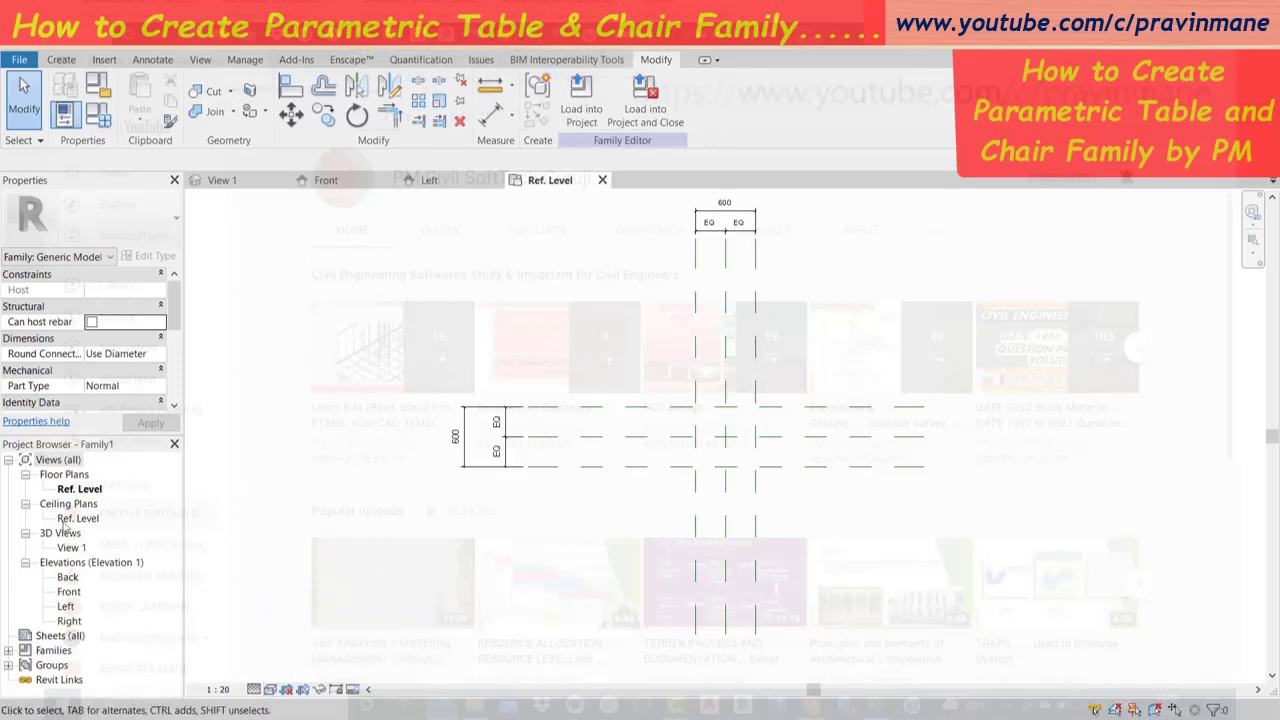
In the Front elevation, draw a horizontal reference plane above Ref. Level.
double_click(70, 592)
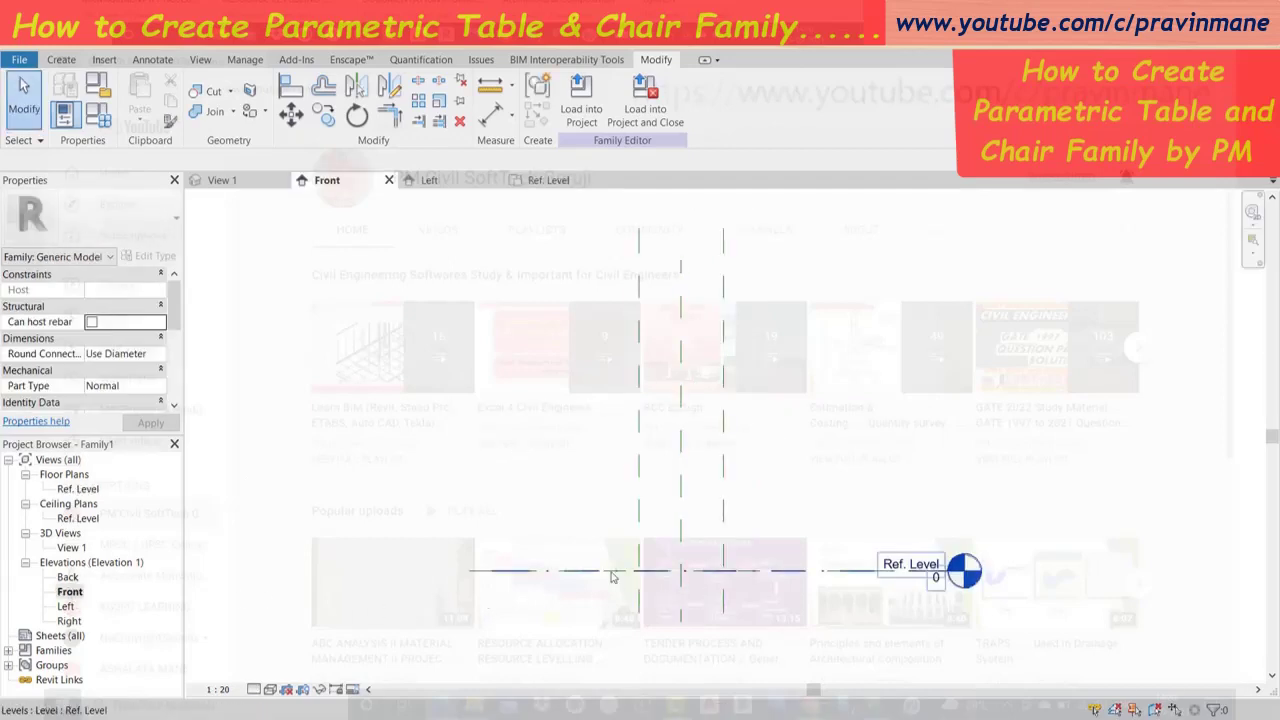
left_click(64, 62)
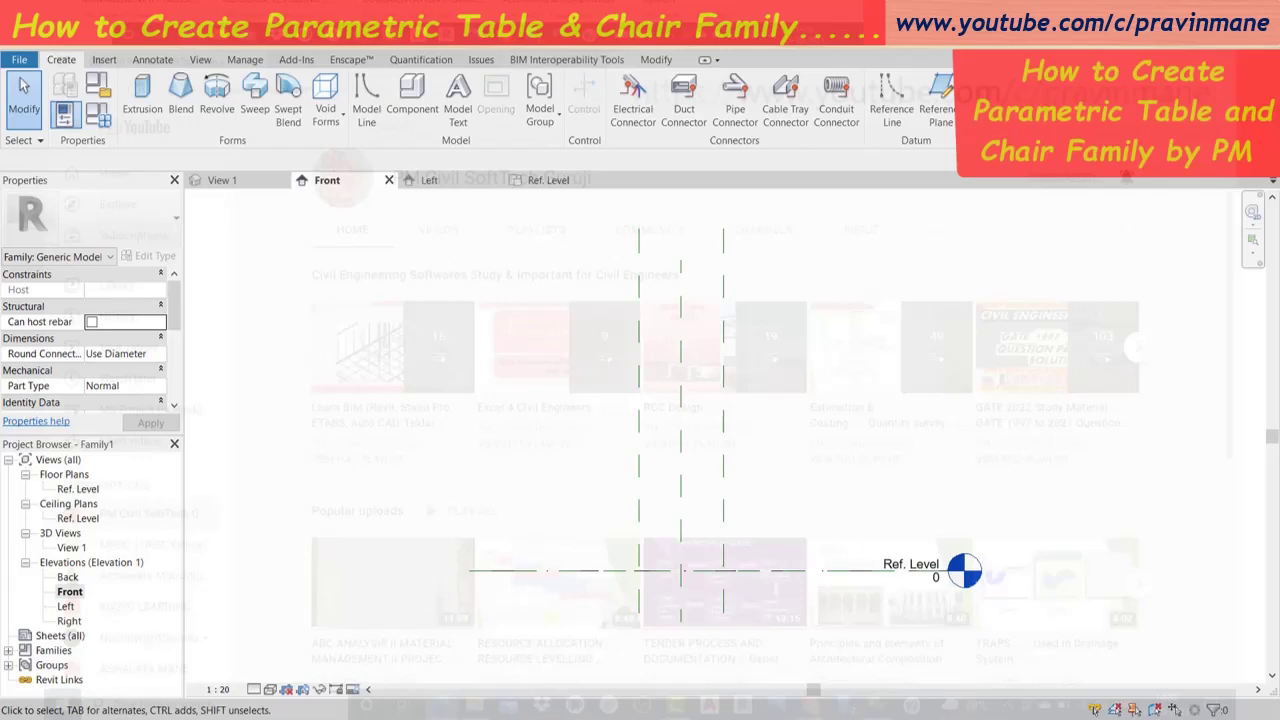
left_click(936, 100)
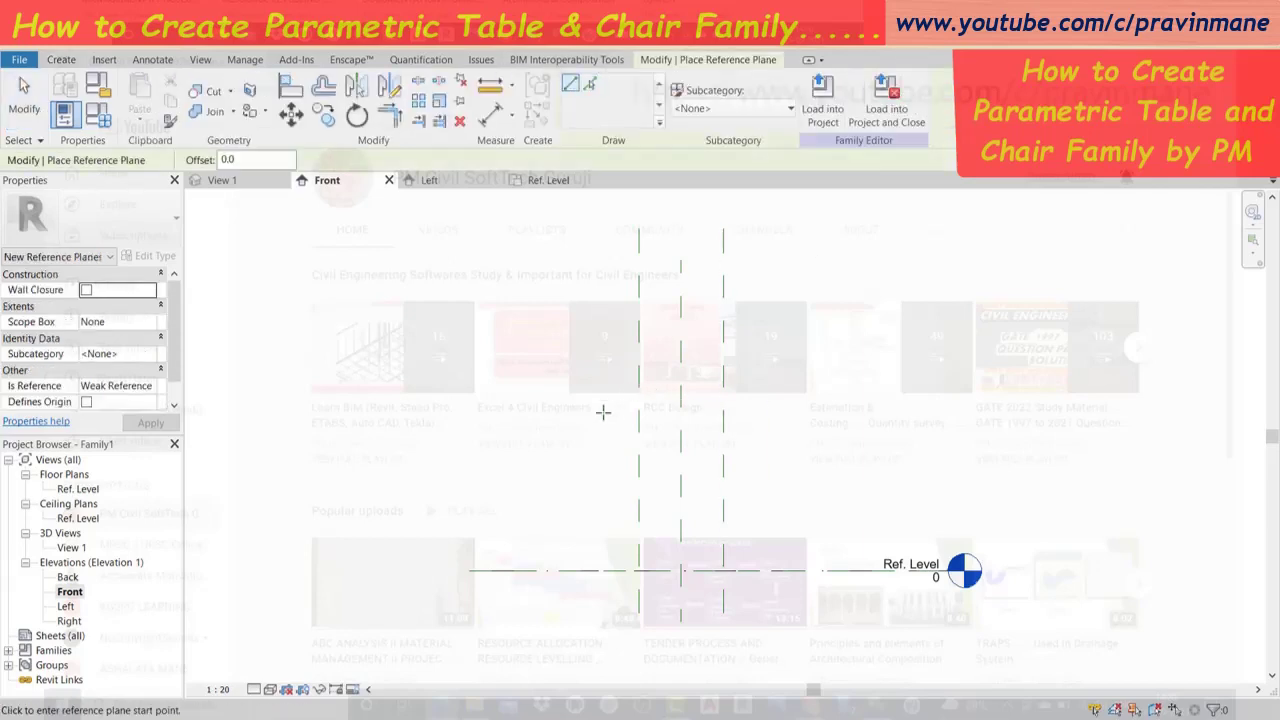
left_click(541, 442)
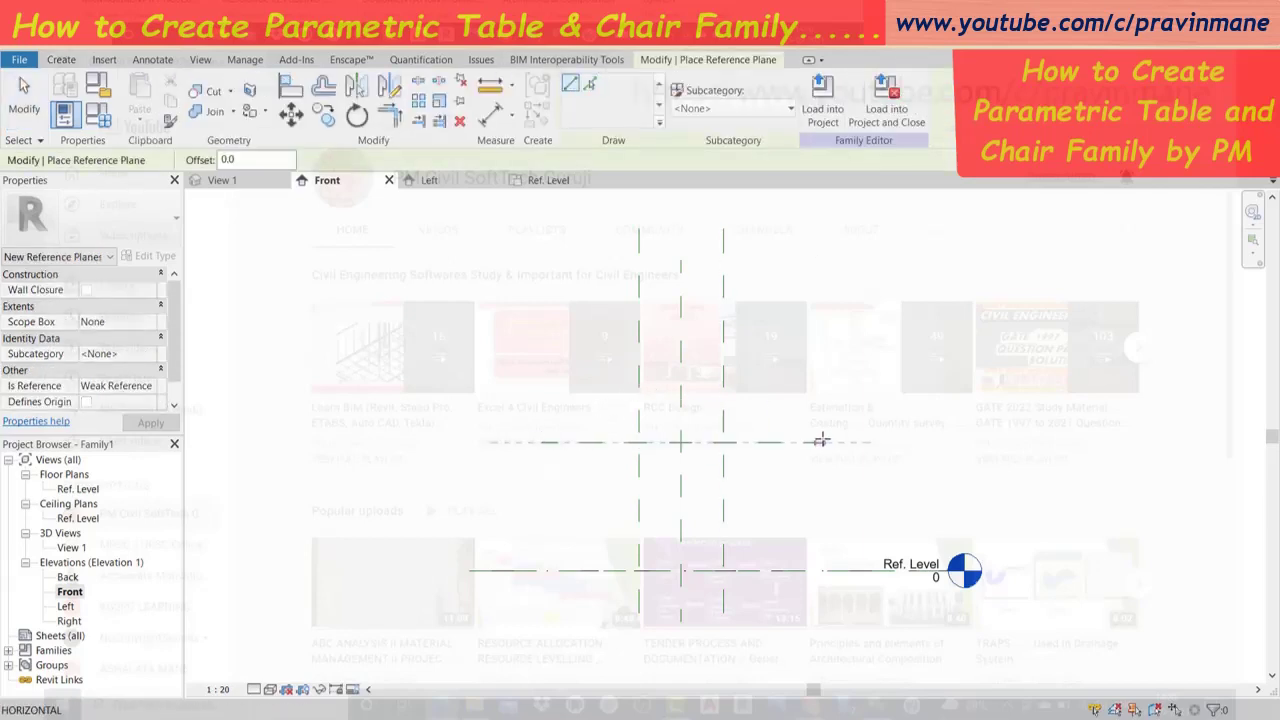
left_click(827, 442)
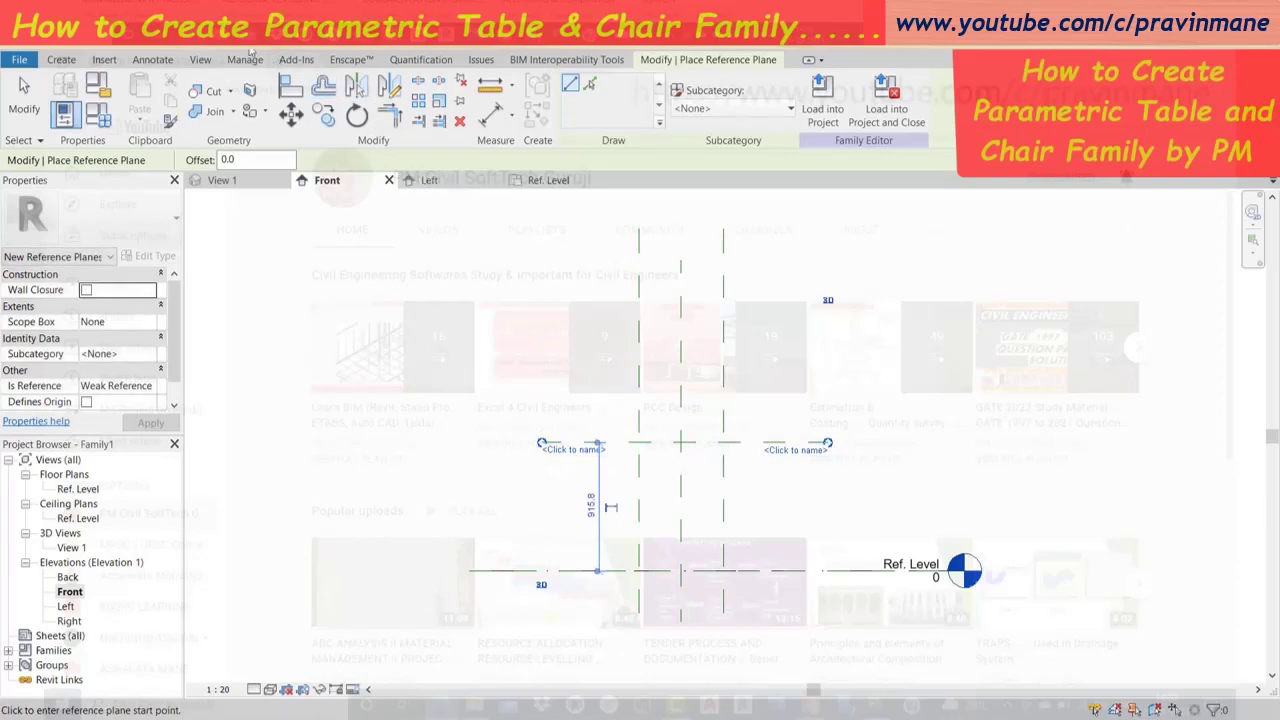
Dimension the new plane's 916 height from Ref. Level with DI.
key("d")
key("i")
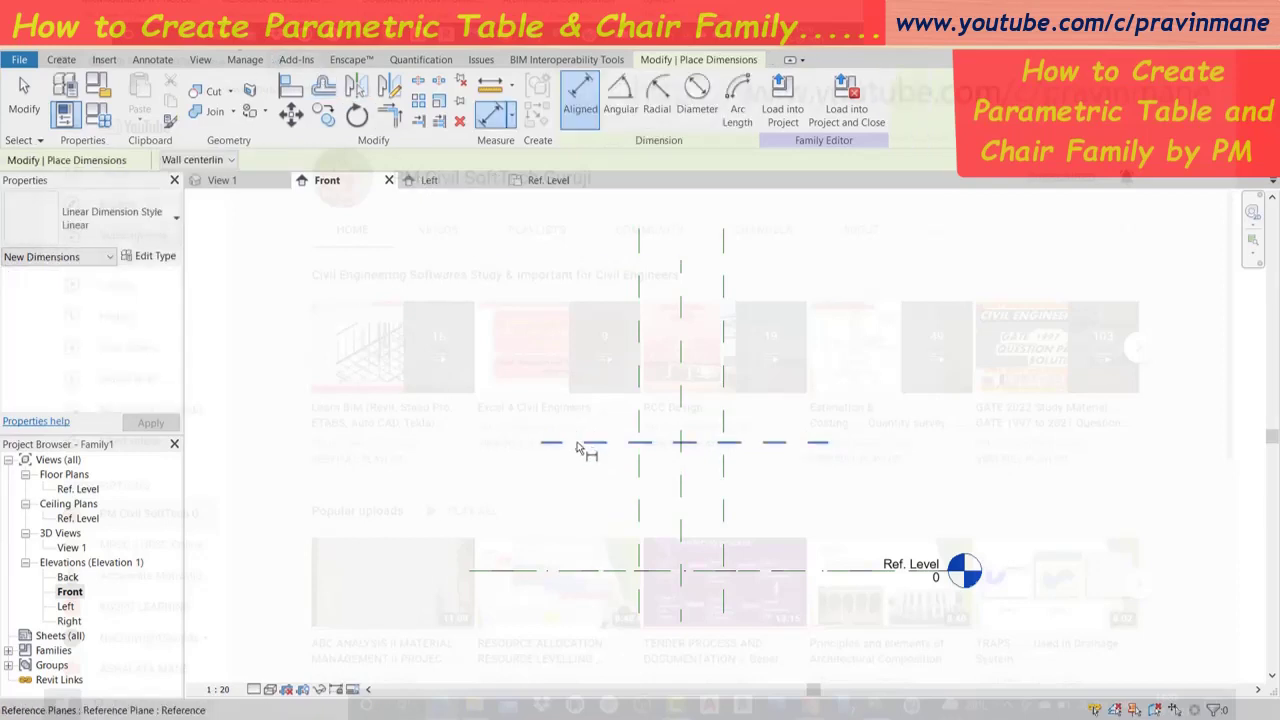
left_click(590, 443)
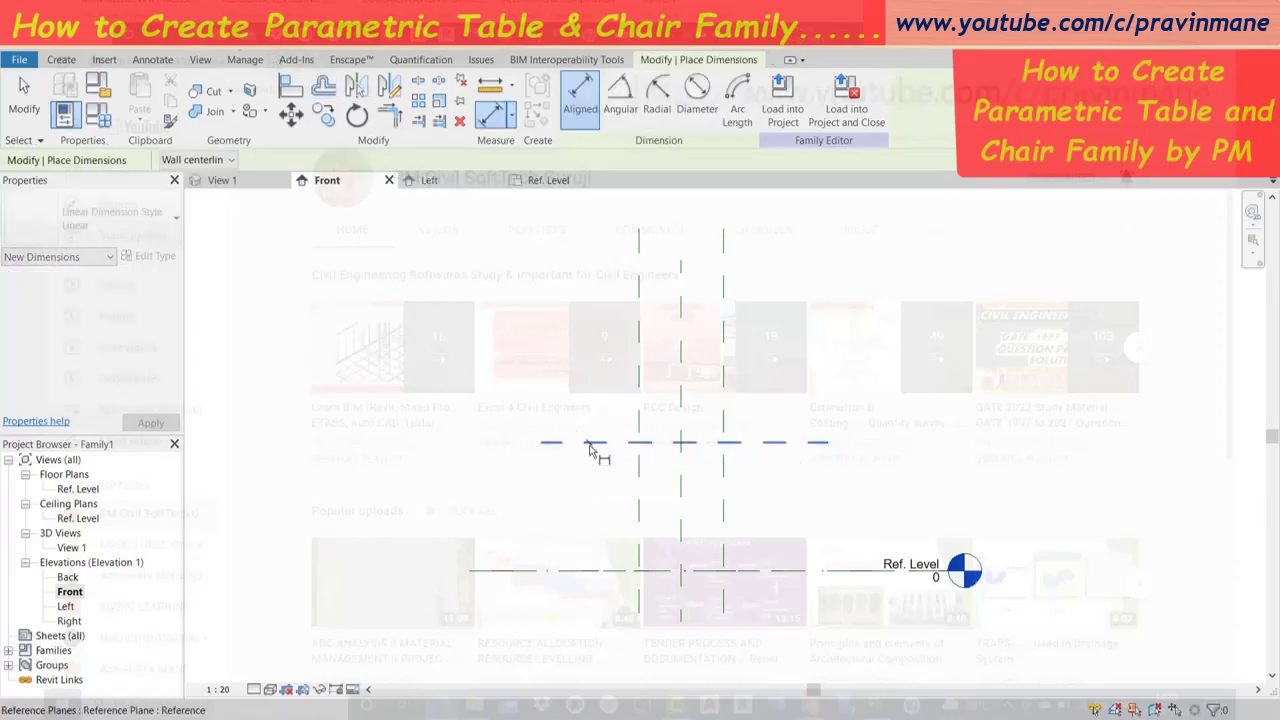
left_click(594, 574)
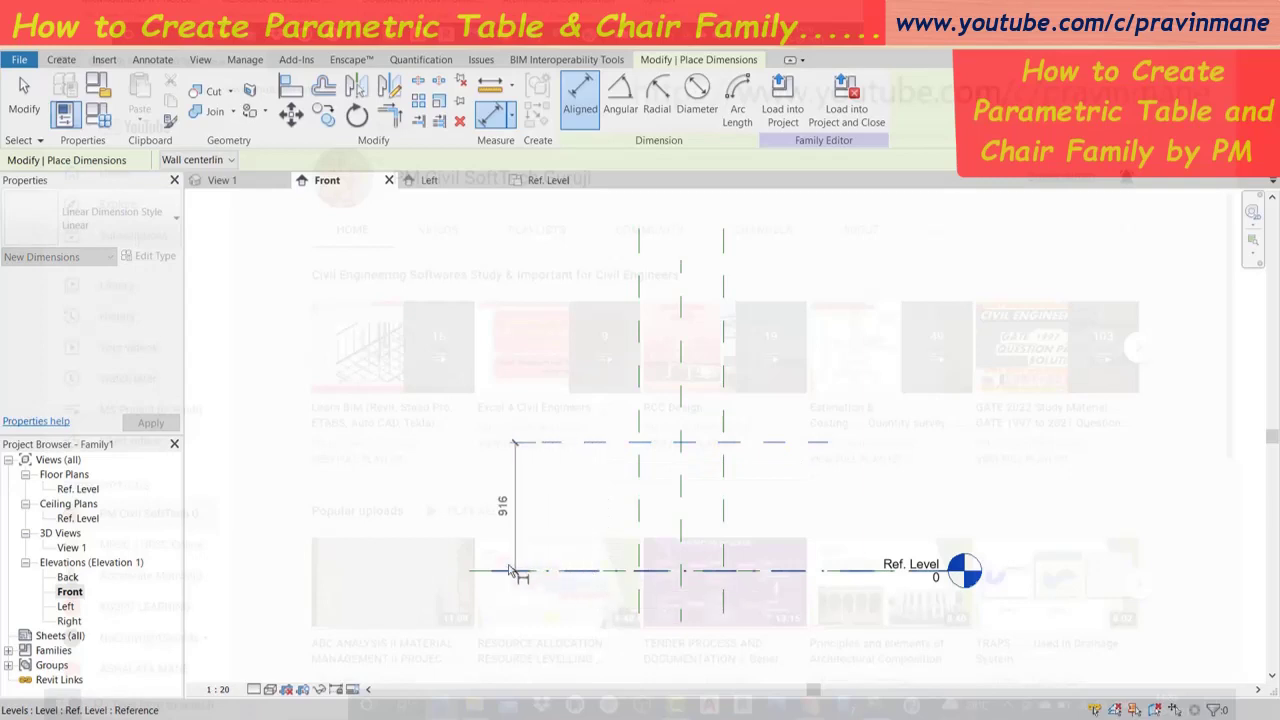
left_click(437, 578)
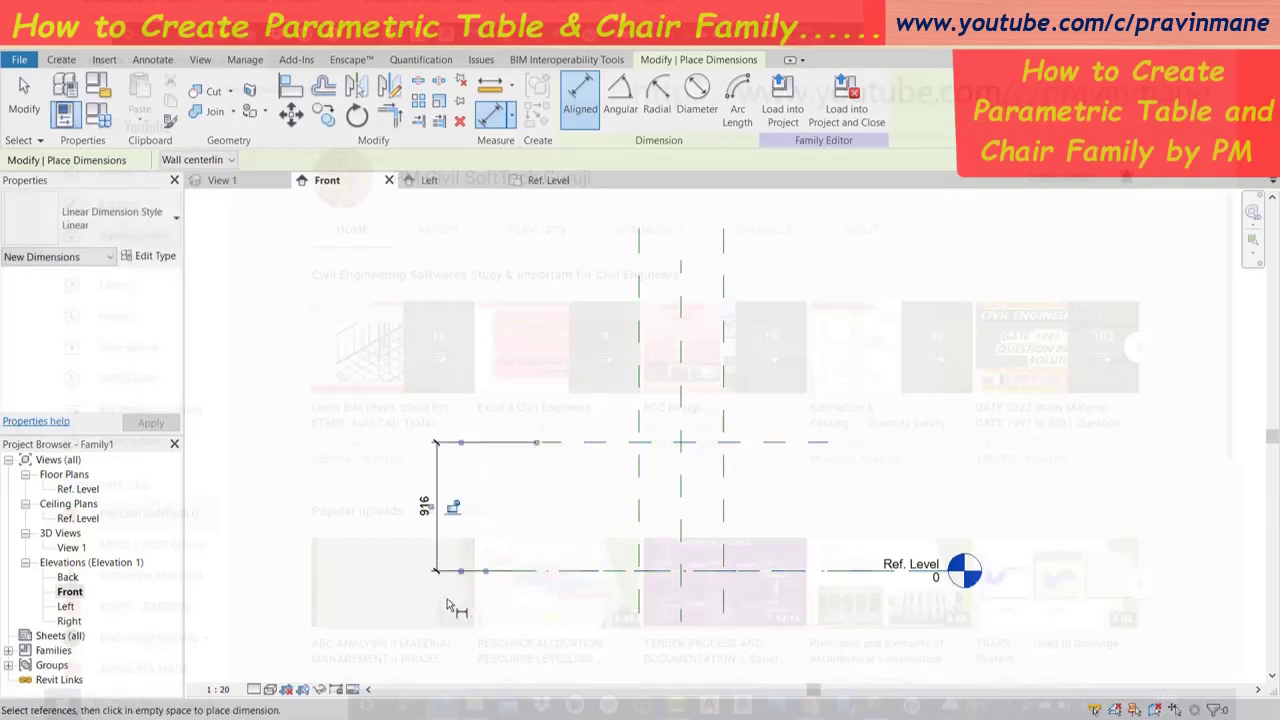
left_click(449, 606)
key("Escape")
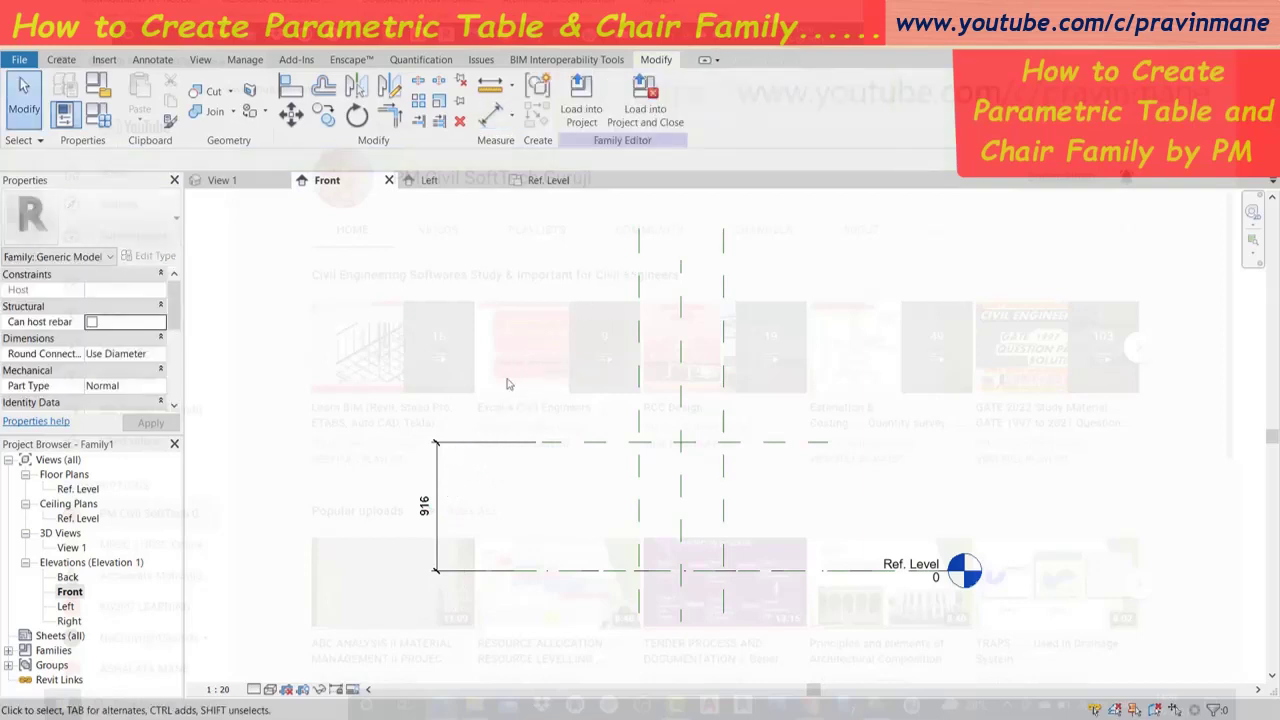
Label the 916 dimension with a new type parameter named Table Height.
left_click(435, 487)
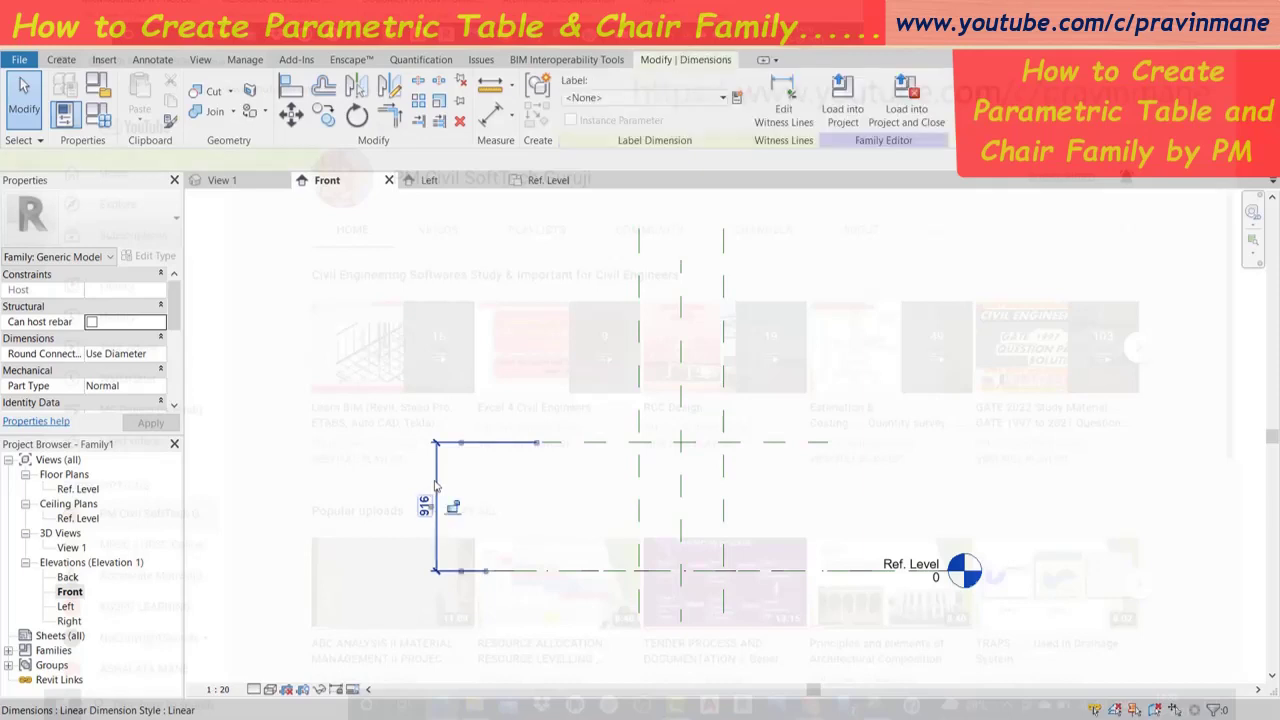
left_click(737, 97)
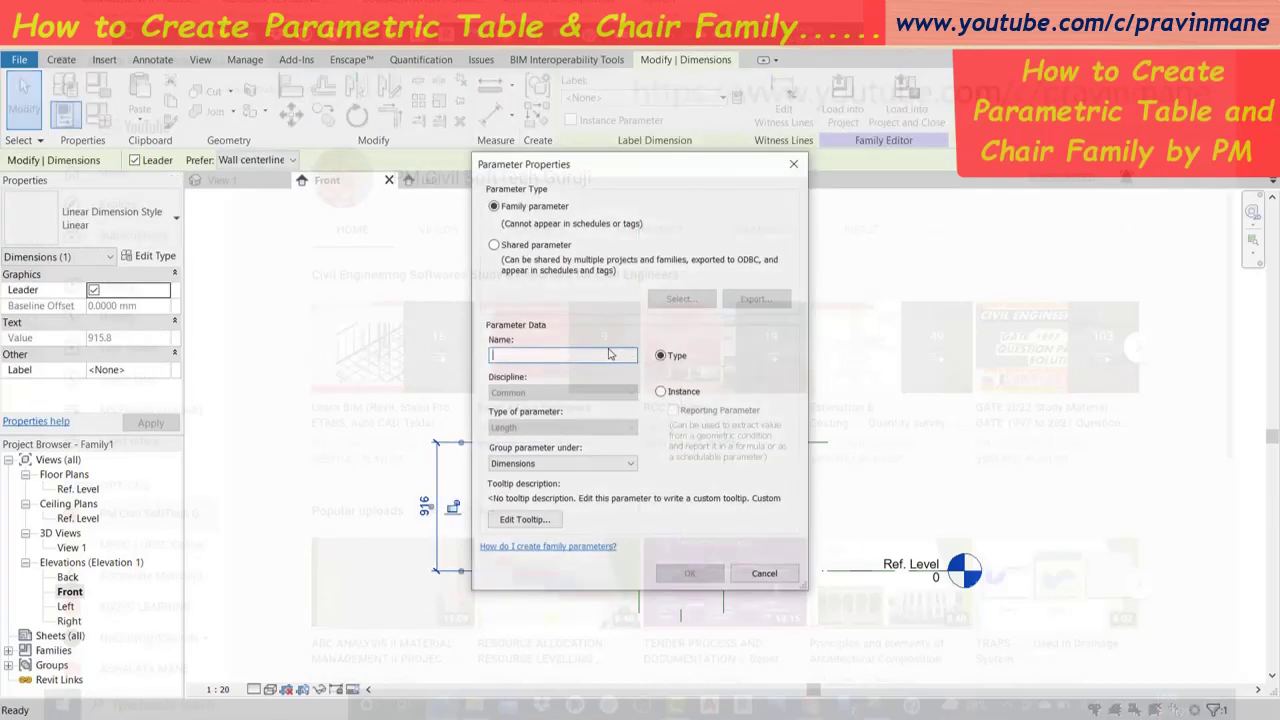
type("Table Height")
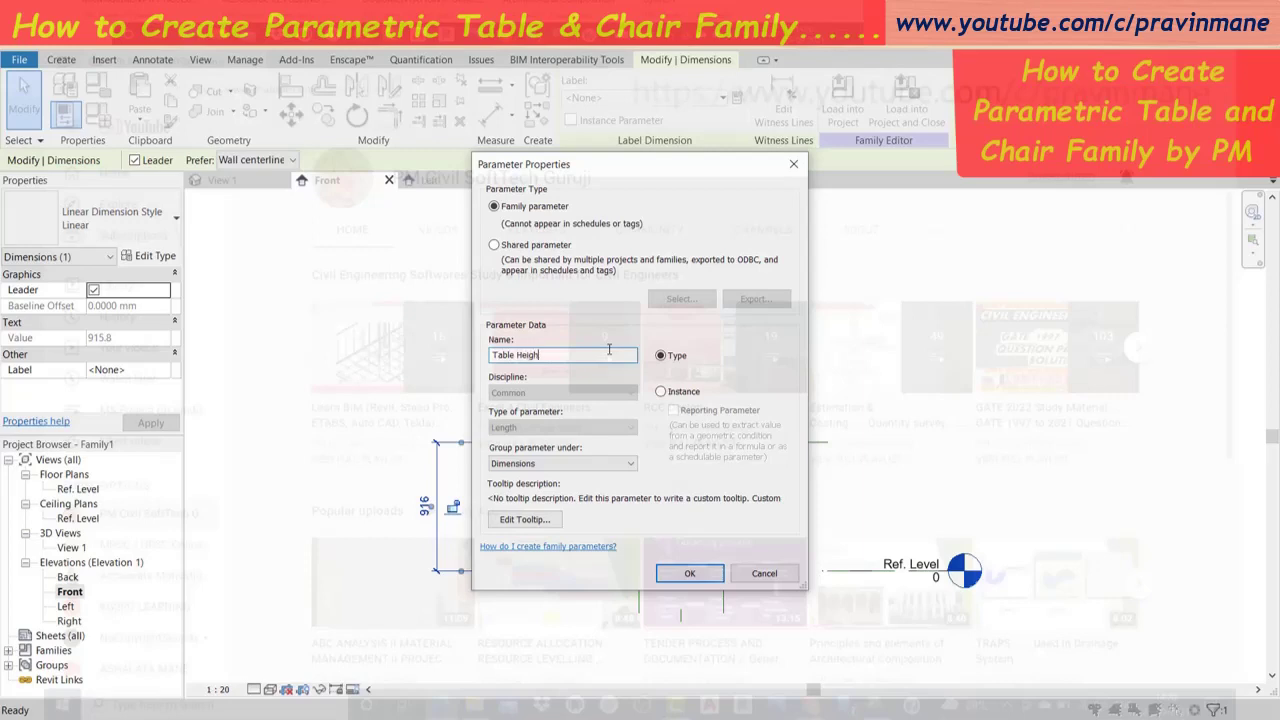
left_click(697, 576)
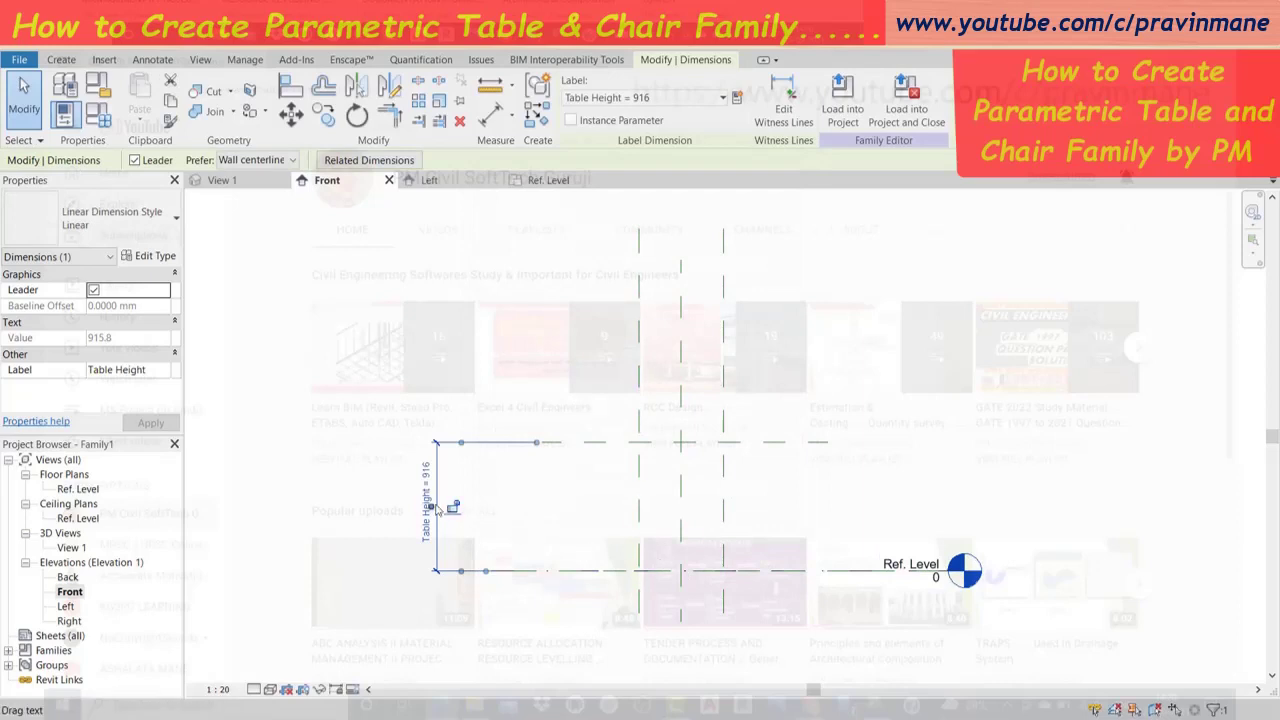
Change Table Height from 915.8 to 600 in Family Types and apply it.
left_click(366, 457)
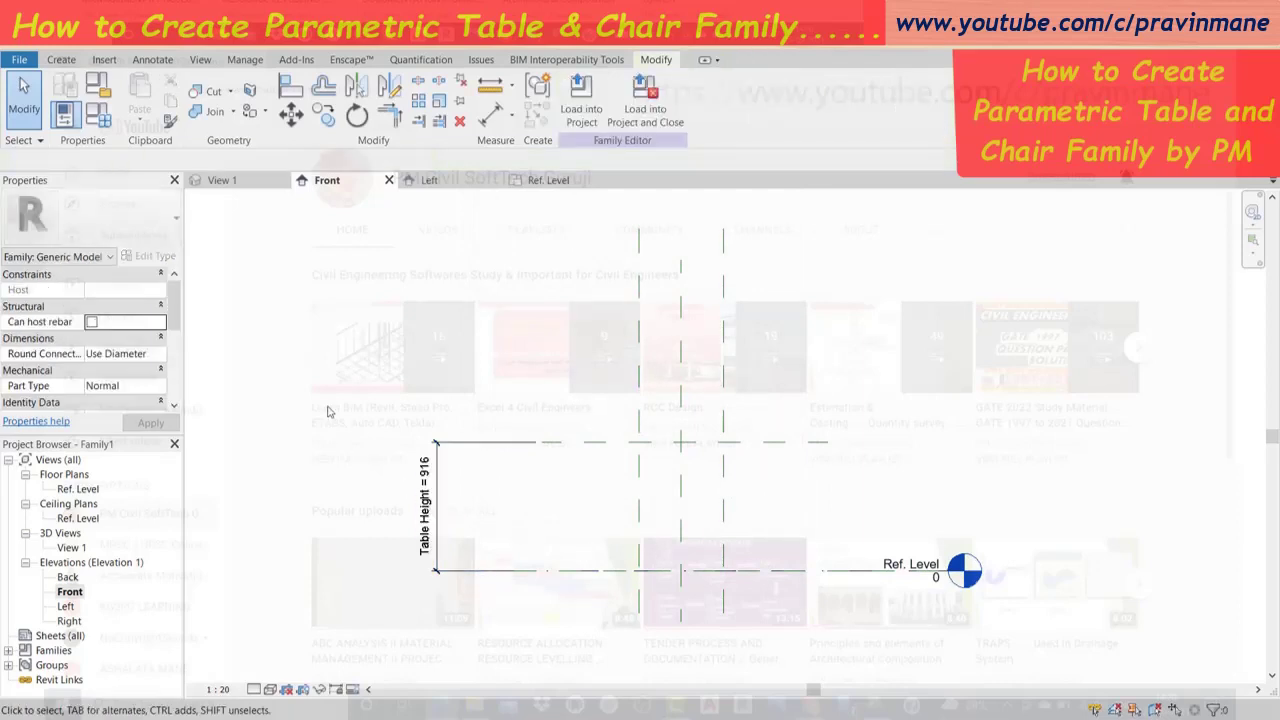
left_click(98, 113)
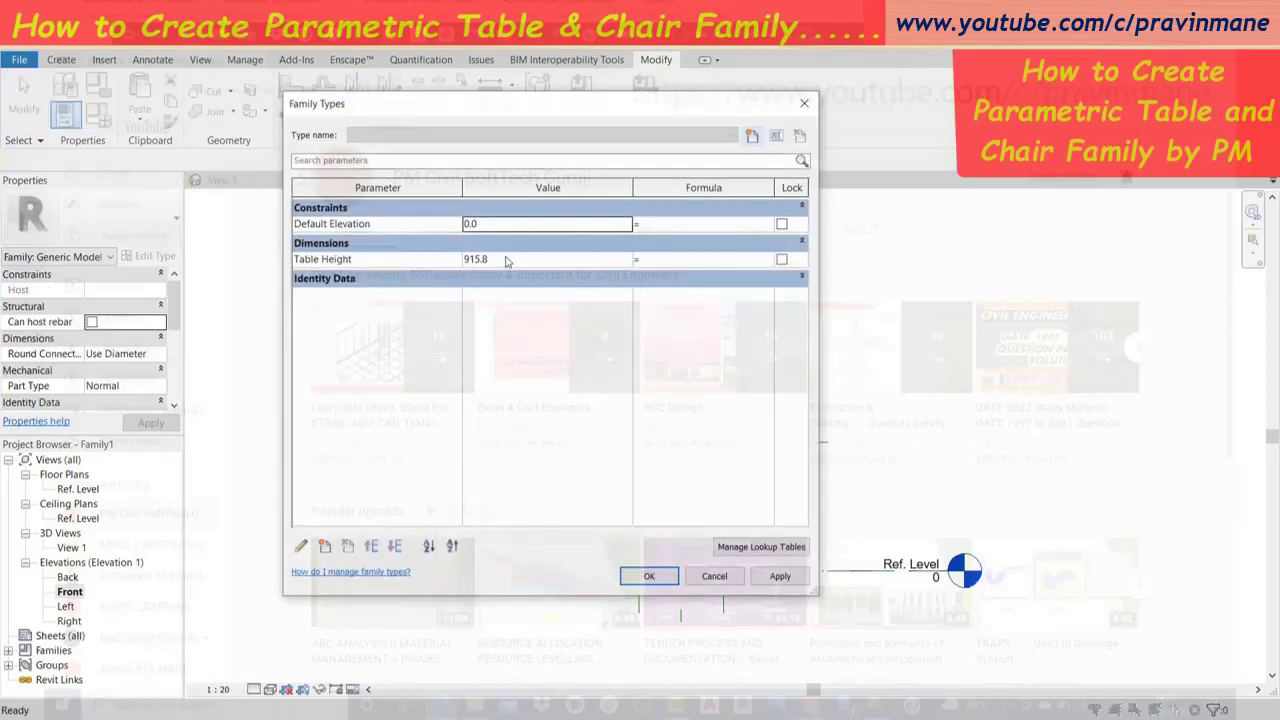
left_click(505, 260)
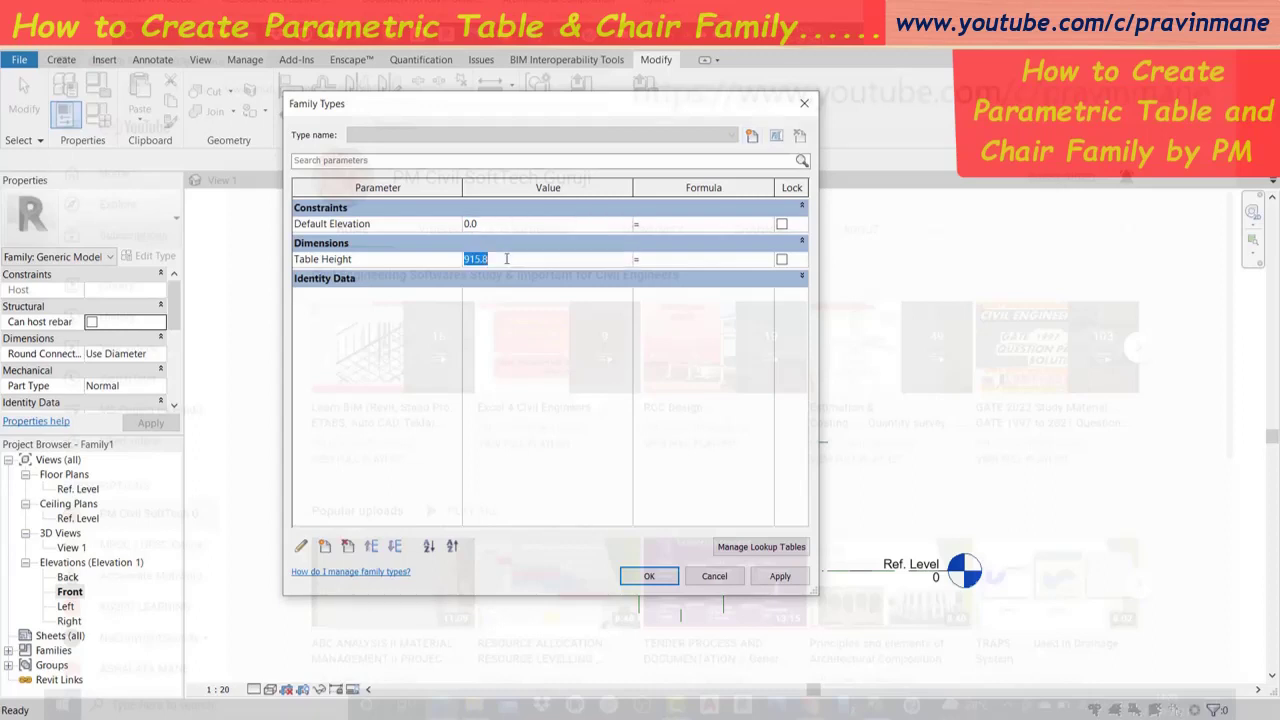
type("600")
left_click(779, 576)
left_click(645, 577)
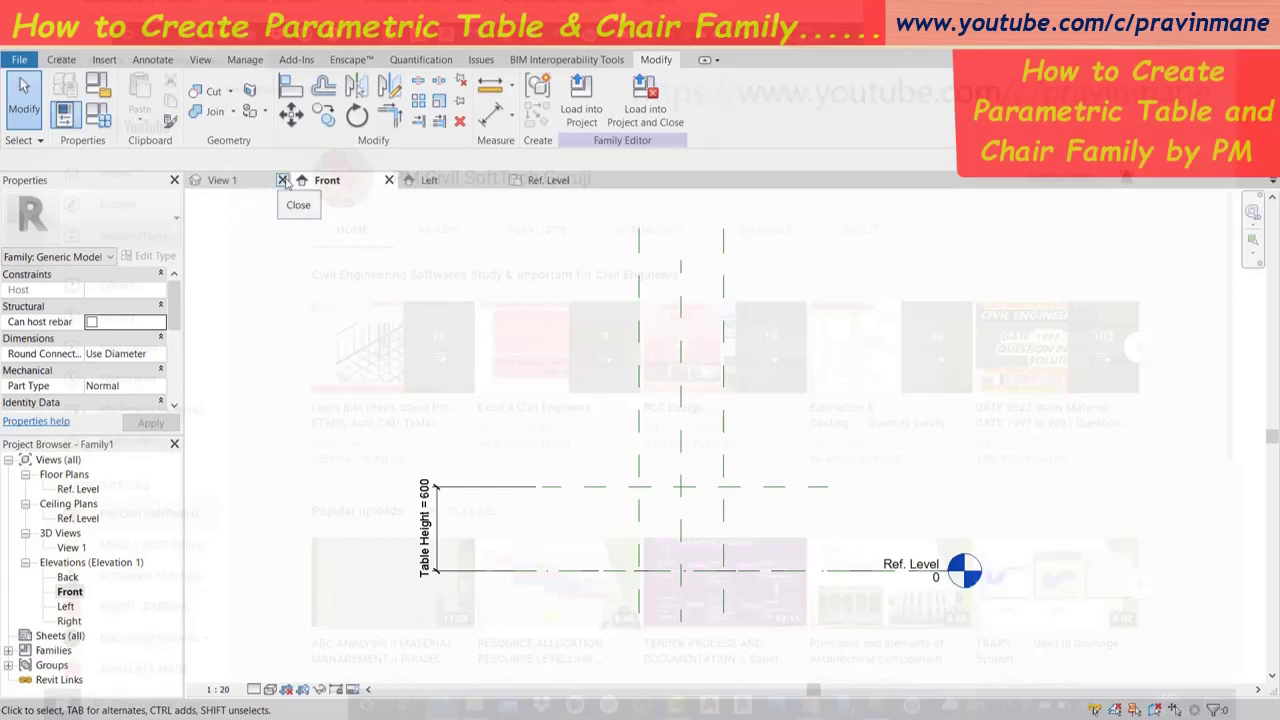
Close the View 1 and Left views, leaving the Ref. Level plan displayed.
left_click(283, 180)
left_click(398, 180)
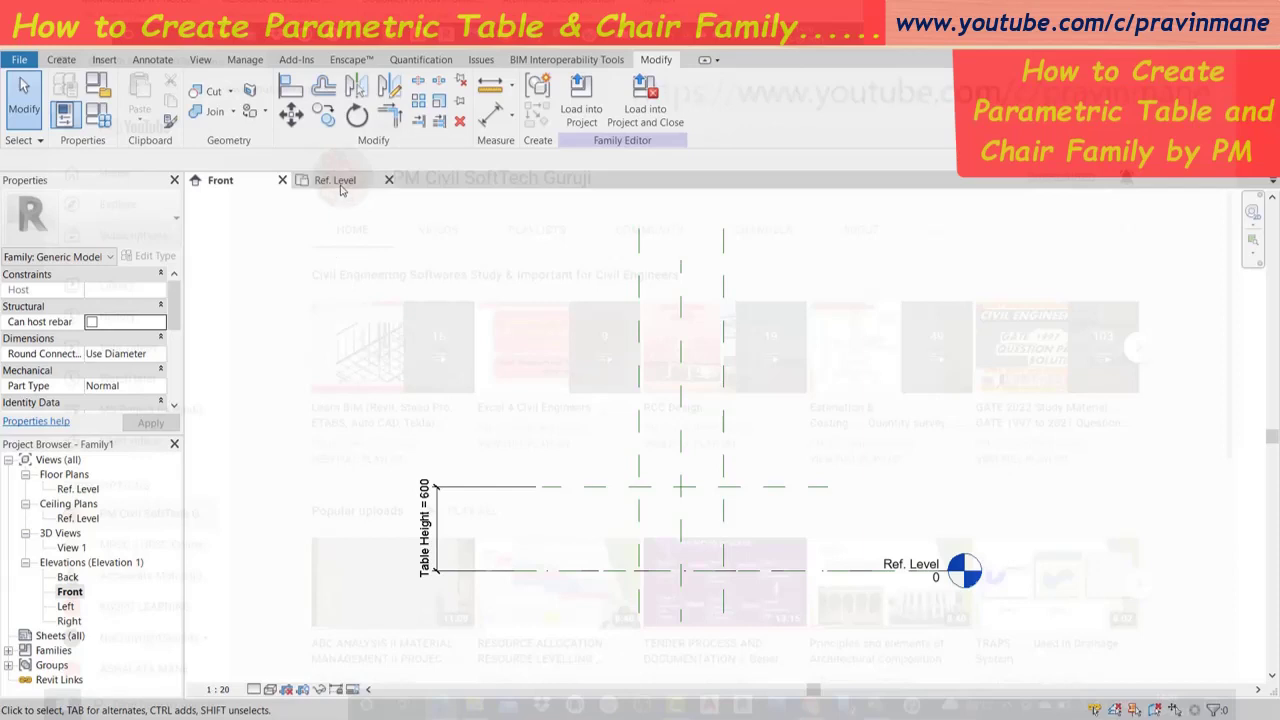
left_click(340, 182)
mouse_move(225, 180)
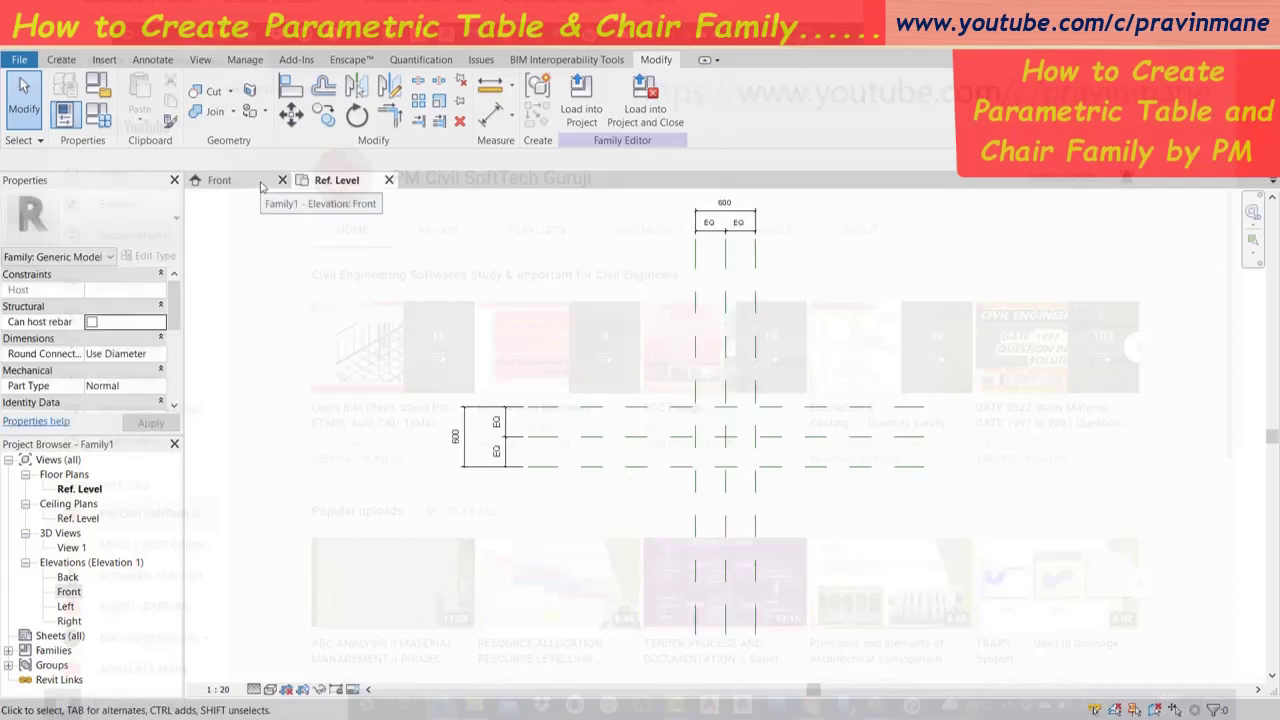
left_click(260, 187)
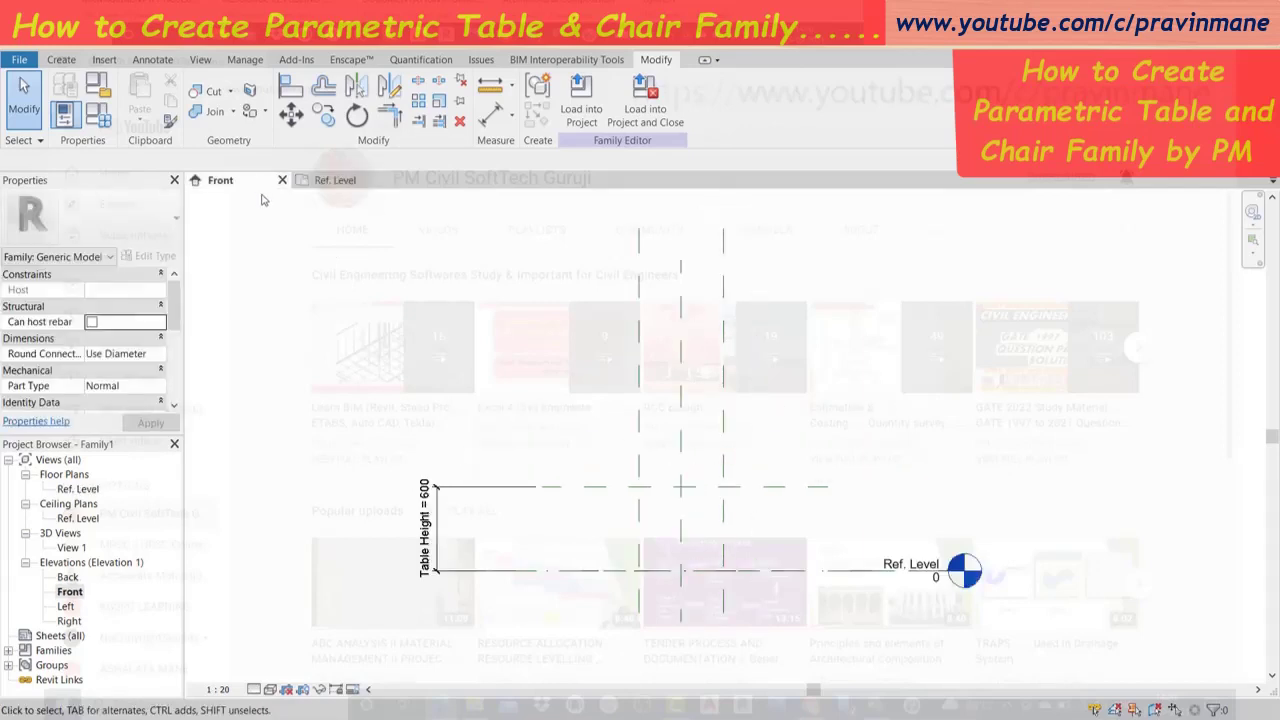
left_click(336, 180)
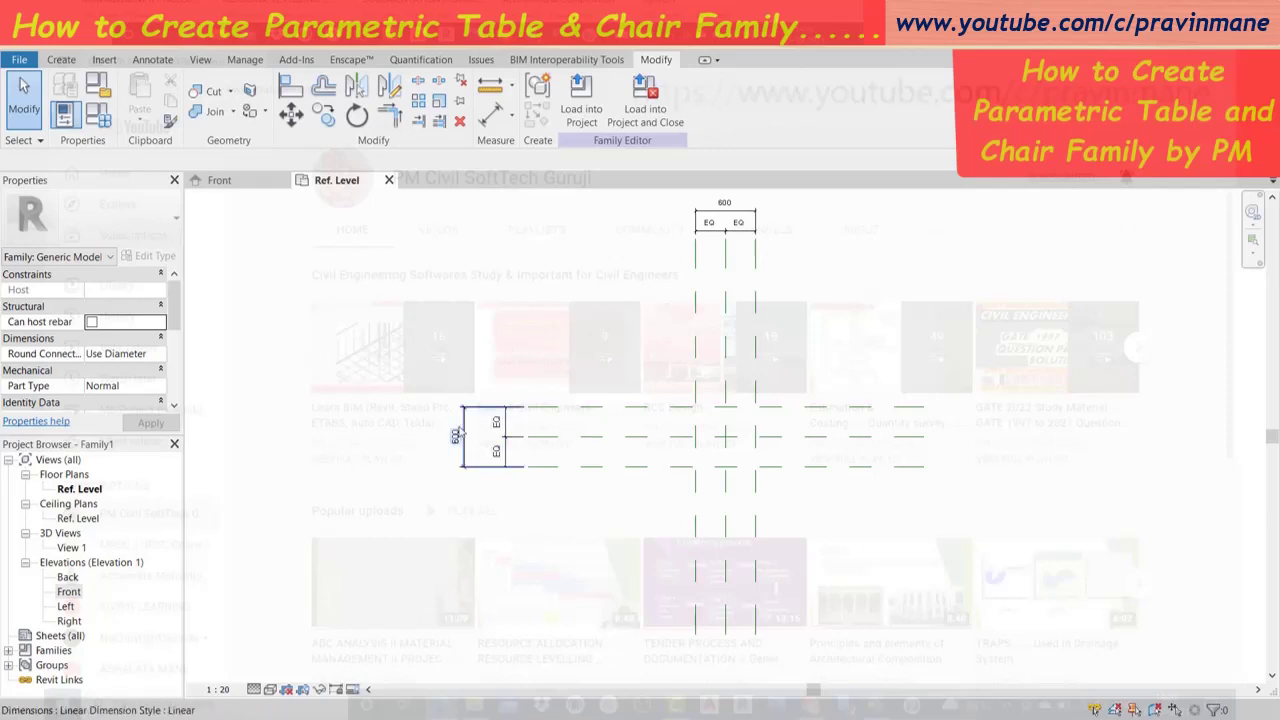
Label the top 600 dimension with a new Table Length parameter.
left_click(730, 207)
left_click(737, 97)
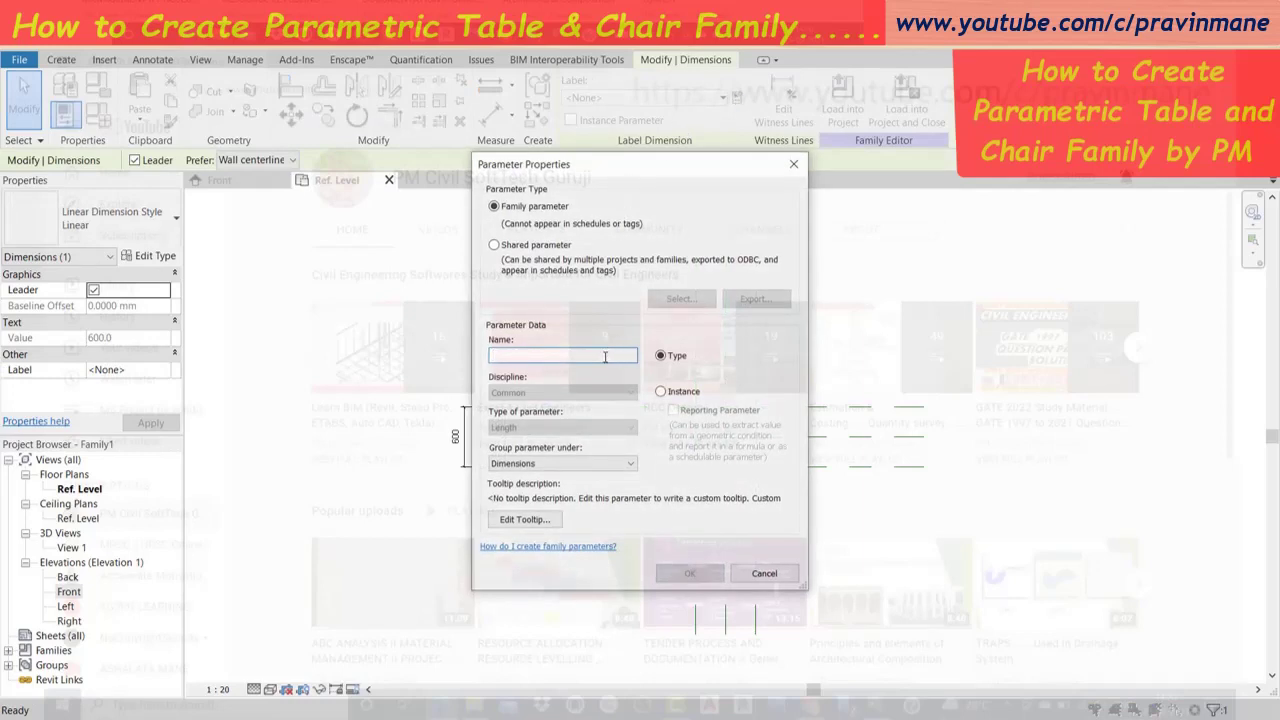
type("Table Length")
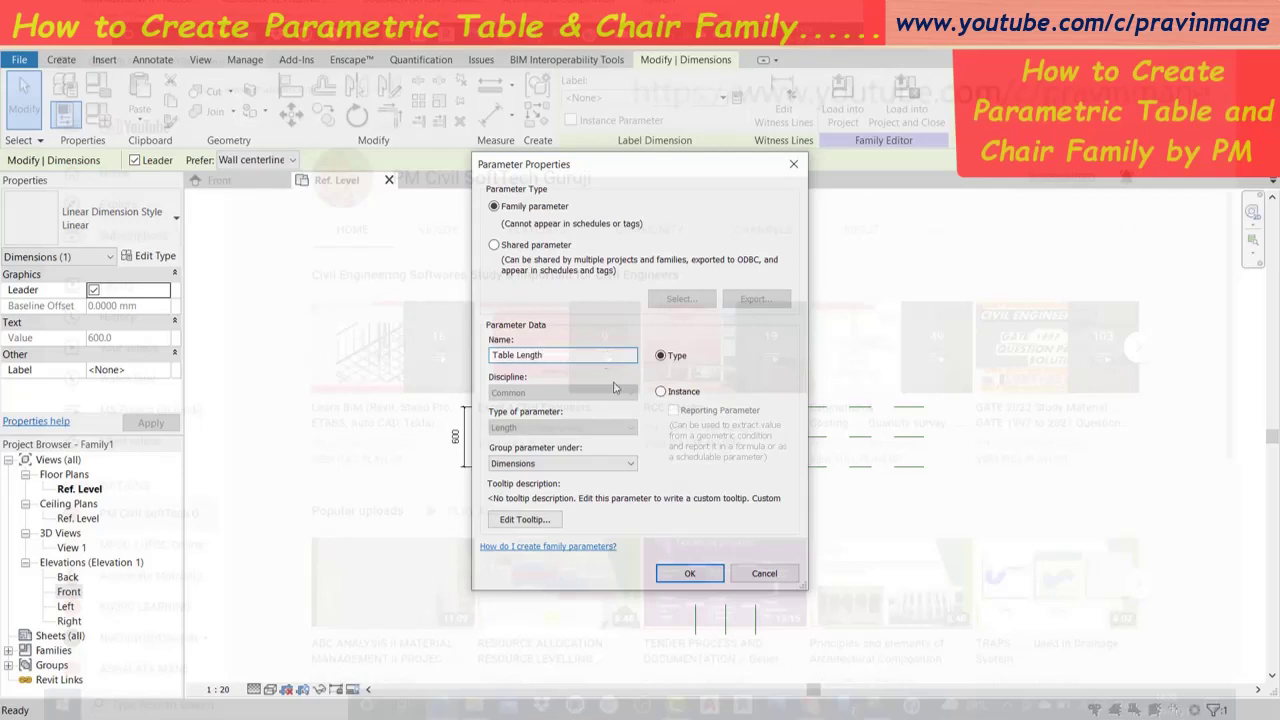
left_click(690, 573)
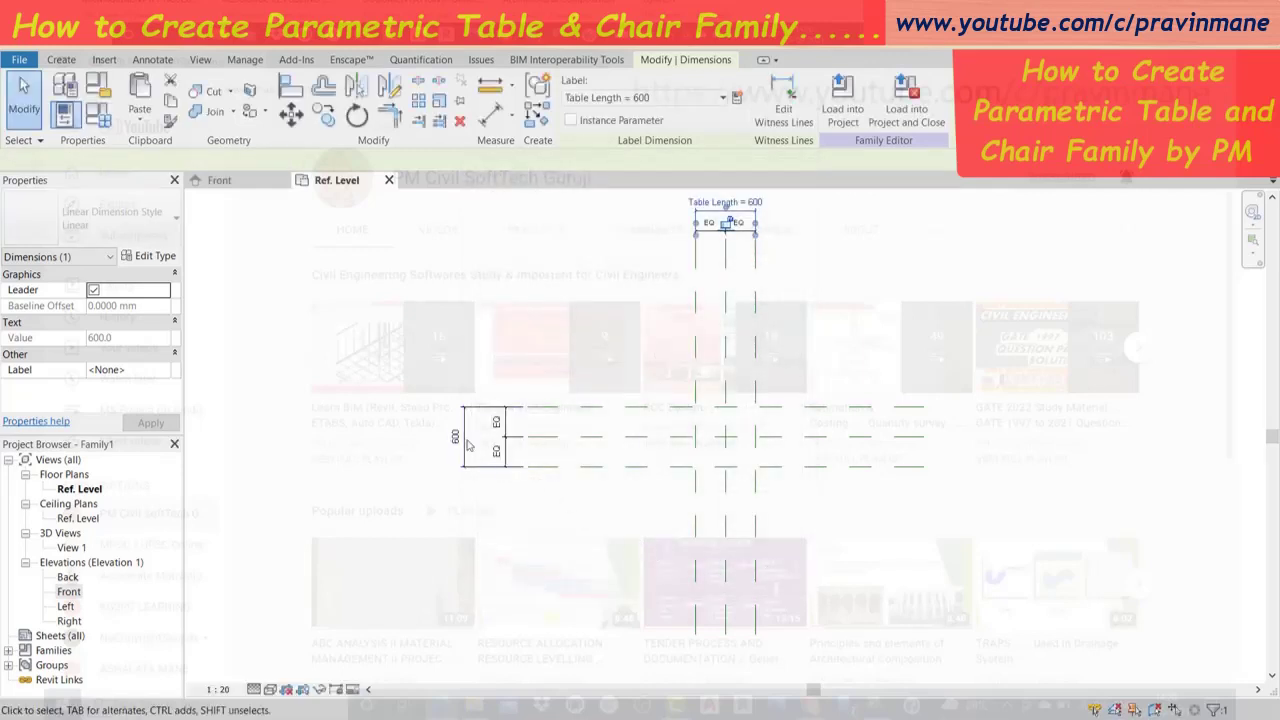
Label the left 600 dimension with a new Table Width parameter.
left_click(468, 445)
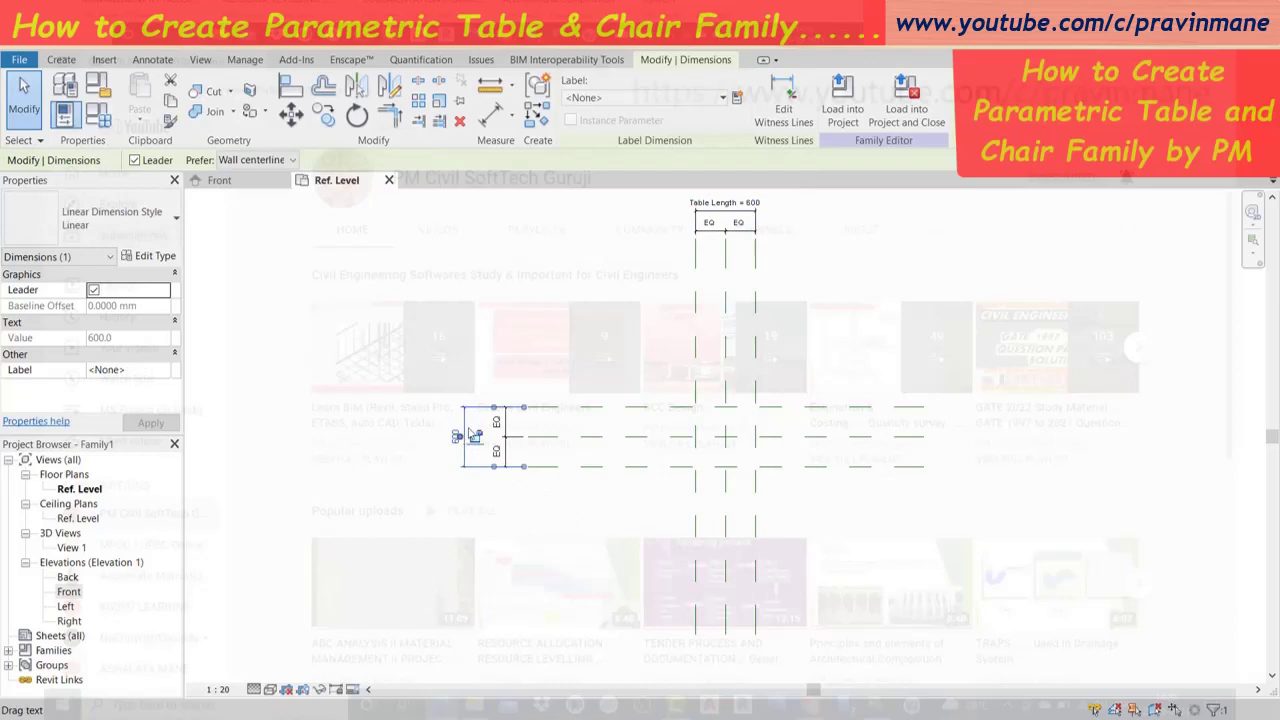
left_click(736, 100)
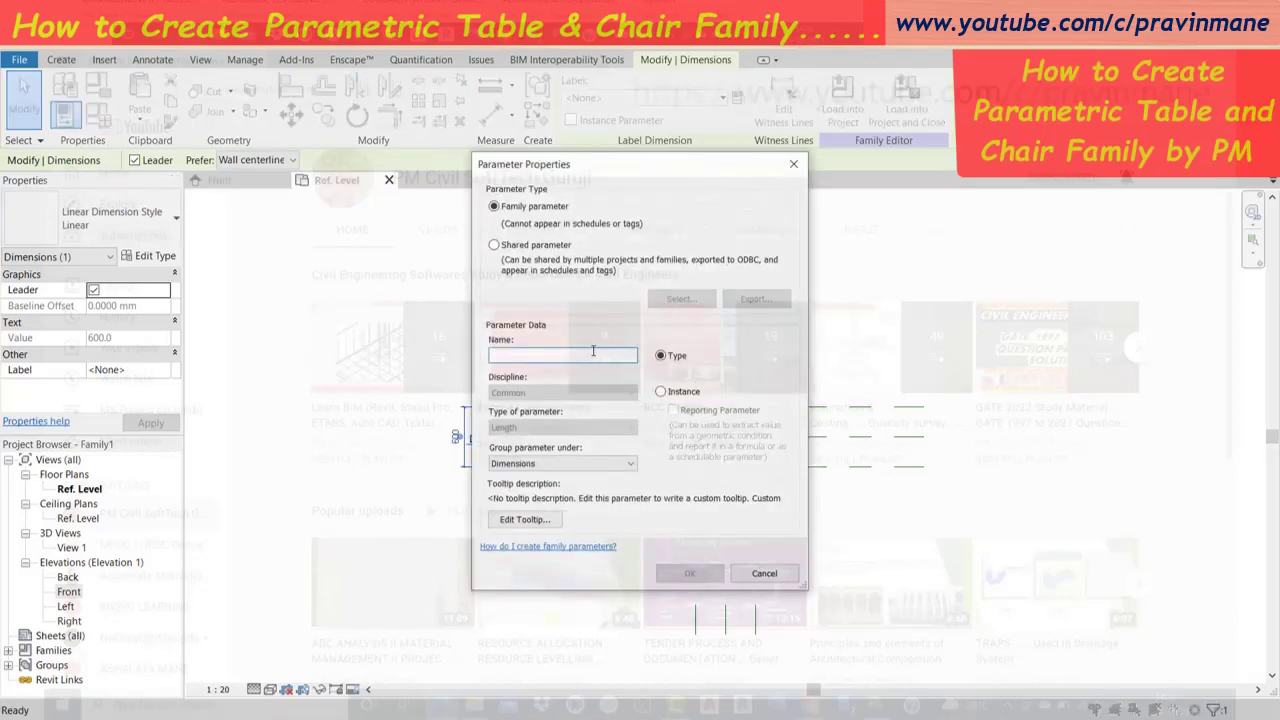
type("Table Width")
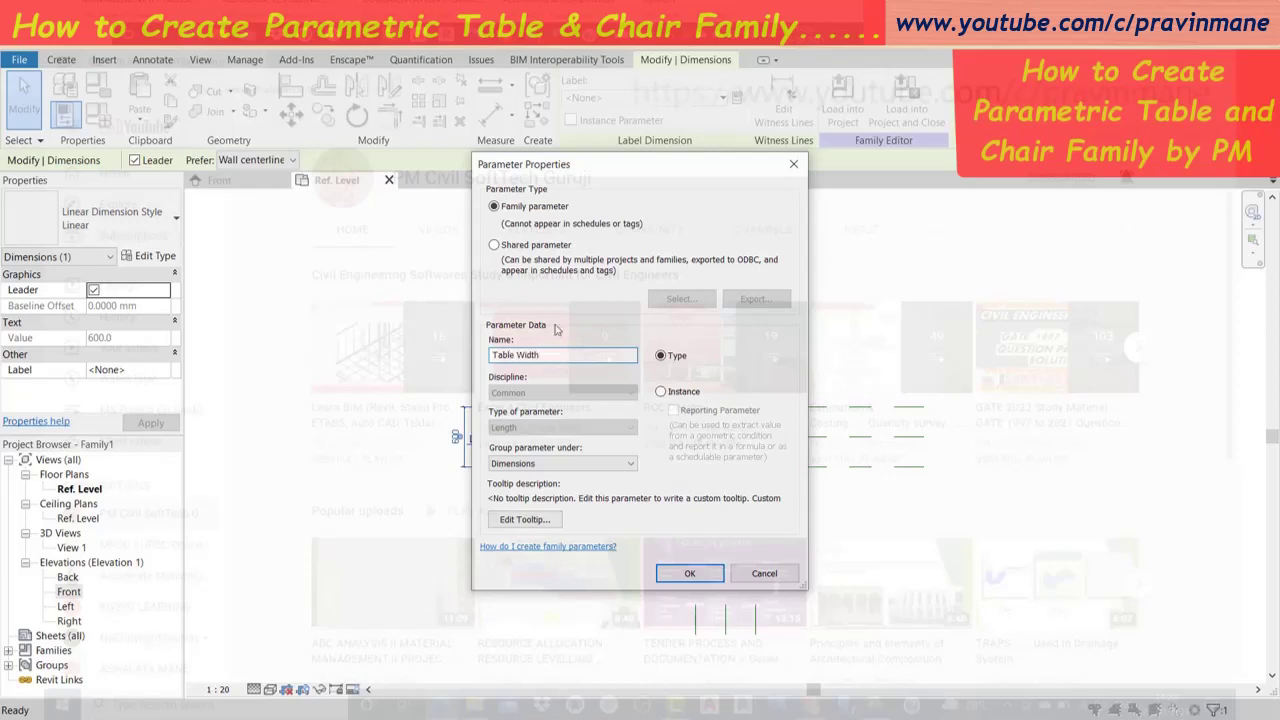
left_click(676, 575)
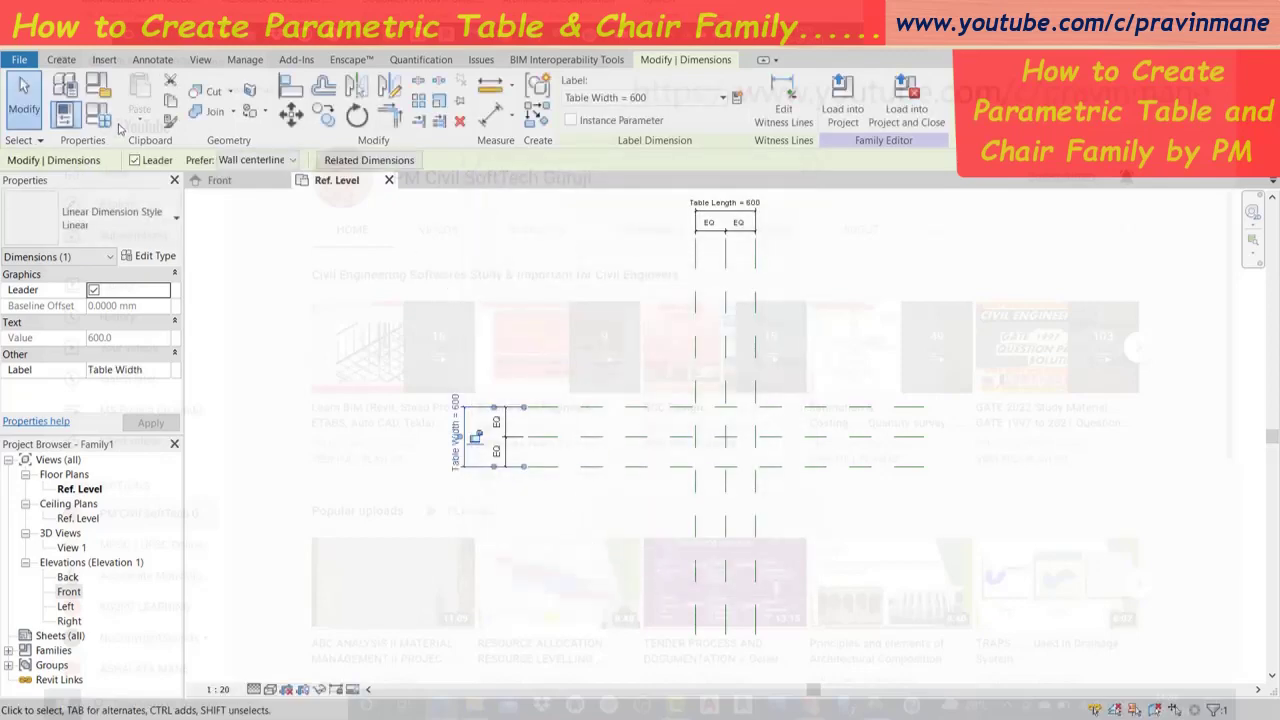
In Family Types, set Table Length to 1600 and Table Width to 1200, and apply.
left_click(97, 114)
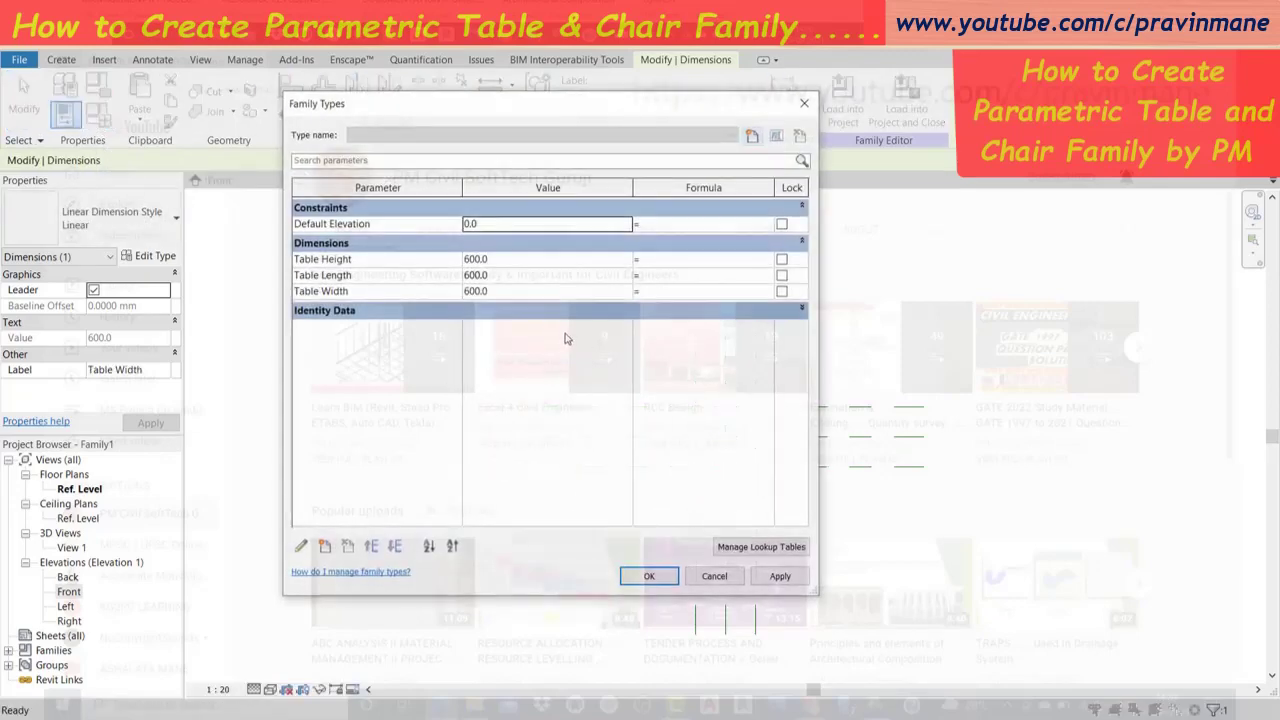
left_click(559, 279)
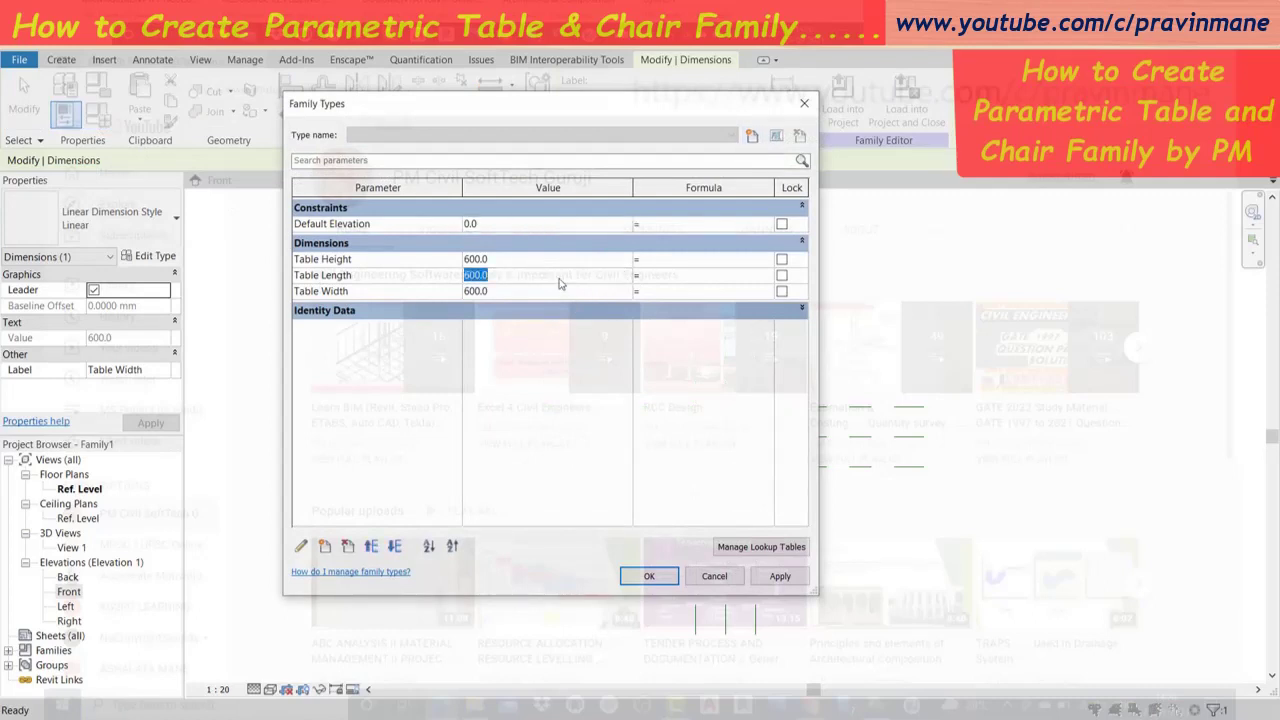
type("1")
left_click(546, 295)
type("6")
type("1200")
key("Tab")
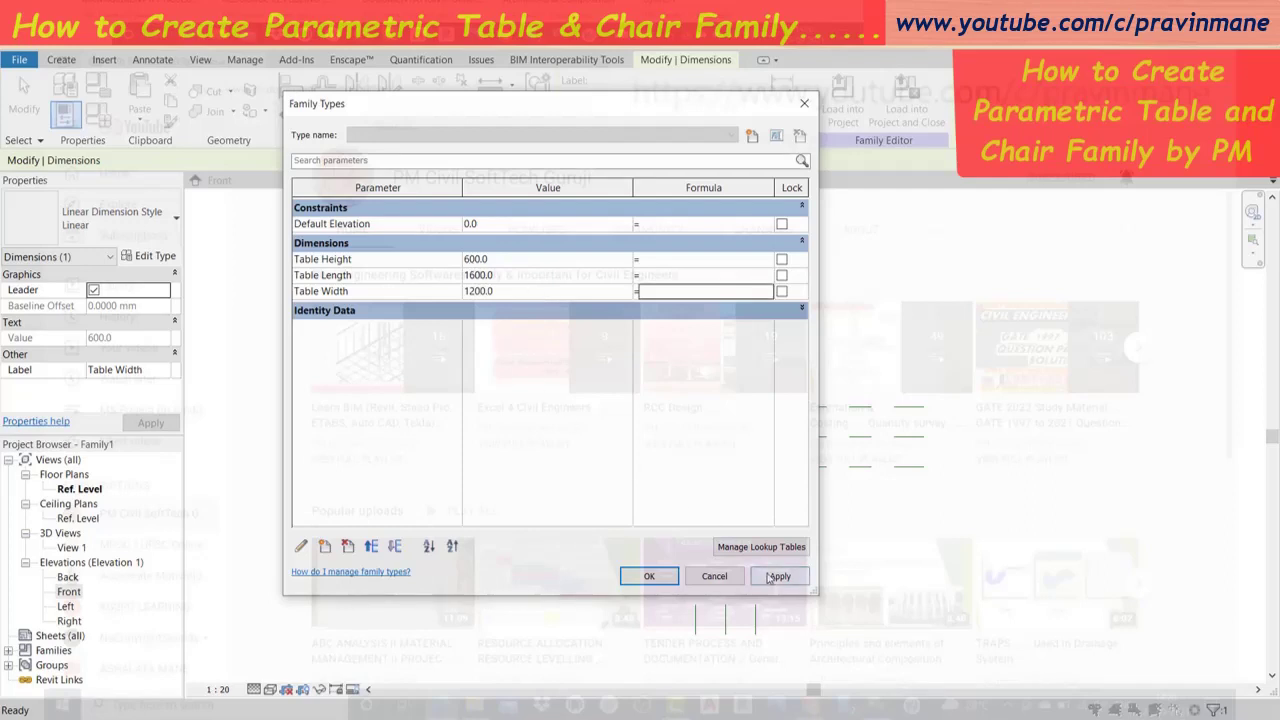
left_click(780, 577)
left_click(649, 576)
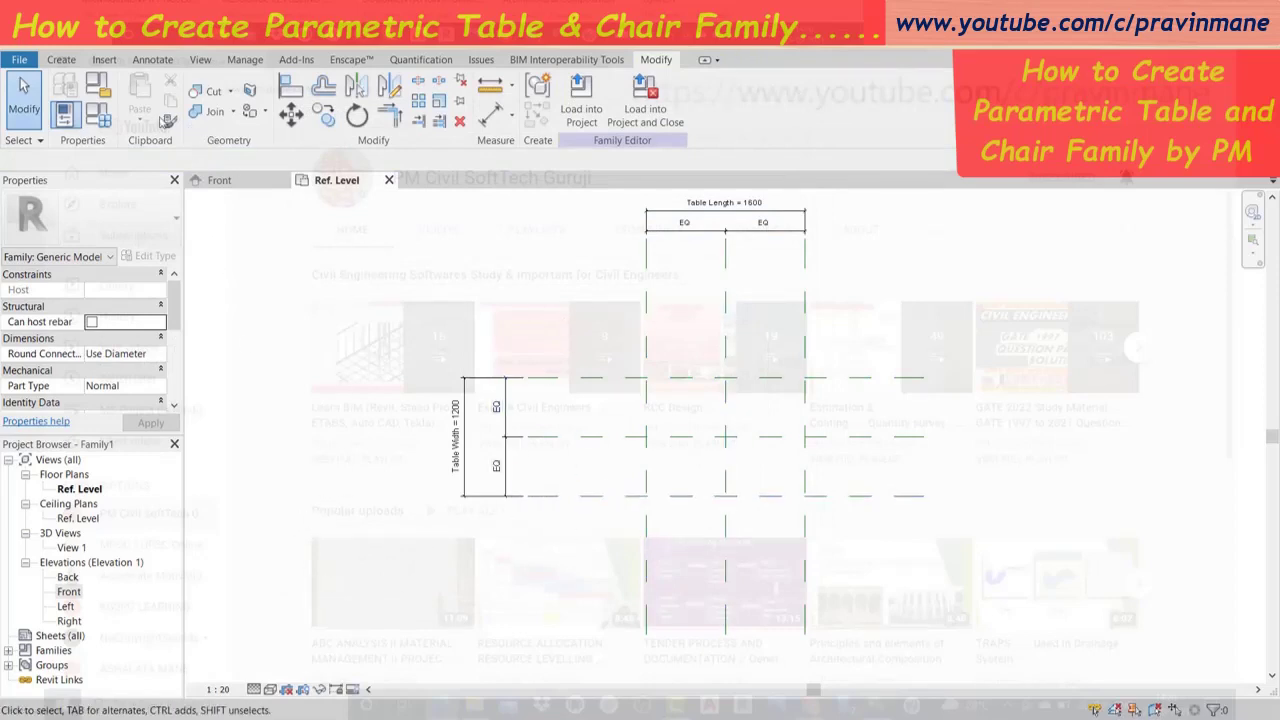
Extrude a rectangle drawn on the 1600 × 1200 reference-plane corners, locking its edges to the planes.
left_click(57, 60)
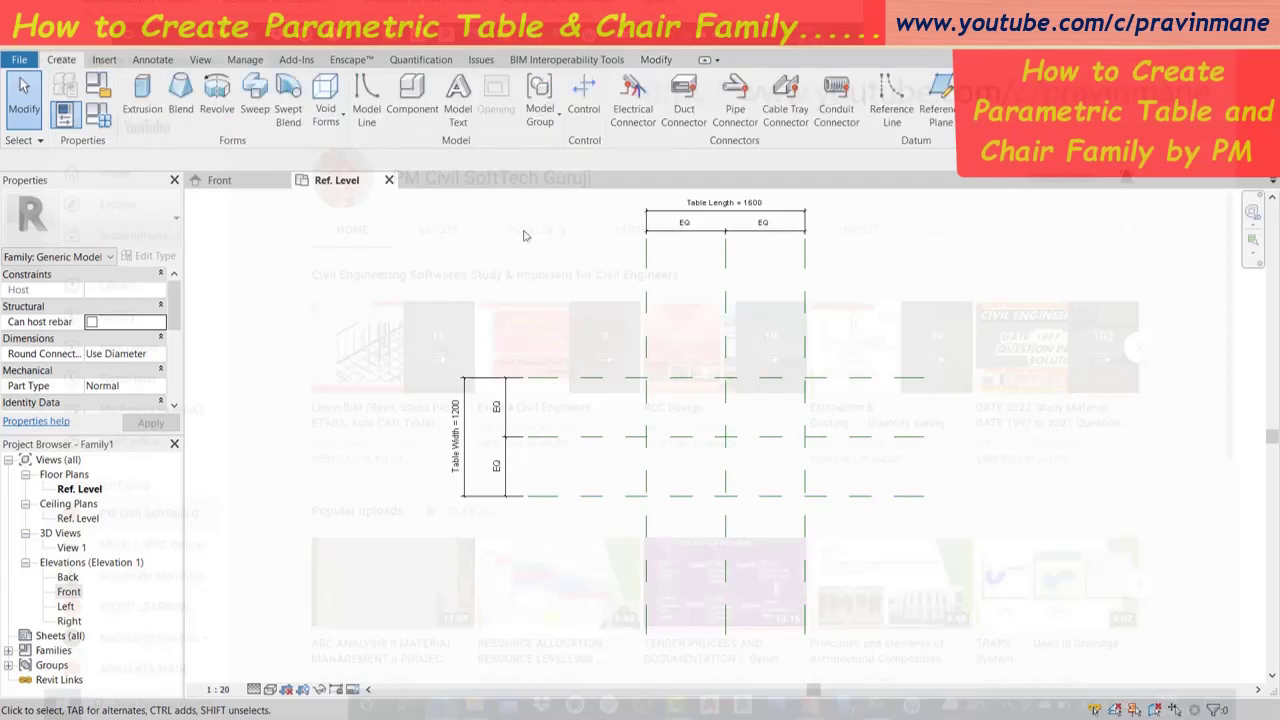
left_click(142, 95)
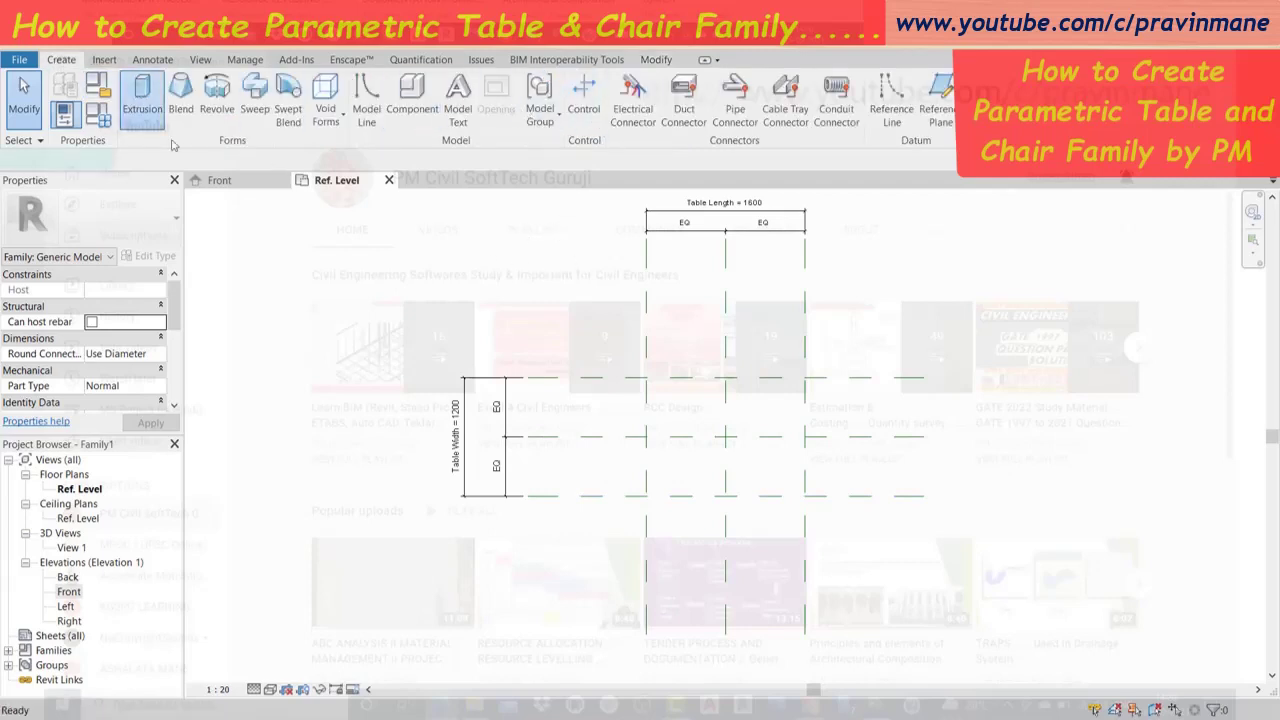
left_click(625, 83)
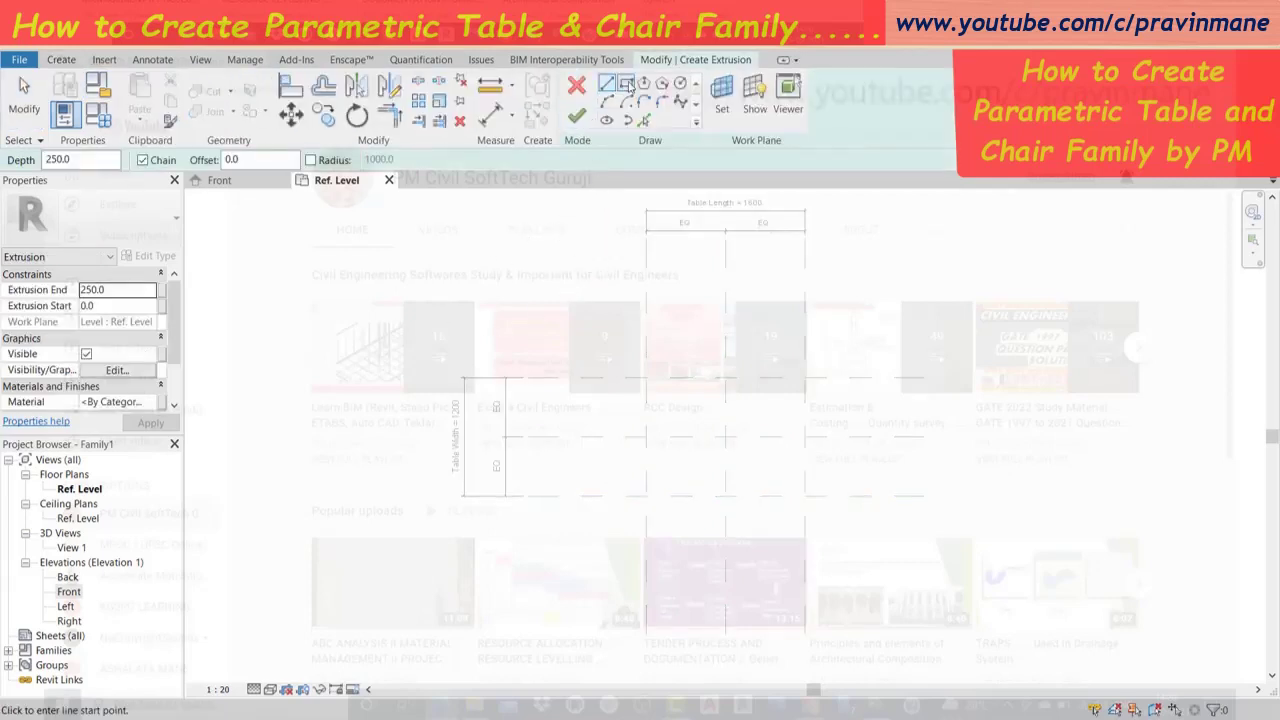
left_click(646, 378)
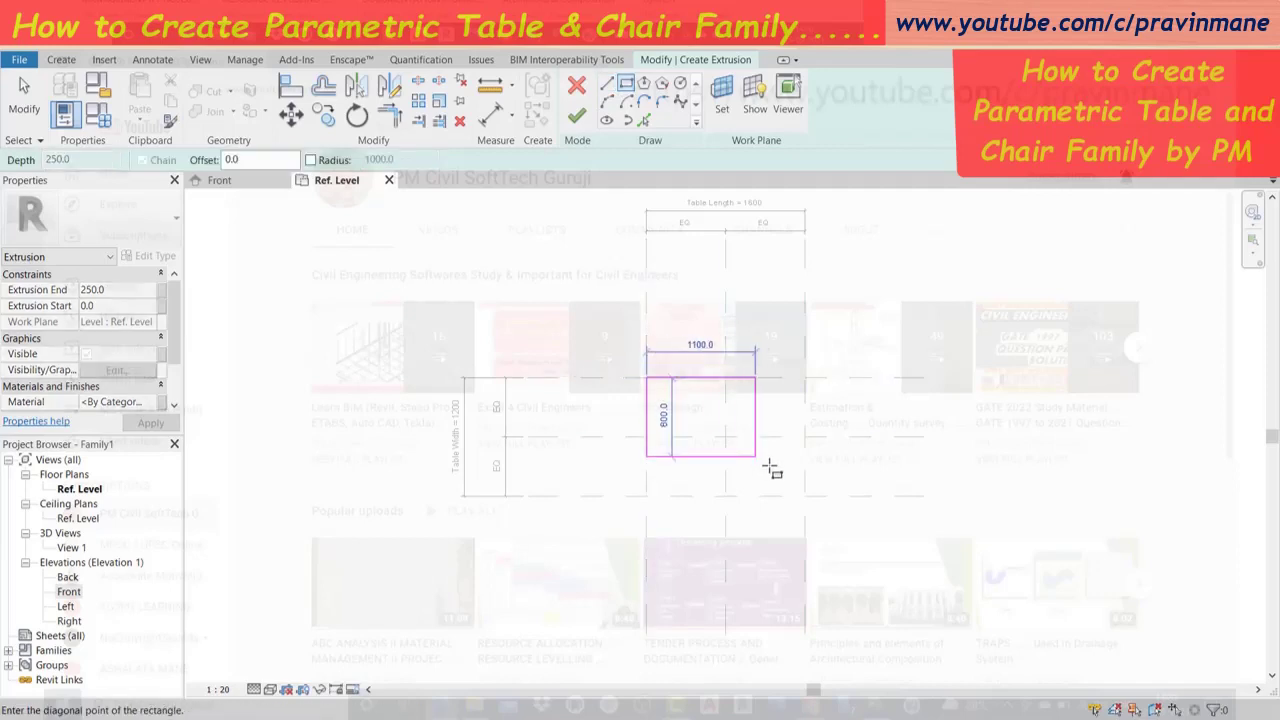
left_click(805, 496)
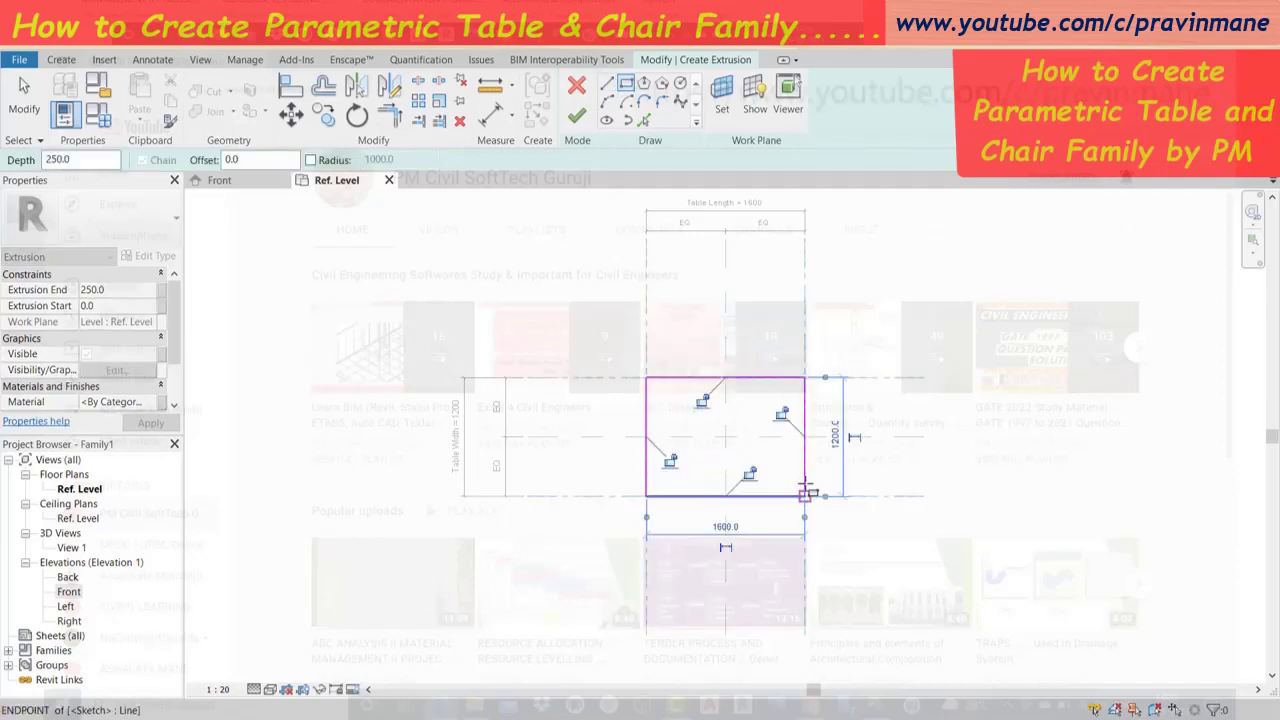
left_click(671, 461)
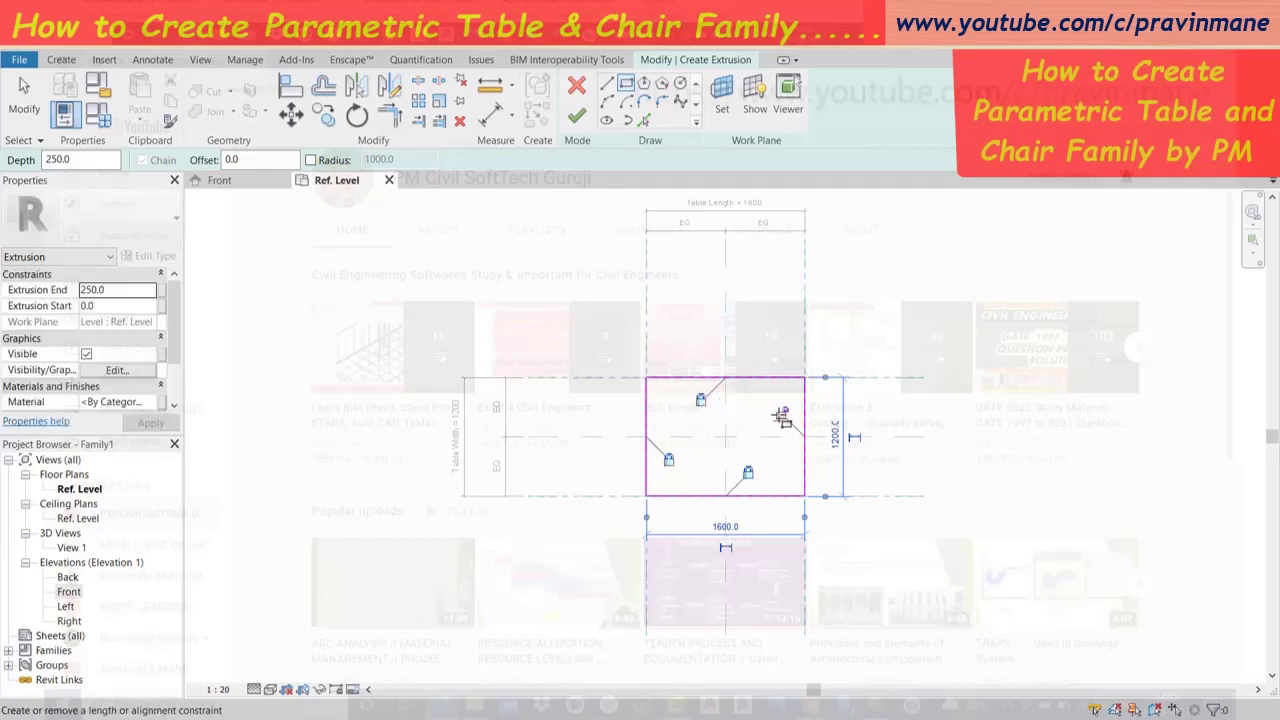
left_click(781, 413)
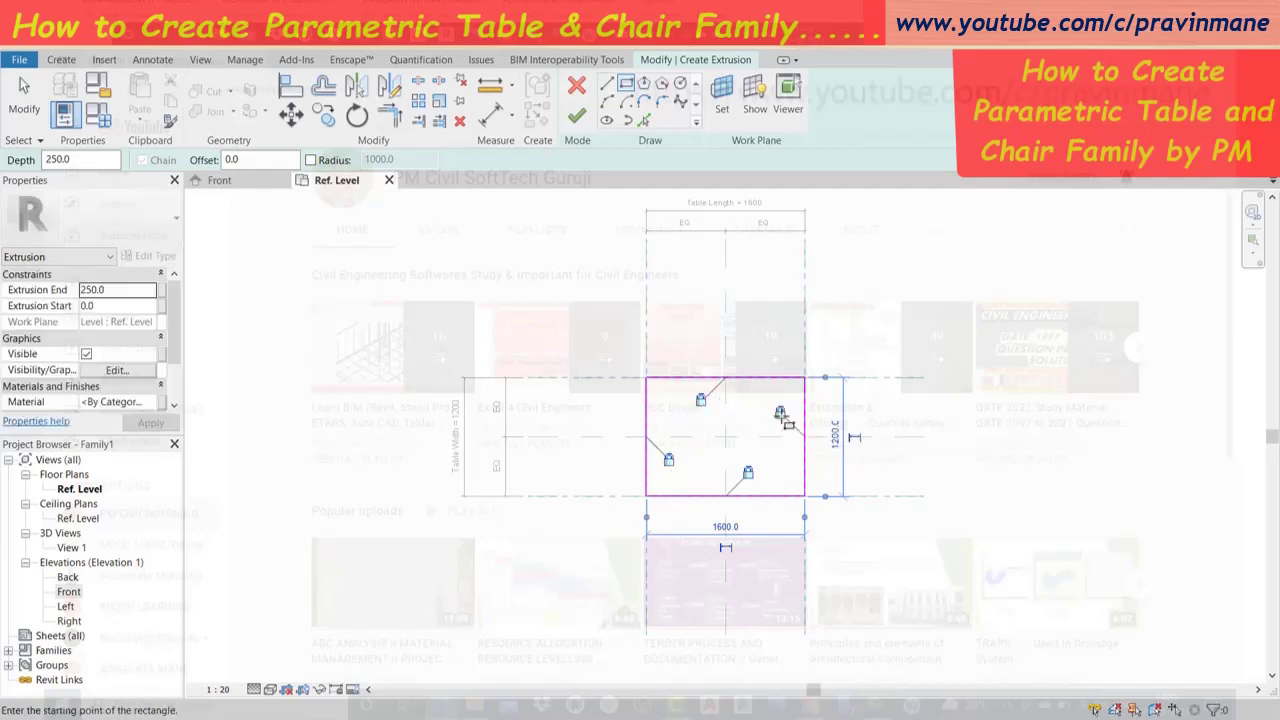
left_click(576, 116)
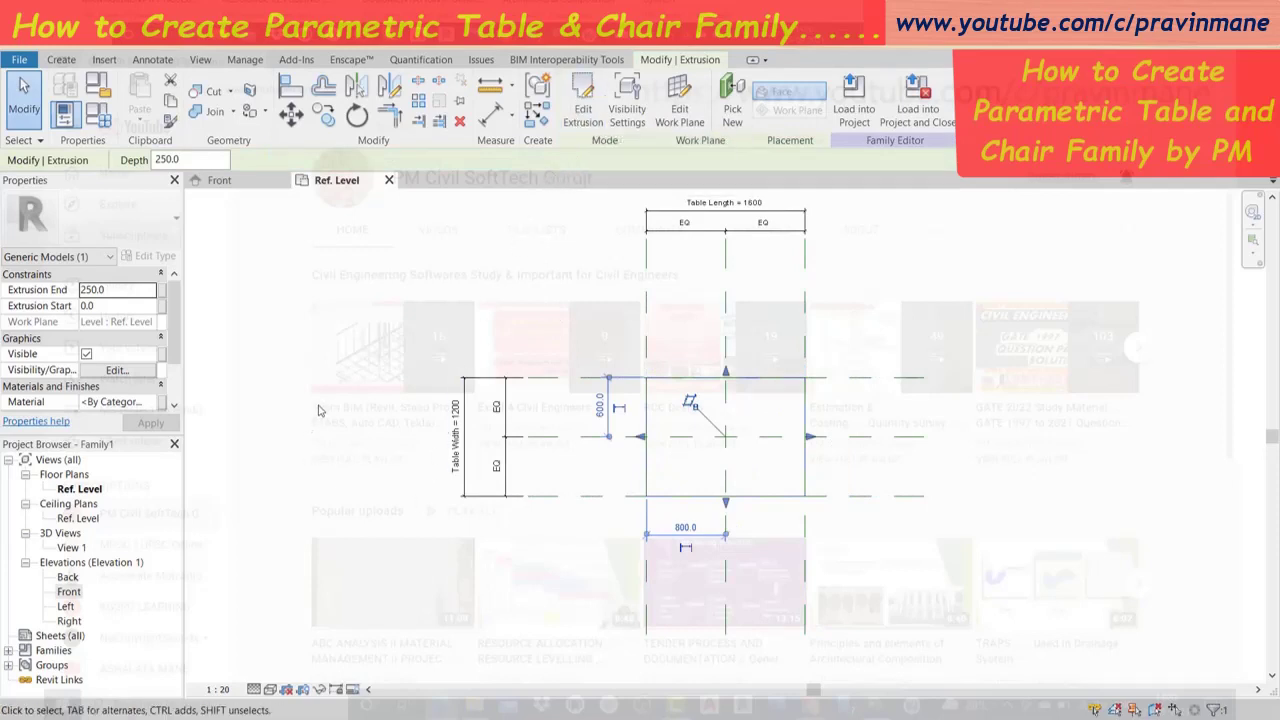
left_click(345, 357)
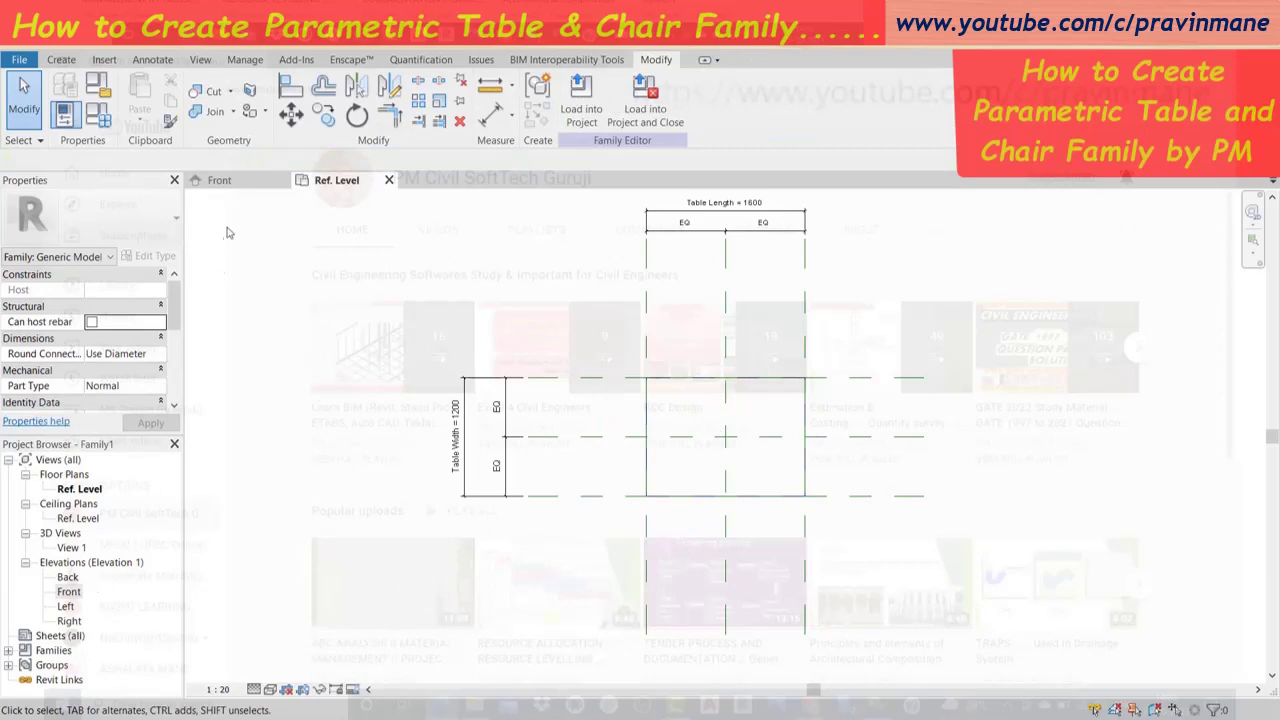
In the Front elevation, drag the extrusion's top to the 600 plane and its bottom up into a thin slab.
left_click(236, 186)
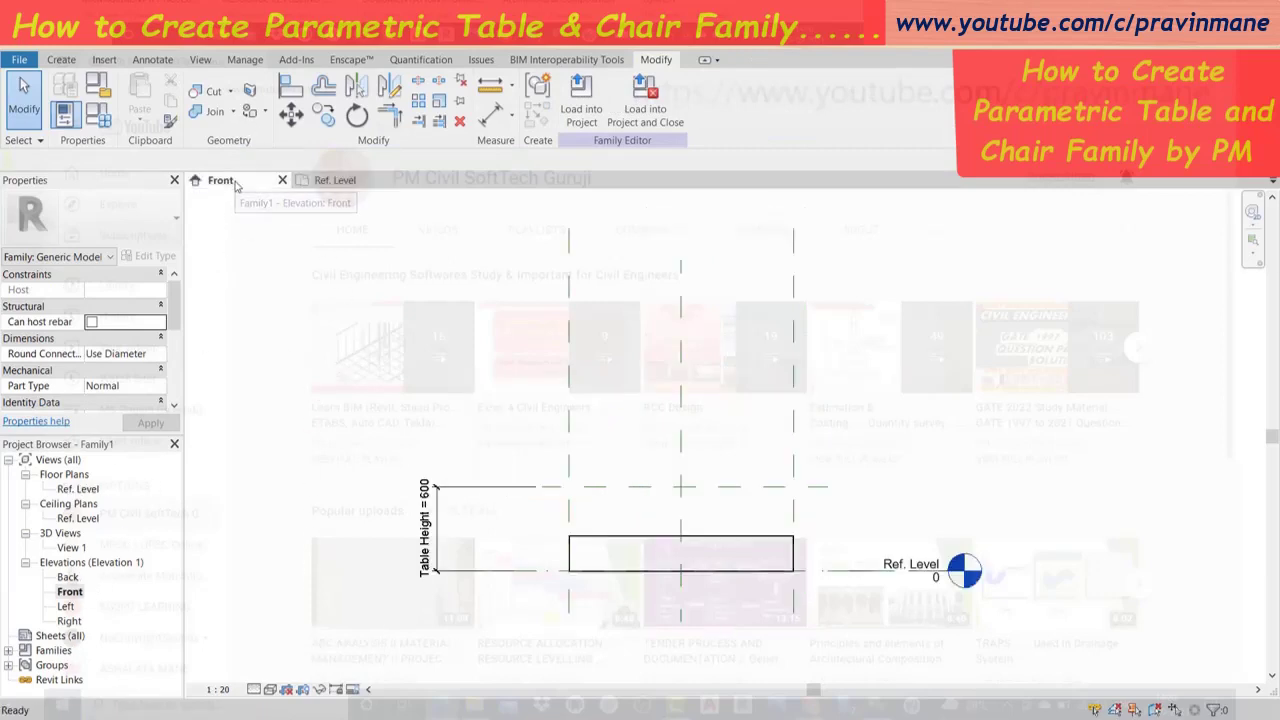
left_click(655, 540)
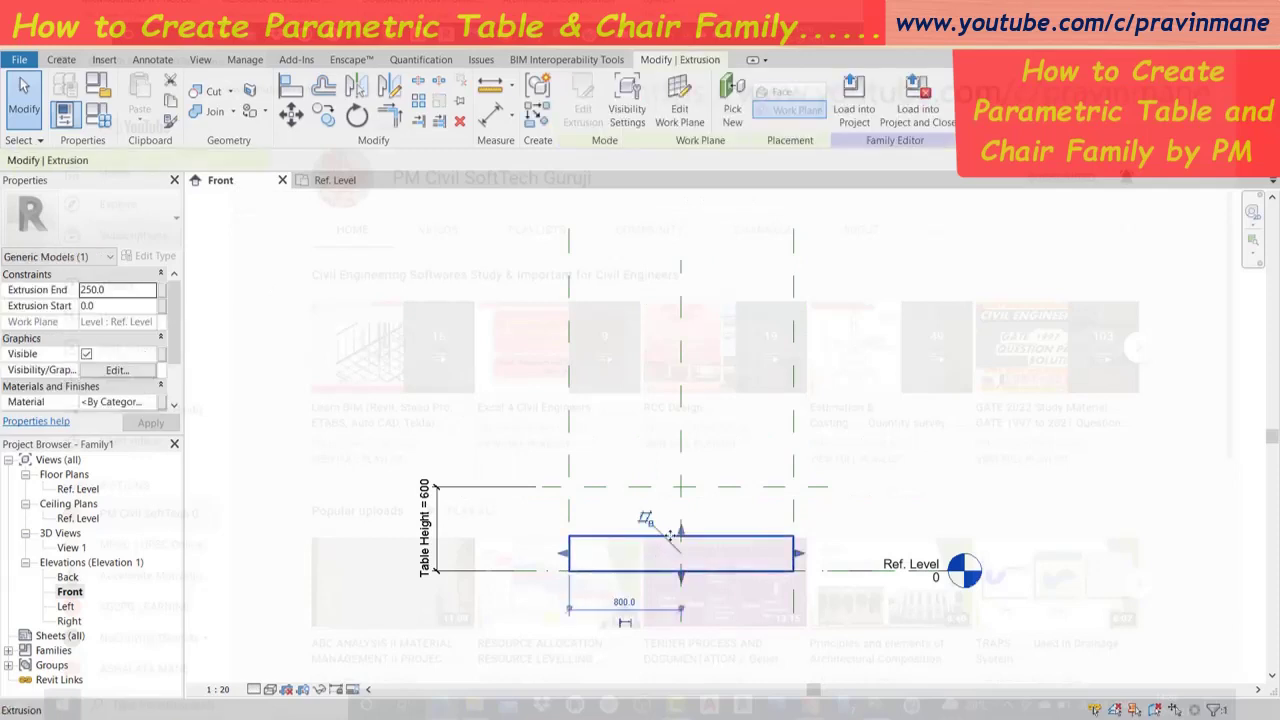
left_click_drag(681, 535, 678, 495)
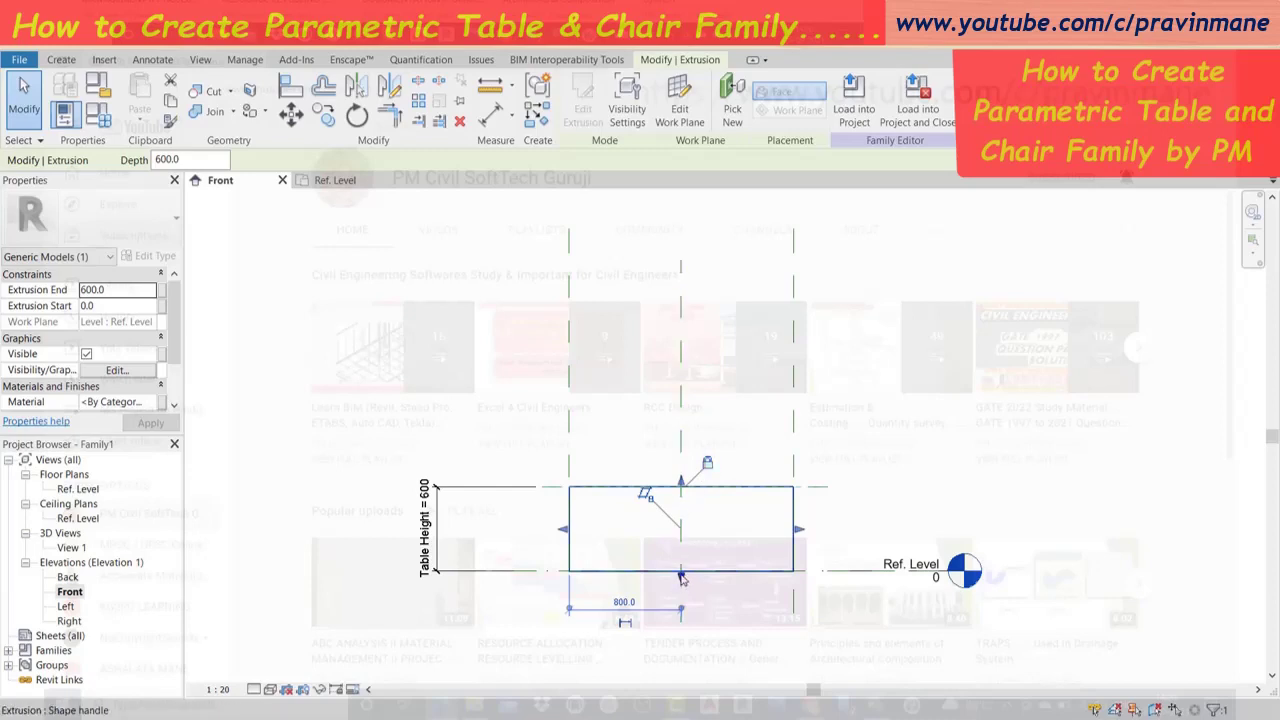
left_click_drag(681, 578, 676, 498)
left_click(474, 410)
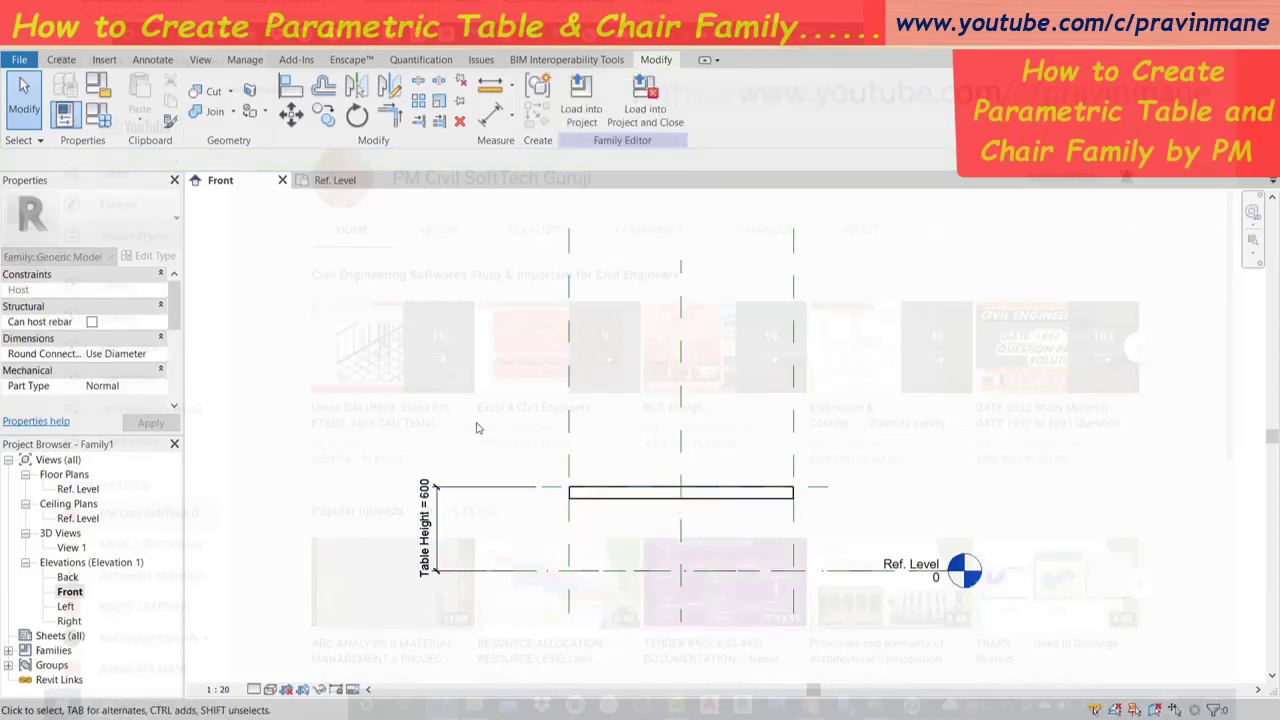
left_click(490, 95)
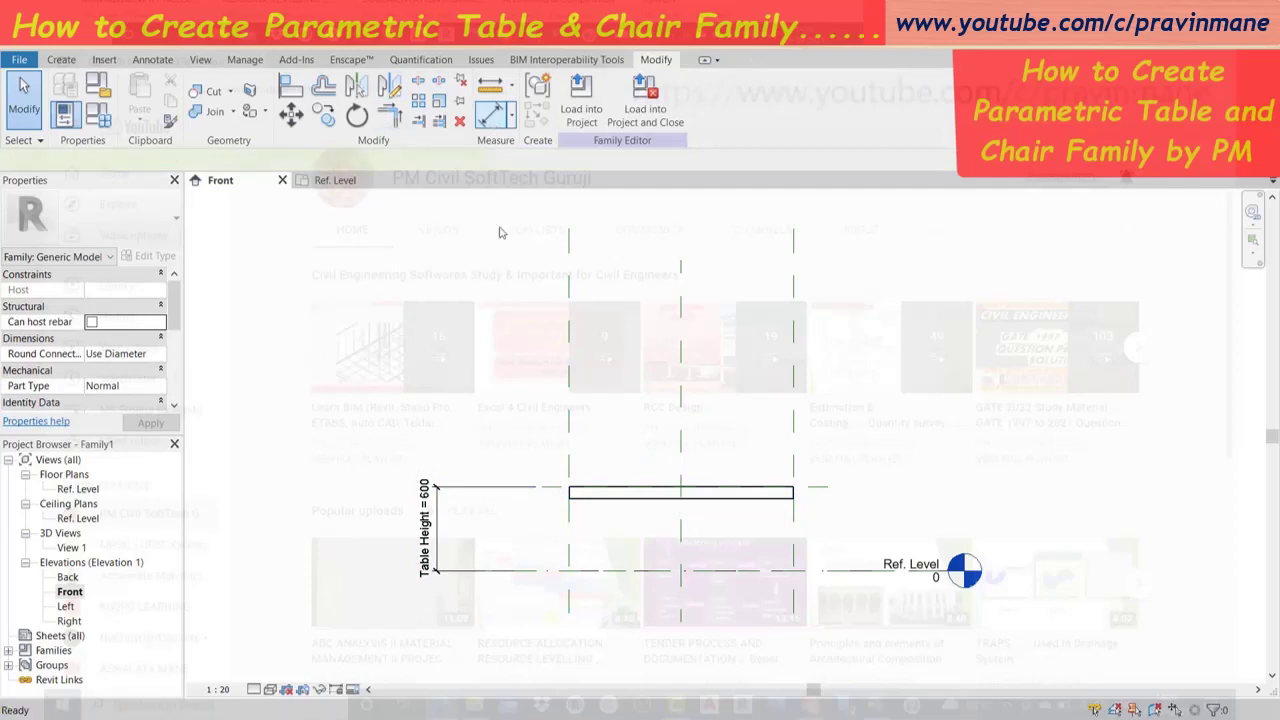
Dimension the slab's top and bottom edges (83) and move the dimension text out to the left.
left_click(588, 490)
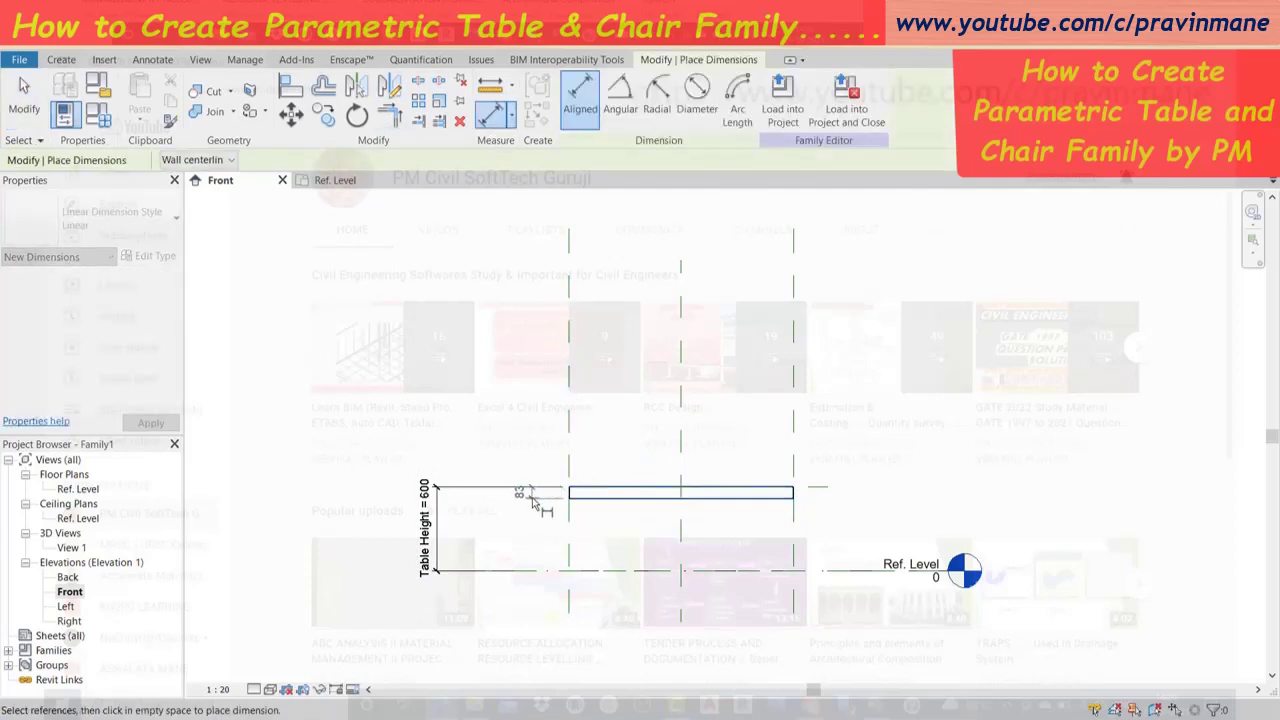
left_click(522, 492)
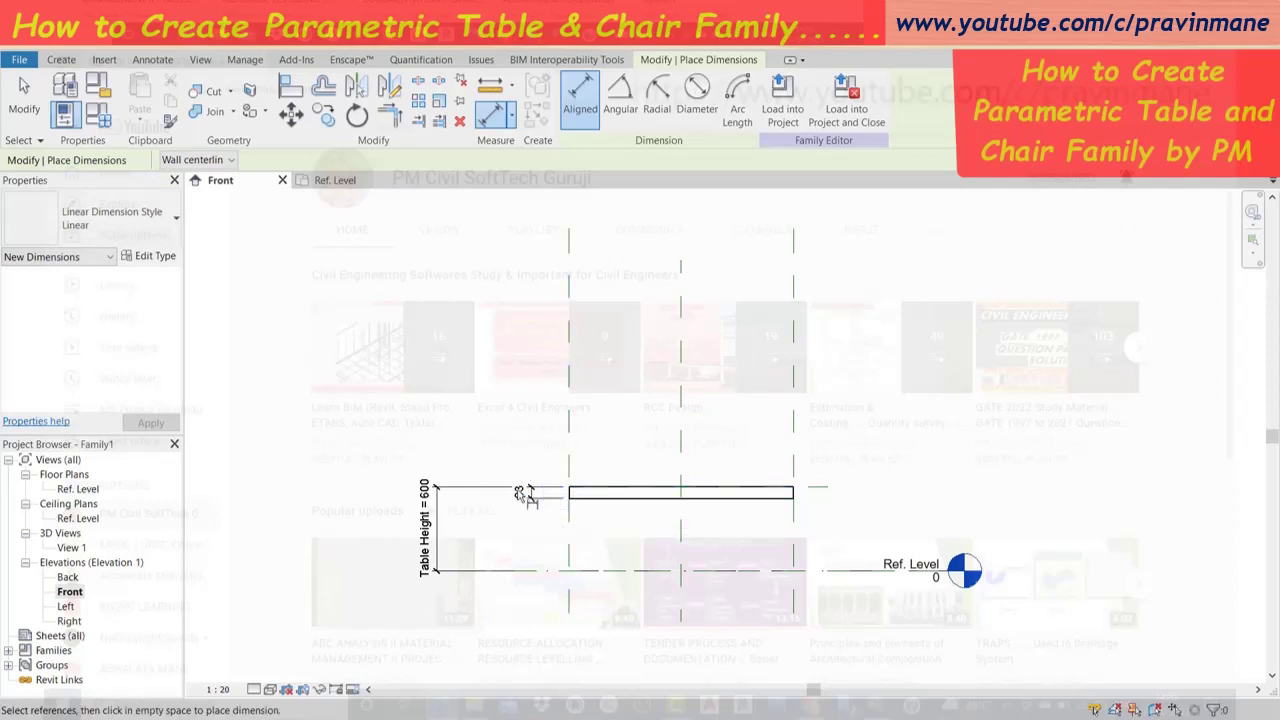
key("Escape")
left_click(522, 492)
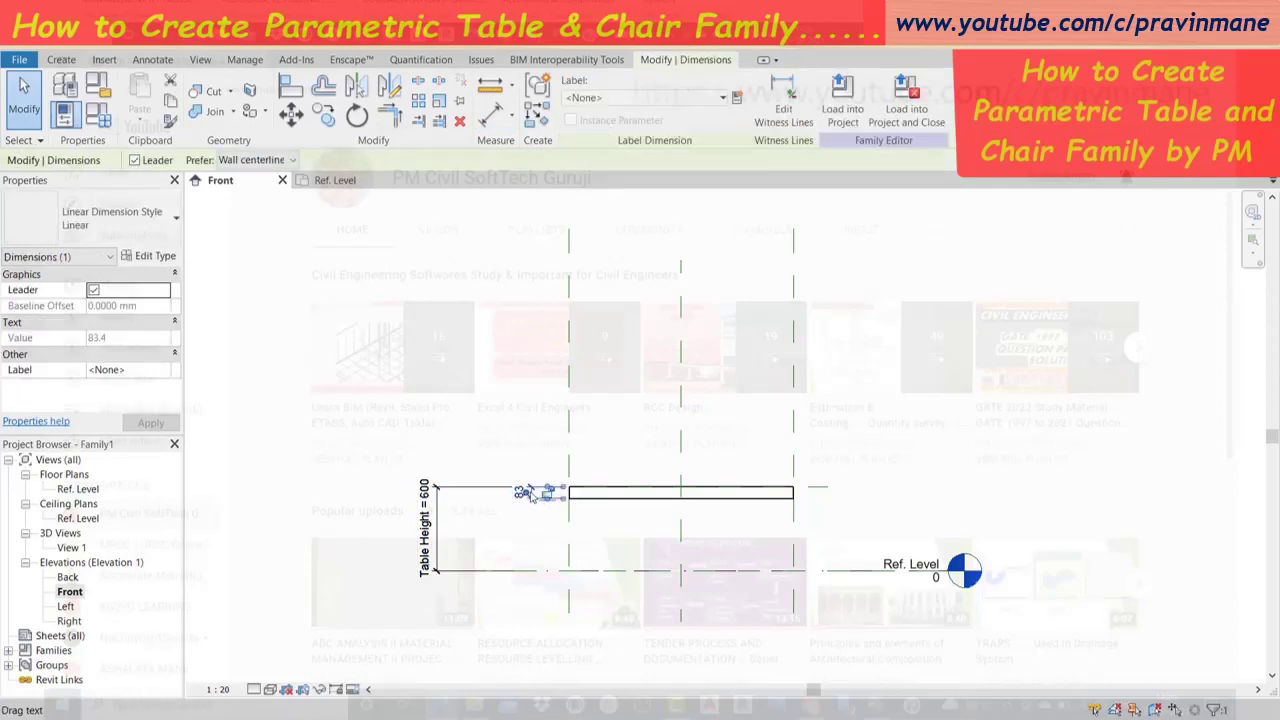
scroll(528, 492, "up", 3)
scroll(530, 495, "up", 2)
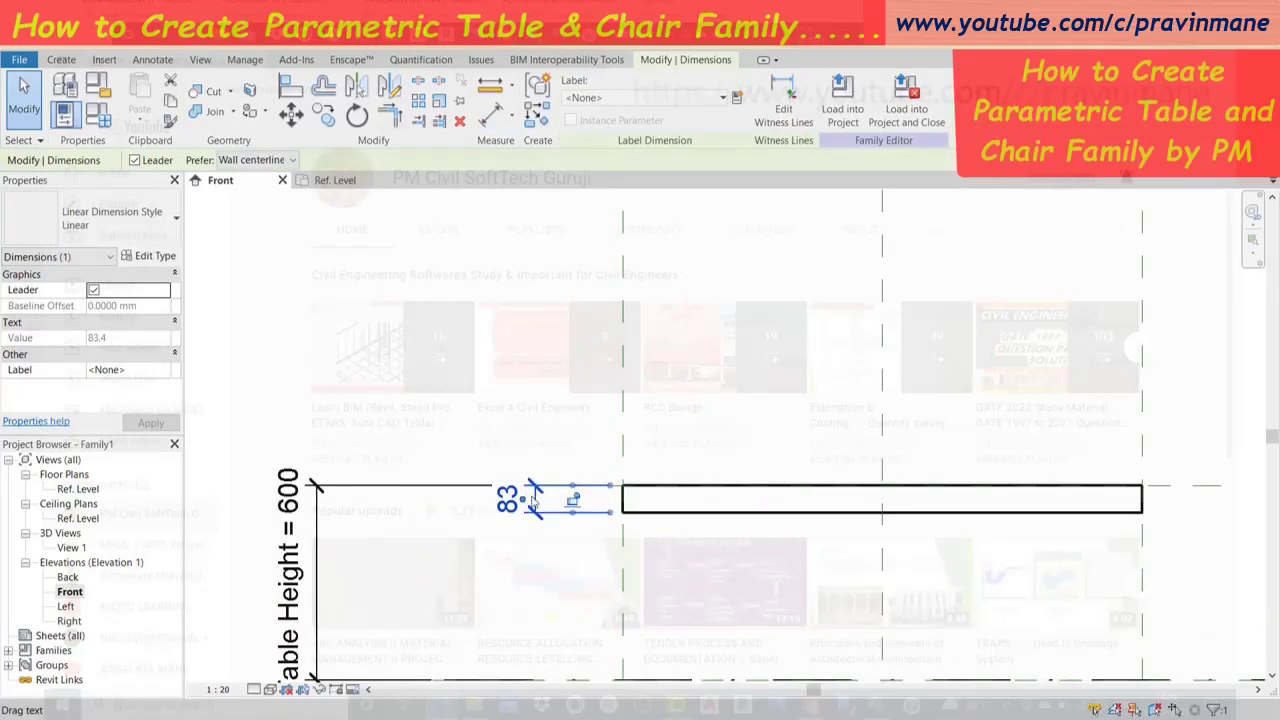
left_click_drag(535, 500, 370, 515)
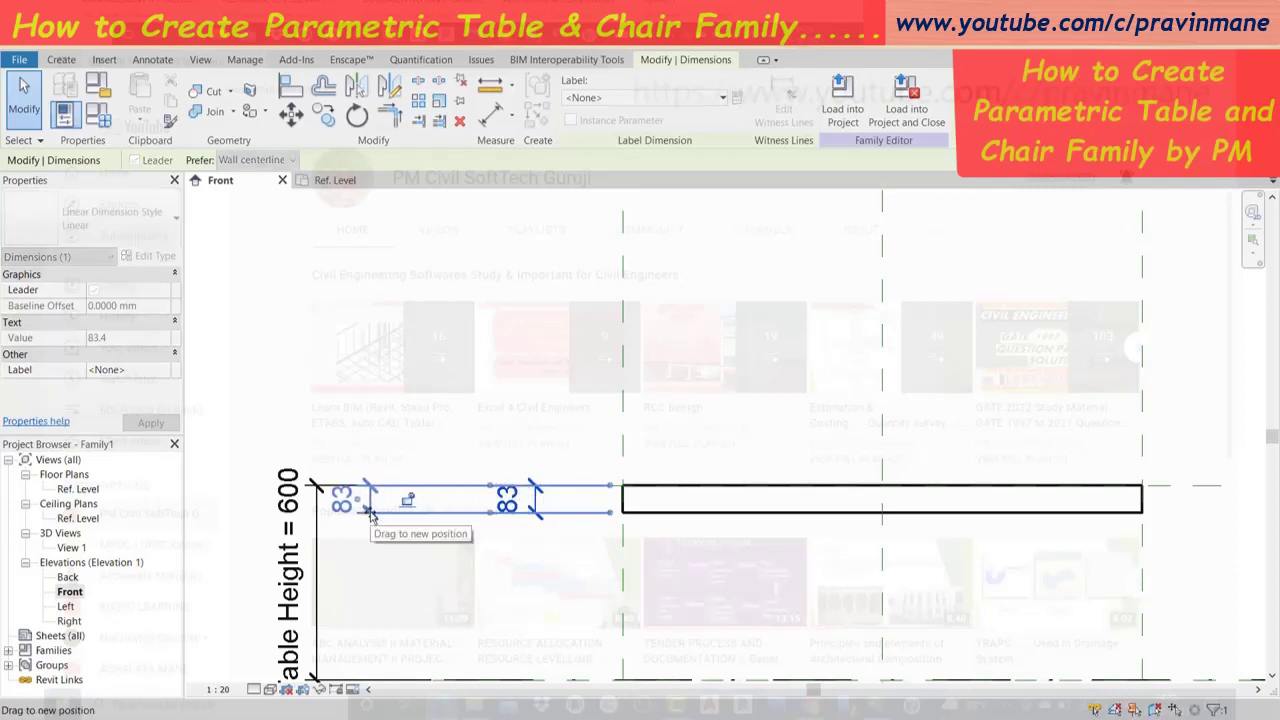
left_click(520, 392)
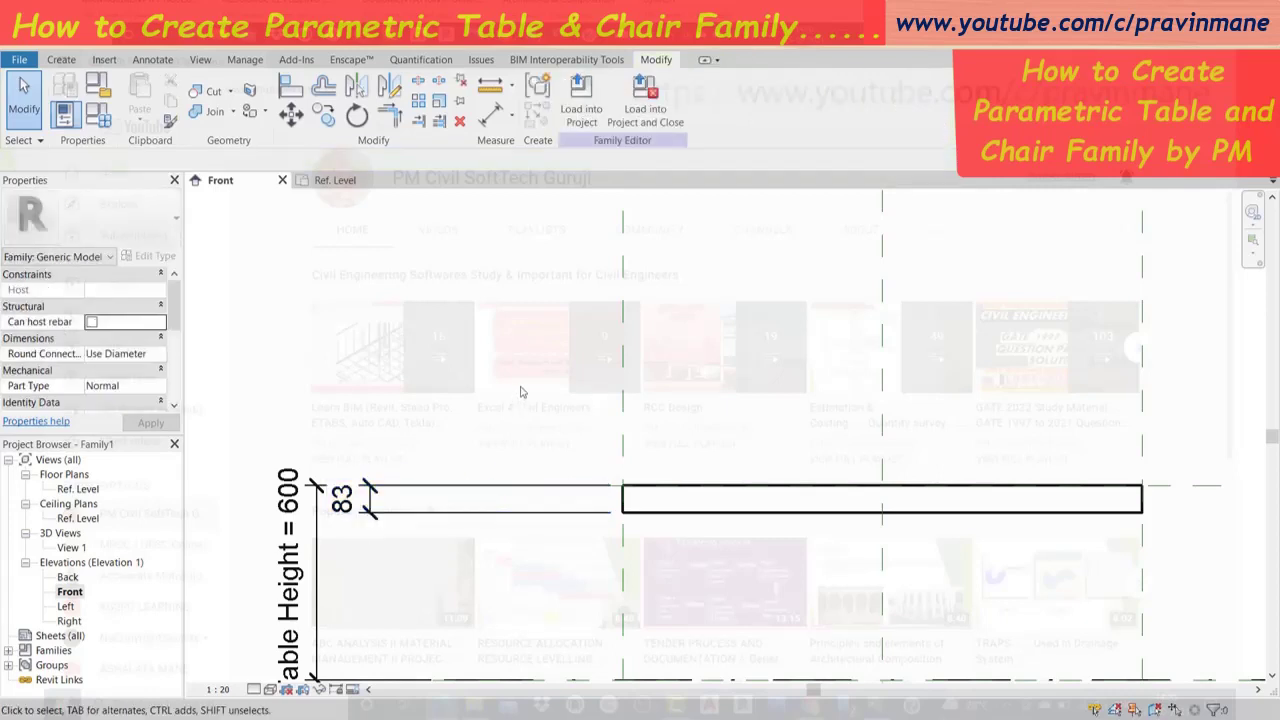
left_click(436, 489)
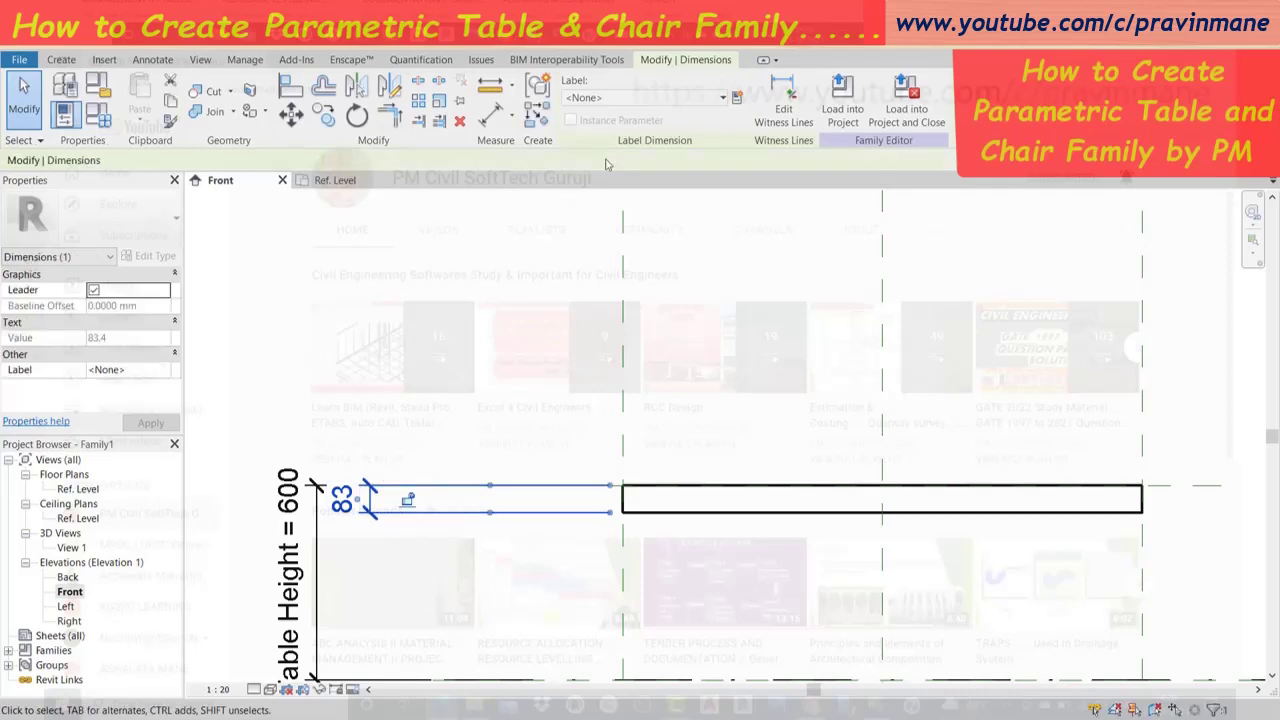
Label the 83 thickness dimension with a new type parameter 'Table top thk'.
left_click(737, 98)
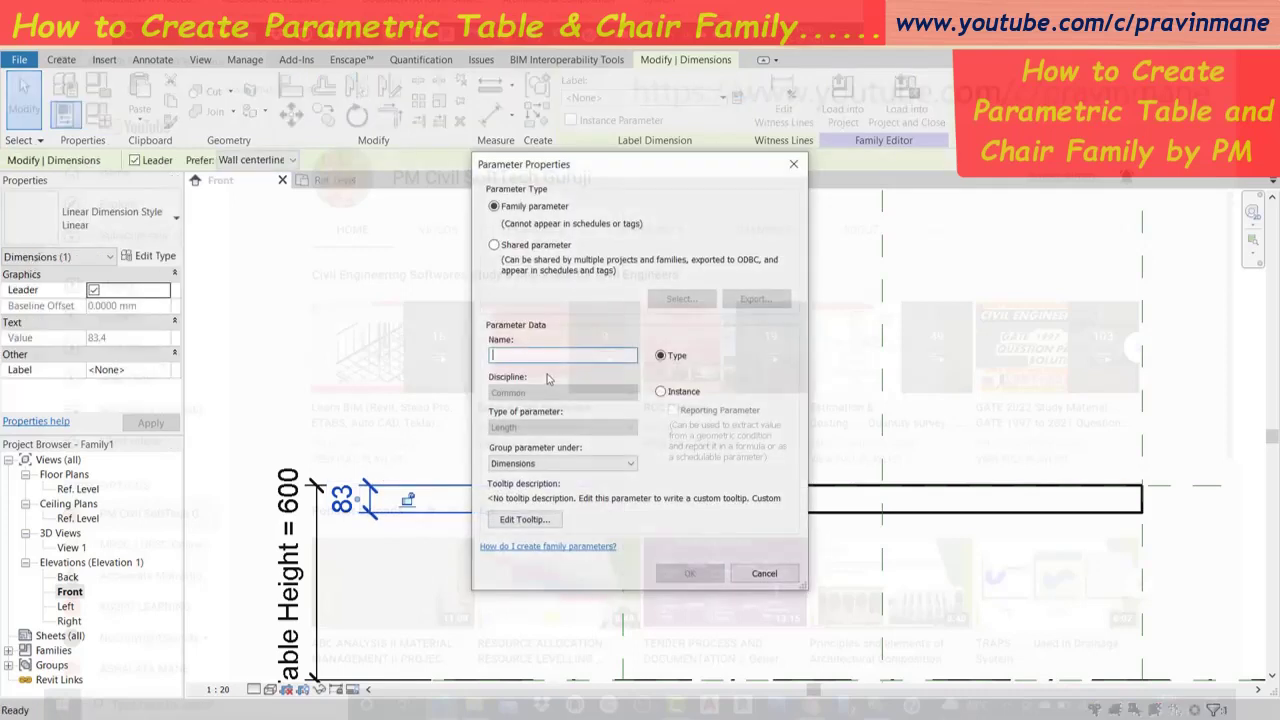
type("Table top thk")
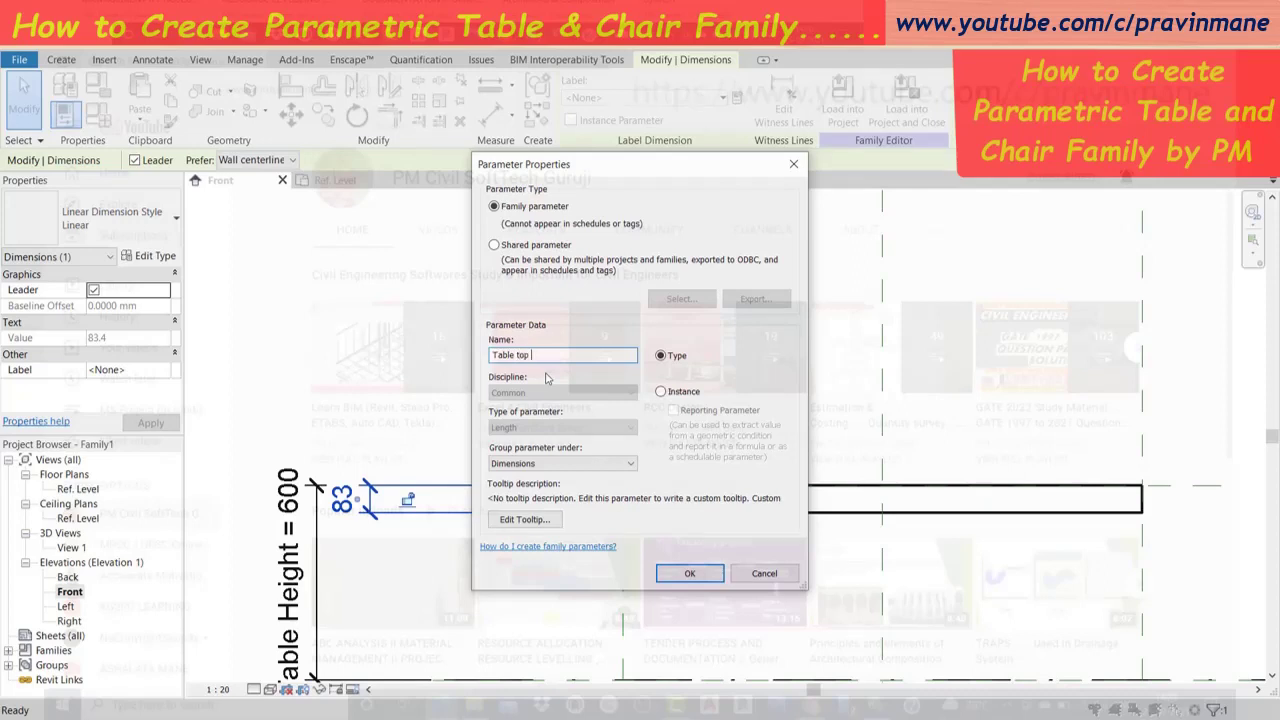
left_click(686, 571)
Return to the Ref. Level floor plan and zoom in on the table rectangle.
left_click(630, 408)
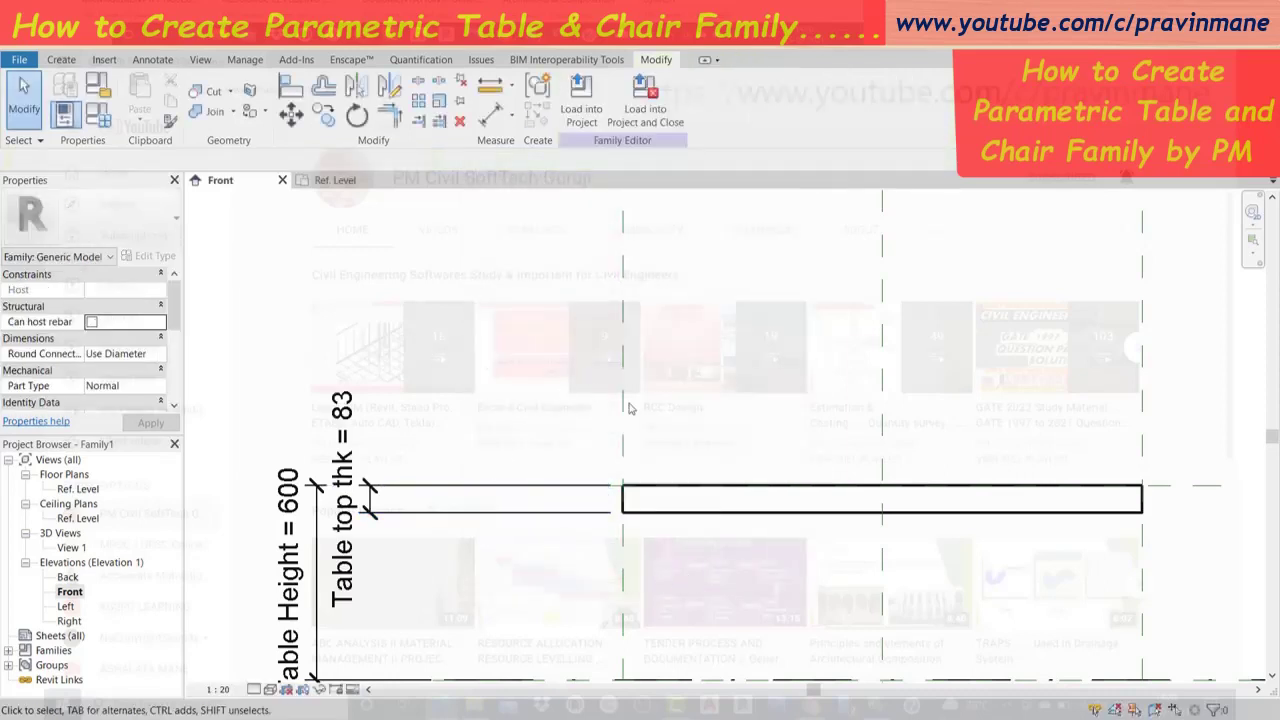
scroll(630, 408, "down", 2)
scroll(630, 408, "down", 2)
left_click(335, 181)
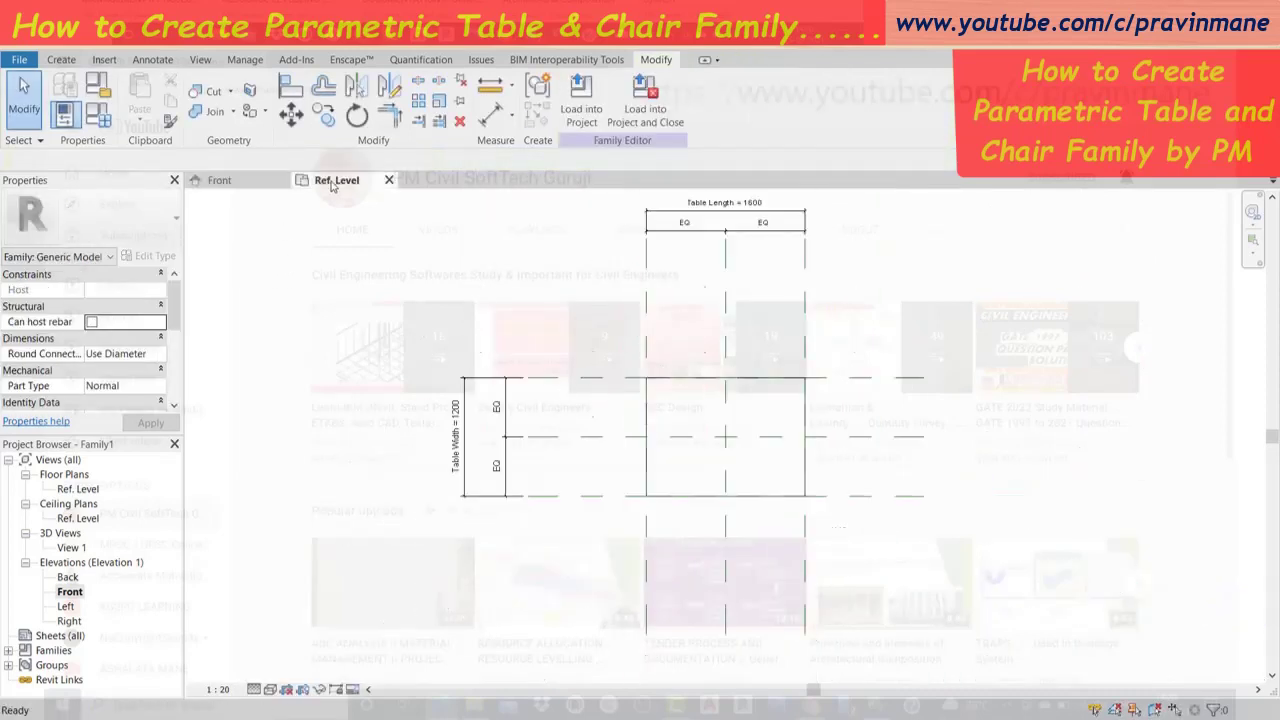
scroll(716, 401, "up", 2)
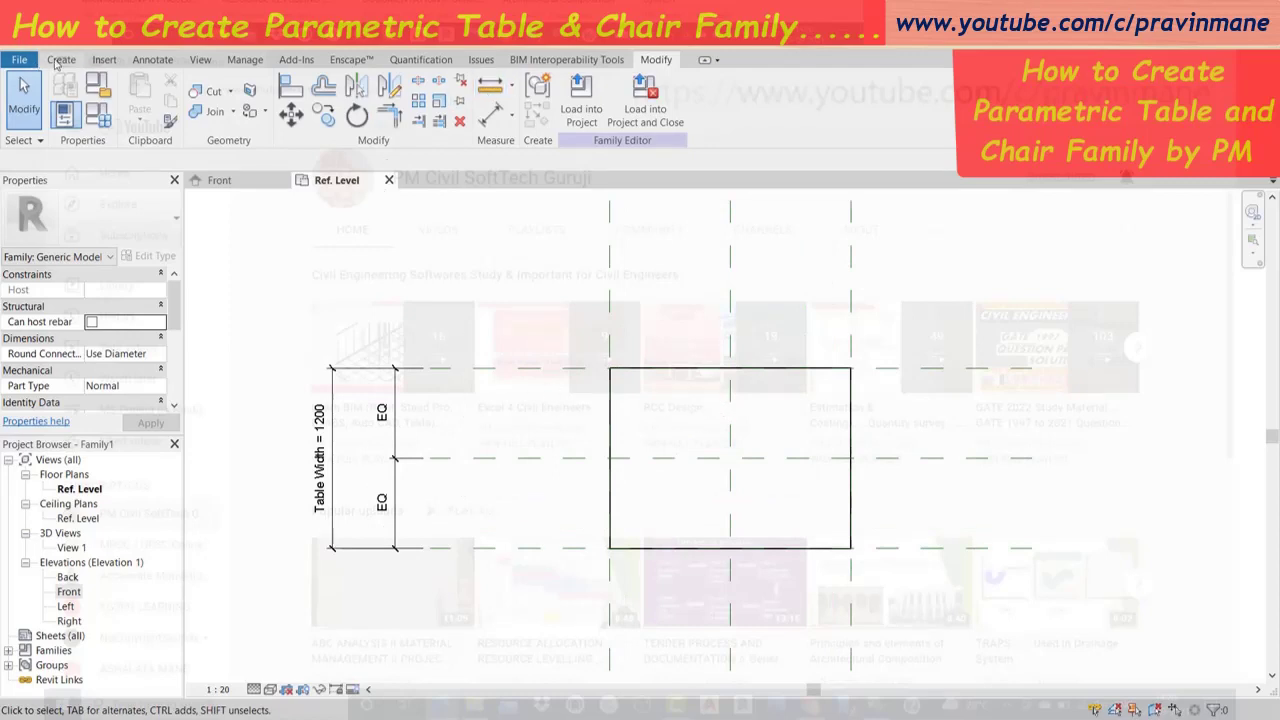
left_click(61, 59)
Extrude a small circle placed just inside the tabletop's top-left corner as the first leg.
left_click(142, 95)
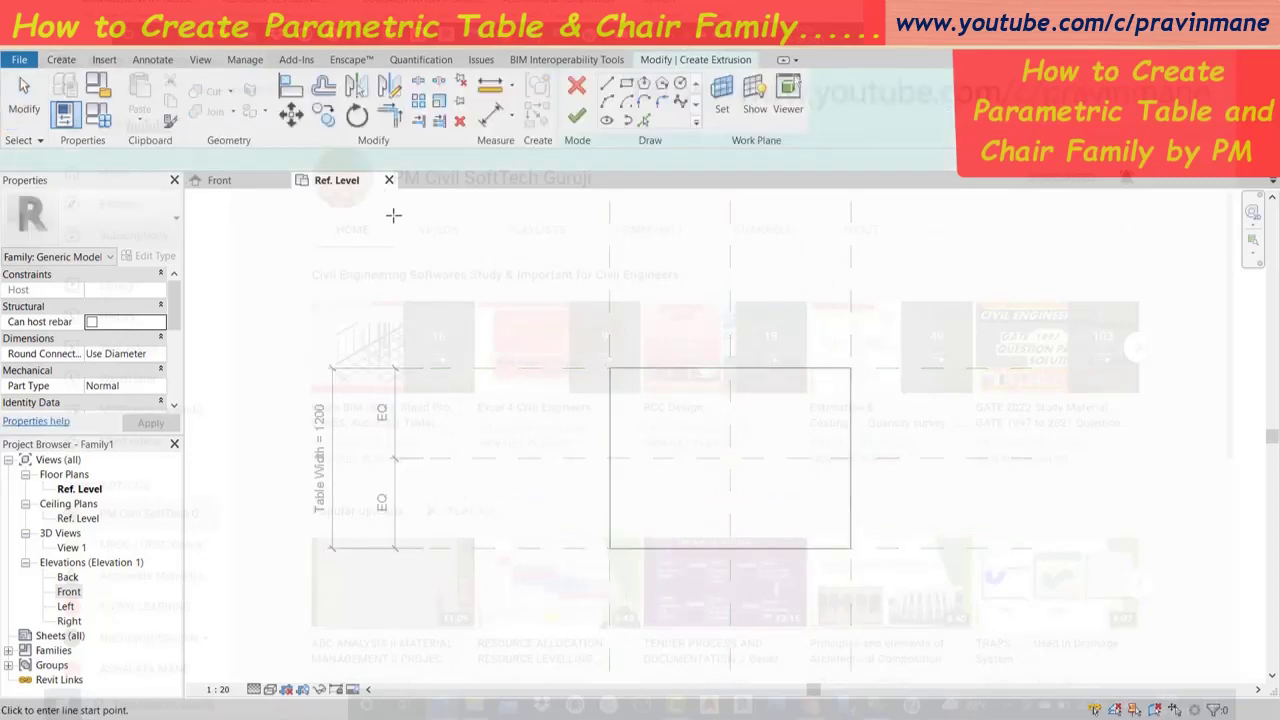
left_click(680, 82)
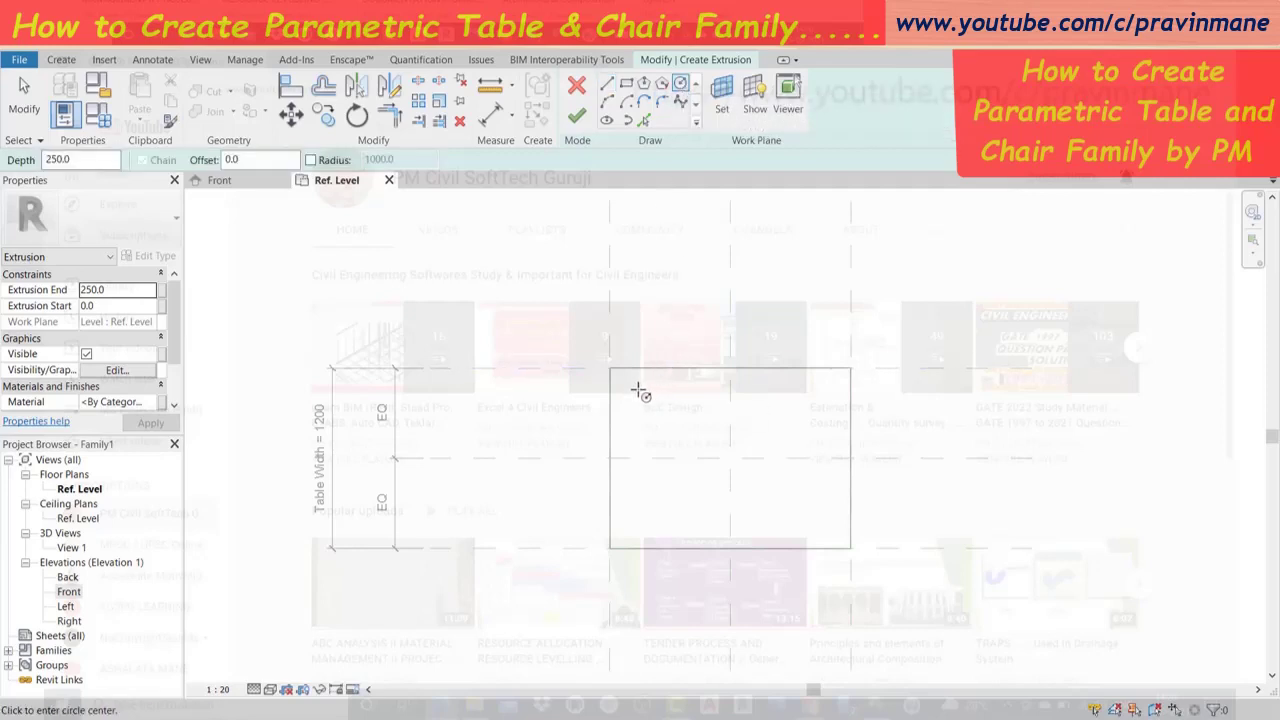
left_click(632, 388)
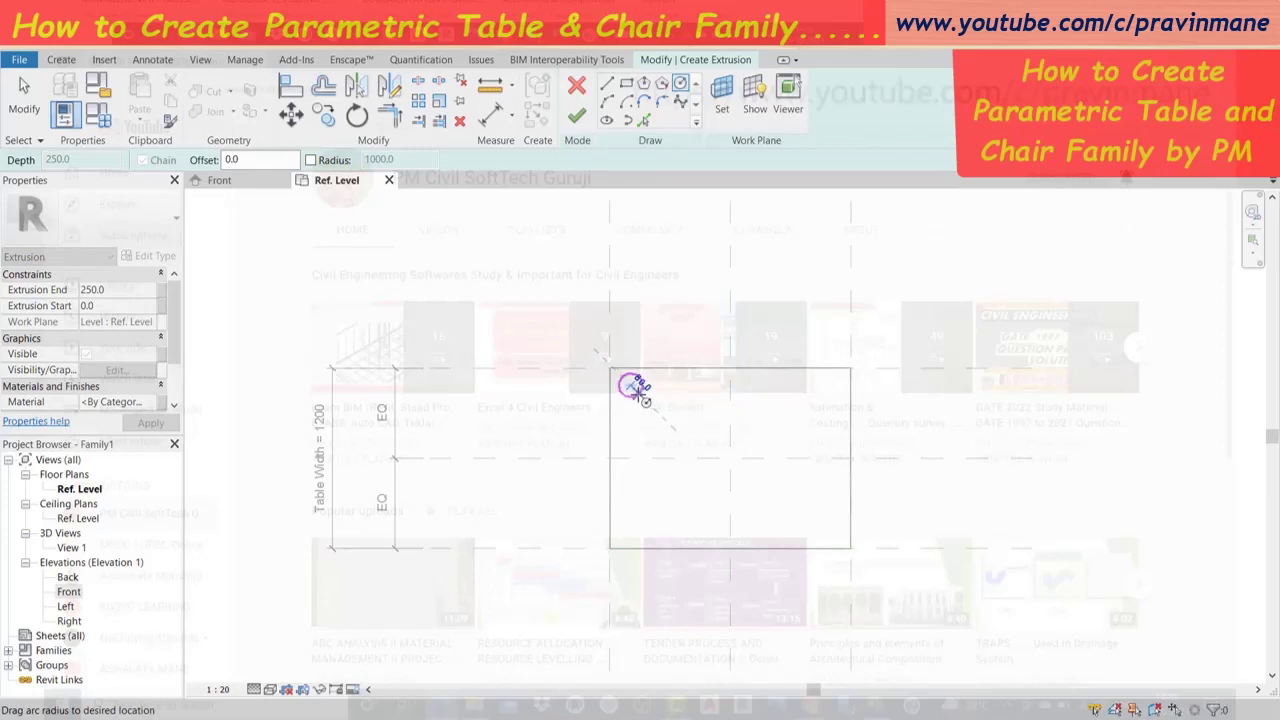
left_click(643, 399)
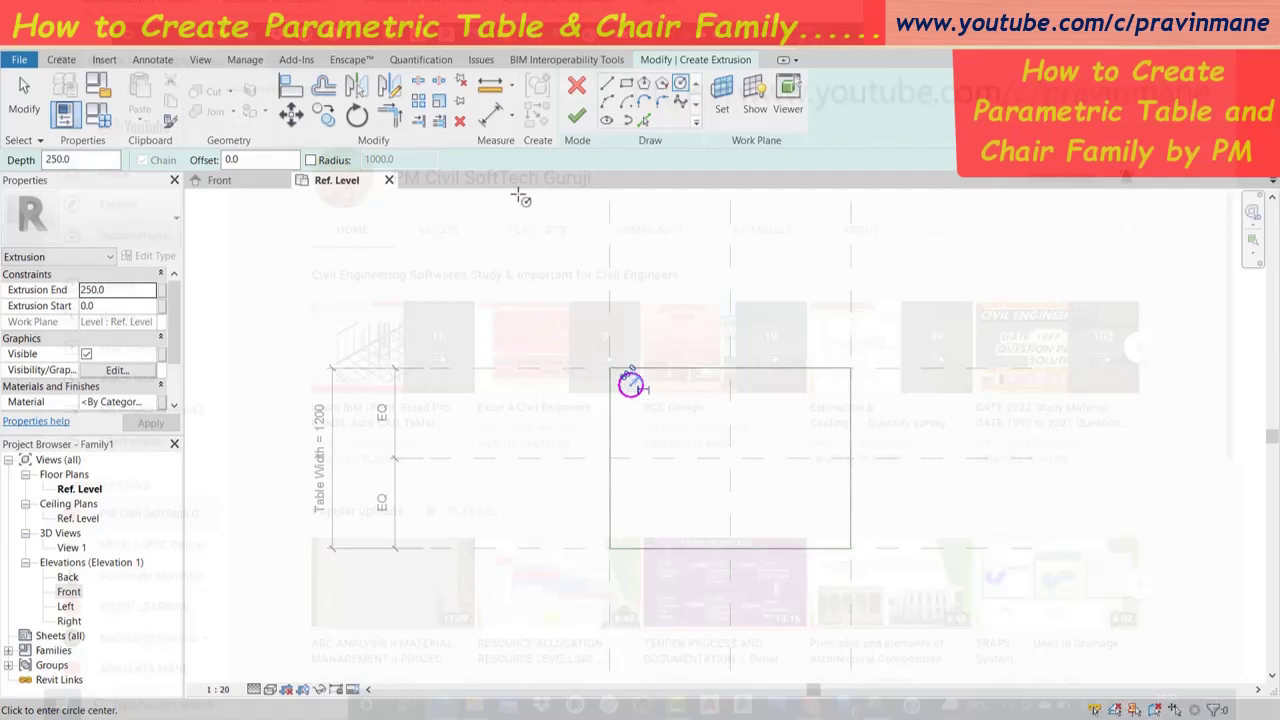
left_click(578, 118)
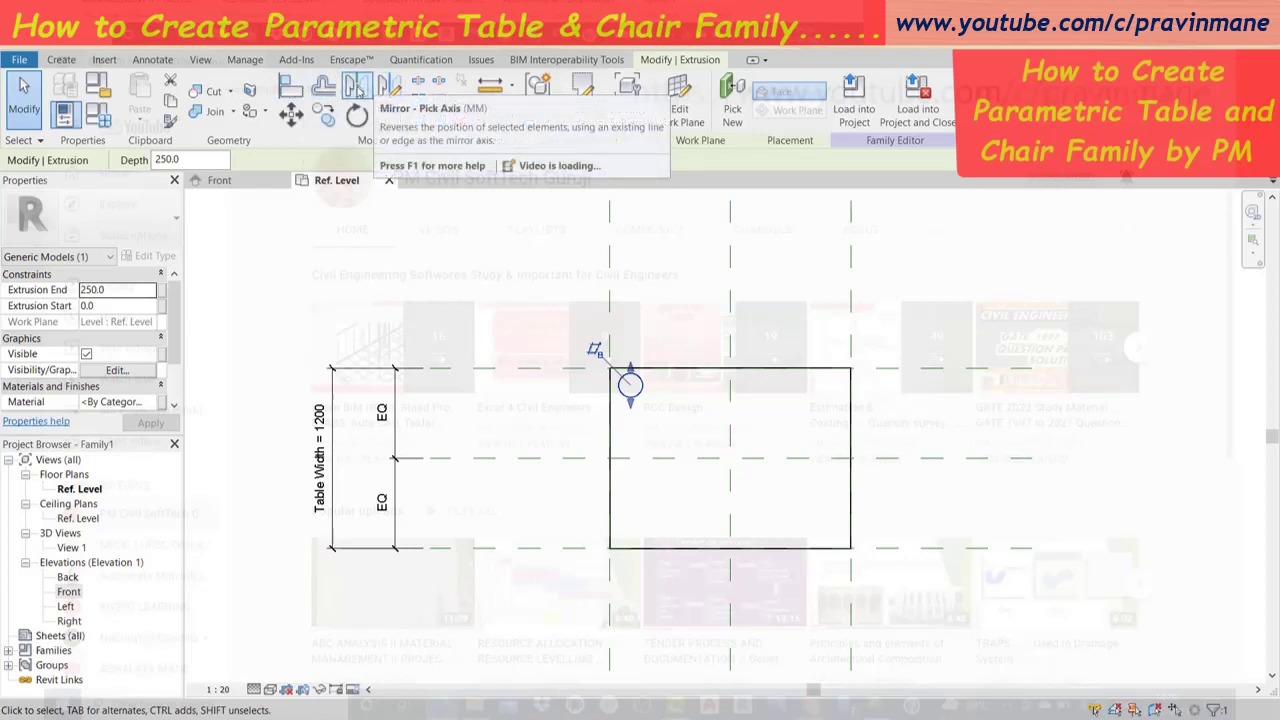
Mirror-copy the leg across the vertical centre plane into the top-right corner.
left_click(358, 88)
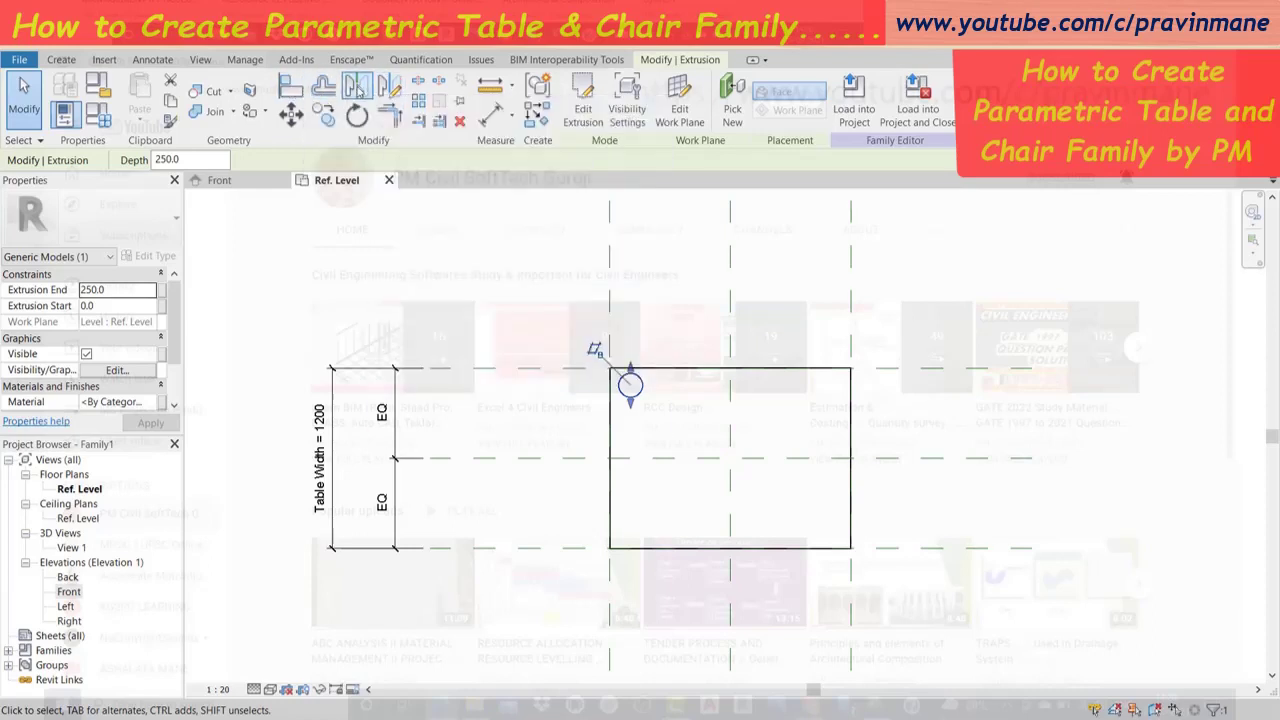
left_click(729, 276)
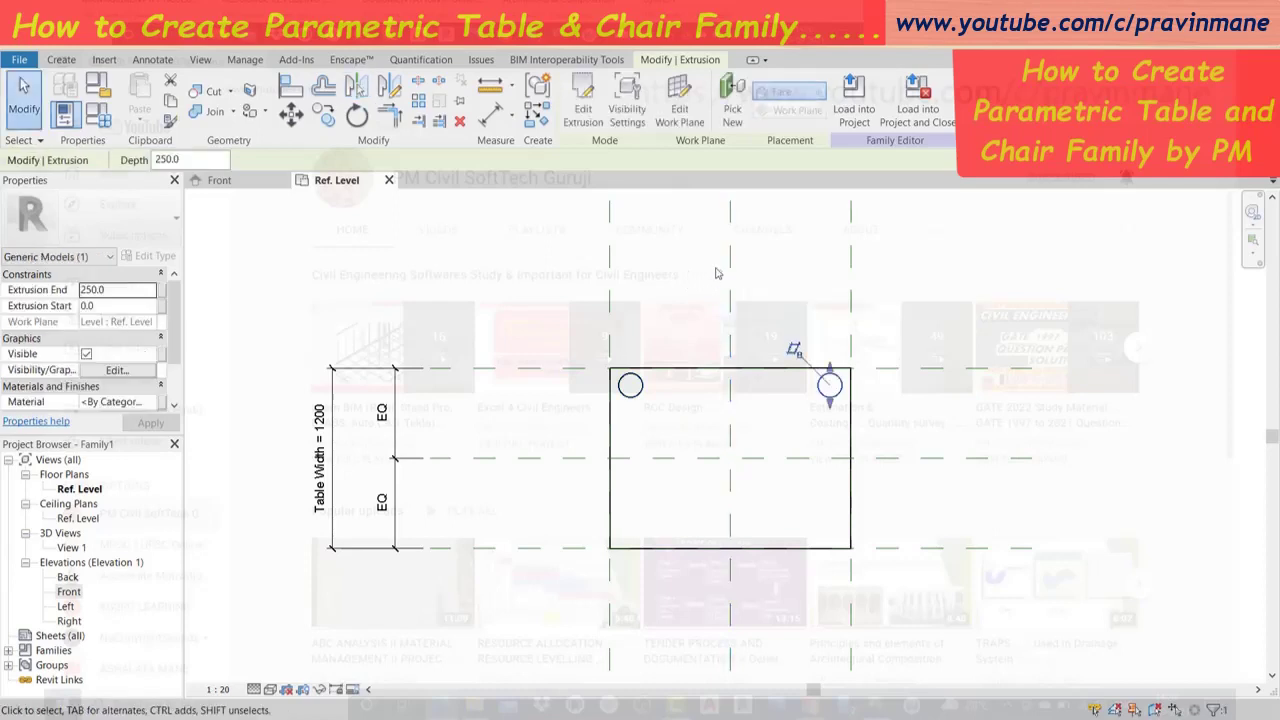
left_click(701, 270)
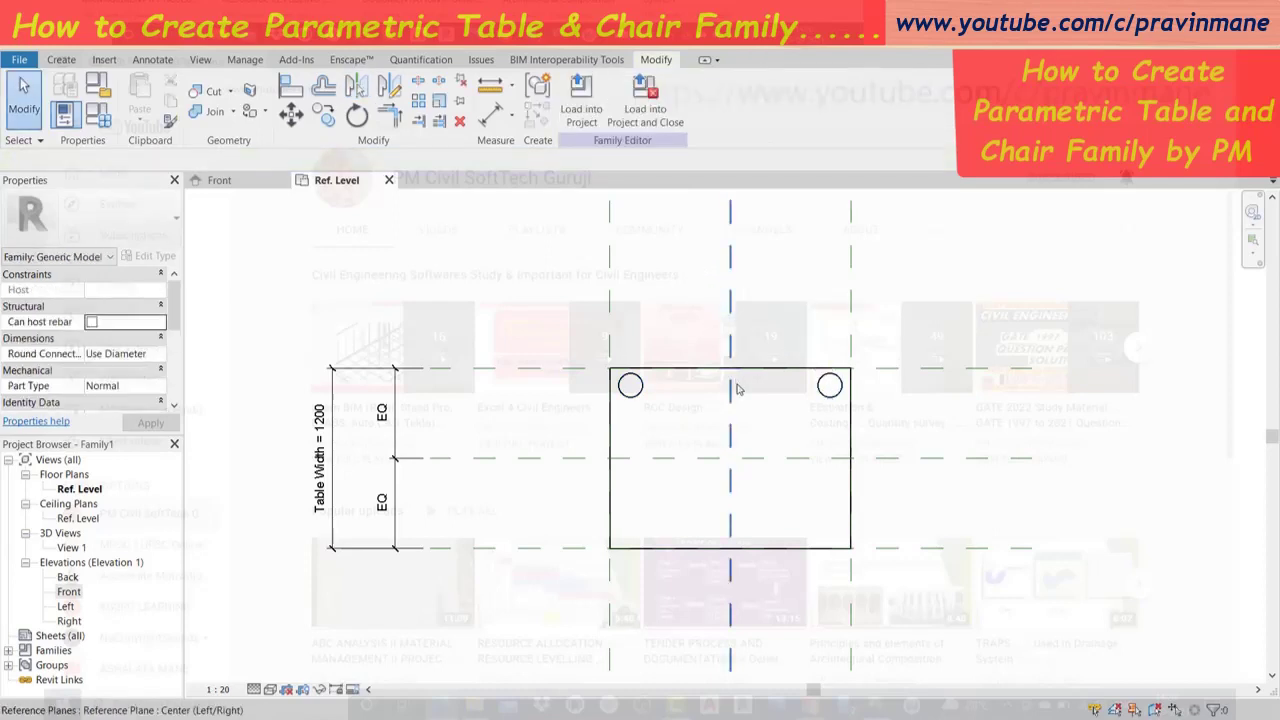
Mirror-copy both upper leg circles across the centre reference plane into the bottom corners.
left_click(823, 390)
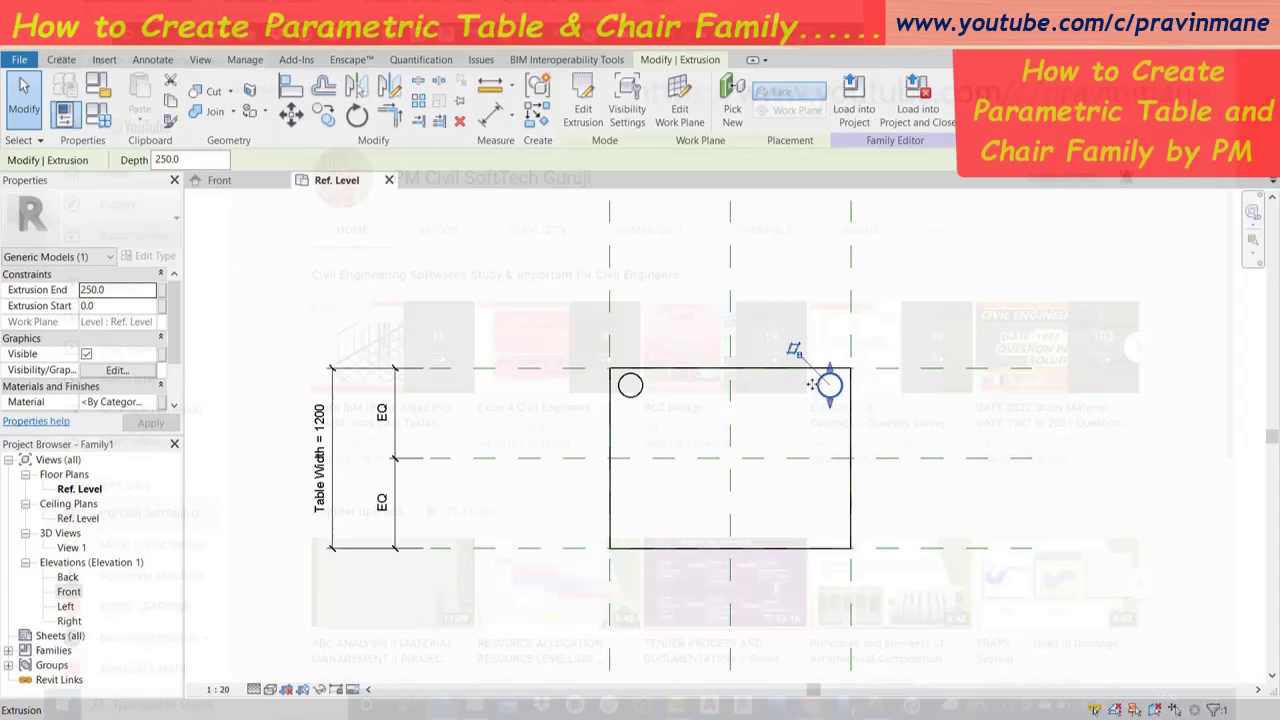
left_click(633, 386, "ctrl")
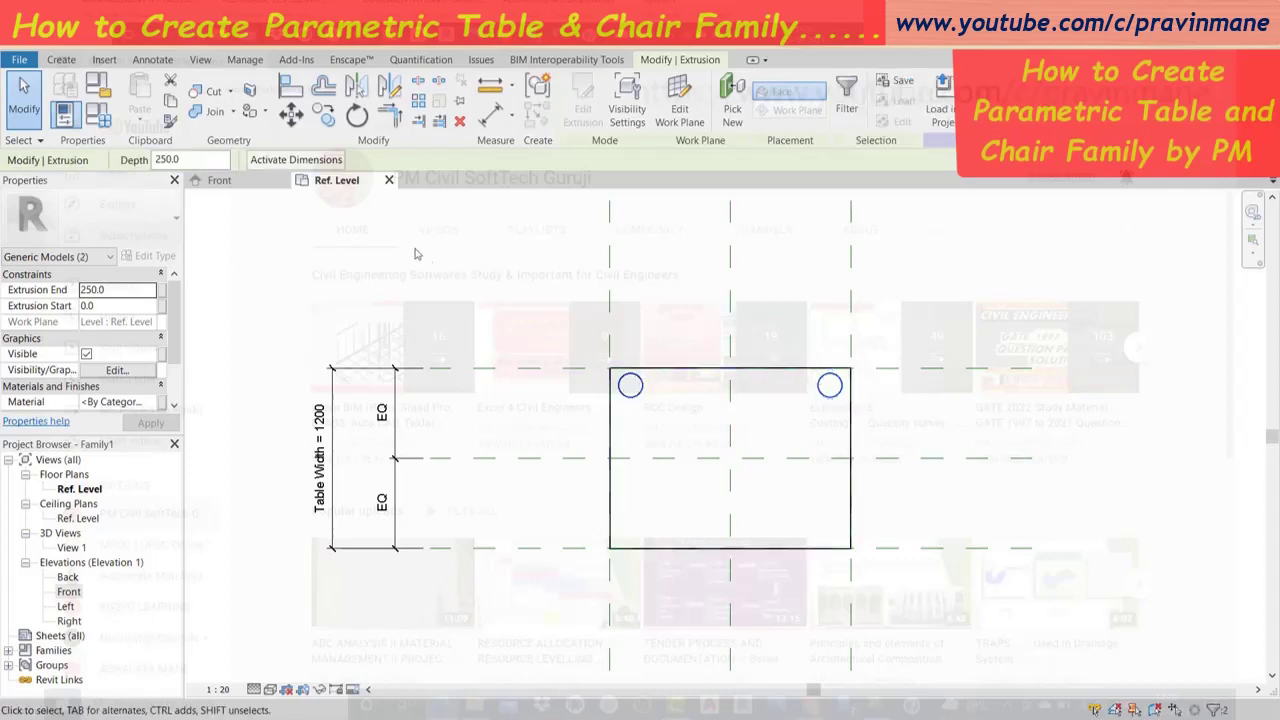
left_click(357, 86)
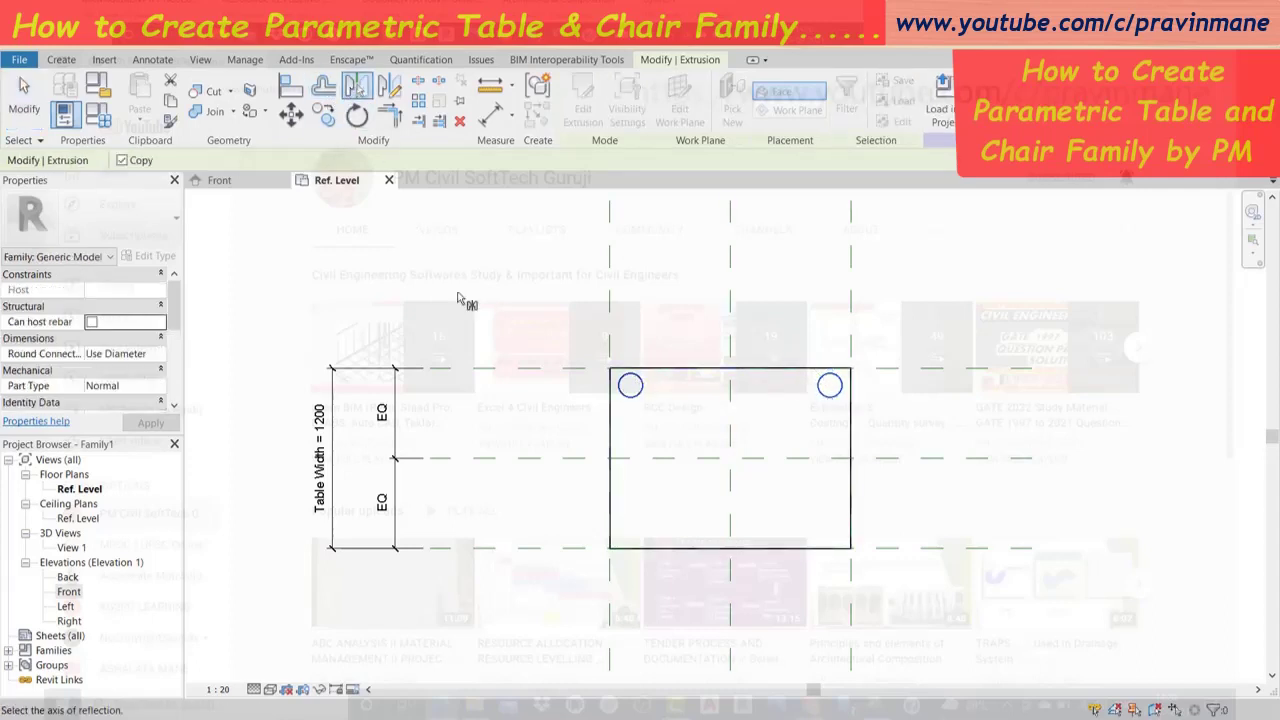
left_click(521, 458)
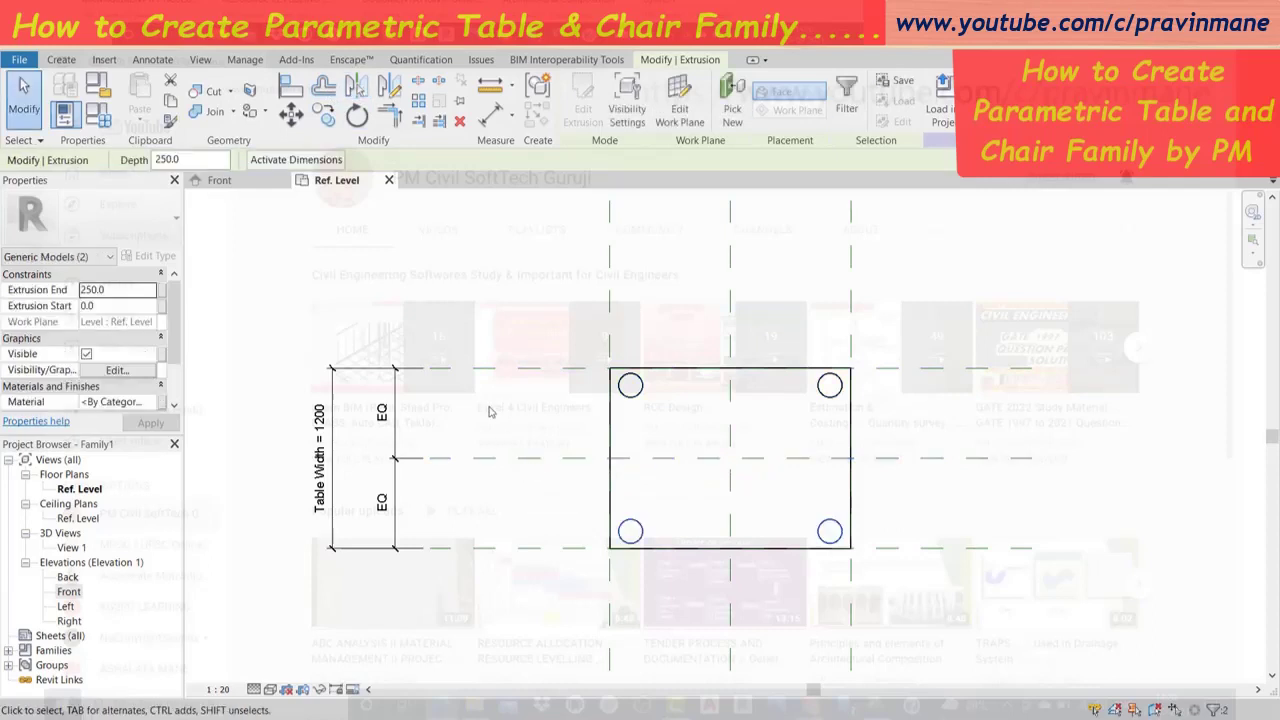
left_click(479, 313)
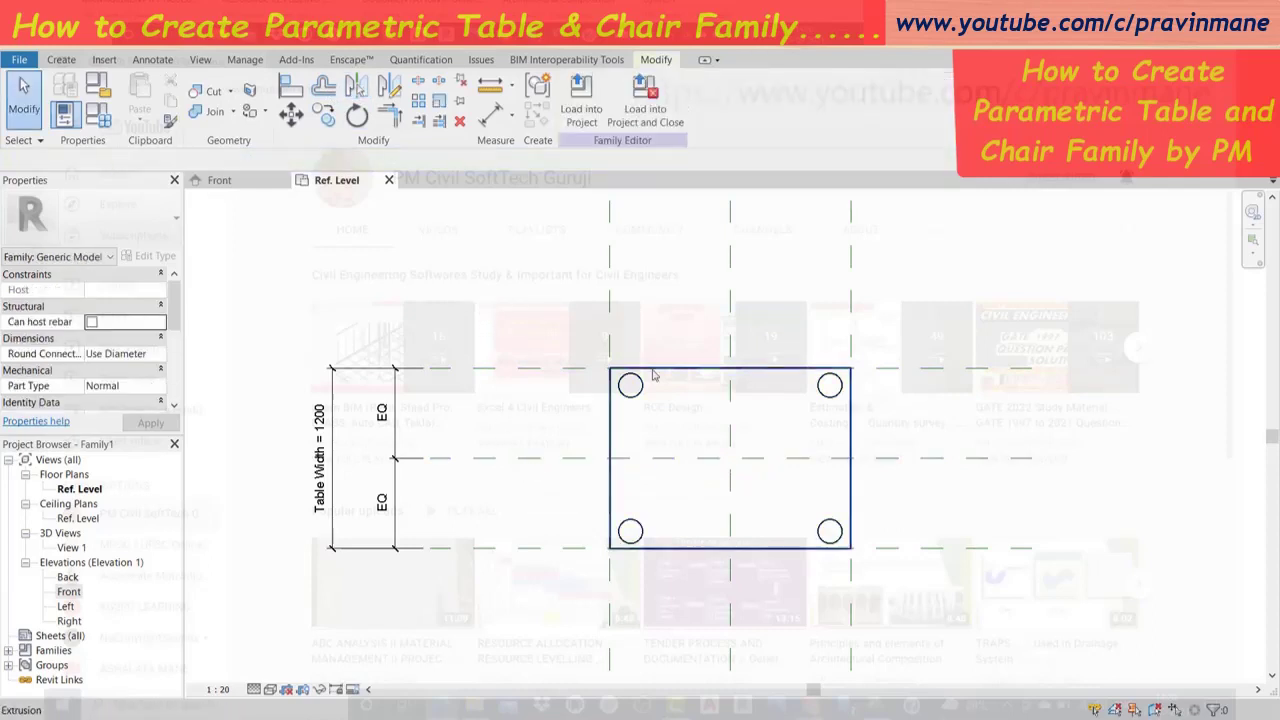
Place 80 radial dimensions on the top-left, top-right and bottom-right legs, starting the bottom-left one.
left_click(511, 115)
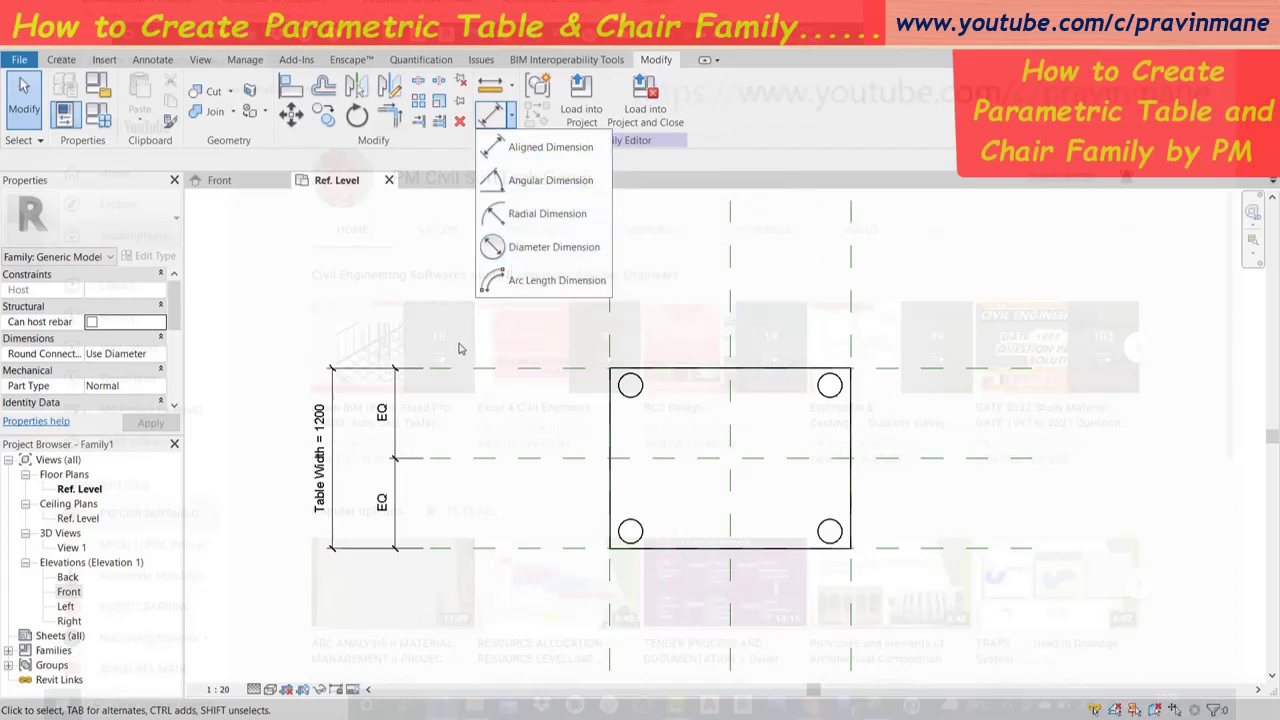
left_click(540, 213)
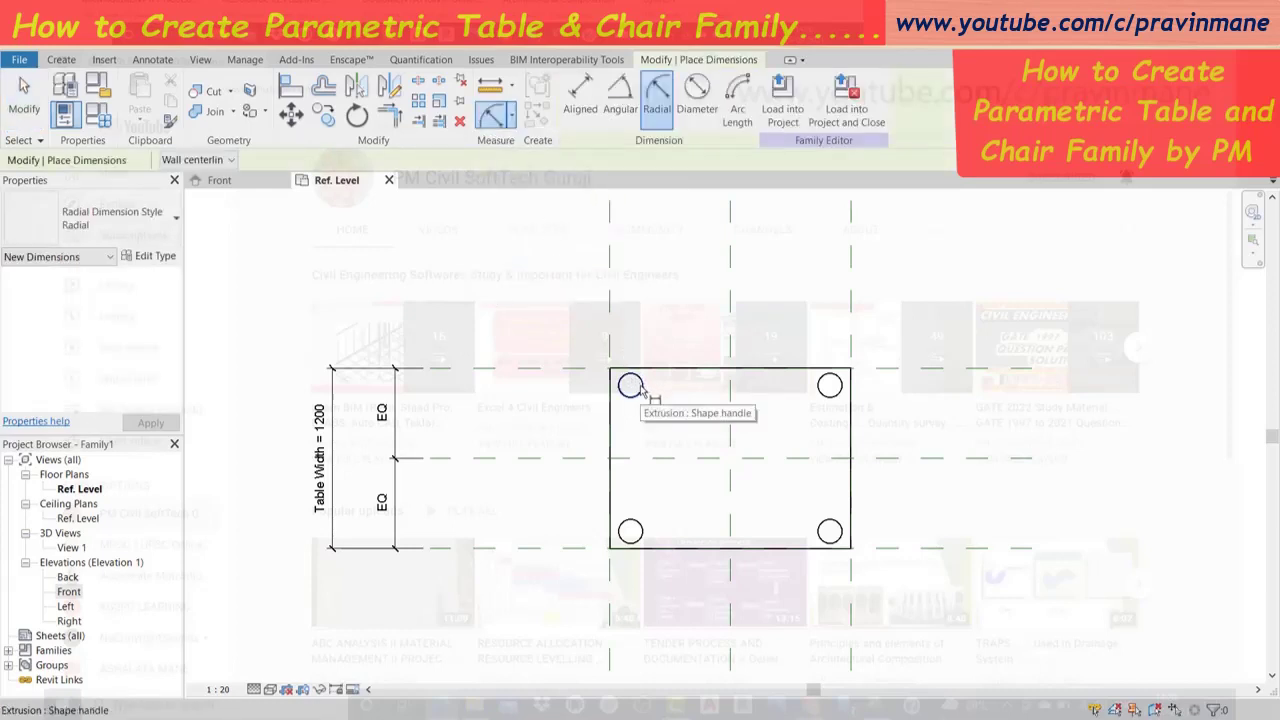
left_click(641, 389)
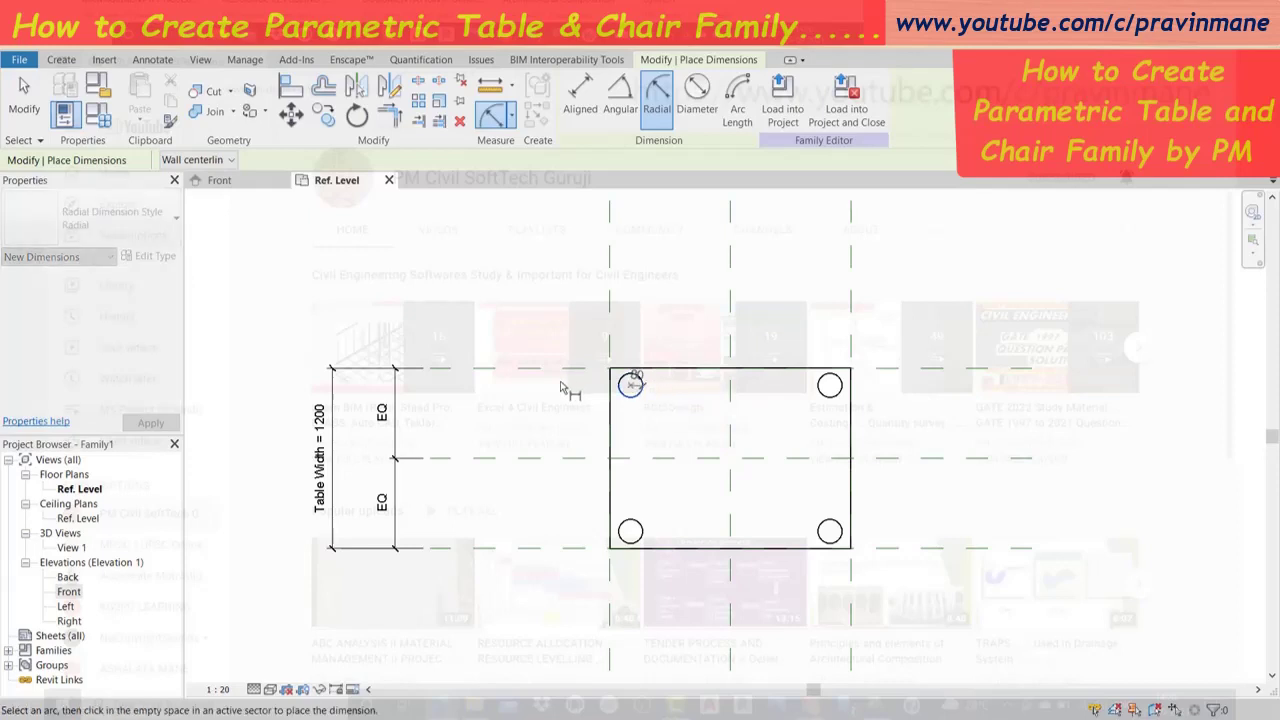
left_click(481, 388)
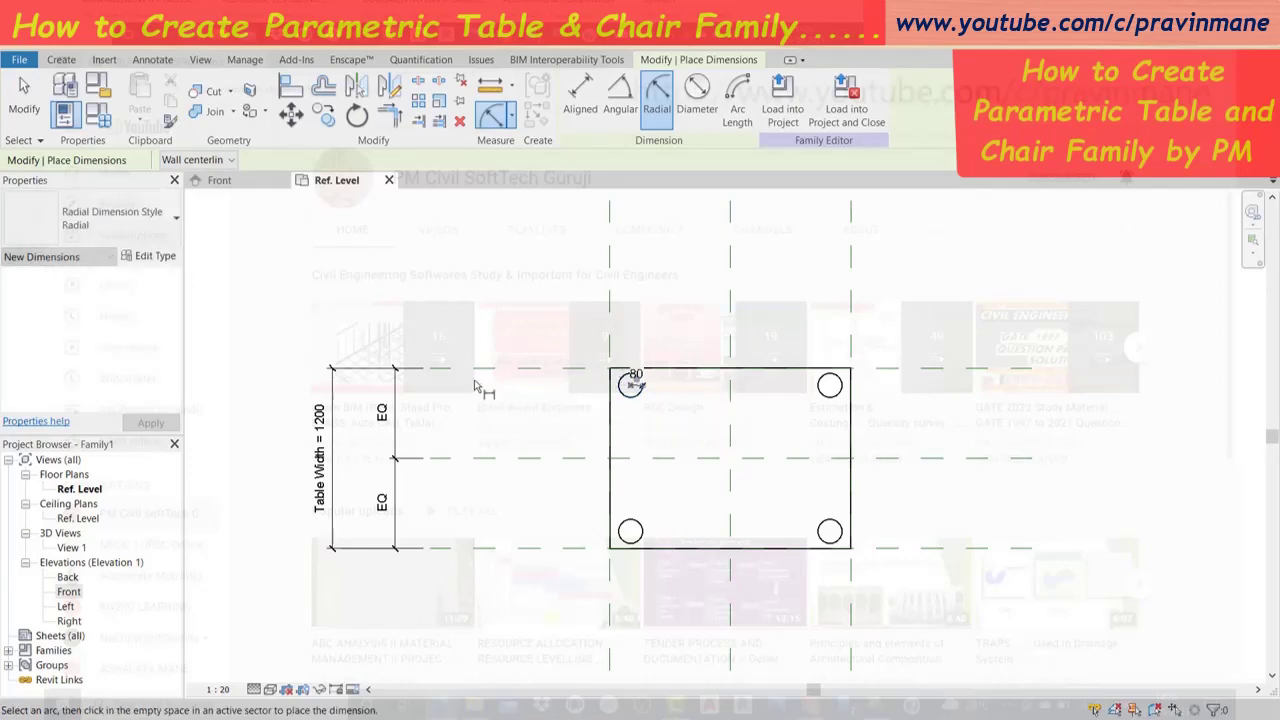
left_click(820, 389)
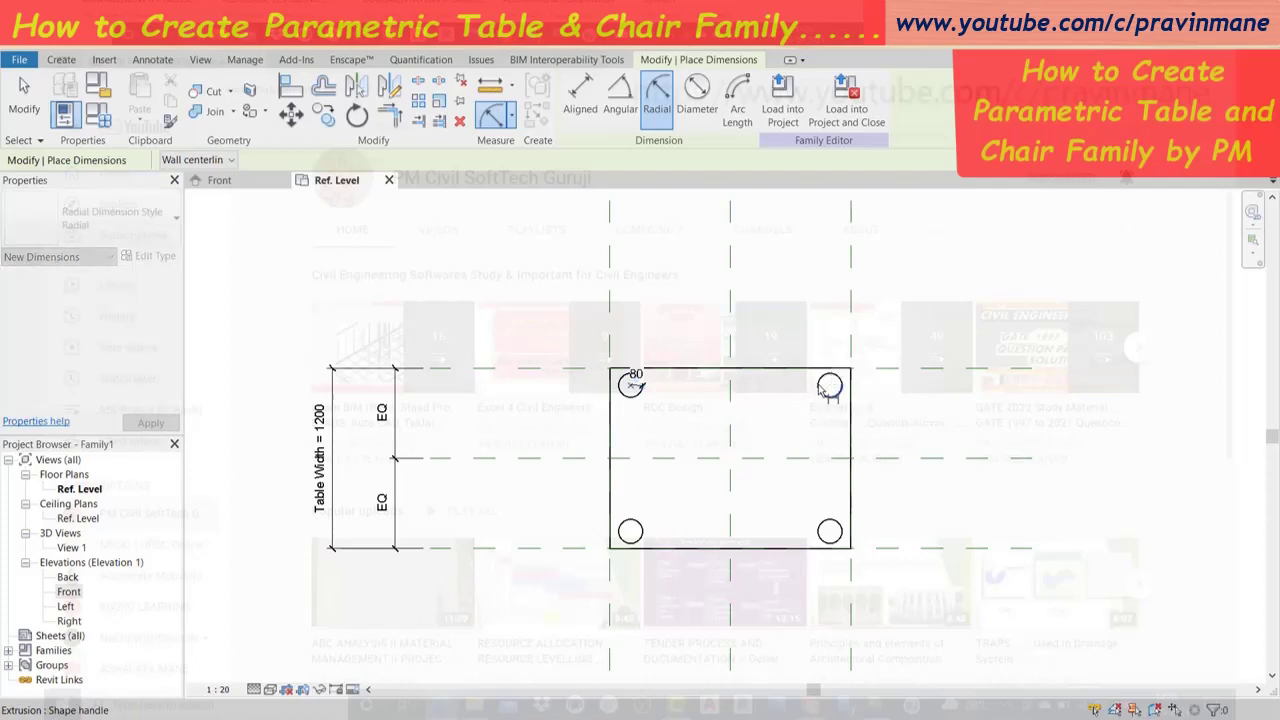
left_click(896, 393)
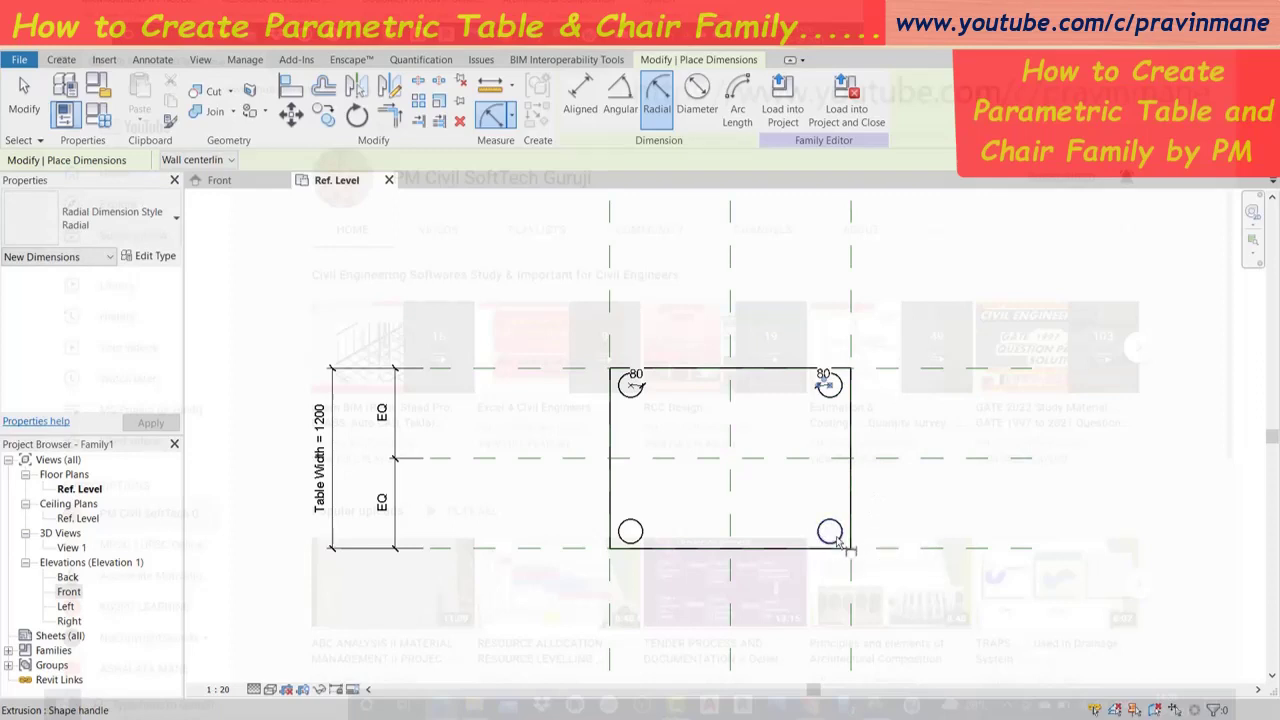
left_click(841, 536)
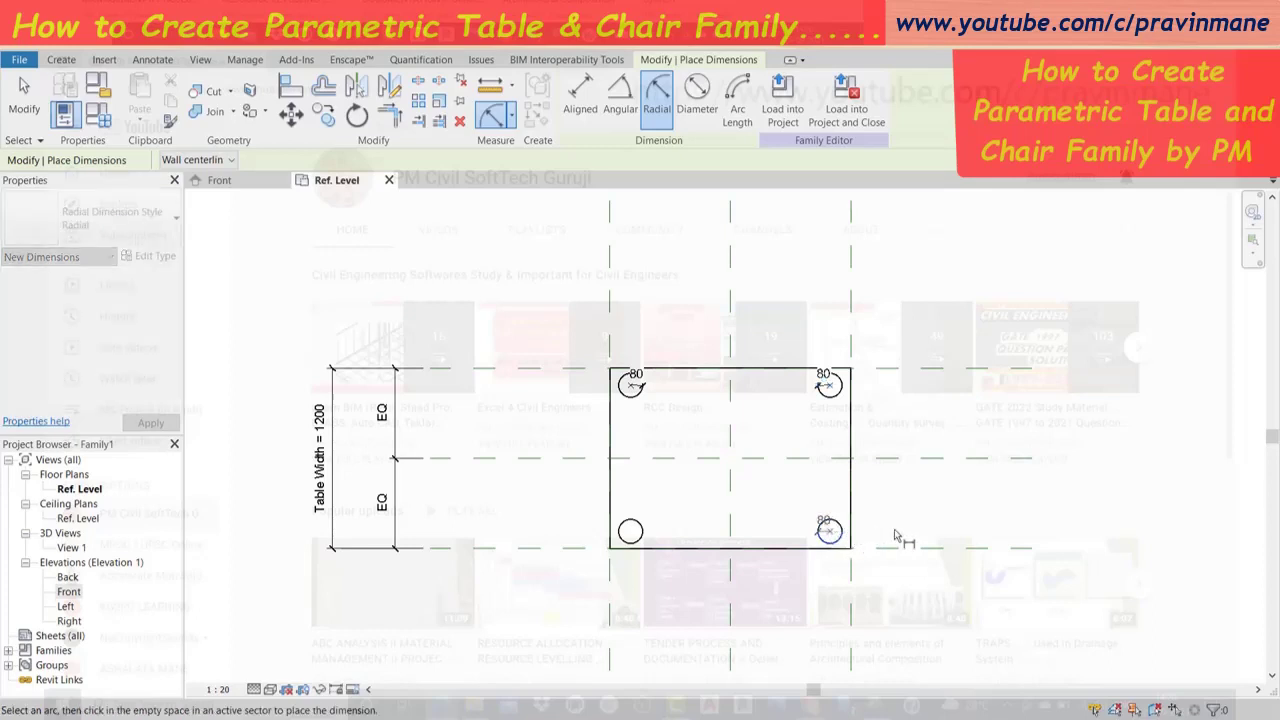
left_click(897, 537)
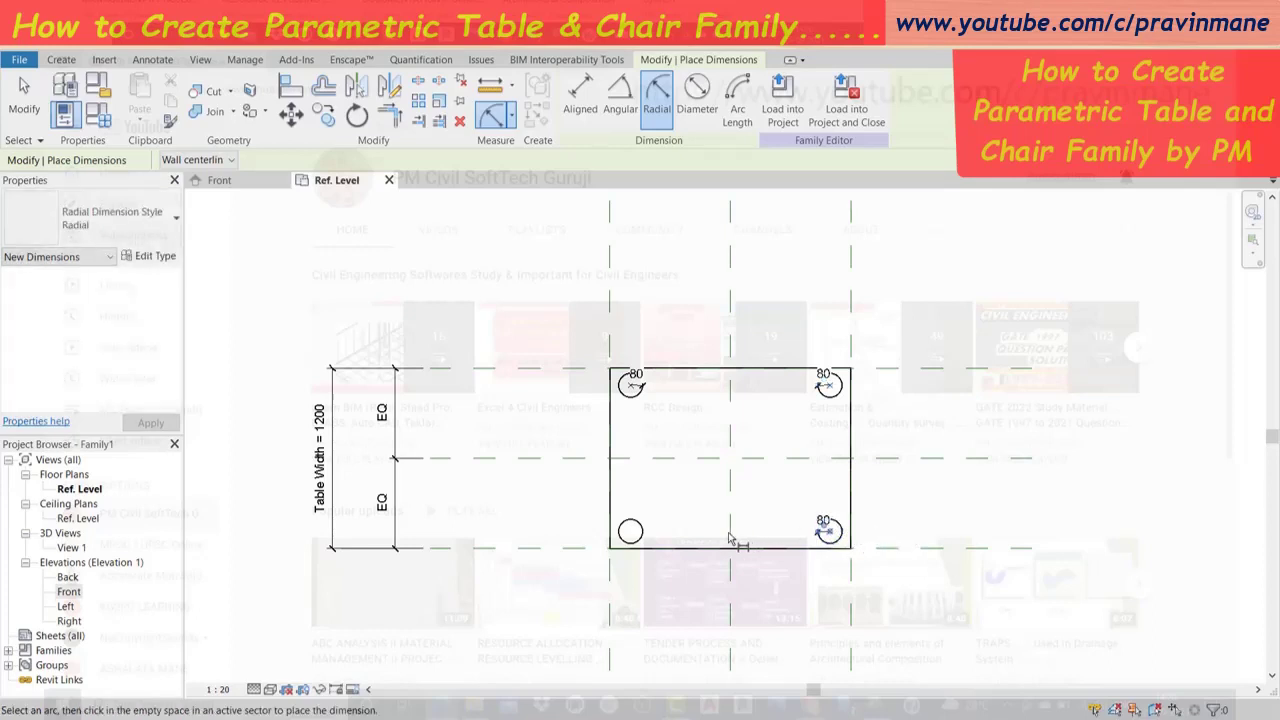
left_click(632, 535)
Finish the bottom-left radius dimension and label the top-left one with new type parameter 'Table leg radius'.
left_click(566, 534)
key("Escape")
key("Escape")
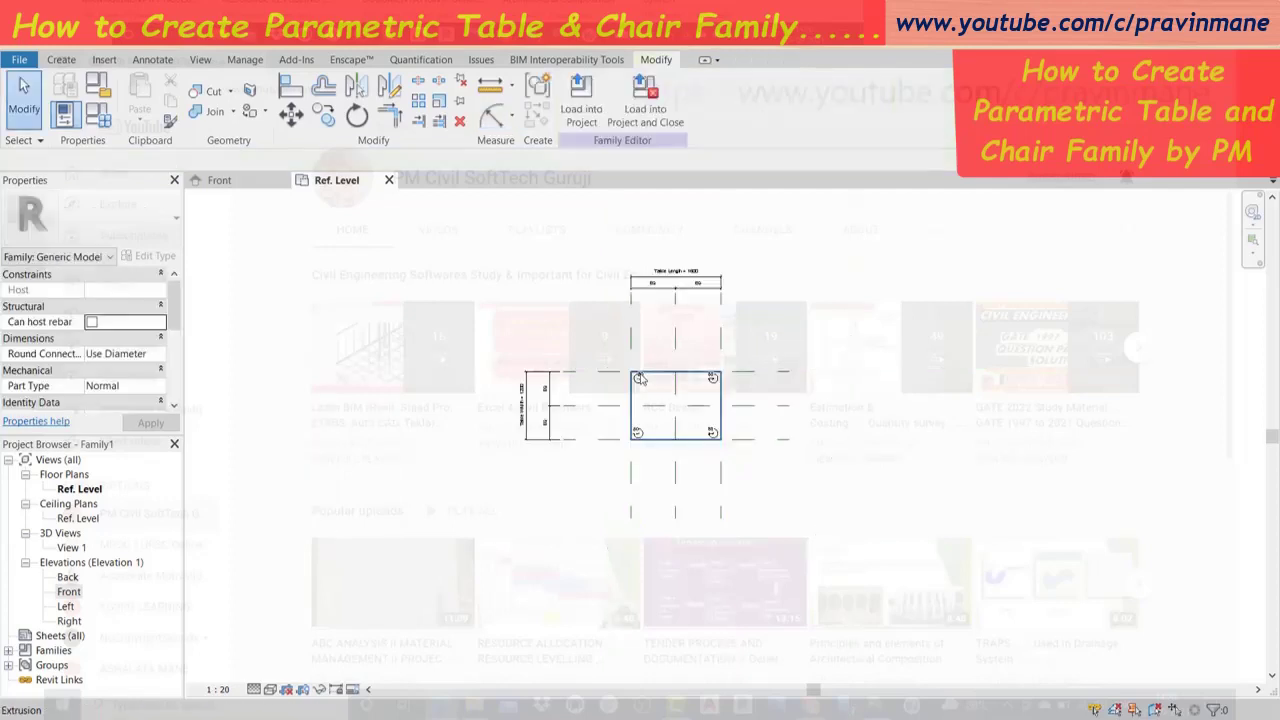
scroll(640, 395, "up", 3)
scroll(640, 395, "up", 2)
scroll(645, 390, "up", 2)
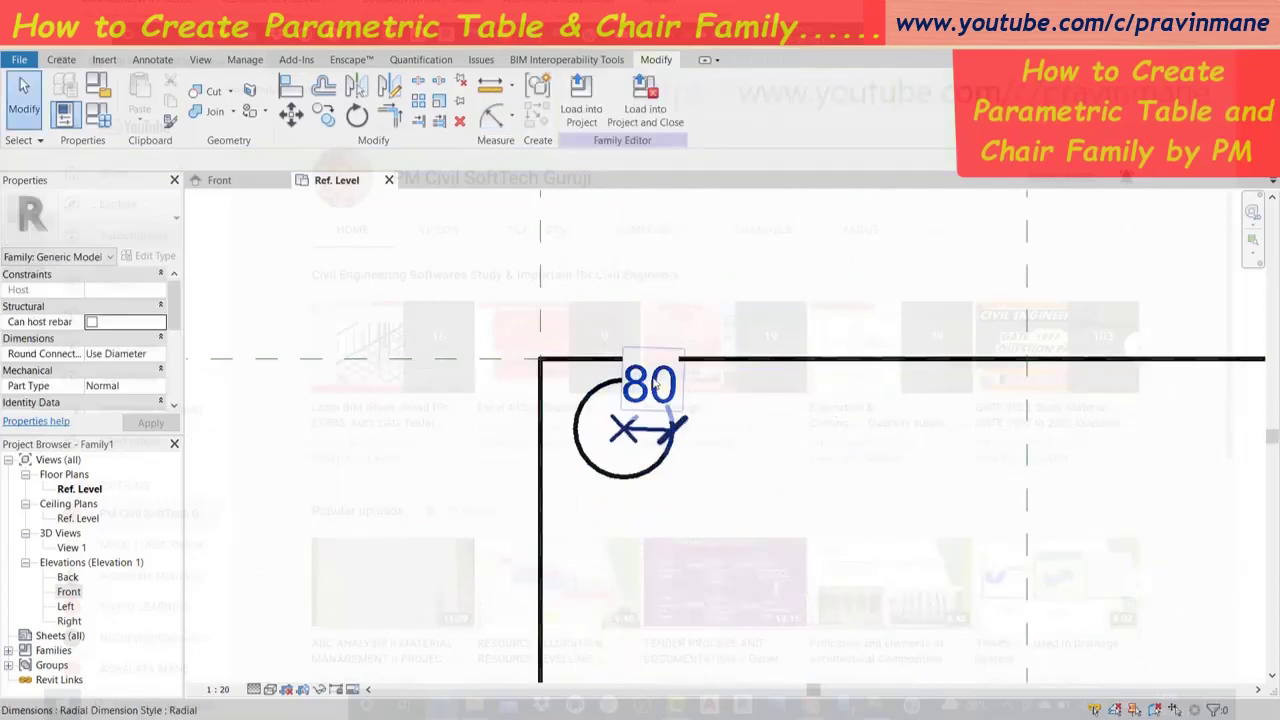
left_click(660, 376)
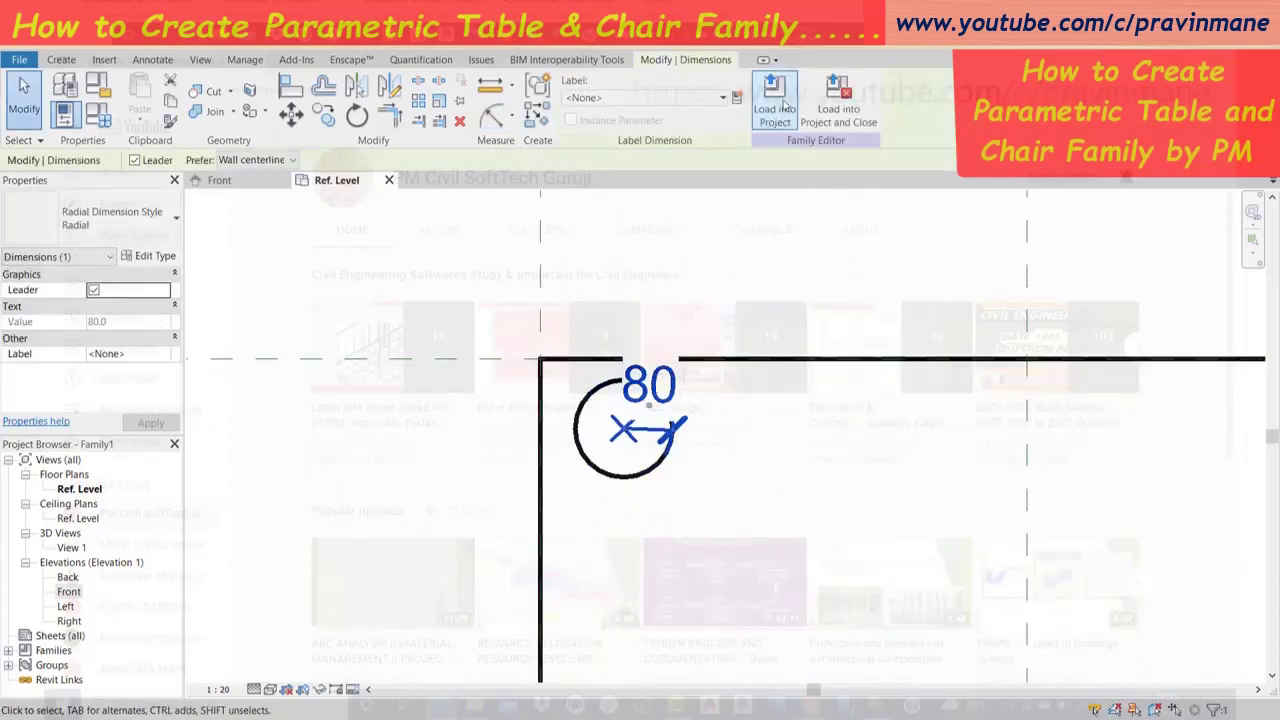
left_click(737, 97)
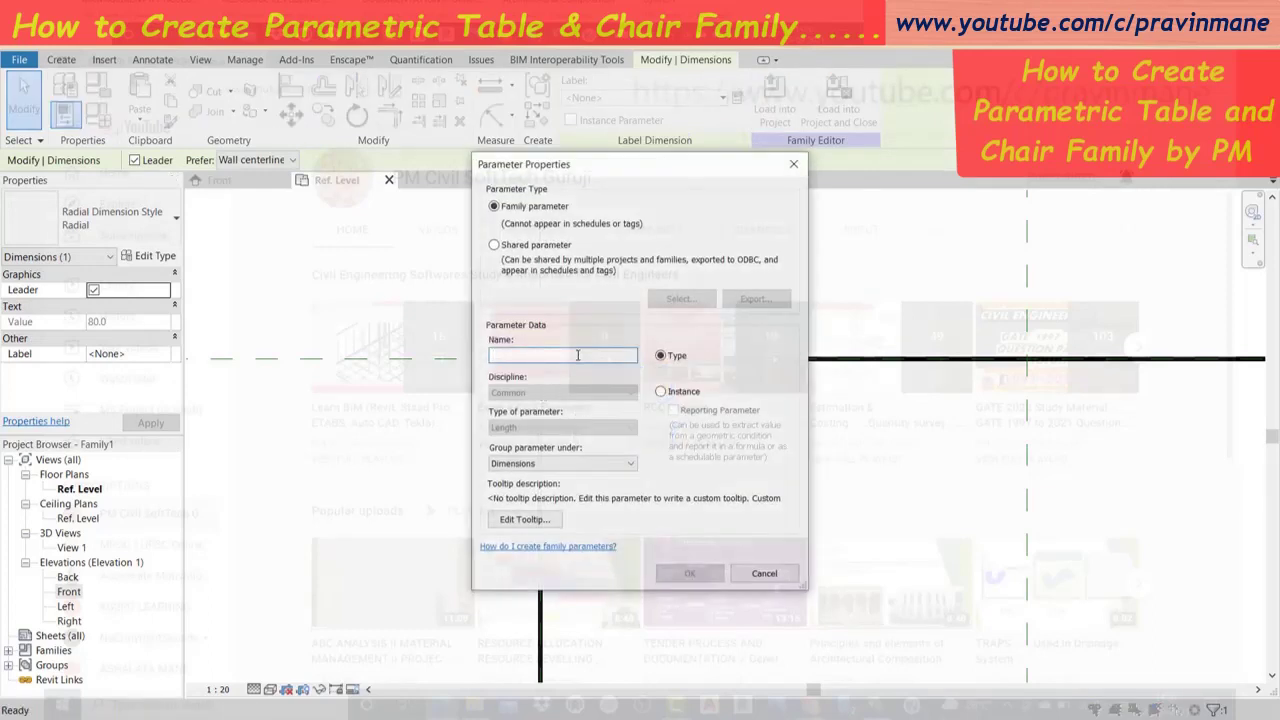
type("Table leg radius")
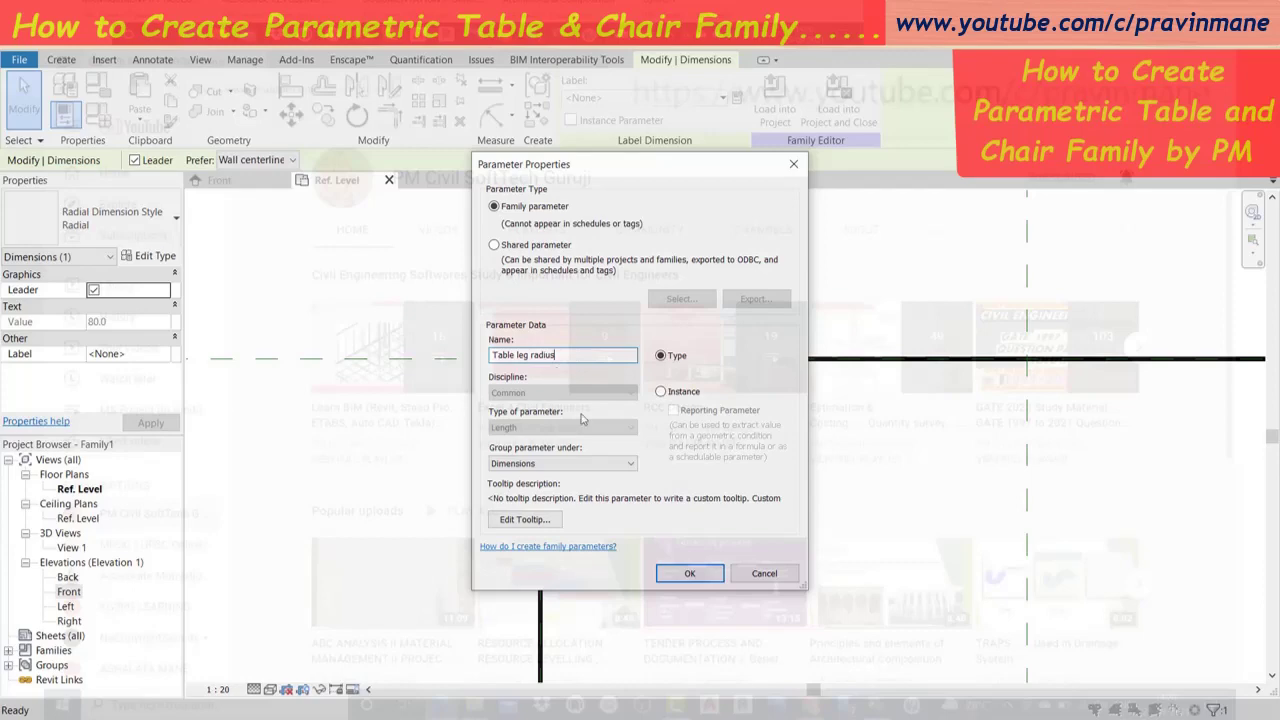
left_click(686, 575)
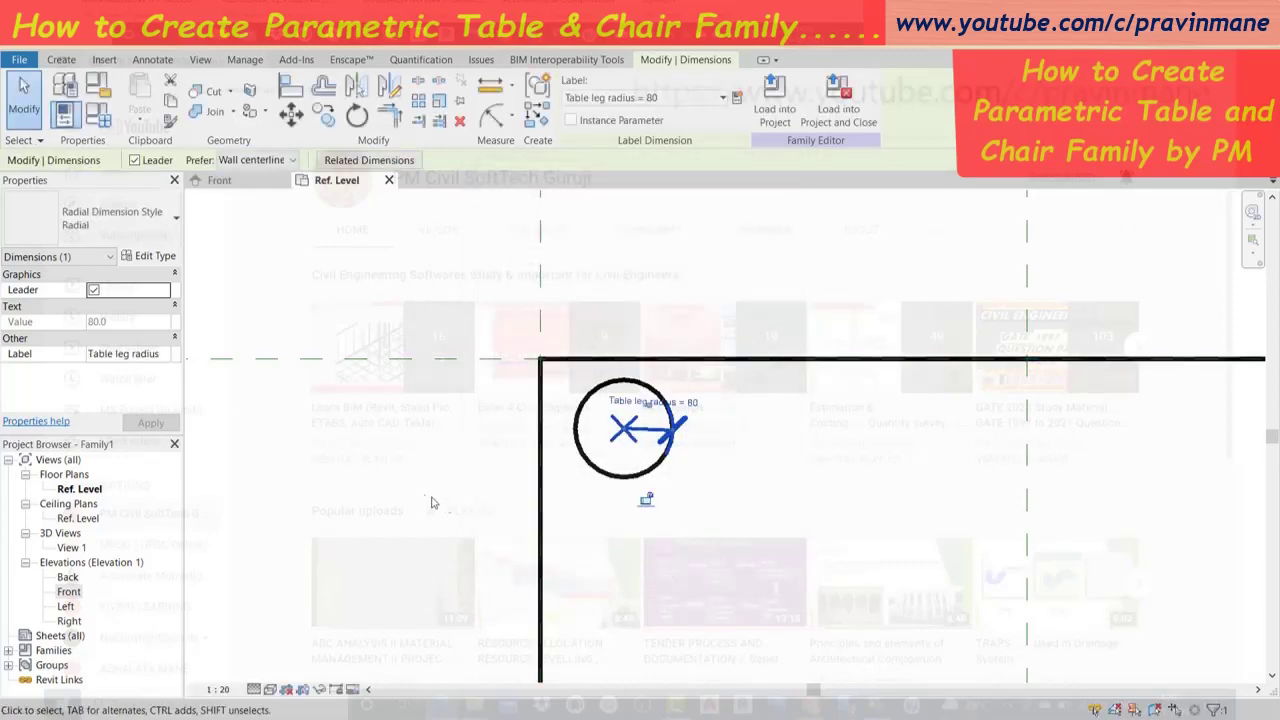
left_click(412, 484)
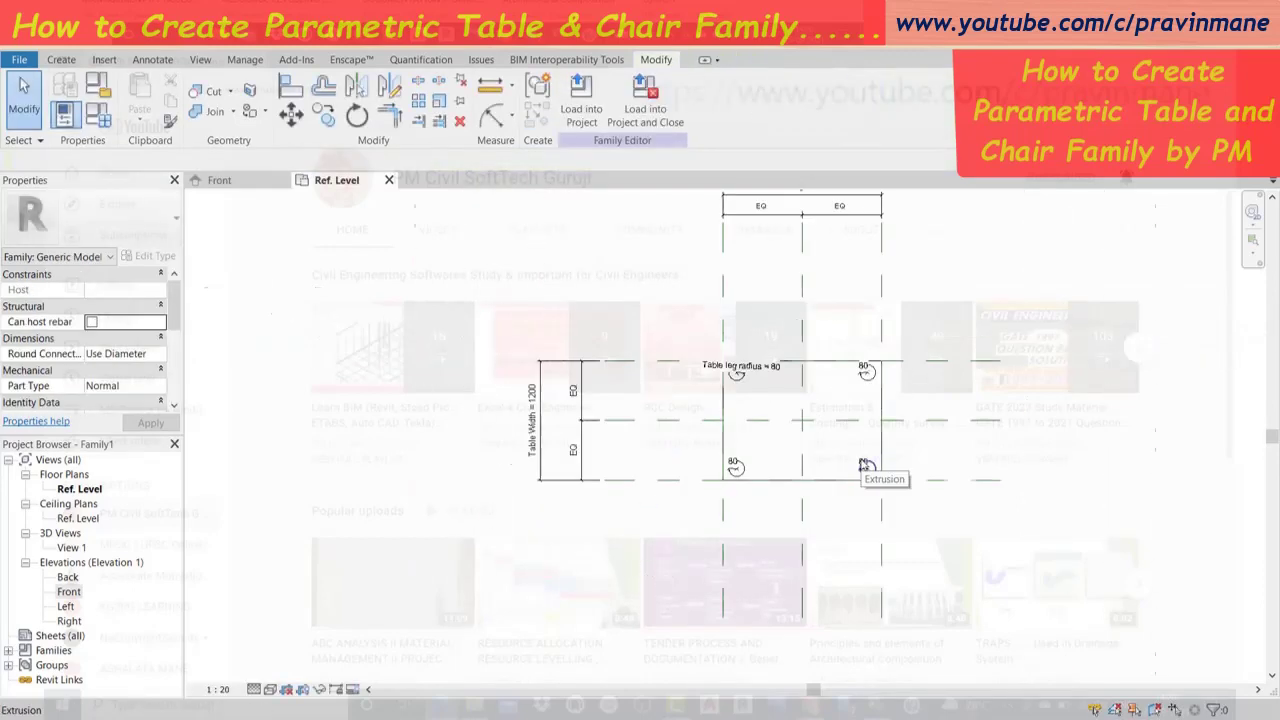
Assign the Table leg radius label to two more leg radius dimensions.
left_click(878, 483)
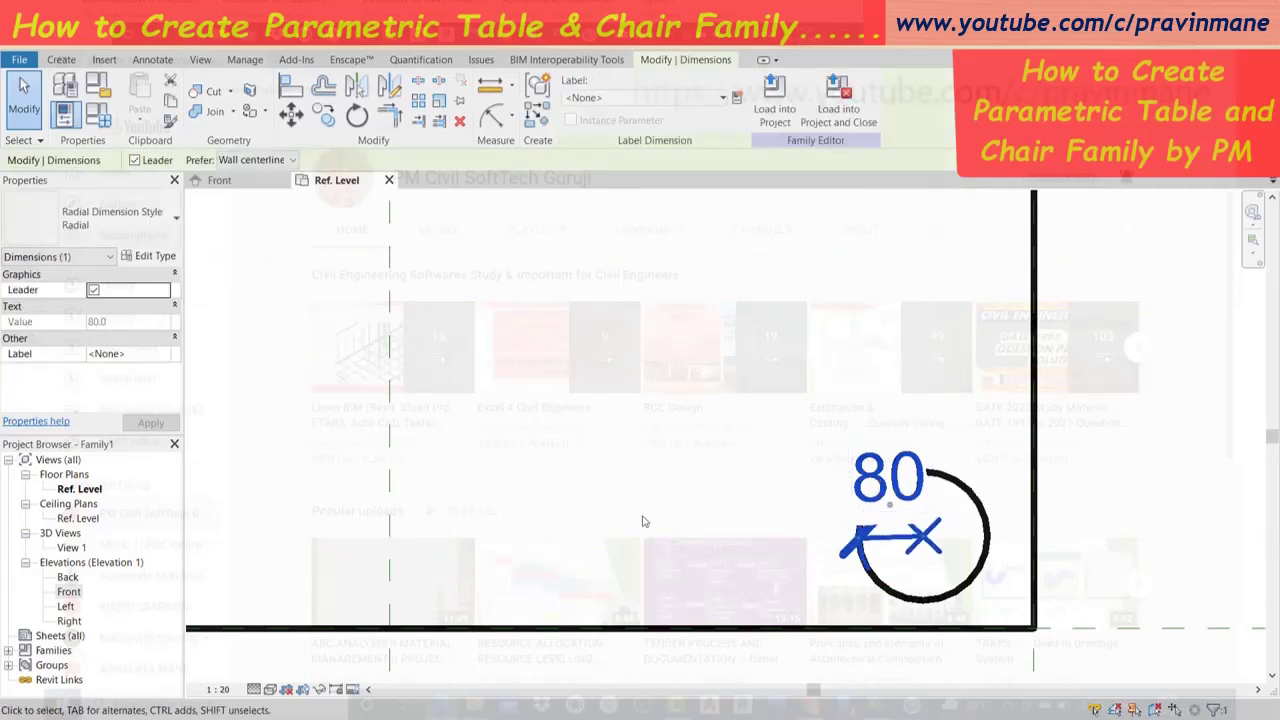
left_click(722, 97)
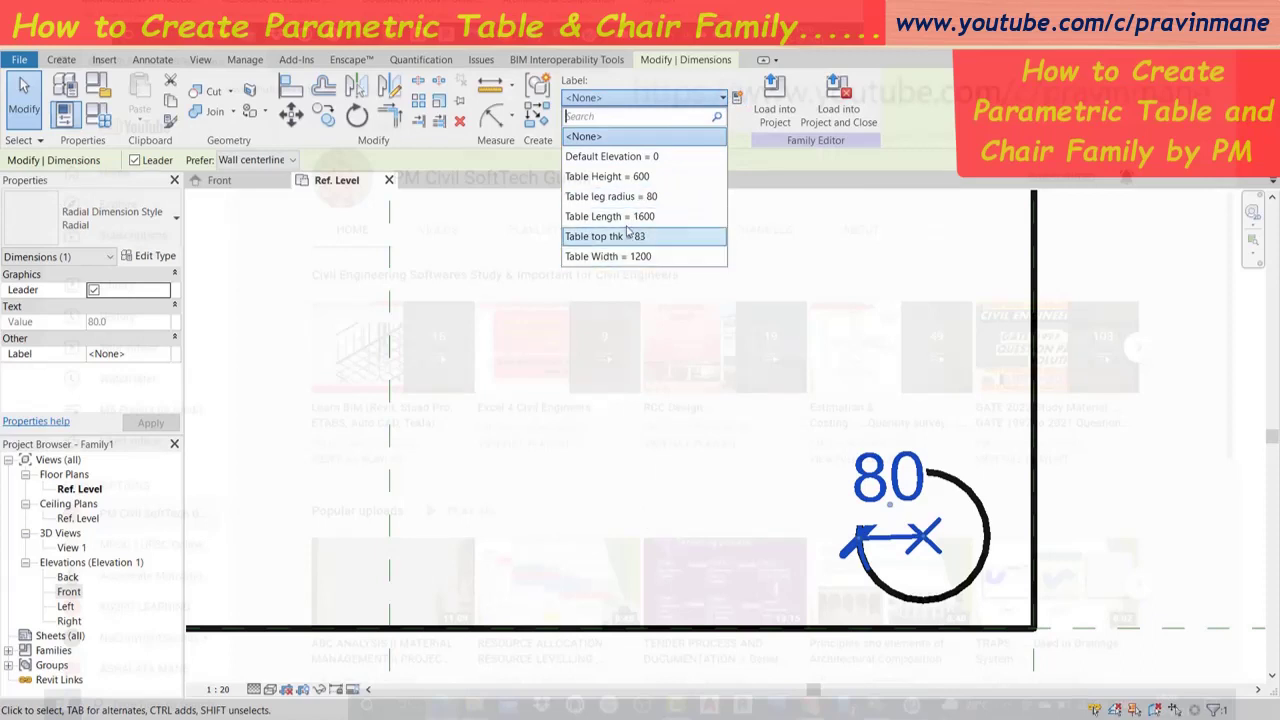
left_click(628, 200)
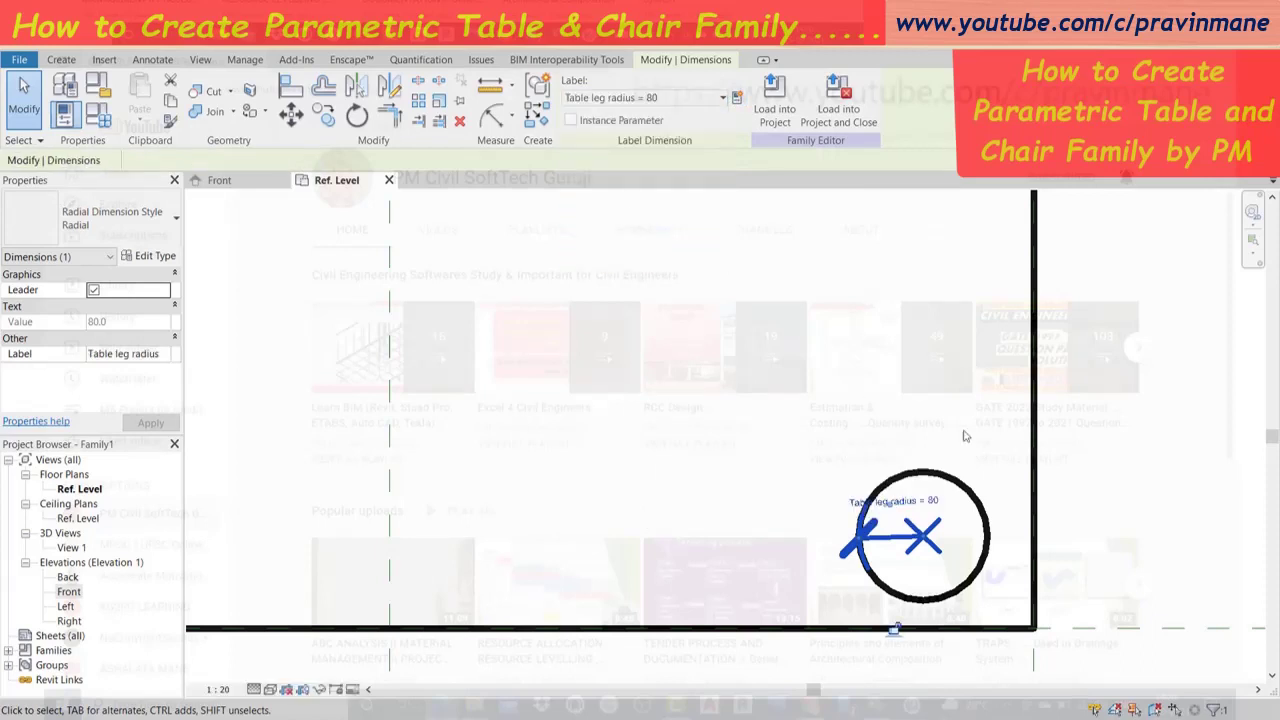
key("Escape")
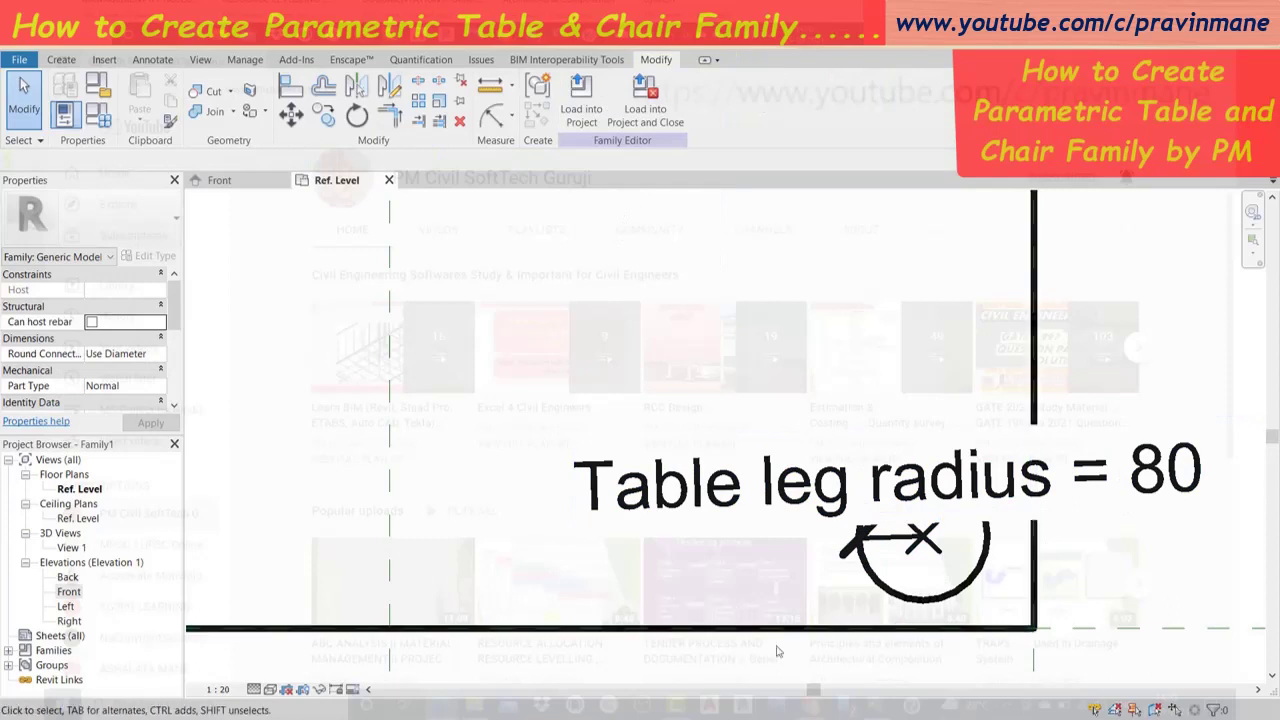
left_click_drag(812, 698, 572, 698)
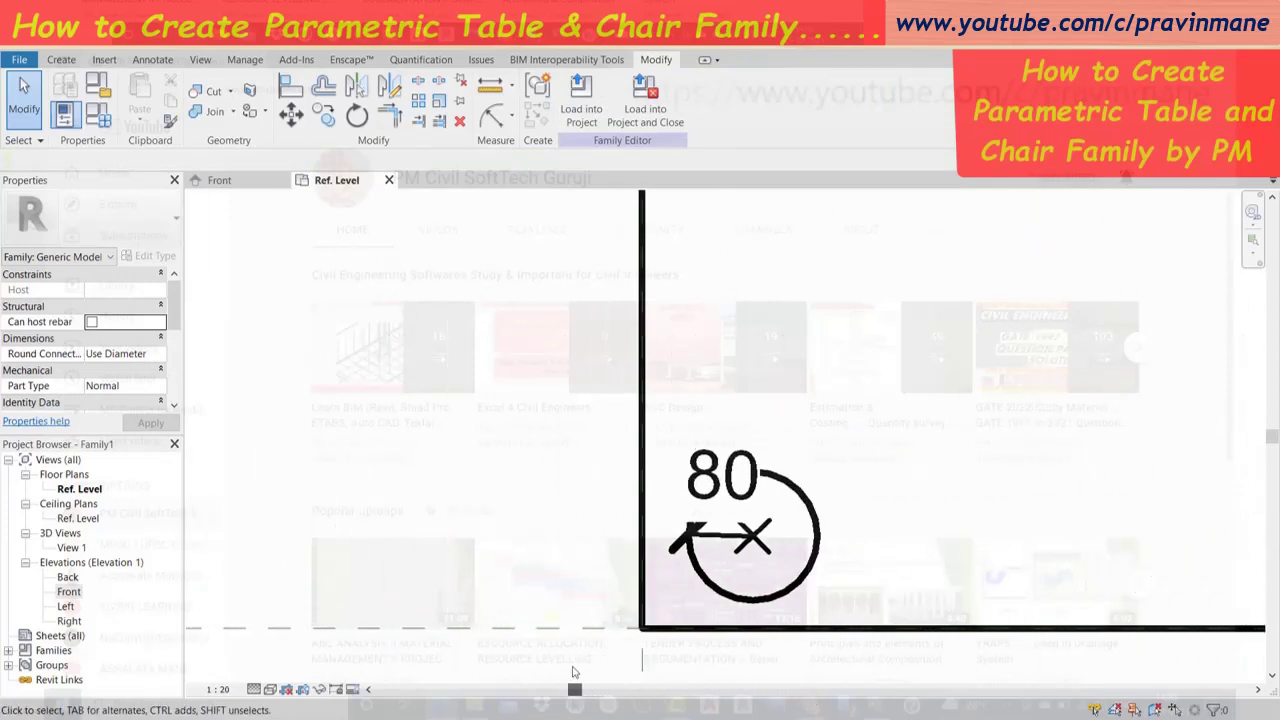
left_click(706, 466)
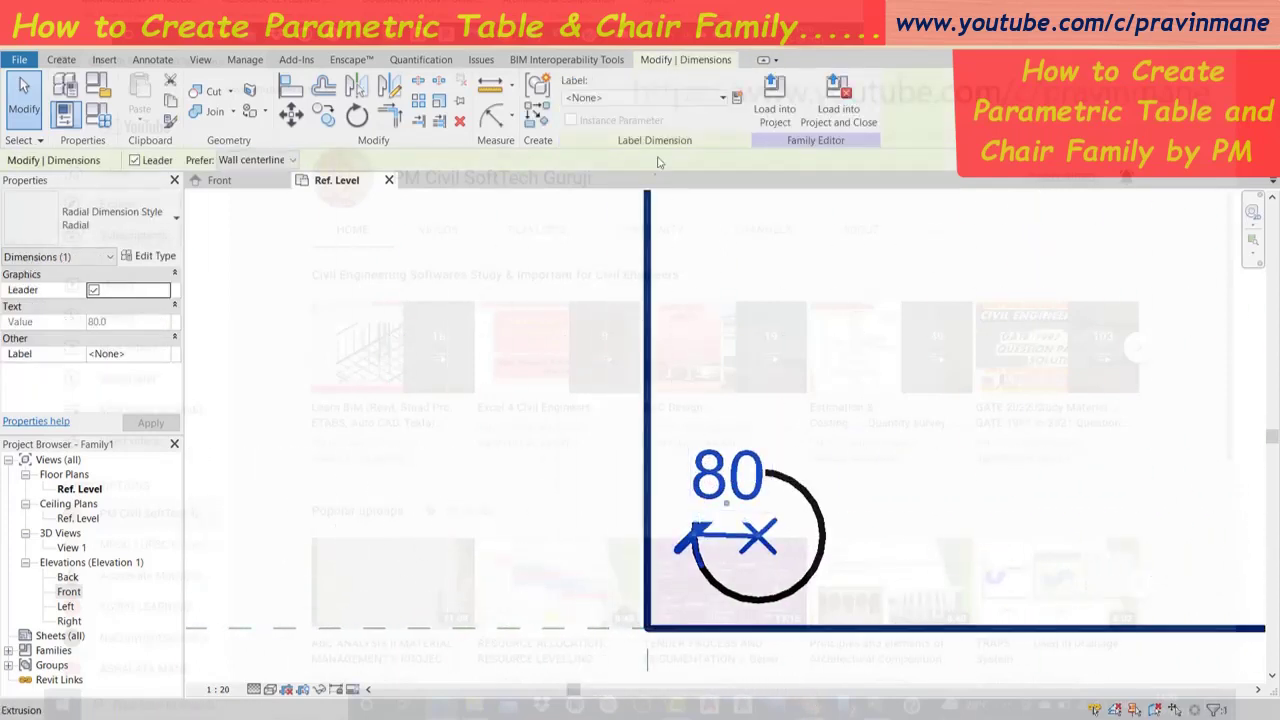
left_click(723, 97)
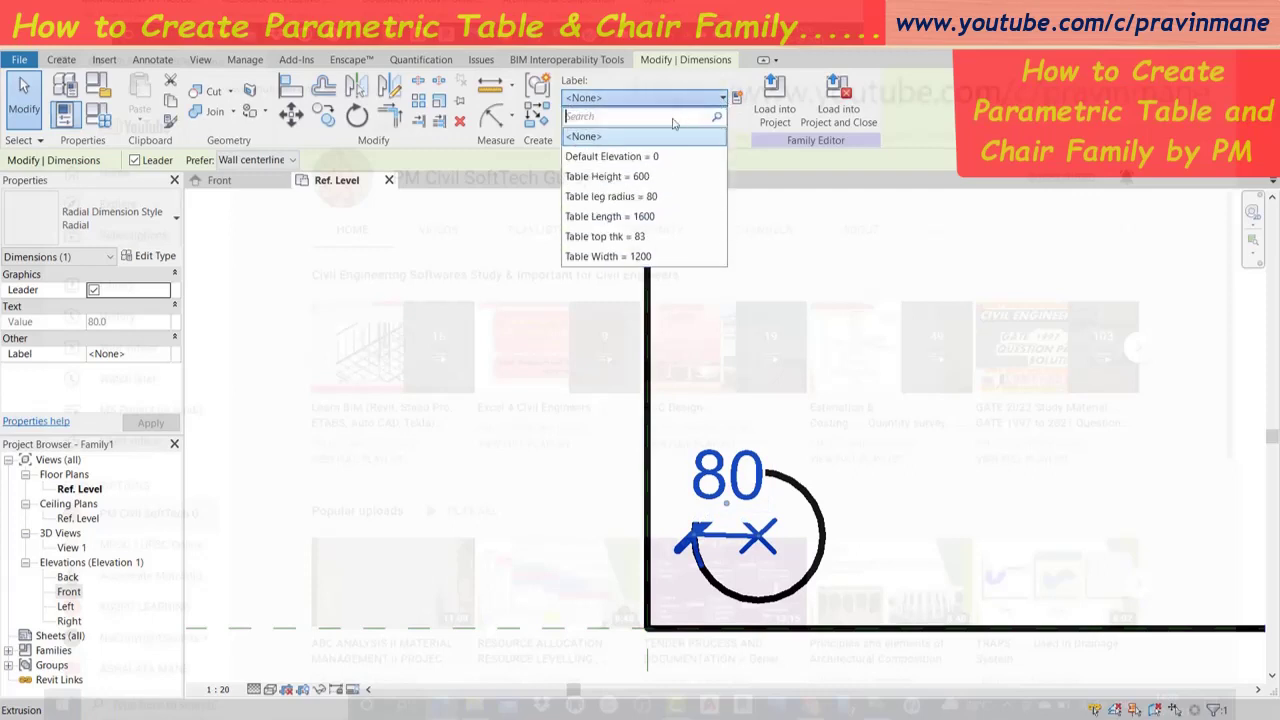
left_click(600, 196)
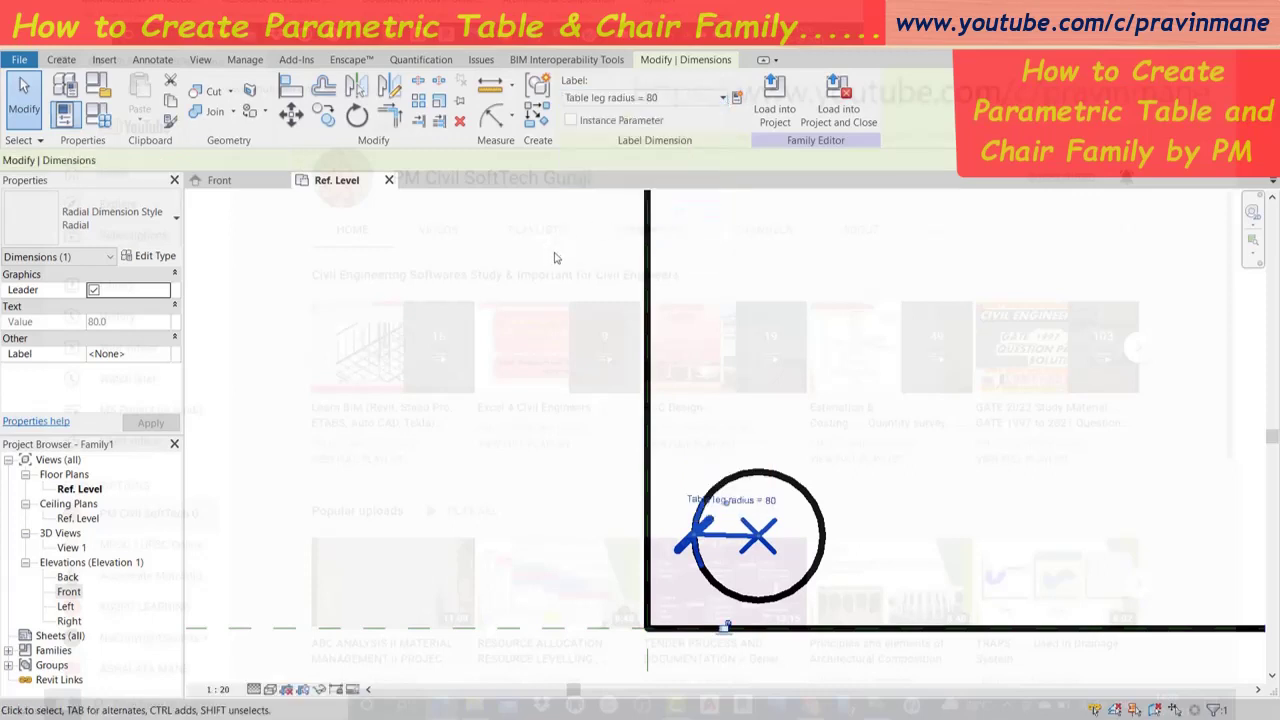
left_click(495, 313)
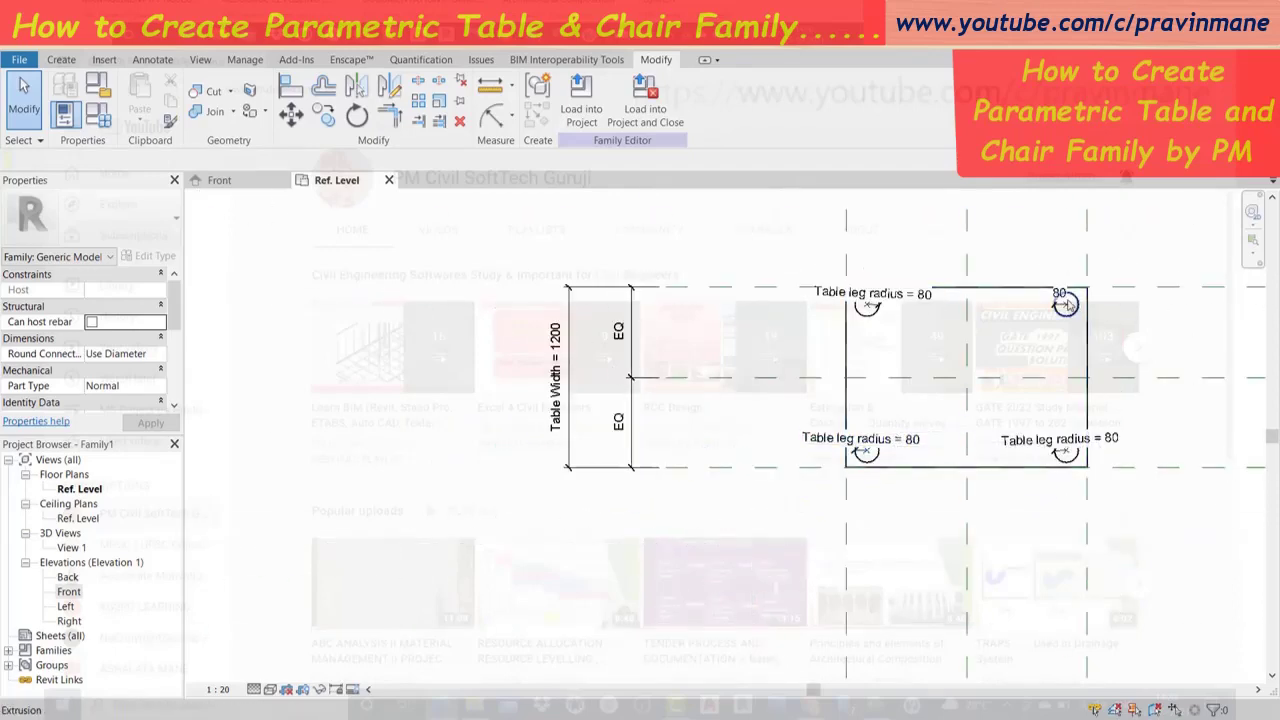
Label the last remaining leg's radius dimension with Table leg radius as well.
left_click(1063, 300)
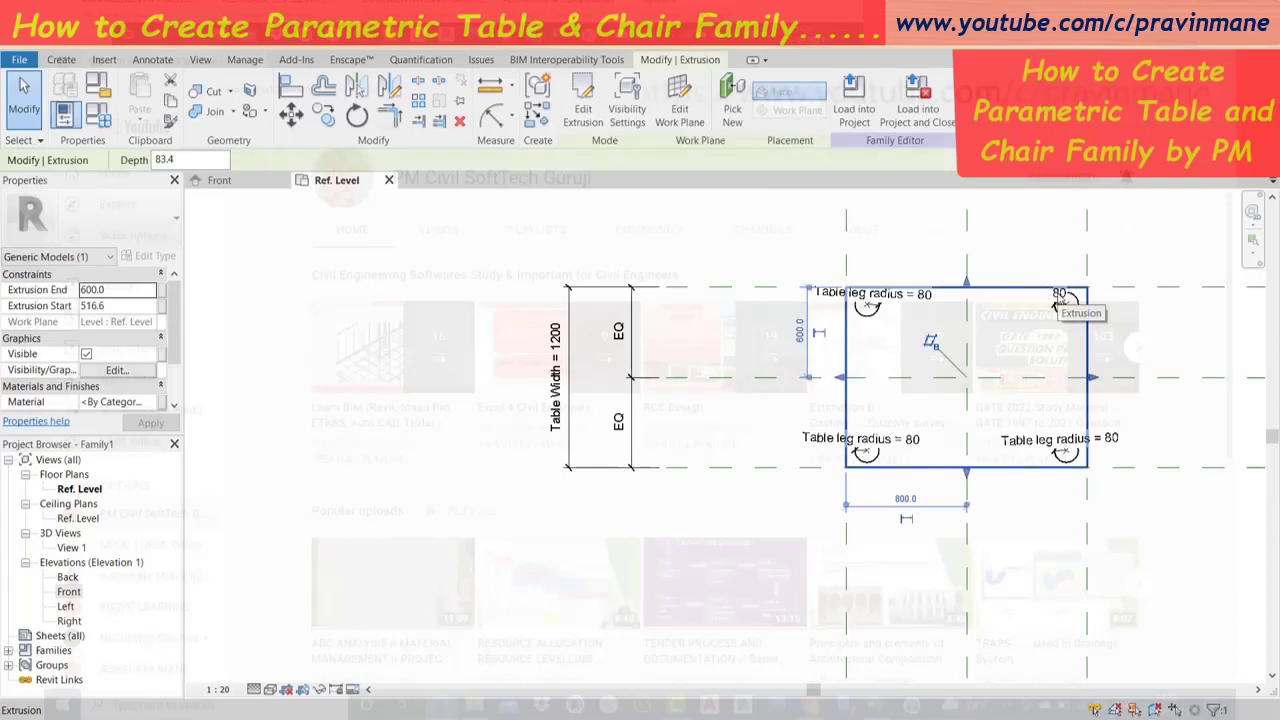
left_click(1146, 341)
scroll(1203, 337, "up", 2)
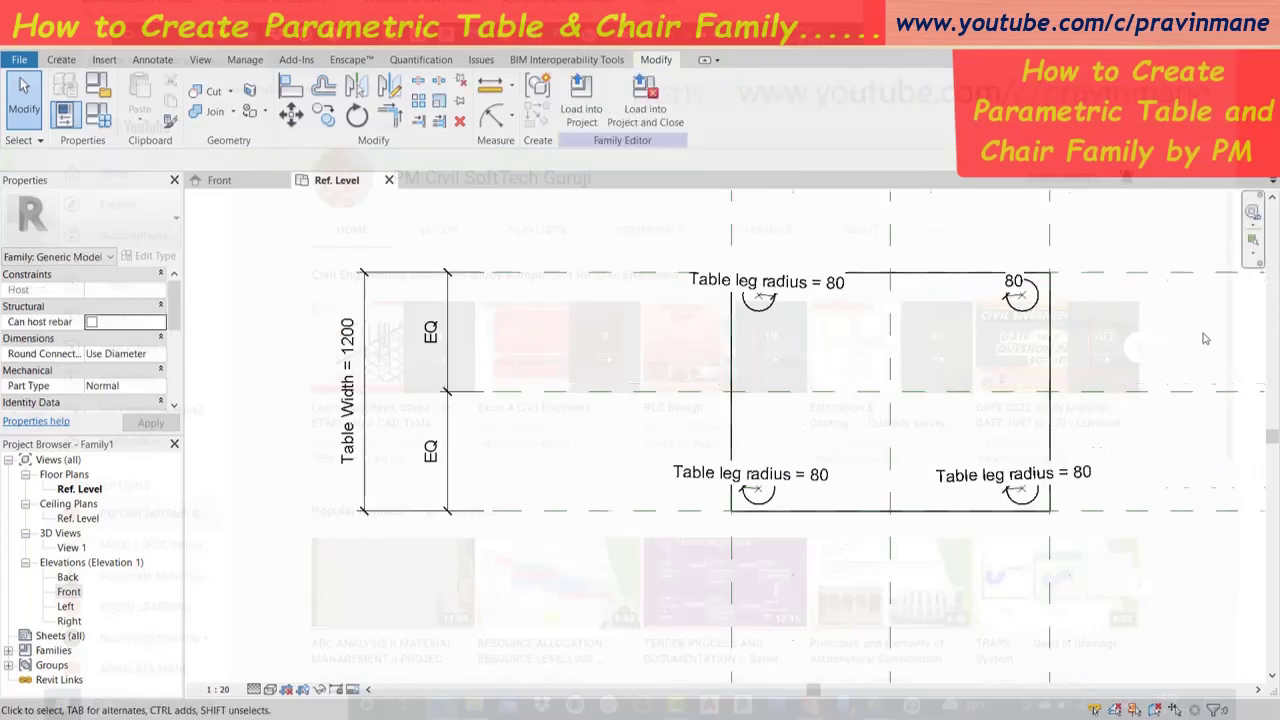
scroll(1203, 337, "up", 2)
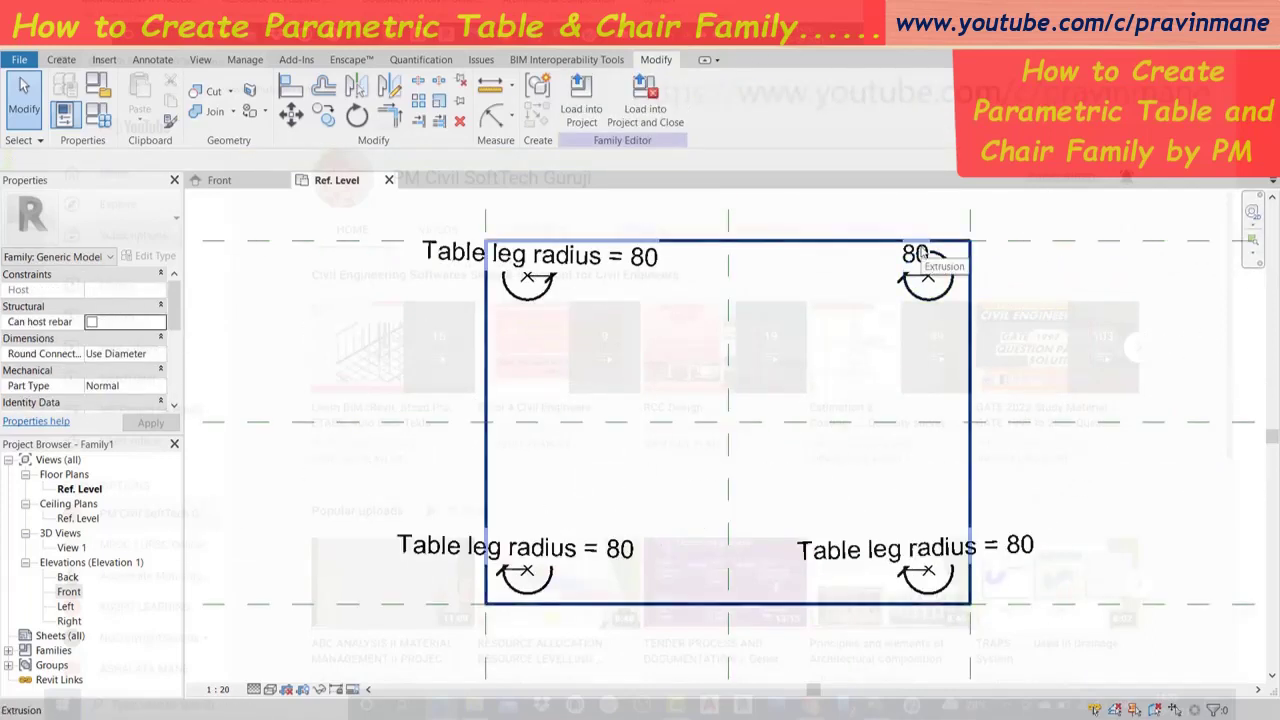
scroll(922, 258, "up", 3)
left_click(917, 255)
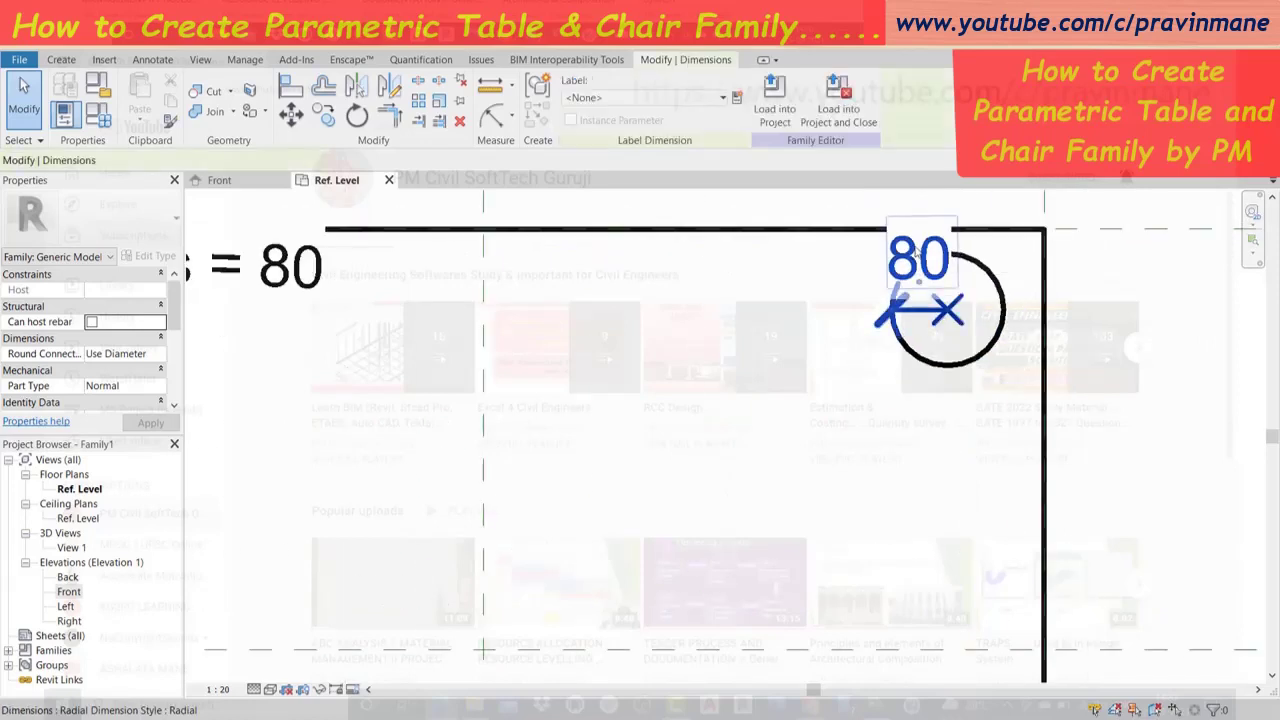
left_click(721, 98)
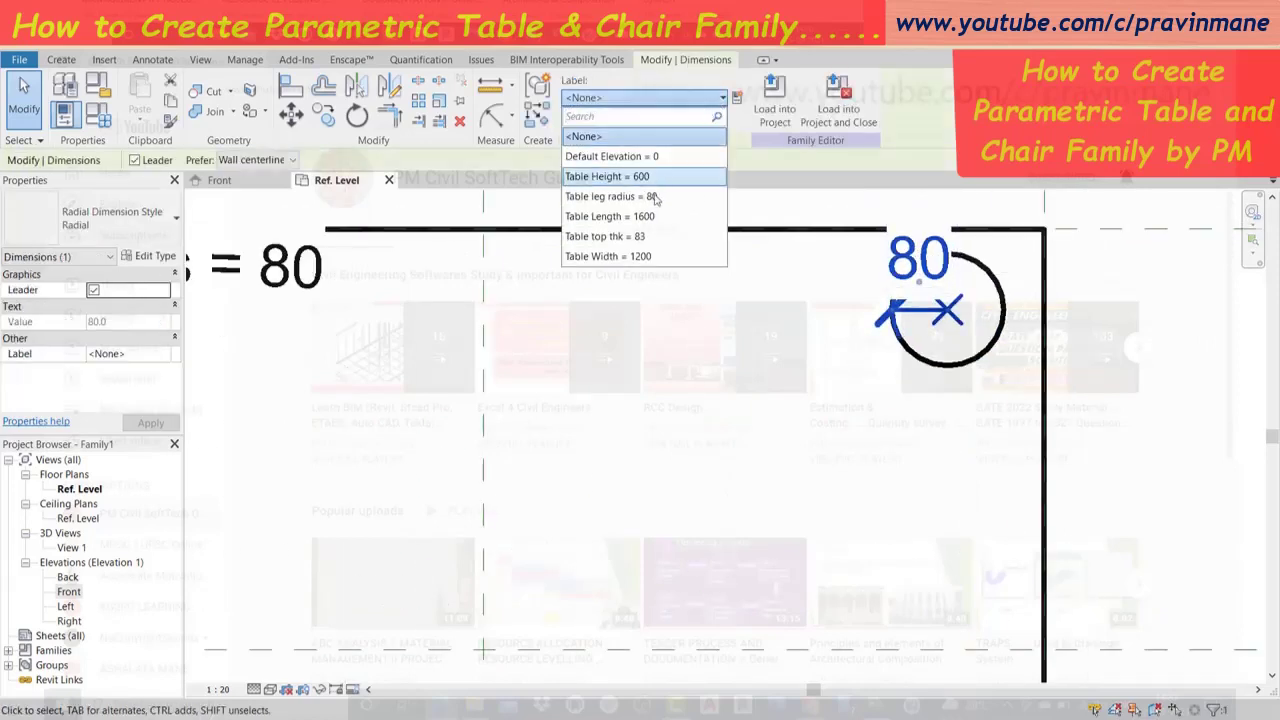
left_click(646, 195)
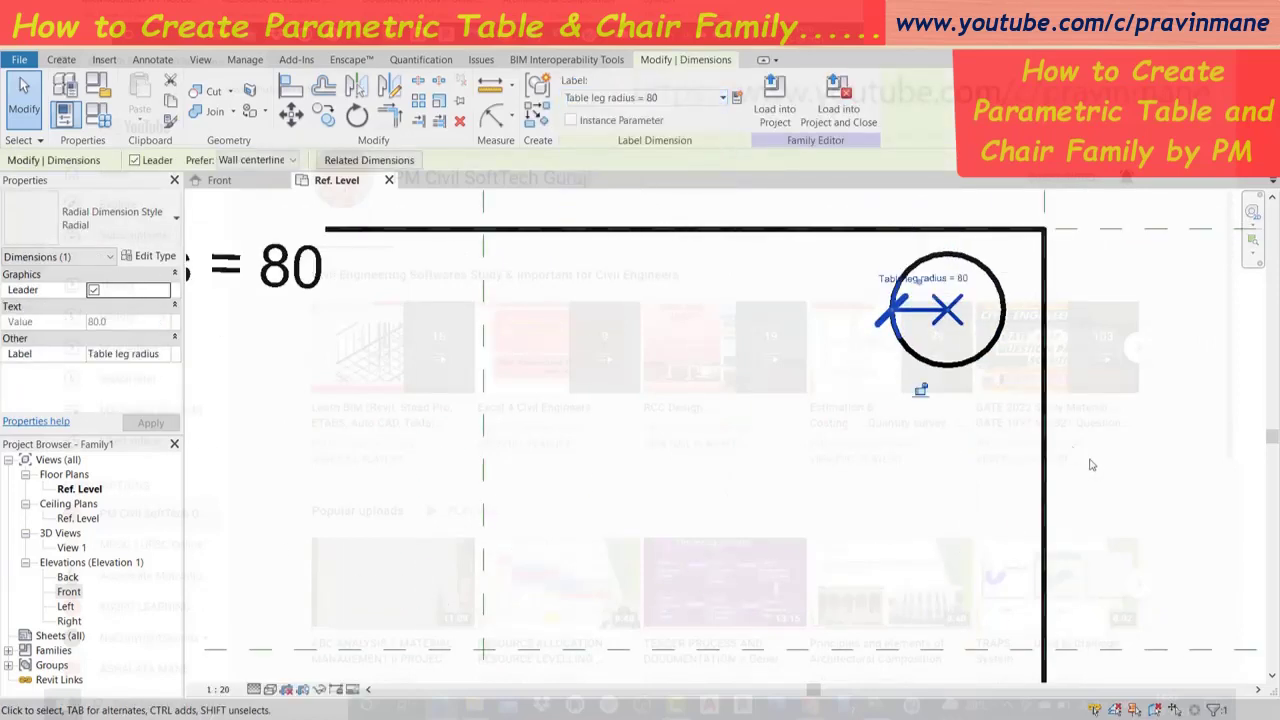
left_click(1155, 490)
In the Front elevation, make a first attempt to stretch the left leg up to the tabletop.
key("z")
key("f")
left_click(250, 182)
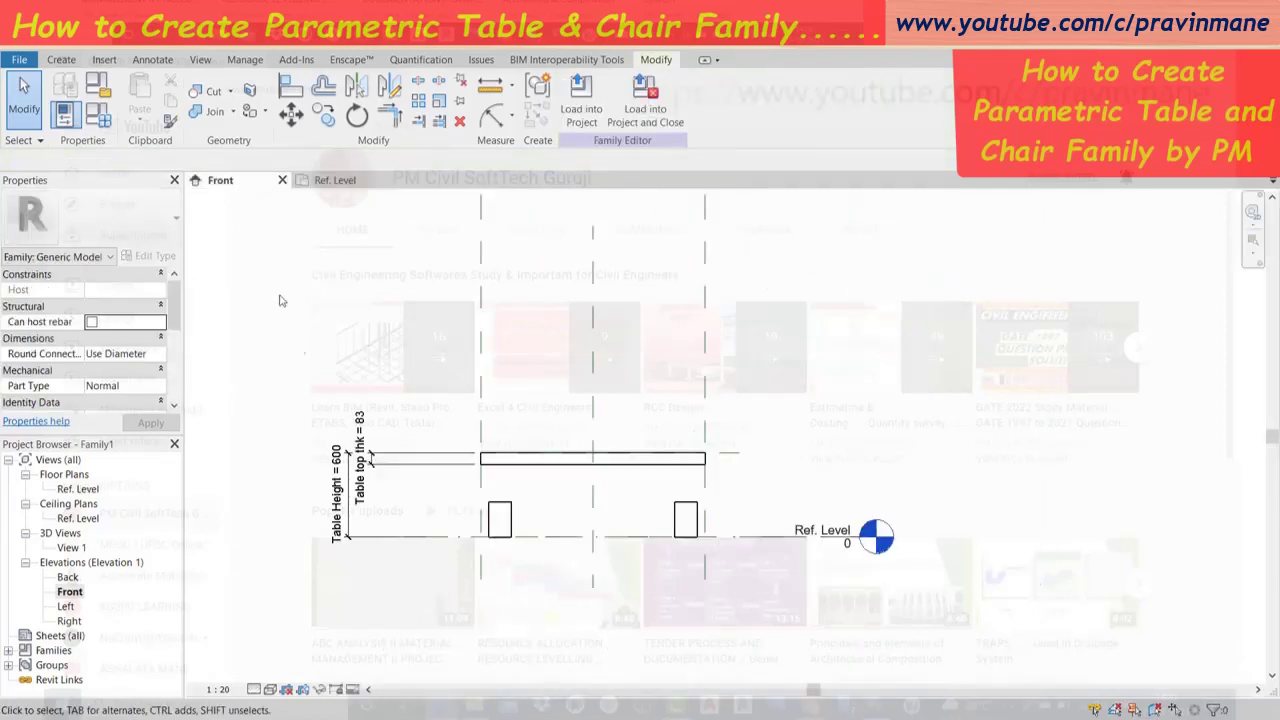
left_click(506, 508)
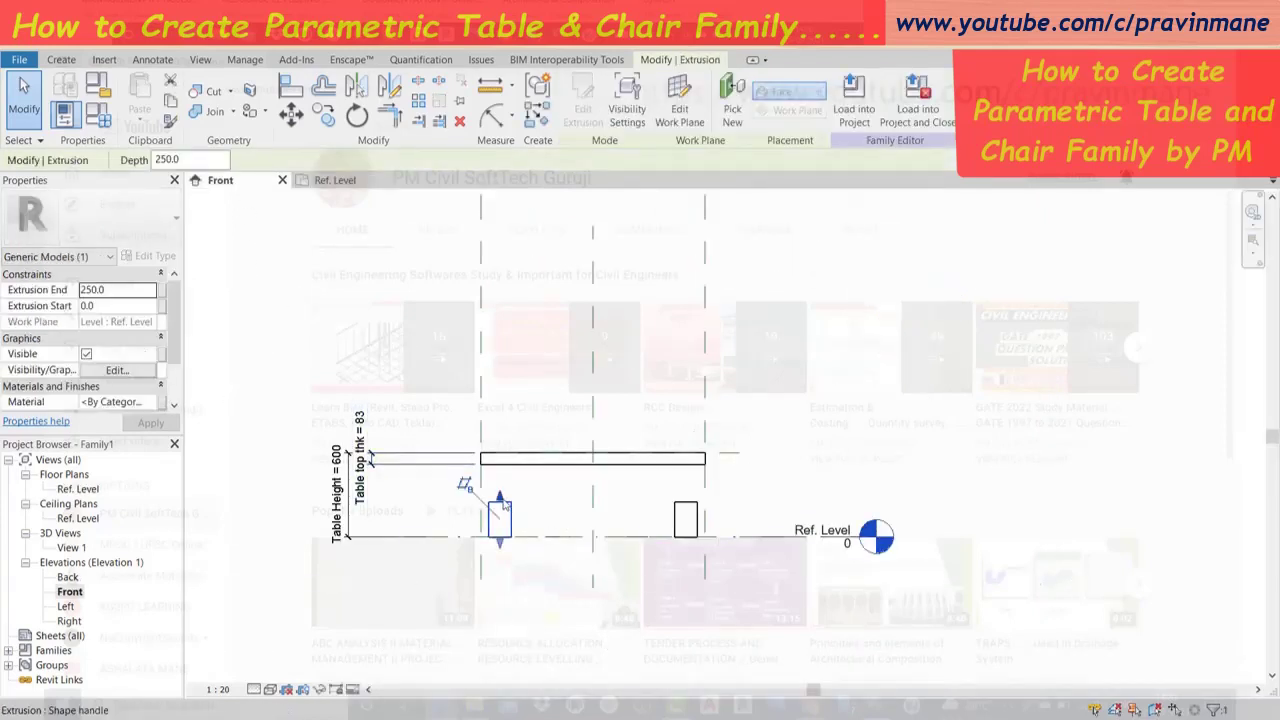
left_click_drag(500, 498, 499, 458)
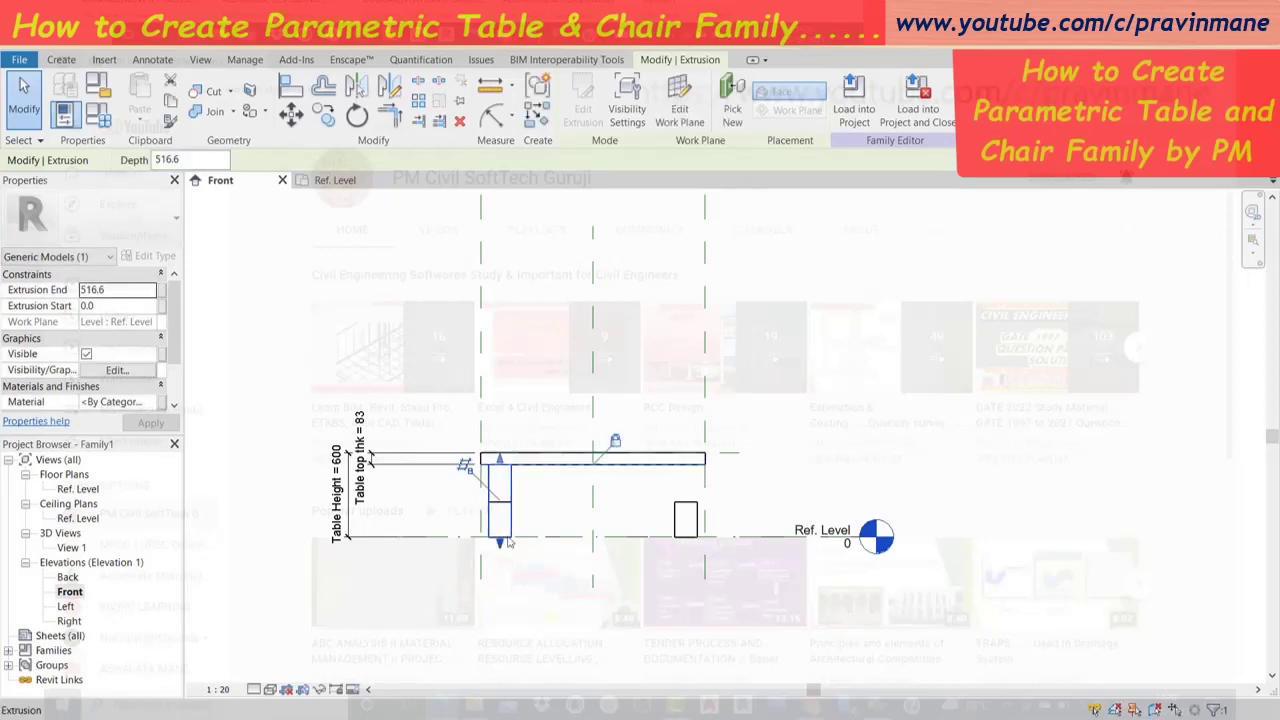
key("Escape")
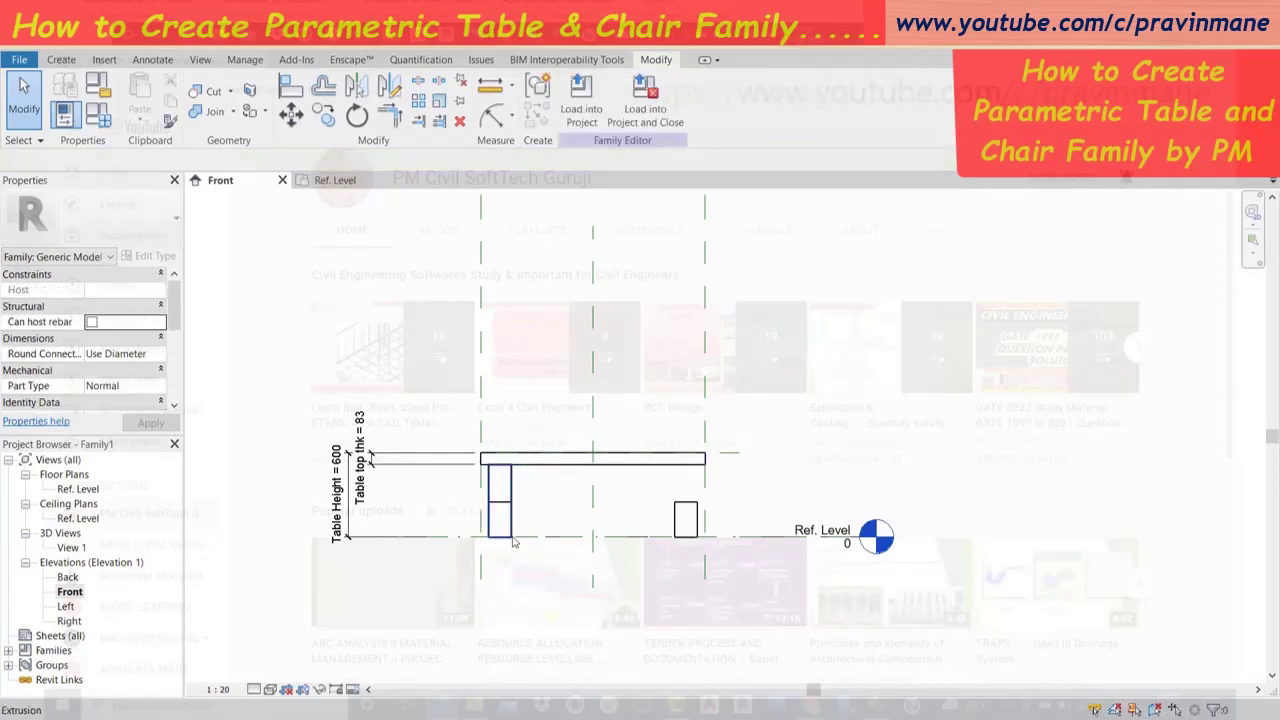
left_click(511, 488)
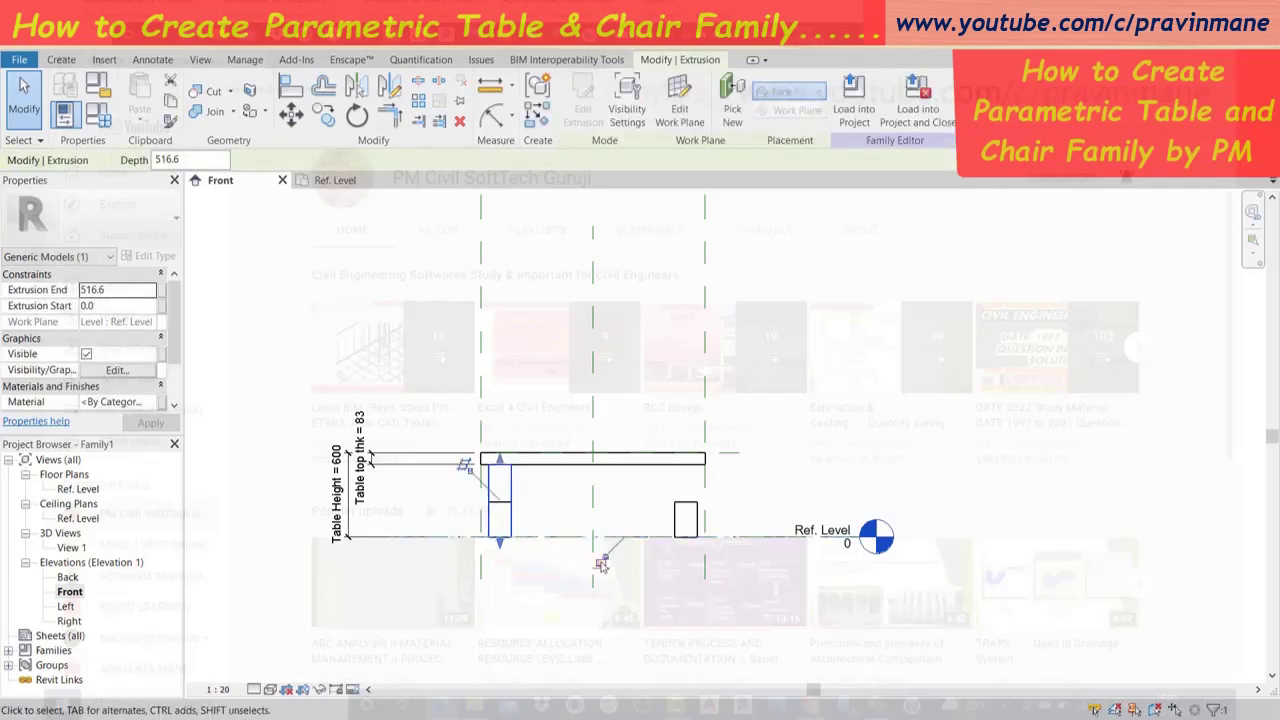
left_click(540, 602)
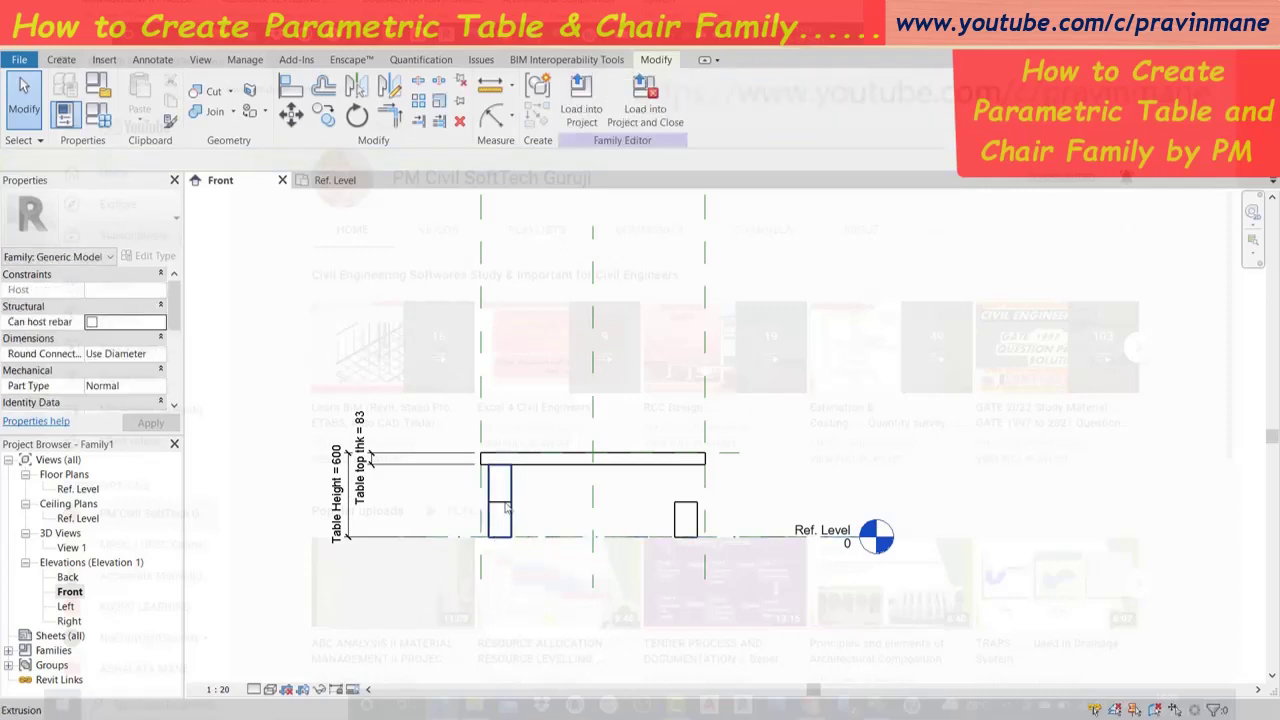
left_click(505, 508)
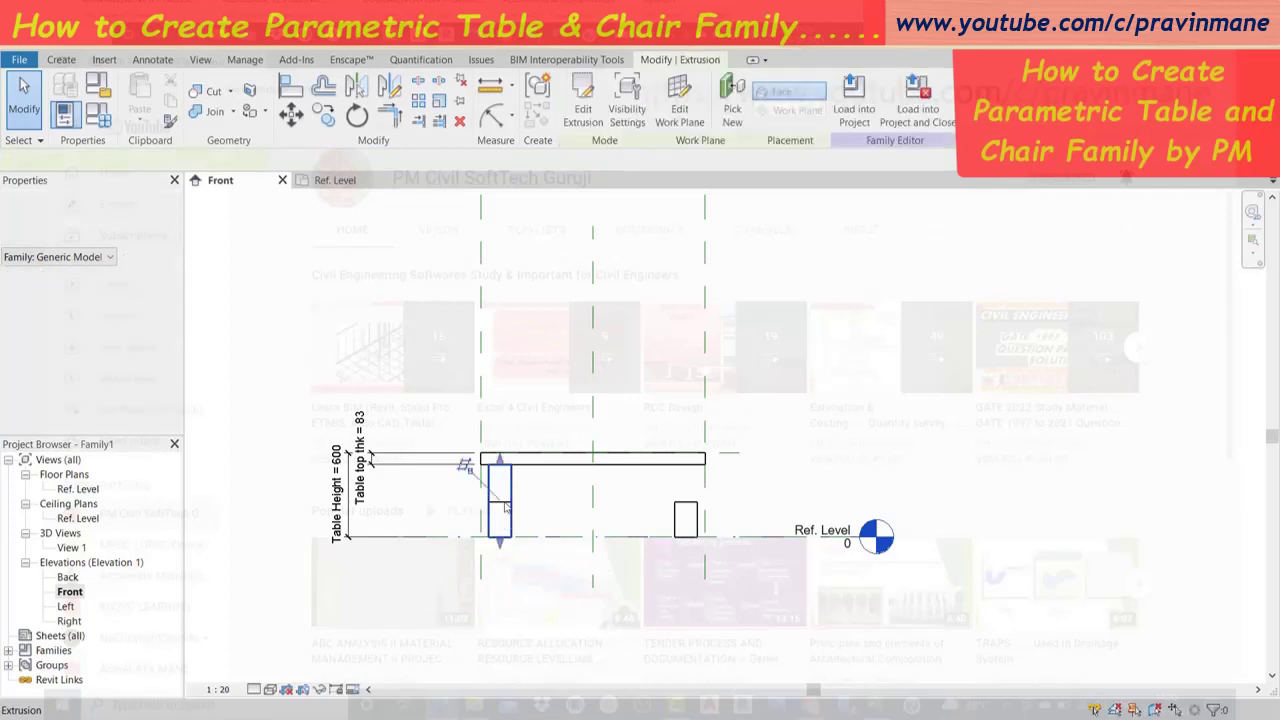
left_click(537, 606)
scroll(535, 555, "up", 4)
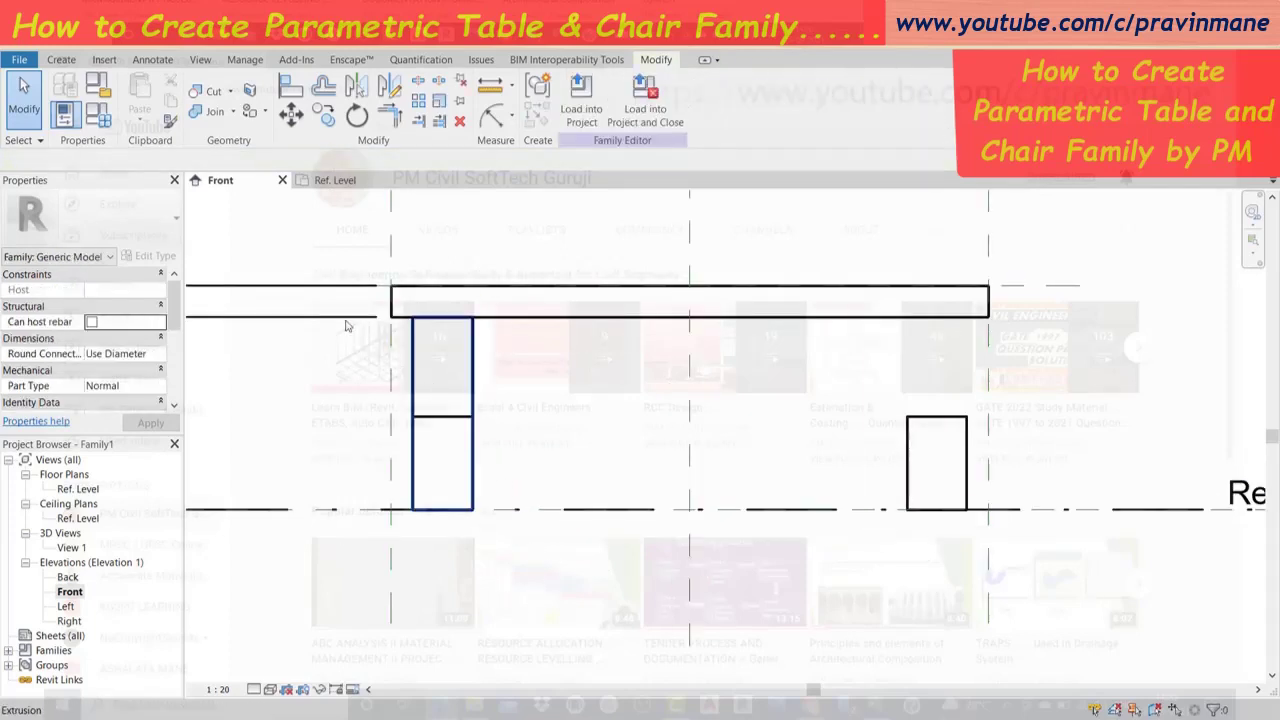
With thin lines on, snap the left leg's bottom to Ref. Level and its top to the tabletop underside.
key("t")
key("l")
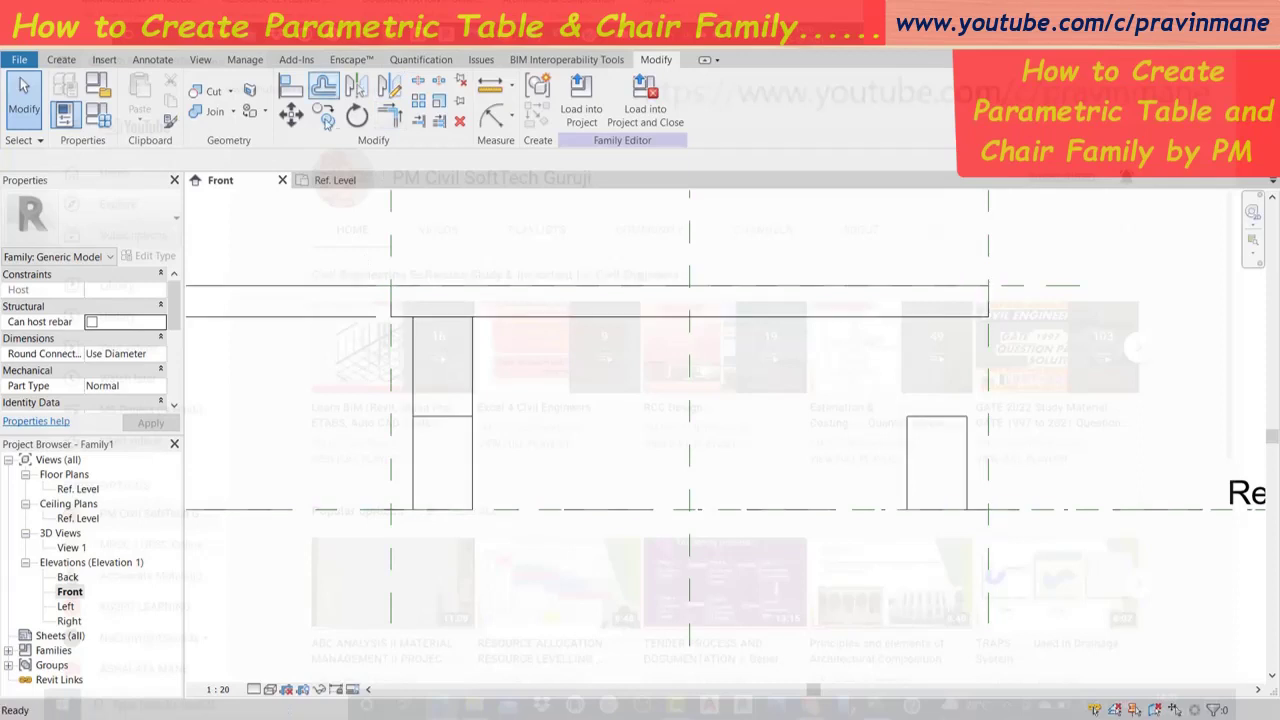
left_click(443, 420)
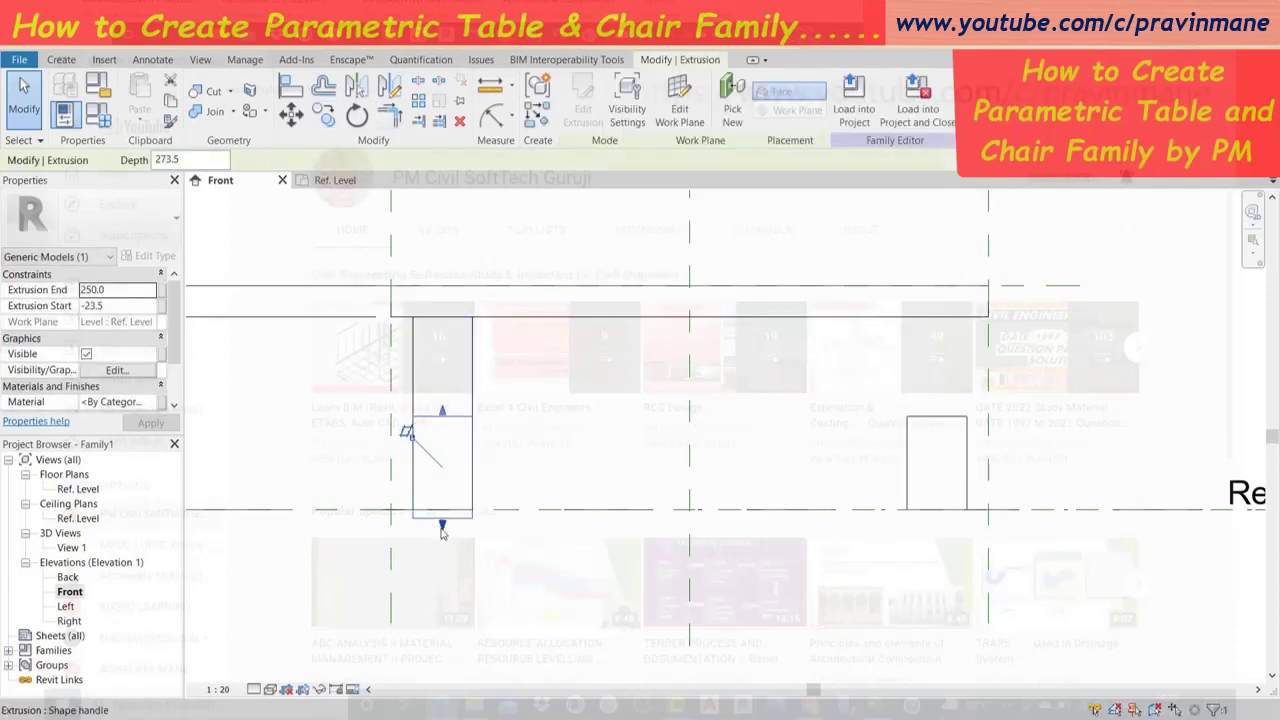
left_click_drag(445, 527, 441, 514)
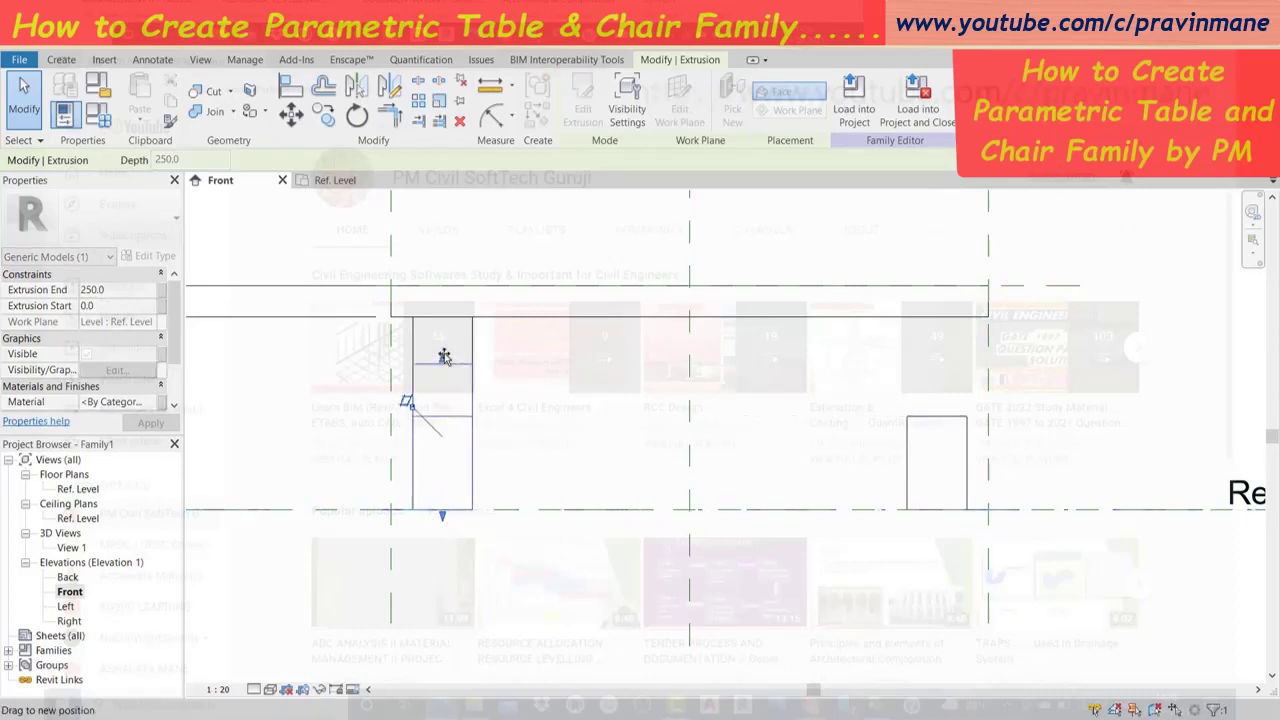
left_click_drag(445, 415, 443, 314)
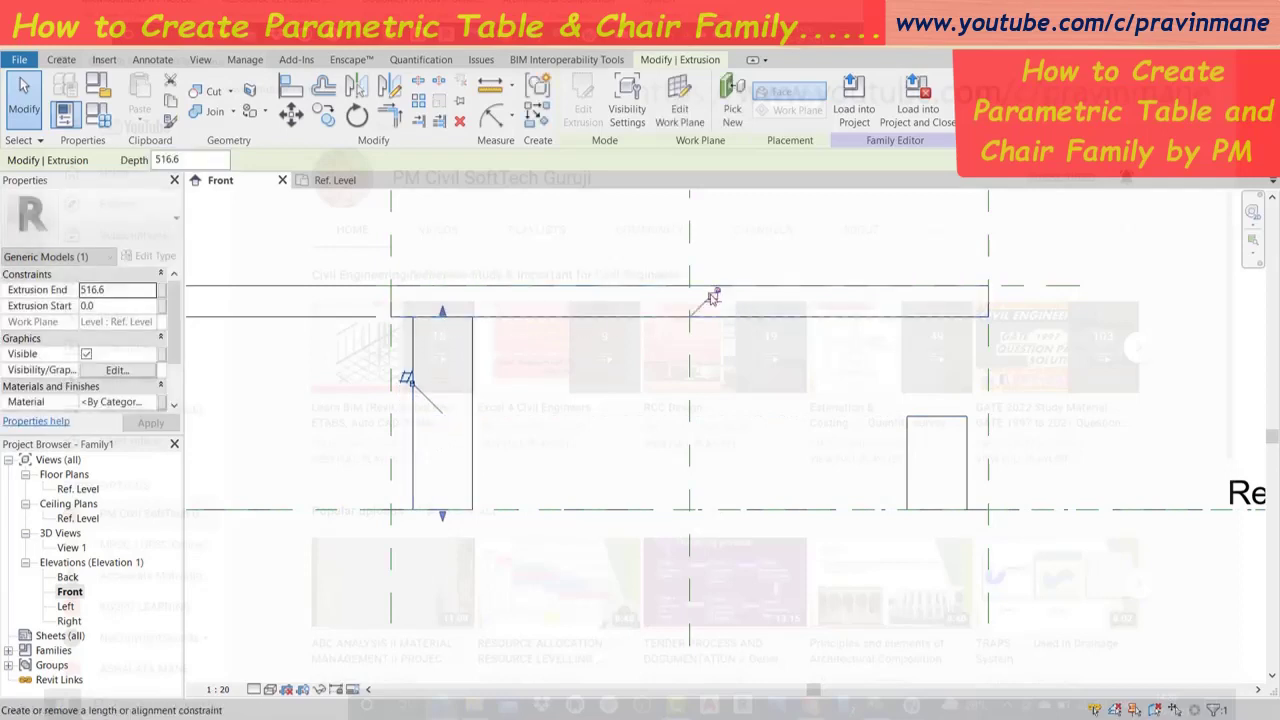
left_click(901, 609)
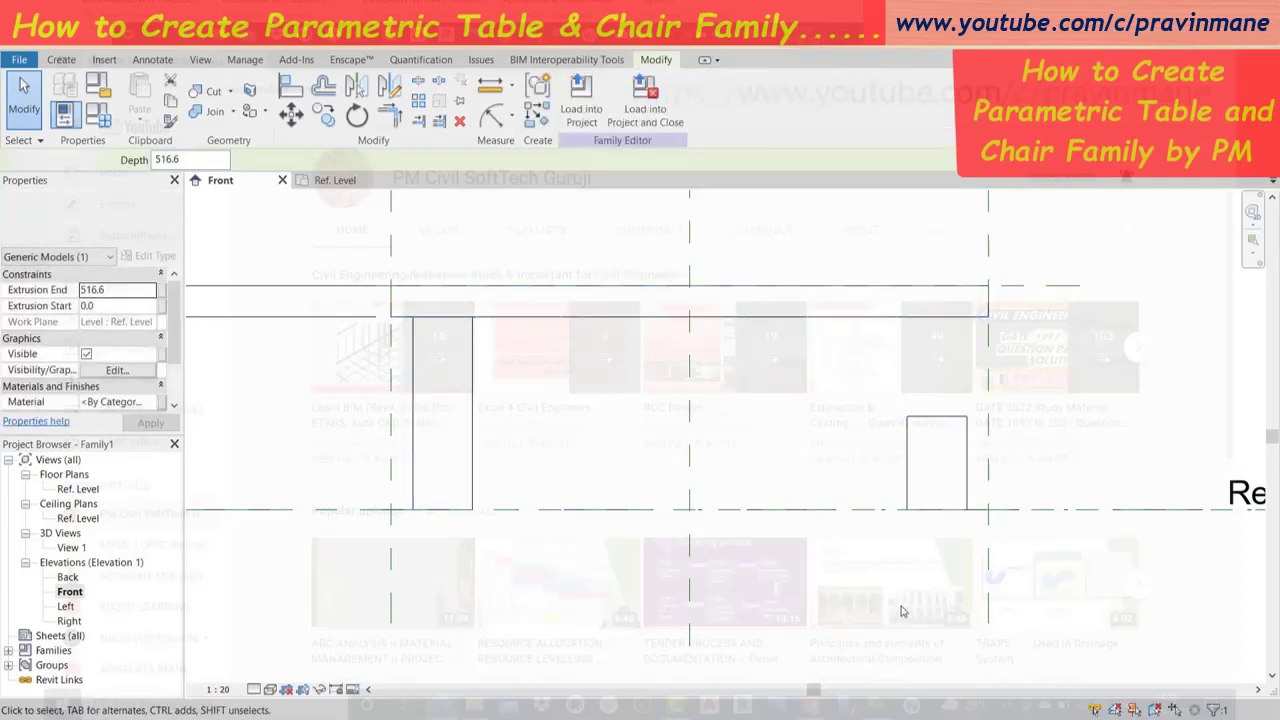
Lock the right leg's bottom to Ref. Level and extend its top to the tabletop underside.
left_click(938, 472)
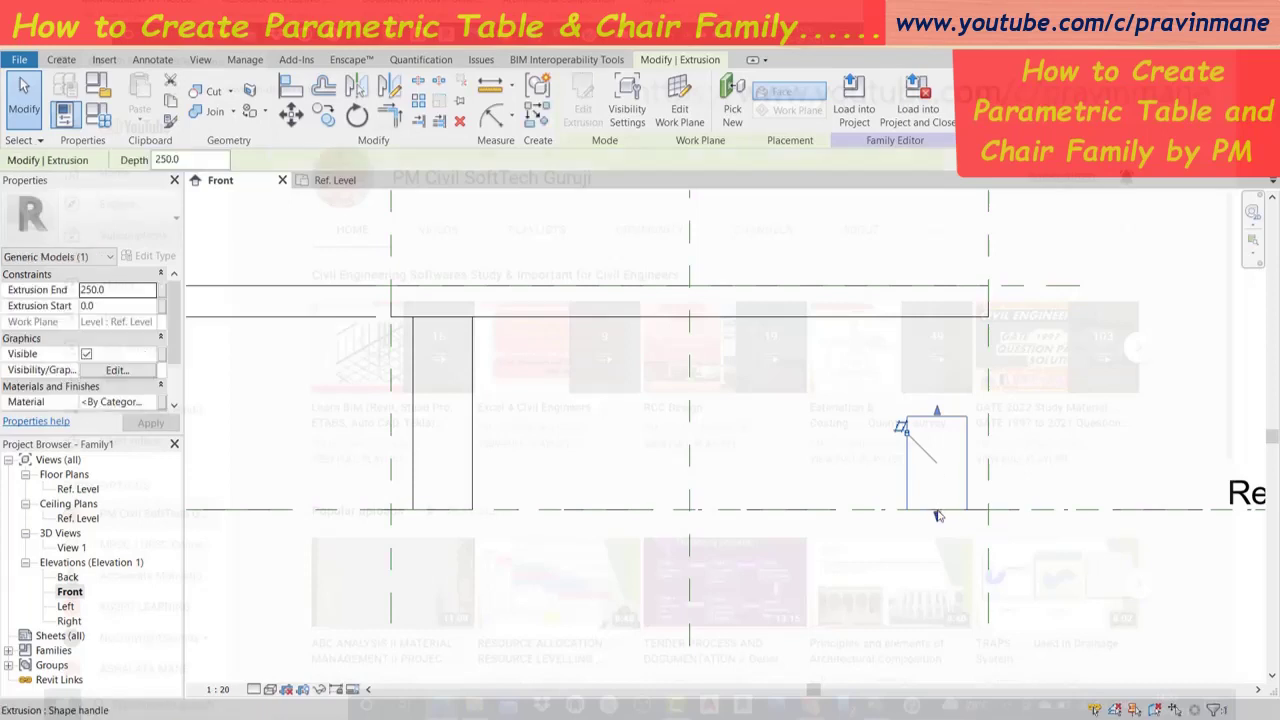
left_click_drag(937, 517, 937, 511)
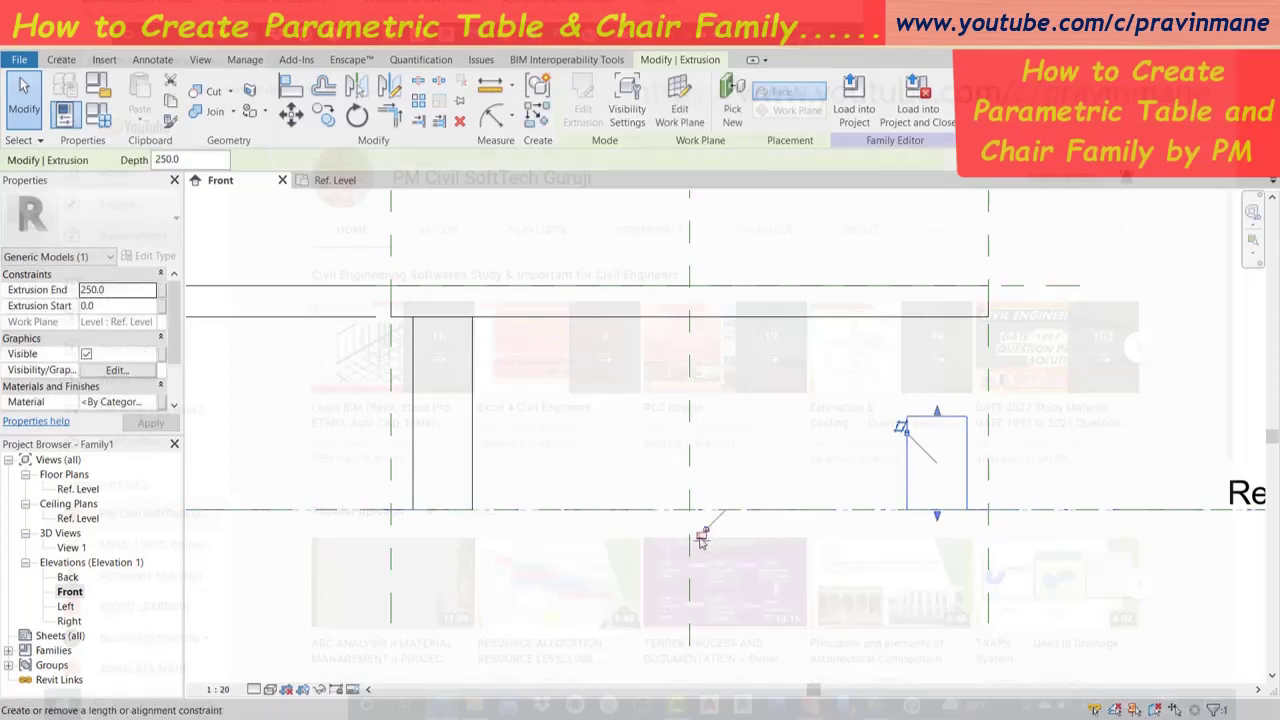
left_click_drag(936, 411, 930, 323)
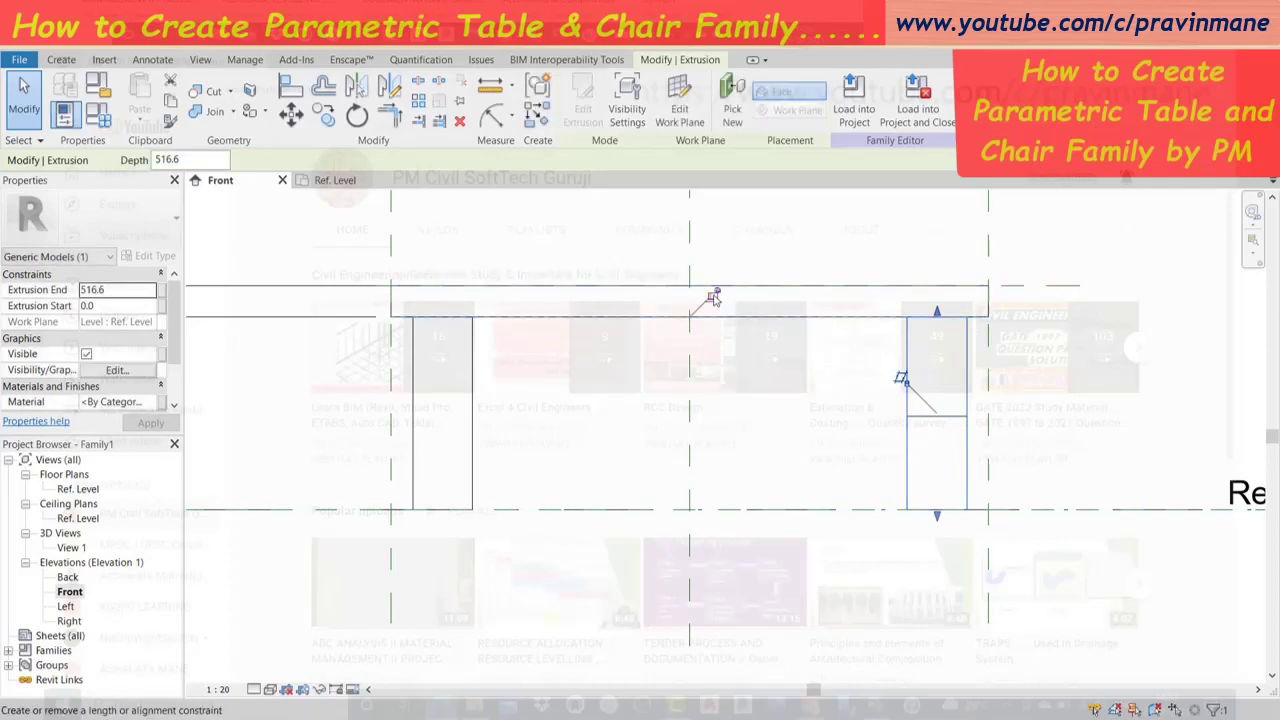
left_click(823, 594)
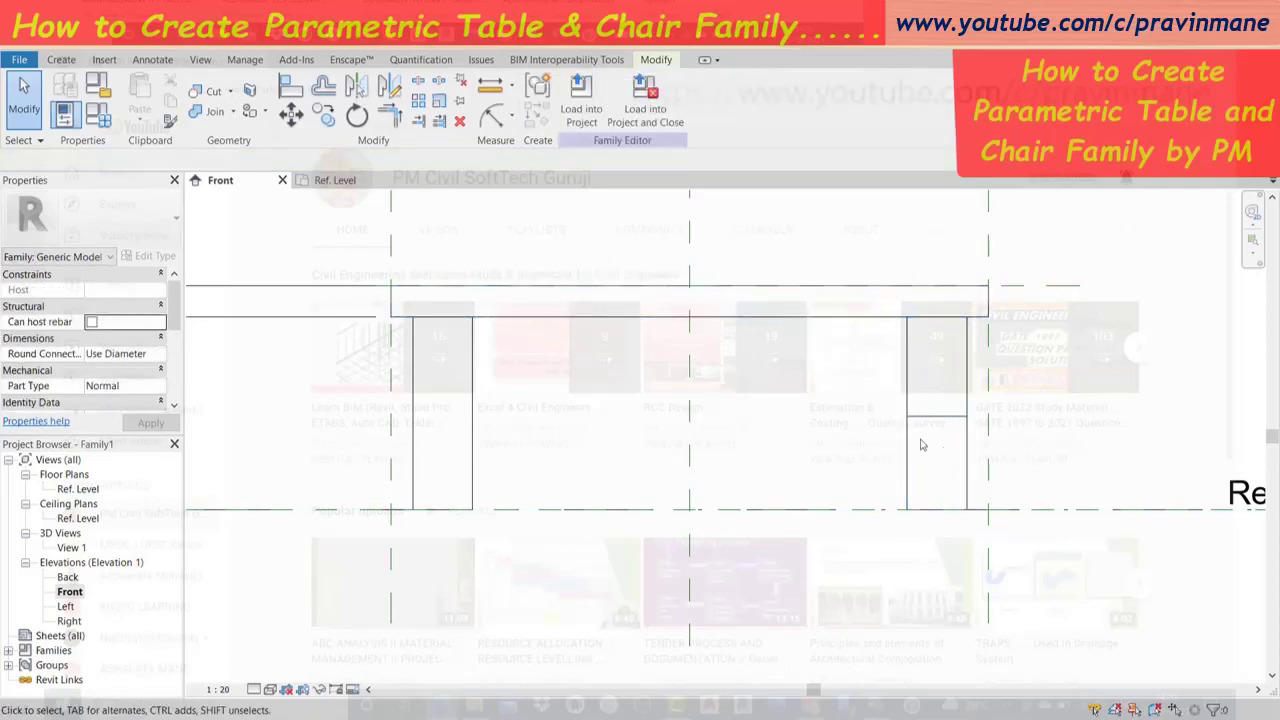
left_click(938, 419)
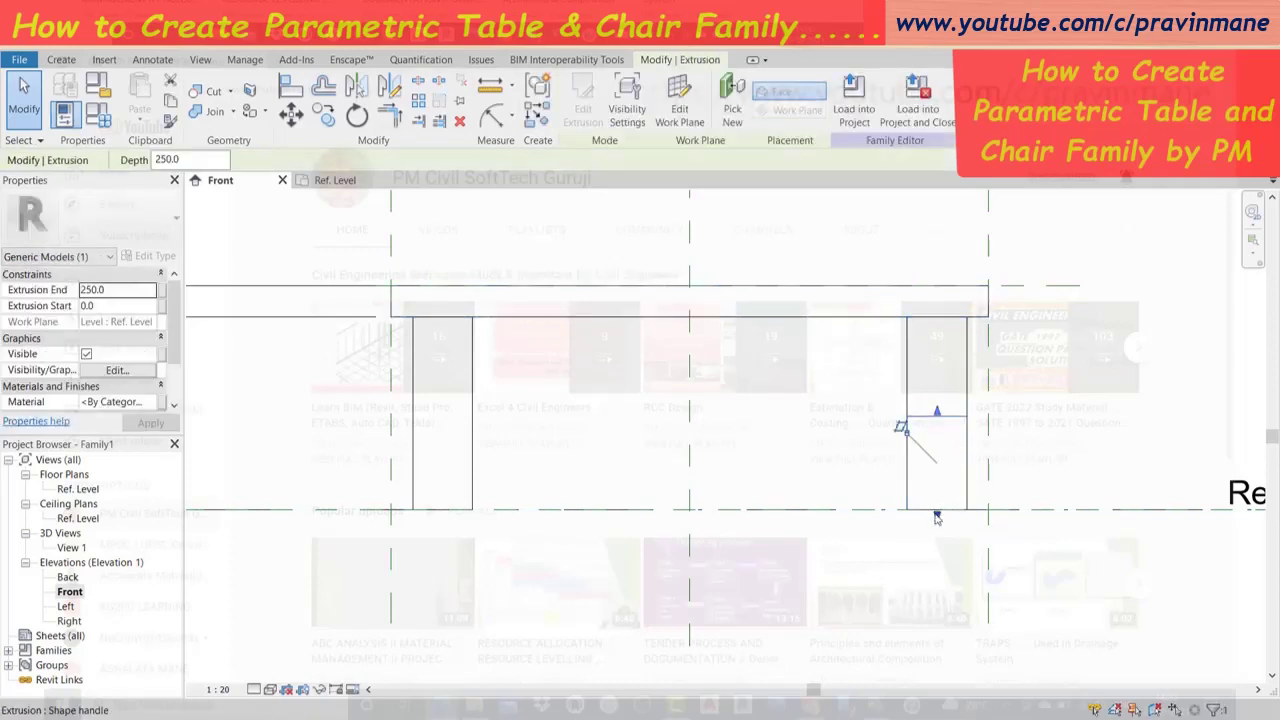
left_click_drag(938, 518, 749, 528)
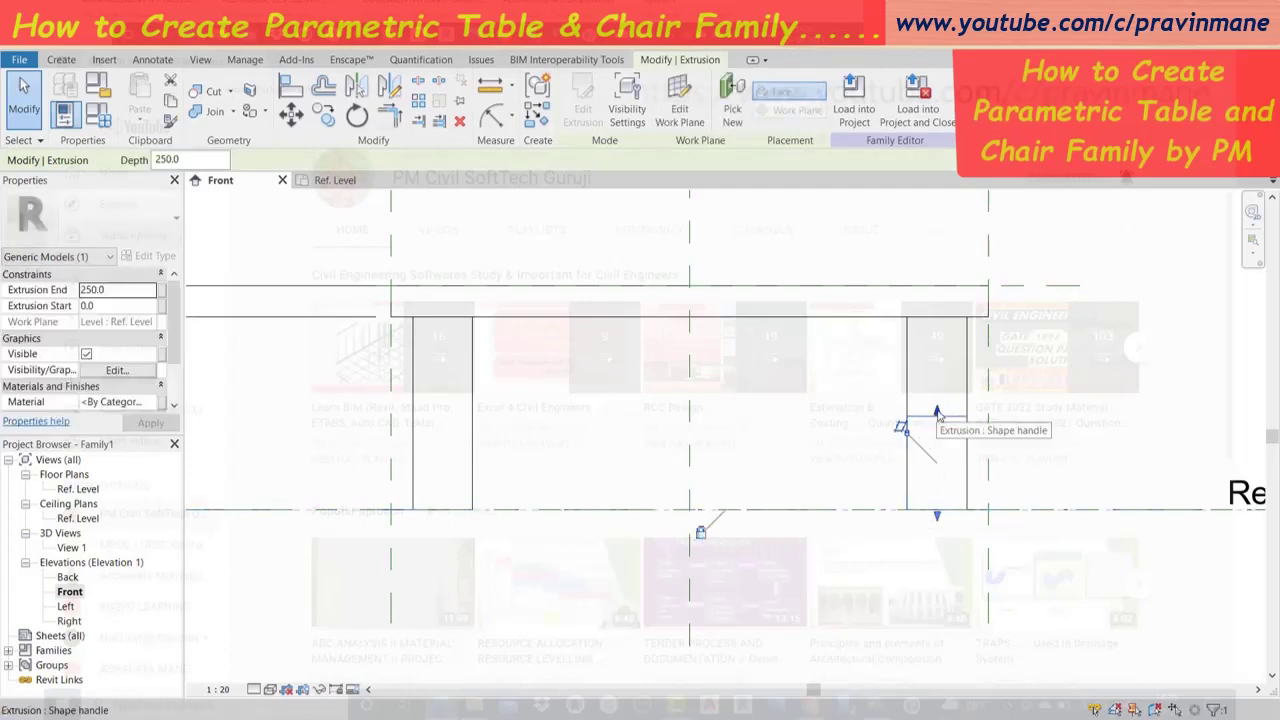
left_click_drag(938, 415, 895, 352)
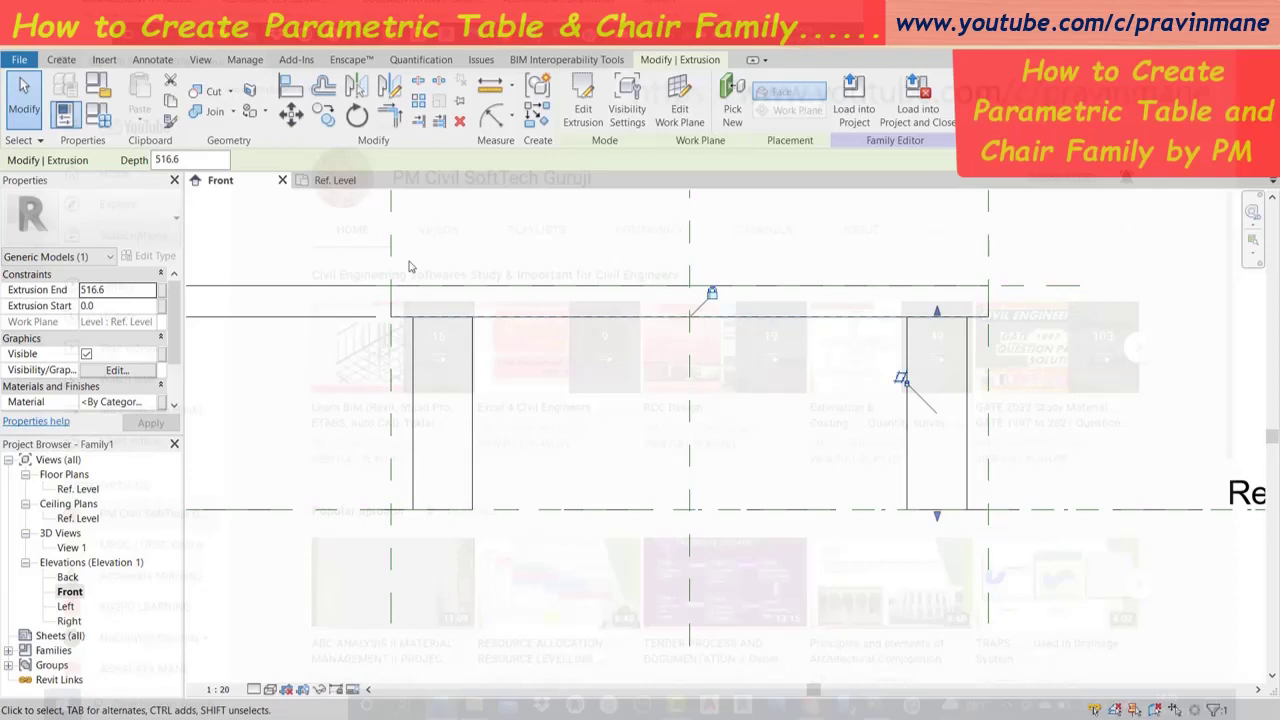
left_click(1108, 415)
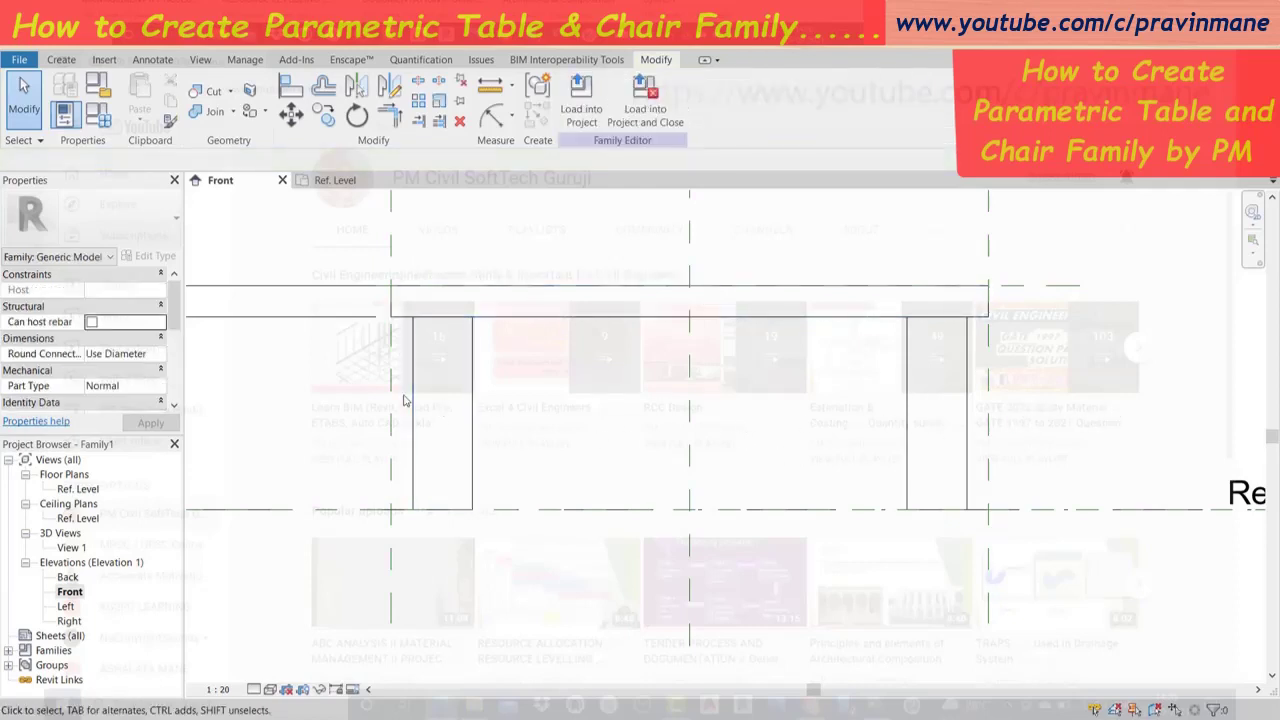
In the Ref. Level plan, join a leg to the tabletop with Join Geometry.
left_click(335, 180)
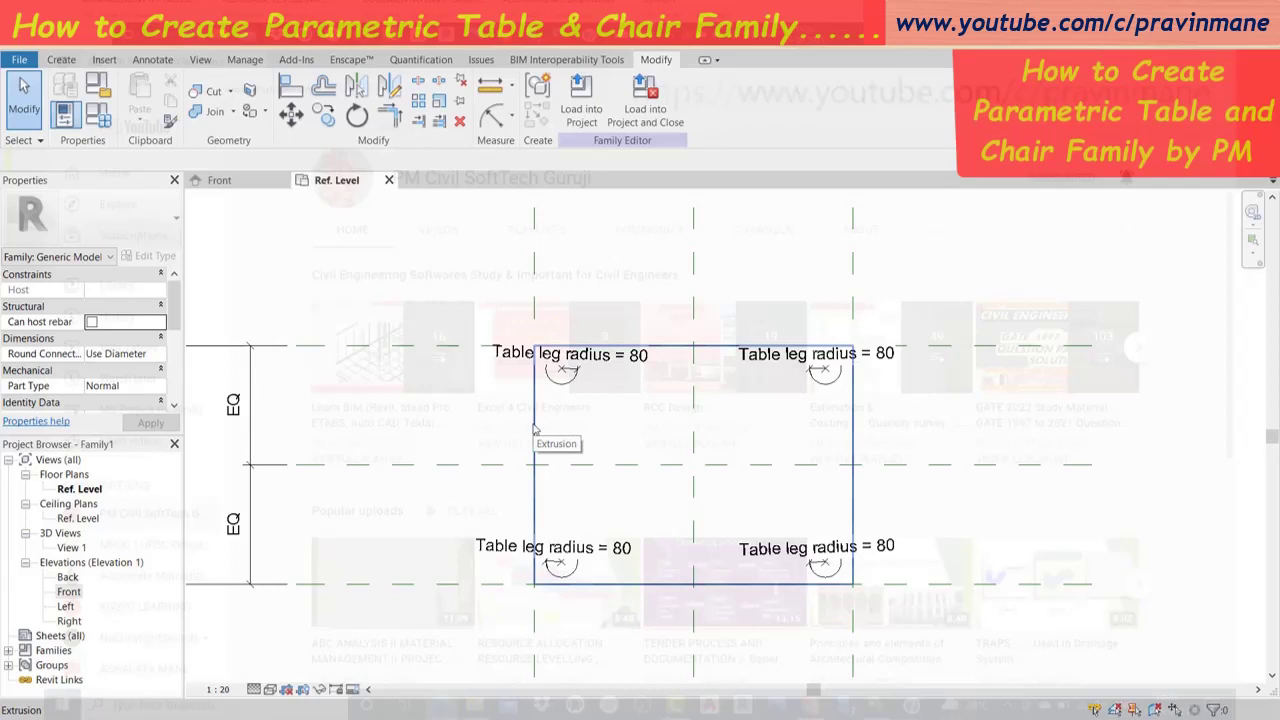
left_click(215, 115)
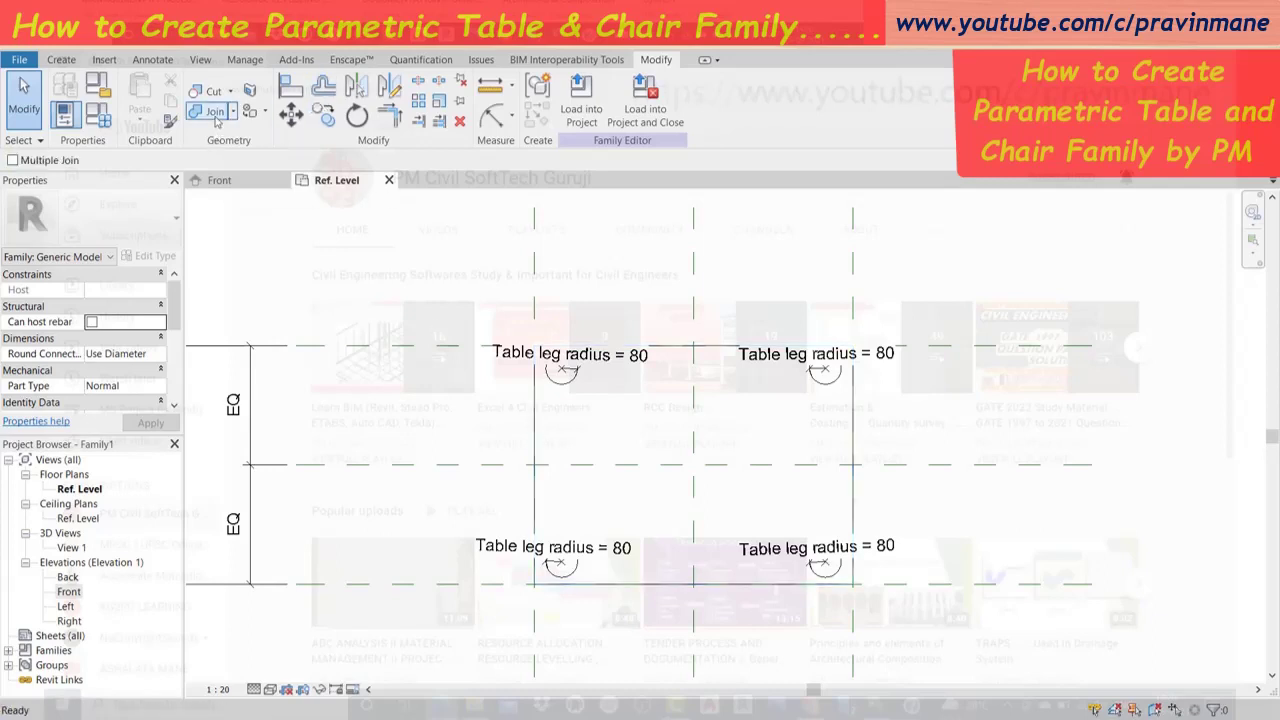
left_click(534, 433)
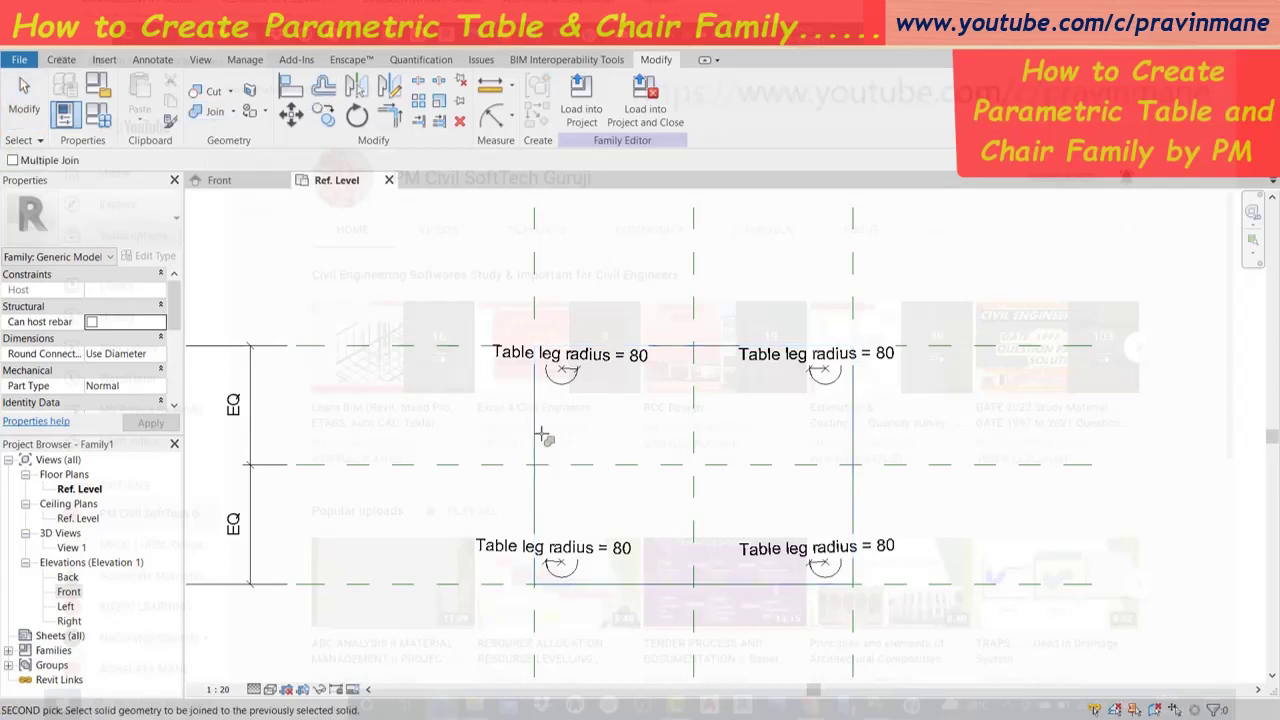
left_click(566, 388)
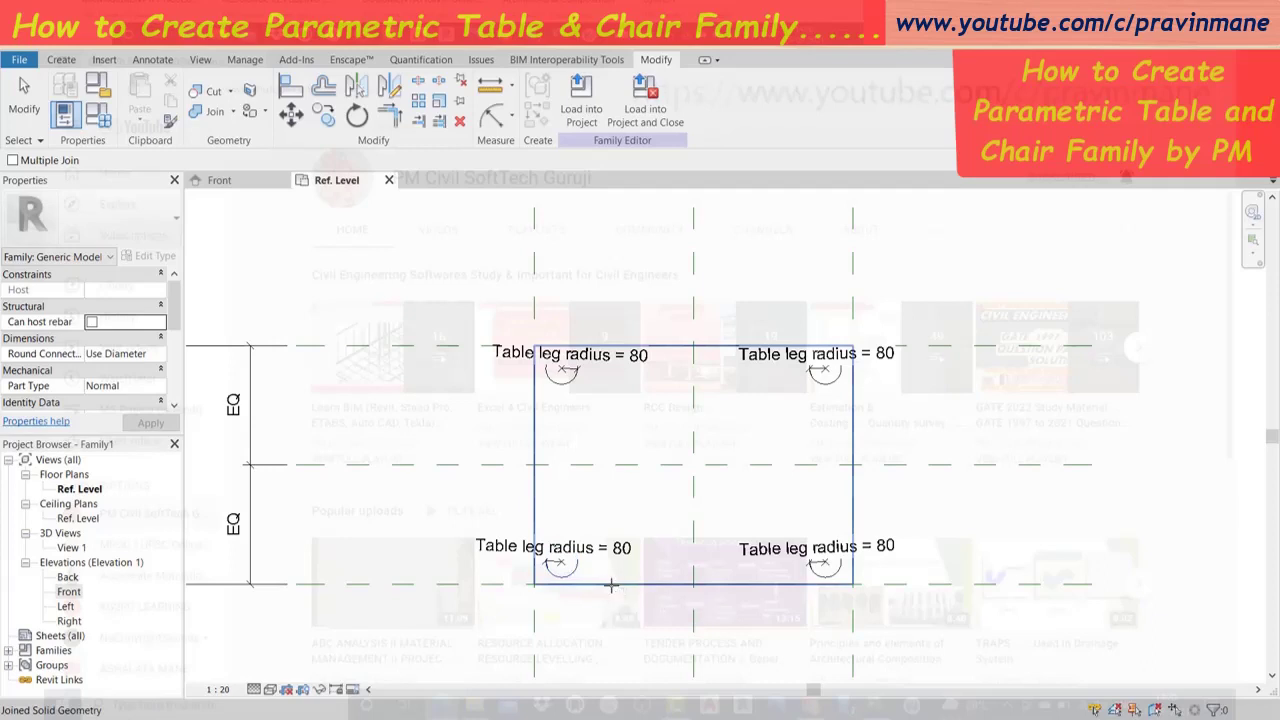
key("Escape")
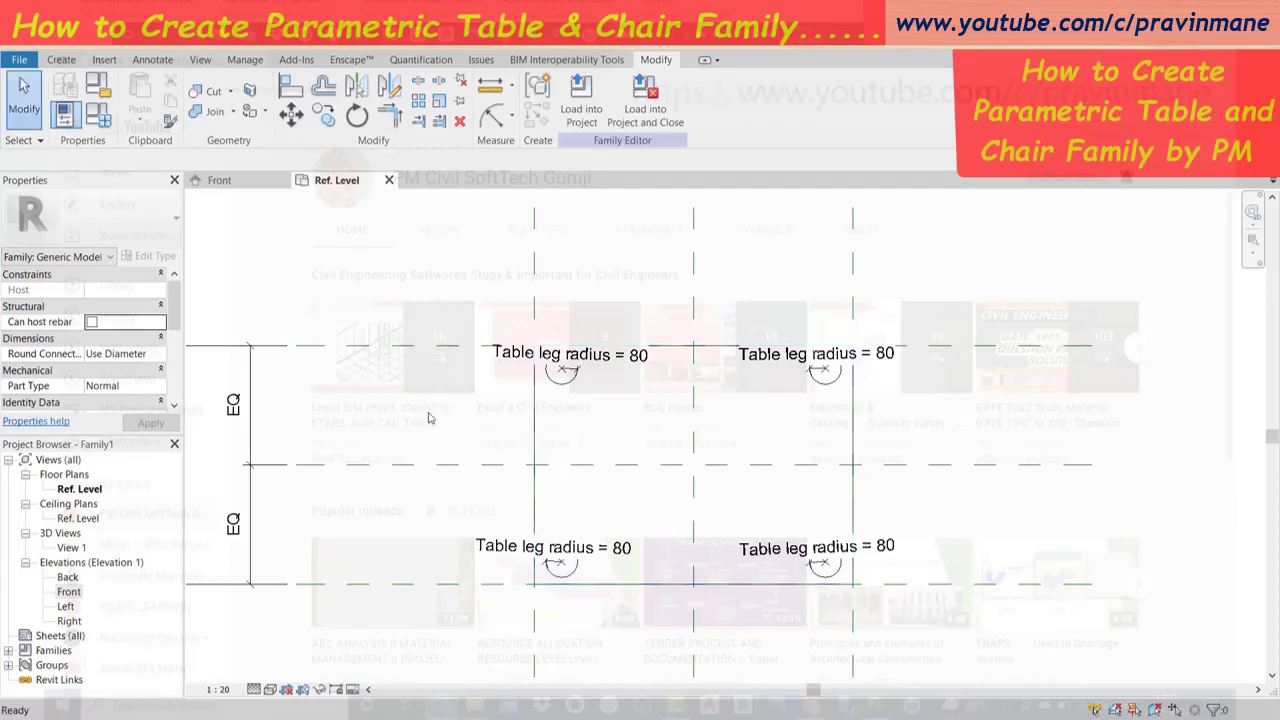
Open a default 3D view at 1:20 scale and join another leg to the tabletop.
left_click(219, 180)
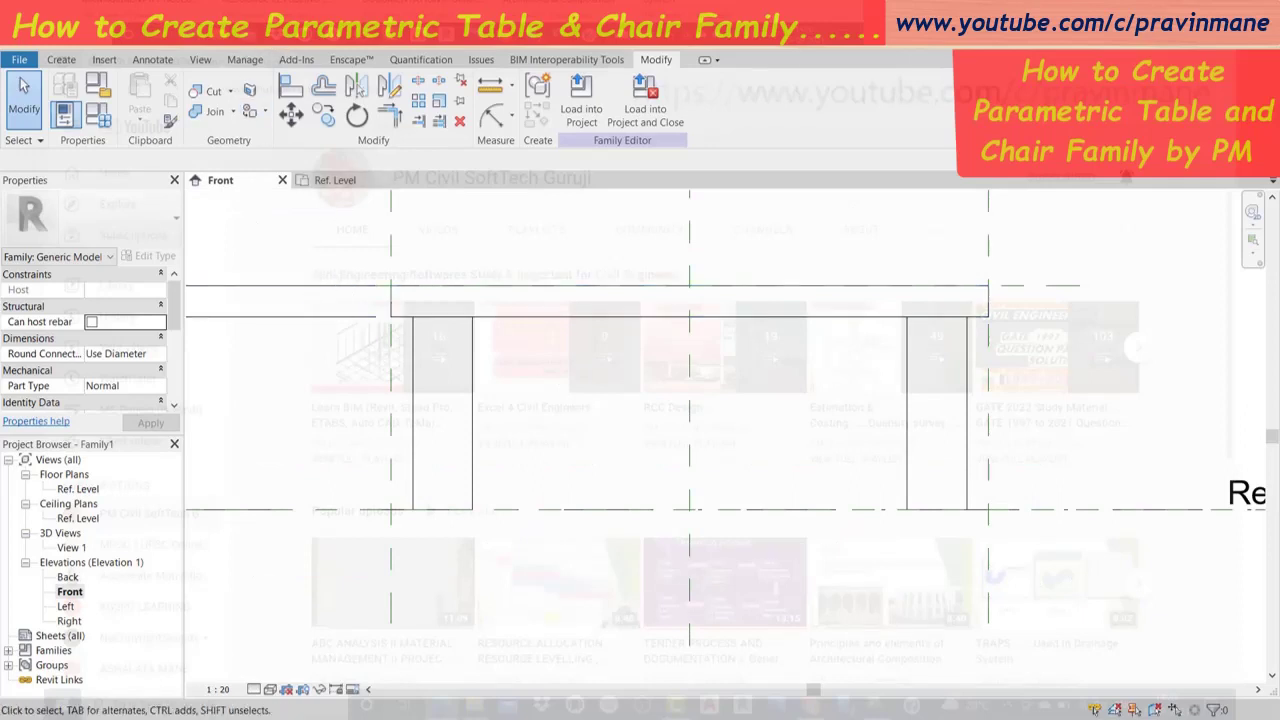
left_click(300, 25)
left_click(257, 545)
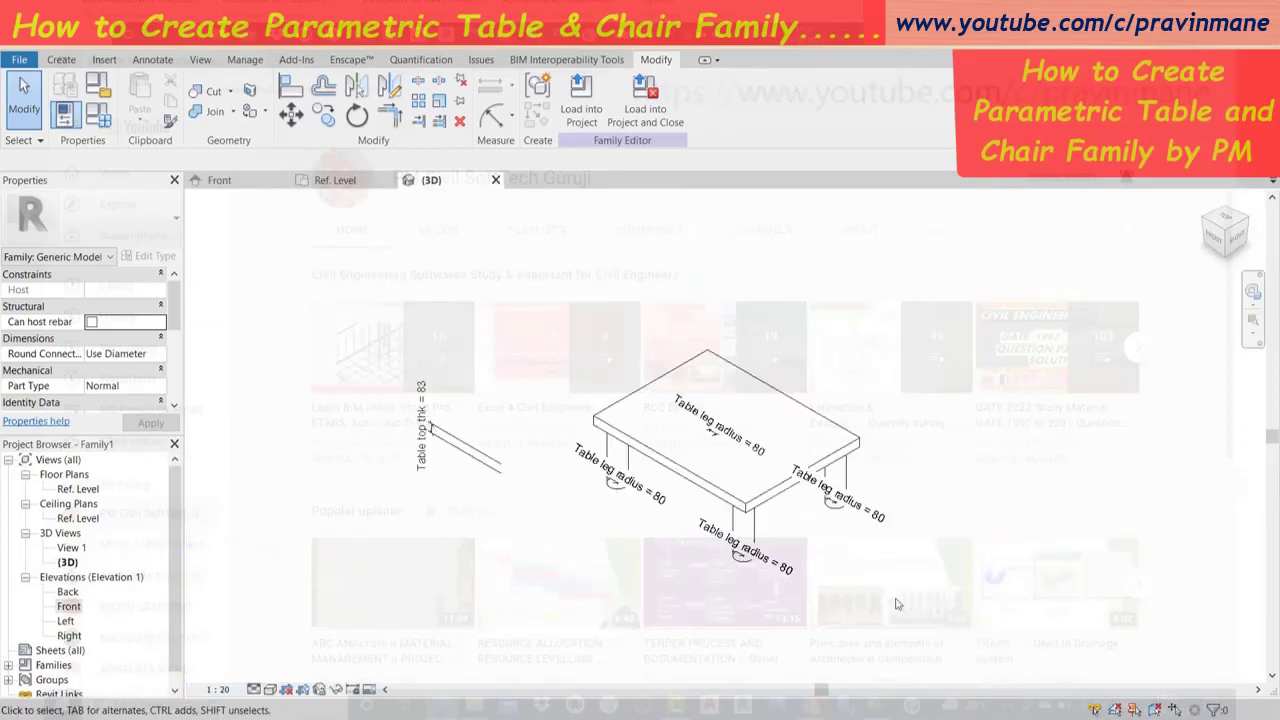
middle_click_drag(980, 614, 963, 568)
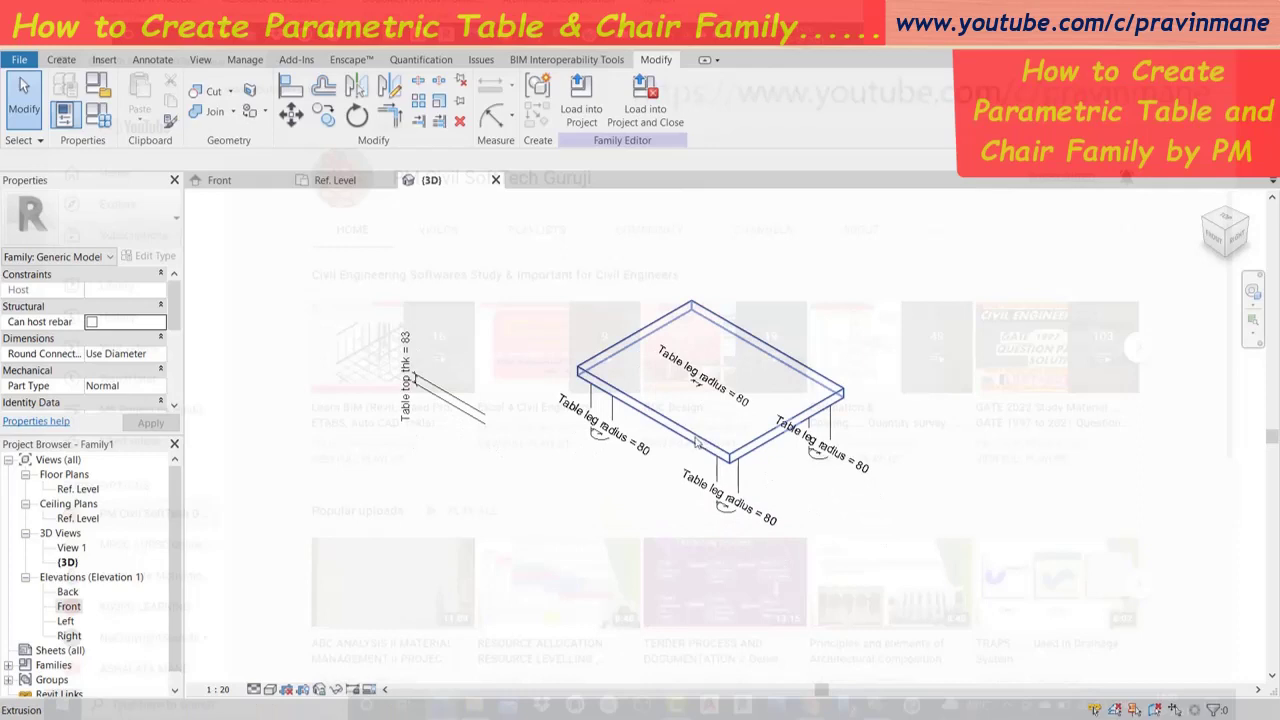
left_click(215, 111)
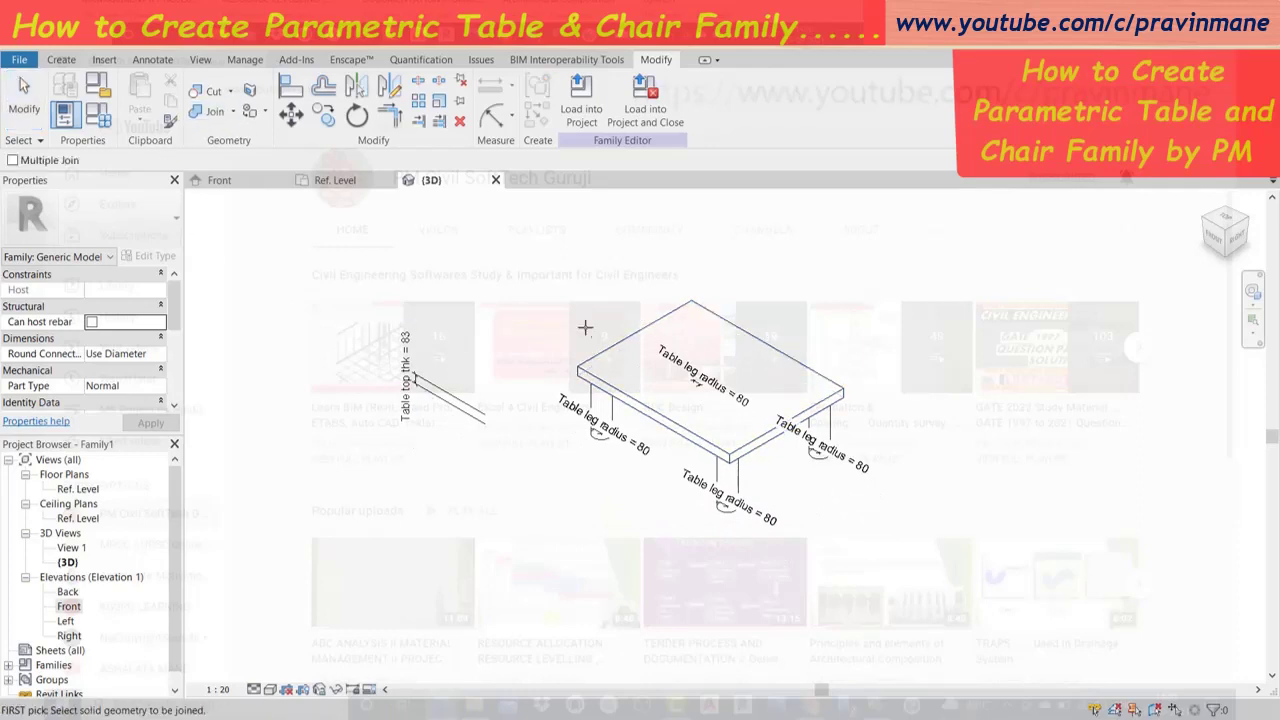
left_click(660, 398)
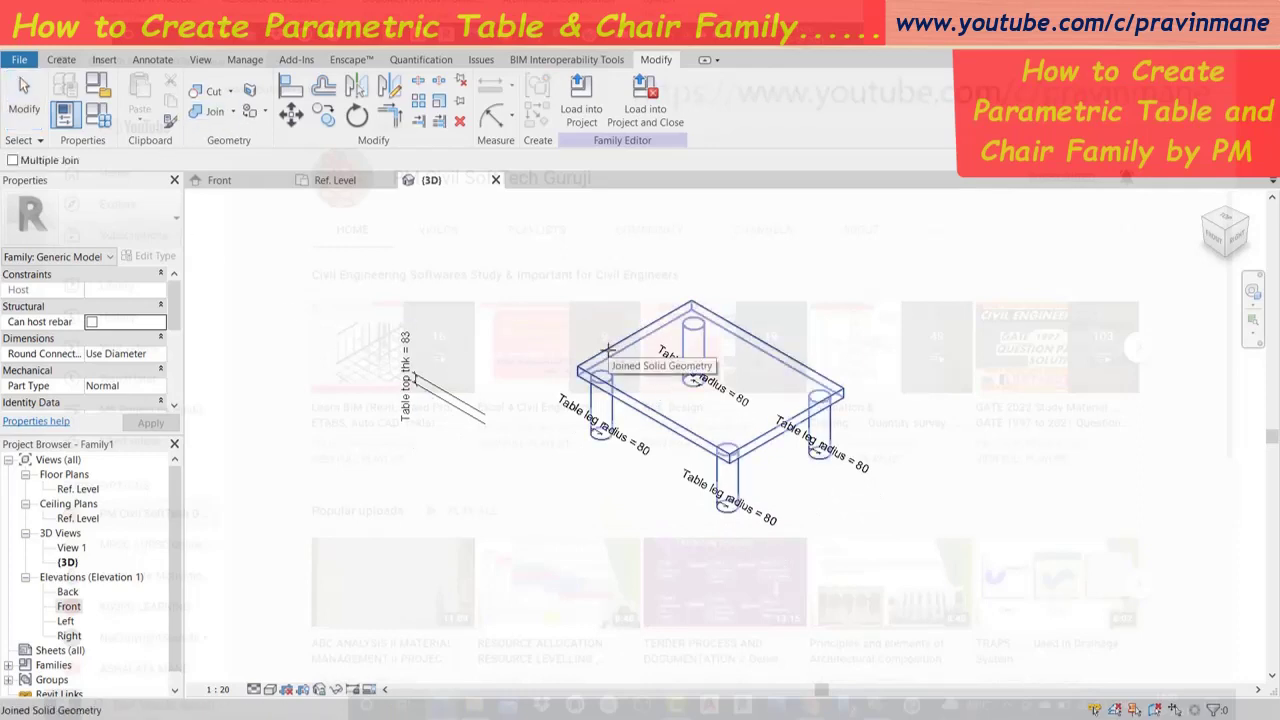
left_click(610, 352)
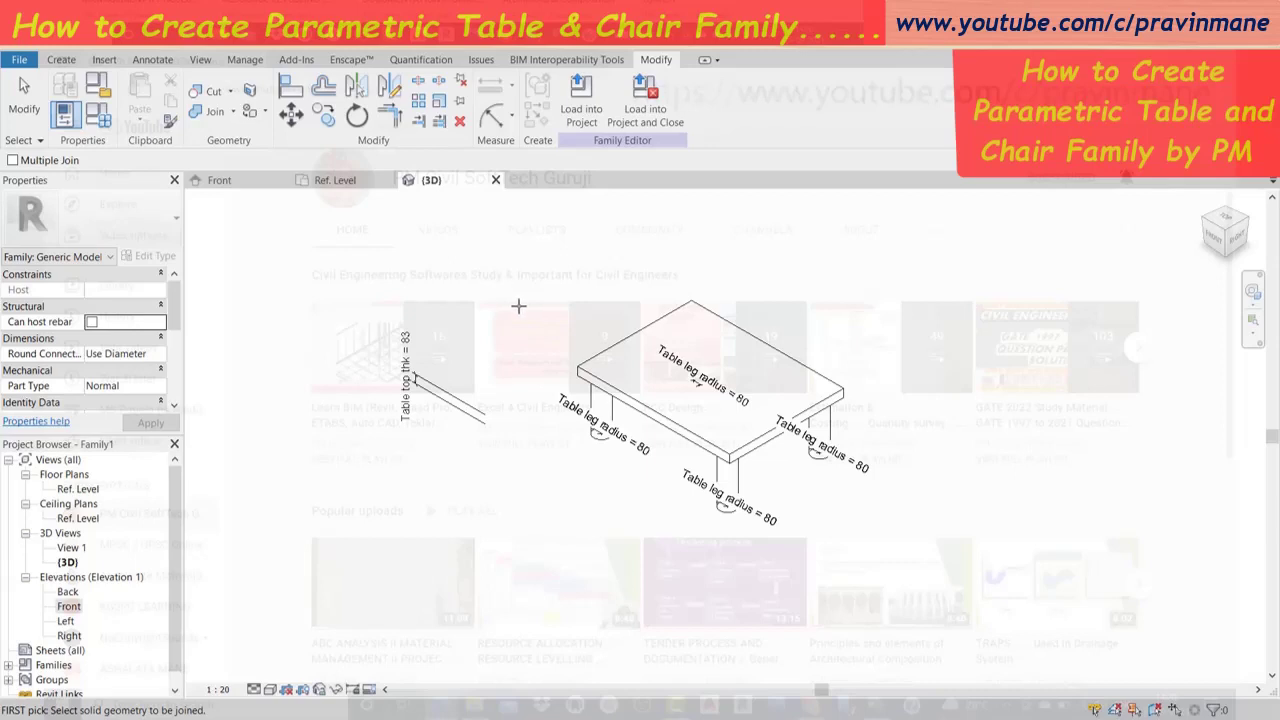
key("Escape")
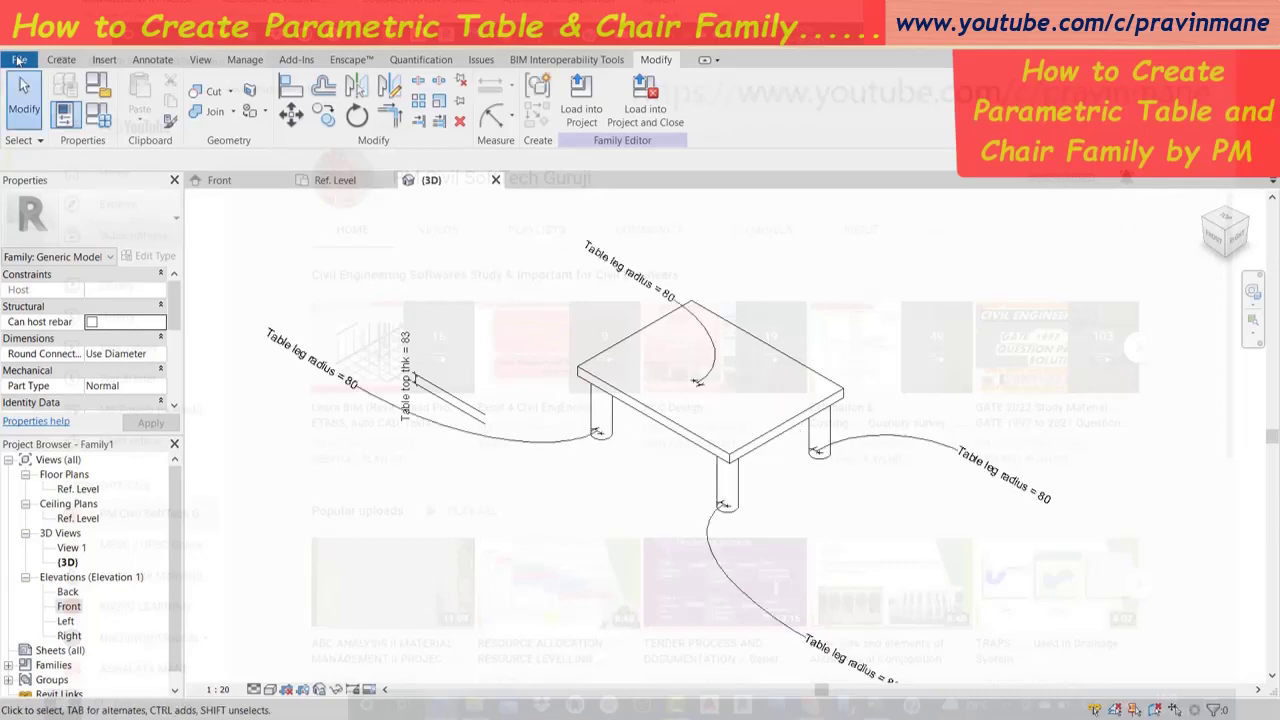
Open Chair Family 1 161121.rfa from the Desktop's revit families created folder.
left_click(18, 60)
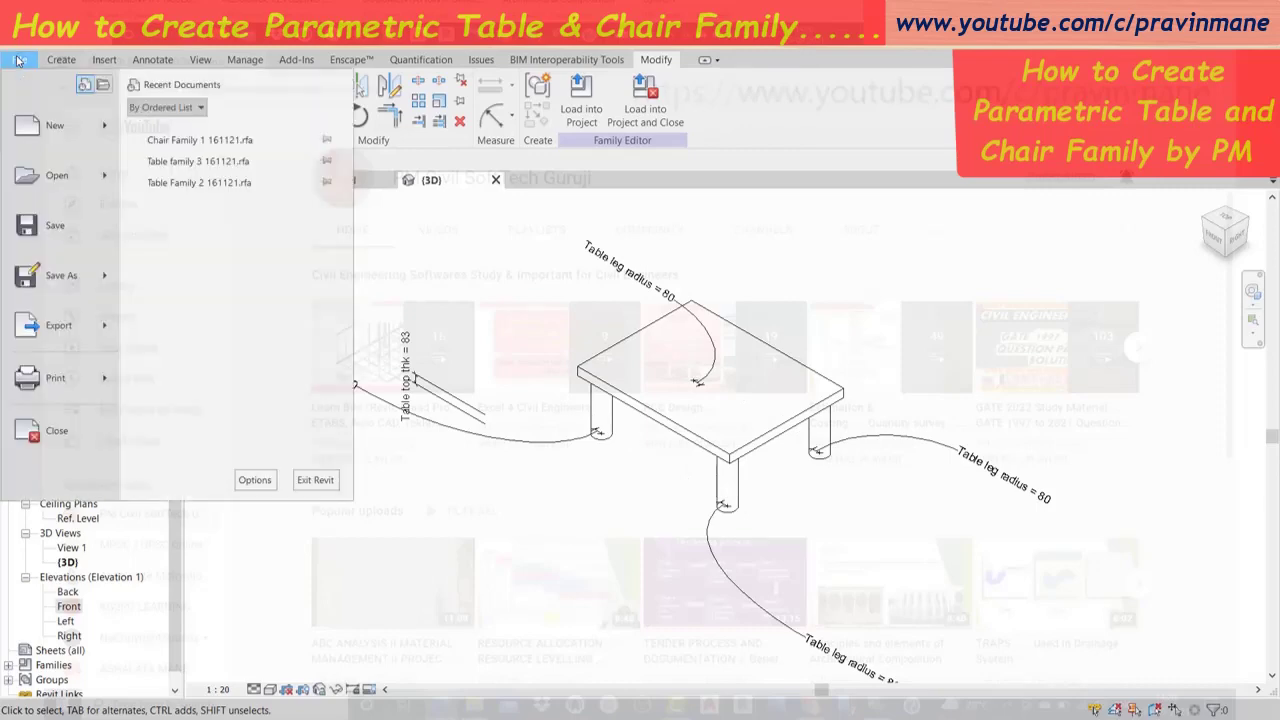
left_click(44, 178)
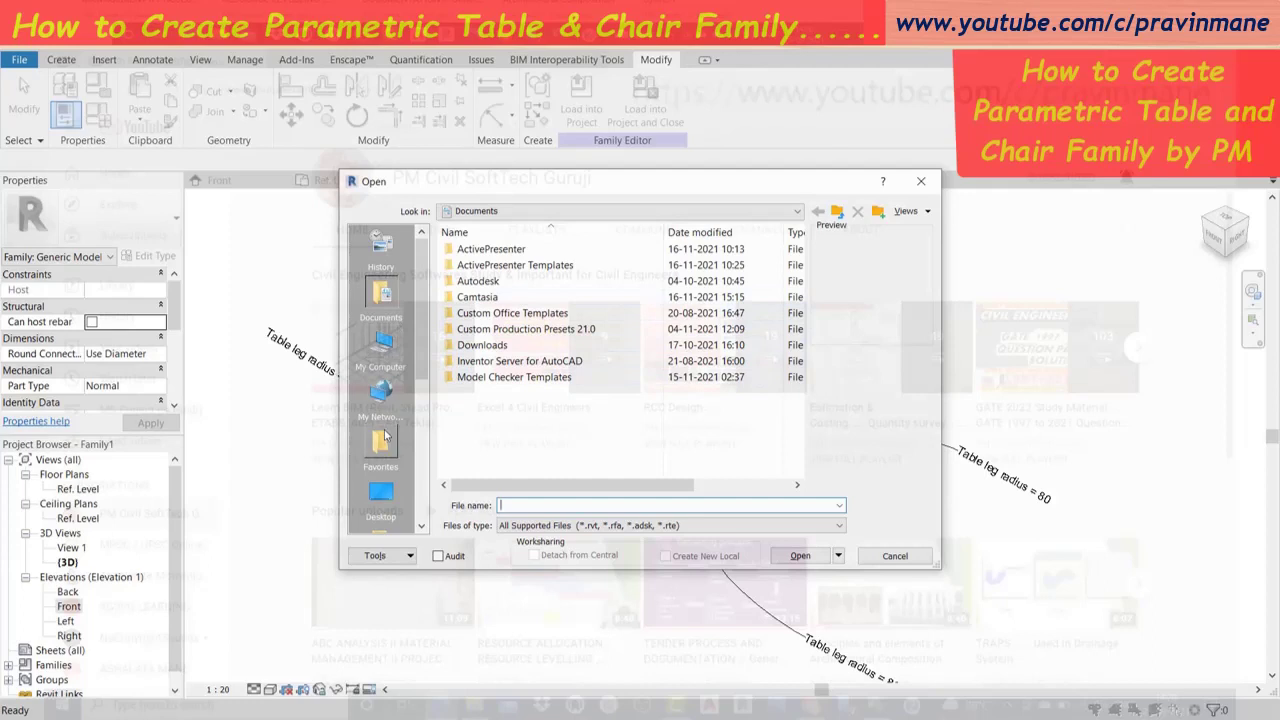
left_click(381, 495)
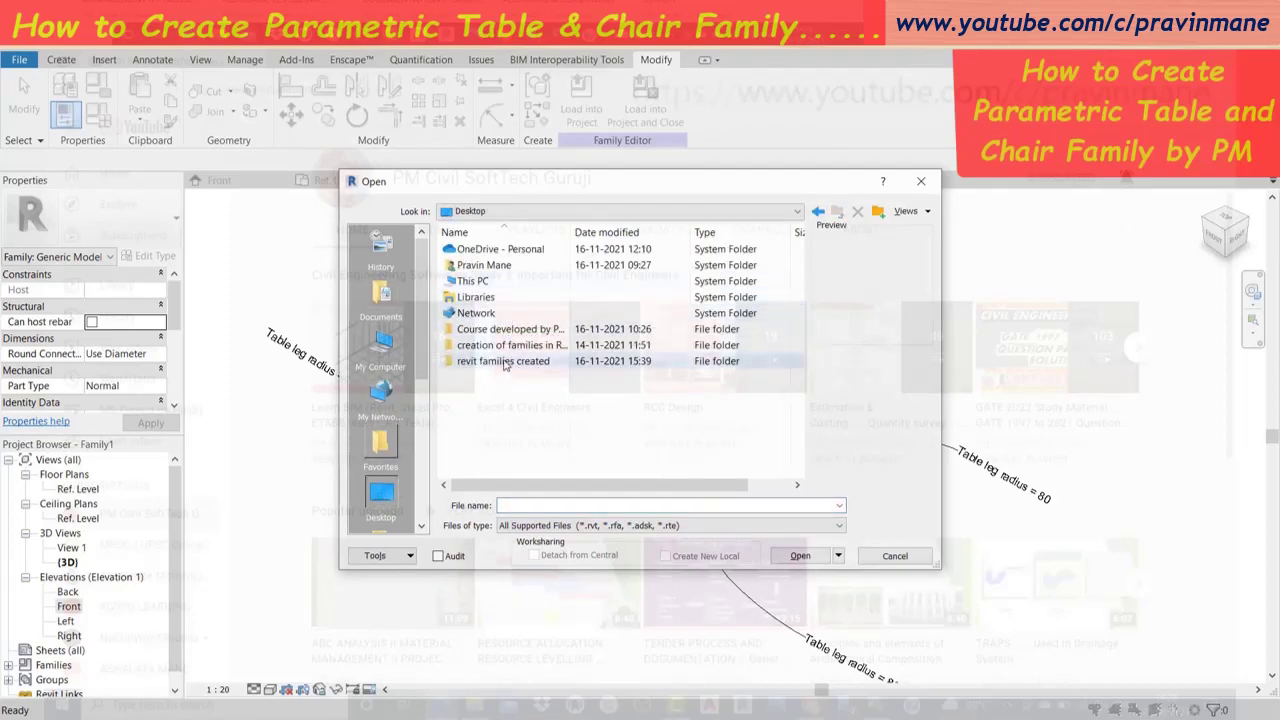
double_click(505, 361)
left_click(505, 265)
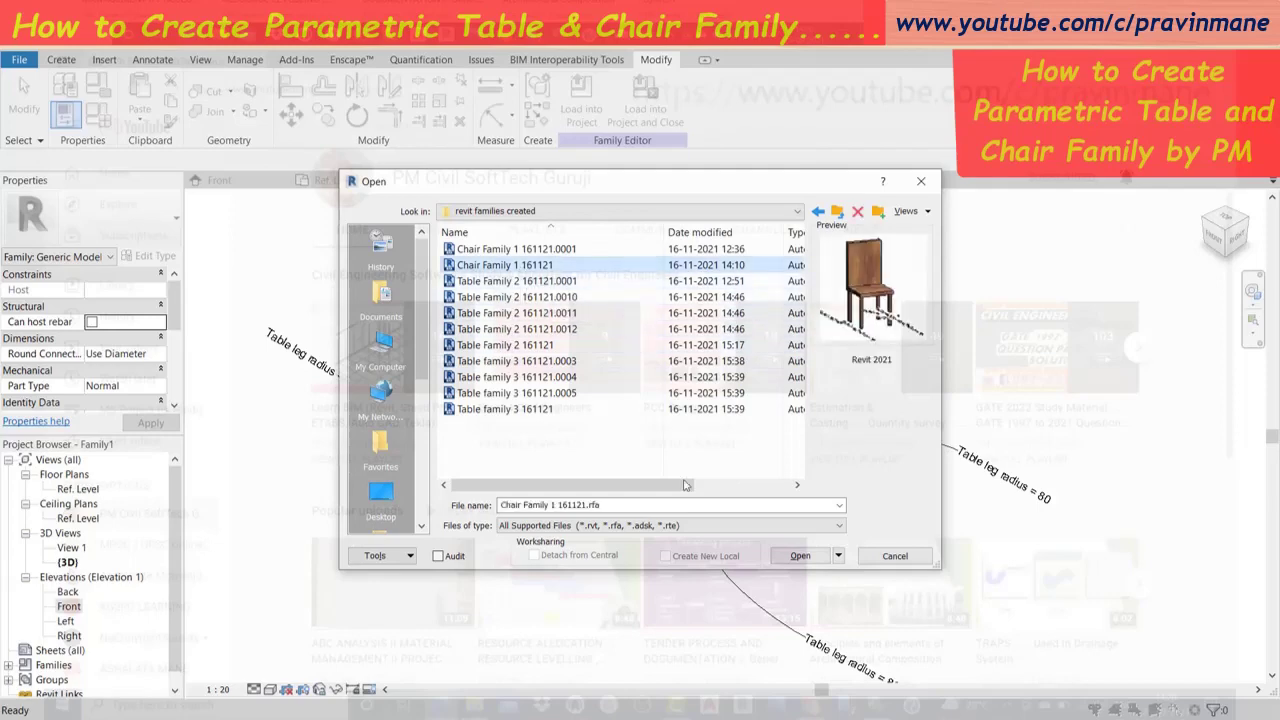
left_click(790, 556)
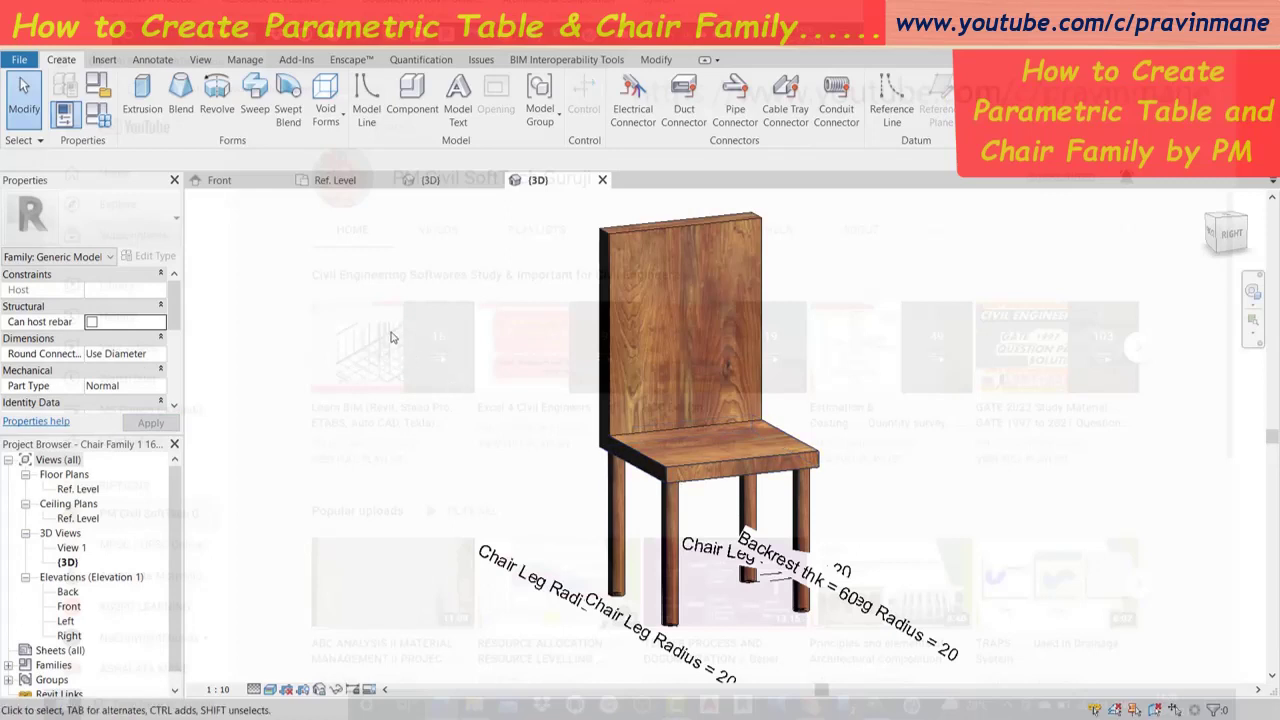
Close the chair's 3D view, return to the Ref. Level plan, and begin dimensioning the top-left 224 gap.
left_click(331, 182)
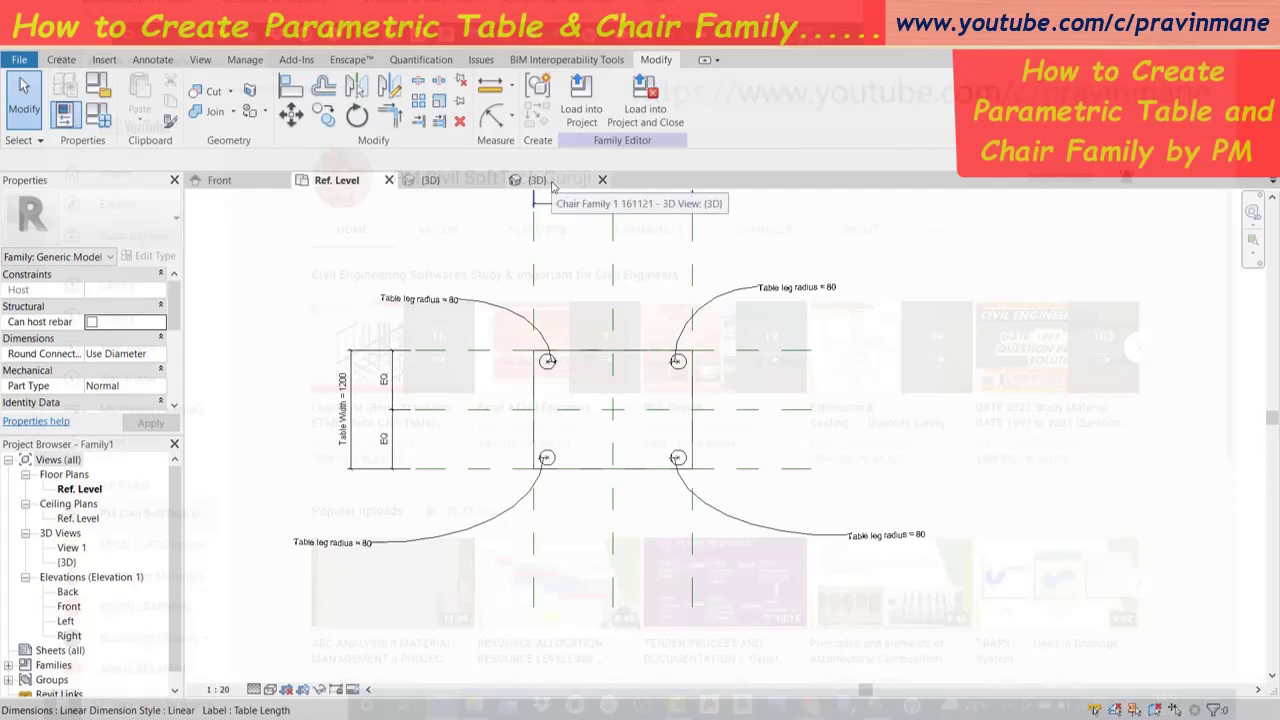
left_click(552, 182)
key("ctrl+F4")
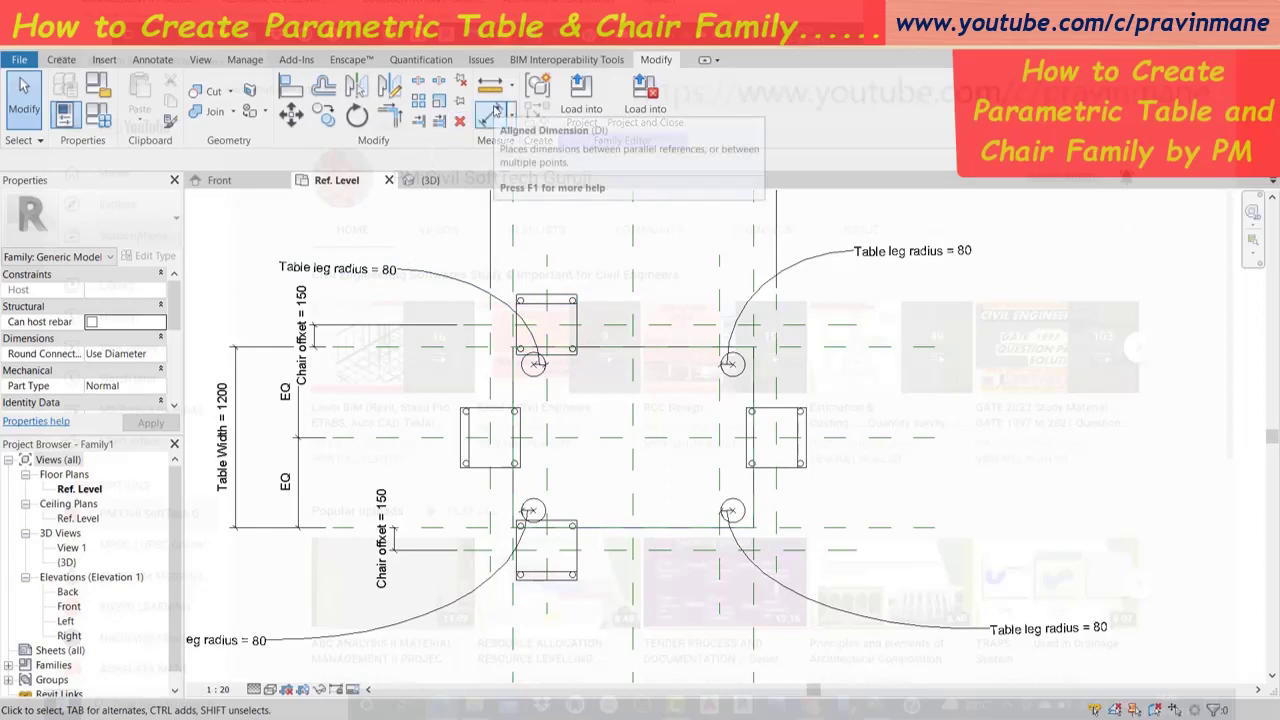
left_click(494, 112)
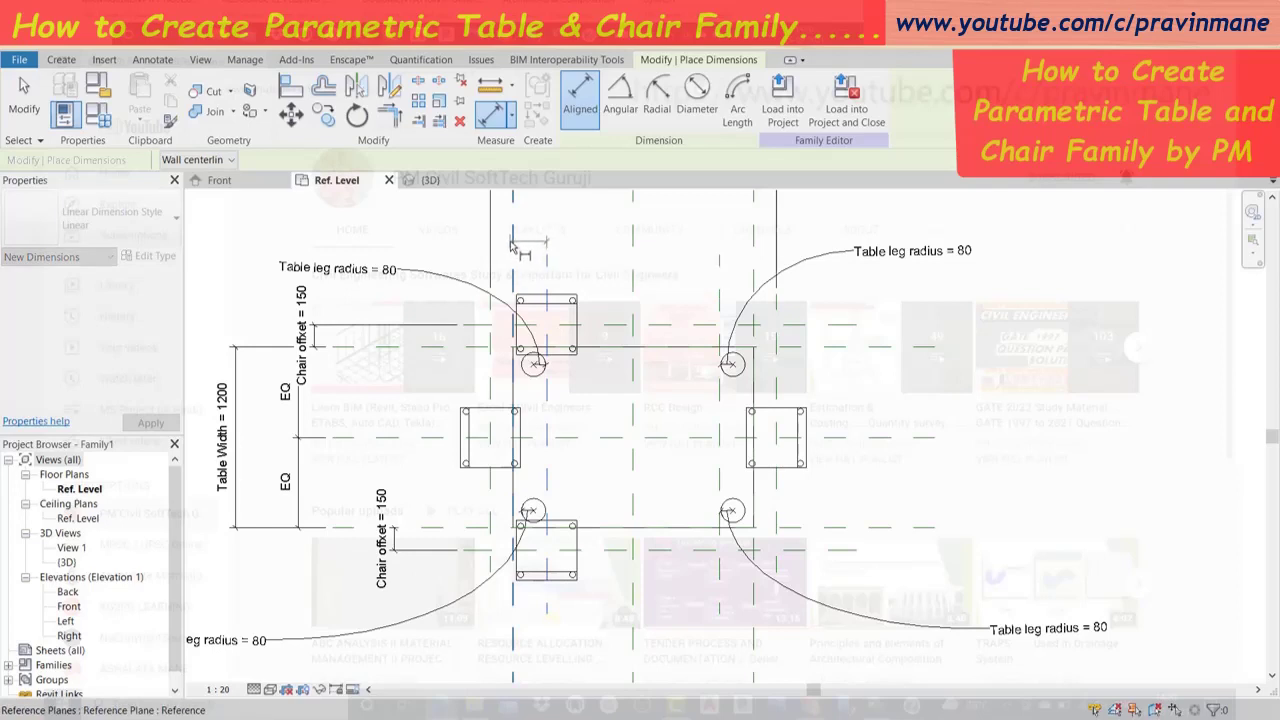
left_click(513, 245)
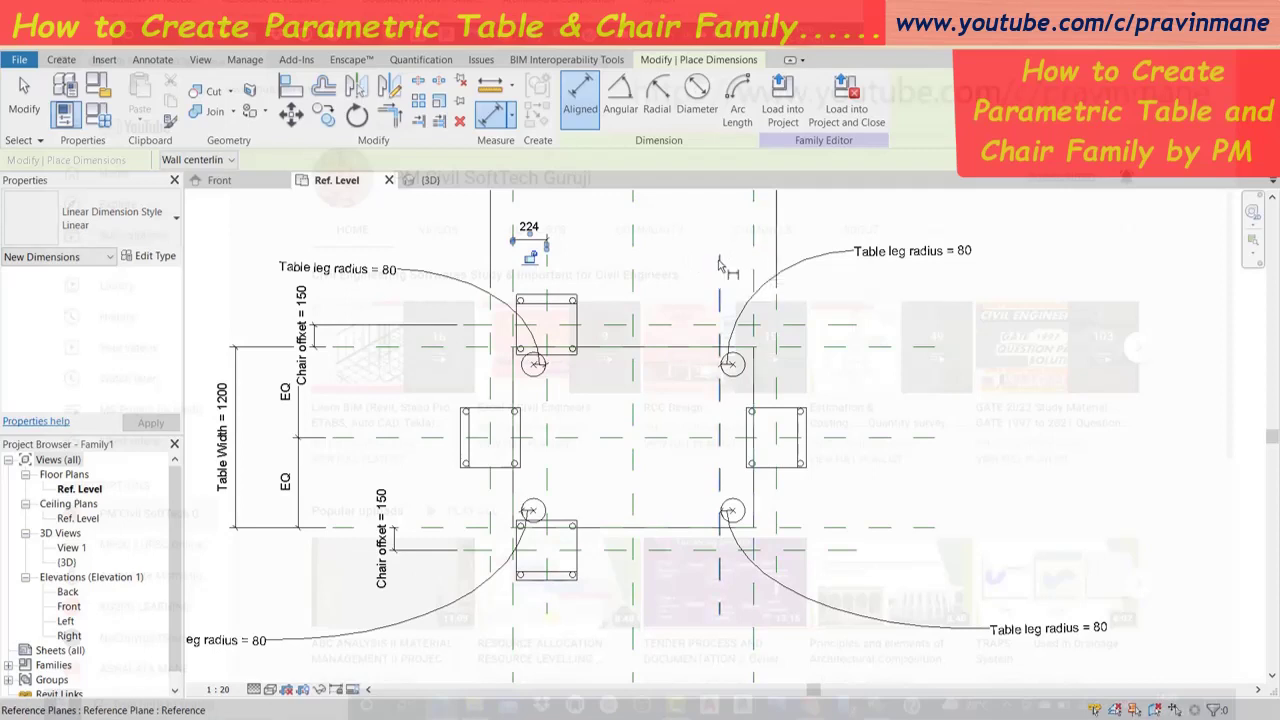
Place the aligned dimension for the 224 gap right of the top chair.
left_click(718, 262)
left_click(754, 252)
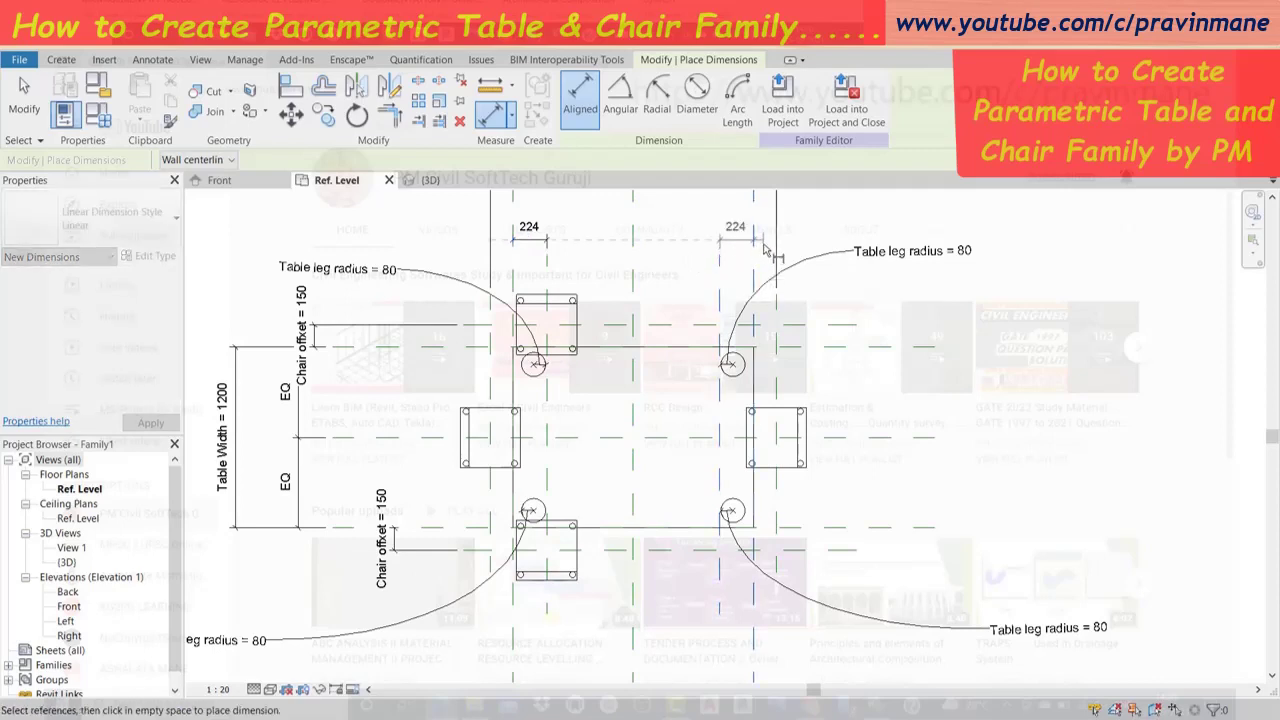
left_click(765, 250)
key("Escape")
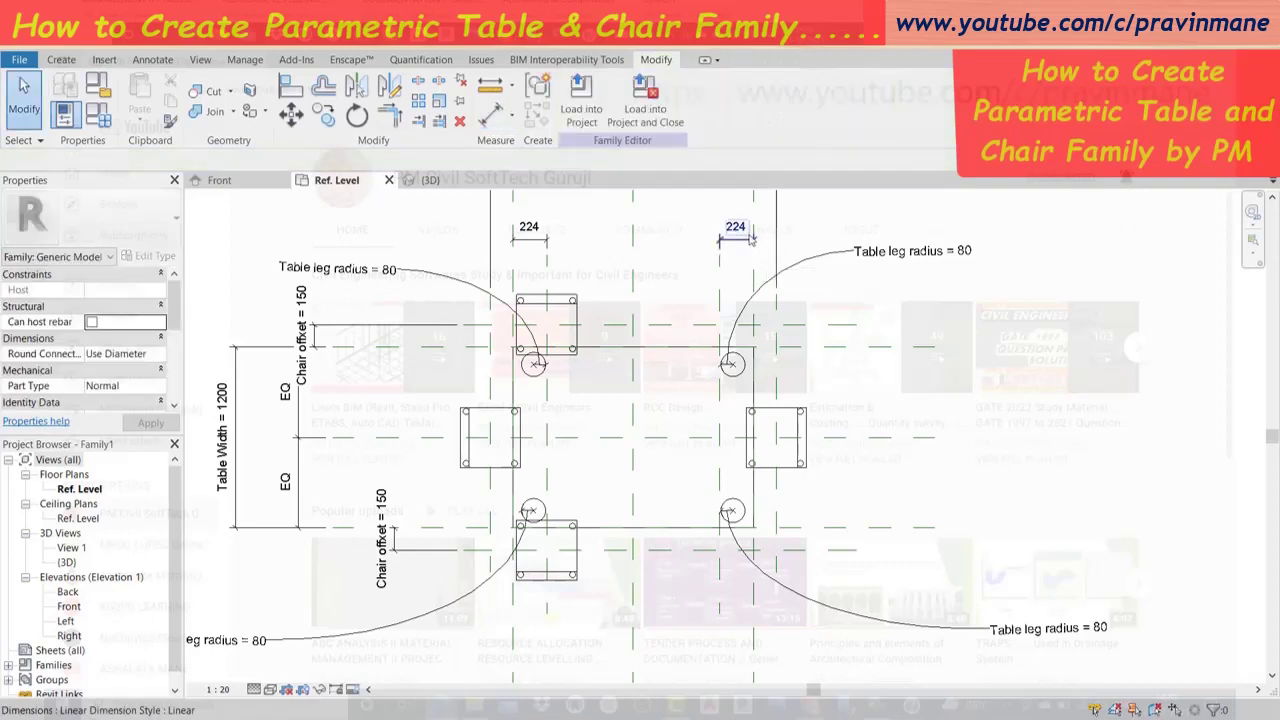
Label both 224 dimensions with a new Side offset parameter.
left_click(748, 239)
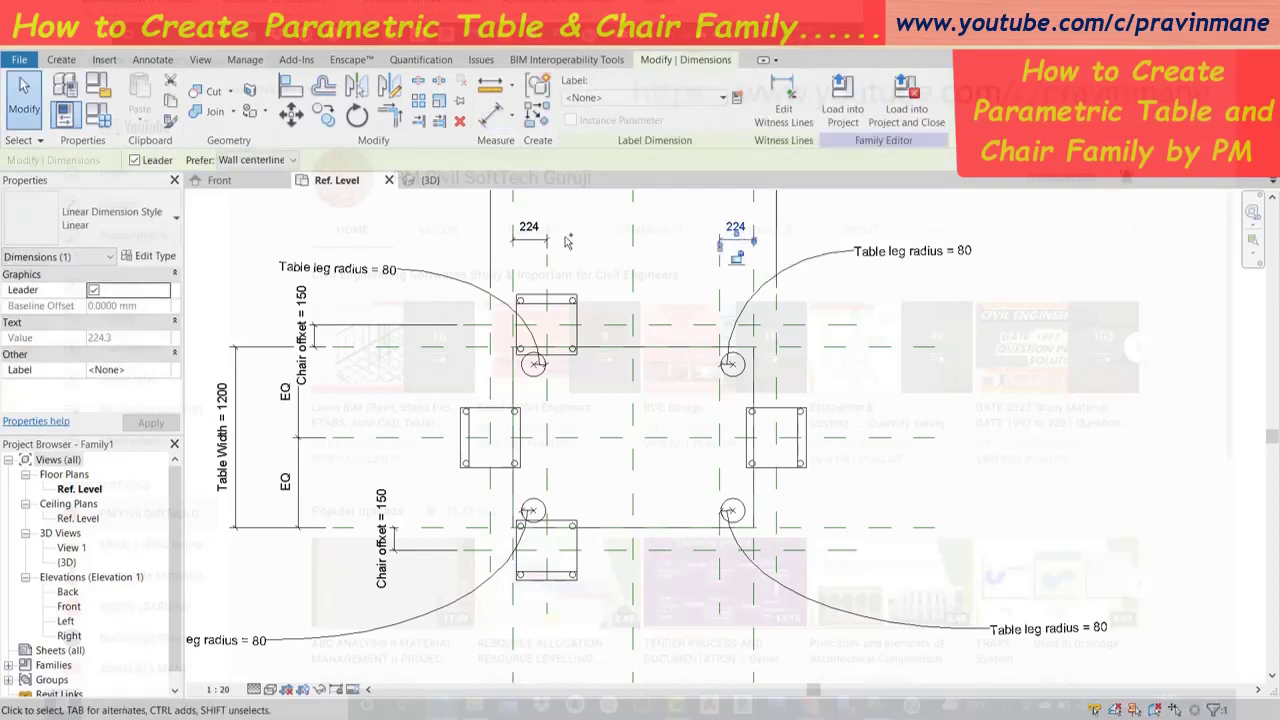
left_click(530, 240, "ctrl")
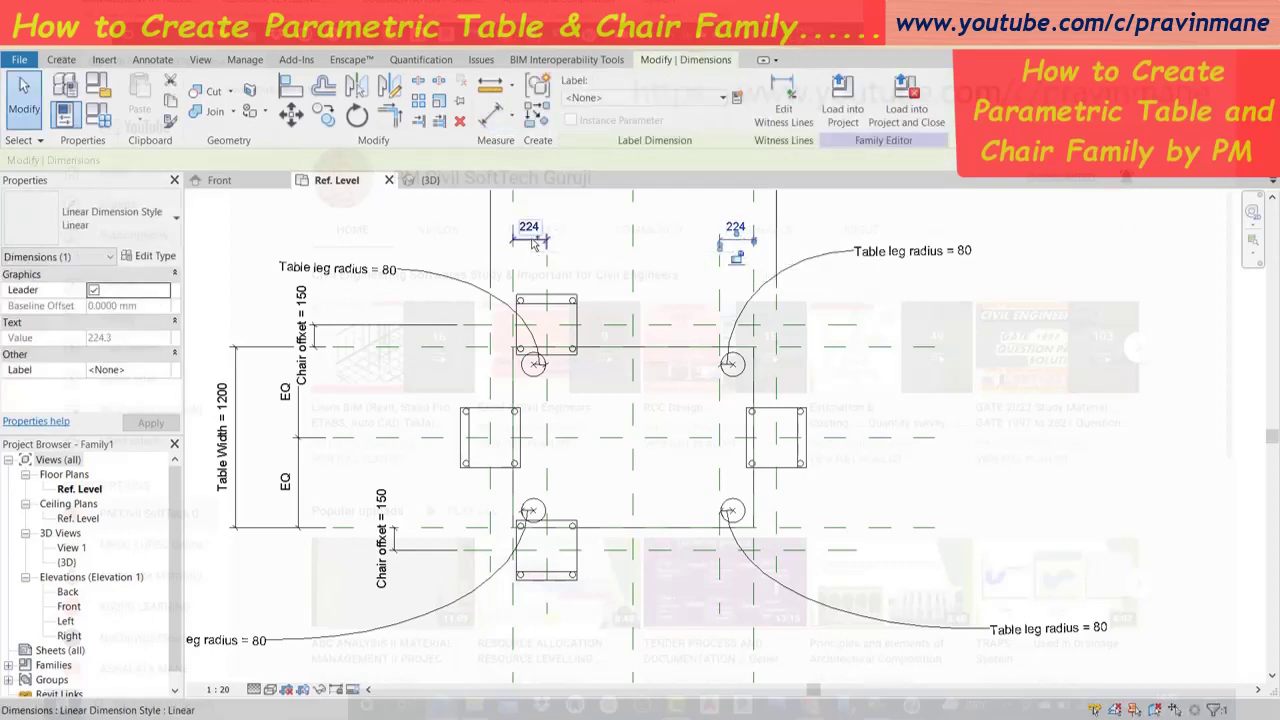
left_click(736, 97)
type("S")
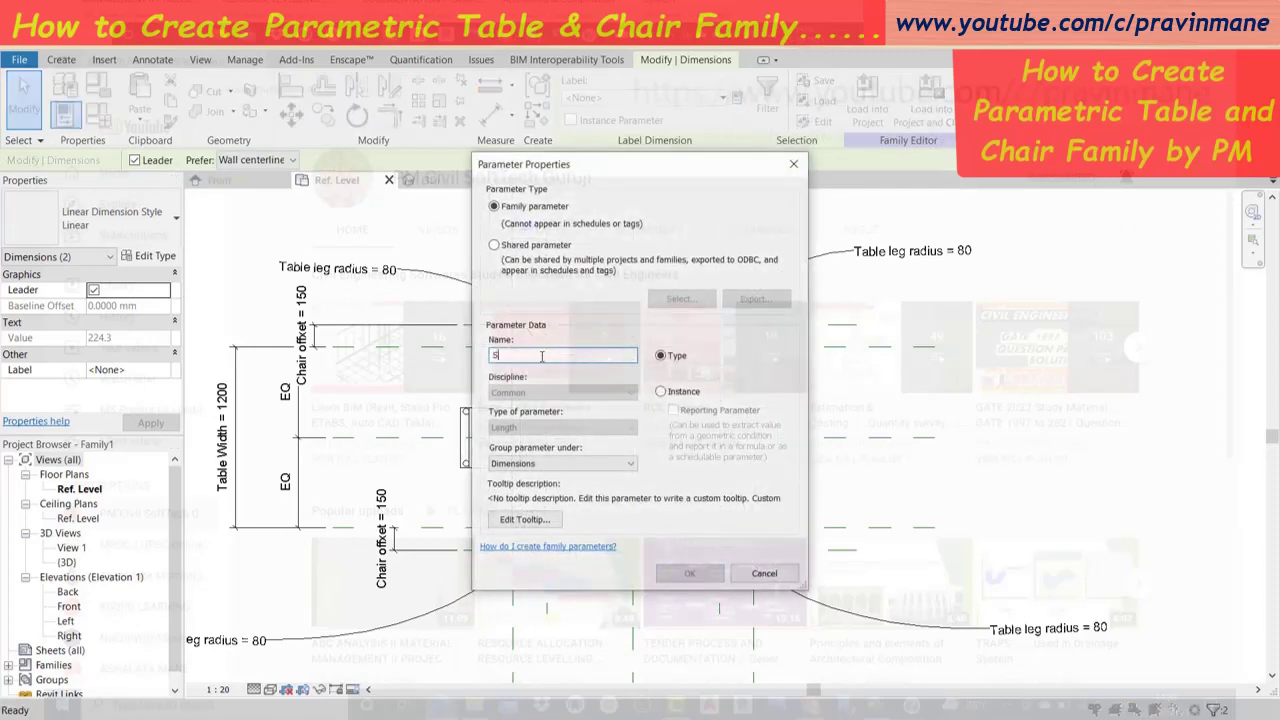
type("ide offset")
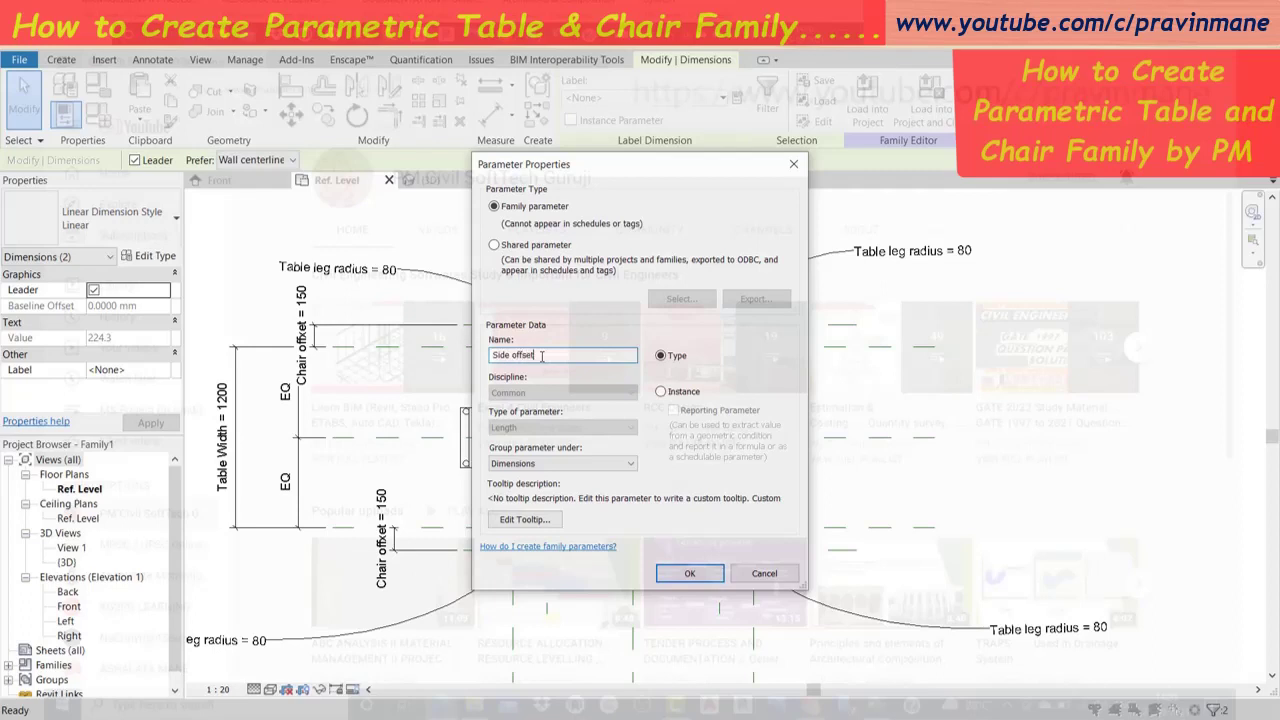
left_click(689, 573)
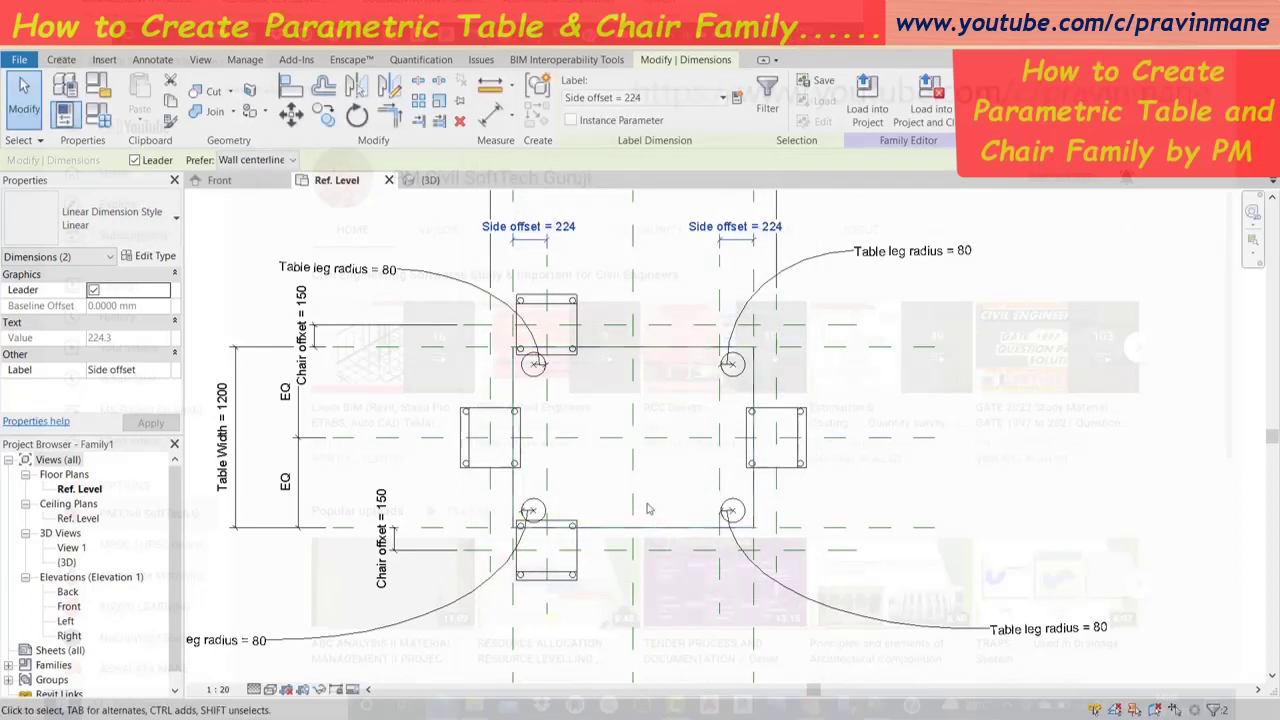
key("Escape")
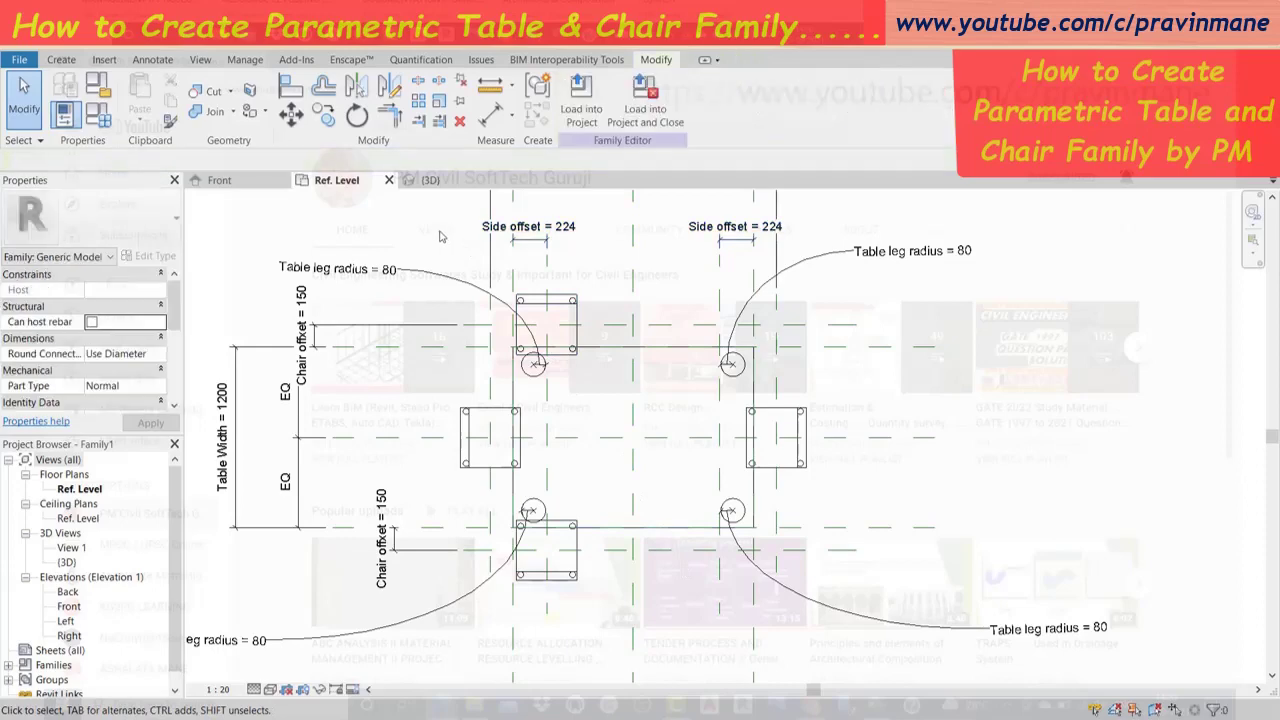
In Family Types, set Side offset to 300 and apply.
left_click(63, 110)
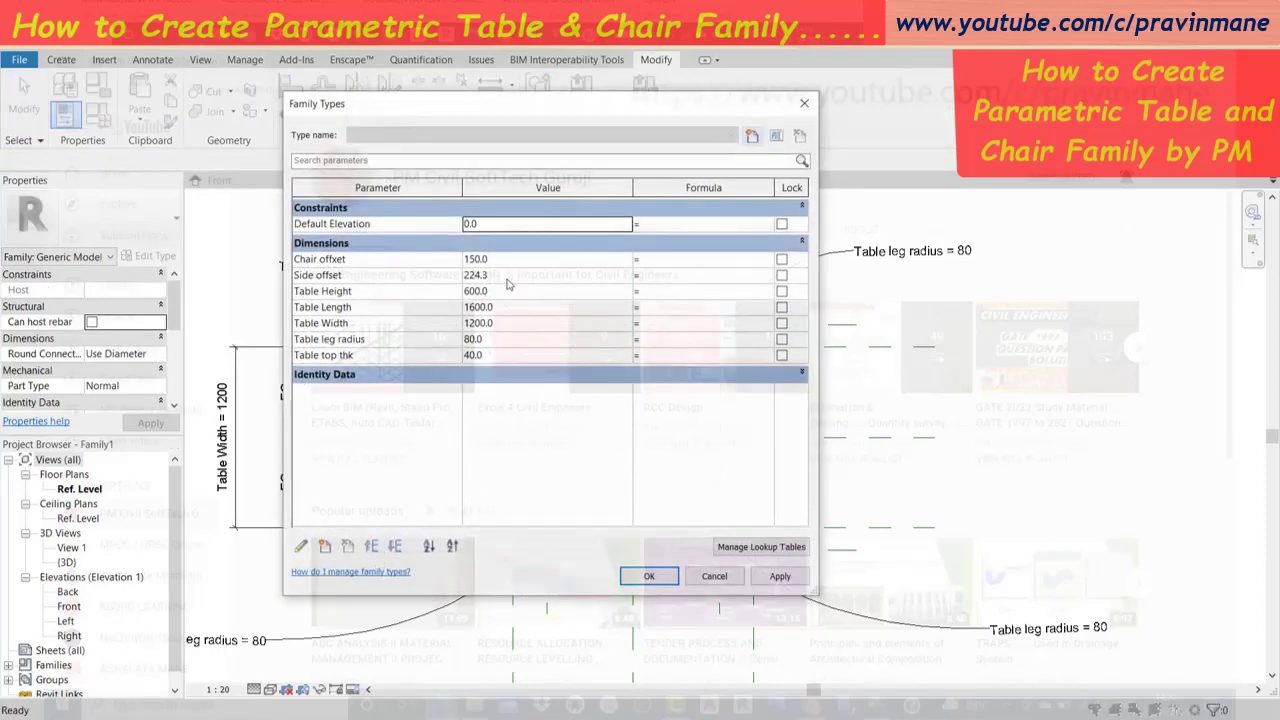
left_click(508, 276)
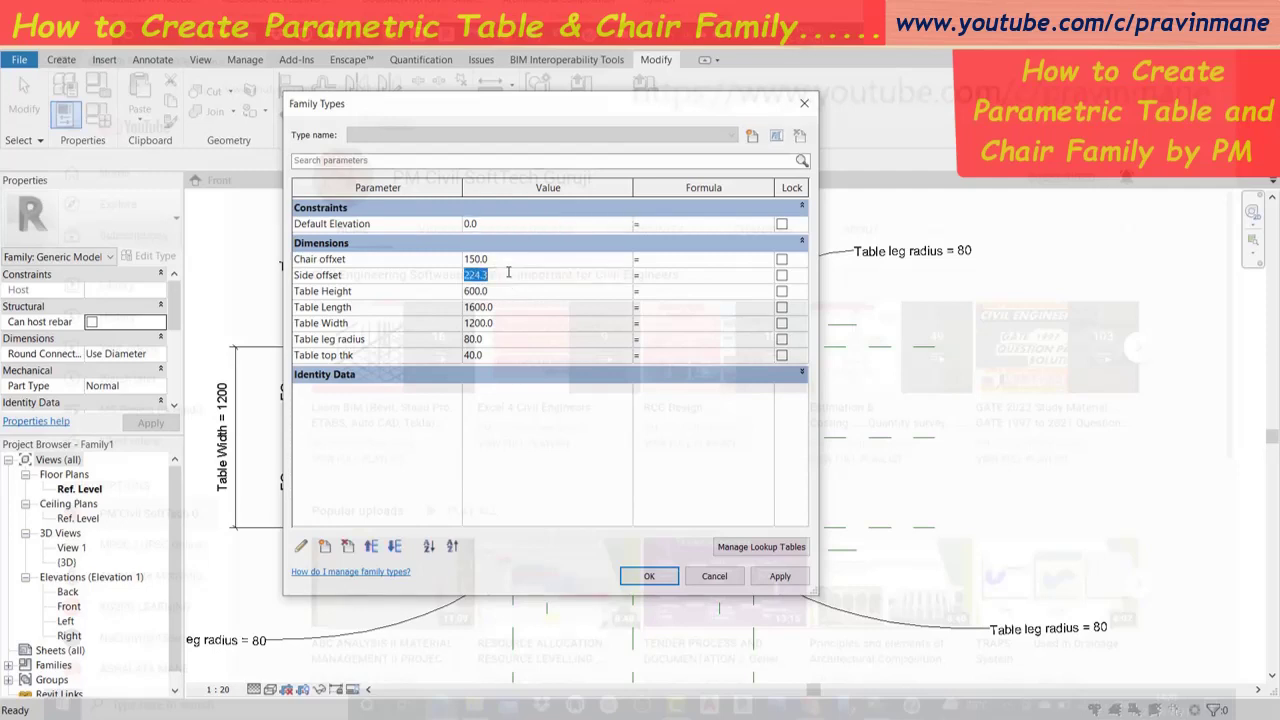
type("300")
left_click(778, 576)
left_click(649, 576)
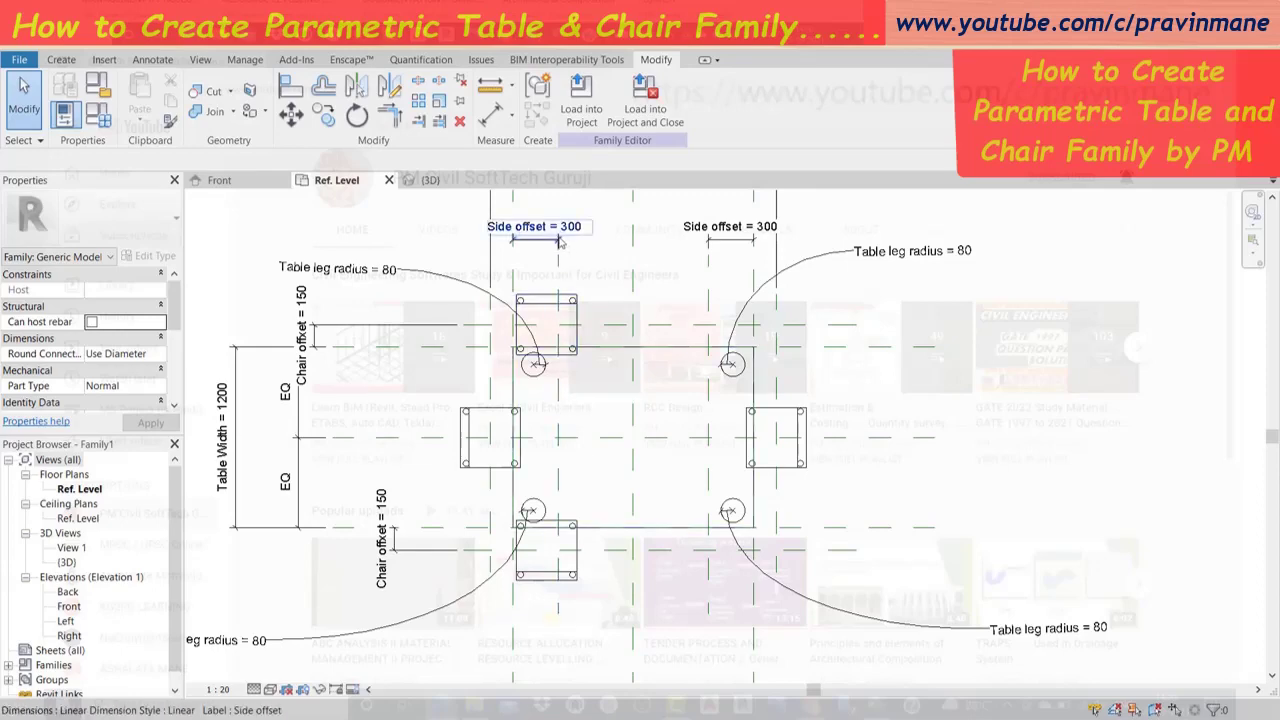
Reopen Family Types and change Side offset to 500, applying it.
left_click(91, 118)
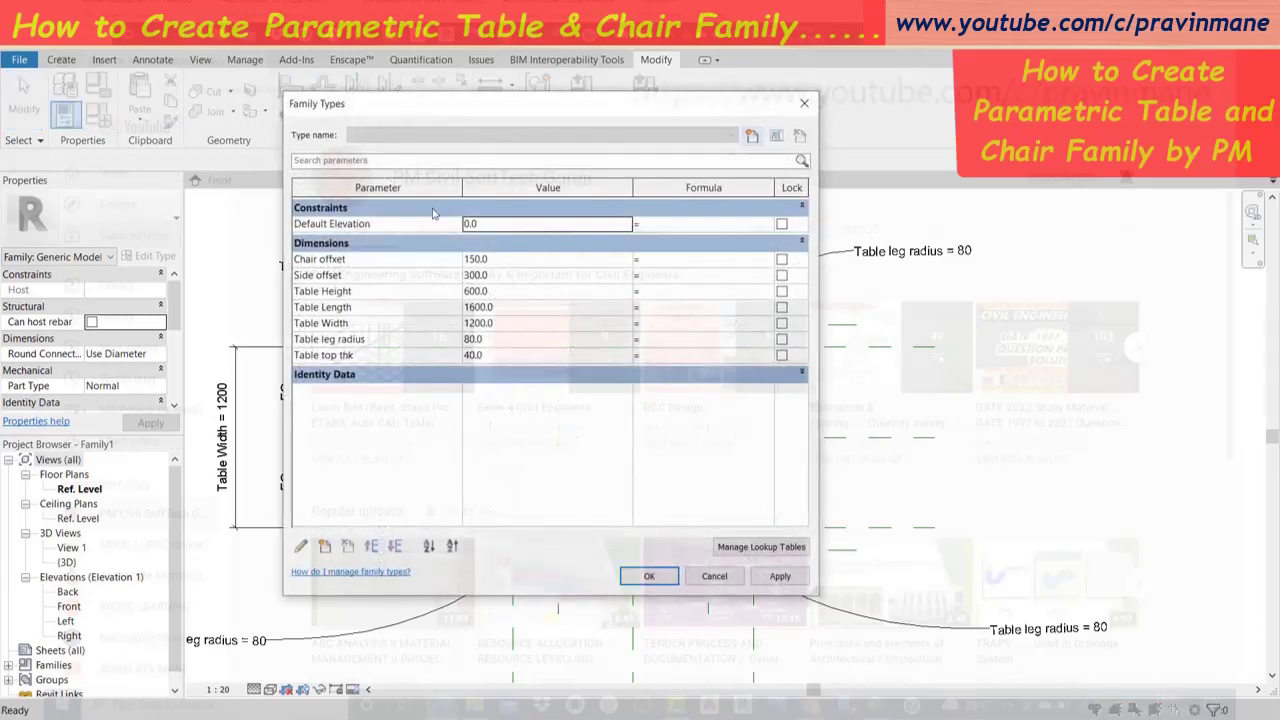
left_click(504, 278)
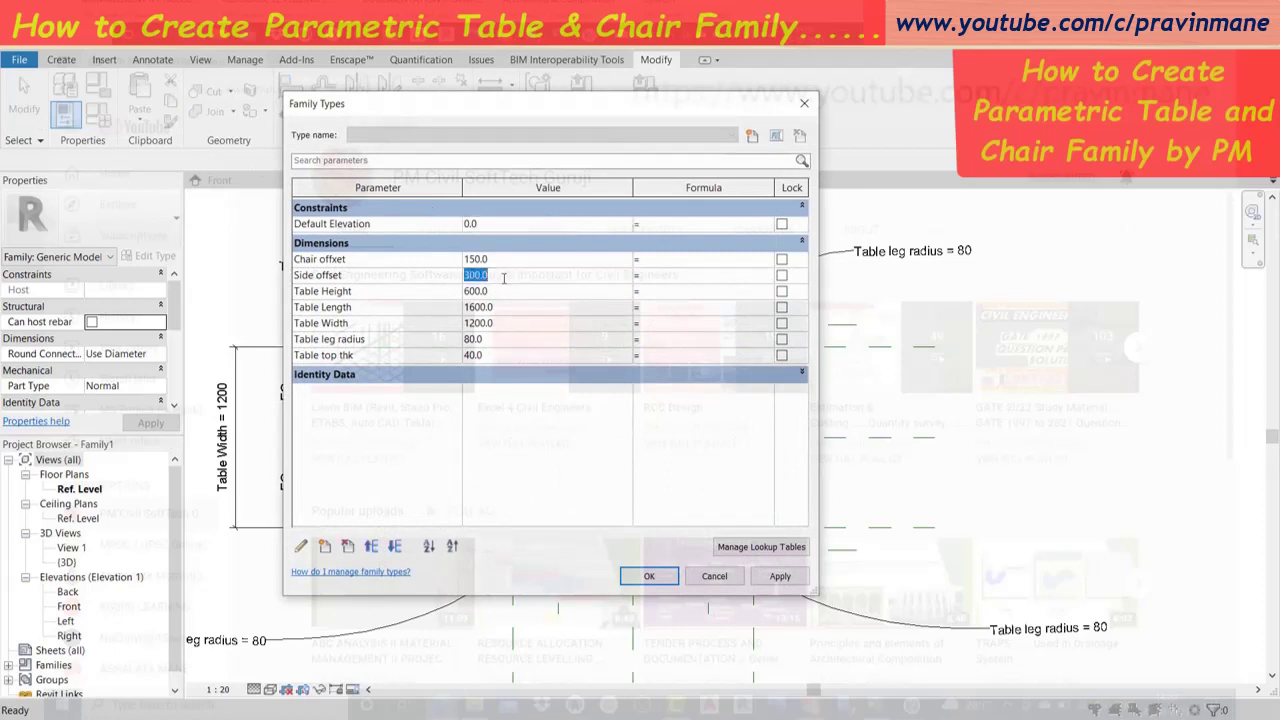
type("500")
key("Tab")
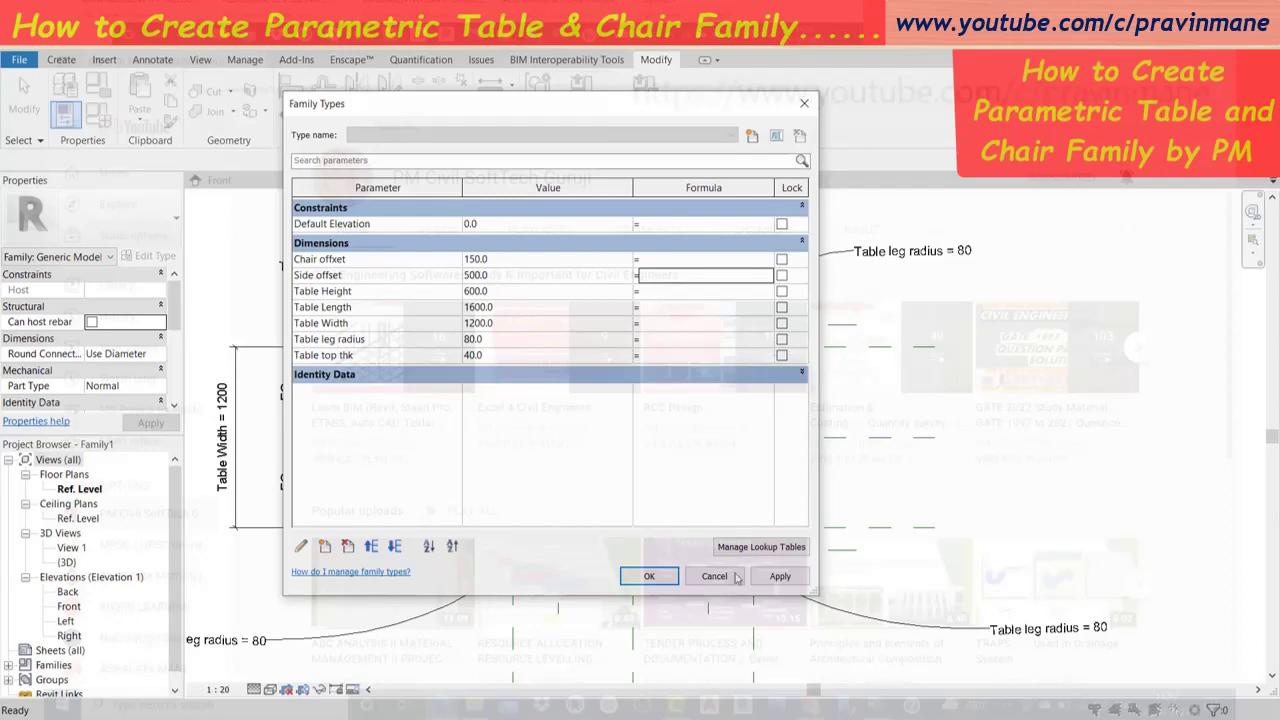
left_click(779, 576)
left_click(649, 576)
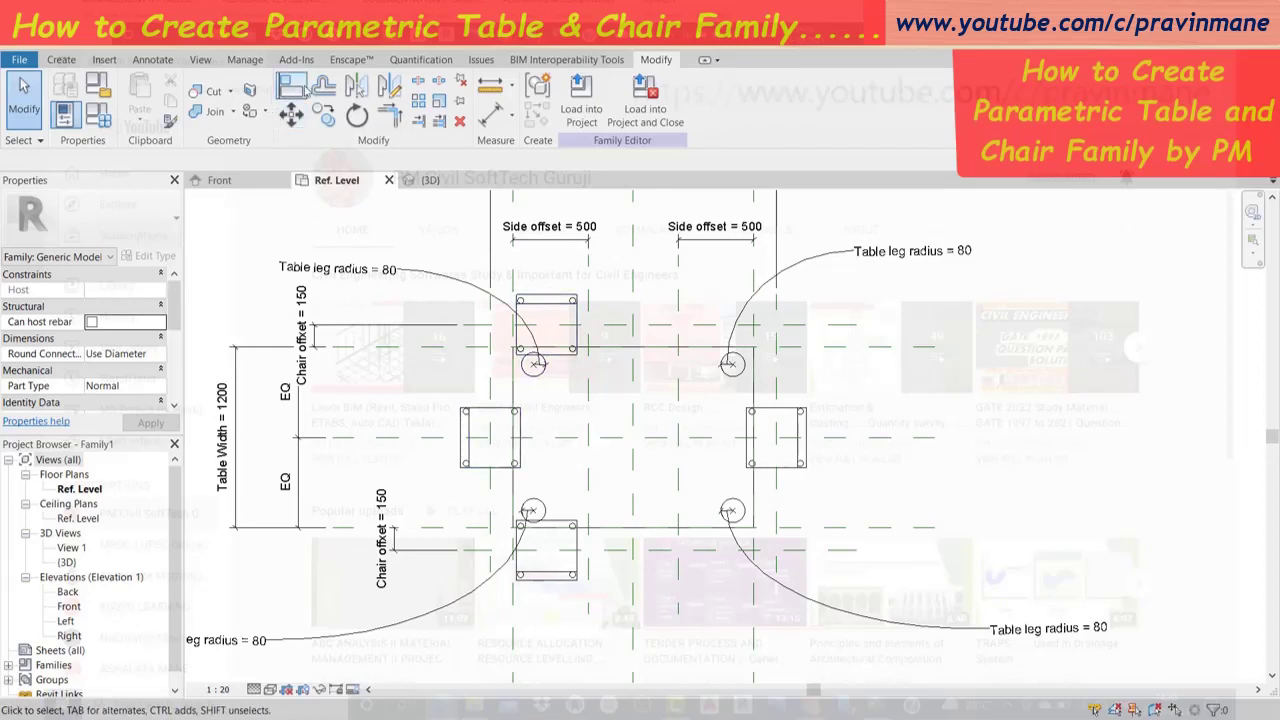
Align the top chair's centre to its reference planes and lock it.
left_click(291, 87)
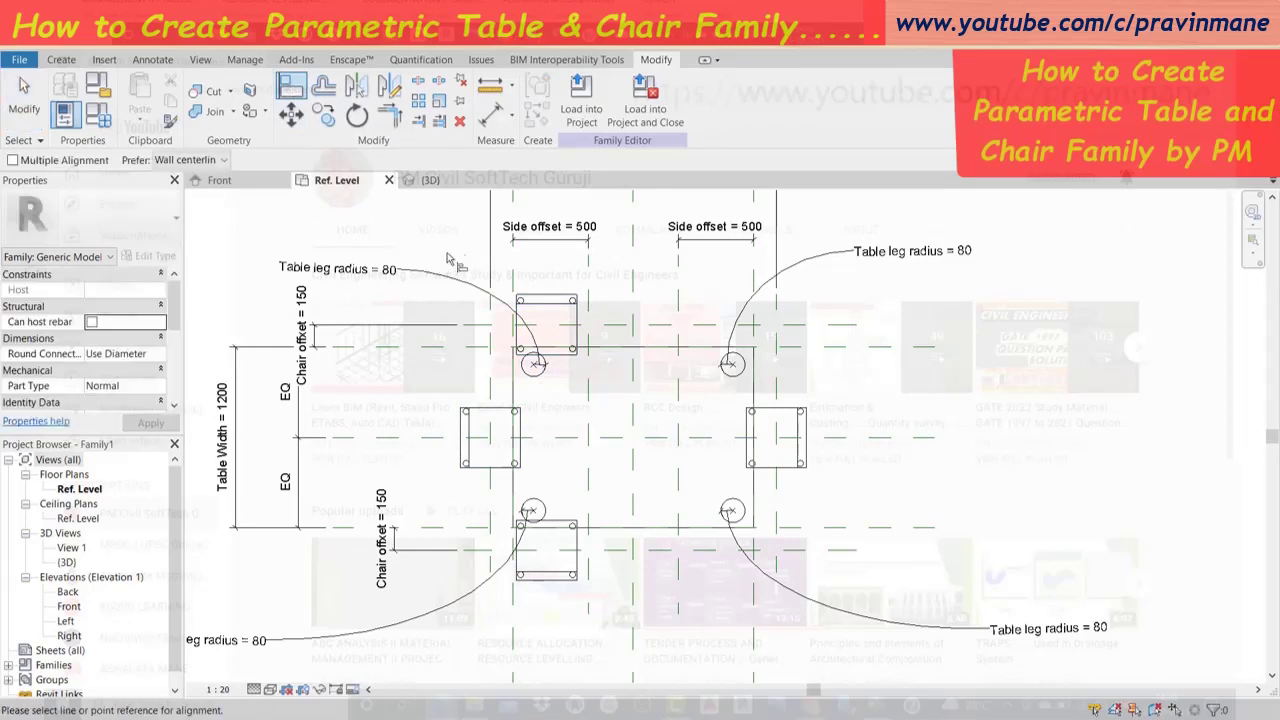
left_click(514, 279)
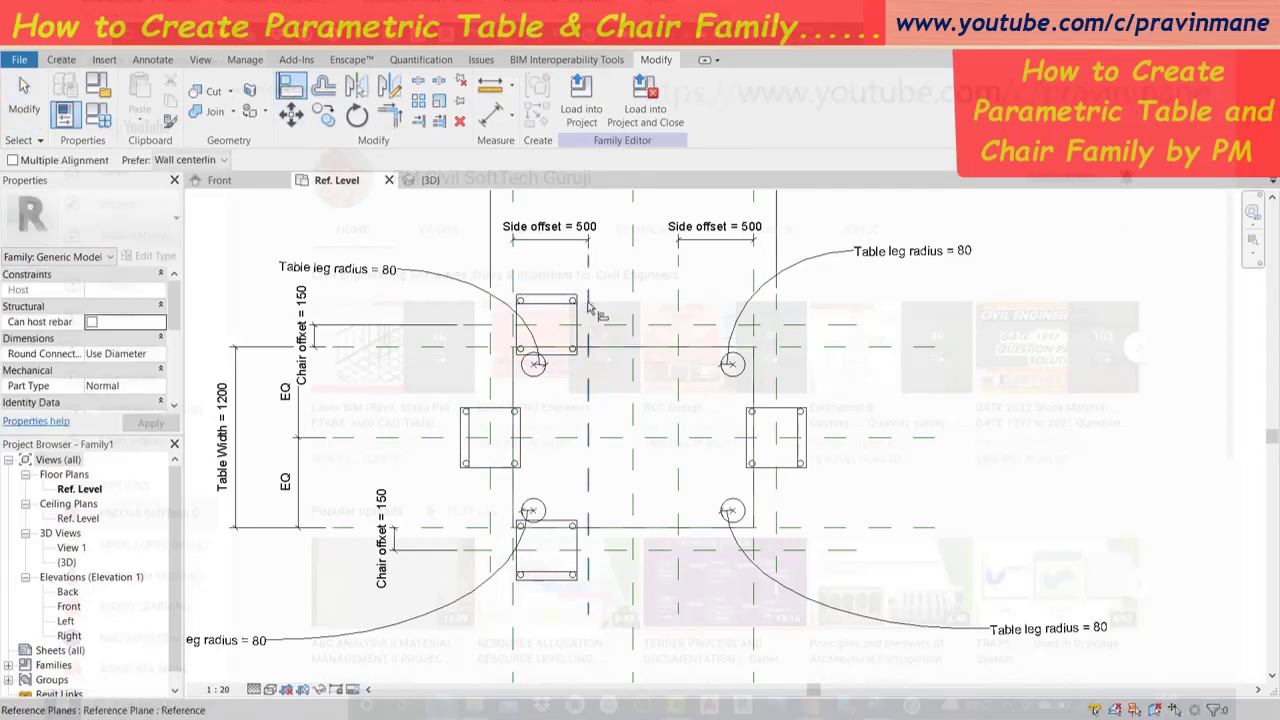
left_click(588, 310)
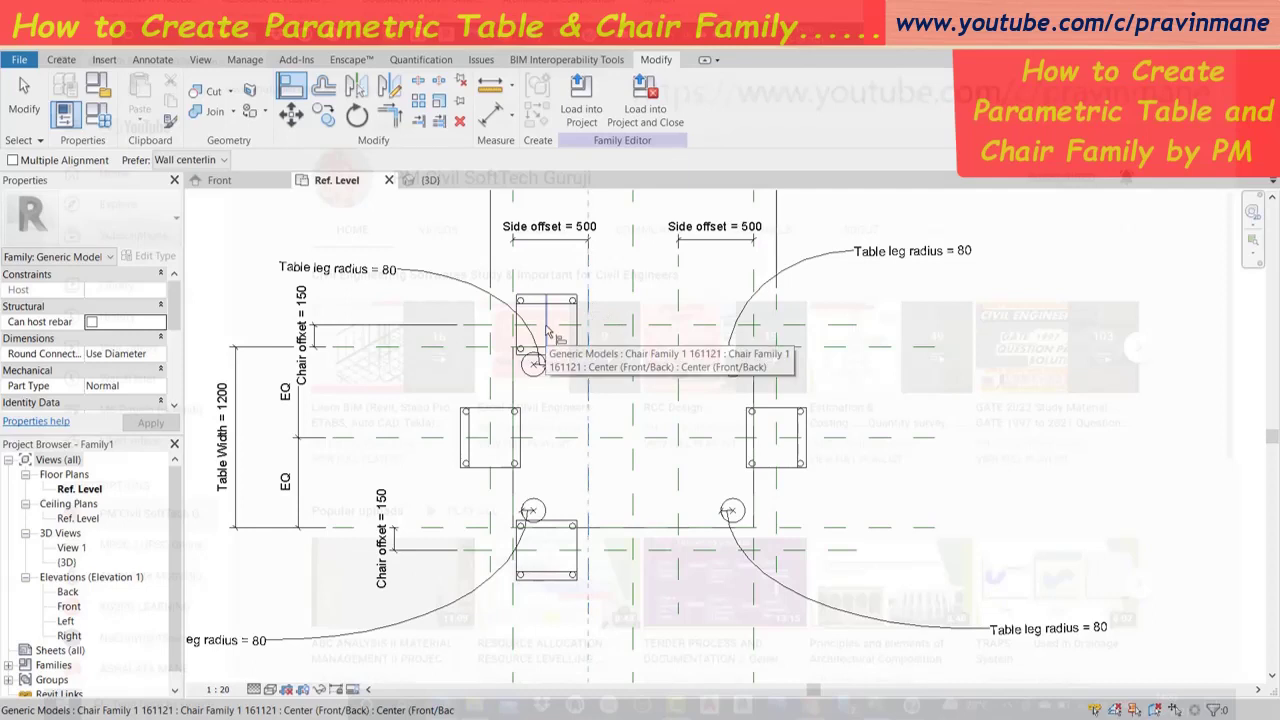
left_click(546, 335)
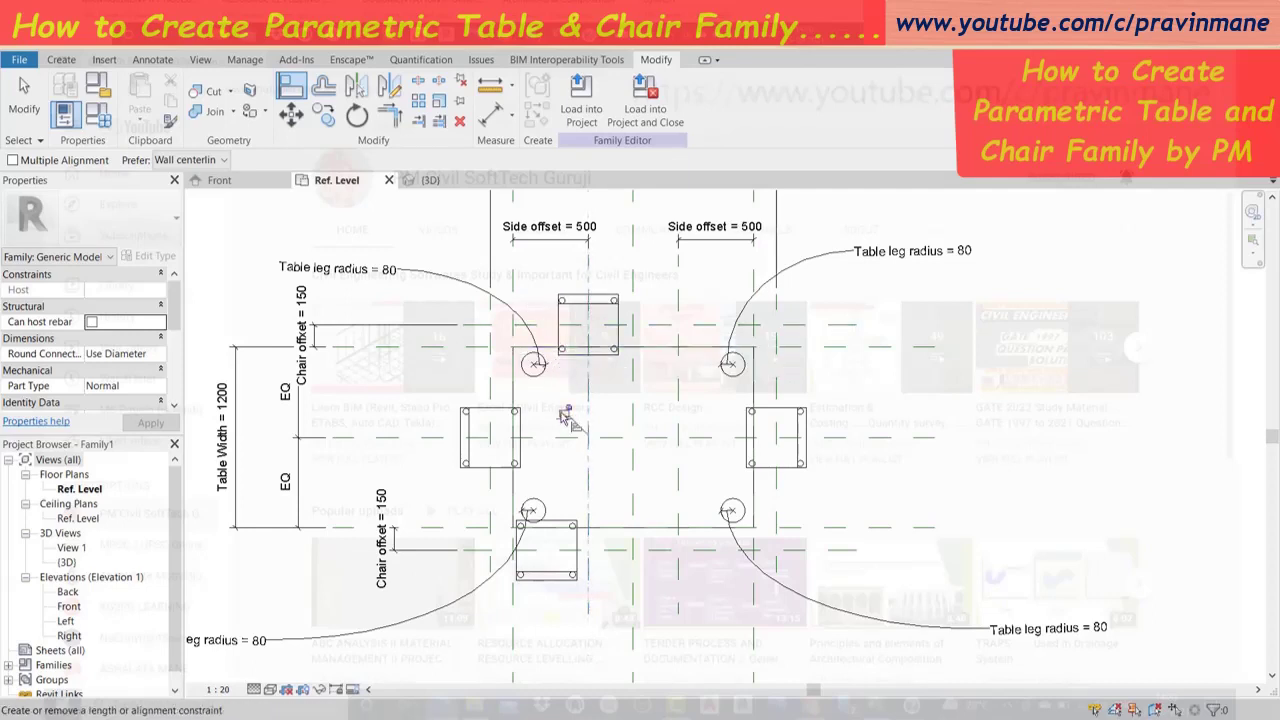
left_click(657, 328)
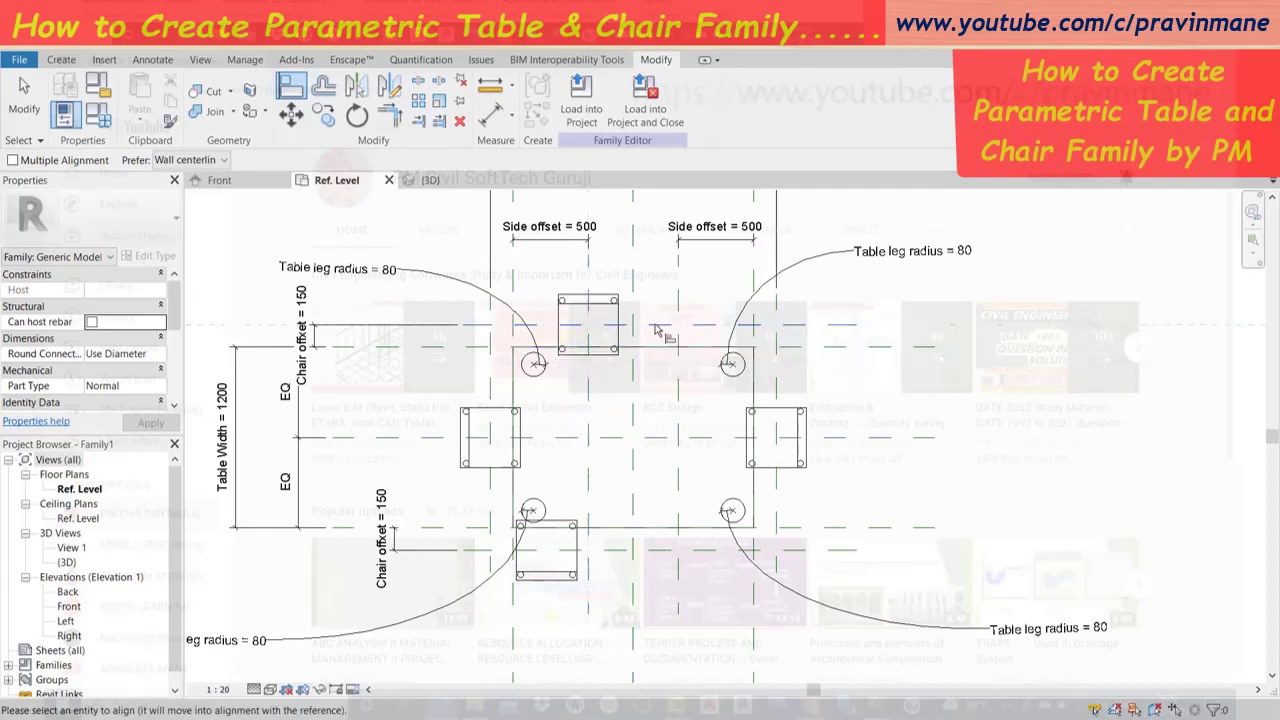
left_click(598, 328)
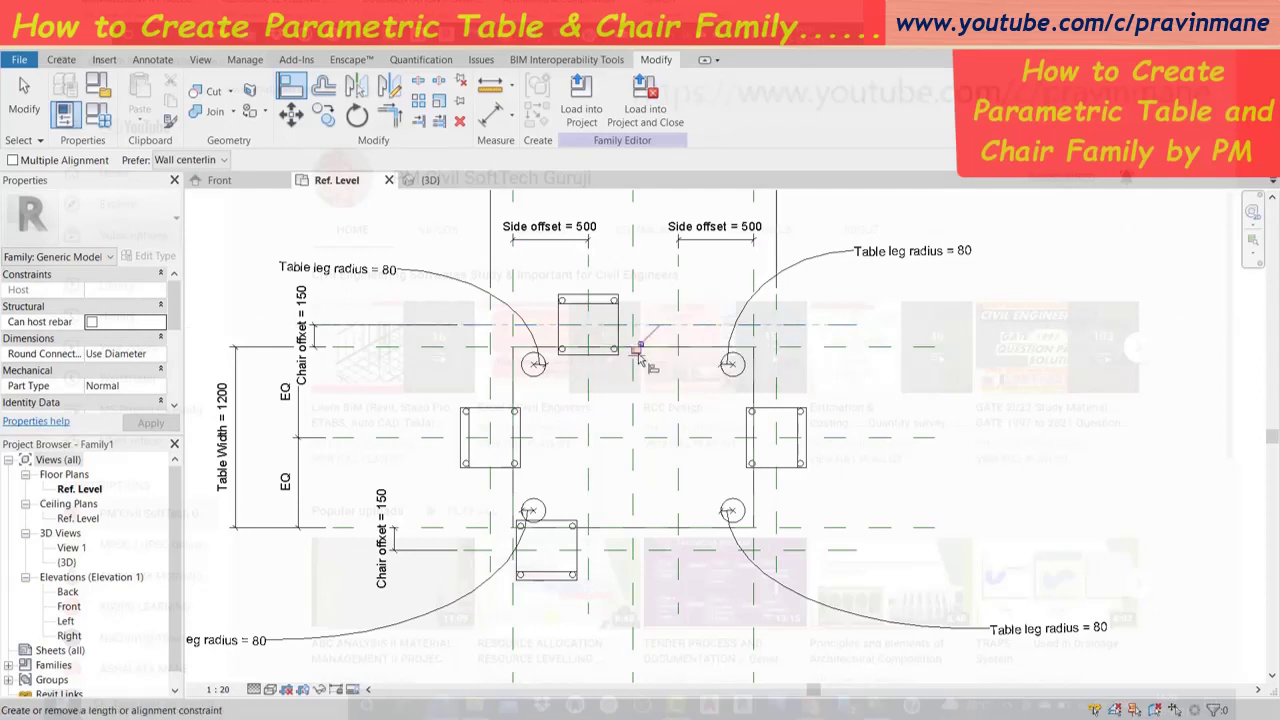
left_click(614, 550)
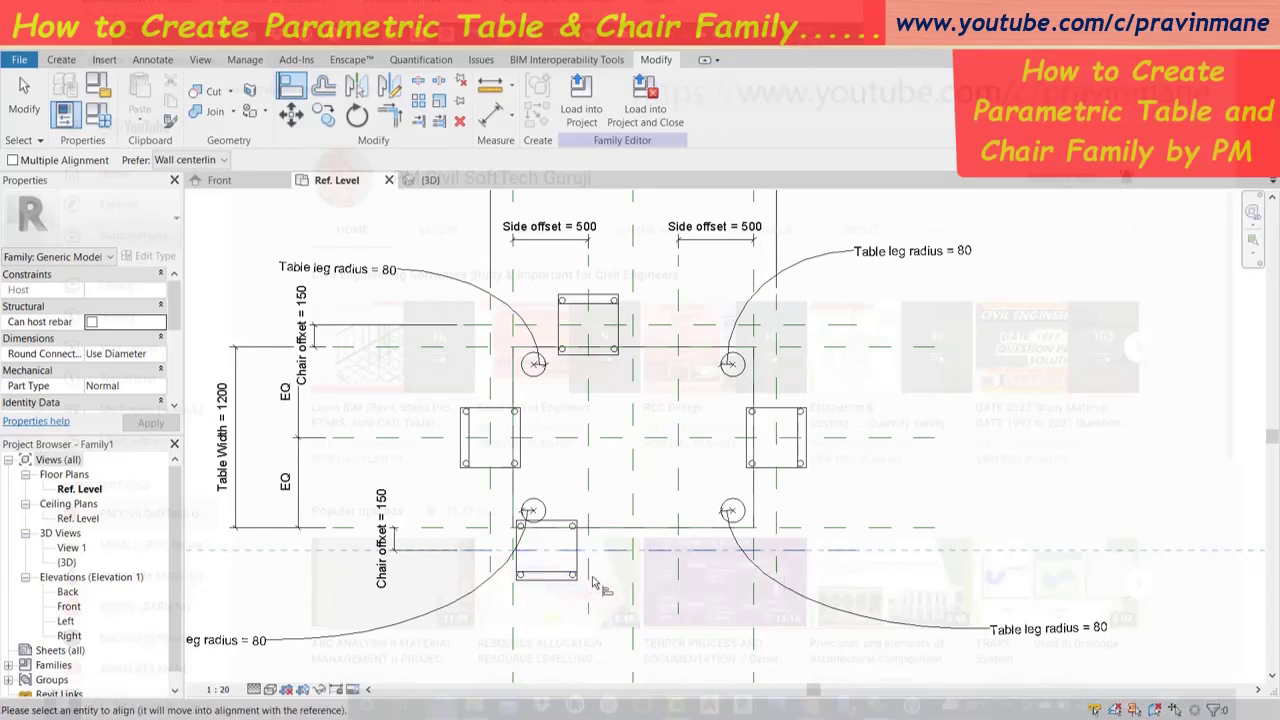
key("Escape")
key("Escape")
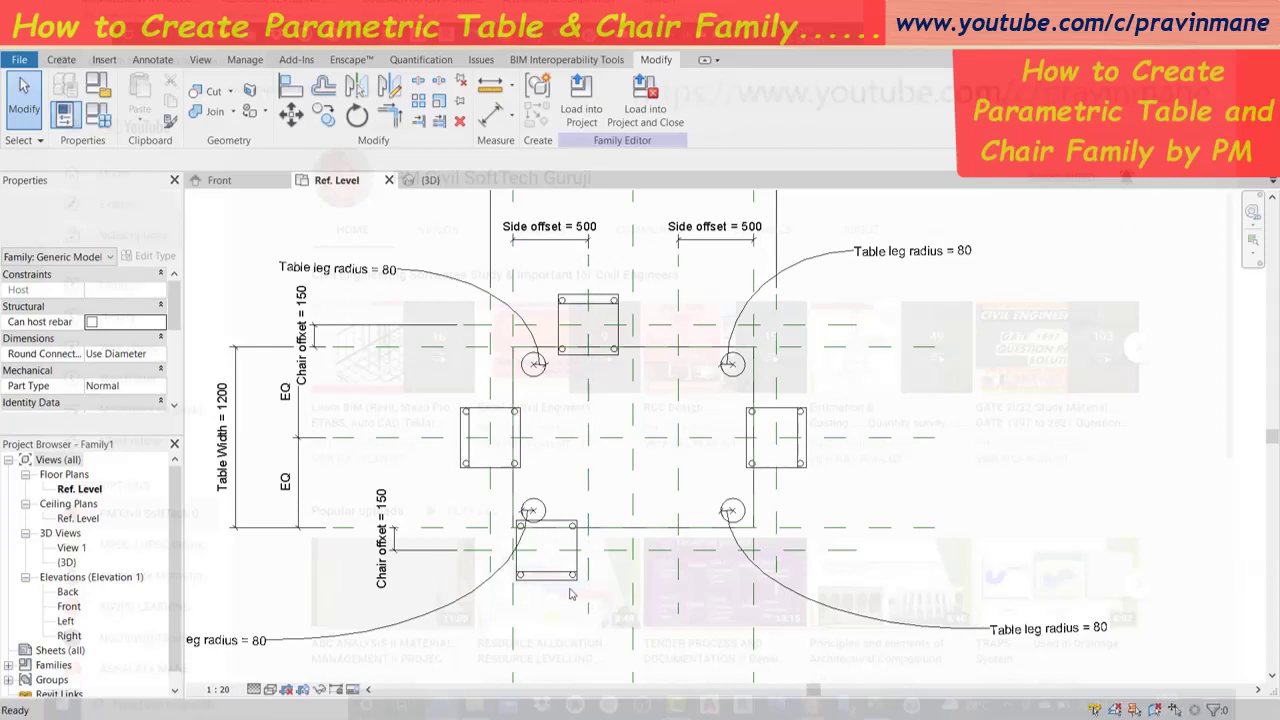
Align the lower chair's centre to the middle and lower reference planes and lock it.
left_click(564, 579)
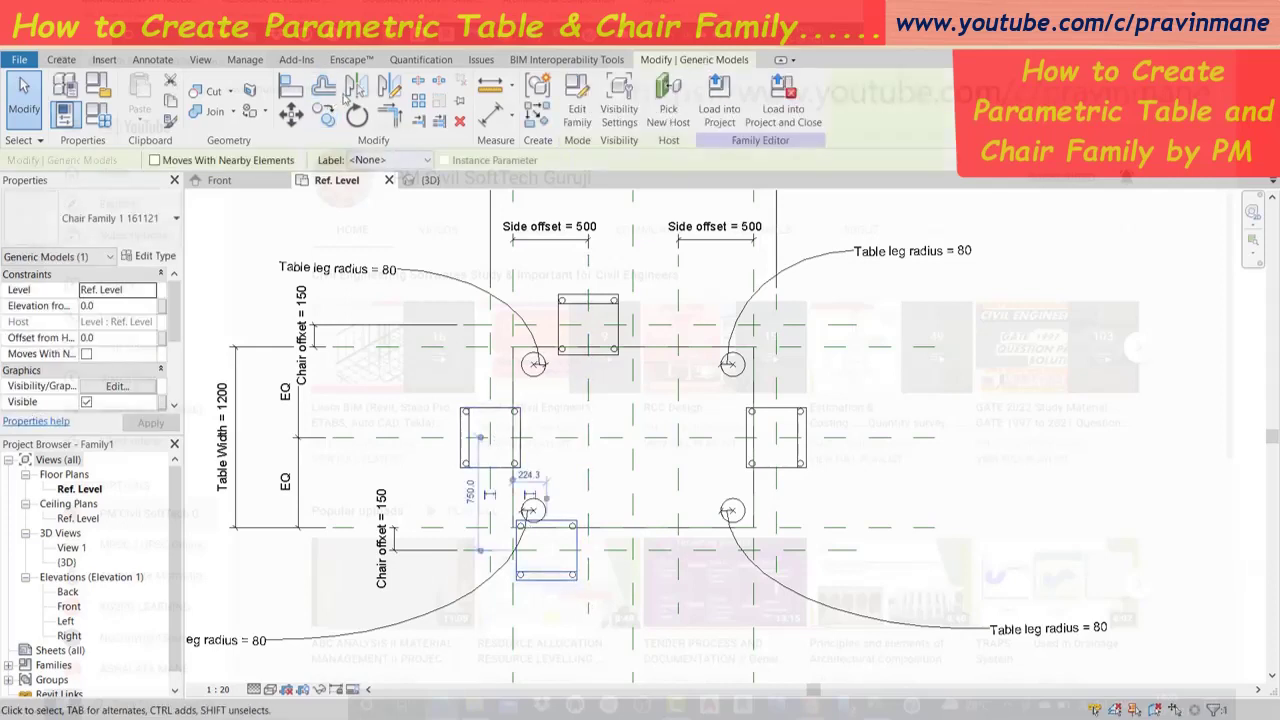
left_click(290, 90)
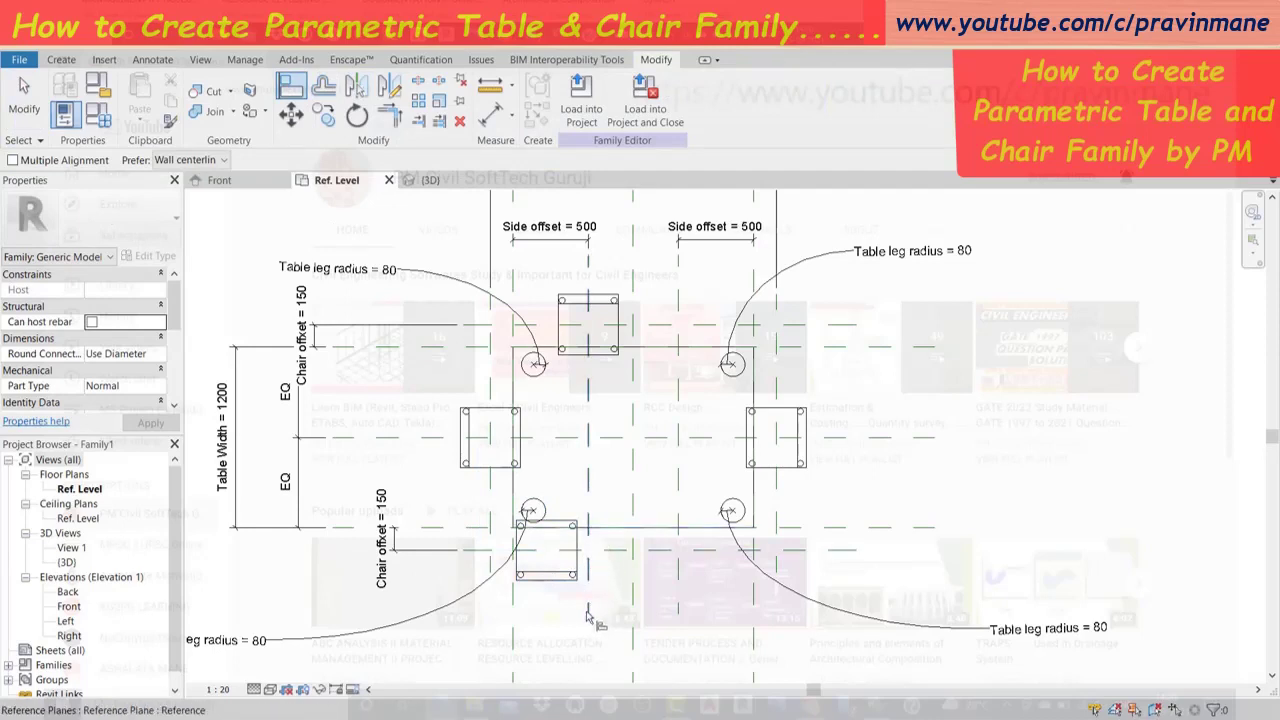
left_click_drag(548, 560, 591, 560)
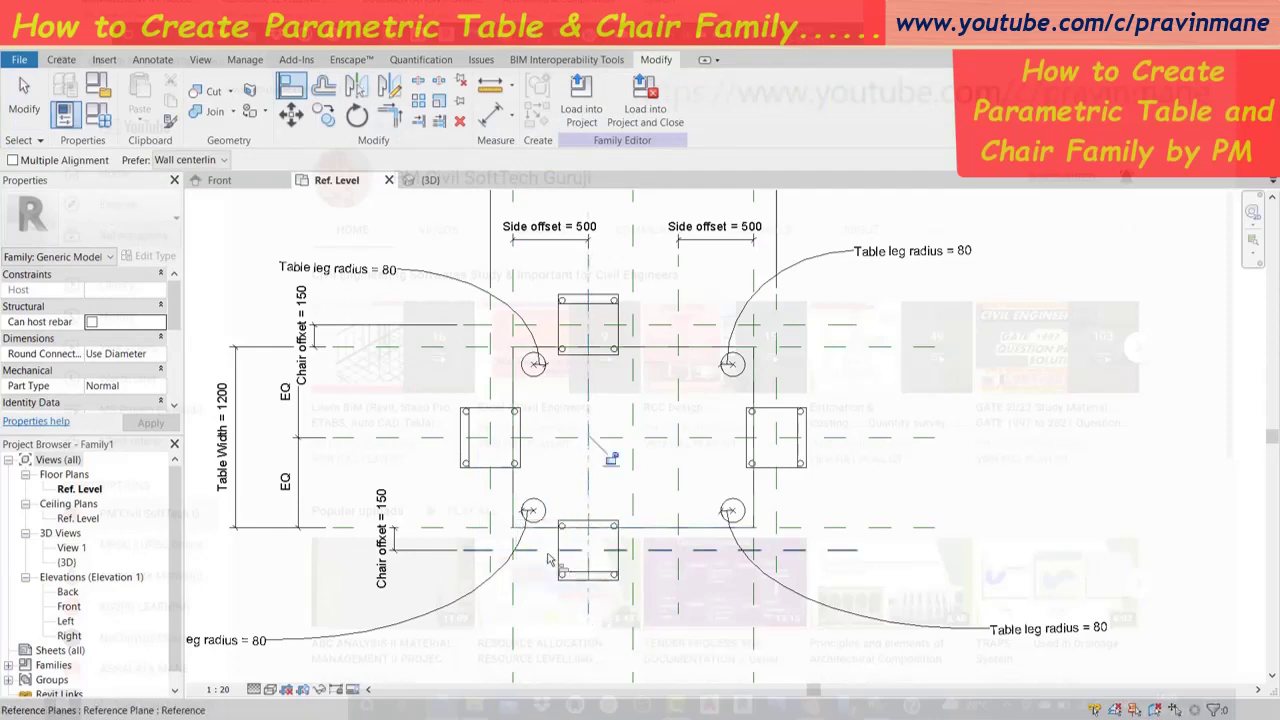
left_click(610, 458)
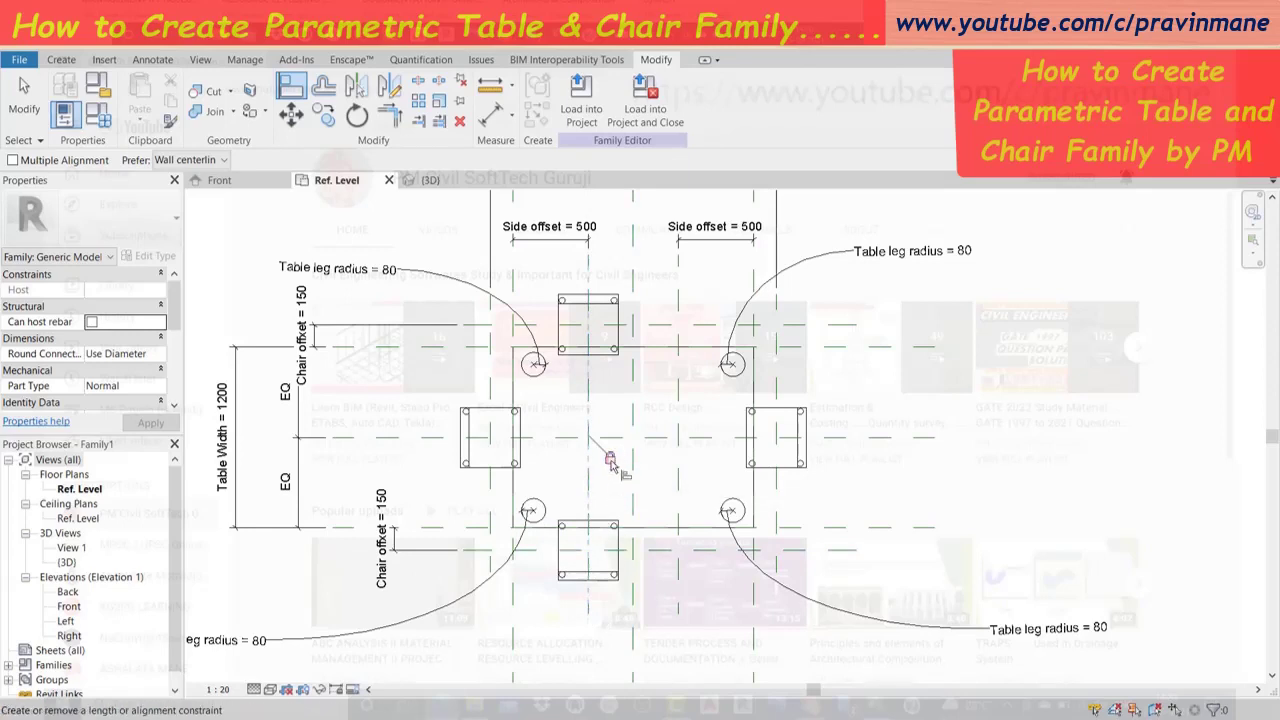
left_click(663, 553)
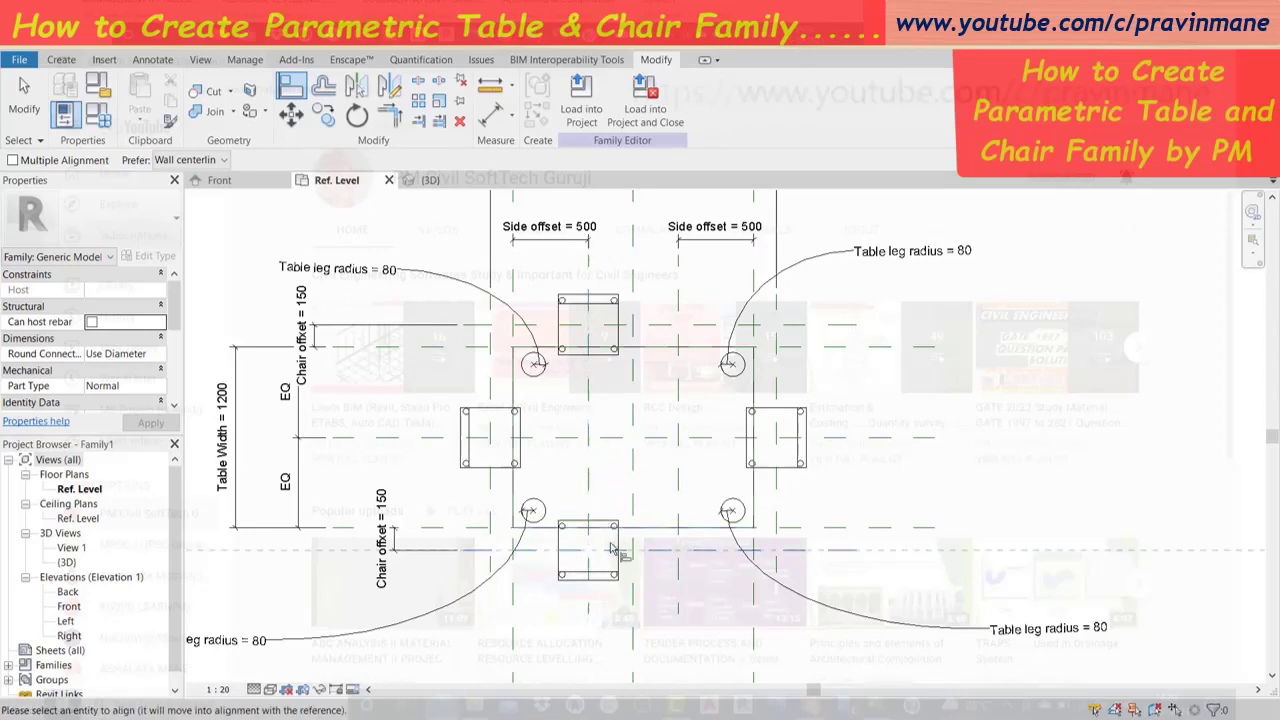
left_click(684, 528)
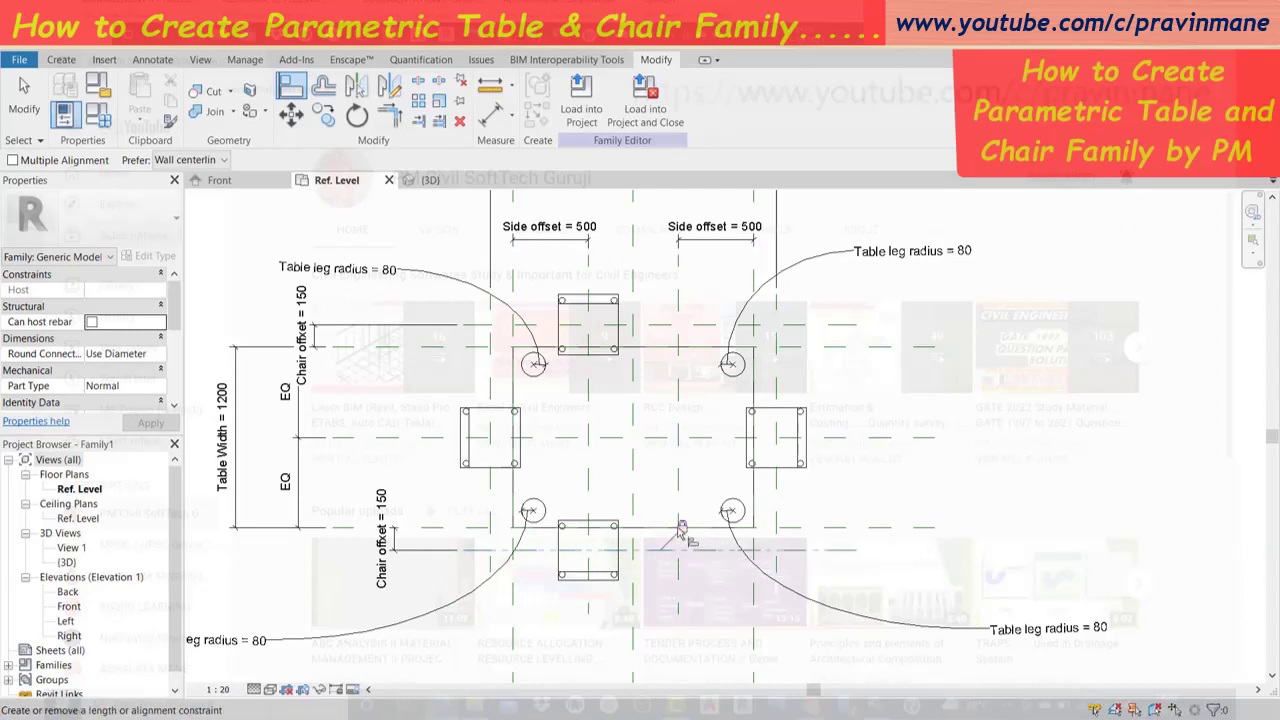
key("Escape")
key("Escape")
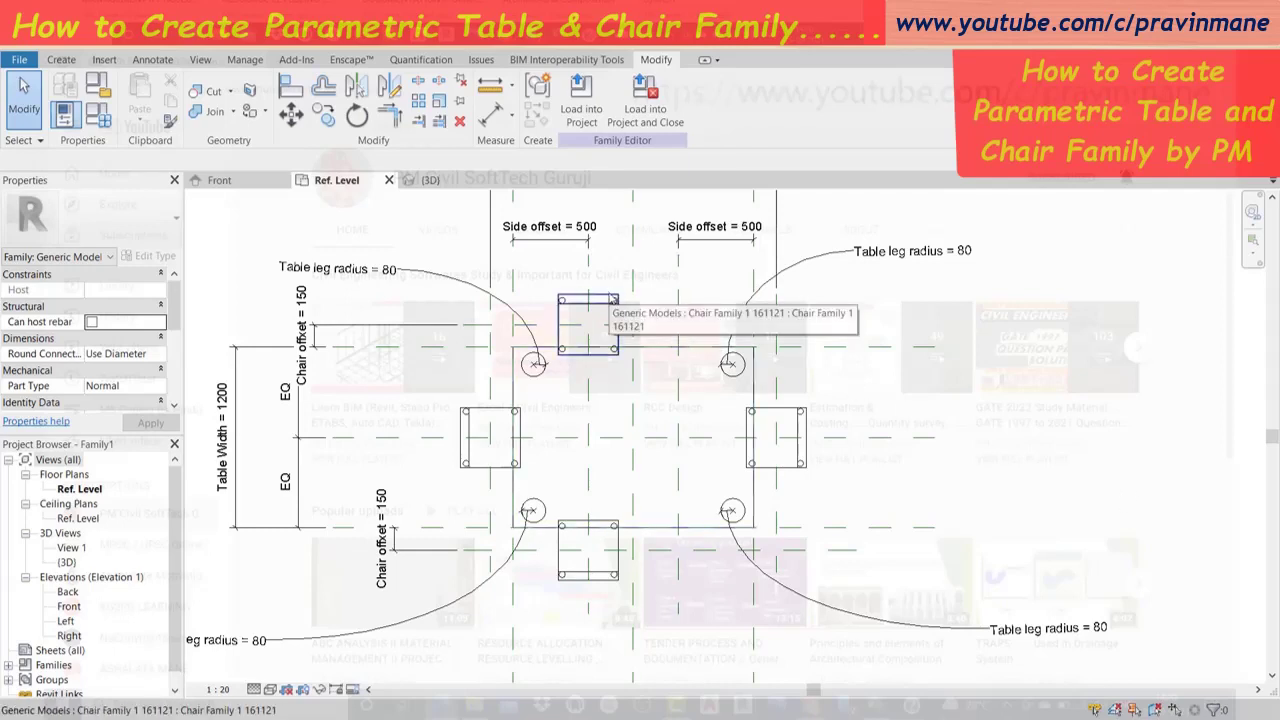
In Family Types, change Table Length from 1600 to 3000 and apply.
left_click(102, 117)
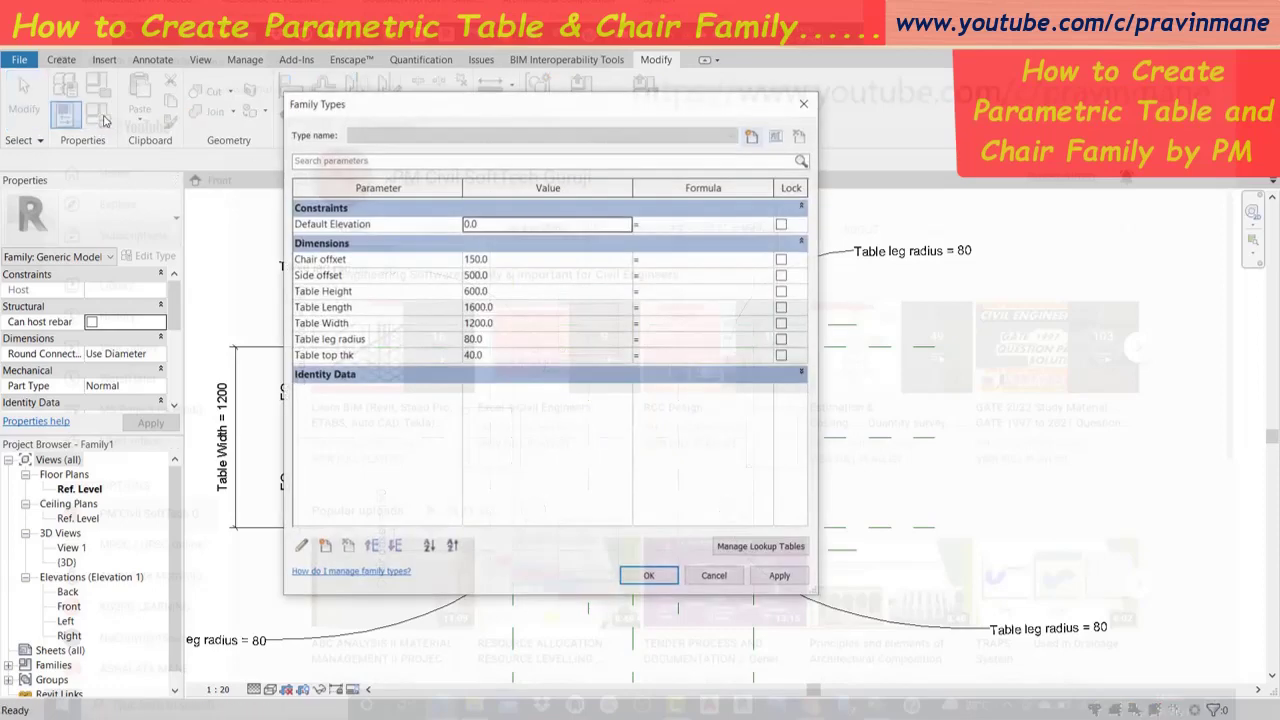
left_click(507, 327)
left_click(510, 308)
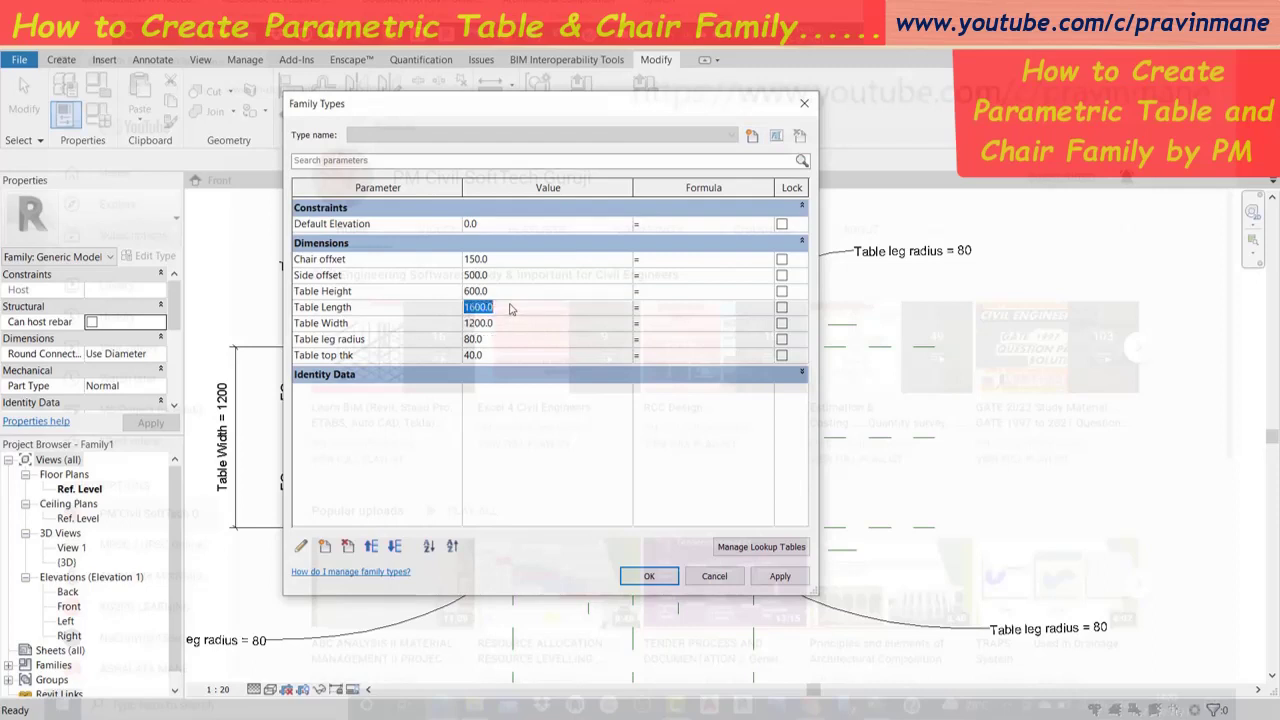
type("3")
left_click(781, 578)
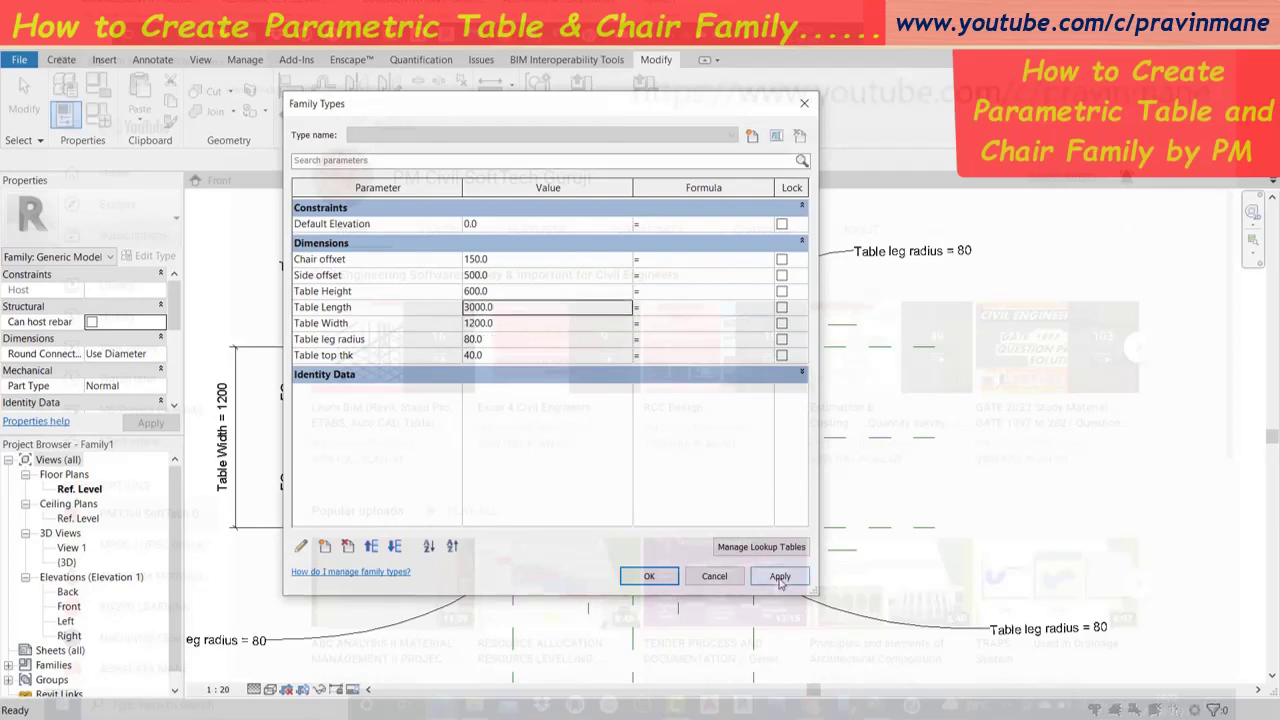
left_click(649, 576)
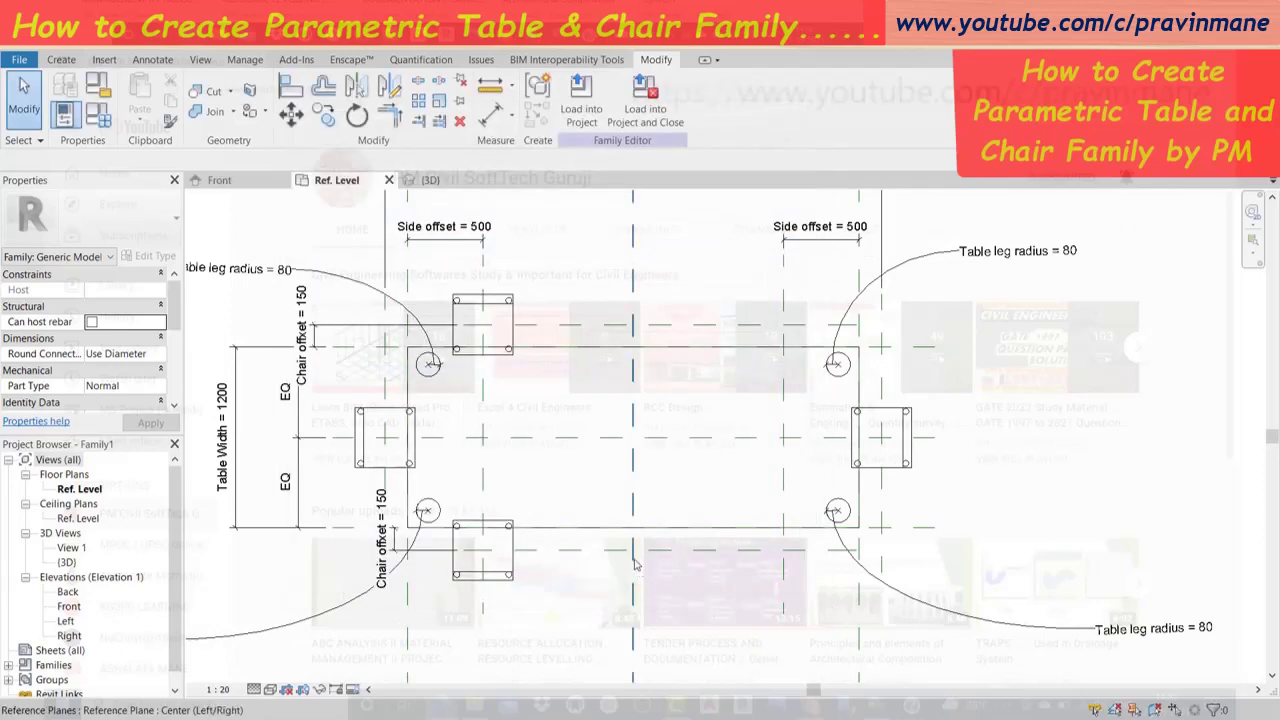
Array the top and bottom chairs into a grouped, associated array of 3 using Move To Last.
left_click(490, 297)
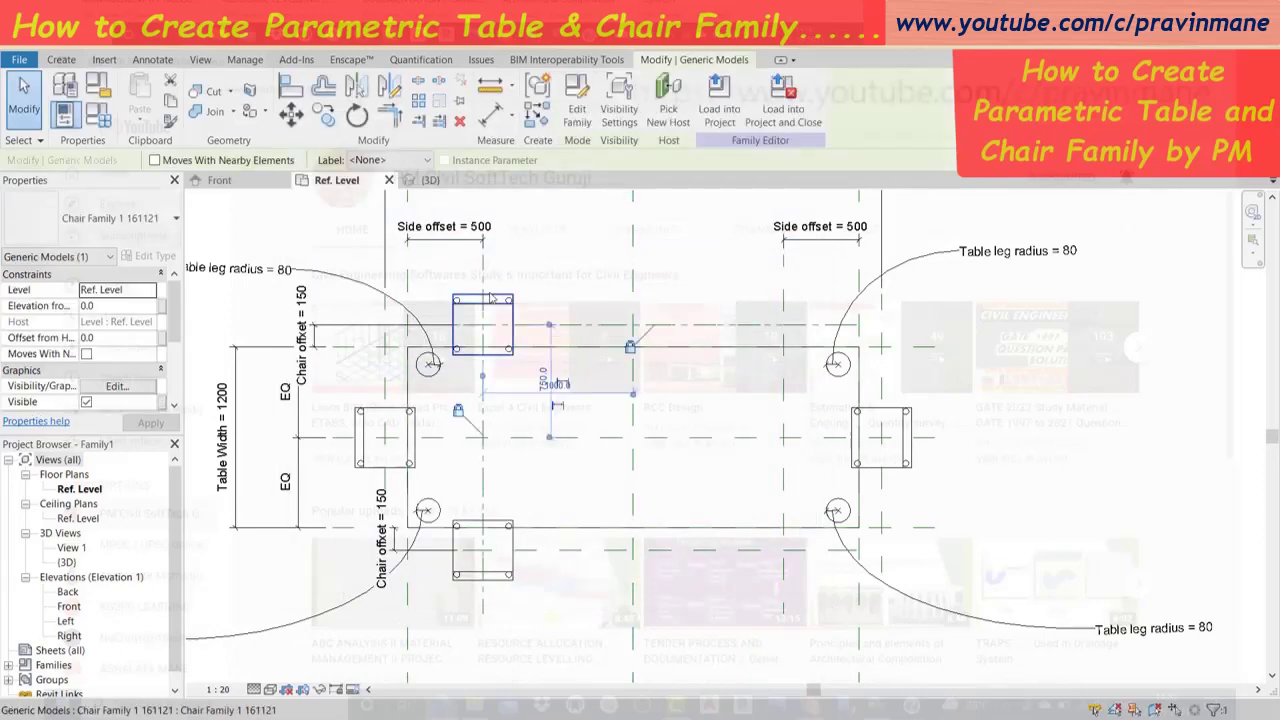
left_click(505, 535, "ctrl")
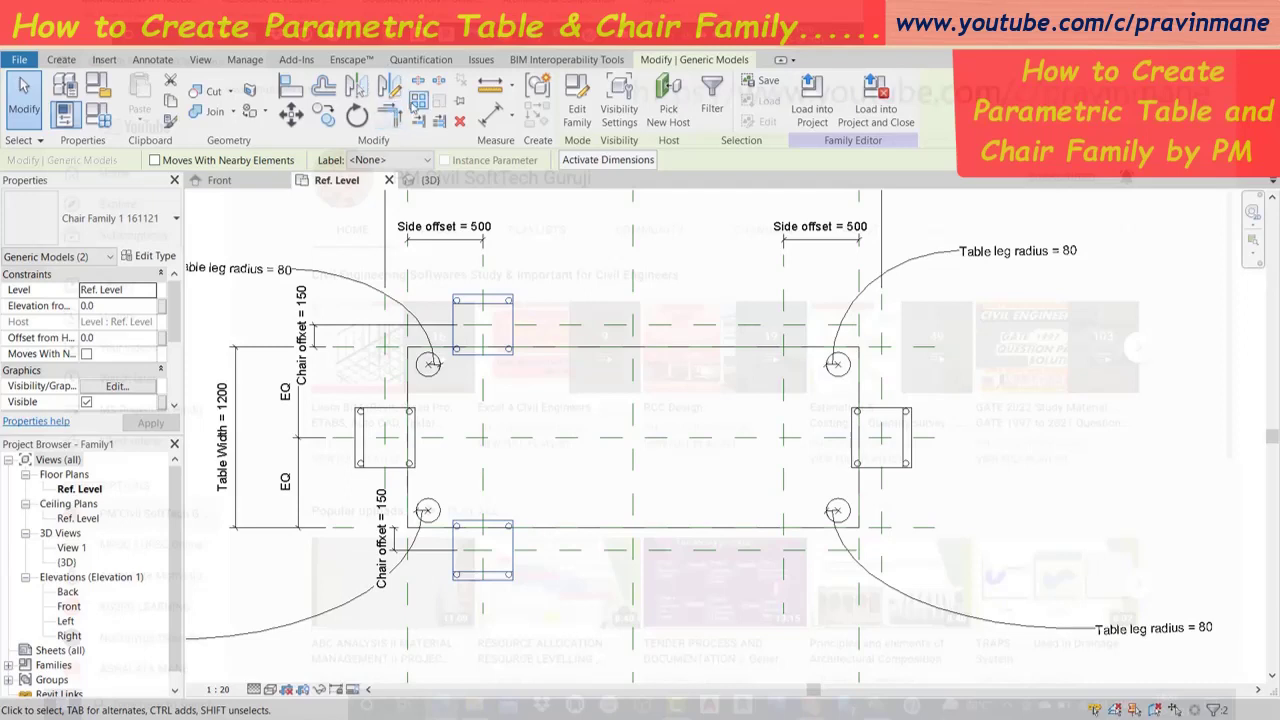
left_click(418, 103)
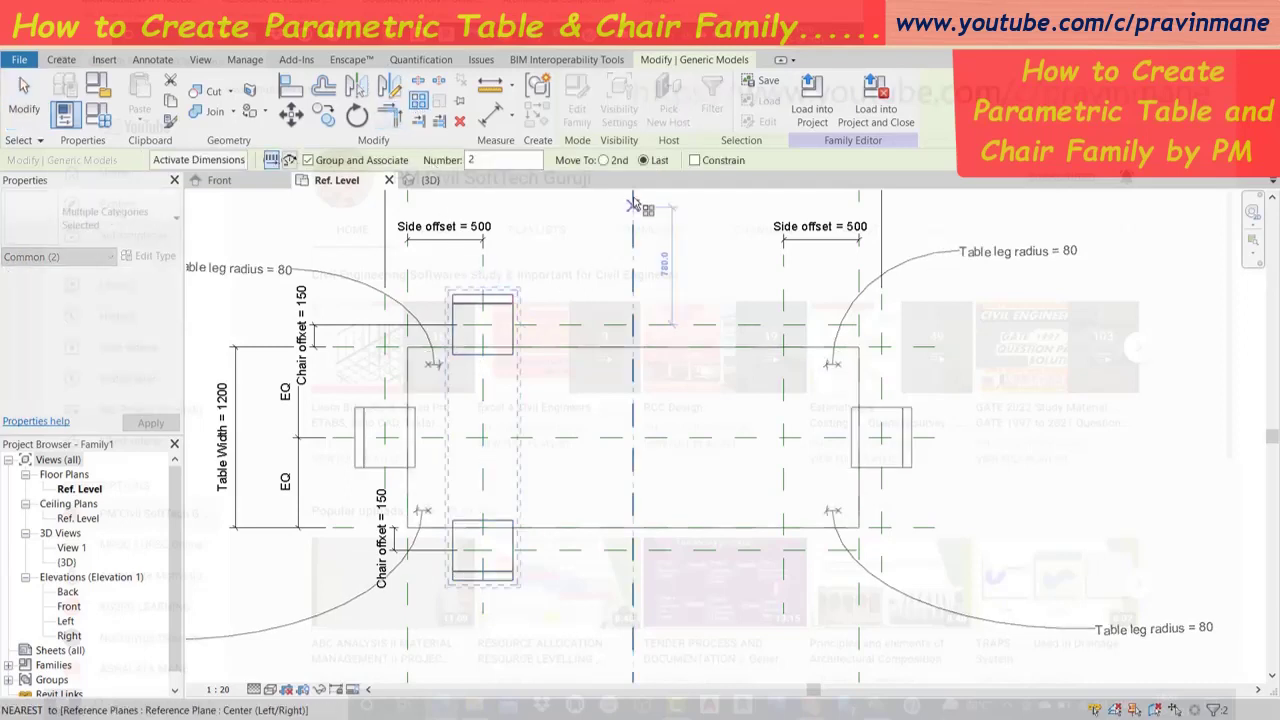
left_click(652, 161)
type("3")
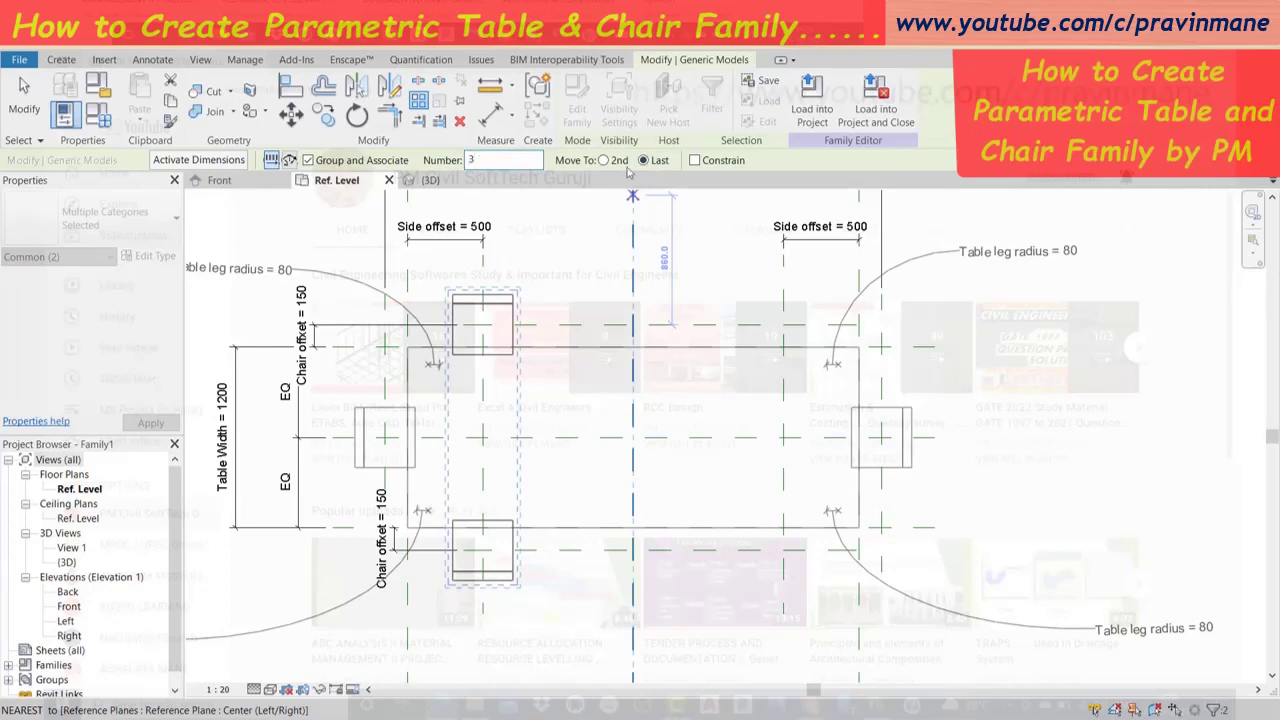
left_click(483, 327)
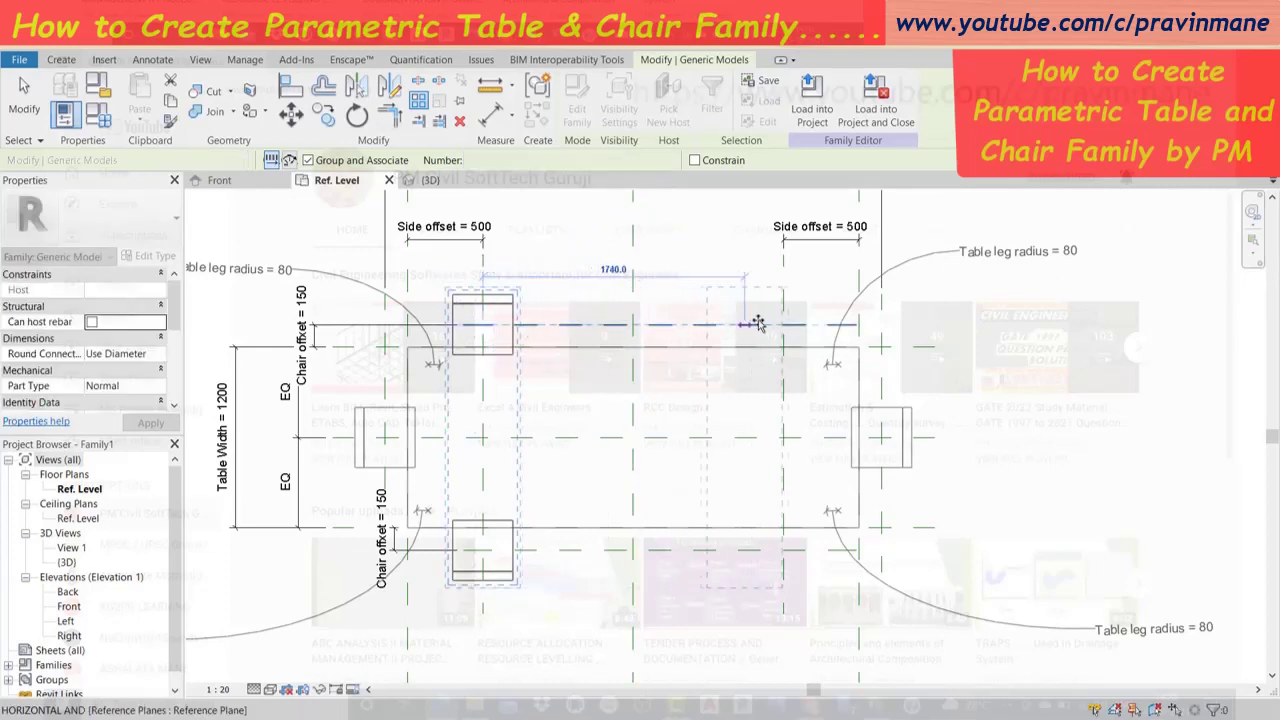
left_click(785, 326)
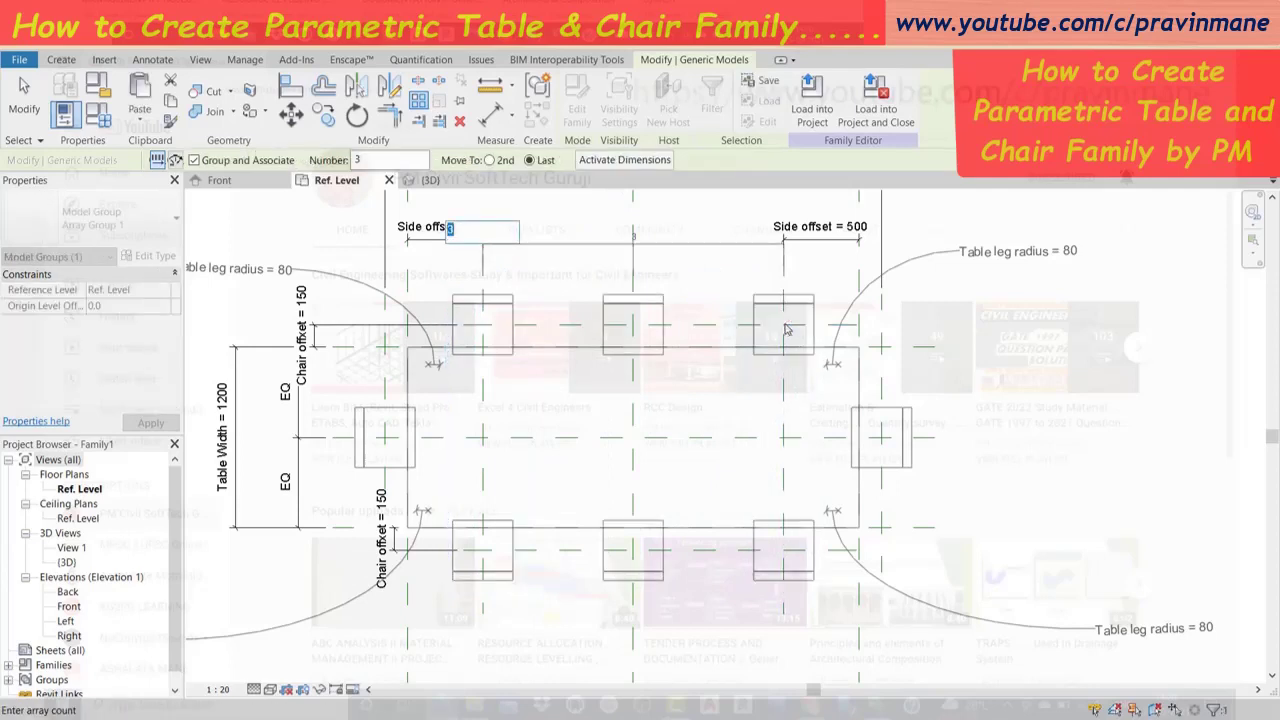
key("Return")
key("Escape")
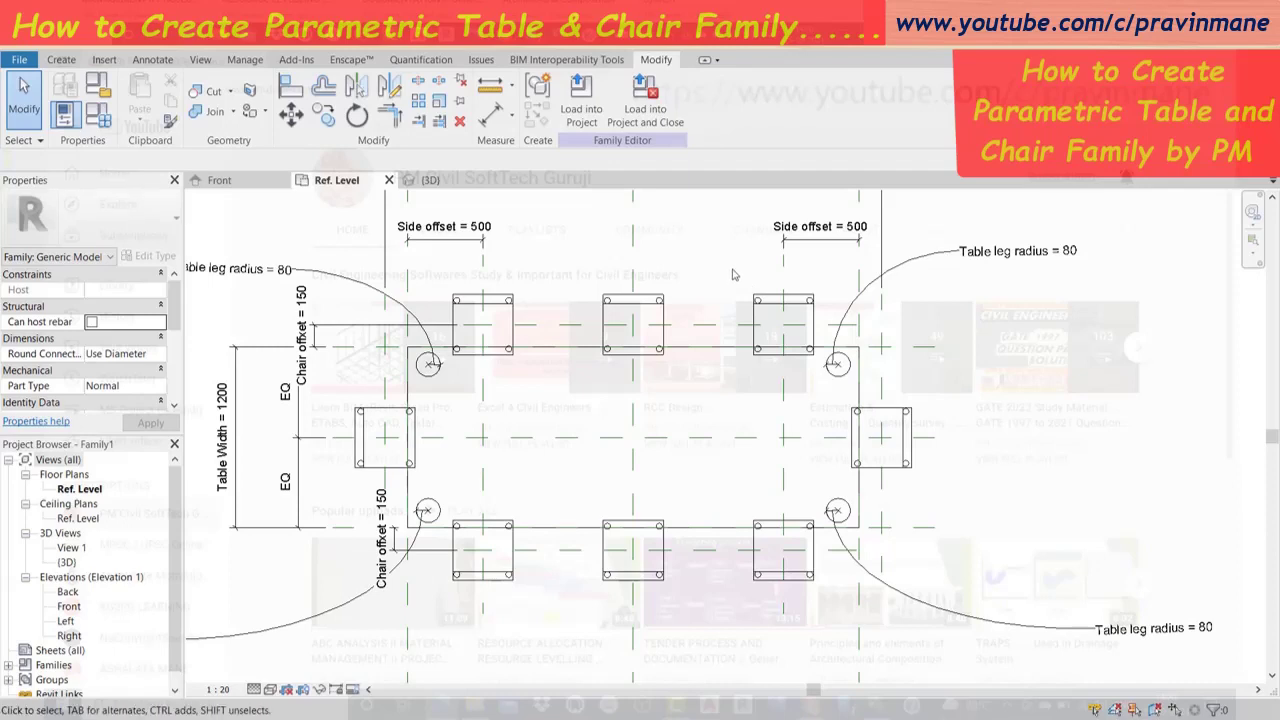
Edit the array group and align the upper-right chair's centre to the horizontal and right vertical planes.
left_click(800, 311)
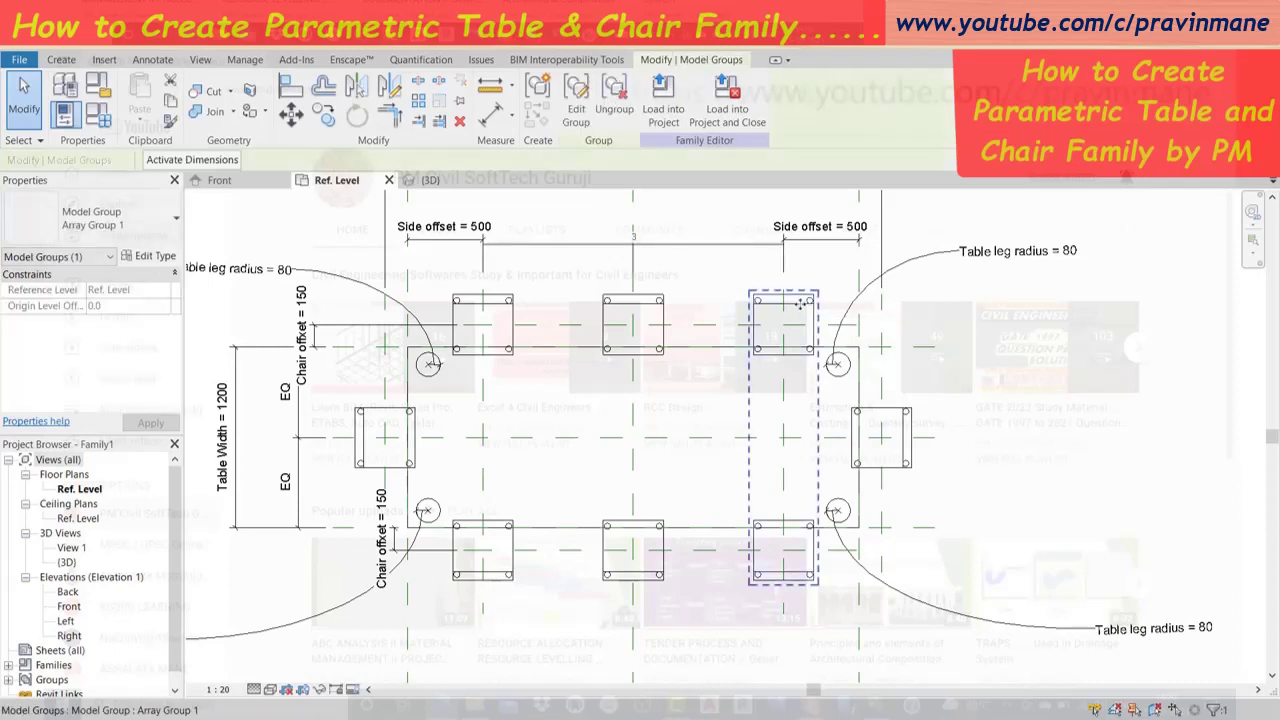
key("Escape")
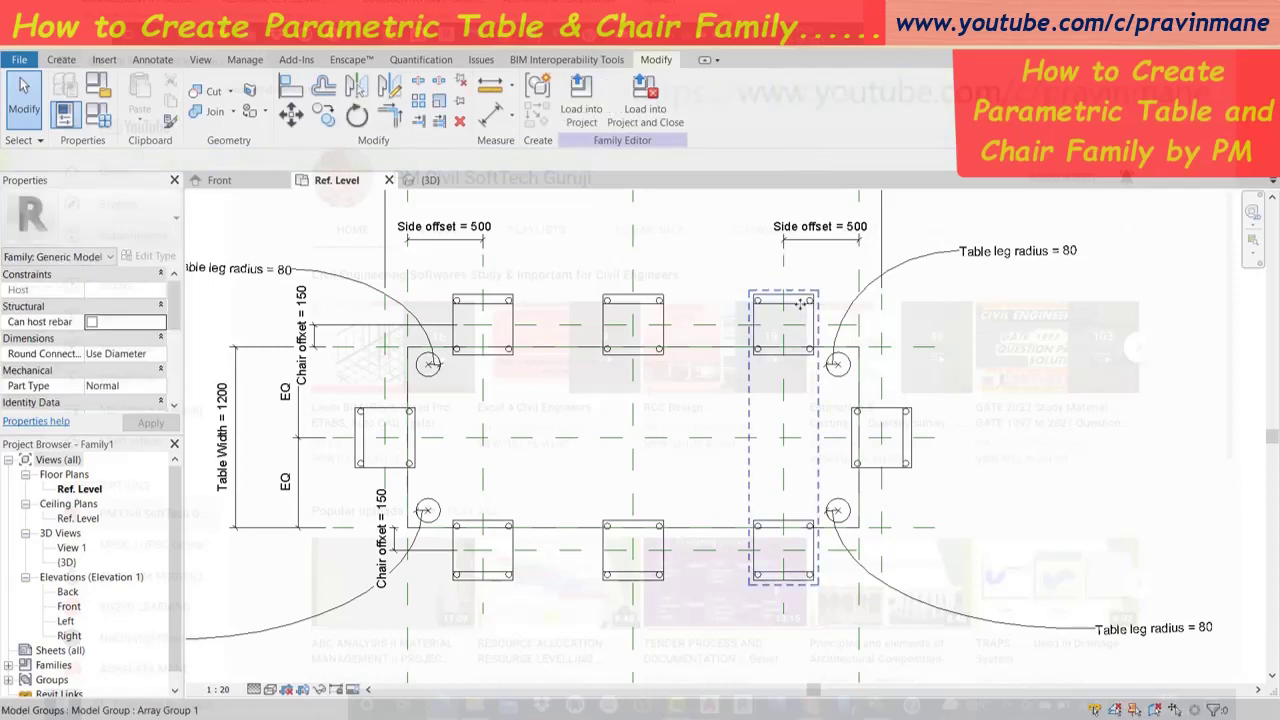
double_click(800, 303)
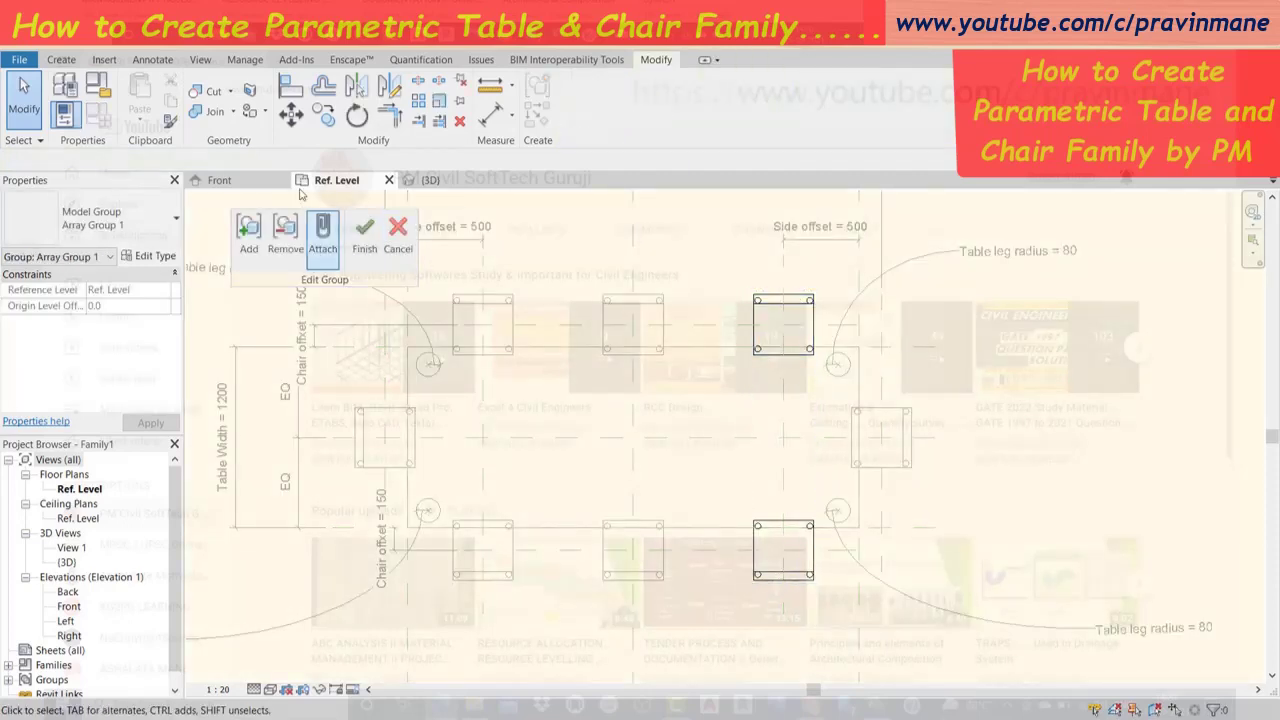
left_click(291, 90)
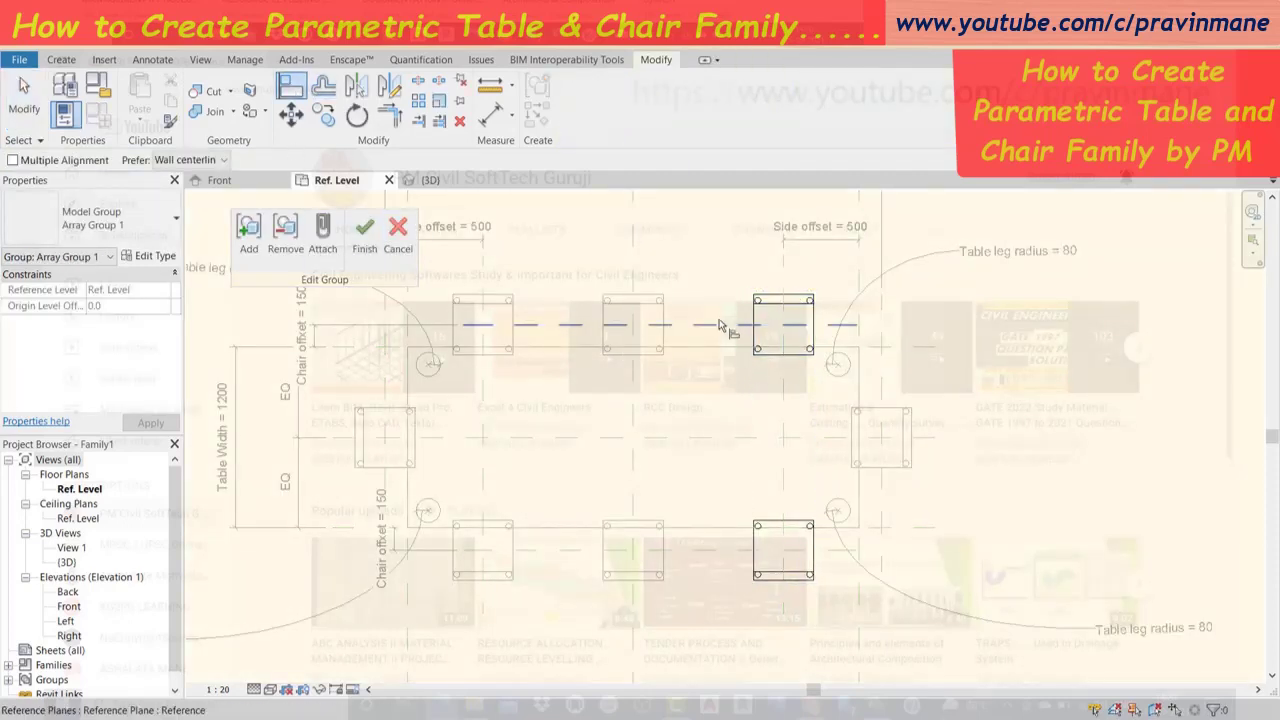
left_click(713, 329)
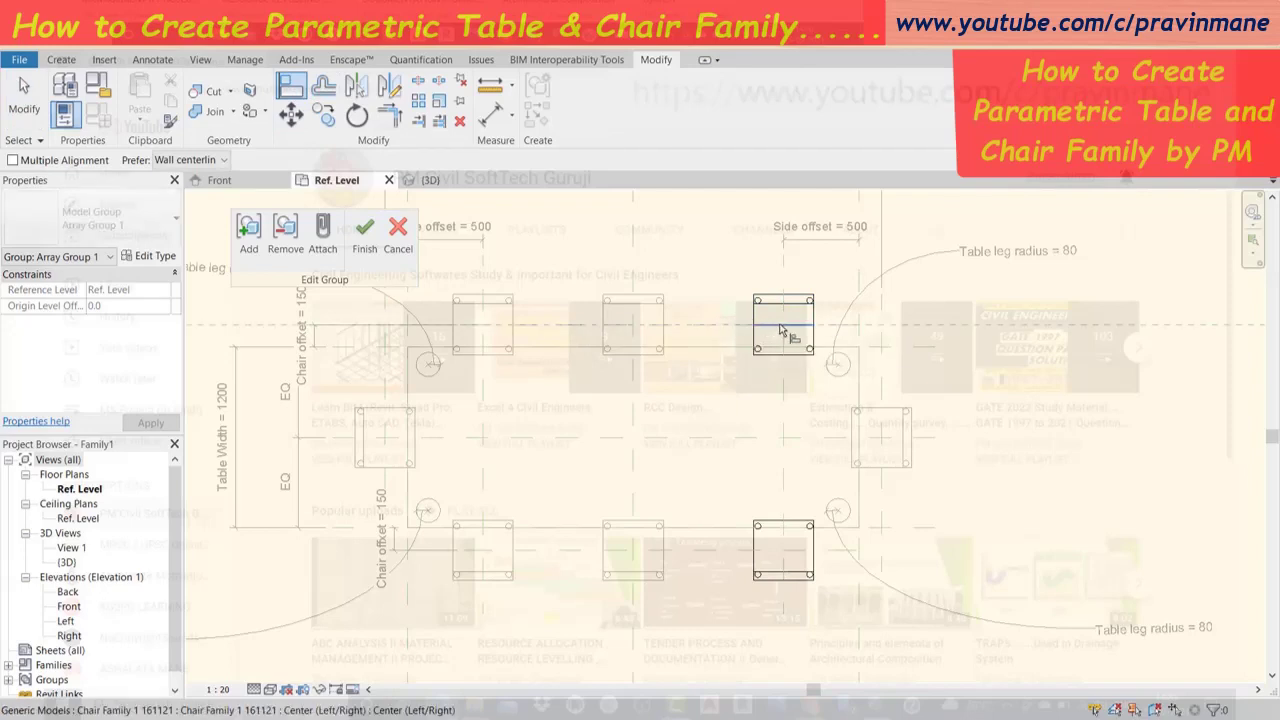
left_click(637, 349)
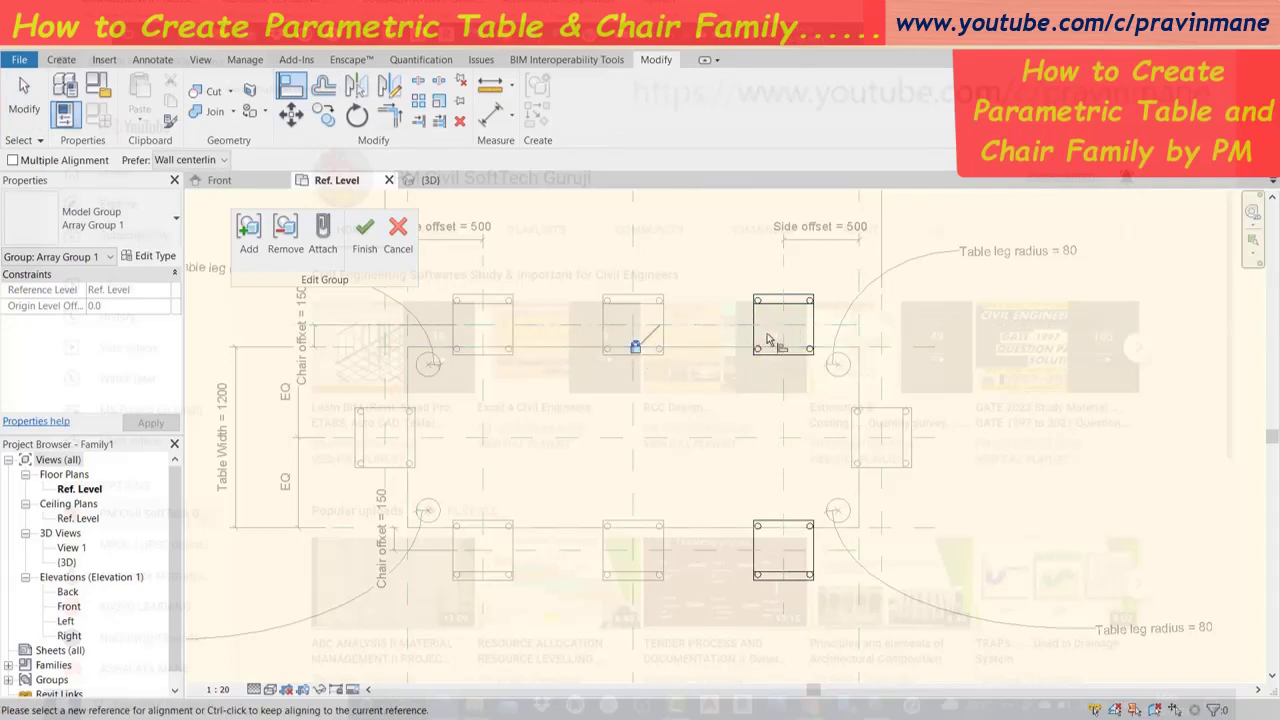
left_click(784, 264)
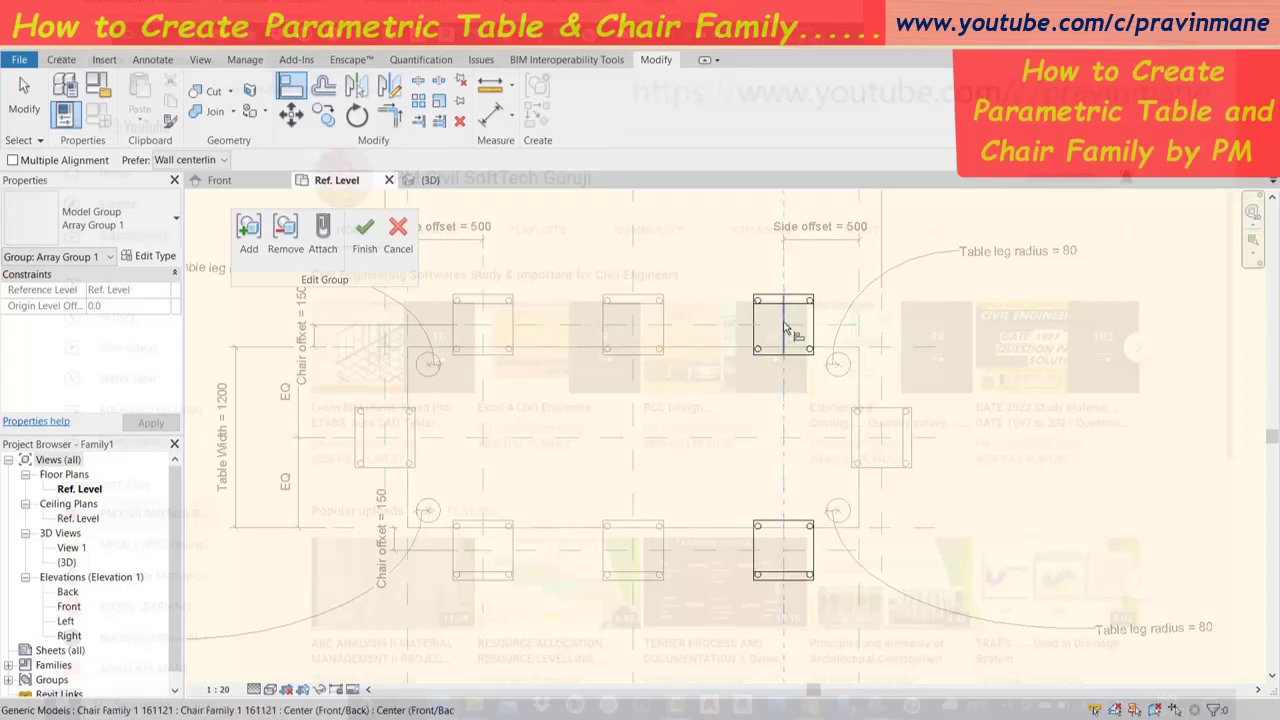
left_click(773, 336)
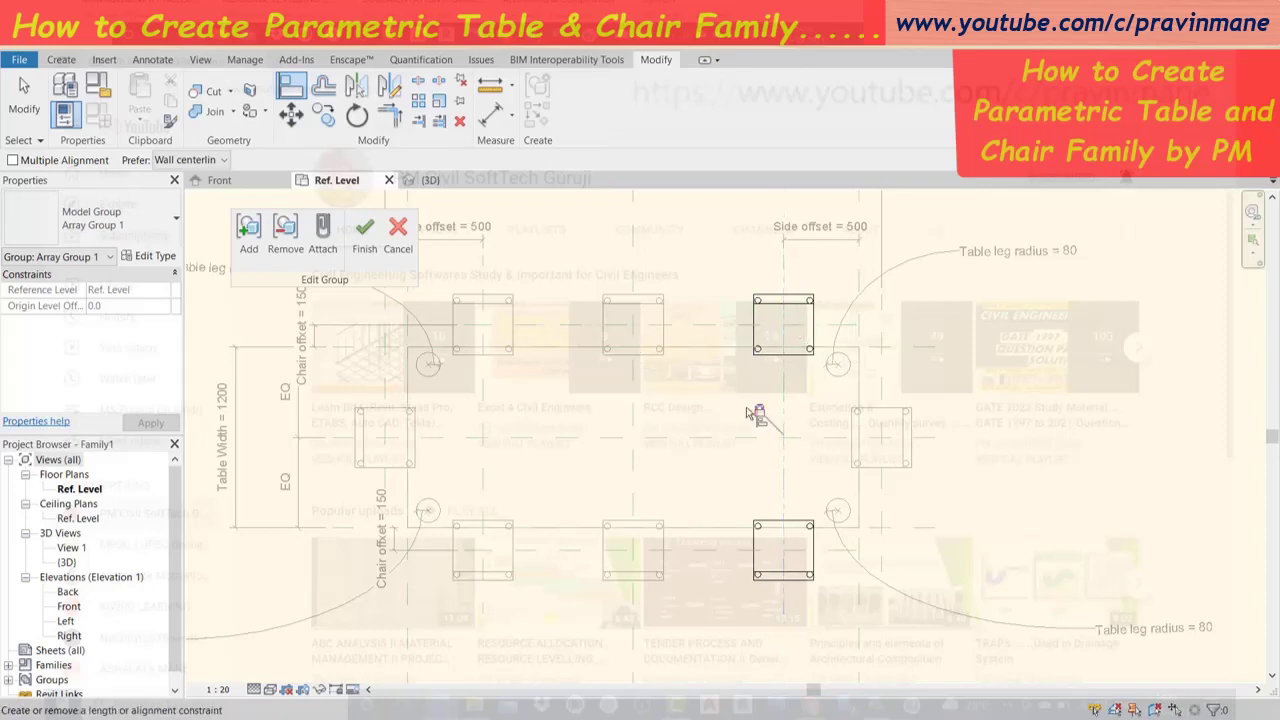
Align the lower-right chair to its horizontal and vertical planes, lock it, and finish the group edit.
left_click(780, 550)
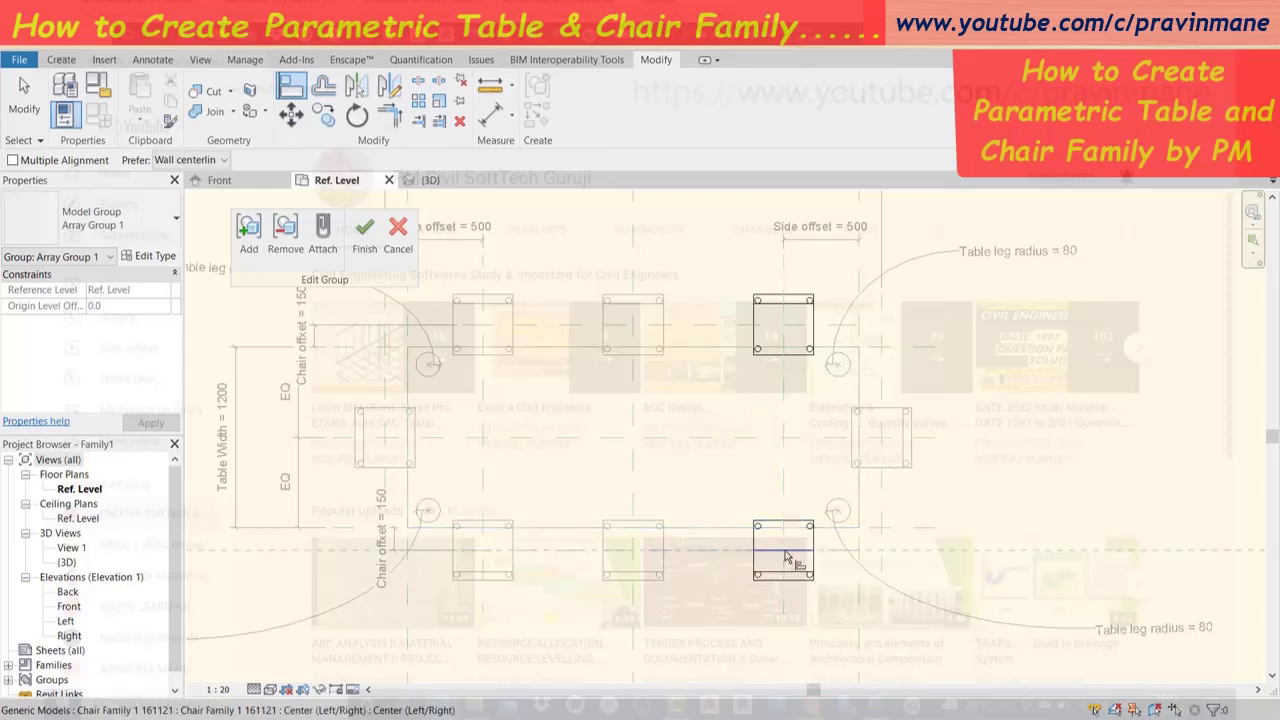
left_click(700, 549)
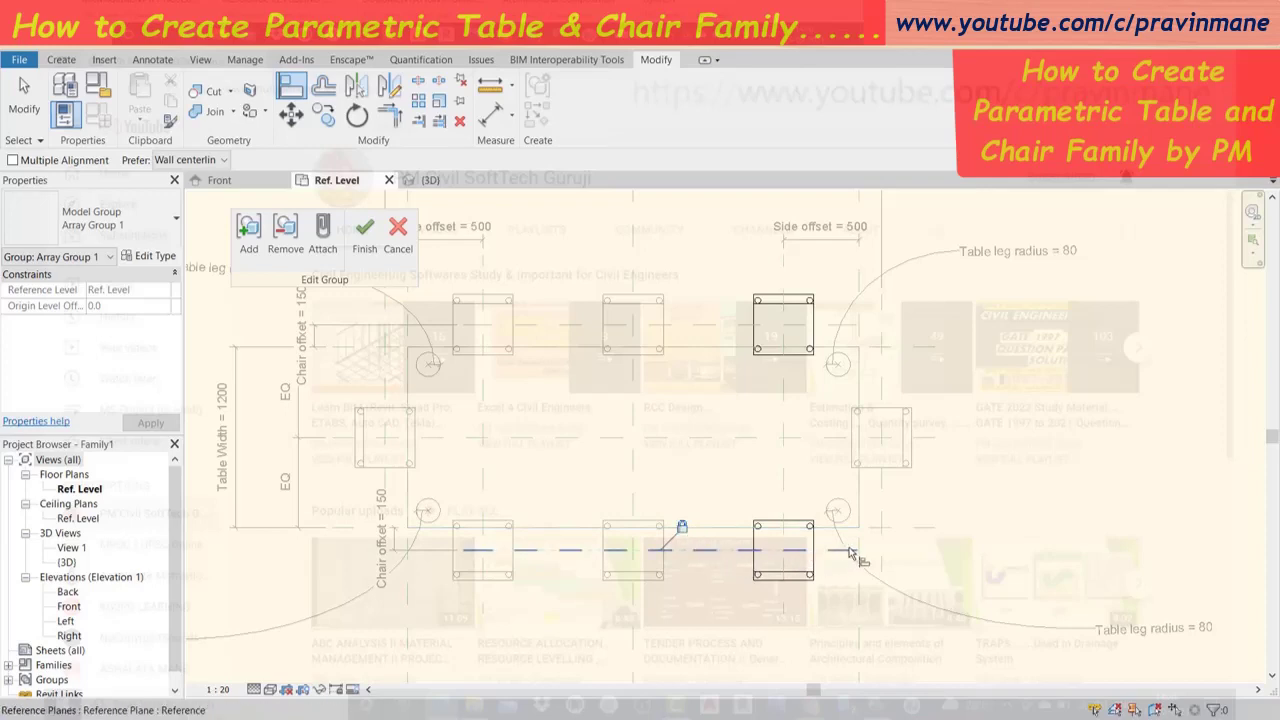
left_click(787, 540)
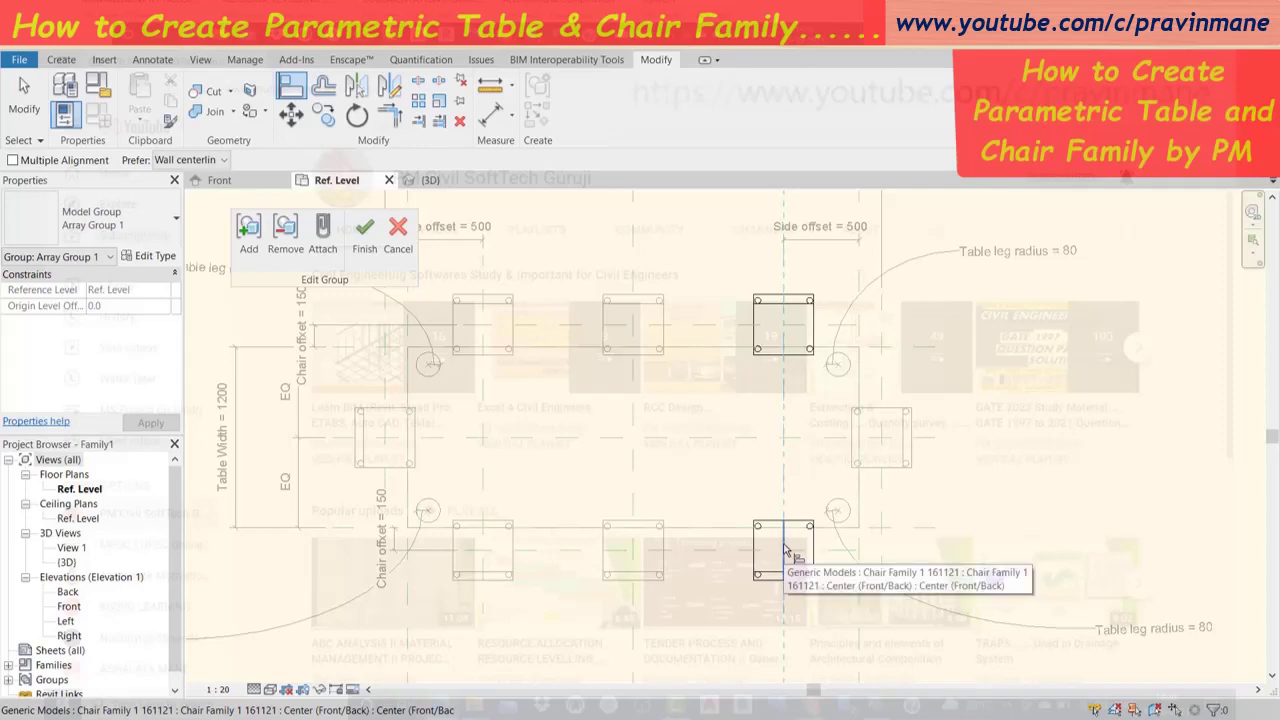
left_click(791, 535)
left_click(807, 459)
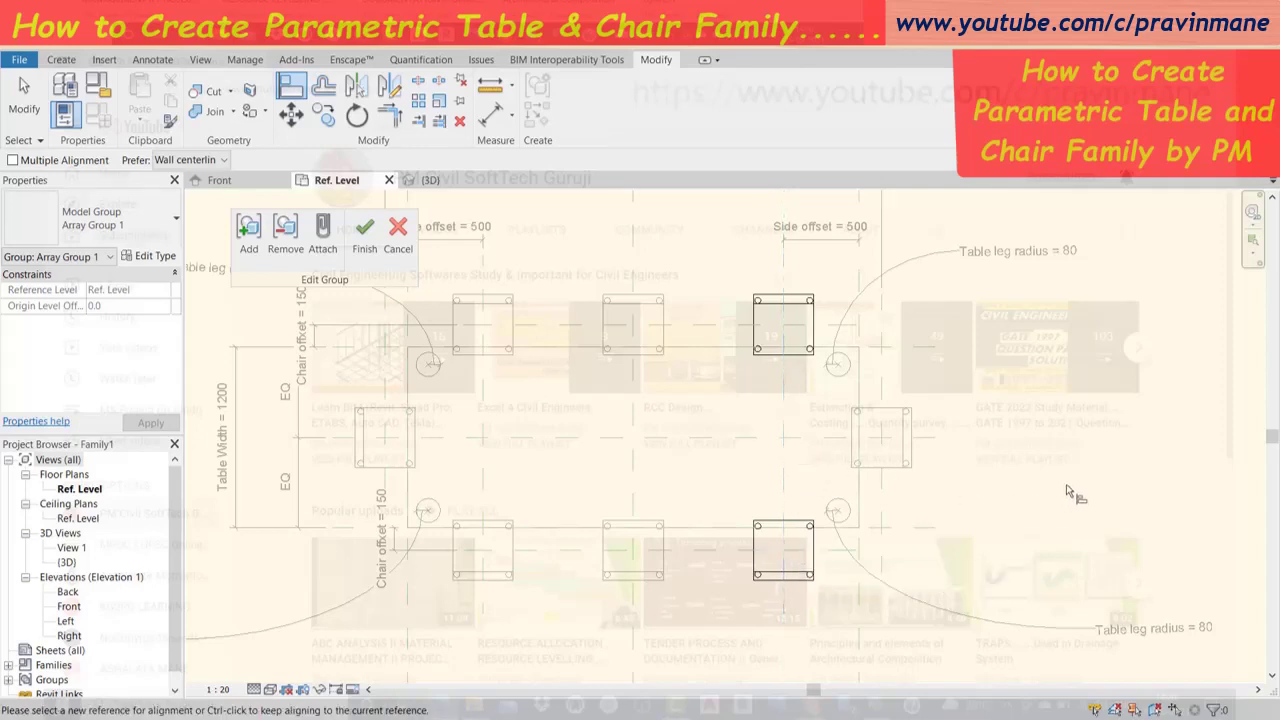
left_click(364, 238)
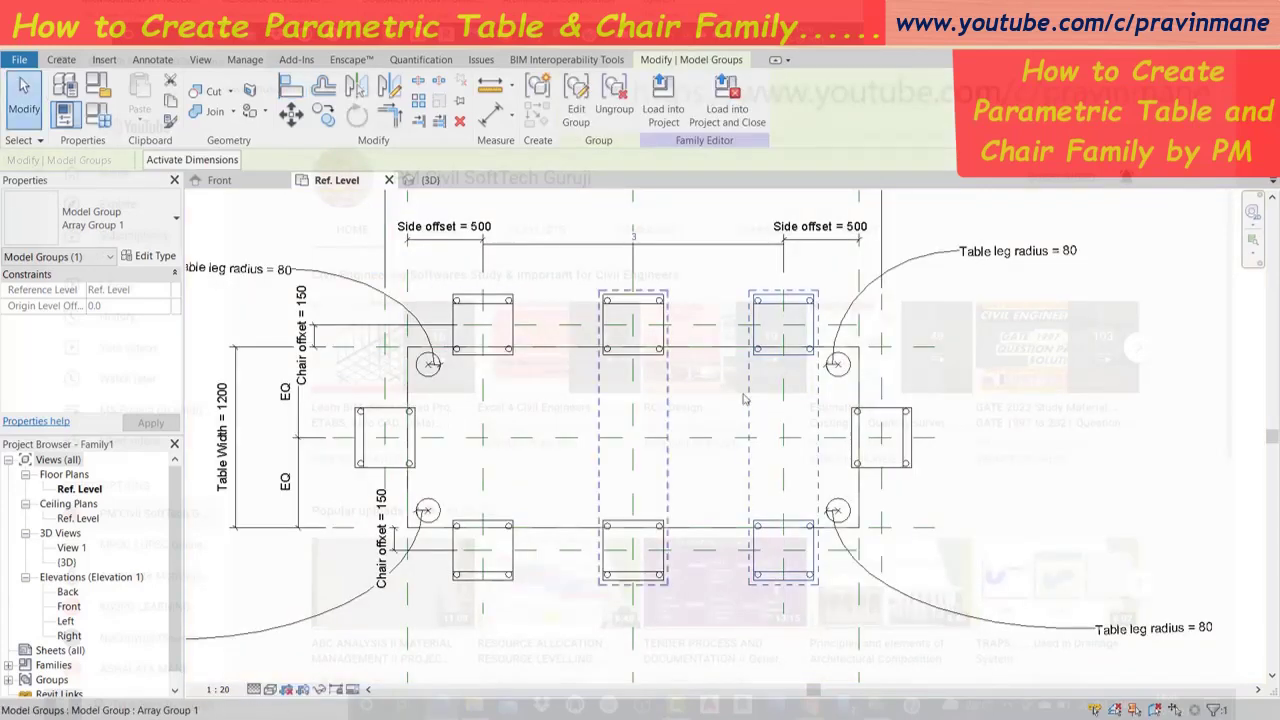
Select the chair array's count of 3 and choose to add a new parameter as its label.
left_click(1155, 457)
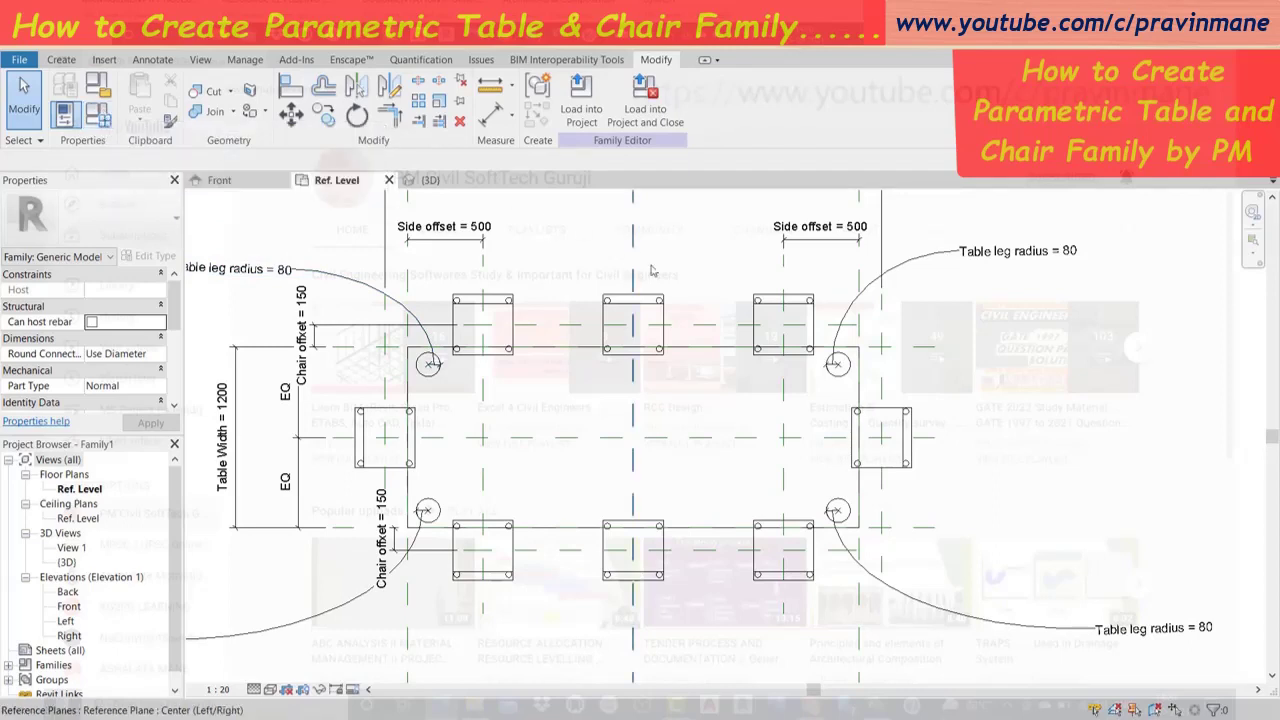
left_click(772, 297)
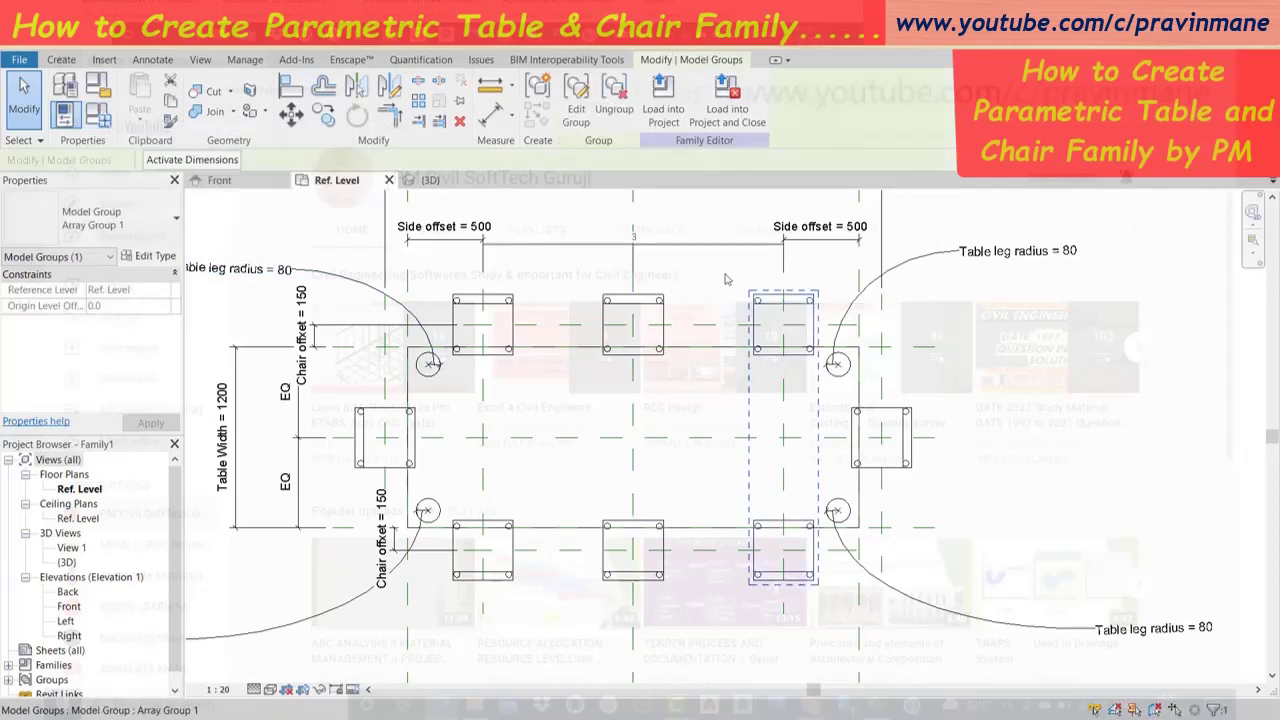
left_click(605, 246)
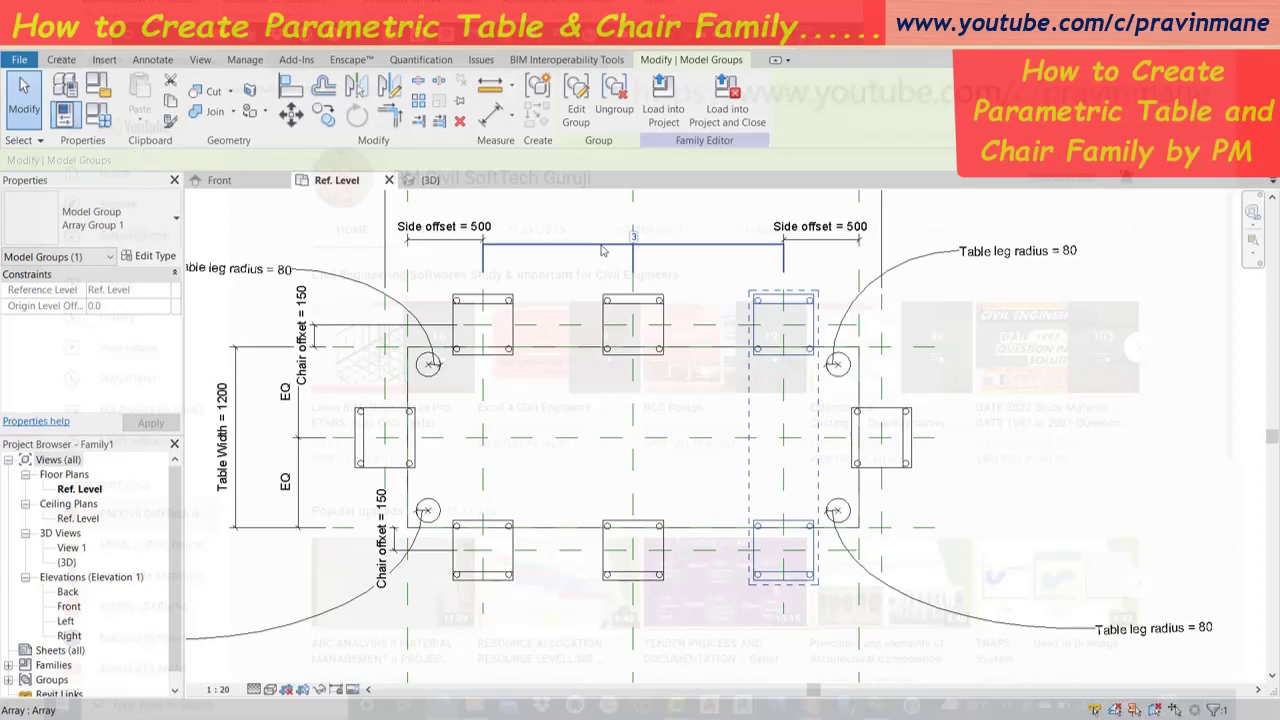
left_click(278, 163)
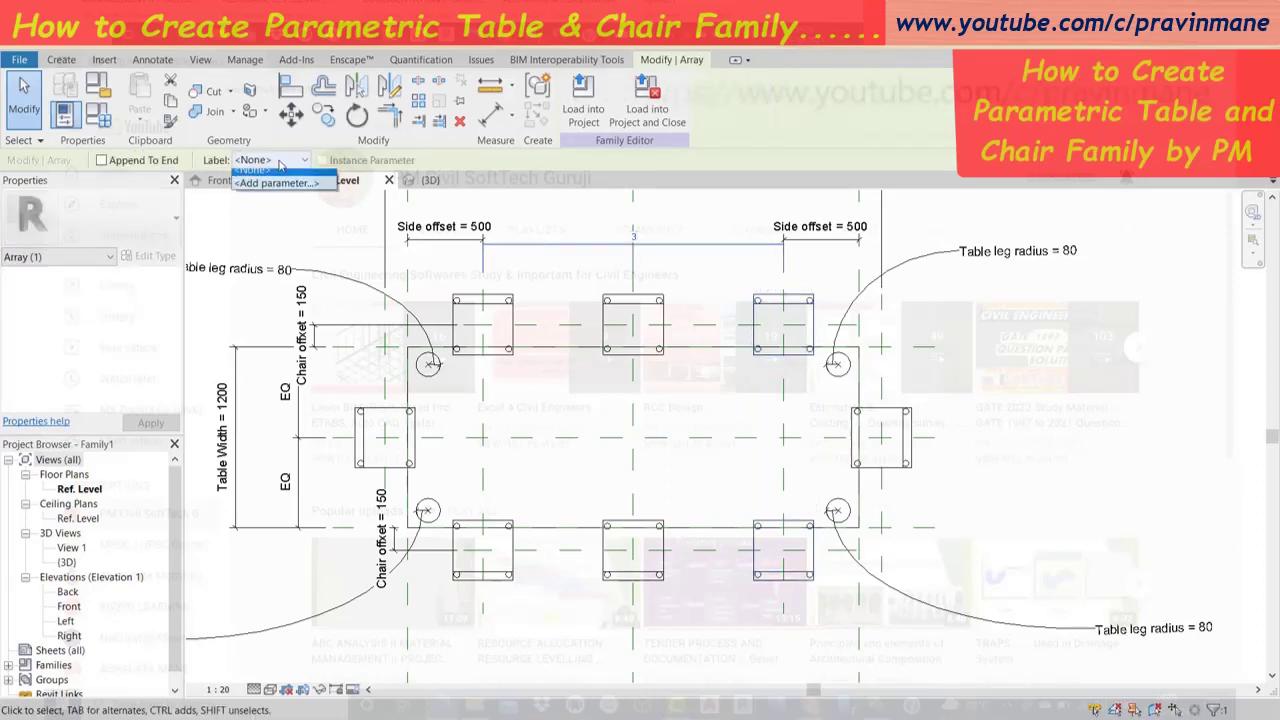
left_click(275, 190)
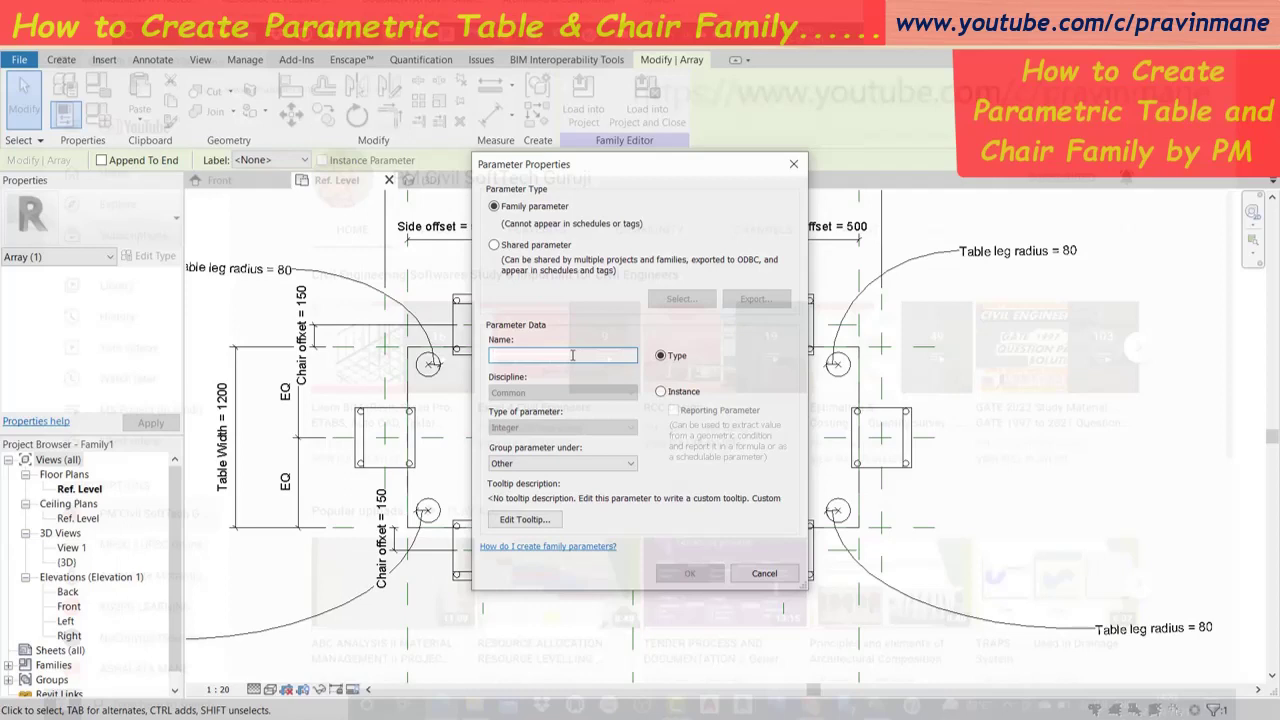
Name the new count parameter 'No. of Chairs', confirm it, and deselect the array.
type("No. of Chairs")
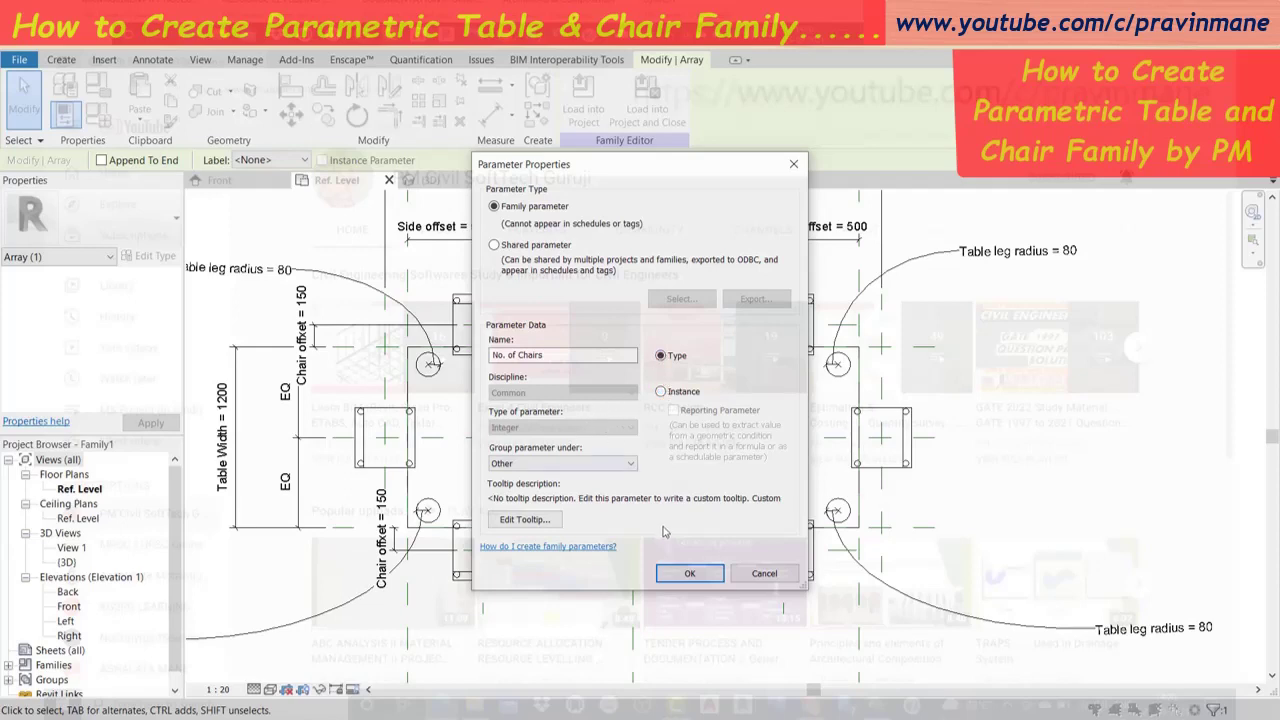
left_click(689, 575)
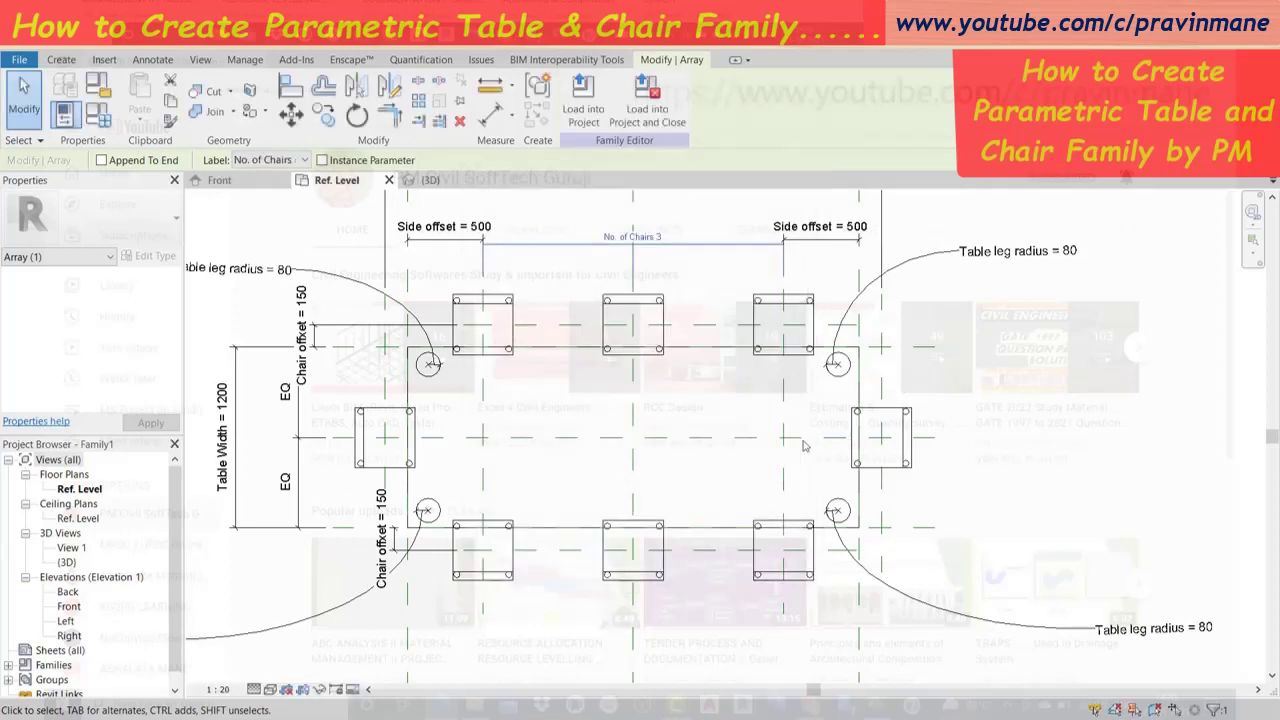
left_click(588, 279)
left_click(1143, 445)
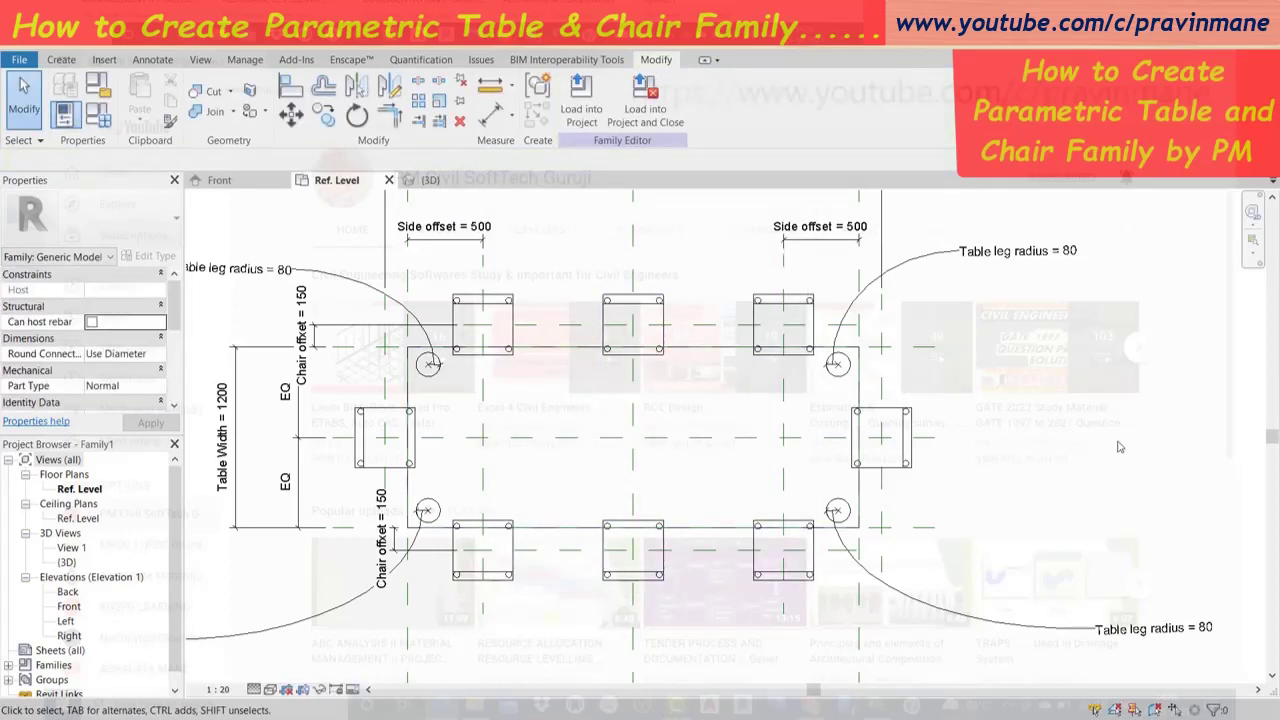
Save the table family under the file name 'Family 5'.
key("ctrl+s")
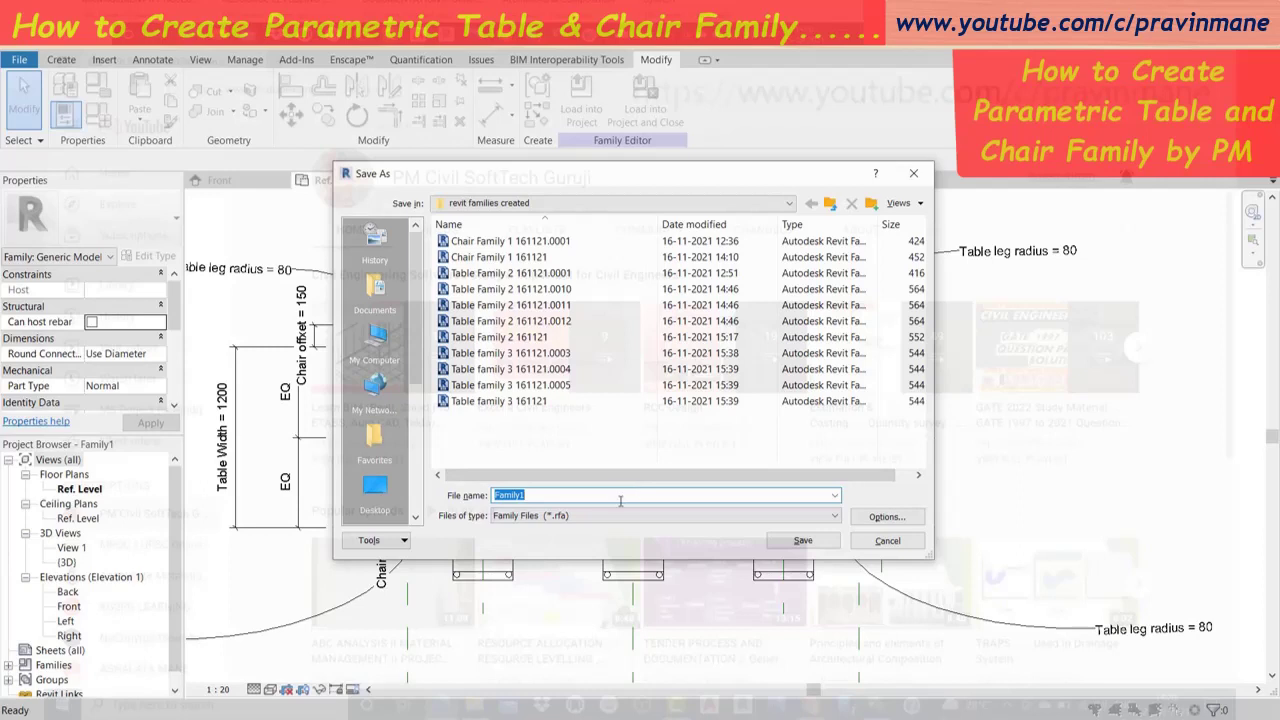
left_click(620, 500)
left_click(803, 541)
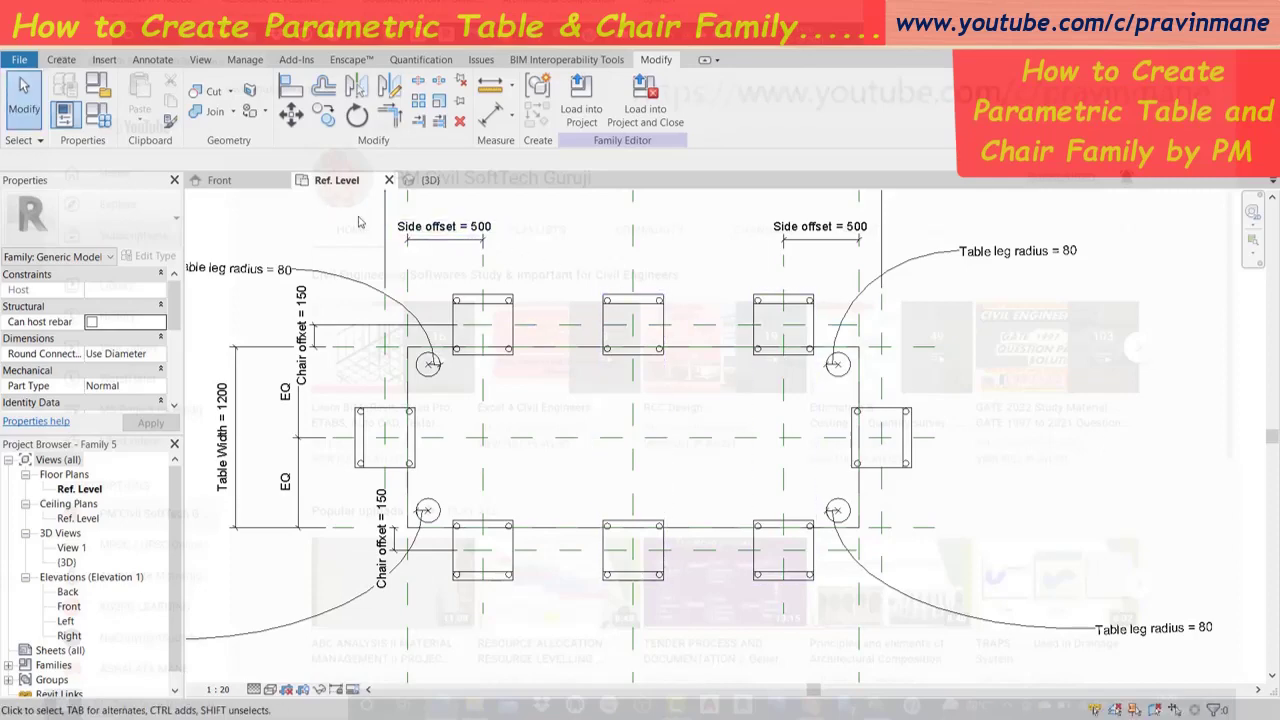
In Family Types, give No. of Chairs the formula =if(Table Length > 1200 mm, Table Length/650, 2) and apply it.
left_click(105, 117)
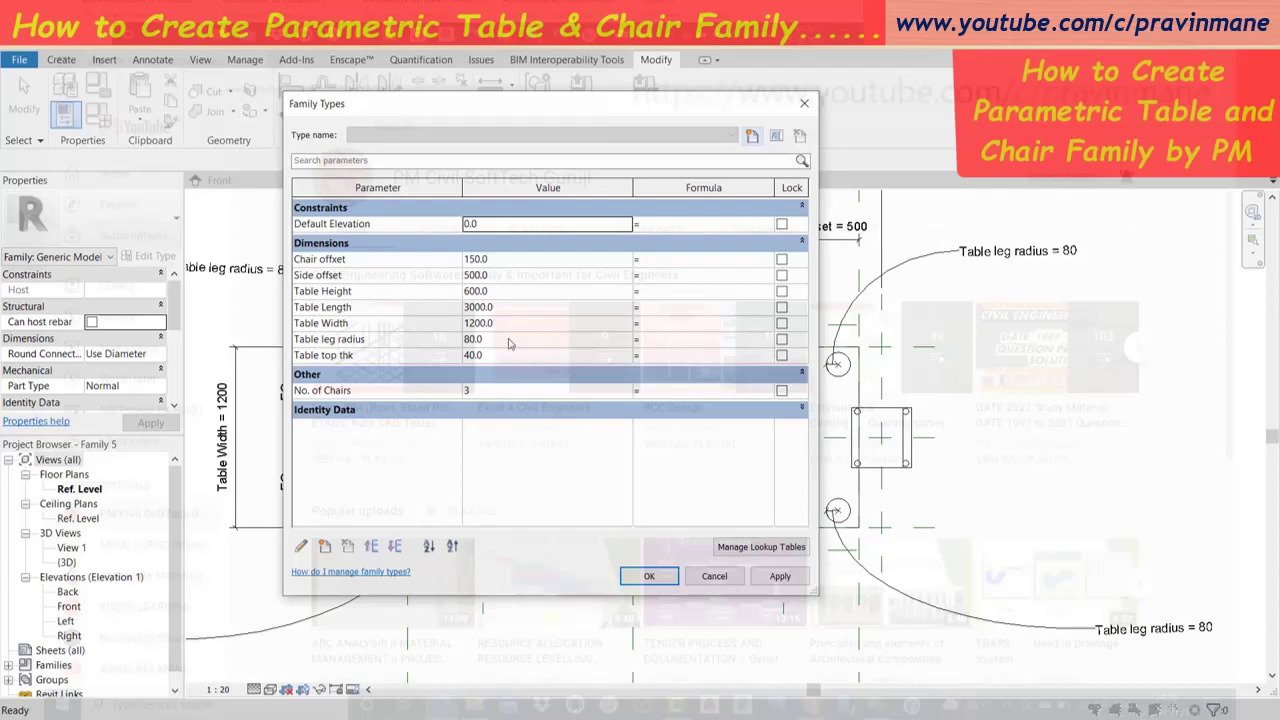
left_click(701, 392)
type("if(T")
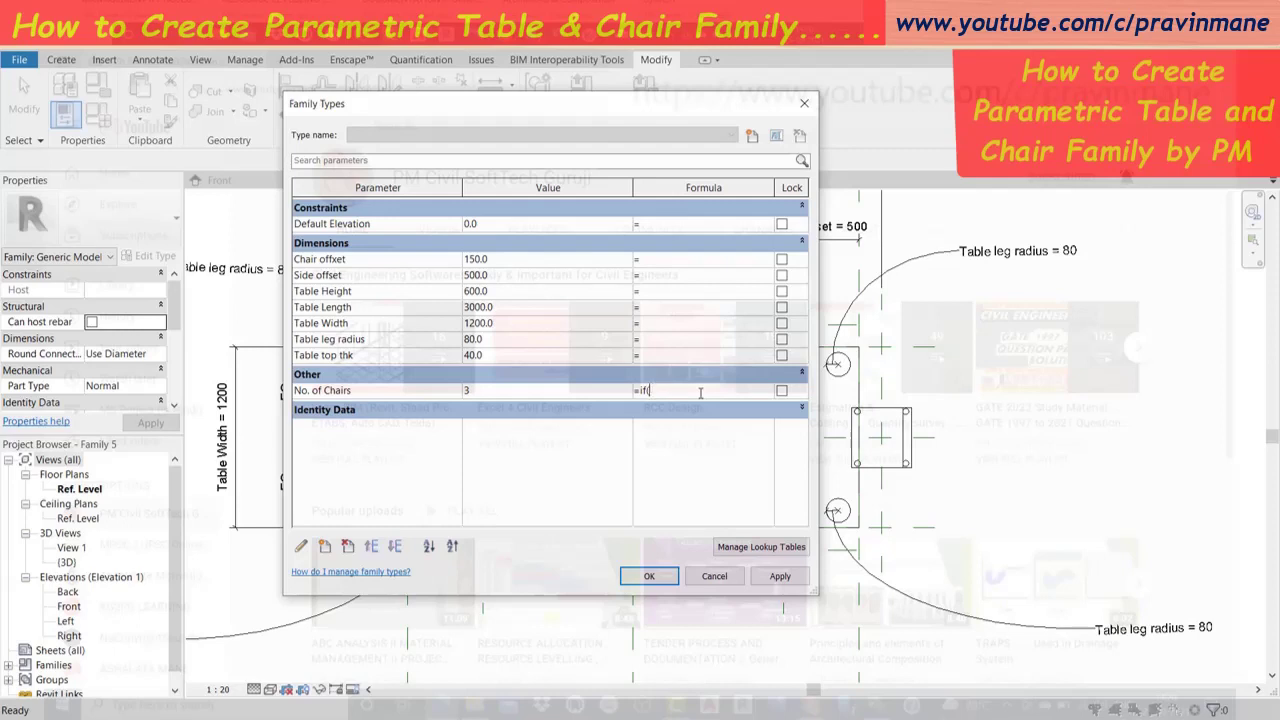
type("a")
type("ble ")
type("L")
type("ength")
key("BackSpace")
type(">")
type("12")
type("mm")
key("BackSpace")
key("BackSpace")
type("0")
type("0")
type(",Ta")
type("ble ")
type("Len")
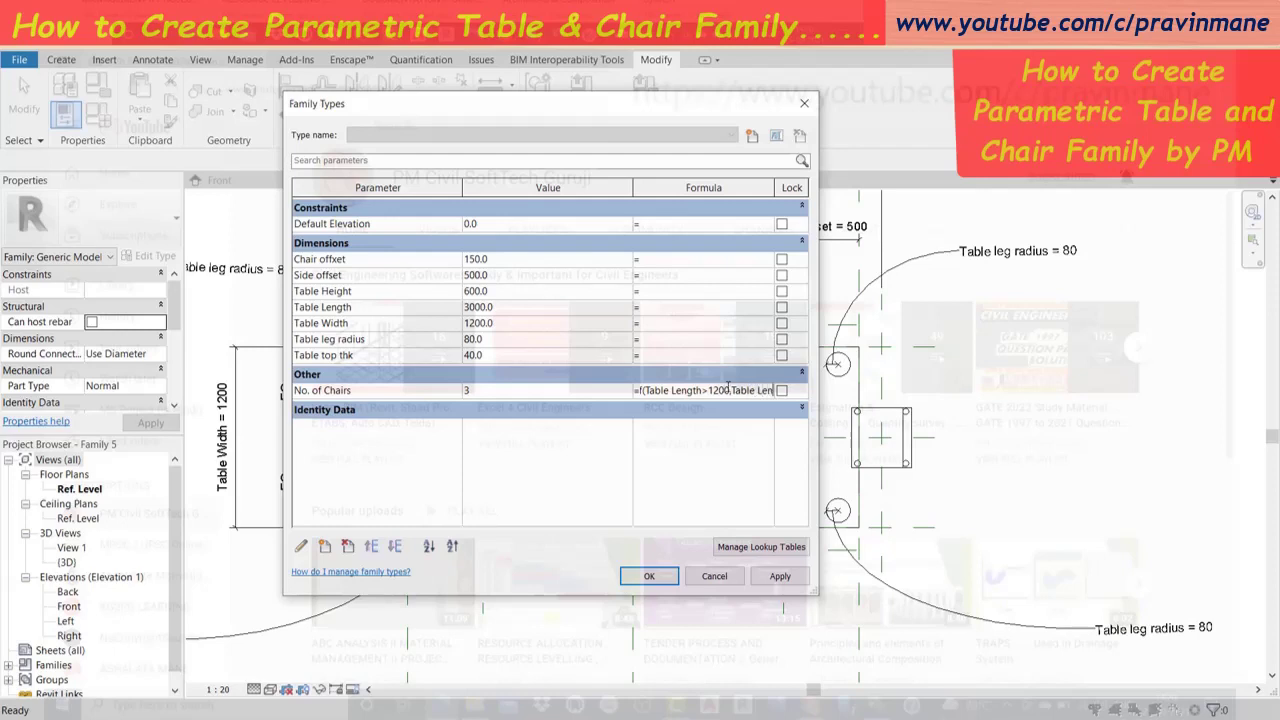
type("gth")
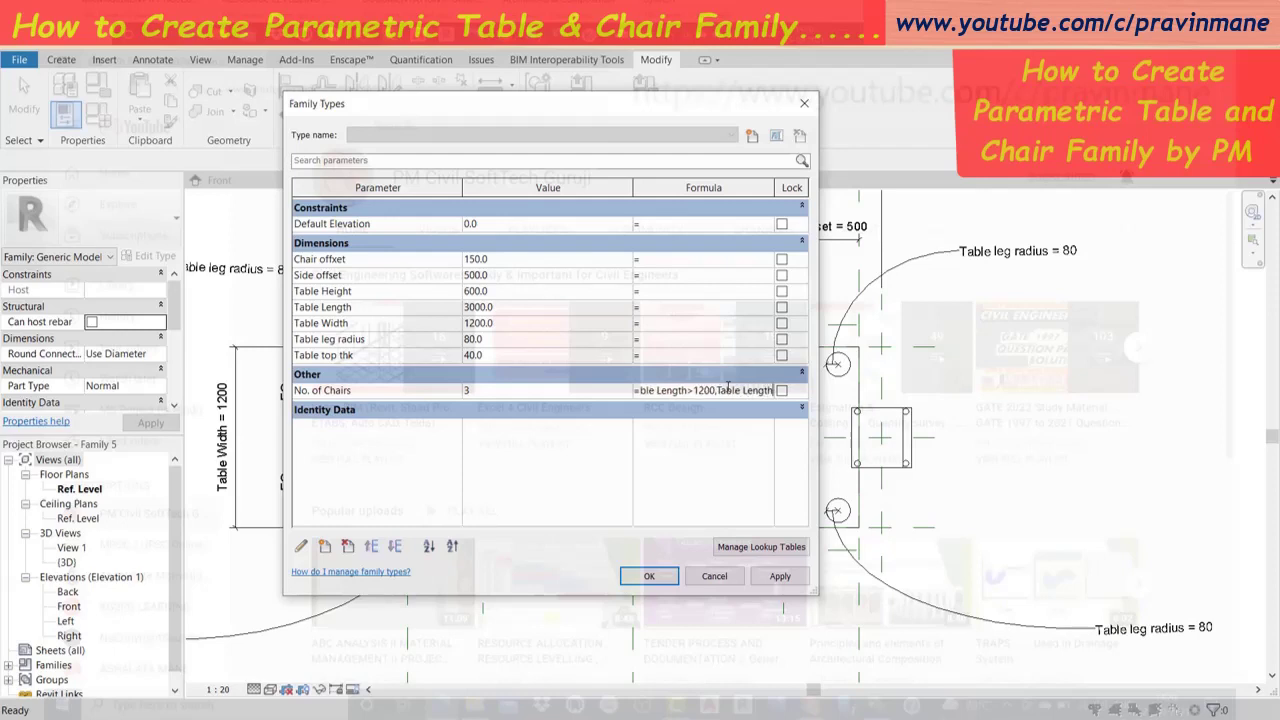
type("/")
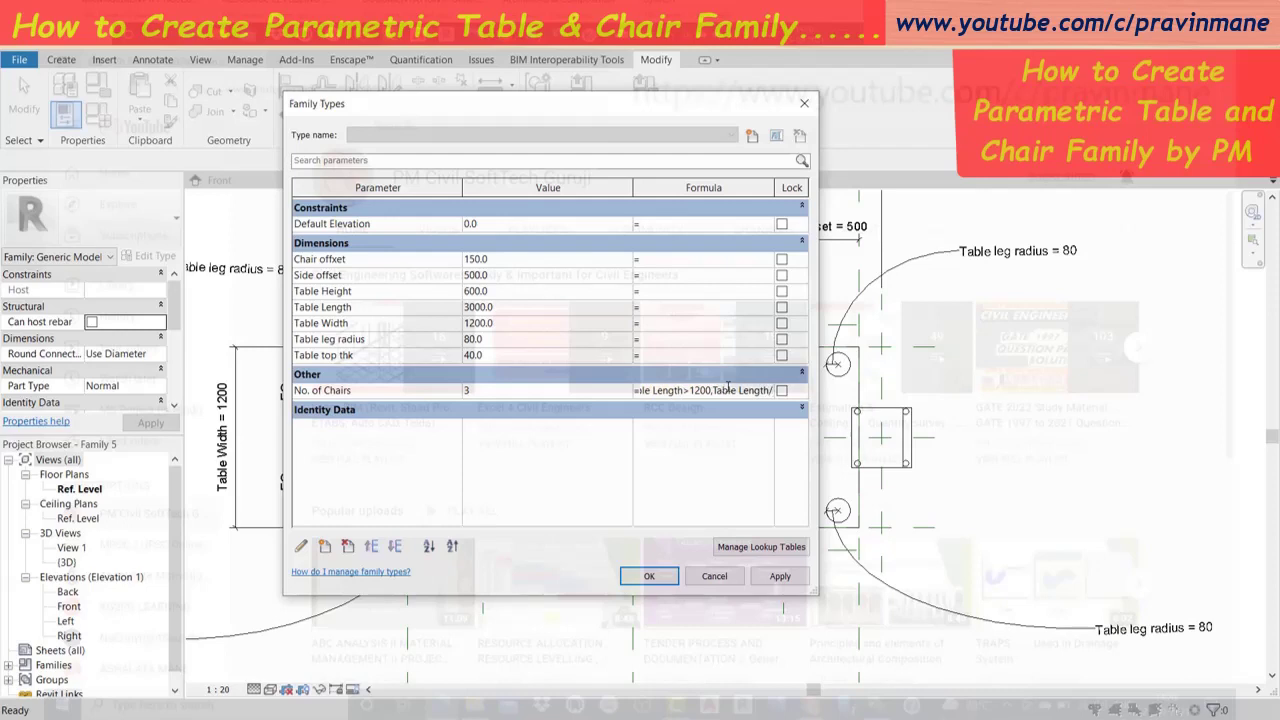
type("650")
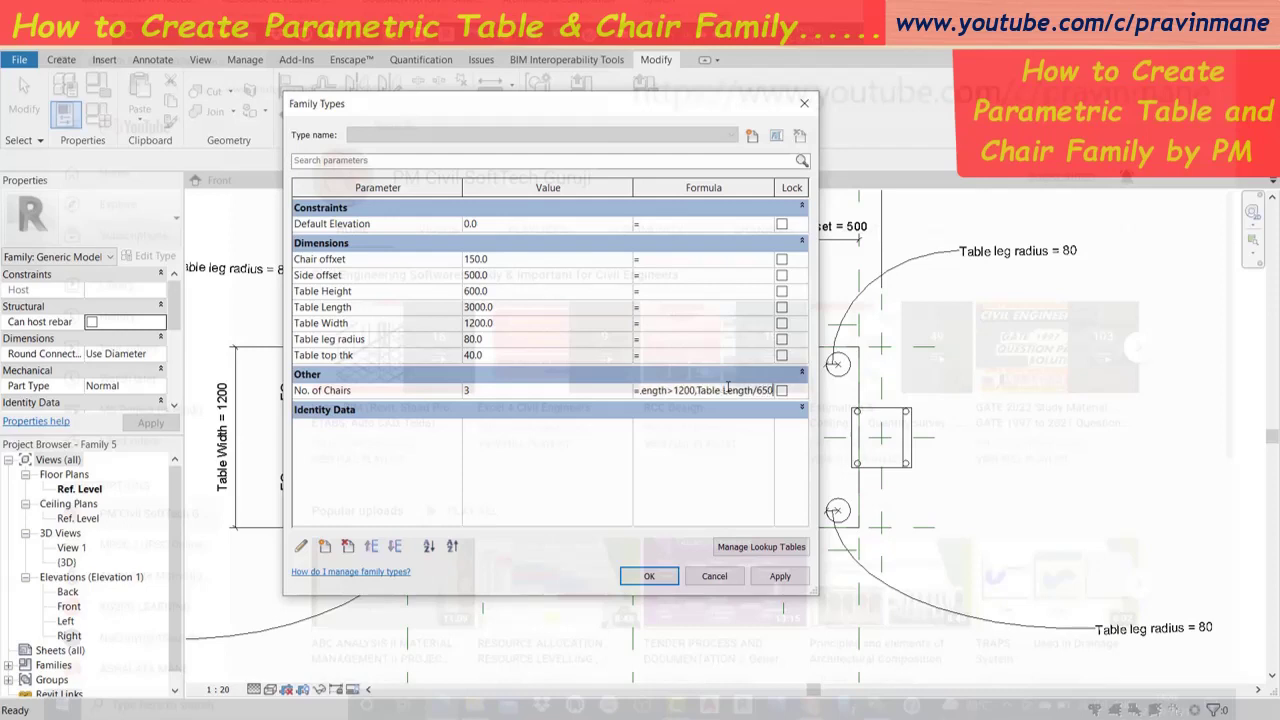
type(",")
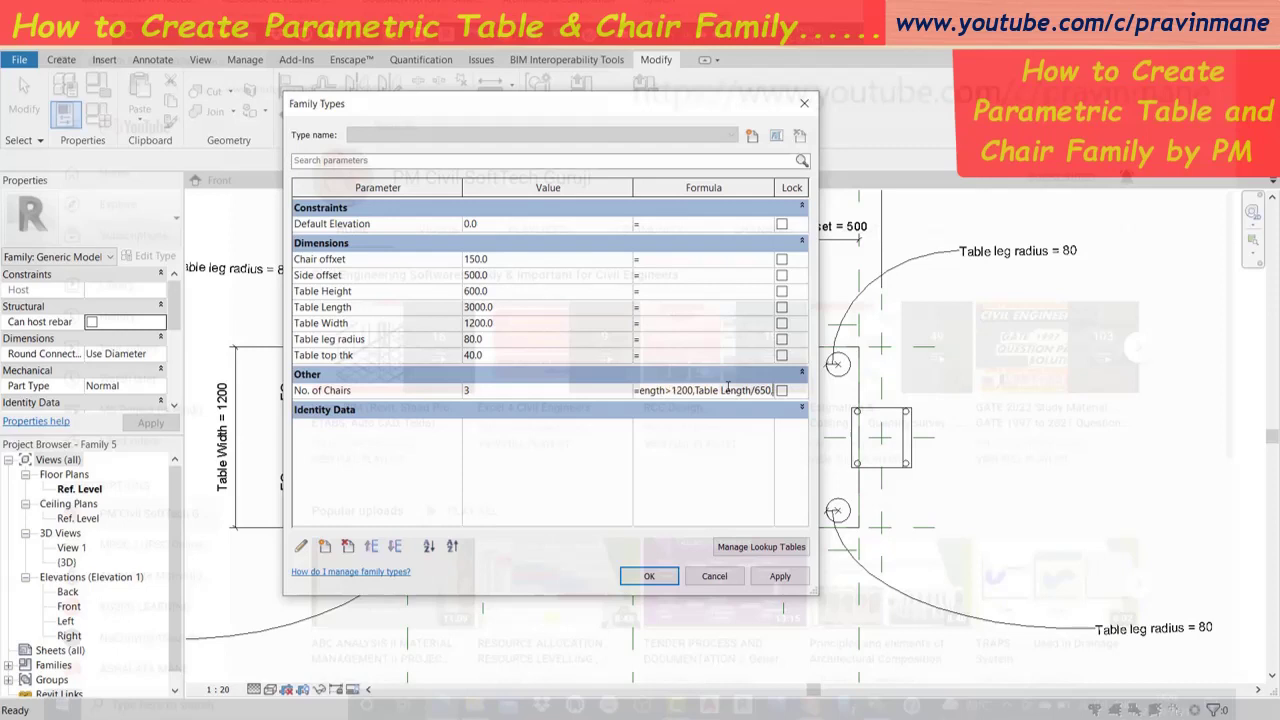
type("2")
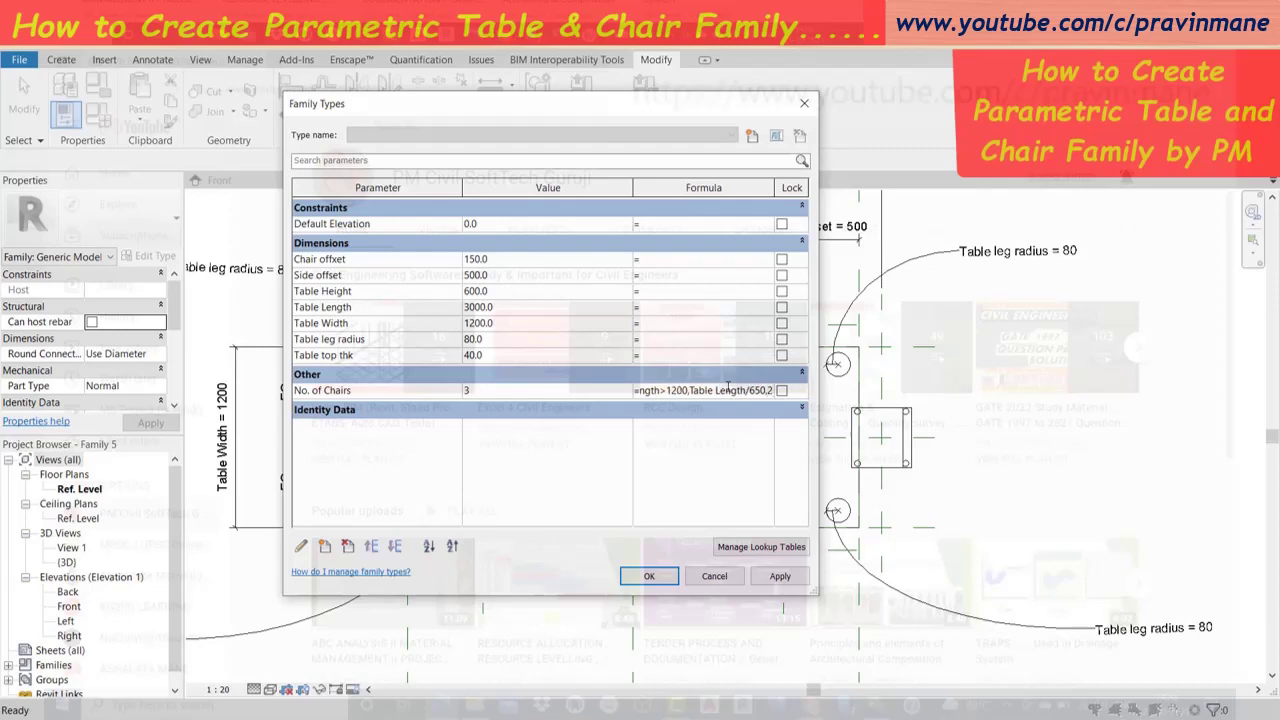
type(")")
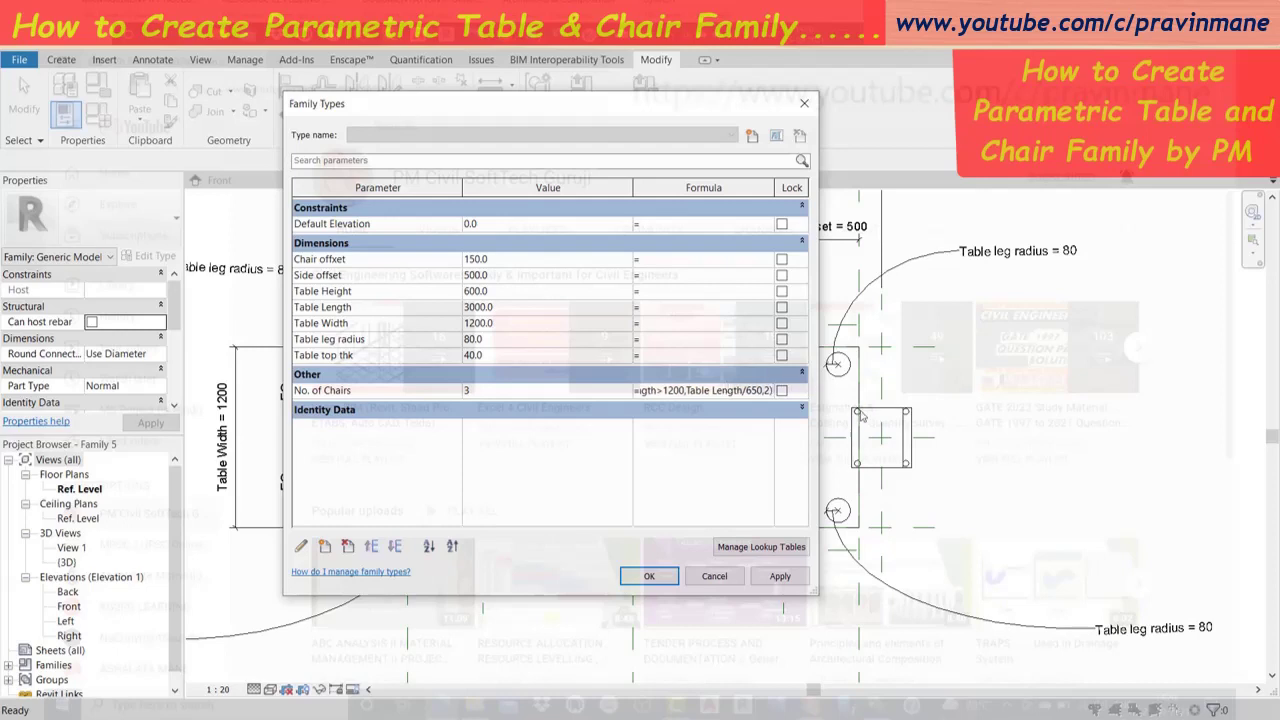
left_click(781, 580)
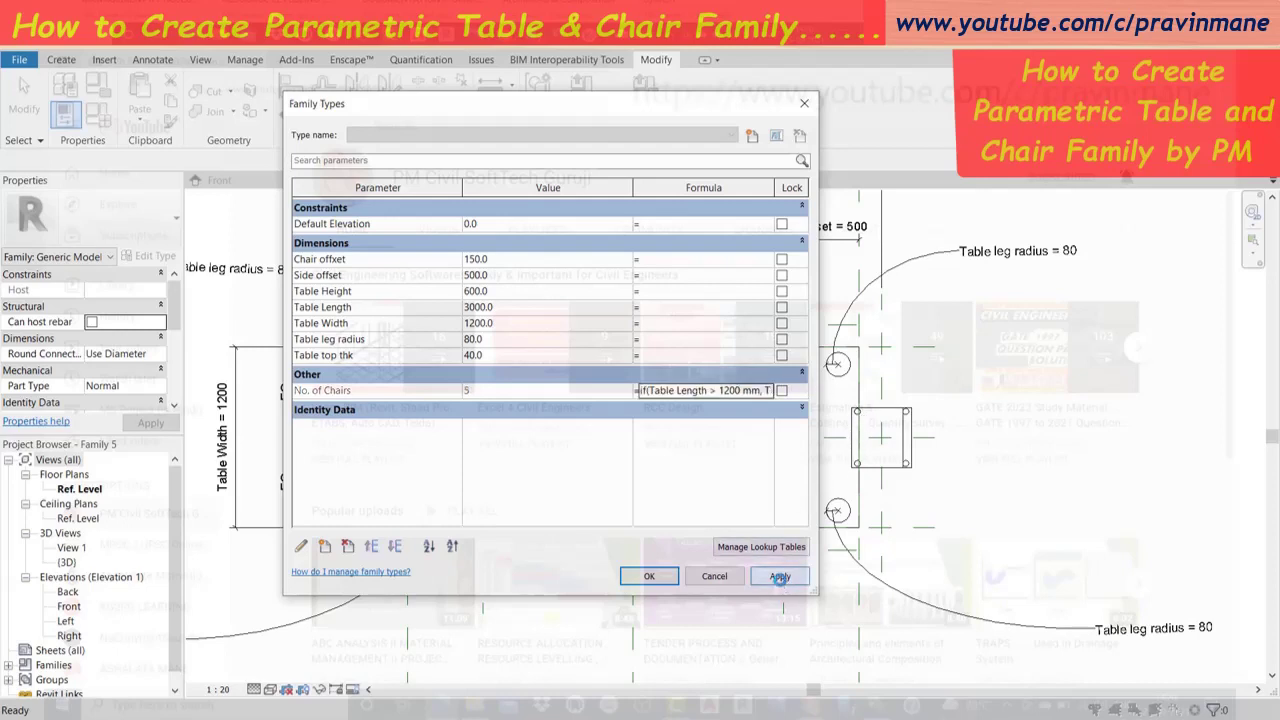
left_click(669, 578)
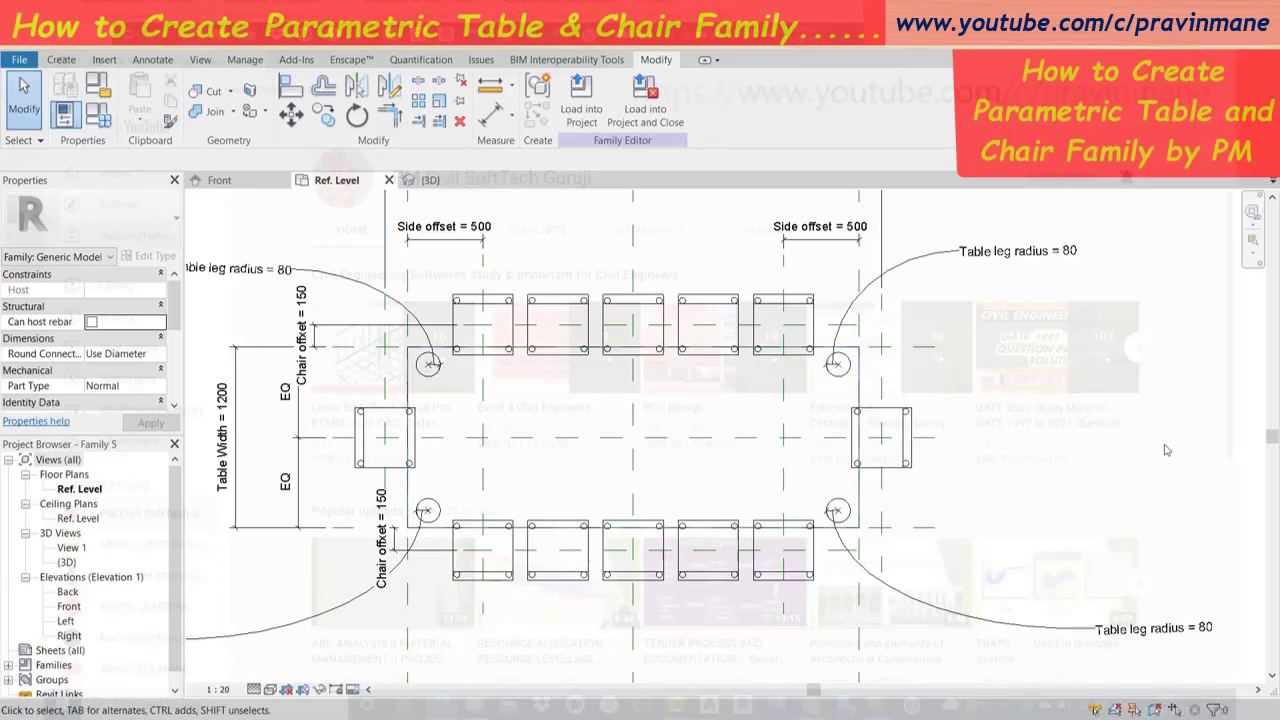
Switch to the 3D view of the table and its chairs.
left_click(430, 180)
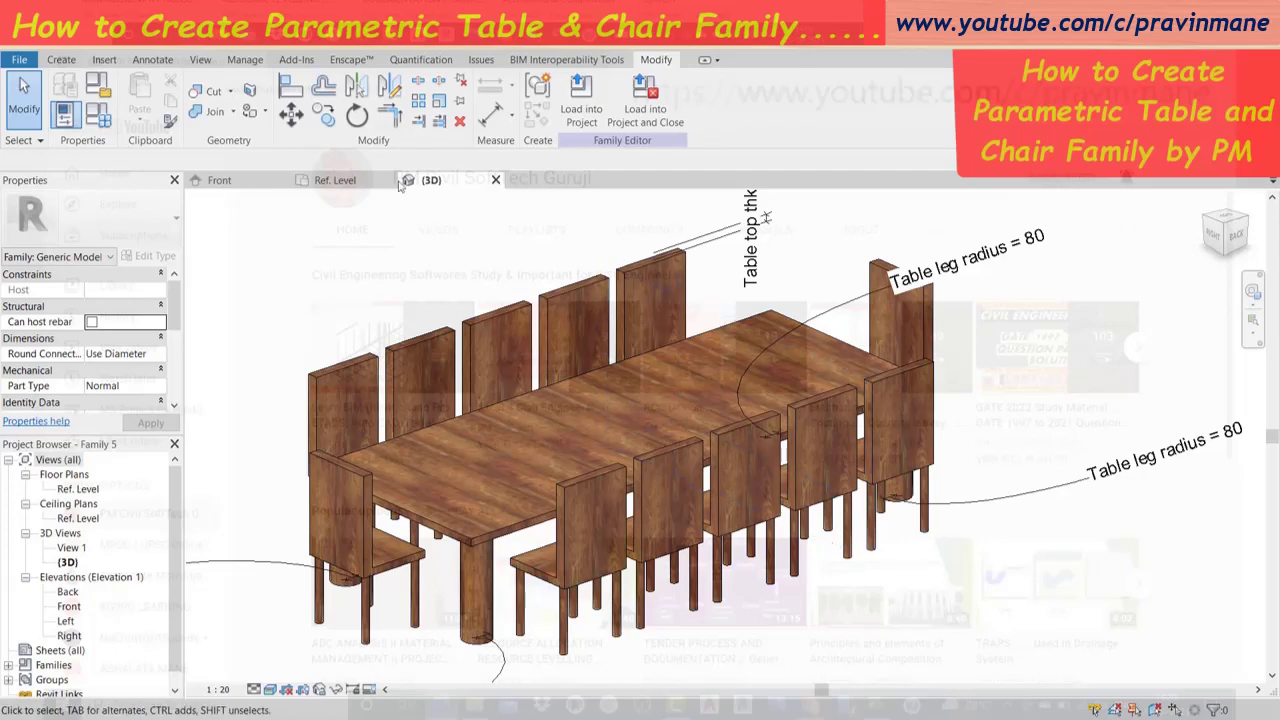
Set Table Length to 4500 in Family Types, giving 7 chairs per side.
left_click(100, 113)
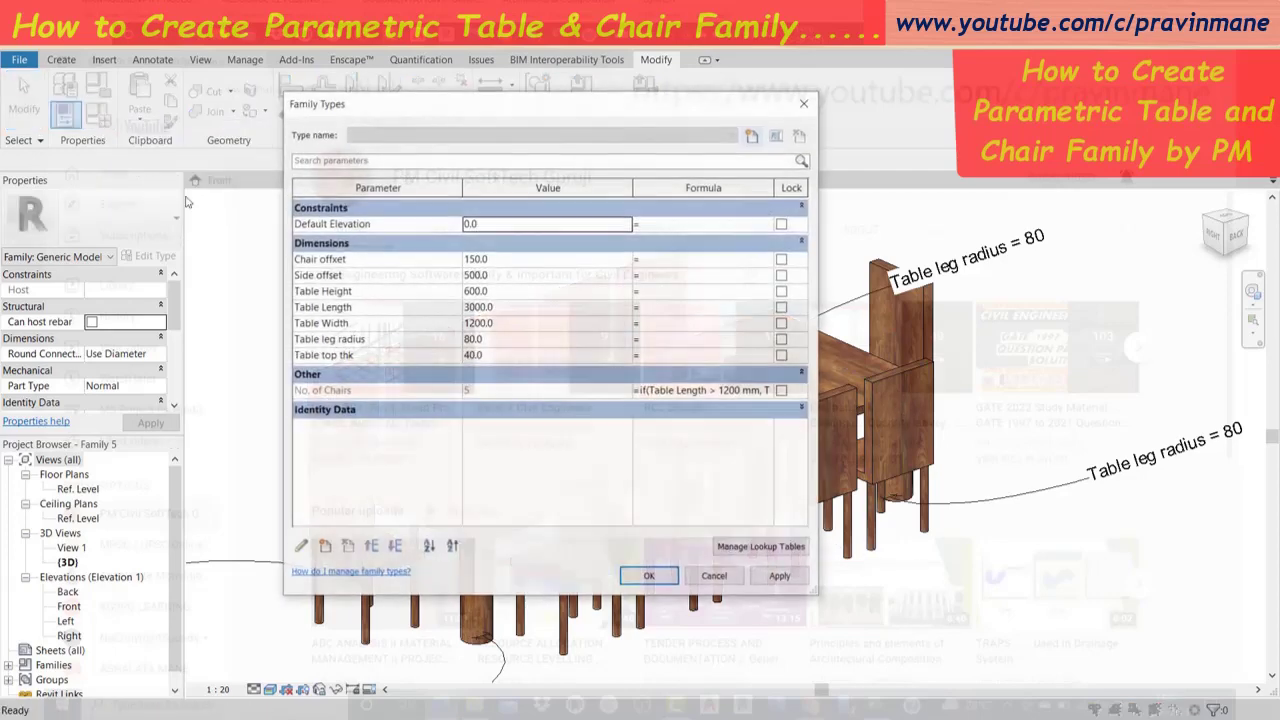
left_click(533, 311)
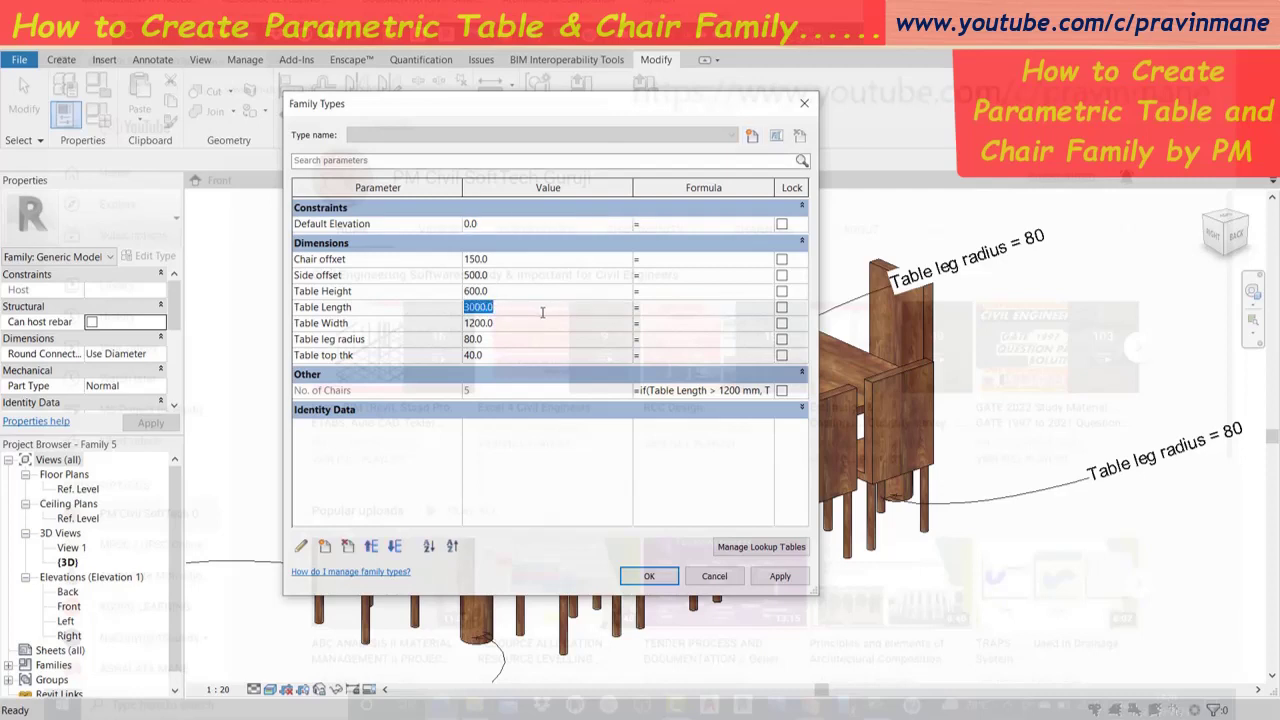
type("4")
type("5")
type("00")
left_click(566, 355)
left_click(778, 580)
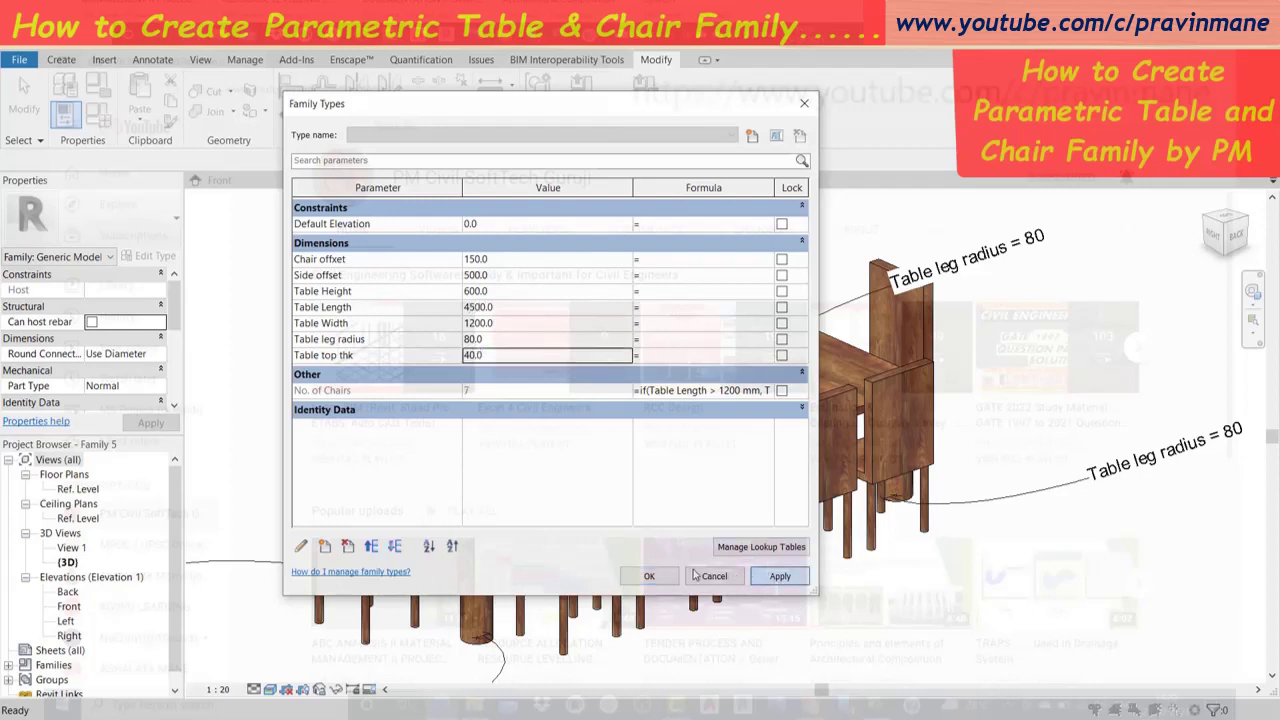
left_click(655, 578)
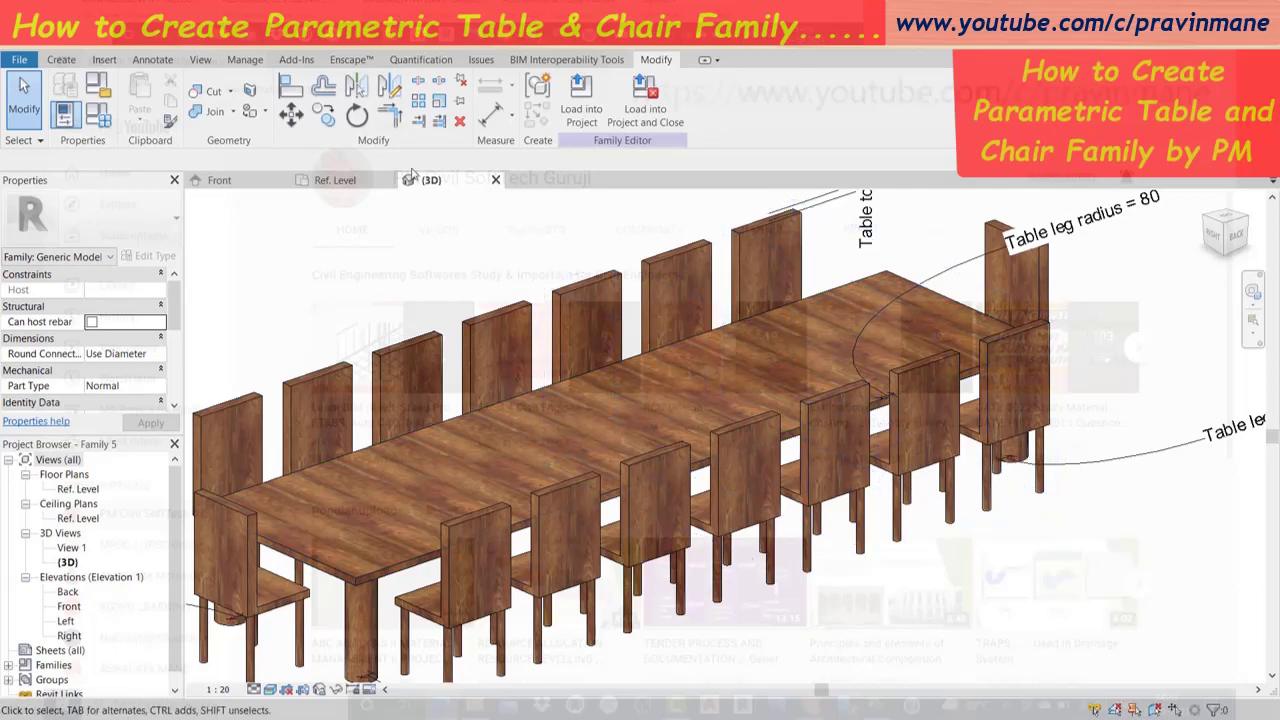
Change Table Length to 3500, reducing the chairs to 5 per side.
left_click(98, 115)
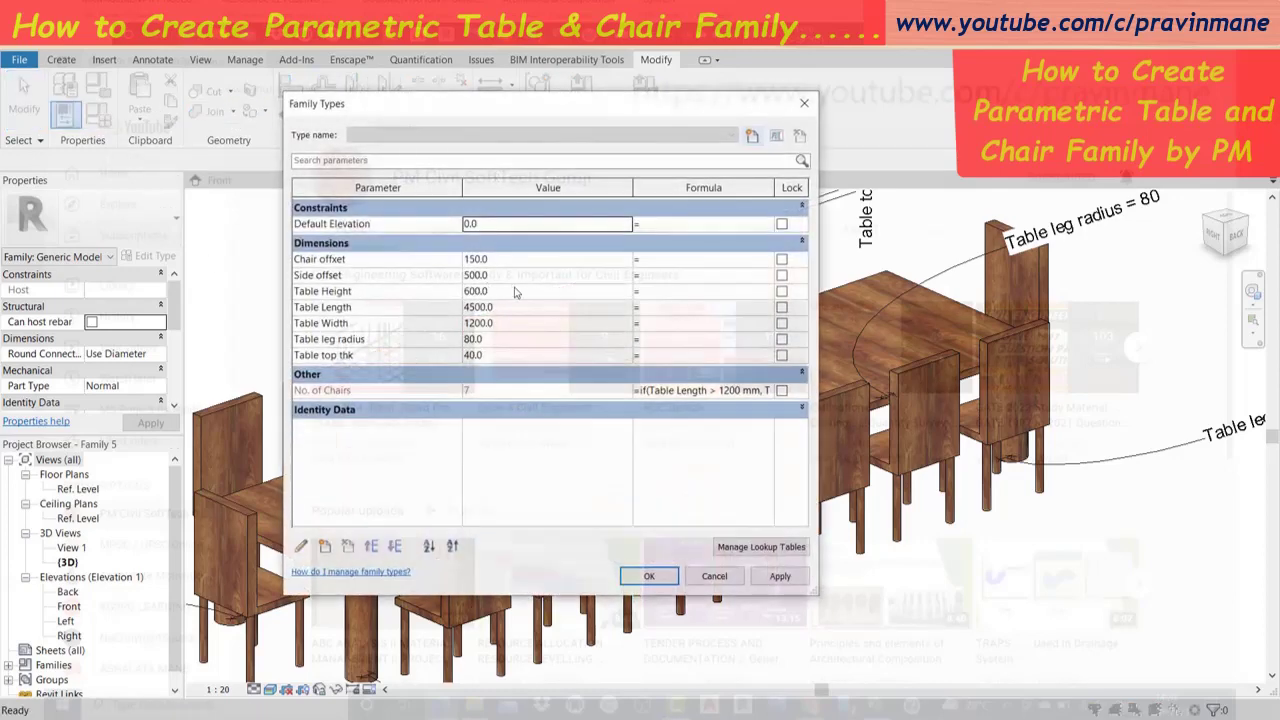
left_click(514, 307)
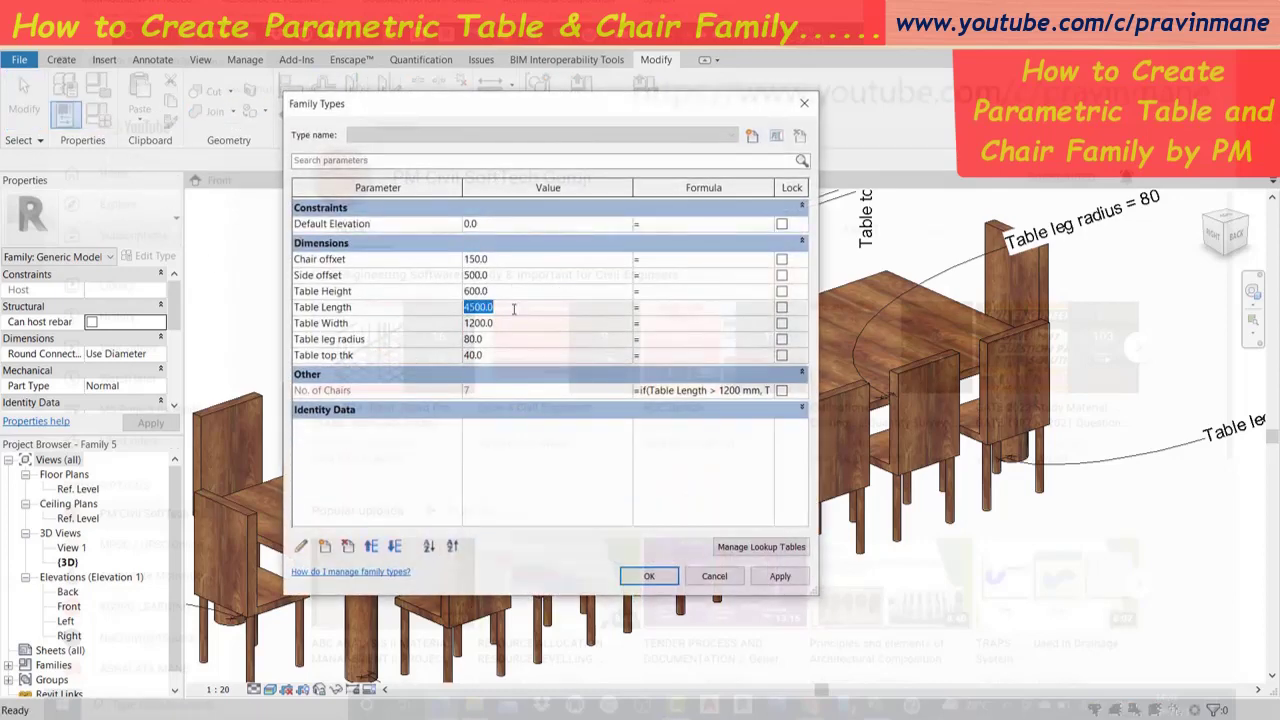
type("3500")
key("Return")
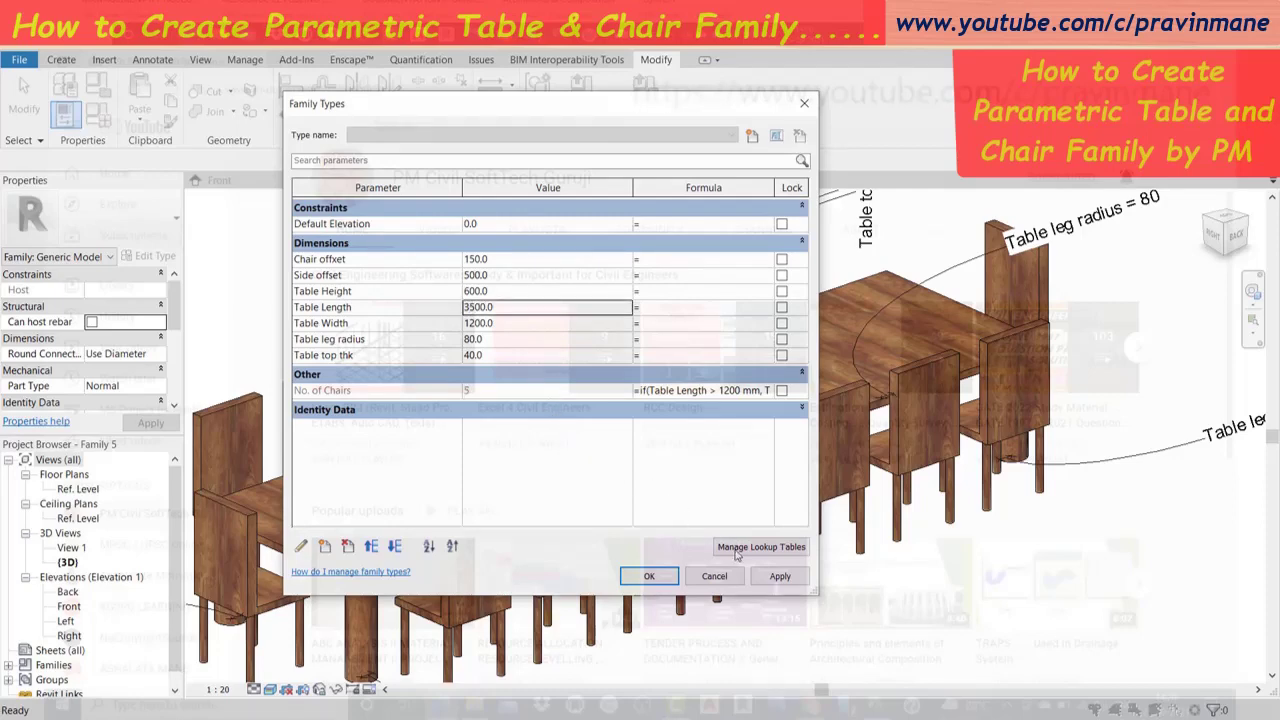
left_click(780, 577)
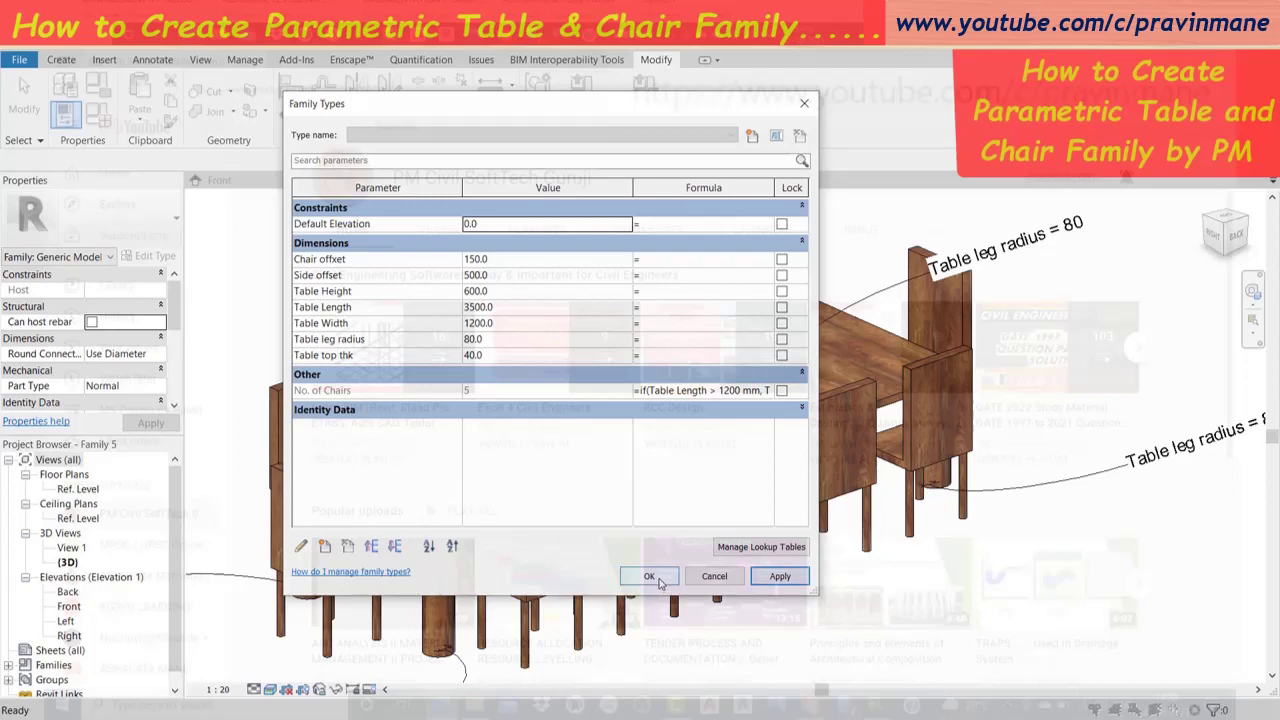
left_click(652, 577)
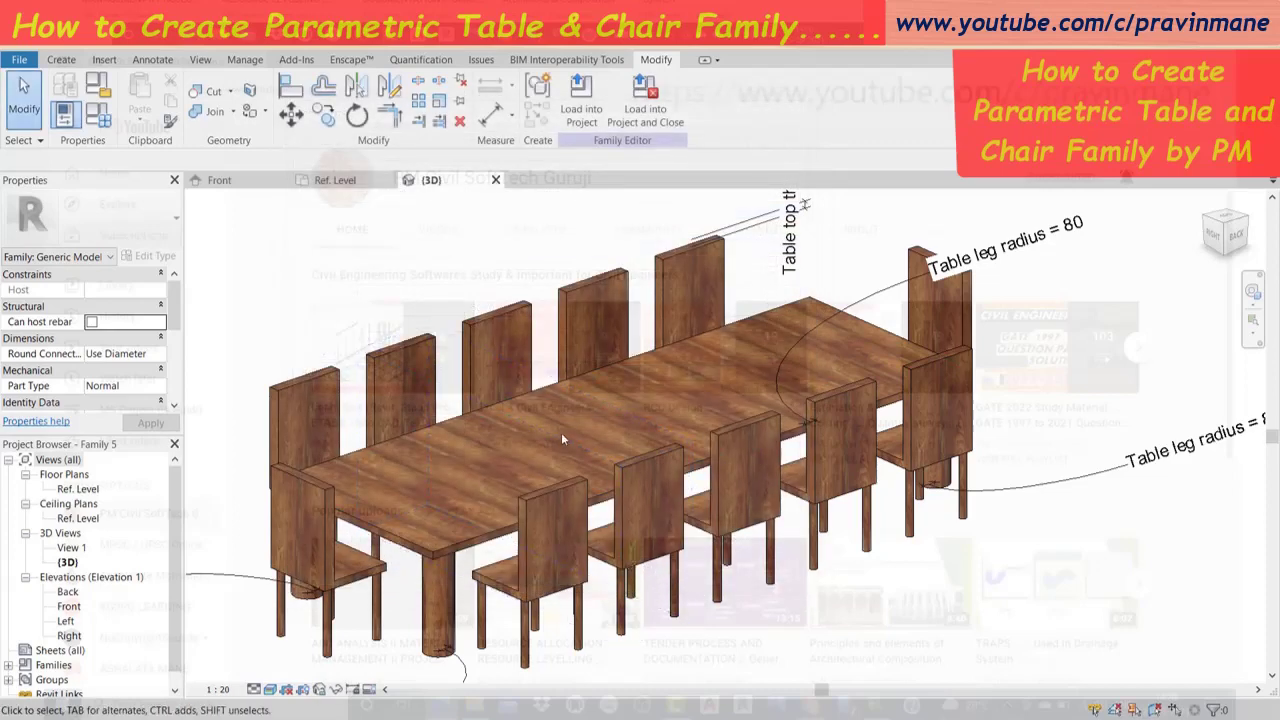
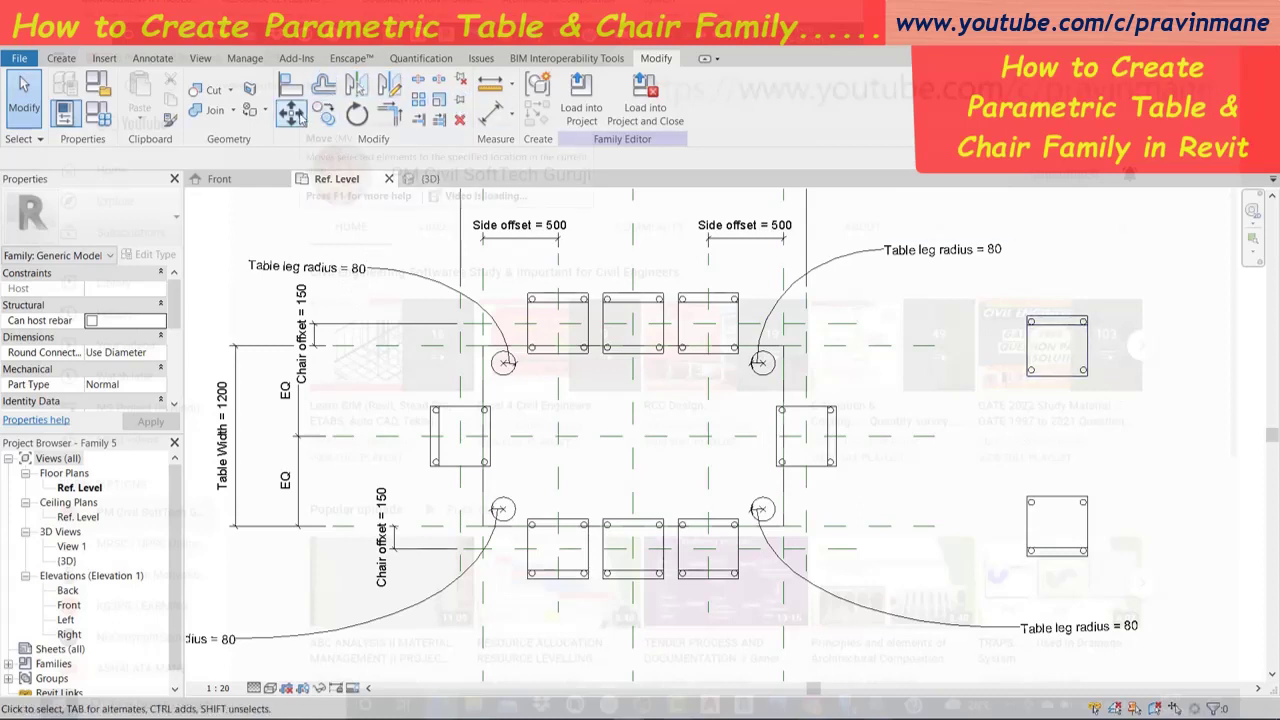
Move the upper-right spare chair into the middle of the table's top row.
left_click(291, 113)
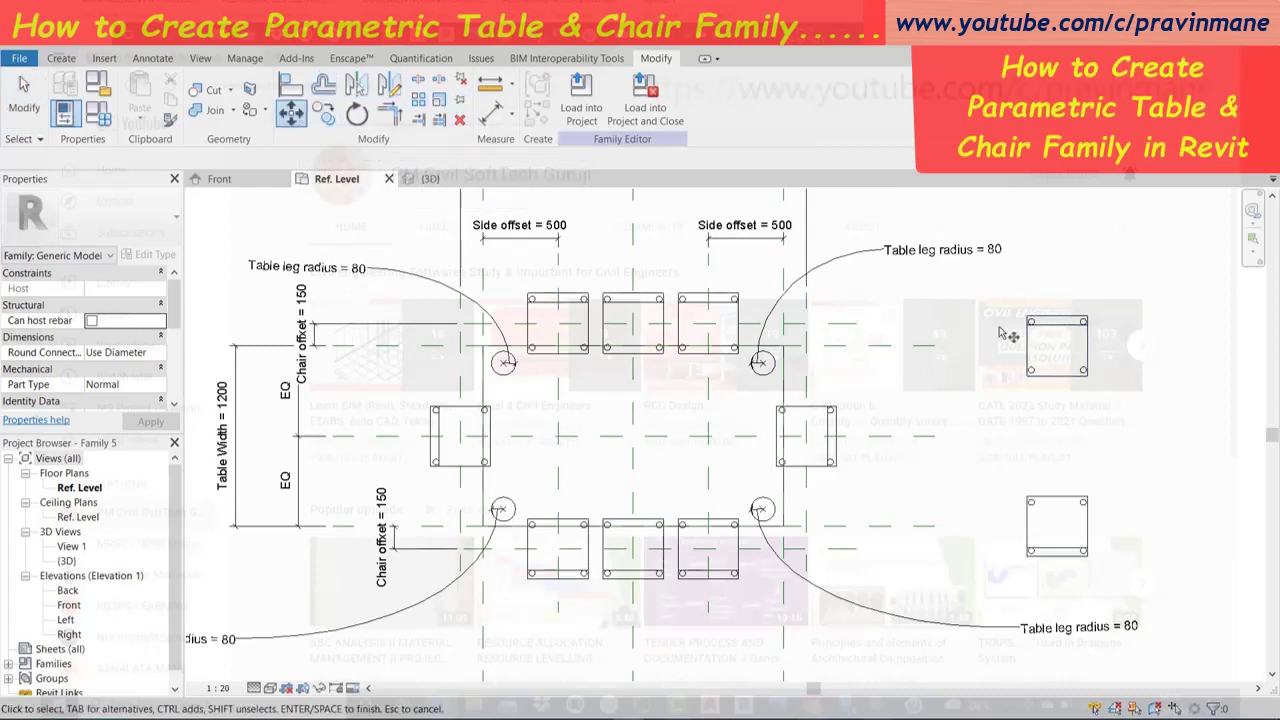
left_click(1060, 330)
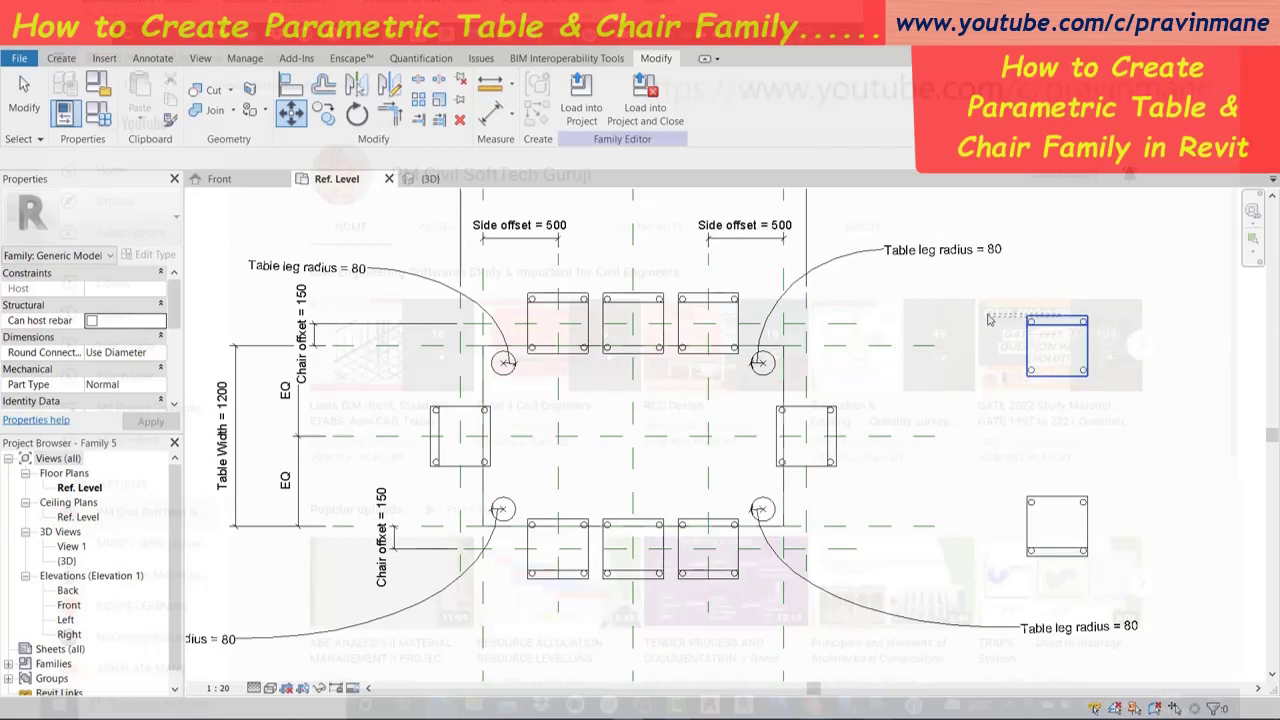
left_click_drag(1019, 299, 1122, 440)
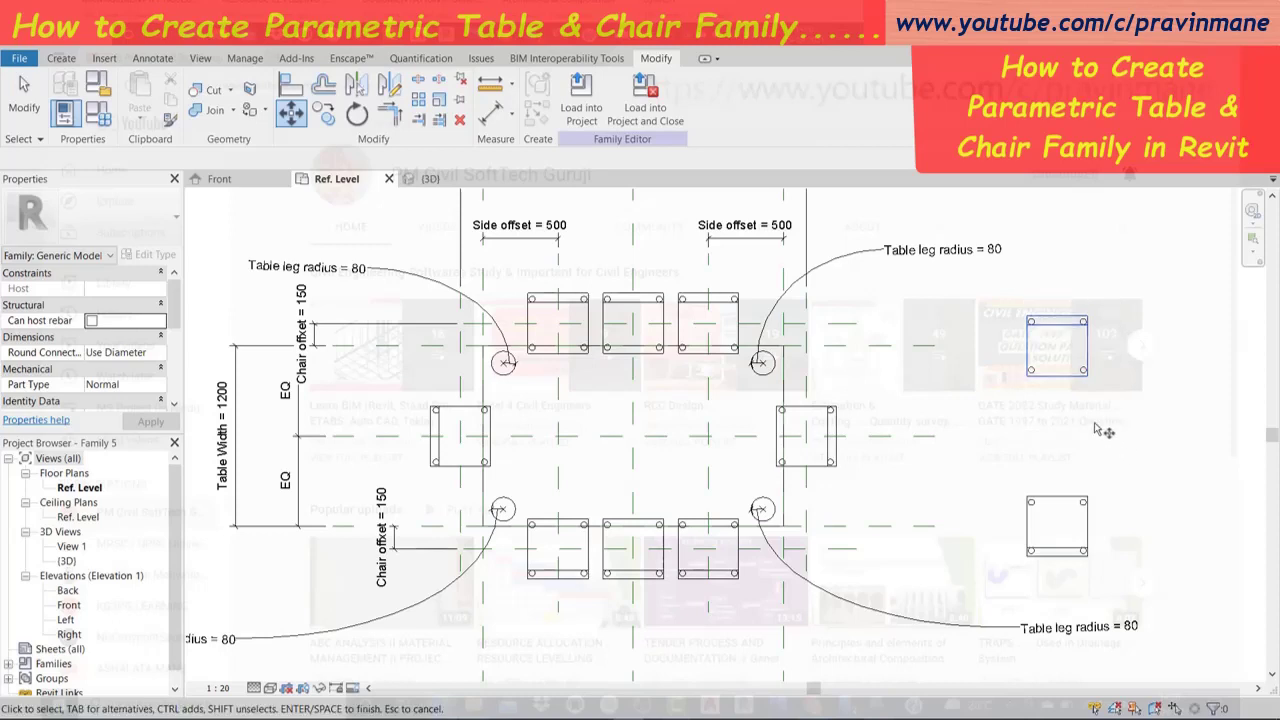
left_click(291, 116)
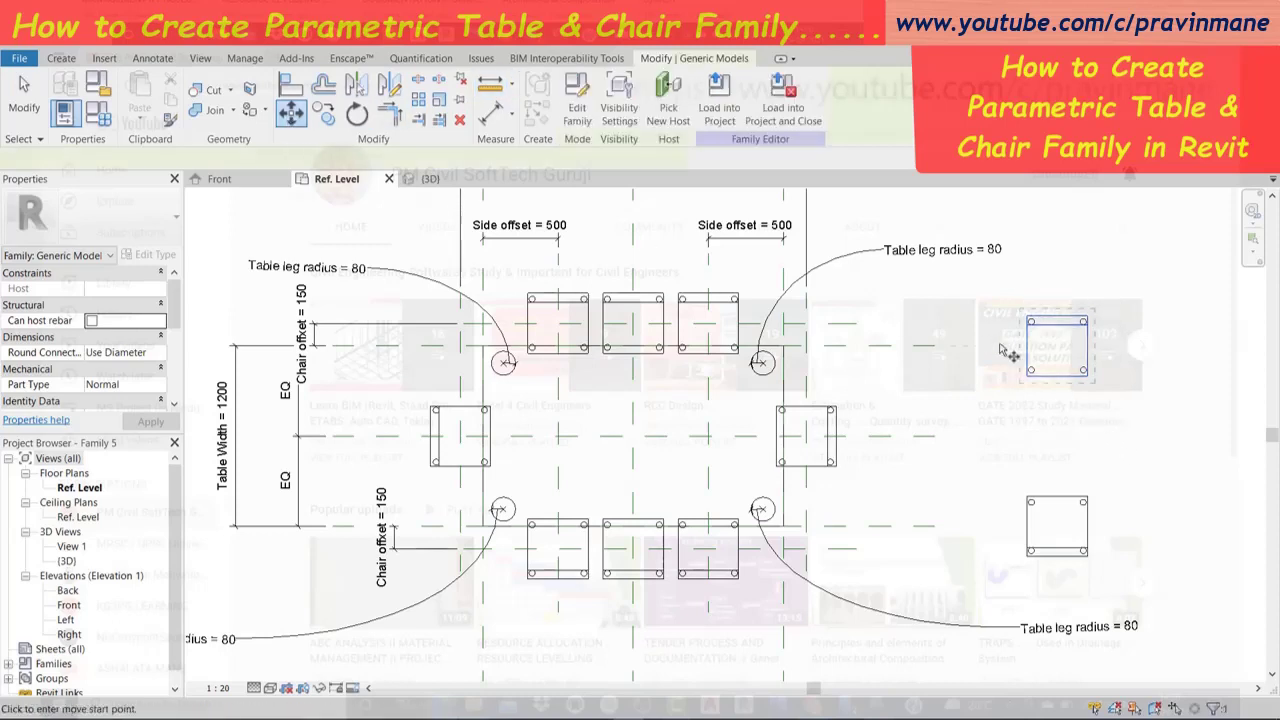
left_click(1053, 343)
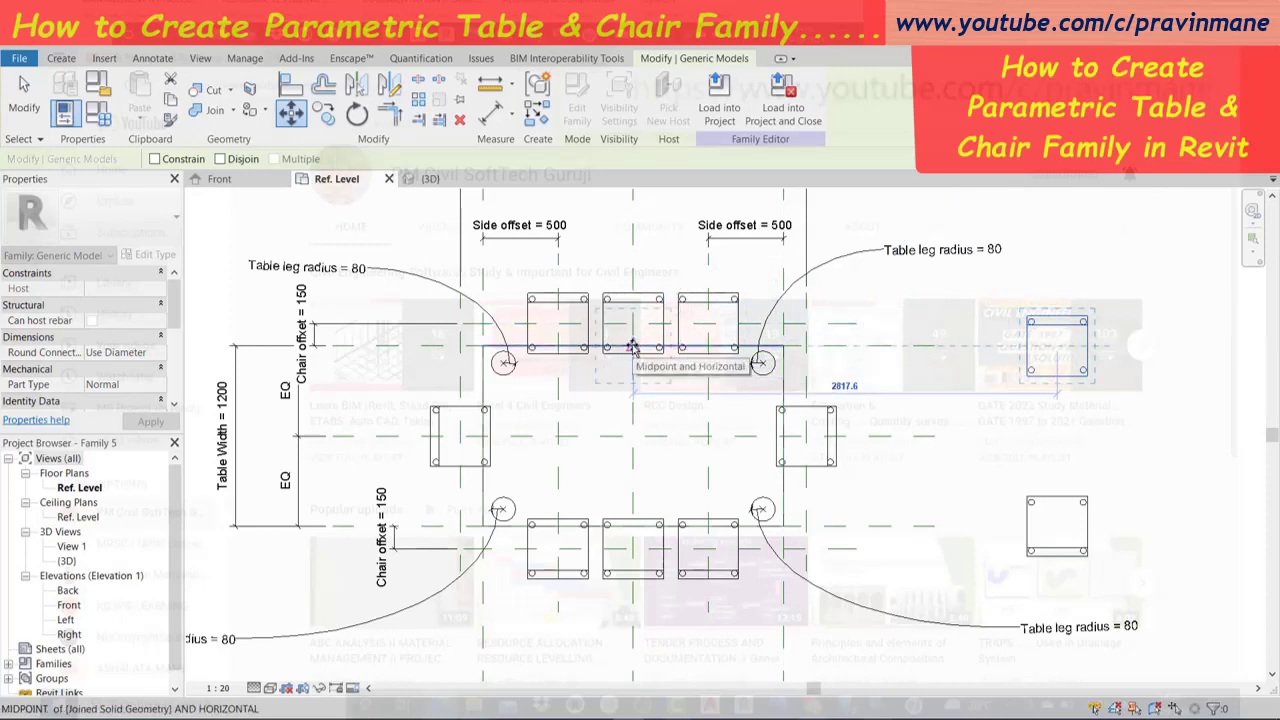
left_click(632, 346)
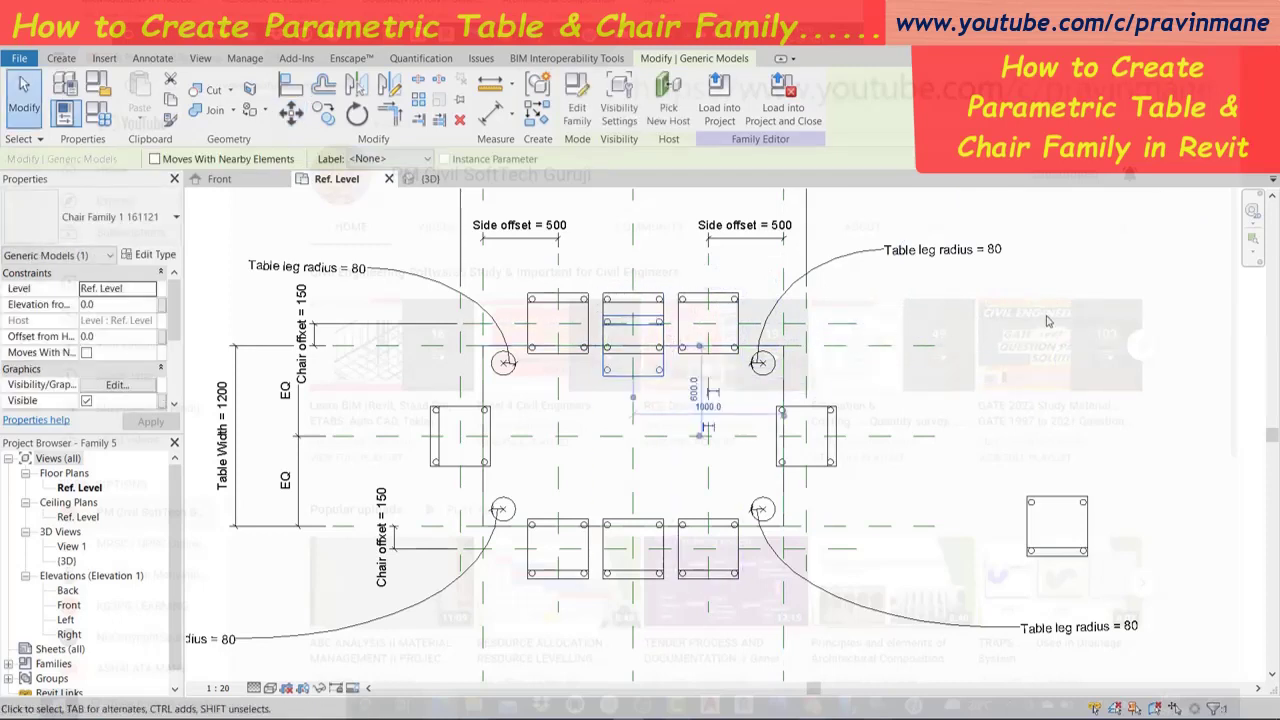
Move the lower-right spare chair from its midpoint into the middle of the bottom row.
left_click(1071, 504)
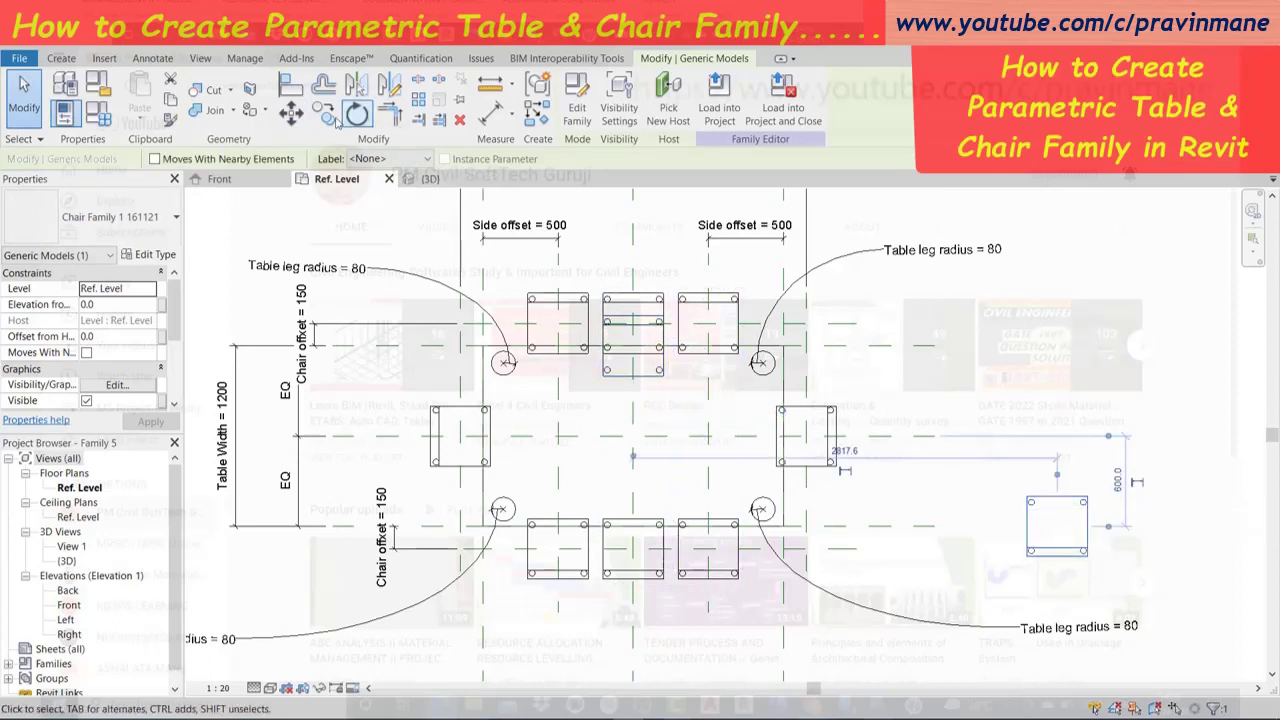
left_click(290, 112)
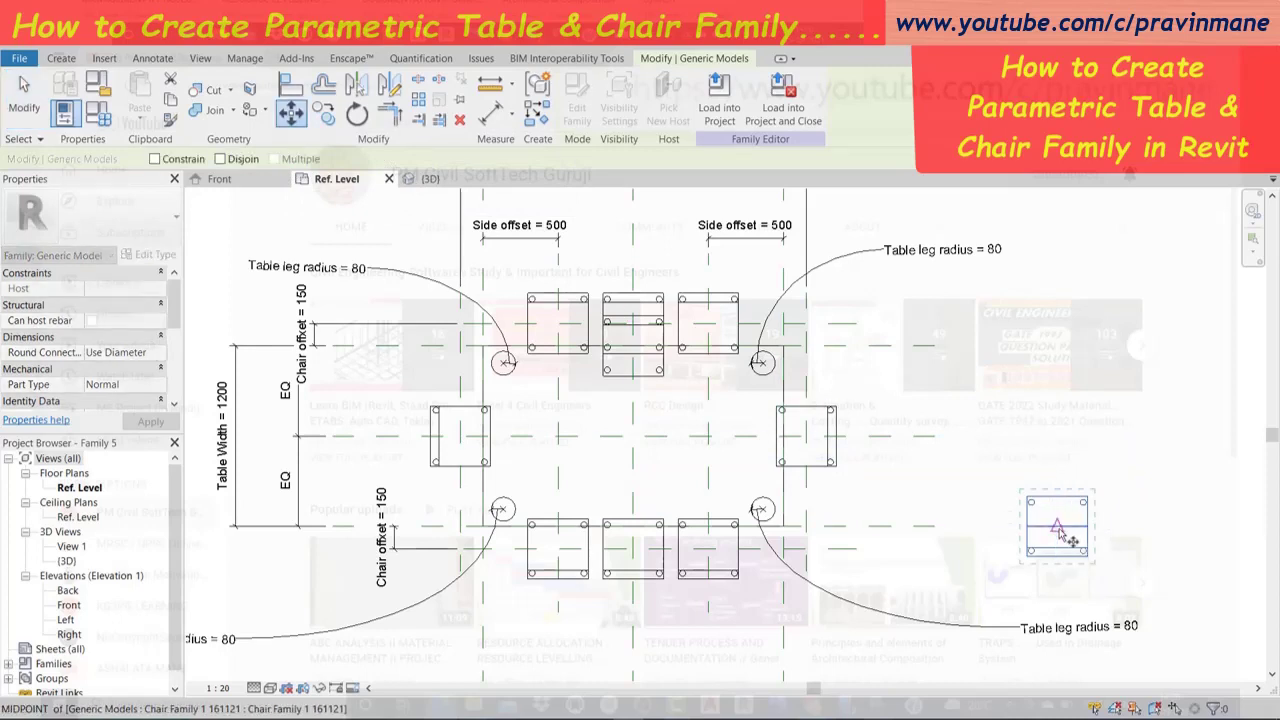
left_click(1057, 527)
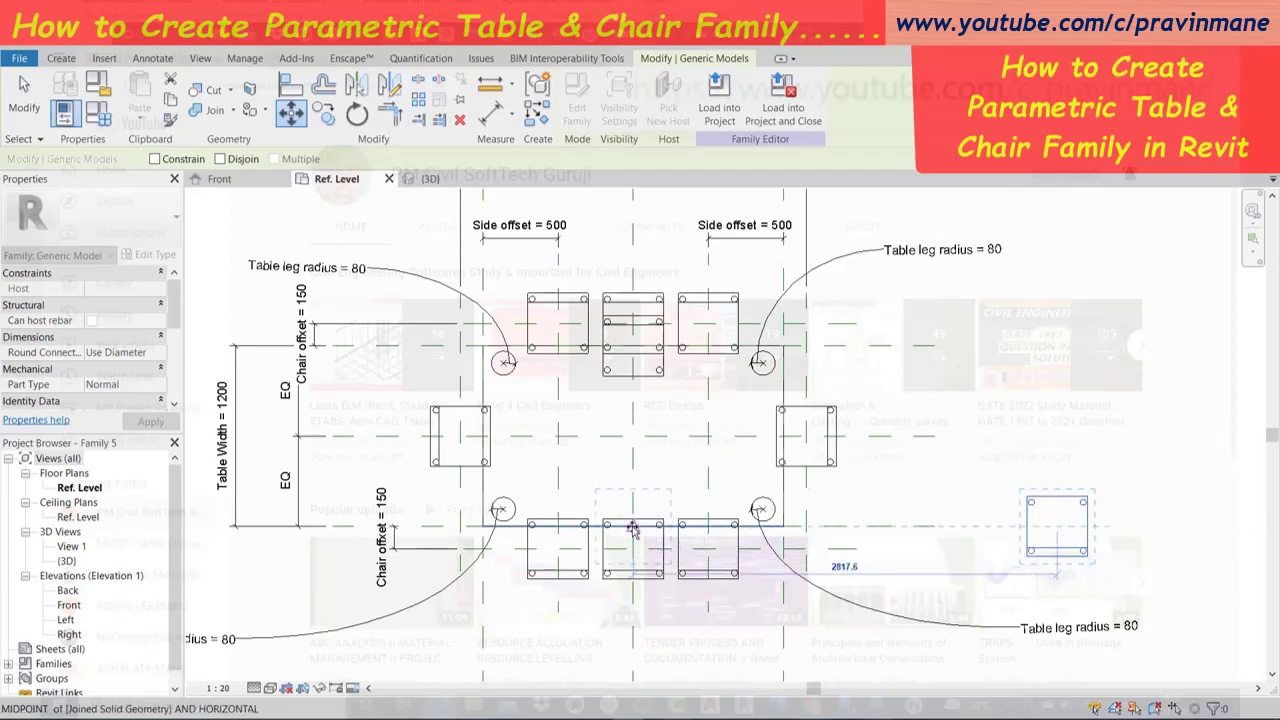
left_click(632, 530)
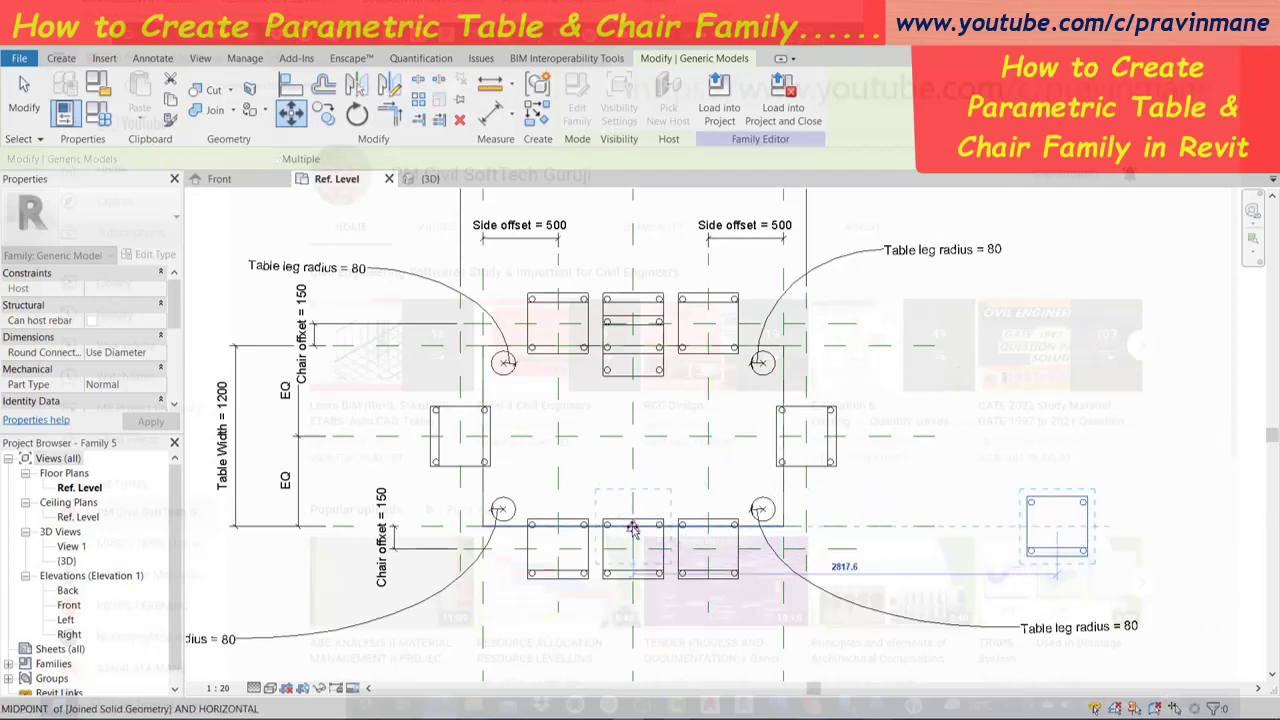
left_click(947, 481)
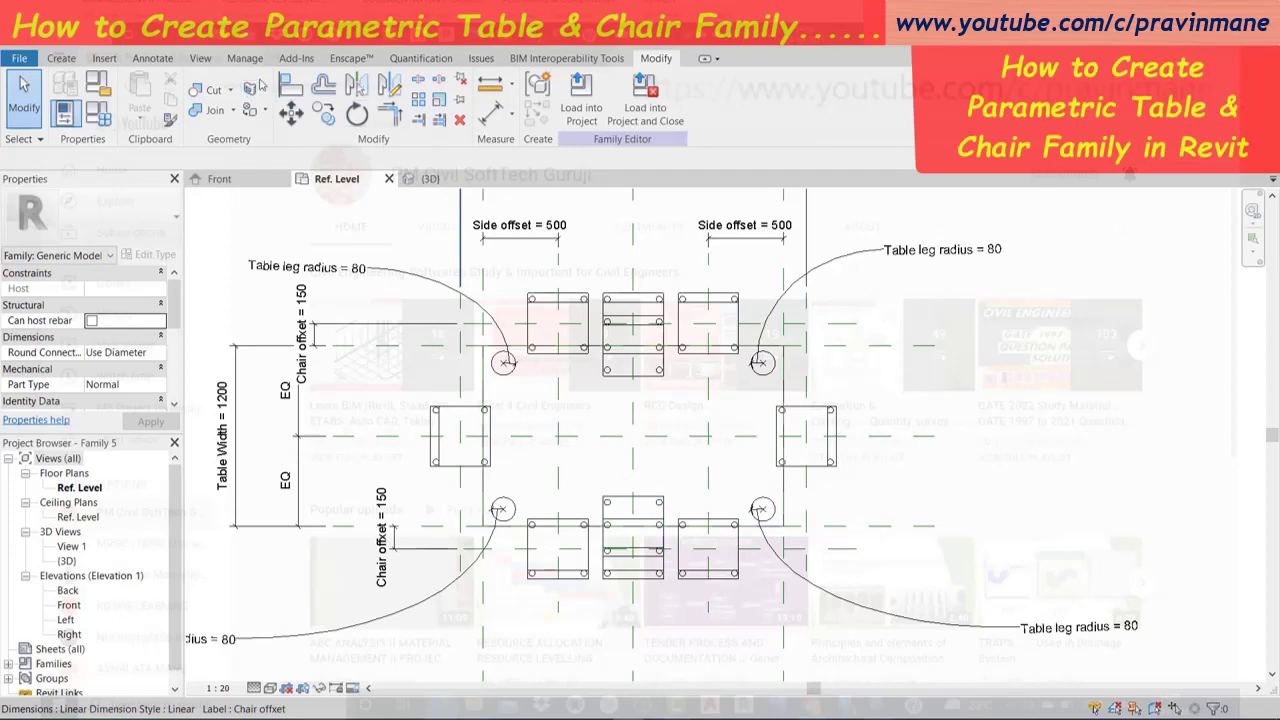
Align the top middle chair to the centre and upper reference planes, and lock it.
left_click(290, 85)
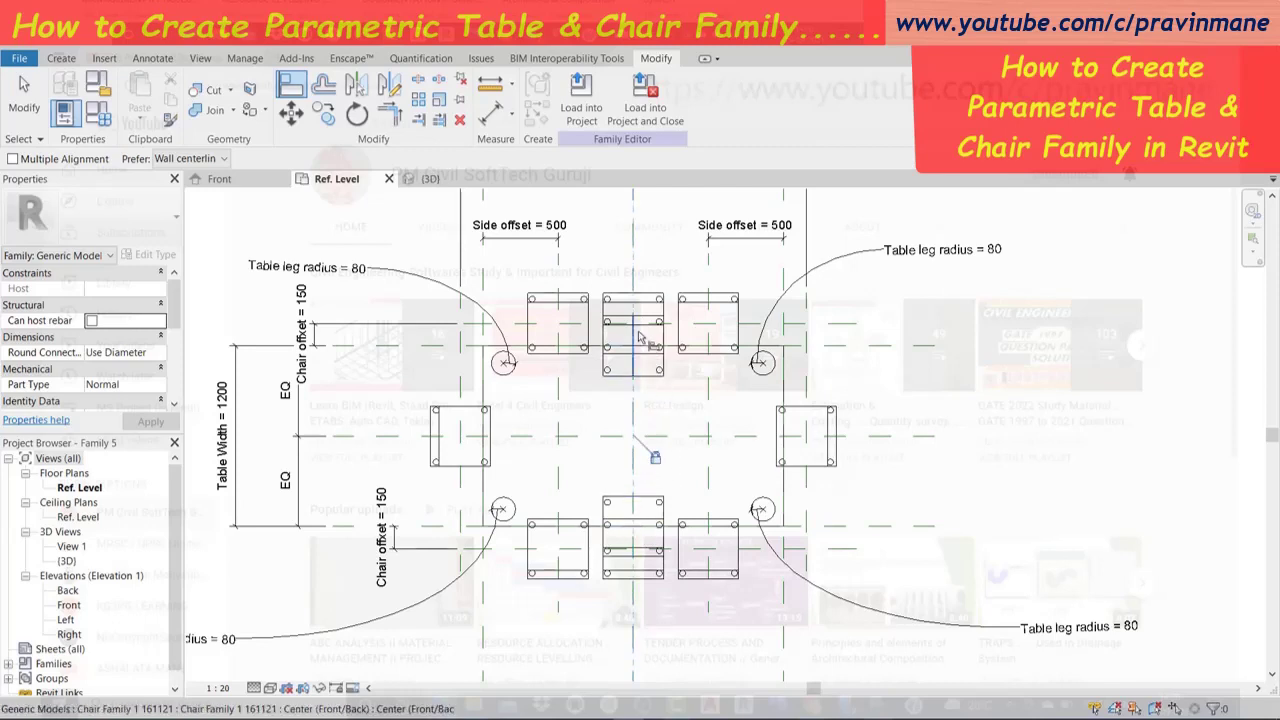
left_click(634, 455)
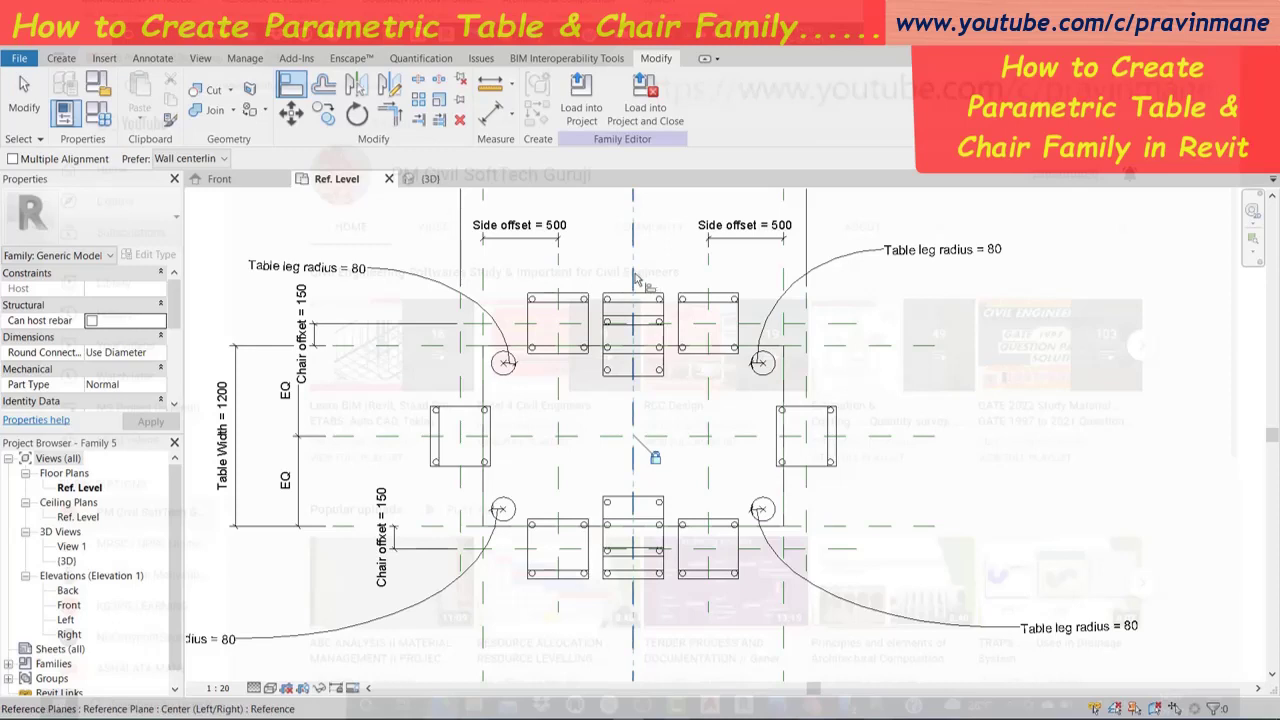
left_click(634, 357)
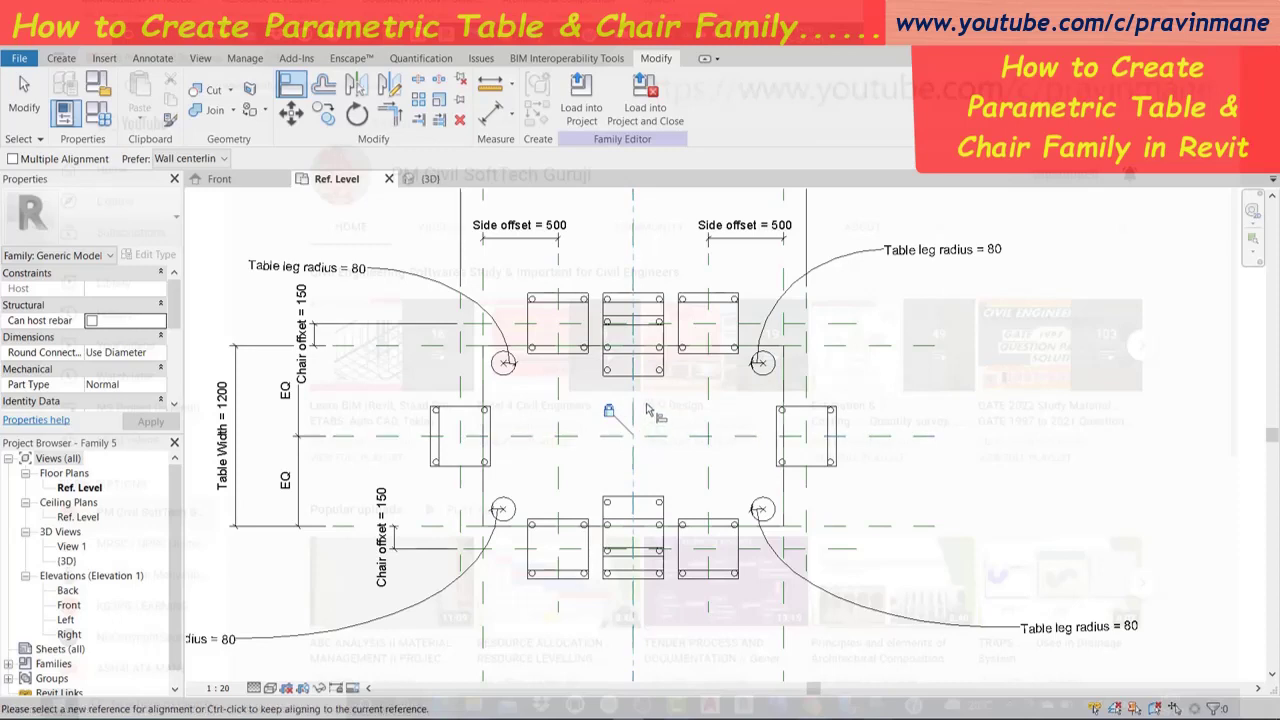
left_click(858, 347)
left_click(645, 350)
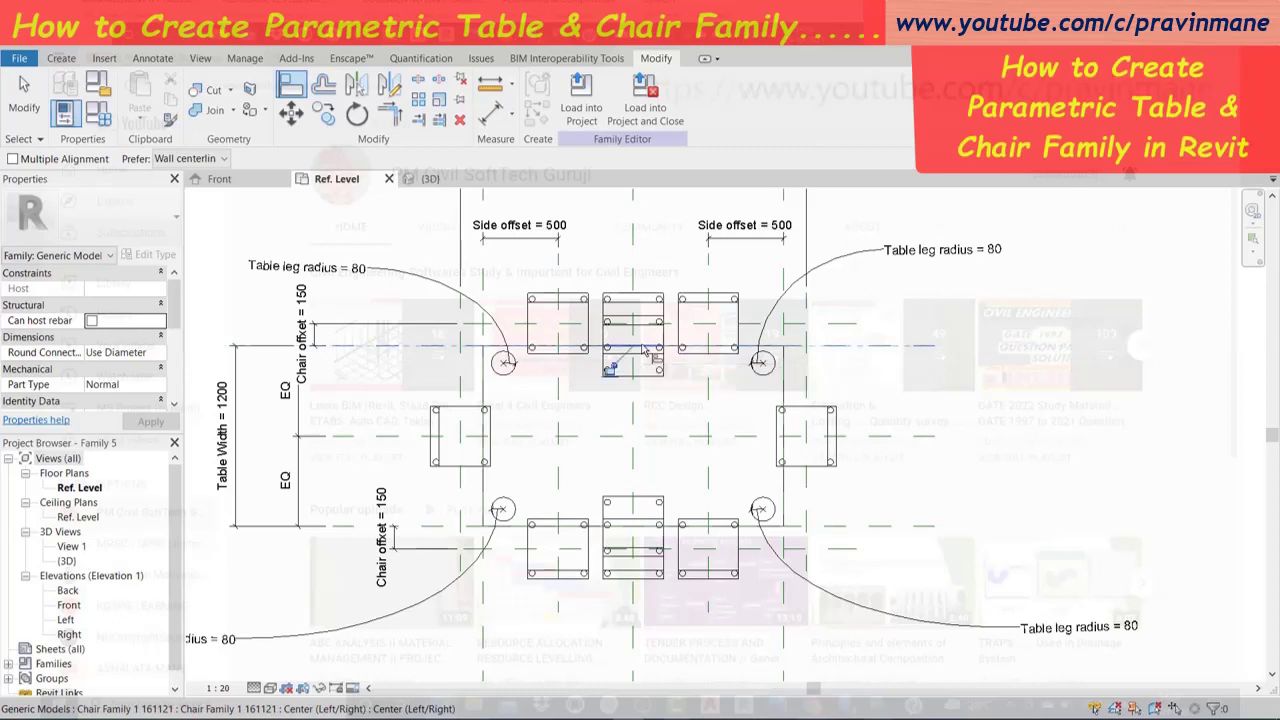
left_click(608, 368)
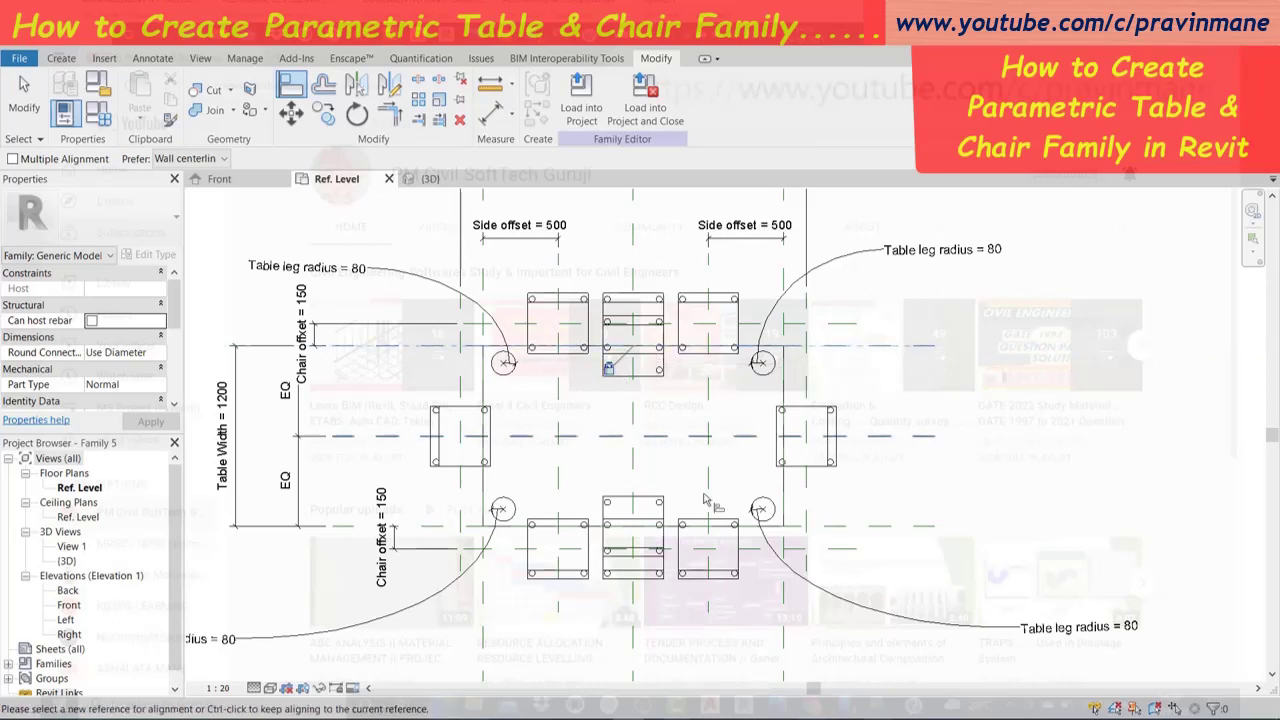
key("Escape")
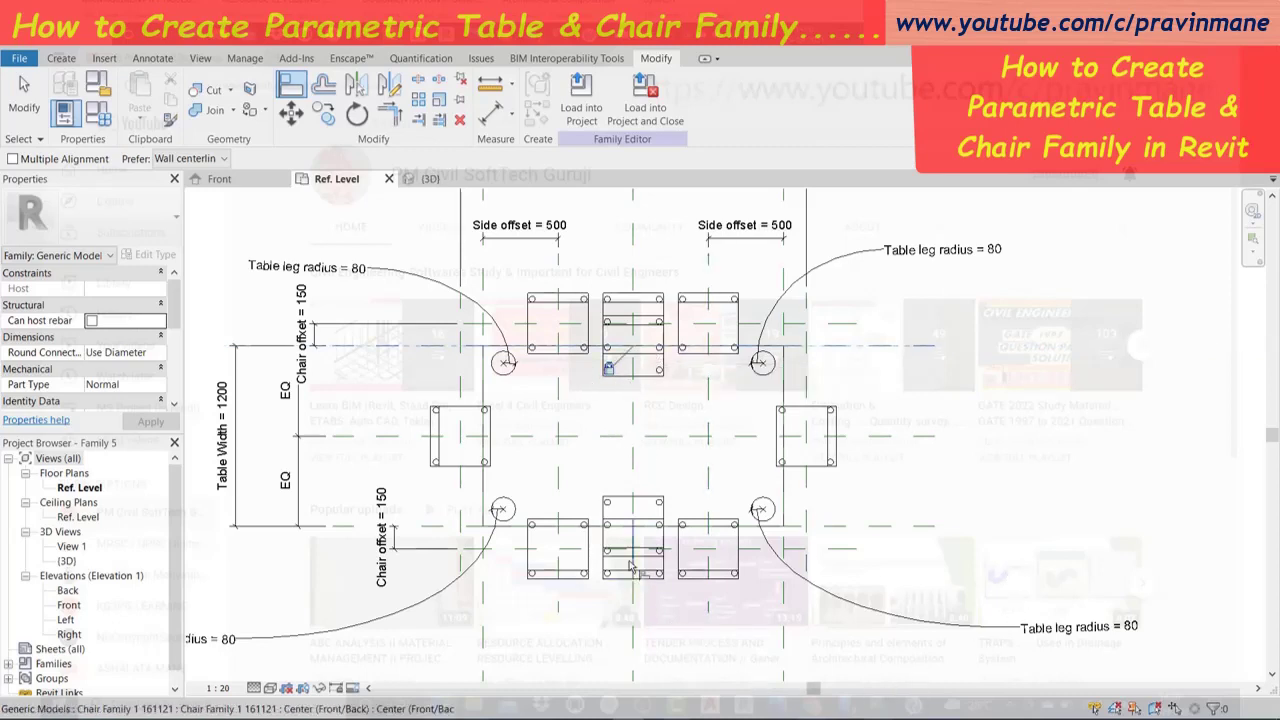
Align the bottom middle chair to the lower chair-offset reference plane.
left_click(873, 531)
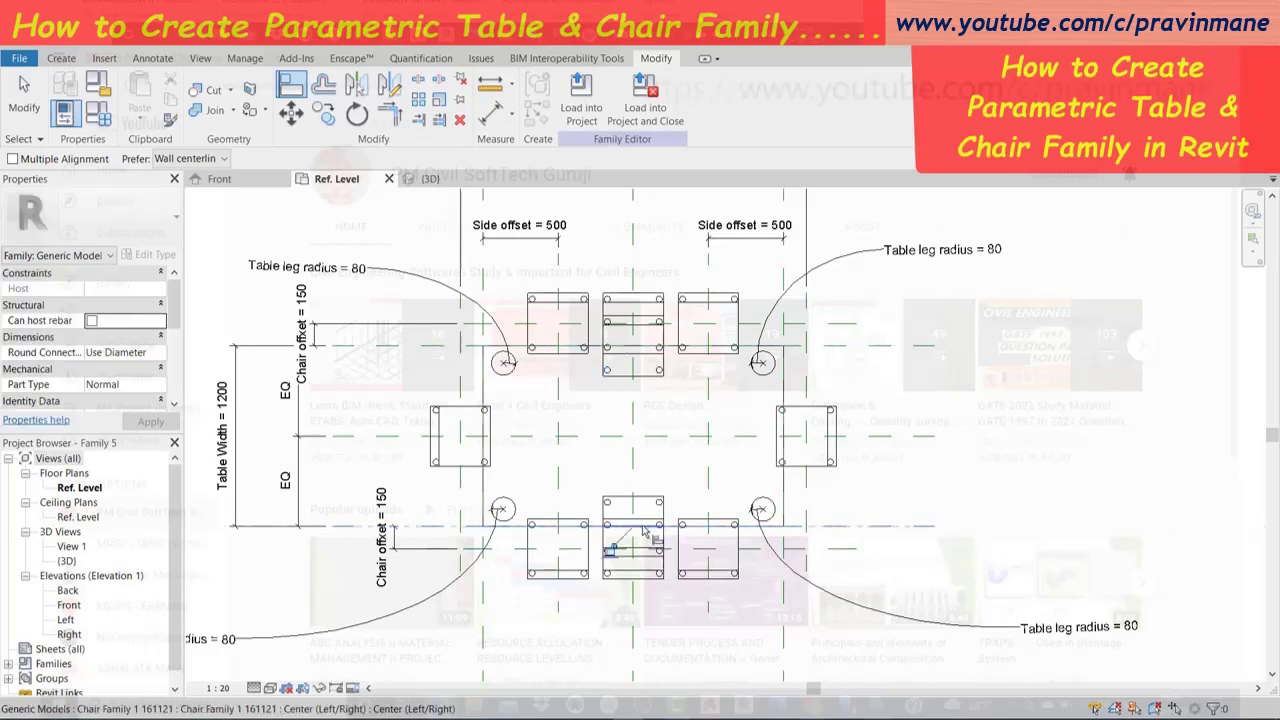
left_click(610, 553)
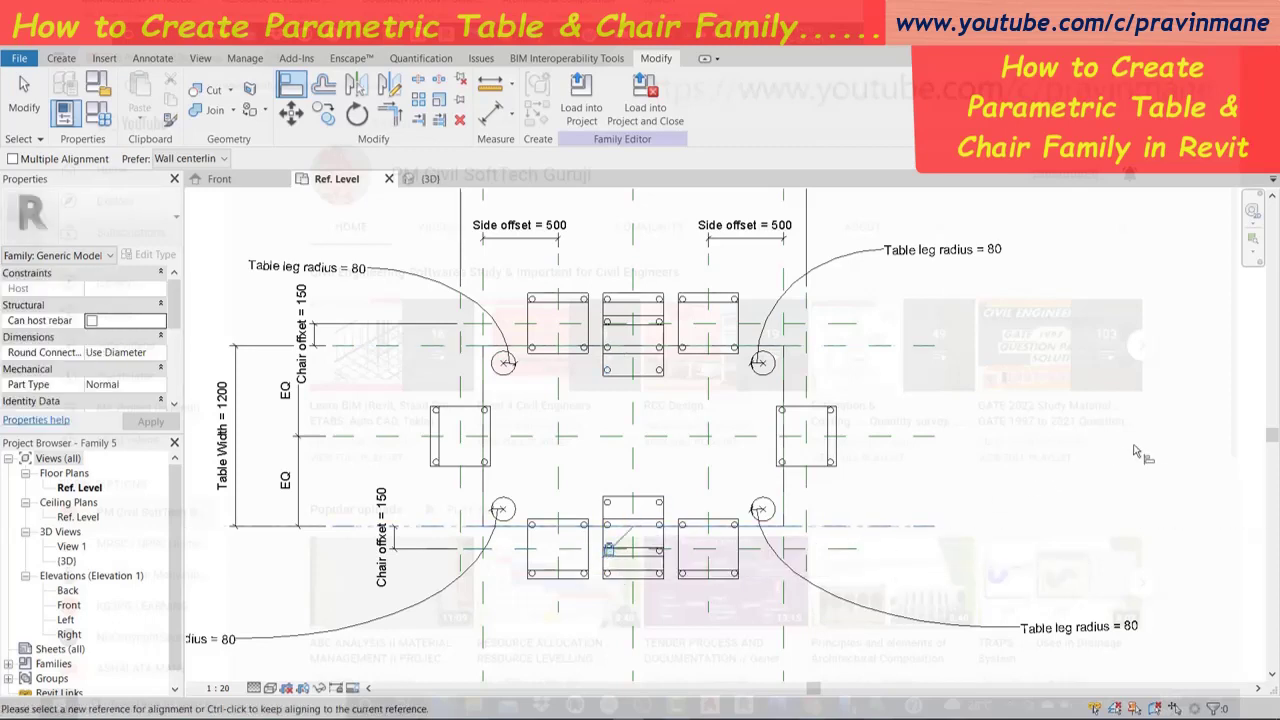
key("Escape")
key("Escape")
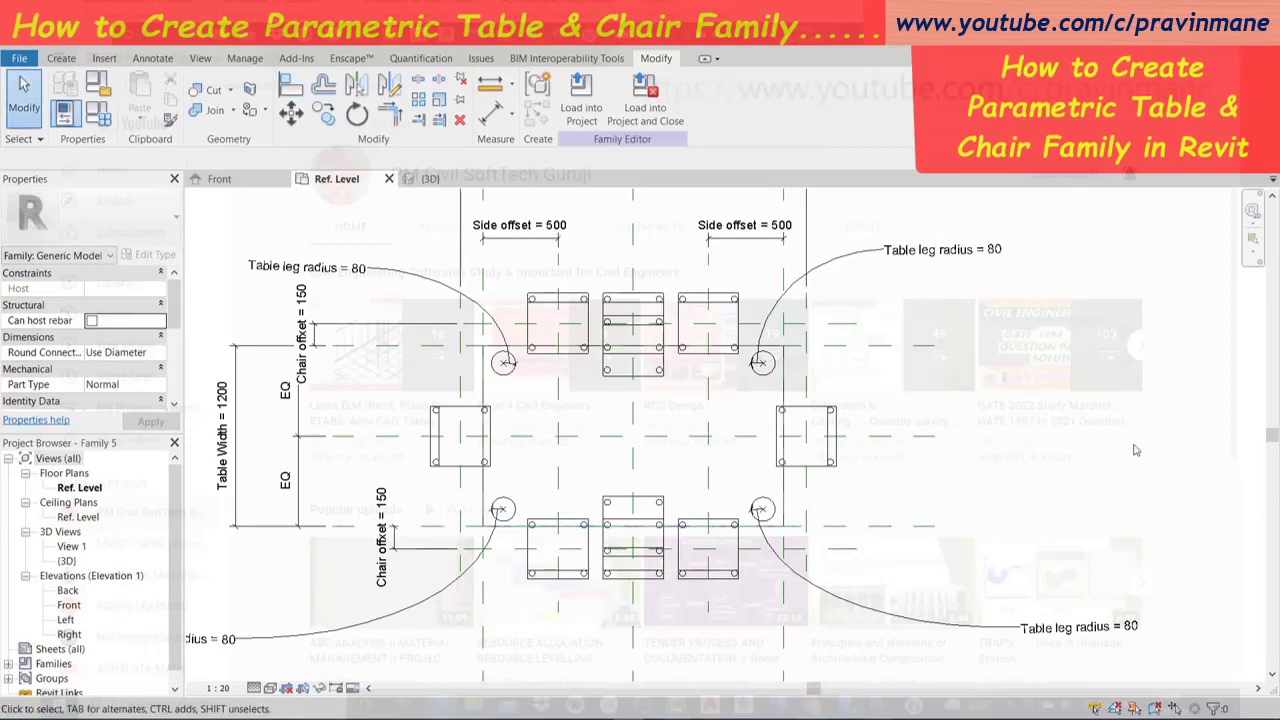
left_click(638, 501)
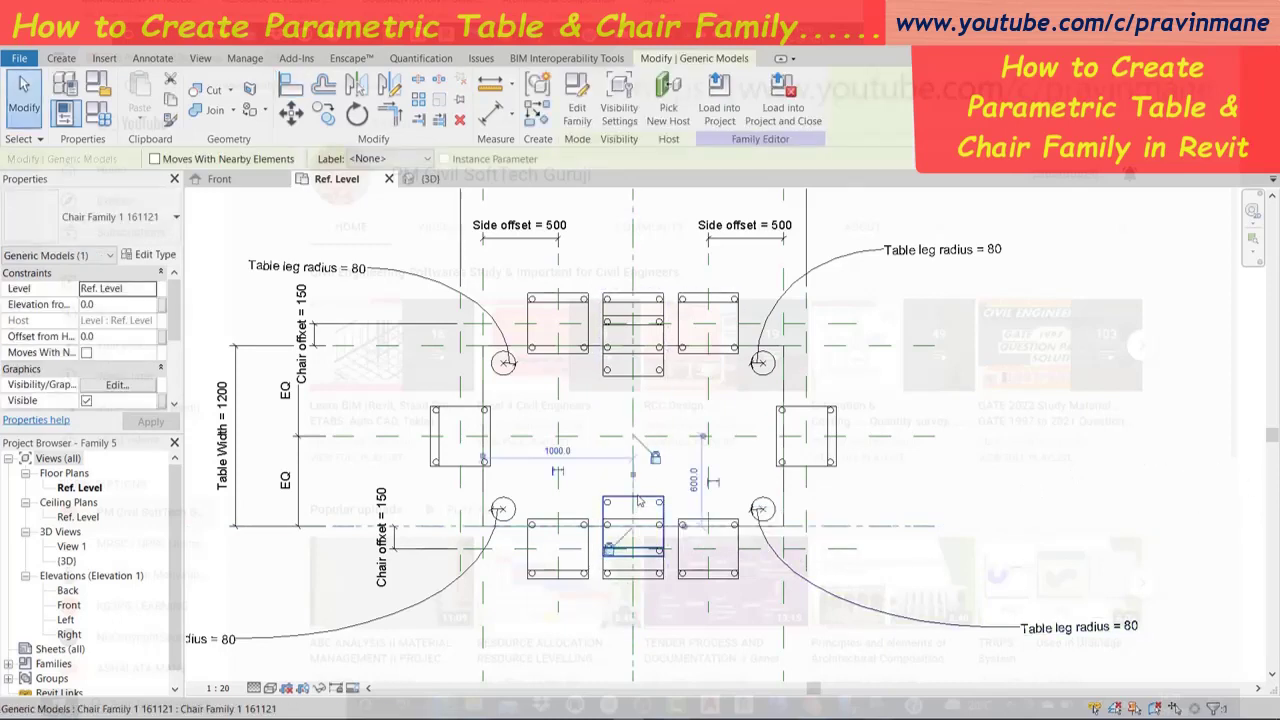
Link both middle chairs' Visible property to a new Yes/No parameter 'Centre Chair'.
left_click(646, 380, "ctrl")
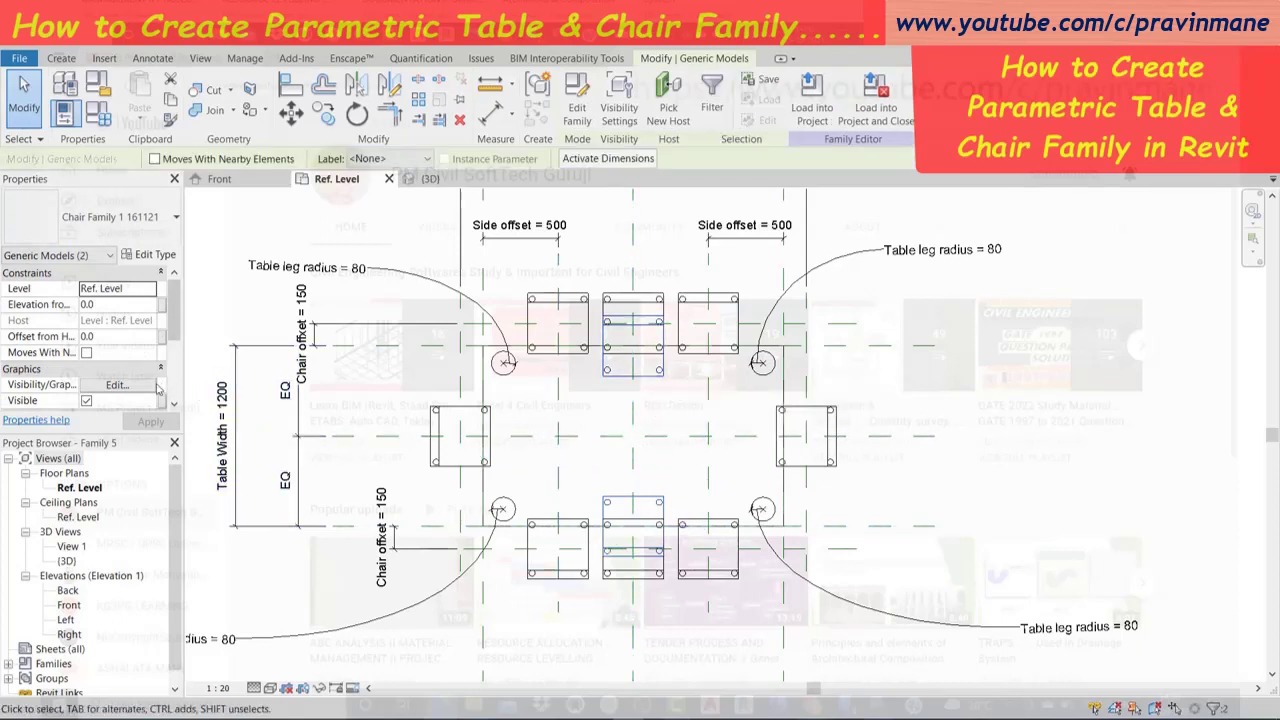
left_click(88, 402)
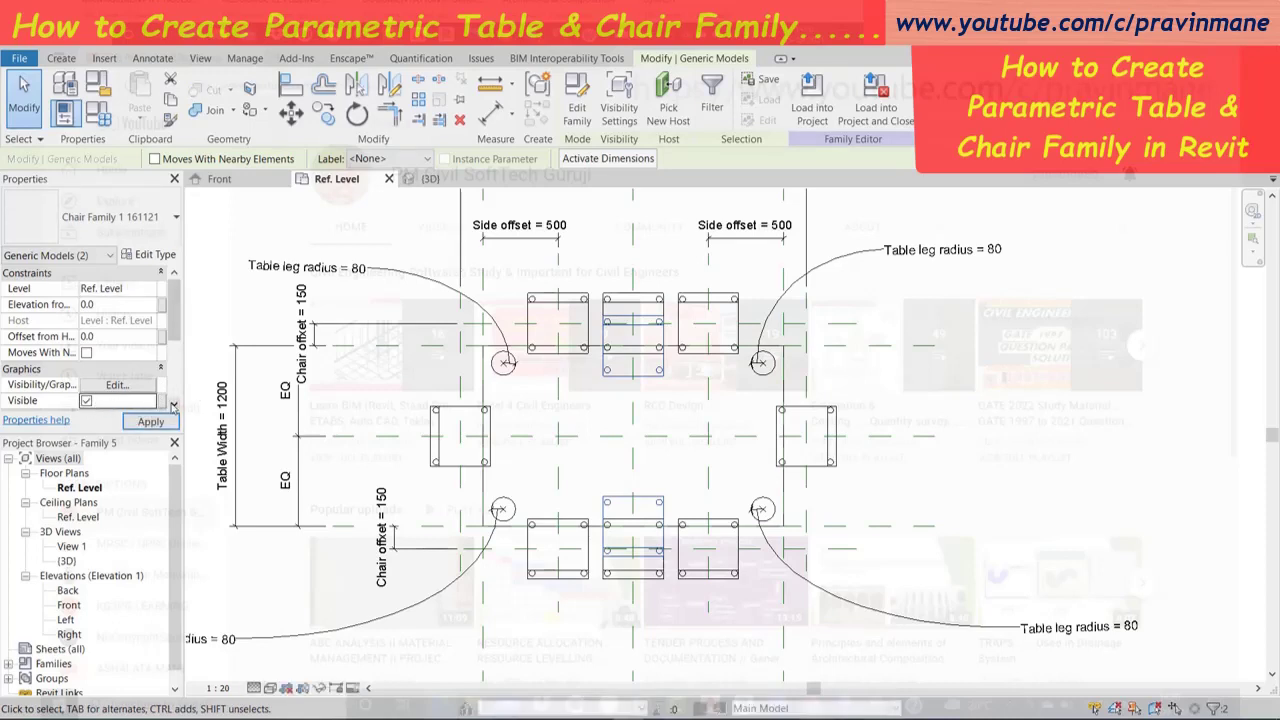
left_click(161, 401)
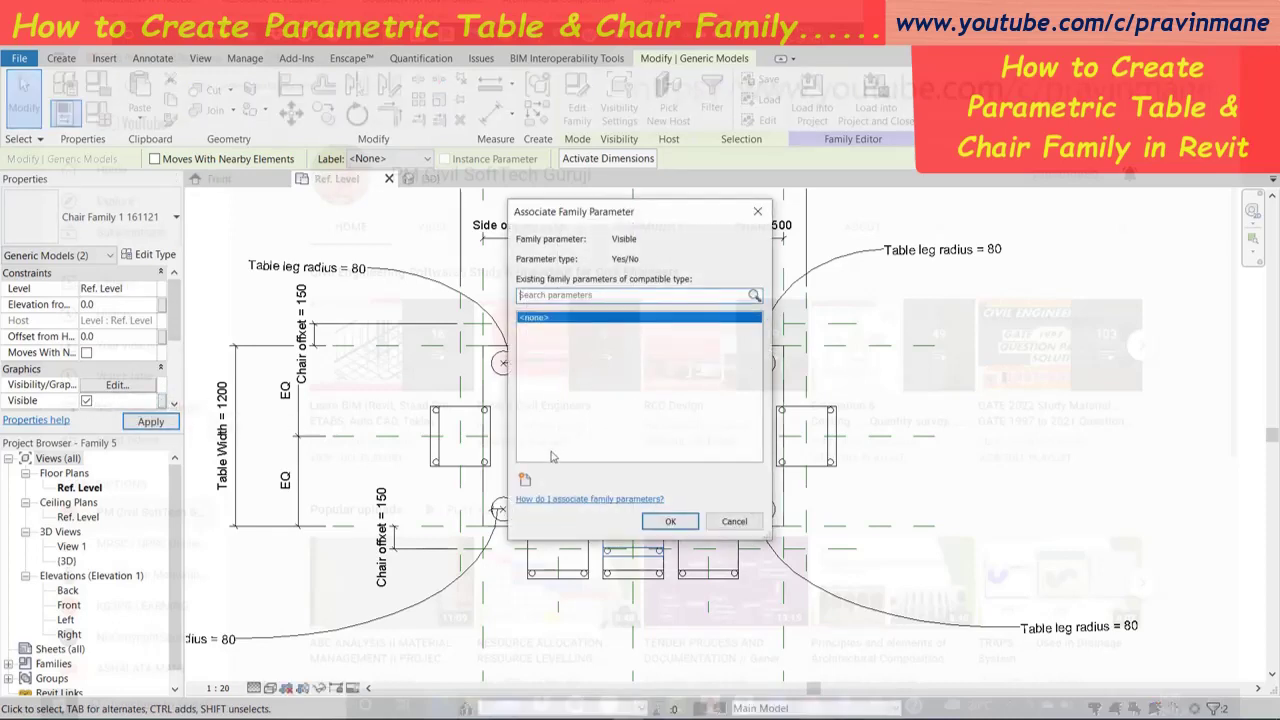
left_click(525, 481)
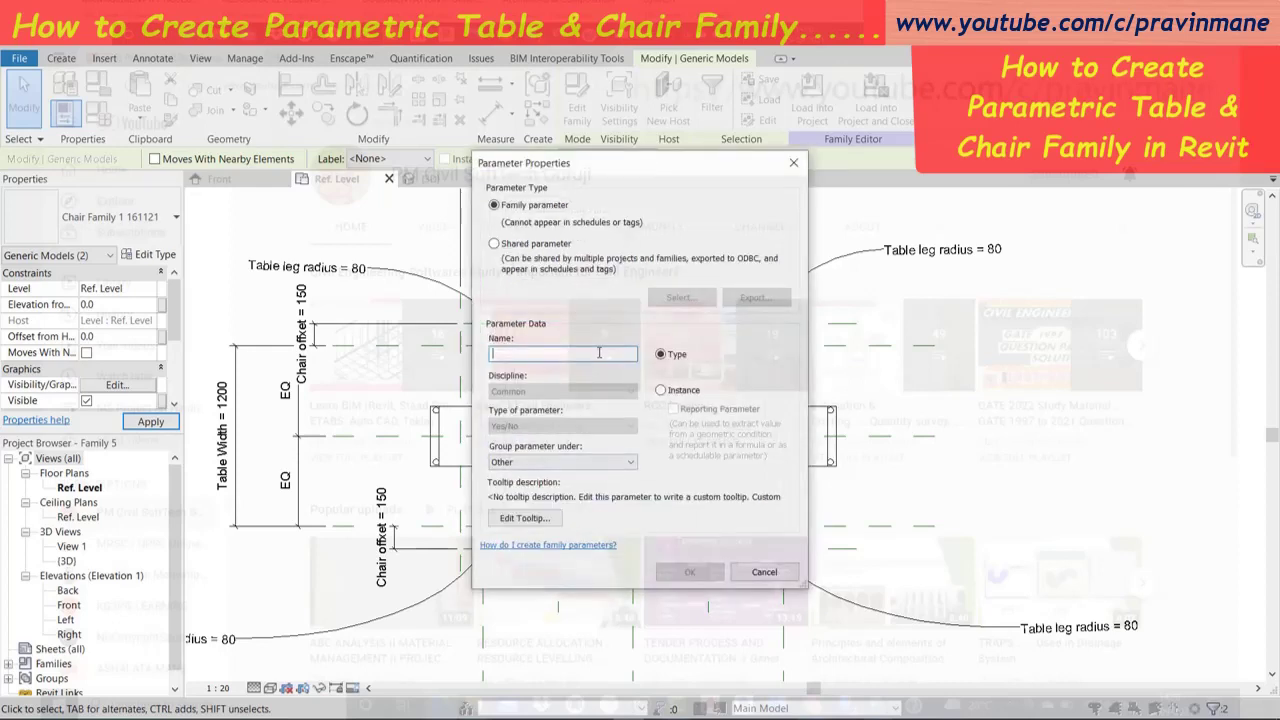
type("Centre Chair")
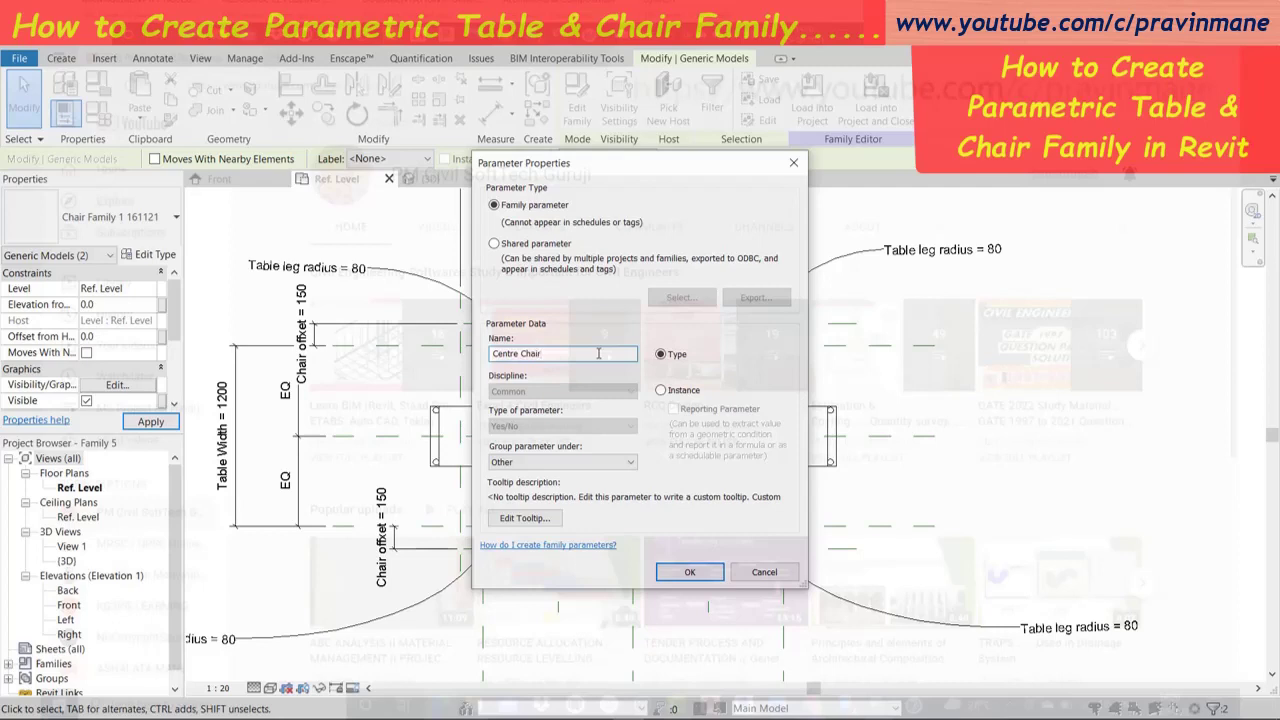
left_click(689, 571)
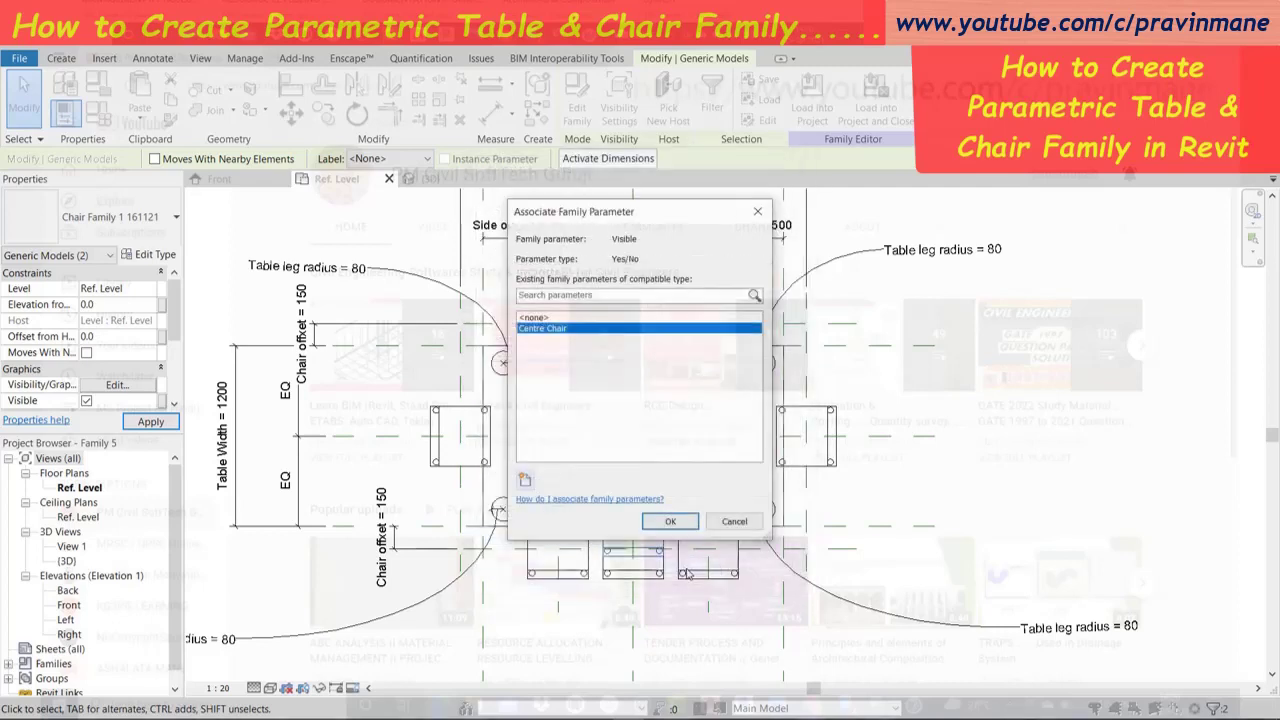
left_click(665, 522)
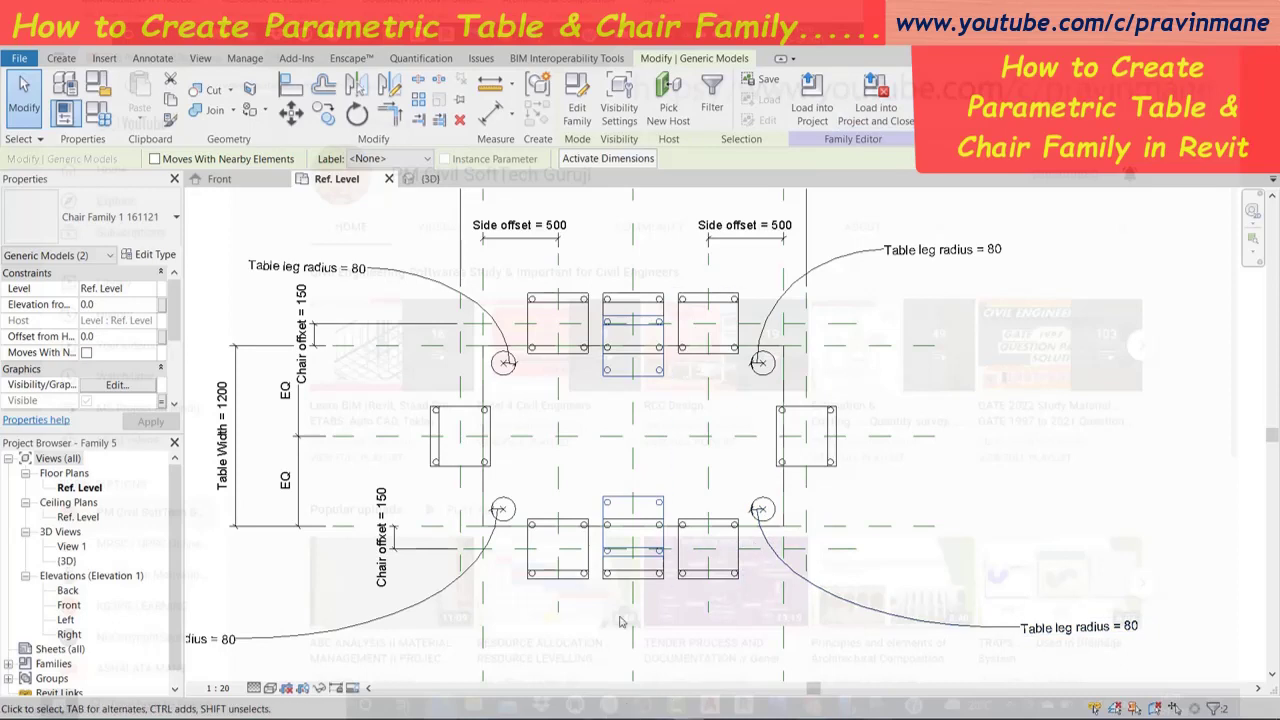
key("Escape")
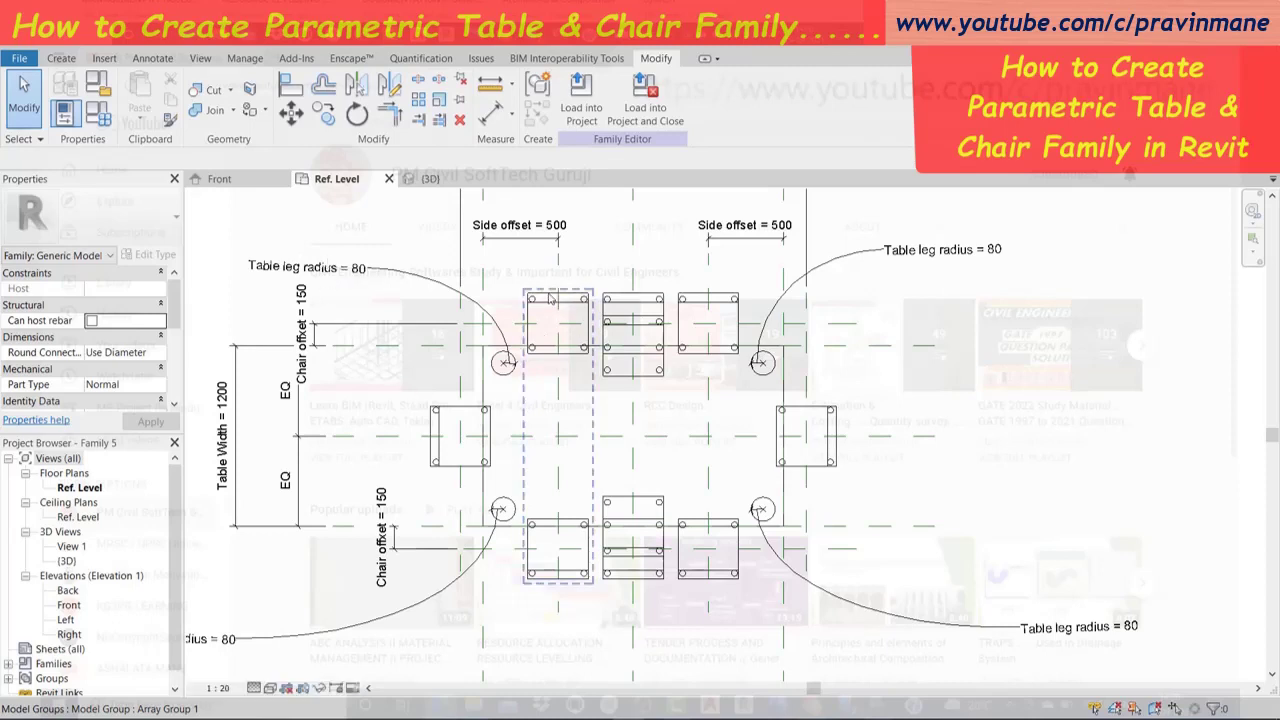
Inside the array group, tie both chairs' visibility to a new Yes/No parameter 'Array'.
double_click(549, 298)
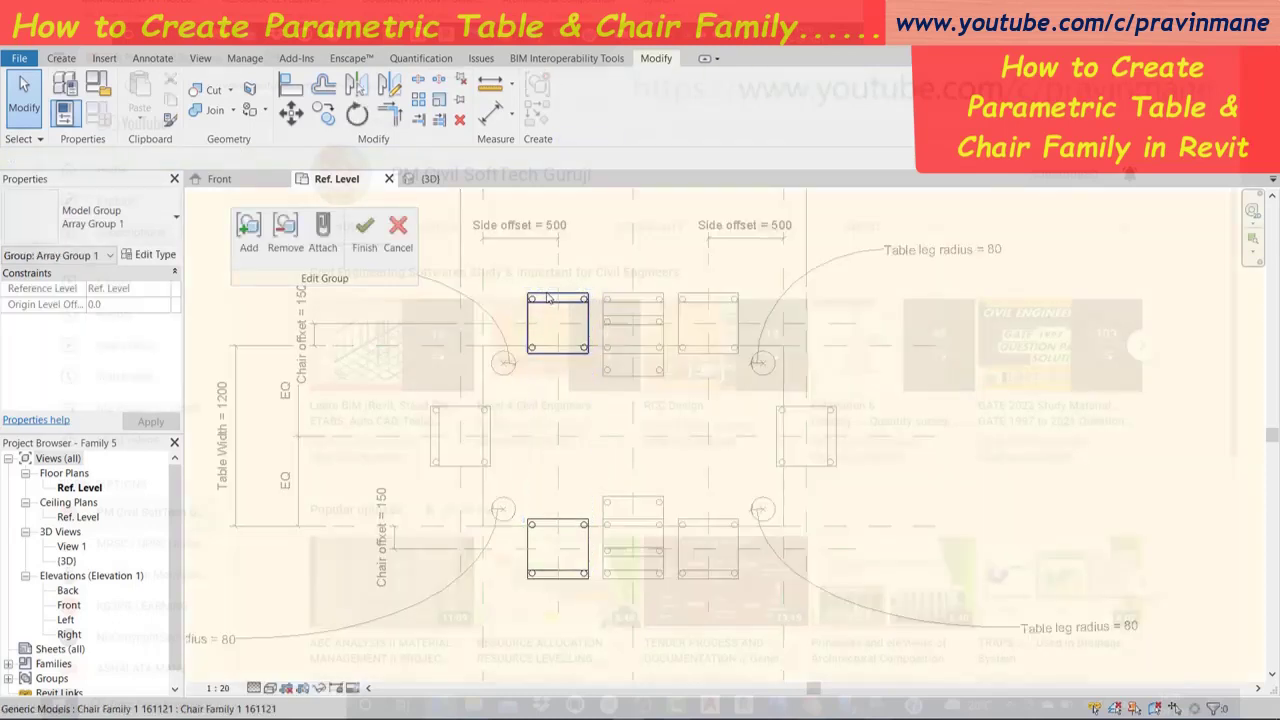
left_click(566, 357)
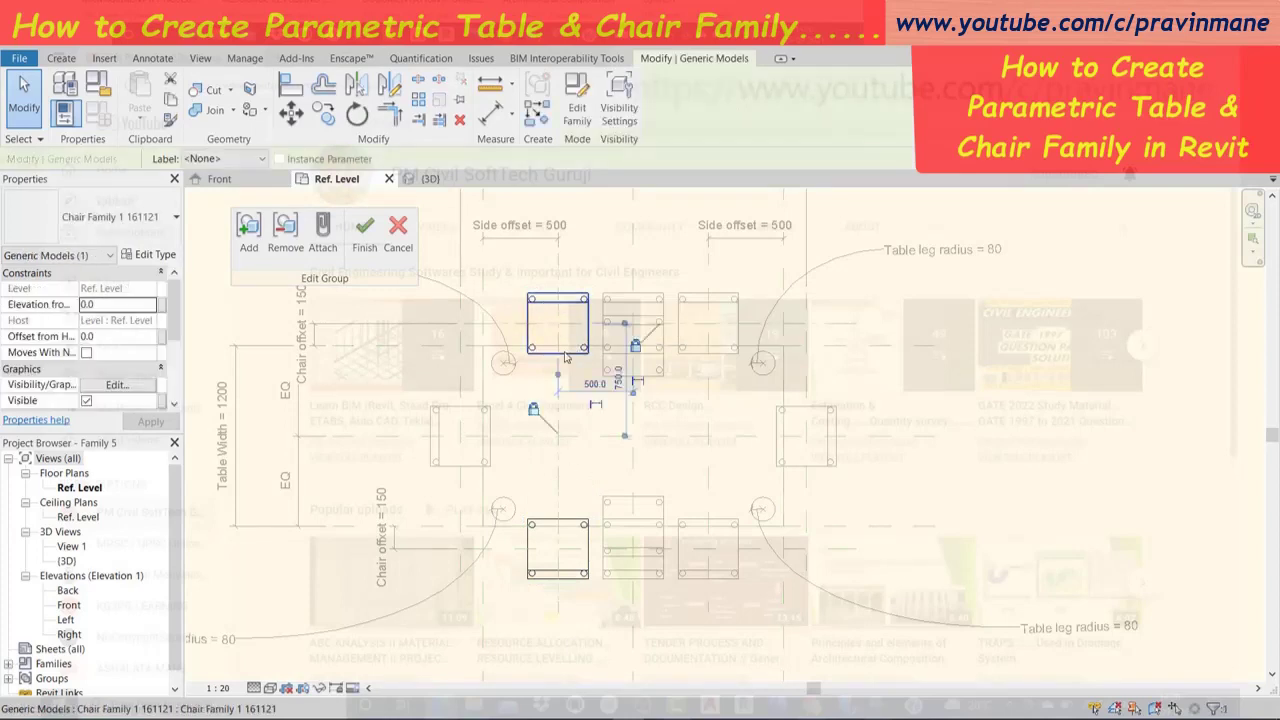
left_click(550, 511, "ctrl")
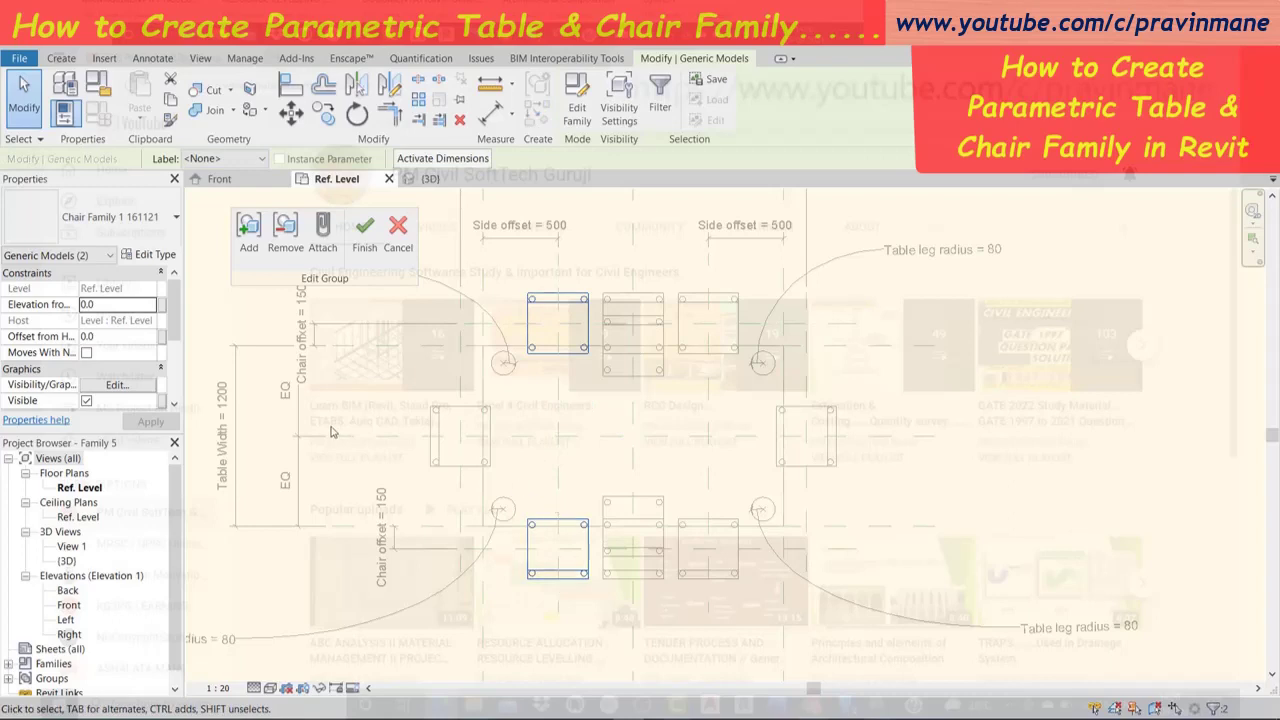
left_click(167, 401)
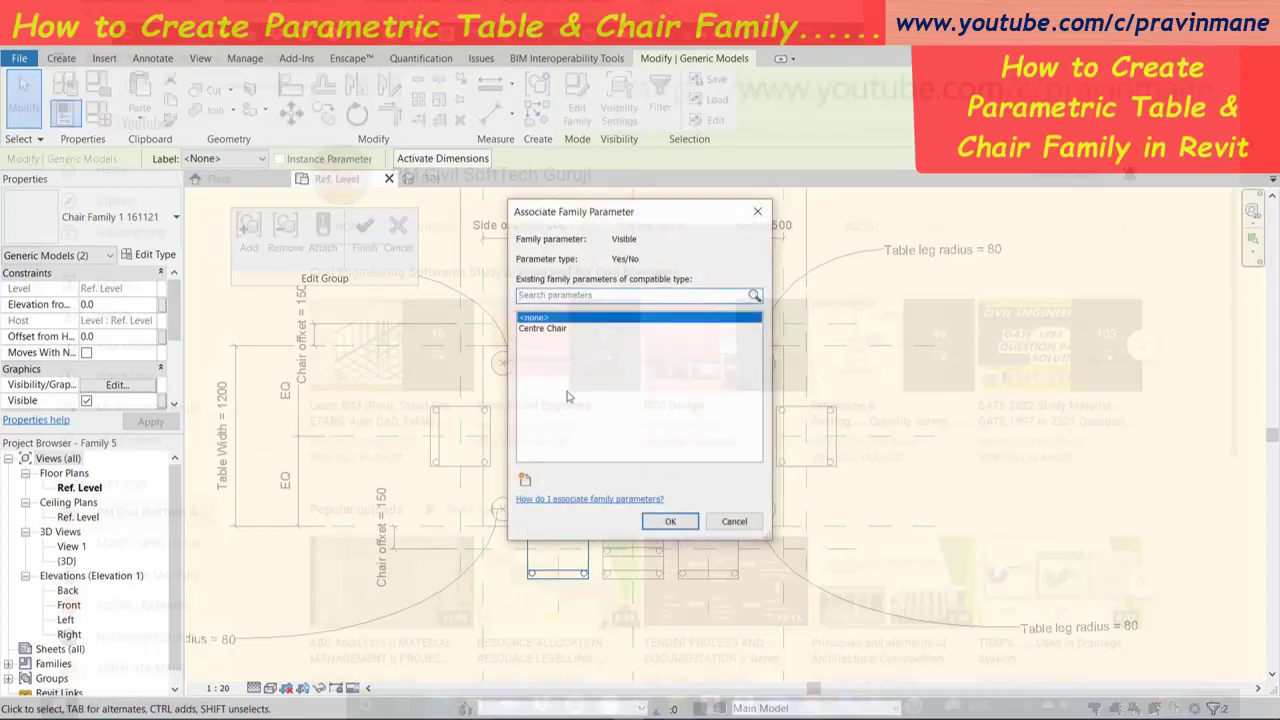
left_click(524, 479)
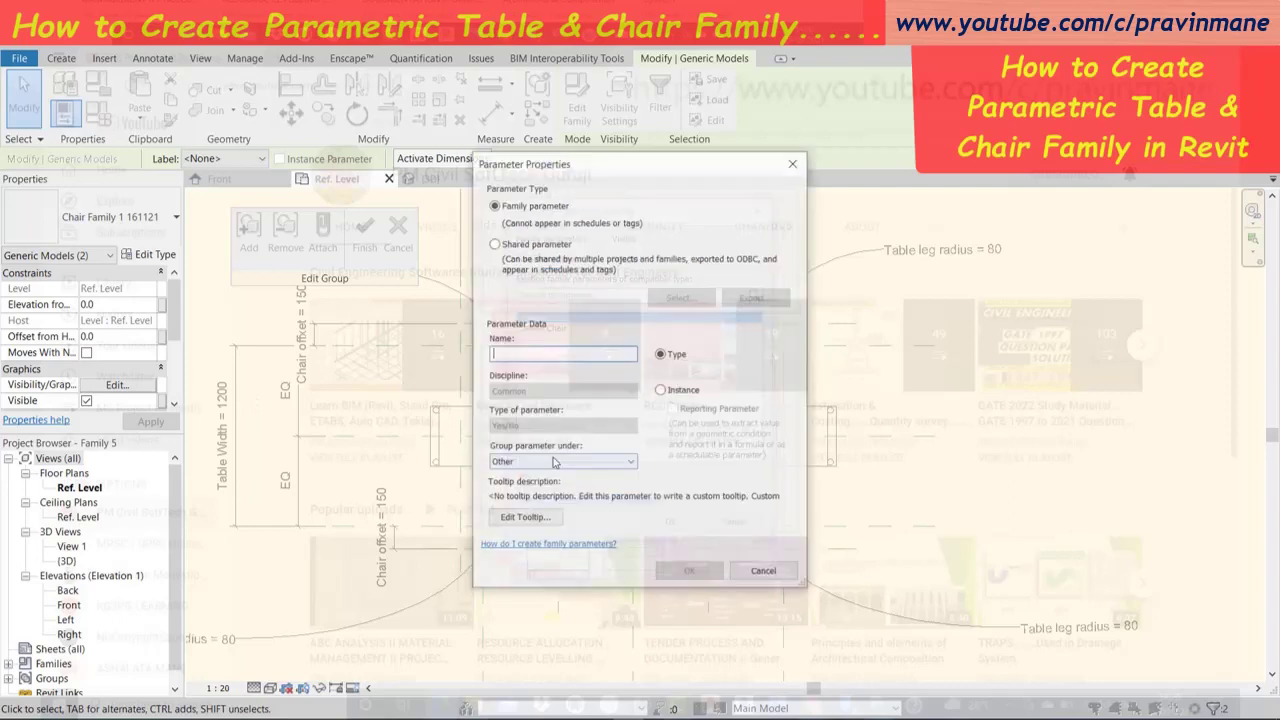
type("Array")
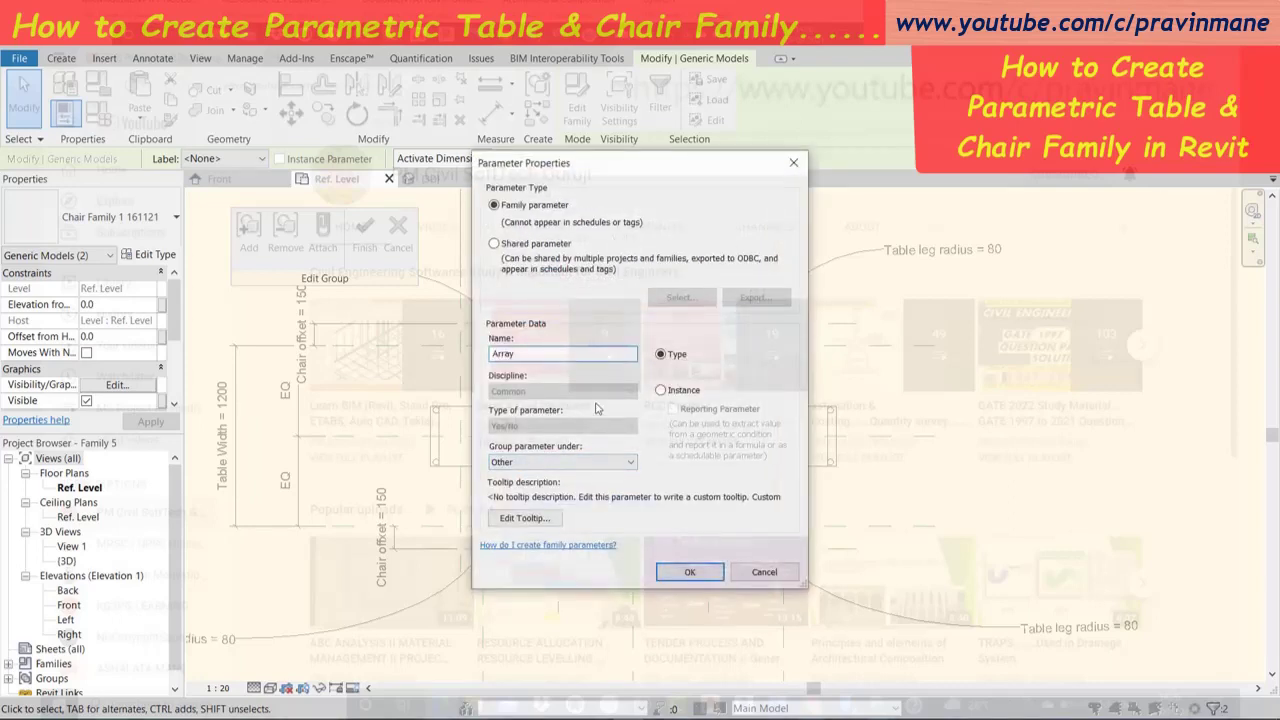
left_click(684, 573)
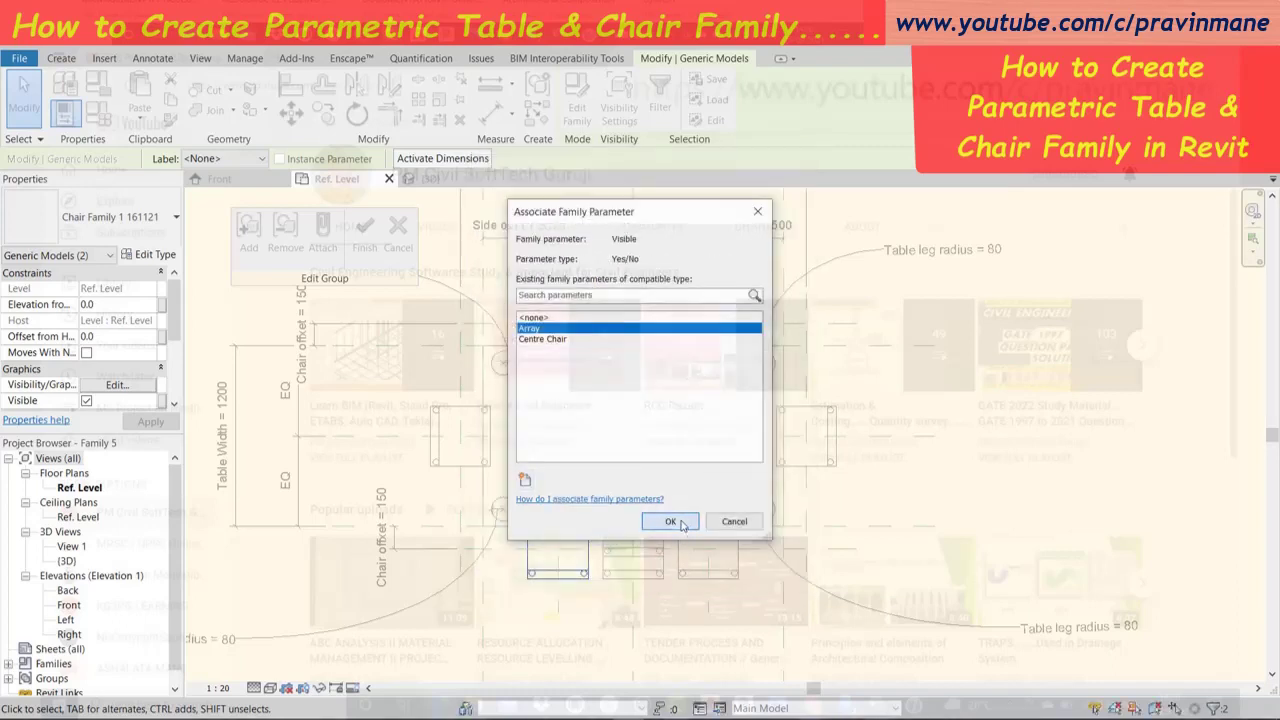
left_click(681, 524)
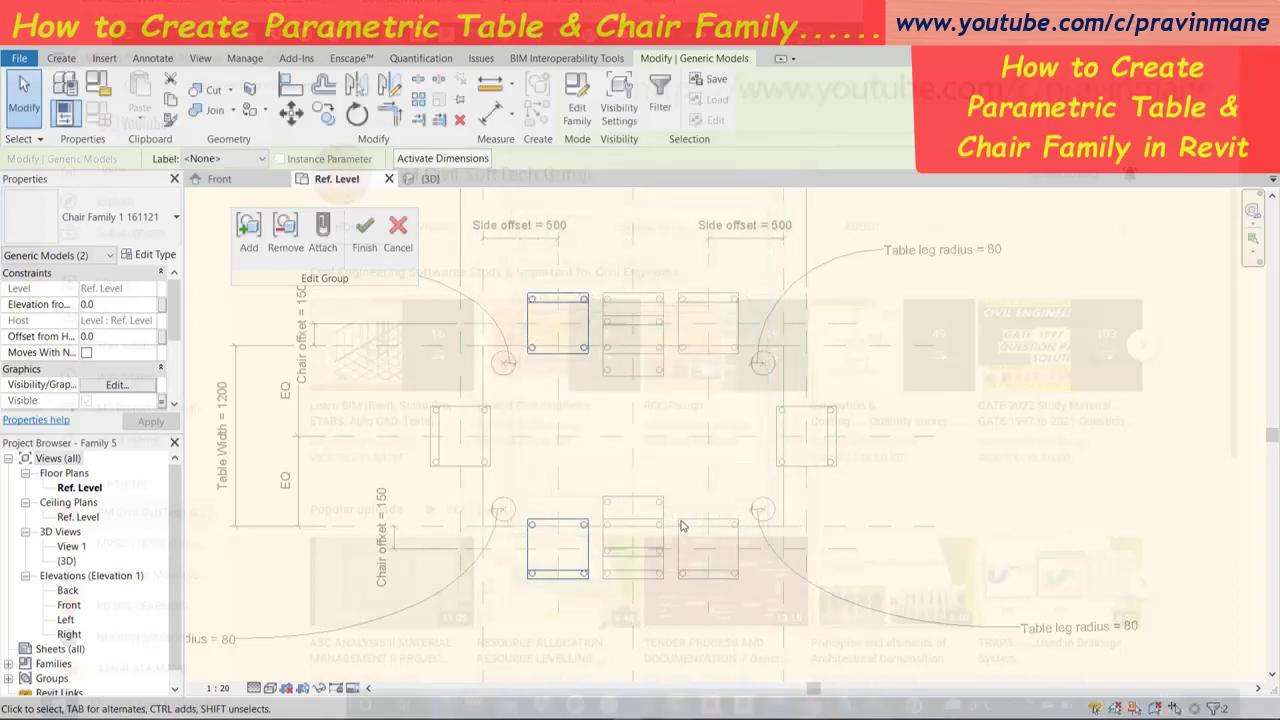
left_click(365, 236)
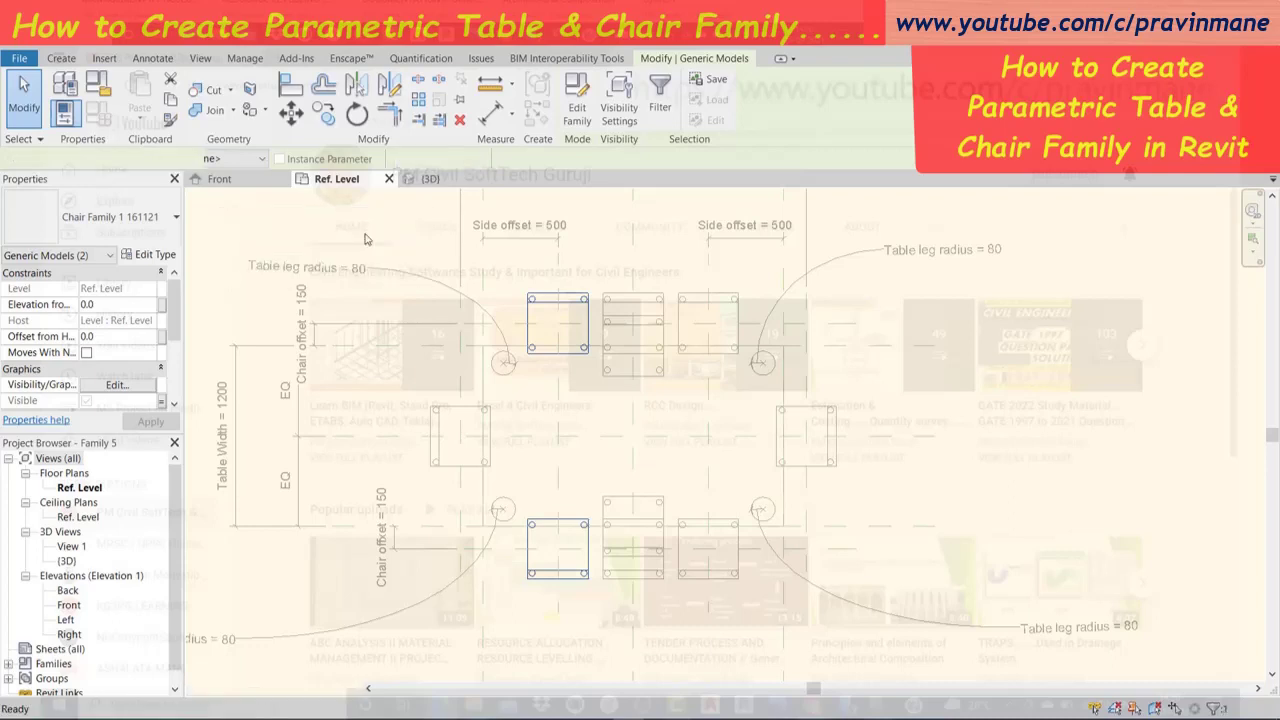
left_click(1186, 450)
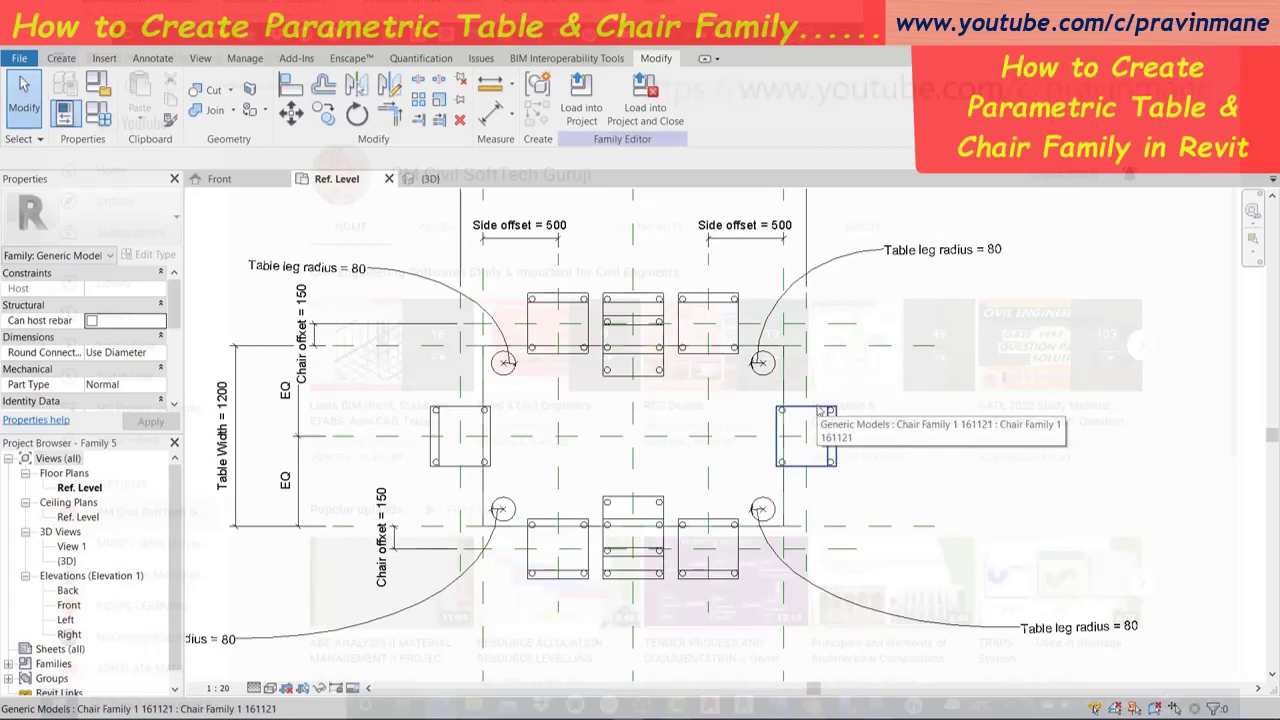
Tie the left and right end chairs' visibility to a new Yes/No parameter 'Side Chair'.
left_click(452, 410)
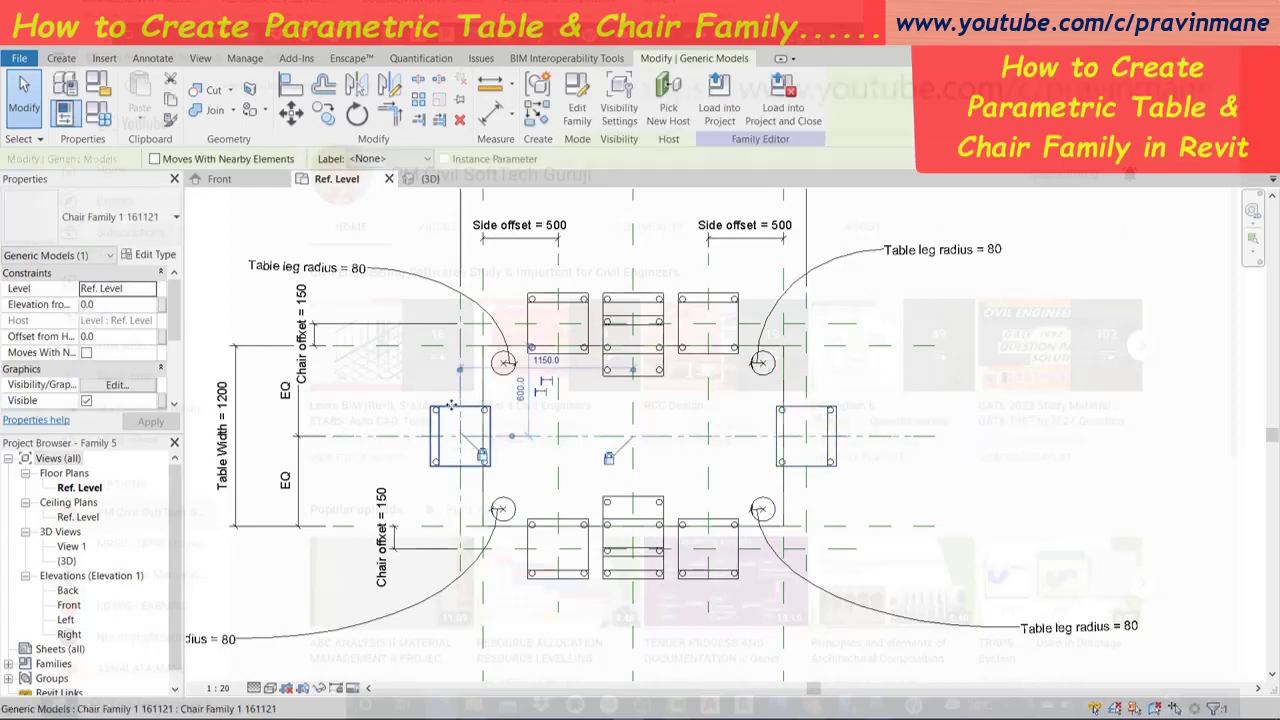
left_click(812, 412, "ctrl")
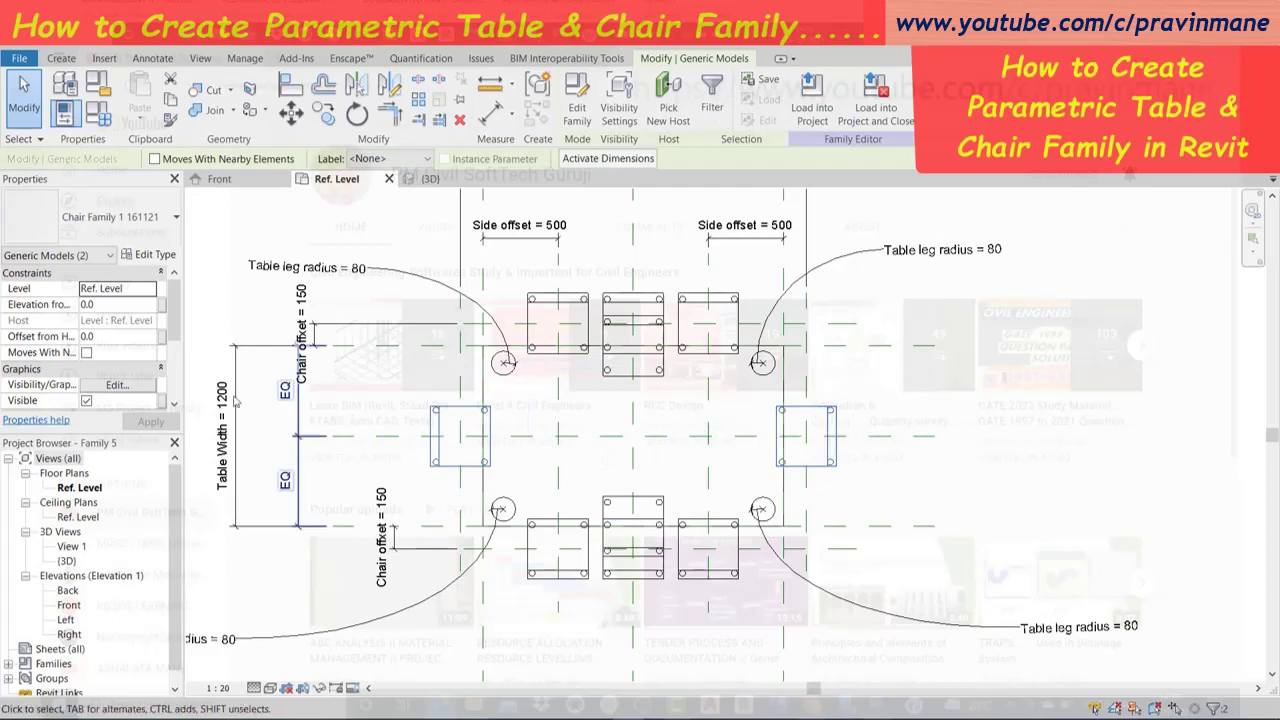
left_click(160, 402)
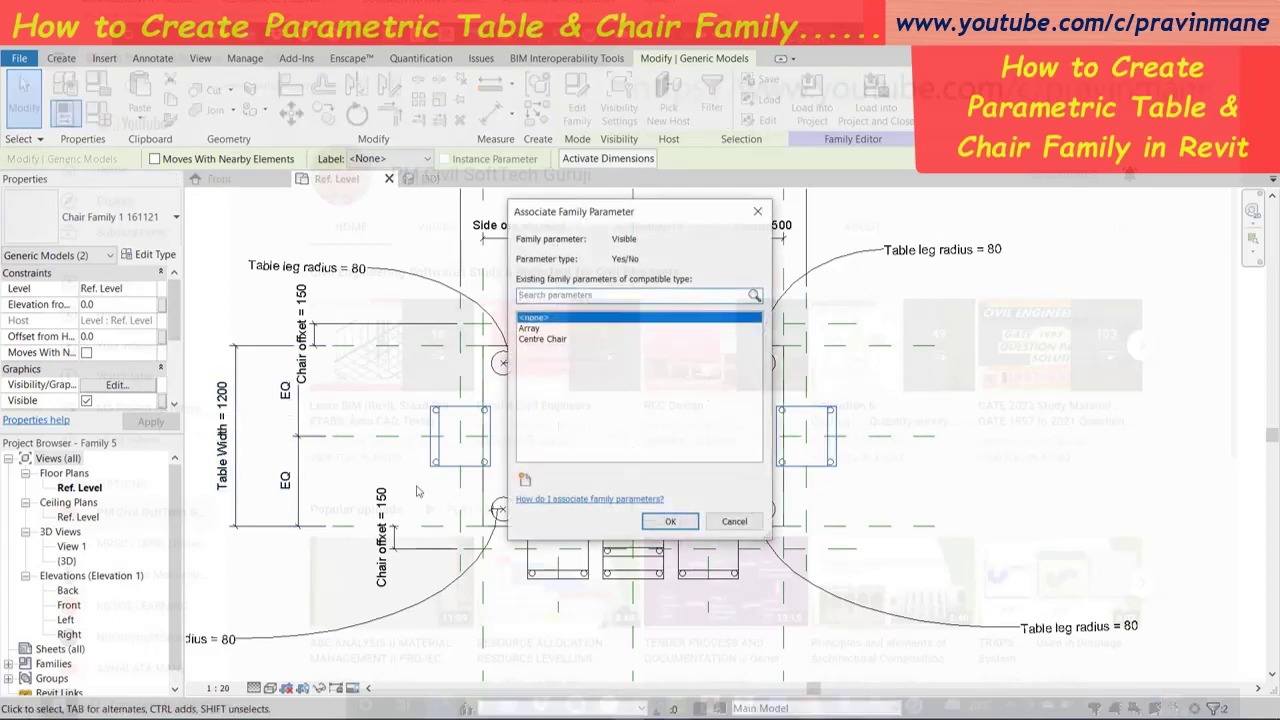
left_click(524, 480)
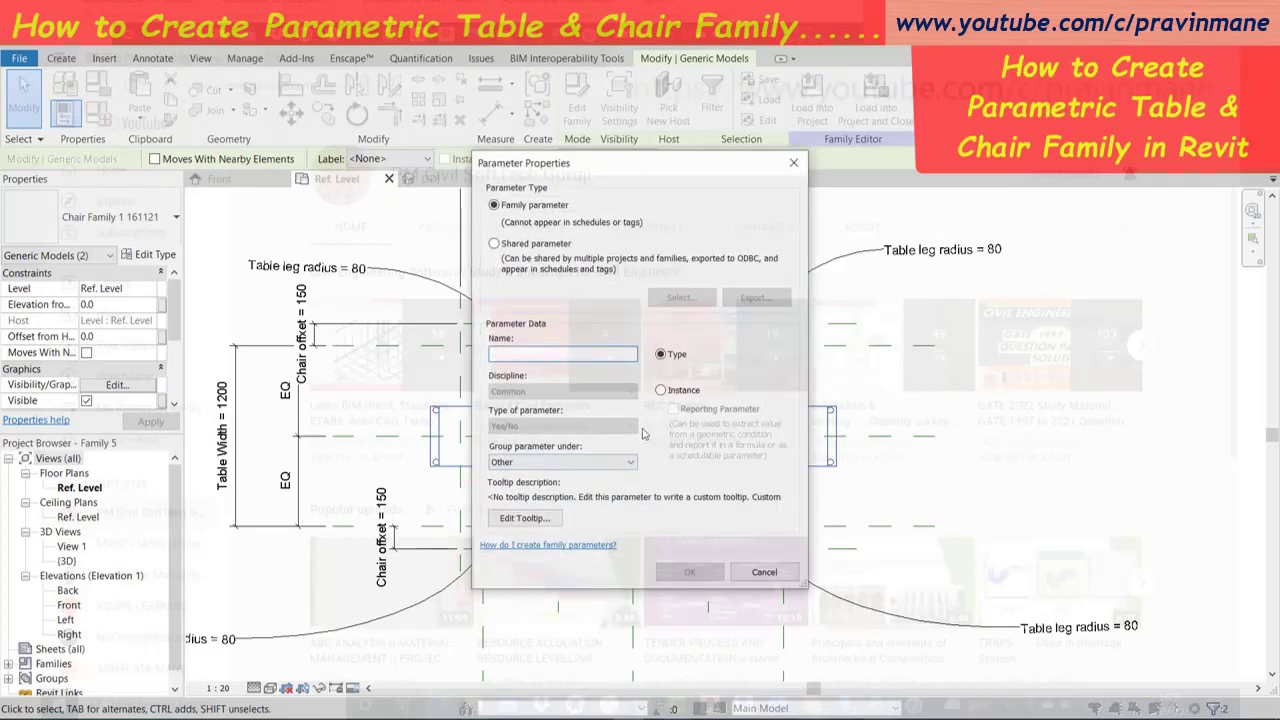
type("Side Chair")
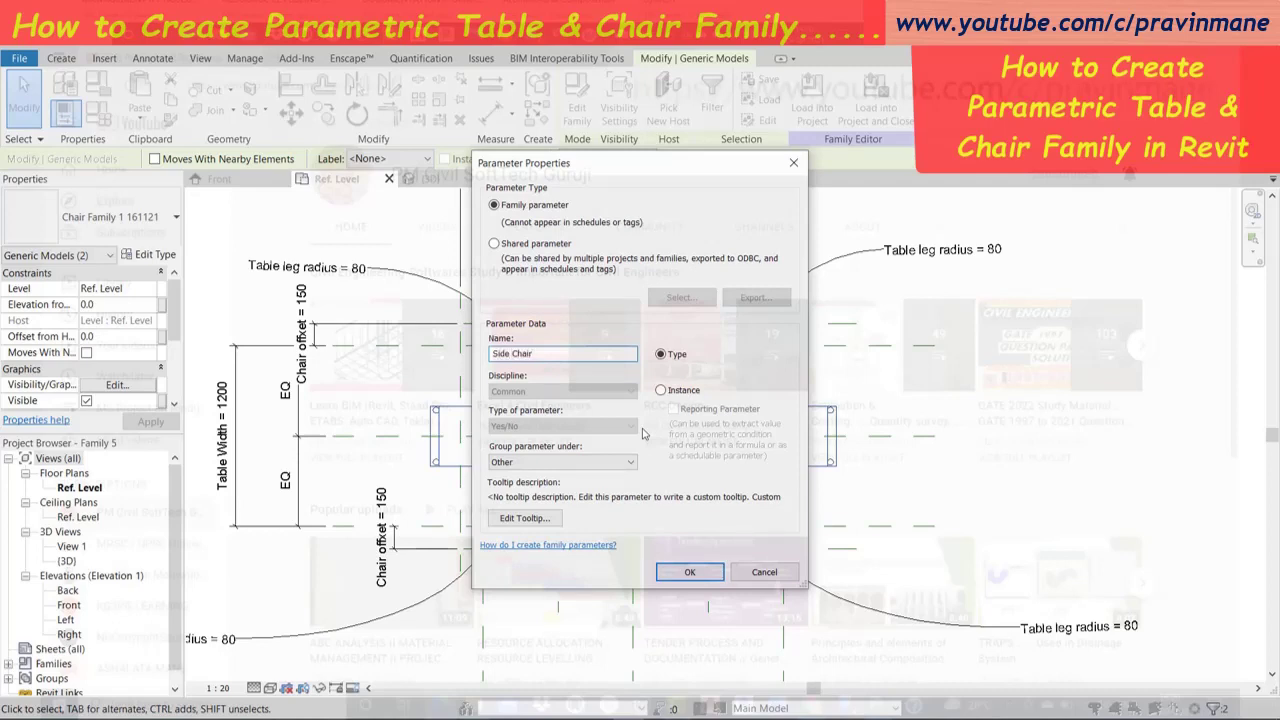
left_click(688, 574)
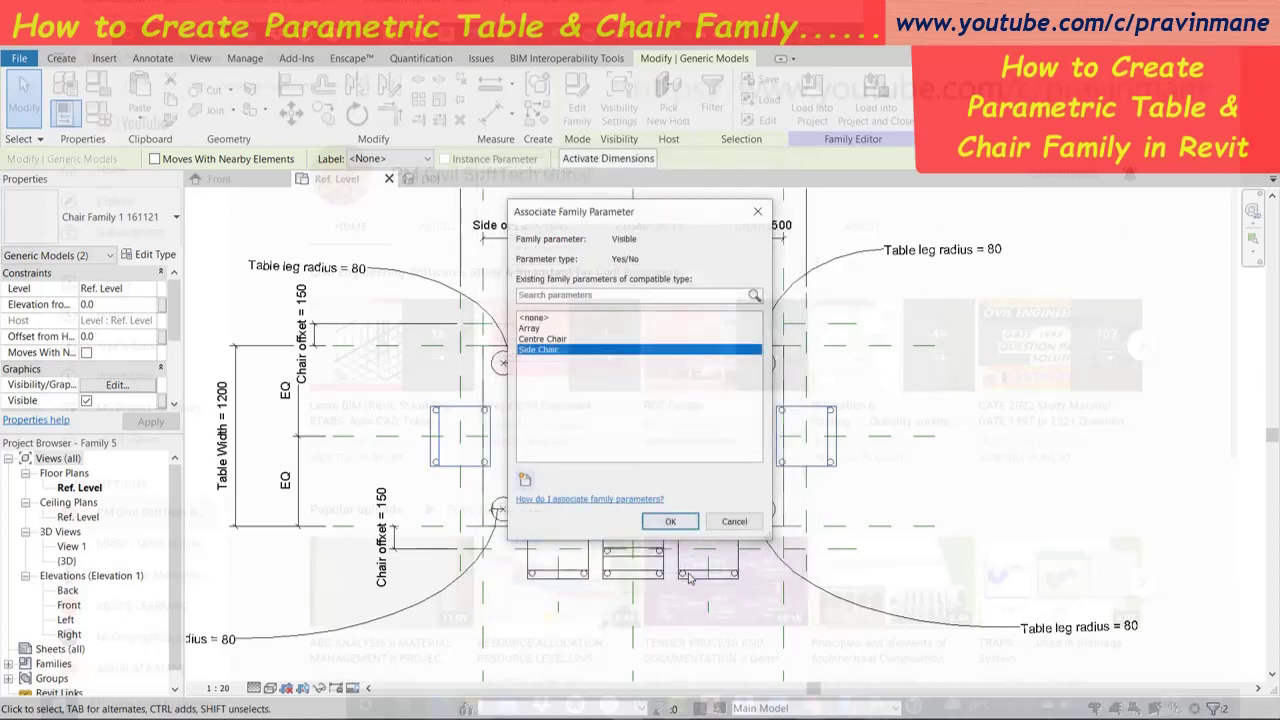
left_click(670, 521)
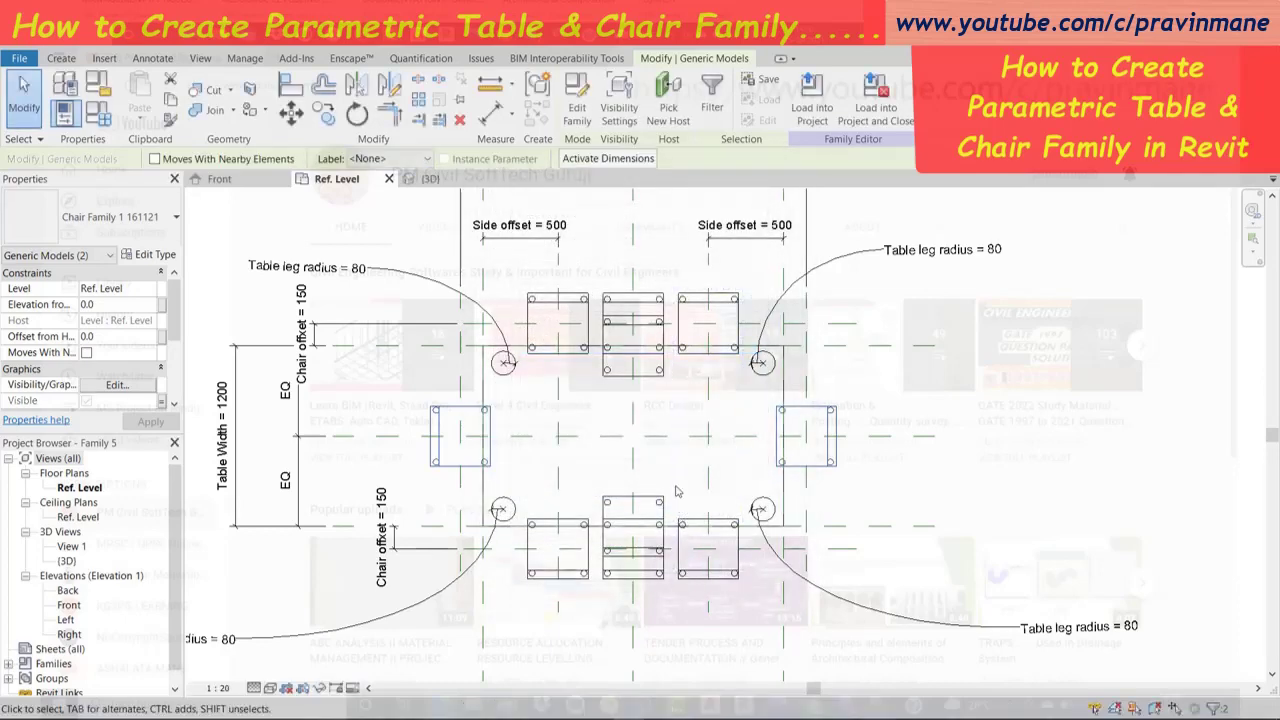
left_click(1123, 375)
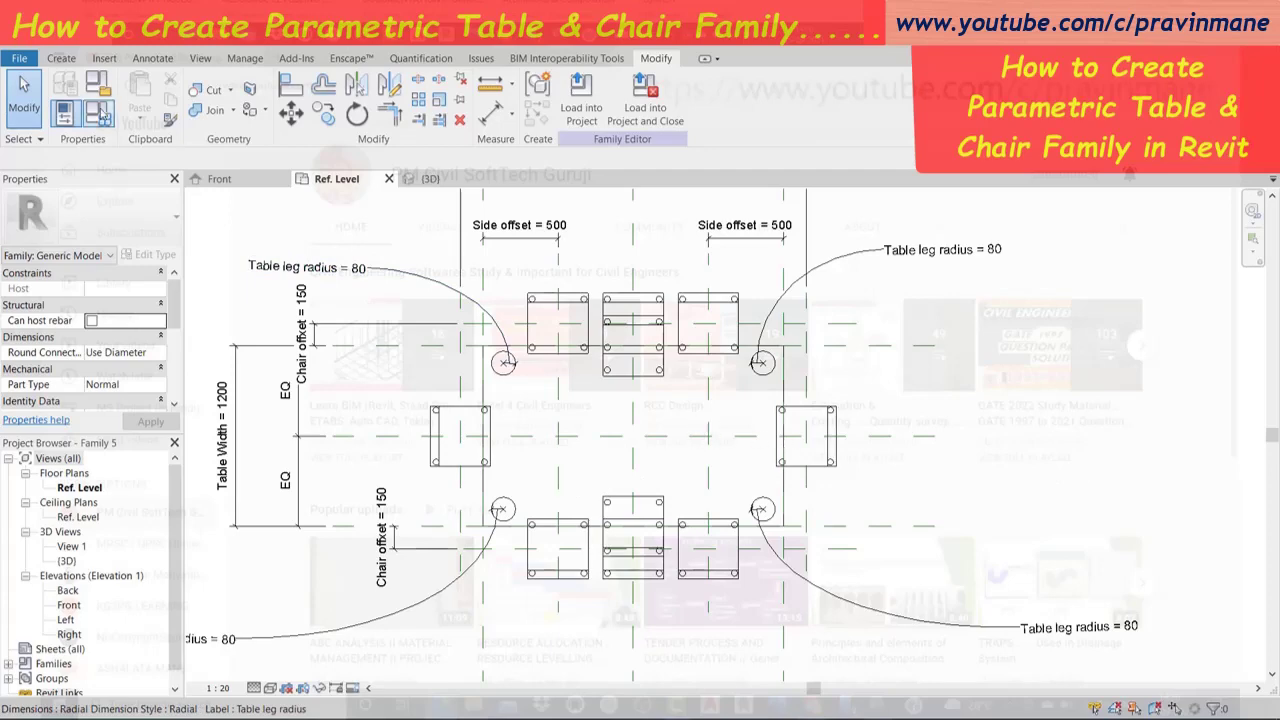
In Family Types, give Array the formula =Table Length > 1200 mm.
left_click(102, 117)
left_click(340, 306)
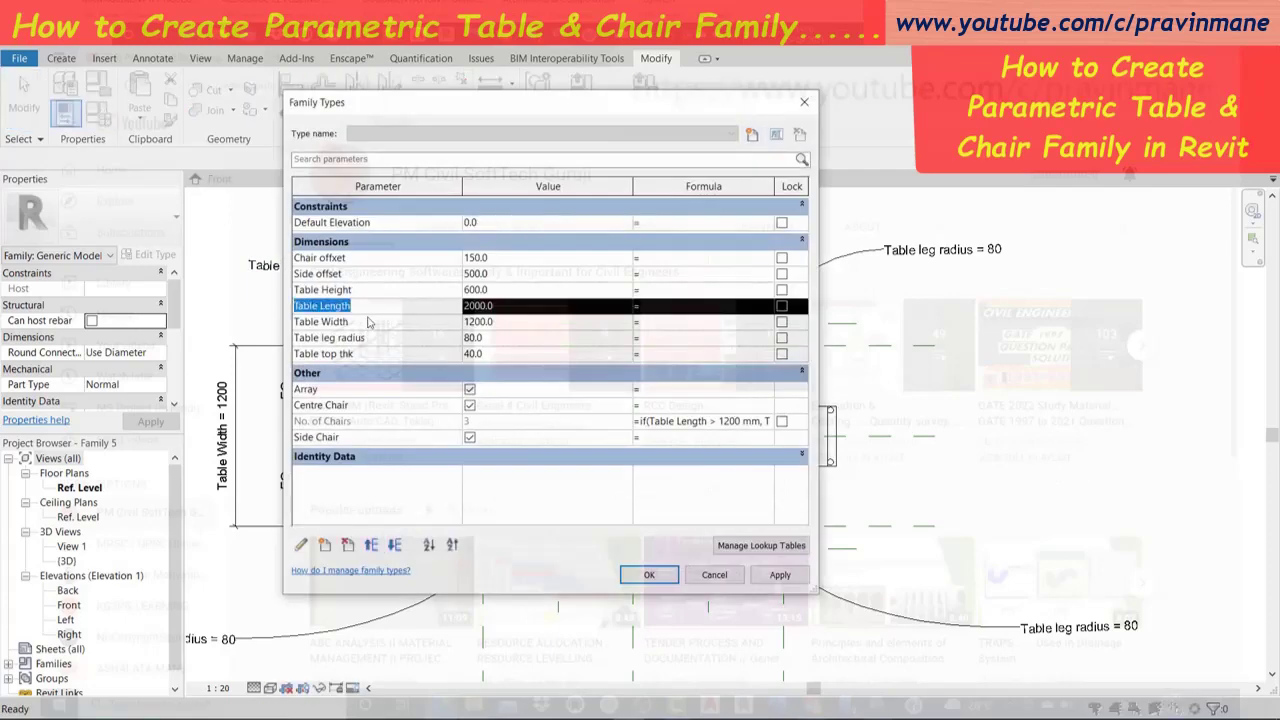
left_click(663, 391)
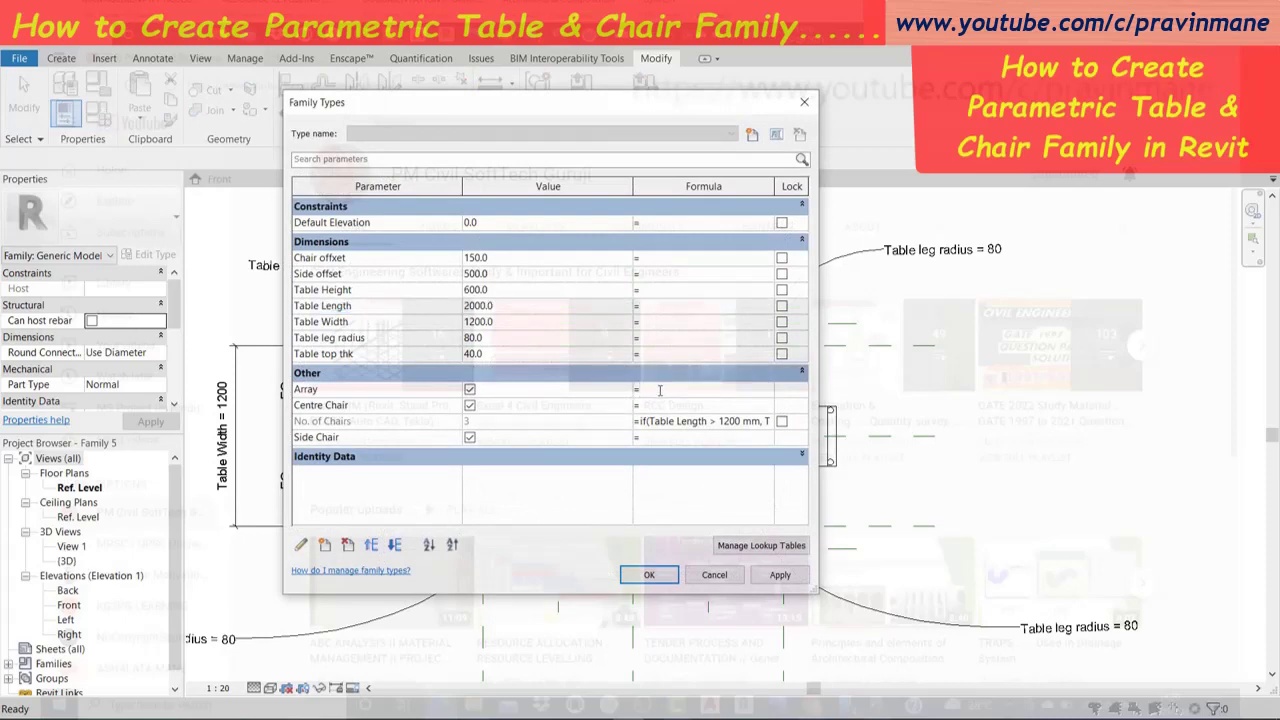
type("Table Length > 1200")
type("mm")
left_click(709, 412)
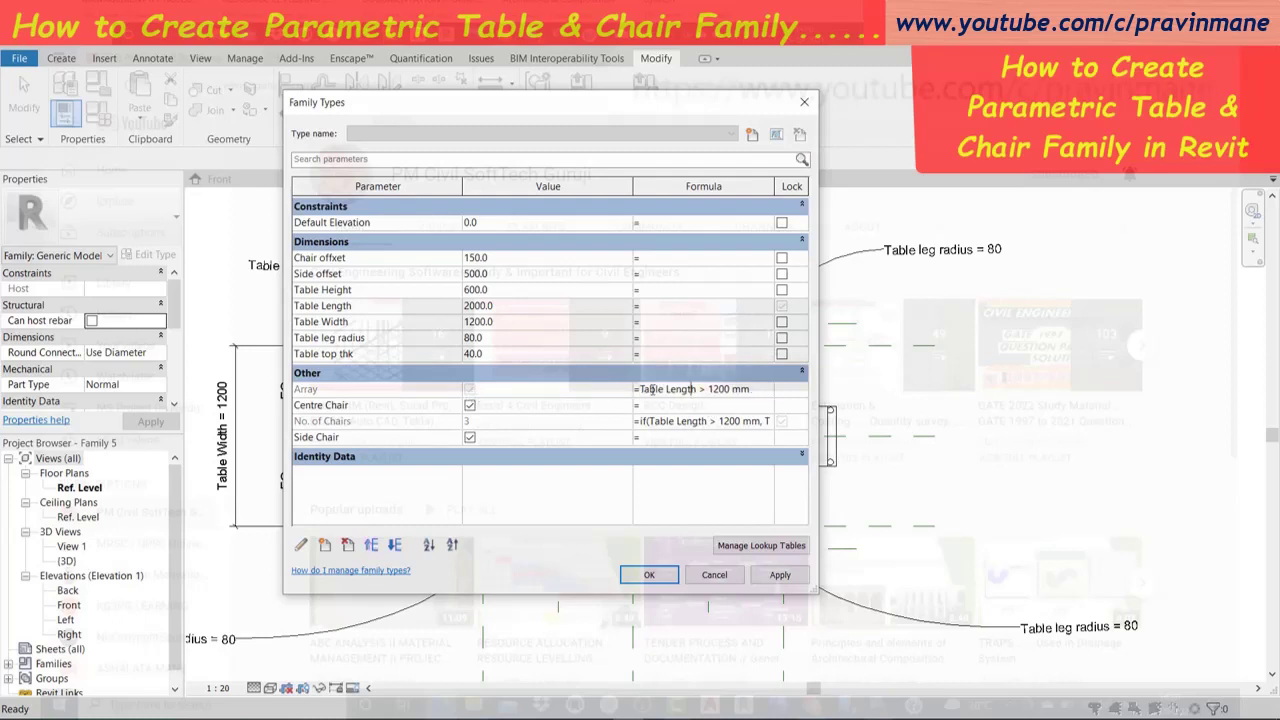
Uncheck Centre Chair and Side Chair, and delete the Array formula.
double_click(651, 390)
left_click(470, 405)
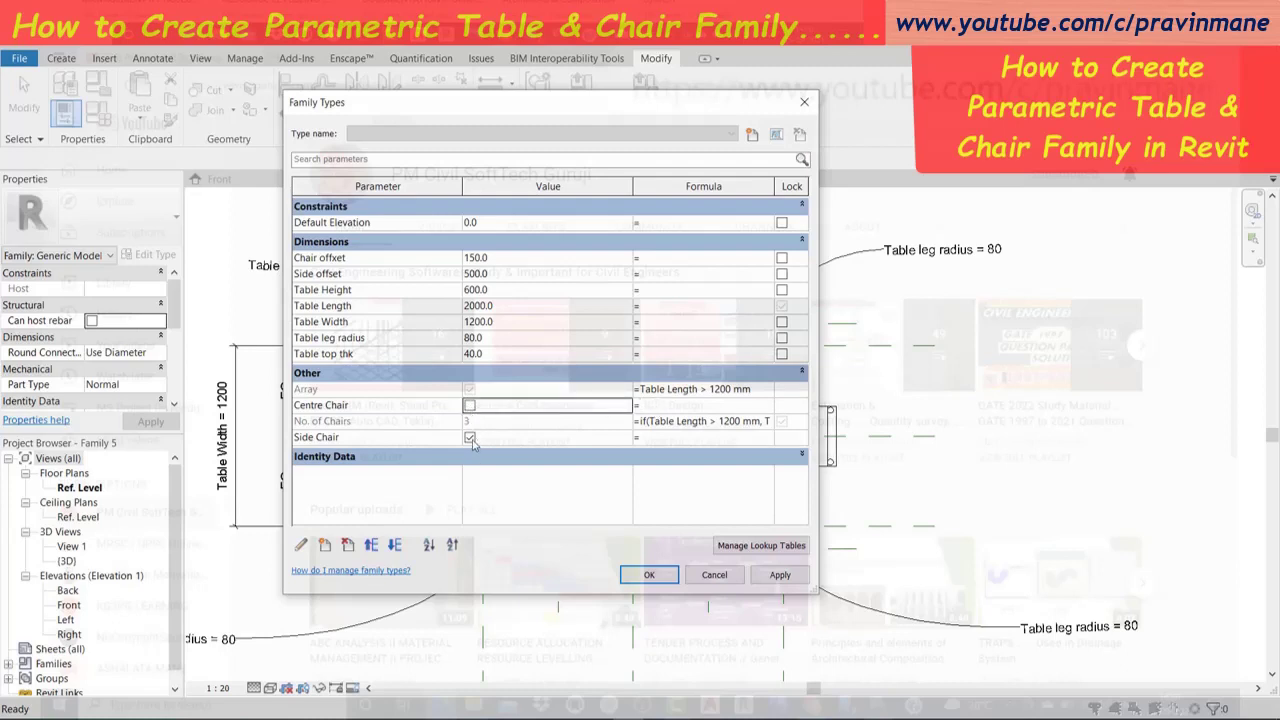
left_click(470, 438)
left_click(667, 389)
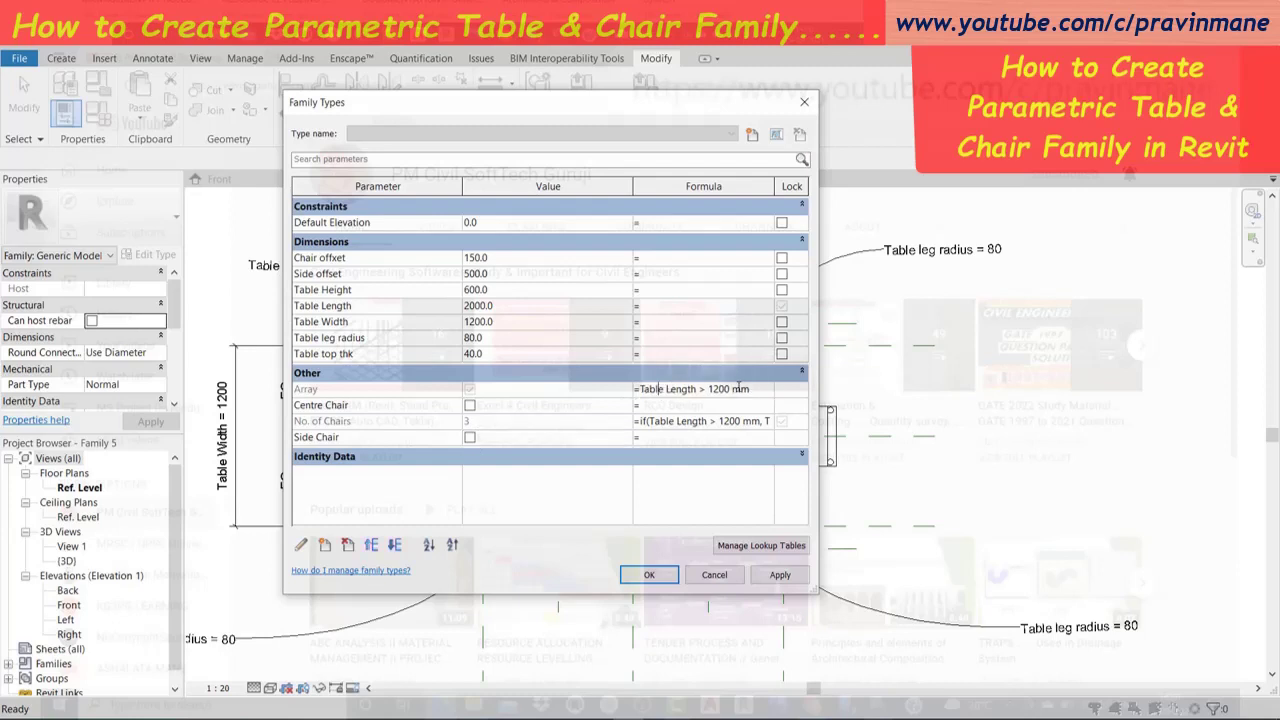
left_click_drag(753, 389, 628, 389)
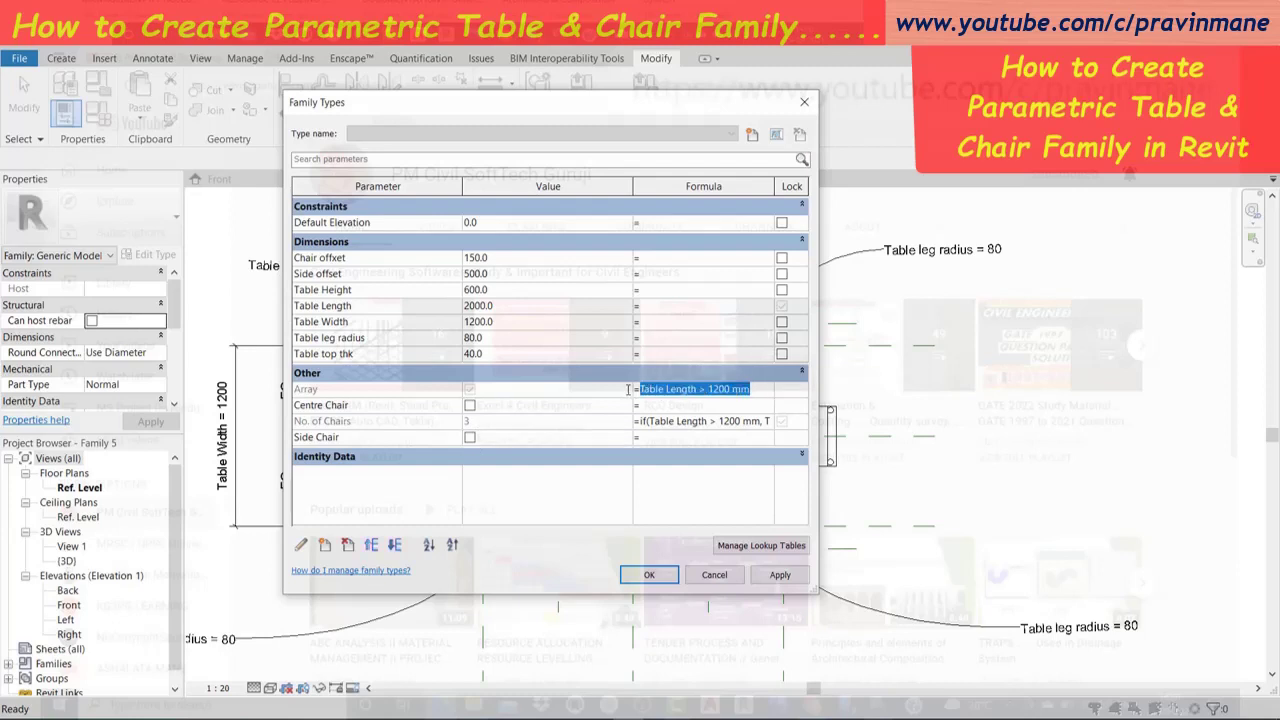
key("BackSpace")
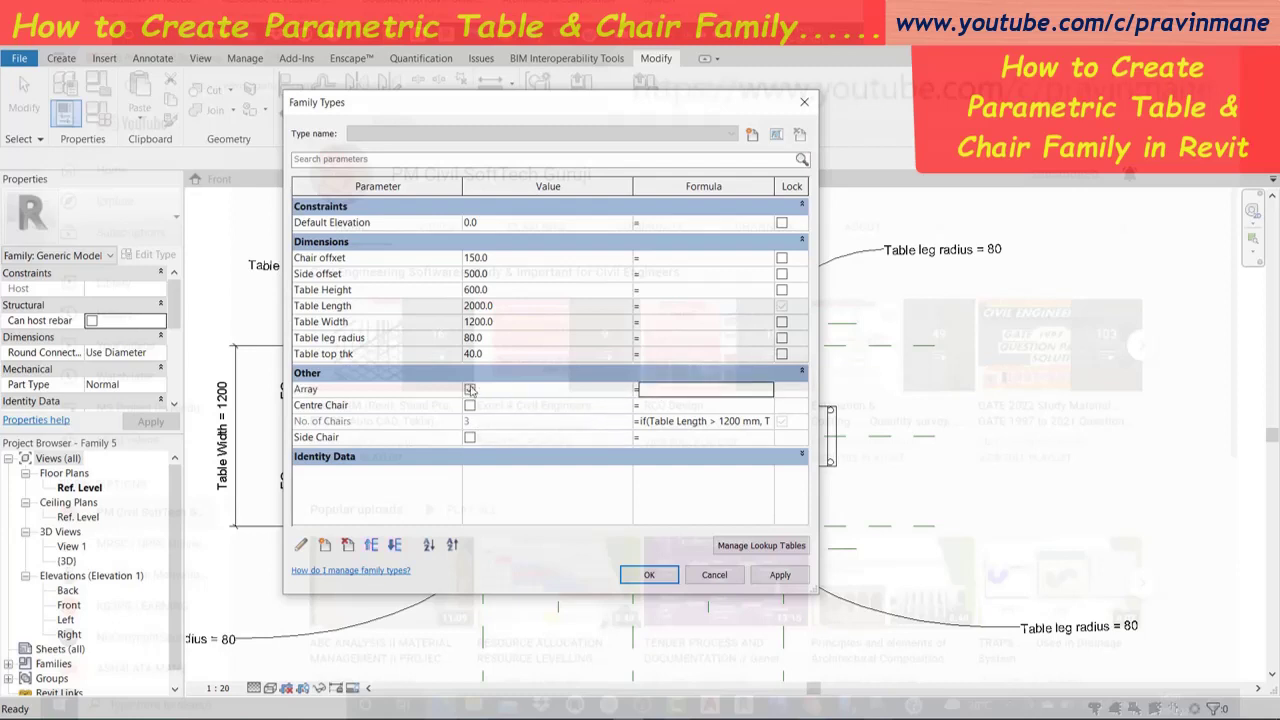
left_click(470, 389)
left_click(667, 390)
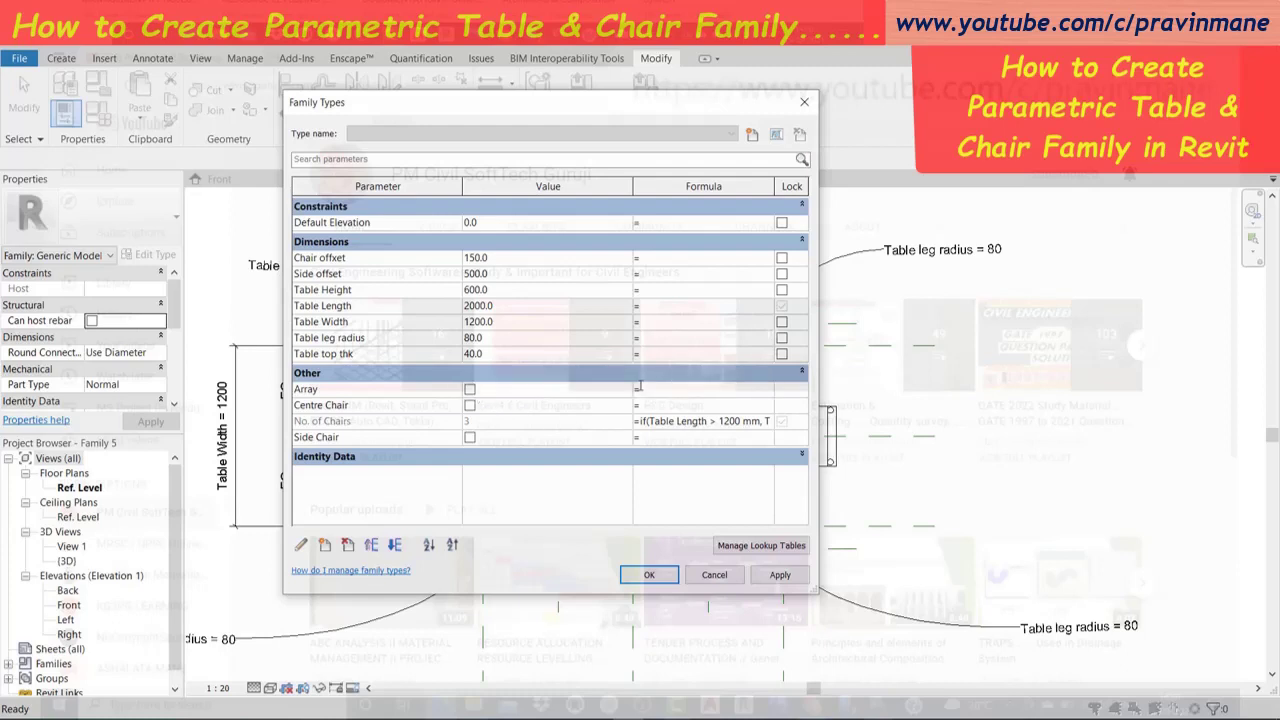
Enter formulas Array > 1200 mm, Centre Chair < 1200 mm, Side Chair > 900 mm on Table Length, and apply.
type("Table Length > 1200 mm")
key("Return")
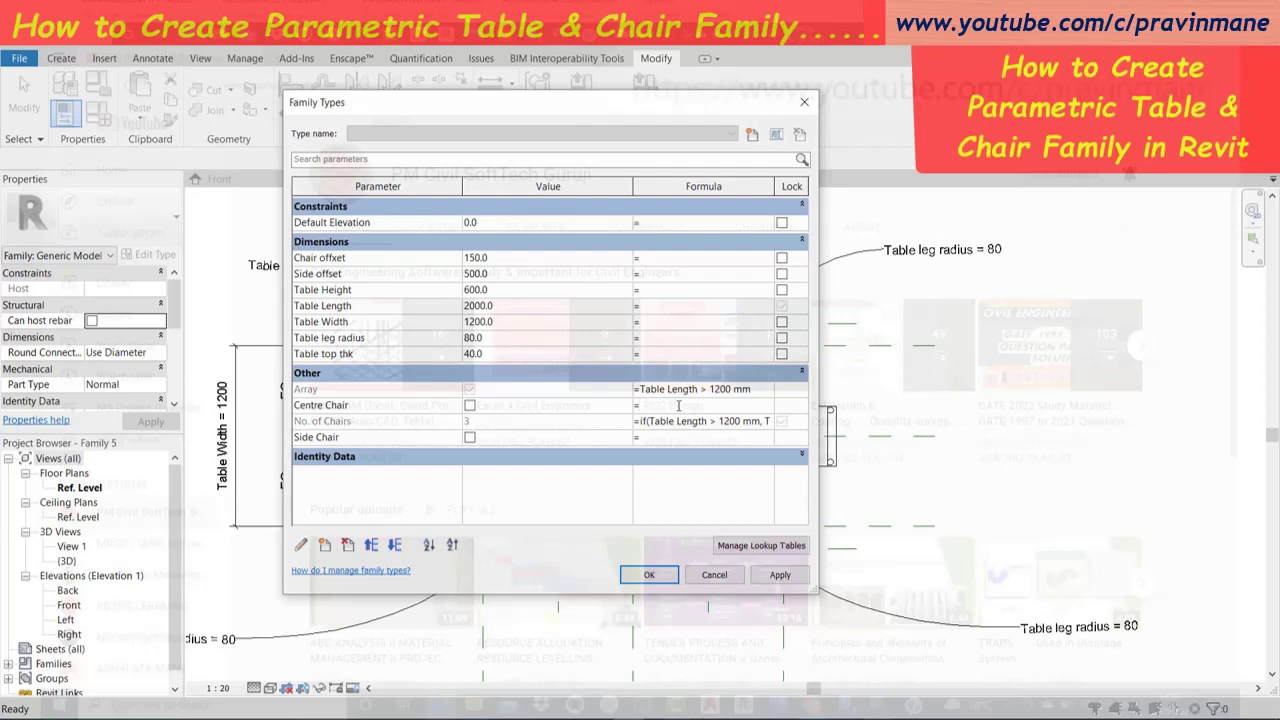
type("Table Length < 1200")
type(" mm")
left_click(660, 437)
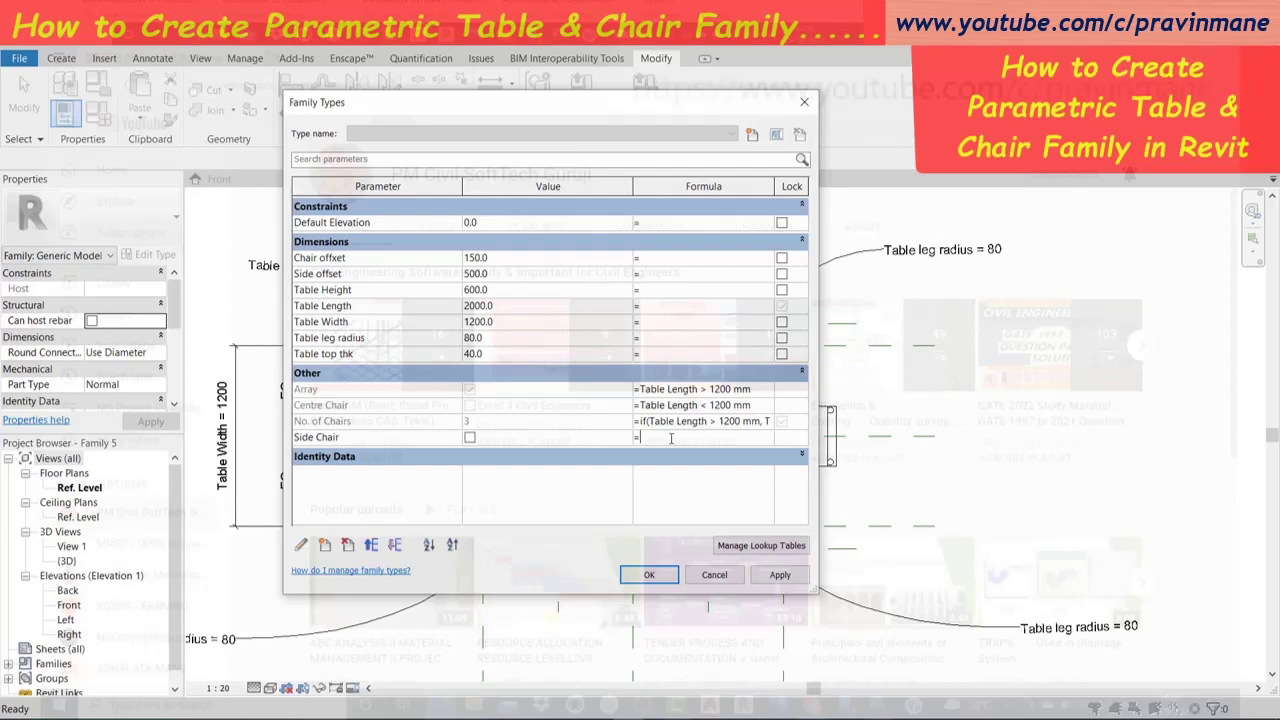
type("Table Length > 900 mm")
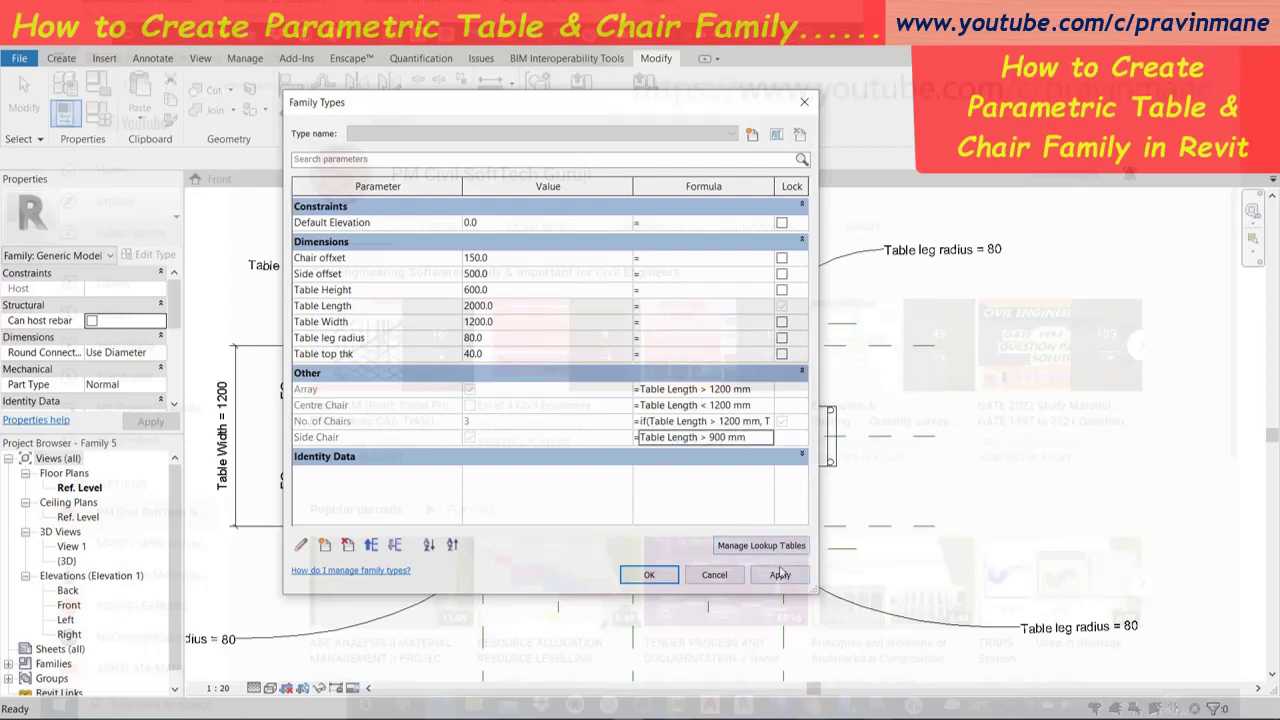
left_click(779, 577)
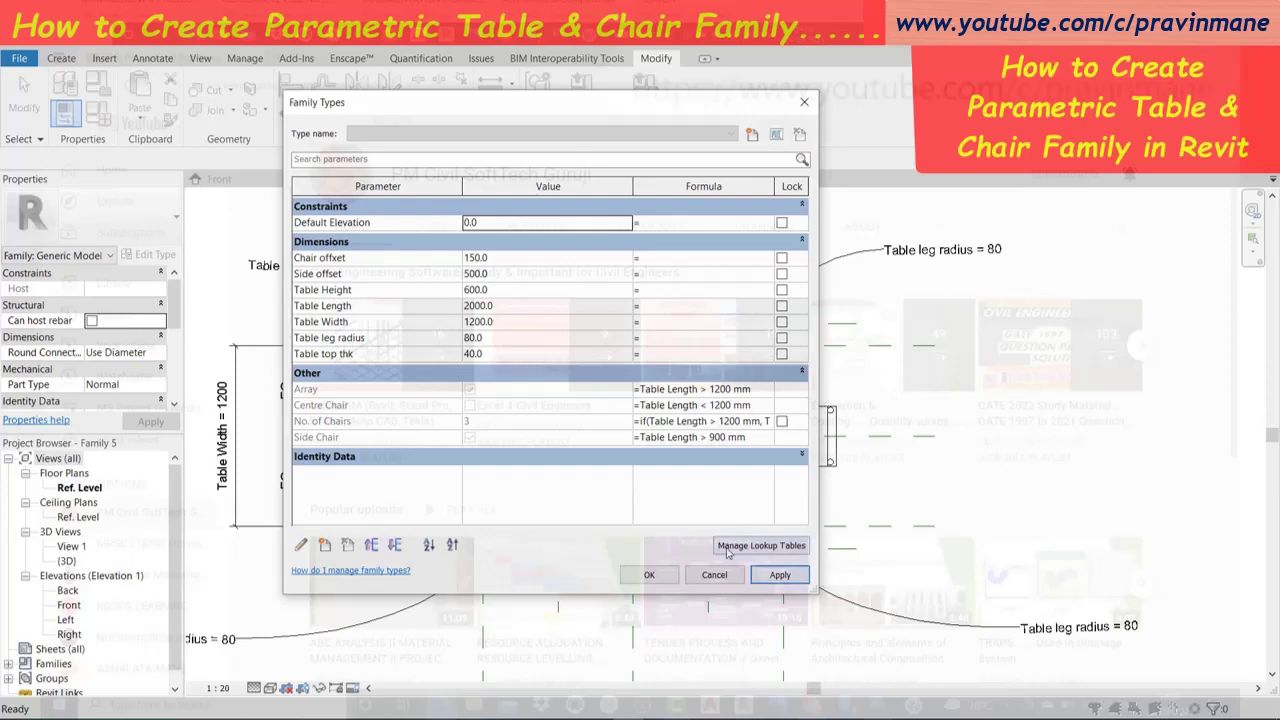
left_click(647, 576)
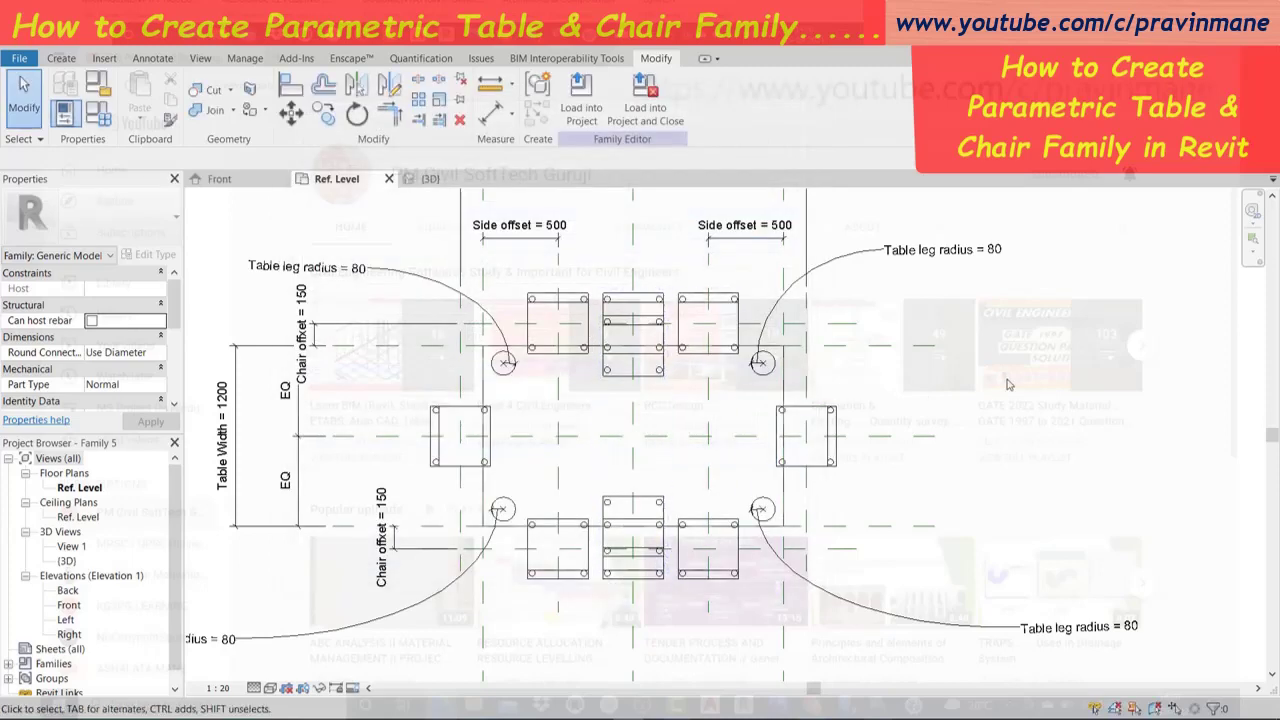
From the Home screen, create a new project using the Architectural Template.
key("ctrl+d")
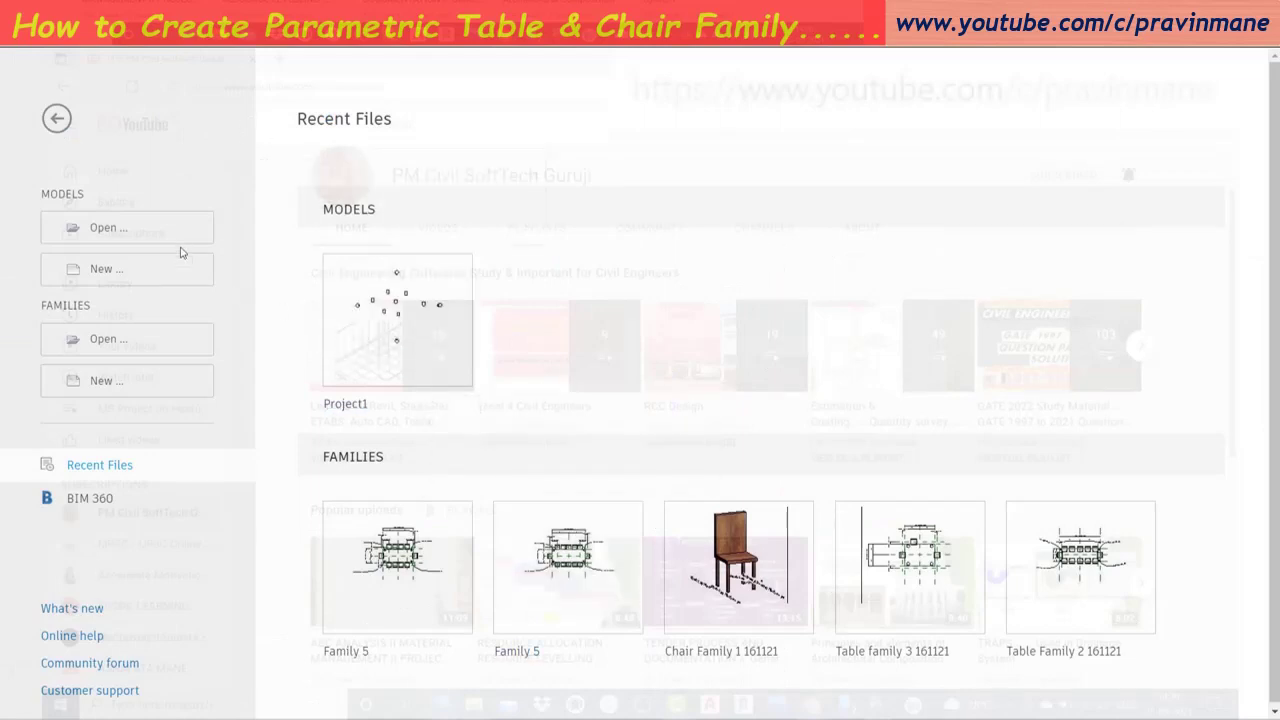
left_click(128, 271)
left_click(676, 352)
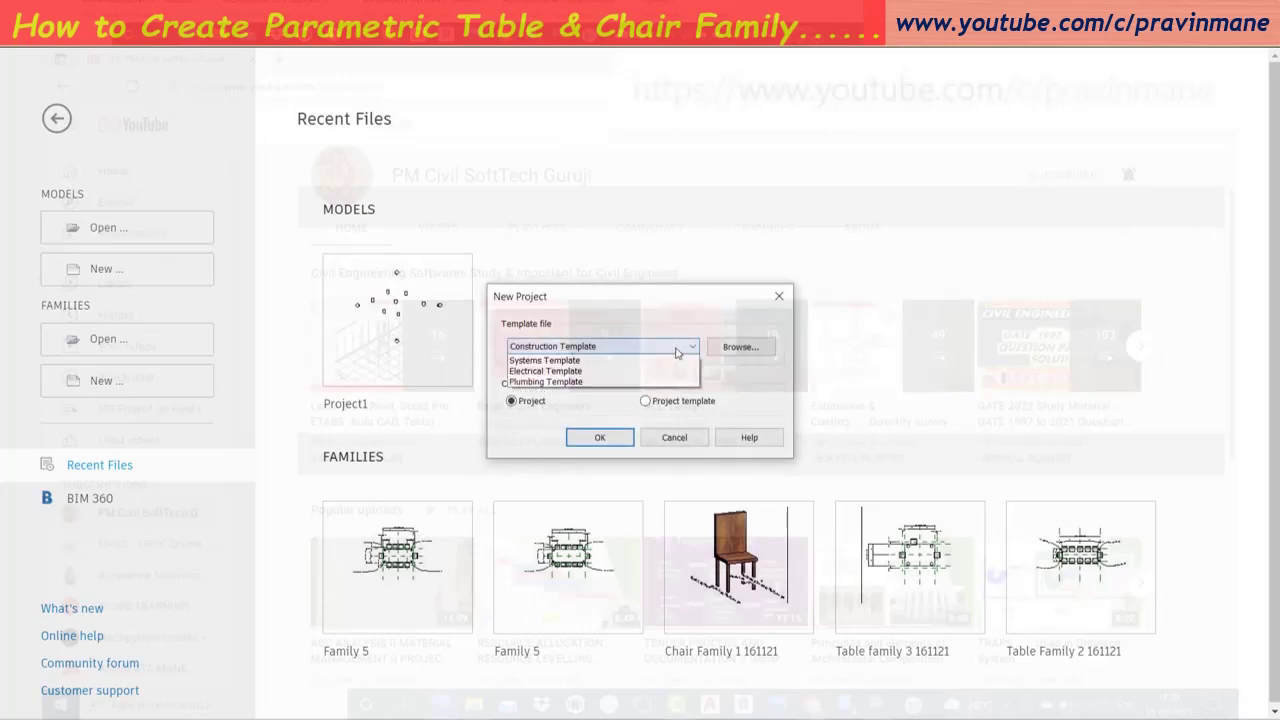
left_click(612, 382)
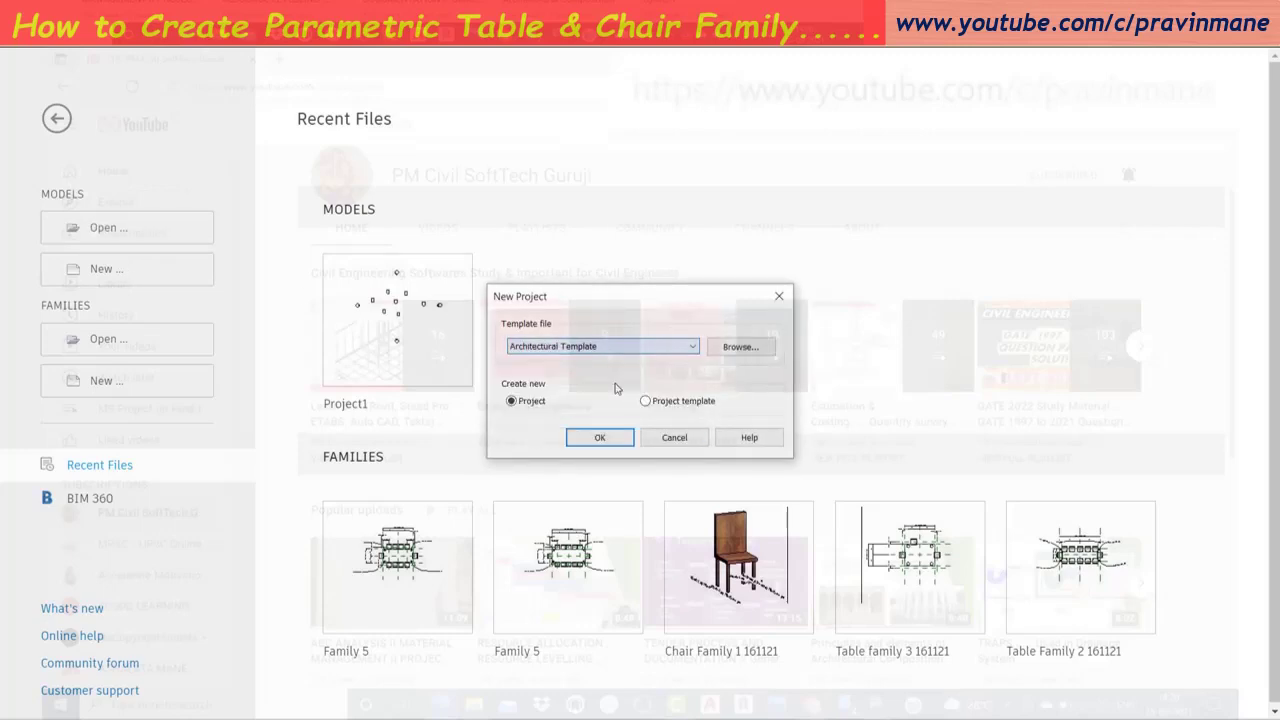
left_click(599, 438)
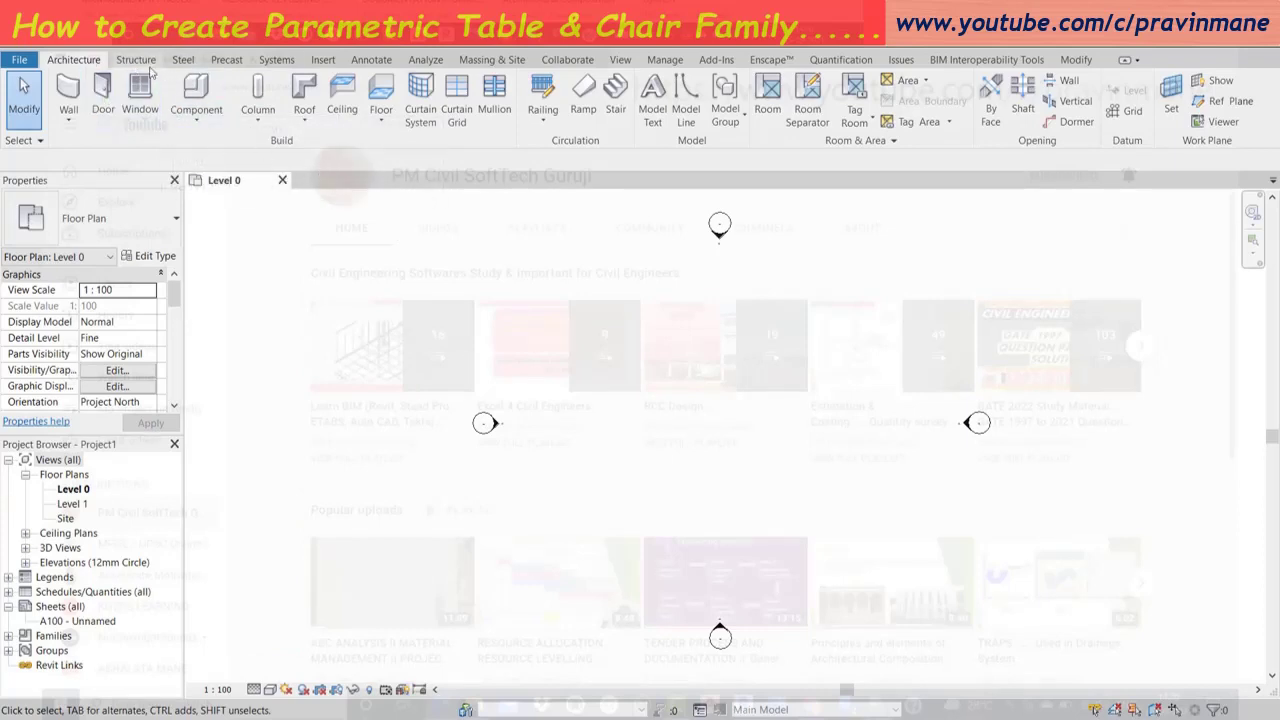
Load Family 5.rfa from the Desktop into the project.
left_click(323, 62)
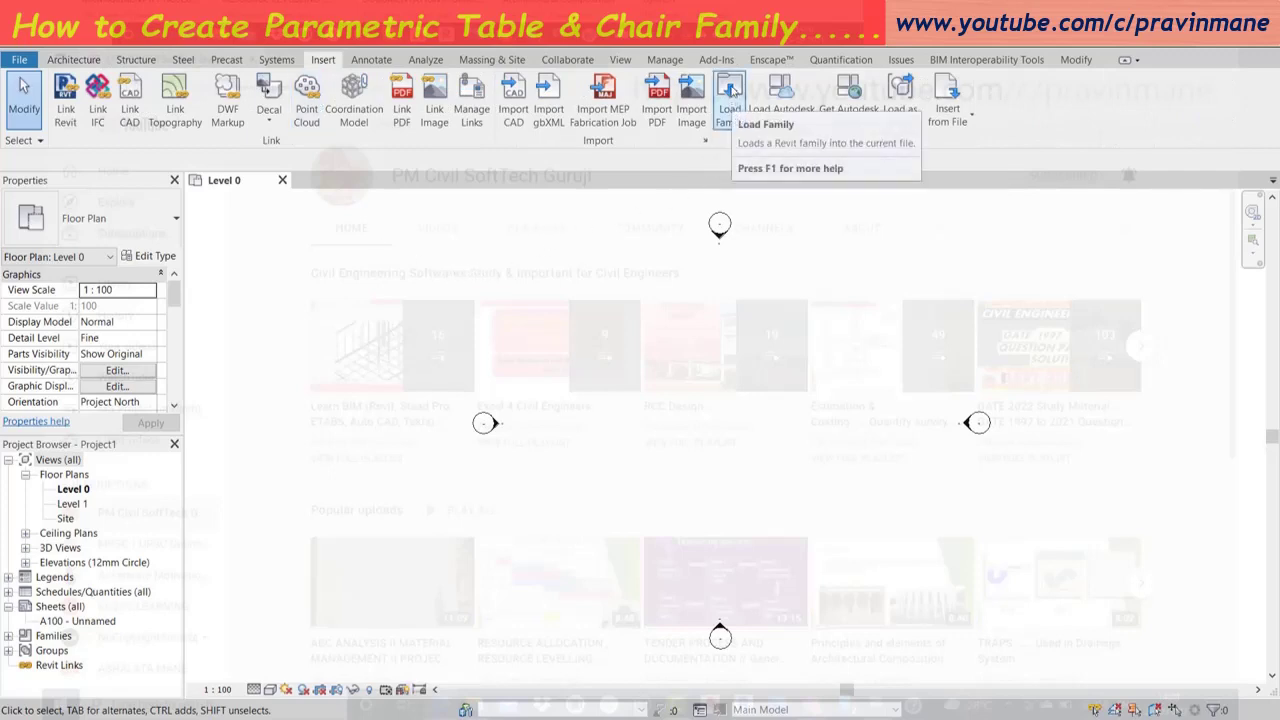
left_click(735, 108)
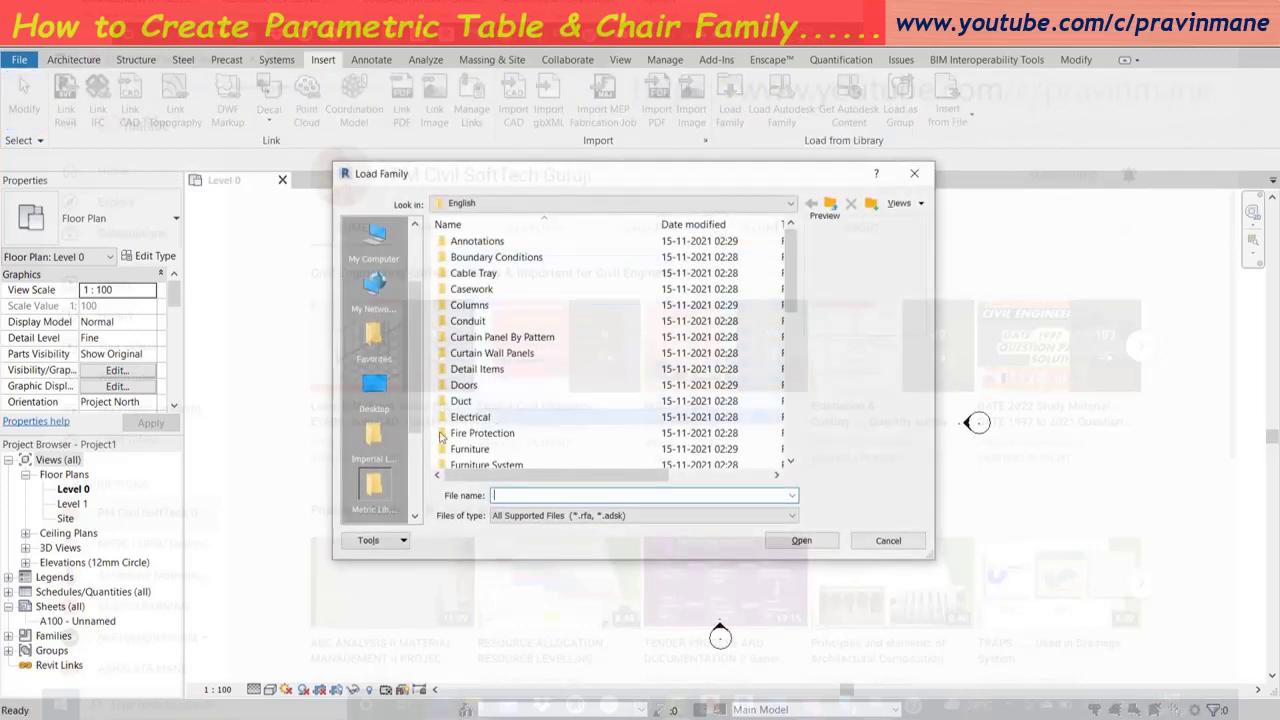
left_click(375, 395)
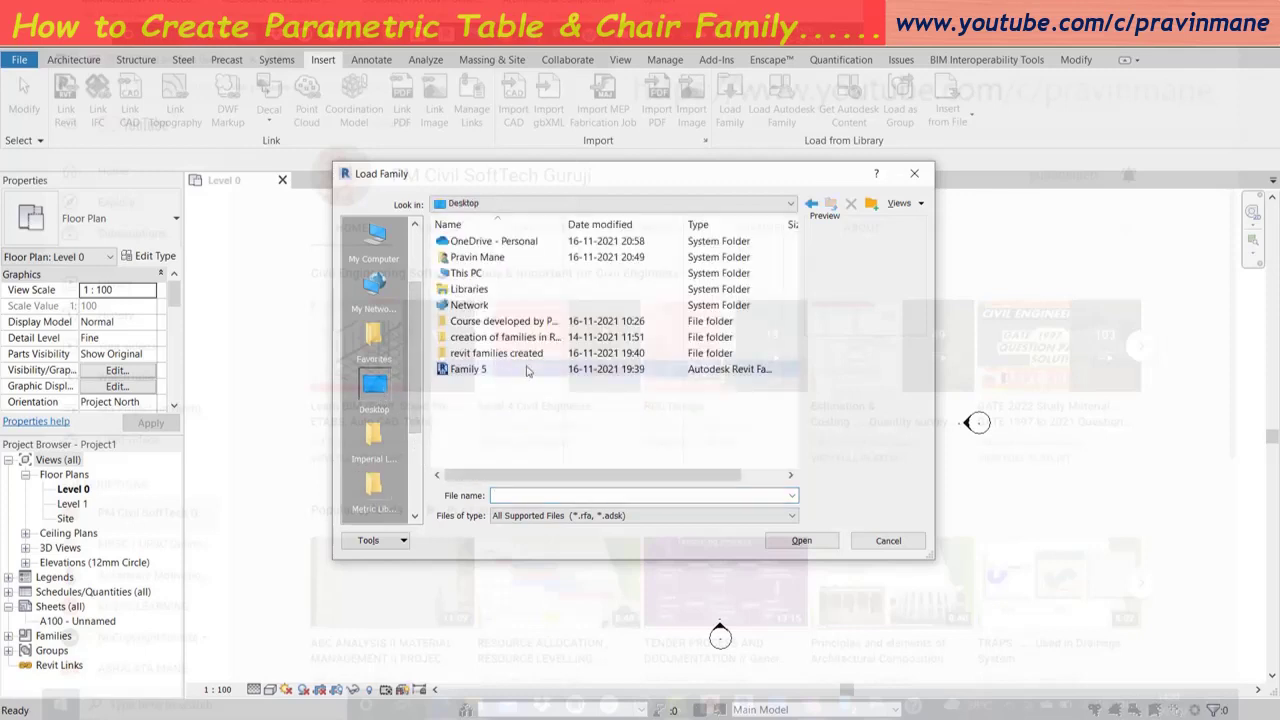
left_click(575, 376)
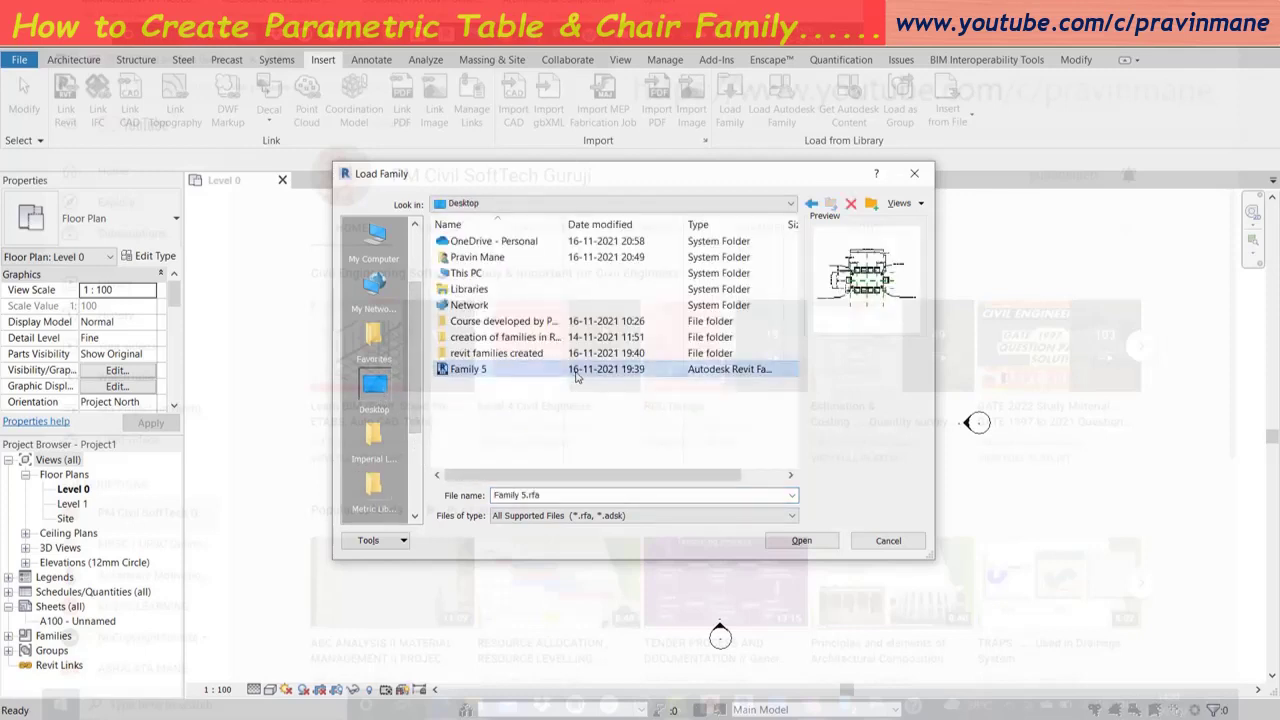
left_click(806, 542)
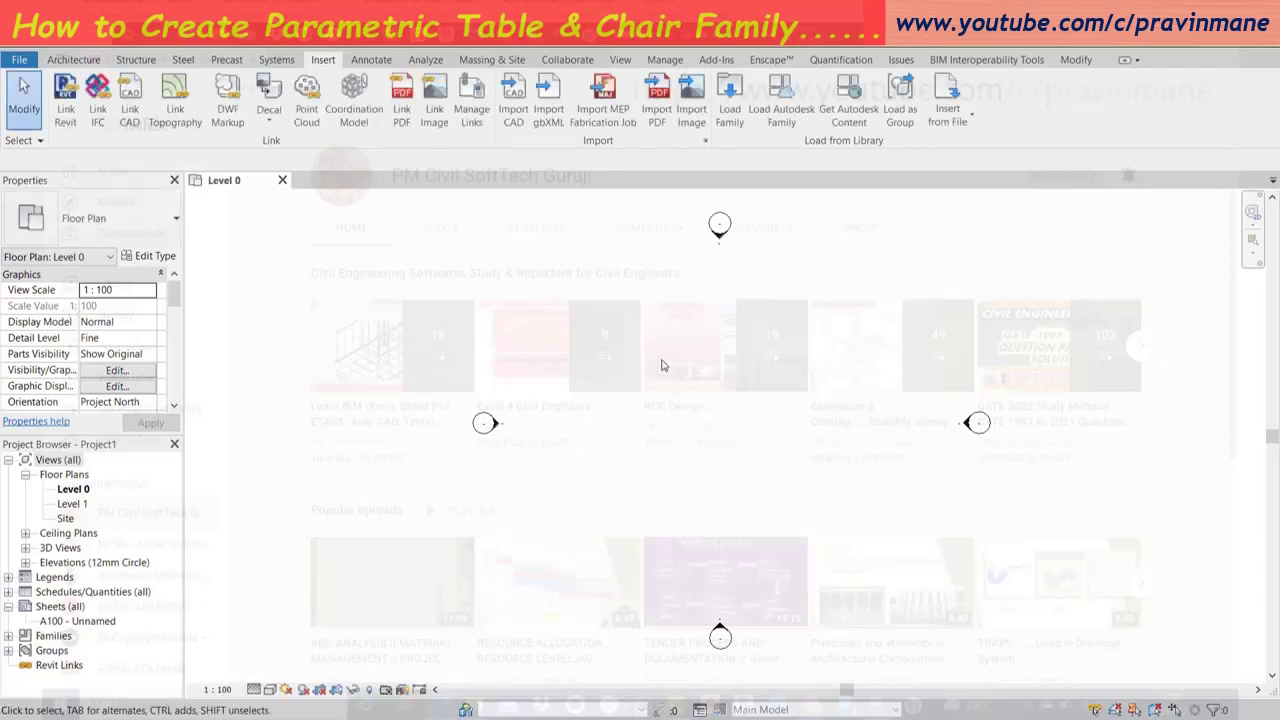
left_click(90, 62)
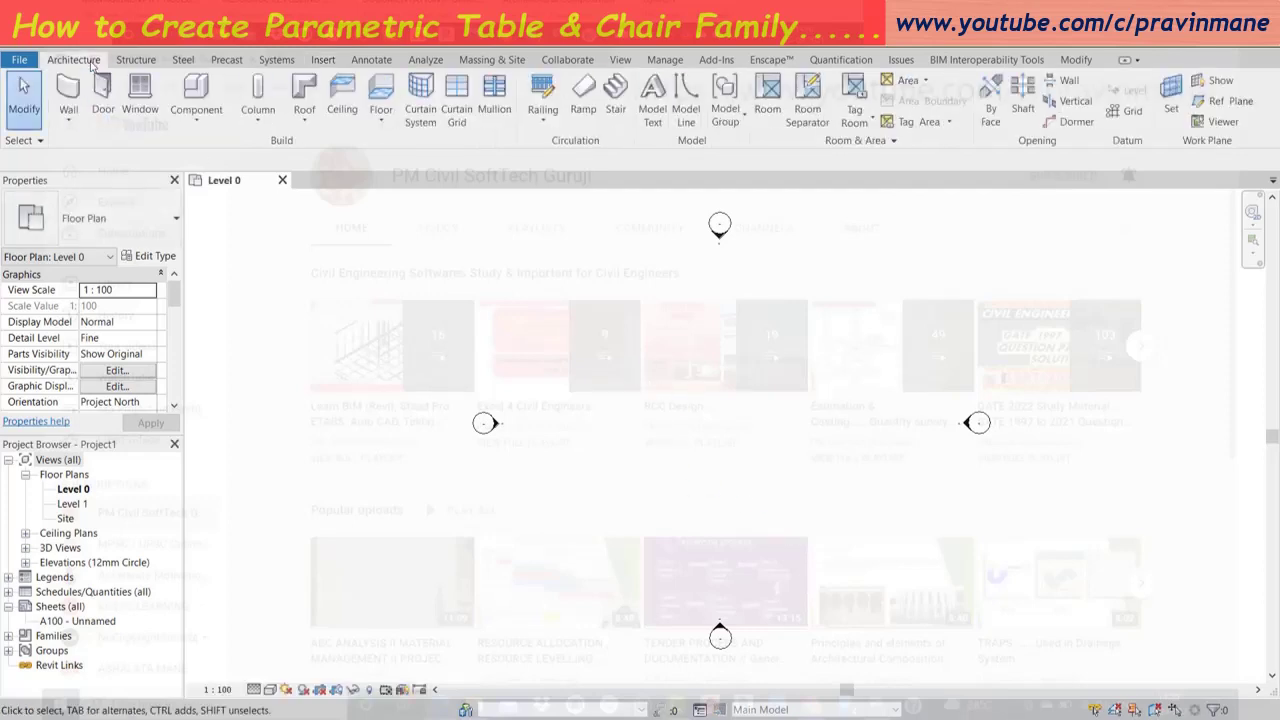
Place three '6 Chair Dinning Table' components on the Level 0 plan, two side by side and one below.
left_click(196, 118)
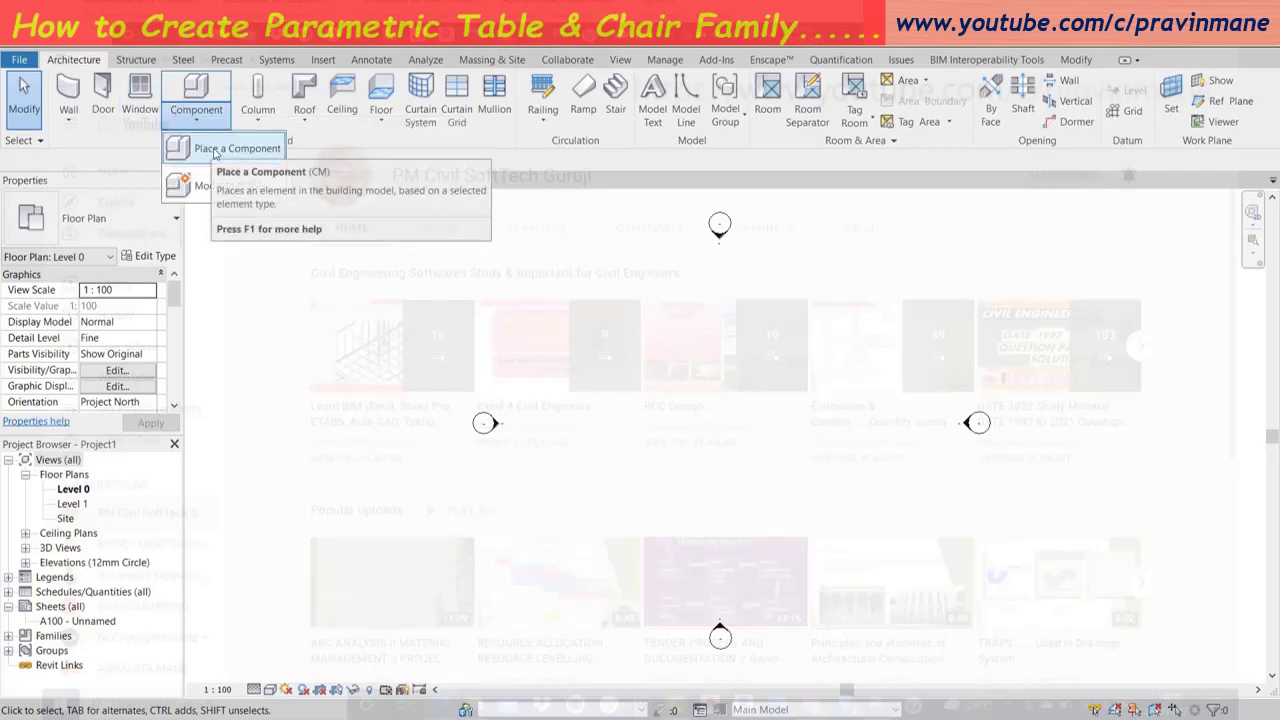
left_click(213, 150)
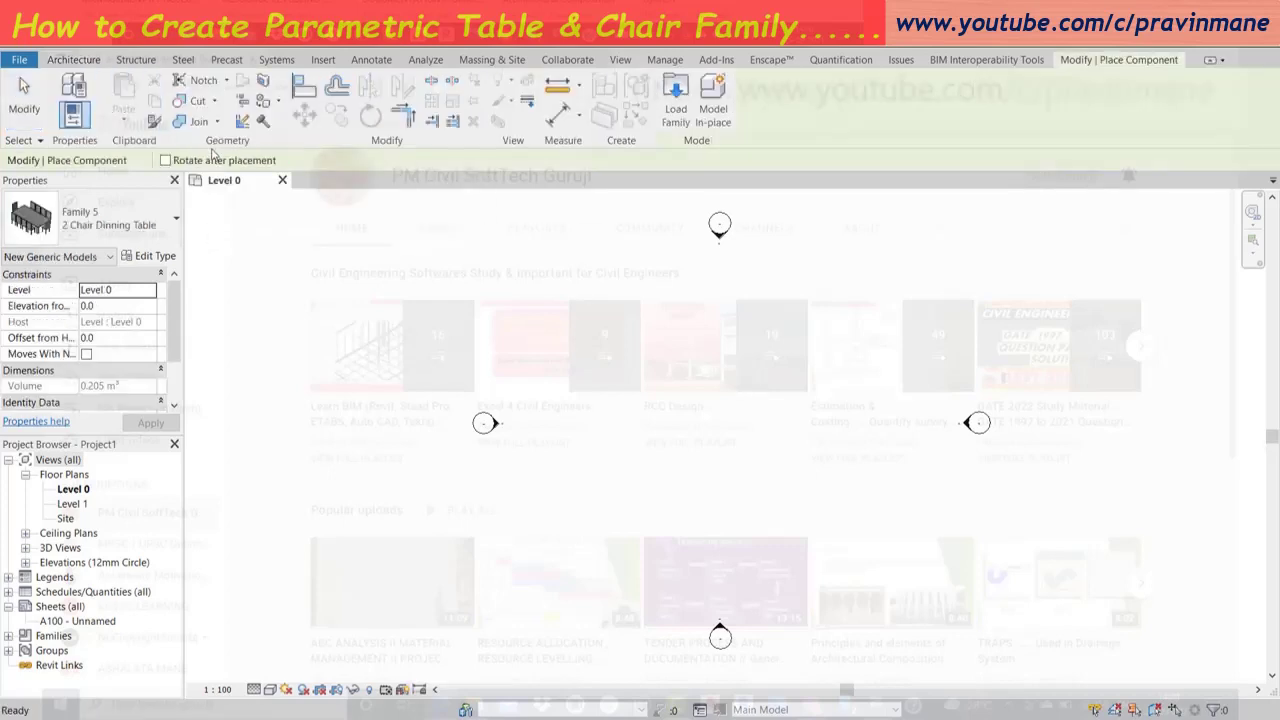
left_click(177, 226)
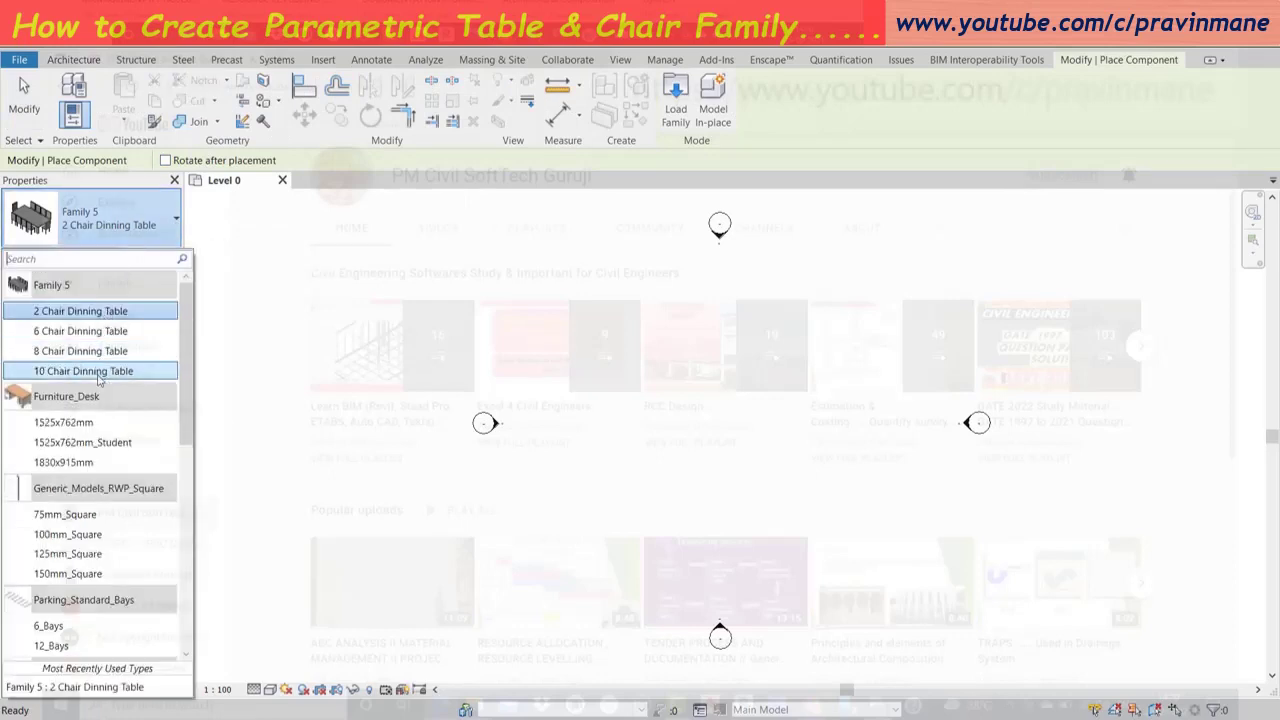
left_click(94, 335)
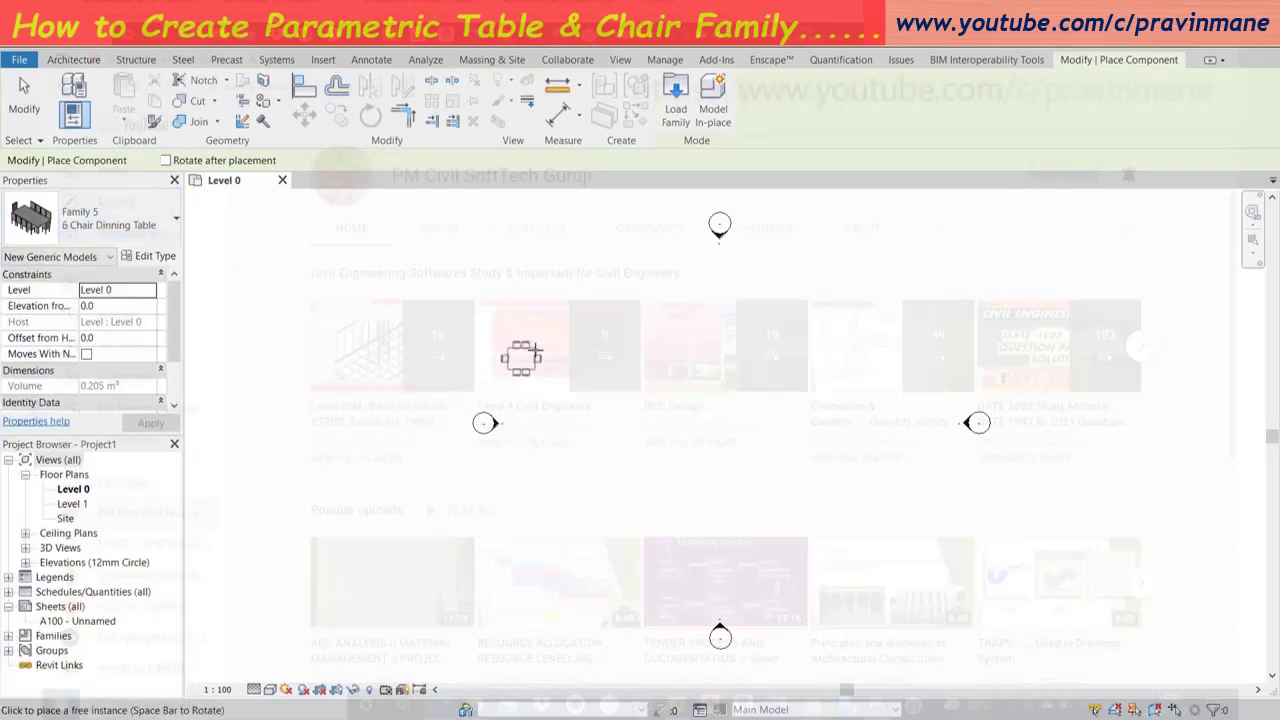
left_click(581, 320)
left_click(758, 320)
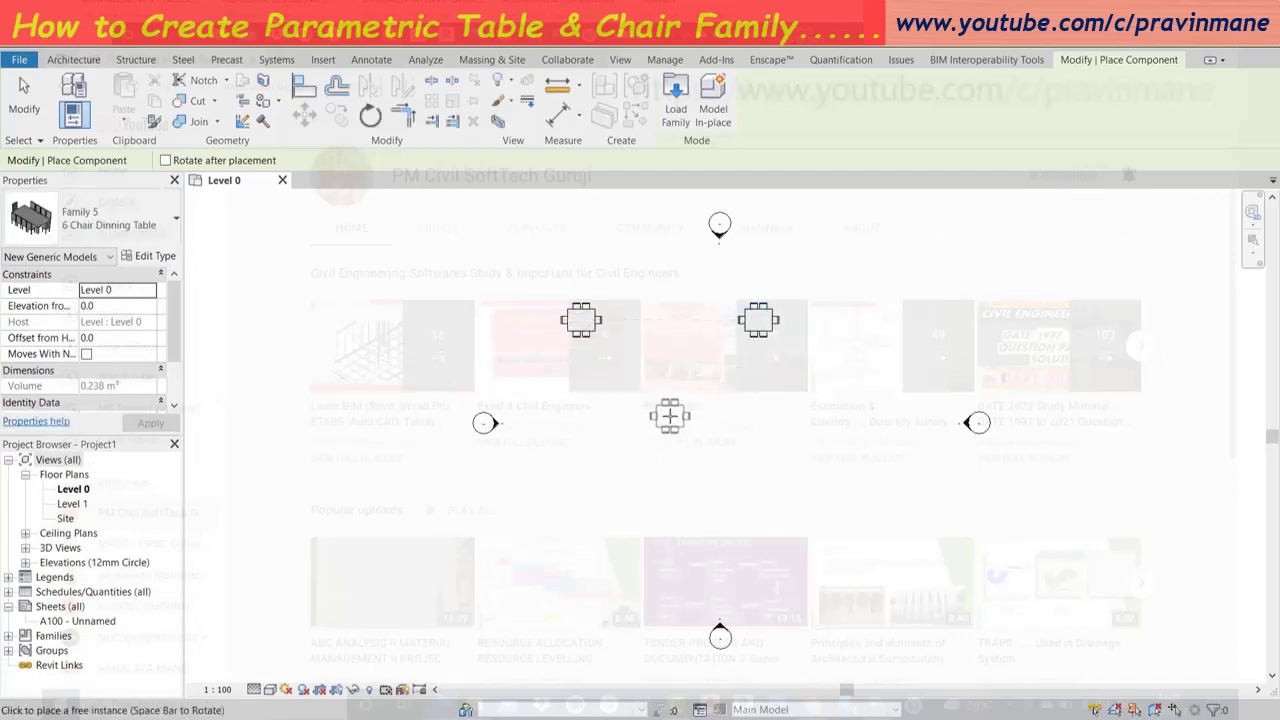
left_click(670, 416)
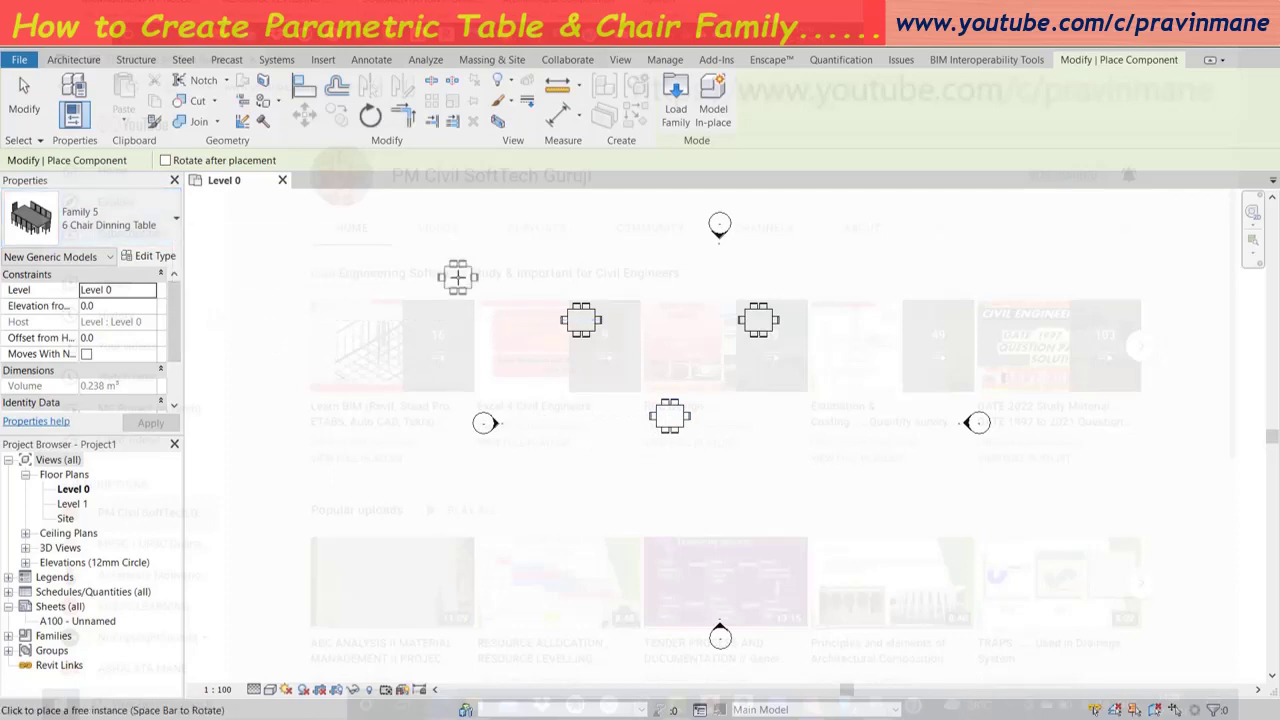
key("Escape")
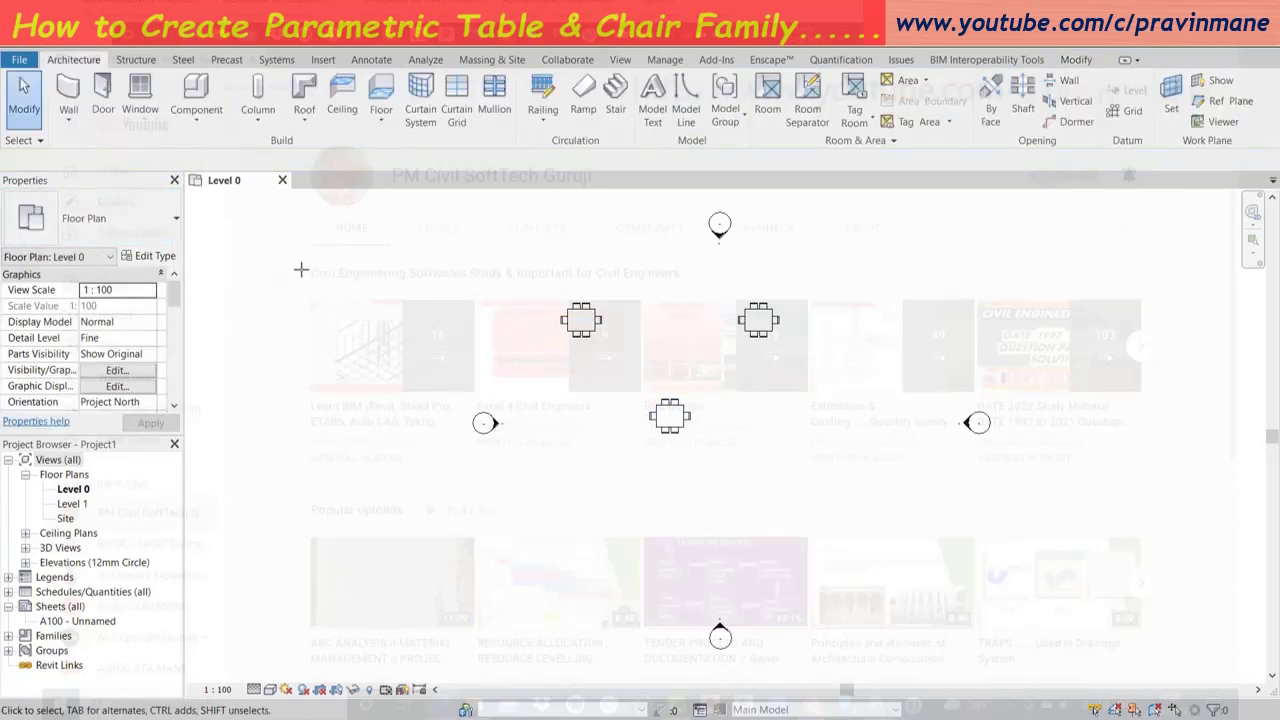
Place one 8 Chair Dinning Table in the Level 0 plan.
left_click(196, 118)
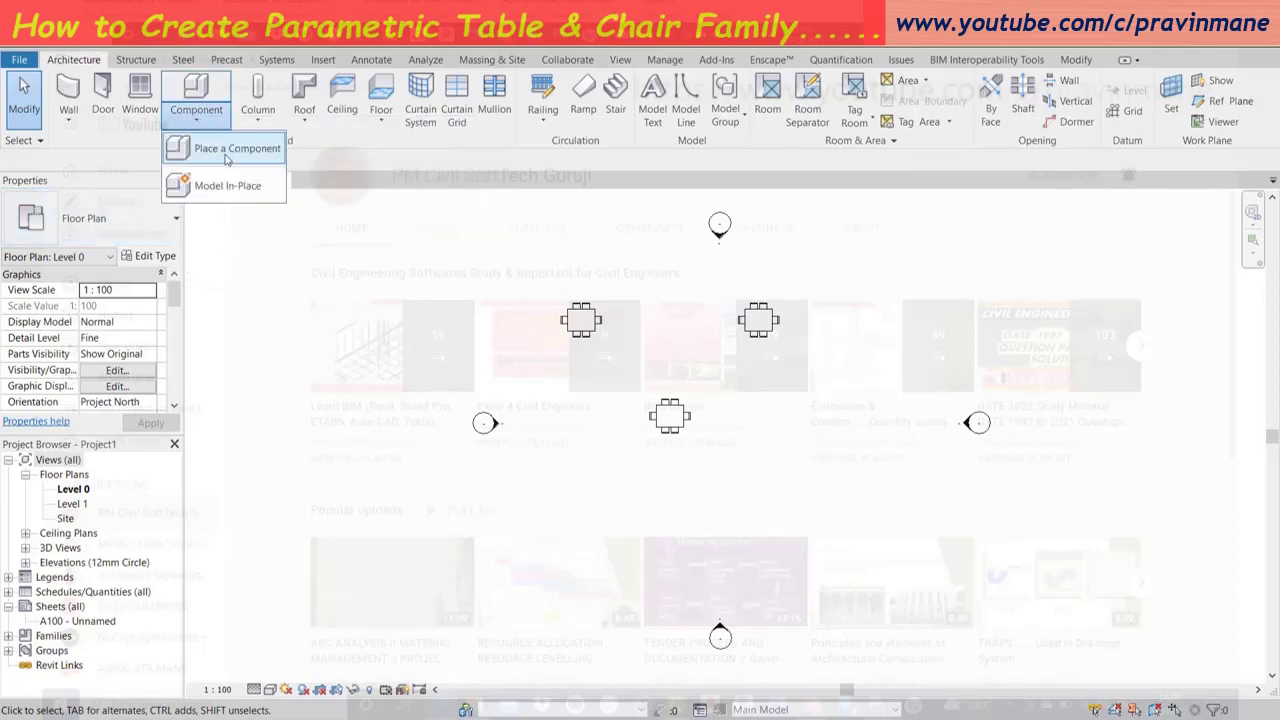
left_click(226, 160)
left_click(170, 228)
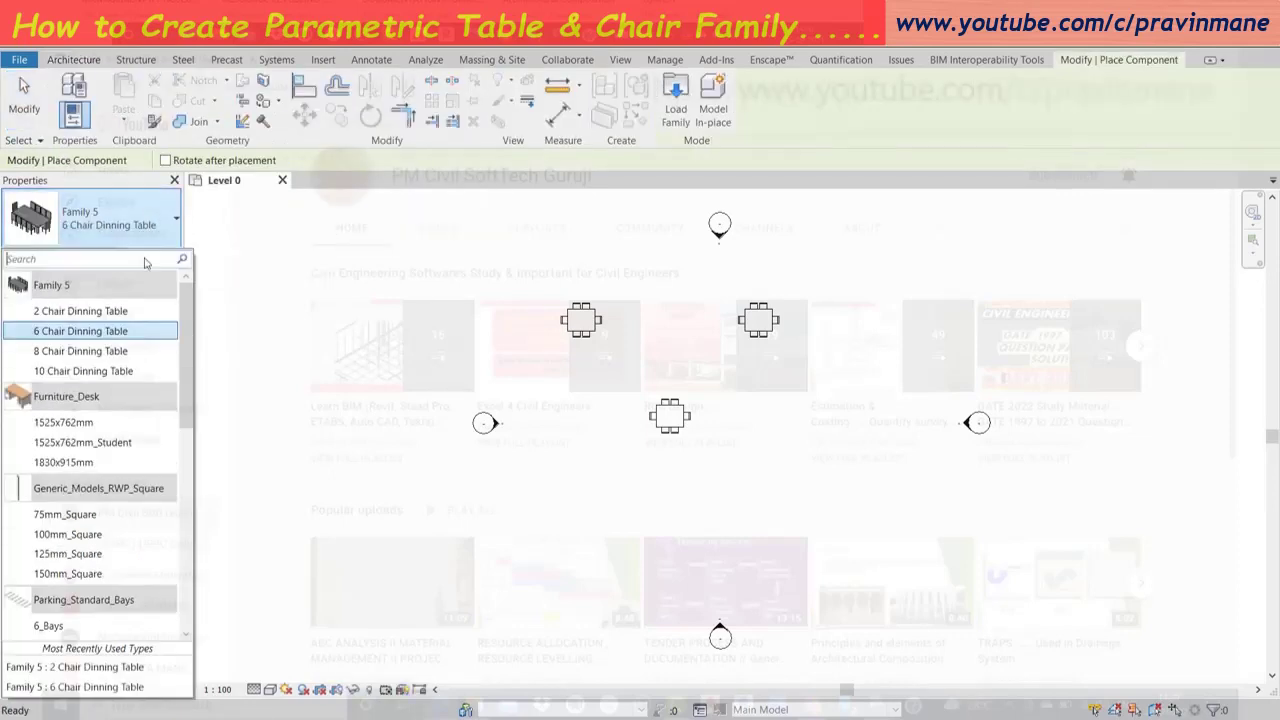
left_click(125, 357)
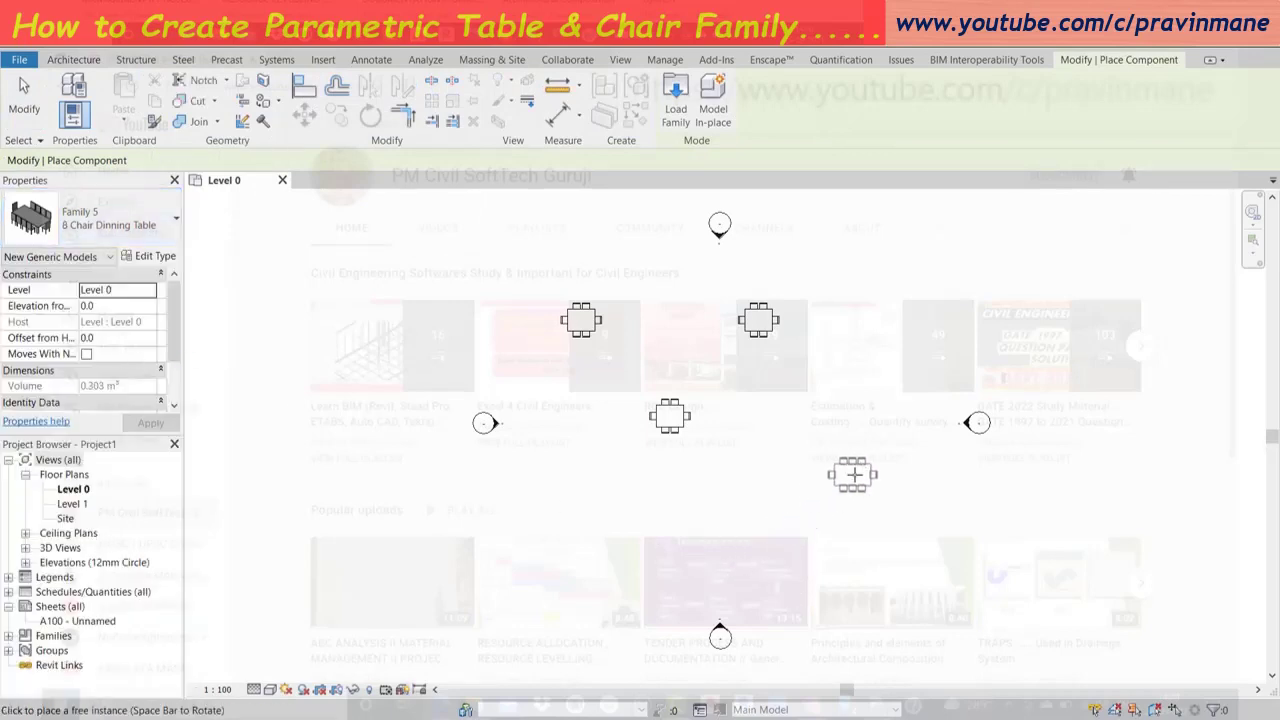
left_click(781, 547)
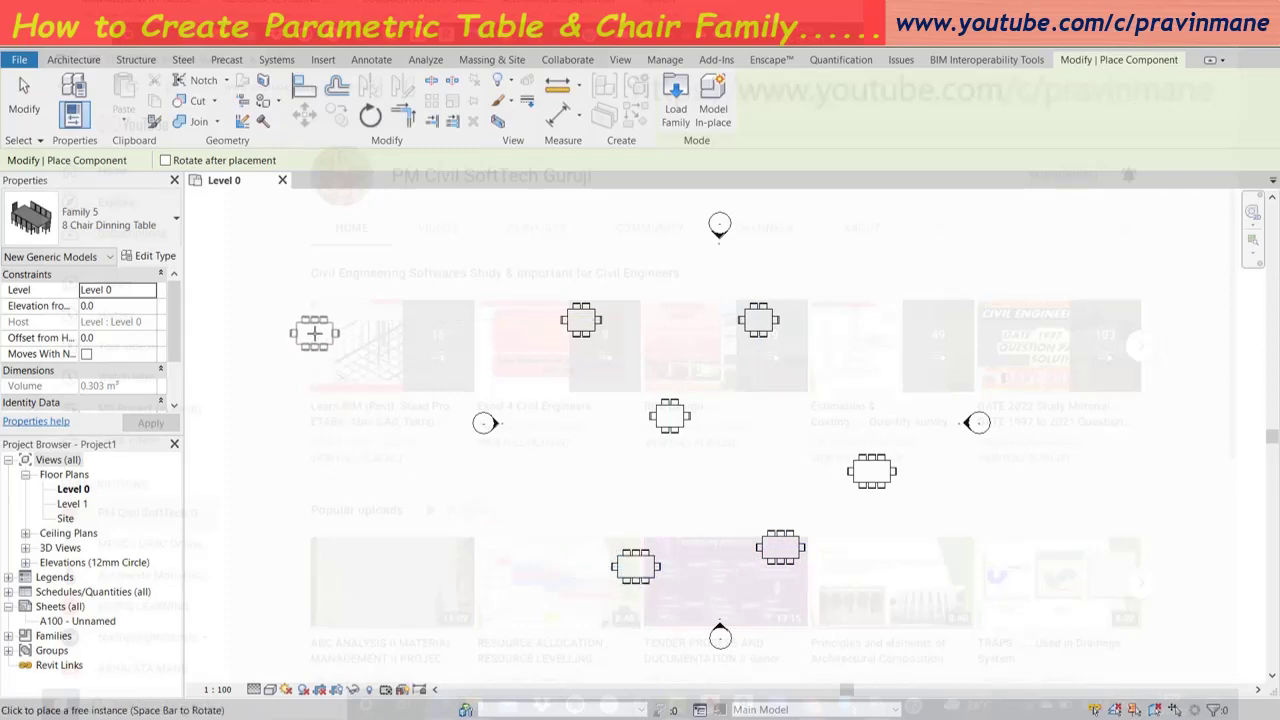
key("Escape")
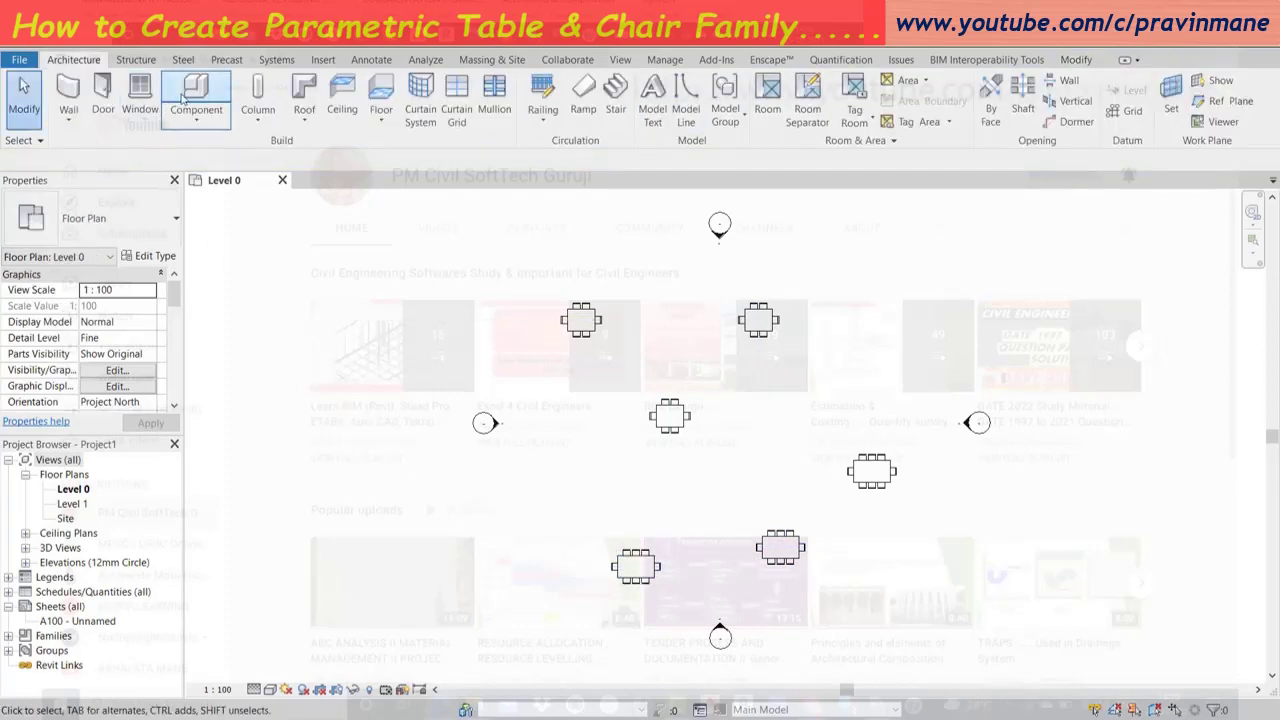
Place two 10 Chair Dinning Table tables, left of centre and upper right.
left_click(197, 118)
left_click(237, 146)
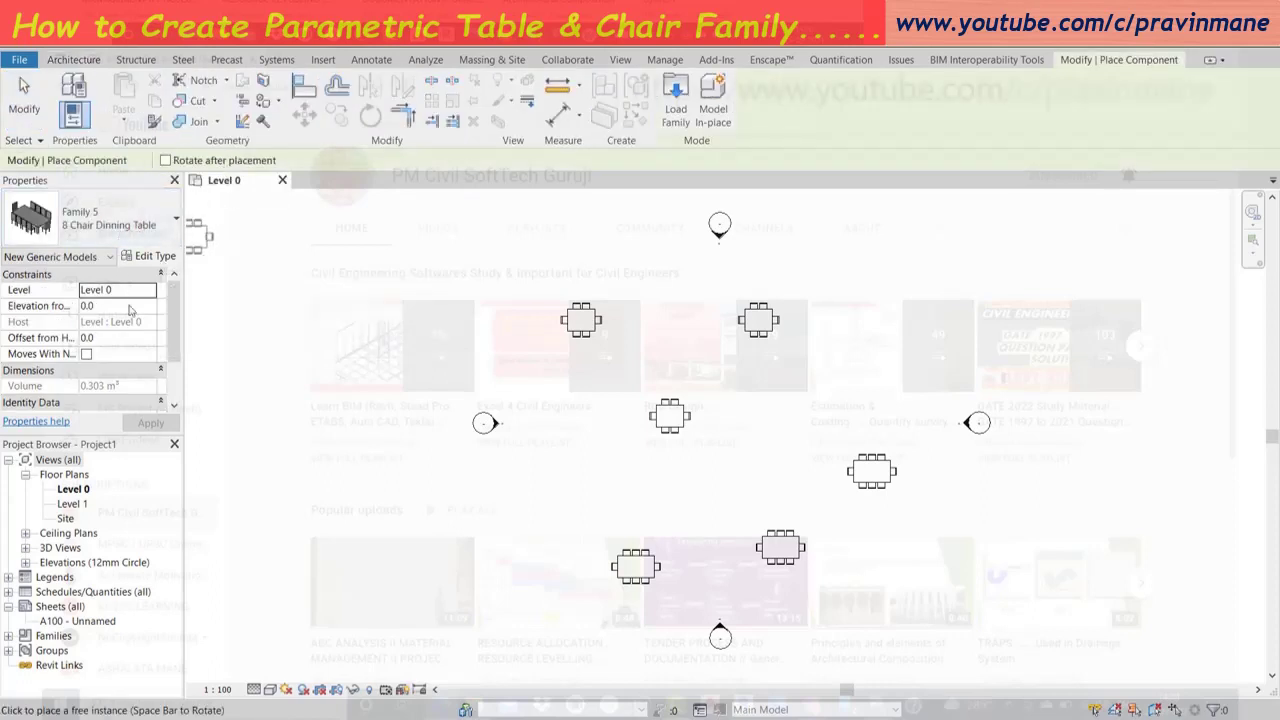
left_click(170, 224)
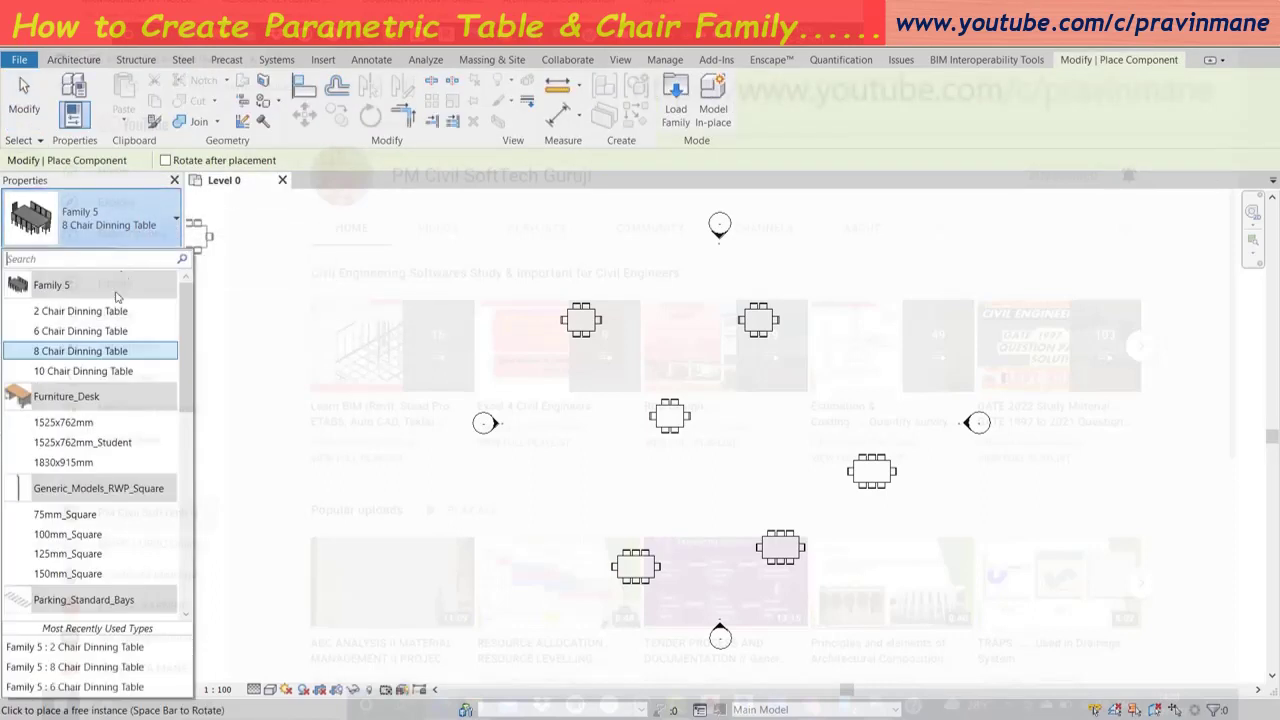
mouse_move(83, 371)
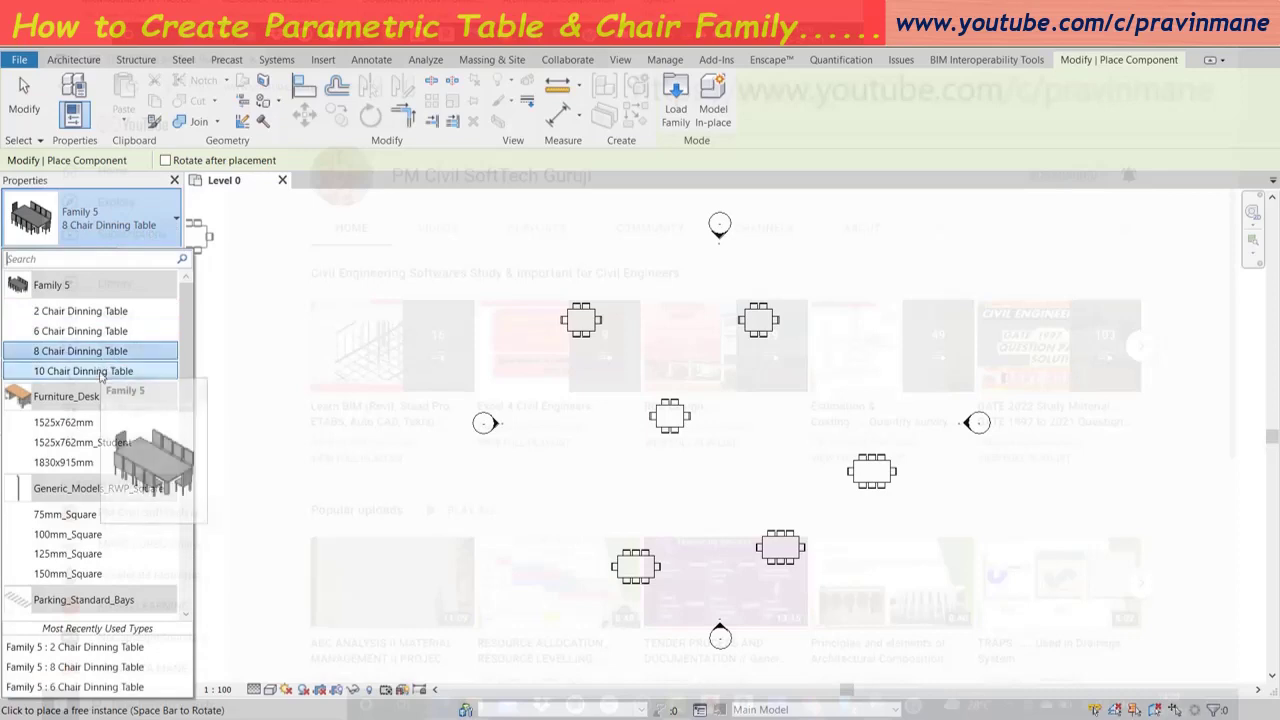
left_click(100, 372)
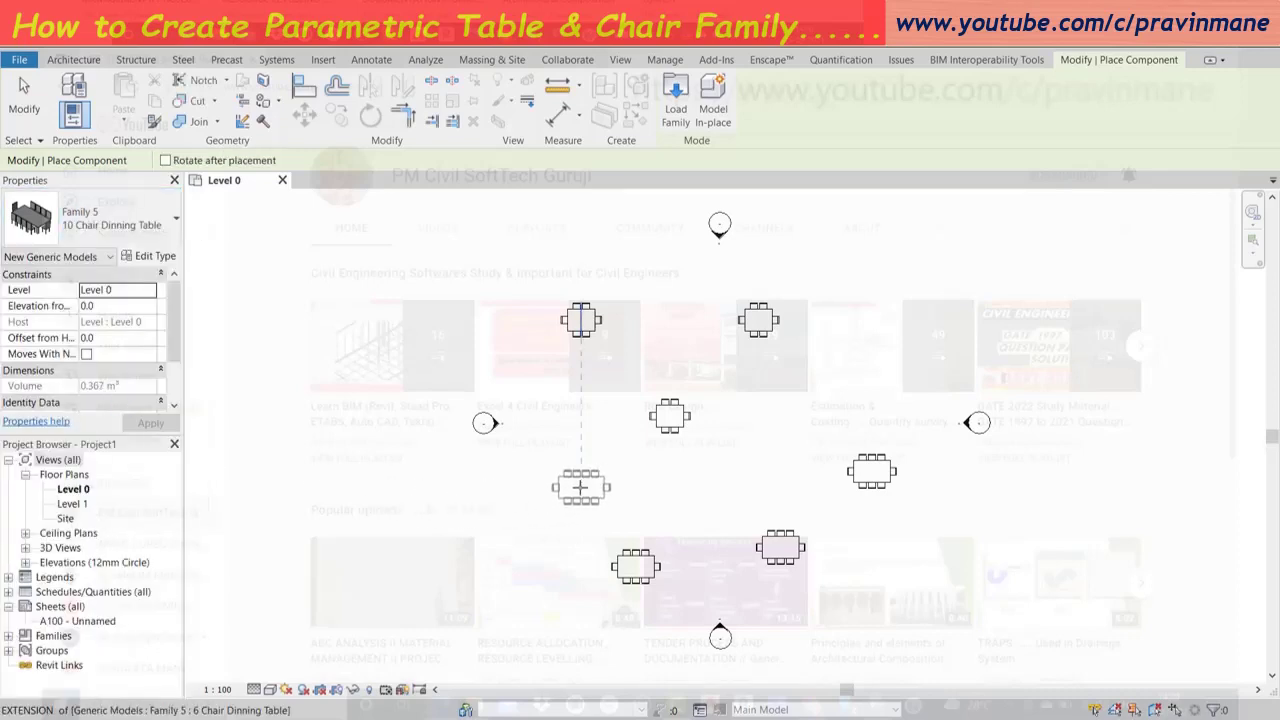
left_click(581, 487)
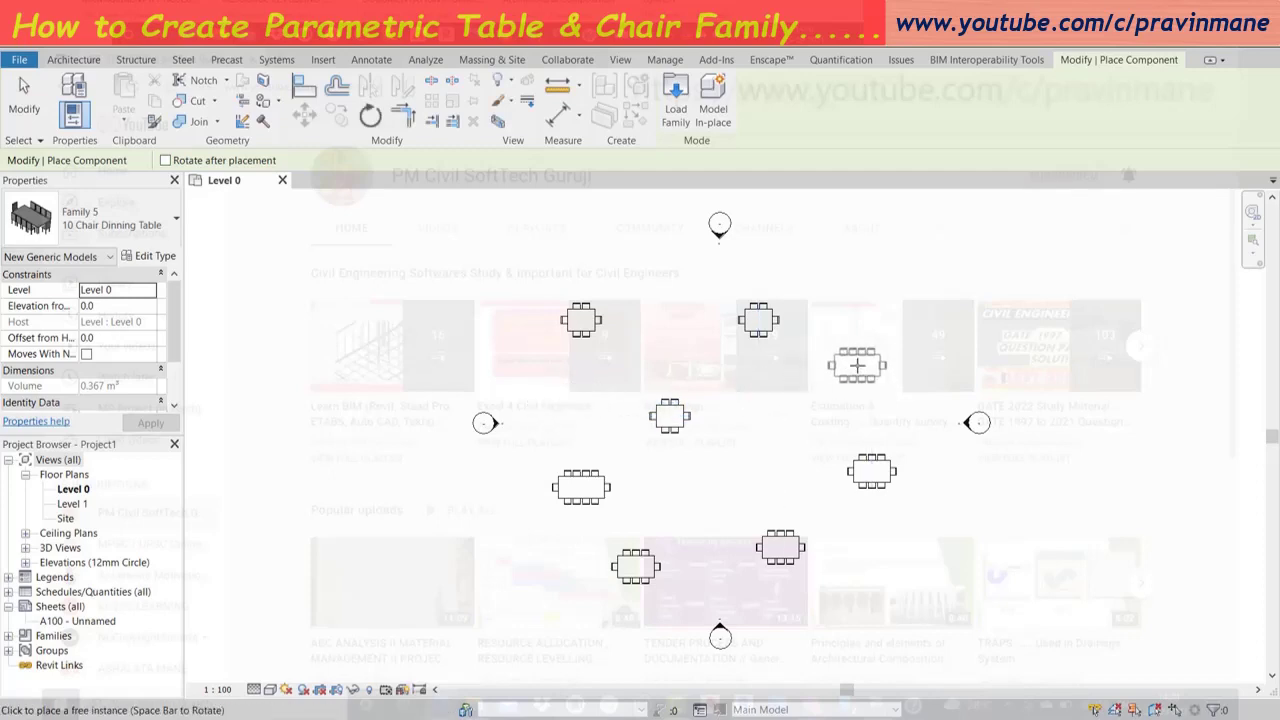
left_click(857, 365)
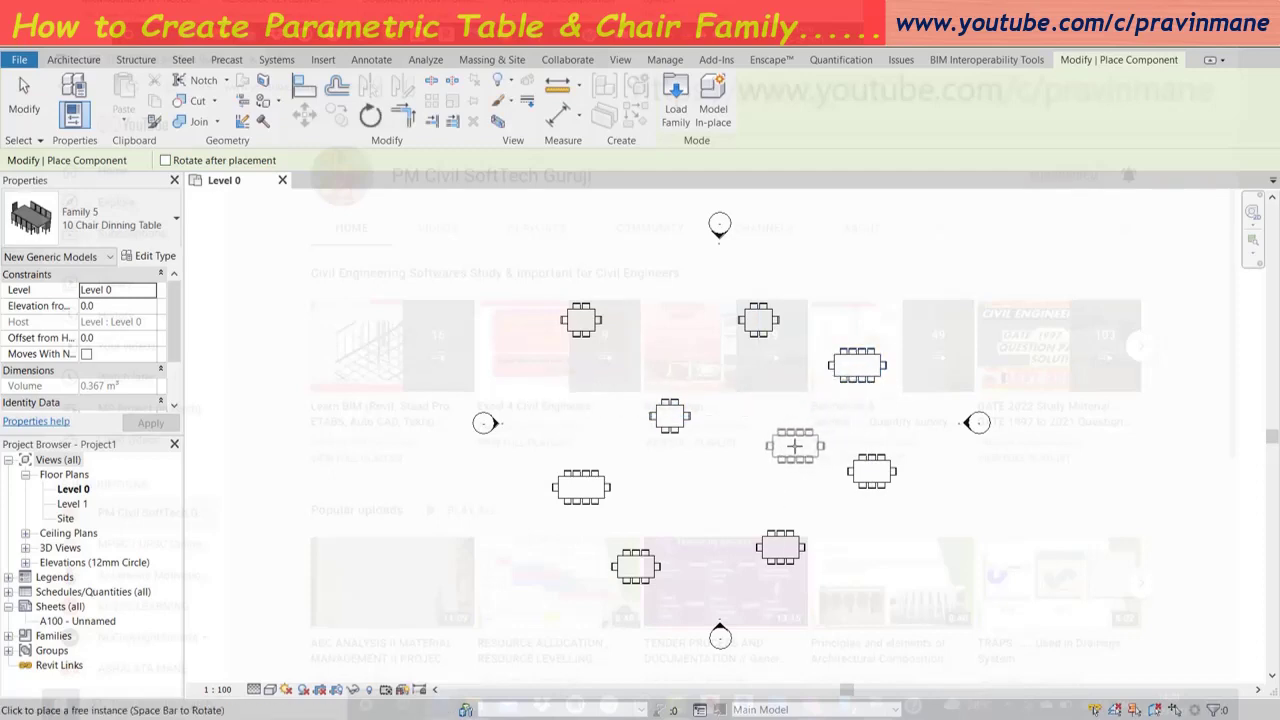
key("Escape")
key("Escape")
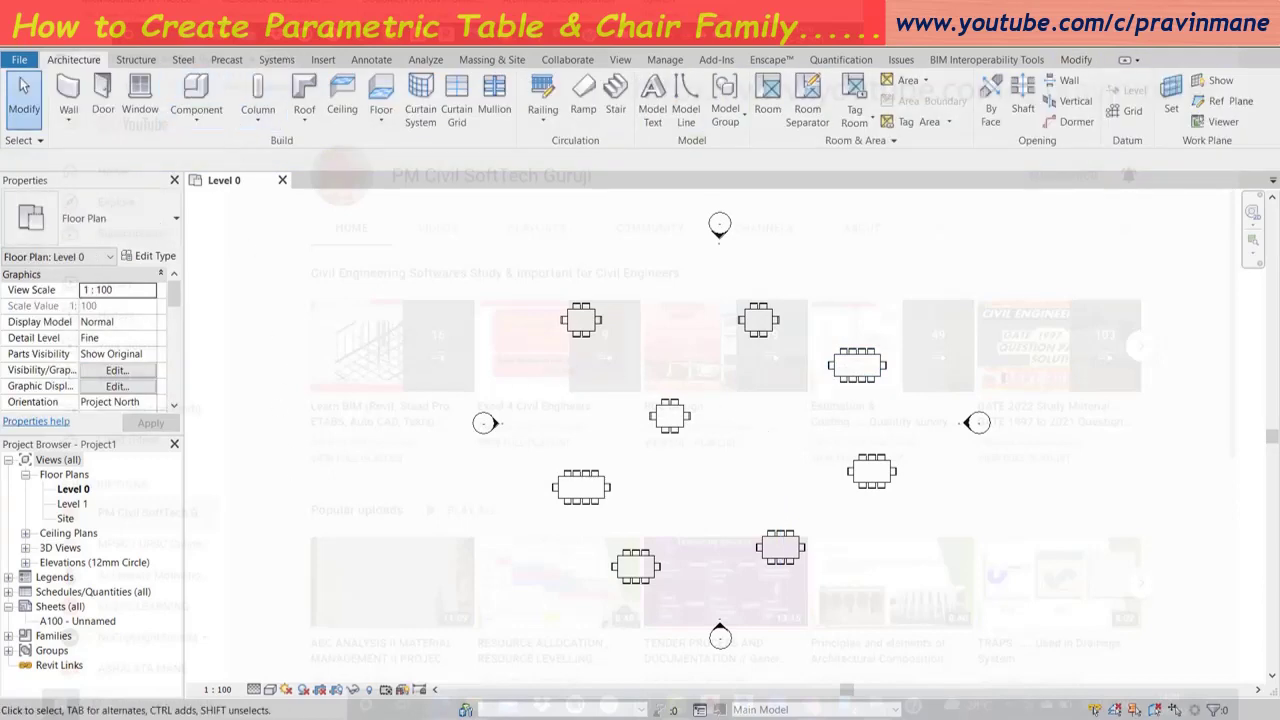
Switch to the Default 3D View to see all the placed tables.
left_click(312, 32)
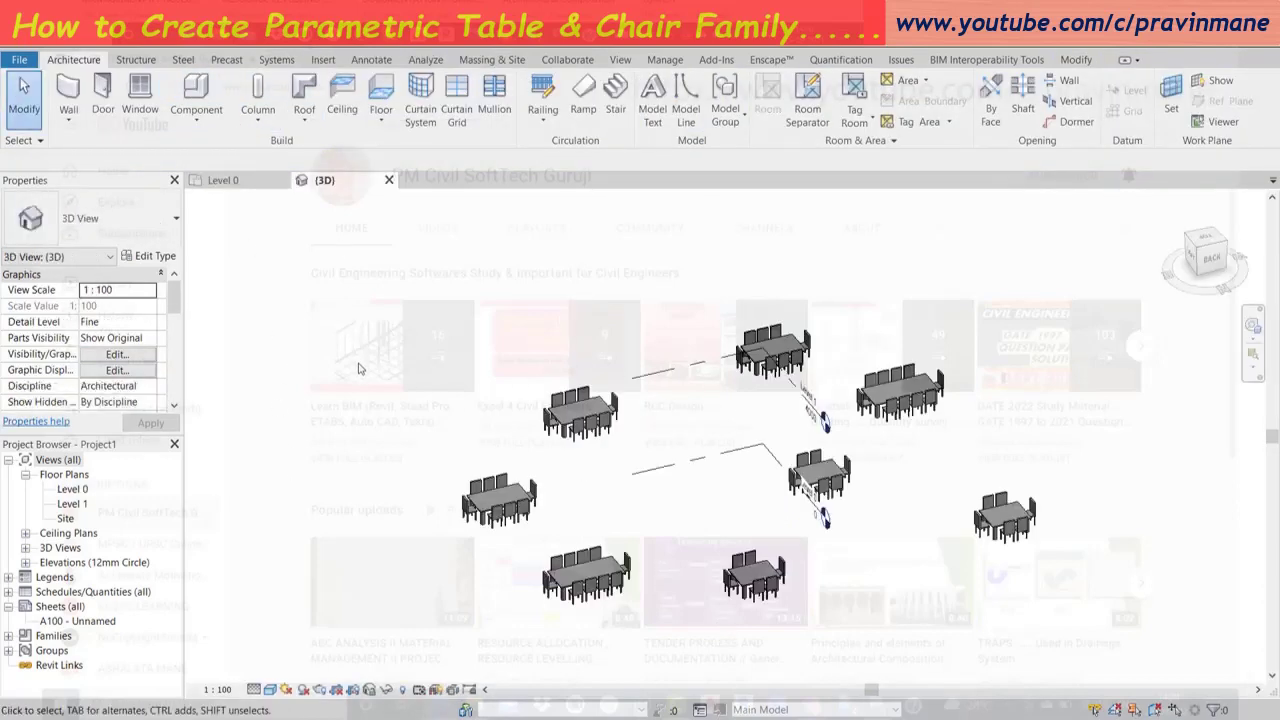
scroll(671, 504, "up", 3)
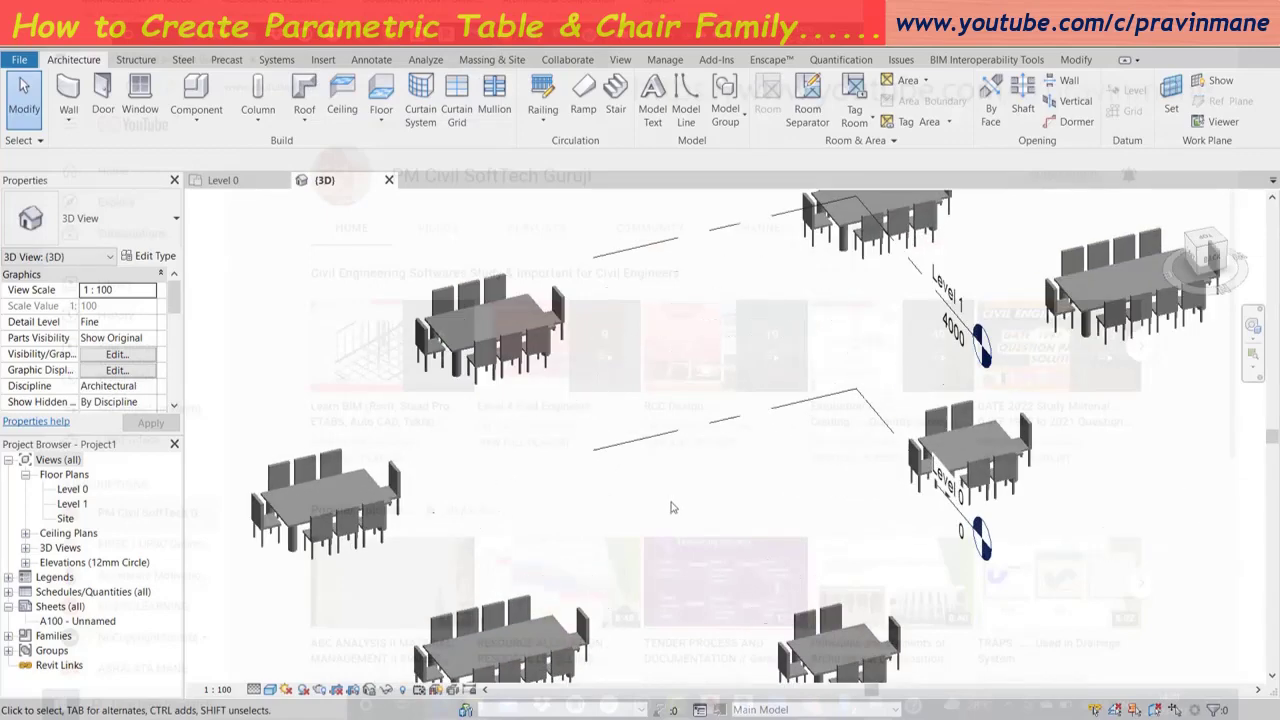
scroll(671, 504, "down", 3)
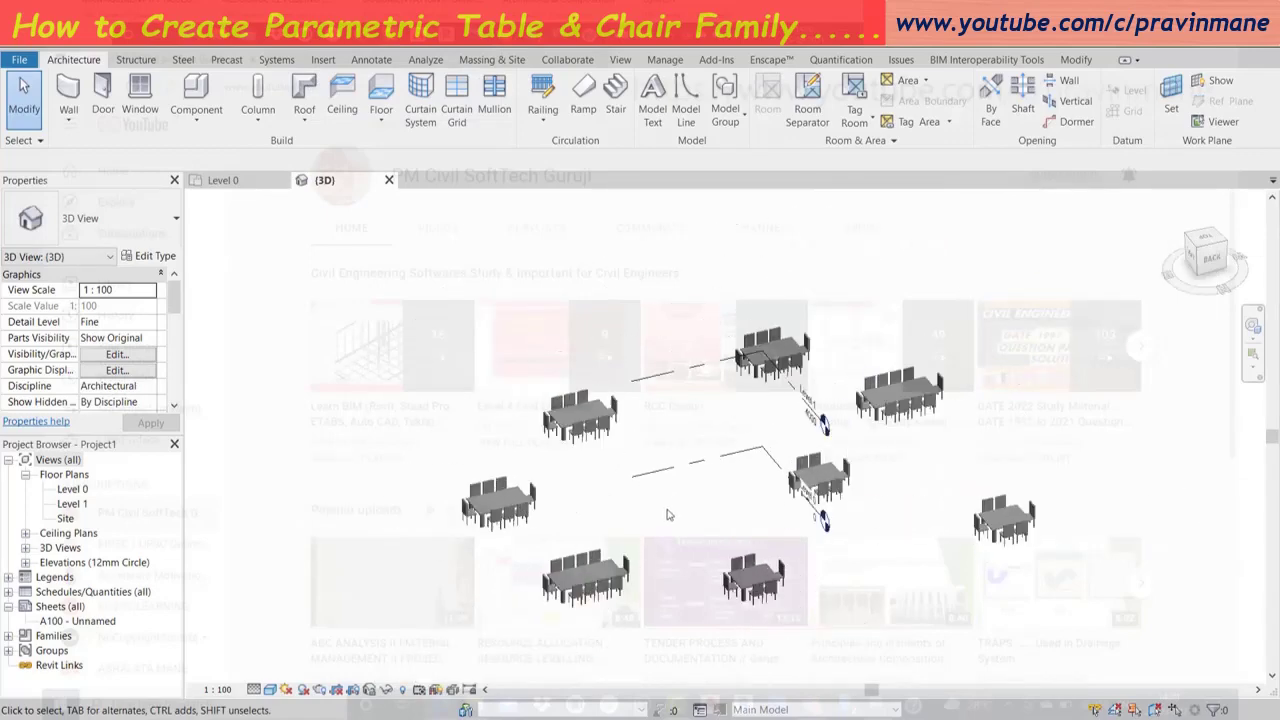
Set the 3D view to Fine detail level and Realistic visual style.
left_click(255, 689)
left_click(263, 673)
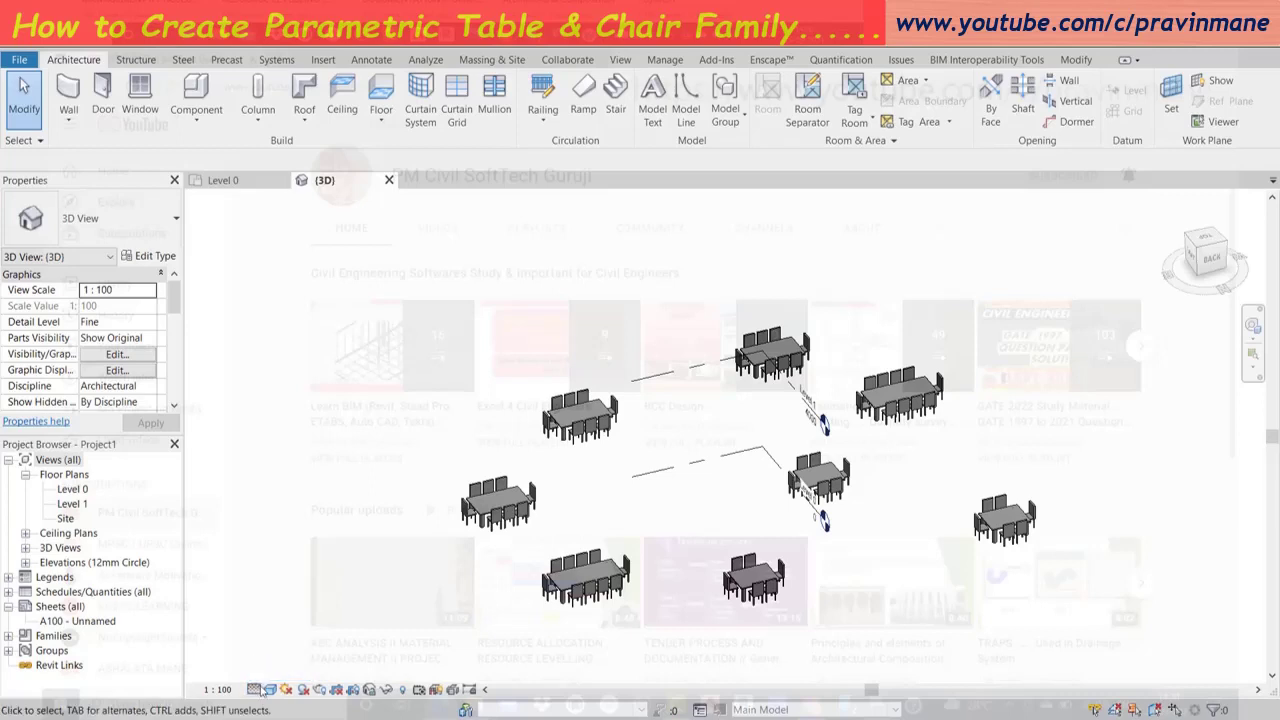
left_click(270, 689)
left_click(300, 674)
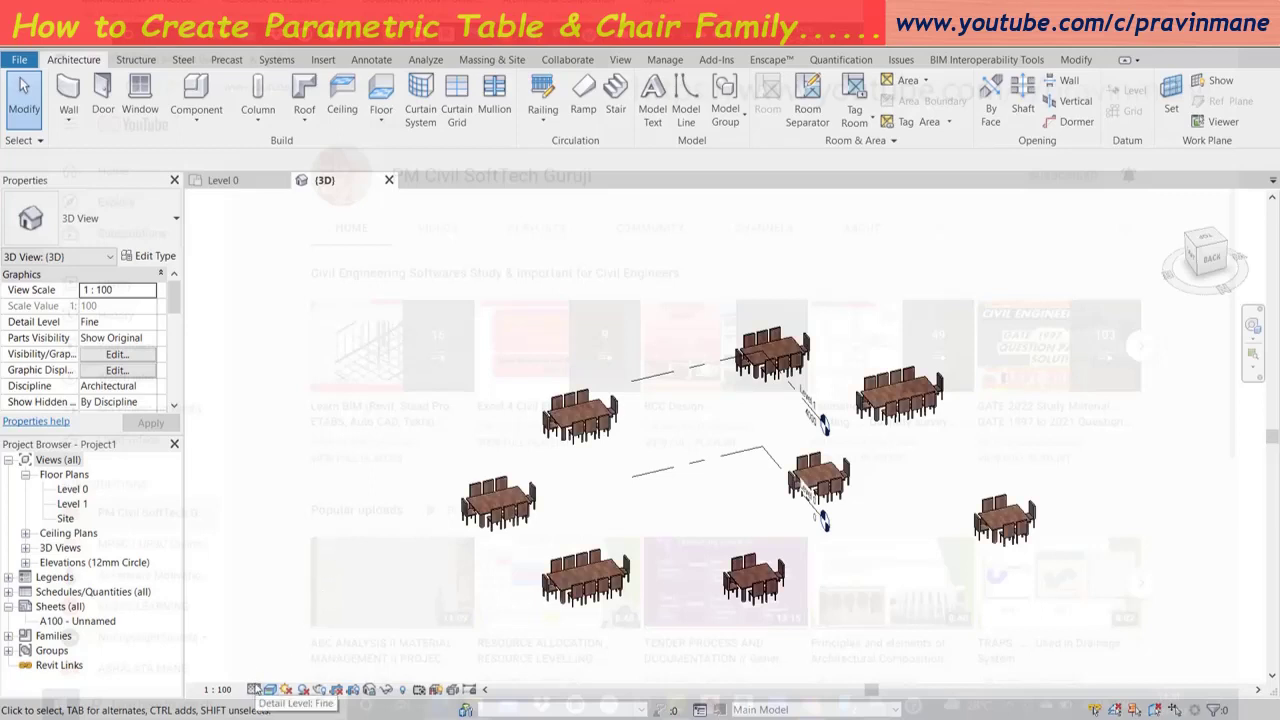
Try view scale 1:50, orbit the tables, then return the scale to 1:100.
left_click(218, 689)
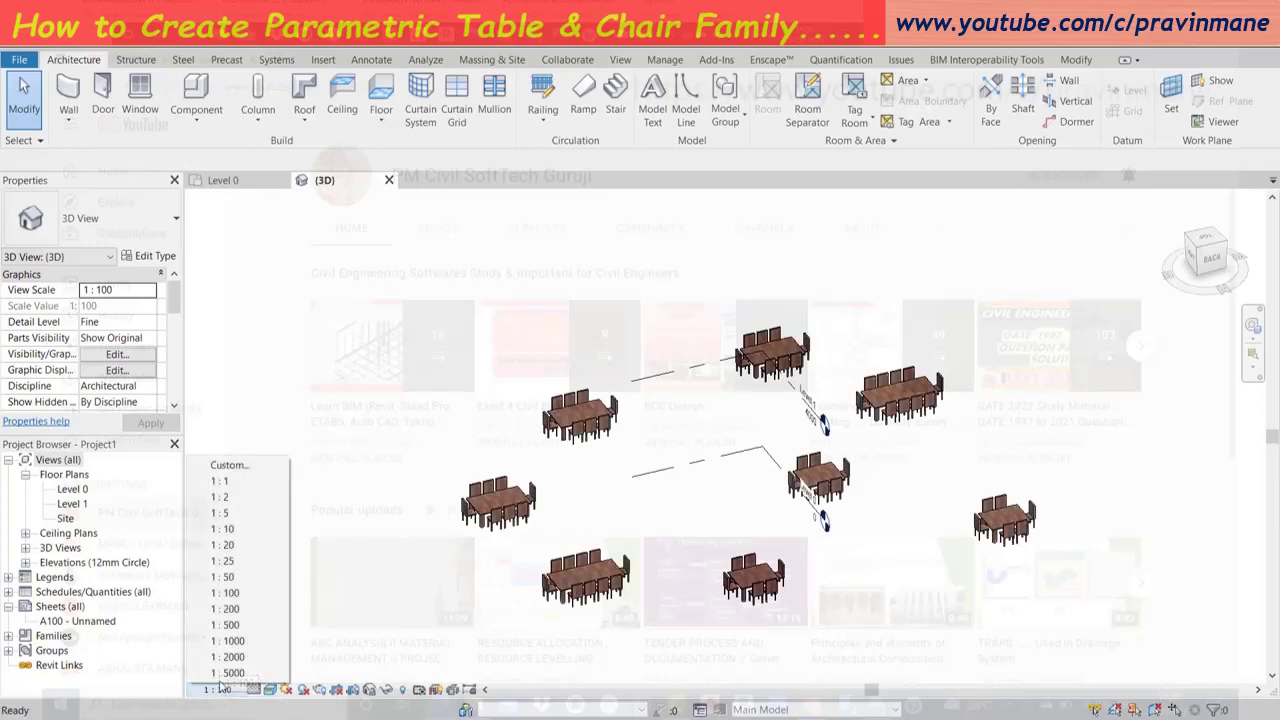
left_click(242, 577)
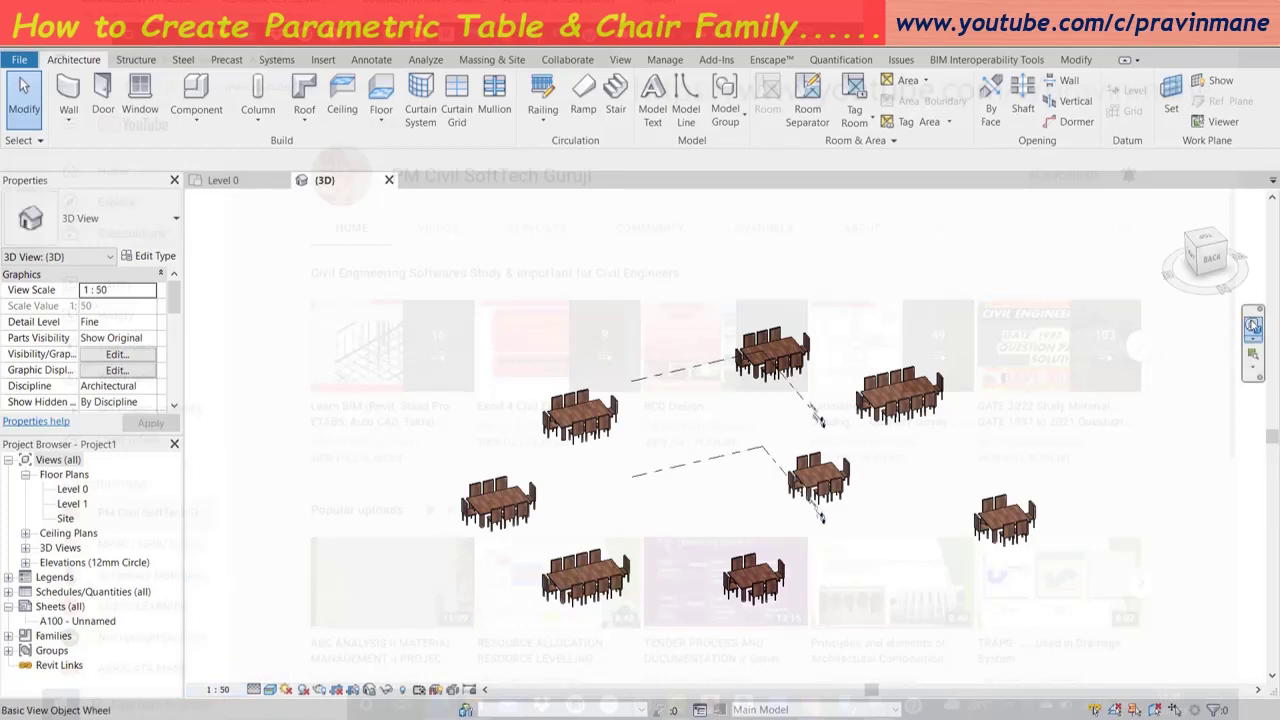
left_click(1252, 325)
mouse_move(362, 652)
left_mouse_down()
mouse_move(413, 646)
mouse_move(330, 670)
left_mouse_up()
left_click(218, 689)
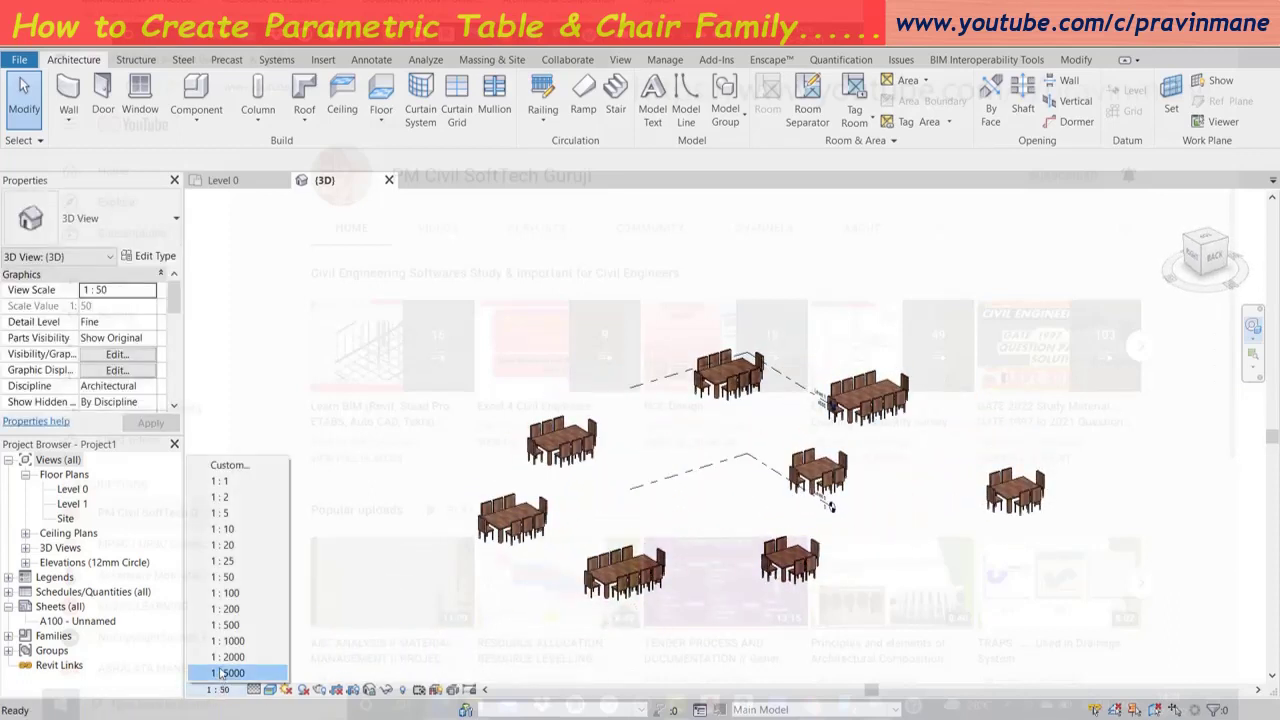
left_click(236, 592)
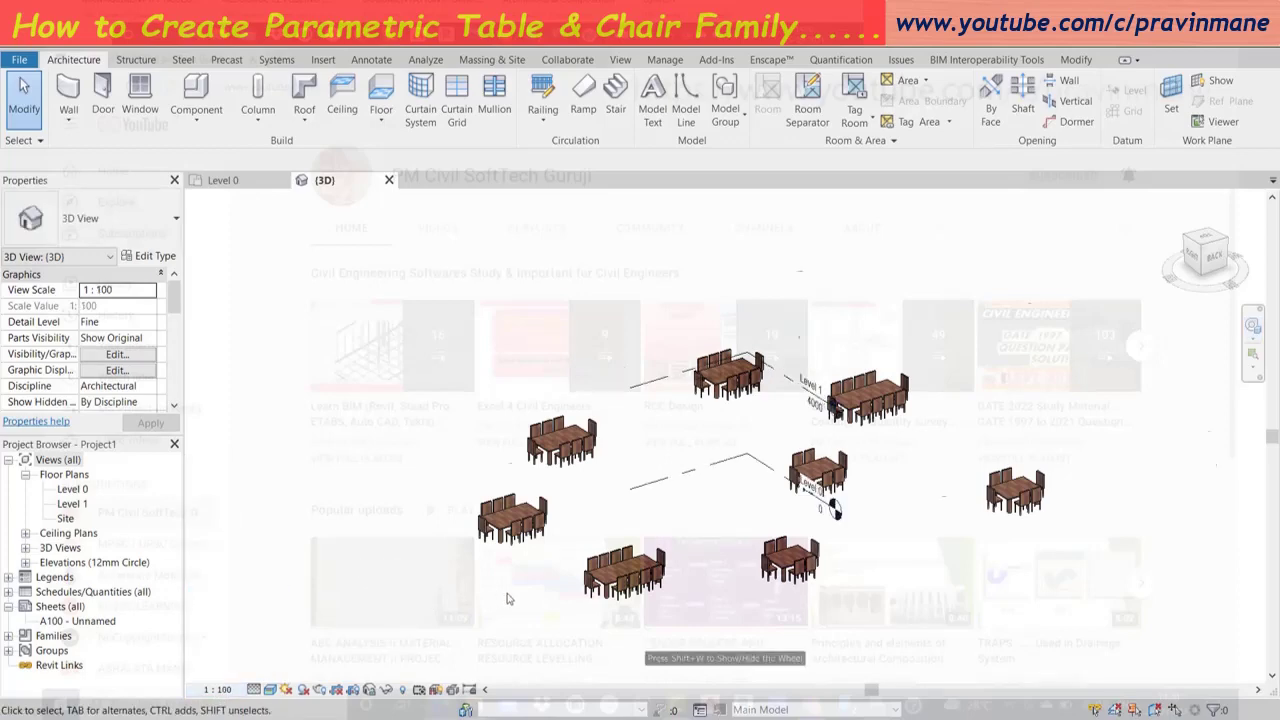
Orbit and zoom around the tables to view them from the back.
scroll(506, 598, "up", 4)
scroll(497, 565, "down", 1)
scroll(495, 559, "down", 1)
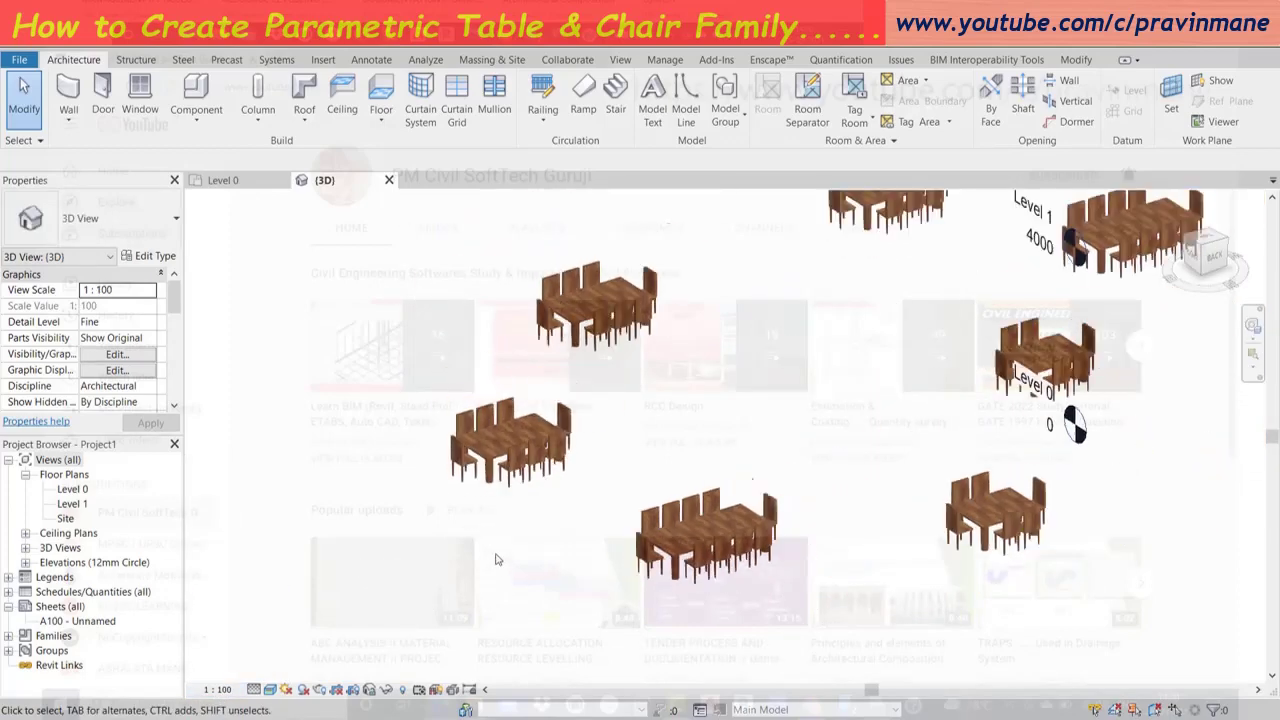
scroll(495, 559, "up", 3)
scroll(495, 559, "down", 4)
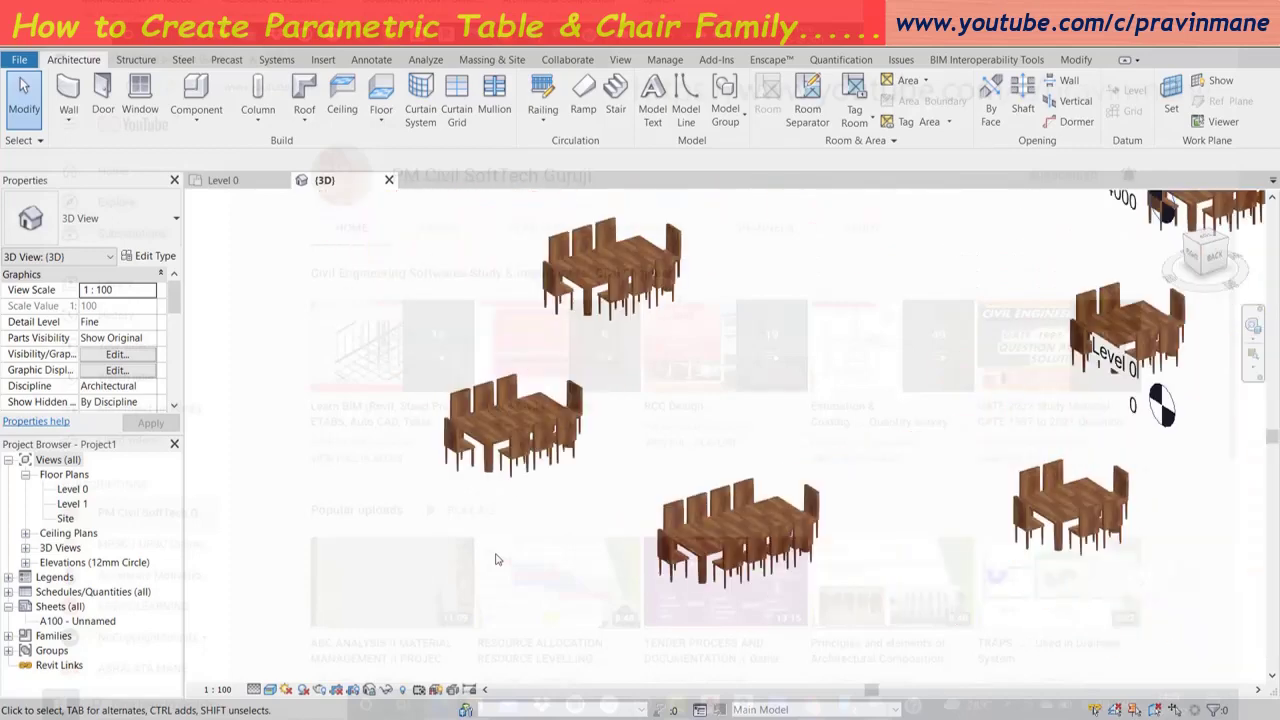
mouse_move(498, 574)
middle_mouse_down("shift")
mouse_move(571, 603)
mouse_move(491, 620)
mouse_move(674, 437)
mouse_move(695, 393)
middle_mouse_up("shift")
scroll(1030, 305, "up", 2)
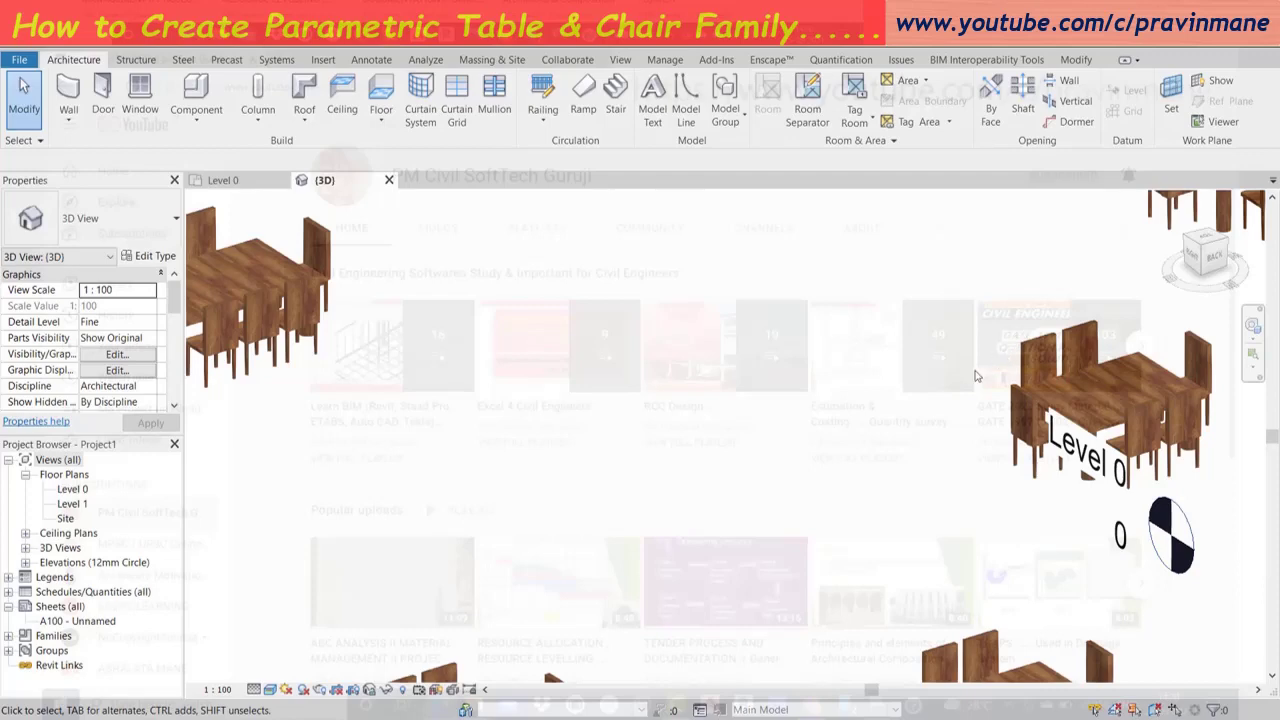
scroll(977, 376, "up", 2)
scroll(889, 400, "down", 2)
scroll(860, 410, "down", 1)
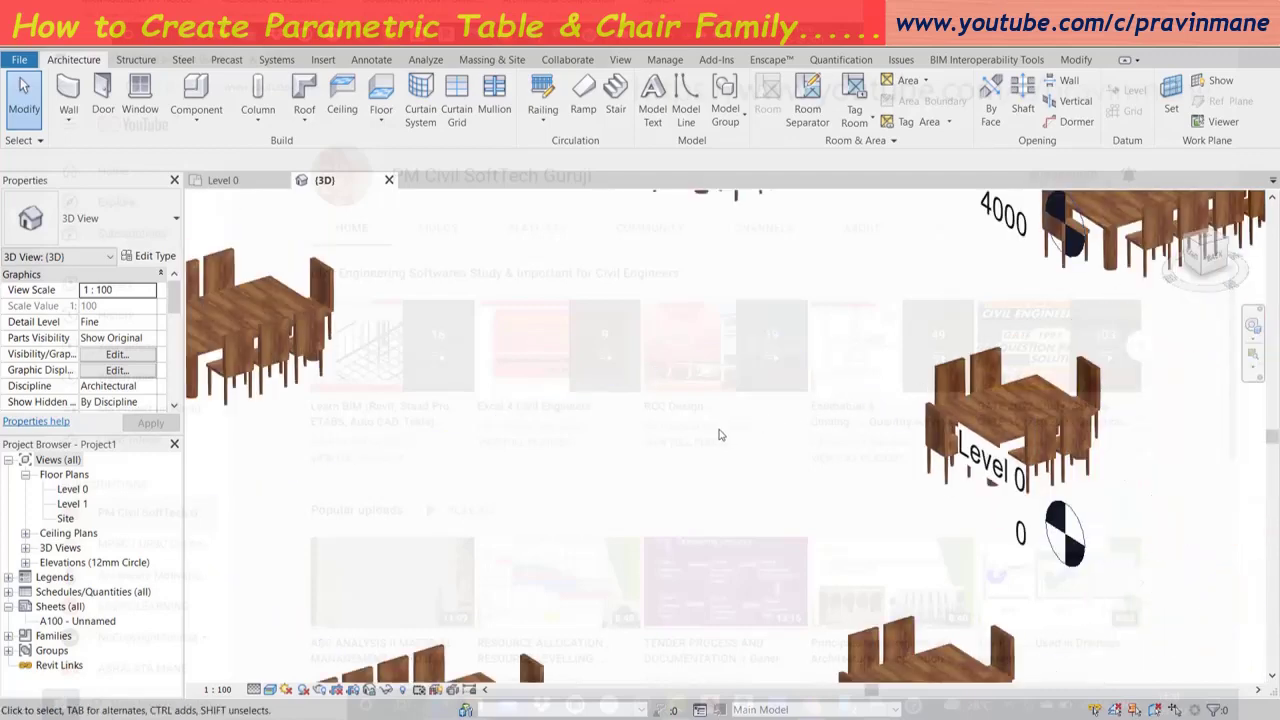
middle_click_drag(718, 435, 697, 427, "shift")
scroll(673, 417, "down", 3)
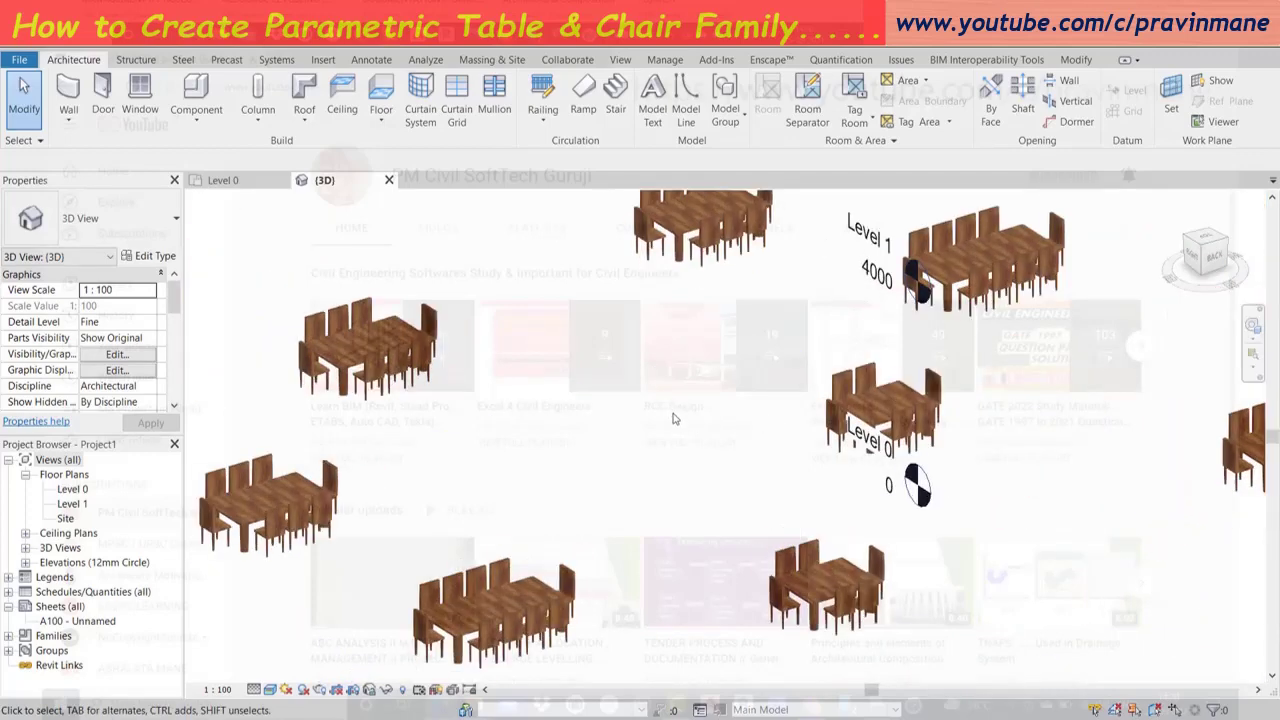
scroll(673, 417, "down", 2)
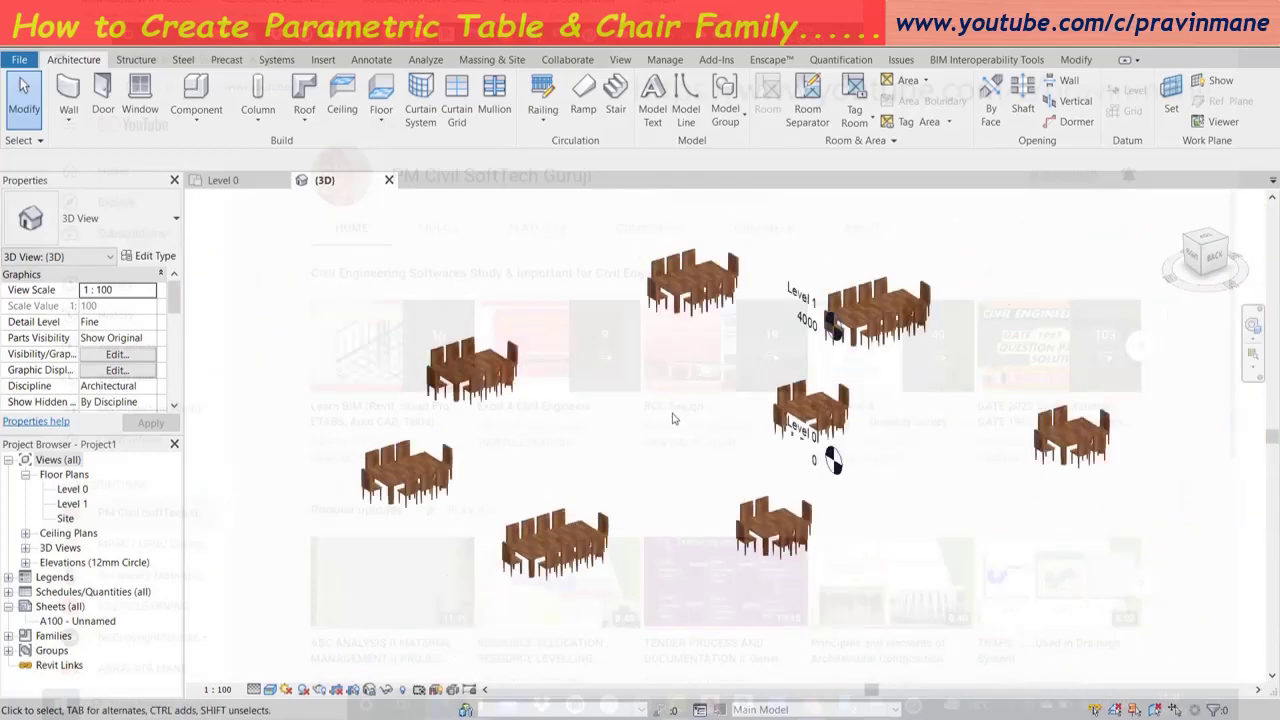
Move the right 6-chair table to the centre and the top 10-chair table lower.
left_click(1060, 450)
left_click_drag(1060, 450, 610, 414)
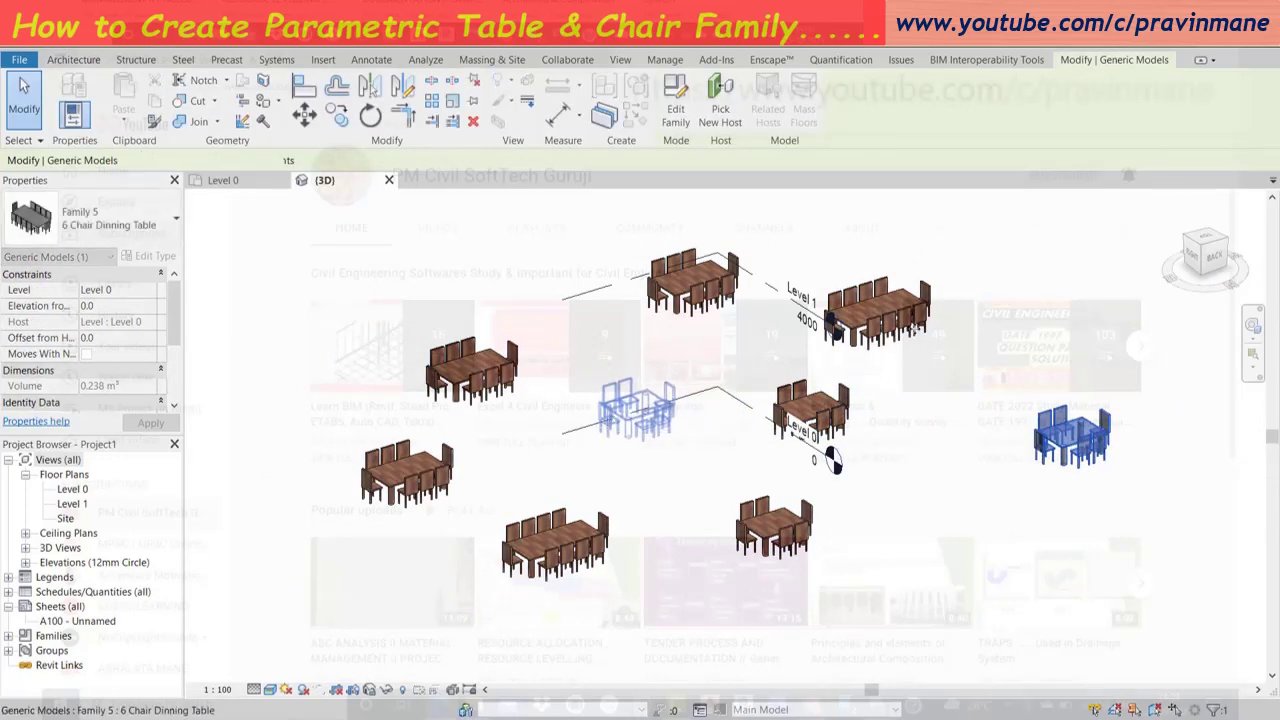
key("Escape")
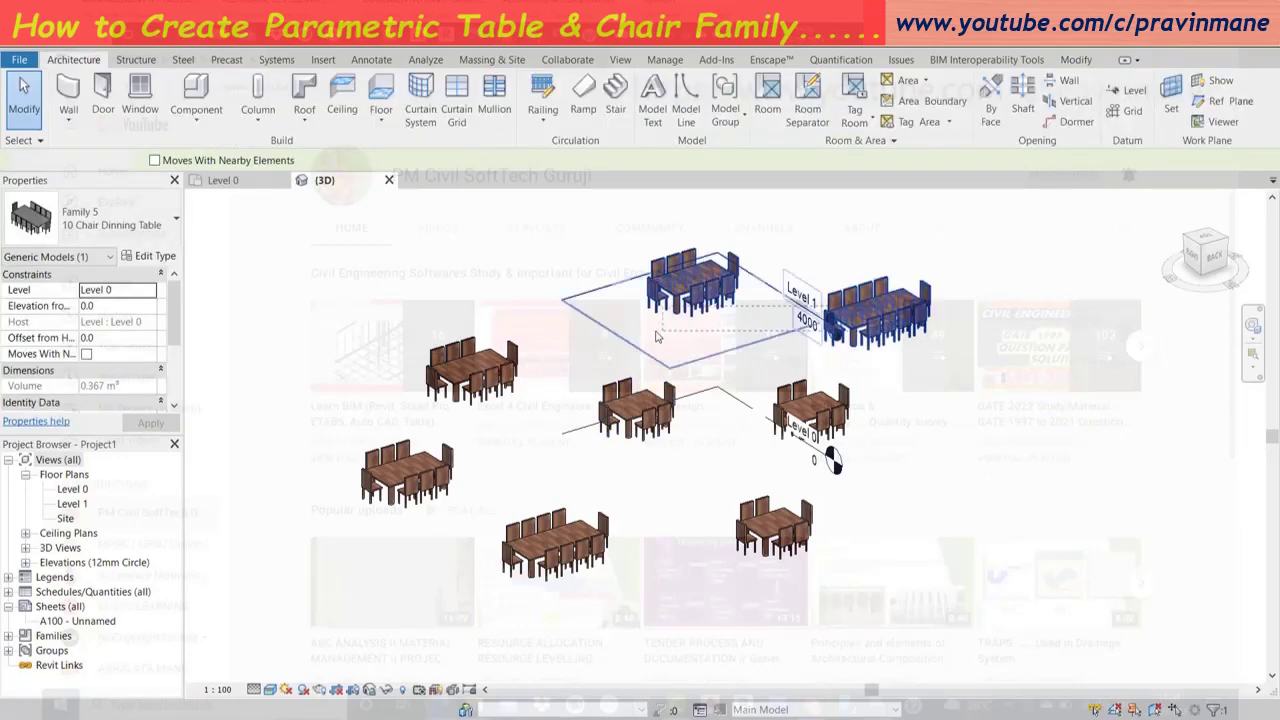
left_click(866, 318)
mouse_move(866, 318)
left_mouse_down()
mouse_move(820, 408)
mouse_move(676, 480)
left_mouse_up()
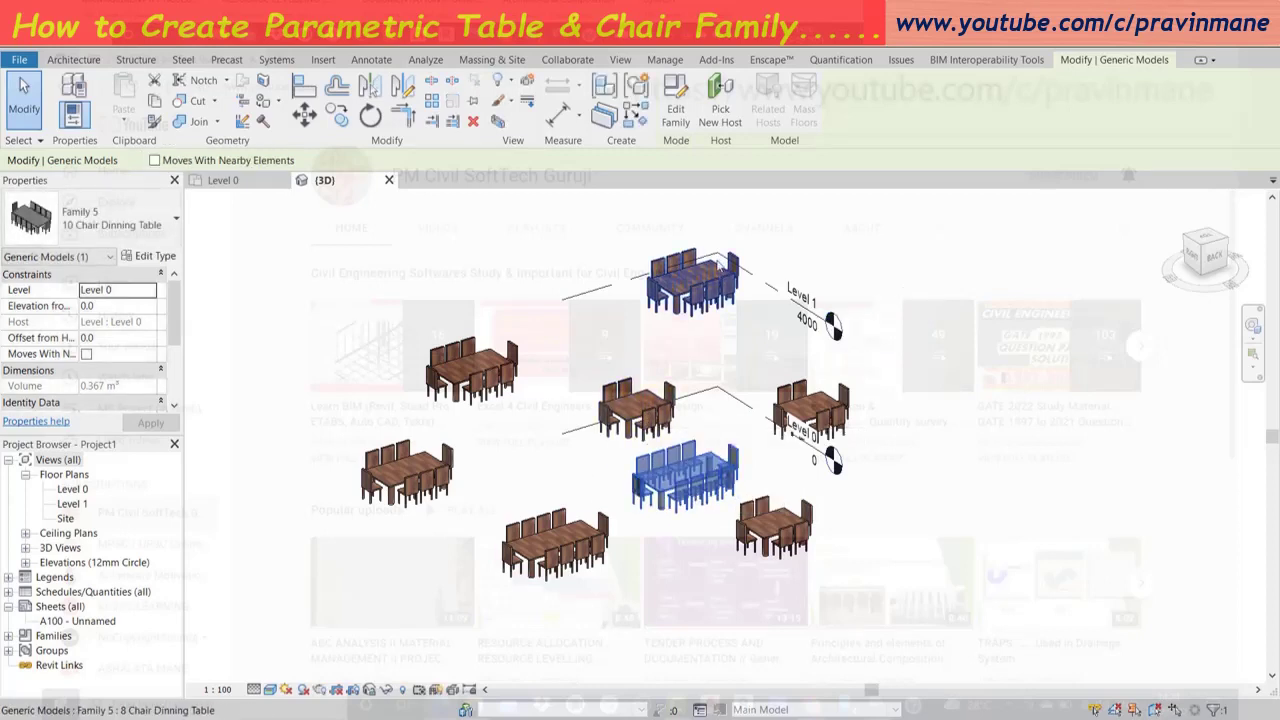
left_click(690, 285)
mouse_move(686, 290)
left_mouse_down()
mouse_move(620, 328)
mouse_move(648, 322)
mouse_move(640, 332)
left_mouse_up()
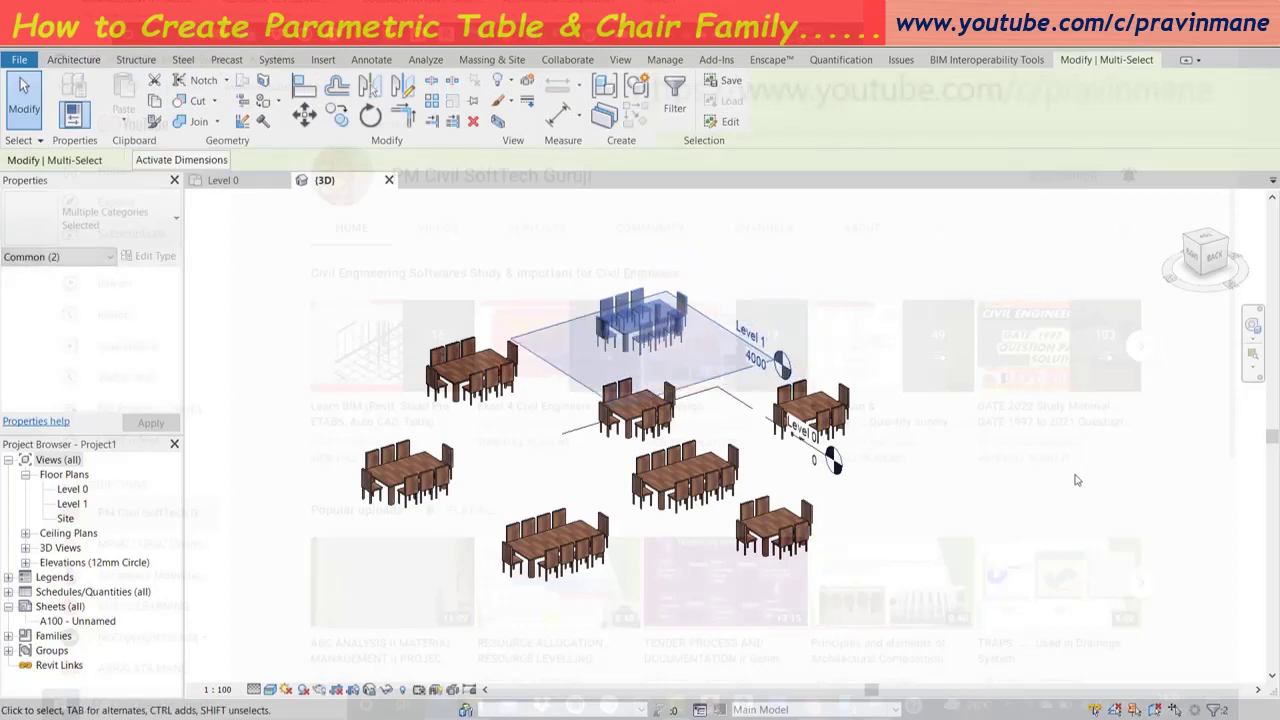
left_click(1075, 481)
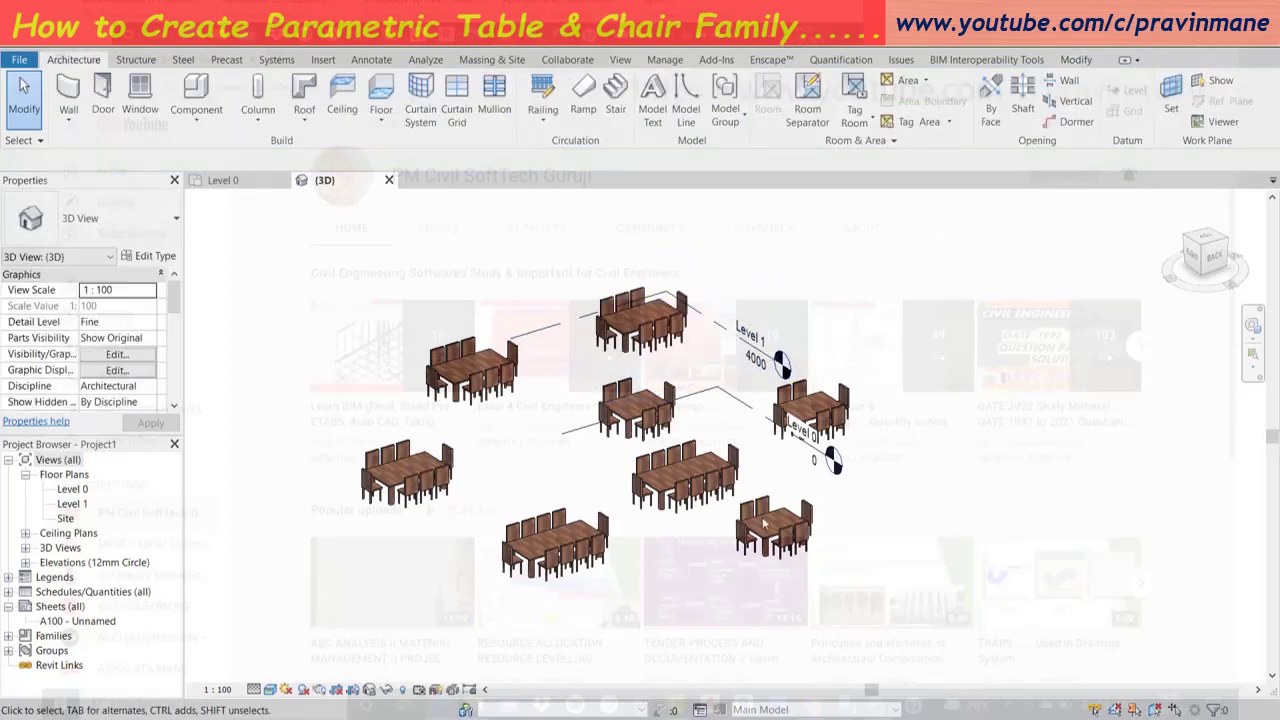
Shift the lower-left 8-chair, a 10-chair and a 6-chair table into new spots.
left_click(440, 470)
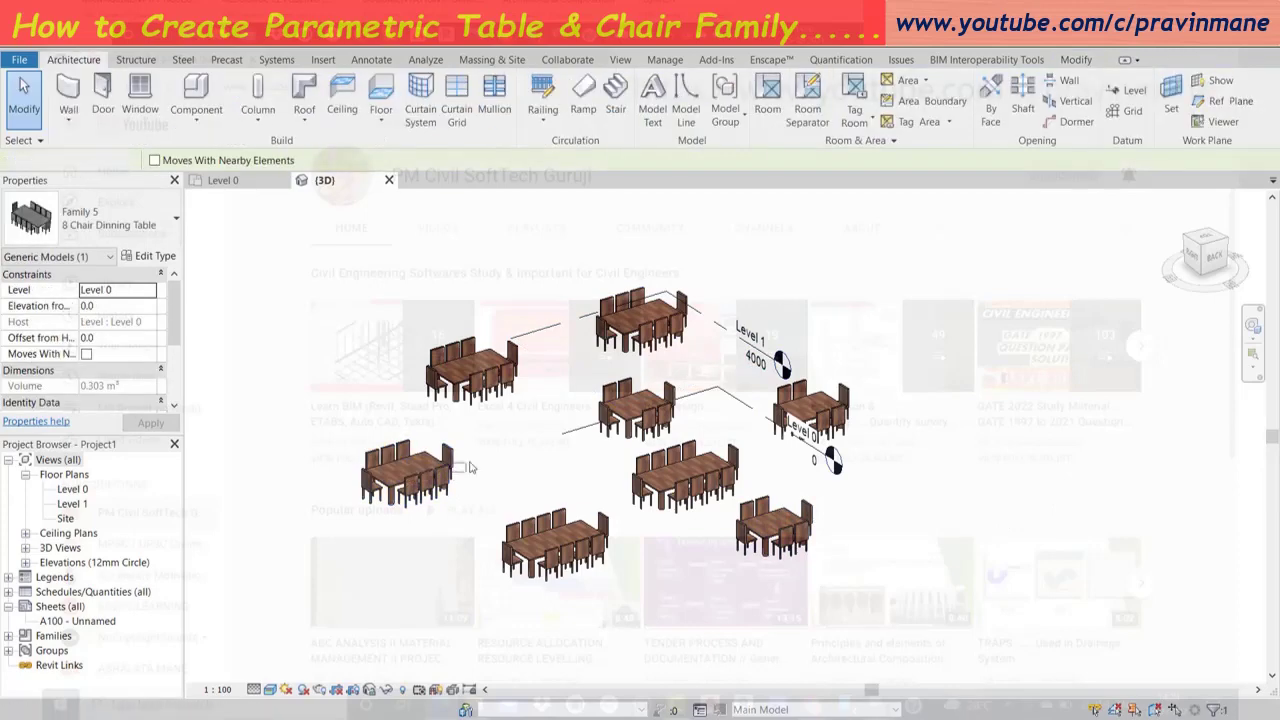
left_click_drag(465, 455, 490, 454)
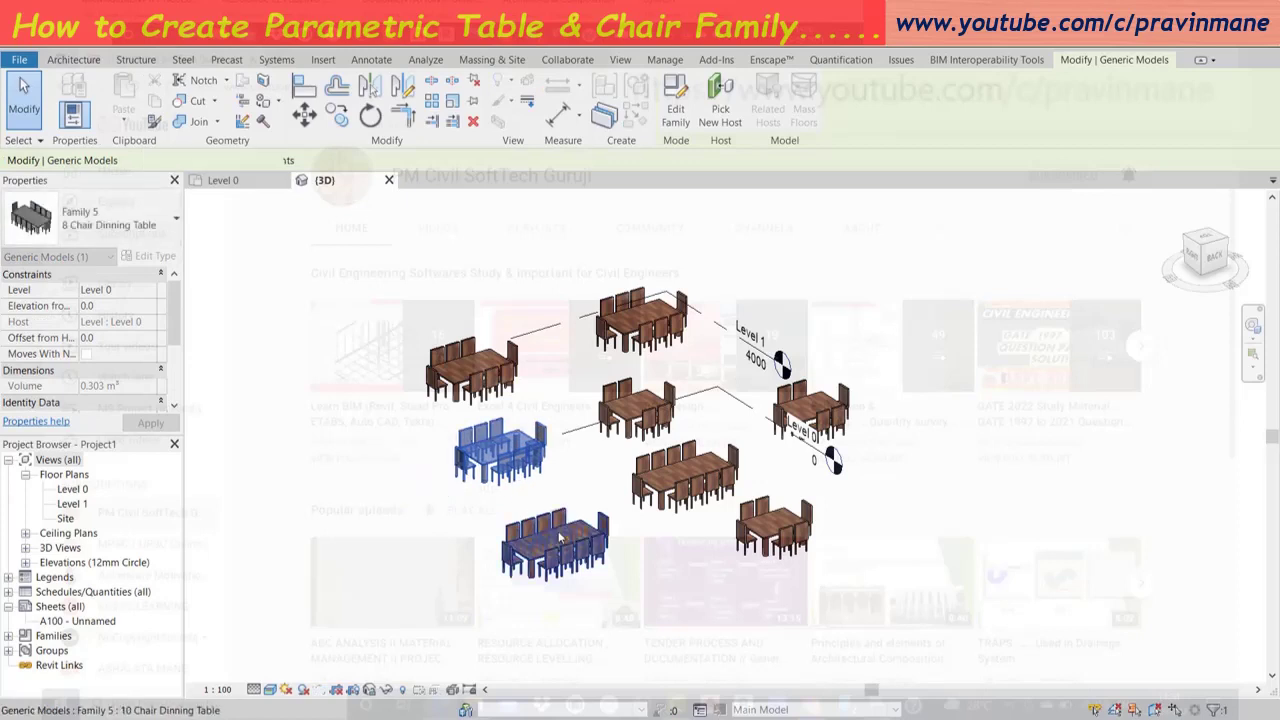
left_click_drag(560, 538, 545, 512)
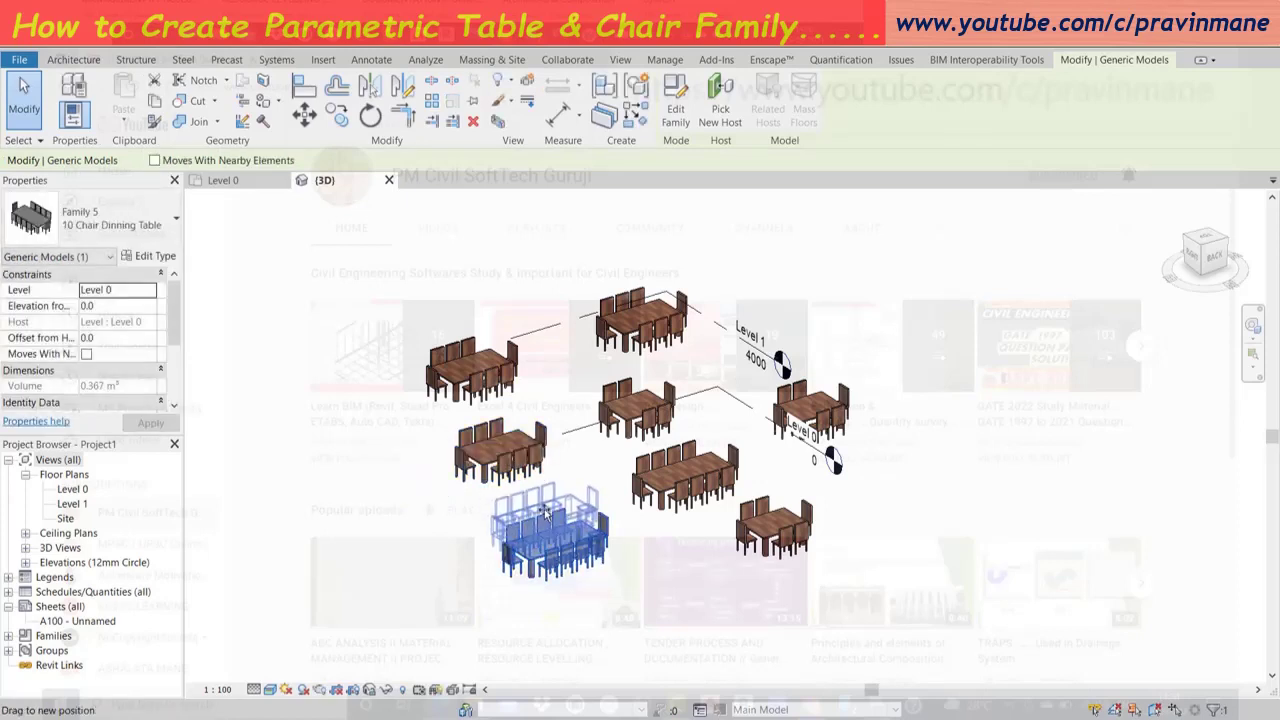
left_click_drag(545, 512, 547, 510)
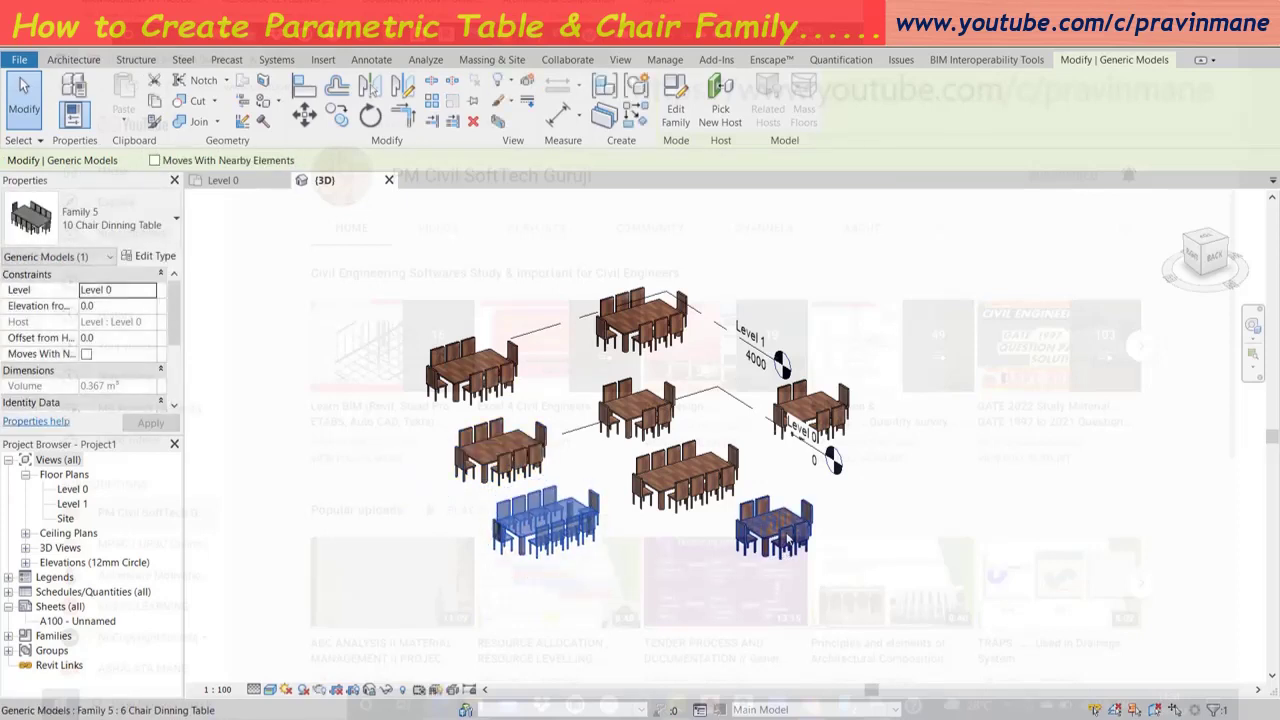
left_click_drag(785, 535, 691, 557)
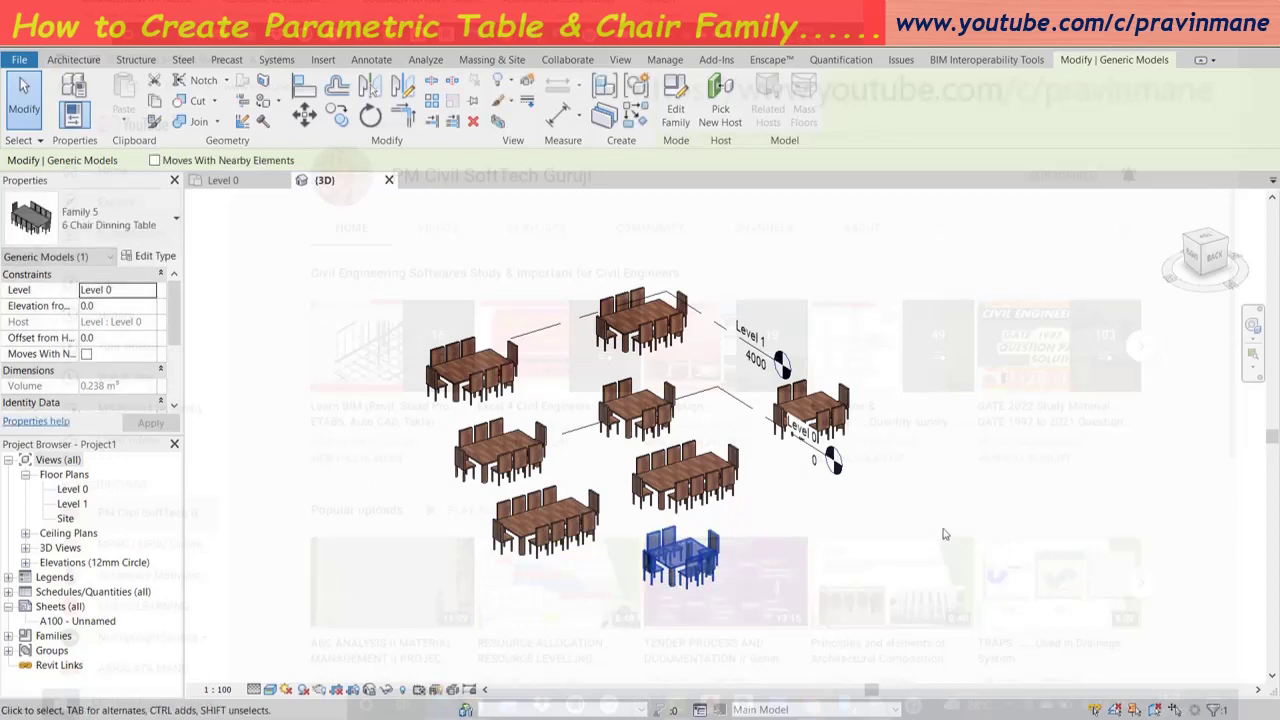
key("Escape")
Move the small 6-chair table to the left side and deselect it.
left_click(838, 428)
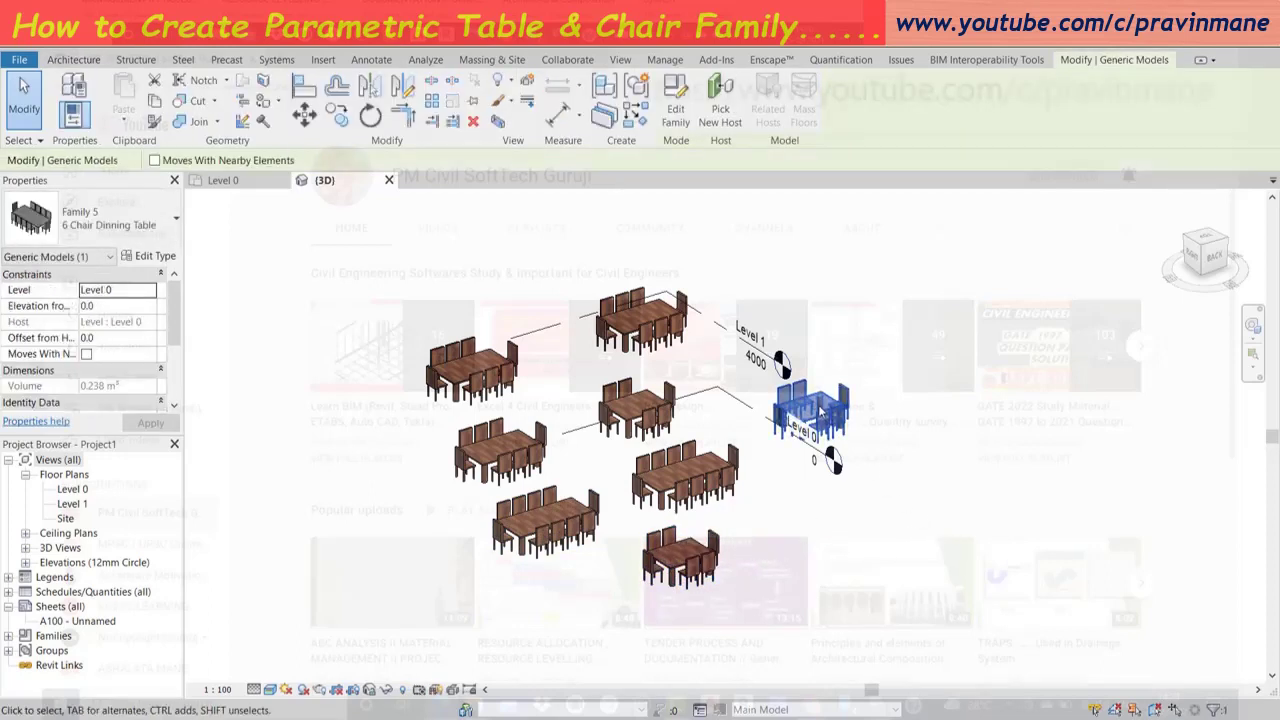
mouse_move(838, 428)
left_mouse_down()
mouse_move(787, 455)
mouse_move(418, 500)
left_mouse_up()
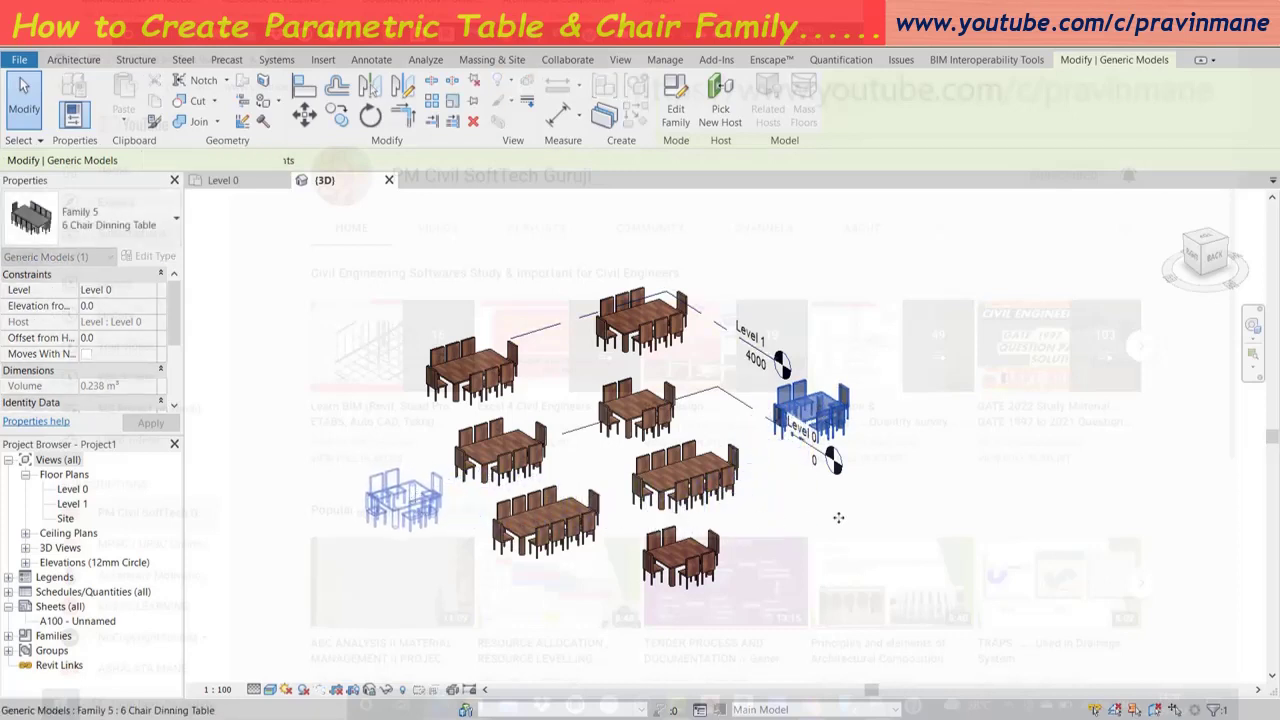
left_click(966, 556)
scroll(545, 460, "up", 1)
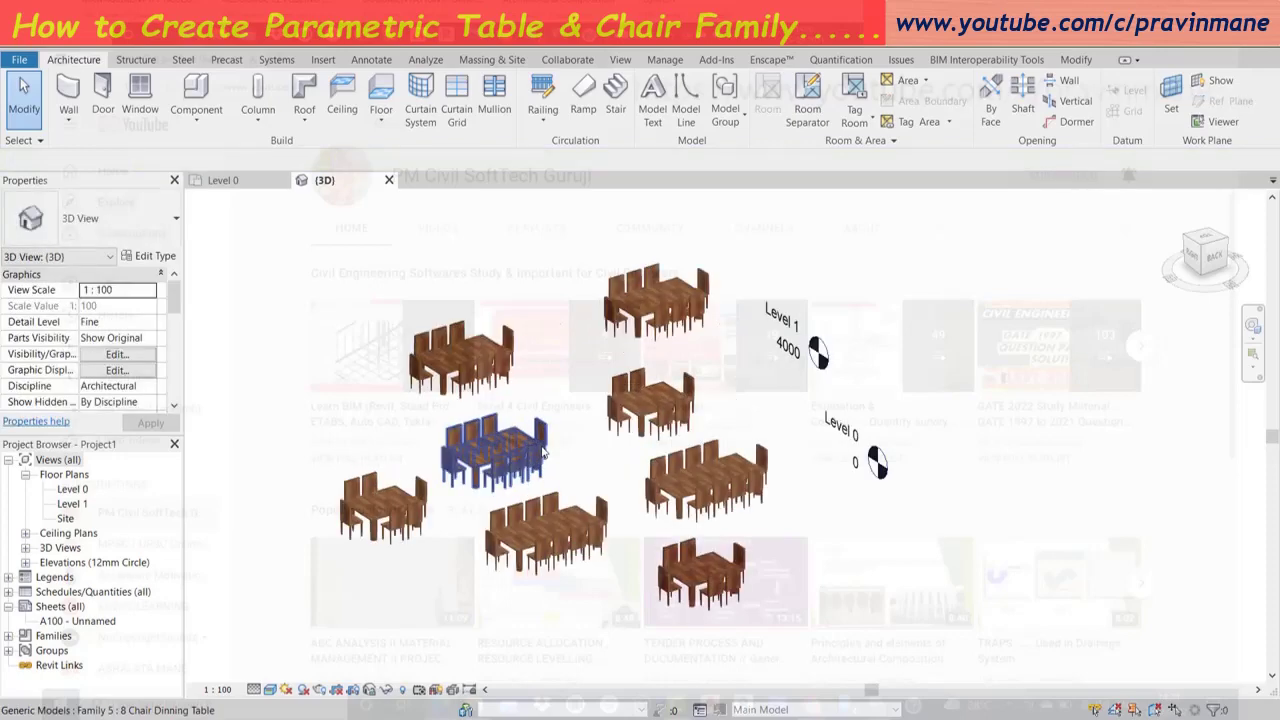
scroll(545, 455, "up", 1)
scroll(545, 452, "up", 1)
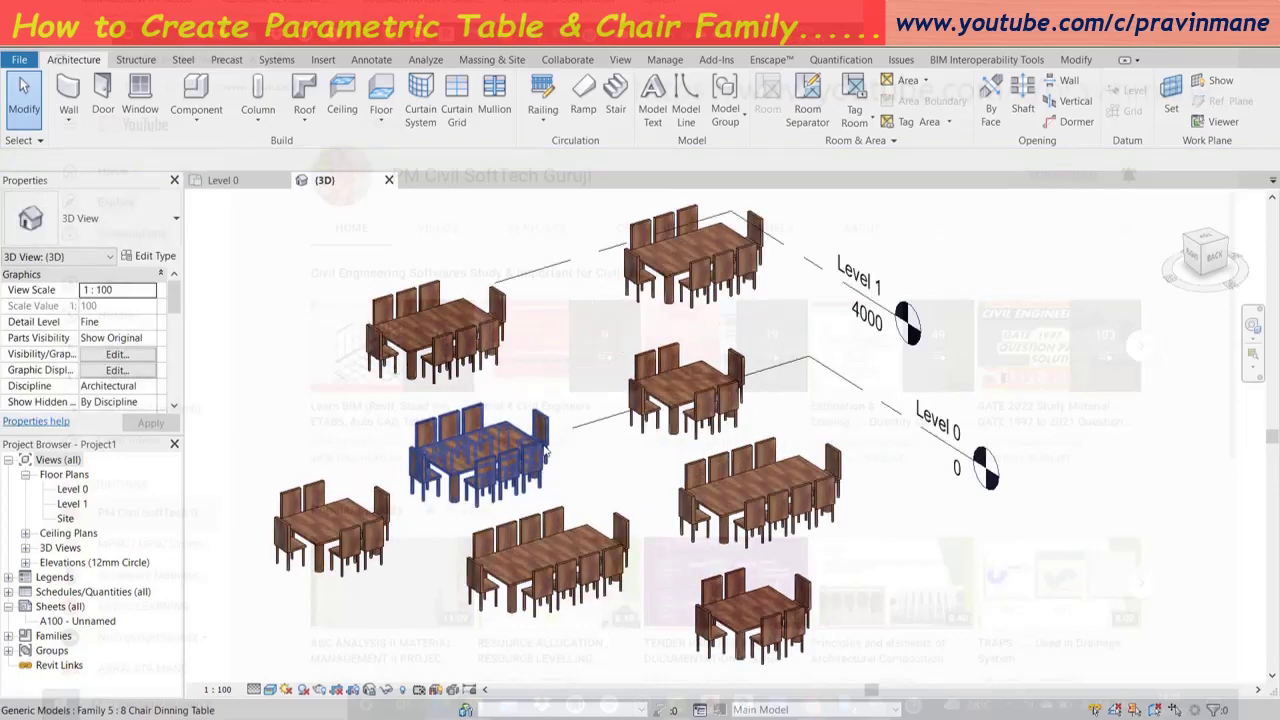
scroll(545, 452, "down", 1)
scroll(545, 452, "up", 1)
scroll(545, 452, "down", 1)
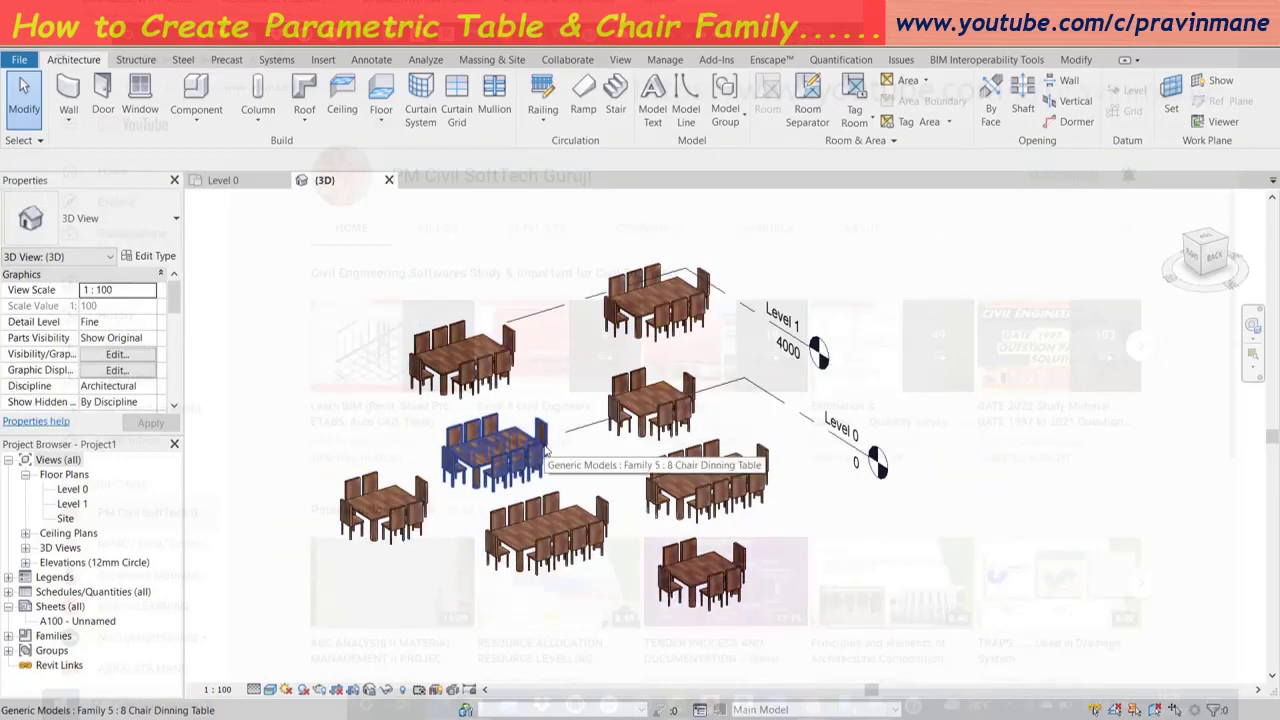
scroll(545, 452, "up", 2)
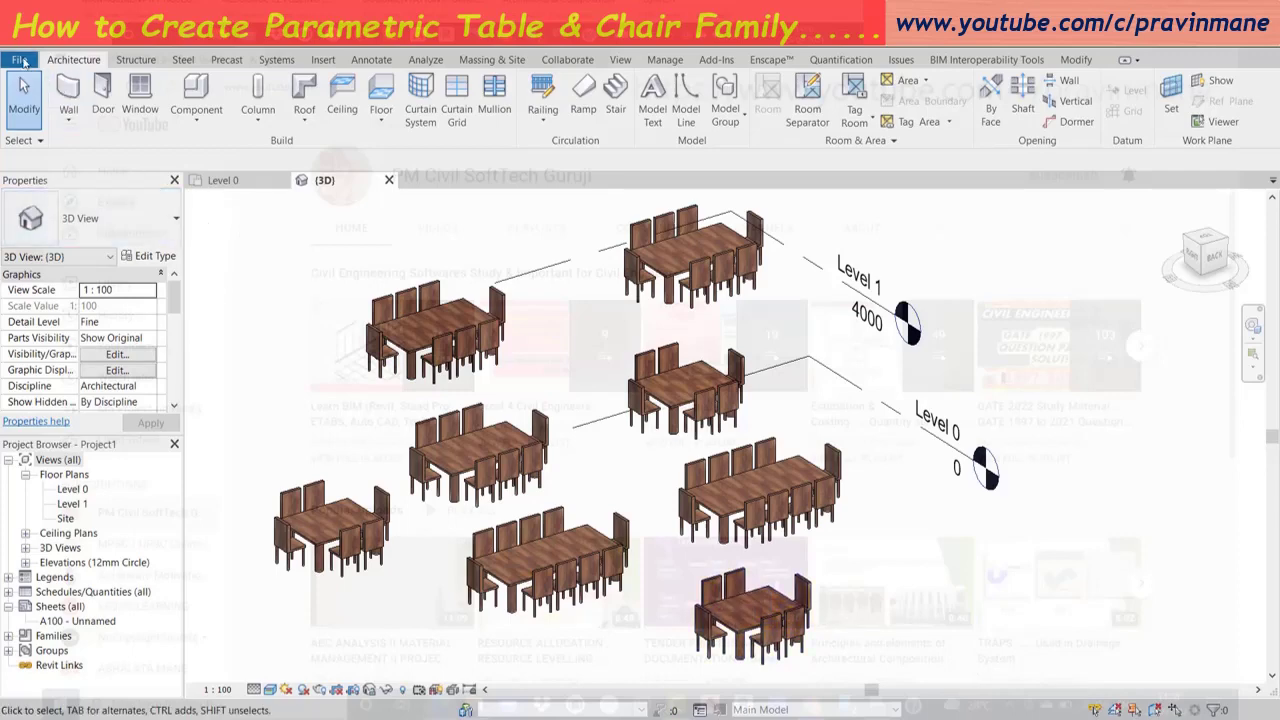
Save the project as 'Project 2' in Desktop > revit families created.
left_click(20, 61)
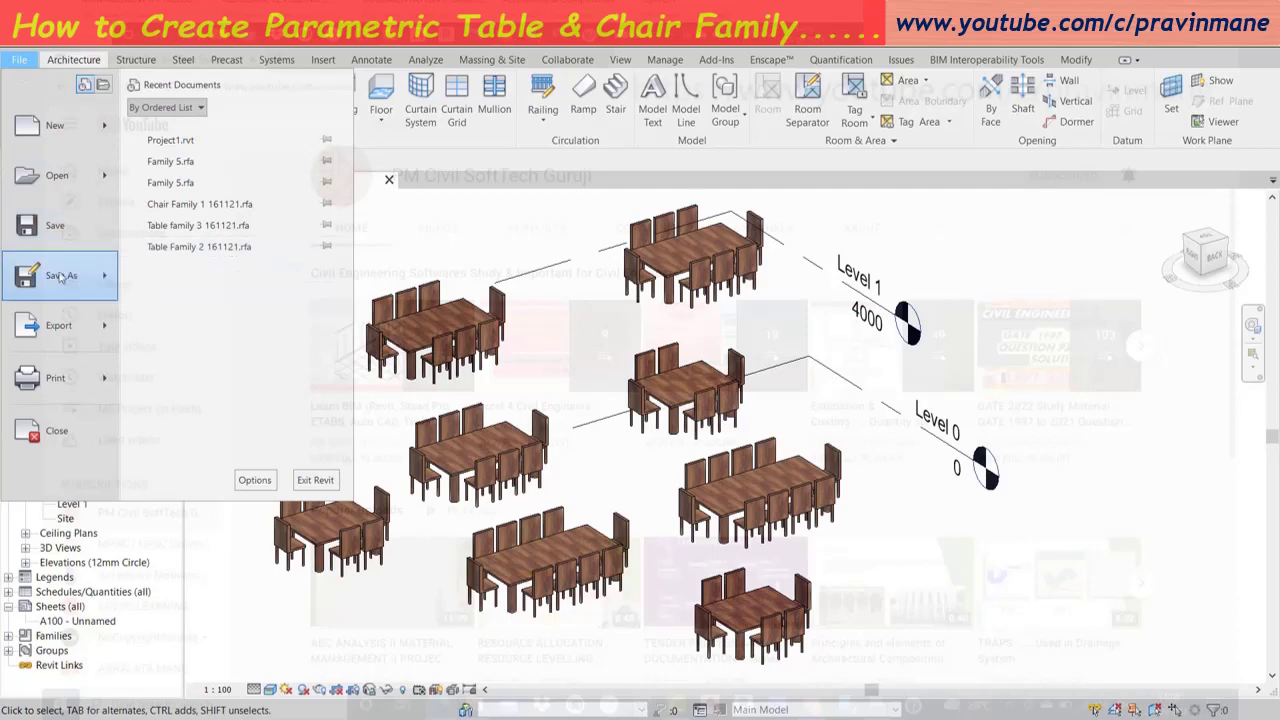
mouse_move(60, 275)
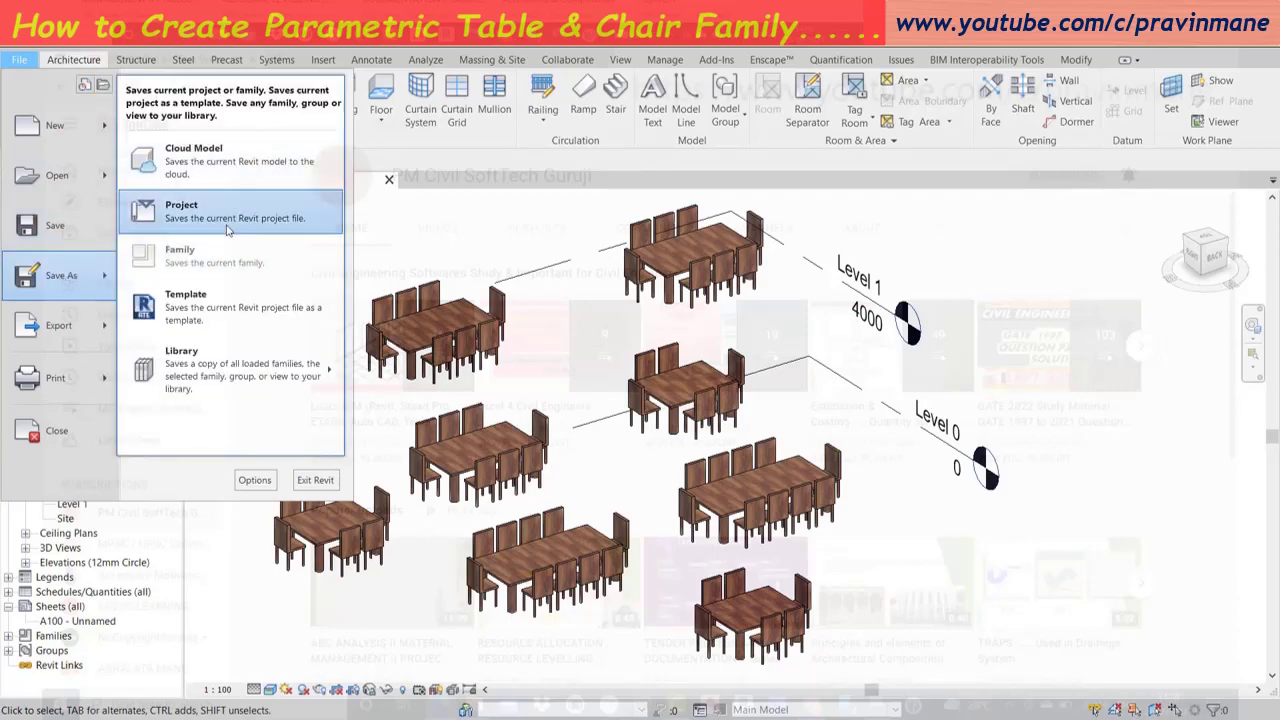
left_click(230, 216)
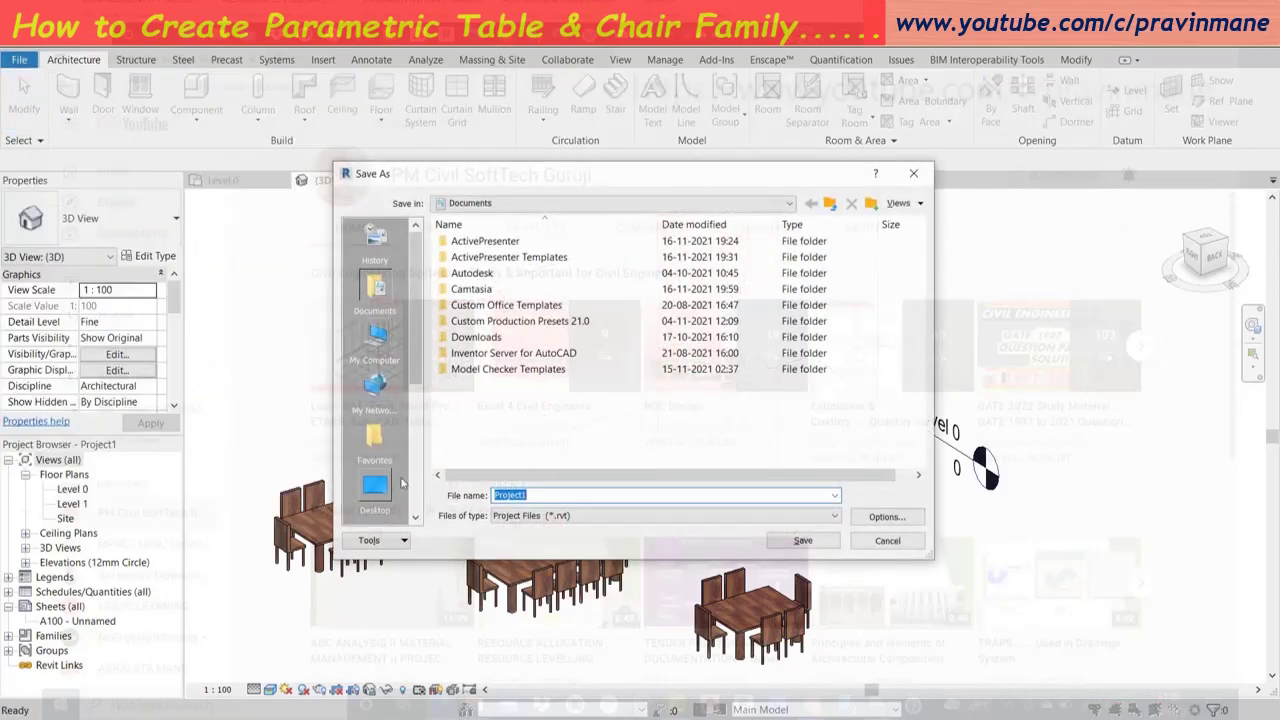
left_click(376, 488)
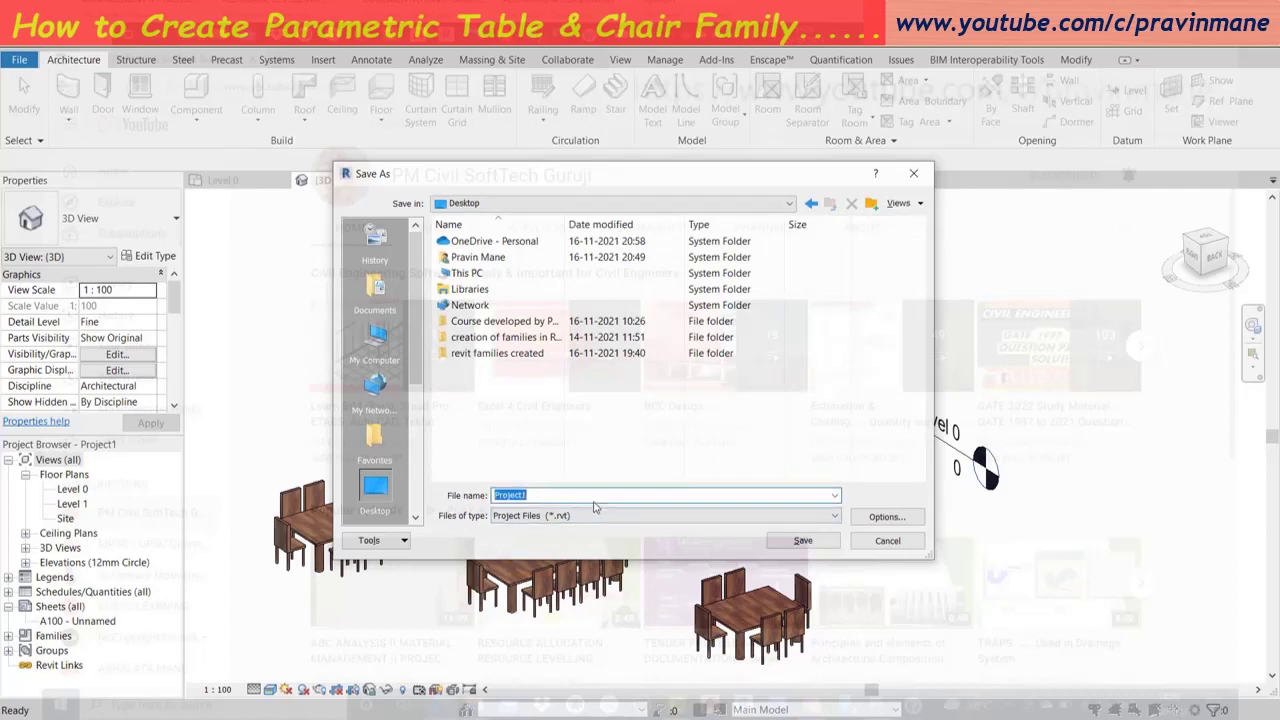
double_click(527, 352)
double_click(548, 494)
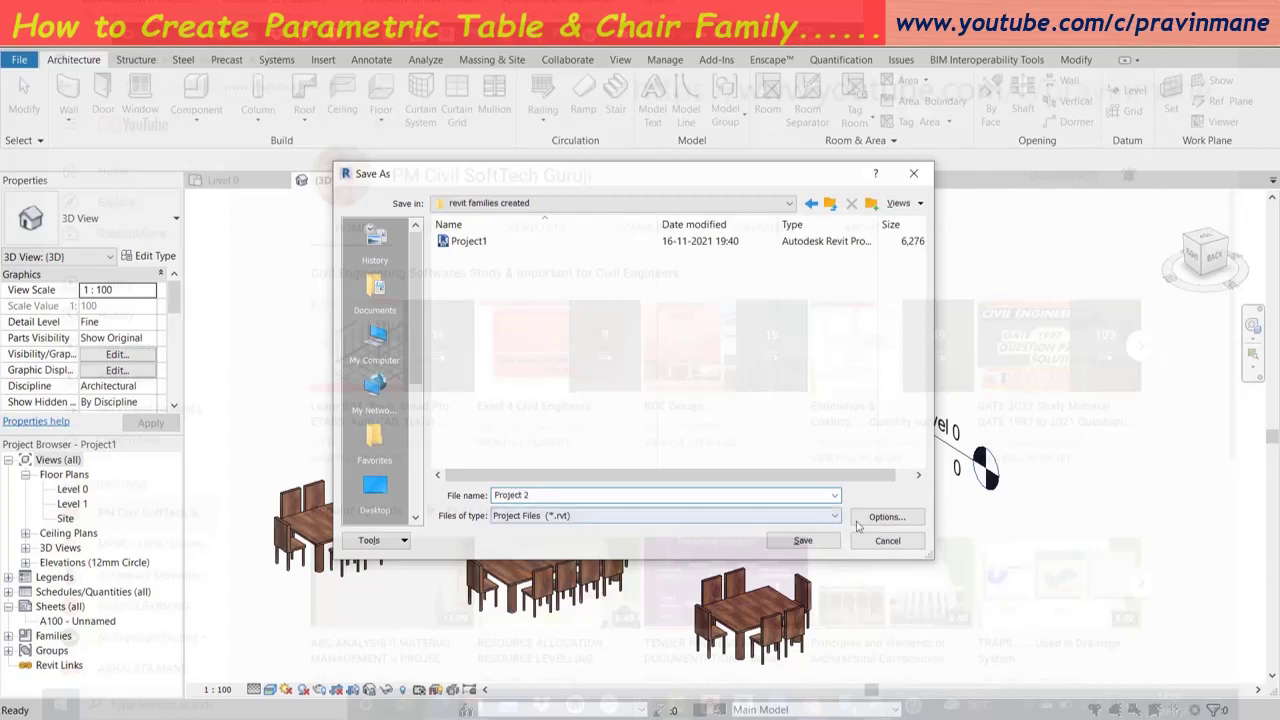
left_click(802, 541)
left_click(318, 40)
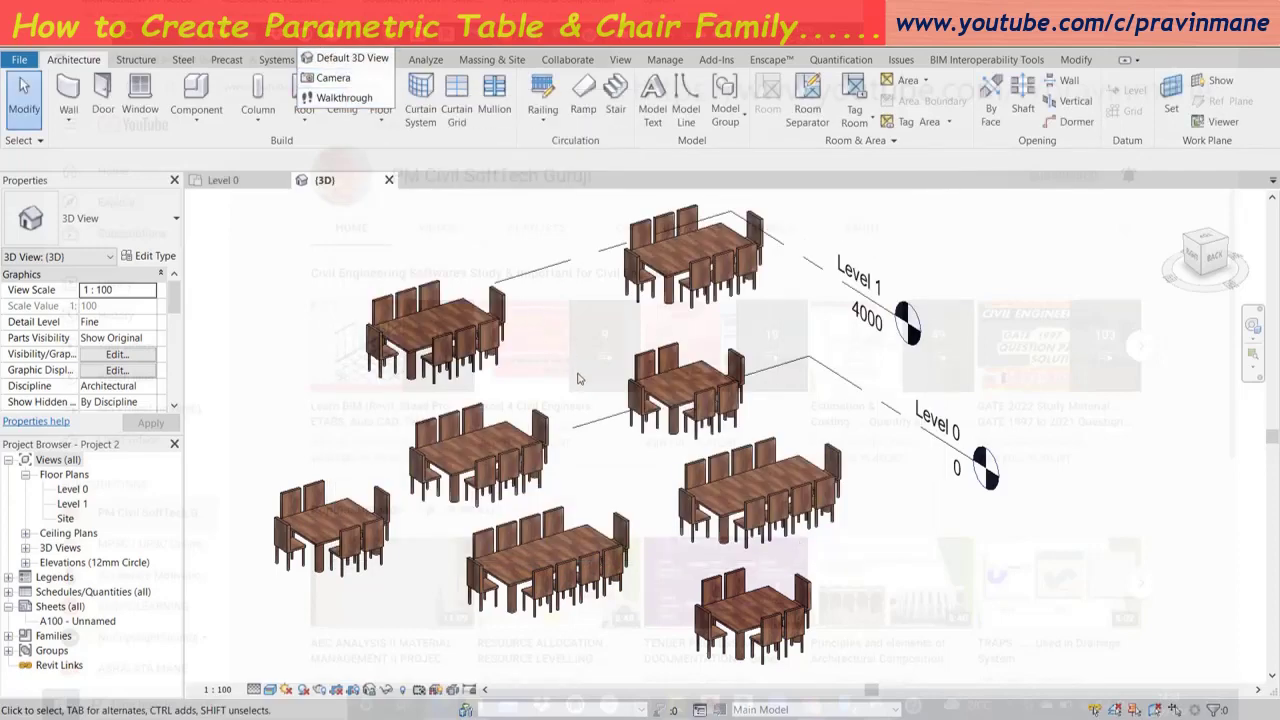
Create a camera view with the eye at lower left aimed at the tables.
scroll(584, 390, "down", 1)
scroll(584, 391, "down", 1)
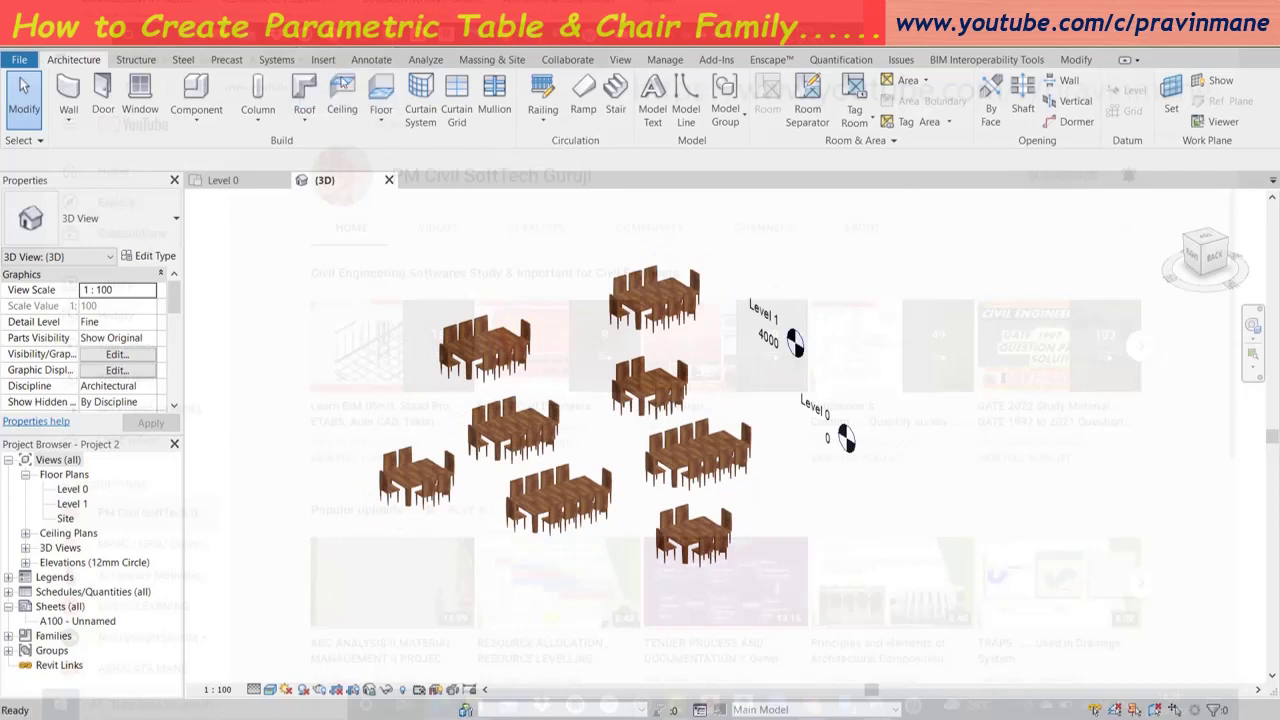
left_click(333, 77)
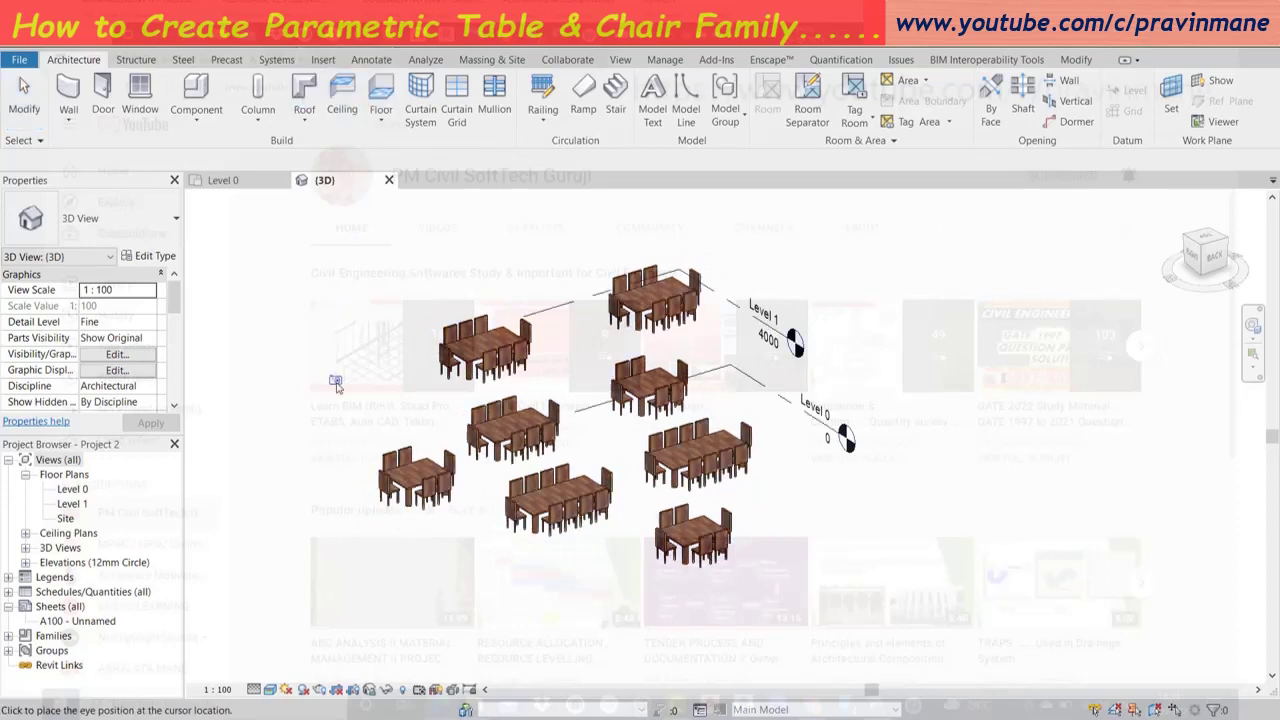
left_click(337, 622)
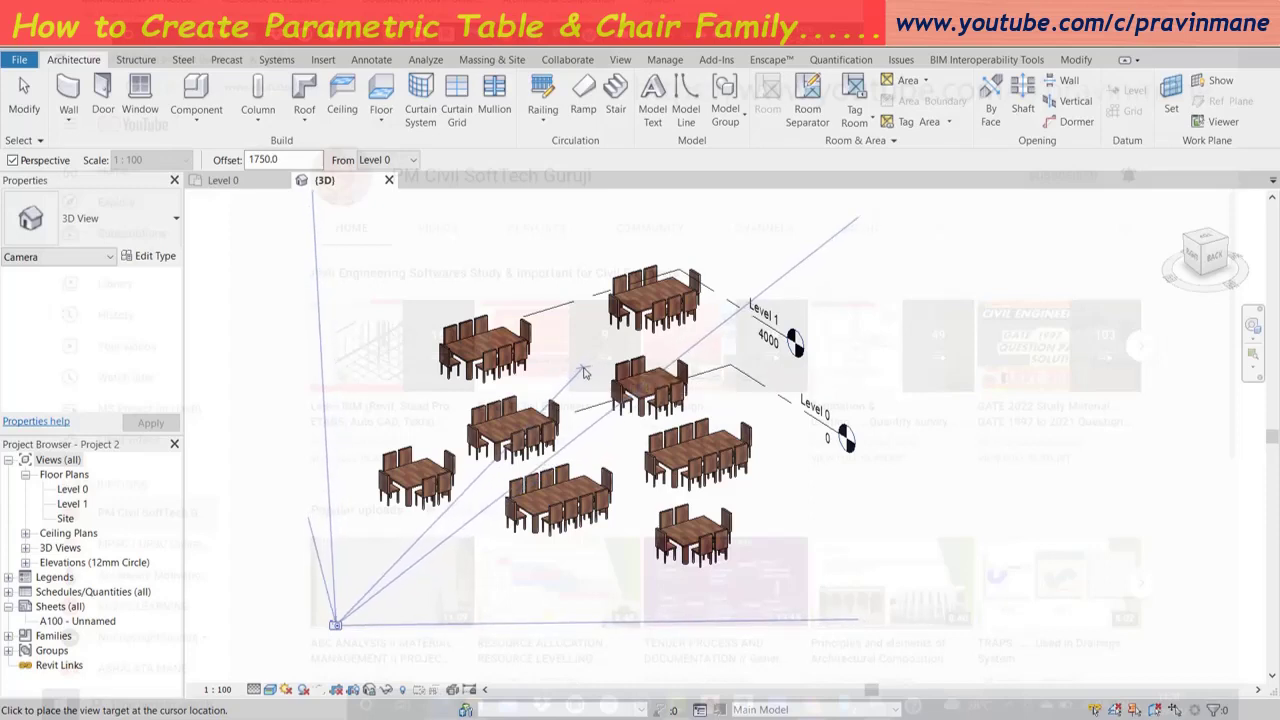
left_click(584, 373)
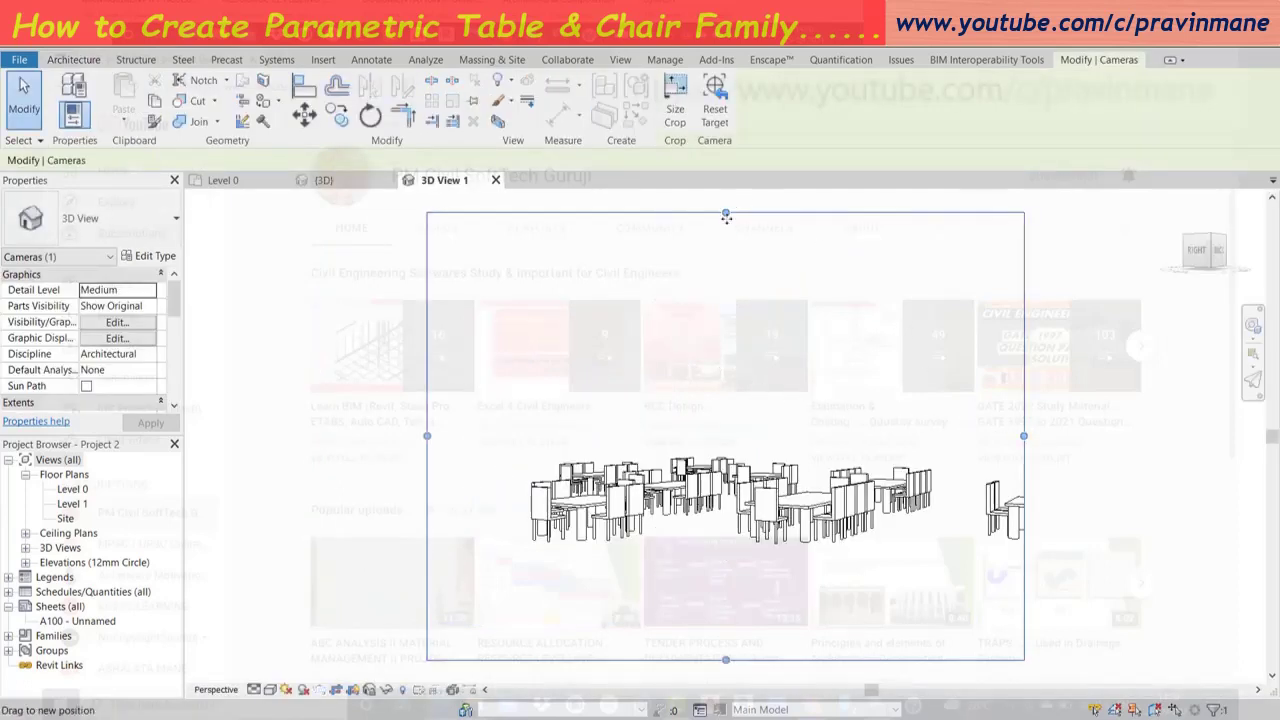
Adjust the camera crop edges to frame all the tables tightly.
left_click_drag(726, 216, 727, 348)
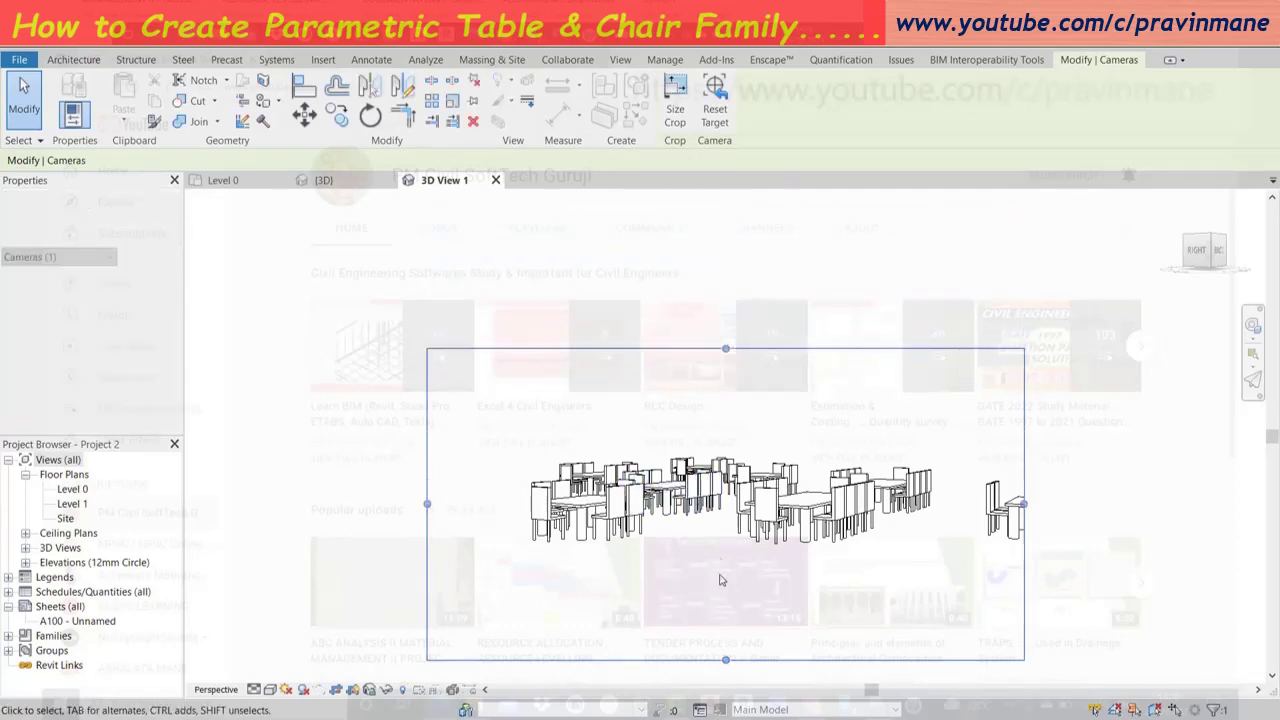
left_click_drag(726, 662, 737, 576)
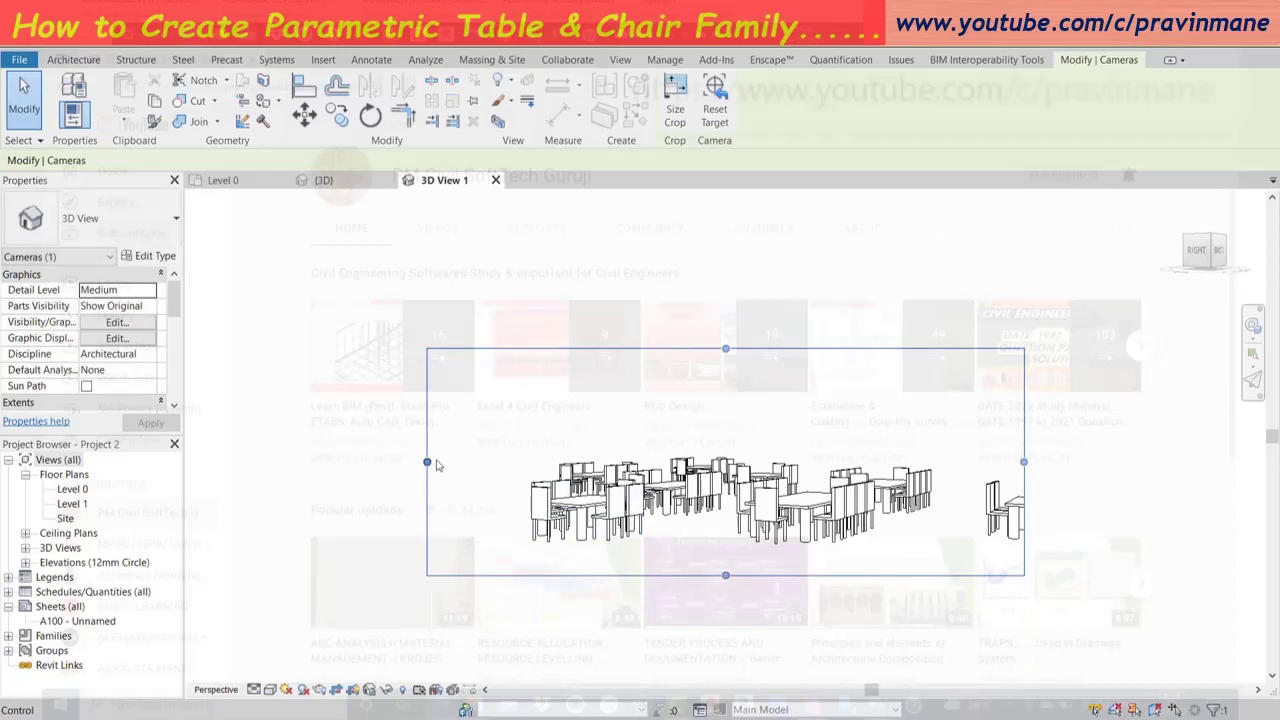
mouse_move(427, 463)
left_mouse_down()
mouse_move(489, 484)
mouse_move(493, 463)
left_mouse_up()
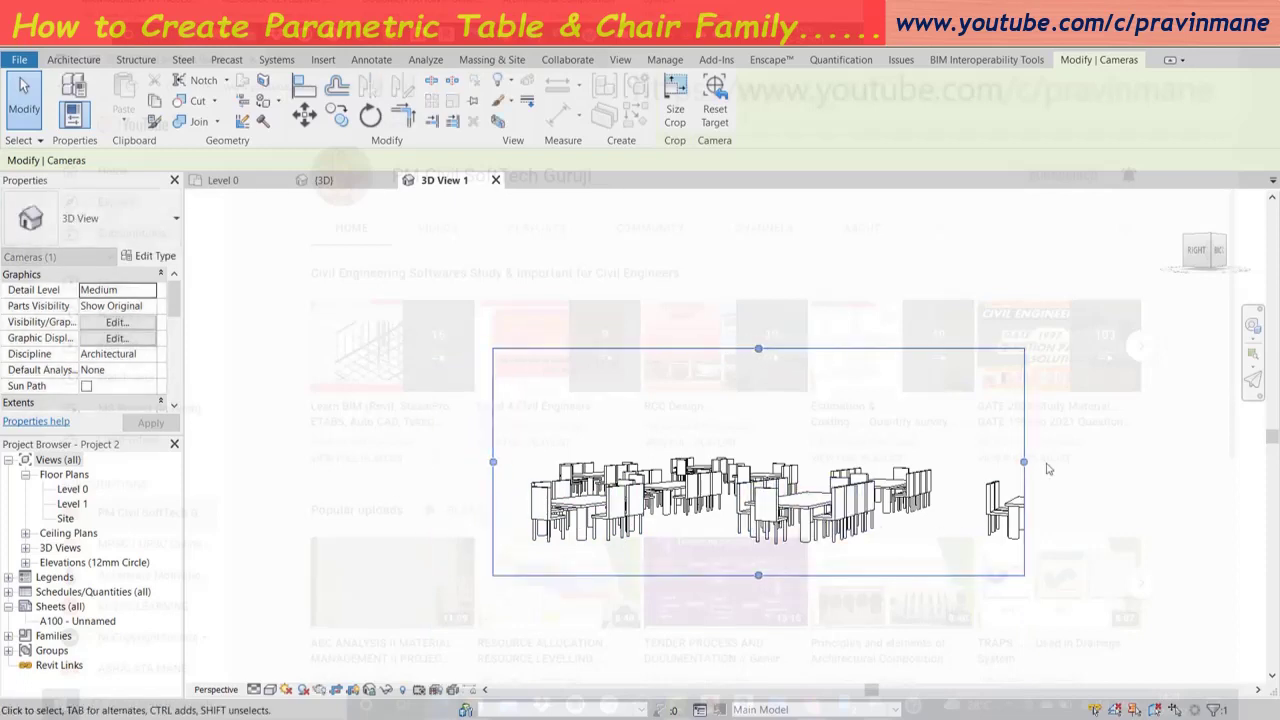
left_click_drag(1023, 461, 1160, 468)
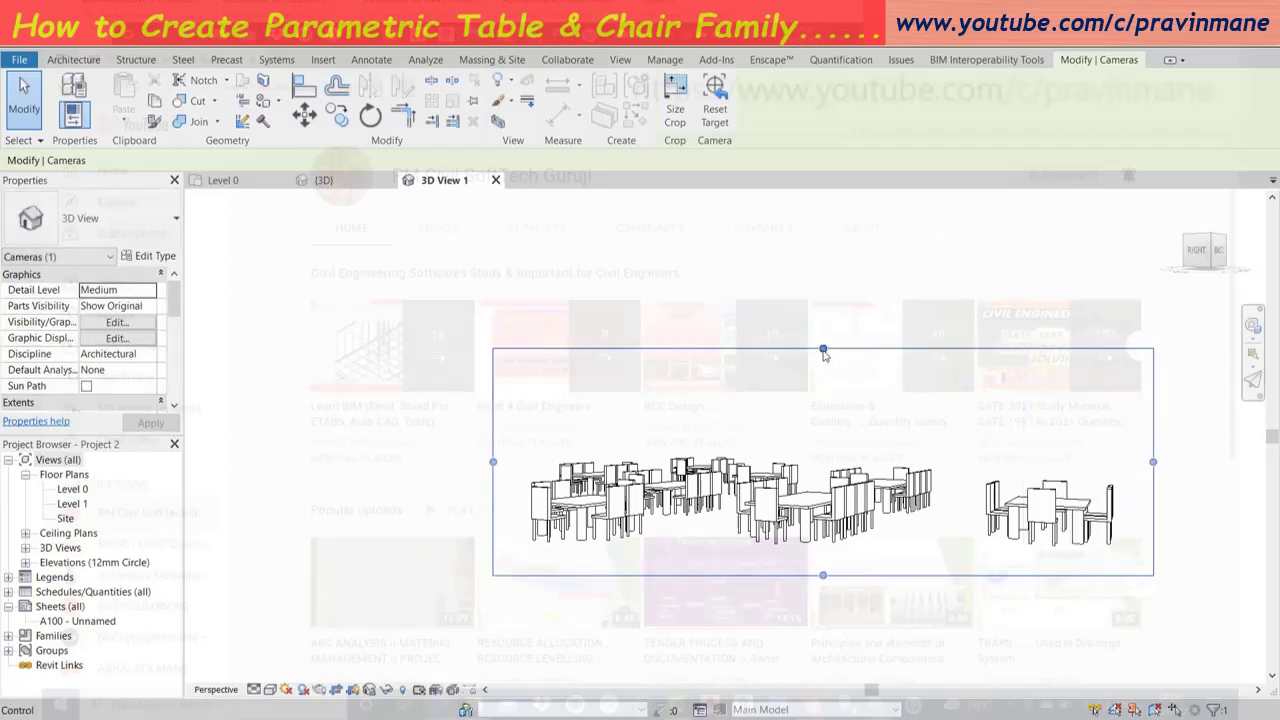
left_click_drag(823, 352, 823, 422)
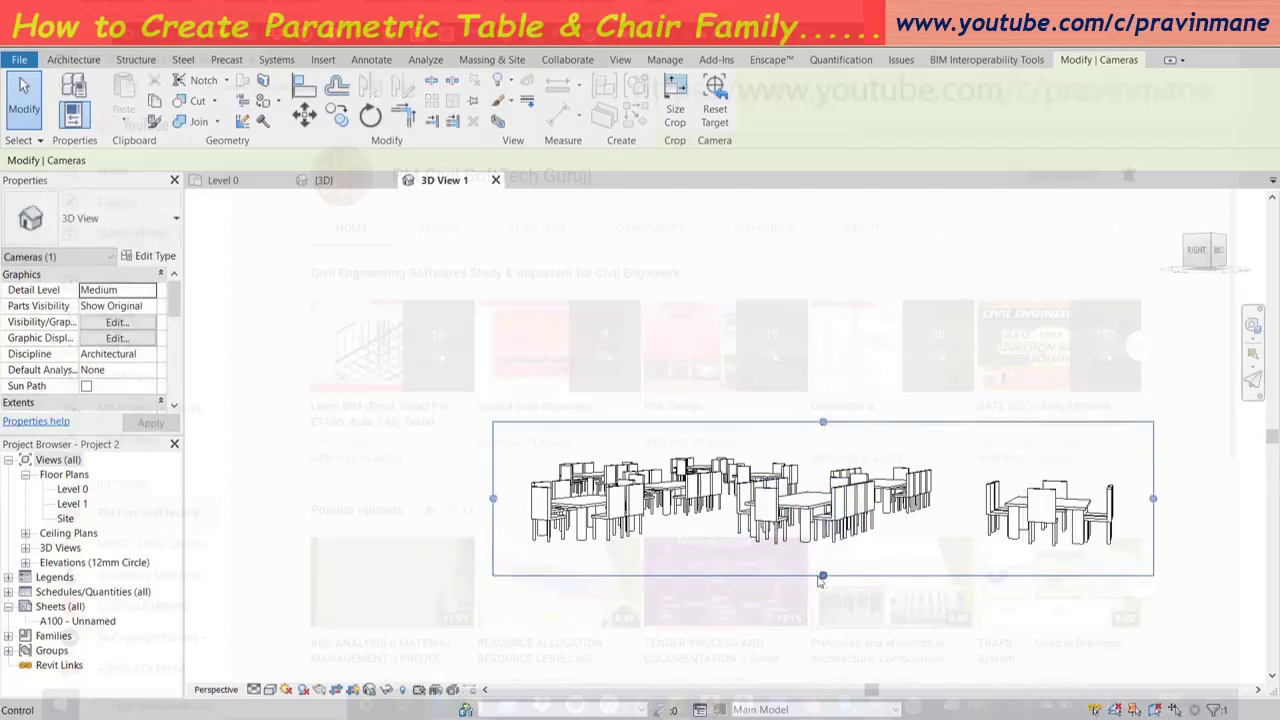
left_click_drag(822, 577, 822, 573)
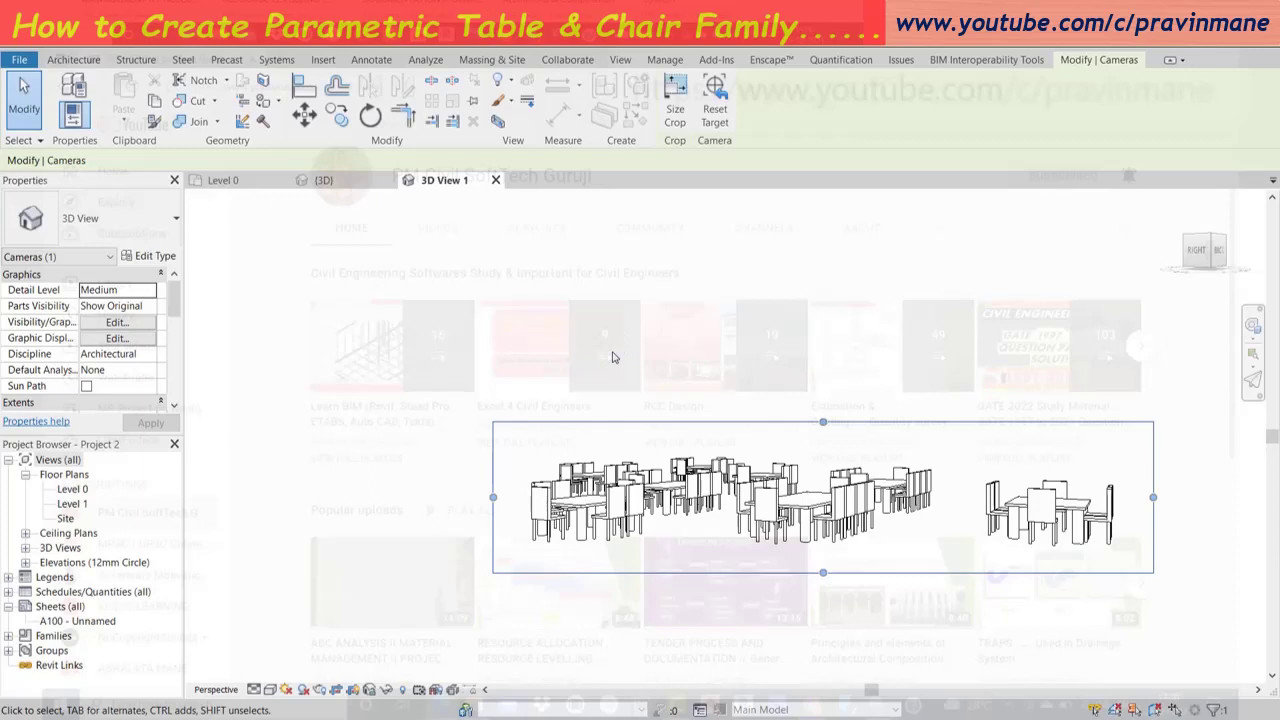
left_click(585, 336)
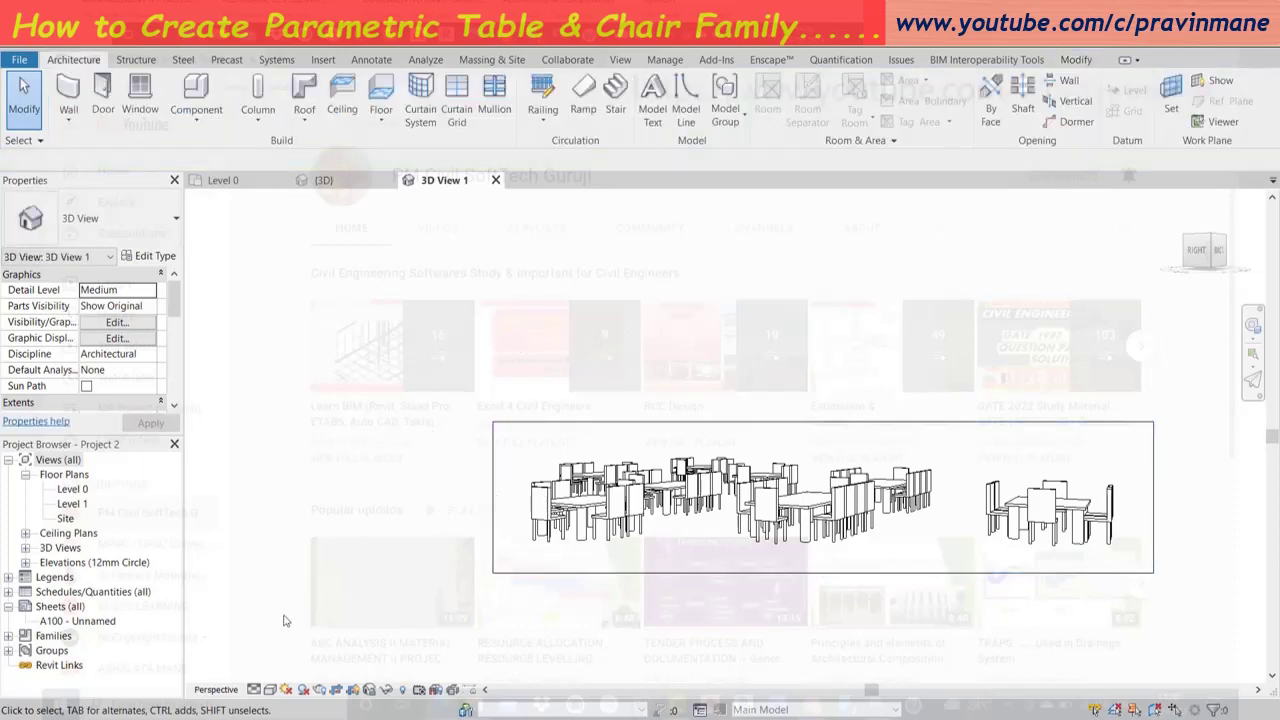
Set the camera view to Fine detail level and Realistic visual style.
left_click(255, 690)
left_click(264, 676)
left_click(270, 690)
left_click(283, 674)
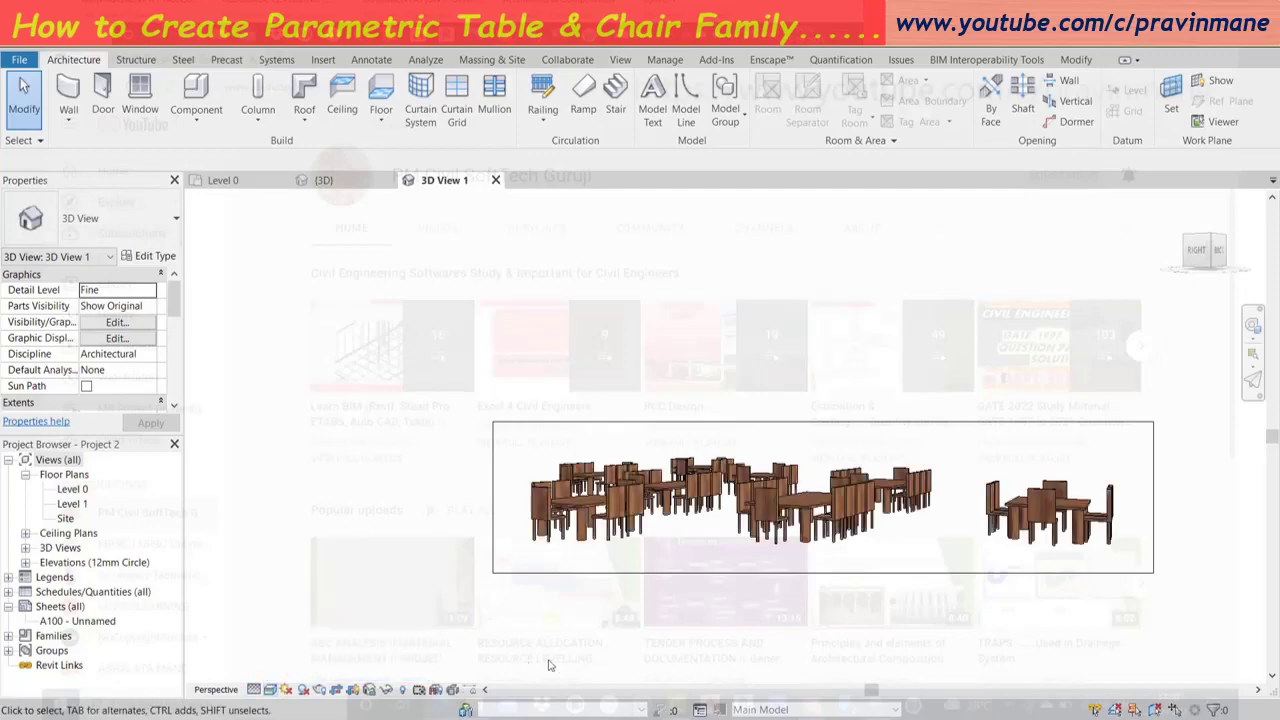